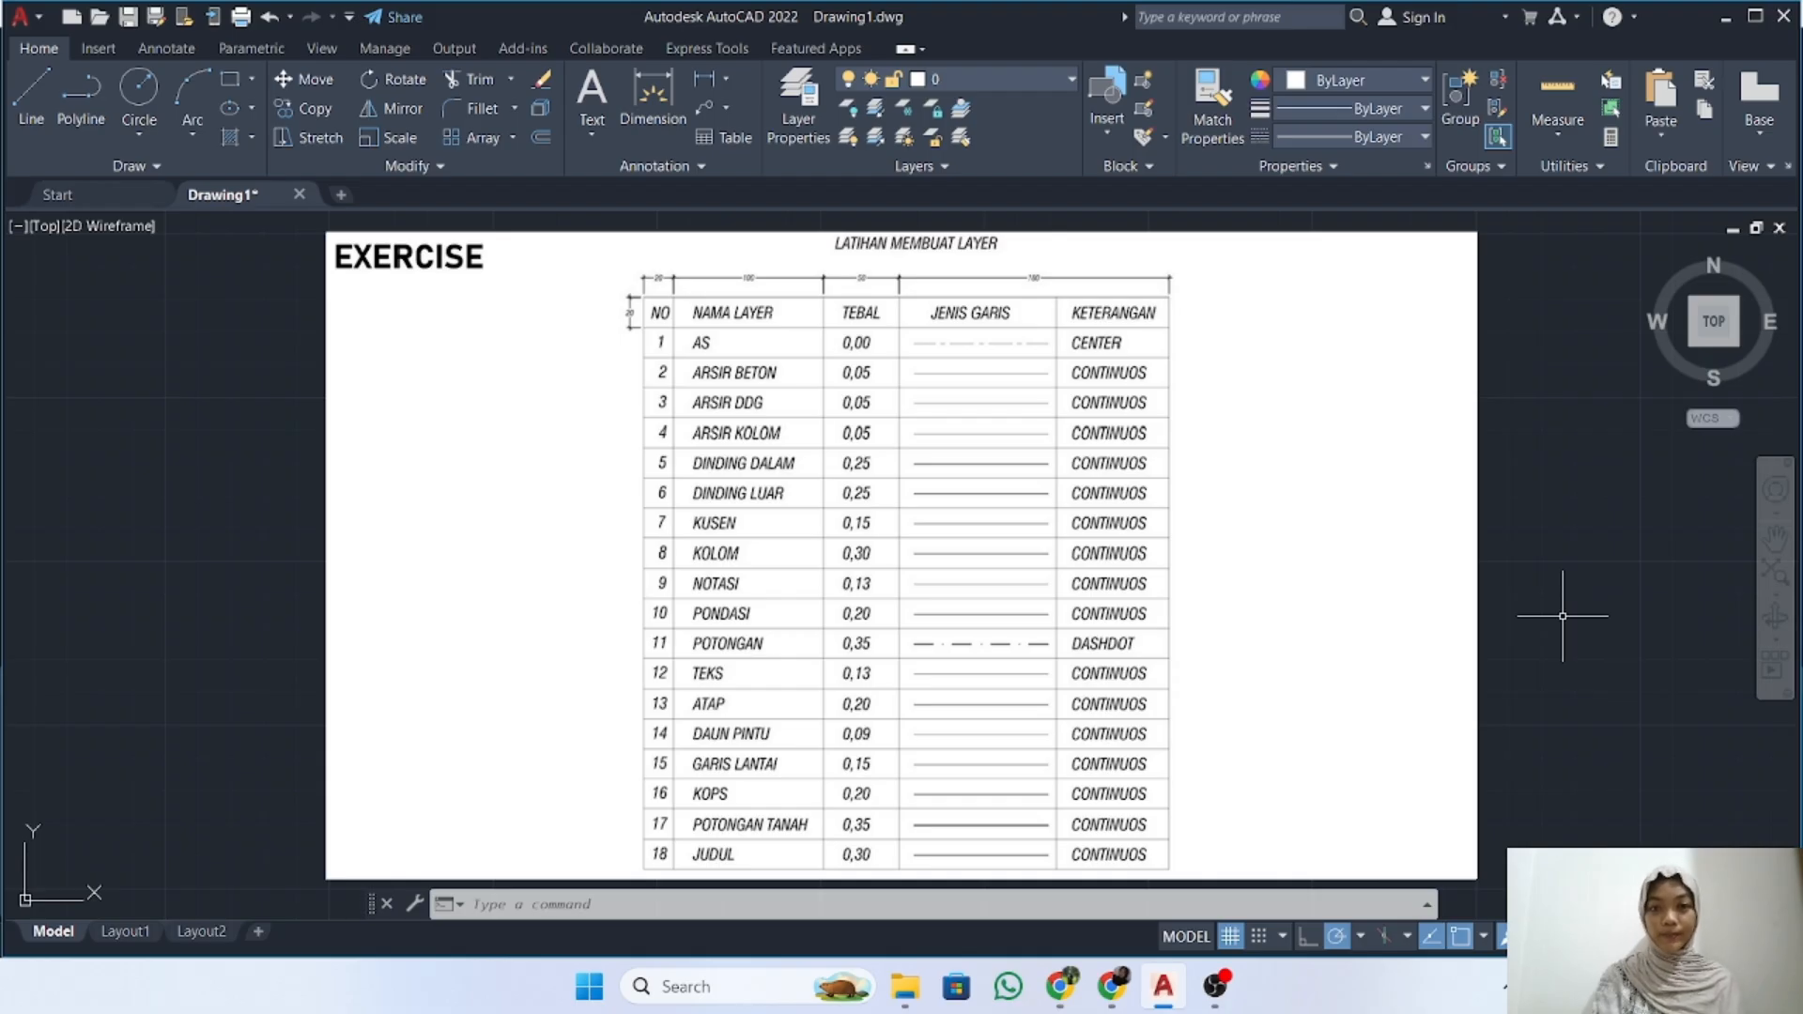
Open the Layer Properties Manager and arrange it beside the exercise table so the layer name column stays readable
middle_drag(1563, 616, 1625, 576)
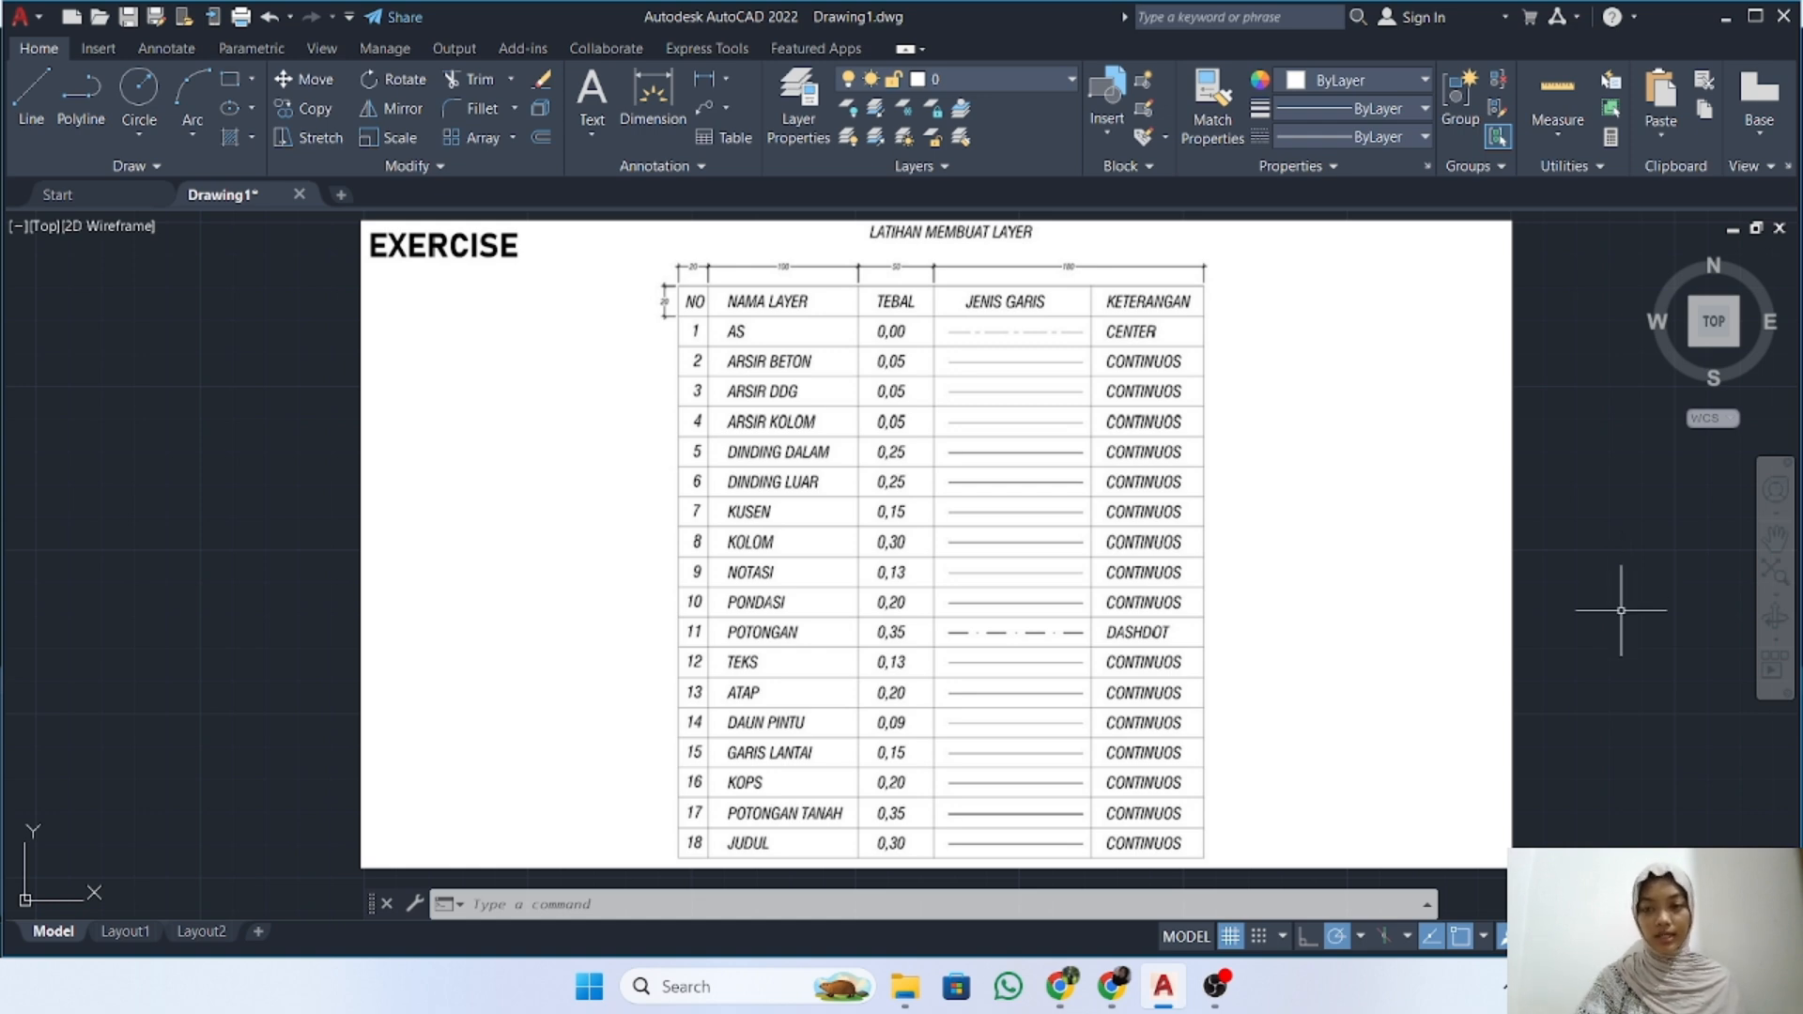
click(798, 103)
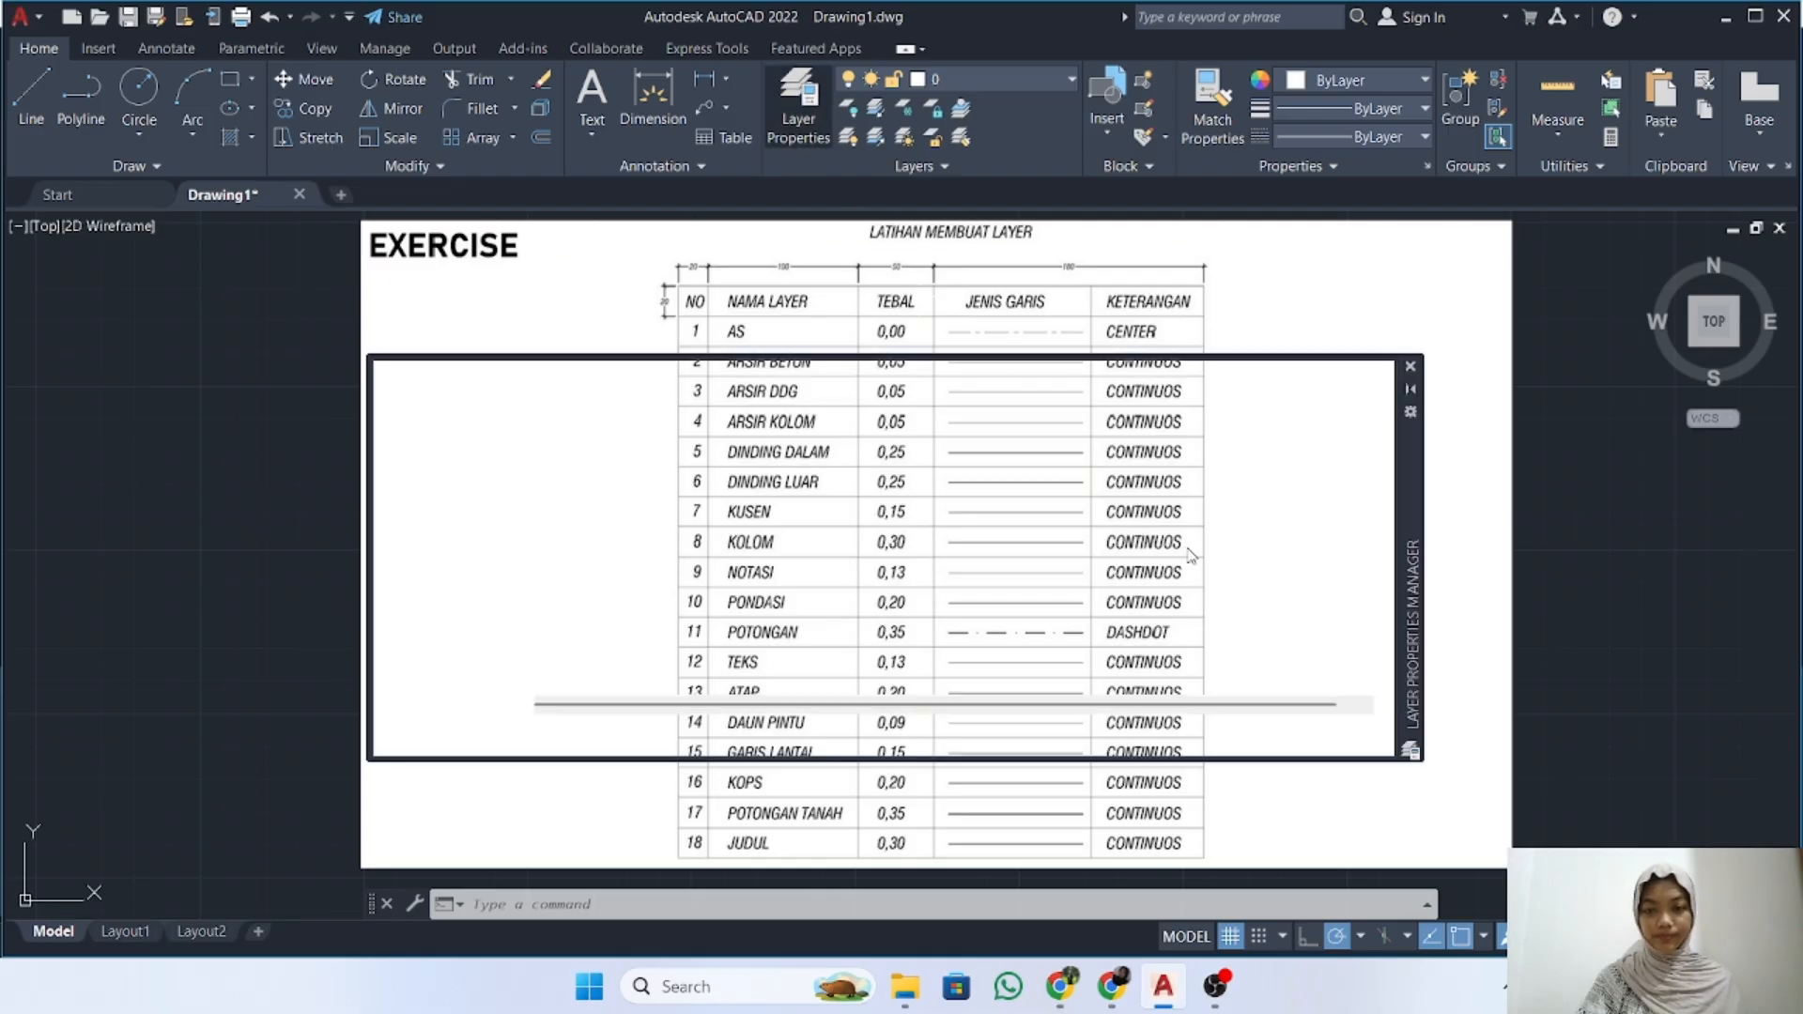
drag(1412, 545, 1695, 543)
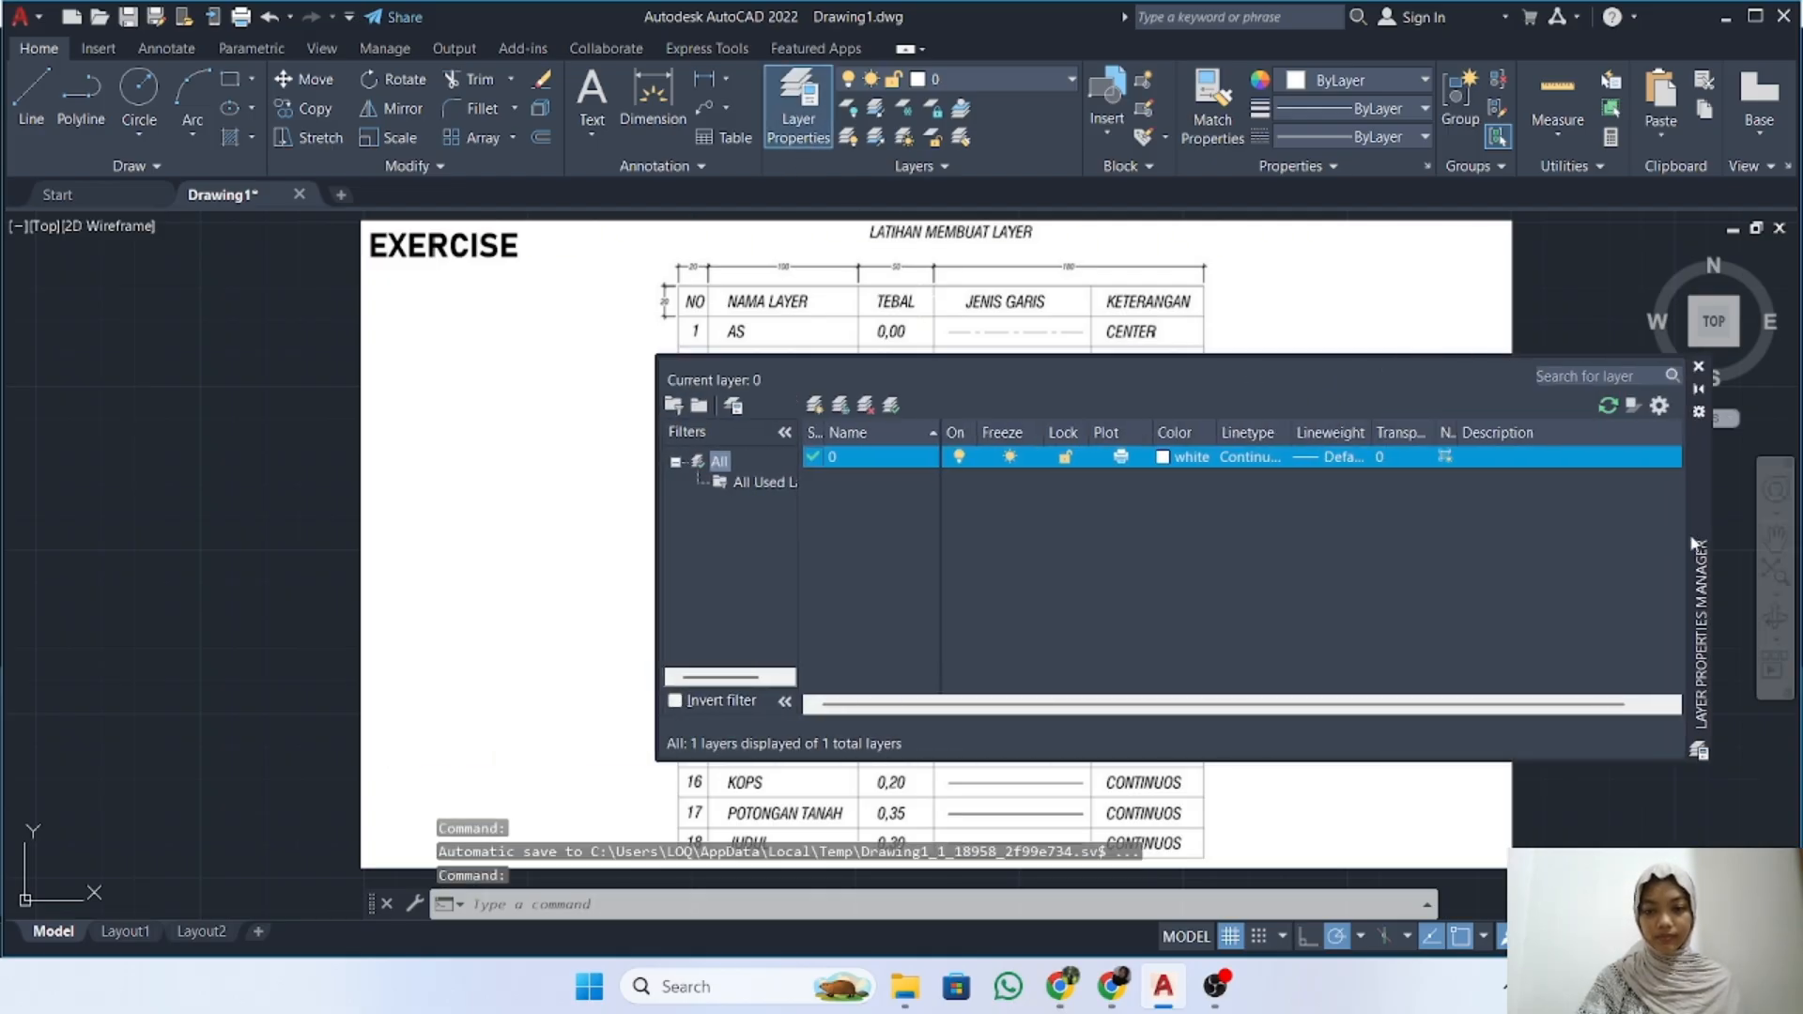
mouse_move(1384, 336)
middle_down()
mouse_move(1002, 346)
mouse_move(1111, 378)
mouse_move(1157, 362)
middle_up()
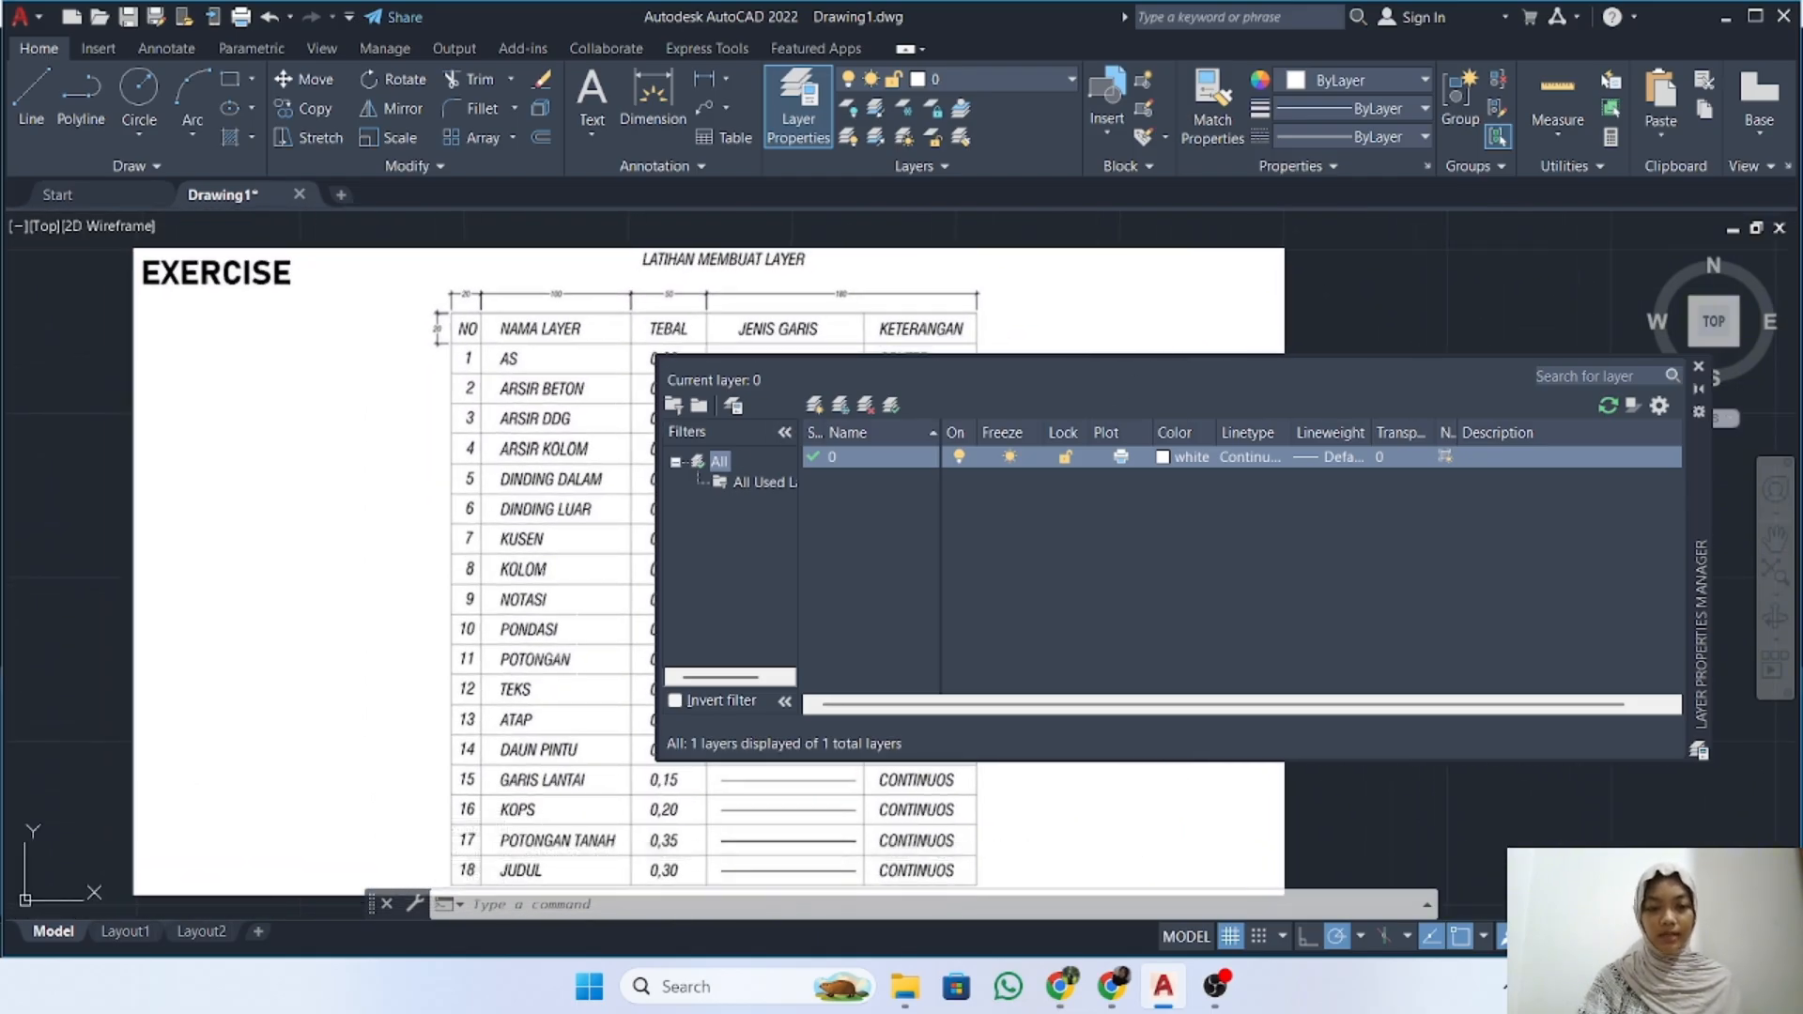
middle_drag(571, 660, 576, 622)
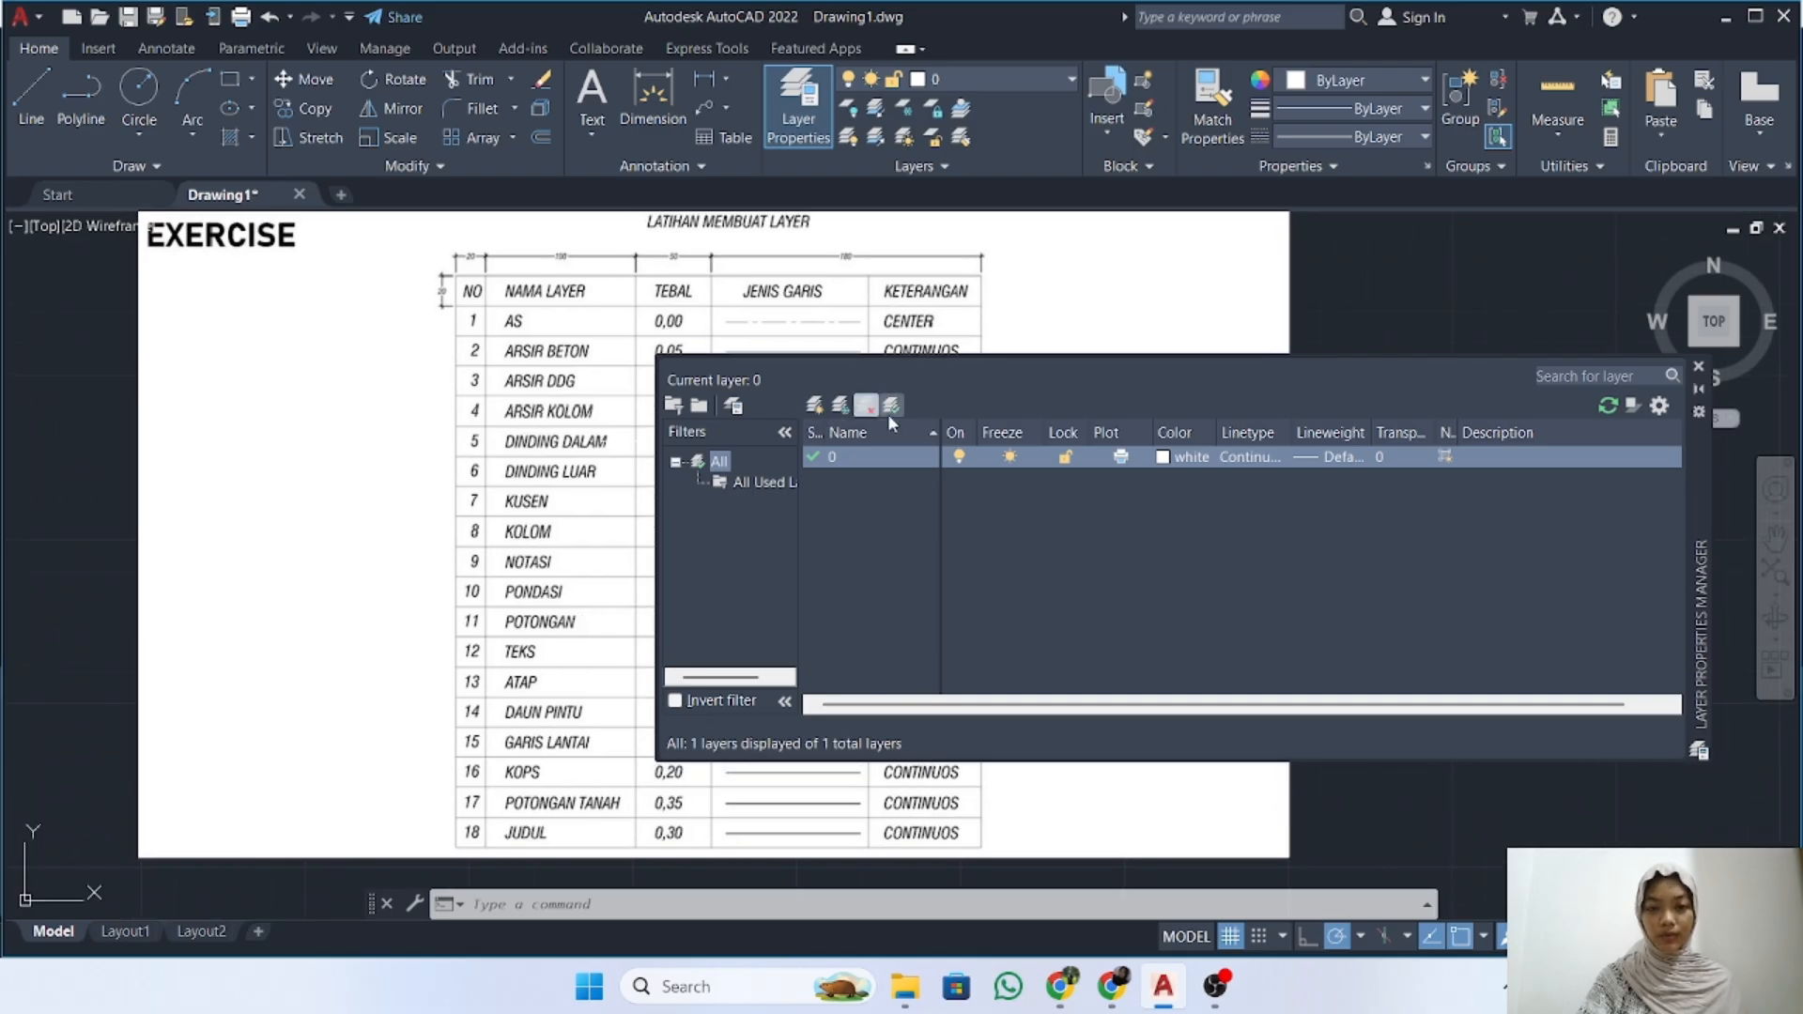
Create a new layer named AS
click(816, 405)
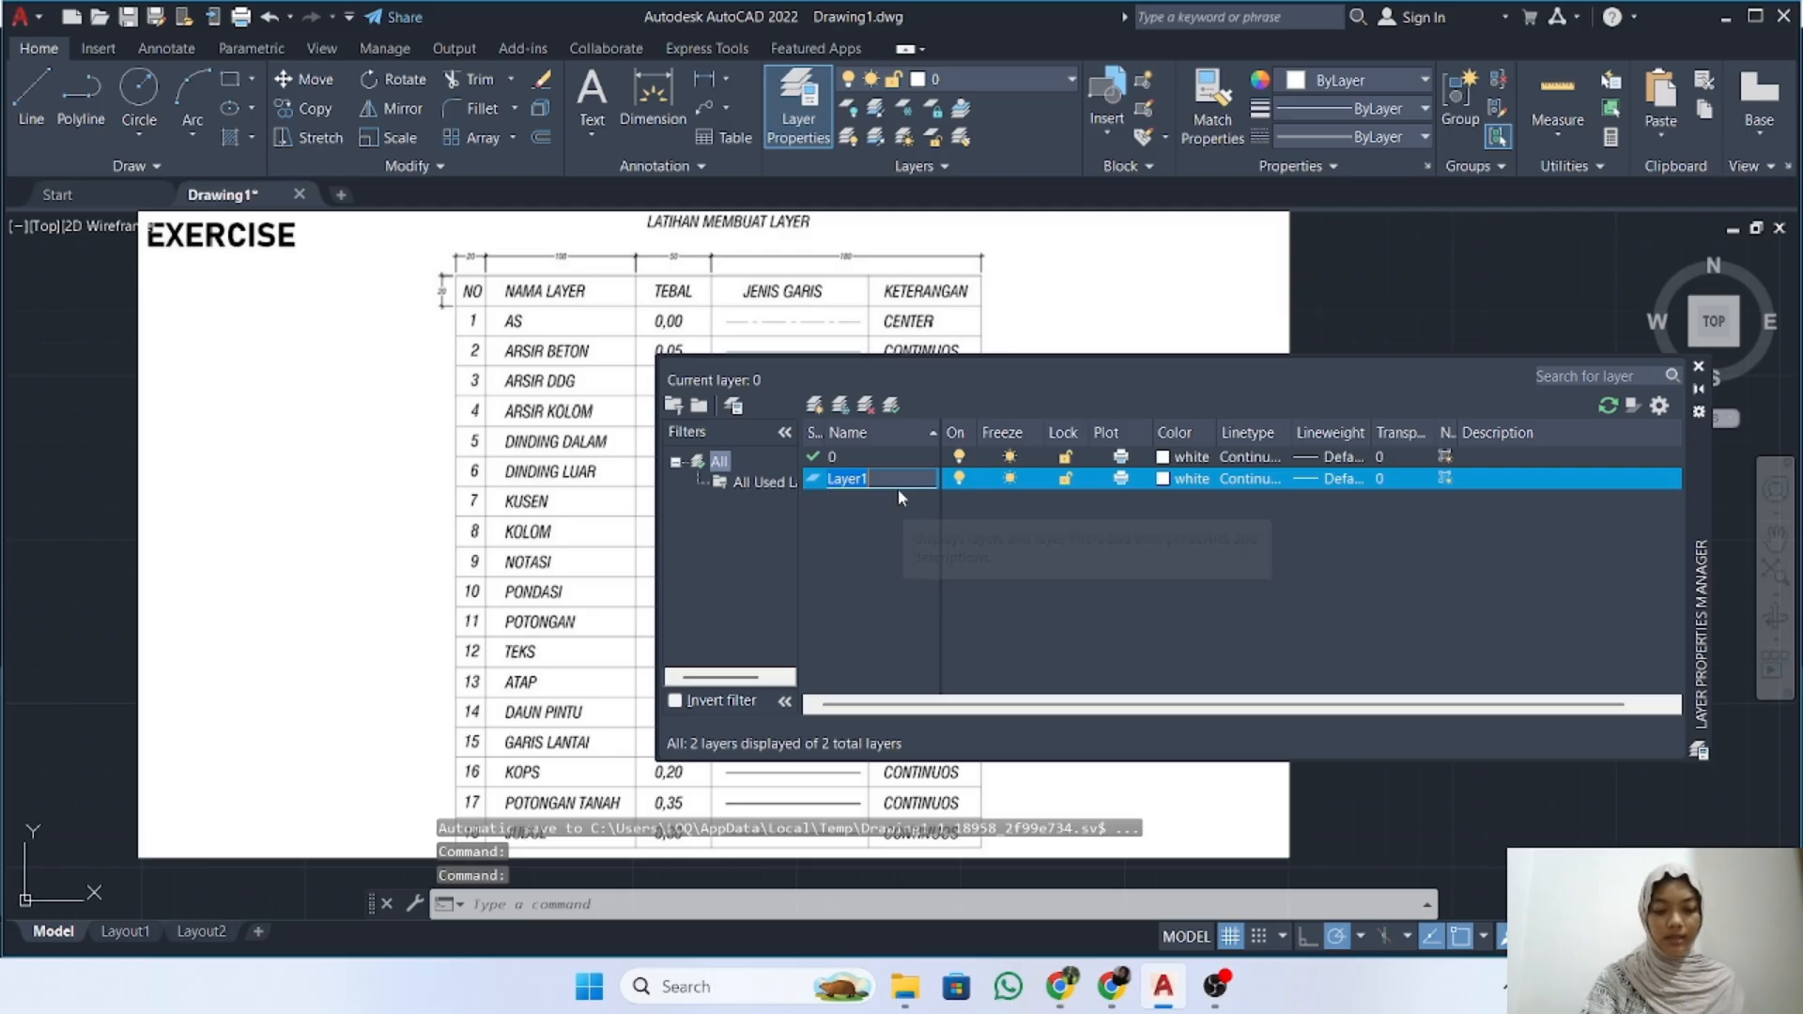
text(AS)
key(Return)
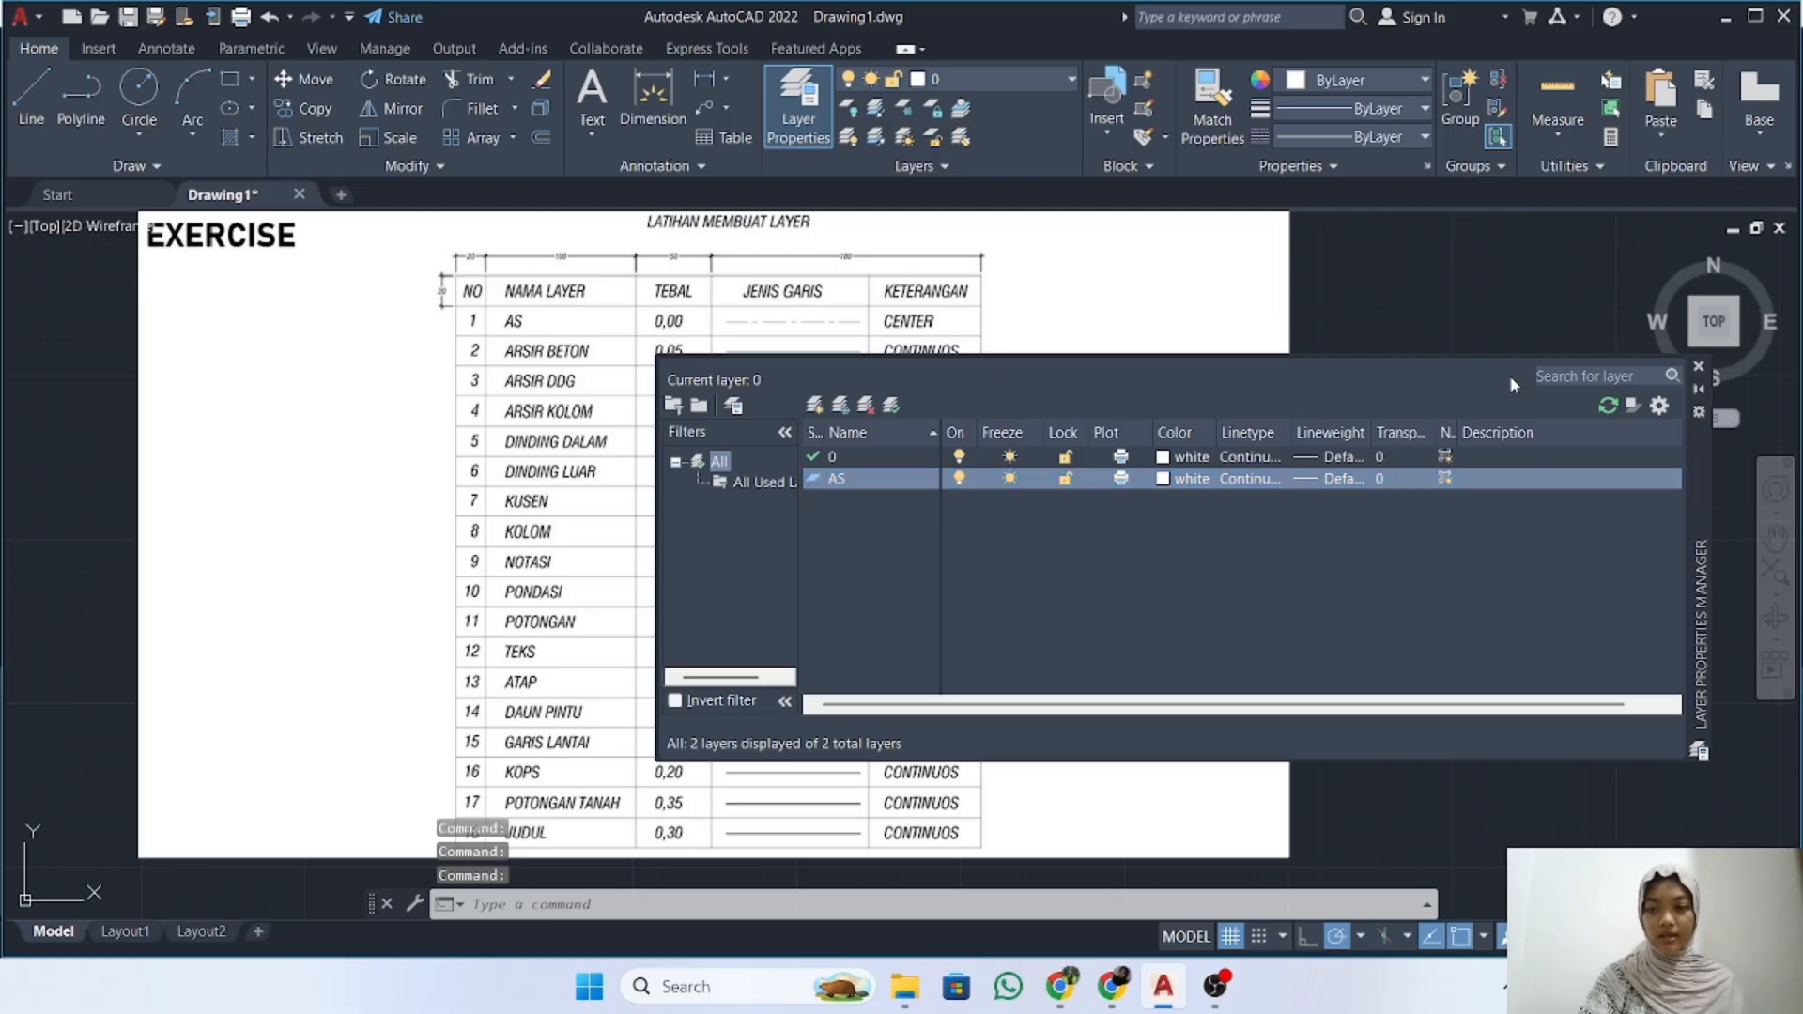
Create two new layers named ARSIR BETON and ARSIR DDG
drag(1699, 502, 1682, 404)
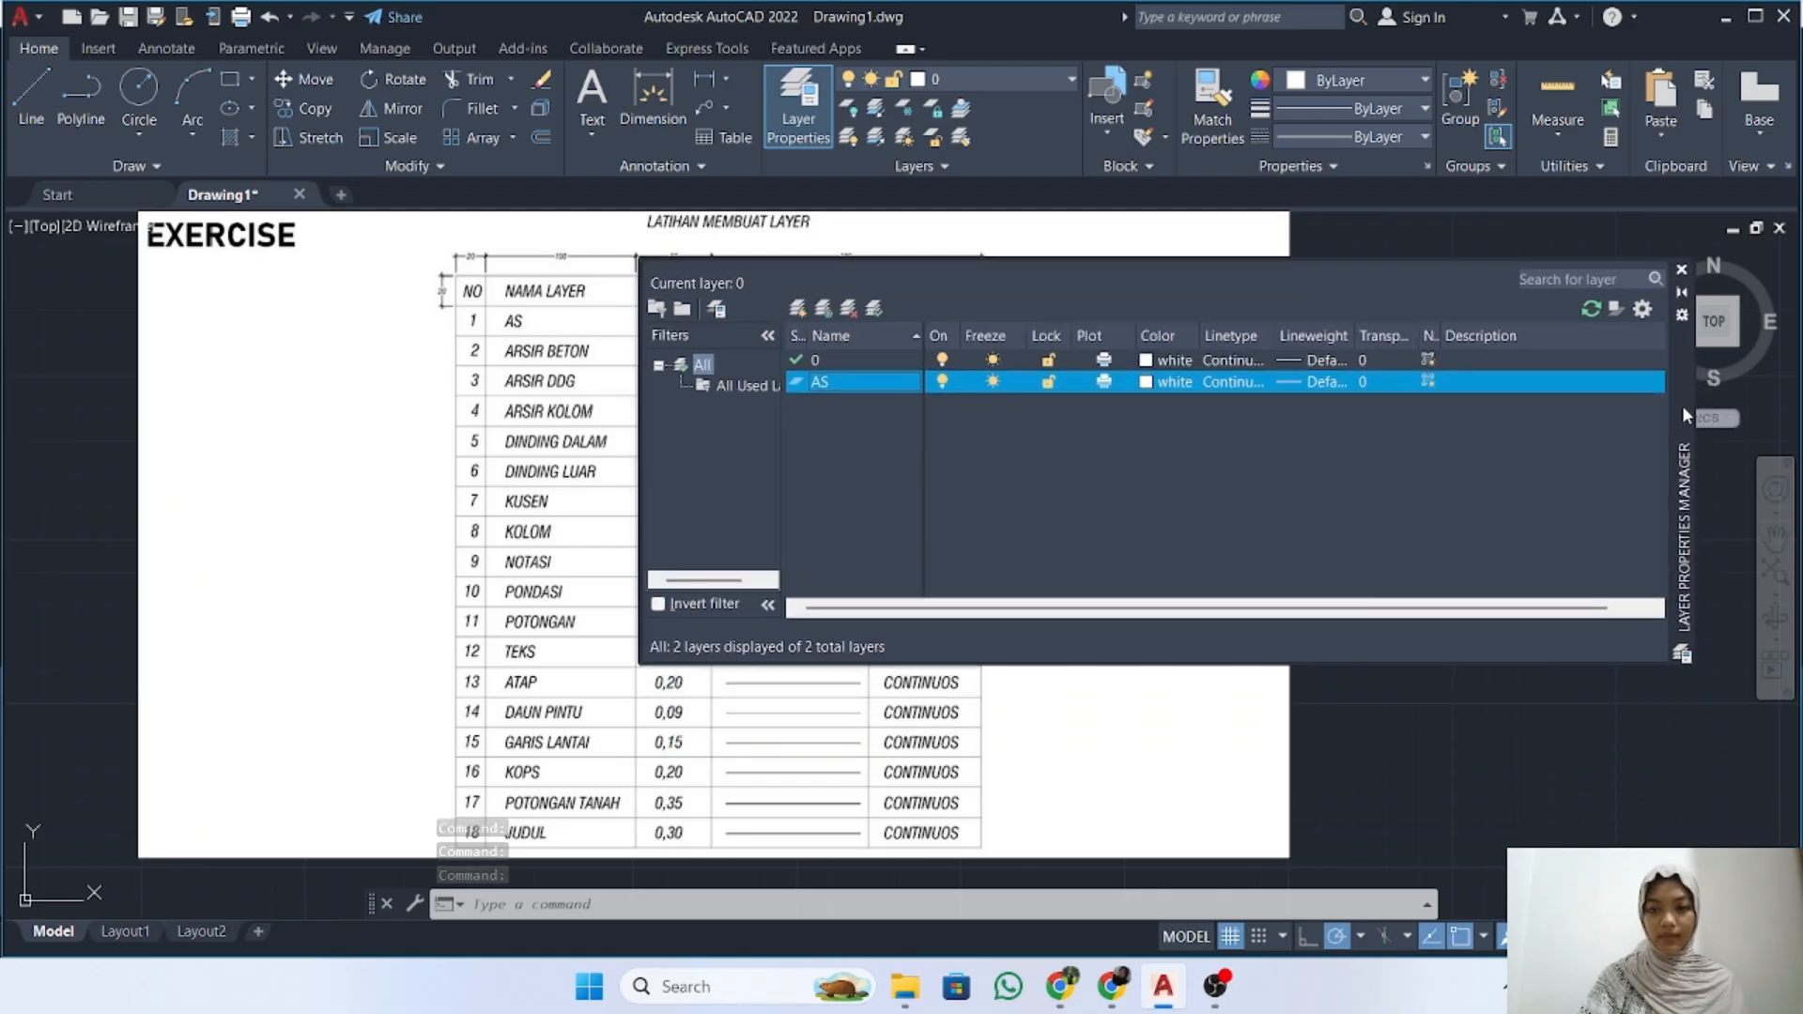
click(800, 309)
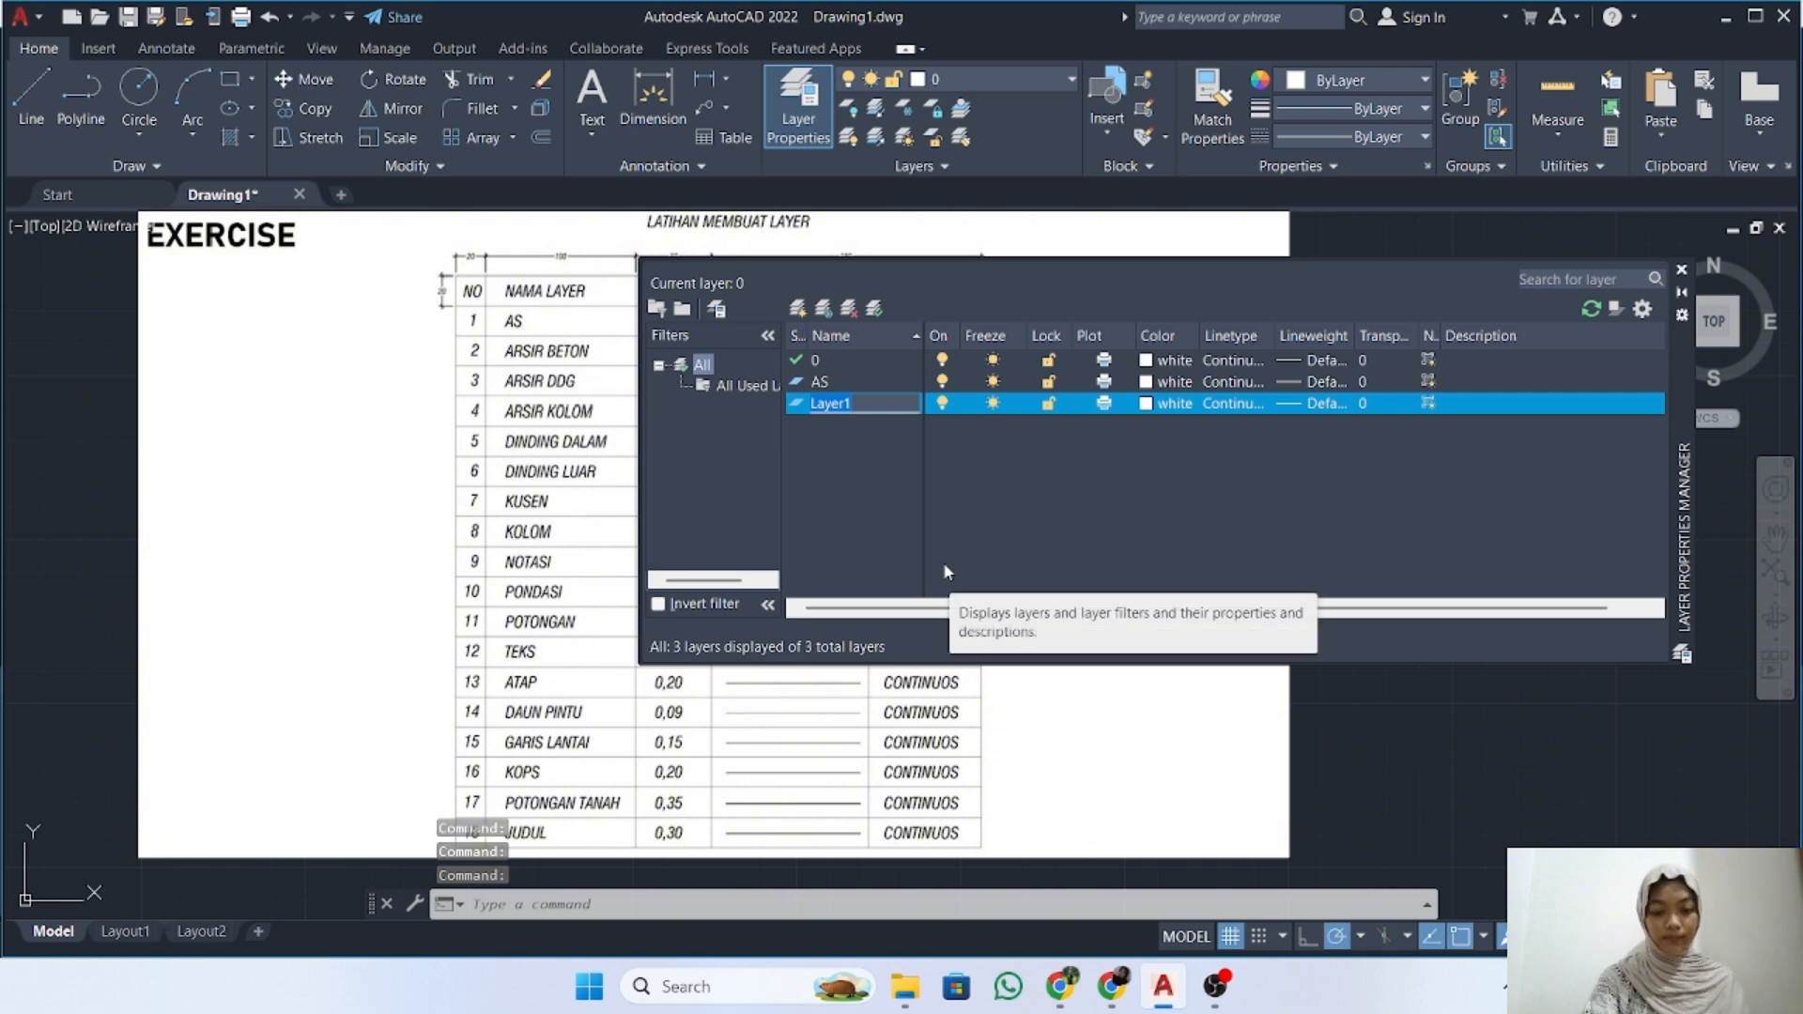
text(ARSIR)
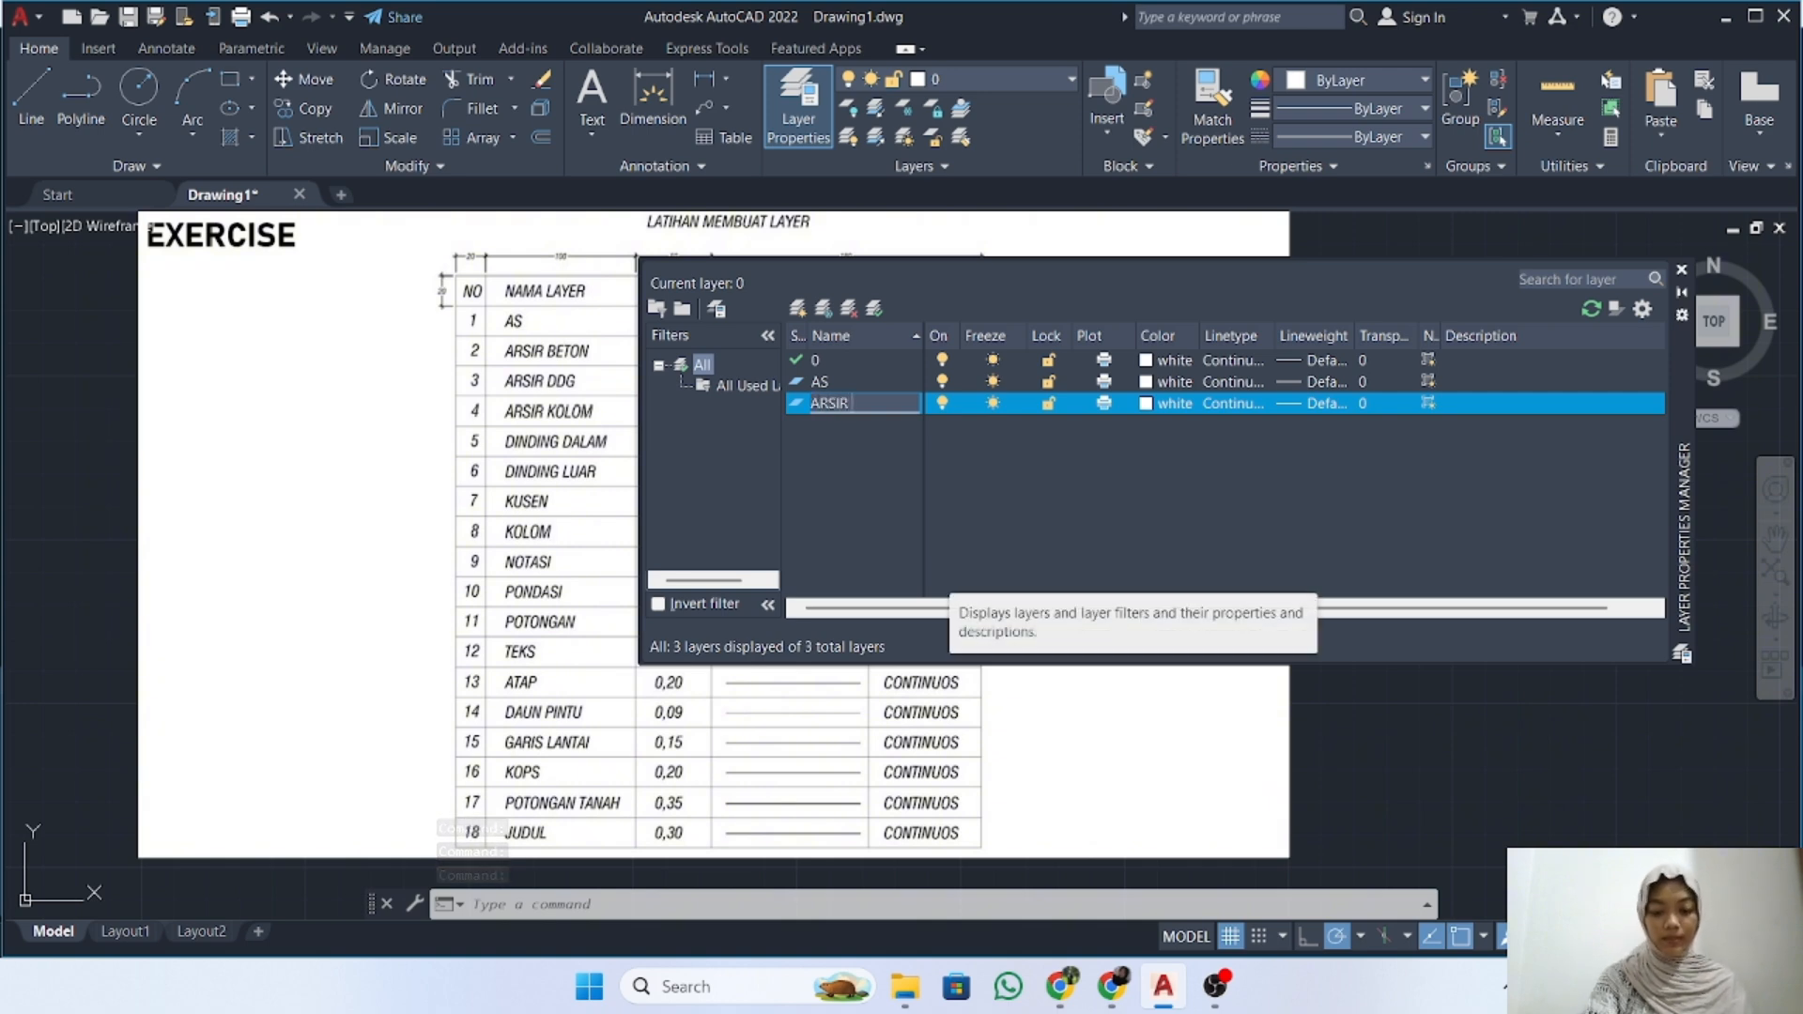
text( BETON)
key(Return)
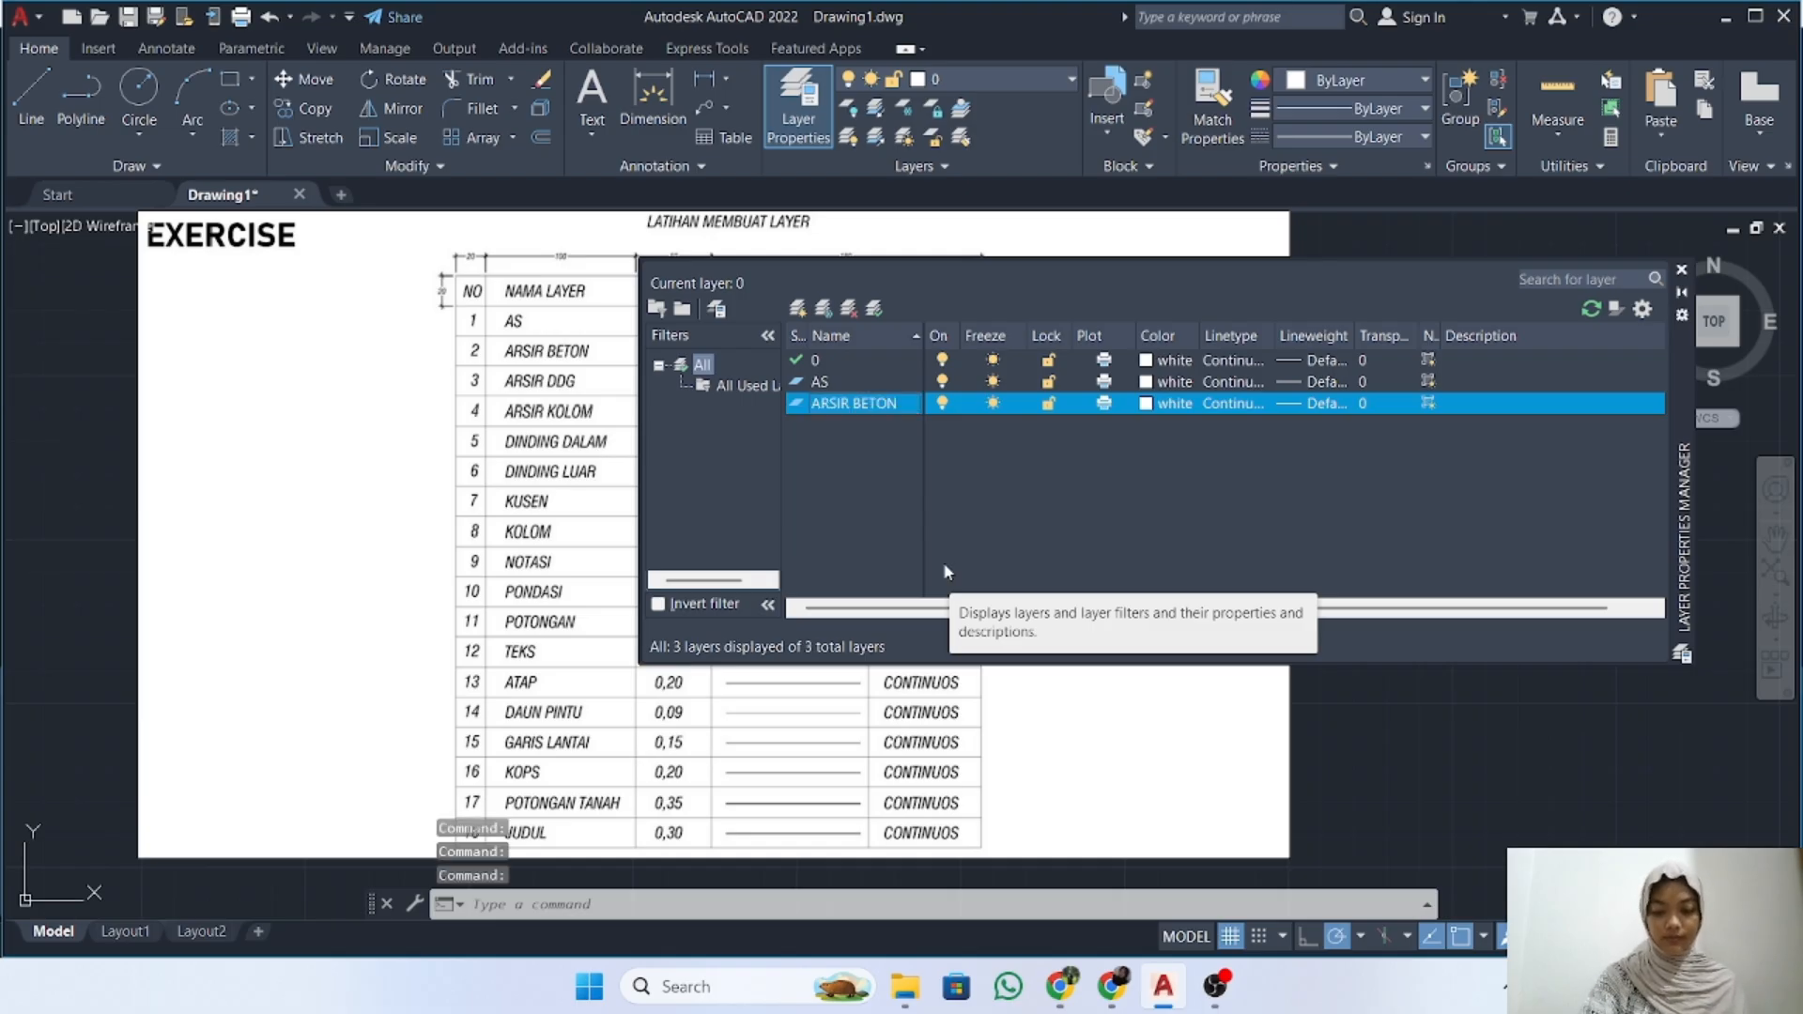
key(alt+n)
text(A)
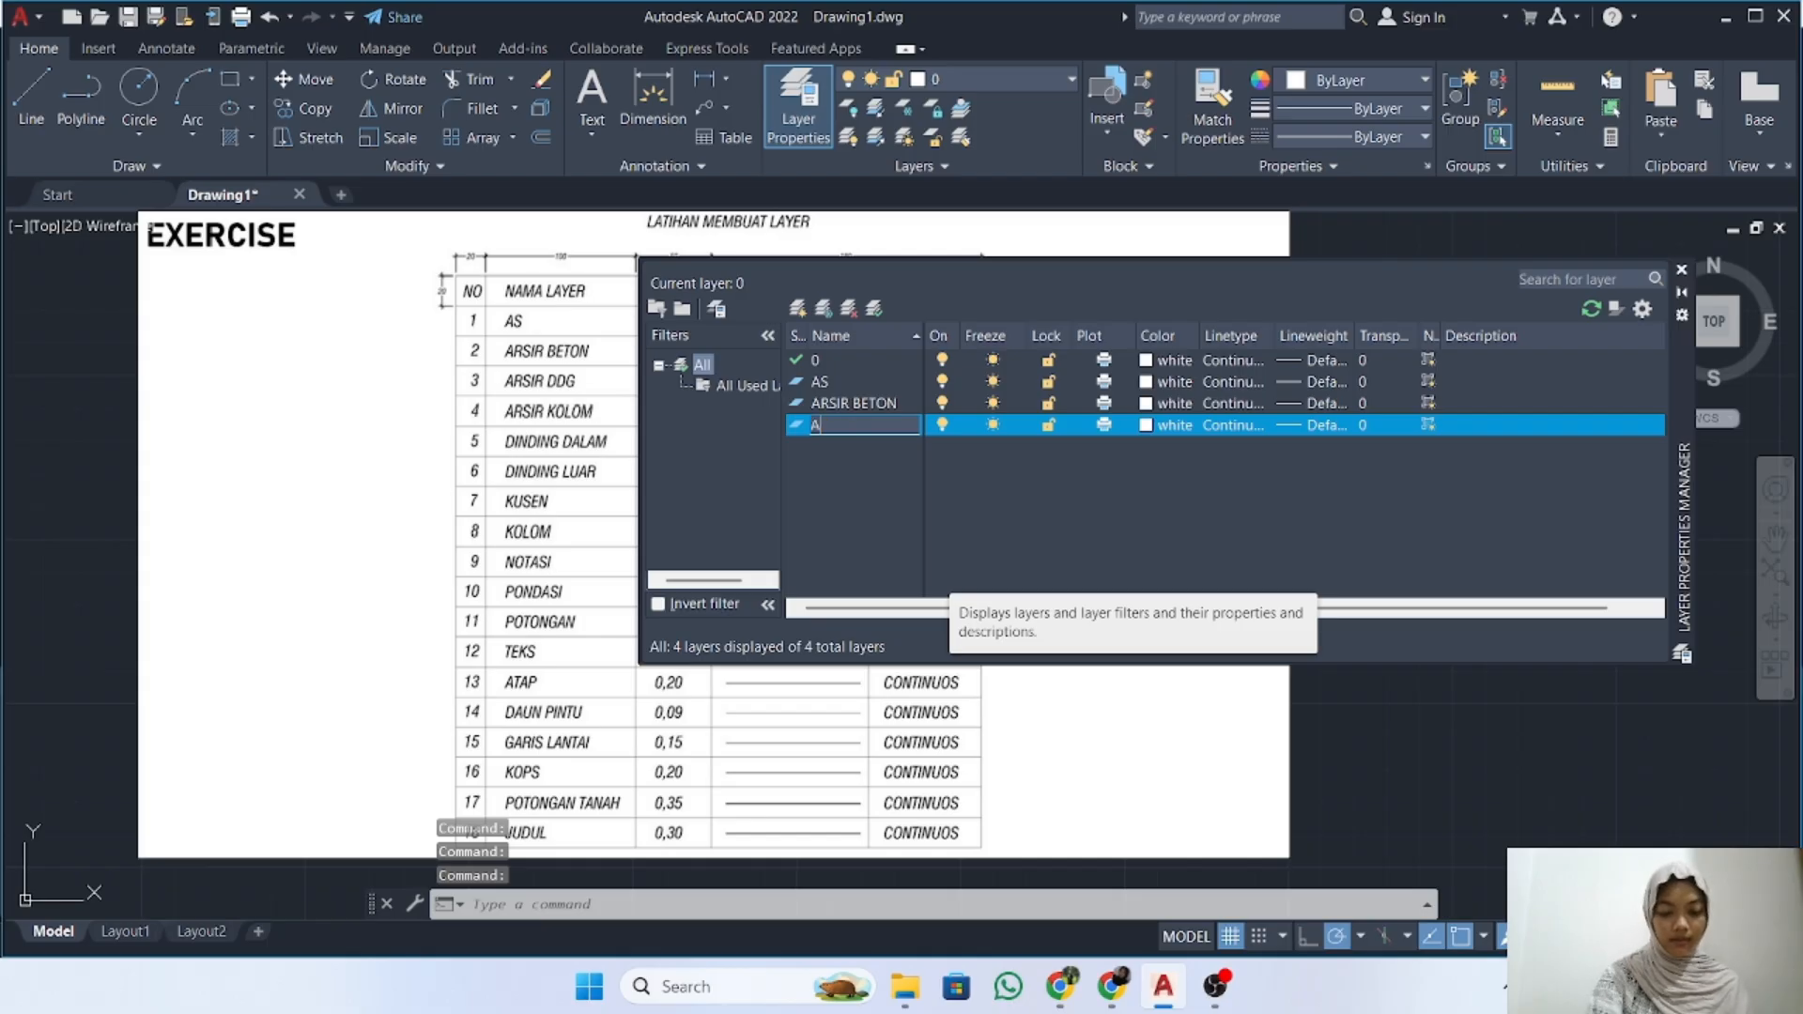
text(RSIR DDG)
key(Return)
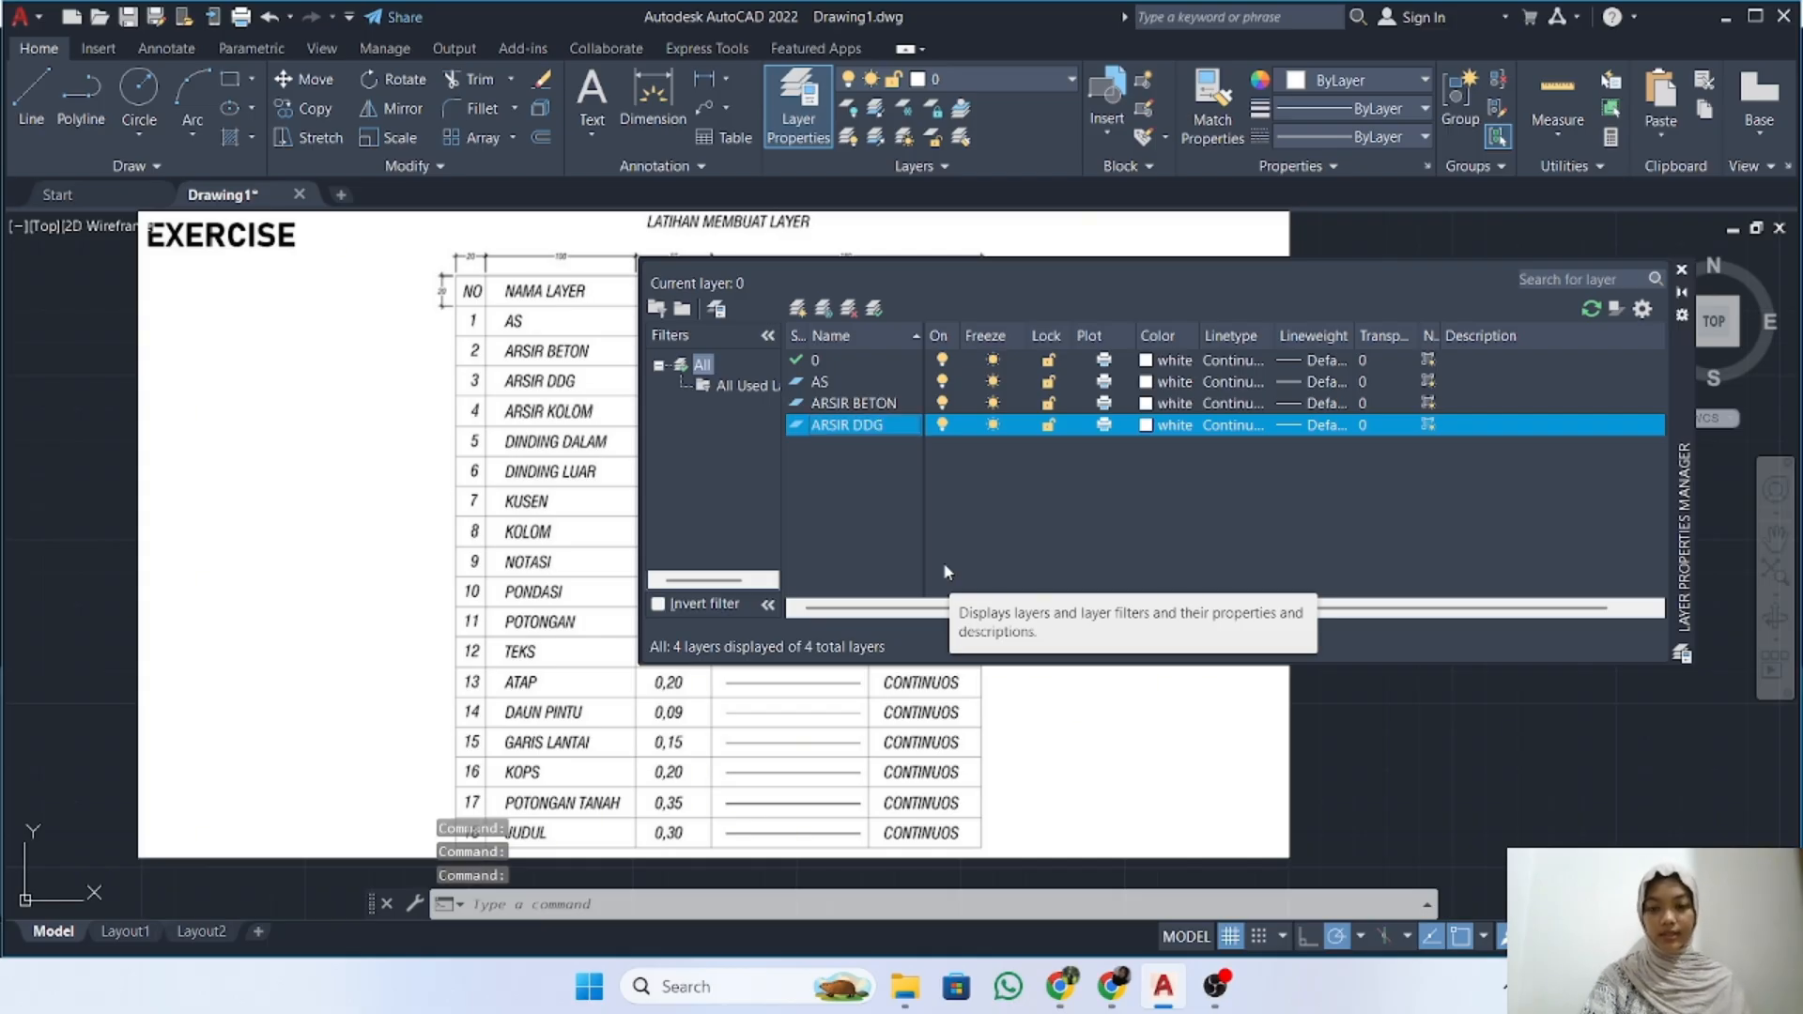
Add two new layers named ARSIR KOLOM and DINDING DALAM
click(799, 308)
text(ARSIR KOLOM)
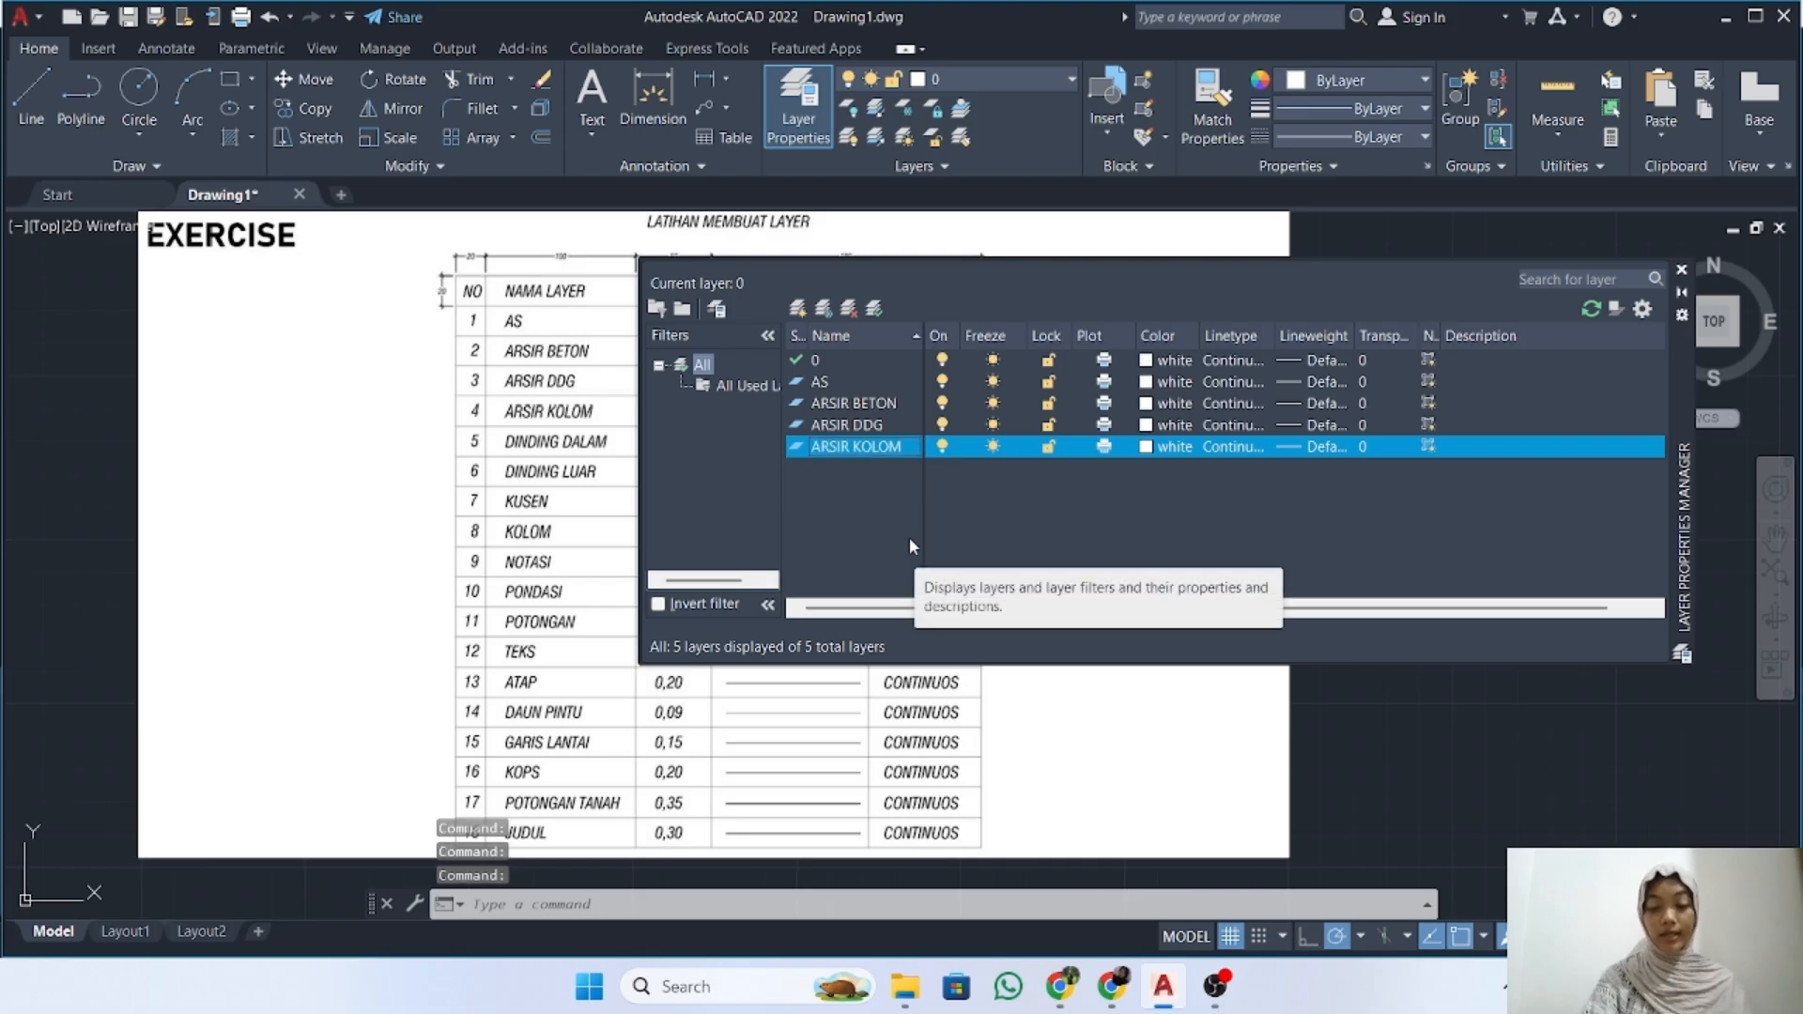
key(Return)
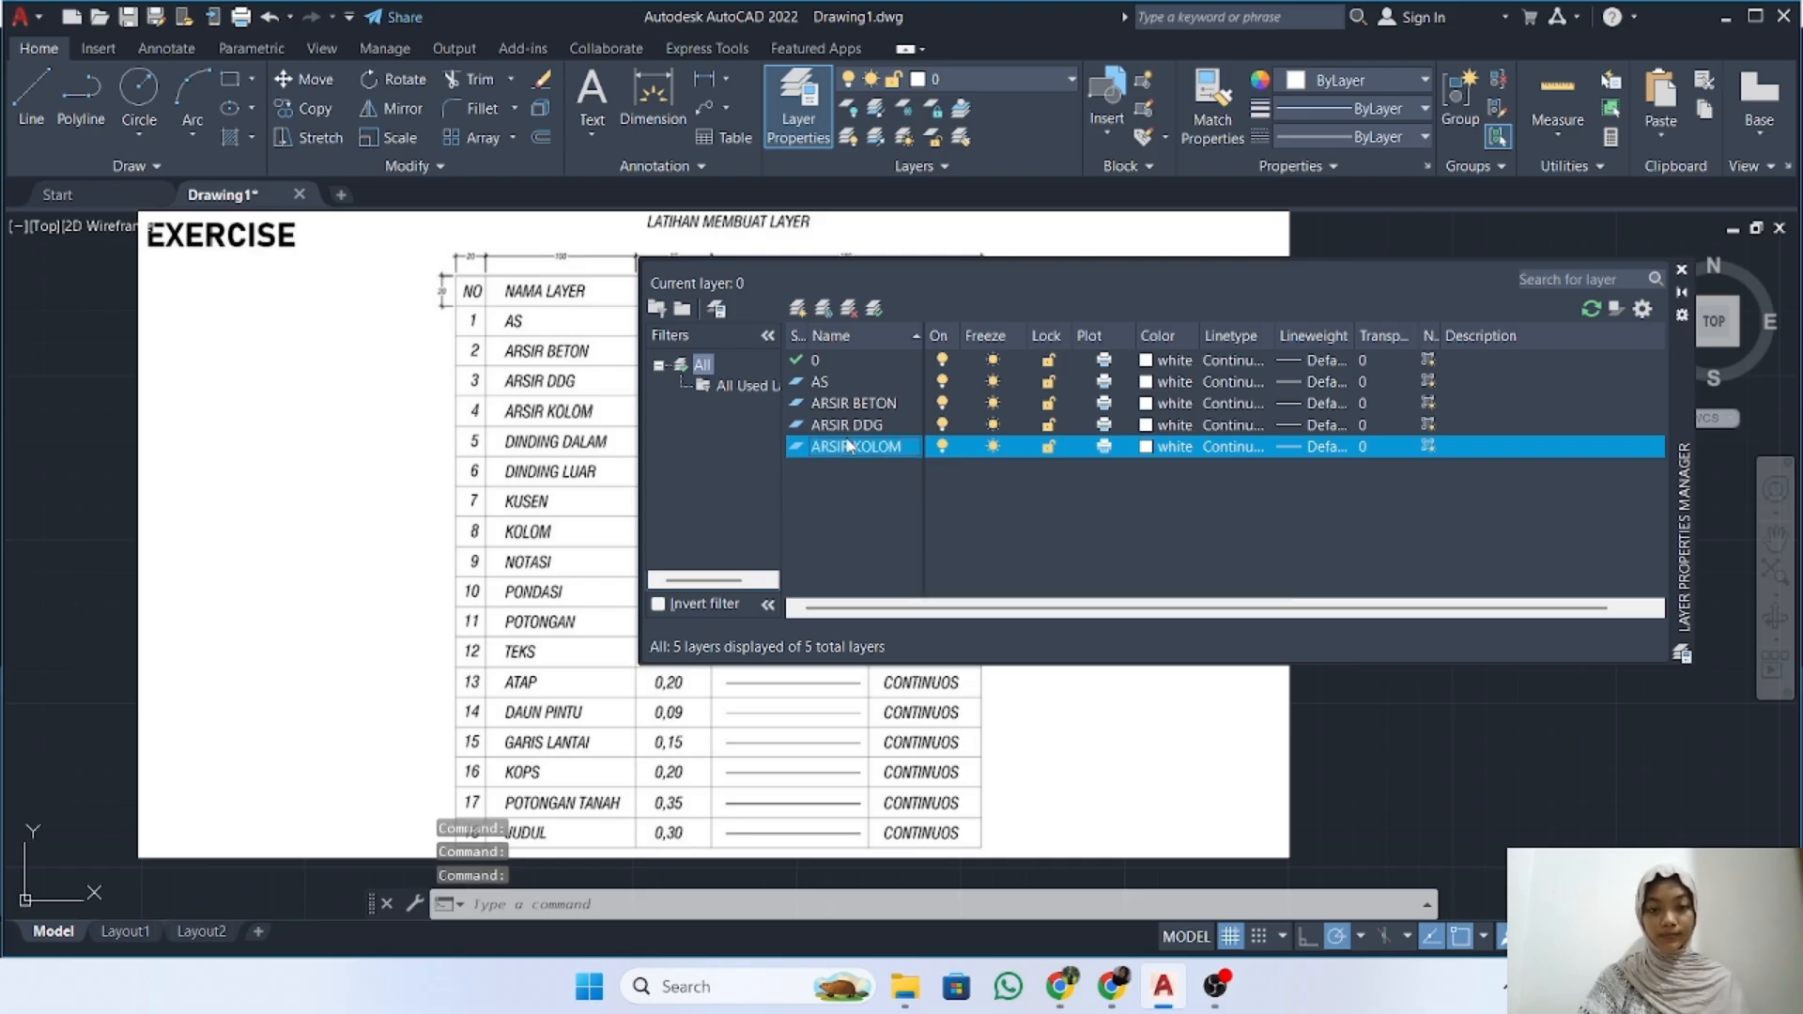
click(800, 308)
text(DINDING DALAM)
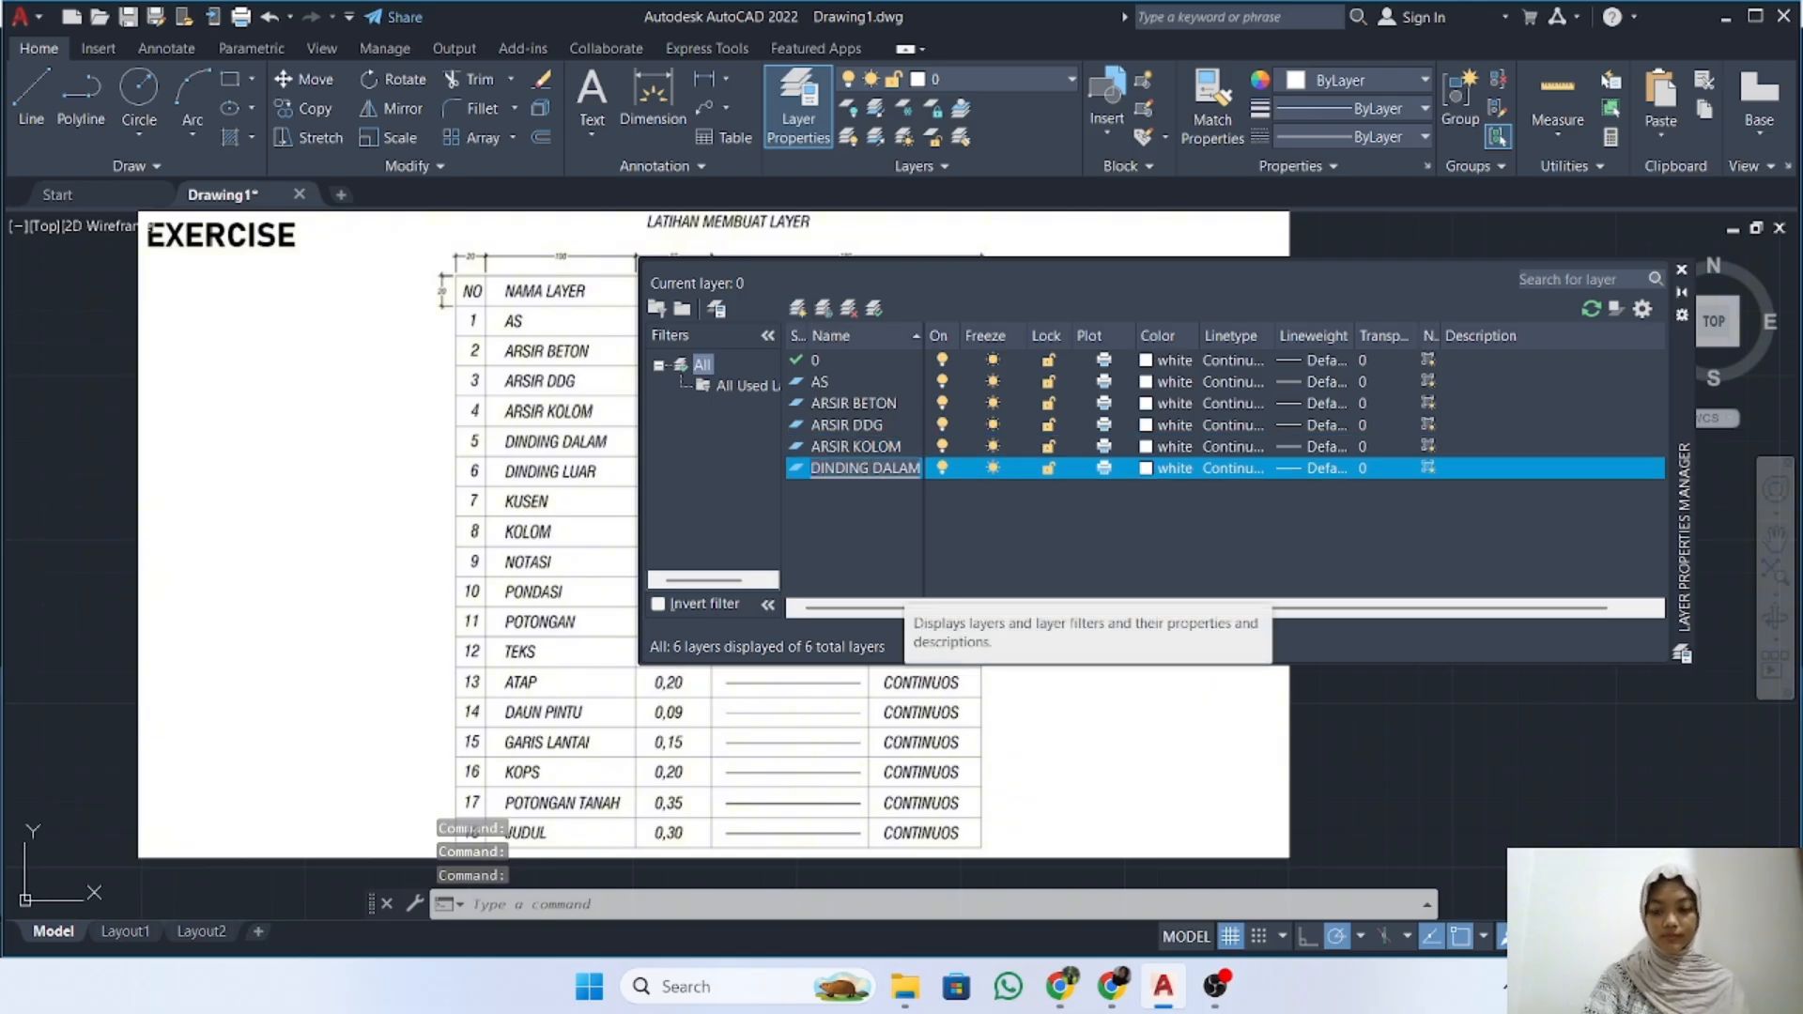
key(Return)
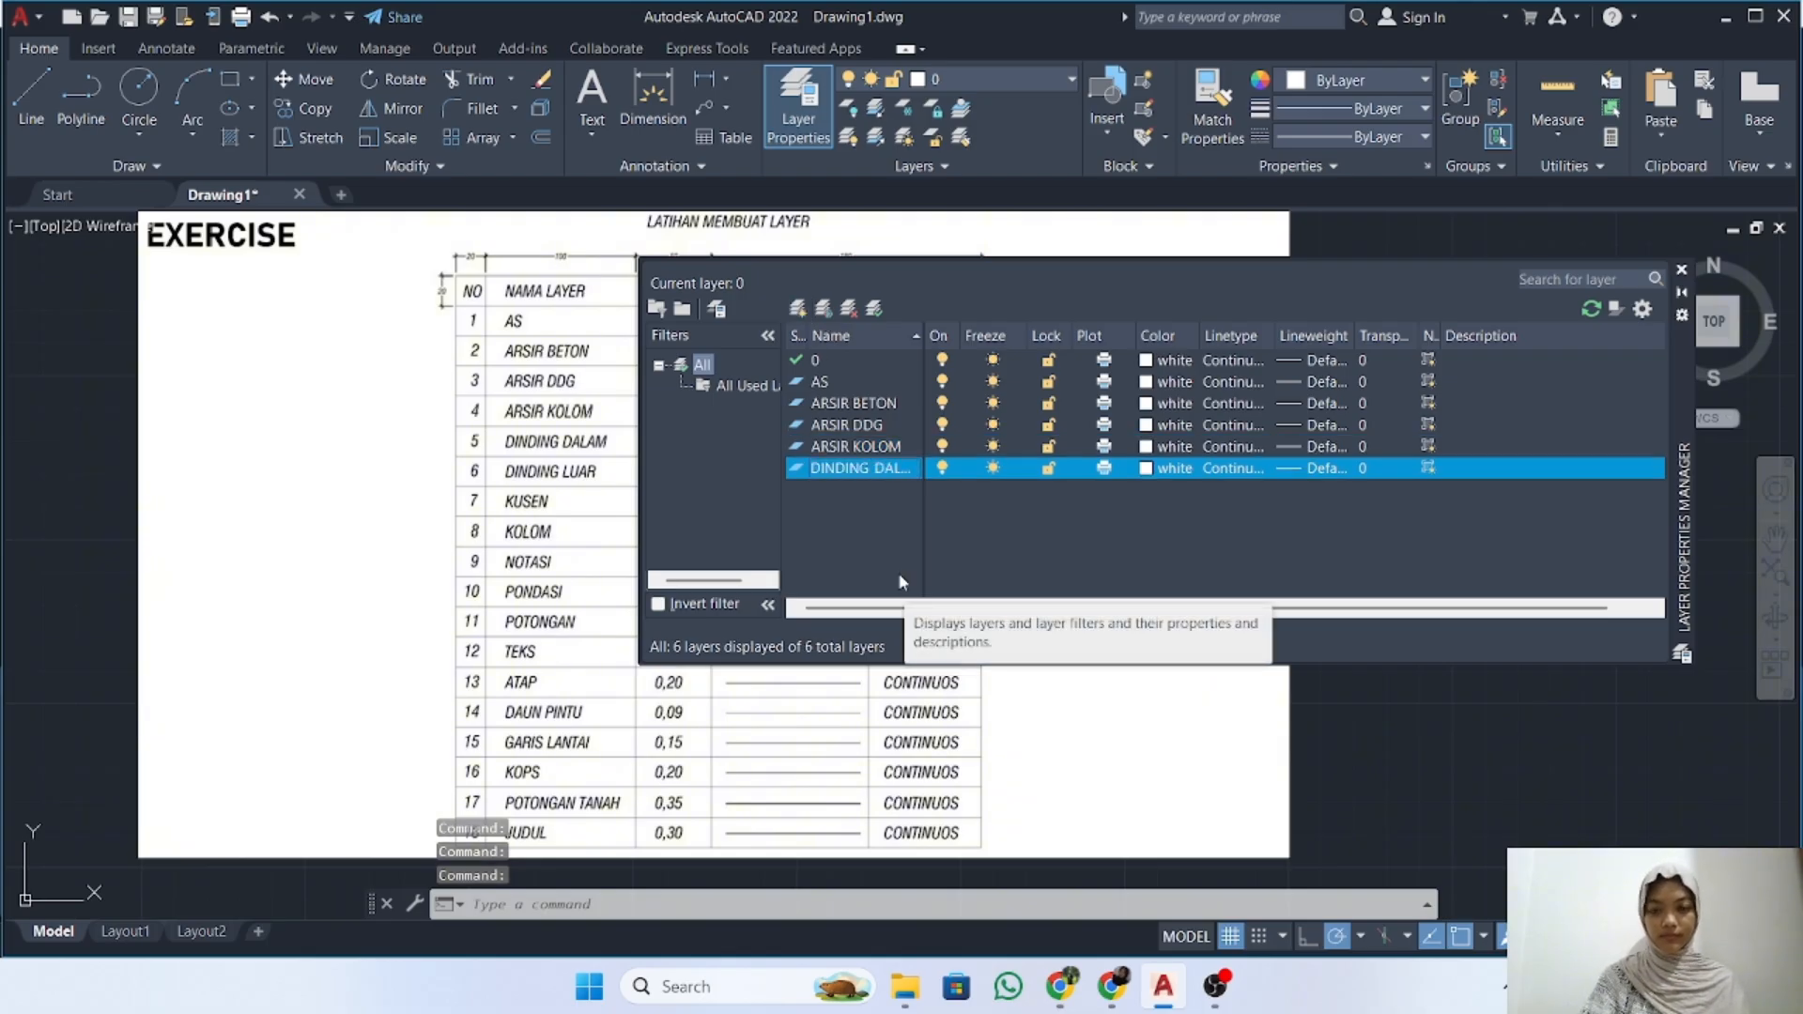
Create the next layer from the exercise table and name it DINDING LUAR
click(799, 309)
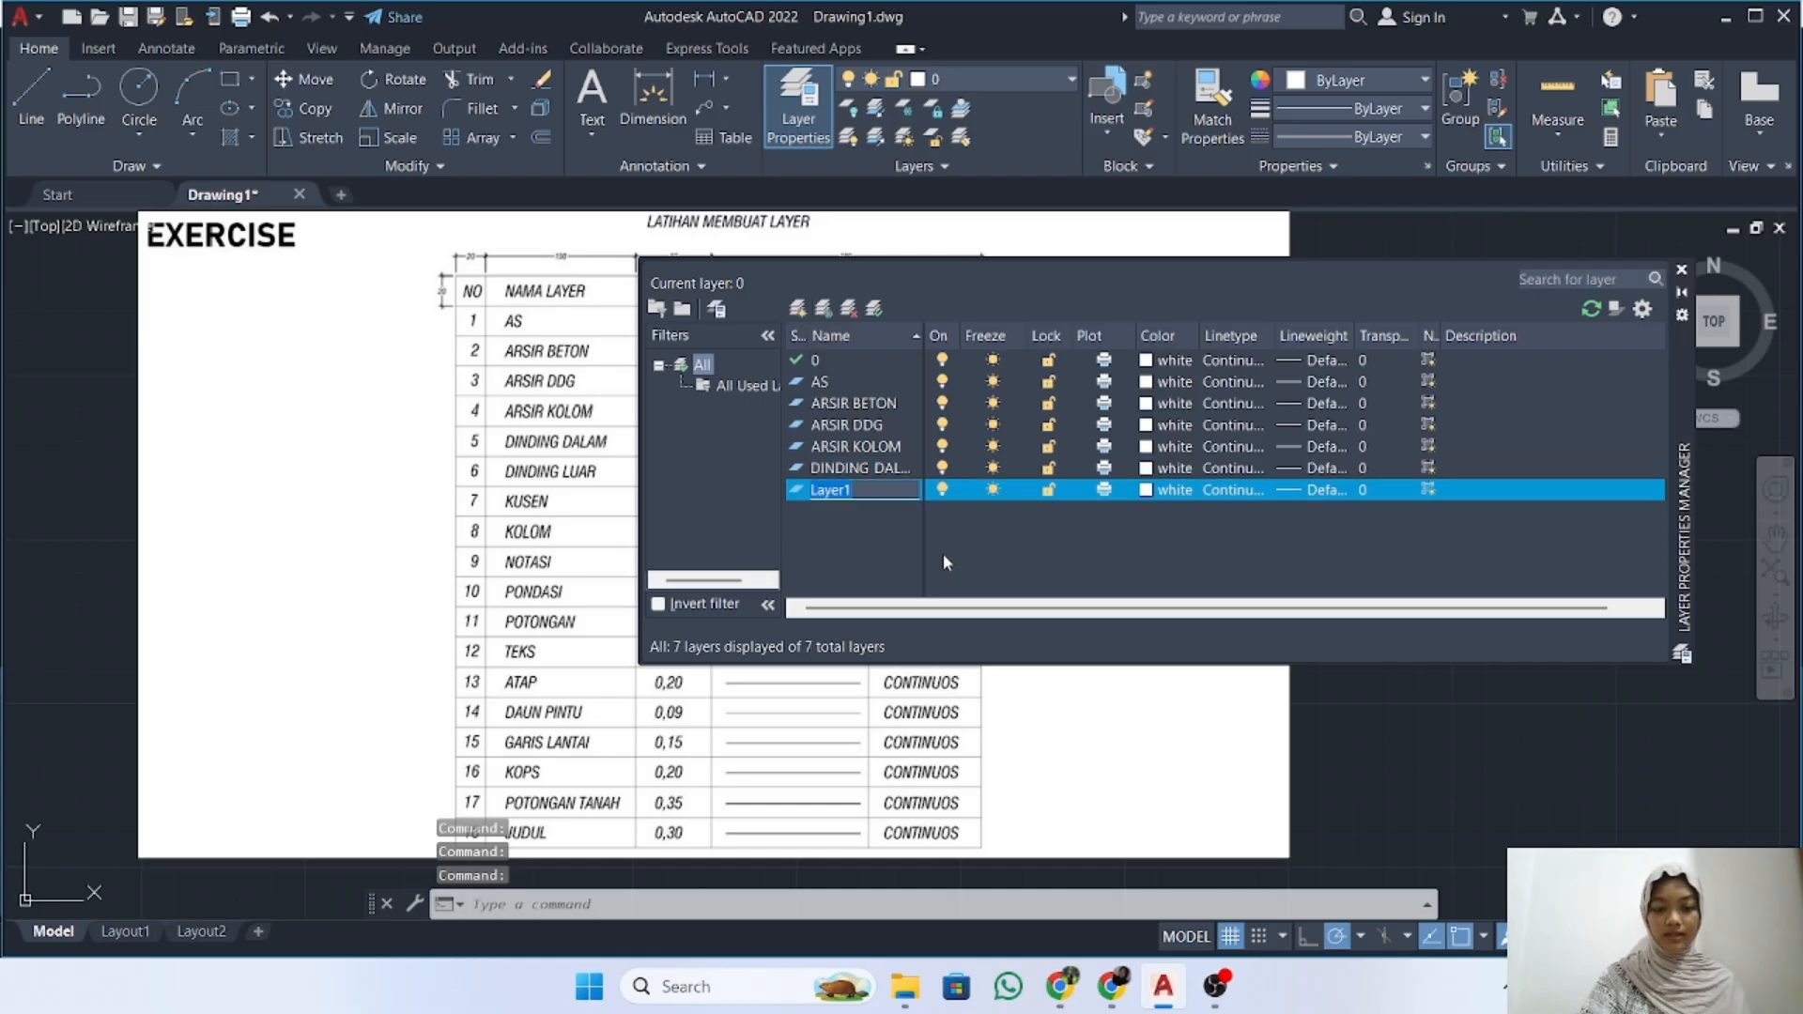
text(DINDING L)
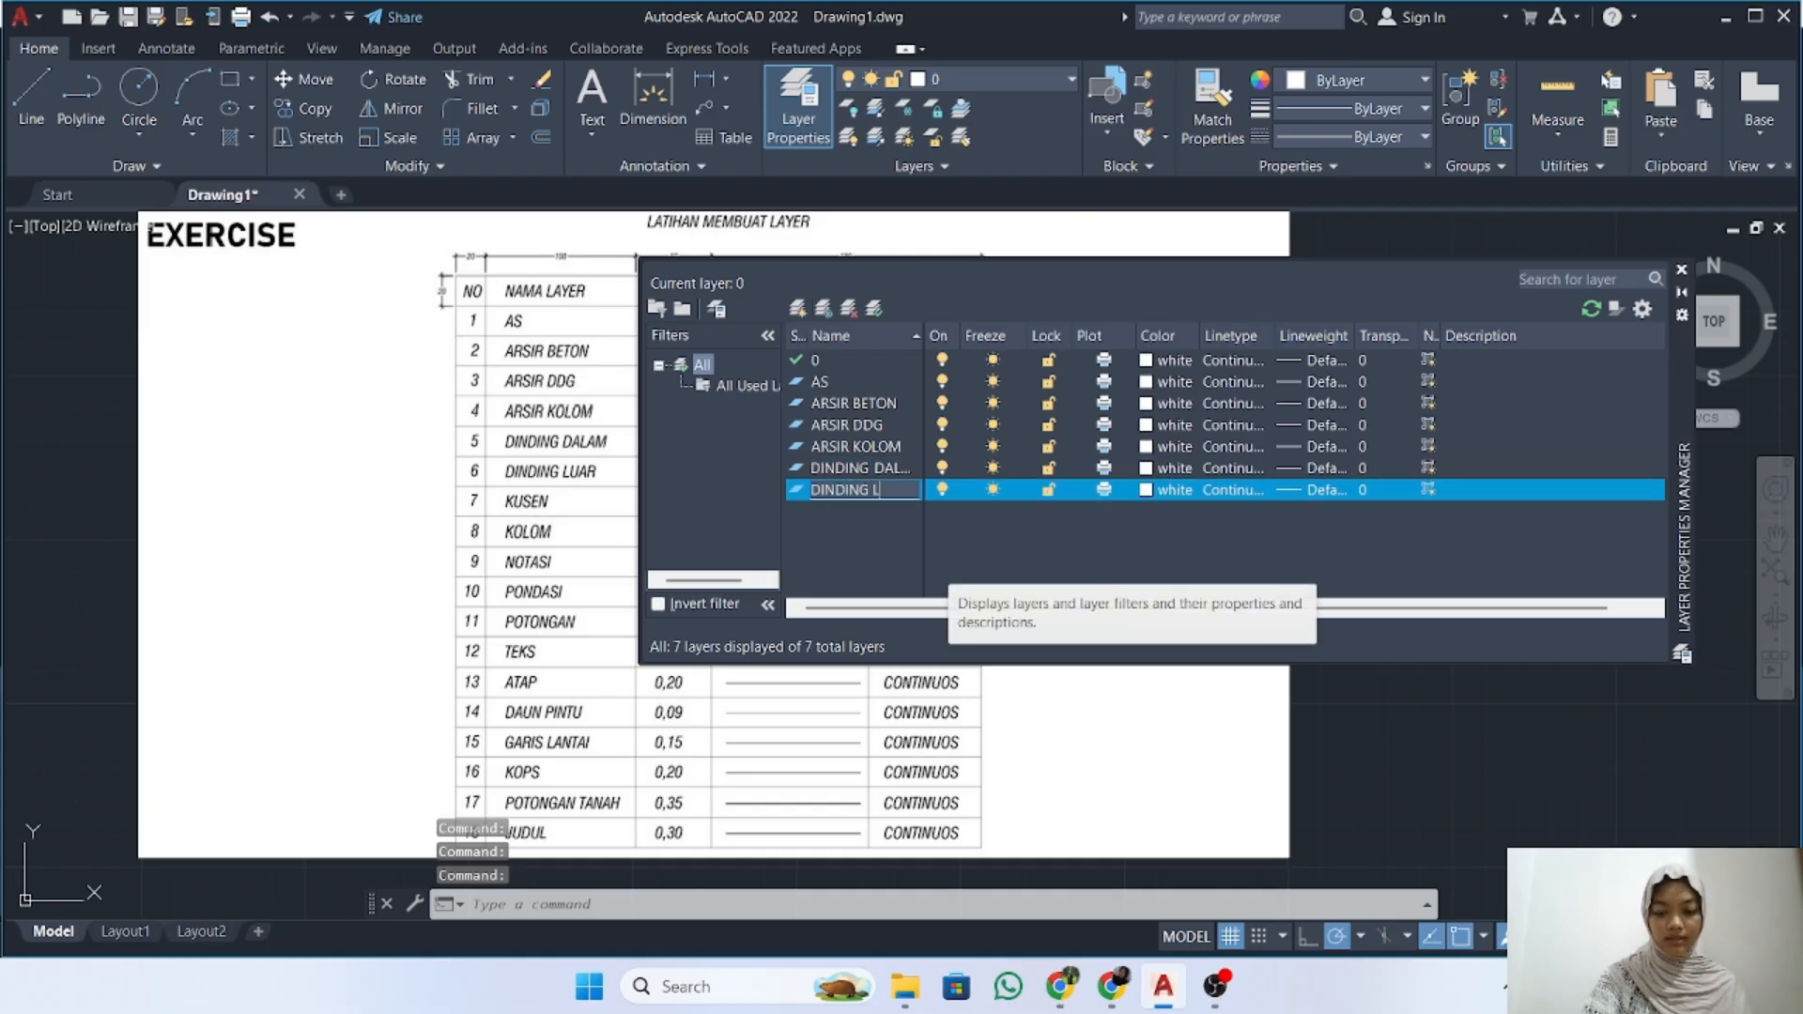
text(UAR)
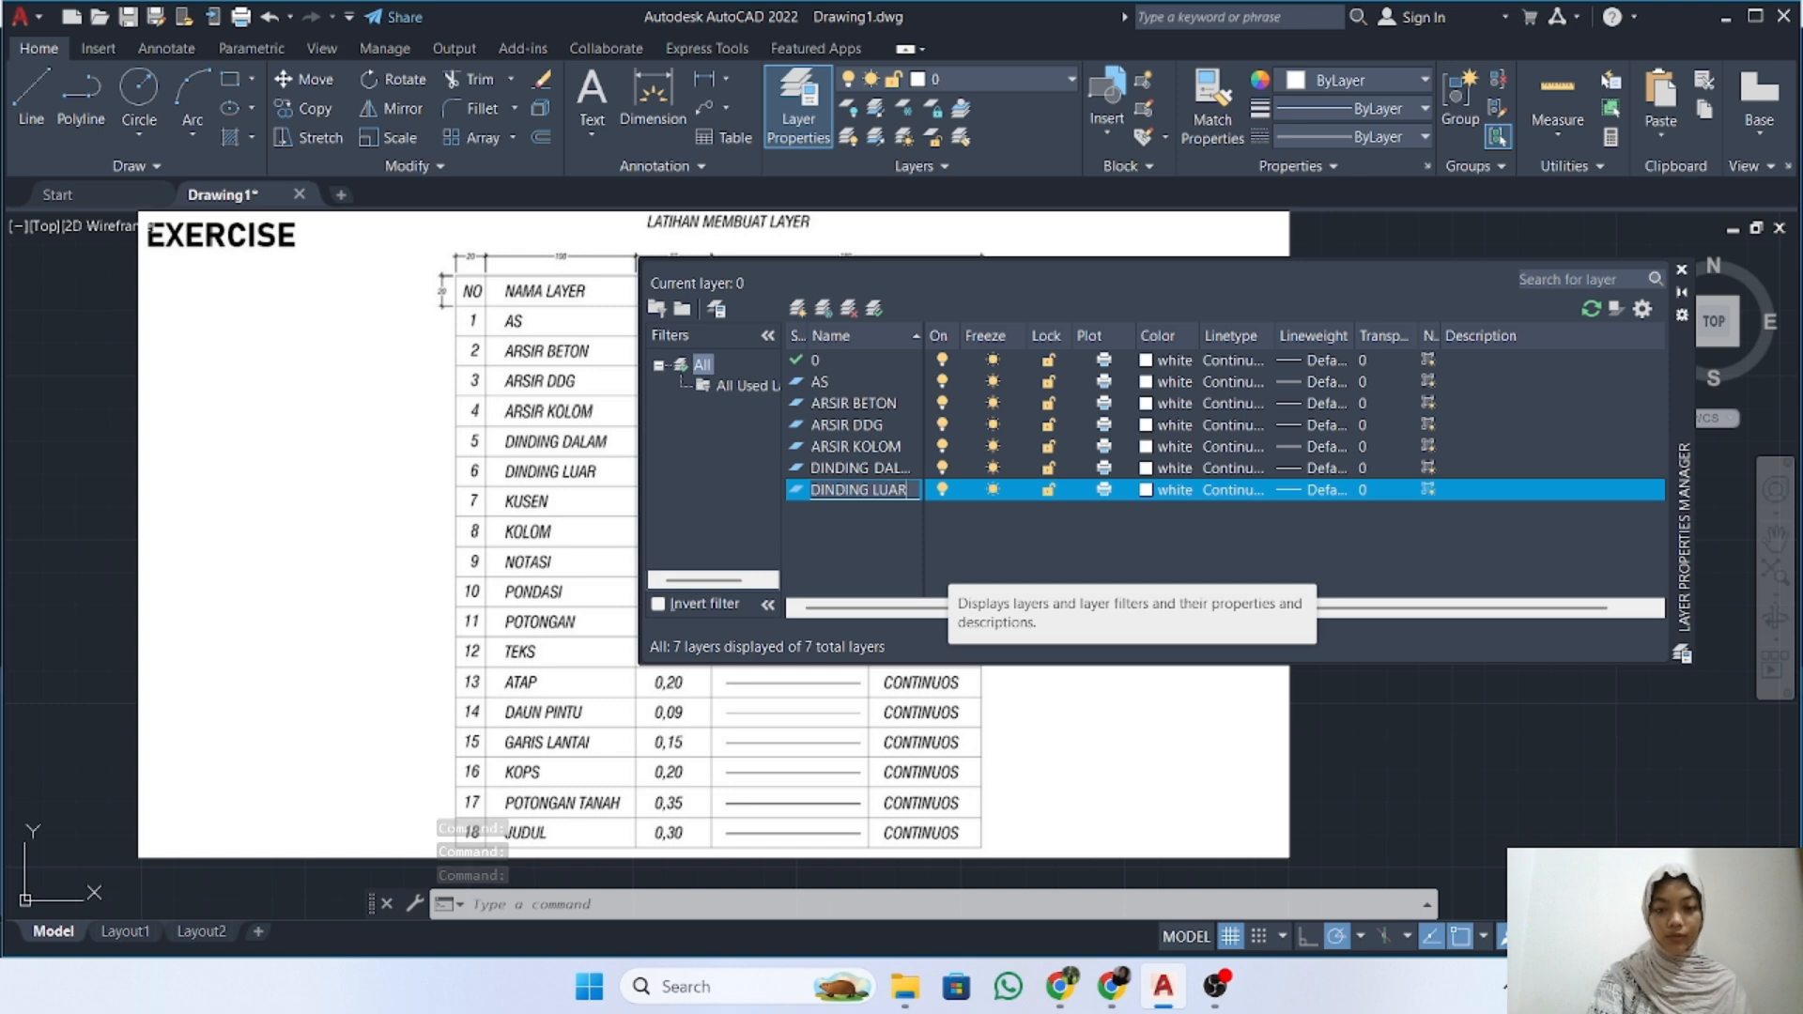
key(Return)
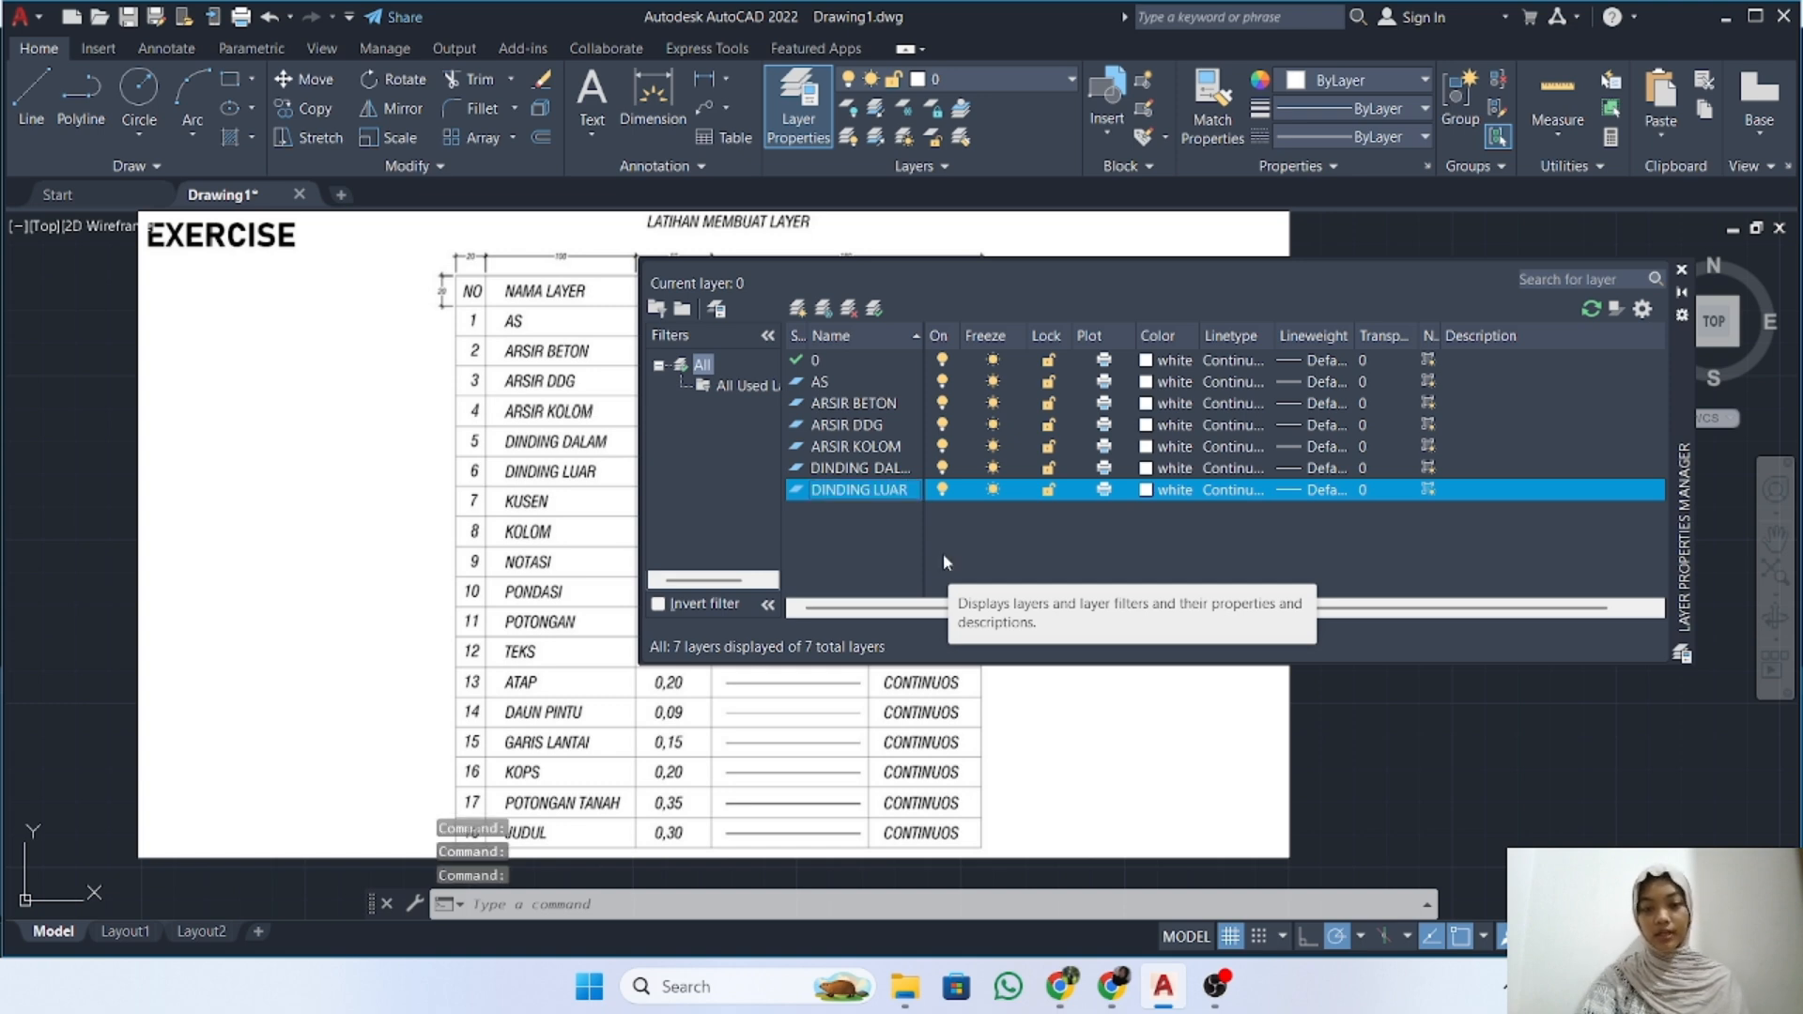
Create two new layers named KUSEN and KOLOM
key(alt+n)
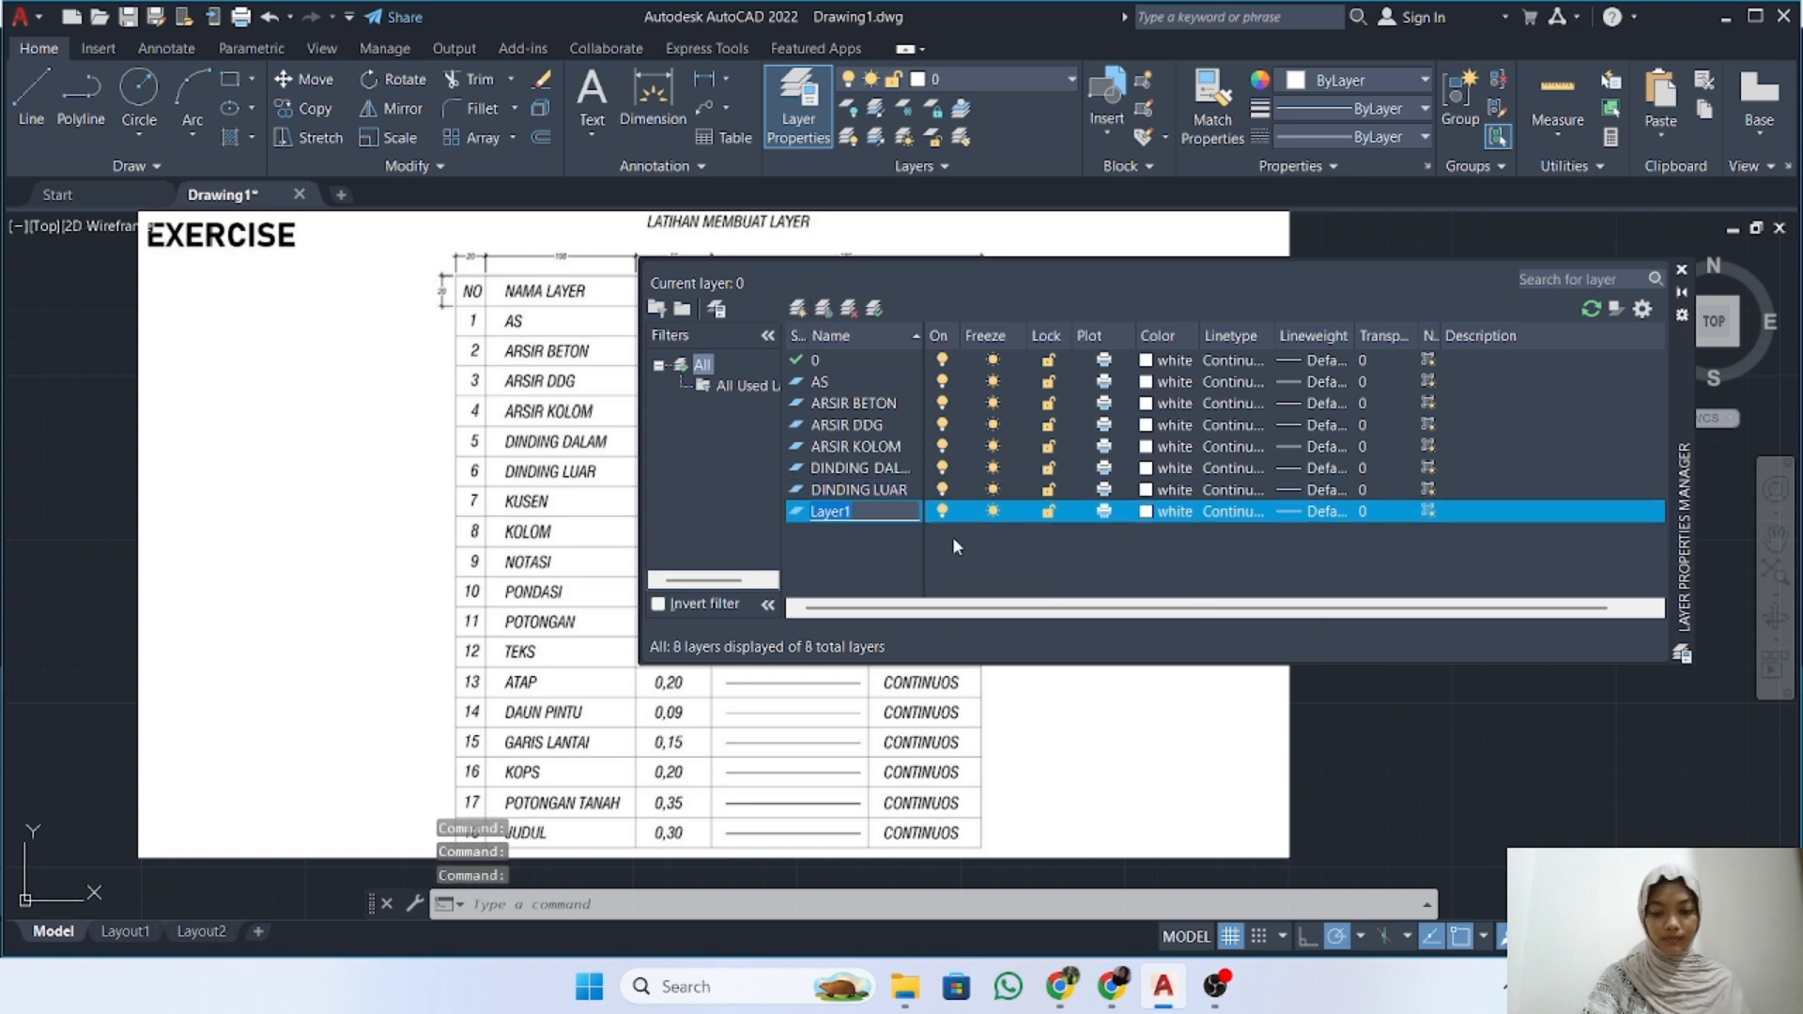
text(KUSEN)
key(alt+n)
text(KOLOM)
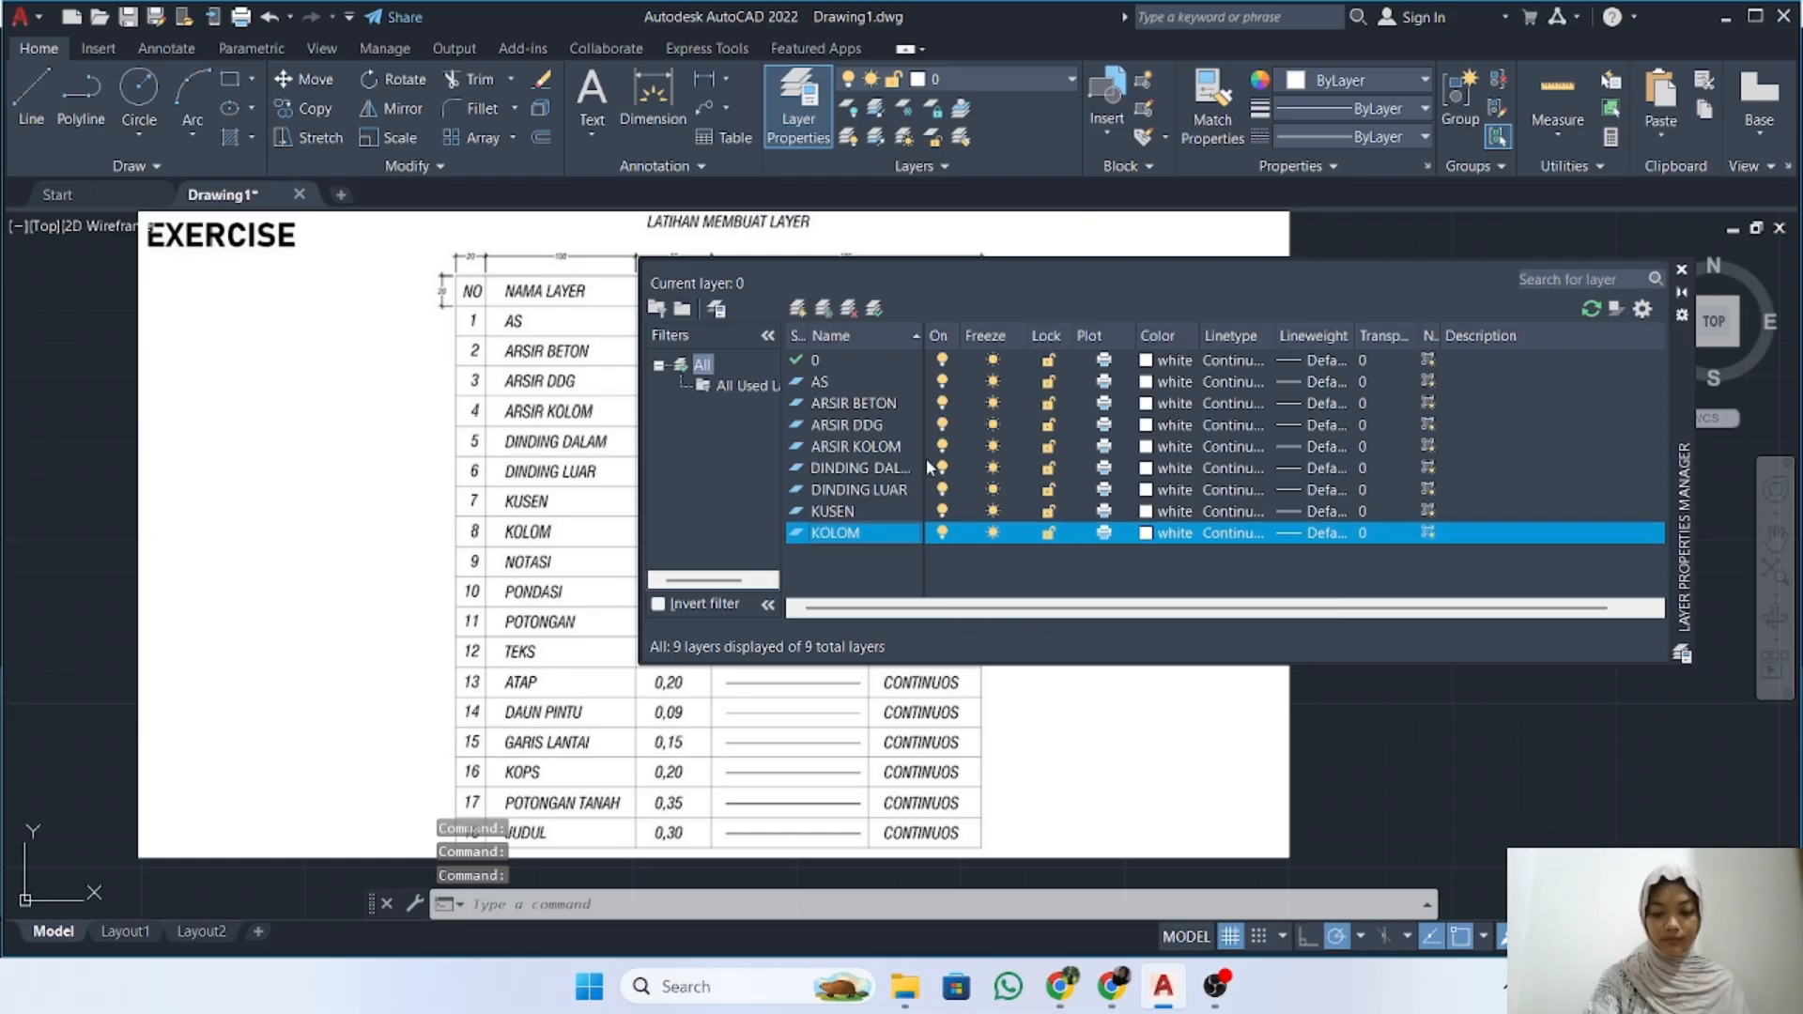
Add two new layers named NOTASI and PONDASI
key(alt+n)
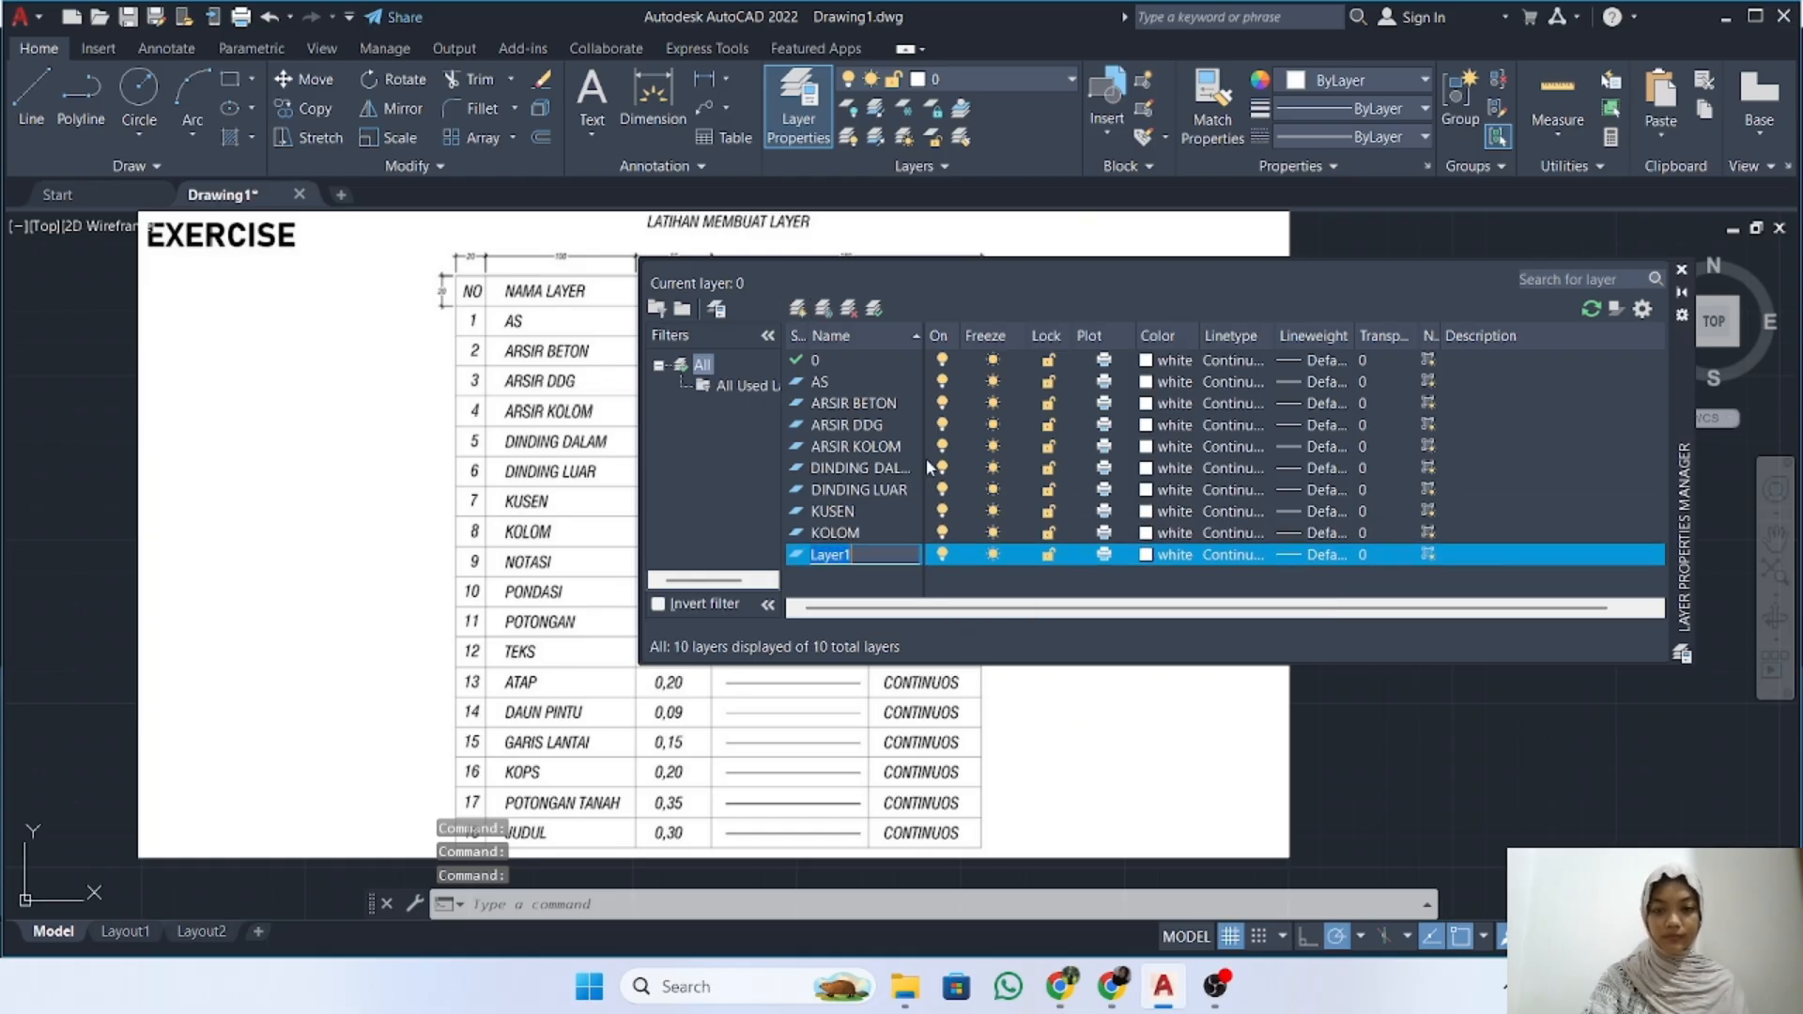
text(NOTASI)
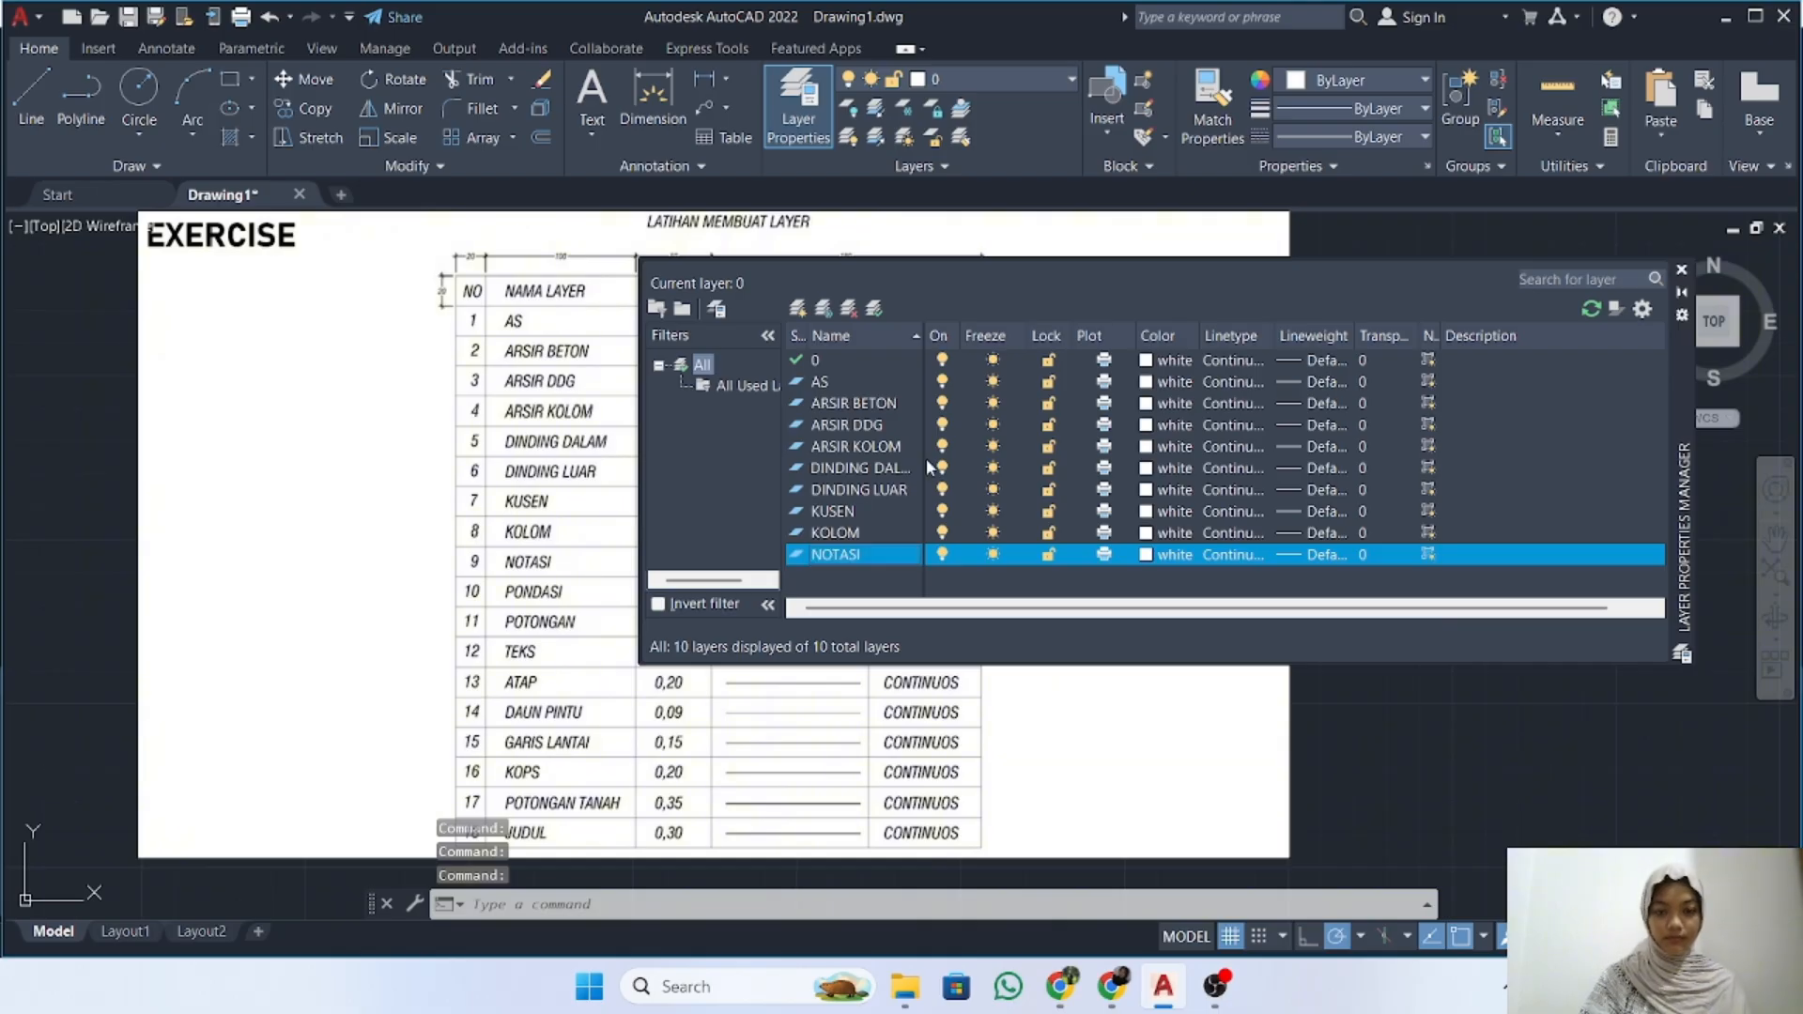
key(alt+n)
text(PONDASI)
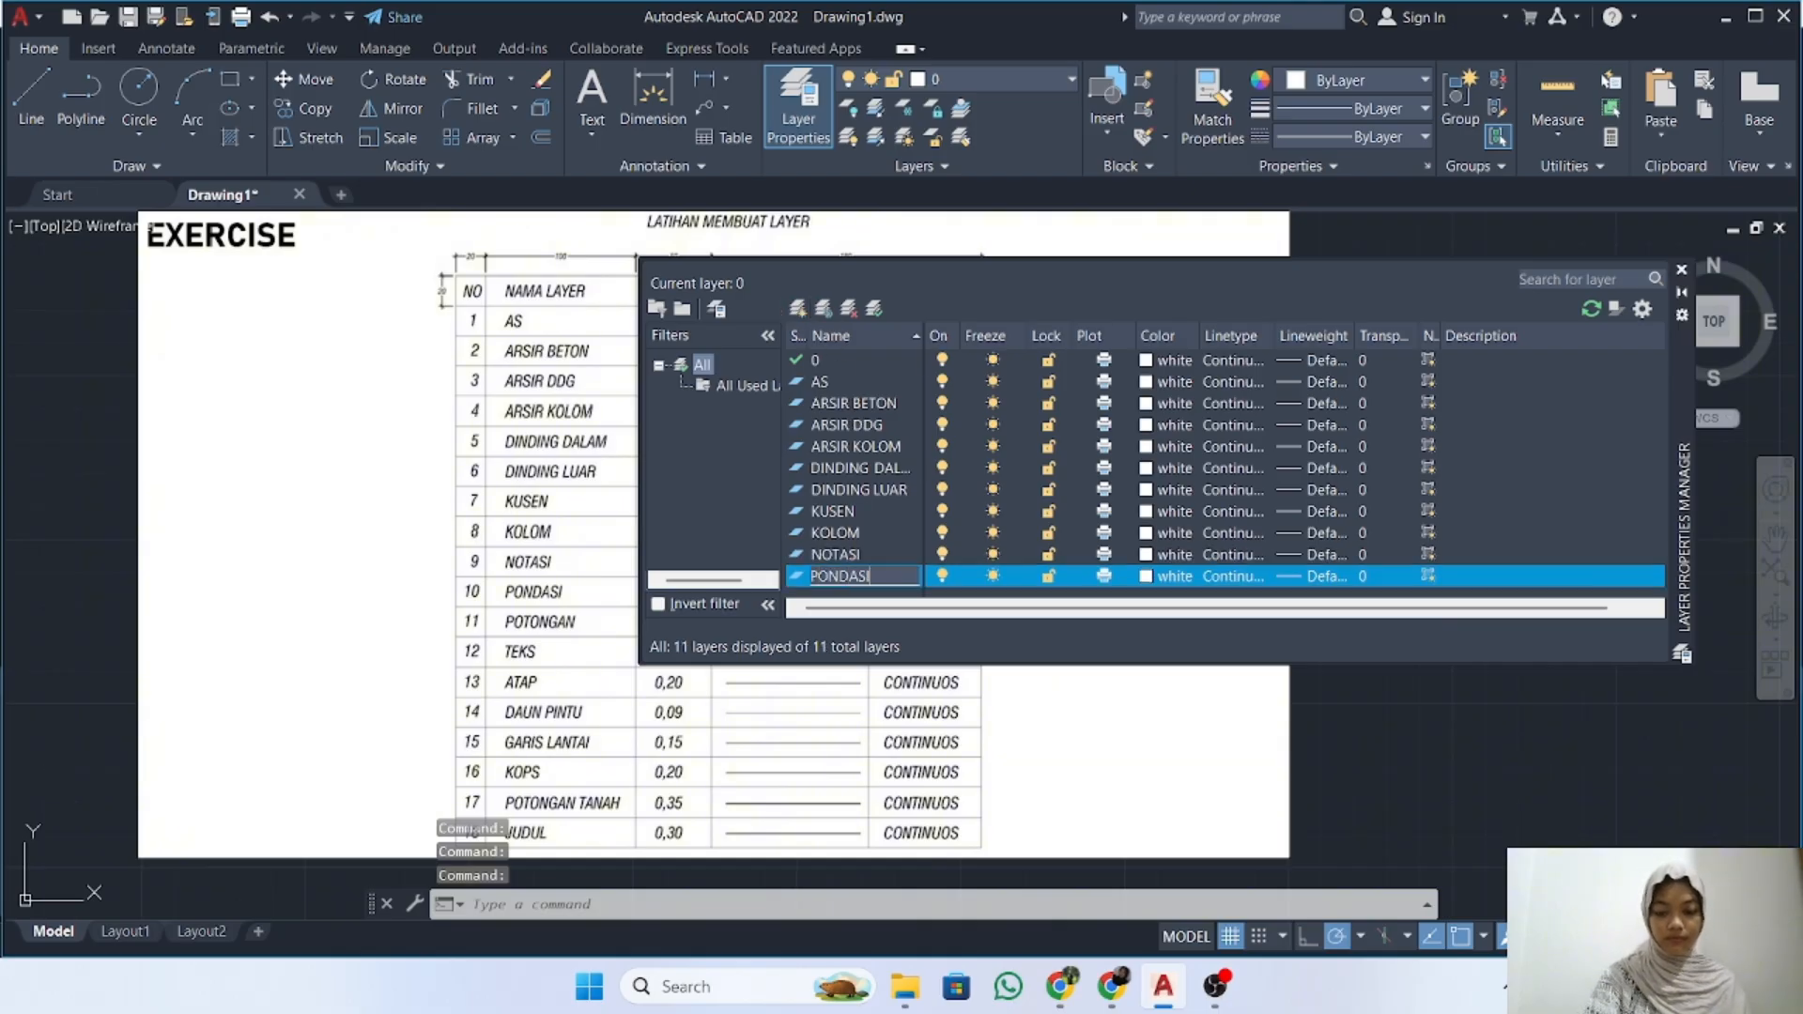
Create two new layers named POTONGAN and TEKS
key(alt+n)
text(POTON)
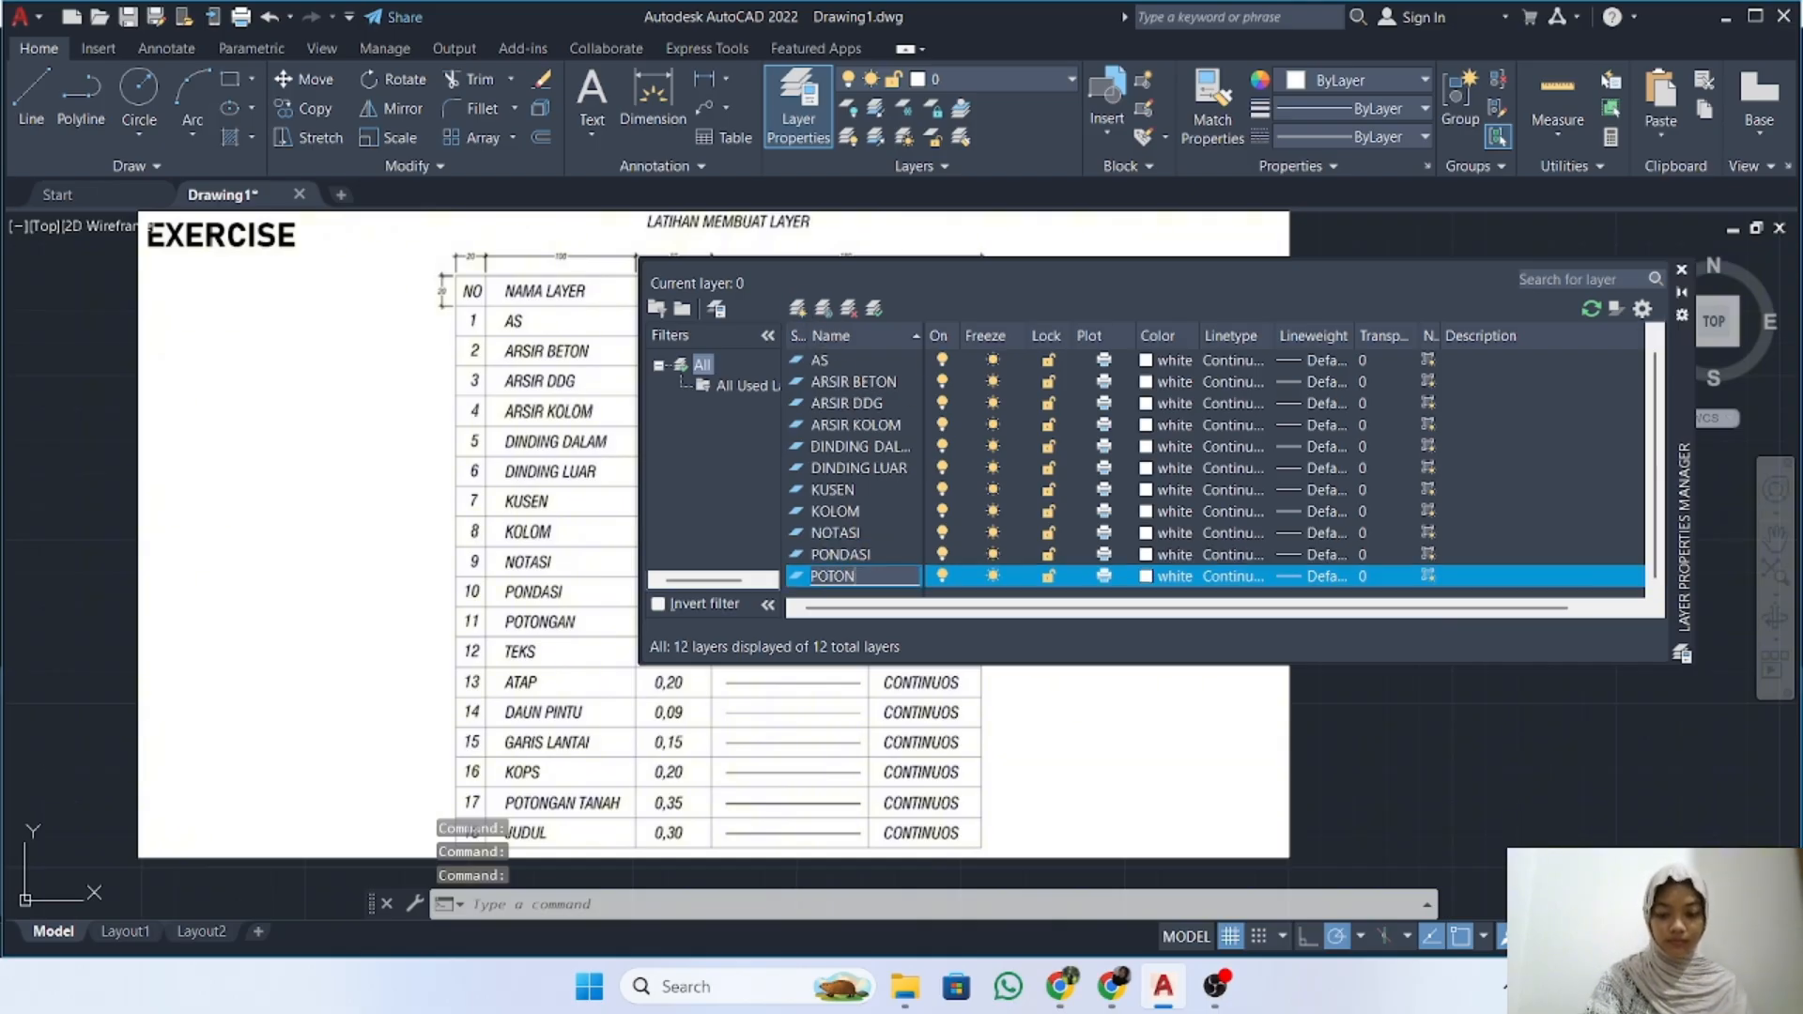
text(GAN)
key(alt+n)
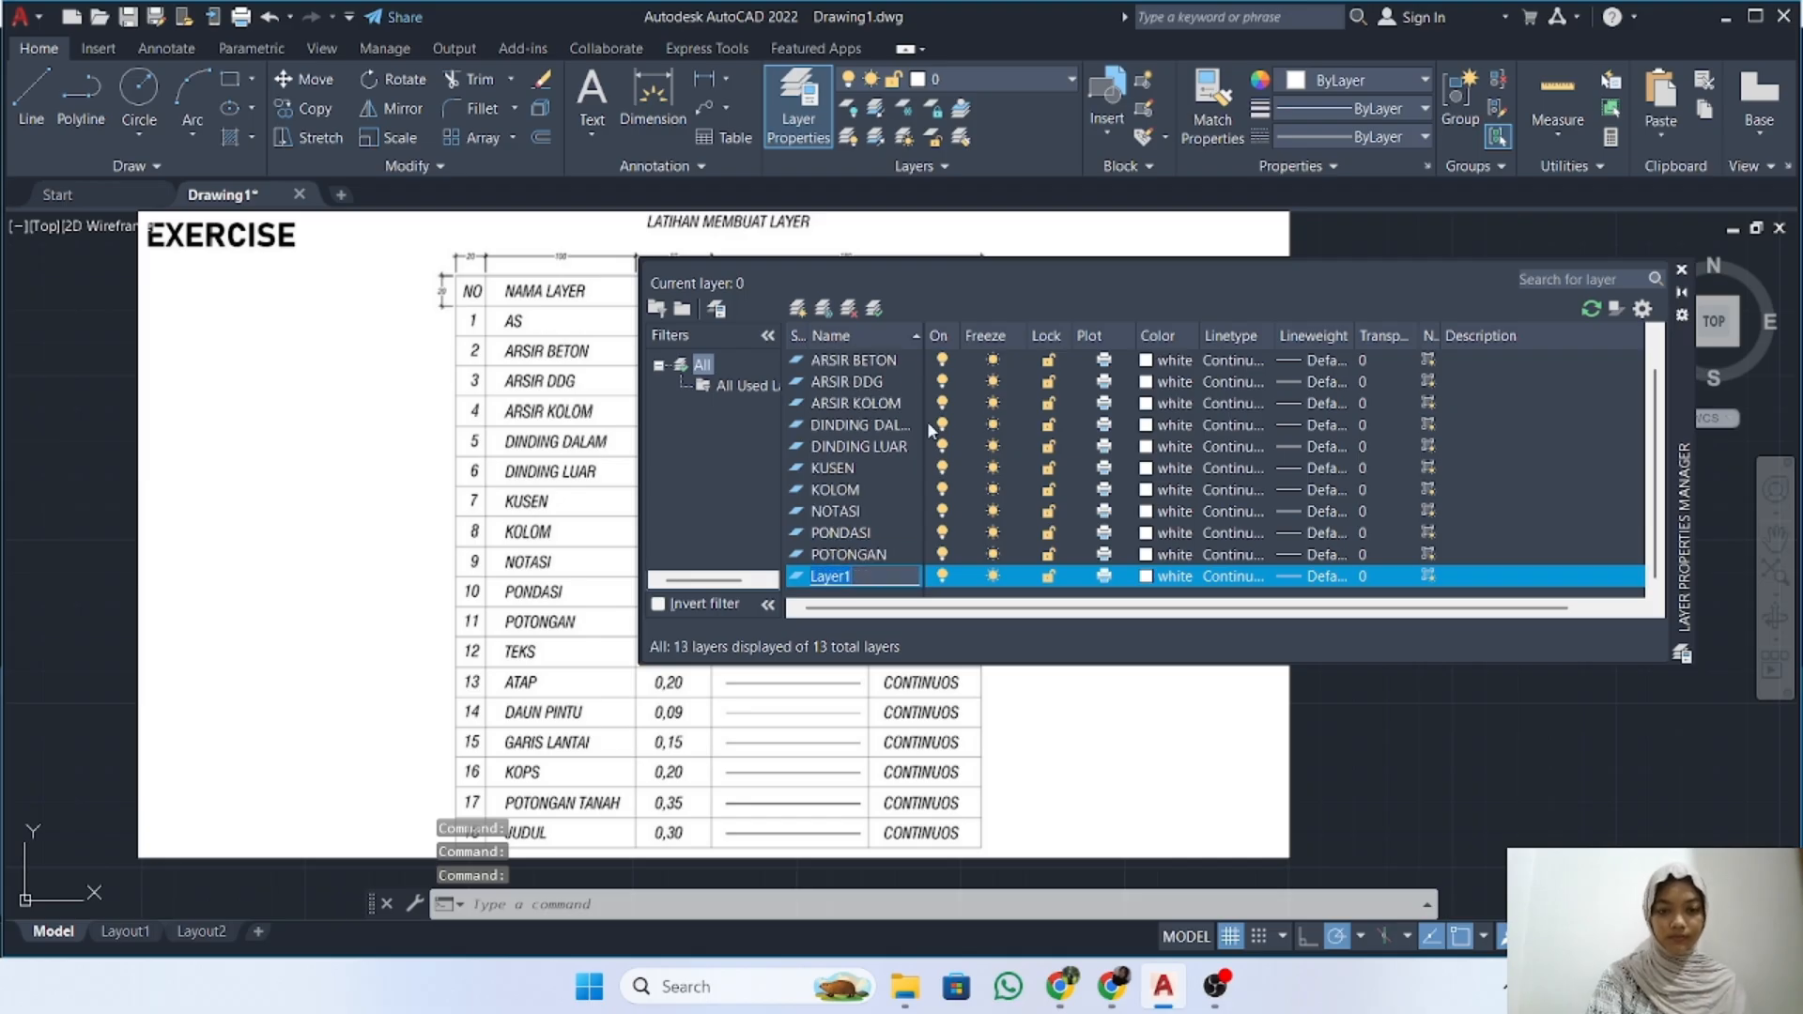
text(TEKS)
Add two new layers named ATAP and DAUN PINTU
key(alt+n)
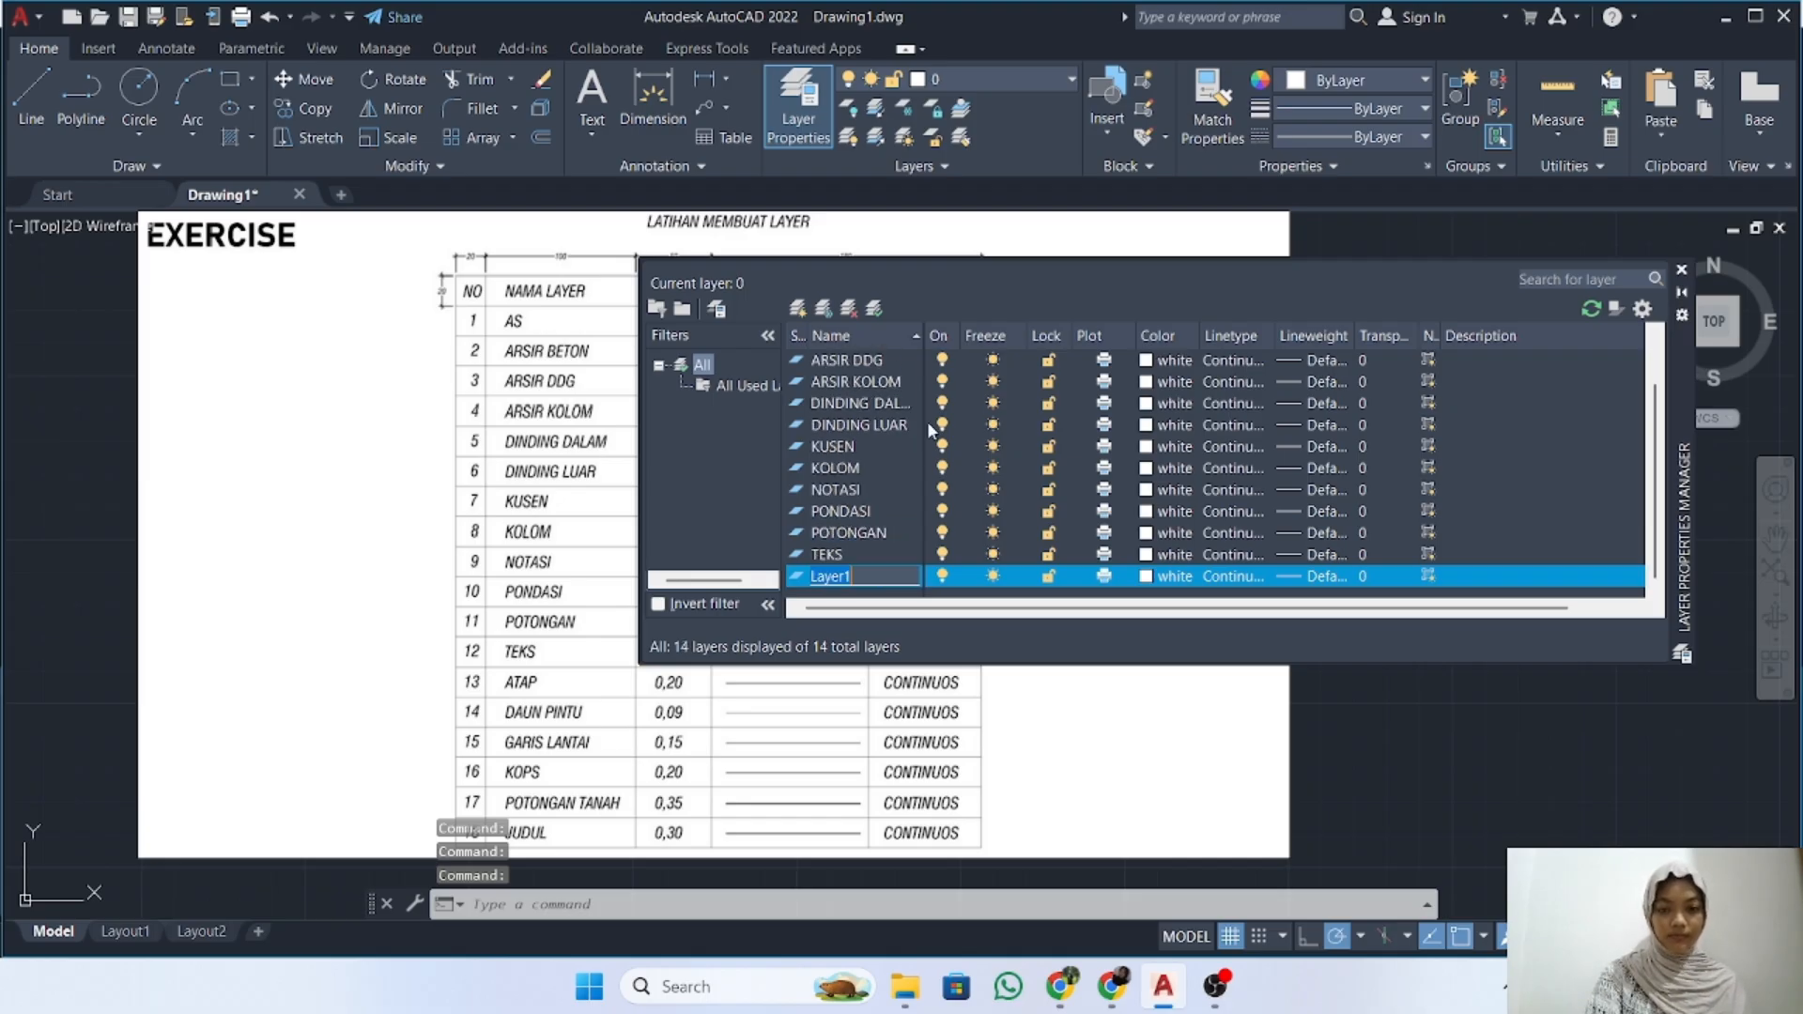
text(ATAP)
key(alt+n)
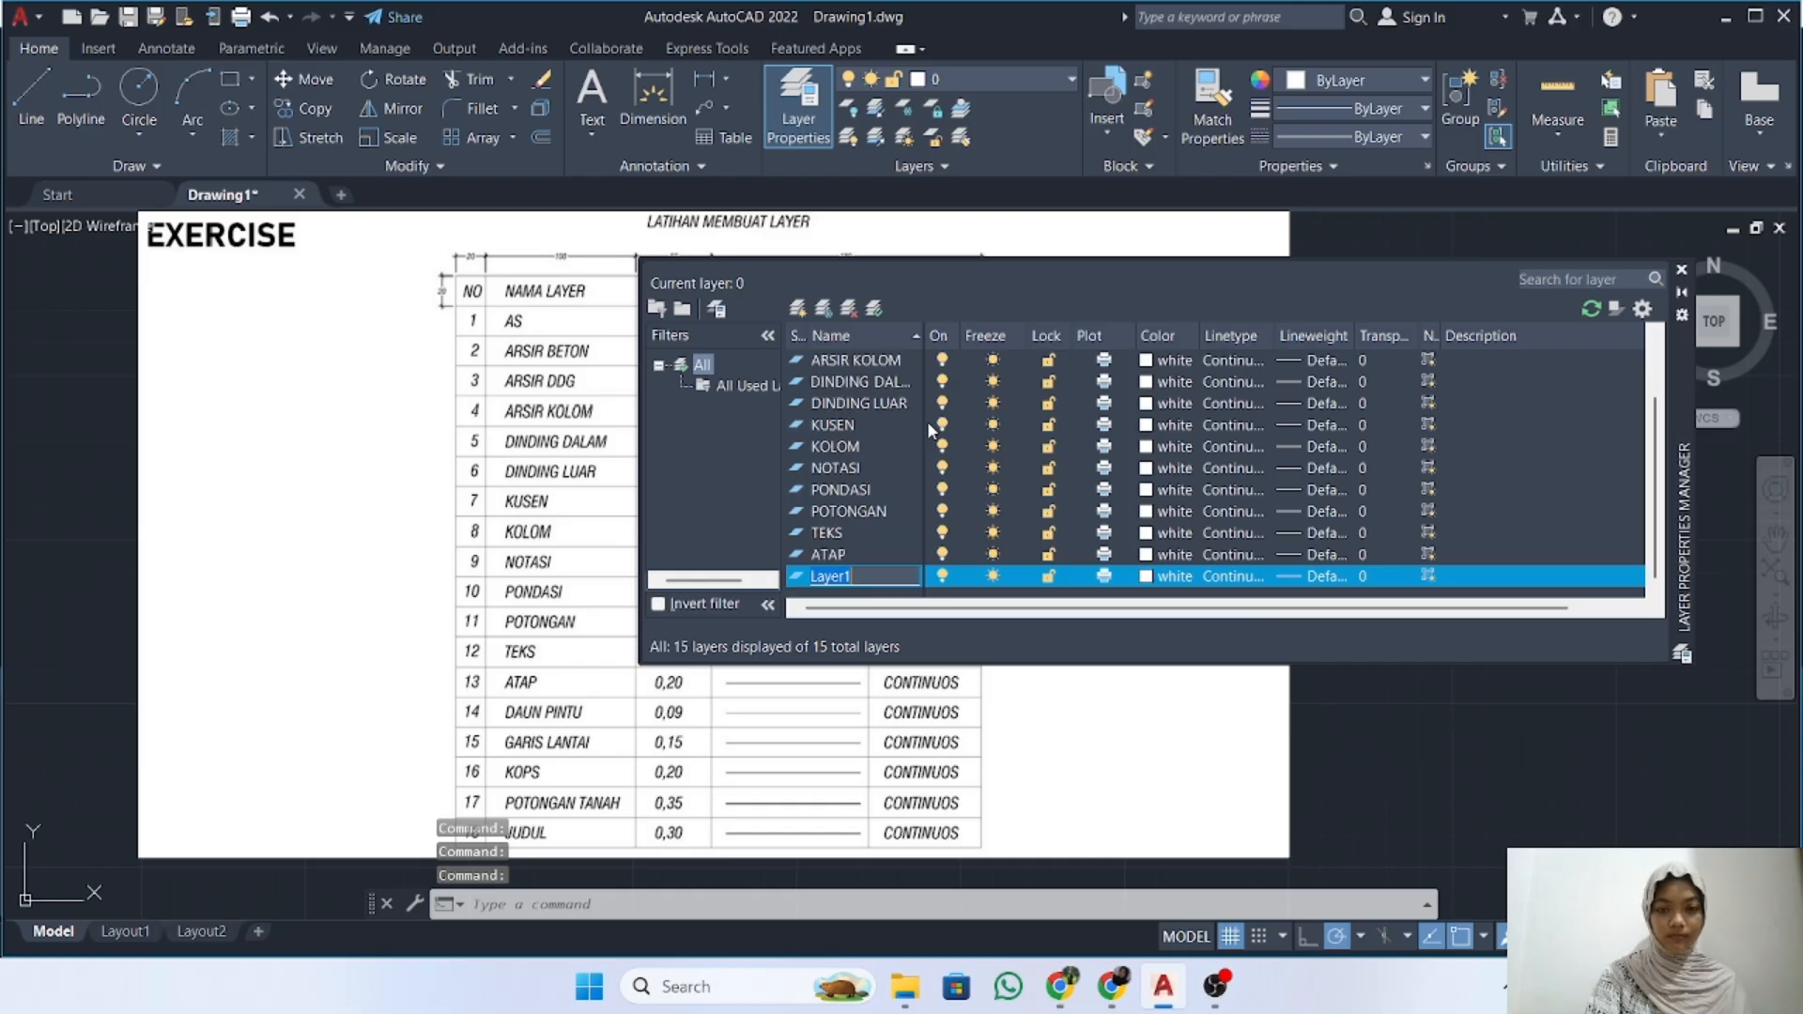
text(DAUN PINTU)
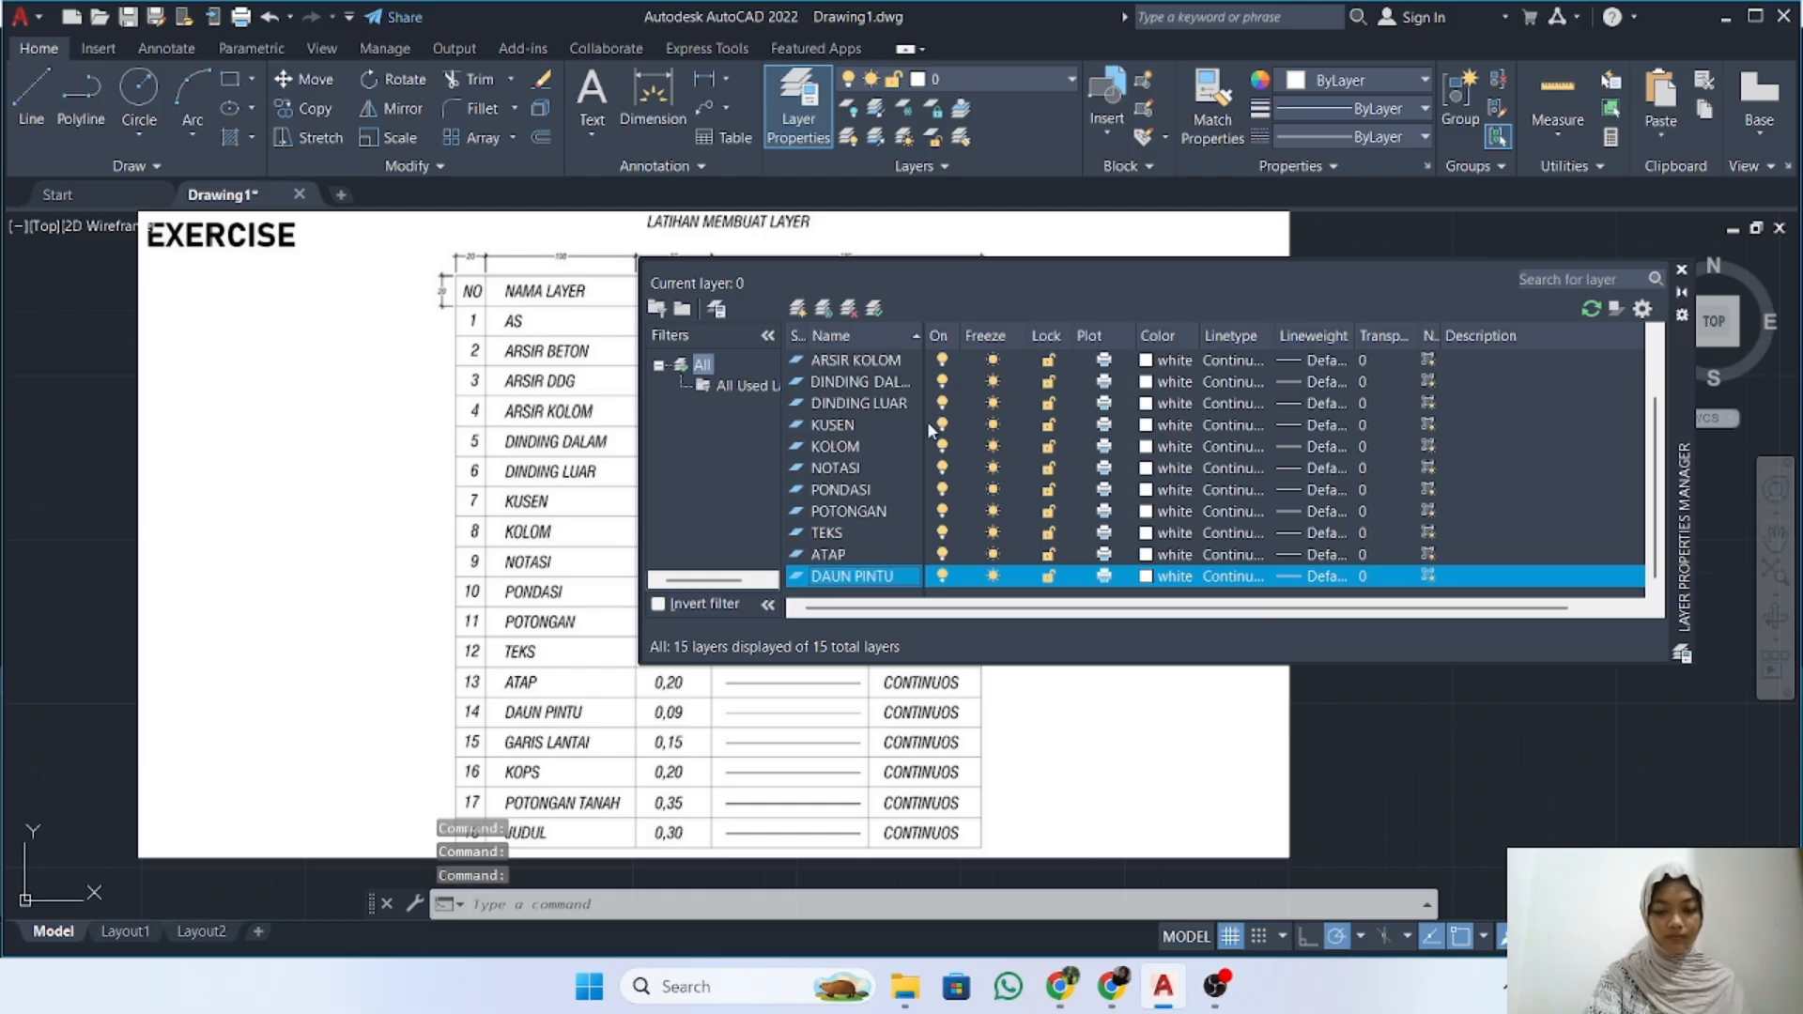
Create two new layers named GARIS LANTAI and KOP
key(alt+n)
text(GARI)
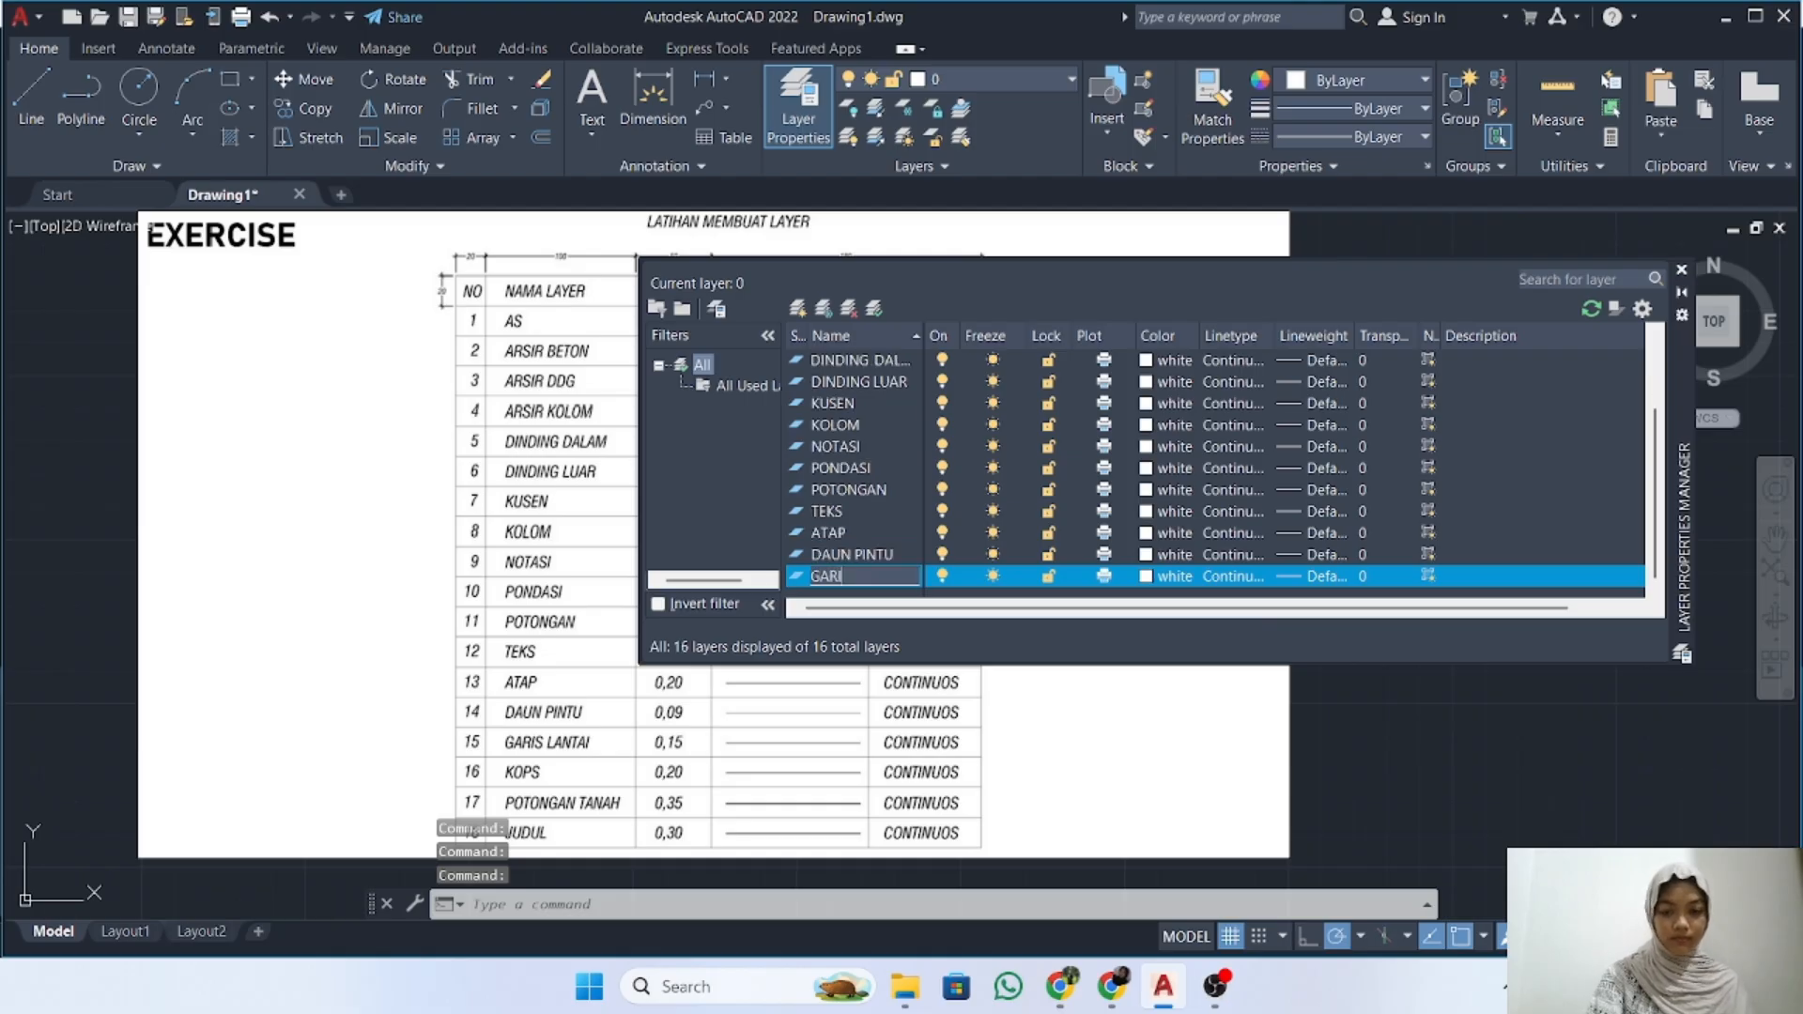
text(S LANTAI)
key(Return)
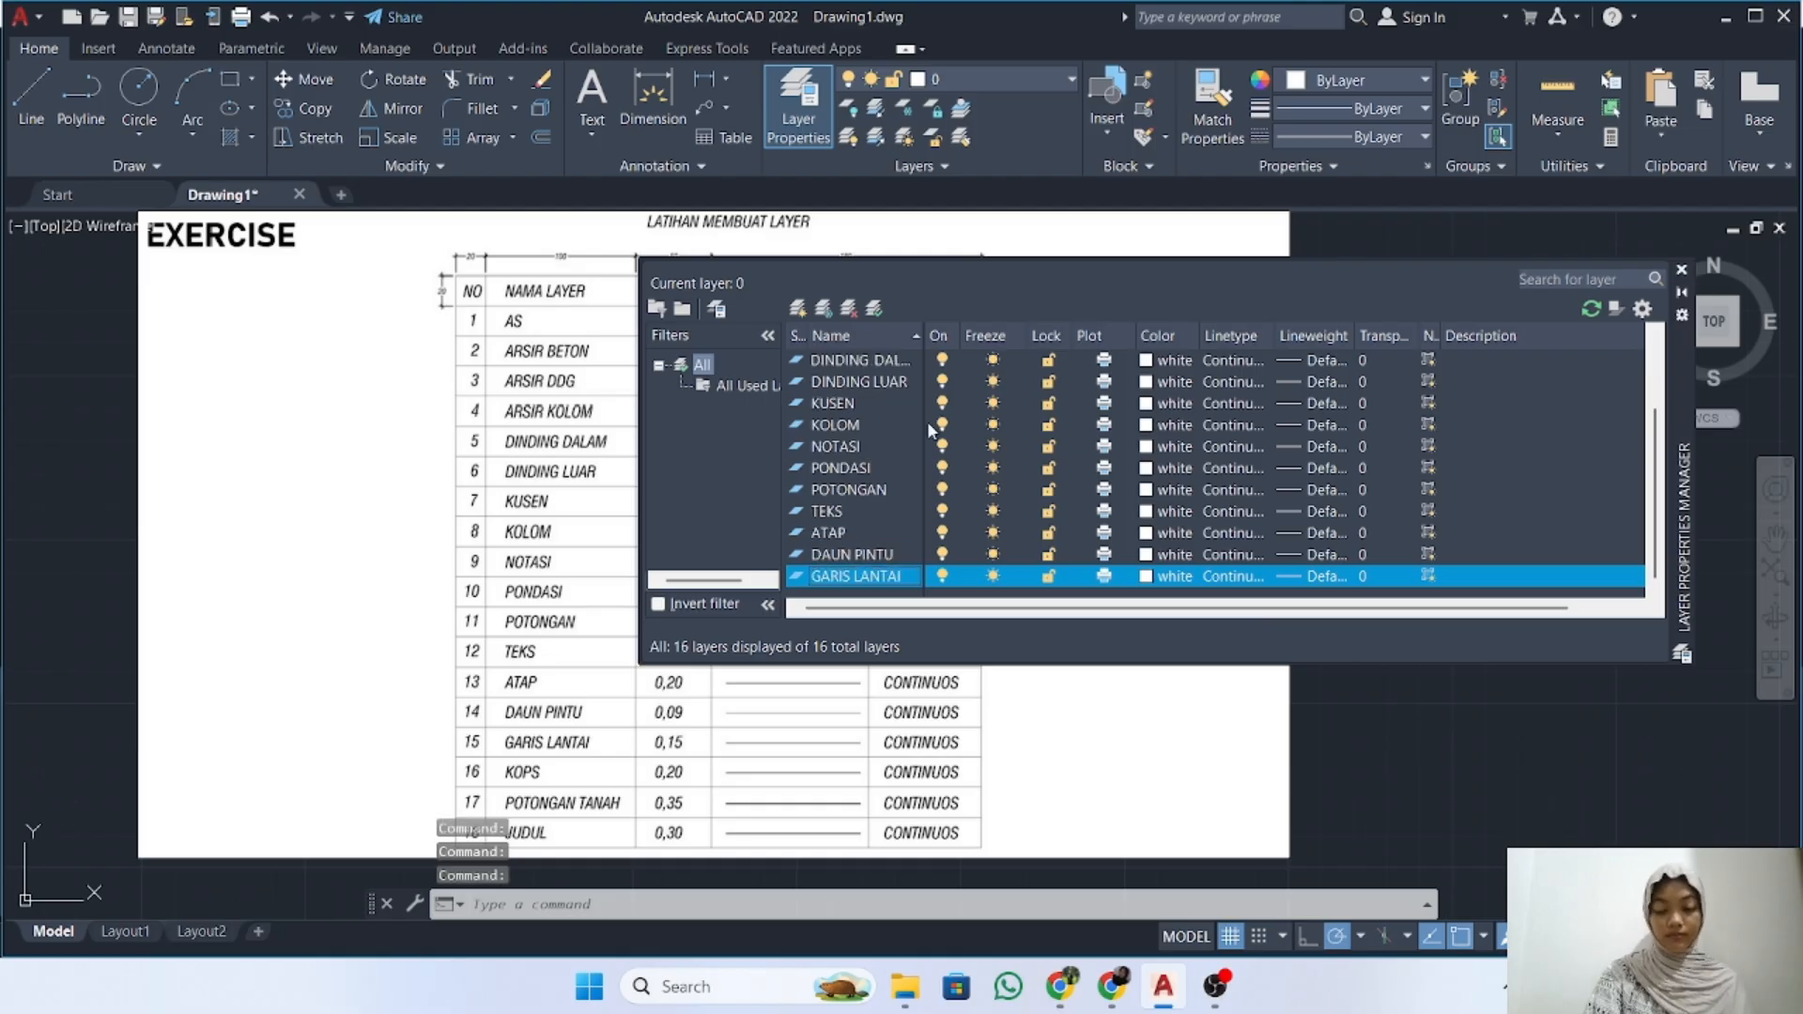
key(alt+n)
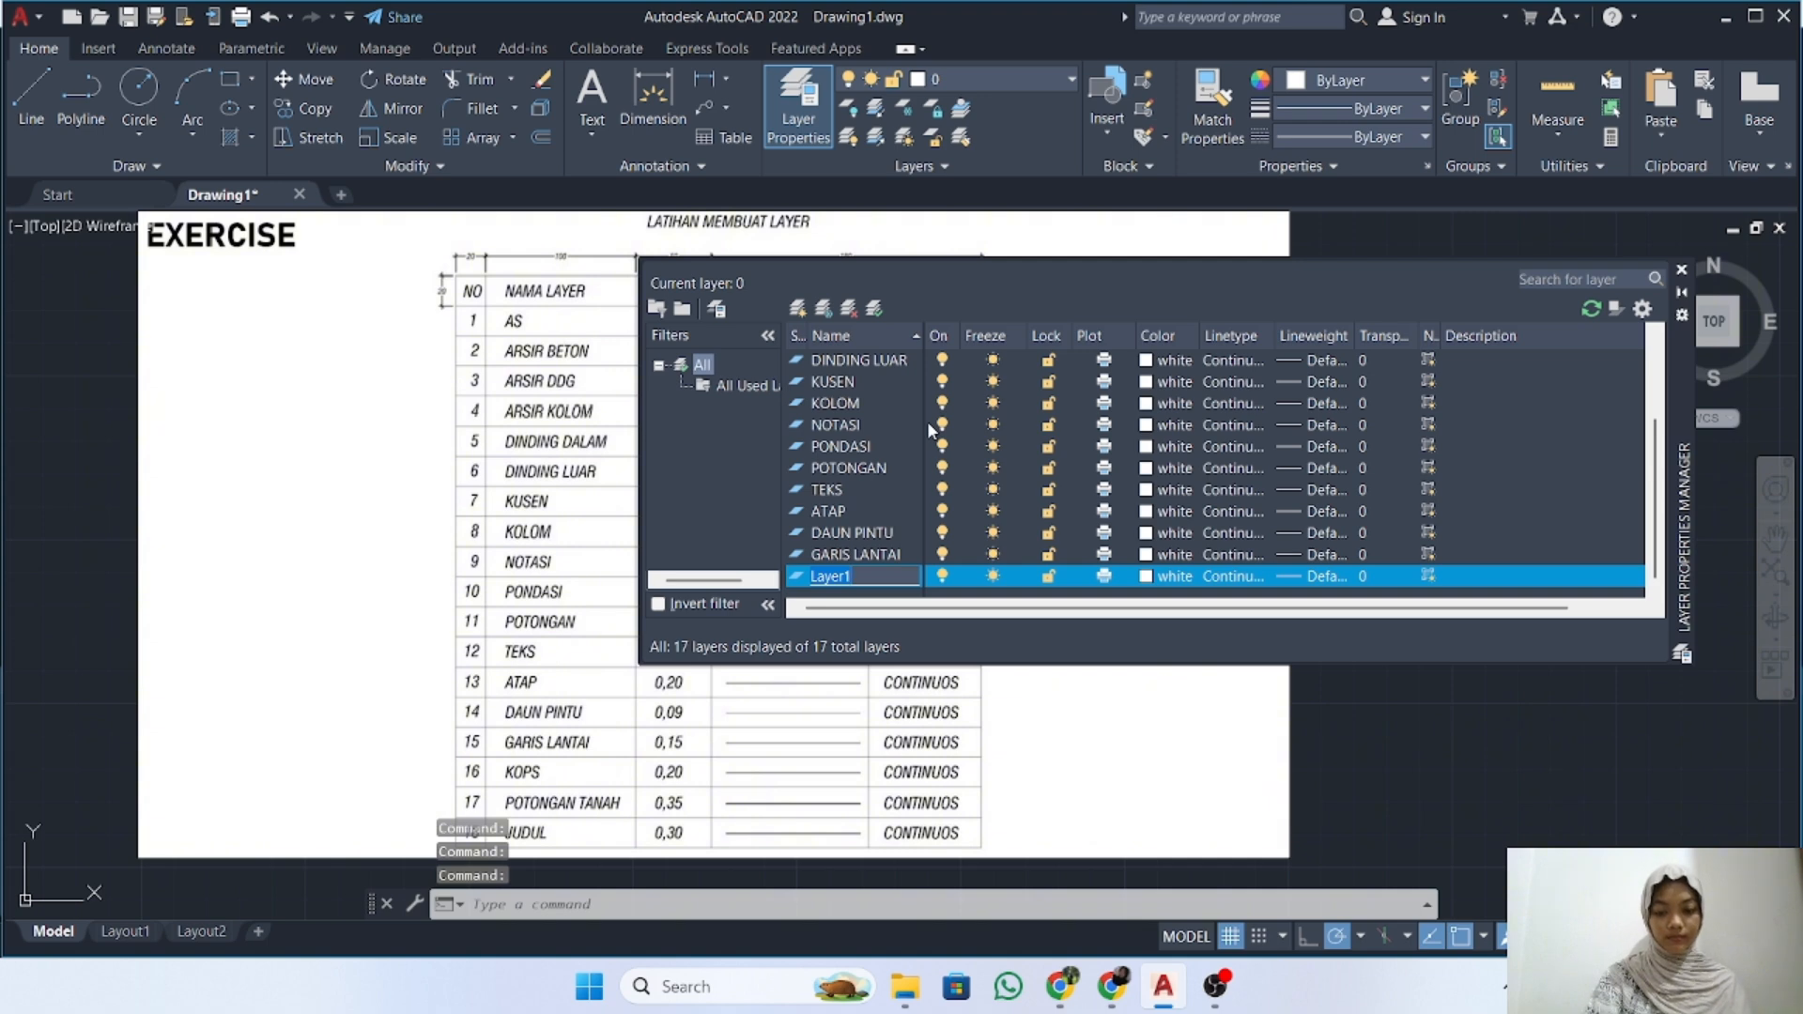
text(KOP)
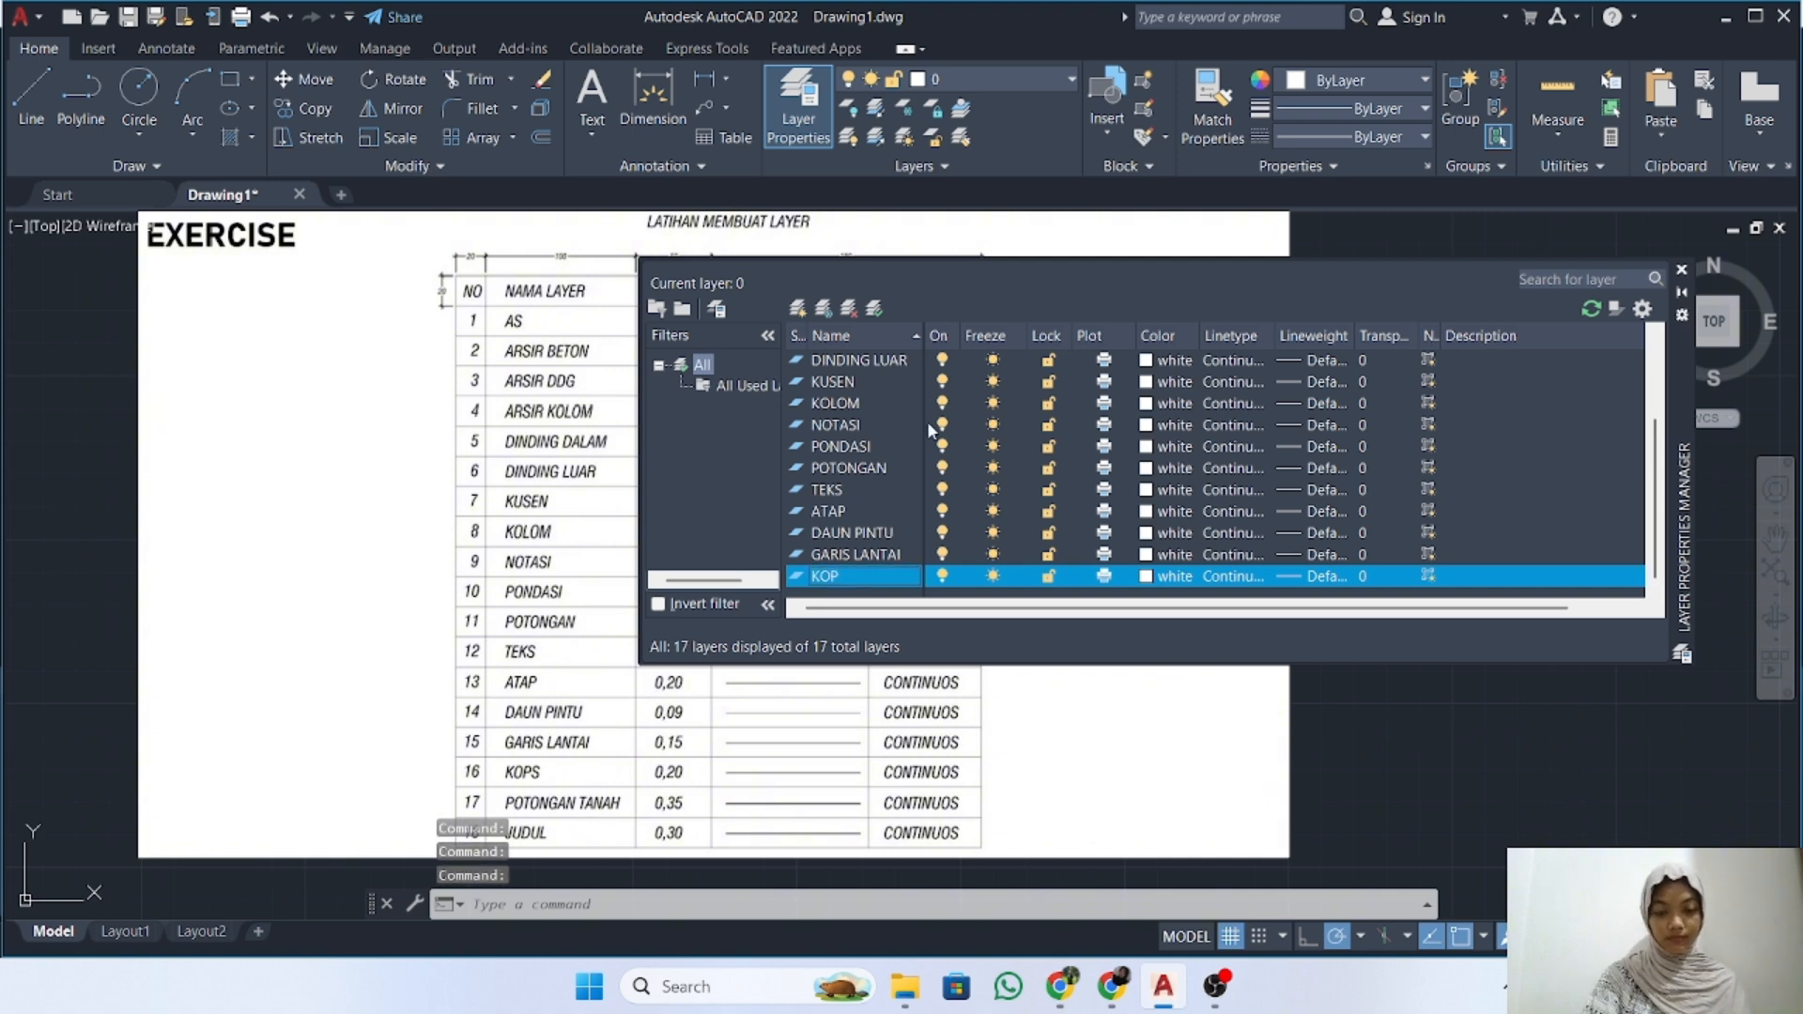
Add two new layers named POTONGAN TANAH and JUDUL
key(Return)
key(alt+n)
text(POTON)
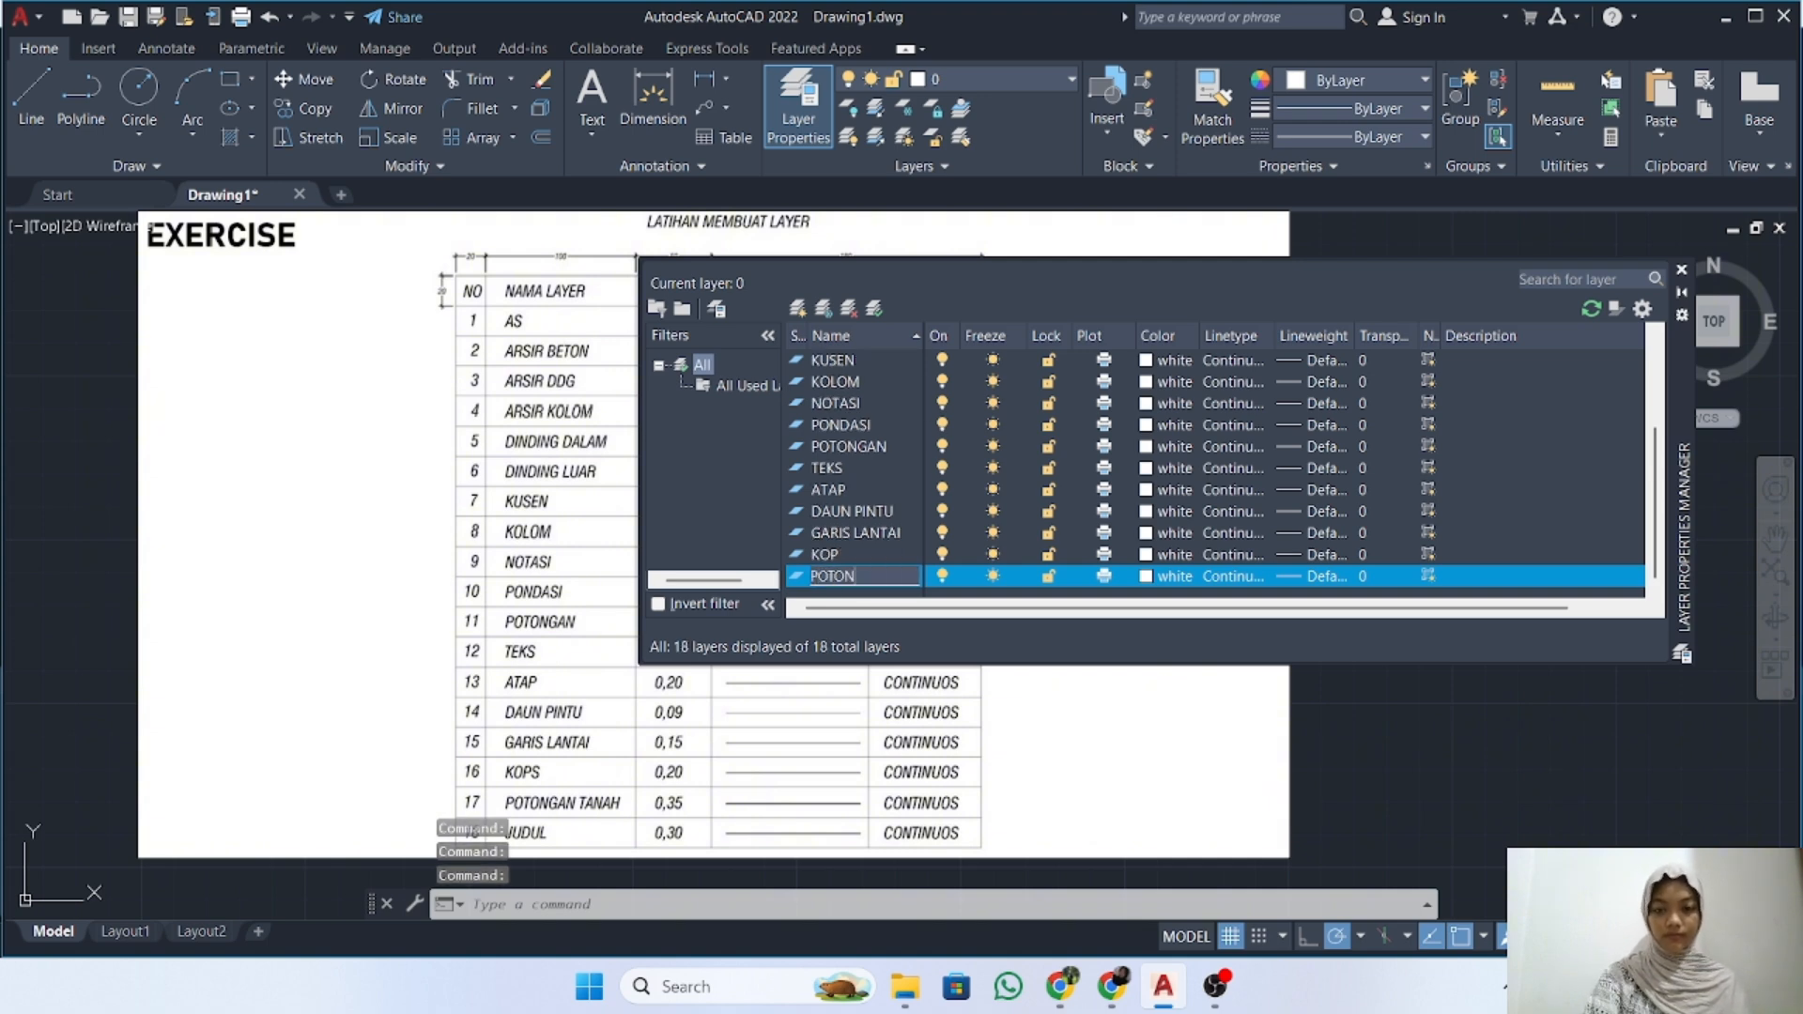
text(GAN TANAH)
key(Return)
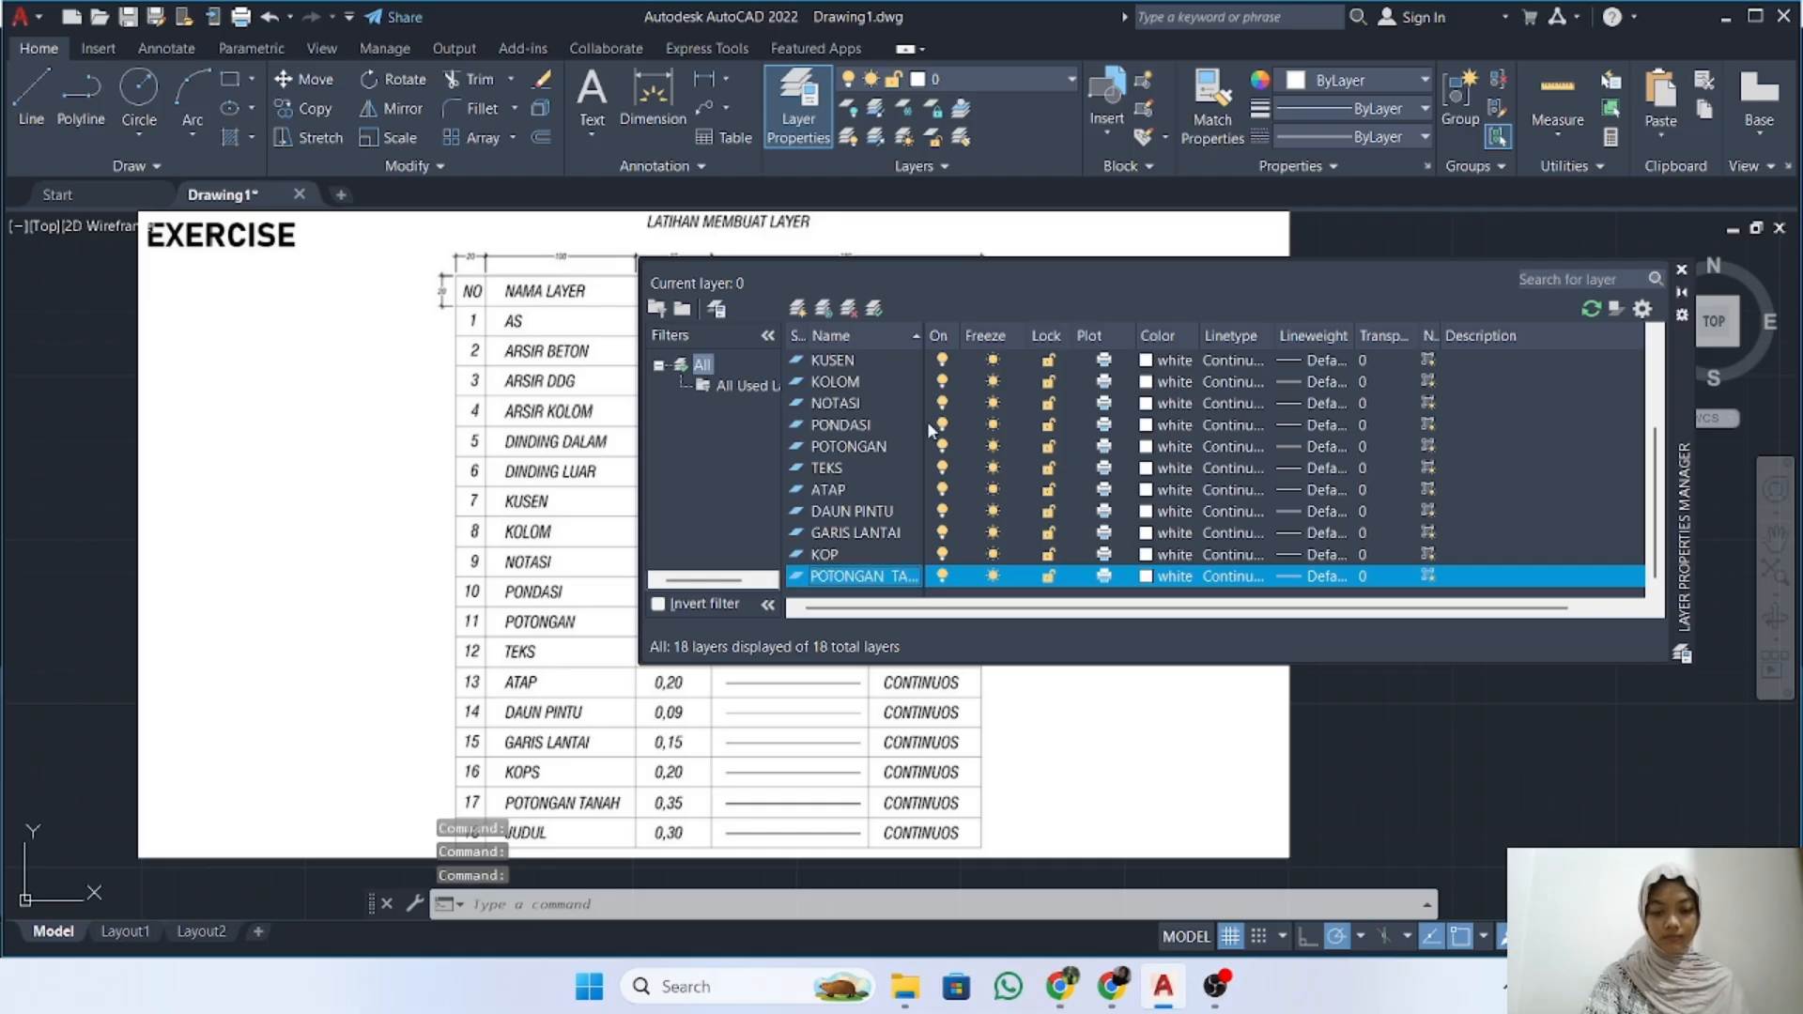
key(alt+n)
text(JUDU)
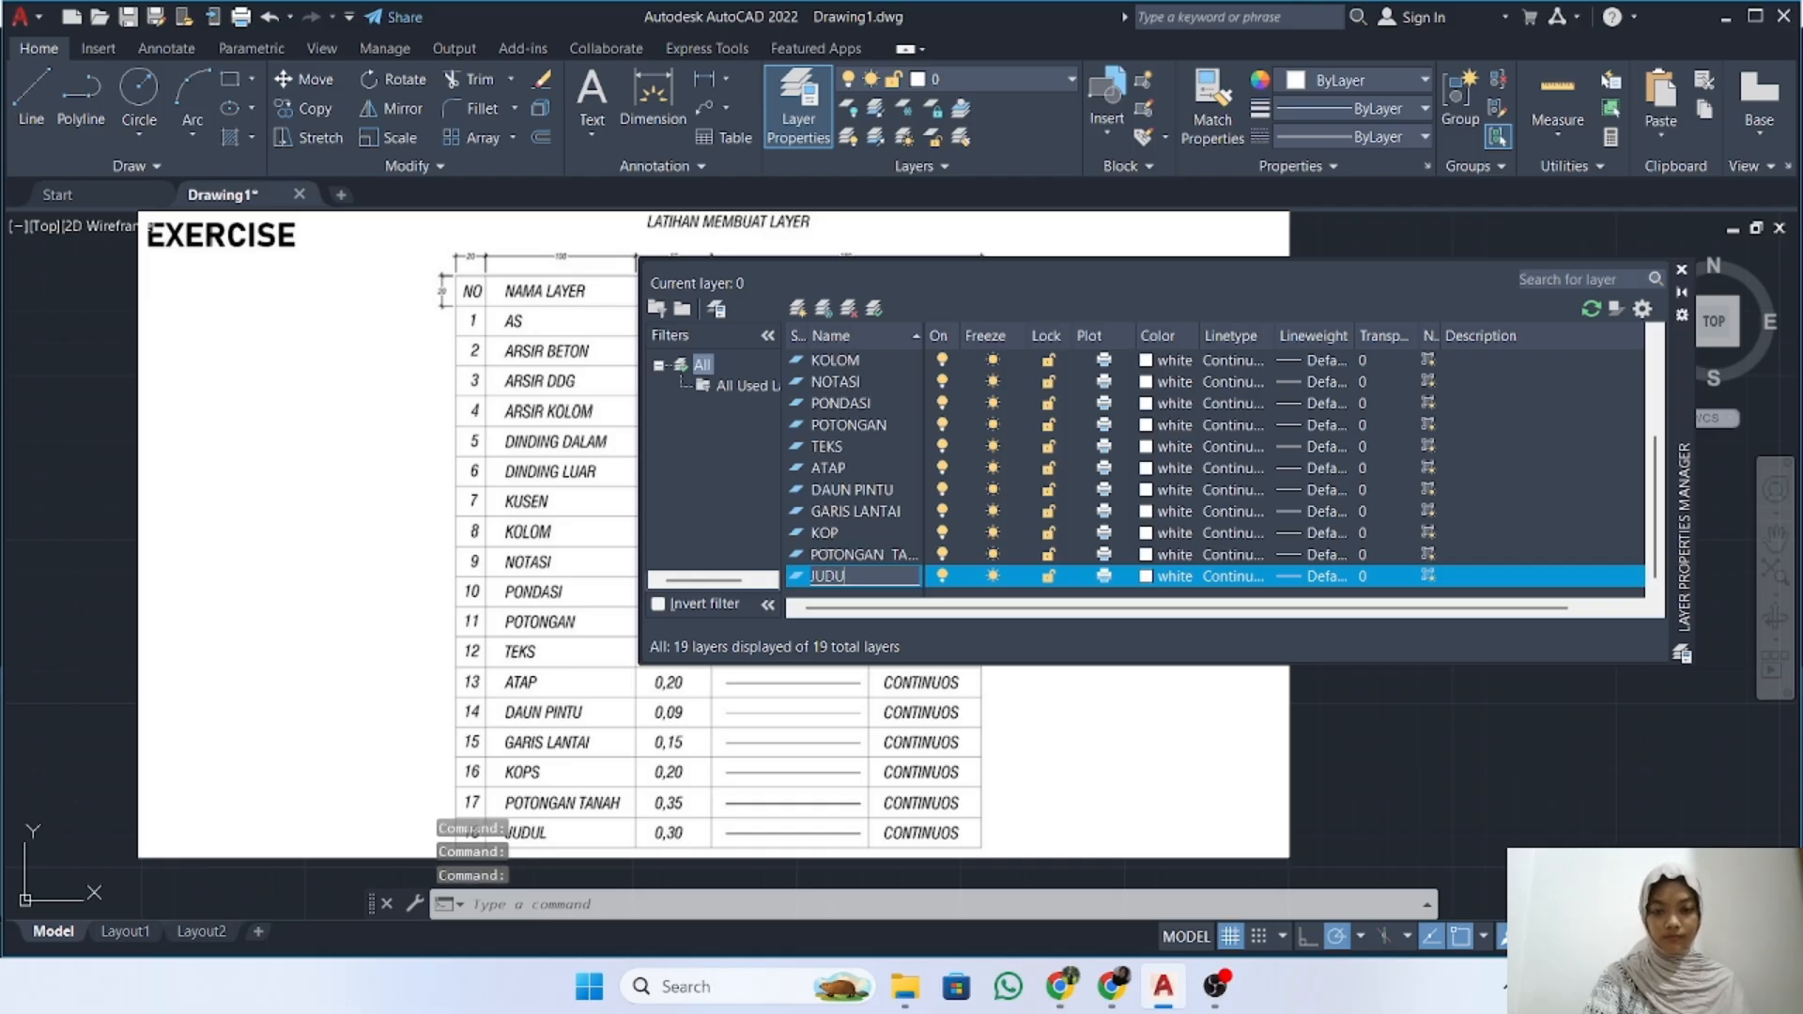
text(L)
key(Return)
Set the AS layer's color to index color 11
scroll(909, 500, up, 3)
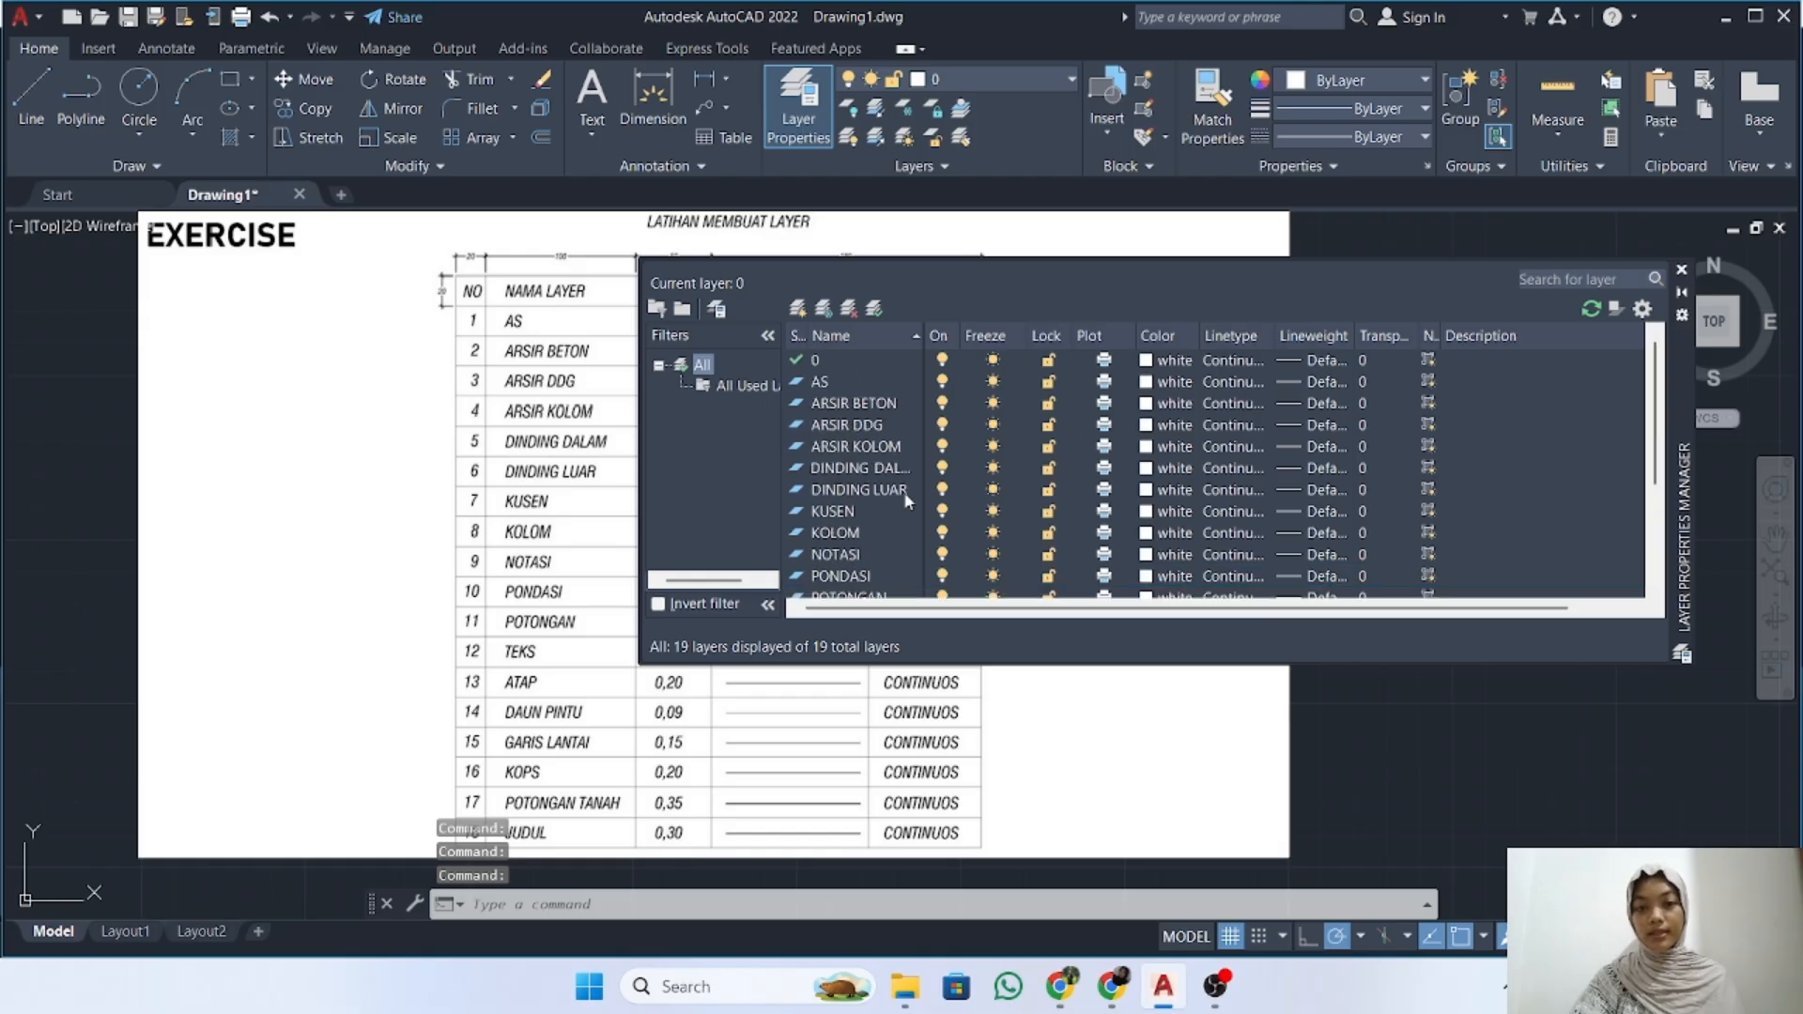
scroll(874, 451, down, 3)
scroll(862, 511, up, 3)
scroll(826, 427, down, 3)
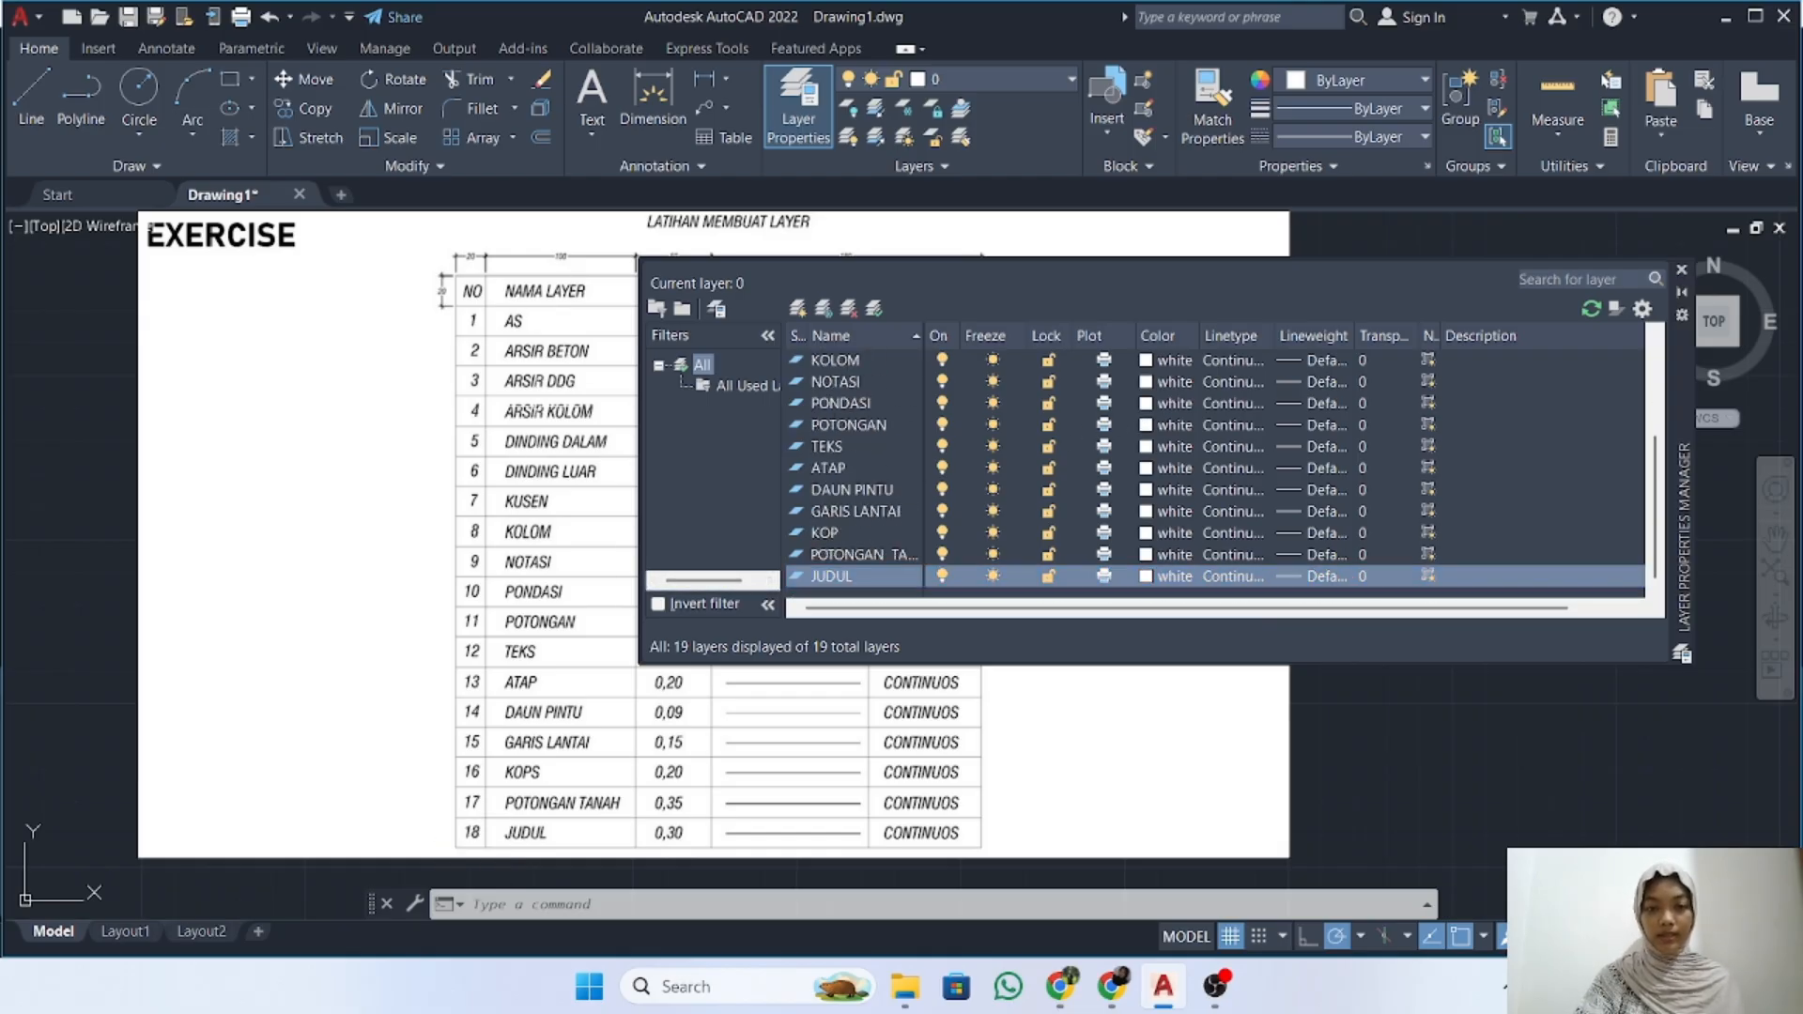
scroll(901, 500, up, 3)
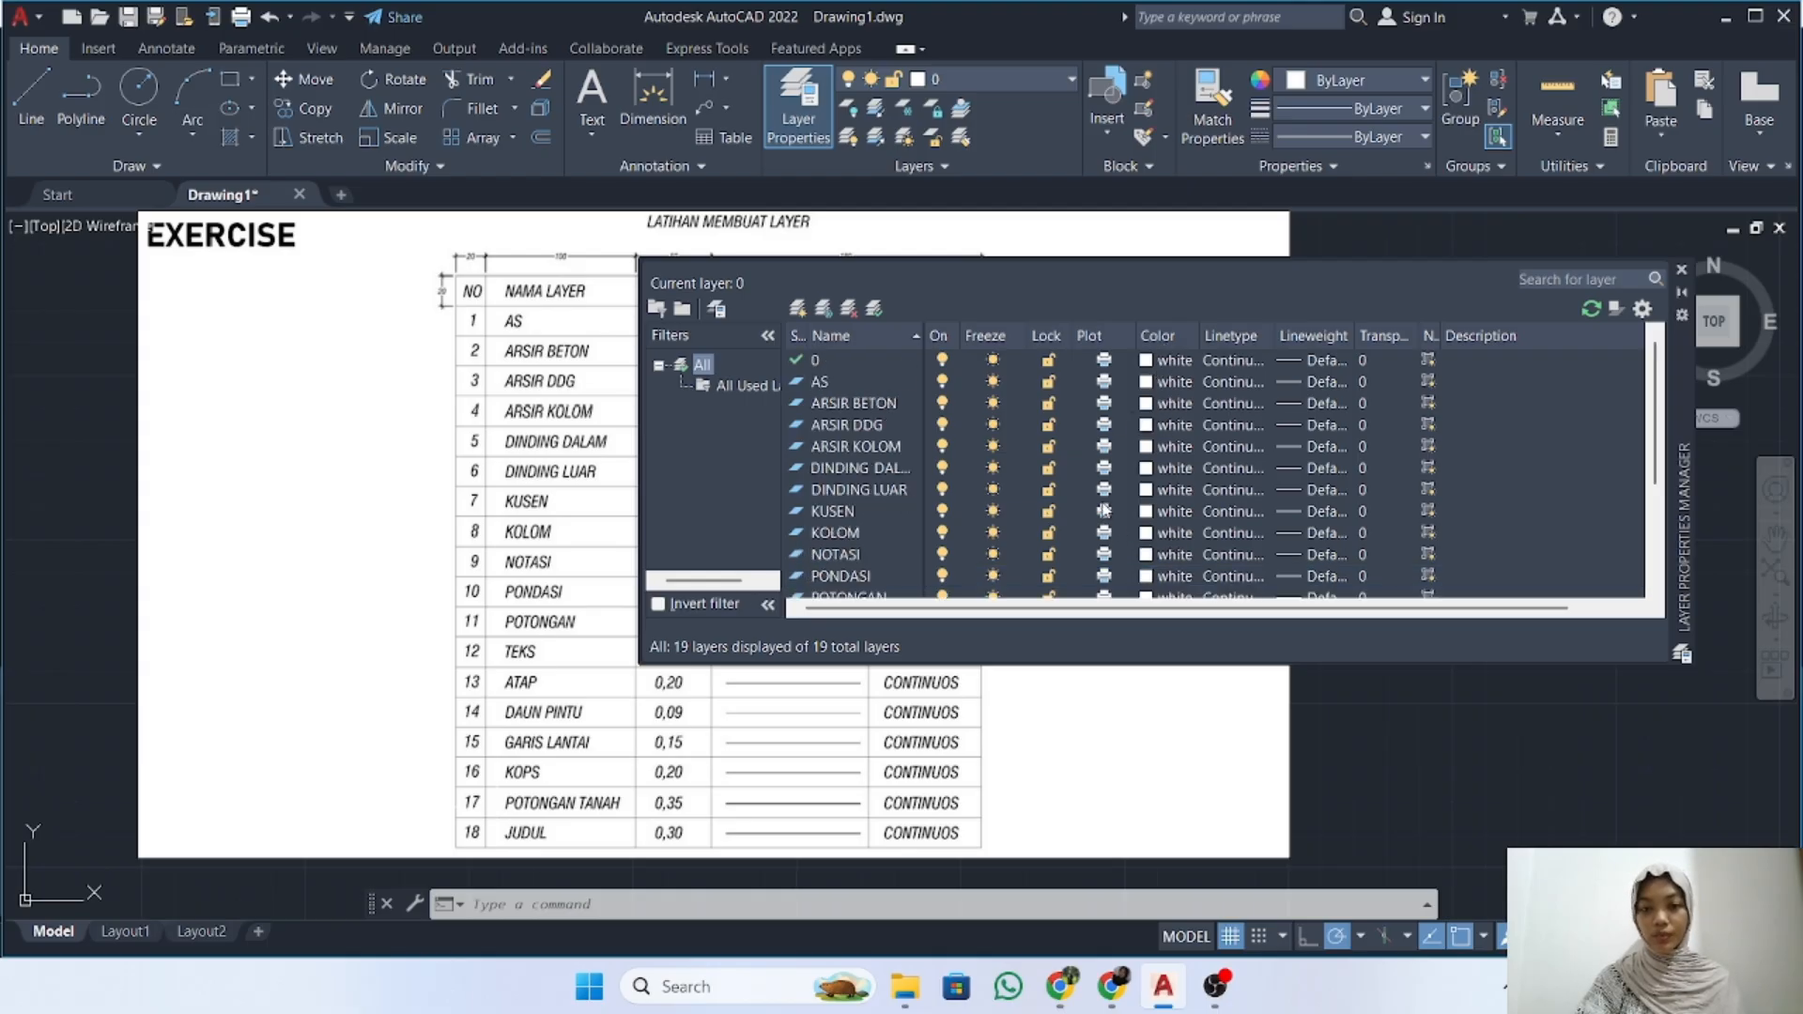
scroll(1155, 507, down, 3)
scroll(1155, 507, up, 3)
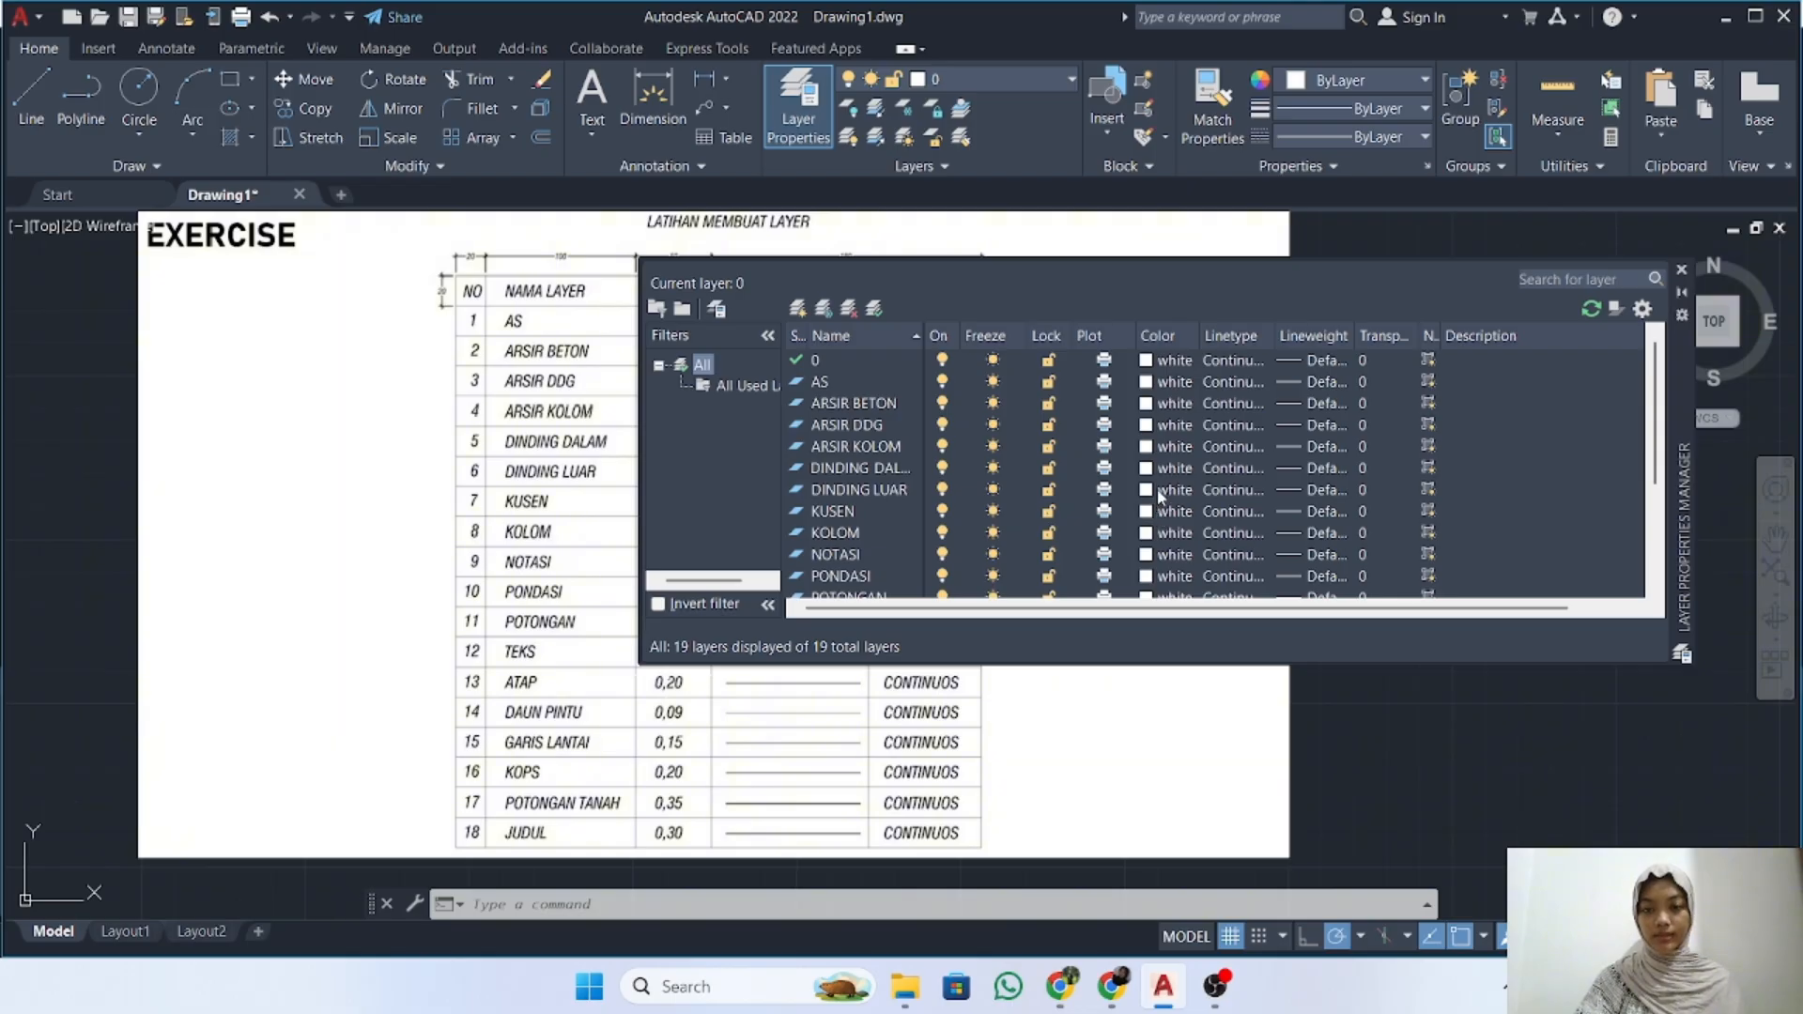
click(1146, 382)
text(11)
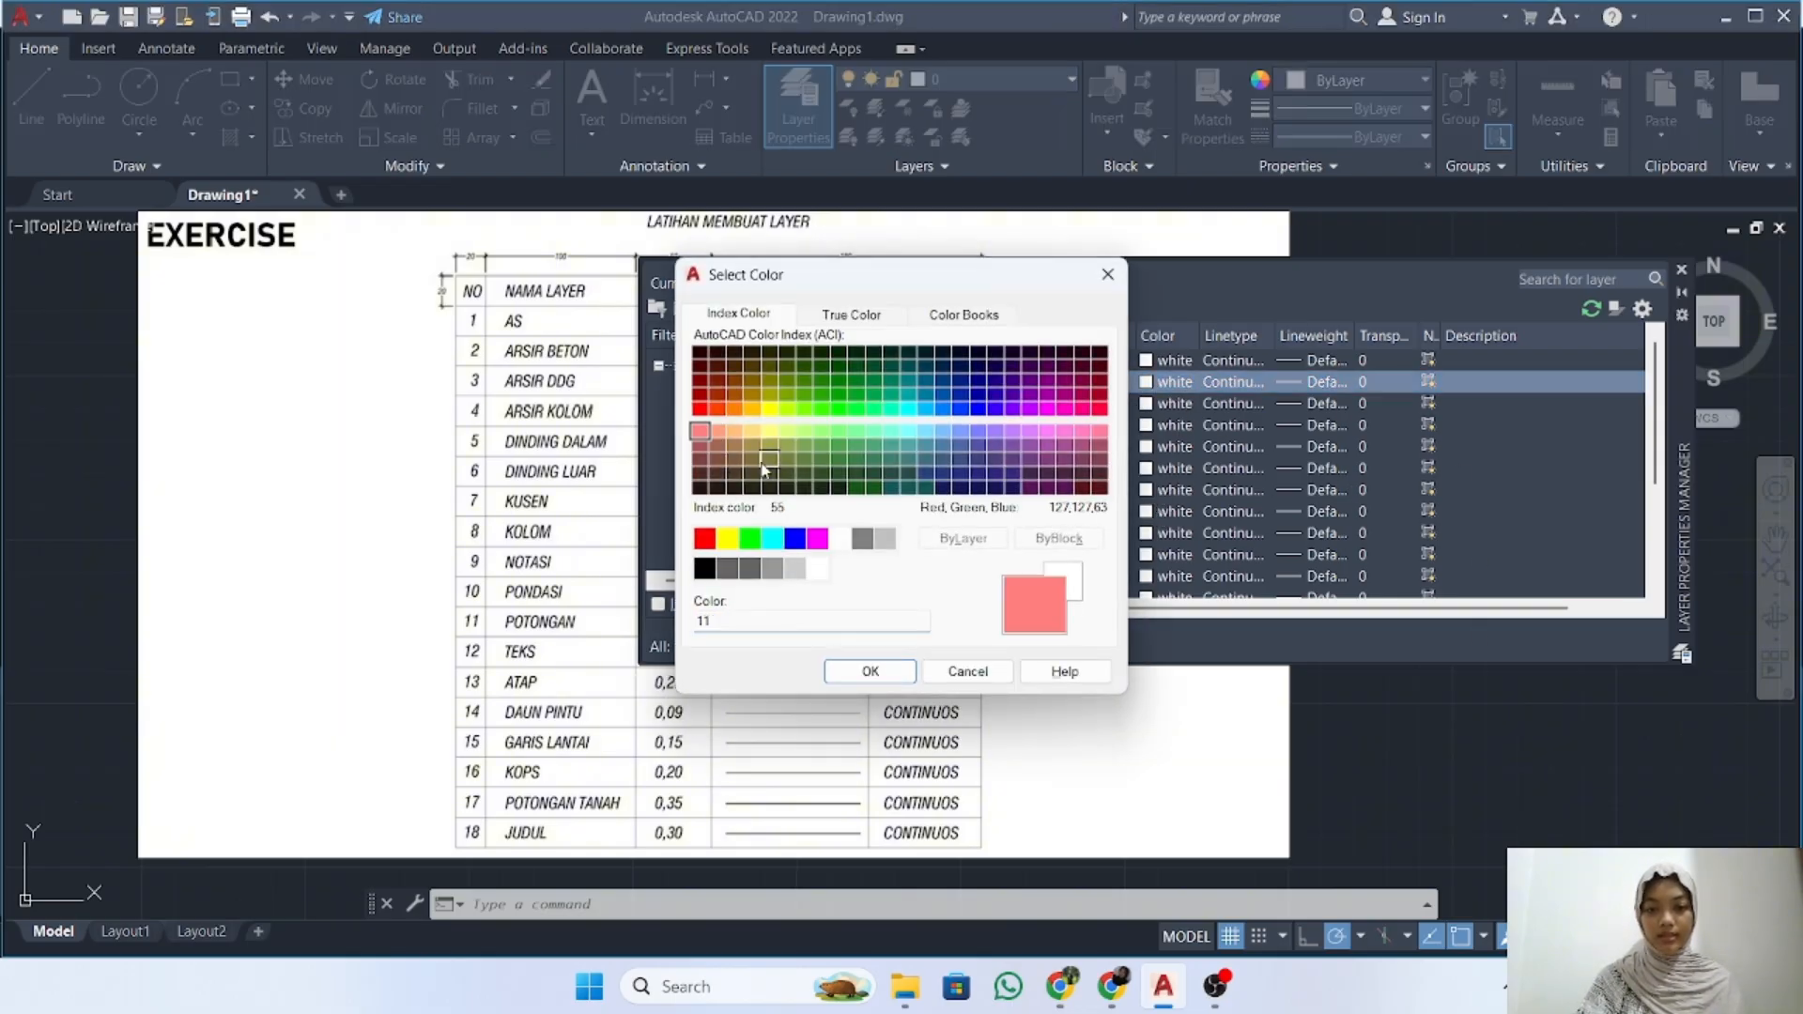
click(856, 673)
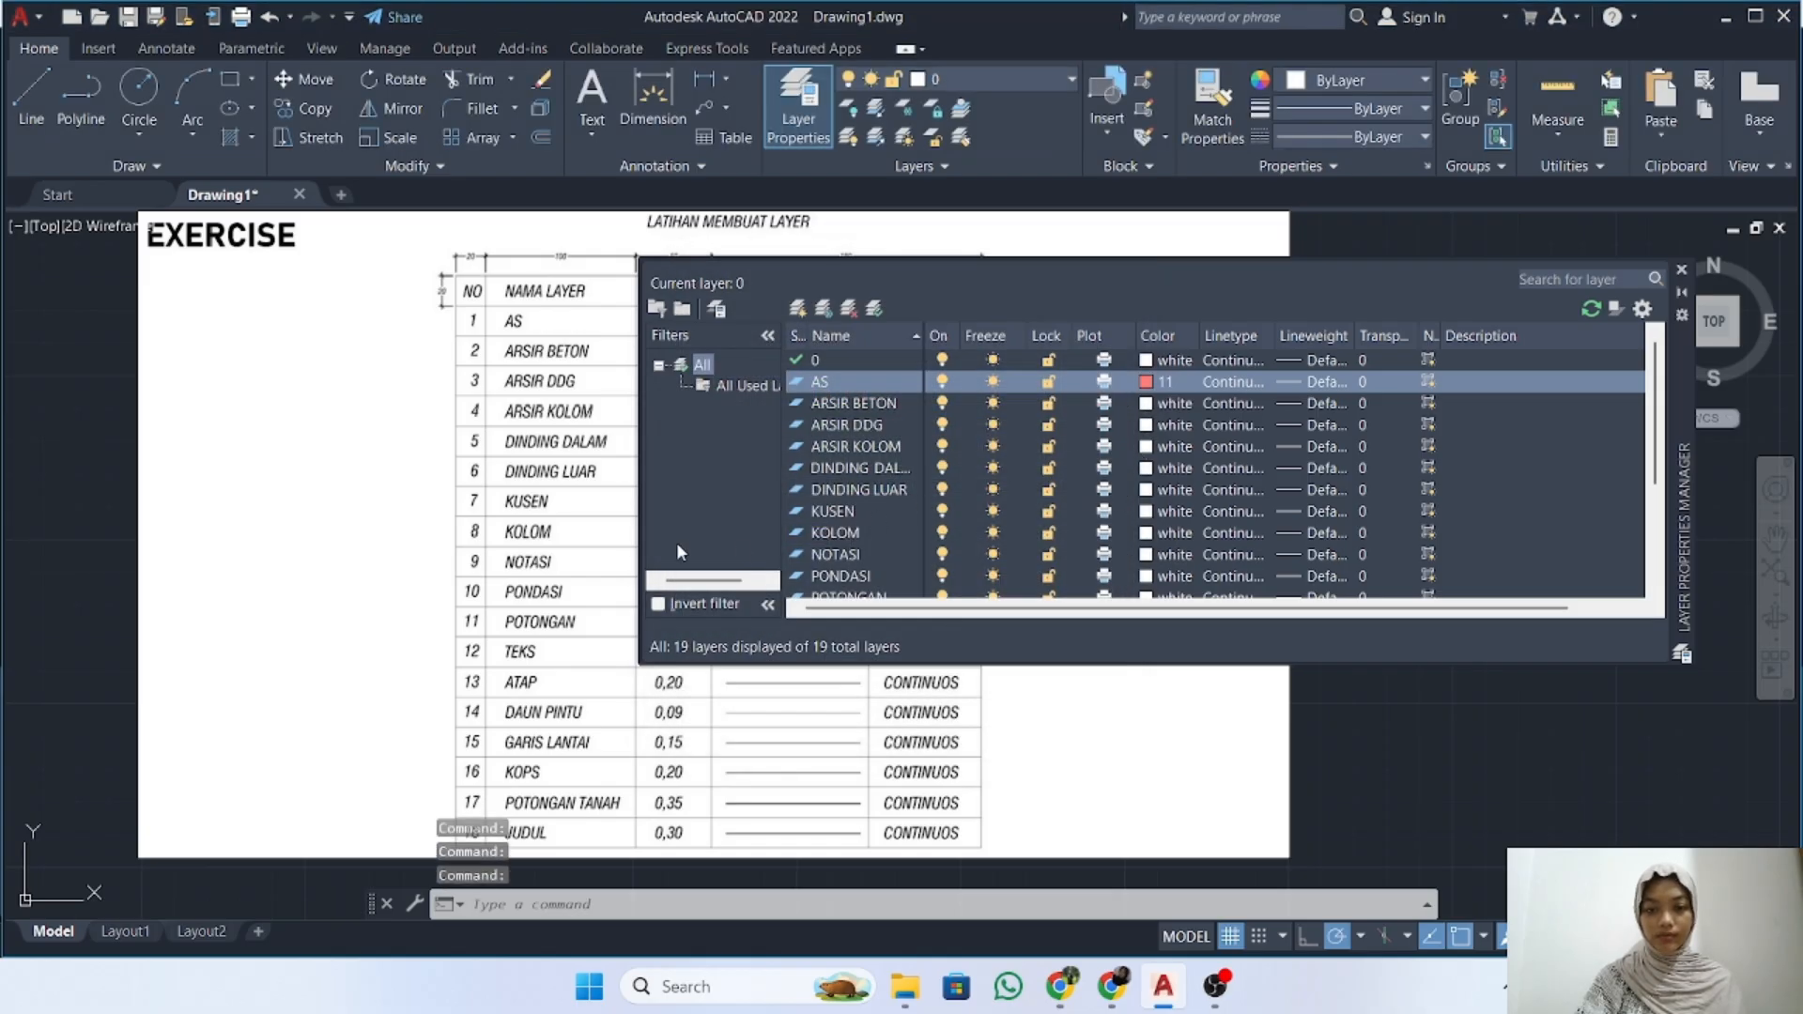
Load the CENTER linetype from acadiso.lin and assign it to the AS layer
middle_drag(538, 443, 216, 458)
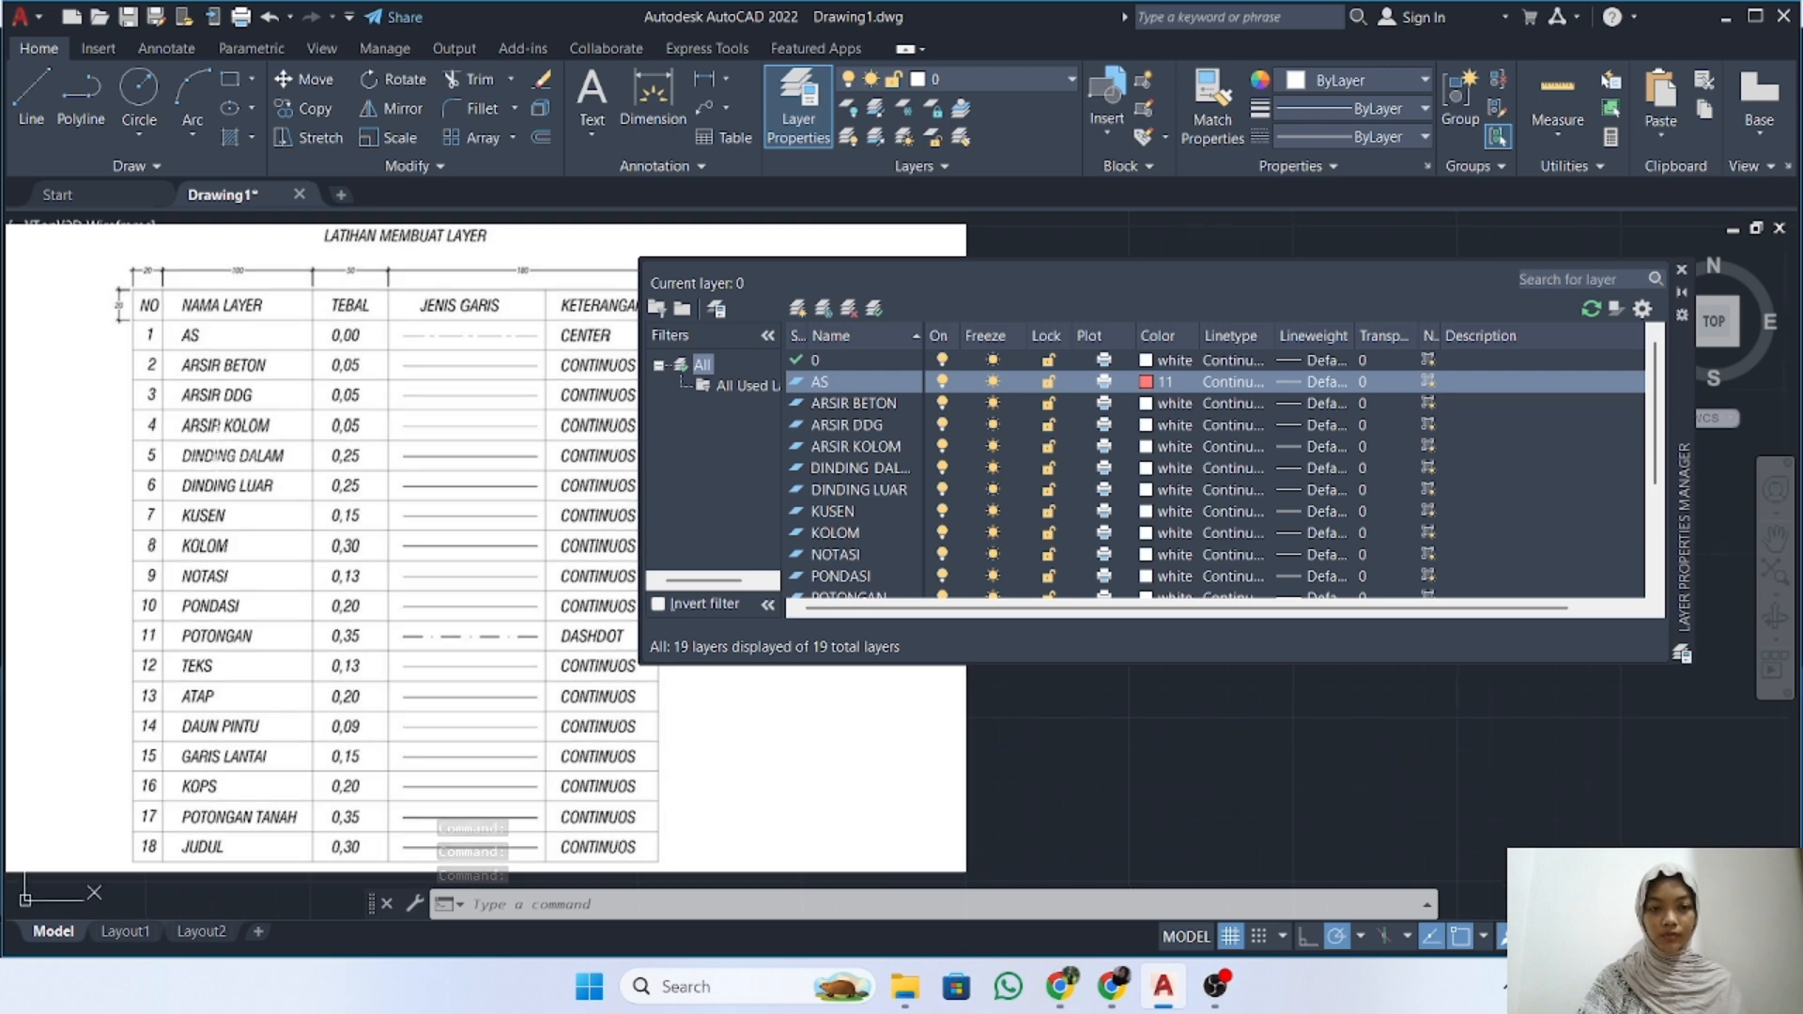
scroll(218, 455, down, 2)
scroll(462, 414, up, 4)
mouse_move(401, 375)
middle_down()
mouse_move(547, 389)
mouse_move(509, 362)
mouse_move(492, 382)
middle_up()
scroll(508, 389, down, 2)
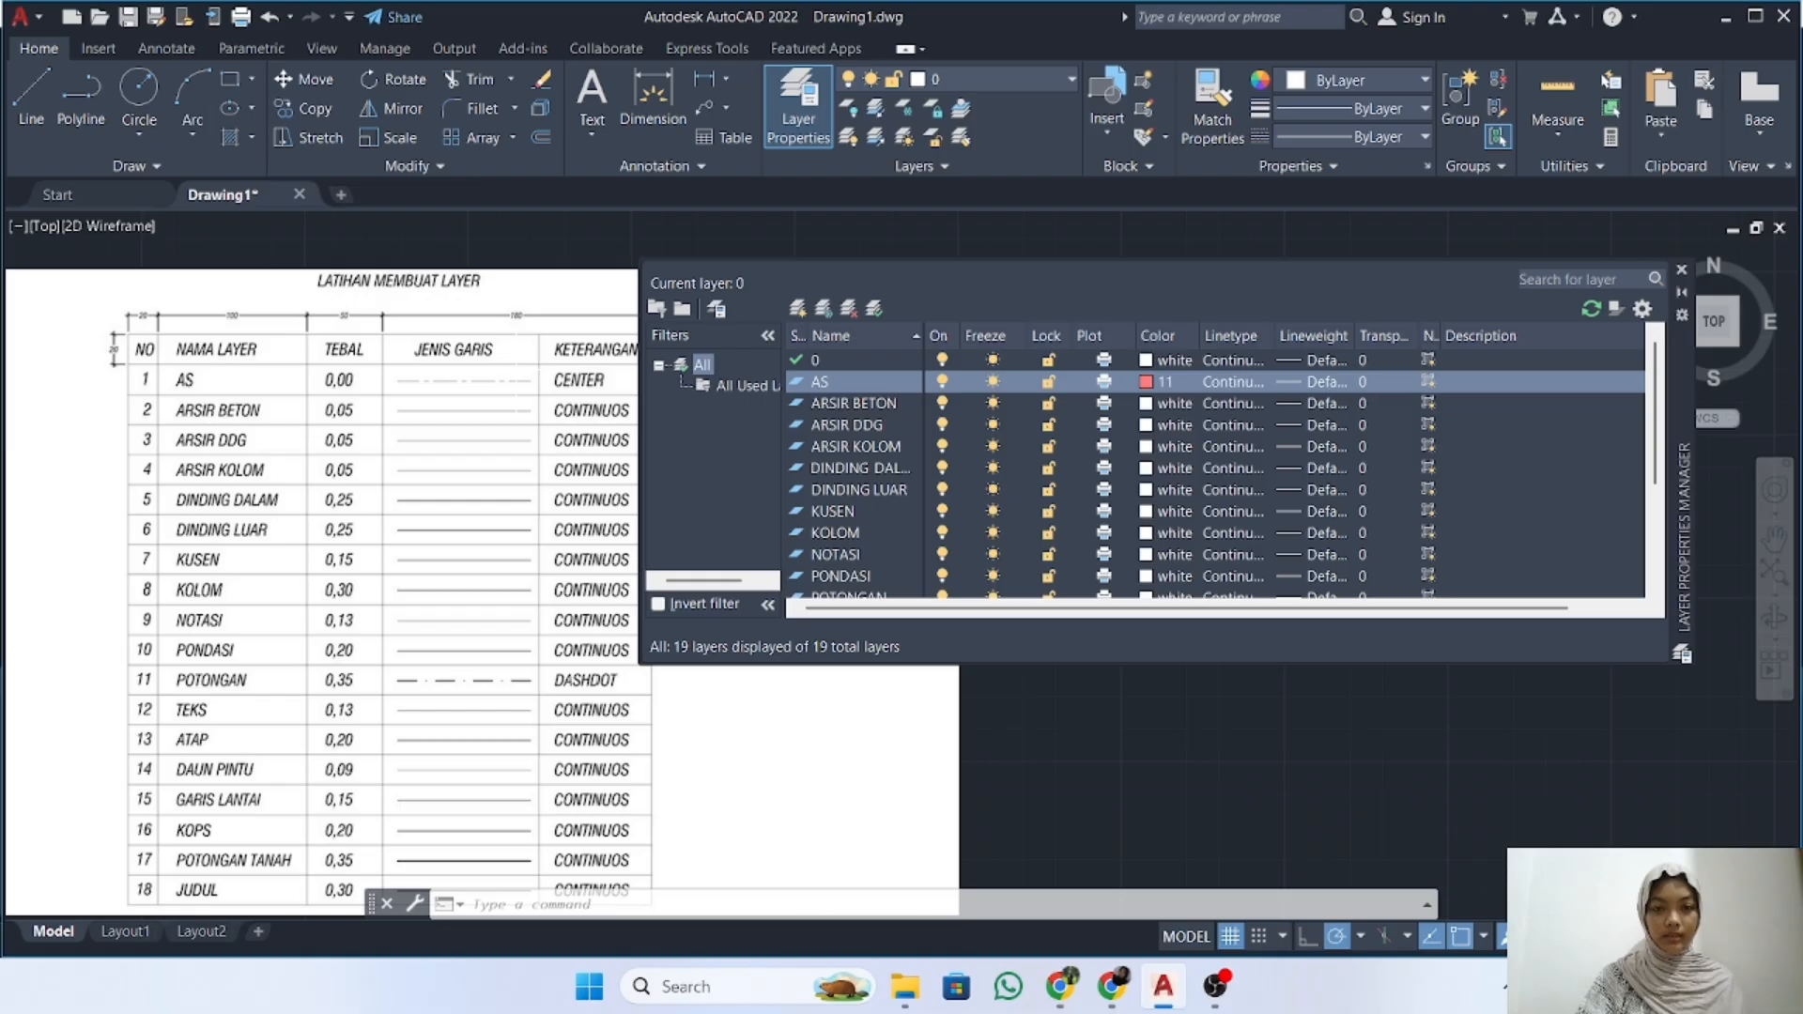
click(1234, 382)
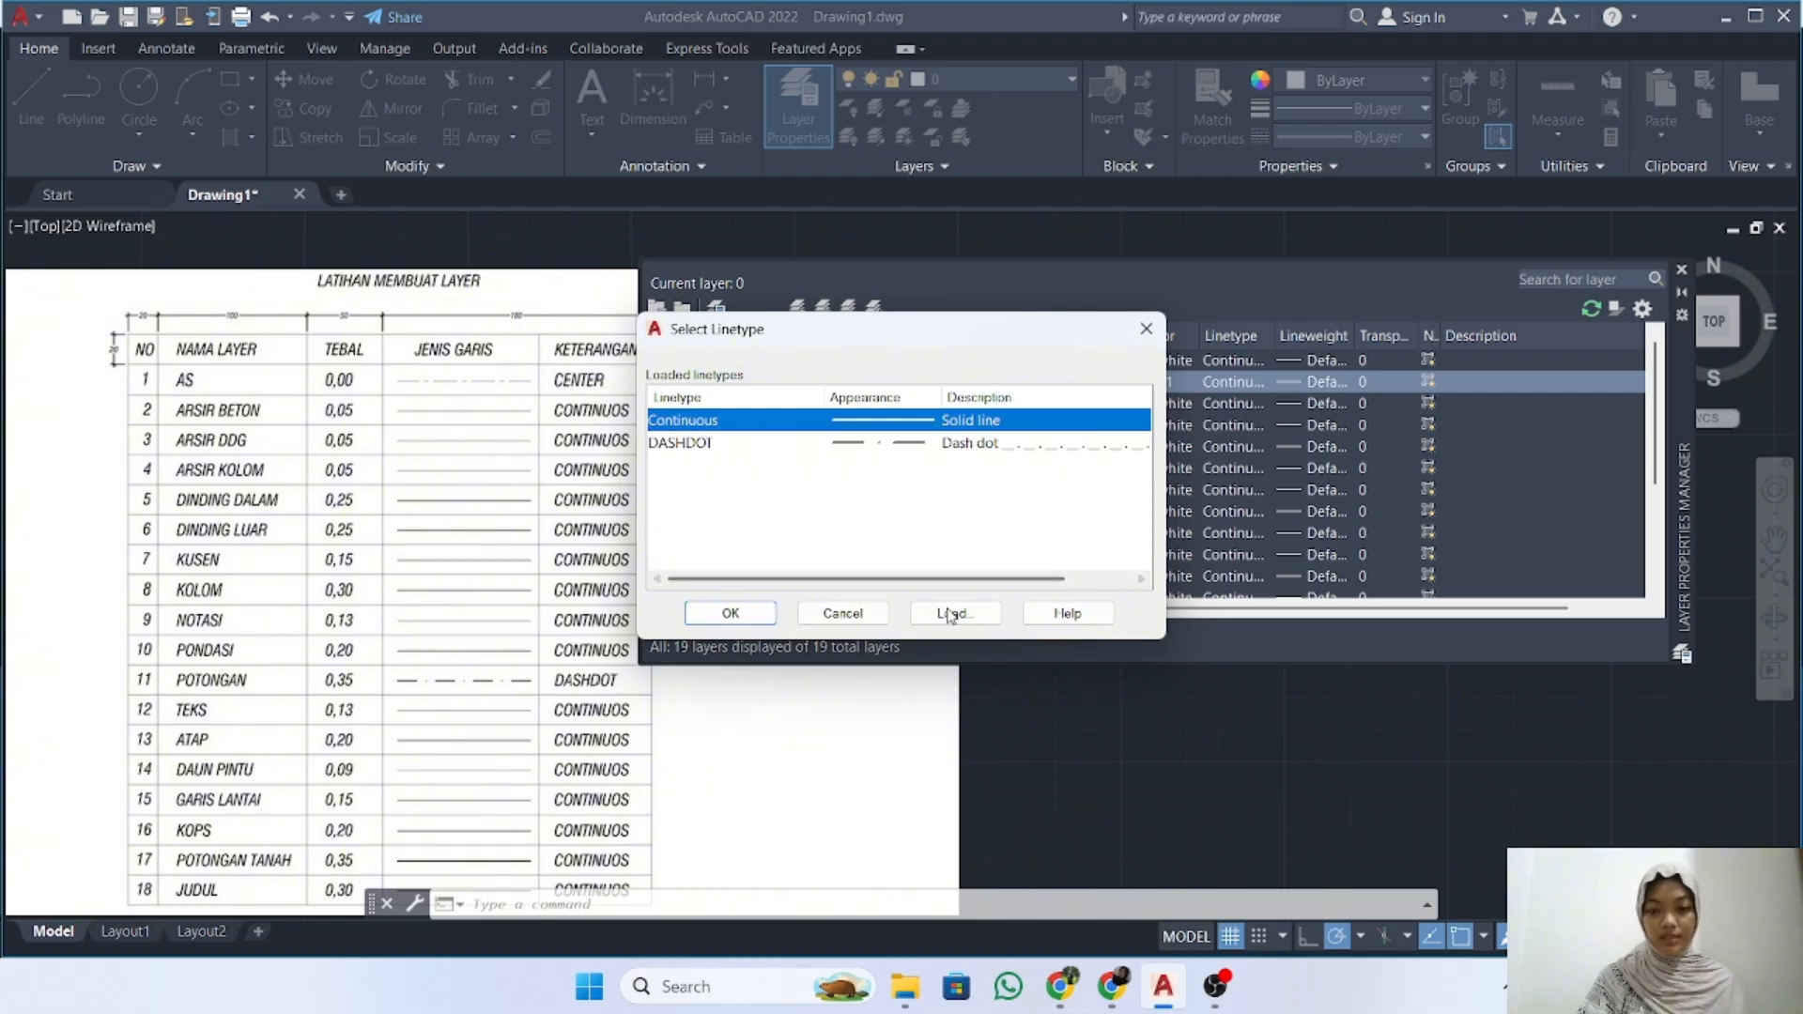
click(955, 613)
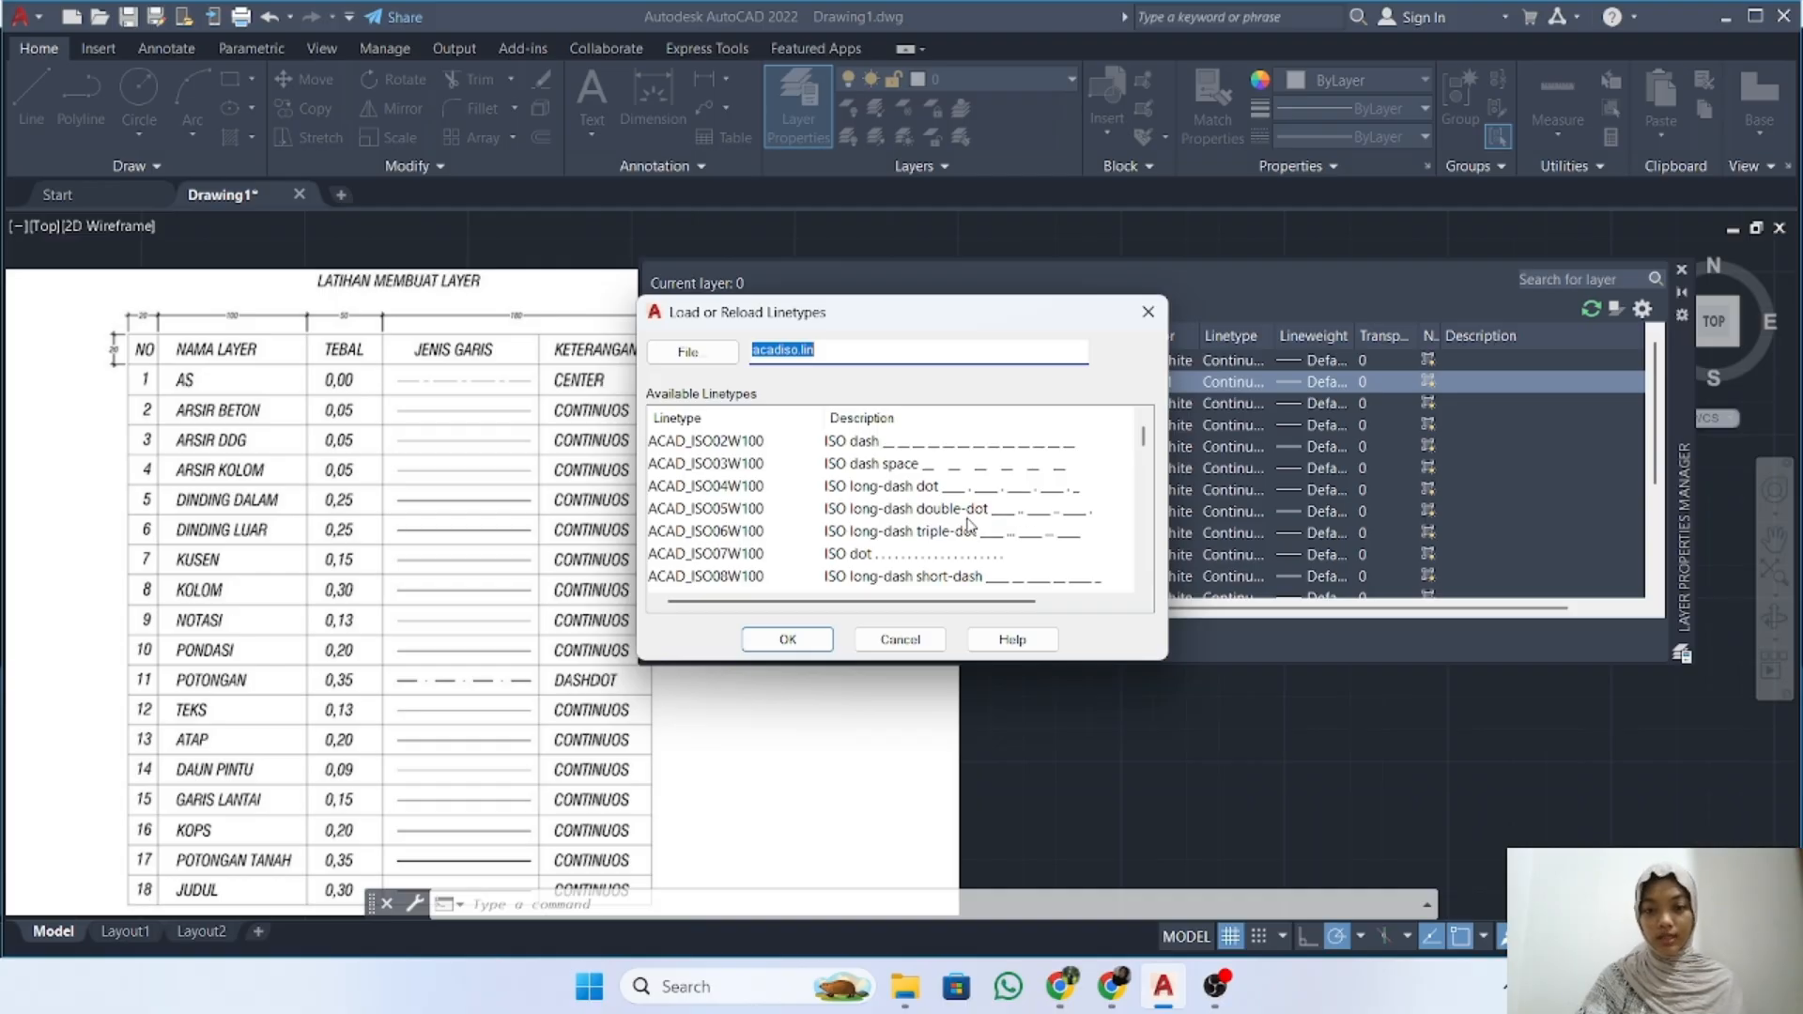
scroll(777, 507, down, 2)
scroll(777, 508, down, 2)
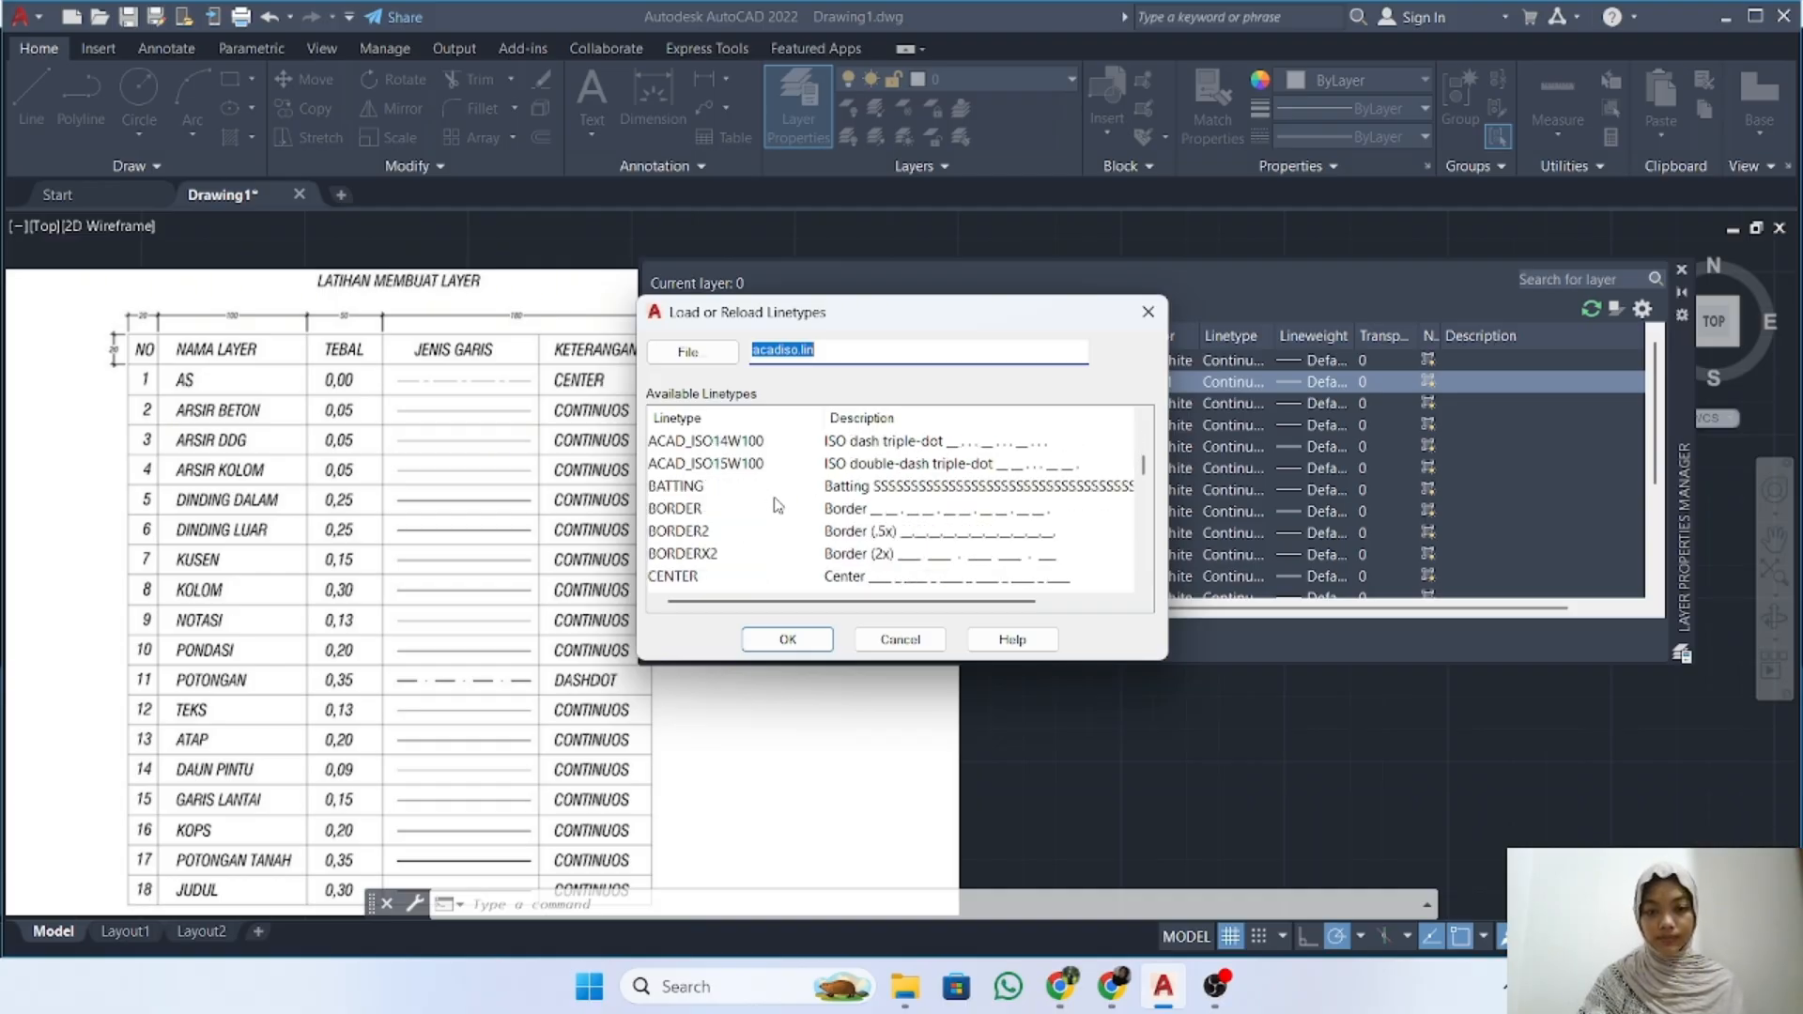
click(681, 577)
click(810, 642)
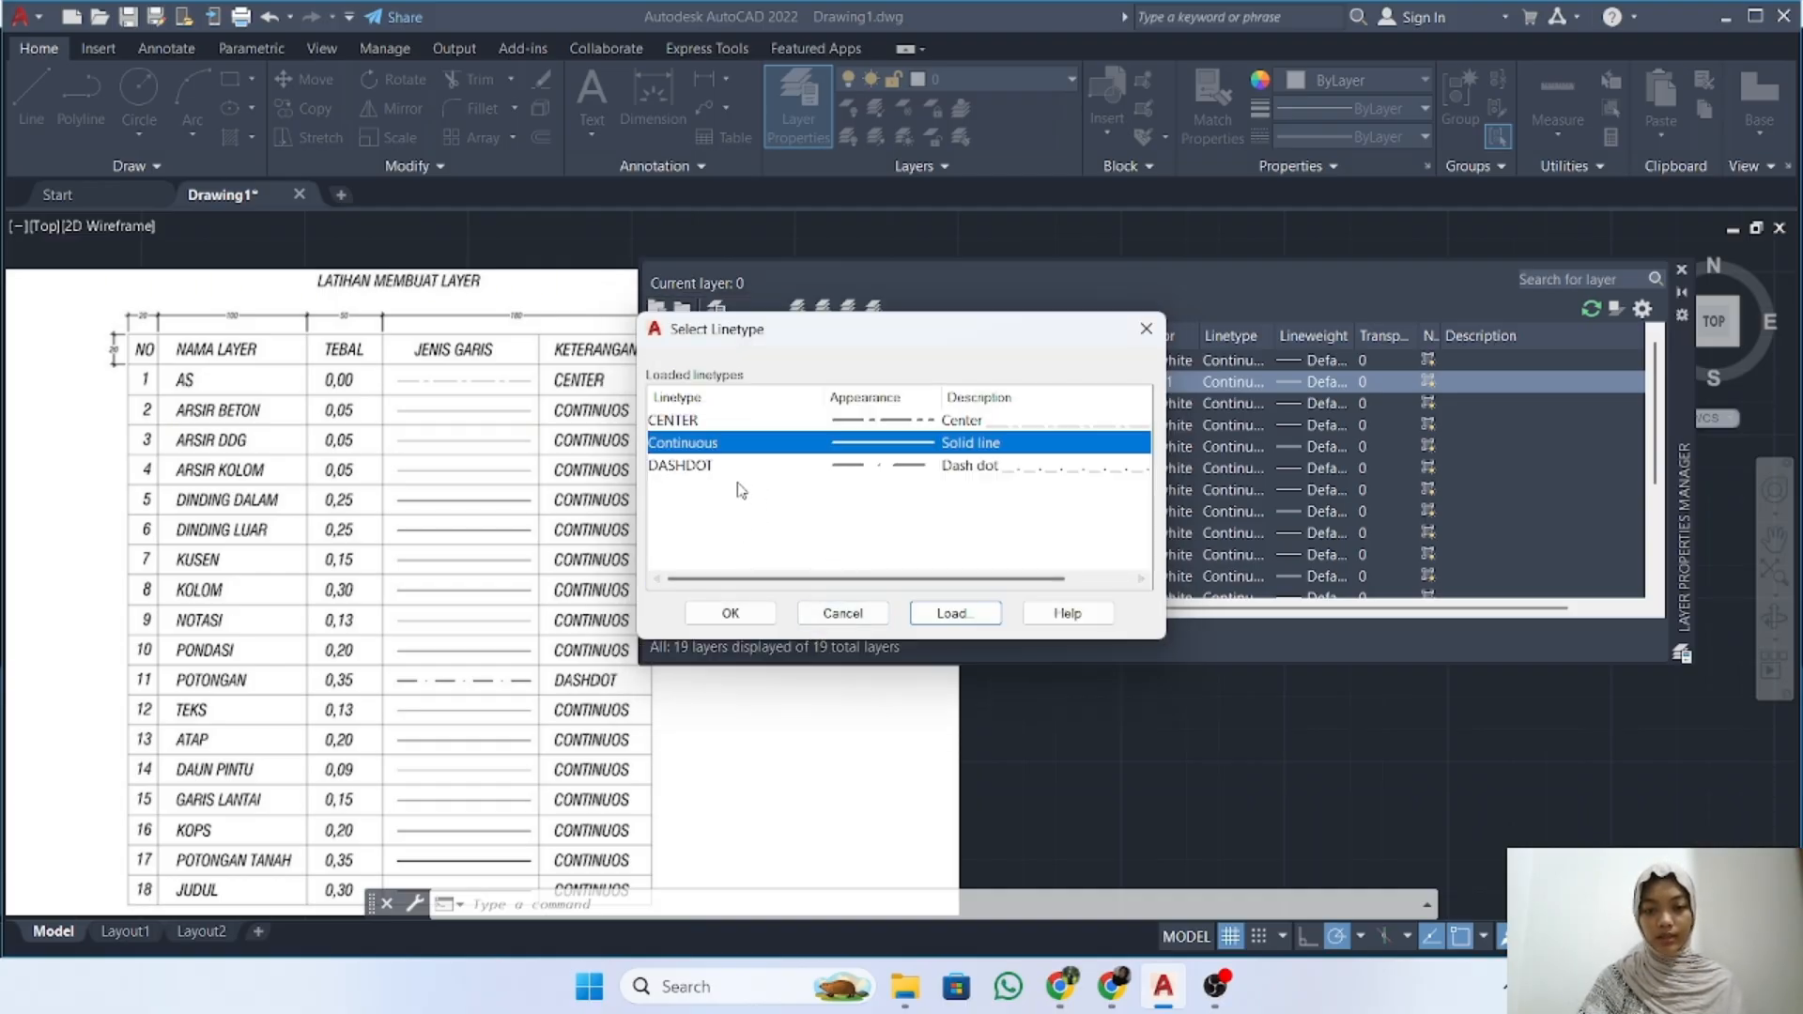
click(693, 423)
click(730, 614)
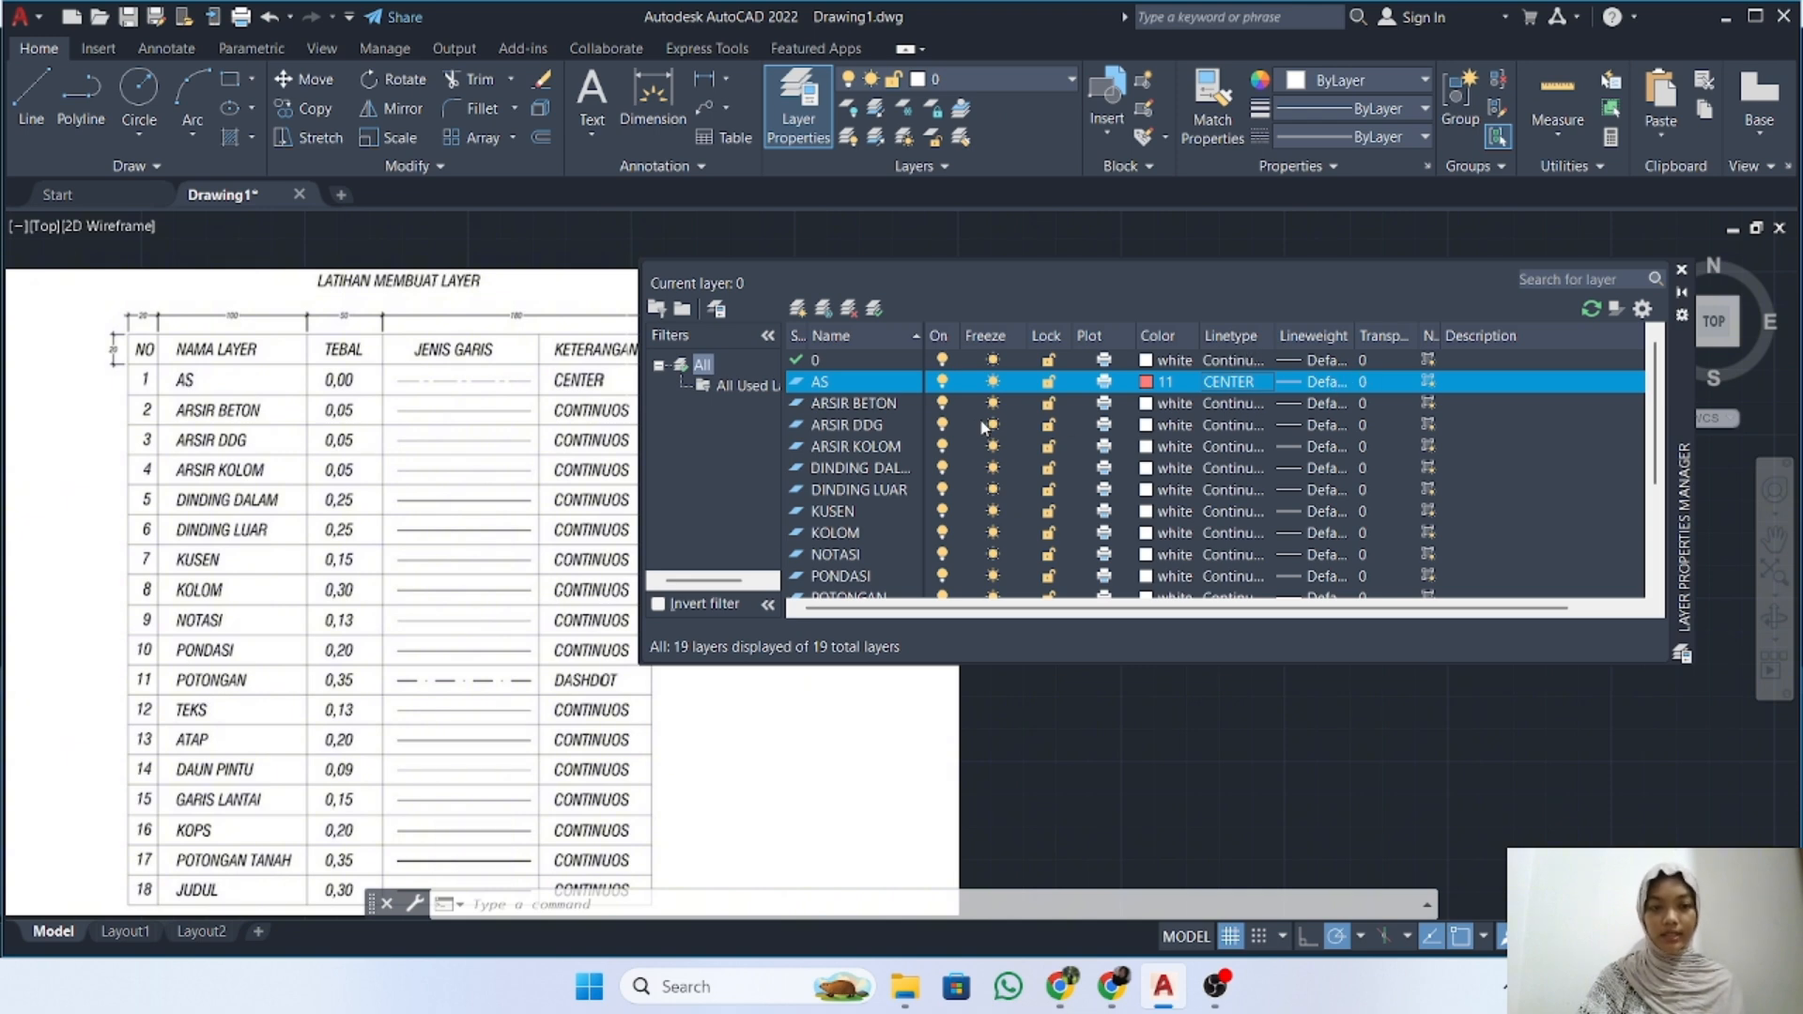
Set the AS layer's lineweight to 0.00 mm
click(1309, 383)
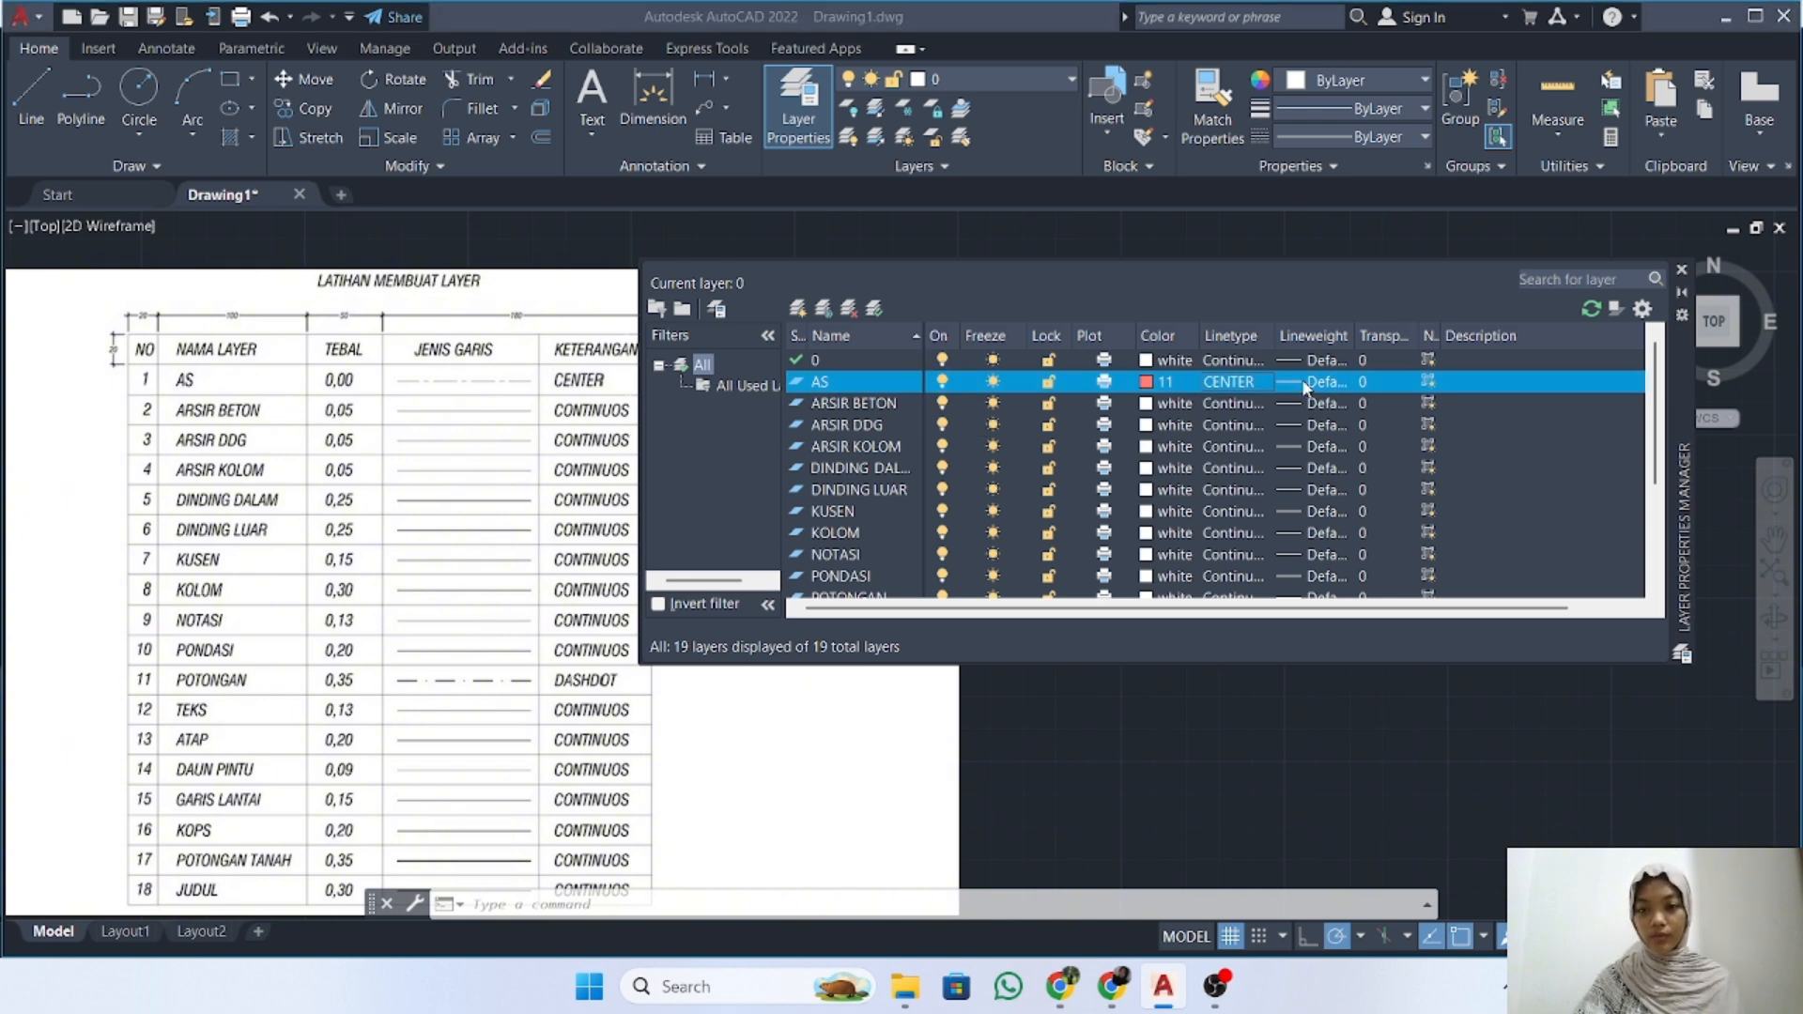
click(892, 379)
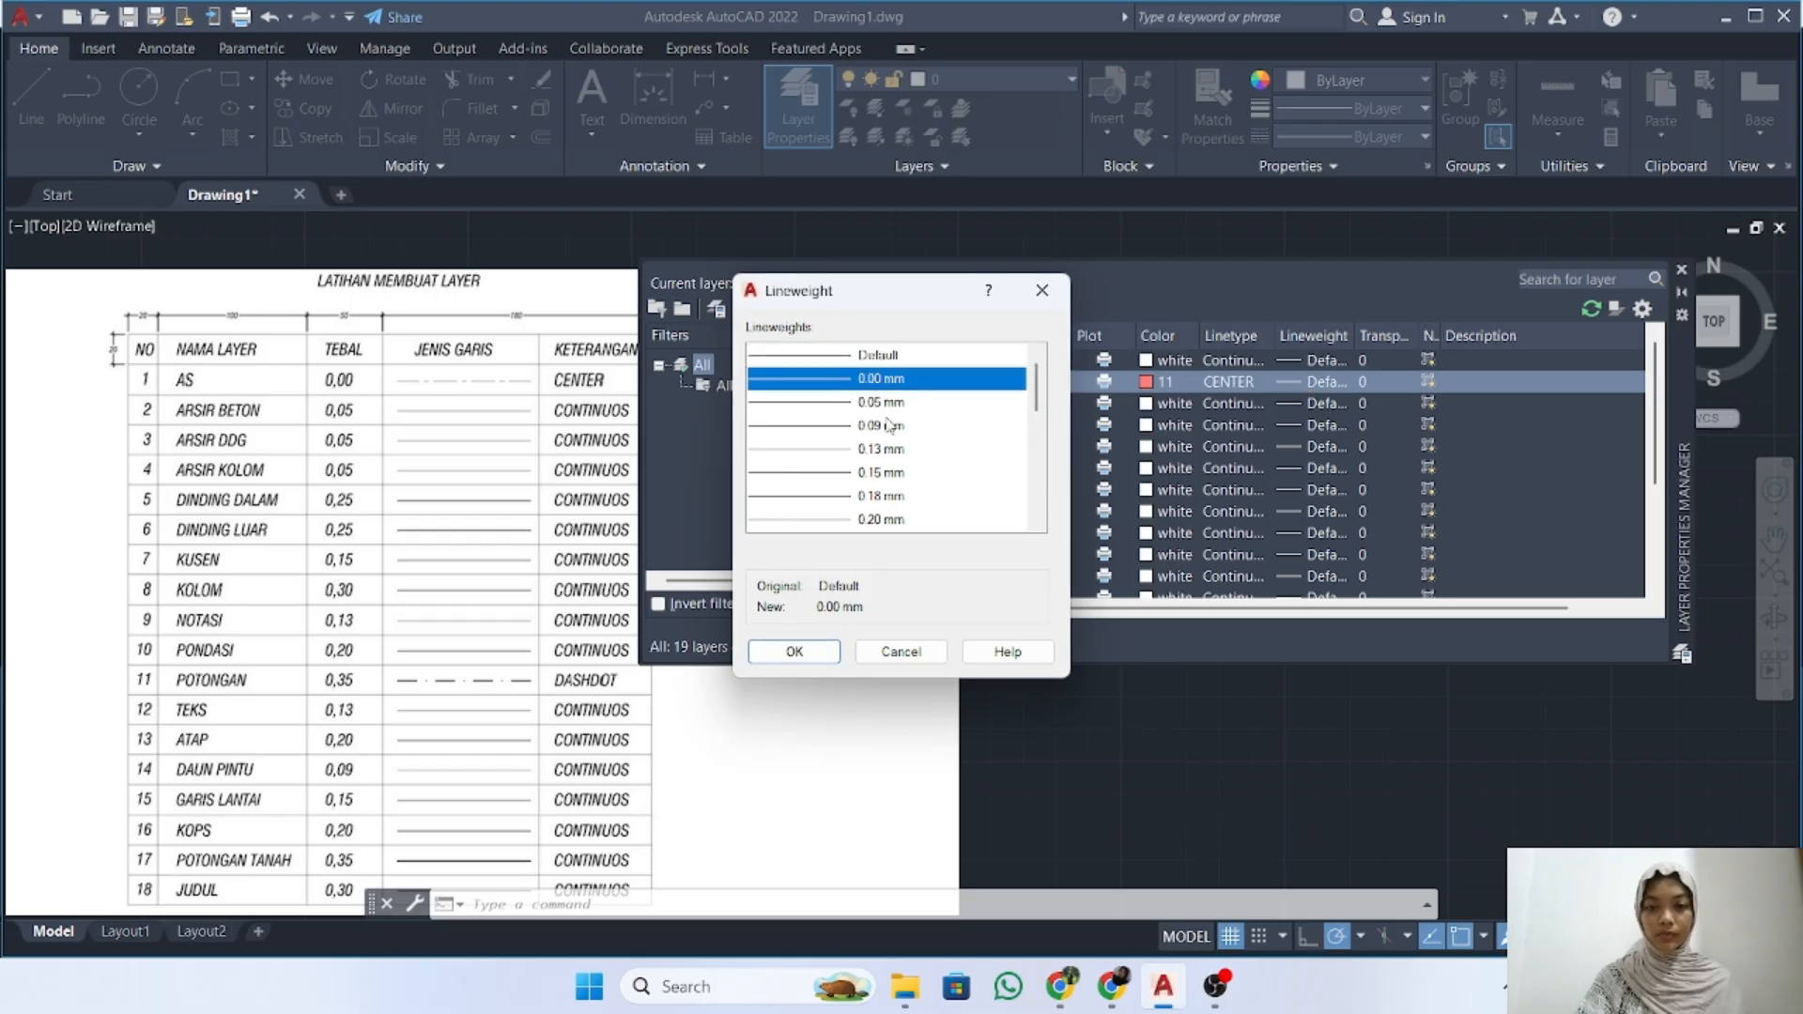
click(811, 653)
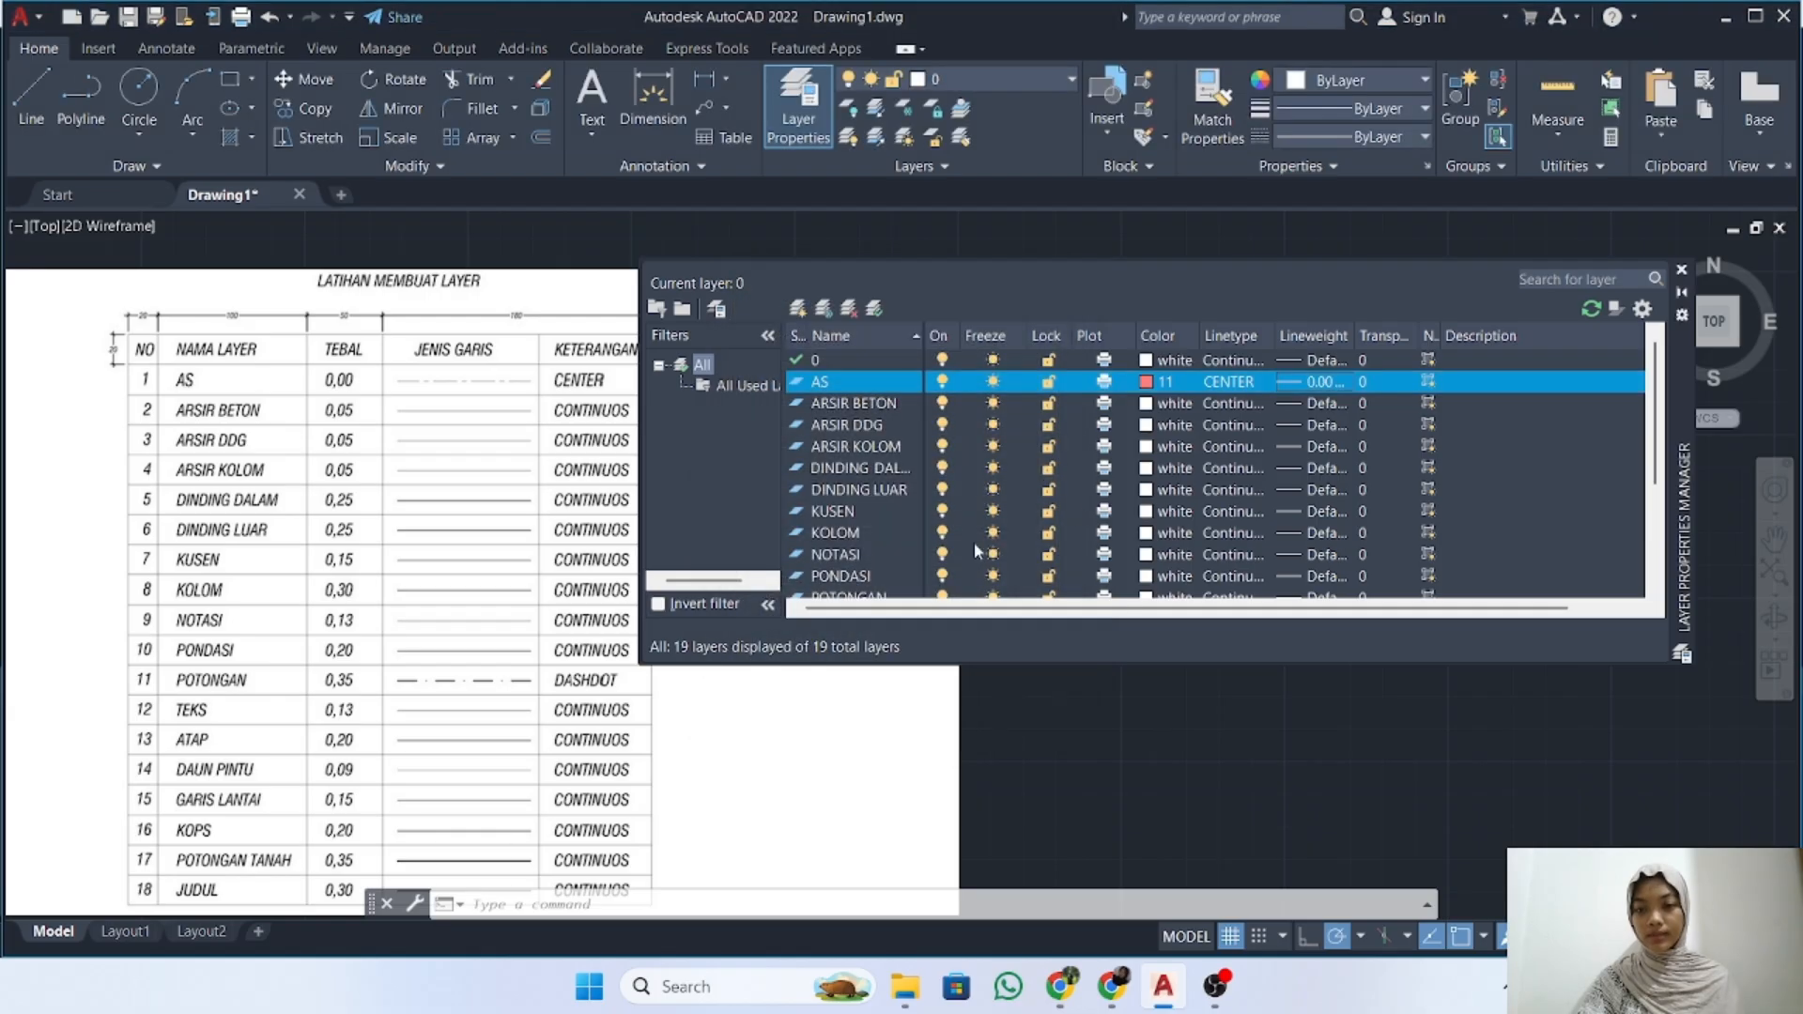
Set the ARSIR BETON layer's color to index 21 and its lineweight to 0.05 mm
click(1169, 404)
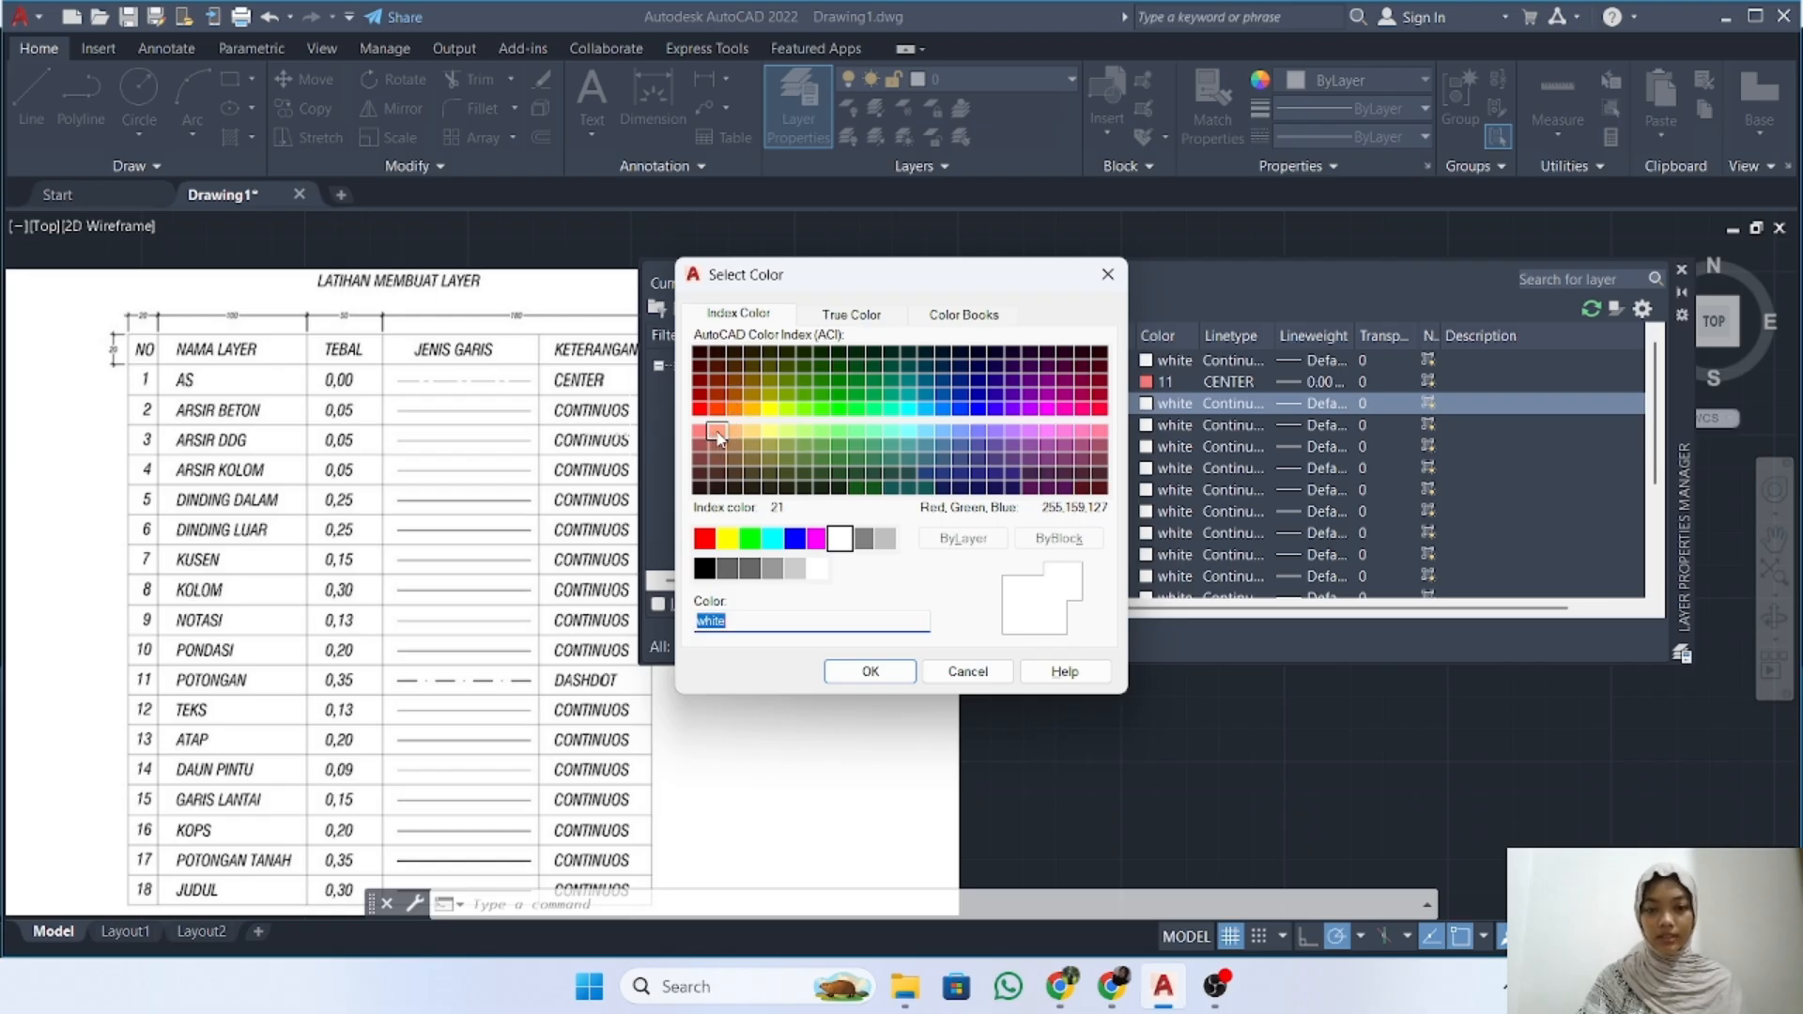
click(716, 433)
click(870, 672)
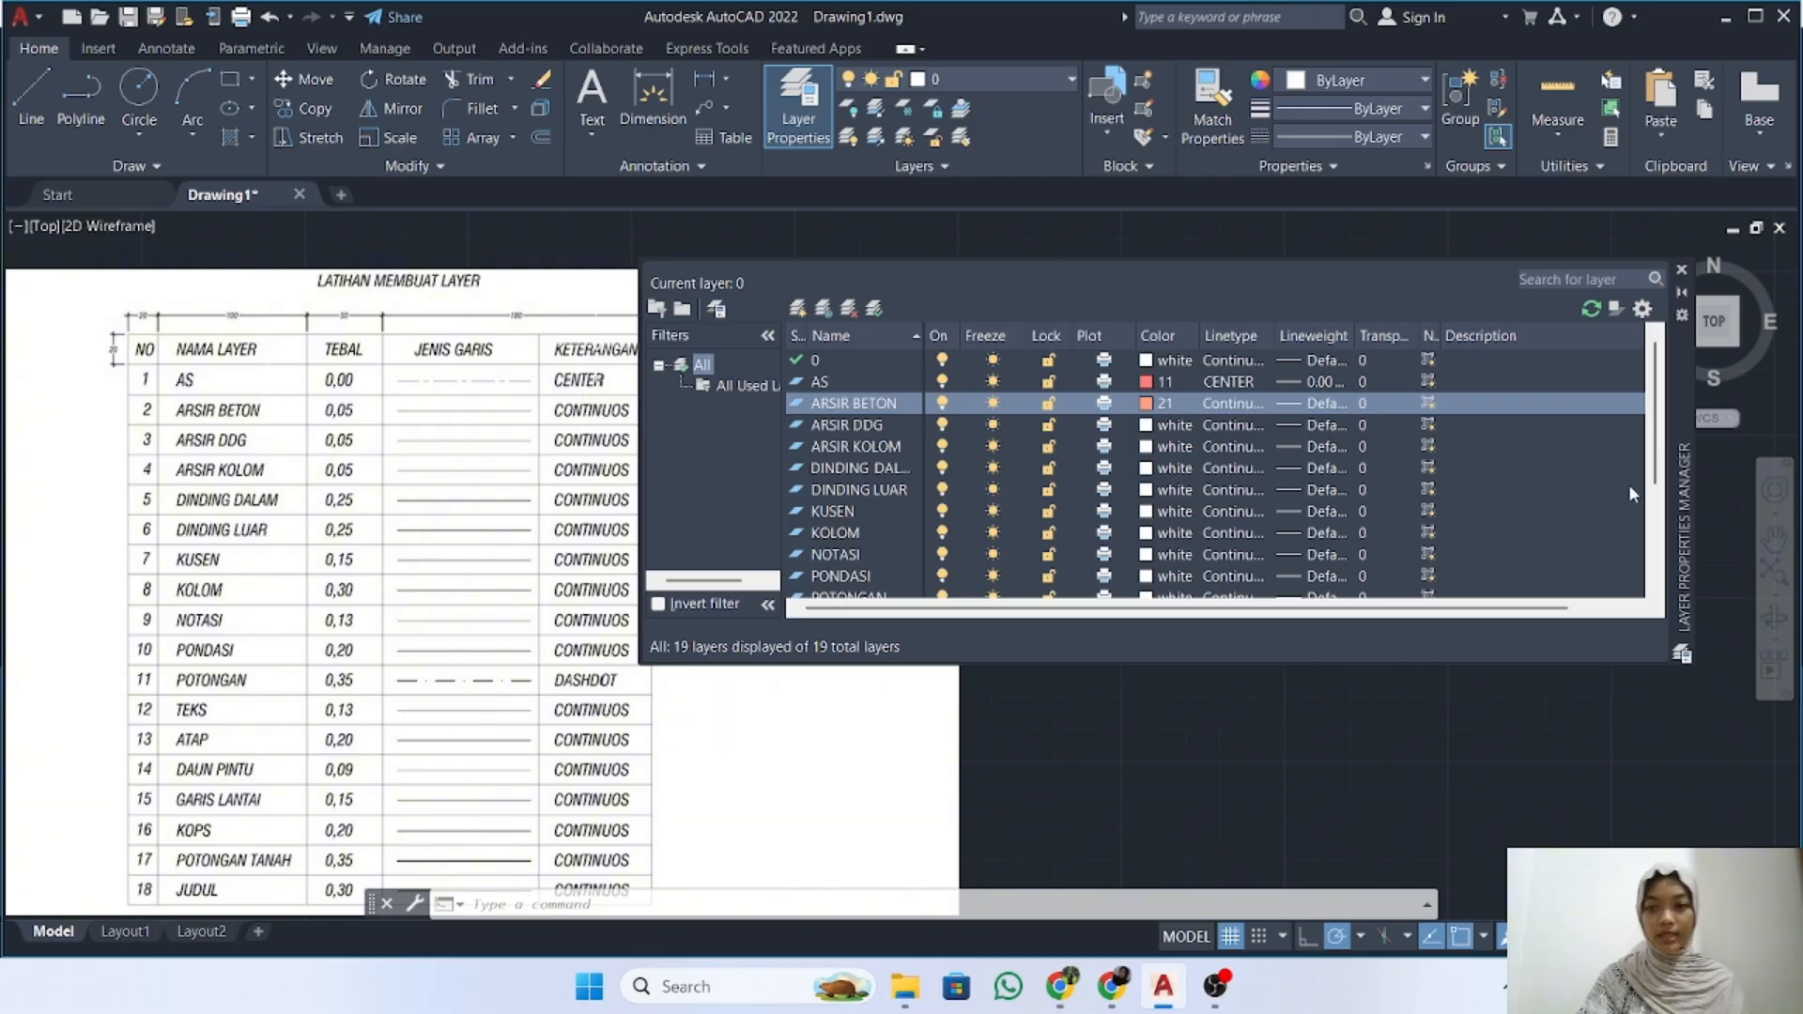
click(1300, 403)
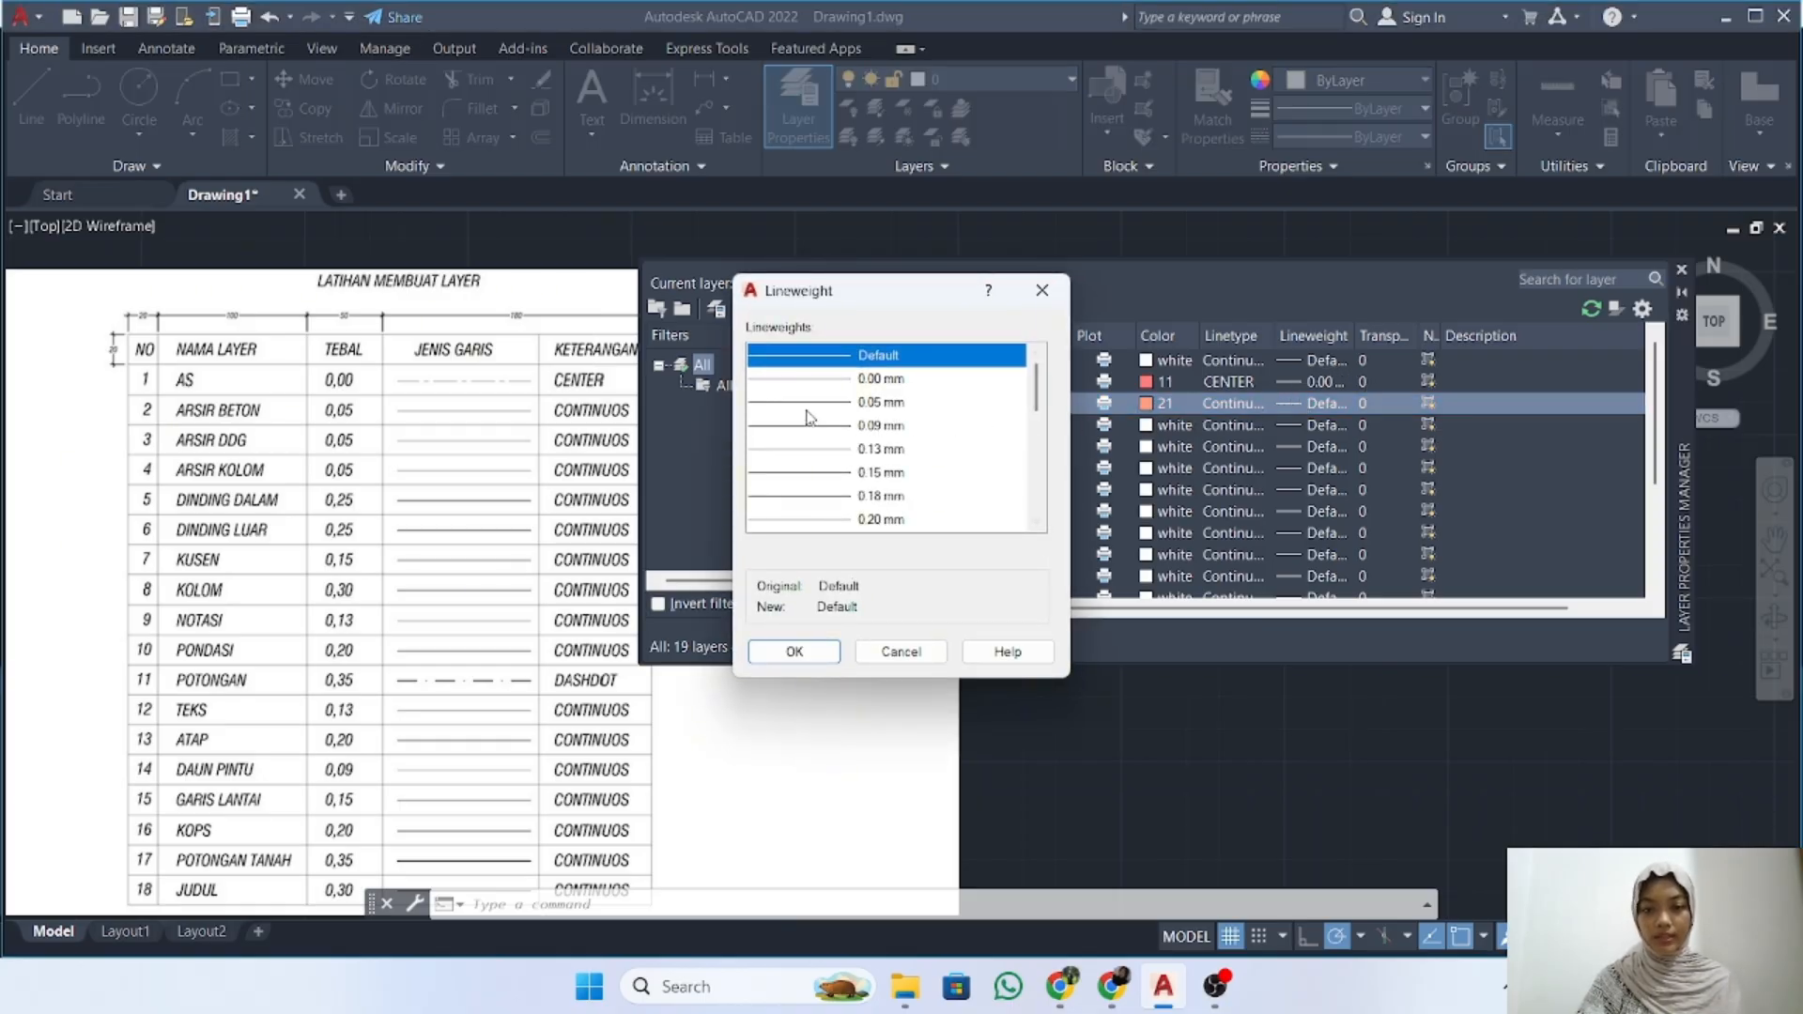
click(810, 402)
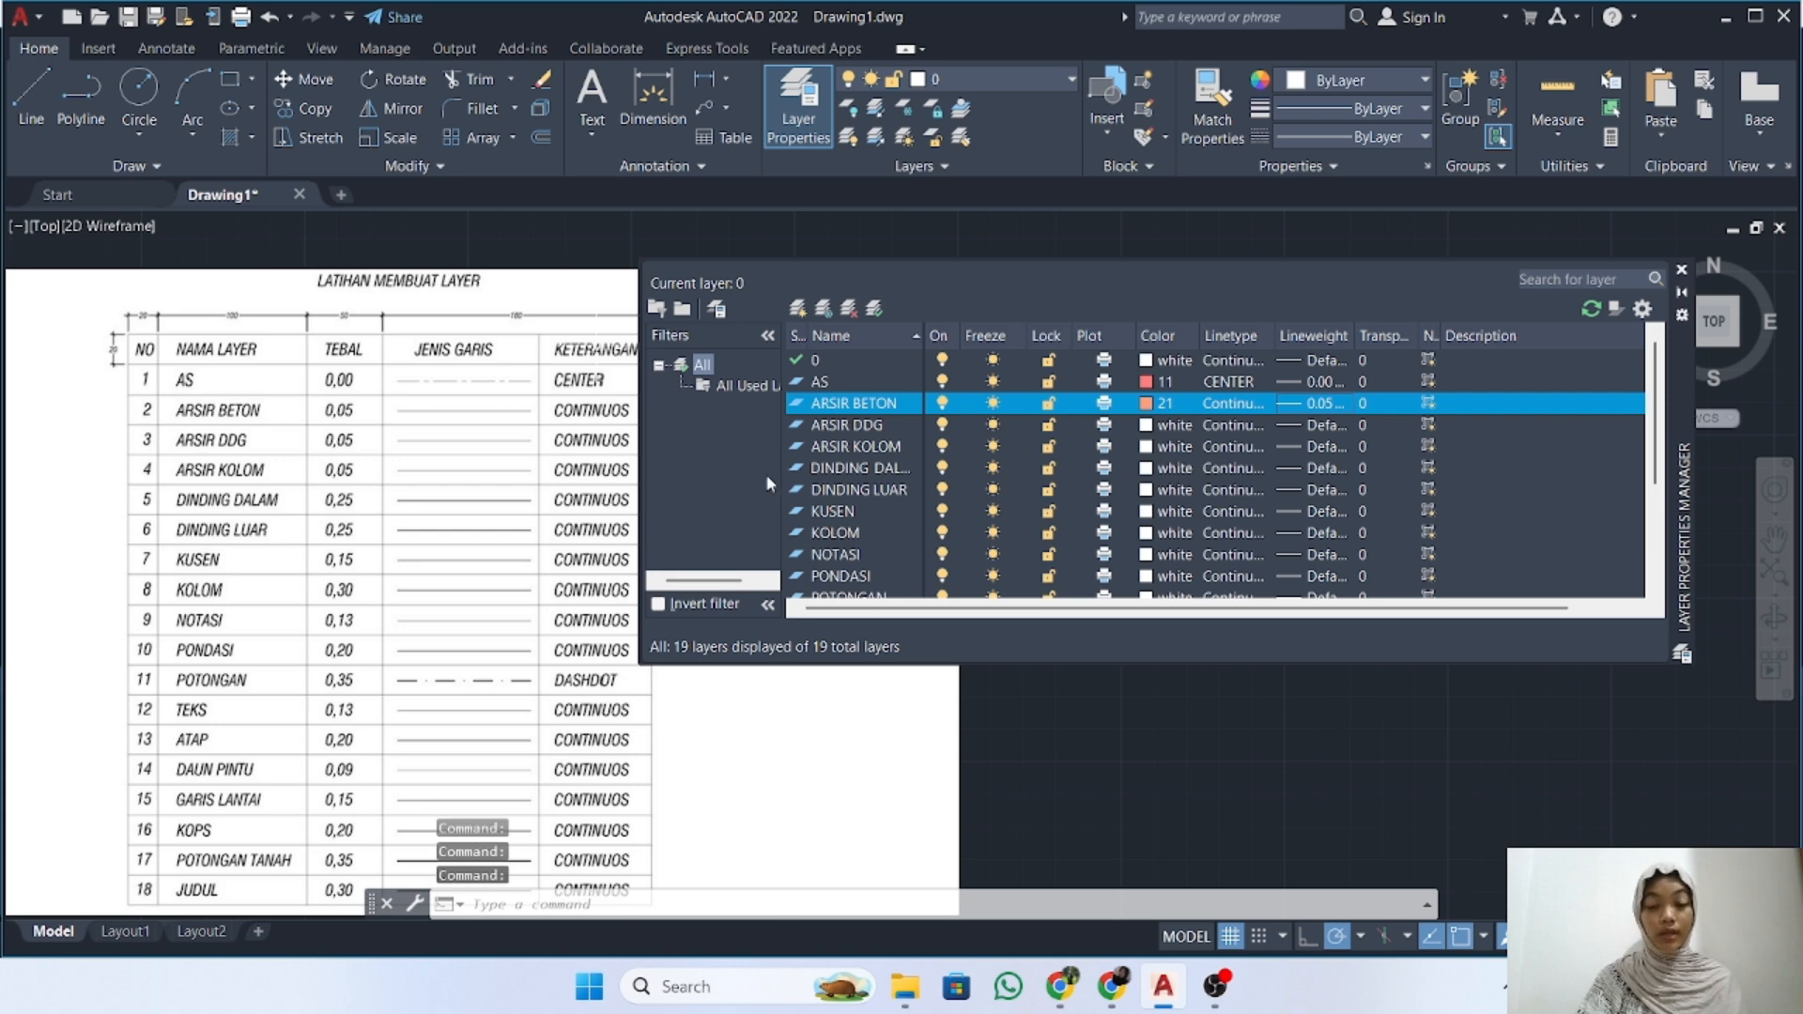
Set the ARSIR DDG layer's color to index 31 and its lineweight to 0.05 mm
mouse_move(551, 542)
middle_down()
mouse_move(596, 466)
mouse_move(600, 486)
middle_up()
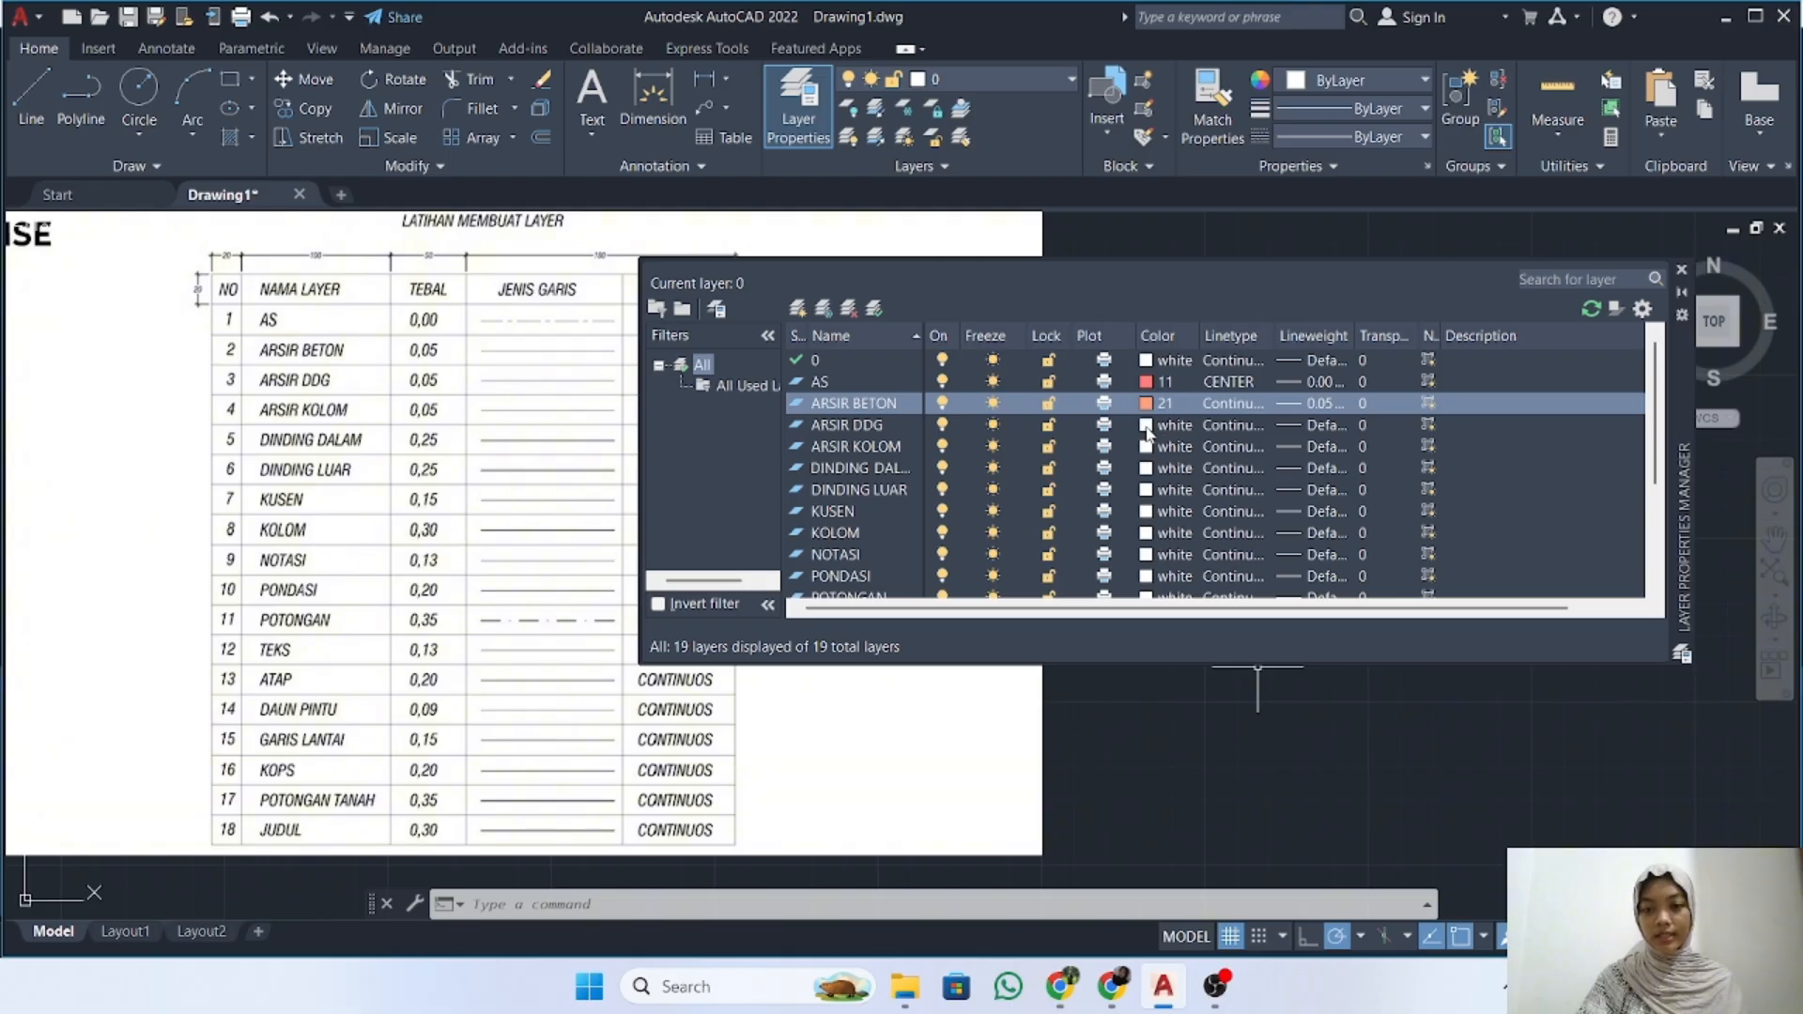
click(1147, 428)
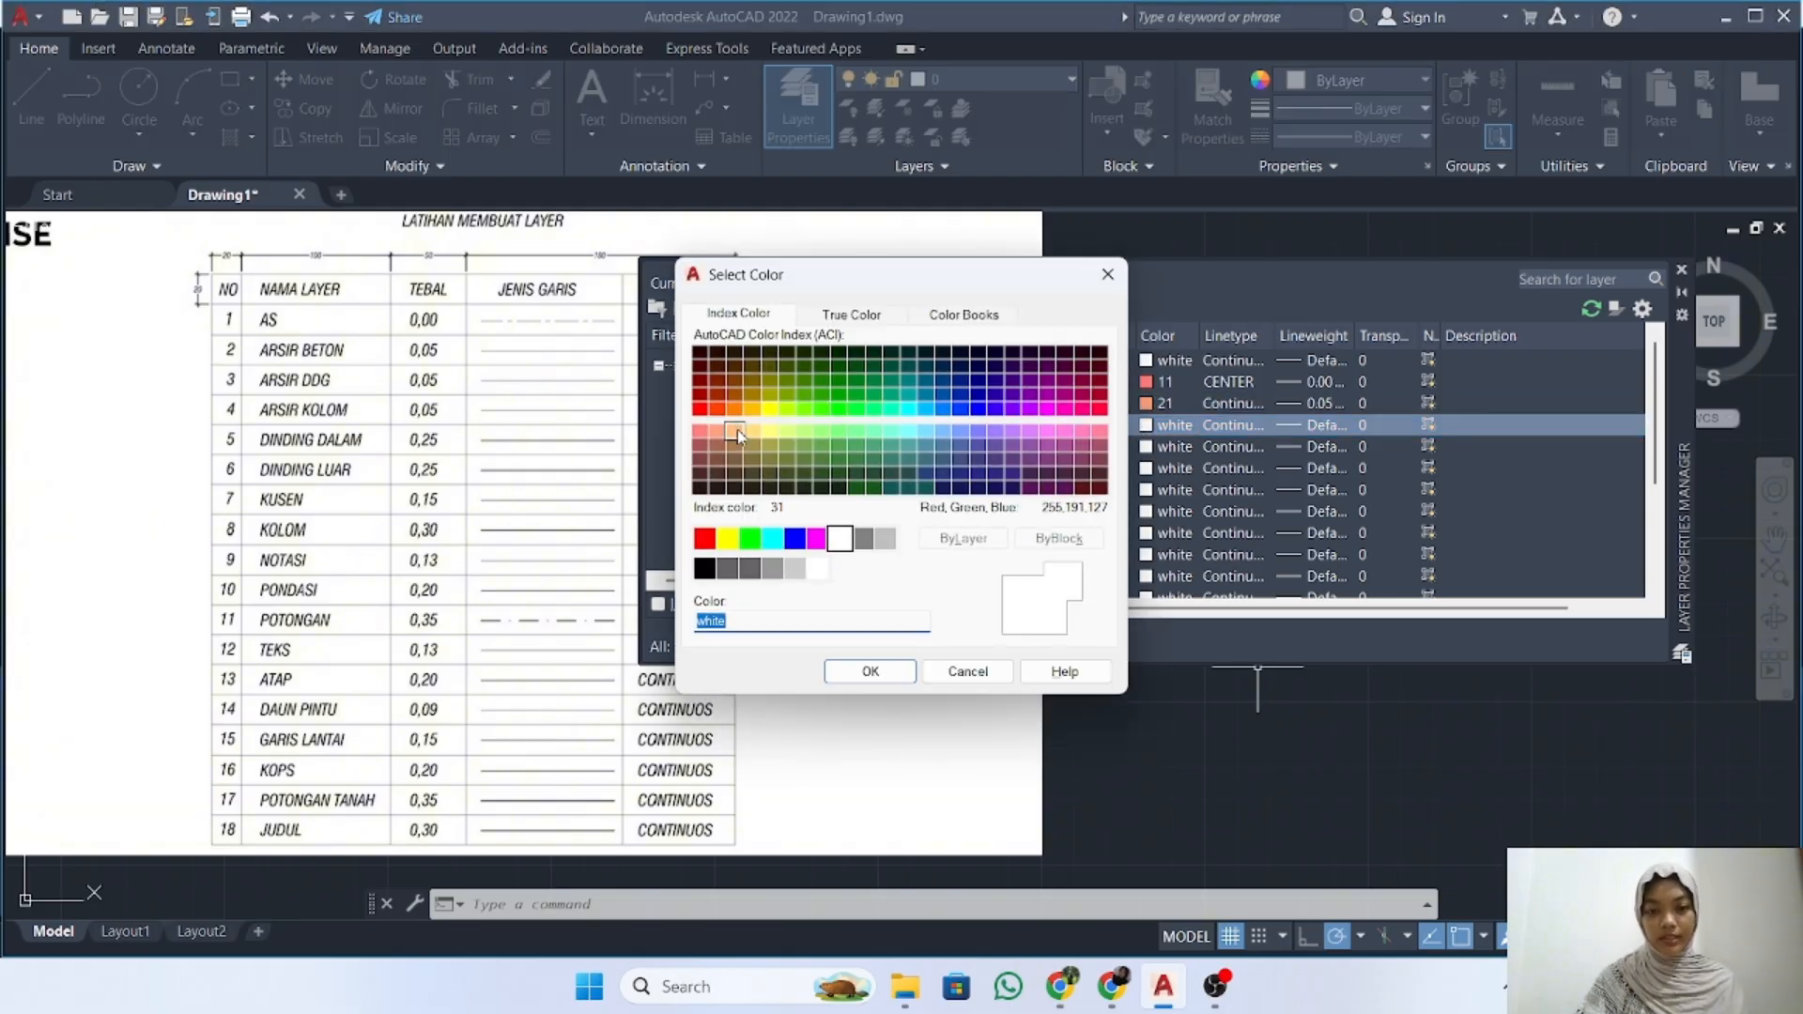
click(734, 431)
click(871, 671)
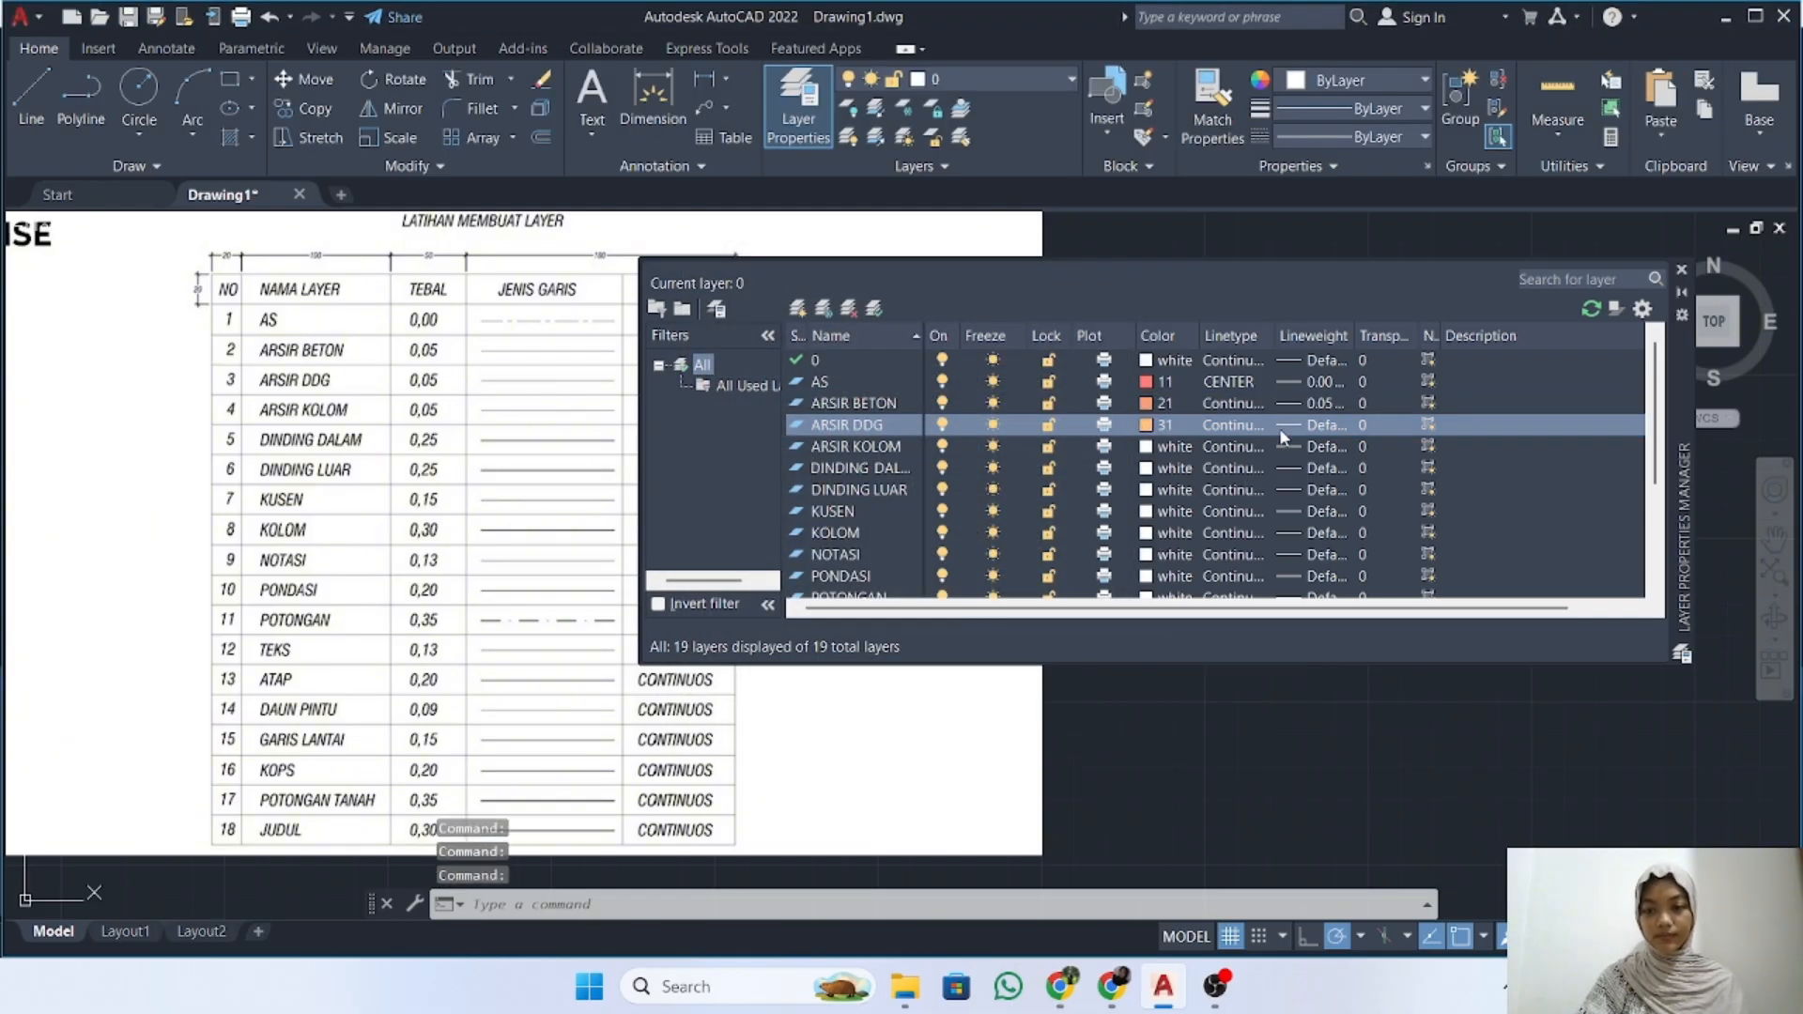
middle_drag(418, 419, 311, 423)
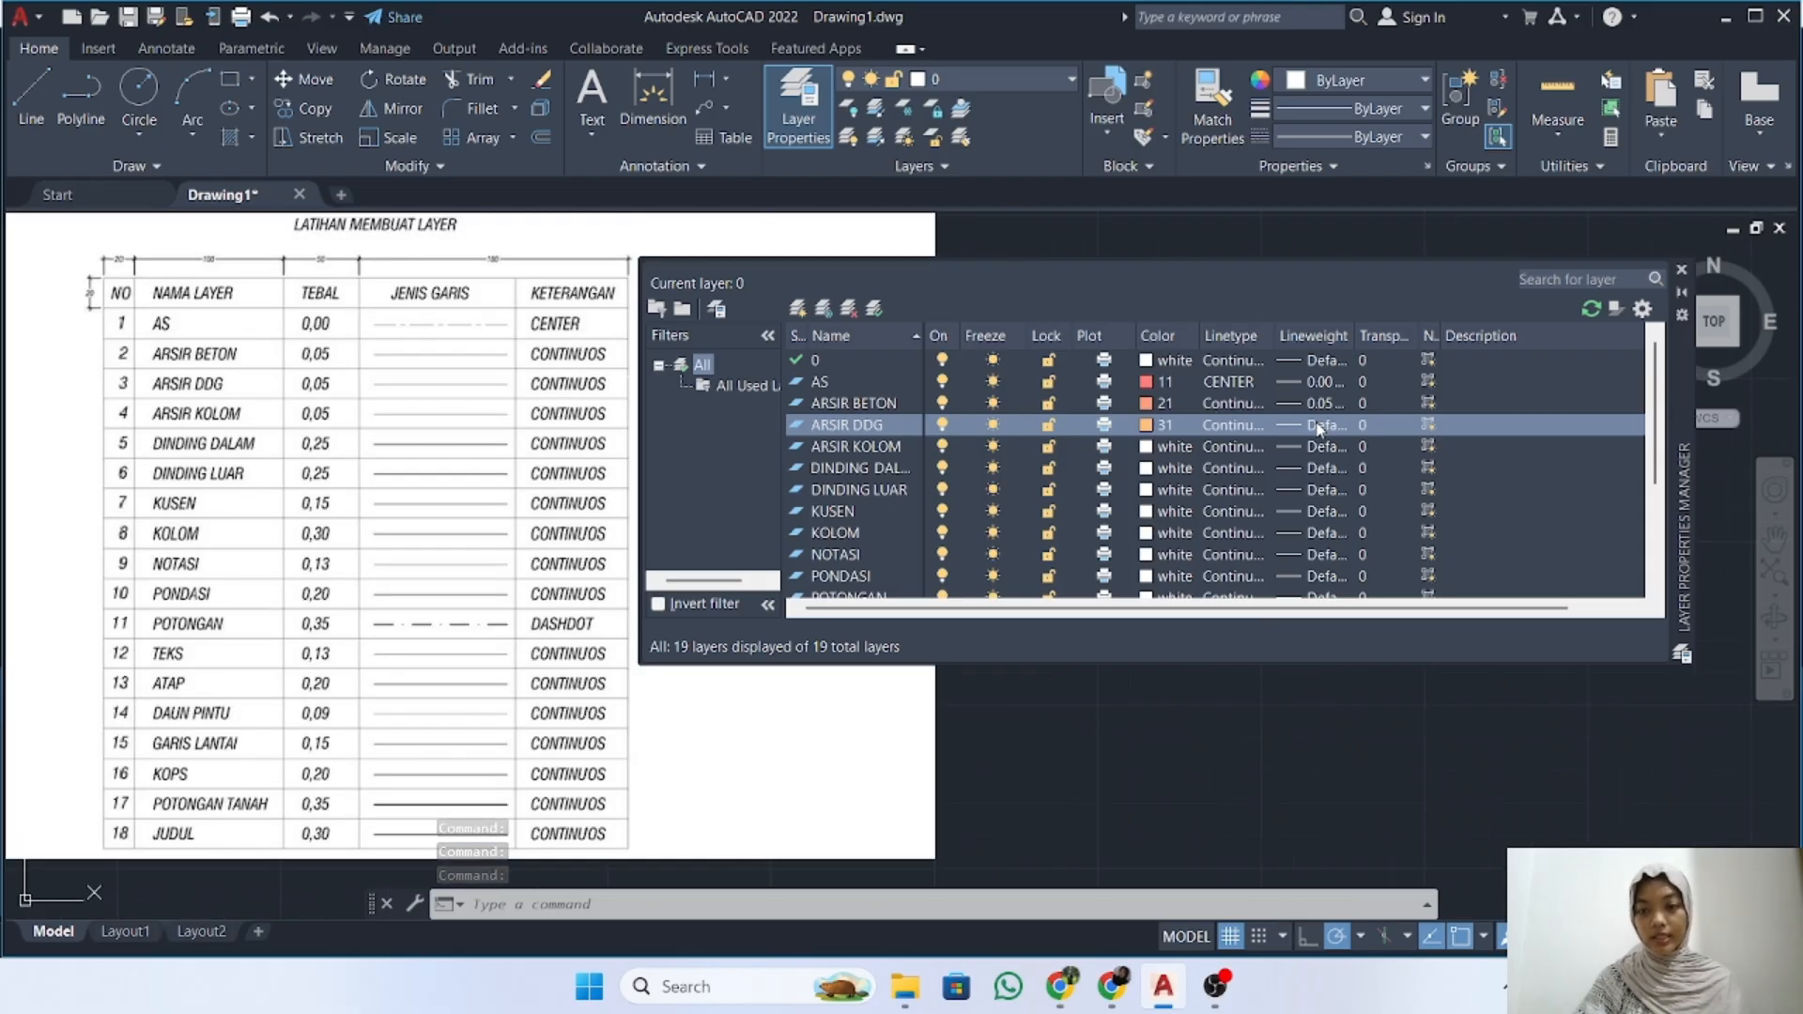
click(1319, 427)
click(846, 404)
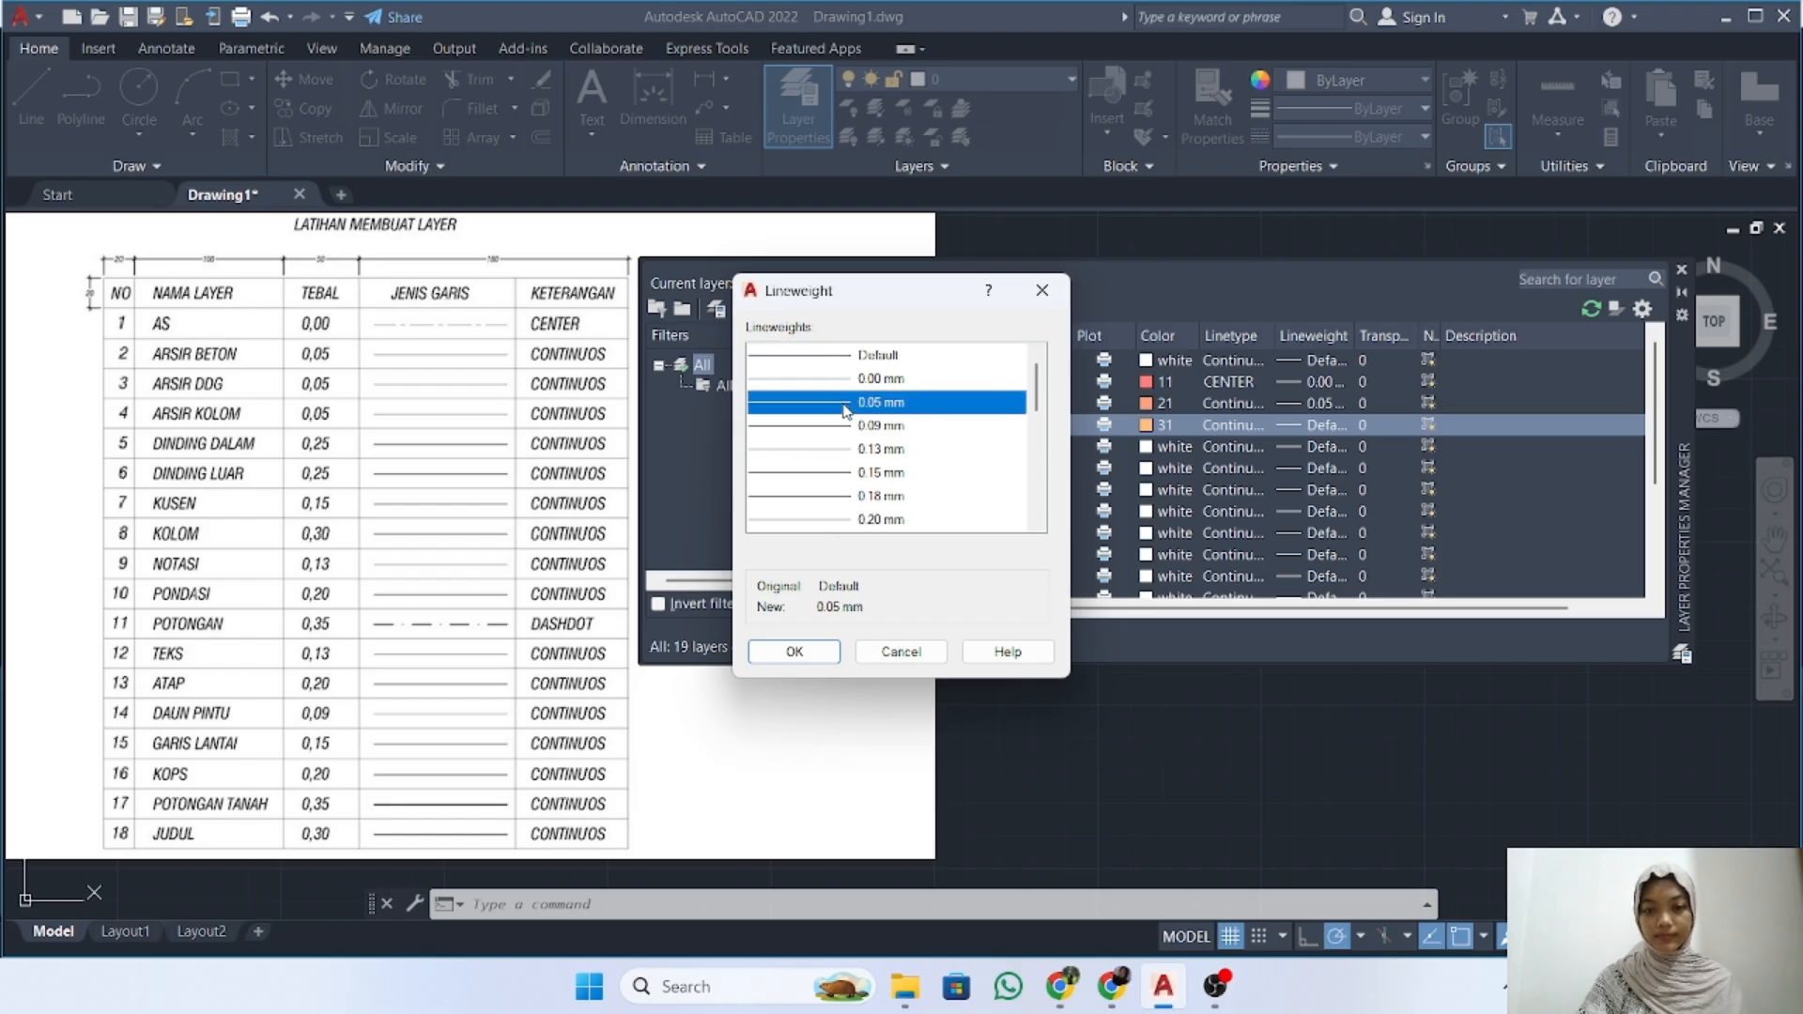
click(825, 655)
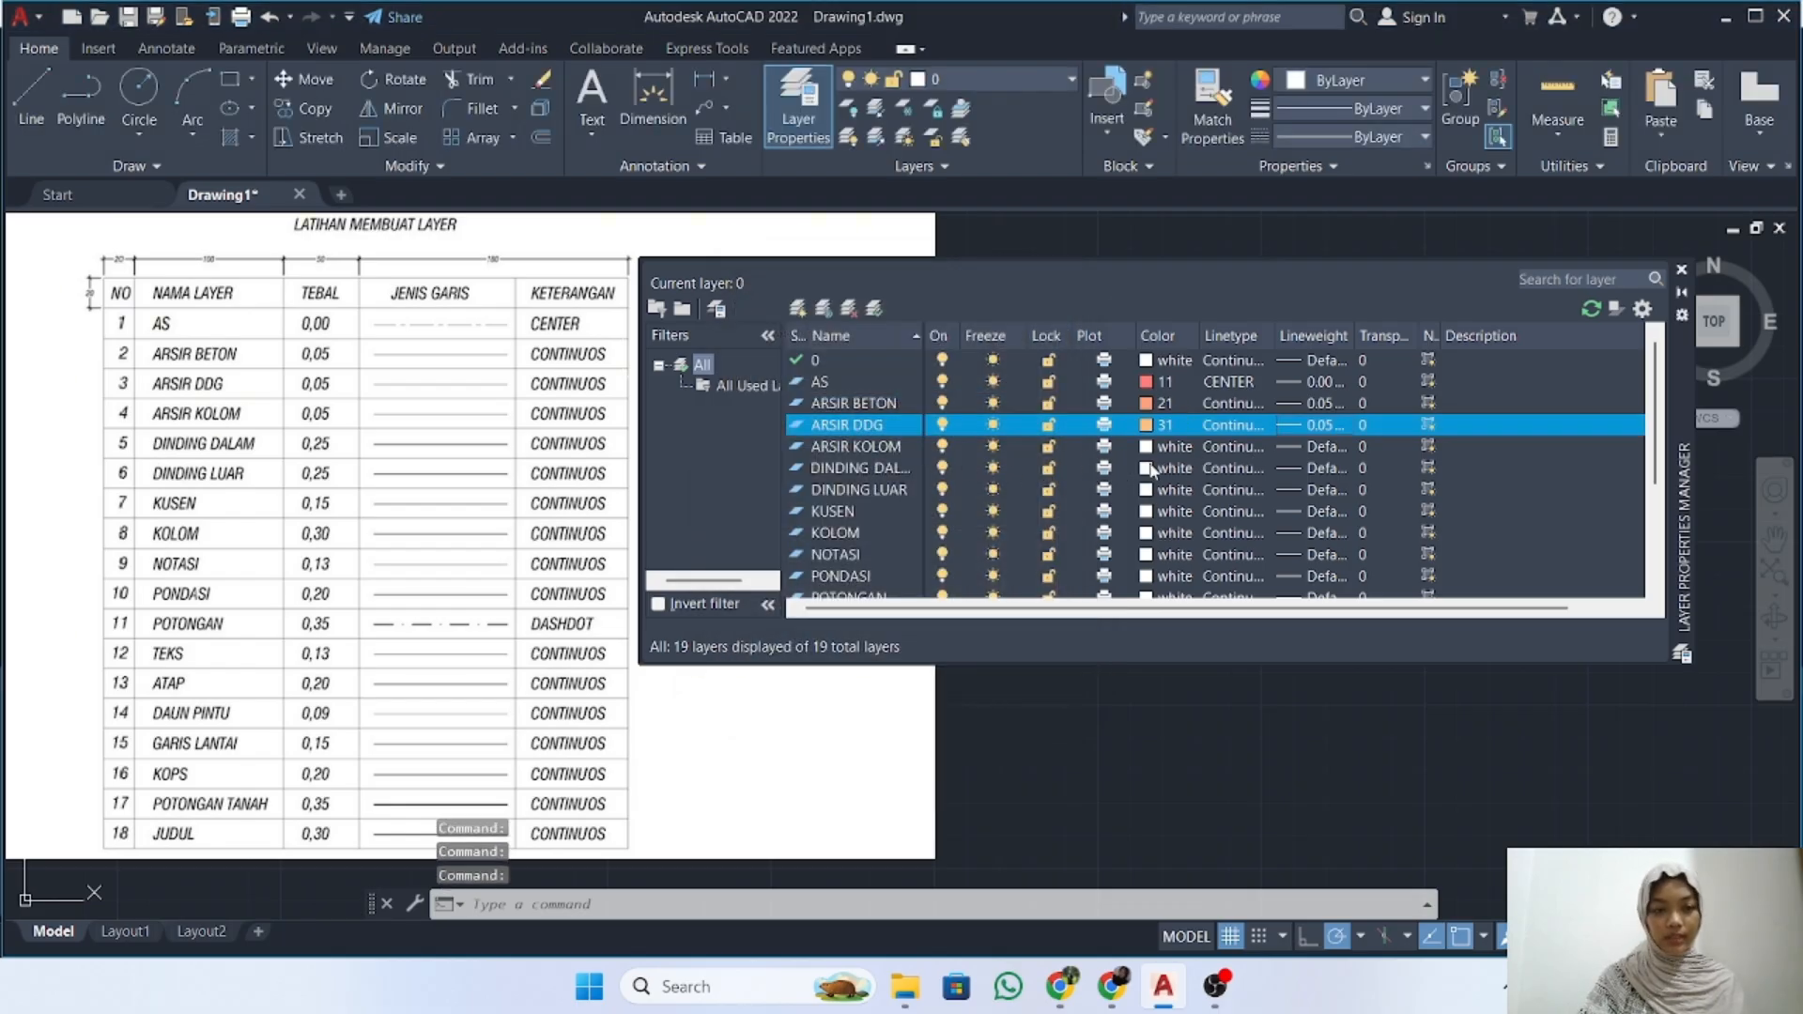
Set the ARSIR KOLOM layer's color to index 41 and its lineweight to 0.05 mm
click(1148, 447)
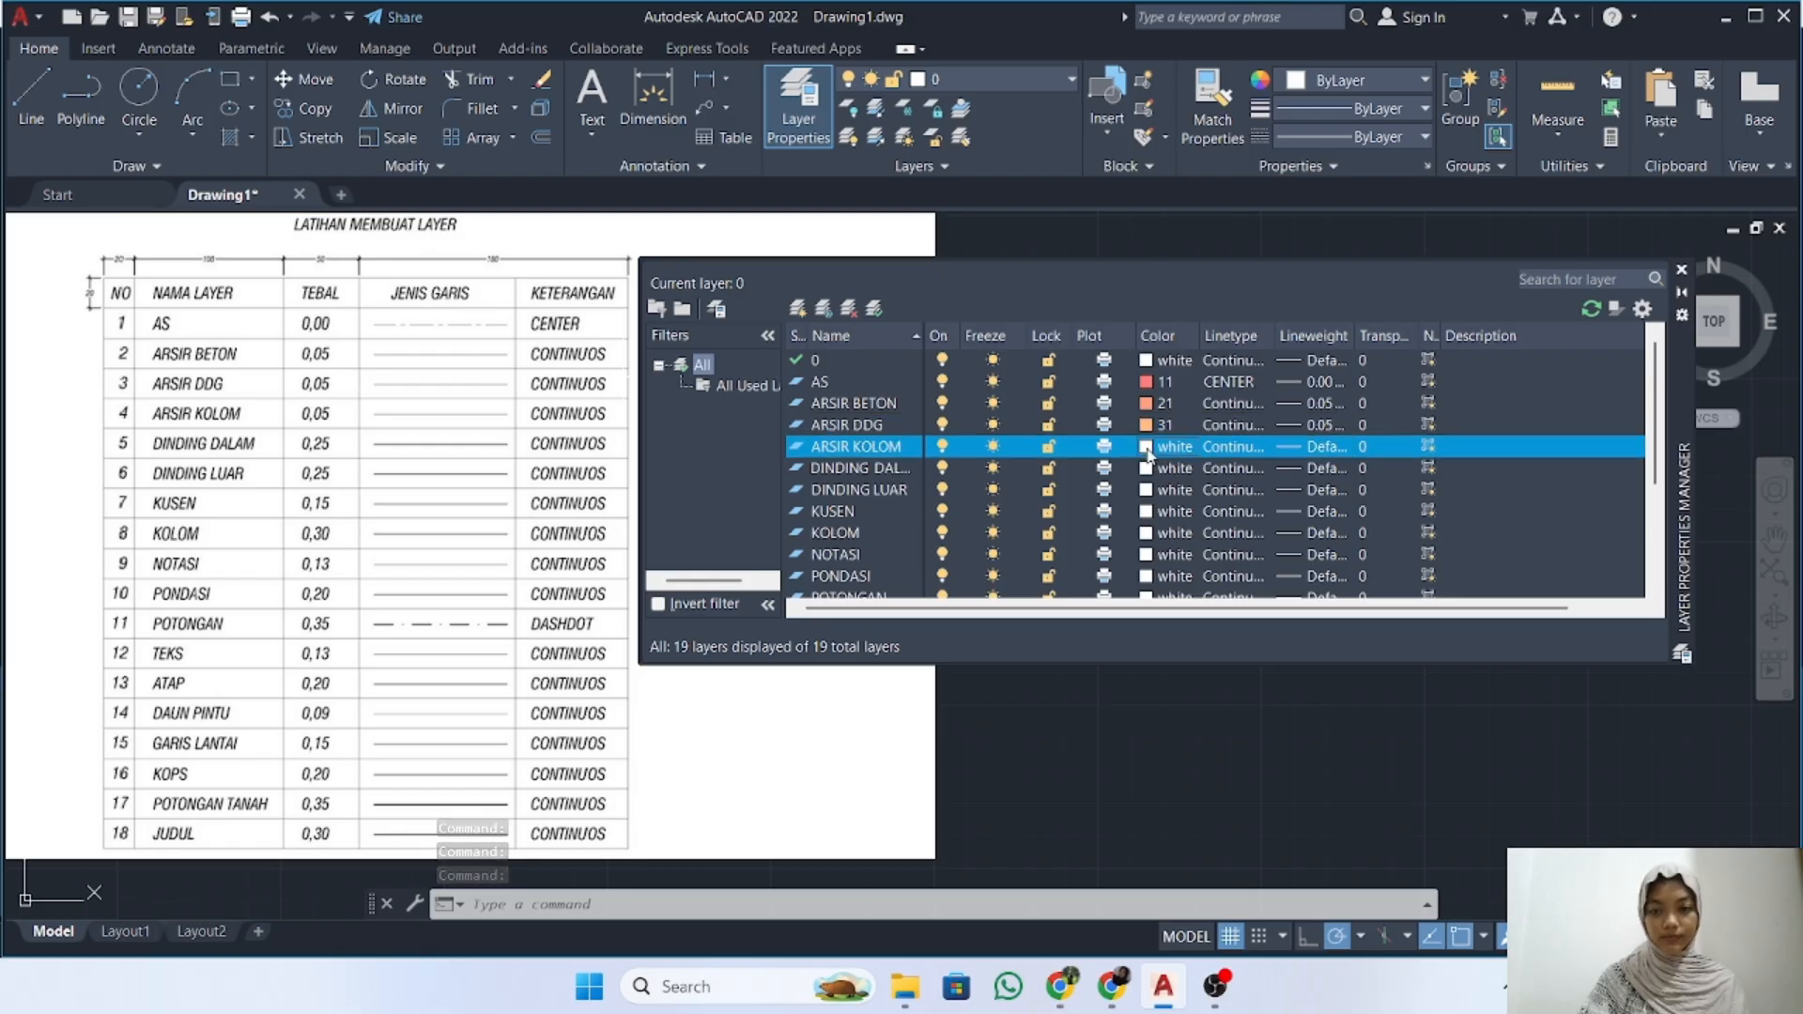
click(752, 431)
click(871, 672)
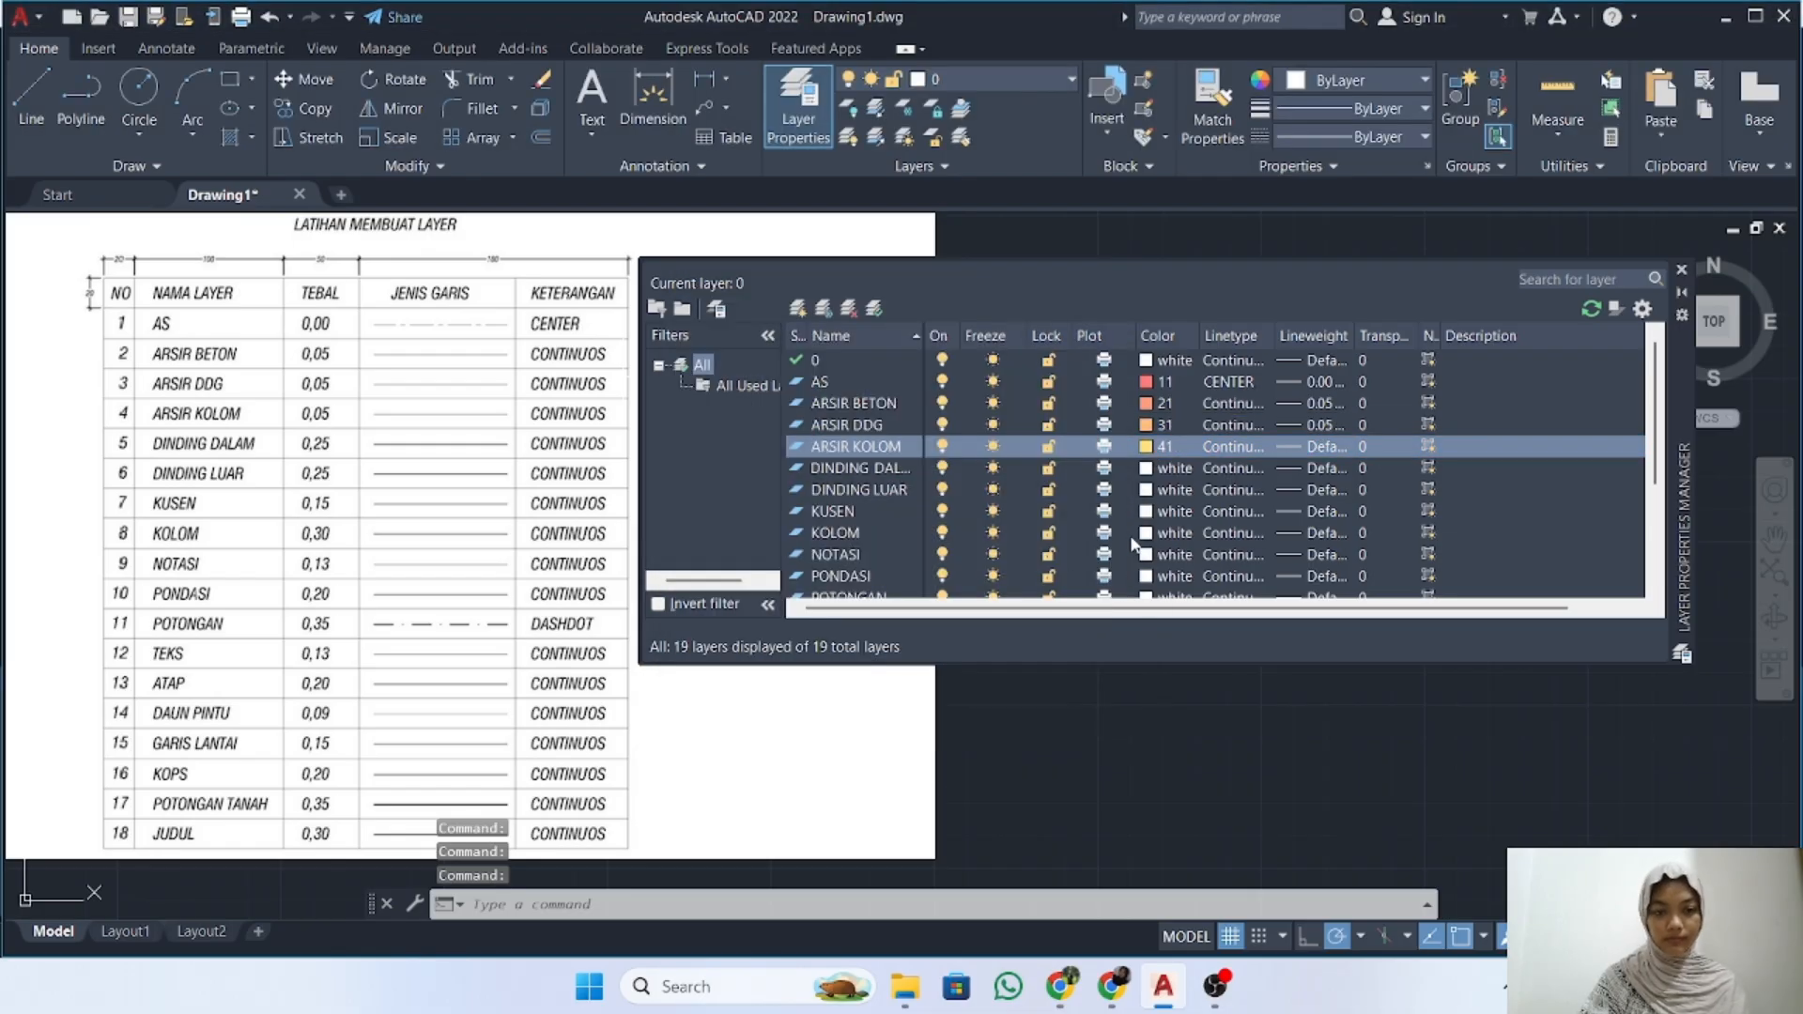
click(1313, 446)
click(836, 402)
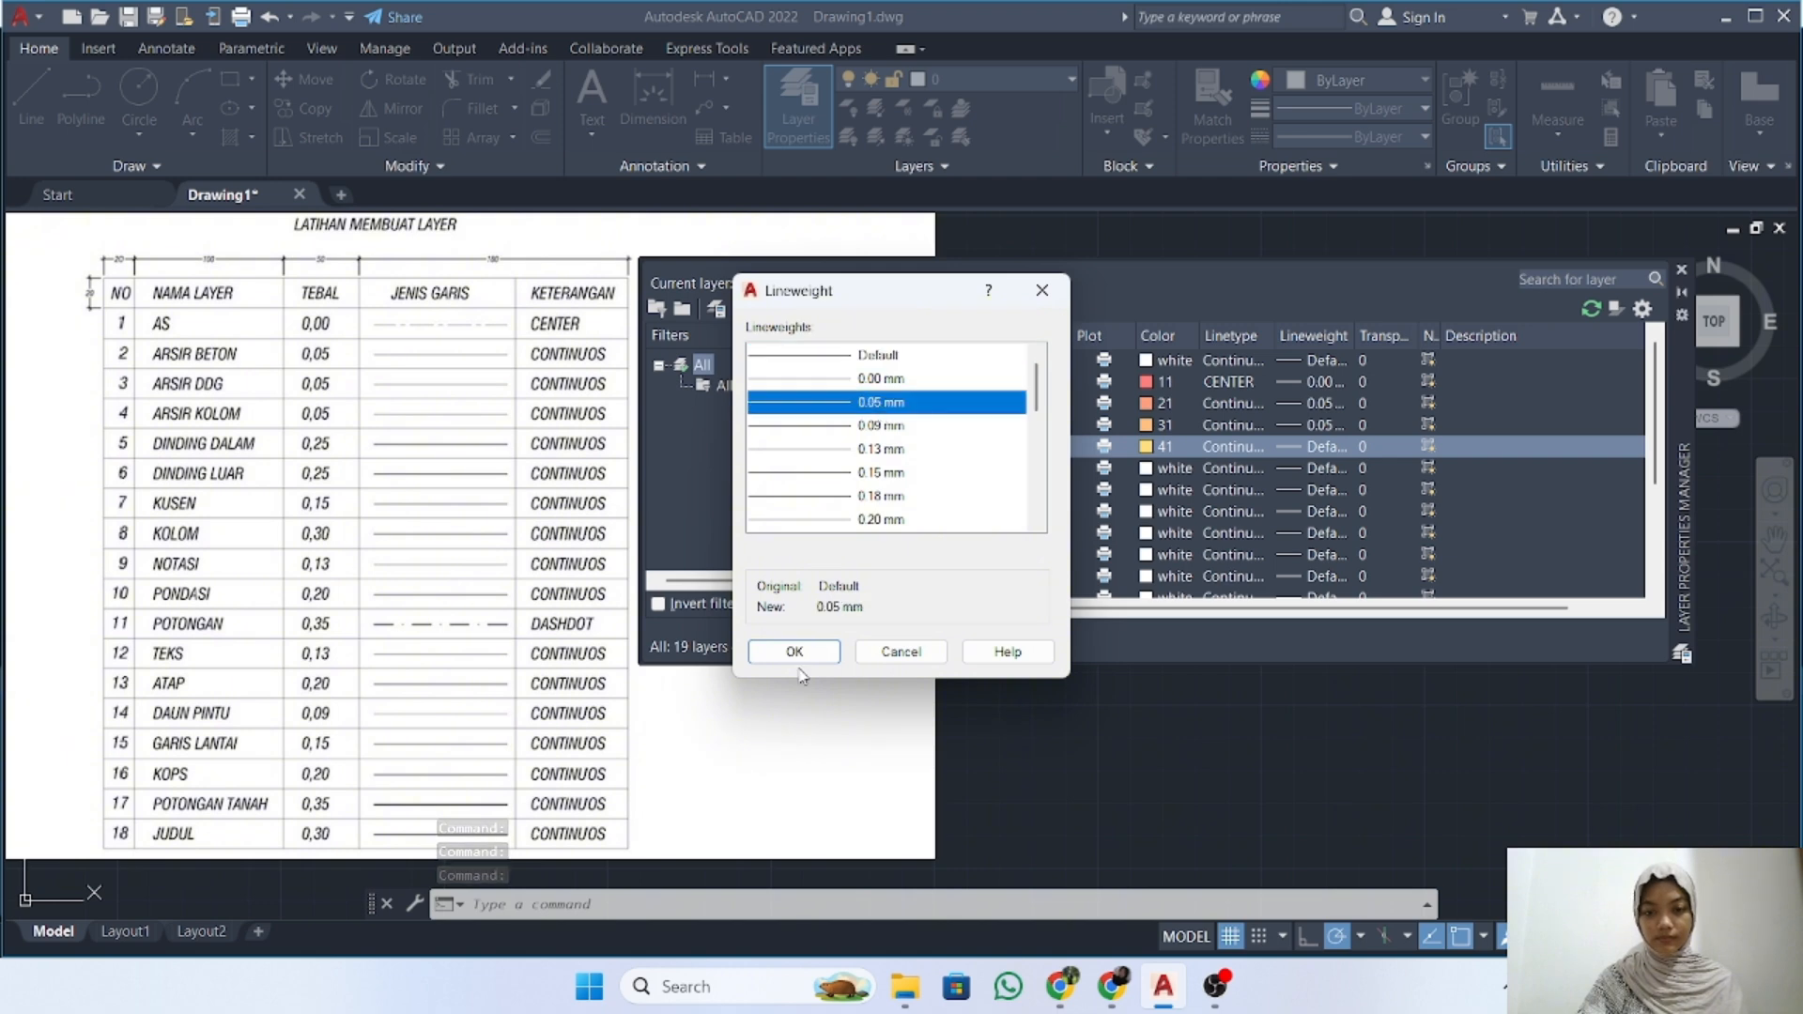
click(809, 655)
Set the DINDING DALAM layer's color to index 51 and its lineweight to 0.25 mm
click(1148, 468)
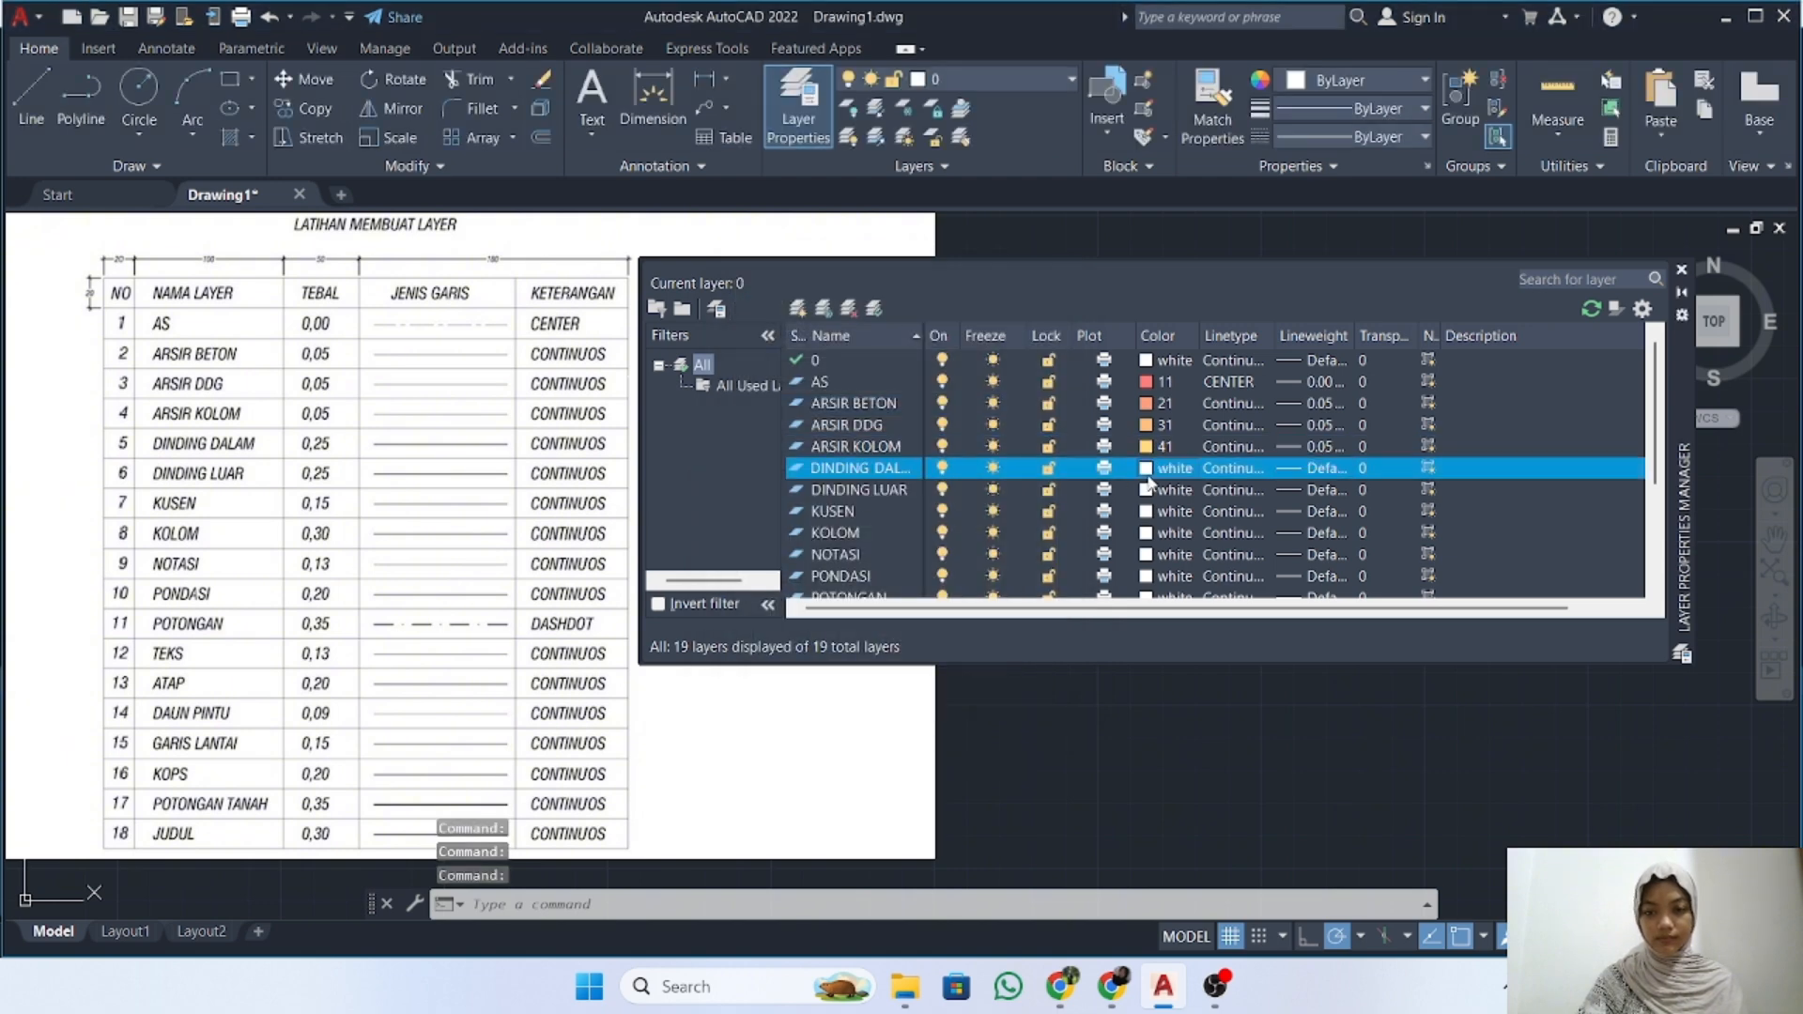
click(769, 431)
click(870, 672)
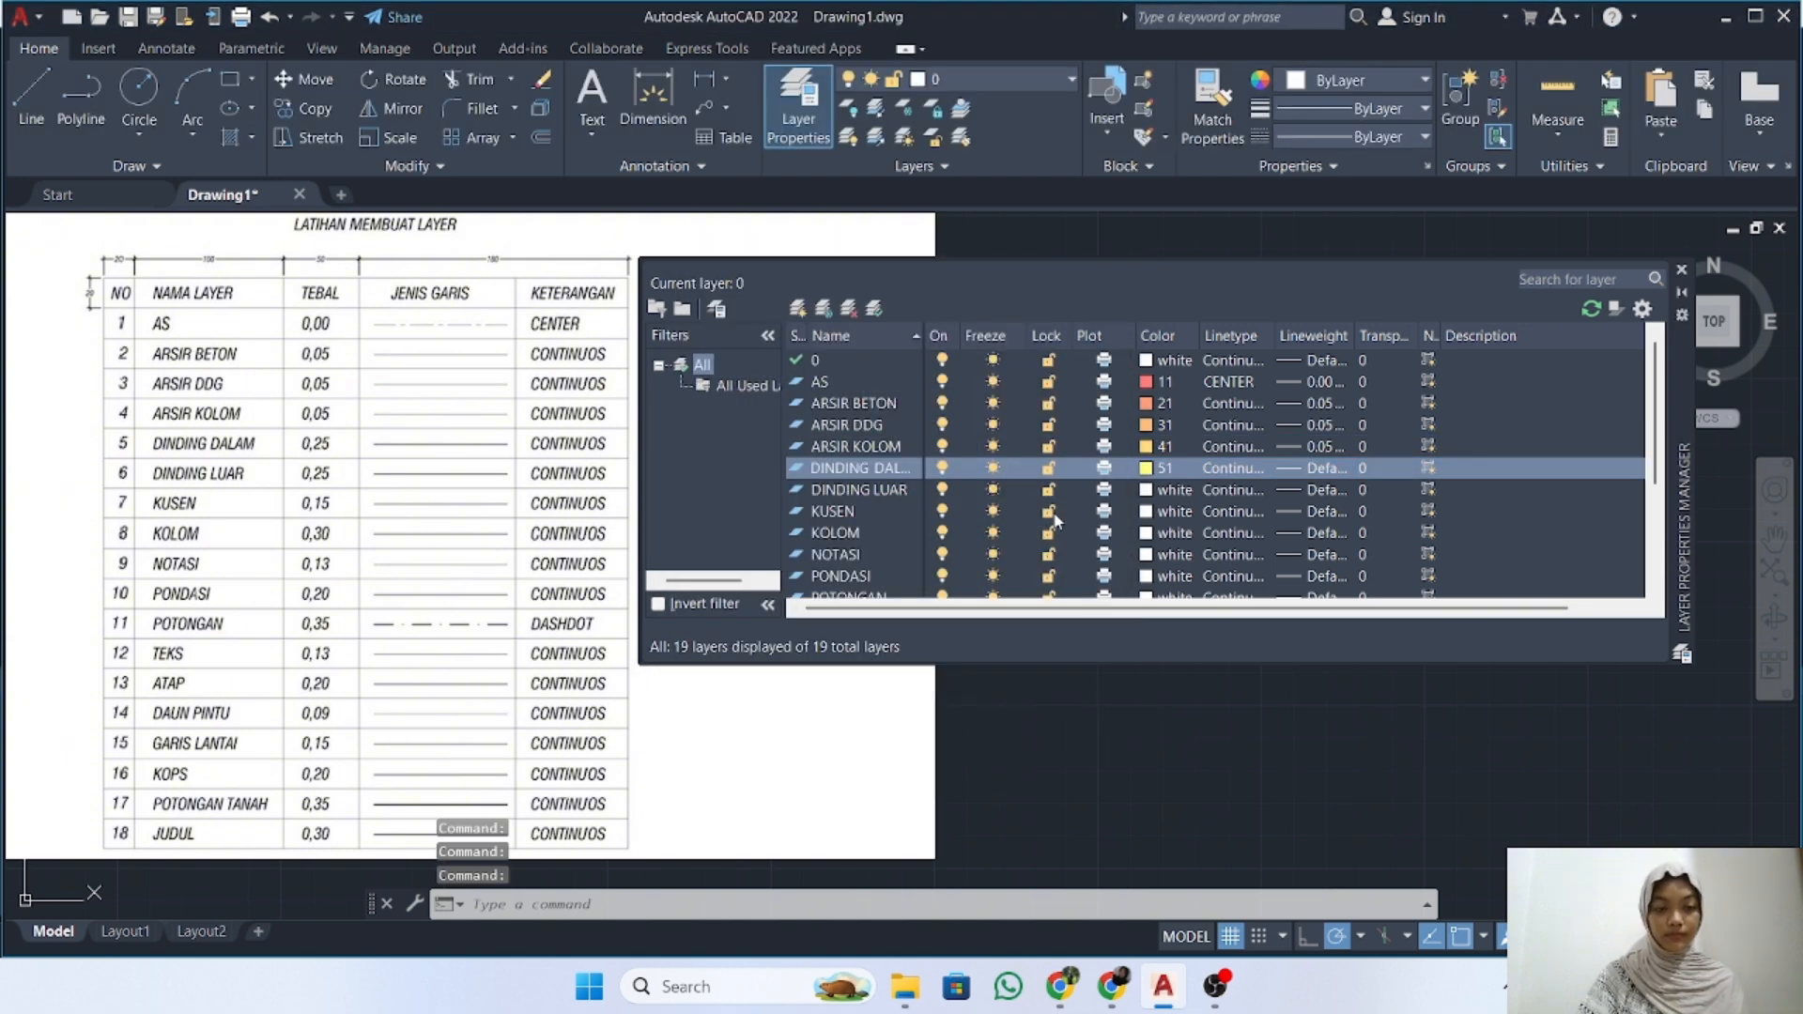
click(1312, 468)
scroll(837, 470, down, 2)
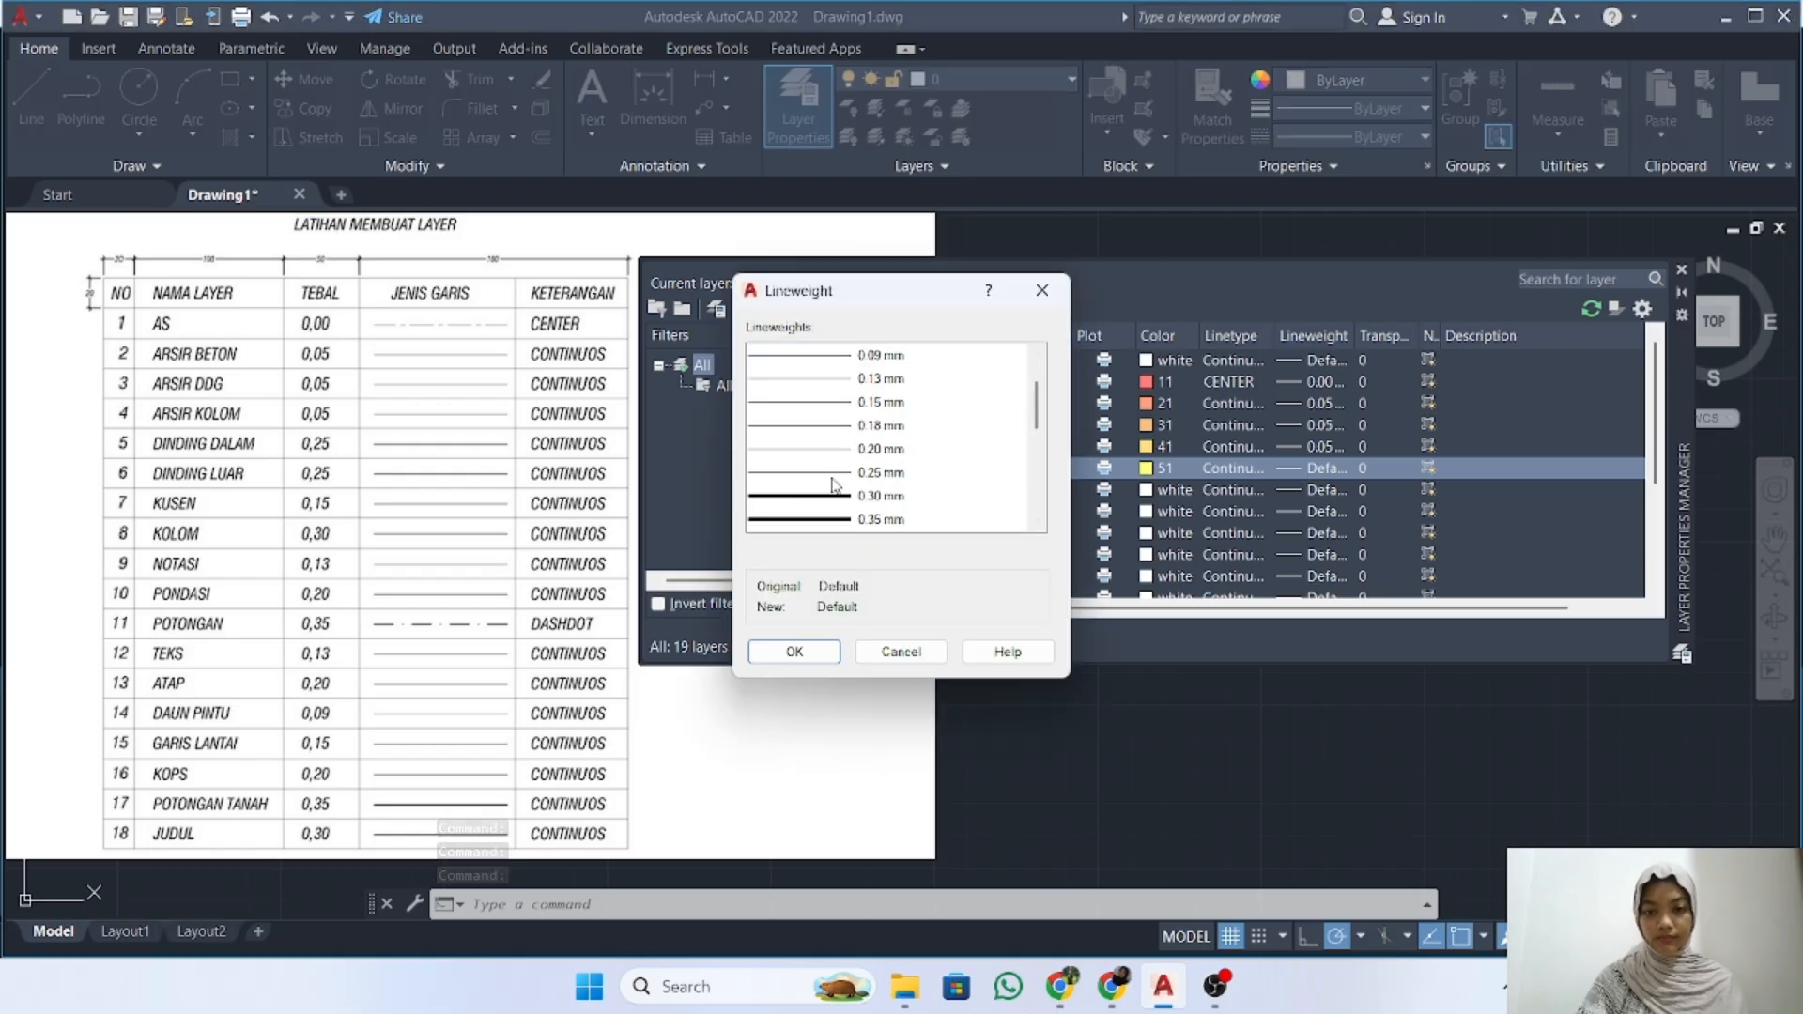
click(881, 473)
click(796, 652)
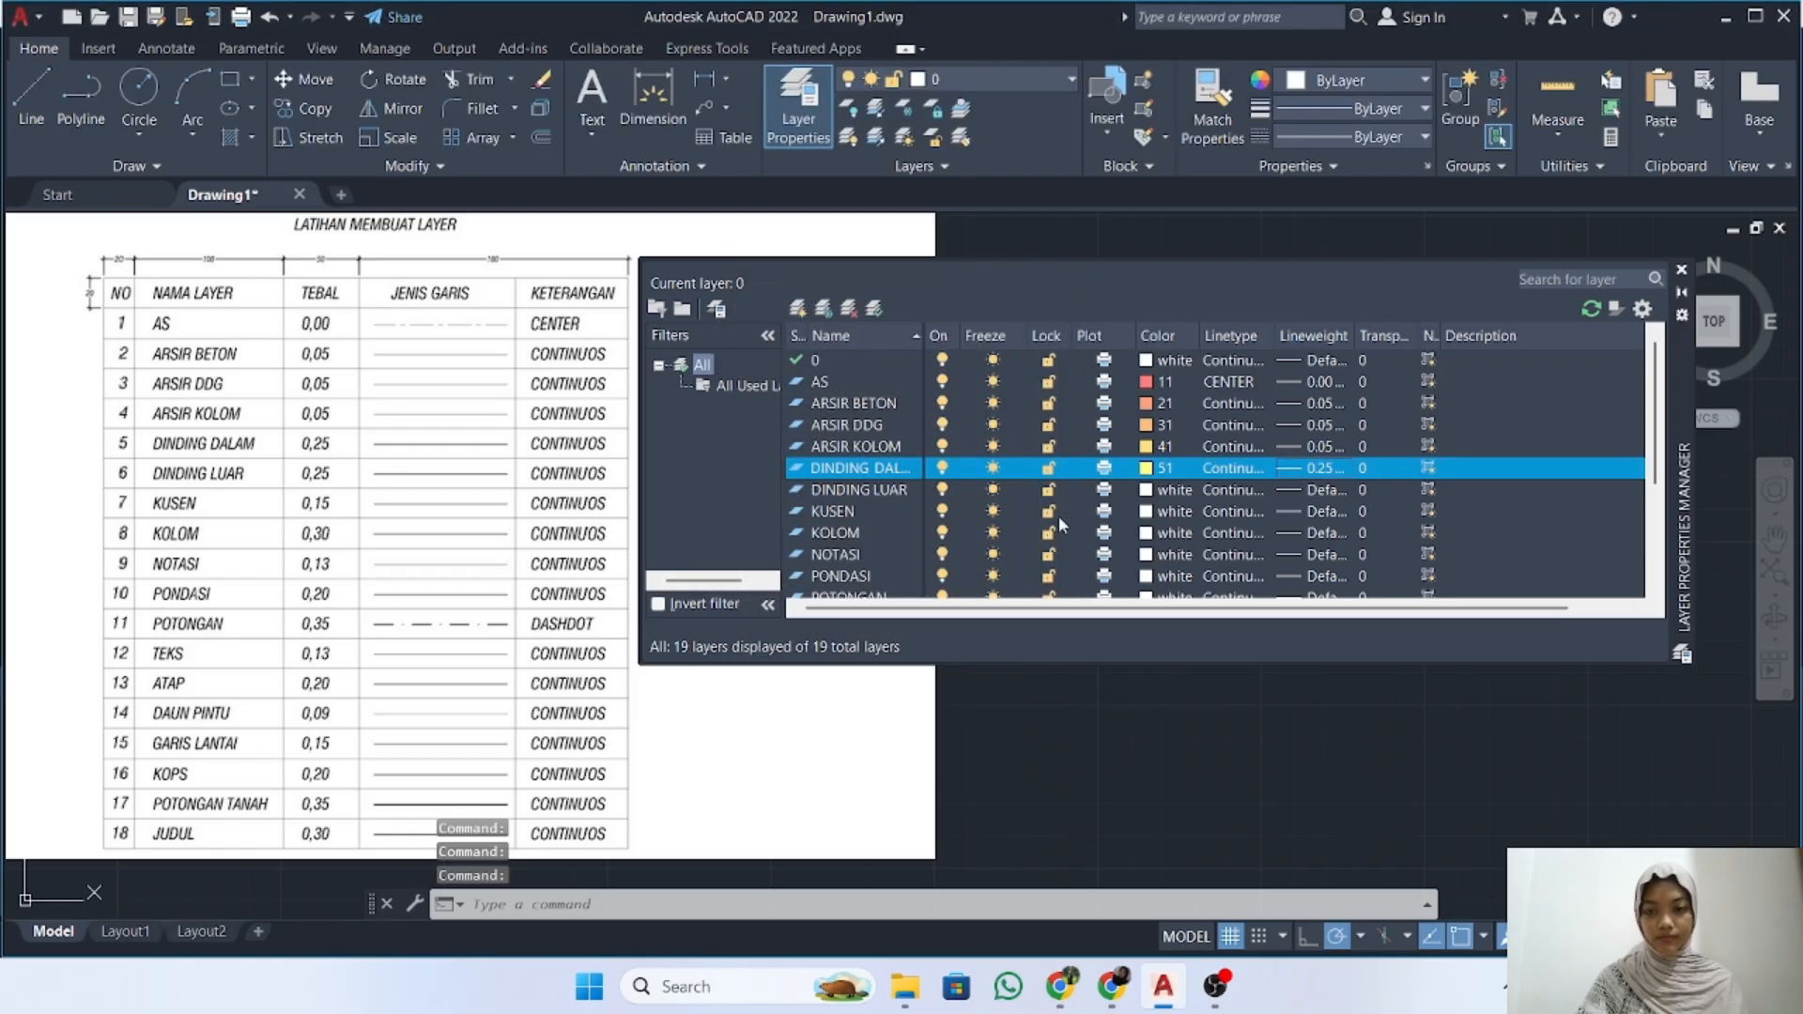
Set the DINDING LUAR layer's color to index 61 and its lineweight to 0.25 mm
click(1148, 490)
click(786, 431)
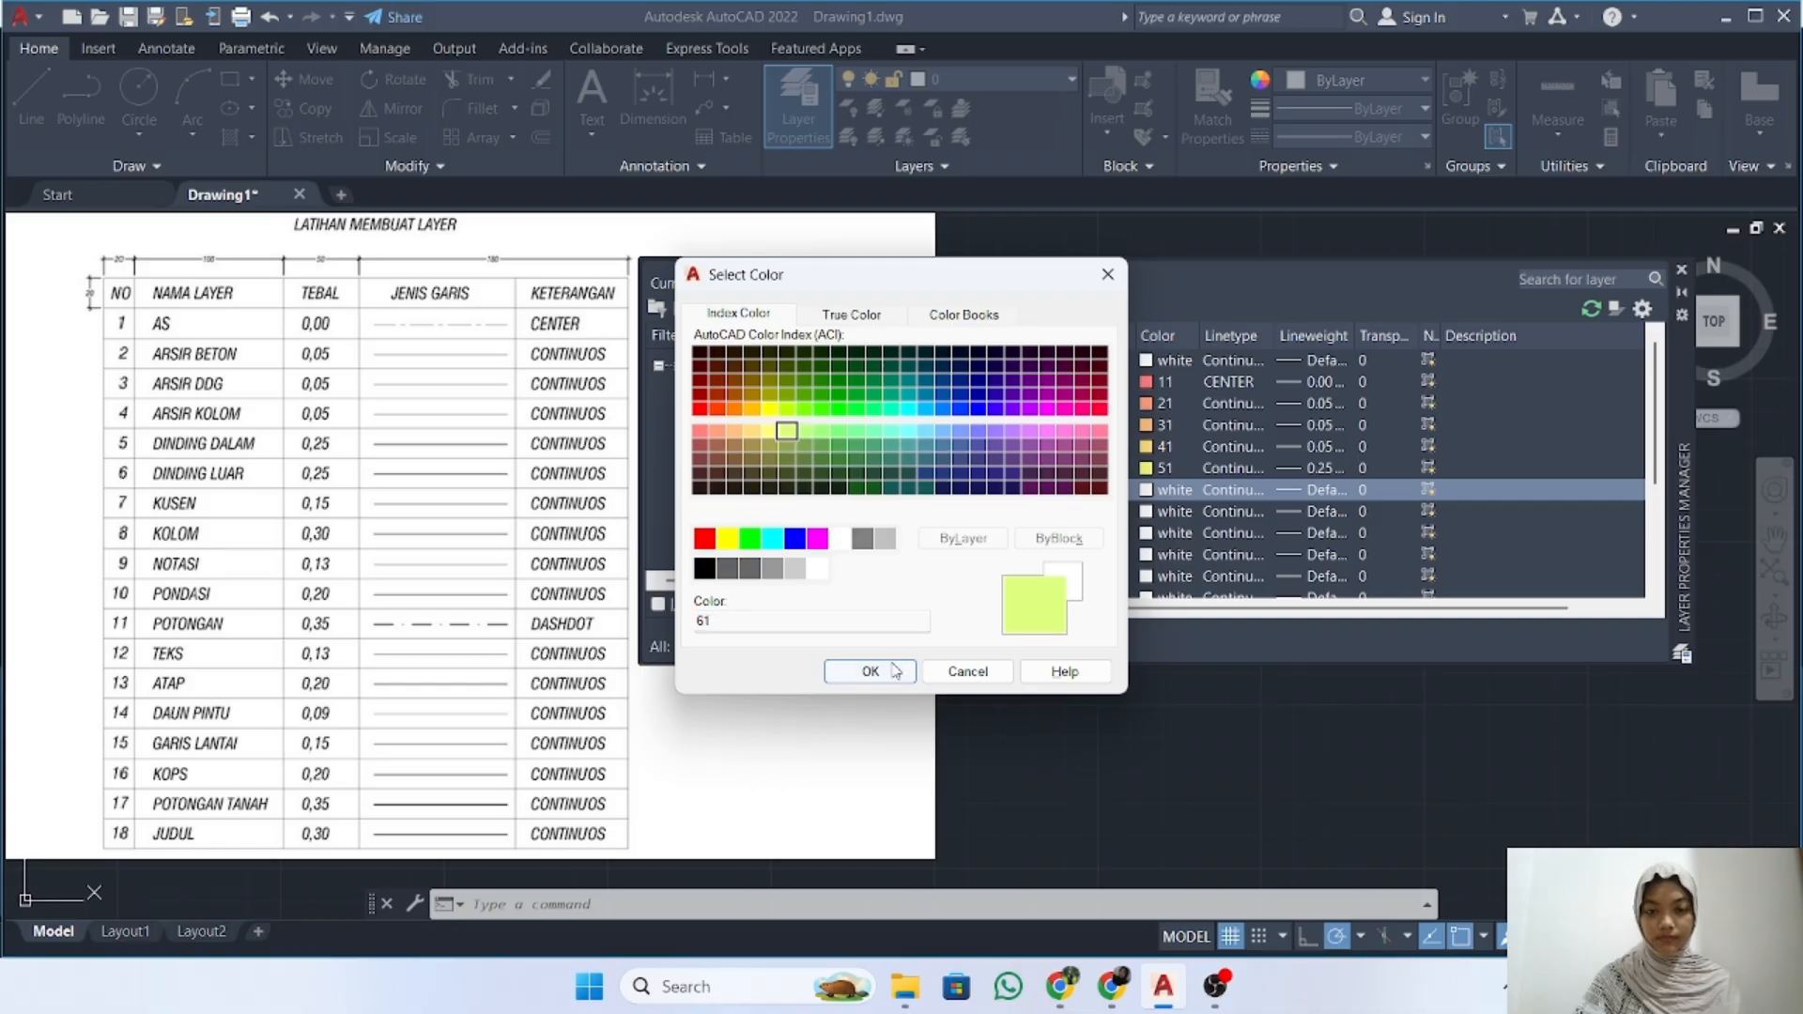
click(871, 672)
scroll(1107, 528, down, 1)
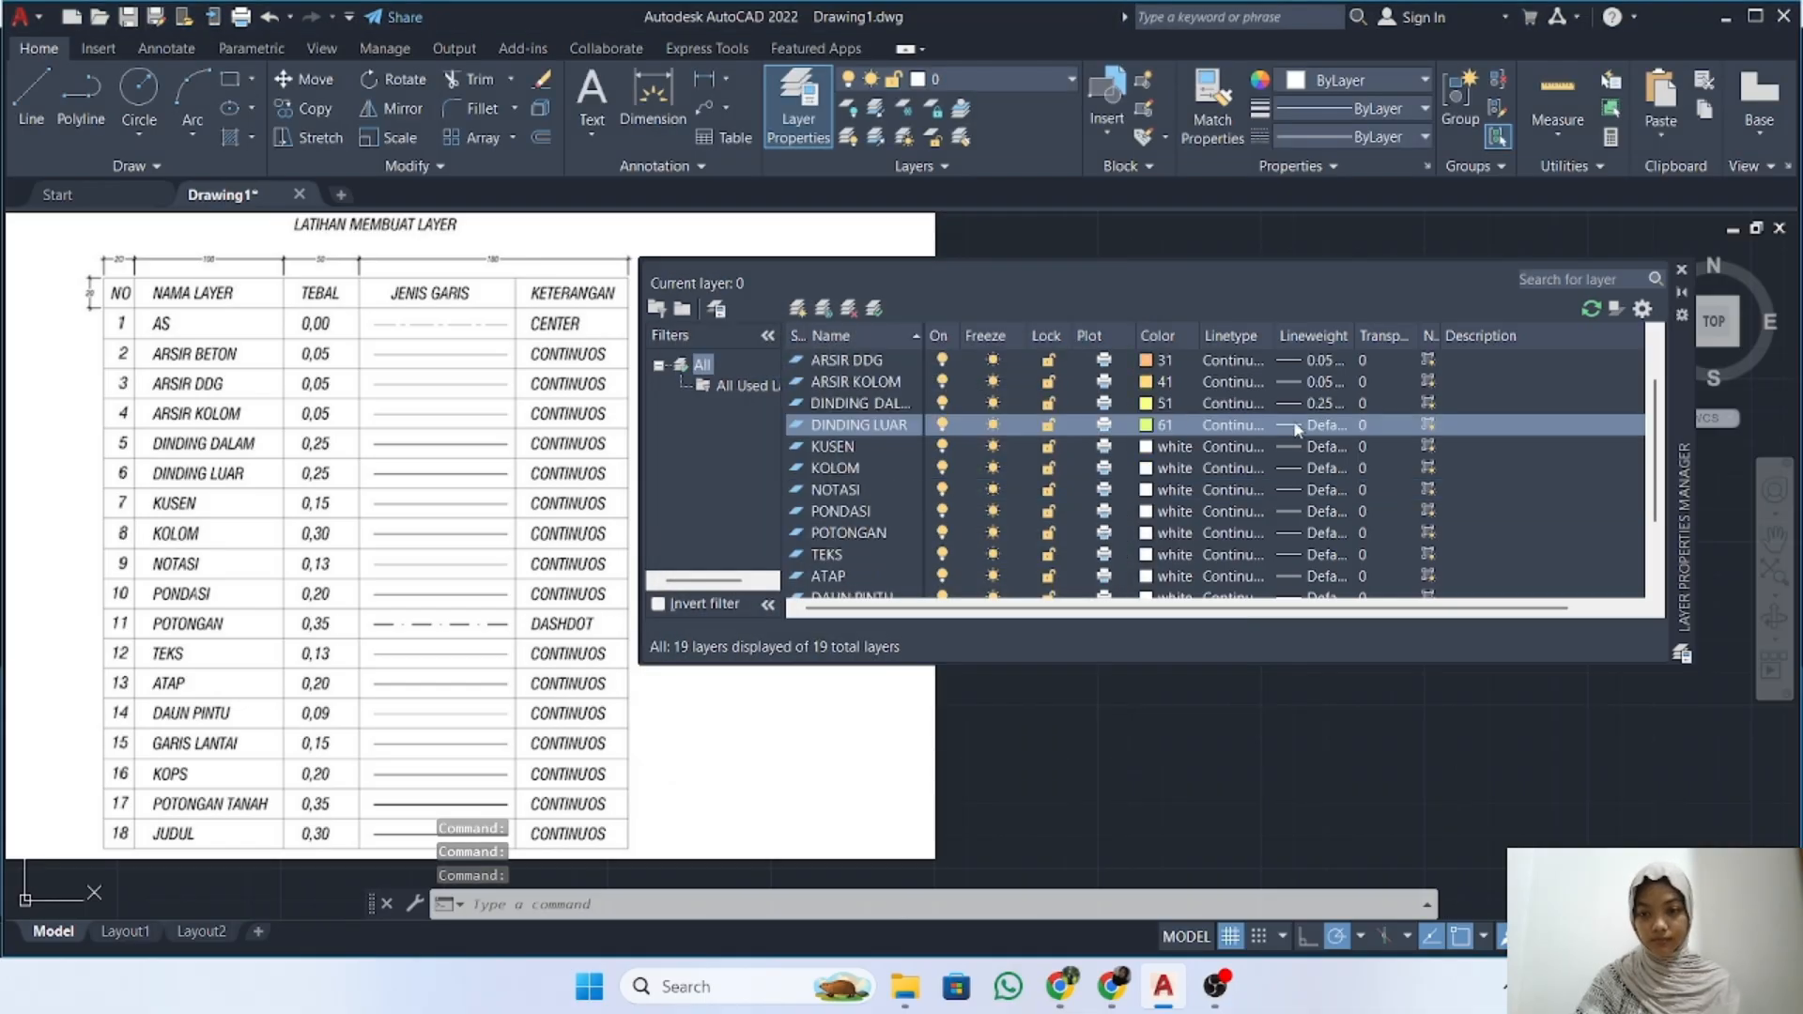
click(1324, 424)
scroll(850, 484, down, 1)
click(852, 473)
click(794, 652)
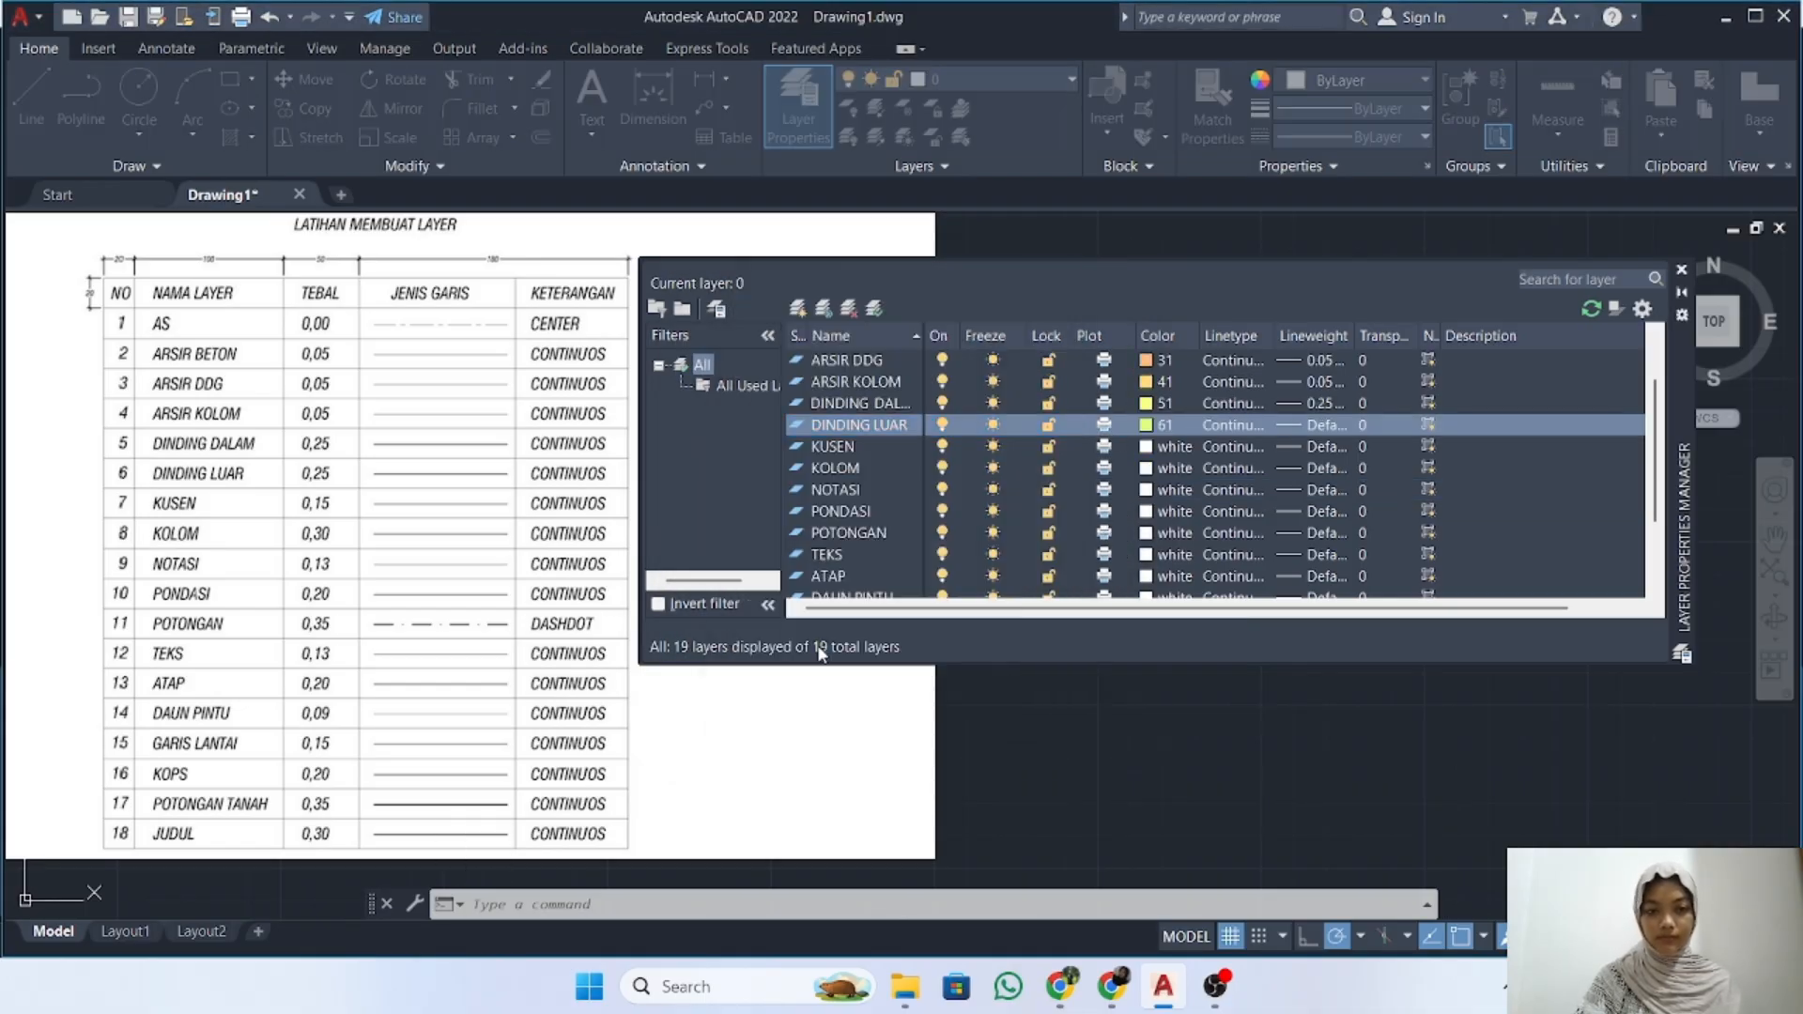
Set the KUSEN layer's color to index 81 and its lineweight to 0.15 mm
click(1168, 446)
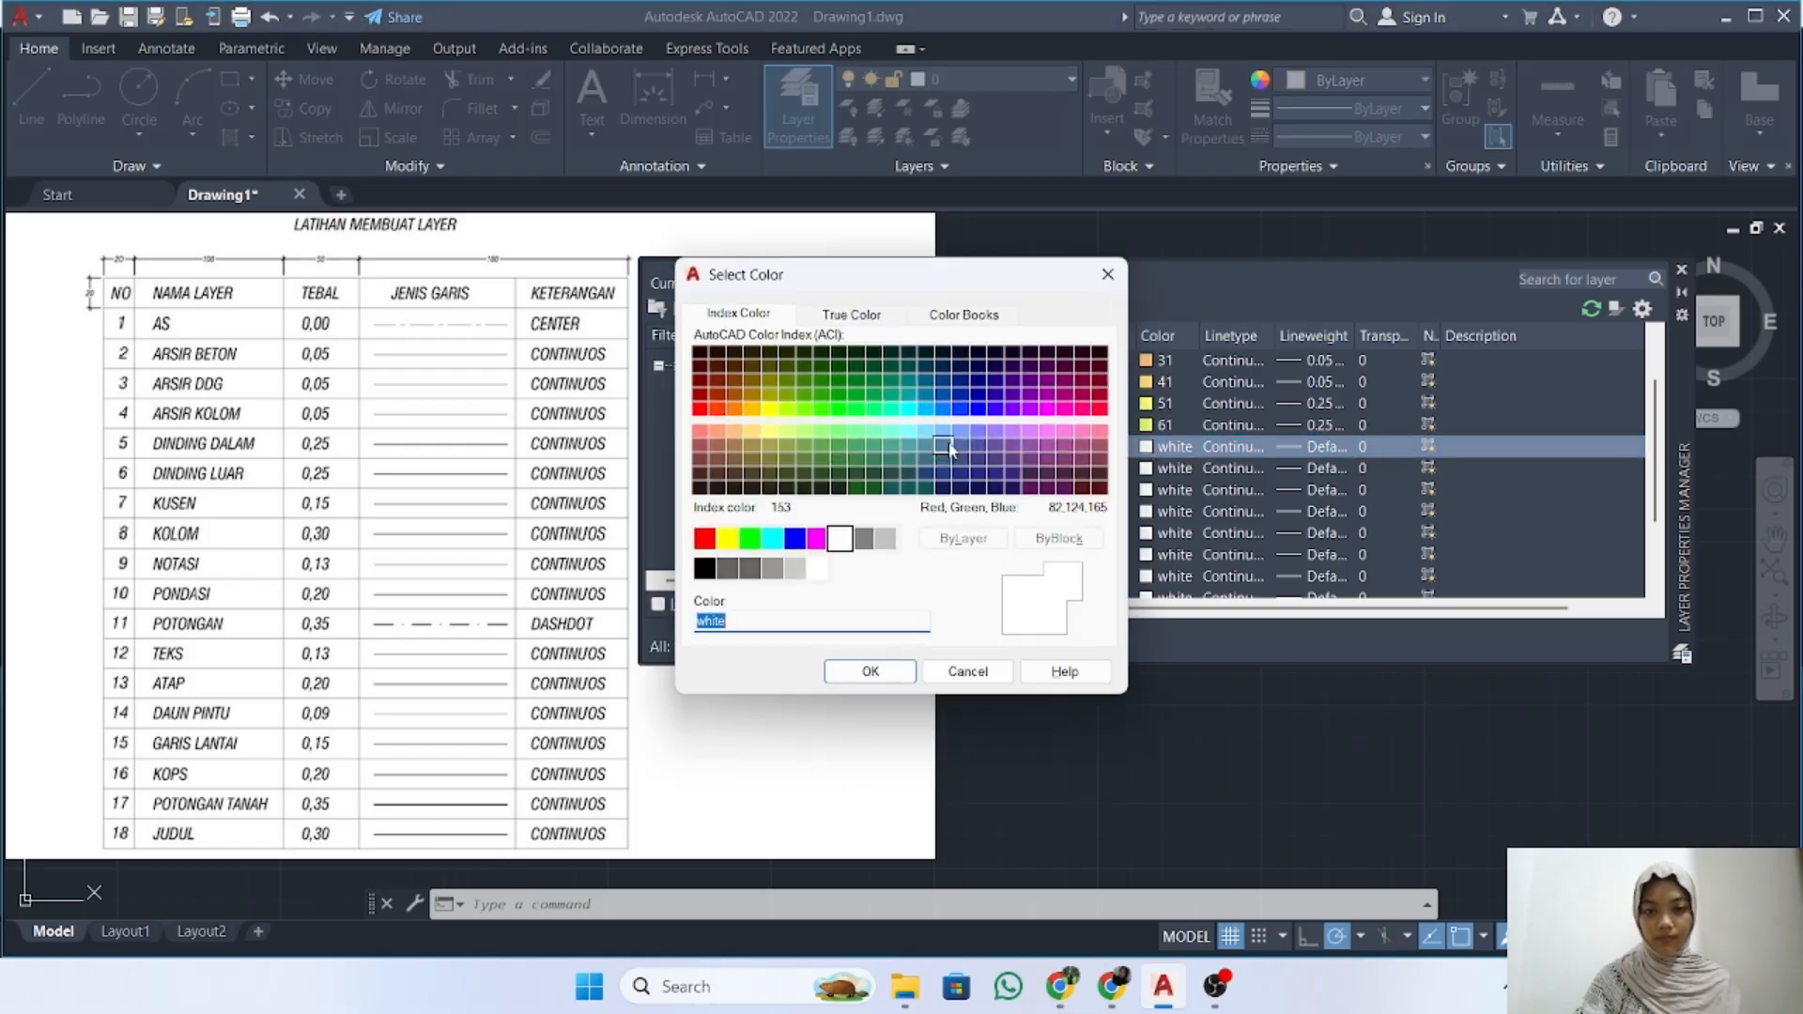
click(819, 434)
click(870, 669)
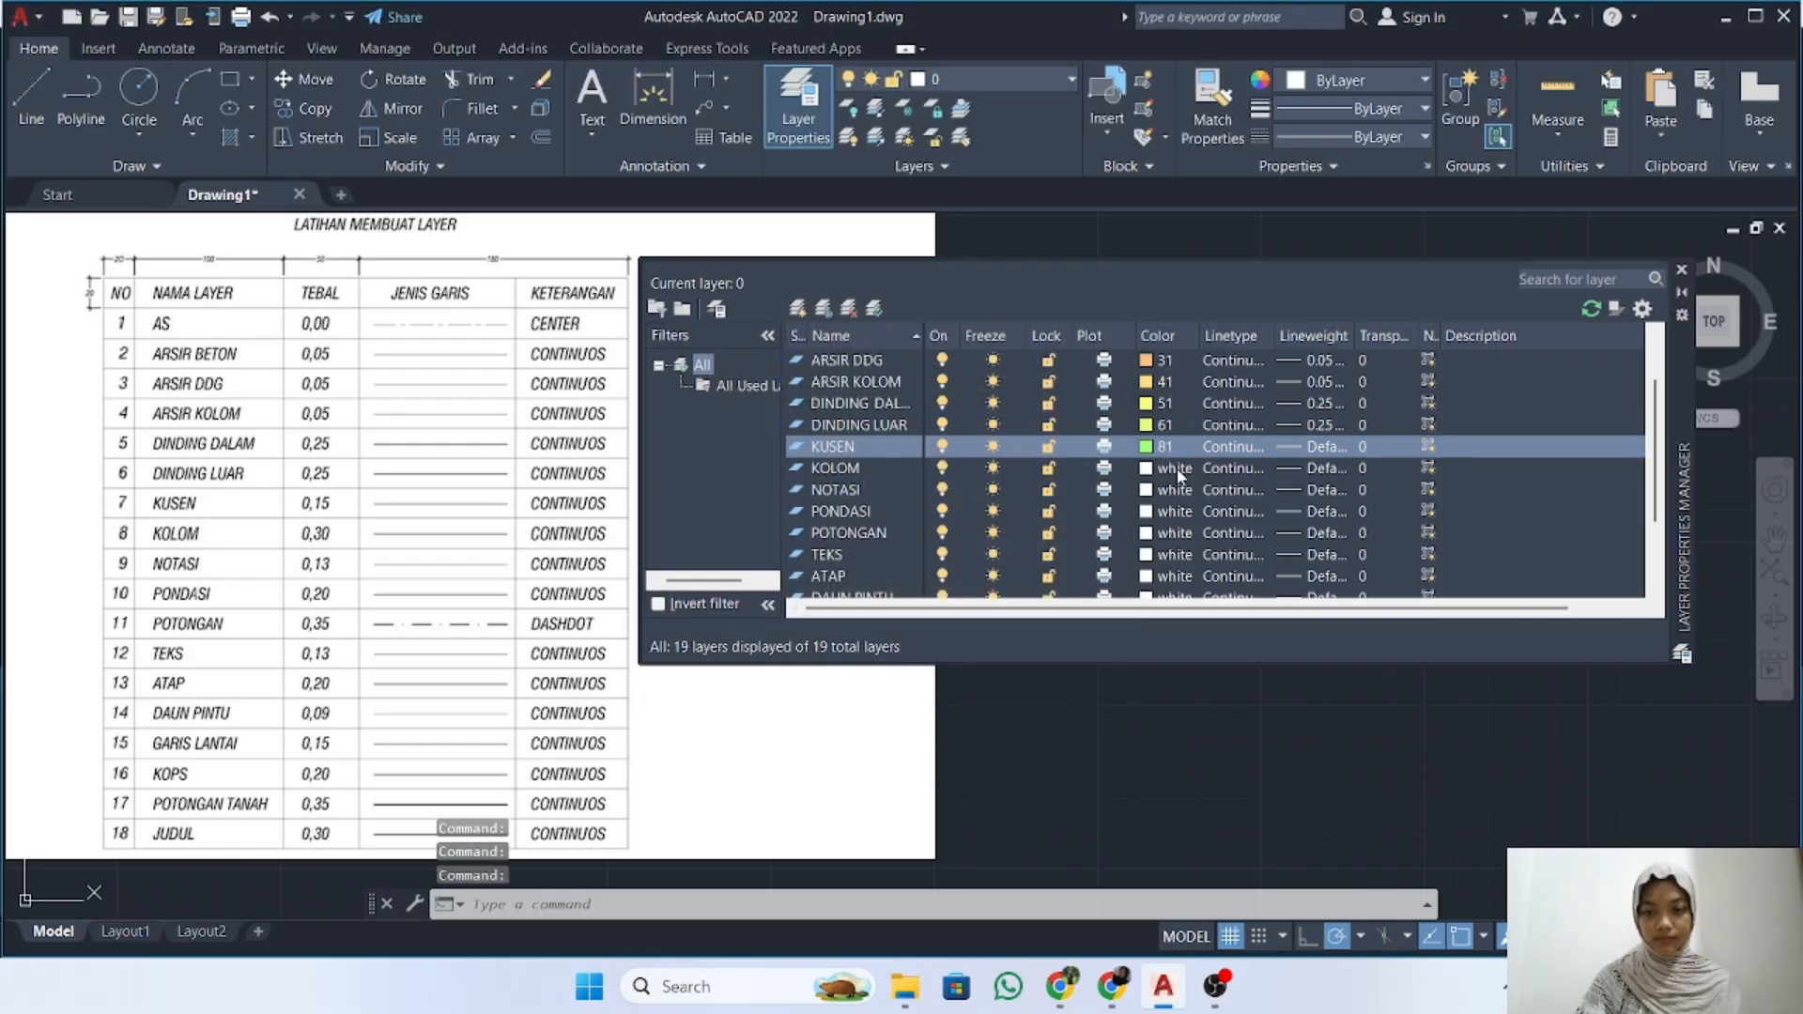
click(1311, 447)
click(878, 470)
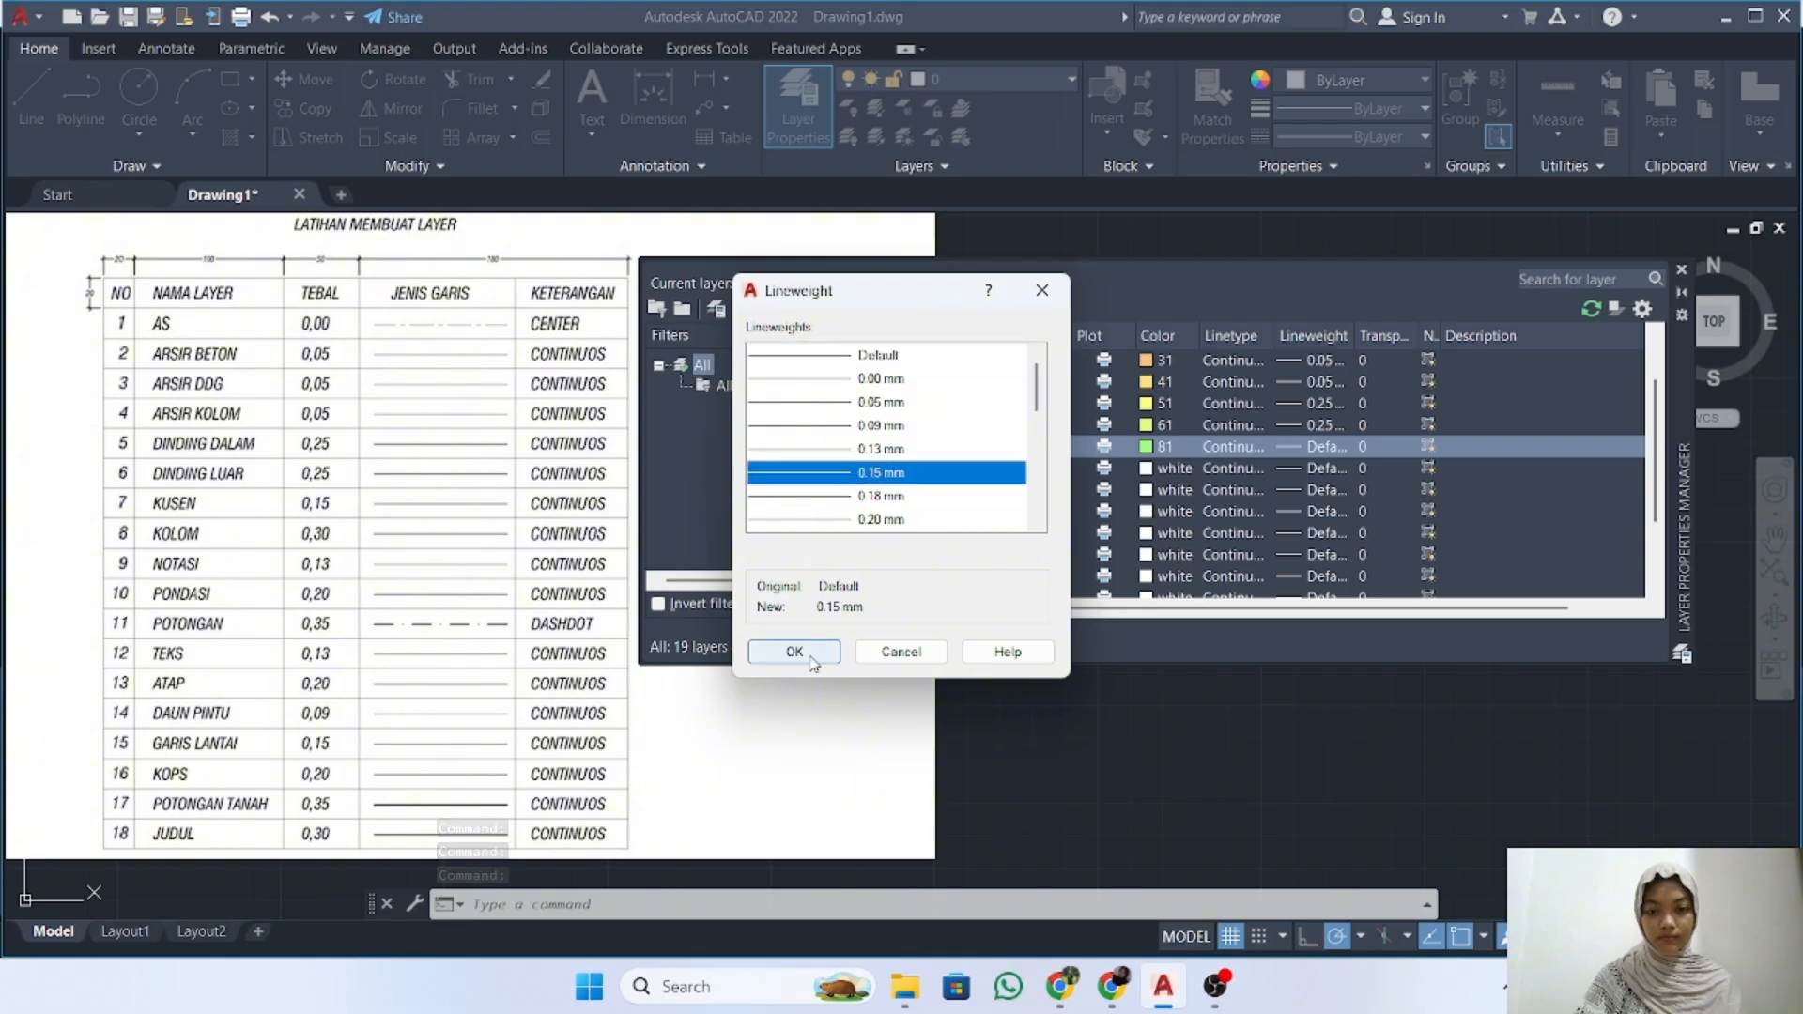
click(800, 657)
Set the KOLOM layer's color to index 101 and its lineweight to 0.30 mm
click(1148, 470)
click(856, 431)
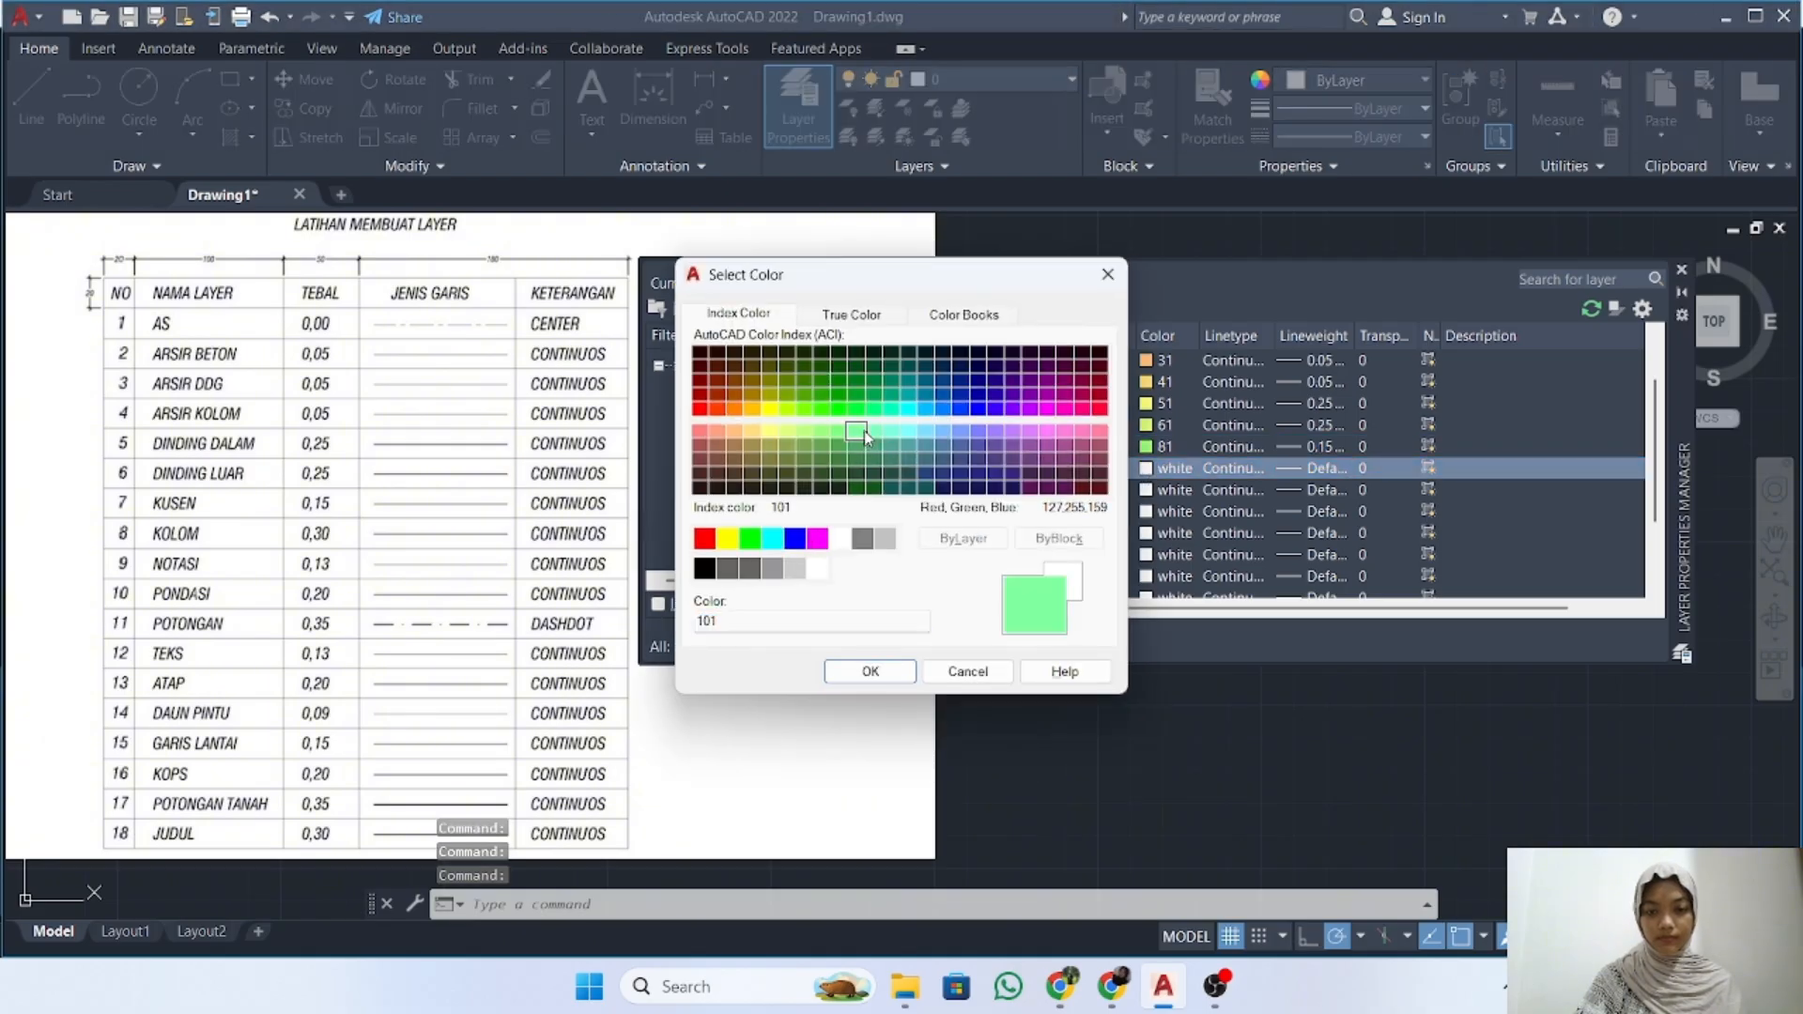
click(871, 673)
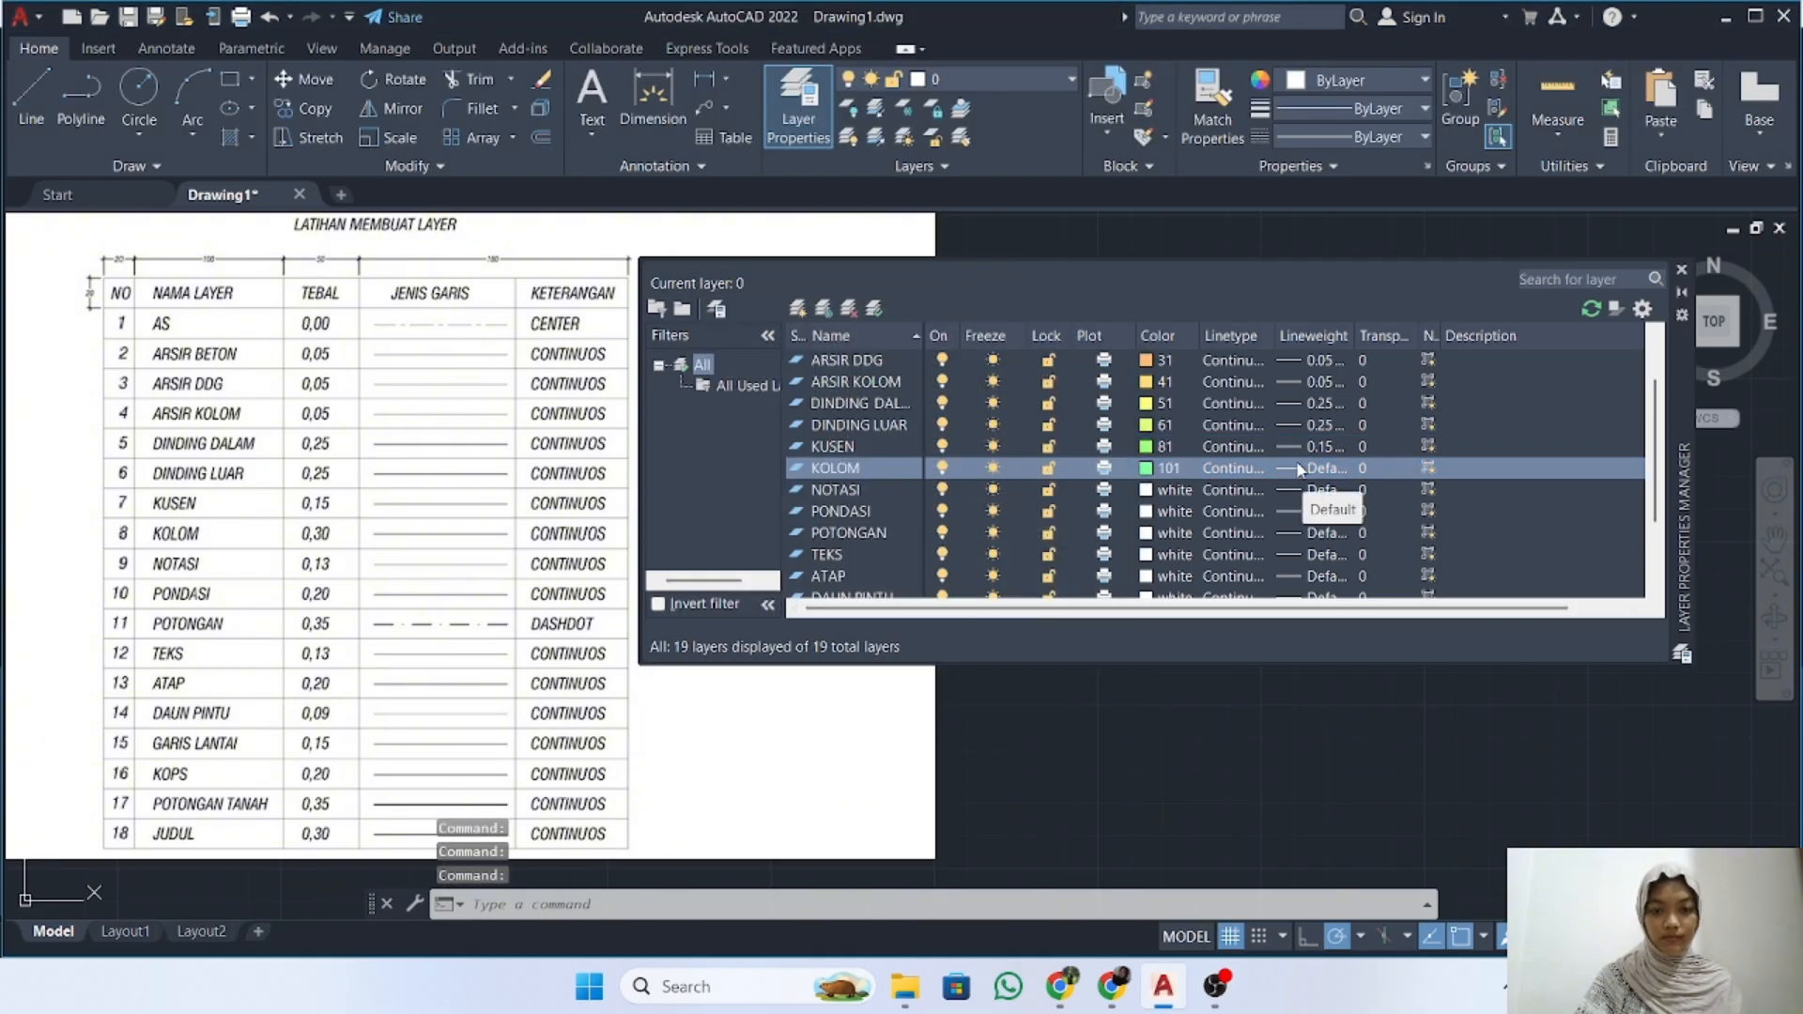
click(1311, 469)
click(868, 497)
double_click(869, 497)
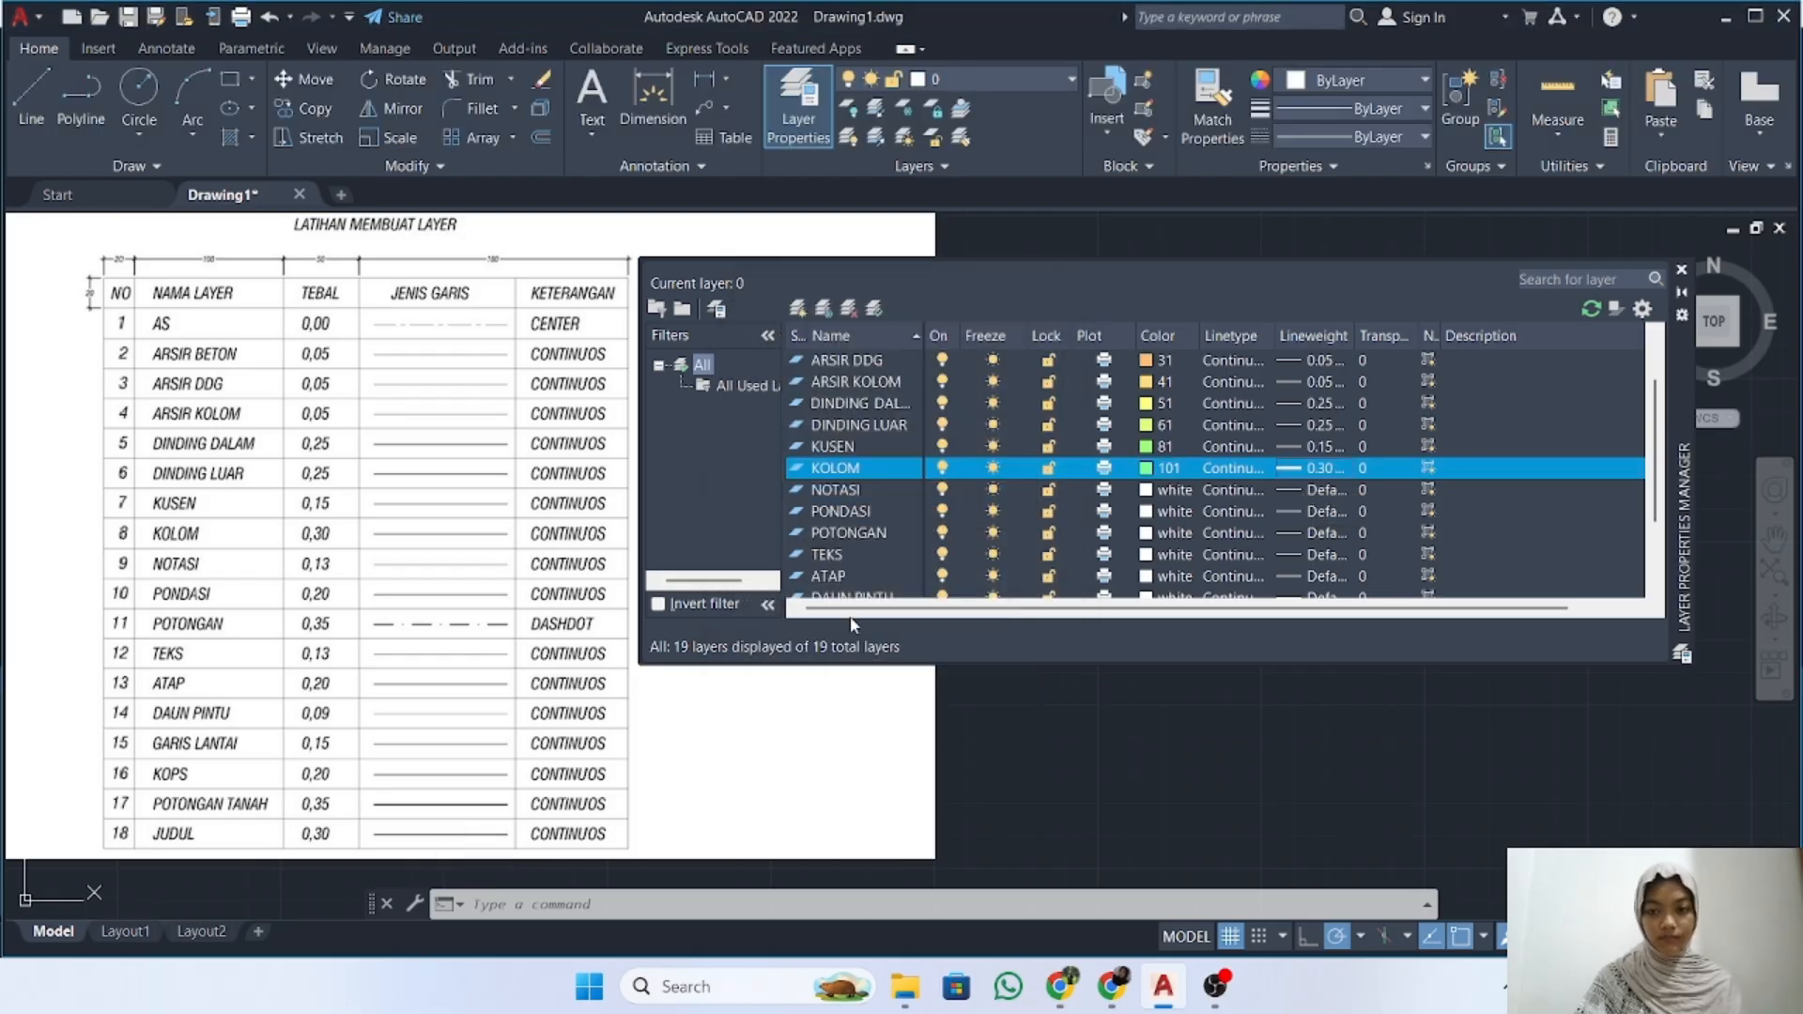
Set the NOTASI layer's color to index 121 and its lineweight to 0.13 mm
click(1145, 489)
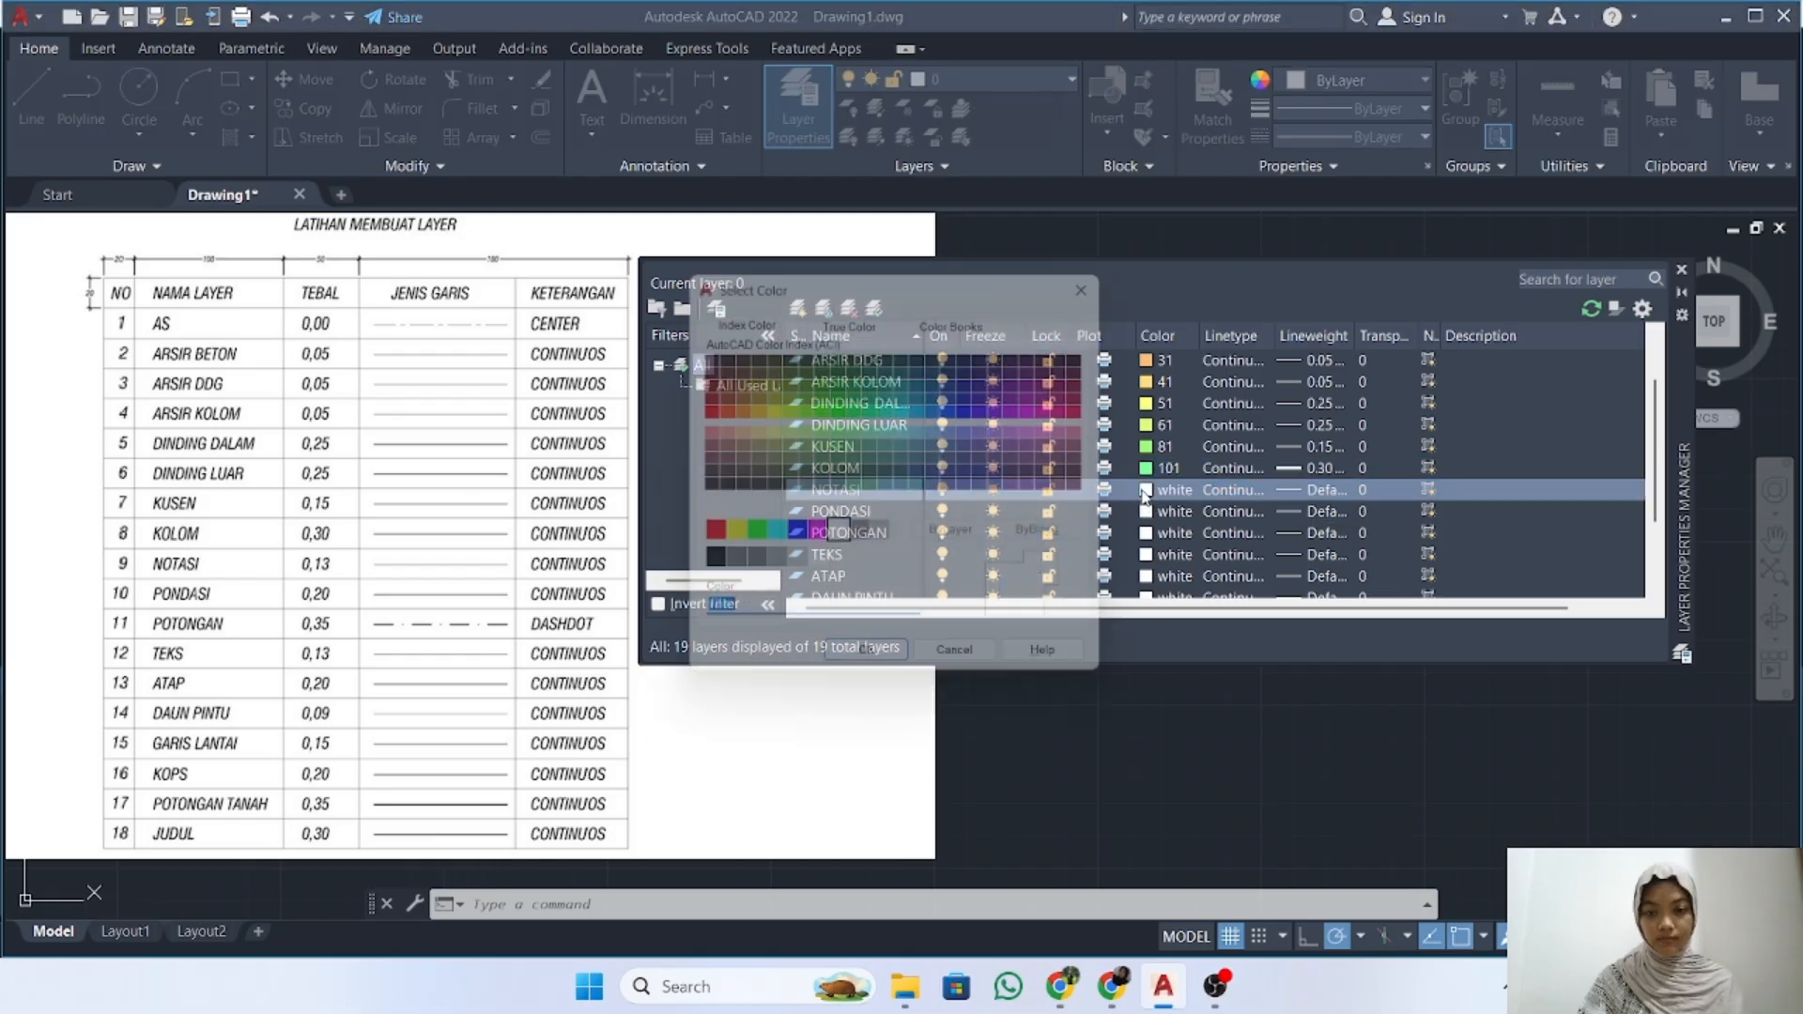
click(913, 438)
click(871, 673)
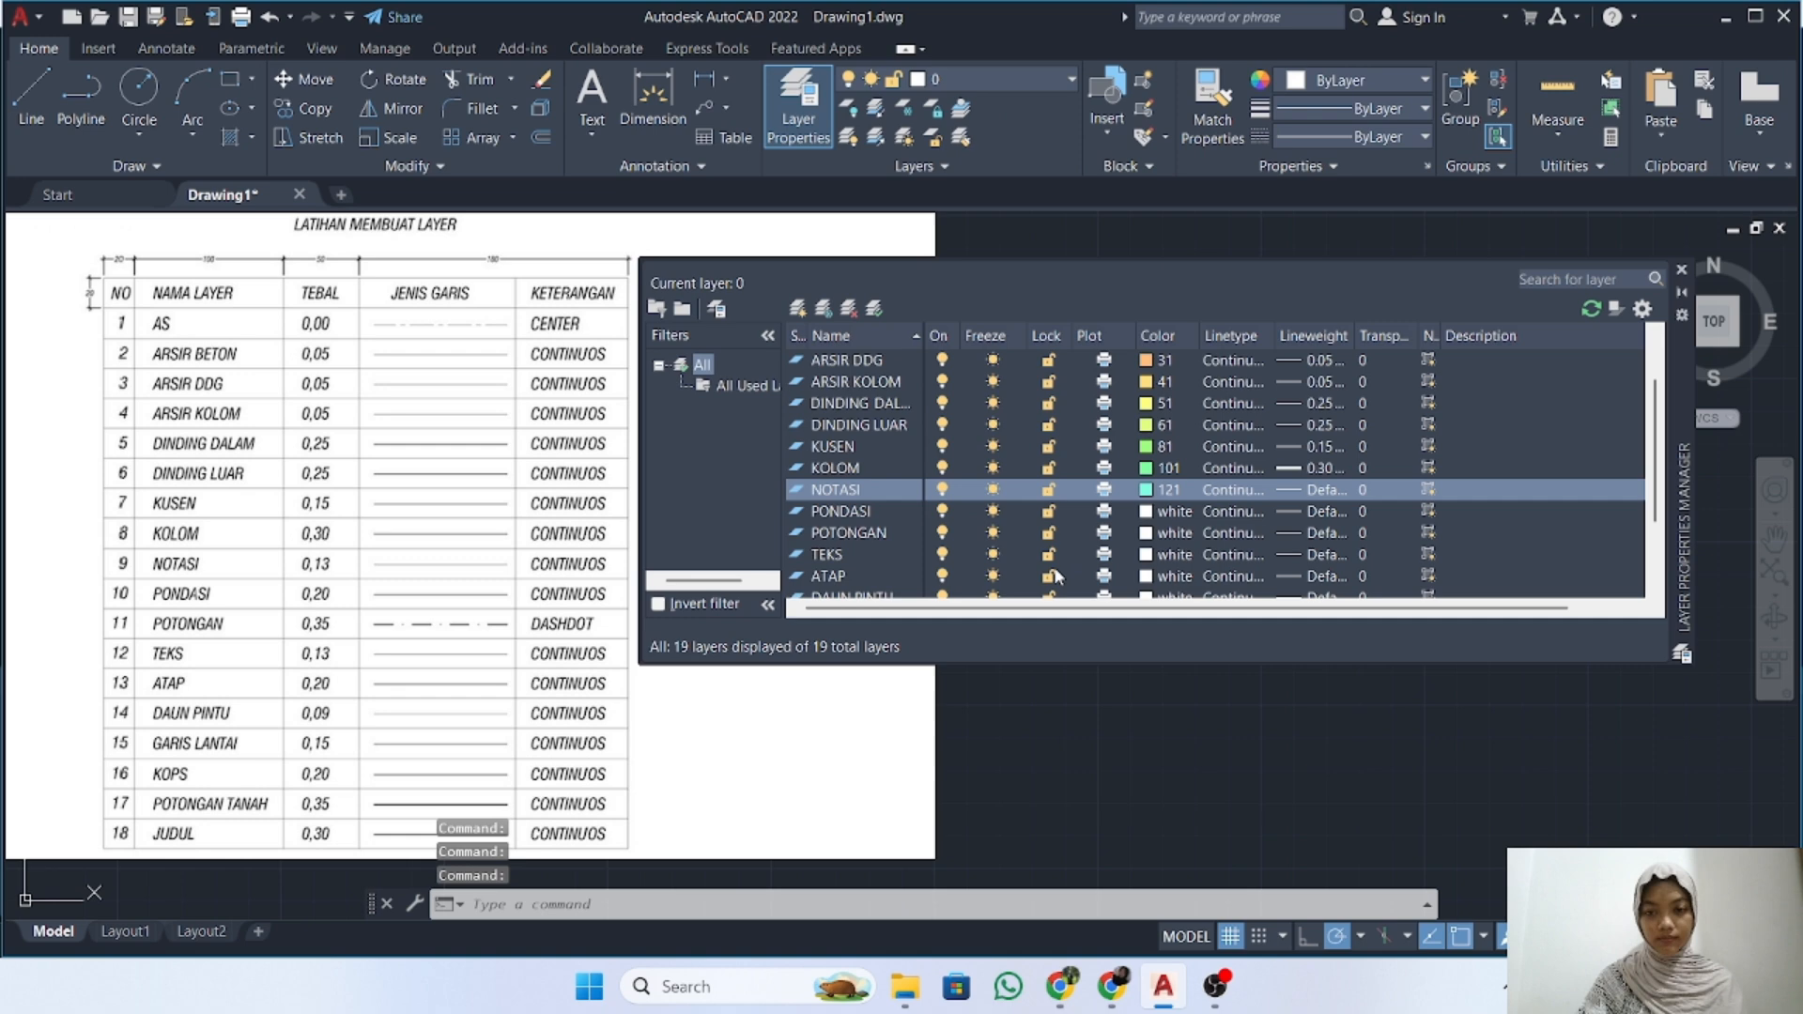
click(1297, 494)
click(845, 449)
click(816, 649)
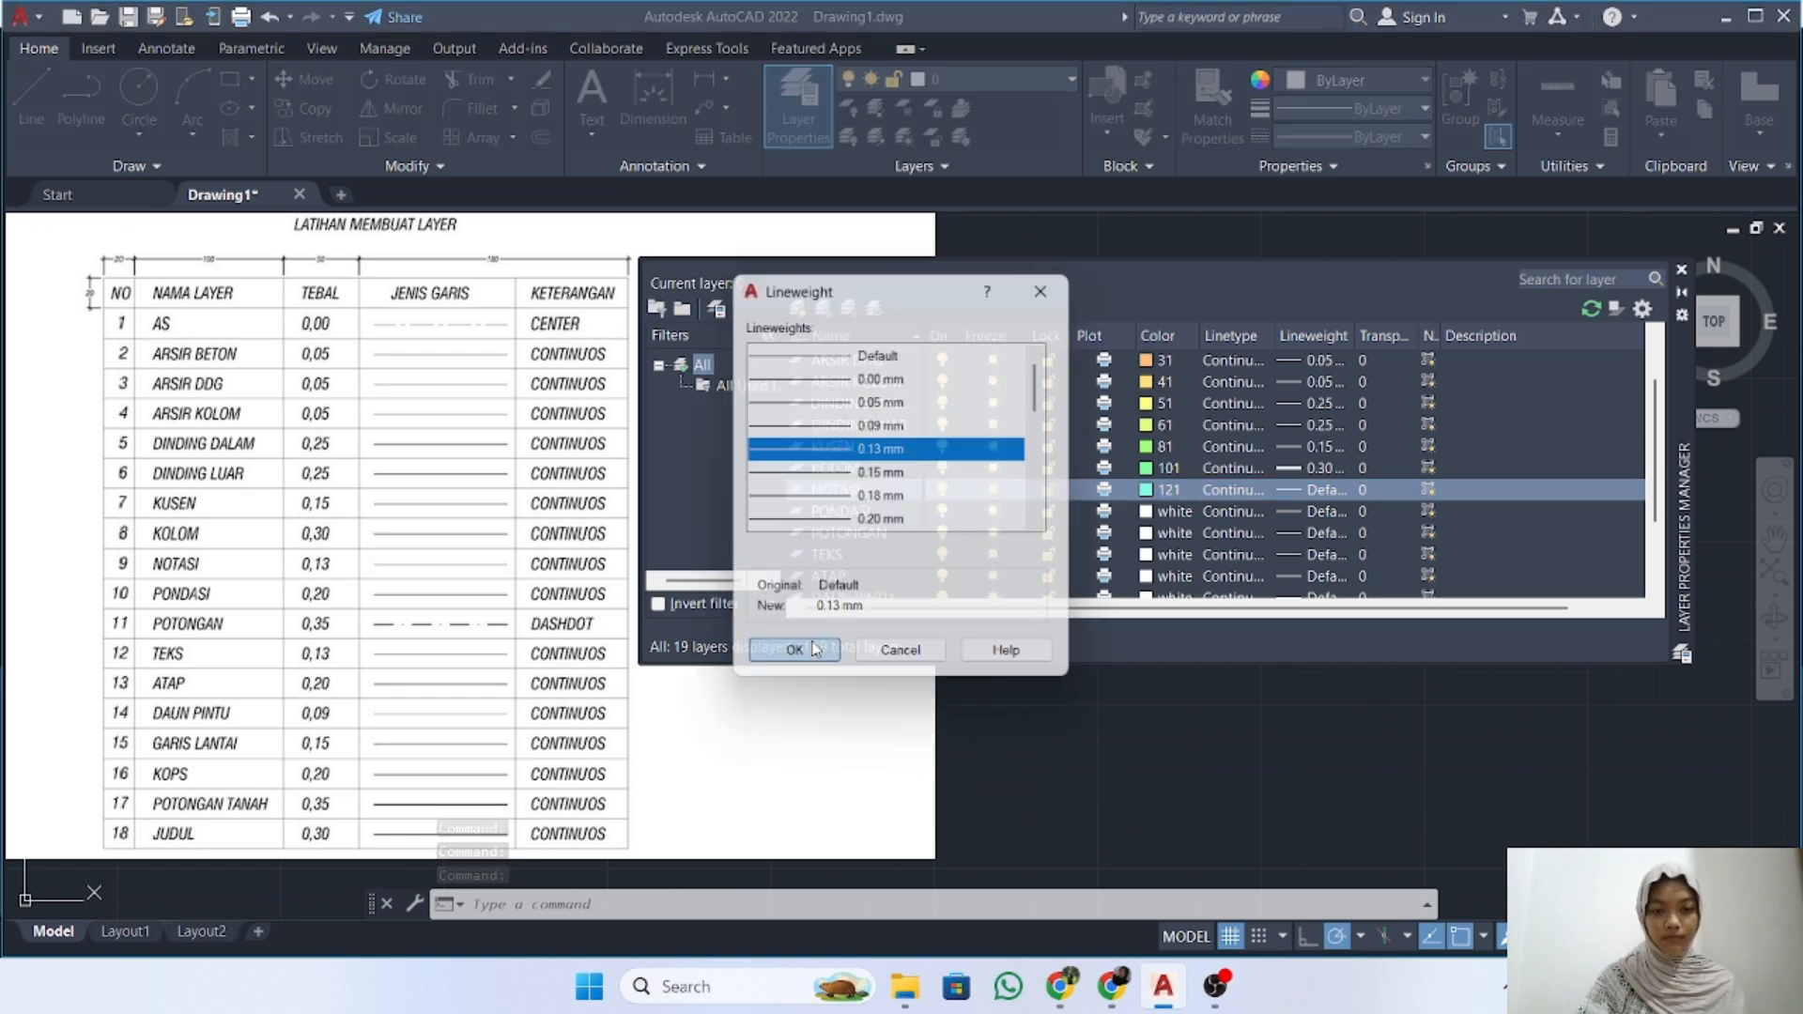
Set the PONDASI layer's color to index 141 and its lineweight to 0.20 mm
click(1148, 512)
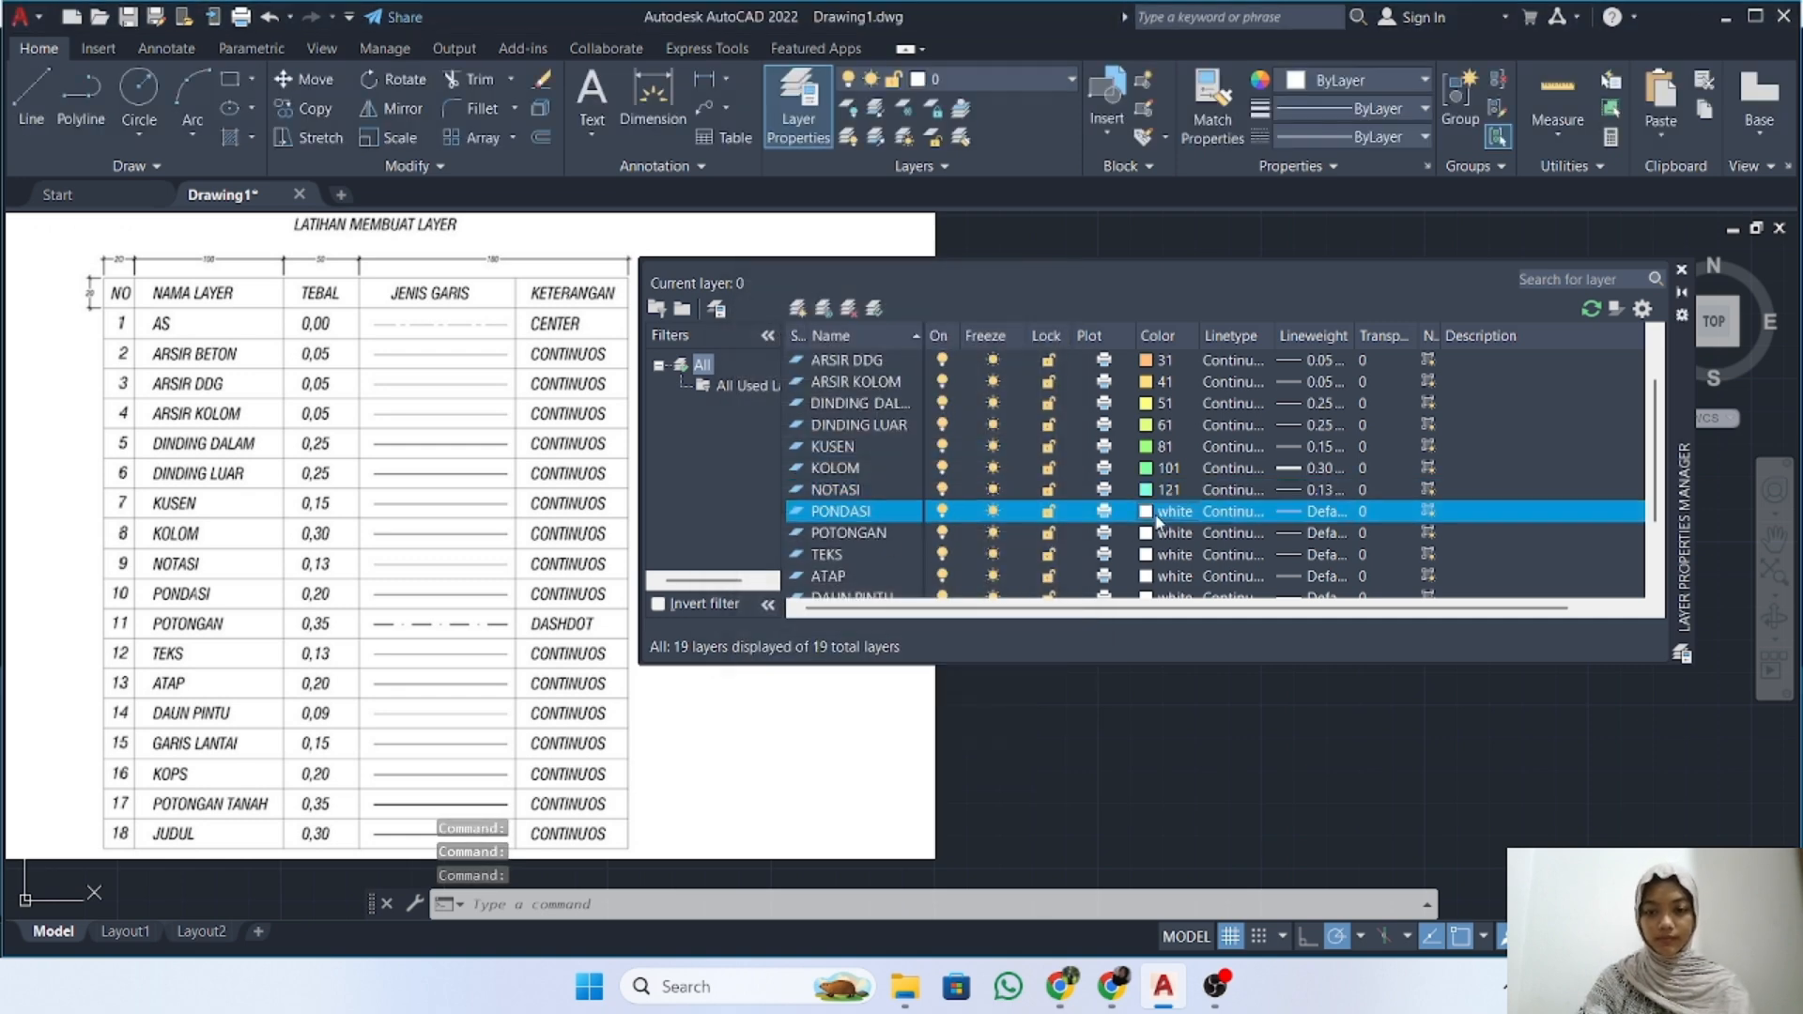
click(926, 431)
click(871, 671)
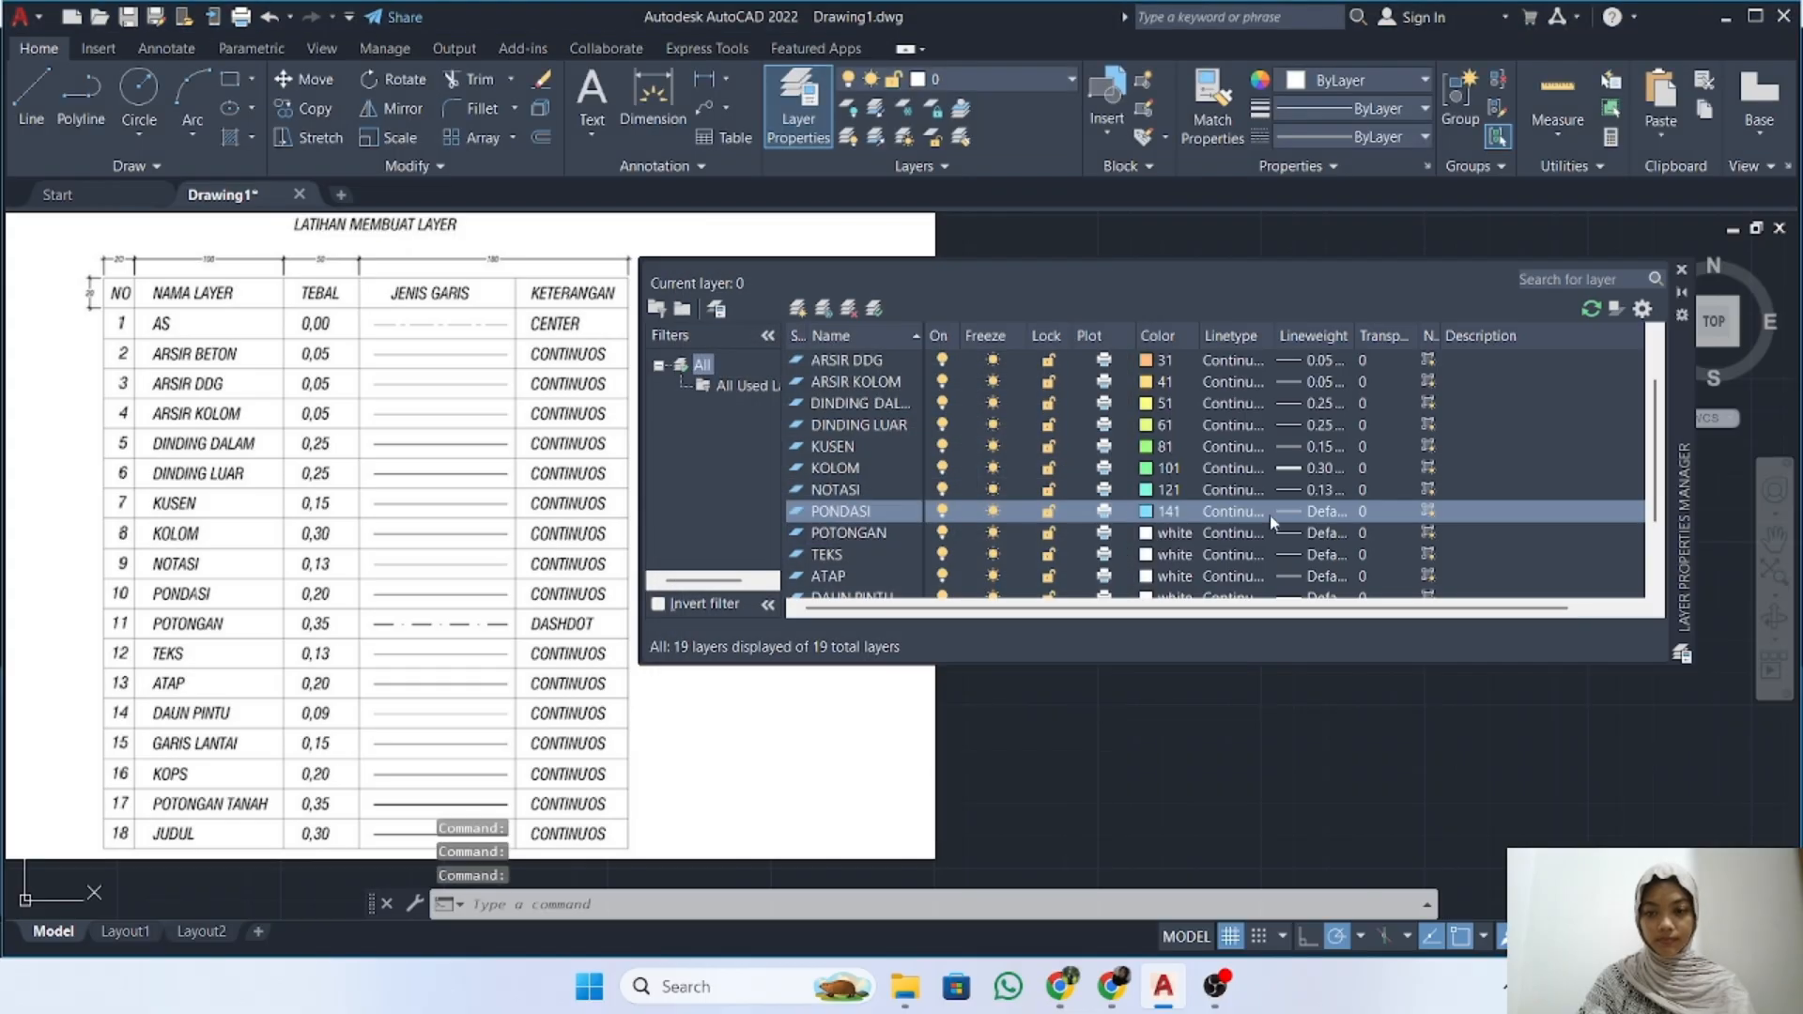
click(1280, 513)
click(839, 449)
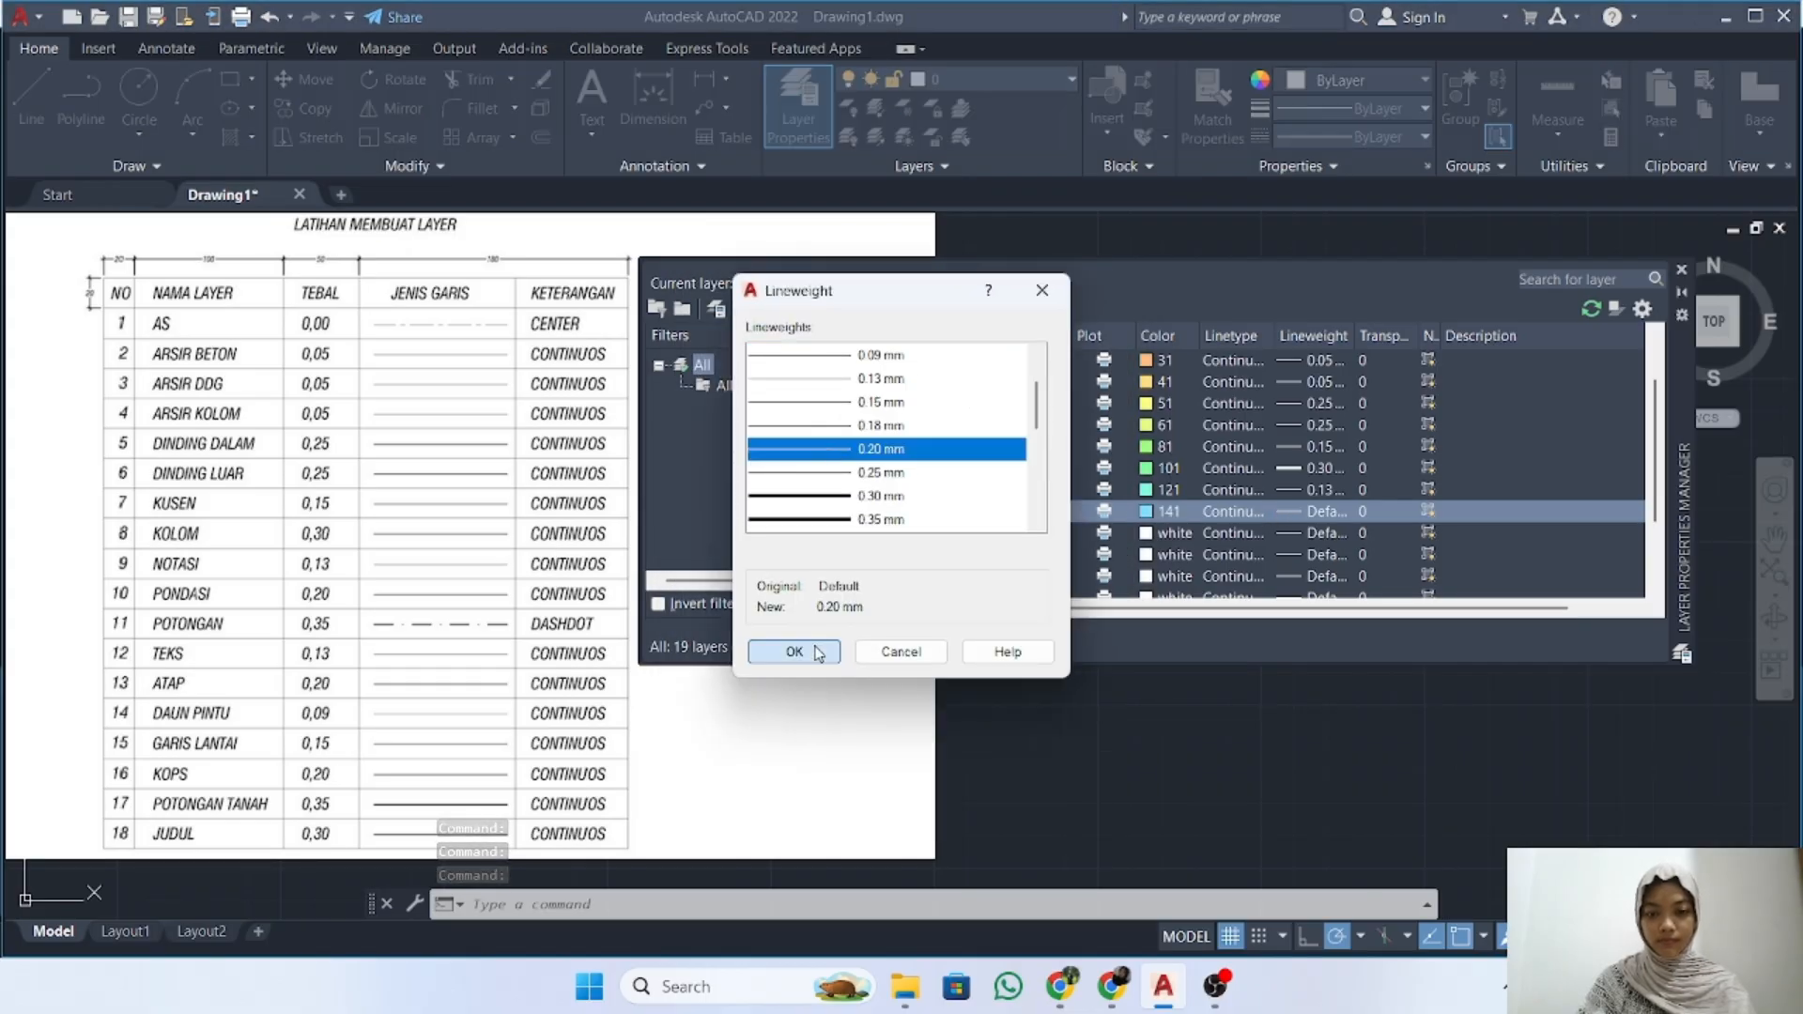
click(795, 652)
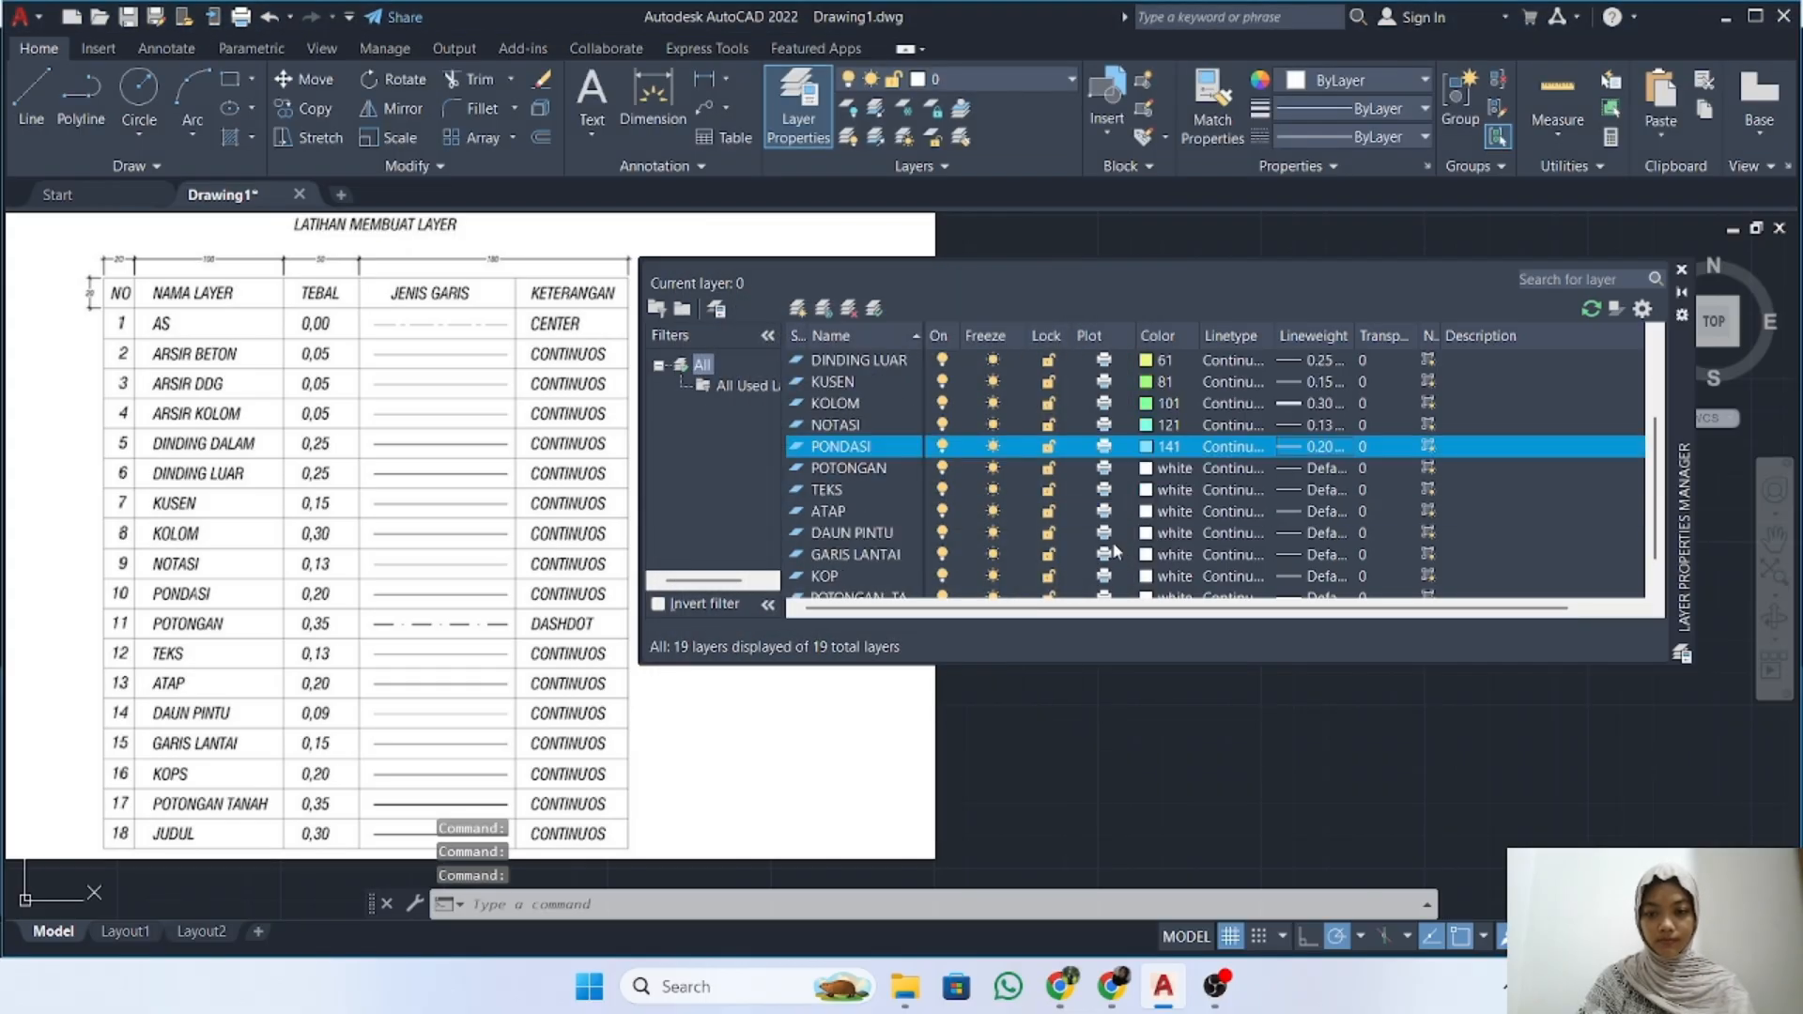
Set the POTONGAN layer's color to index 161
click(1148, 469)
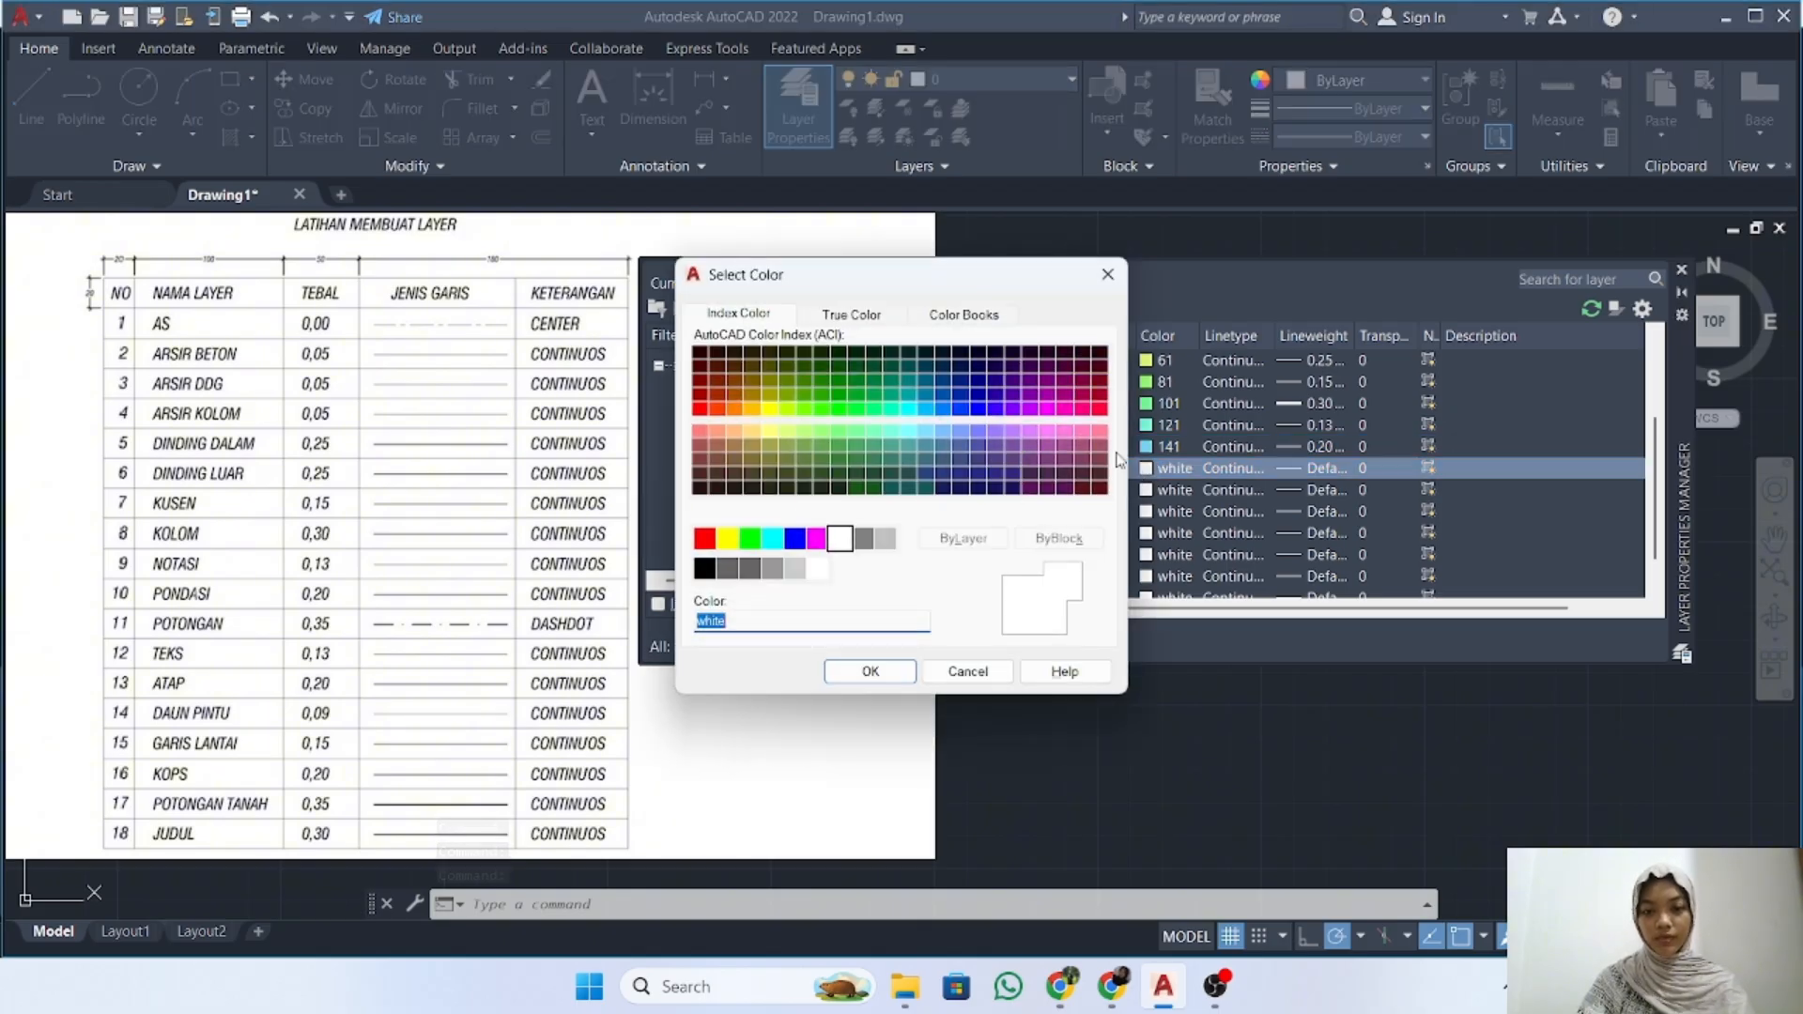
click(943, 431)
click(960, 431)
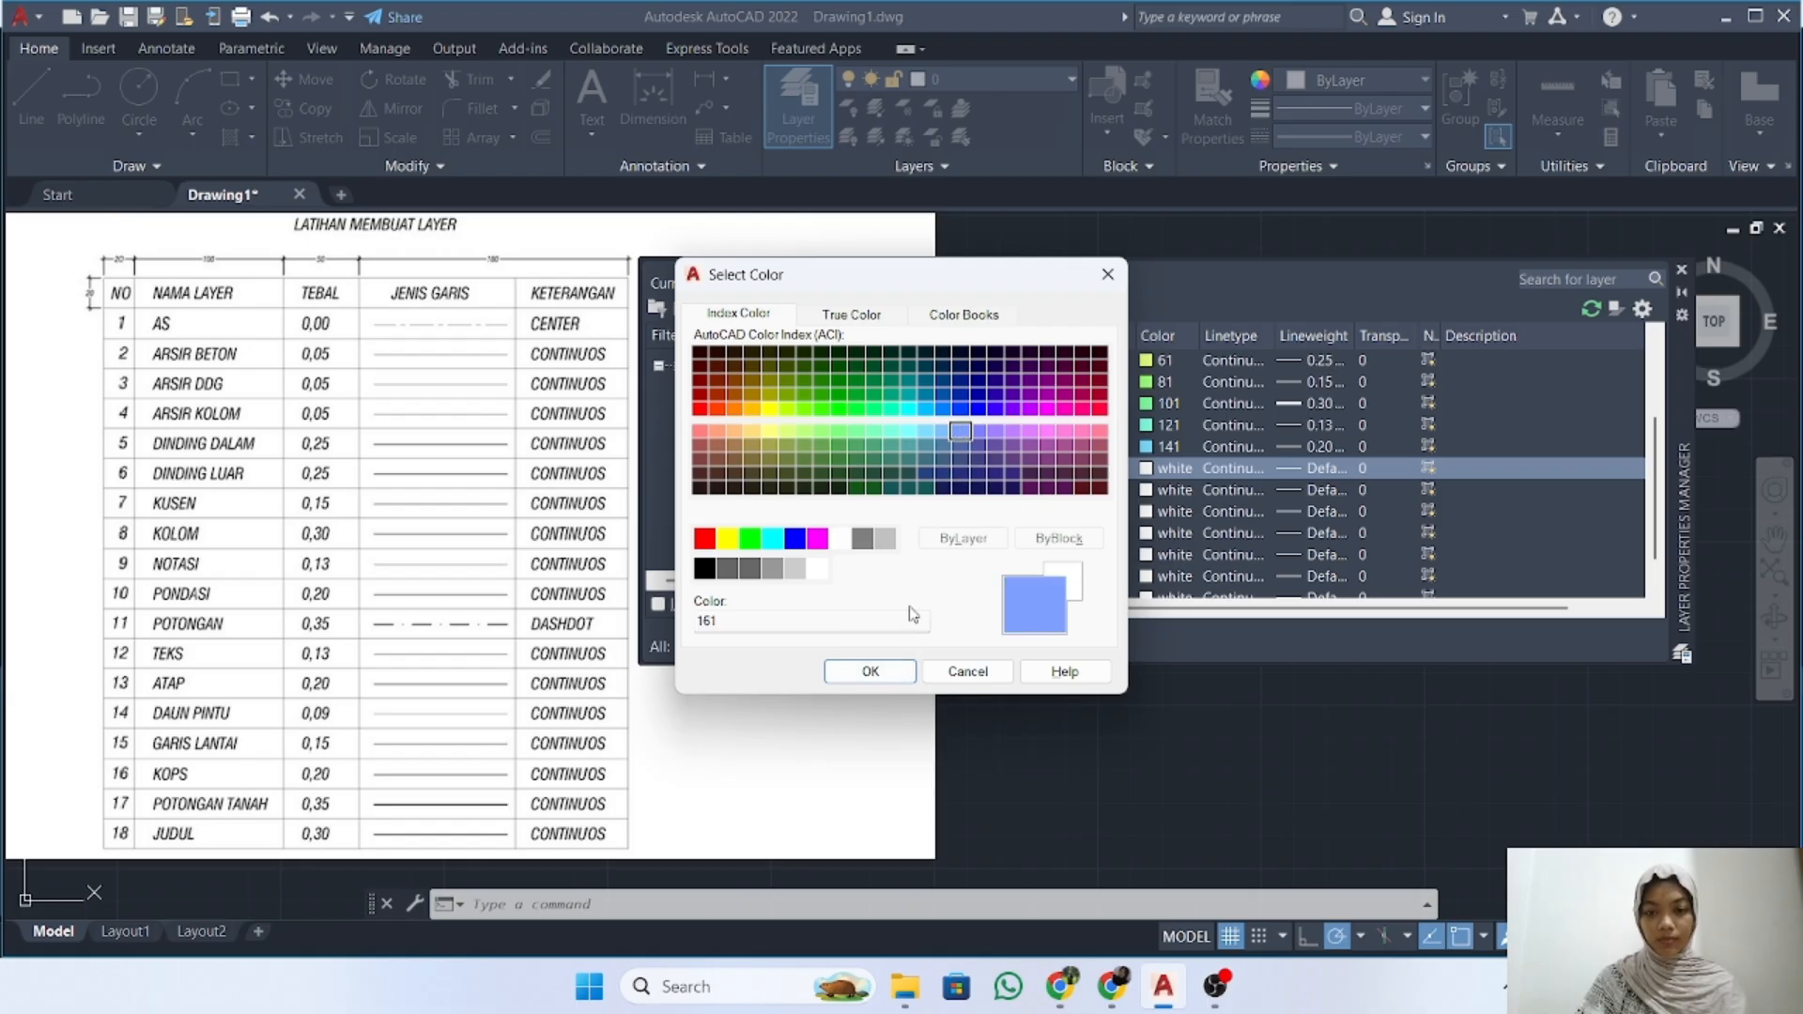
click(859, 672)
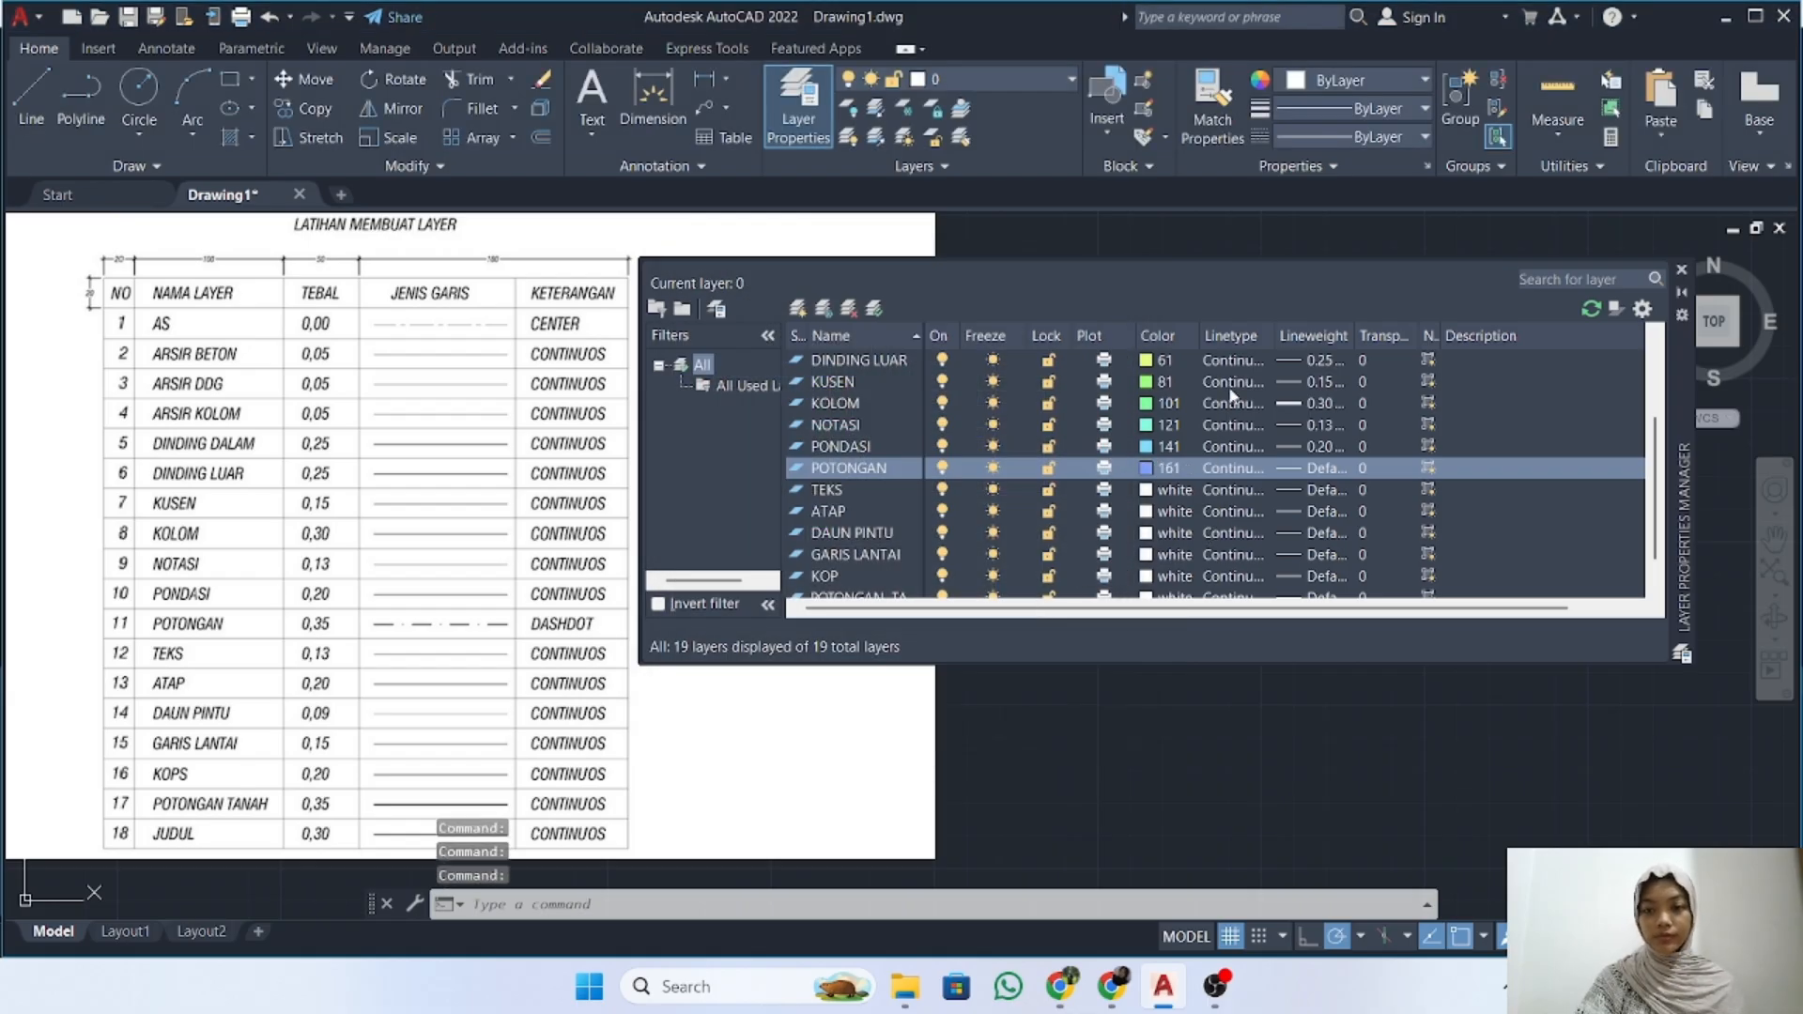
Load the DASHDOT linetype from acadiso.lin and assign it to the POTONGAN layer
click(1217, 478)
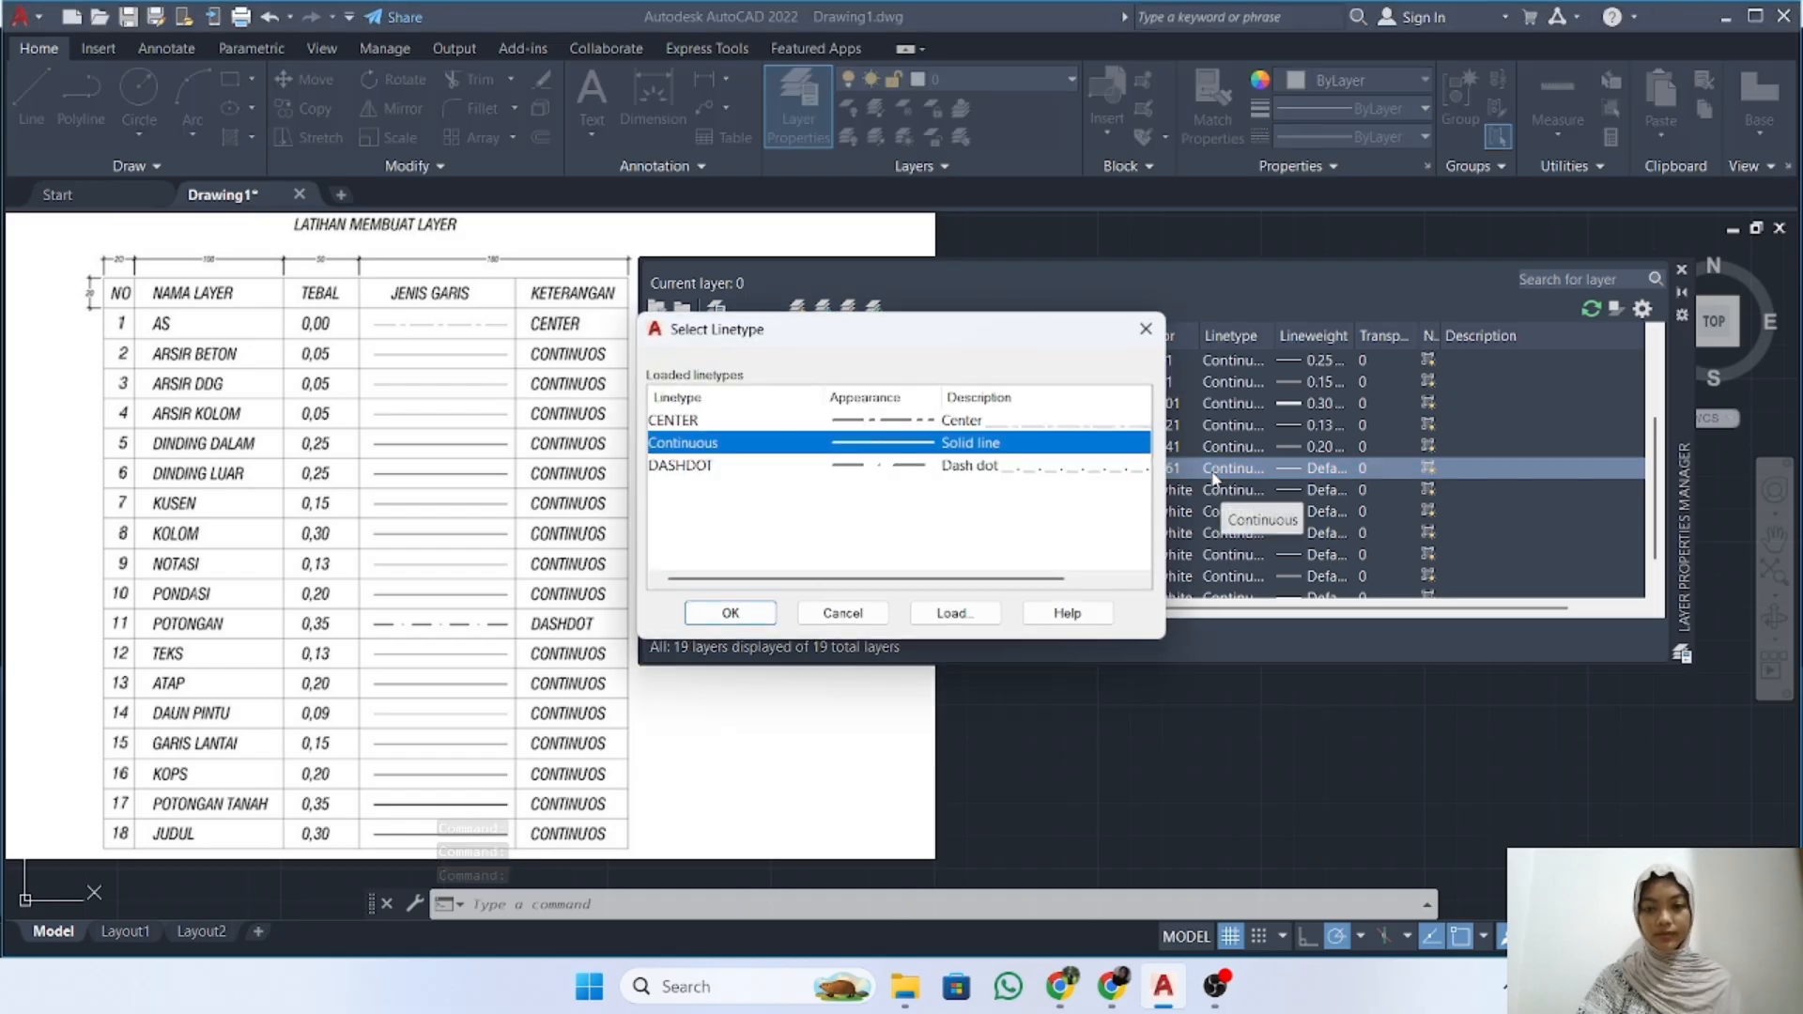
click(726, 466)
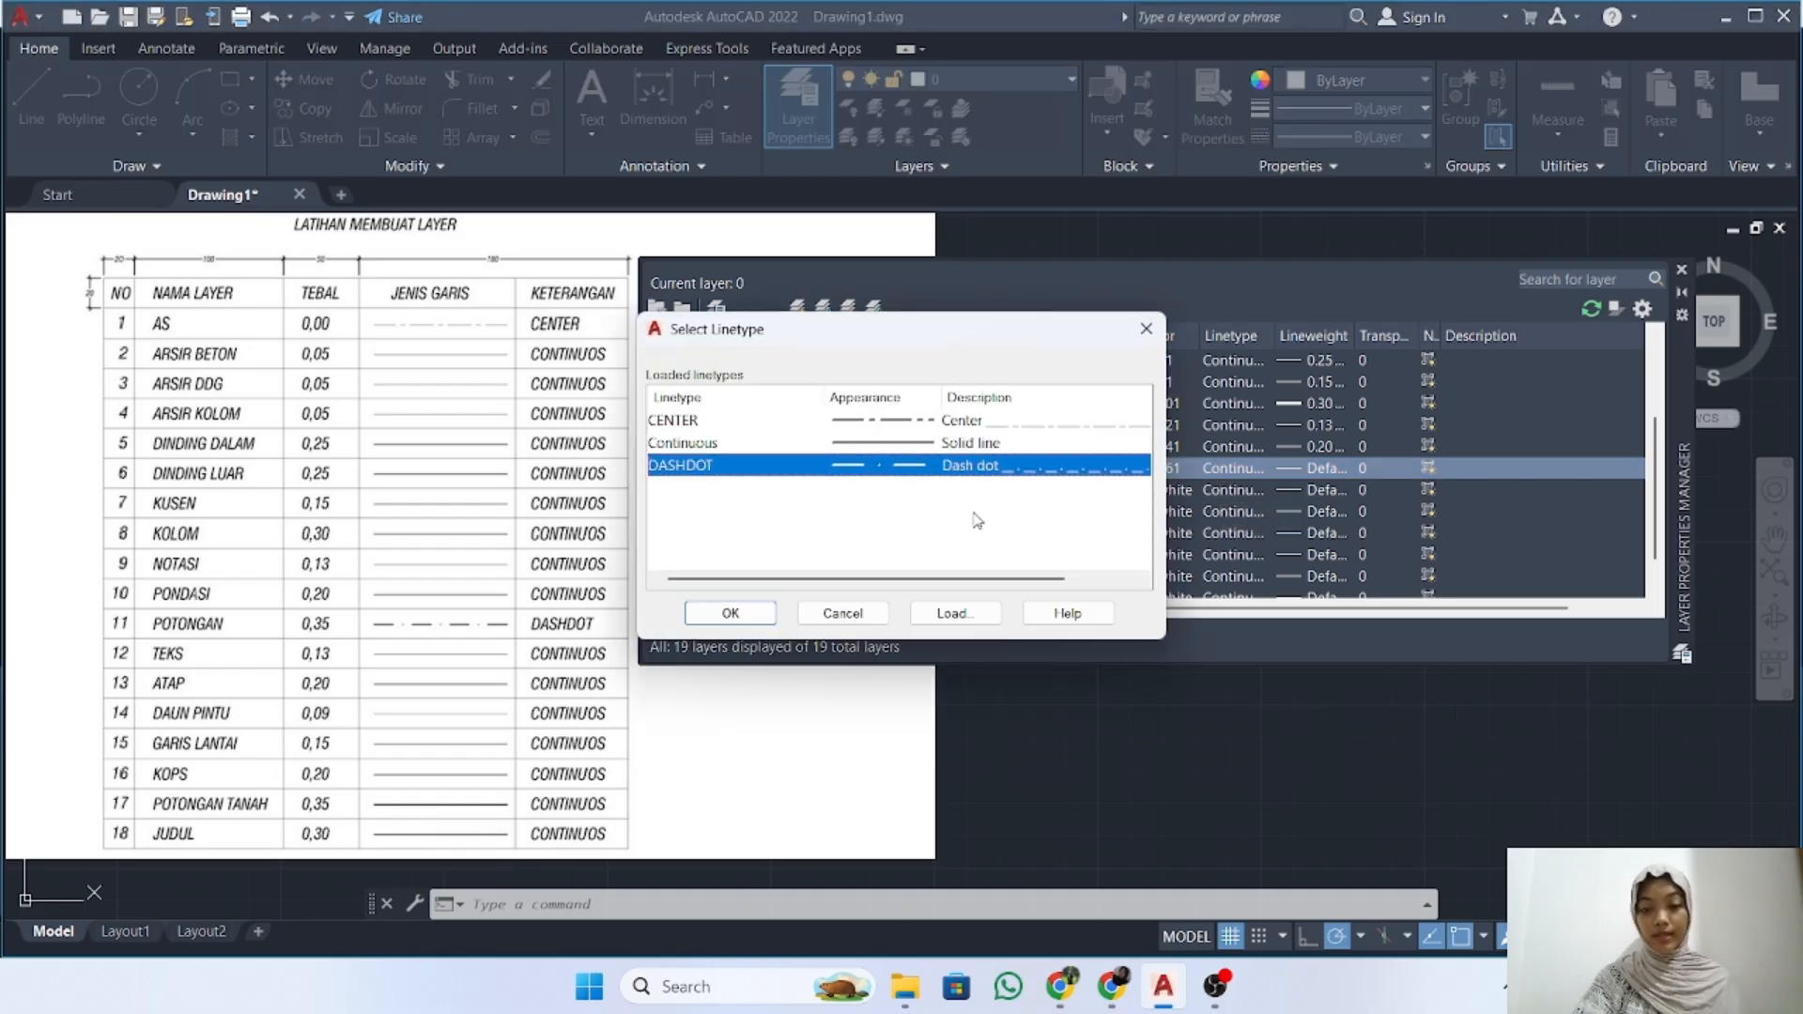
click(951, 614)
scroll(692, 561, down, 3)
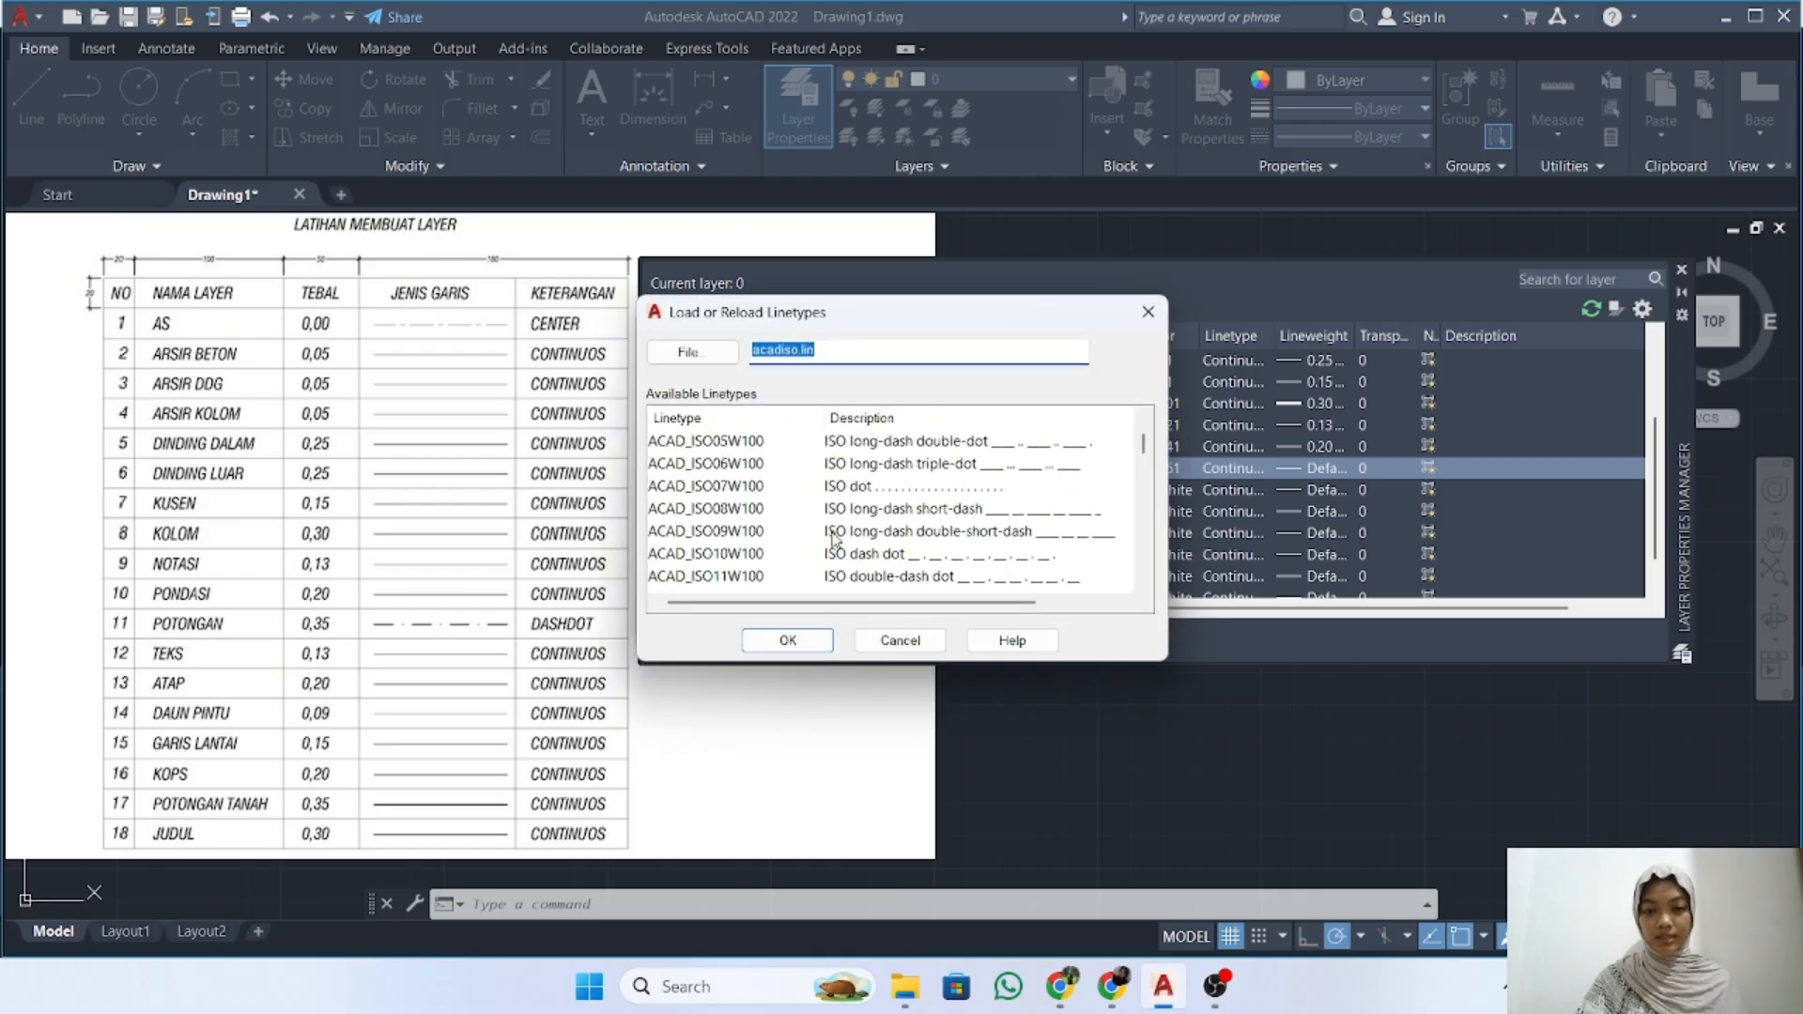
scroll(691, 564, down, 3)
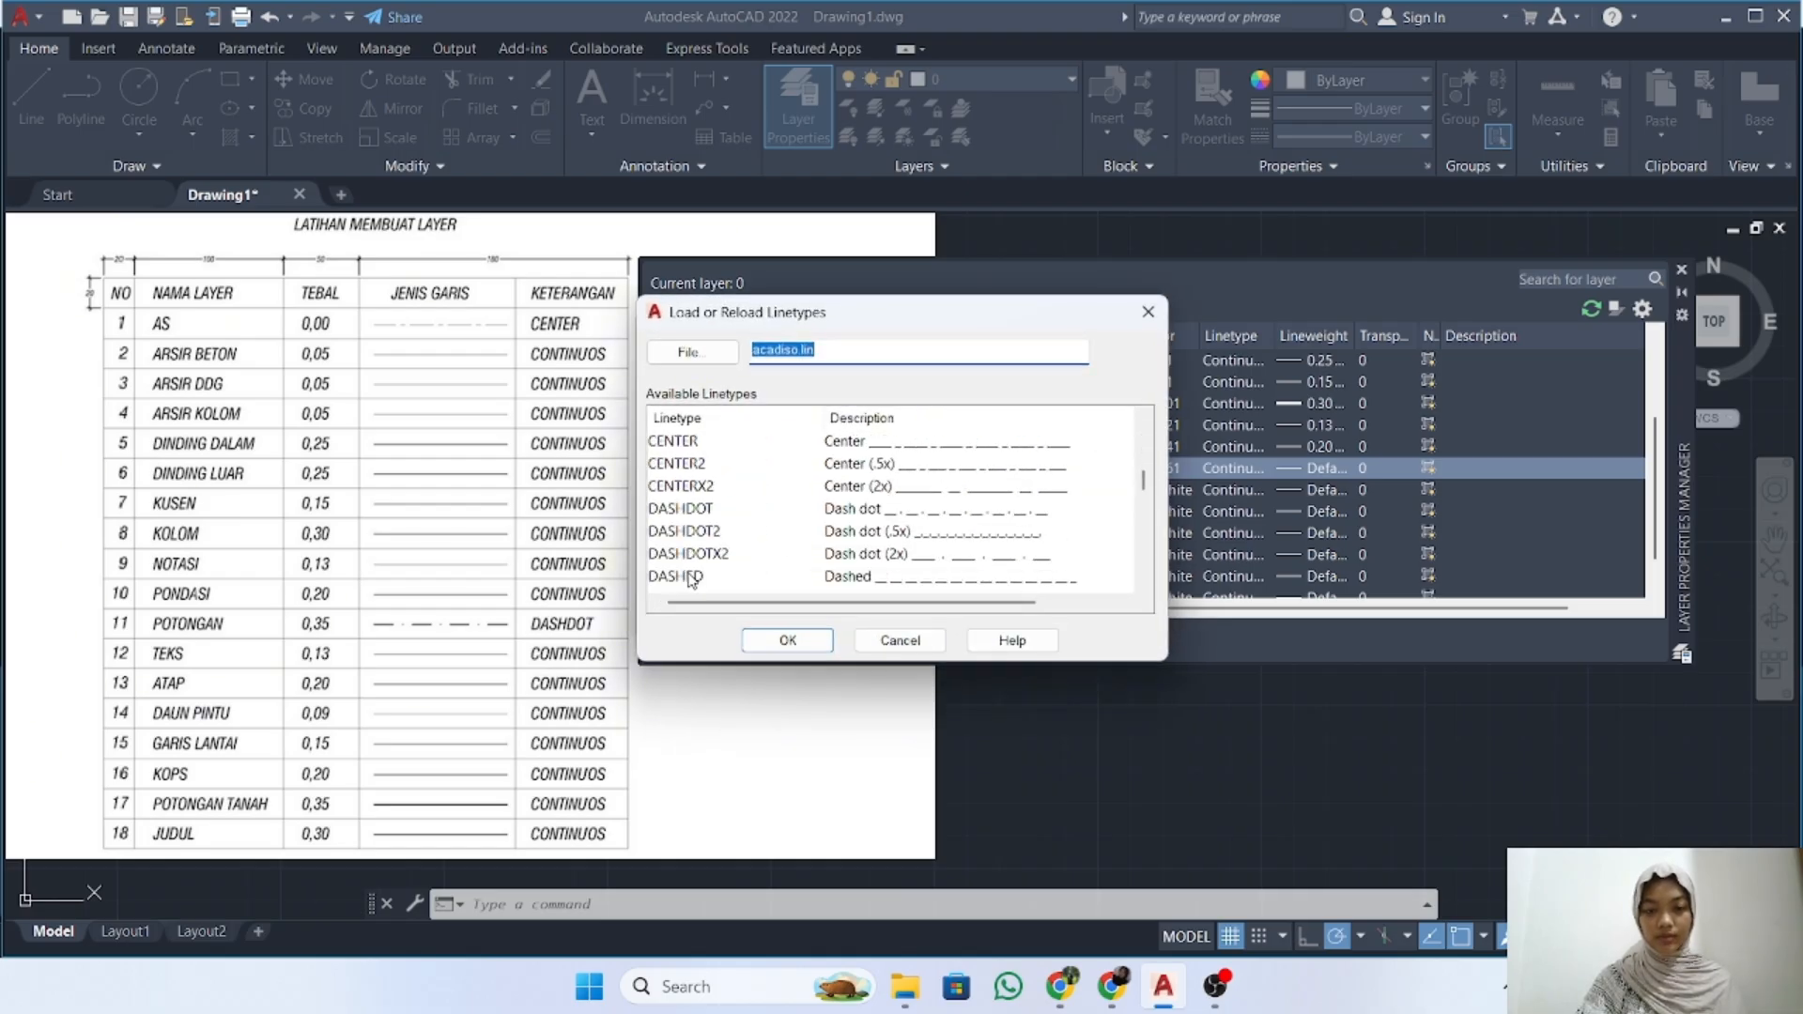
click(687, 510)
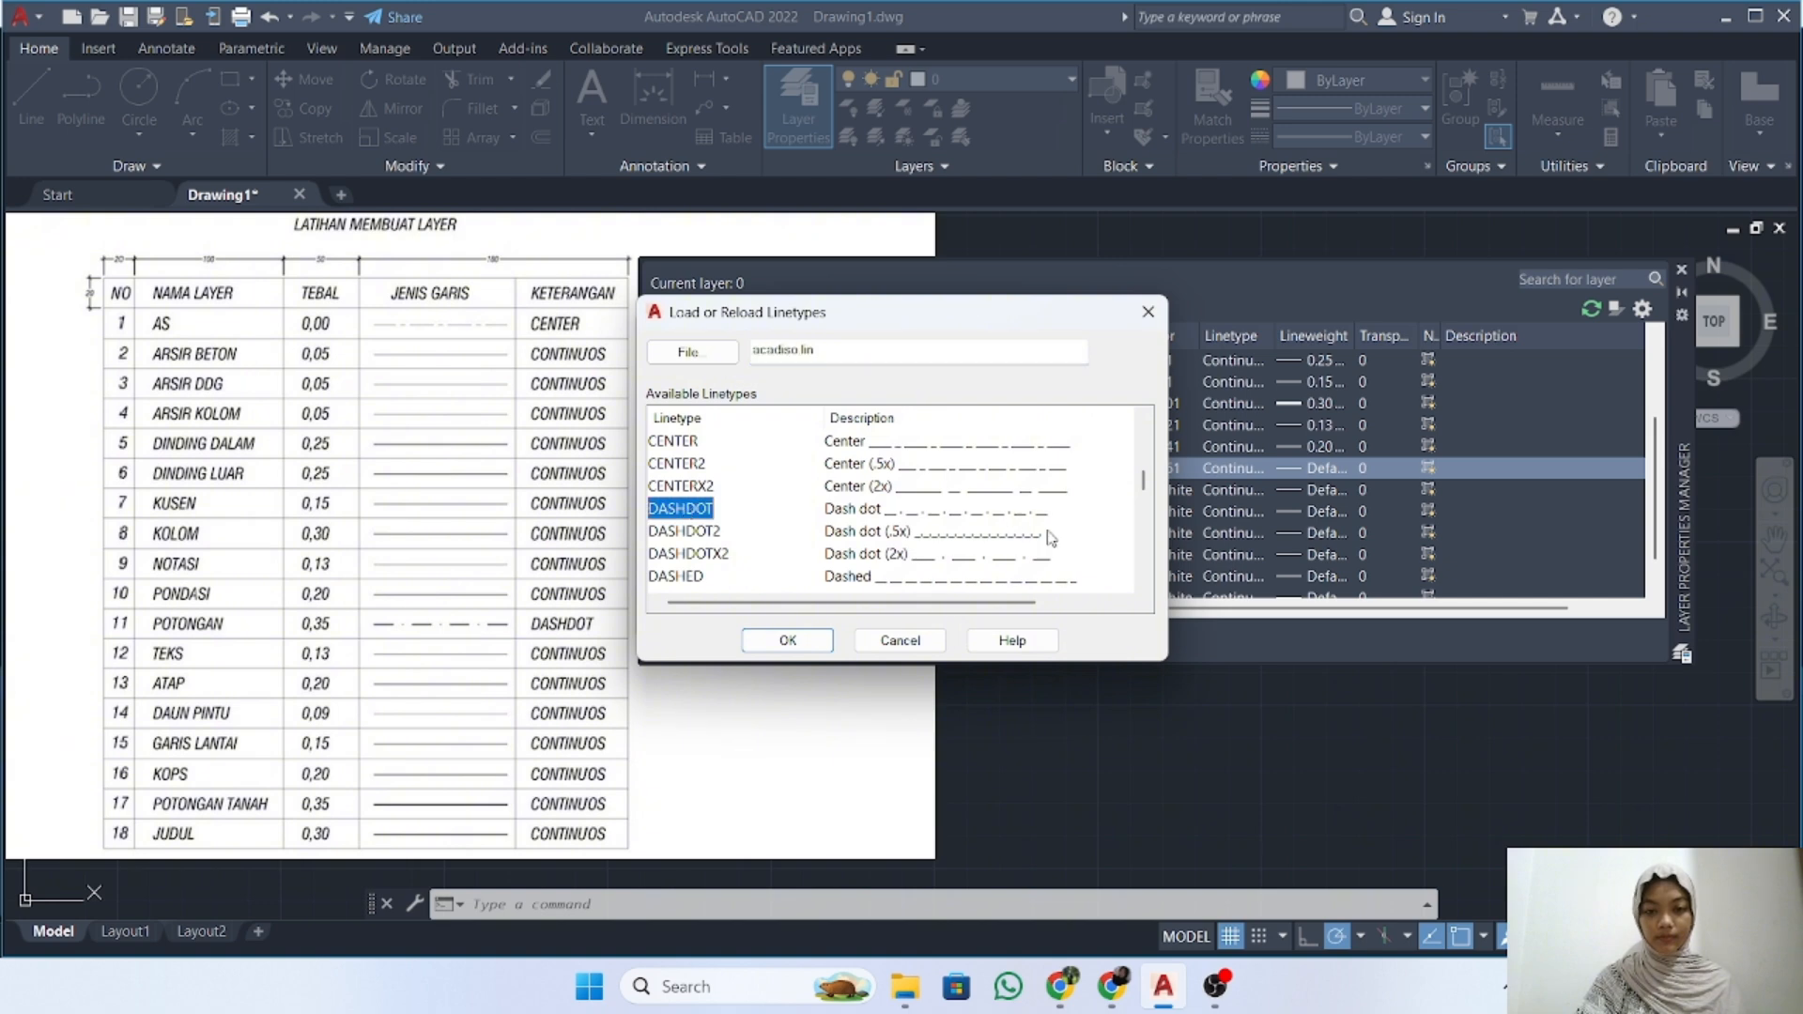
click(788, 639)
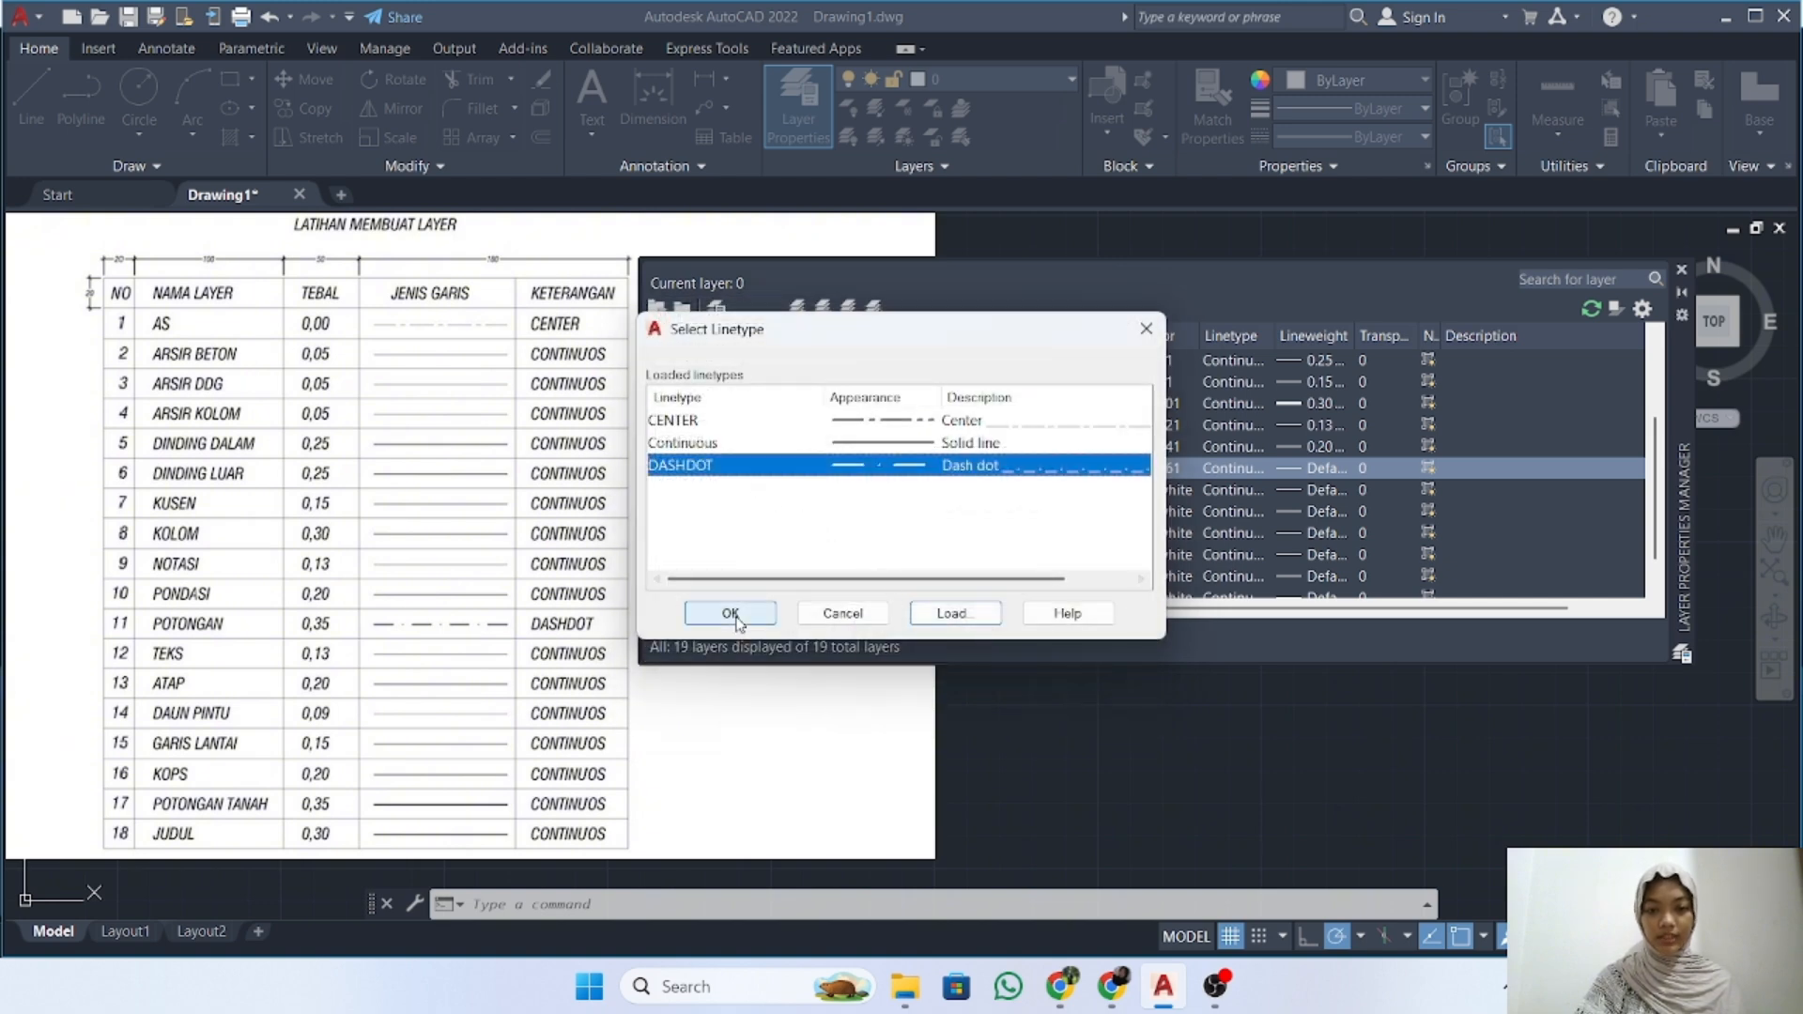
click(731, 615)
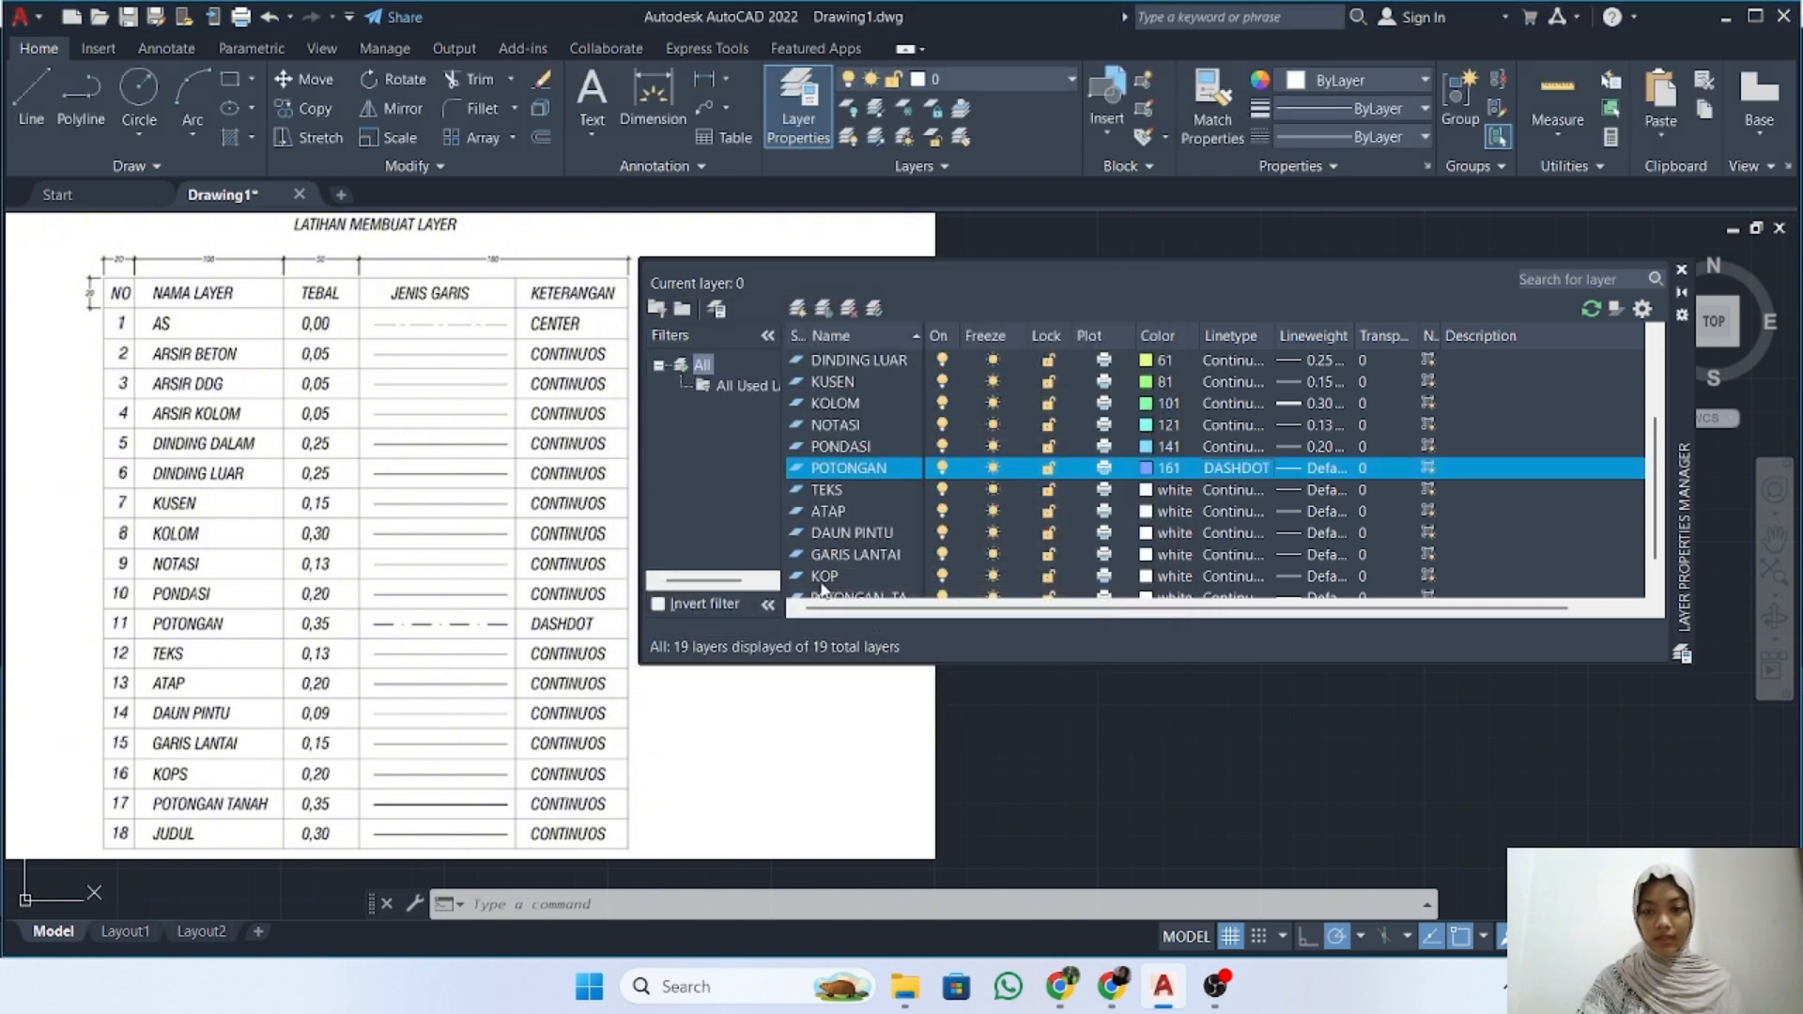
Set the POTONGAN layer's lineweight to 0.35 mm
click(1310, 474)
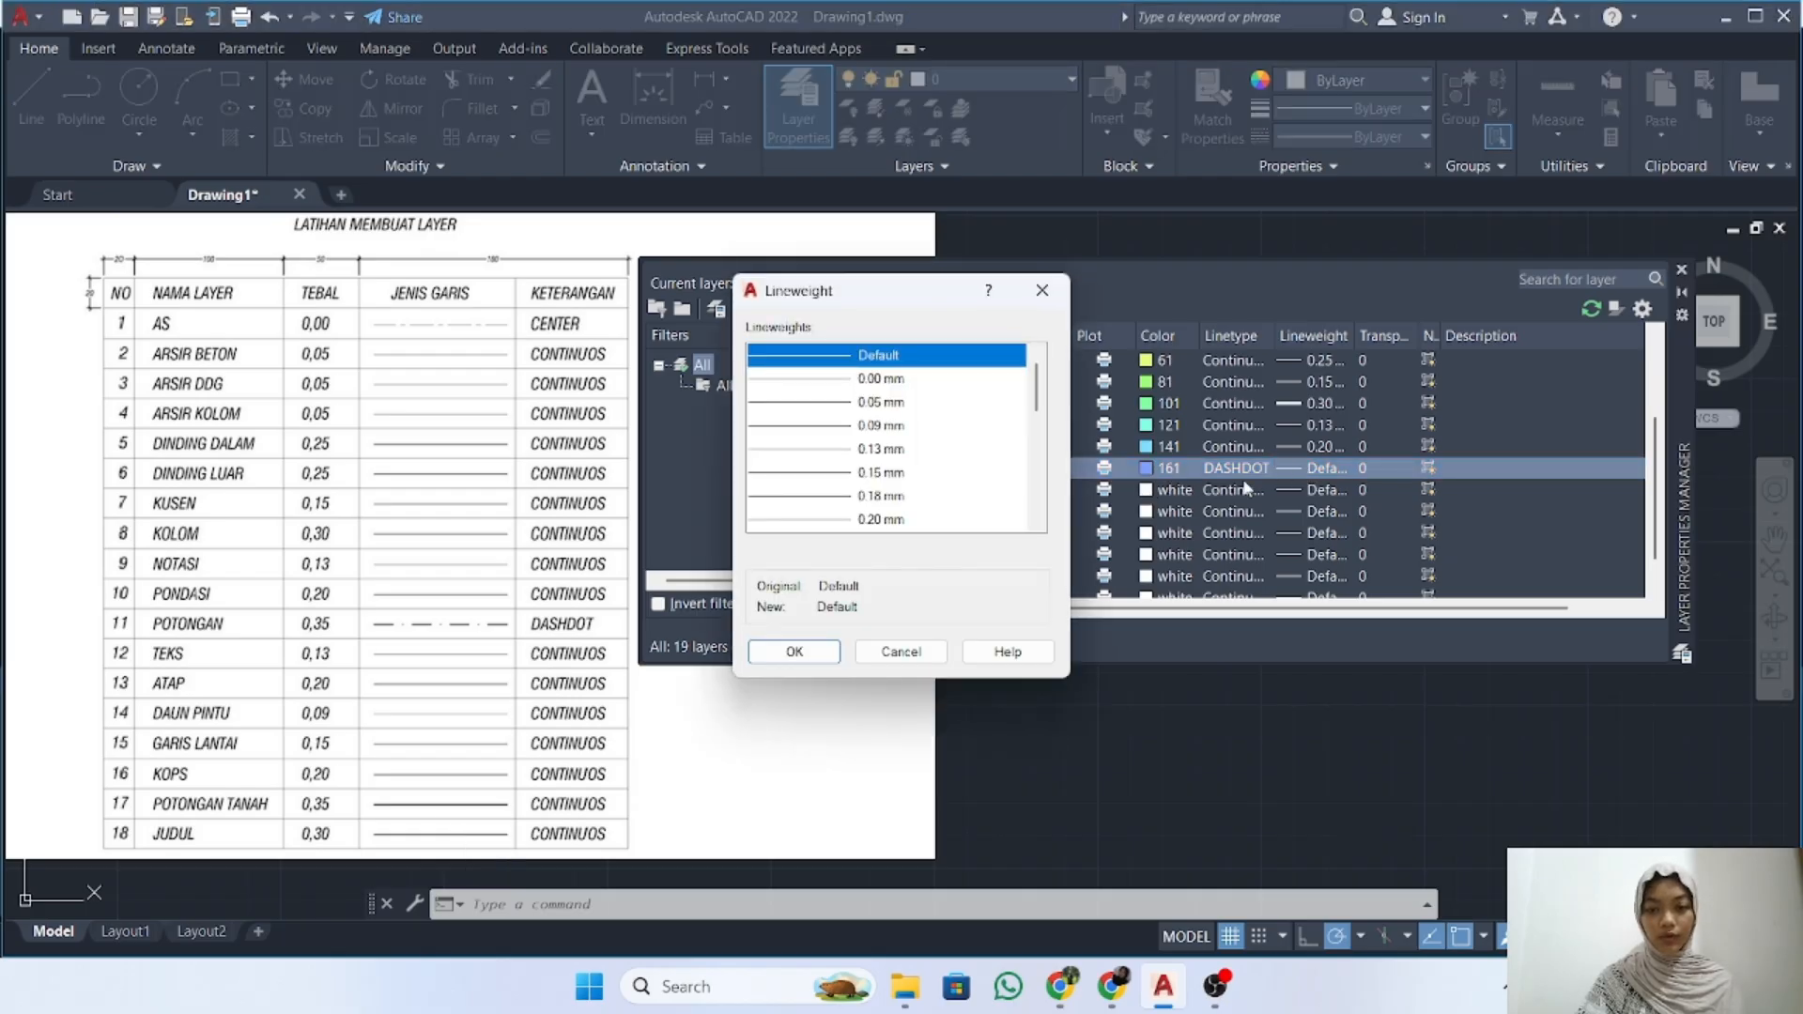
scroll(900, 489, down, 3)
click(816, 449)
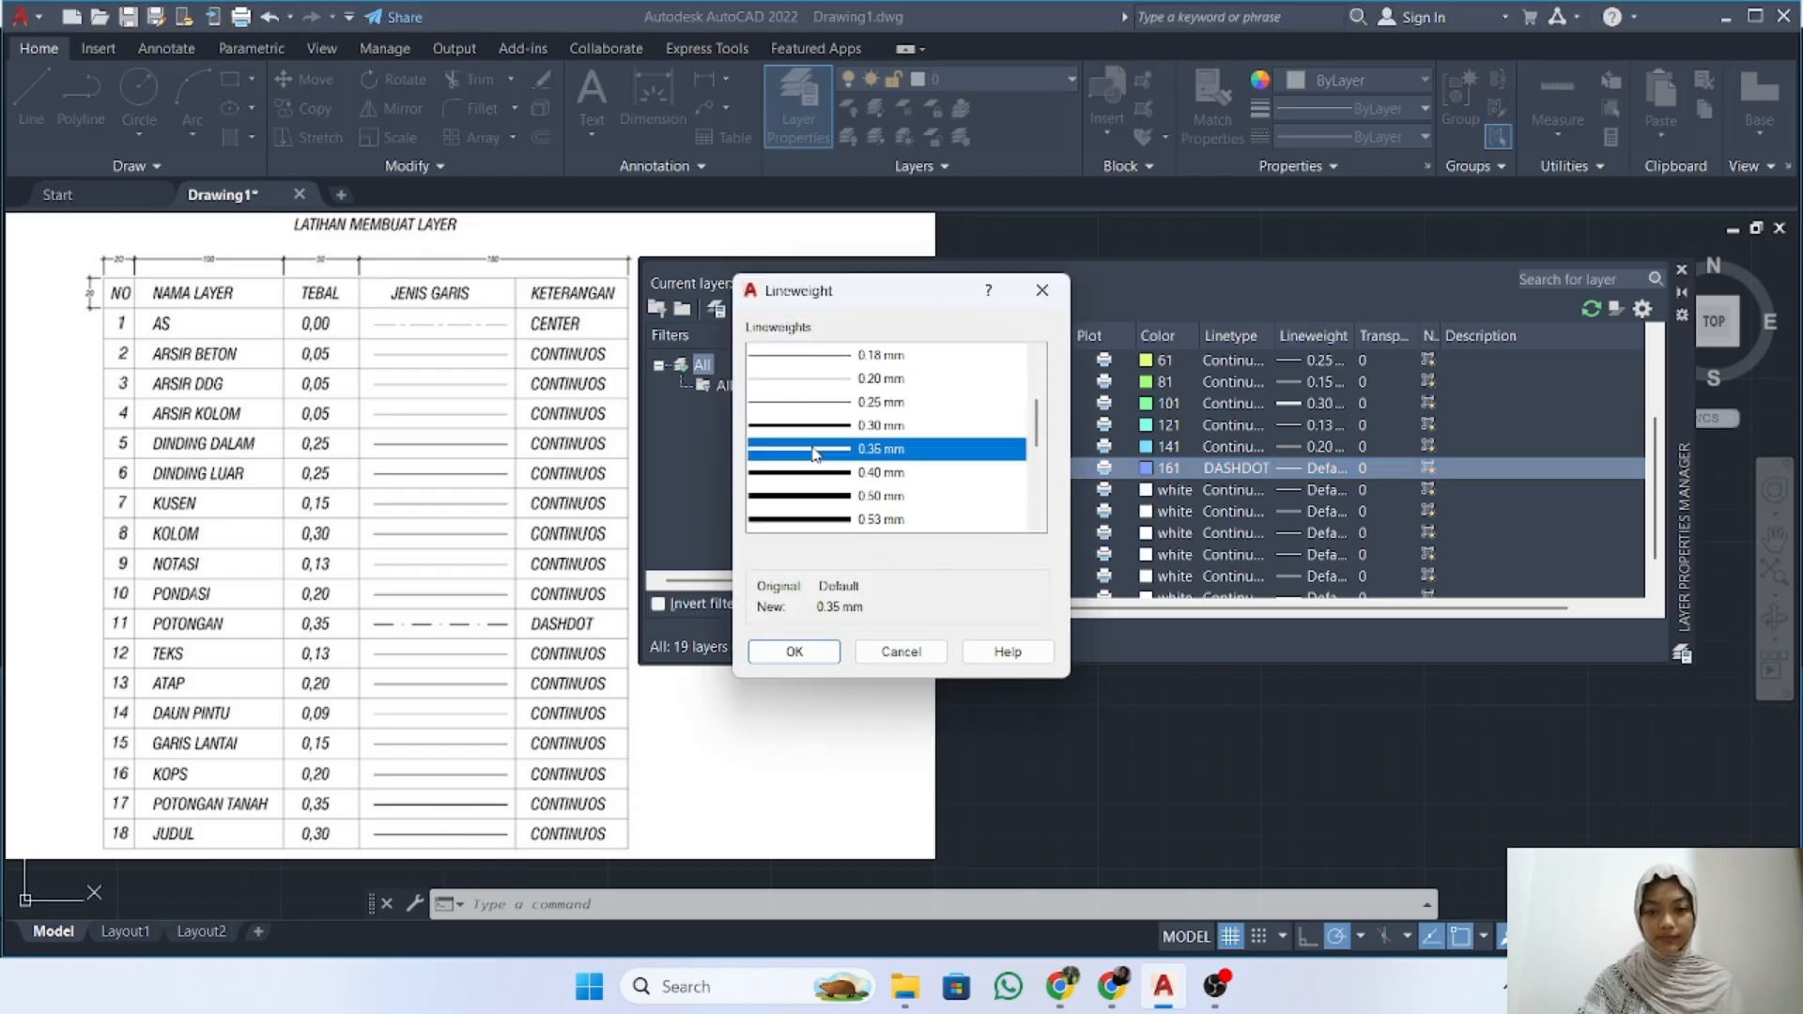
click(814, 650)
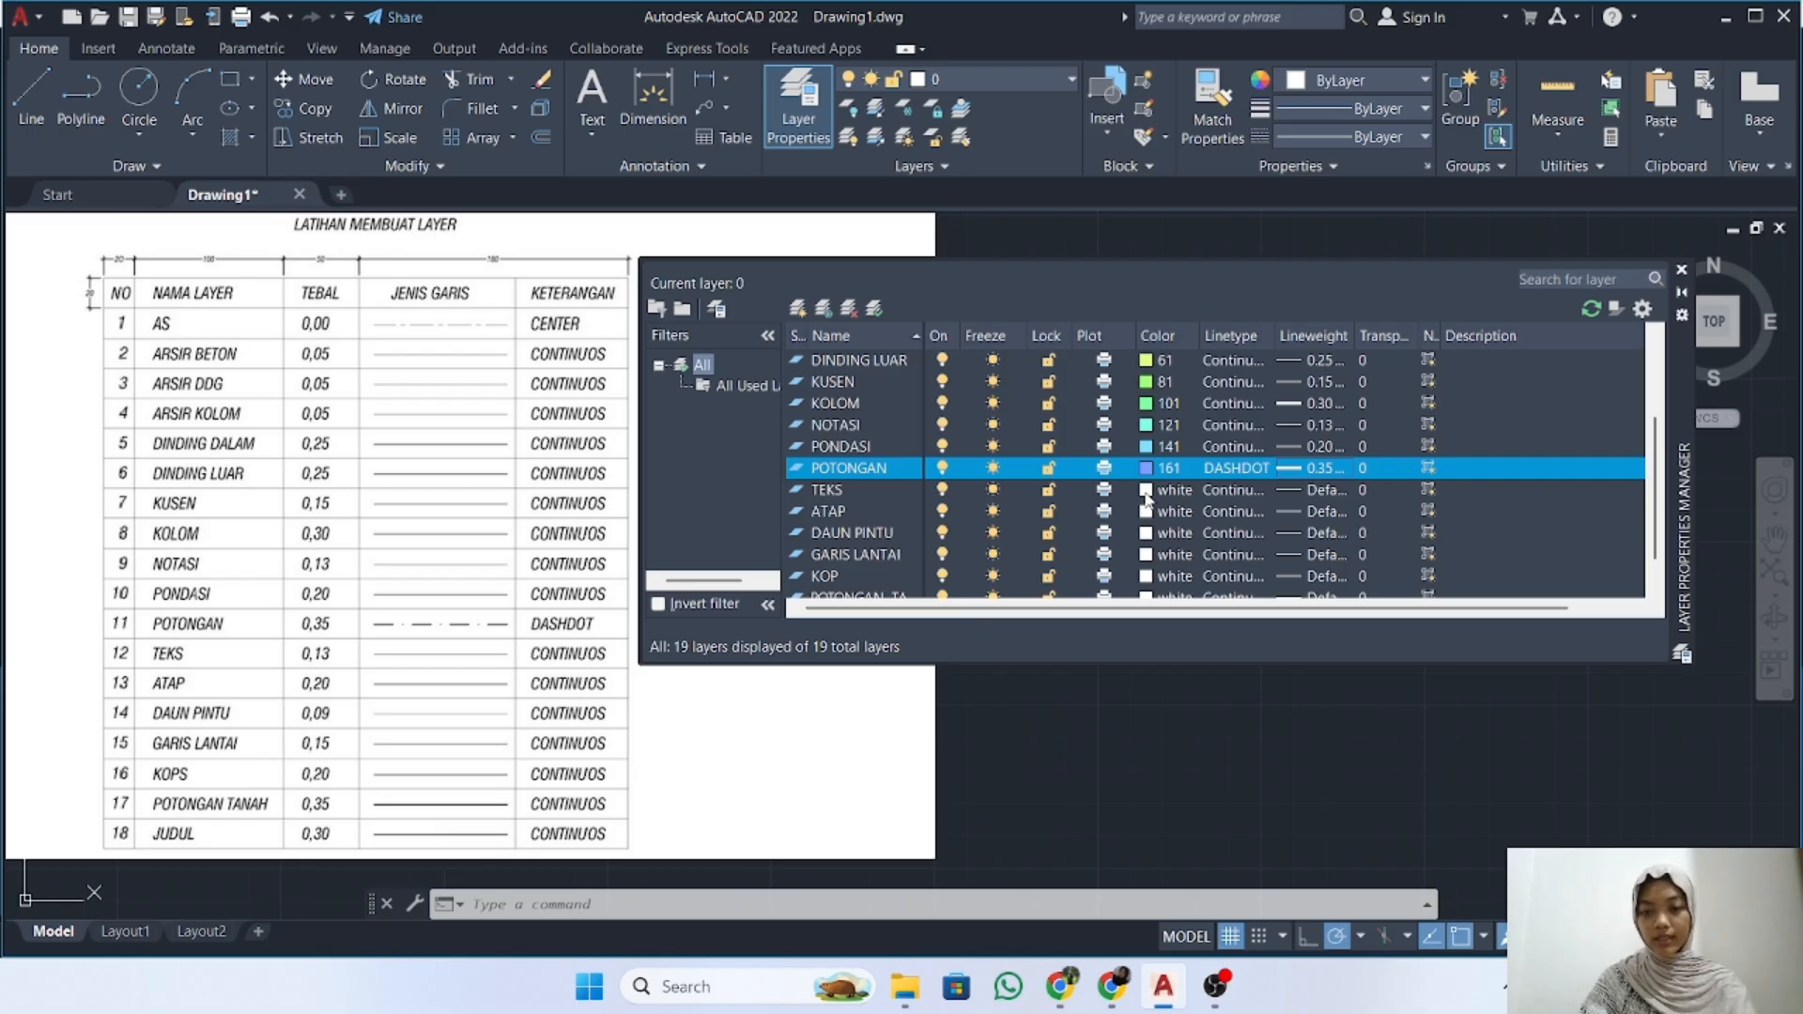
Set the TEKS layer's color to index 171
scroll(1147, 498, down, 1)
click(1147, 446)
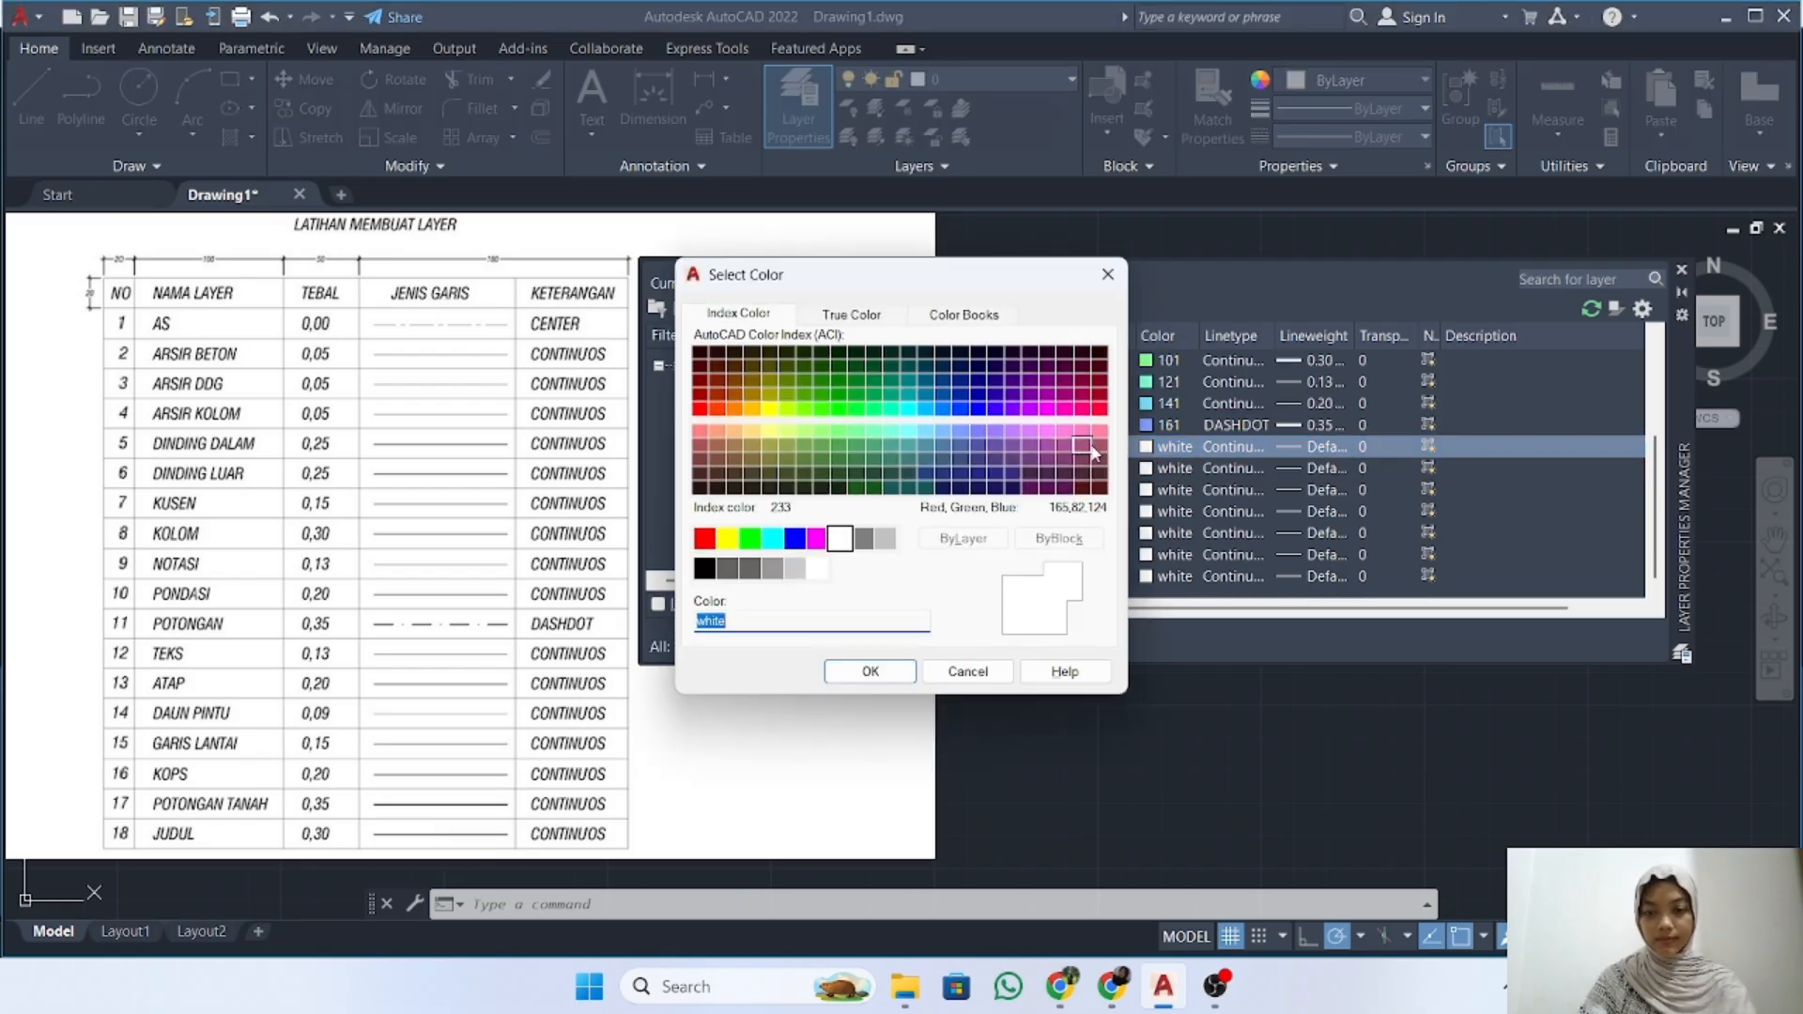
click(979, 432)
click(870, 671)
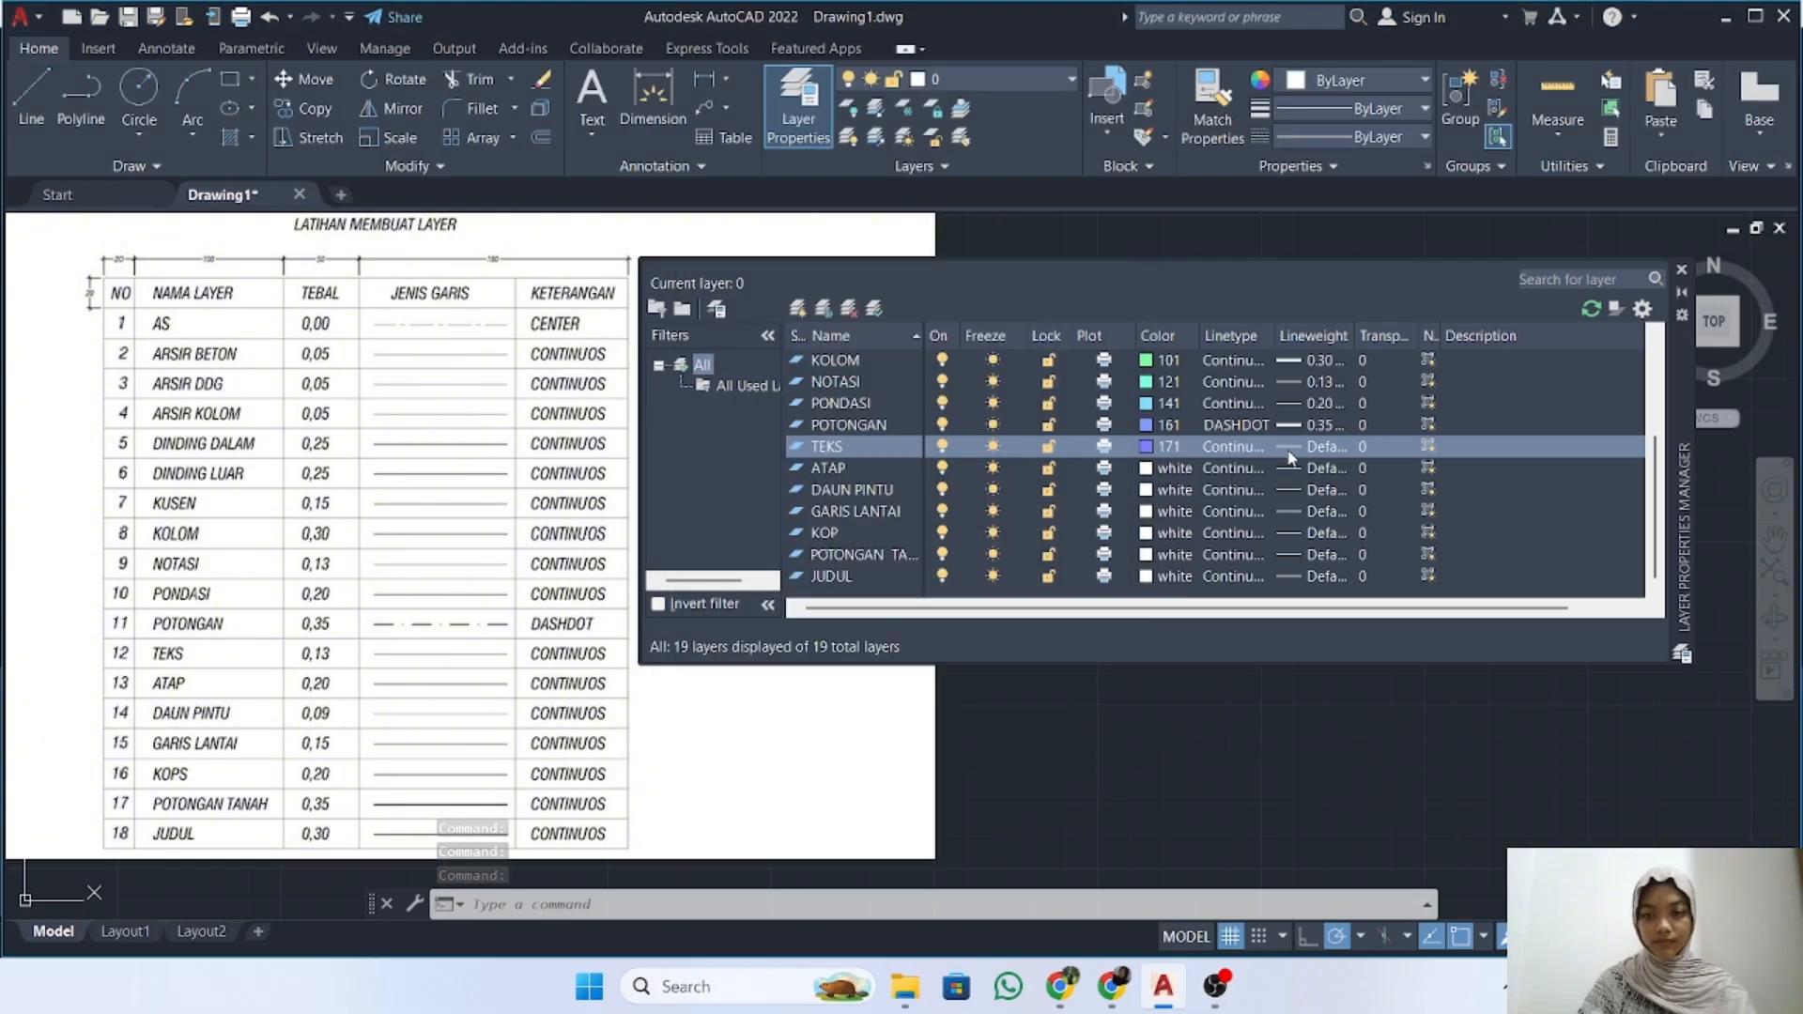
Set the TEKS layer's lineweight to 0.13 mm
click(1325, 446)
click(848, 449)
click(819, 650)
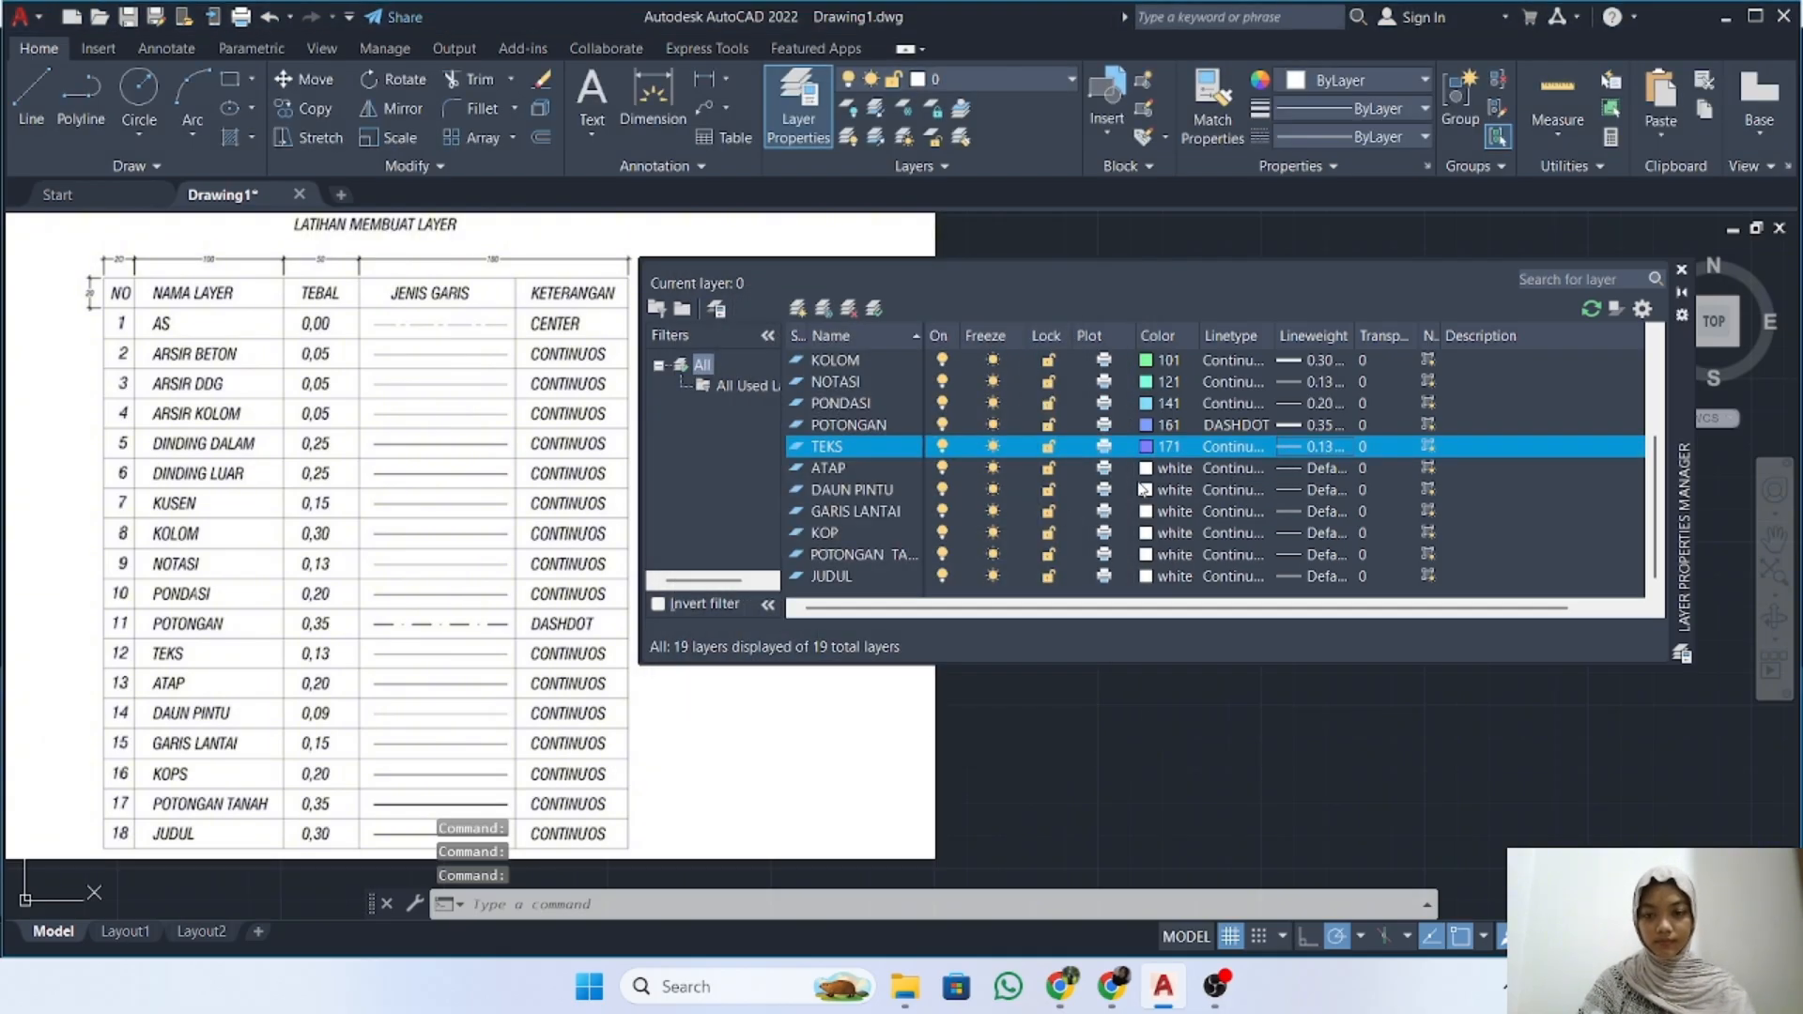
Give the ATAP layer color index 210 and a lineweight of 0.20 mm
click(1147, 467)
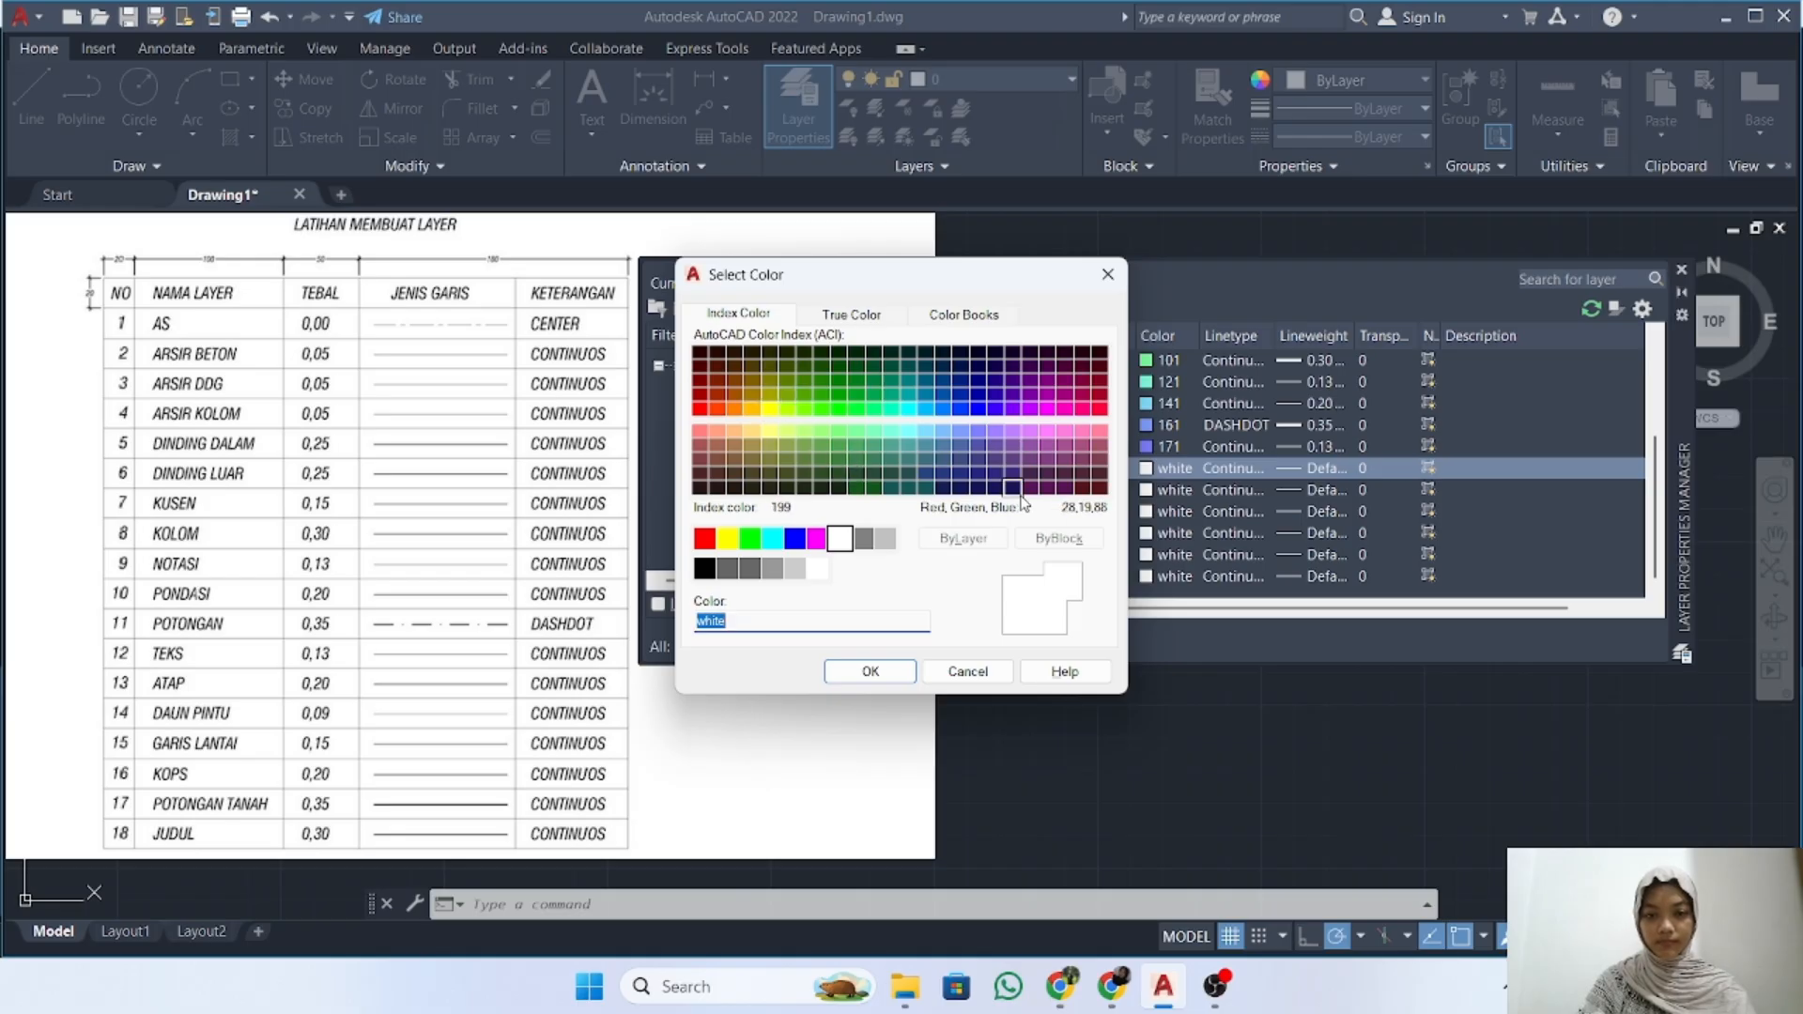
click(1050, 410)
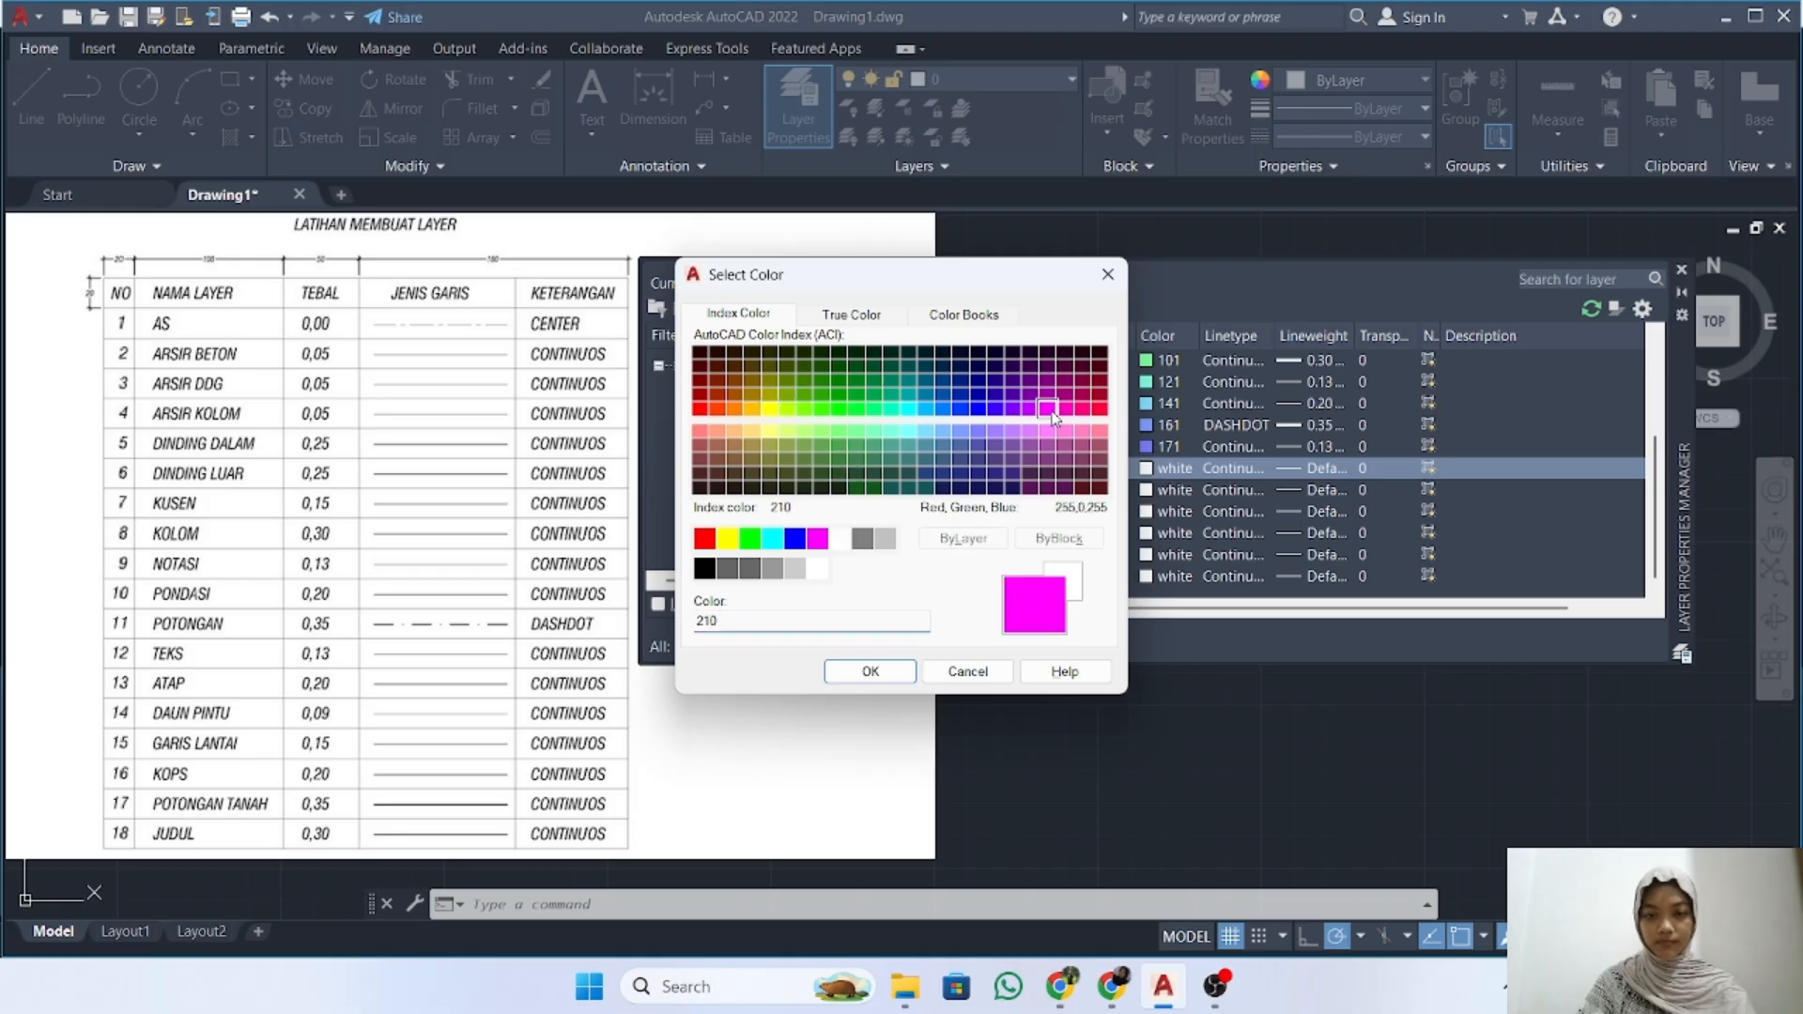
click(870, 670)
click(1296, 470)
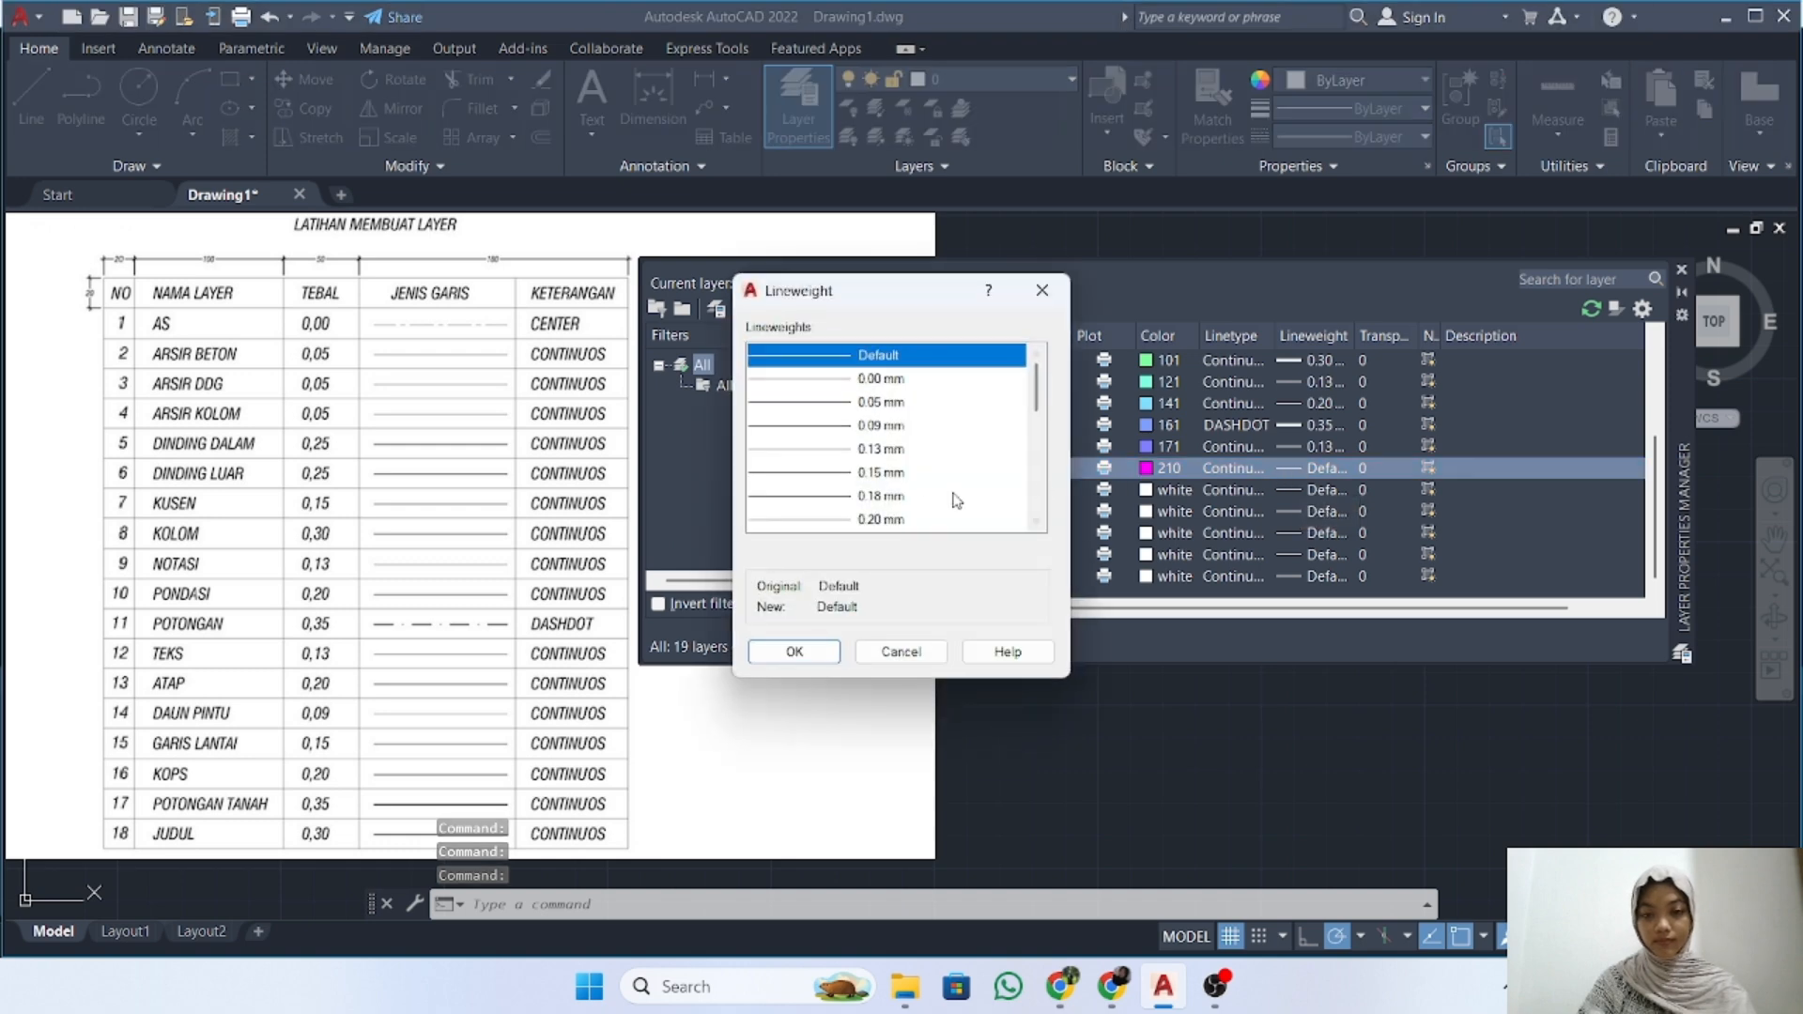
click(850, 520)
click(794, 651)
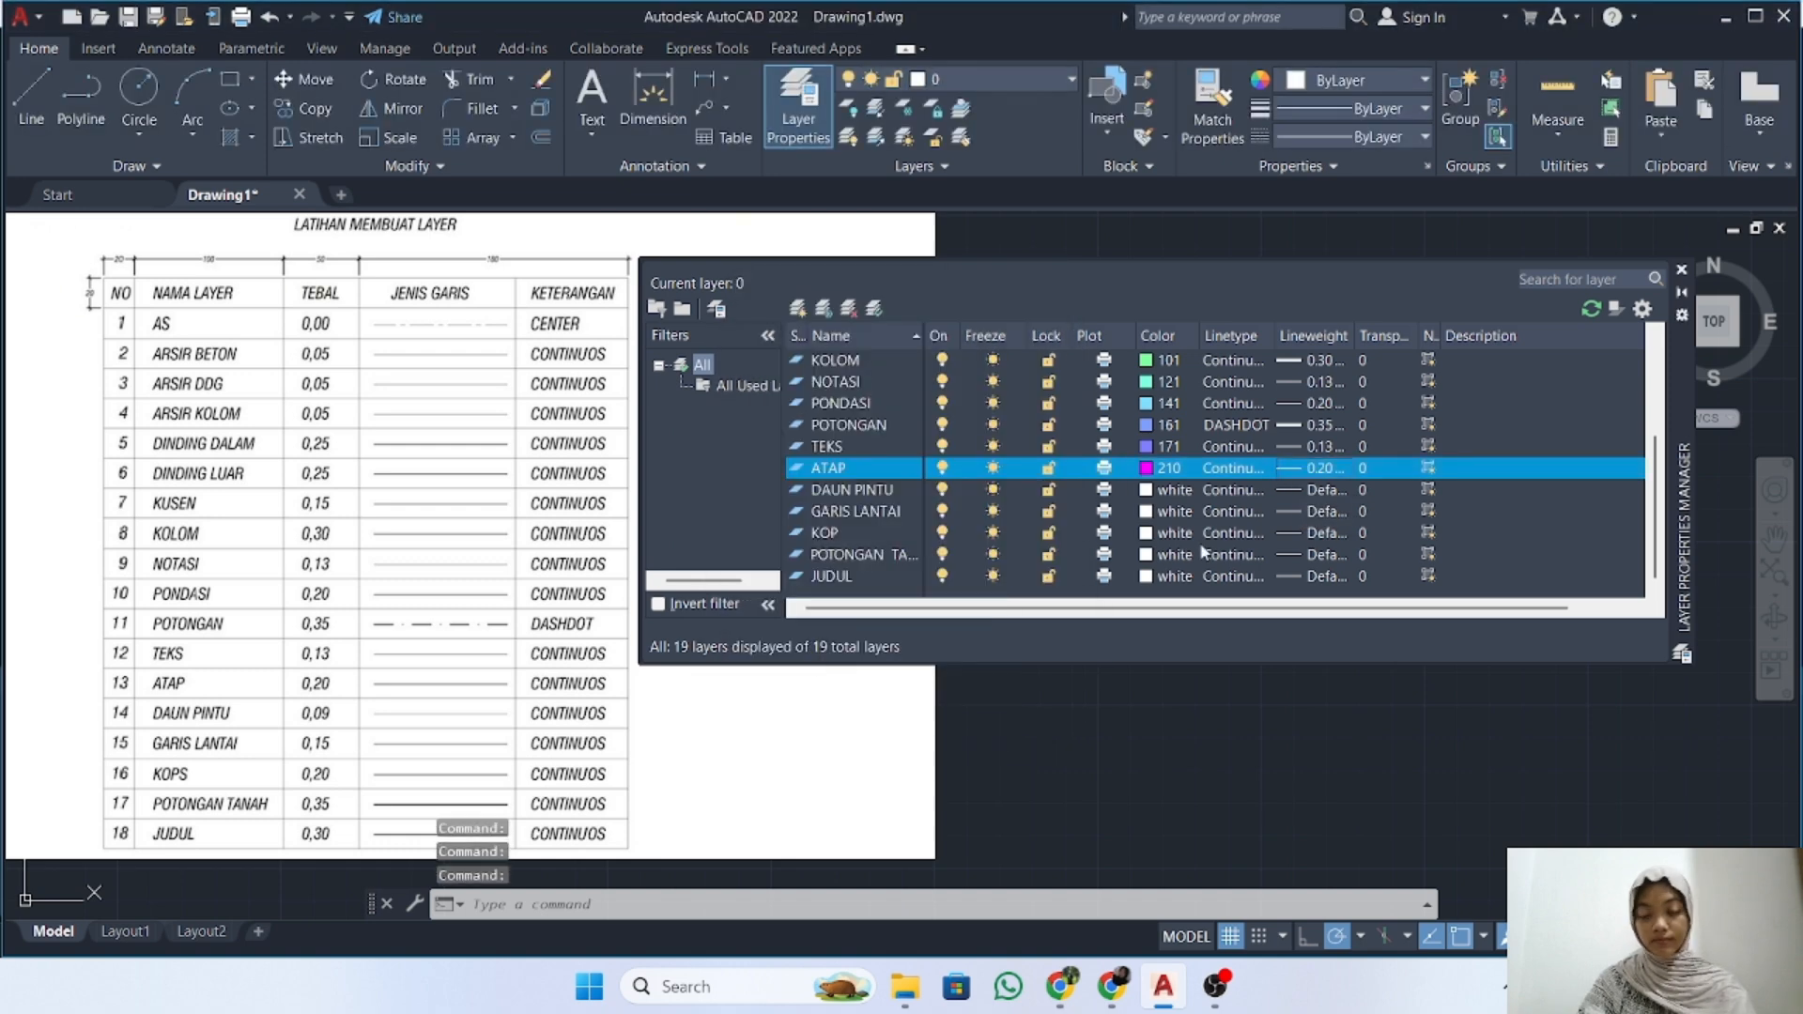
Give the DAUN PINTU layer color index 241 and a lineweight of 0.09 mm
click(1165, 489)
click(1099, 431)
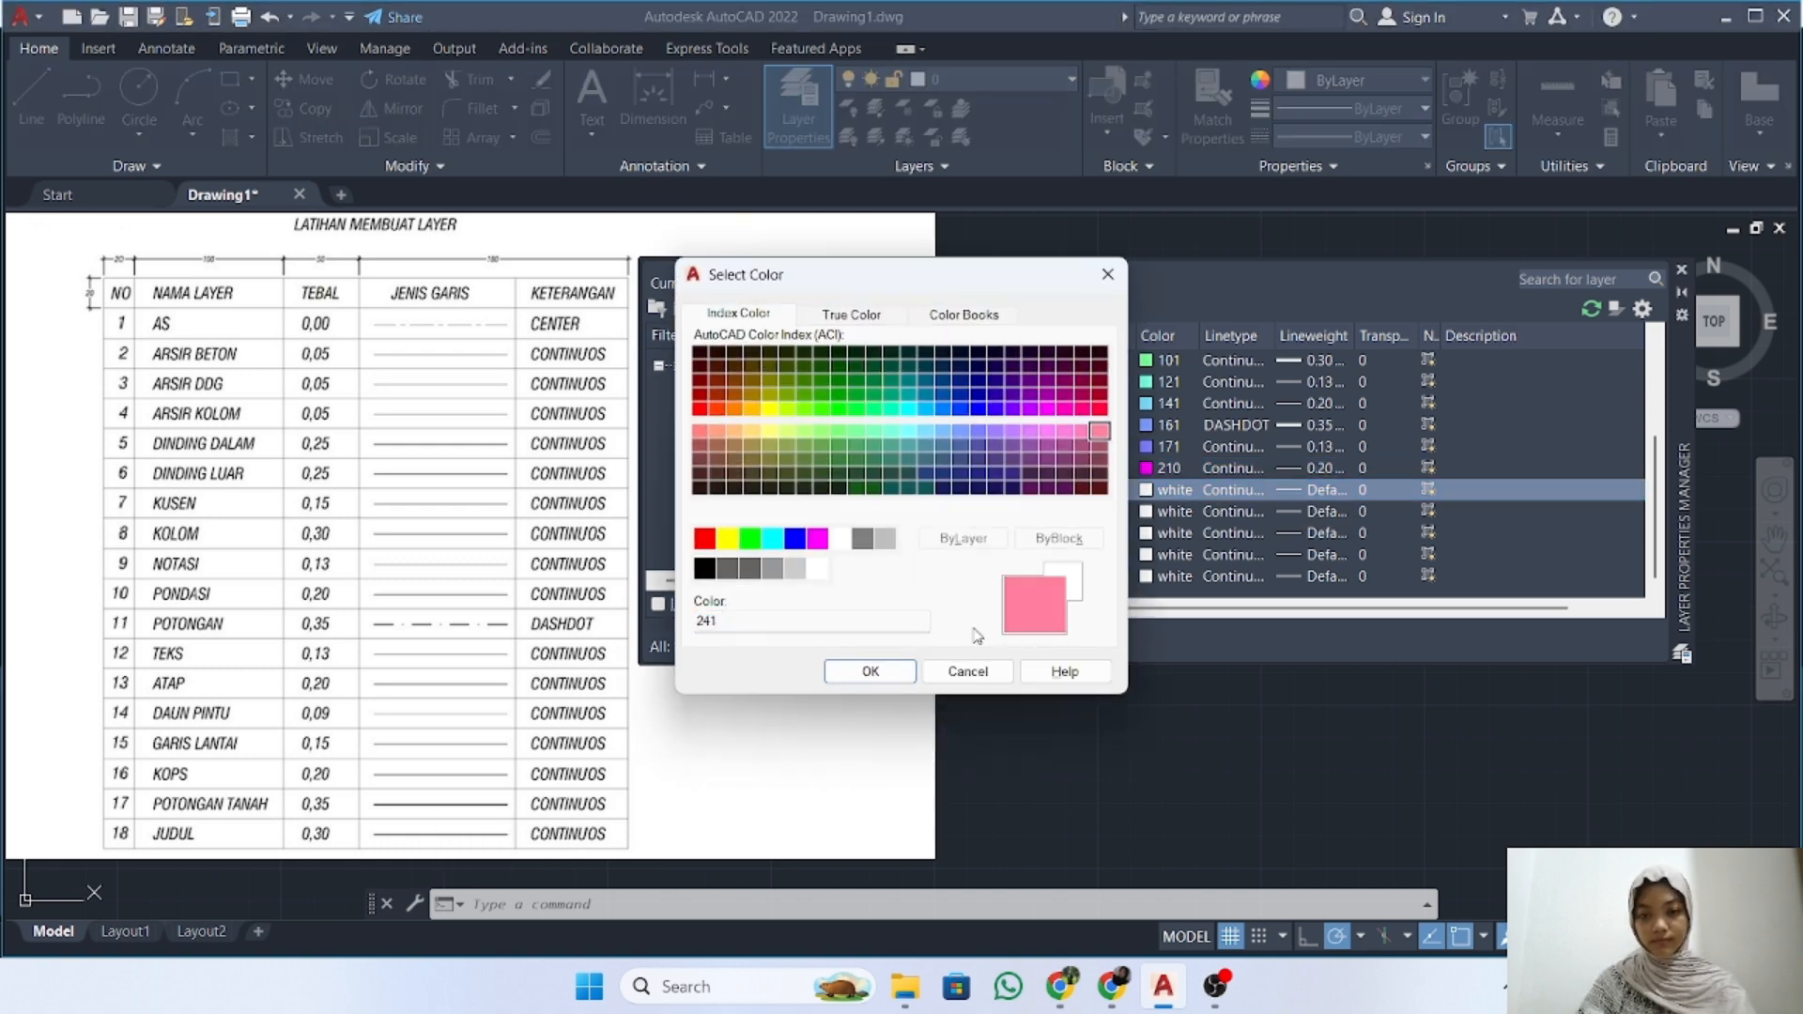
click(871, 671)
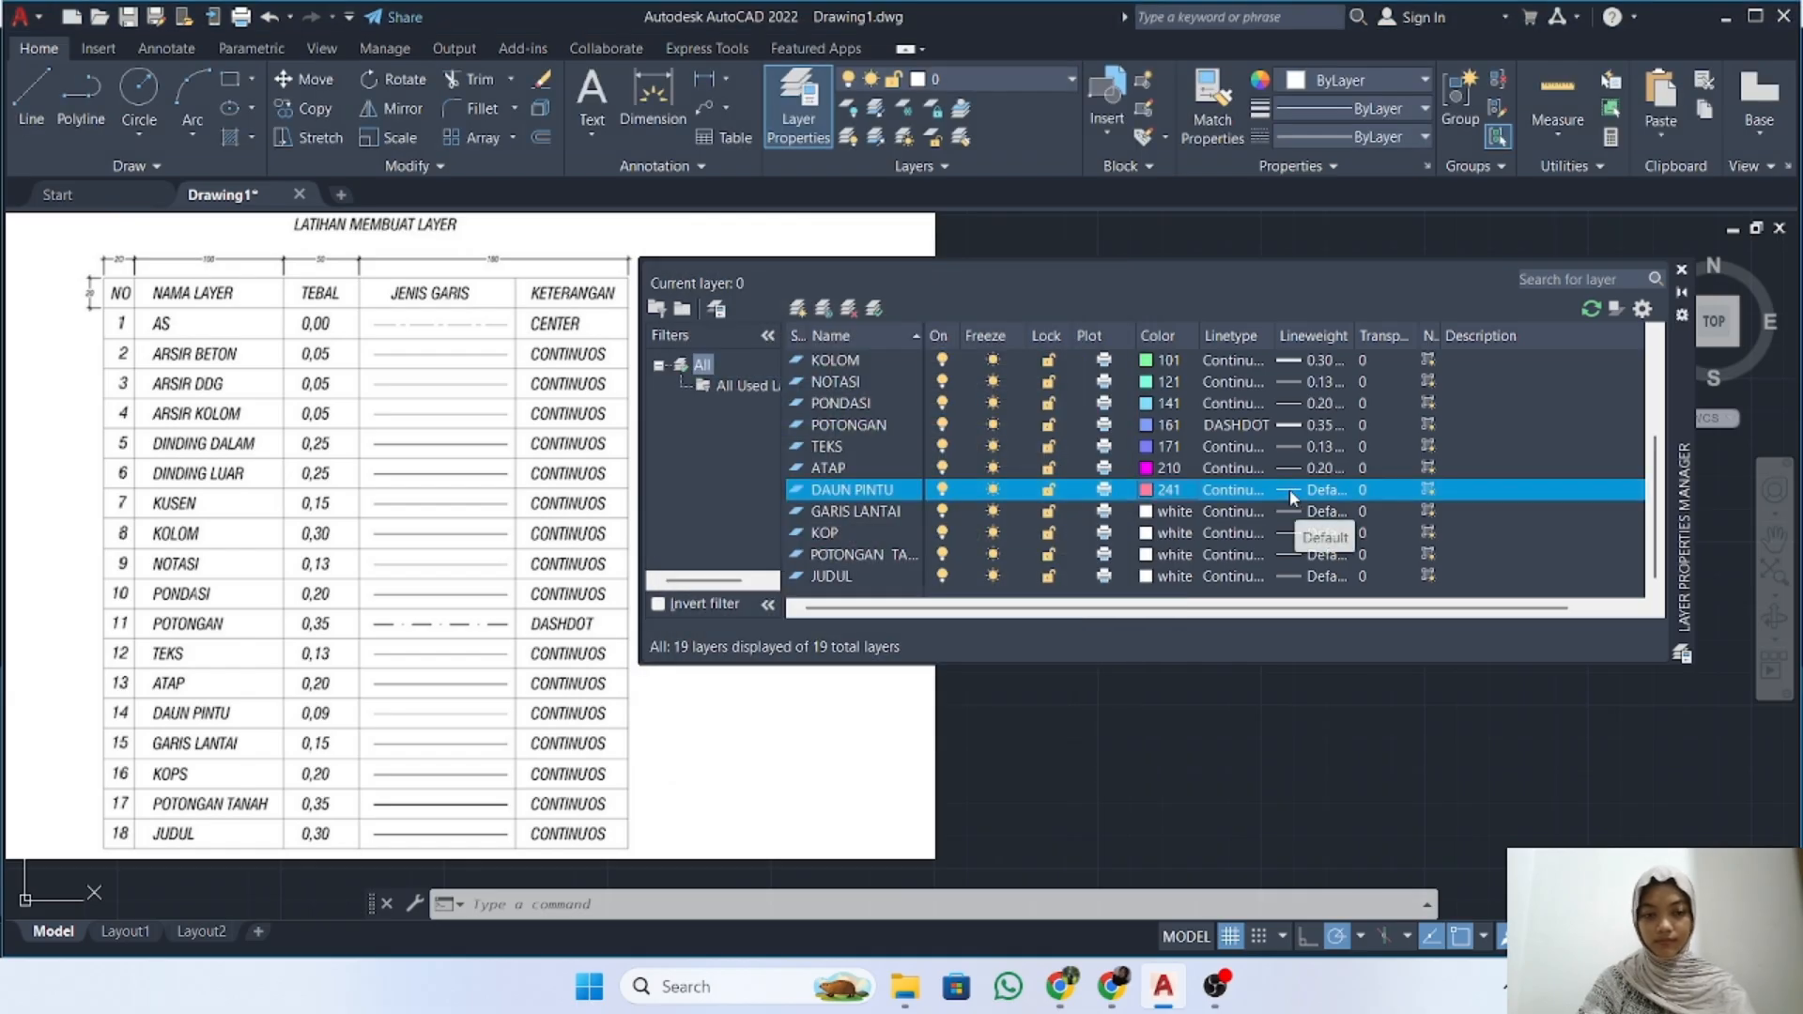
click(1293, 491)
click(841, 519)
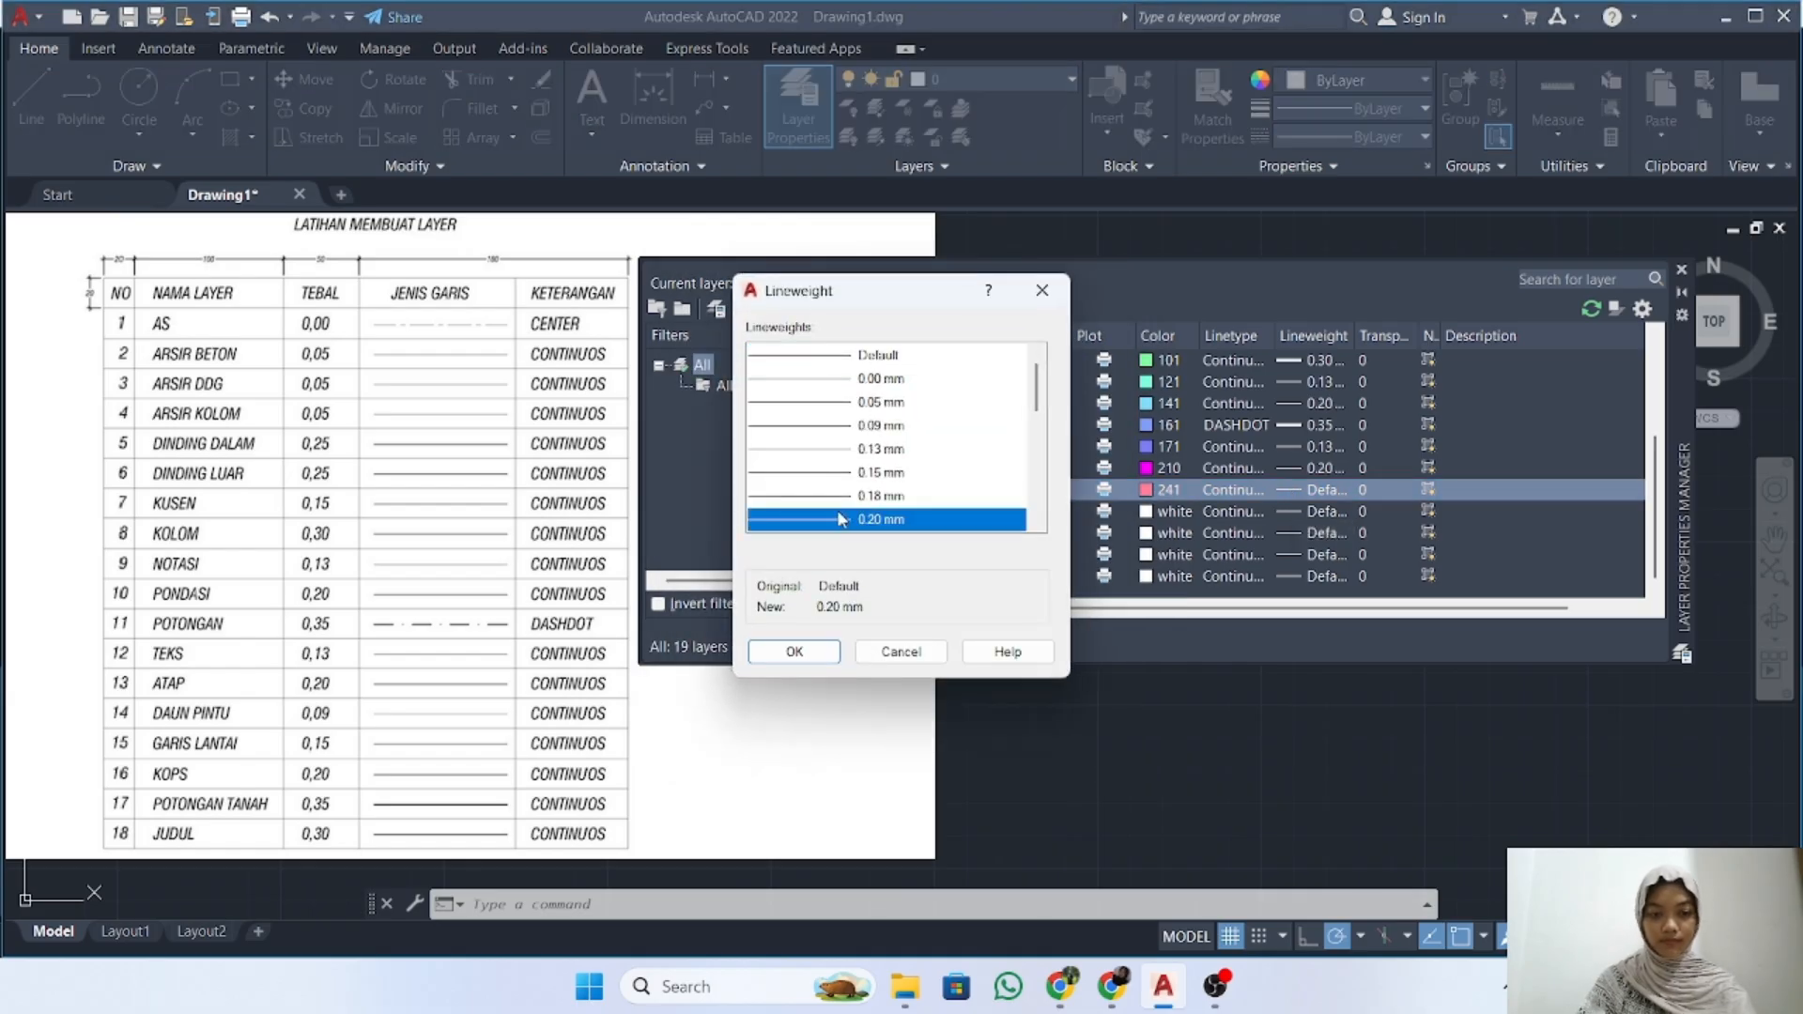
click(847, 428)
click(798, 652)
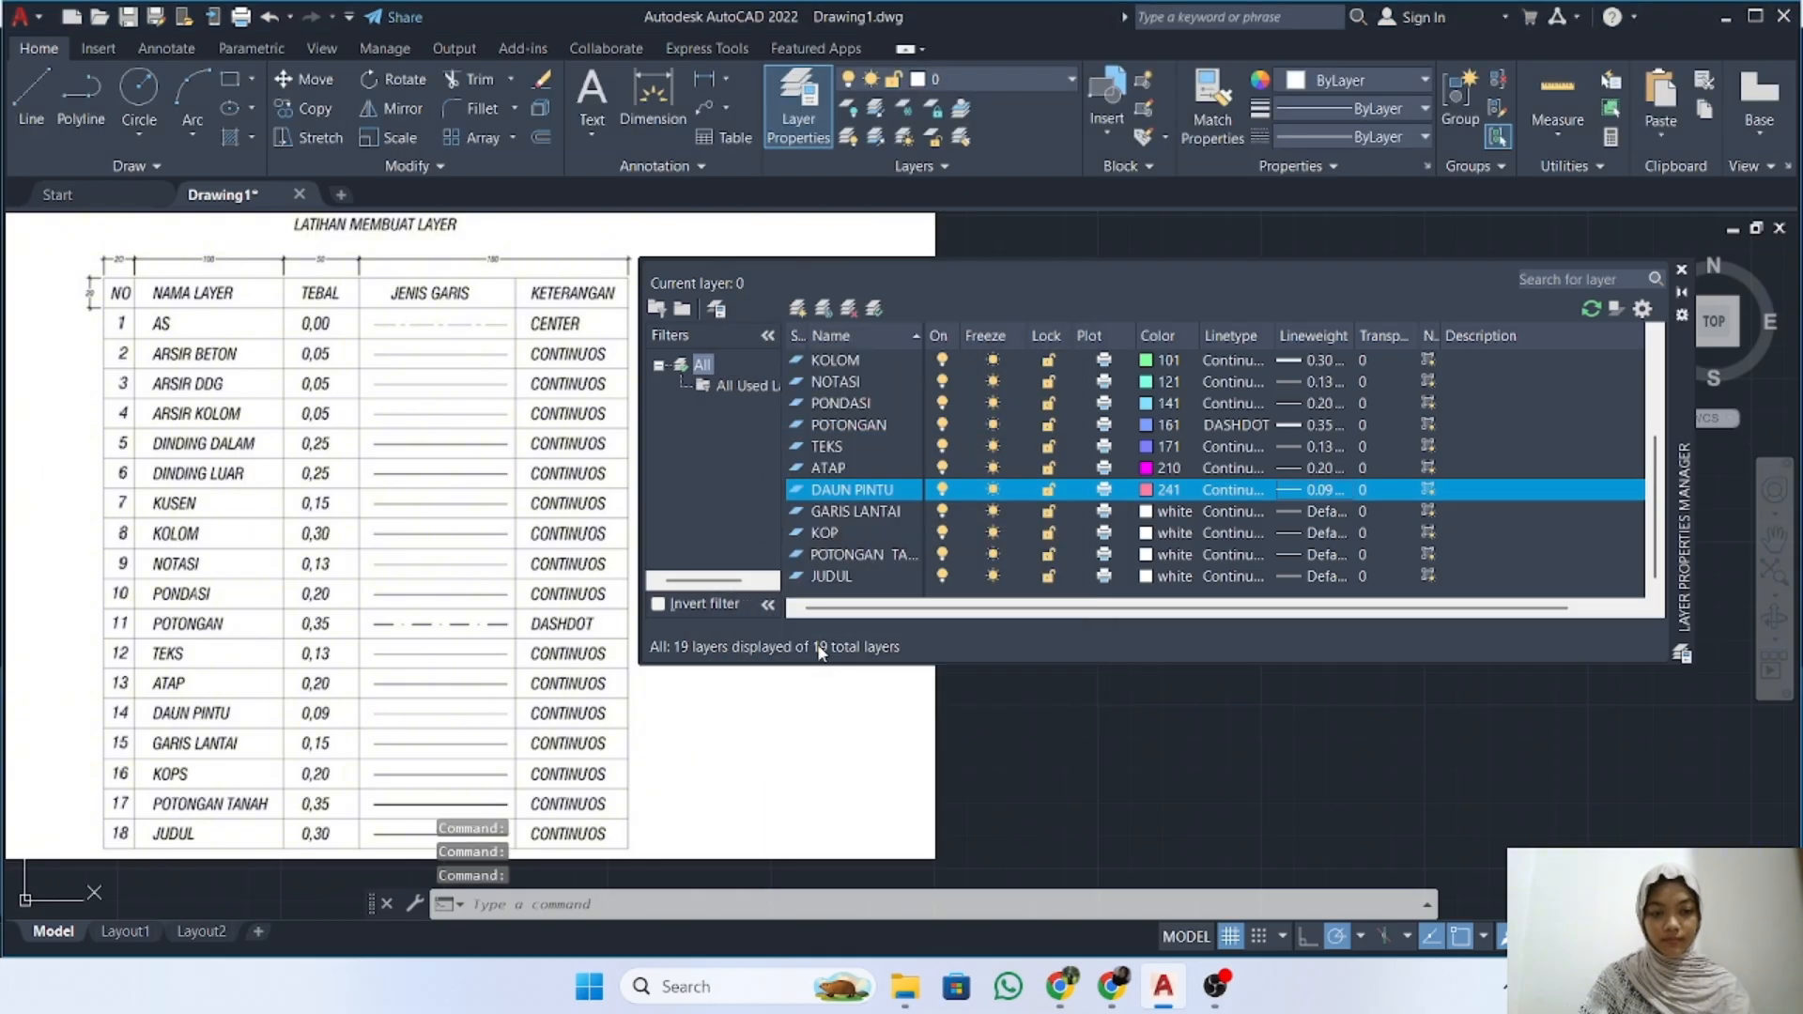
Give the GARIS LANTAI layer color index 221 and a lineweight of 0.15 mm
click(1168, 511)
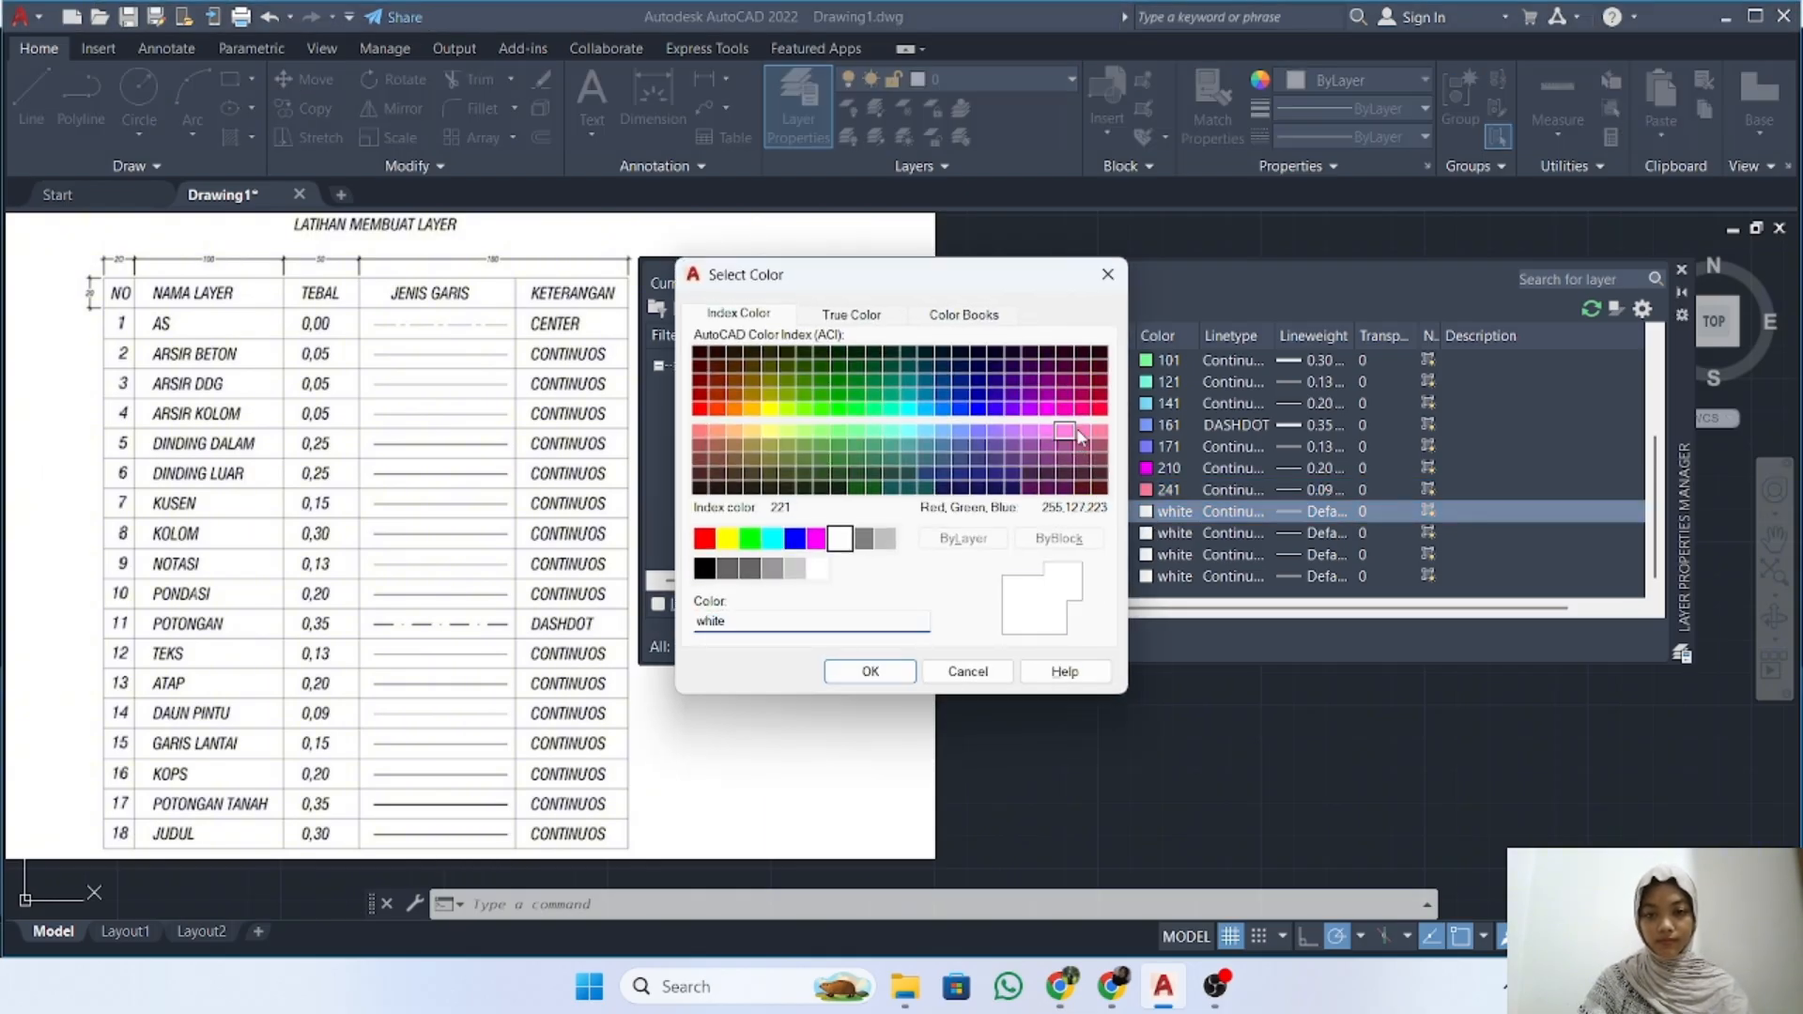
click(1082, 432)
click(1065, 434)
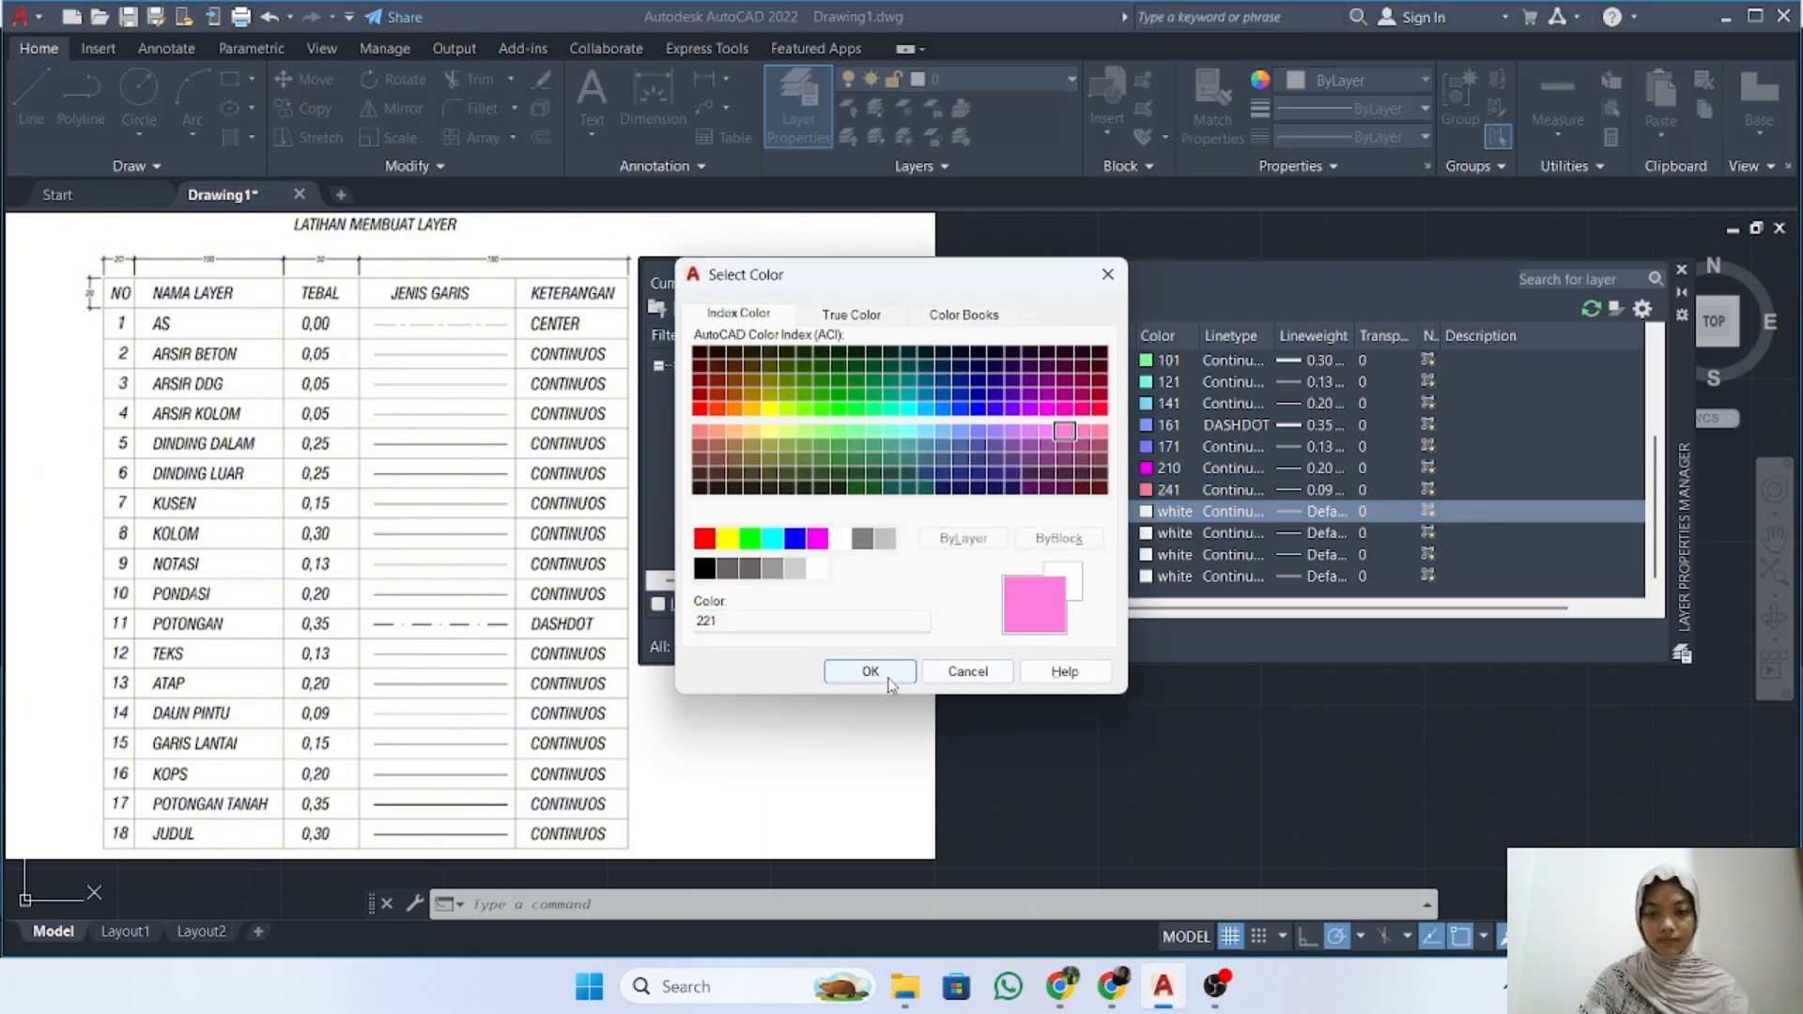
click(871, 671)
click(1312, 515)
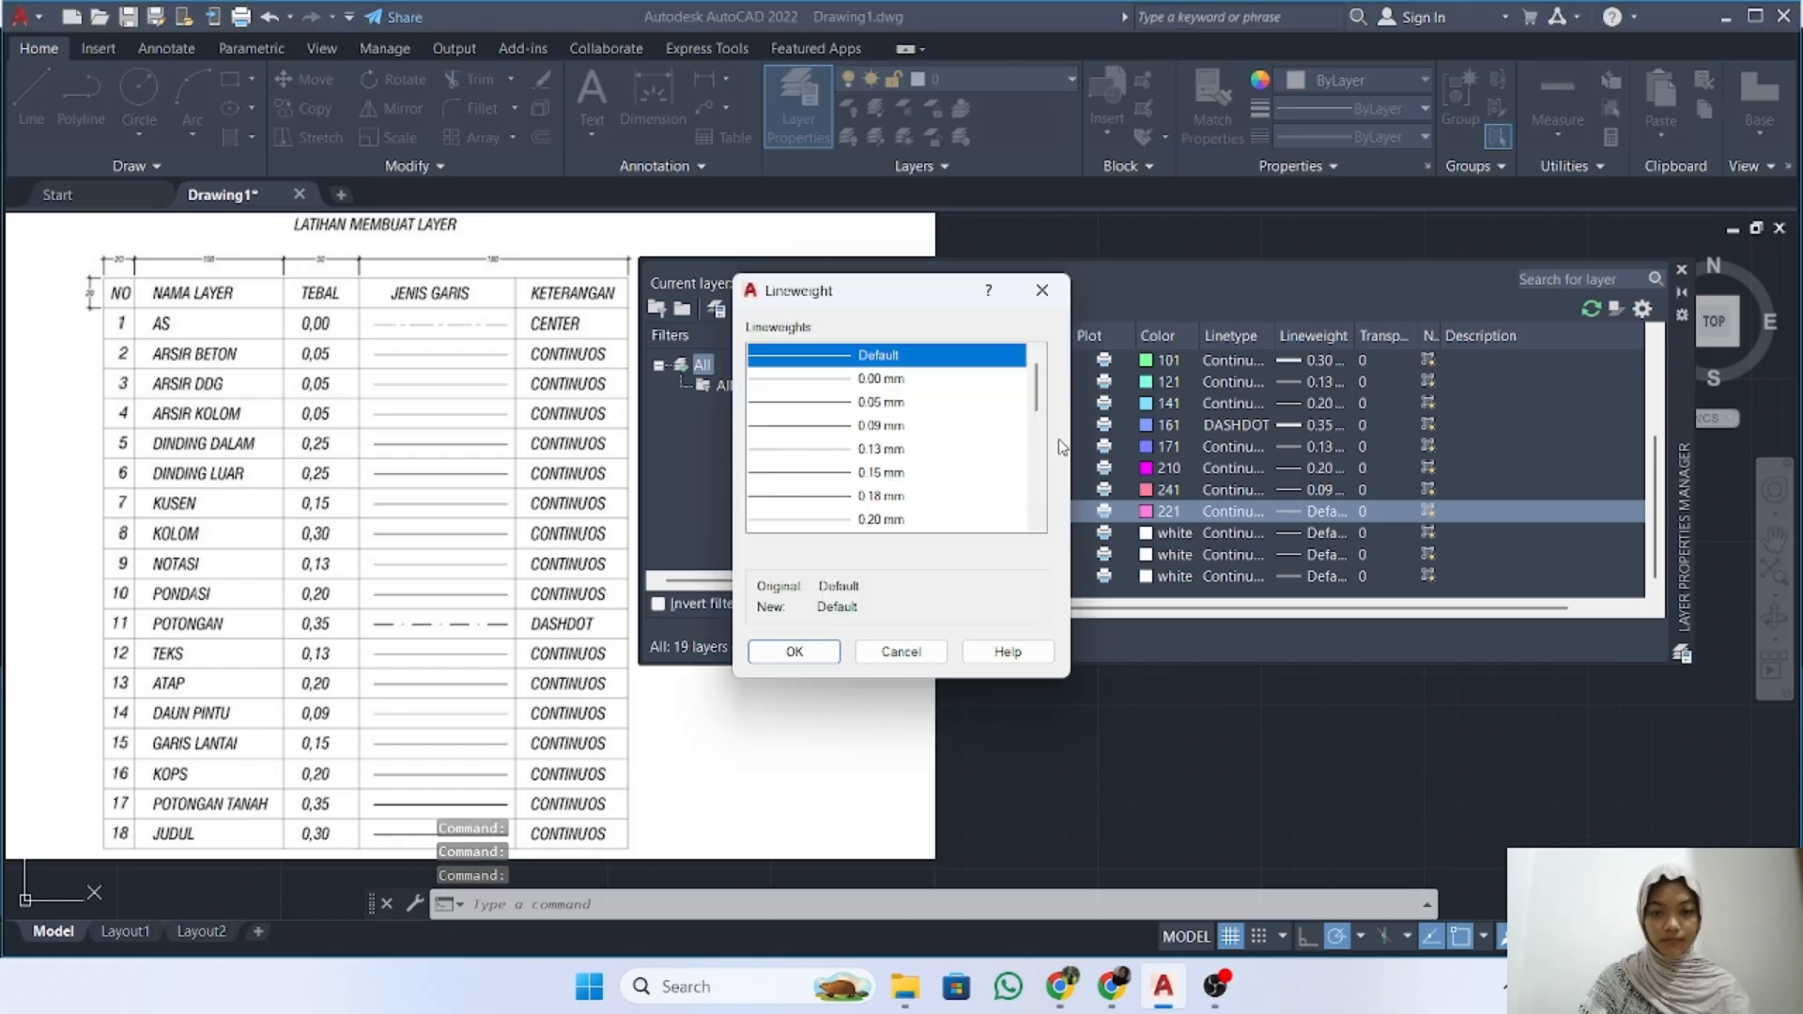
click(886, 471)
click(799, 652)
Give the KOP layer color index 53 and a lineweight of 0.20 mm
click(1145, 535)
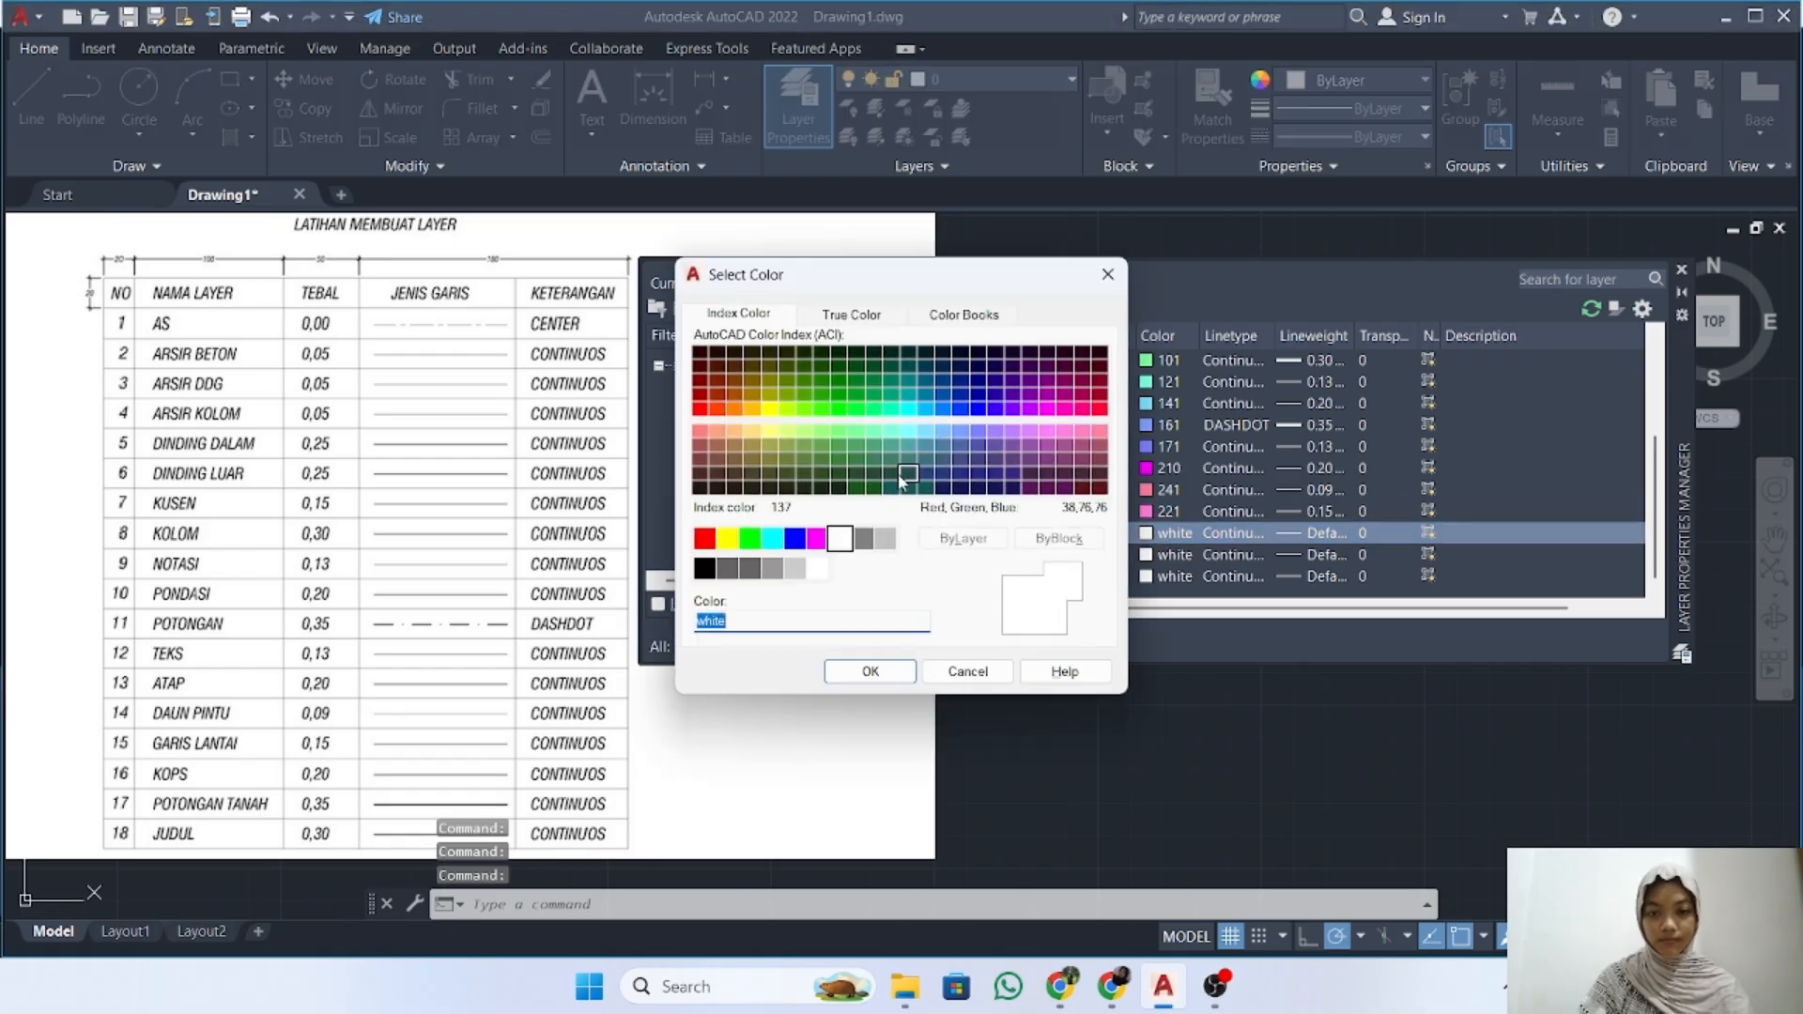
click(770, 445)
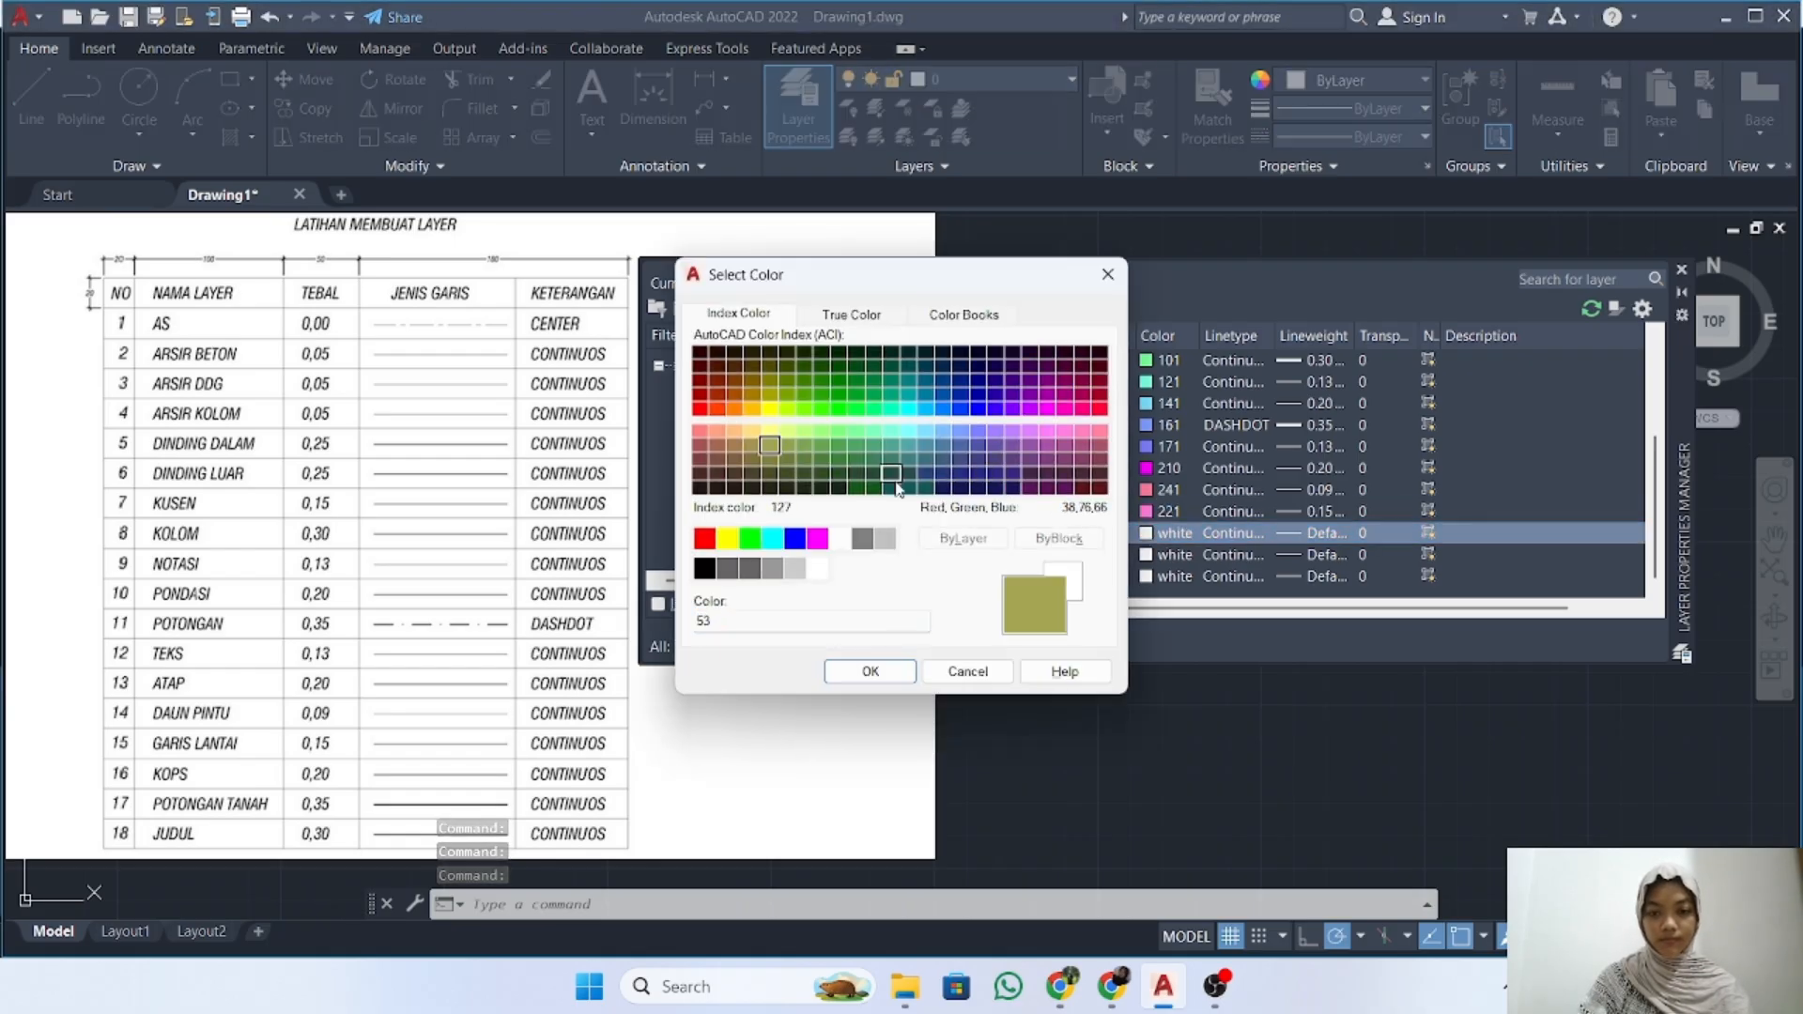
click(871, 671)
click(1306, 533)
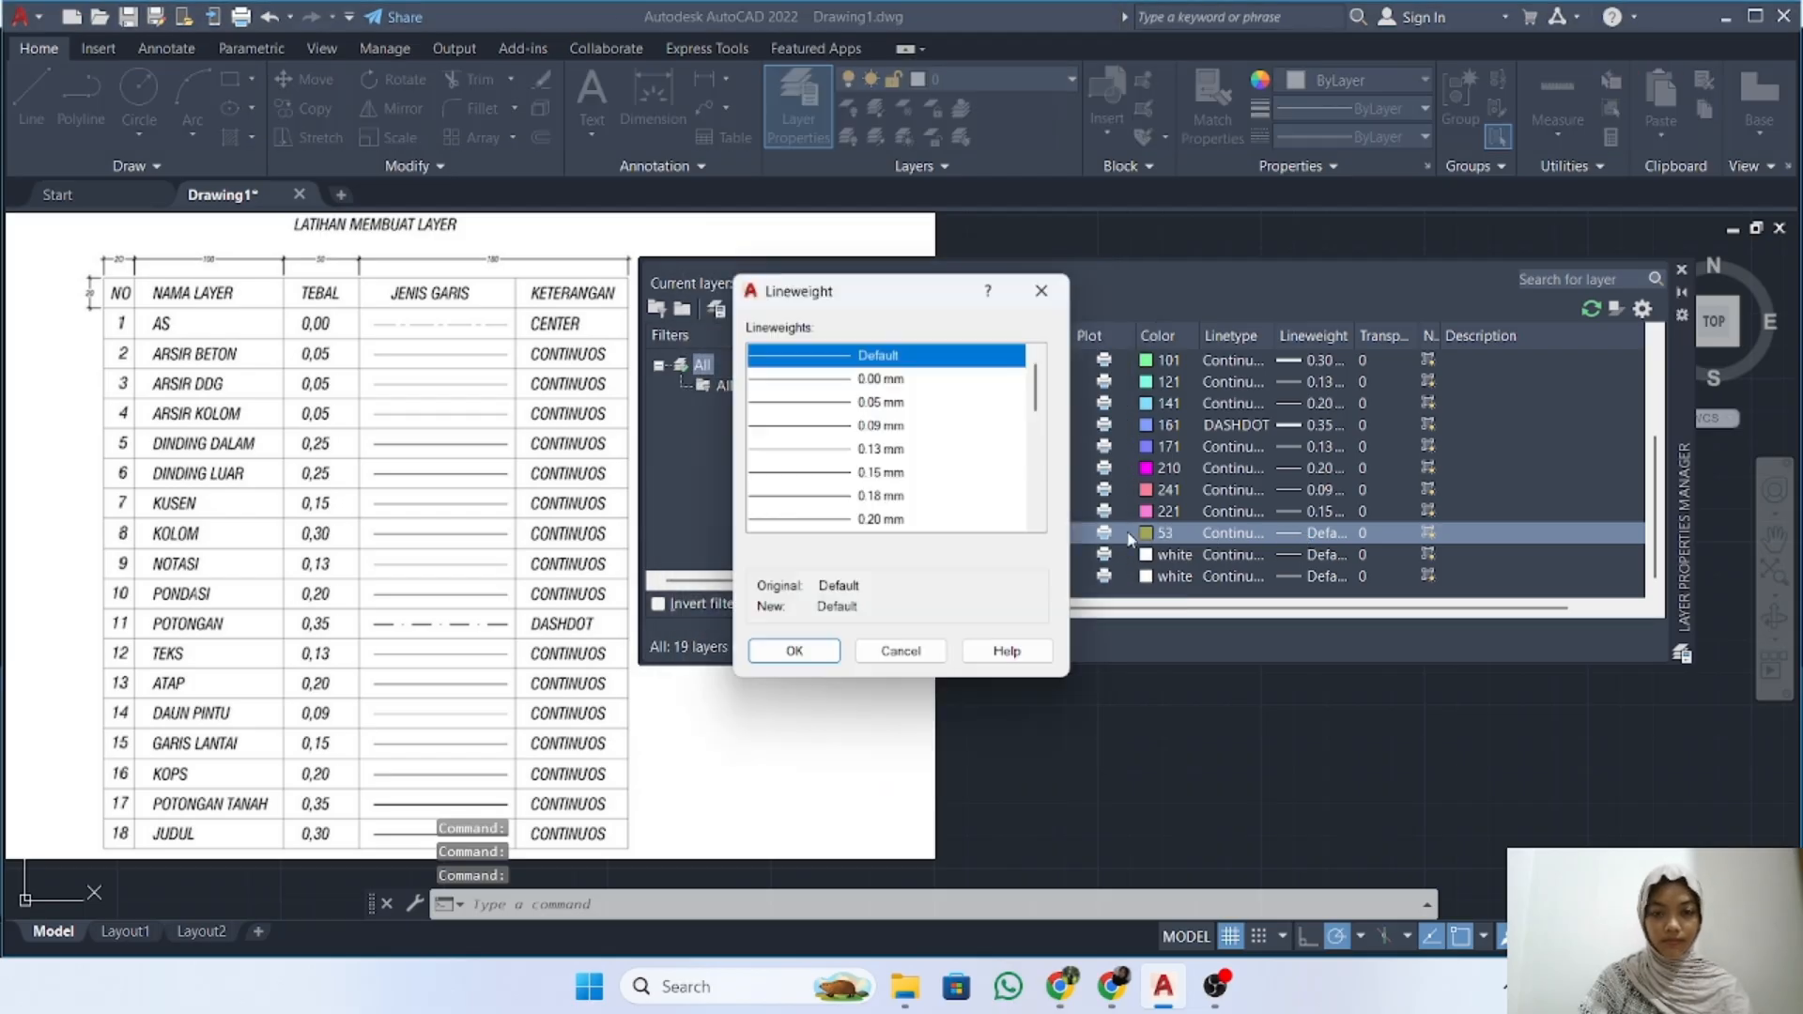
click(885, 473)
key(Escape)
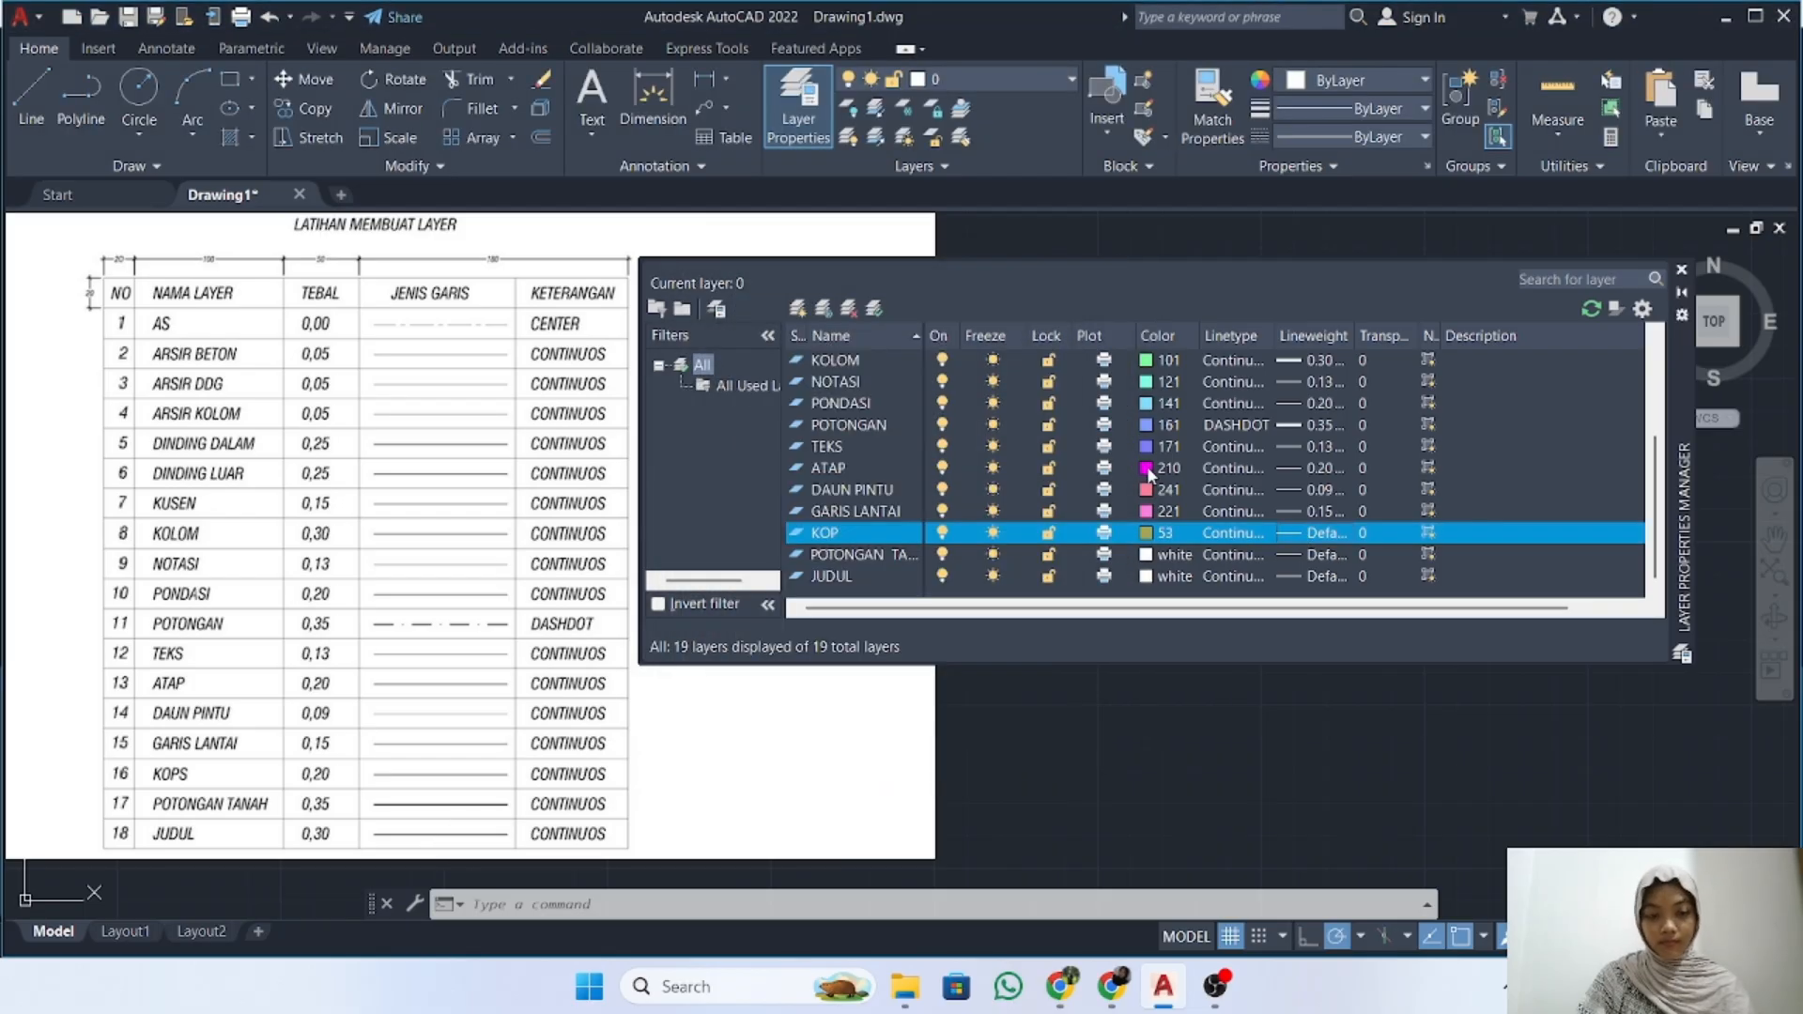
click(1308, 533)
click(850, 515)
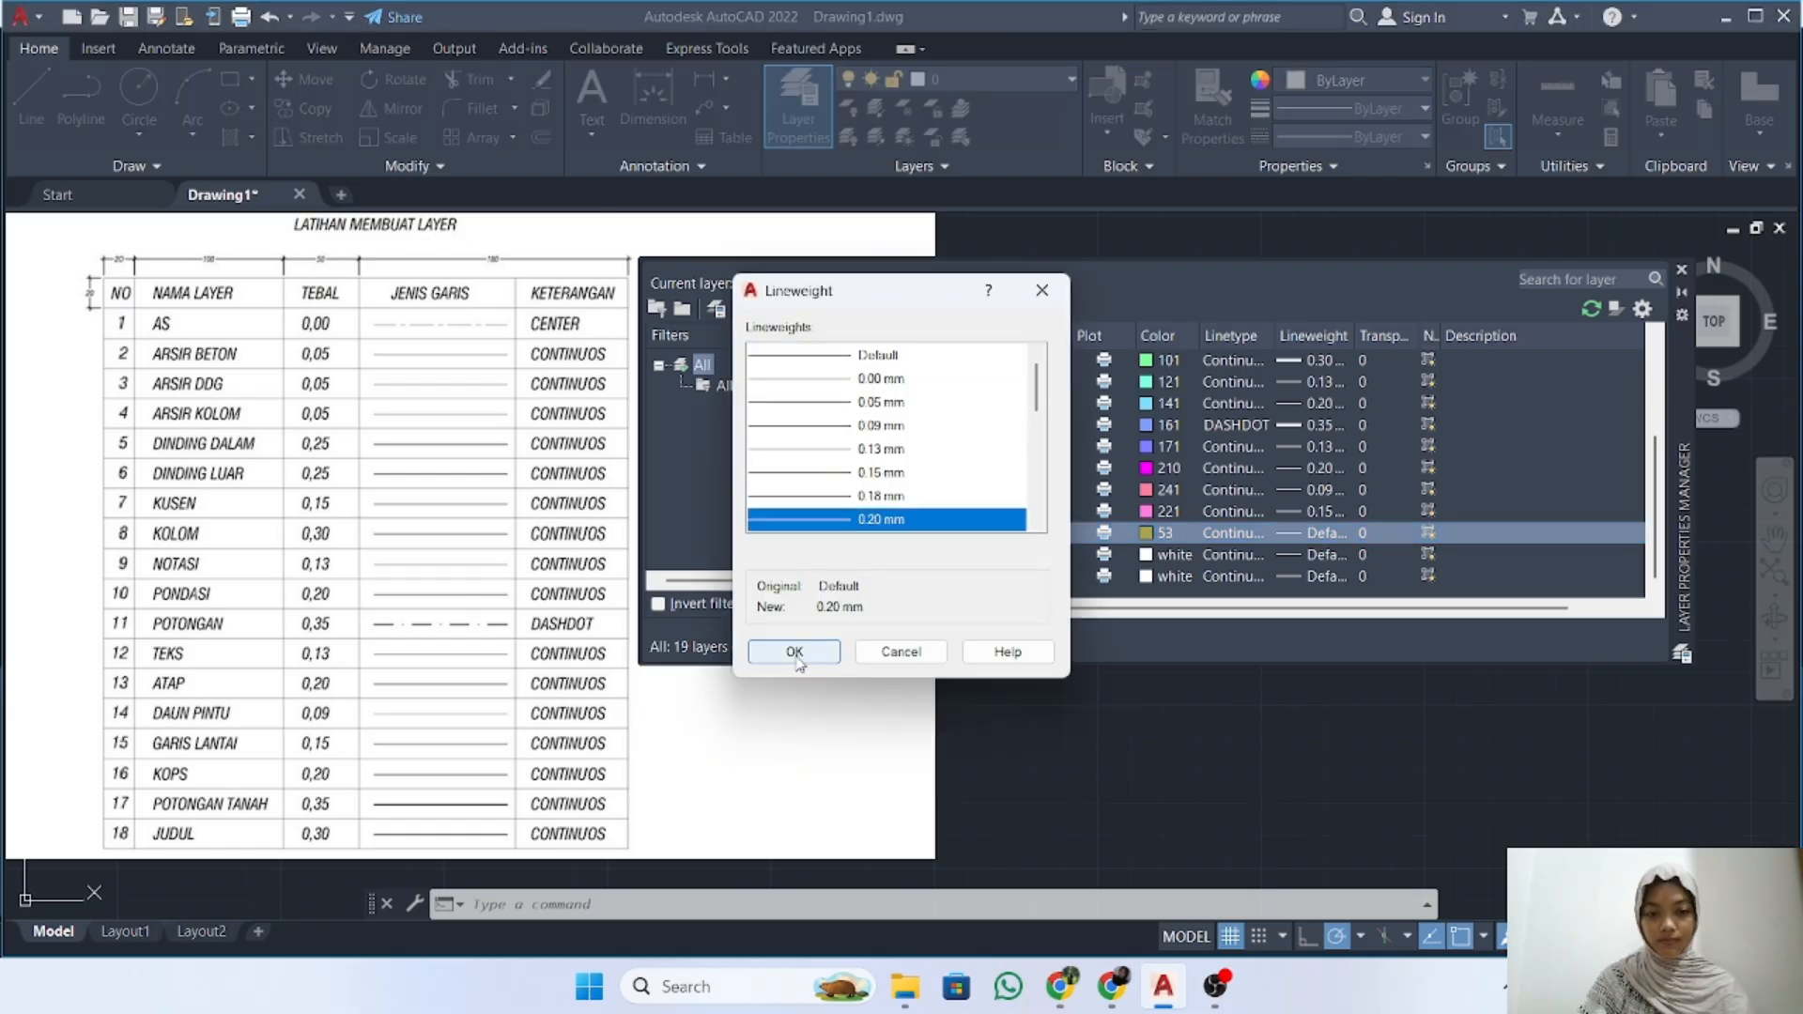
click(804, 650)
Give the POTONGAN TANAH layer color index 100 and a lineweight of 0.35 mm
click(1165, 555)
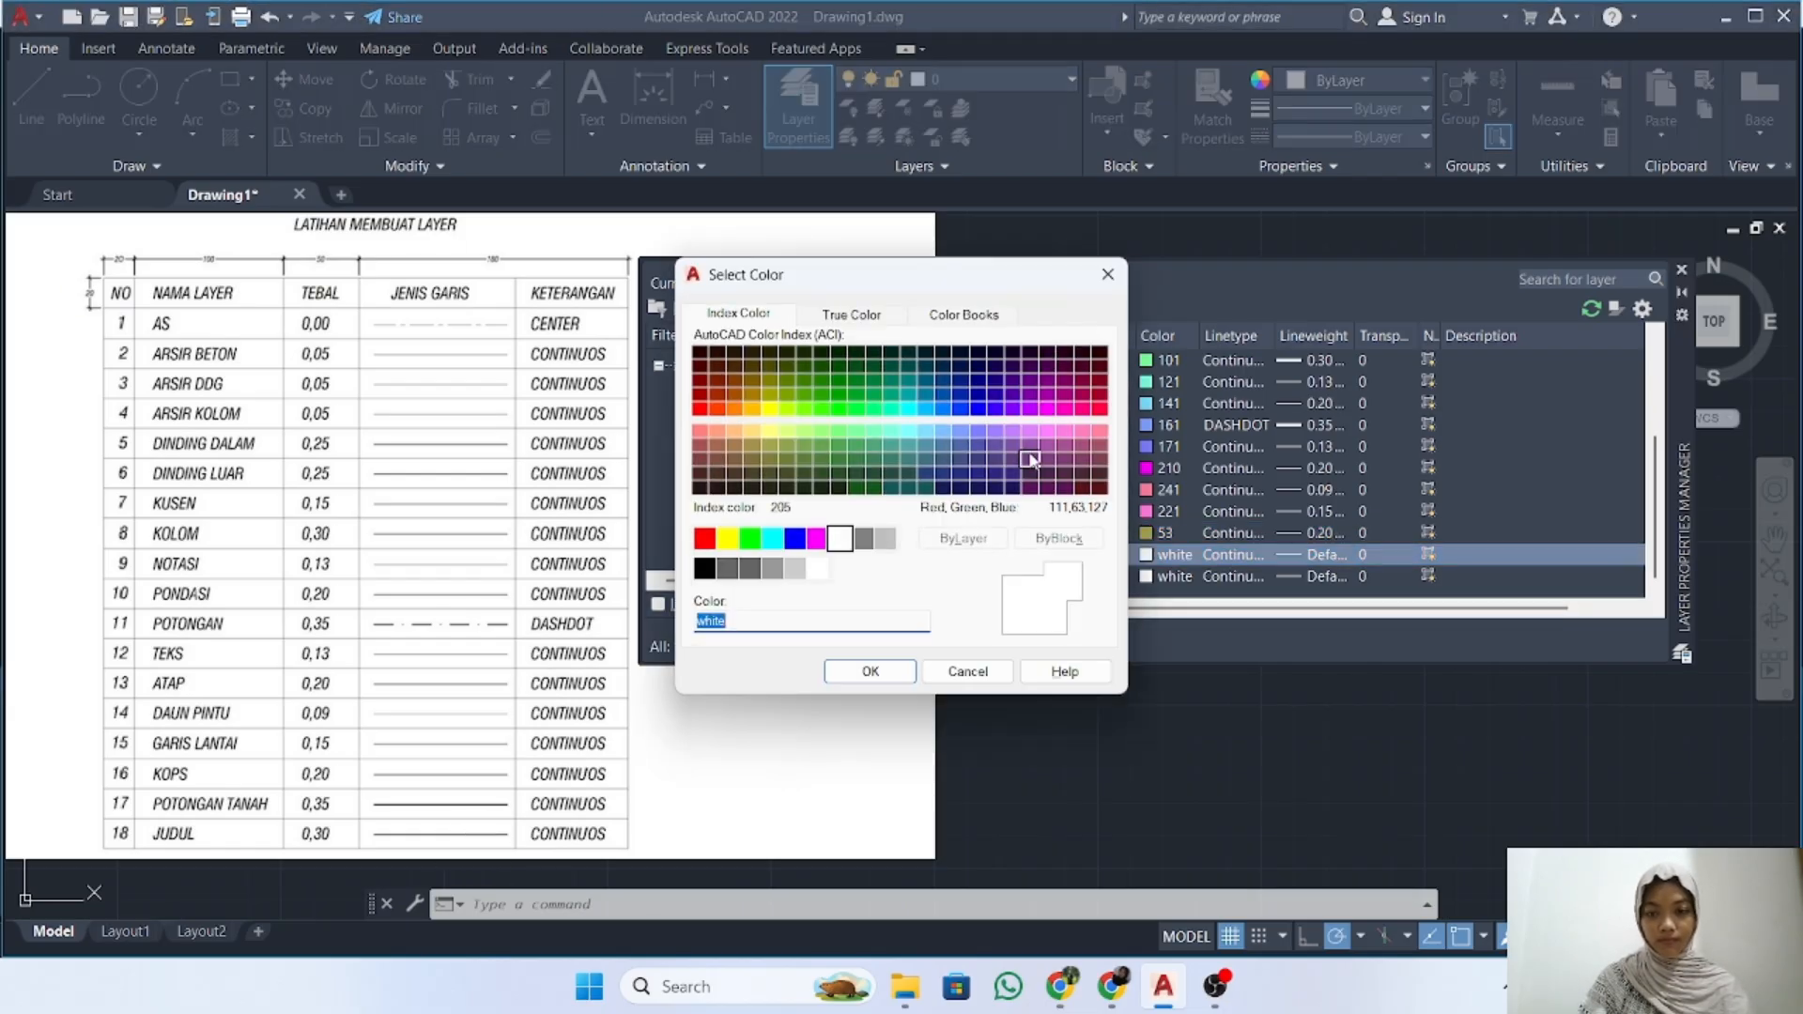
click(856, 408)
click(870, 670)
click(1309, 554)
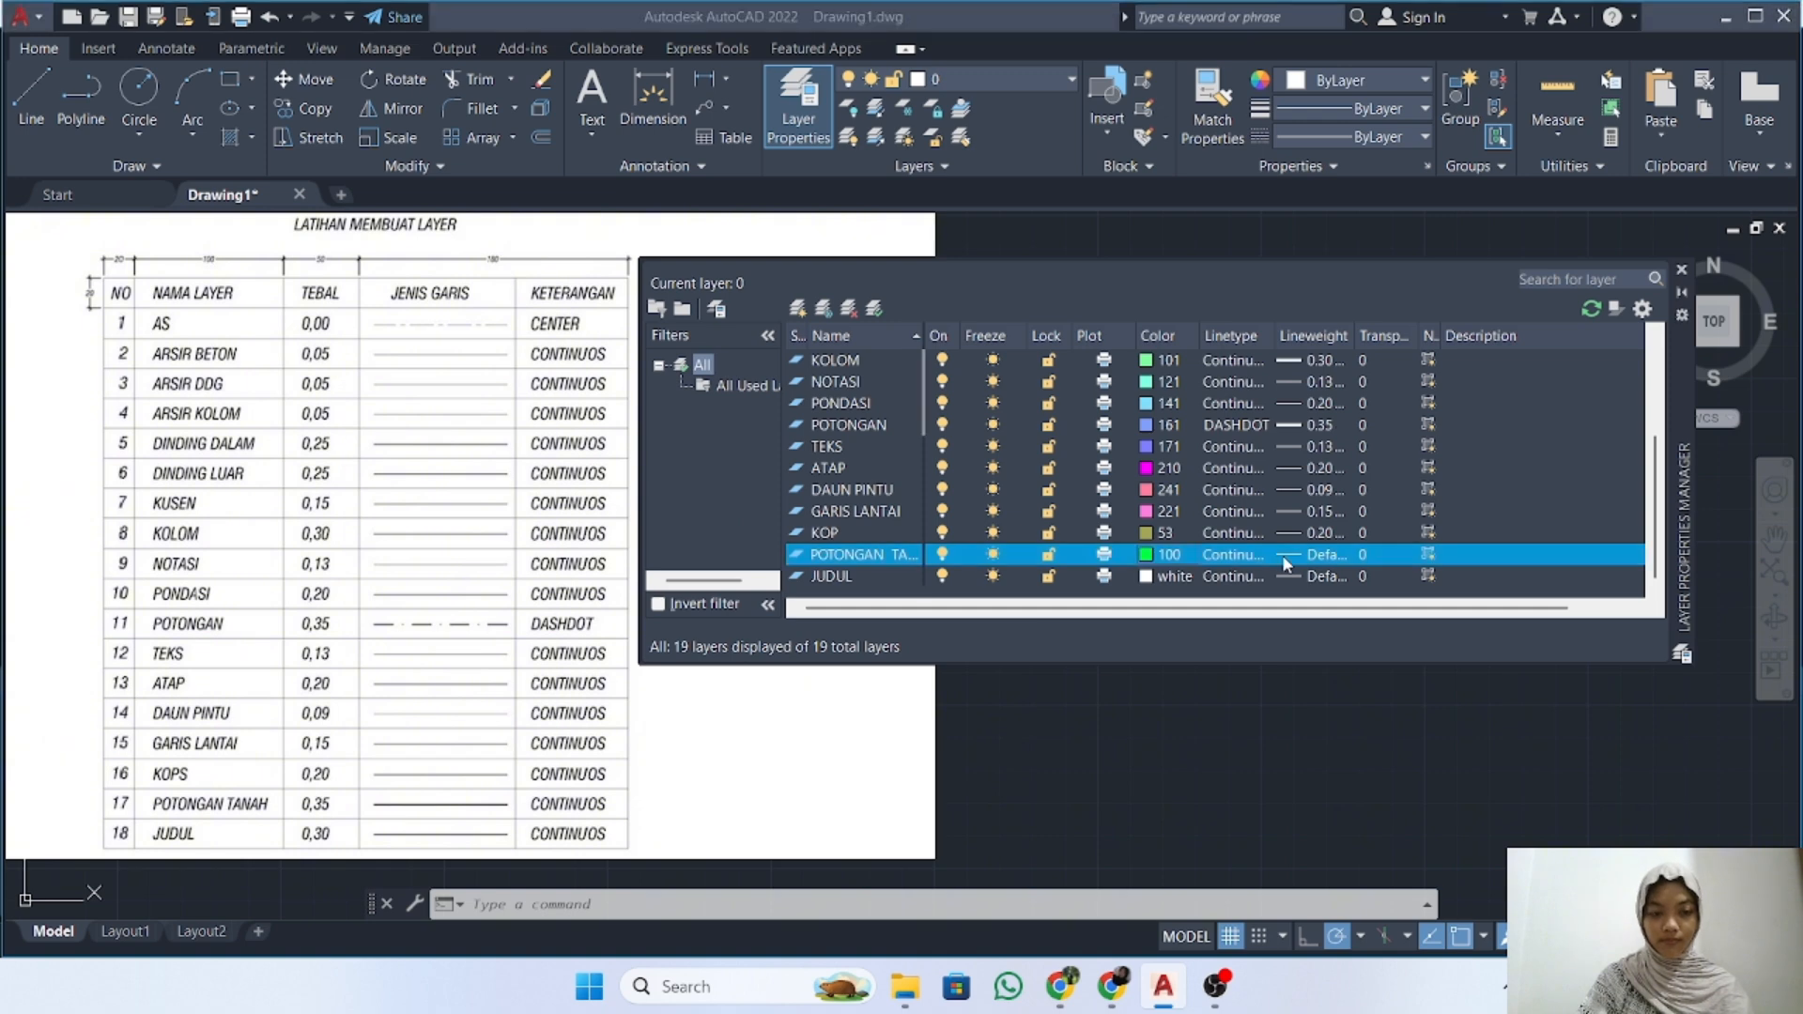
click(881, 523)
click(795, 651)
Give the JUDUL layer color index 150 and a lineweight of 0.30 mm
click(1165, 576)
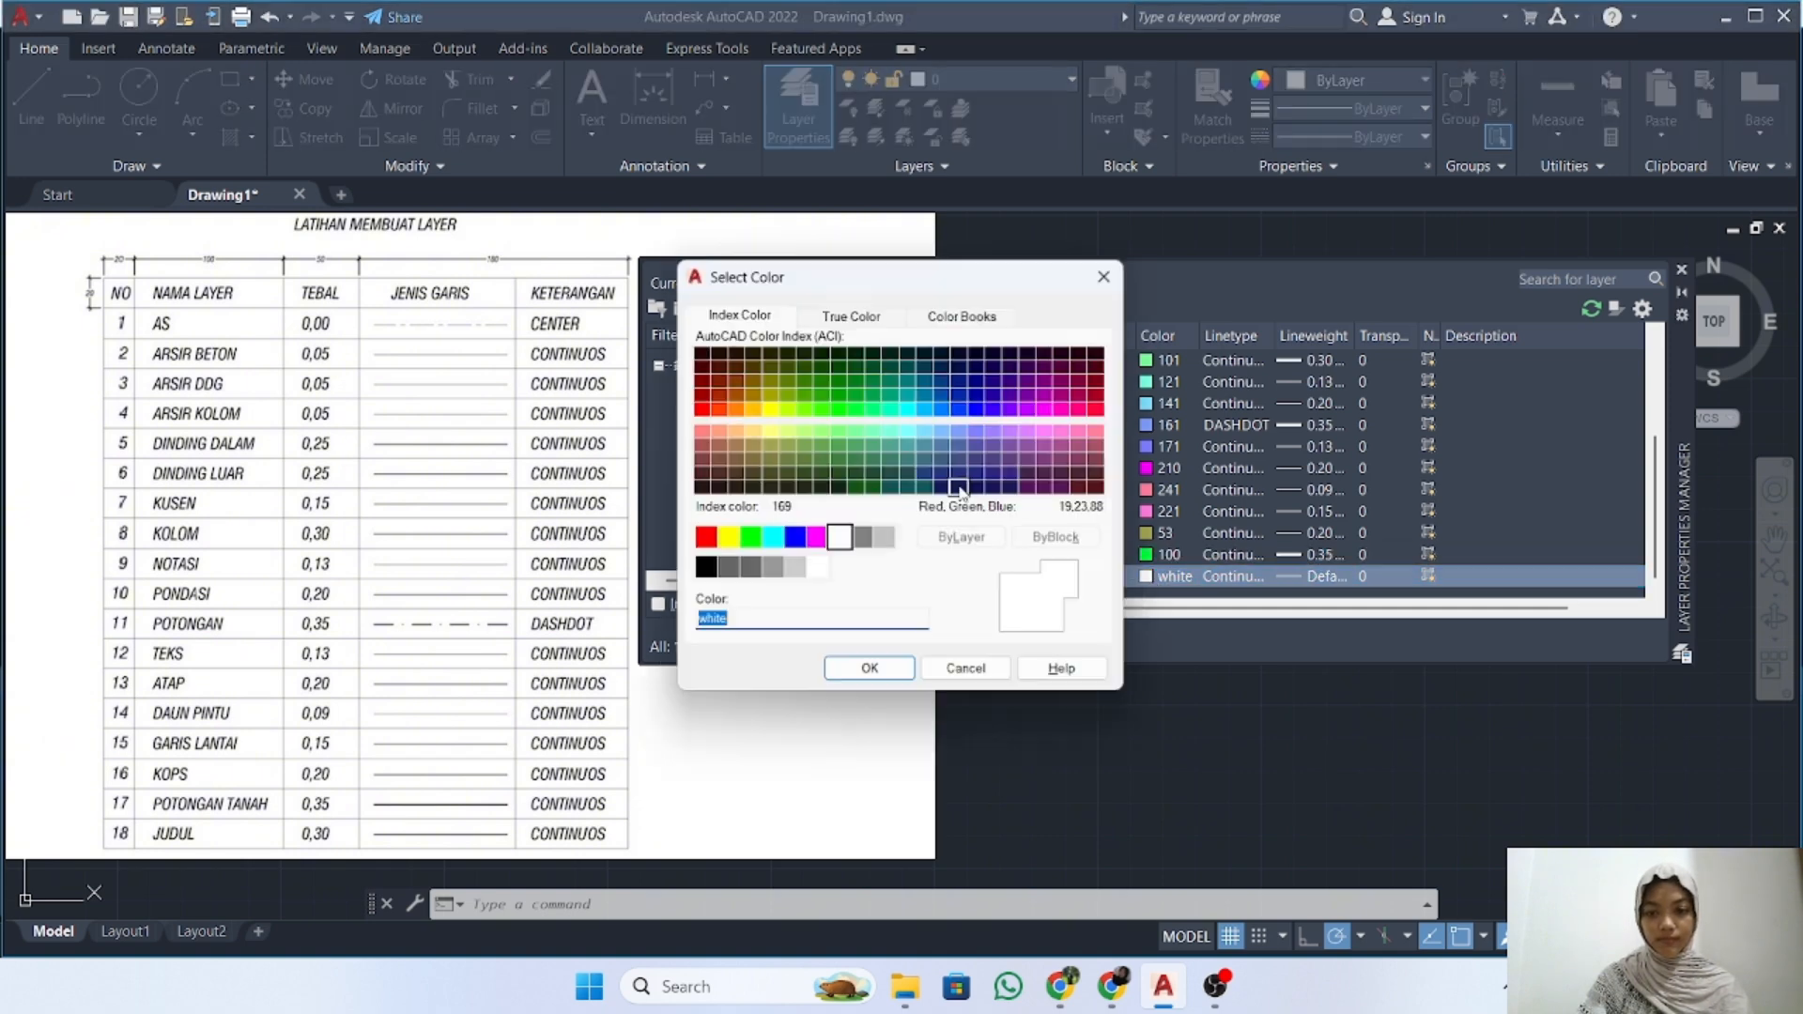
click(908, 408)
click(926, 408)
click(943, 407)
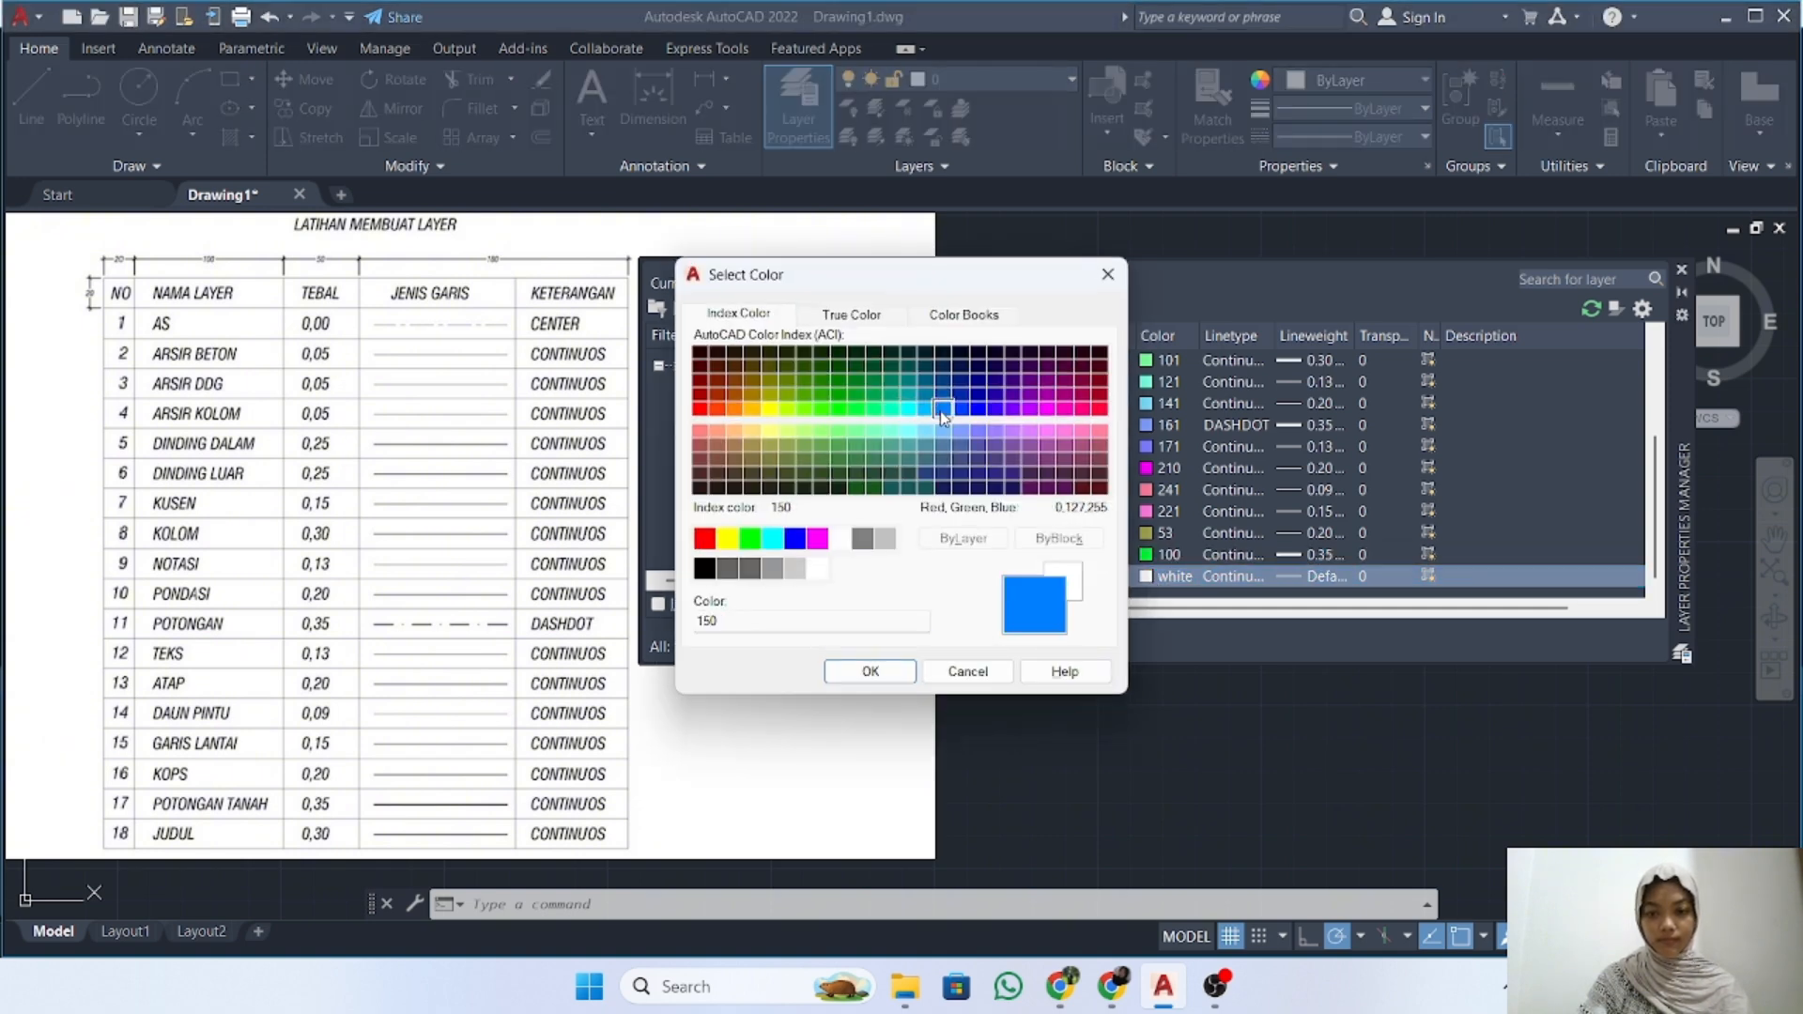
click(874, 671)
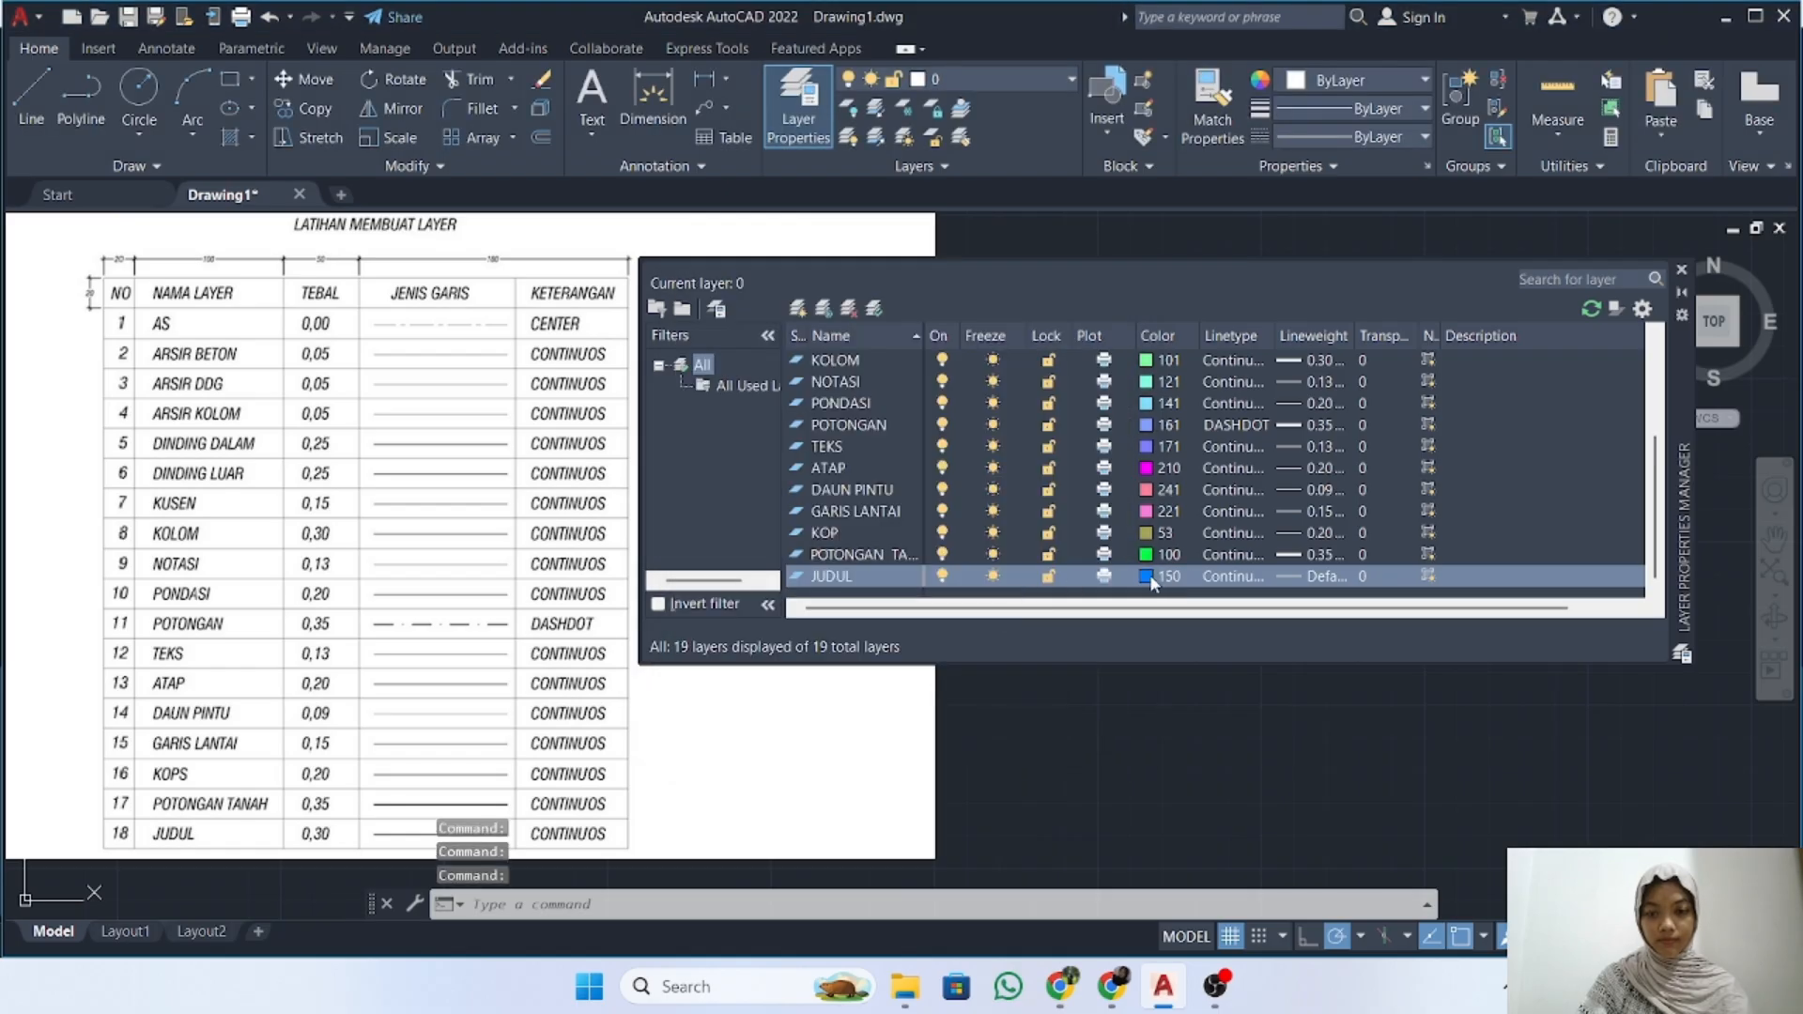
click(1297, 580)
scroll(893, 441, down, 1)
click(881, 496)
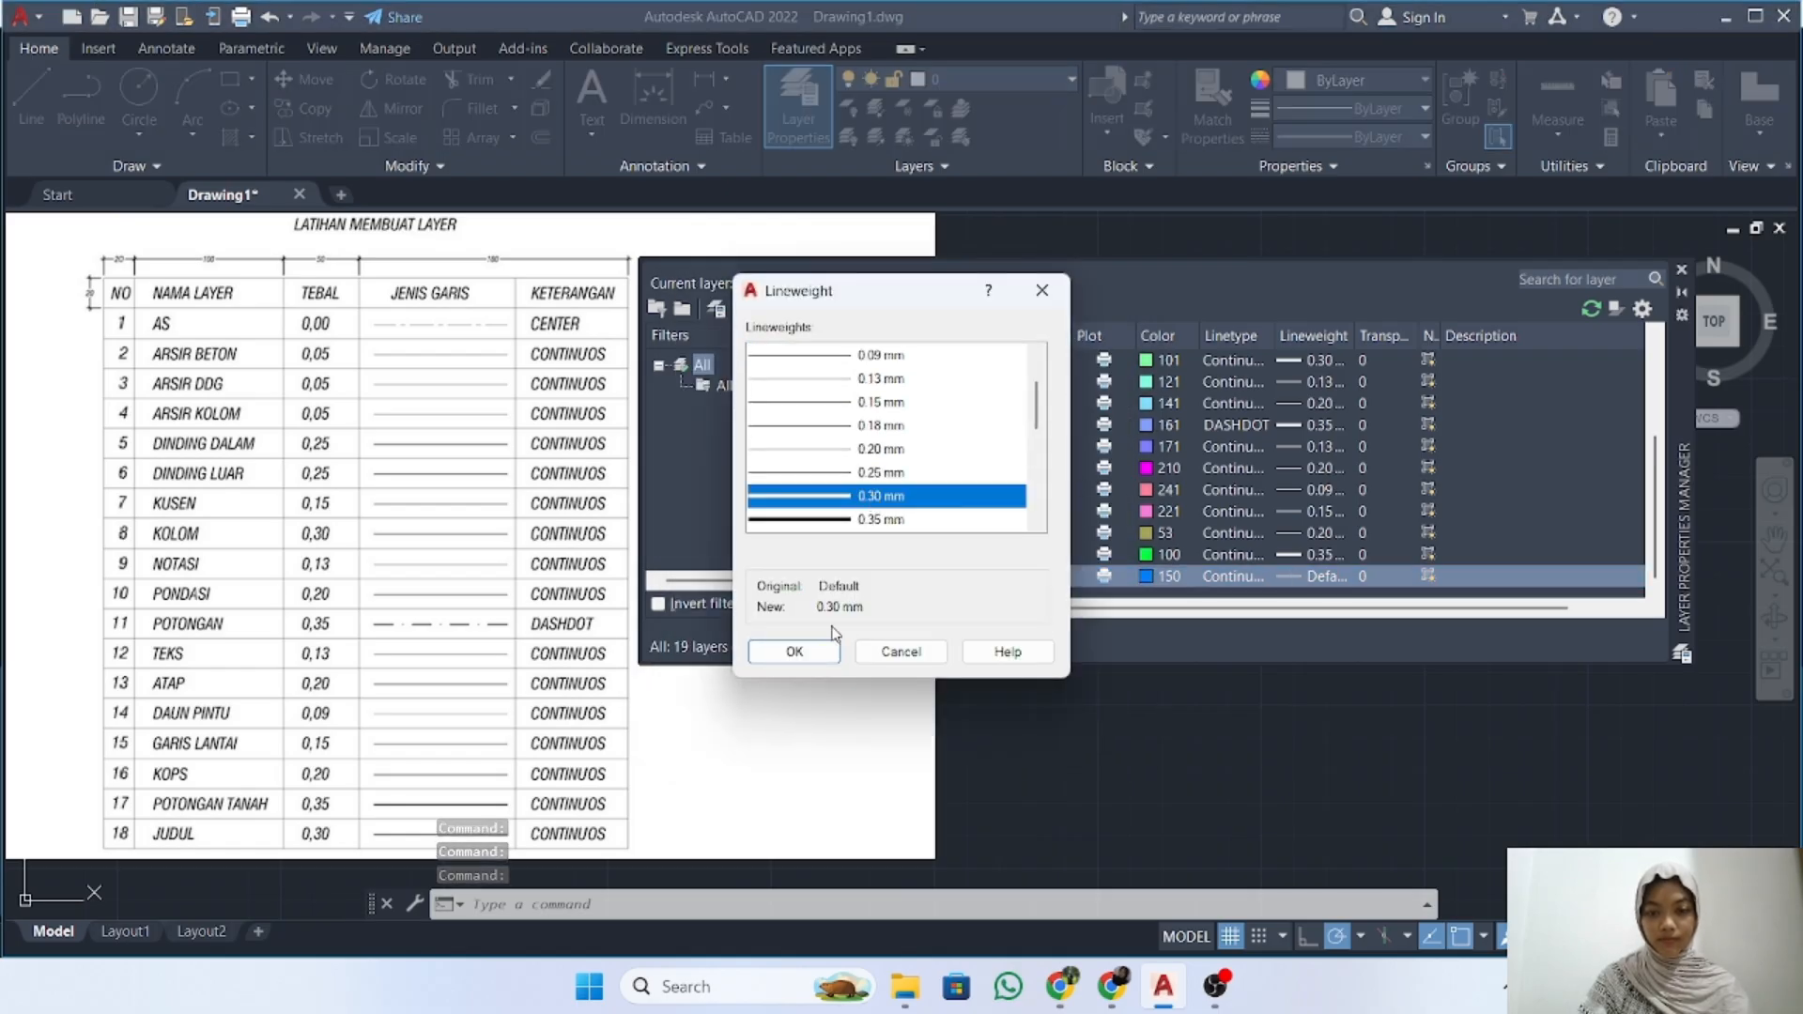
click(795, 652)
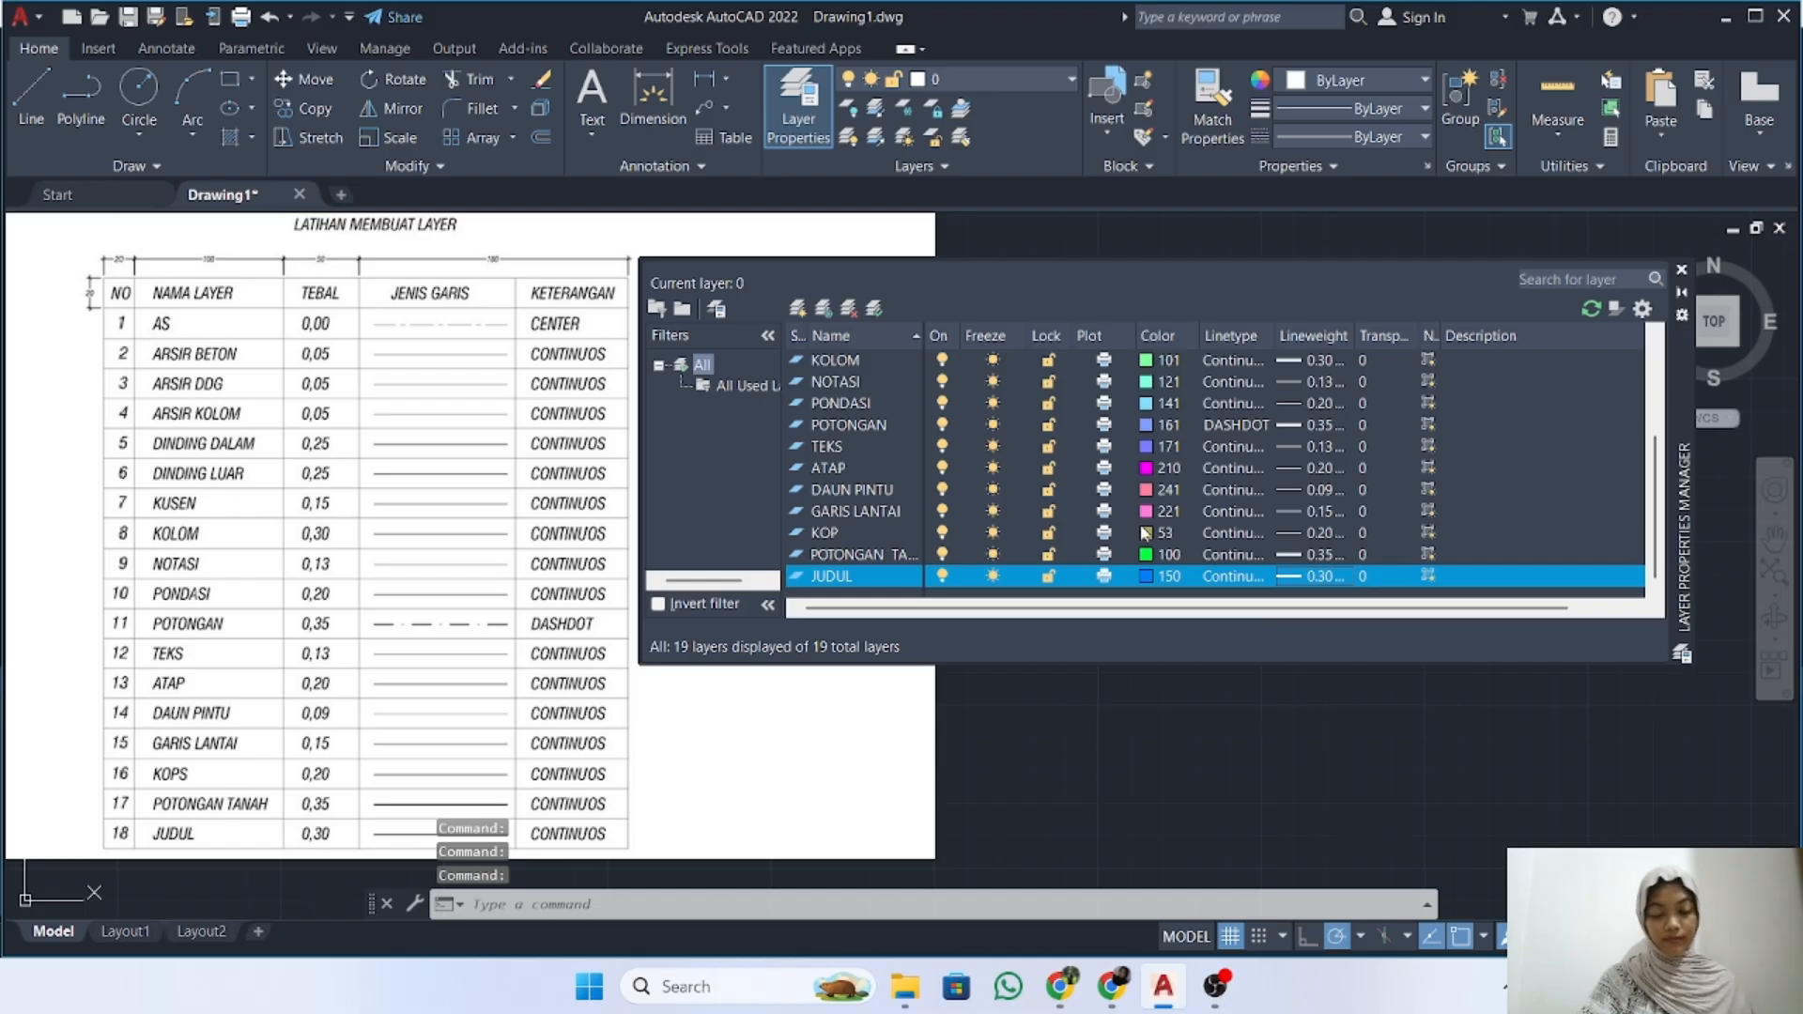
Check the full list of layers and close the Layer Properties Manager
scroll(1012, 413, up, 3)
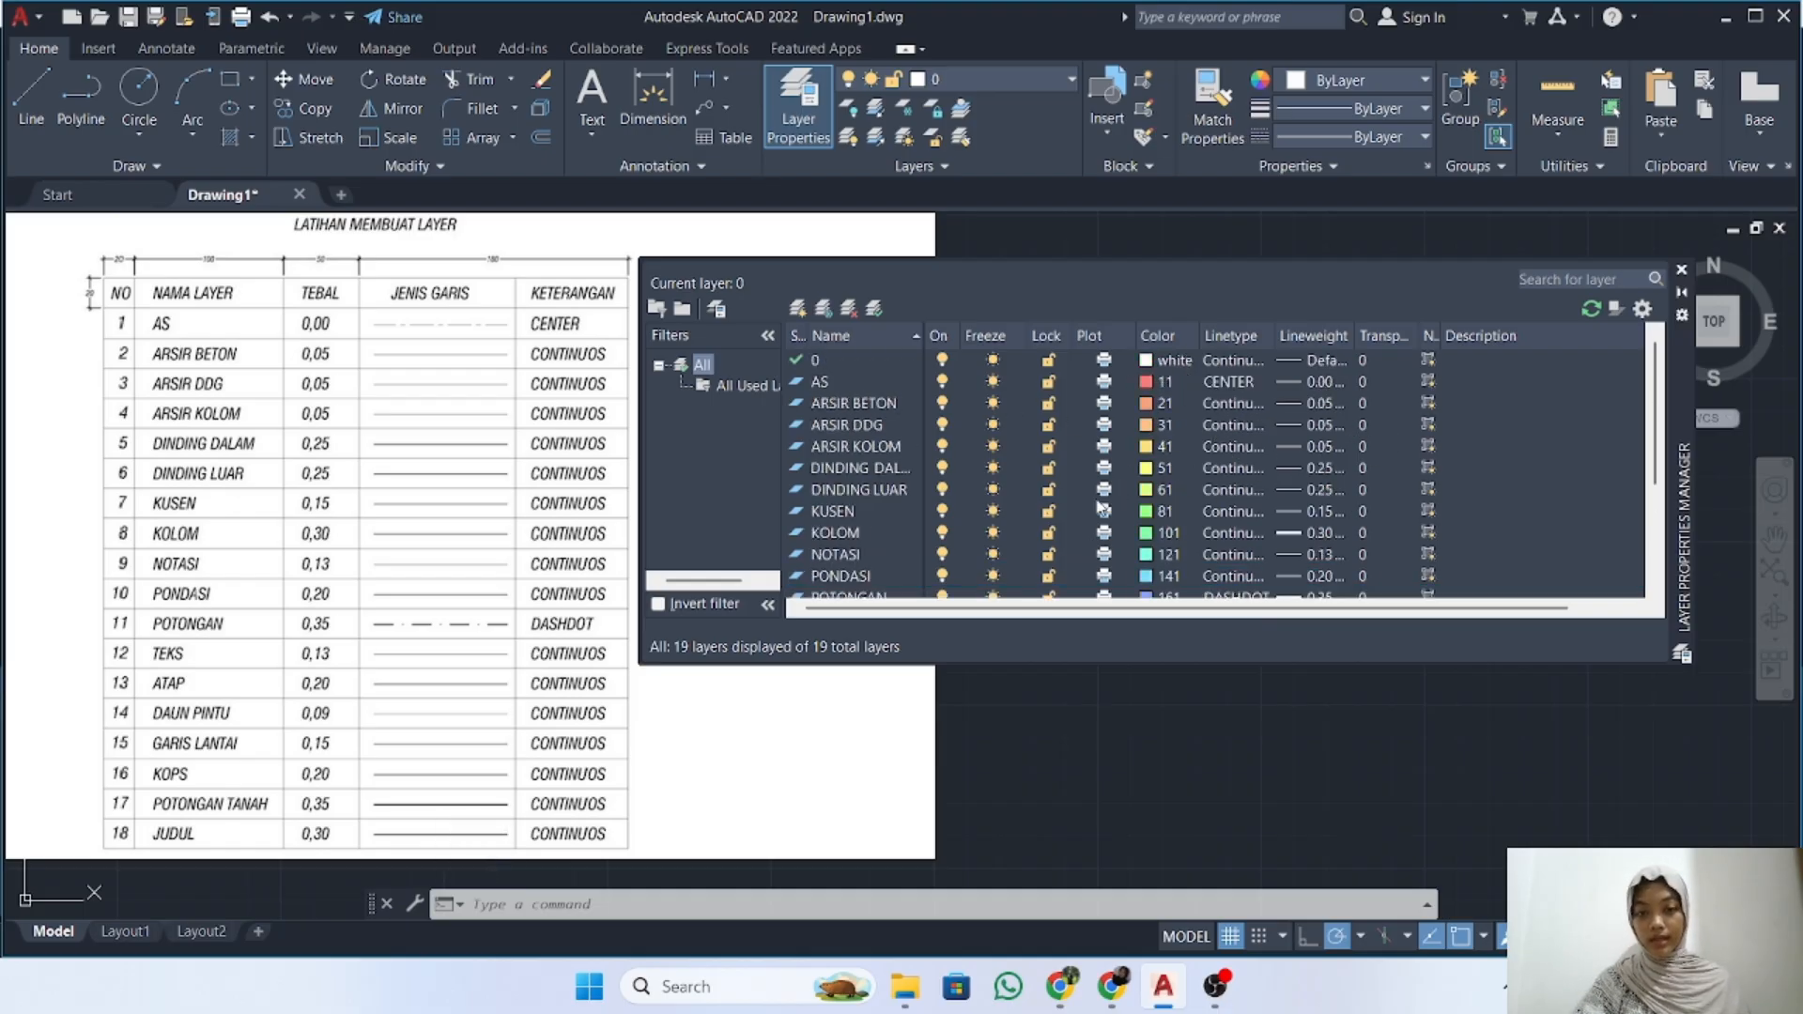
scroll(1080, 465, down, 3)
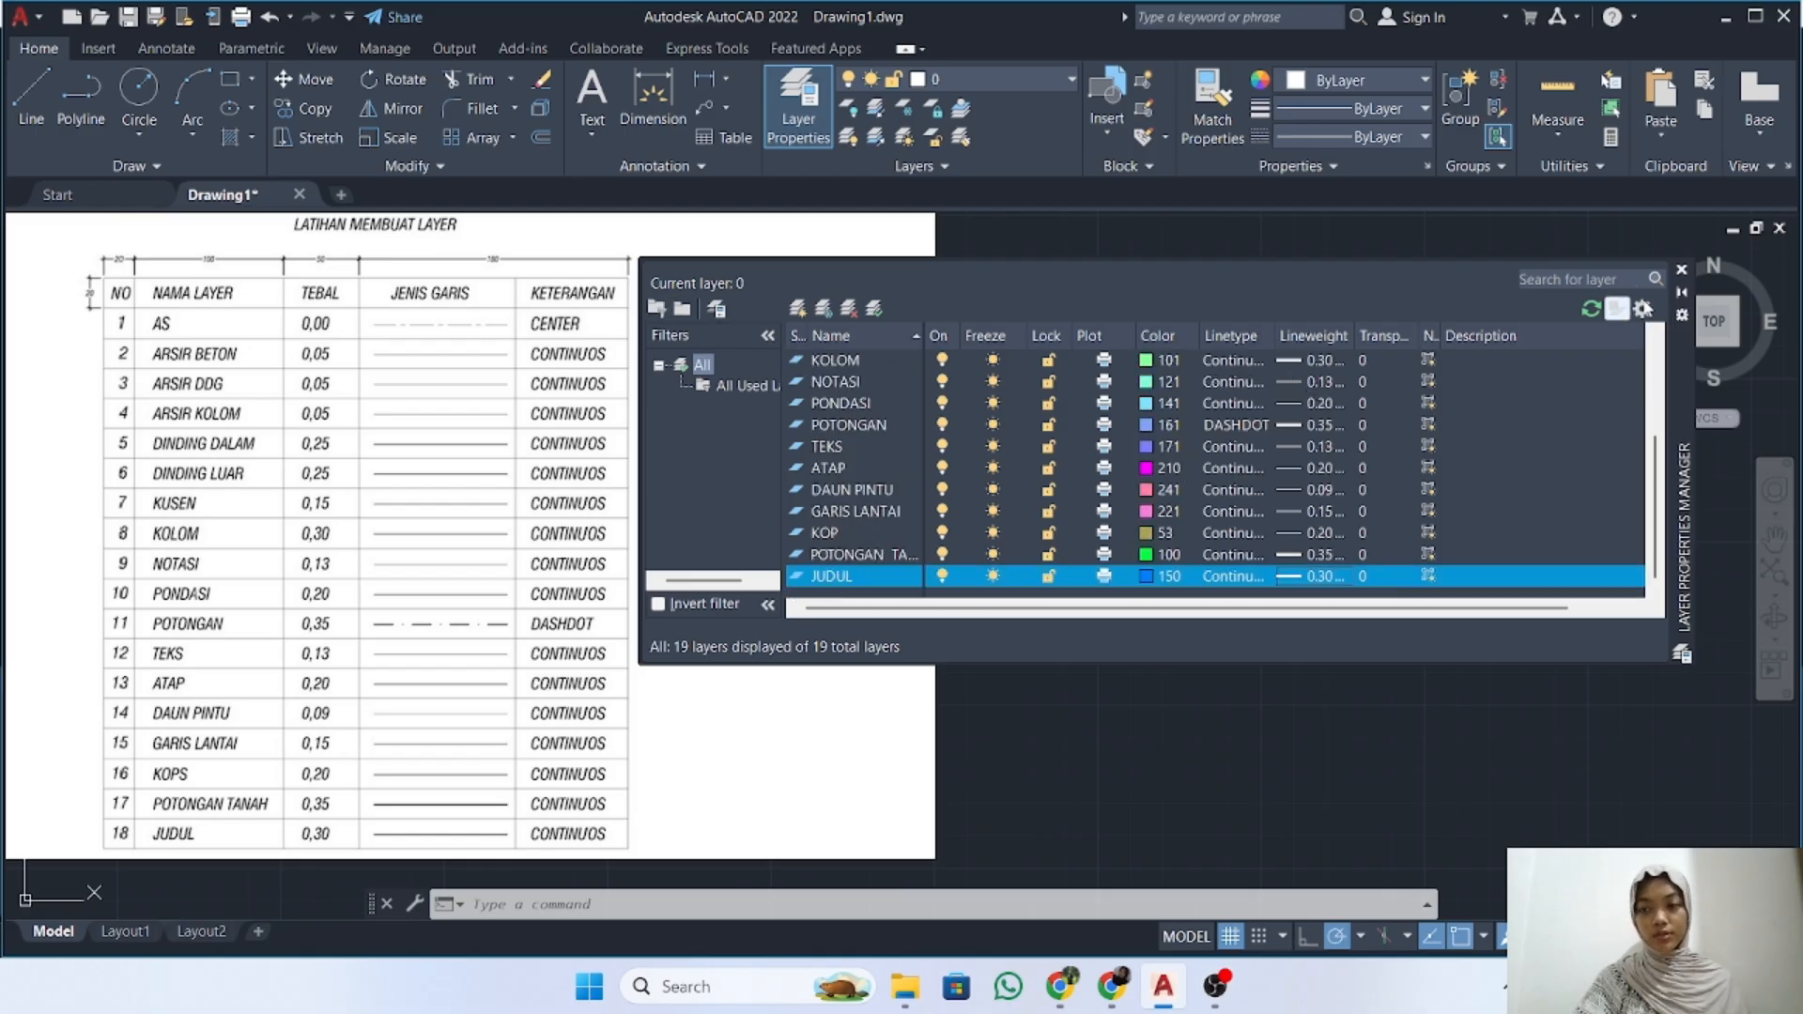
click(1685, 272)
Examine the exercise table's column widths and row height, and bring the empty drawing area beside it into view
middle_drag(538, 446, 939, 449)
scroll(939, 450, up, 2)
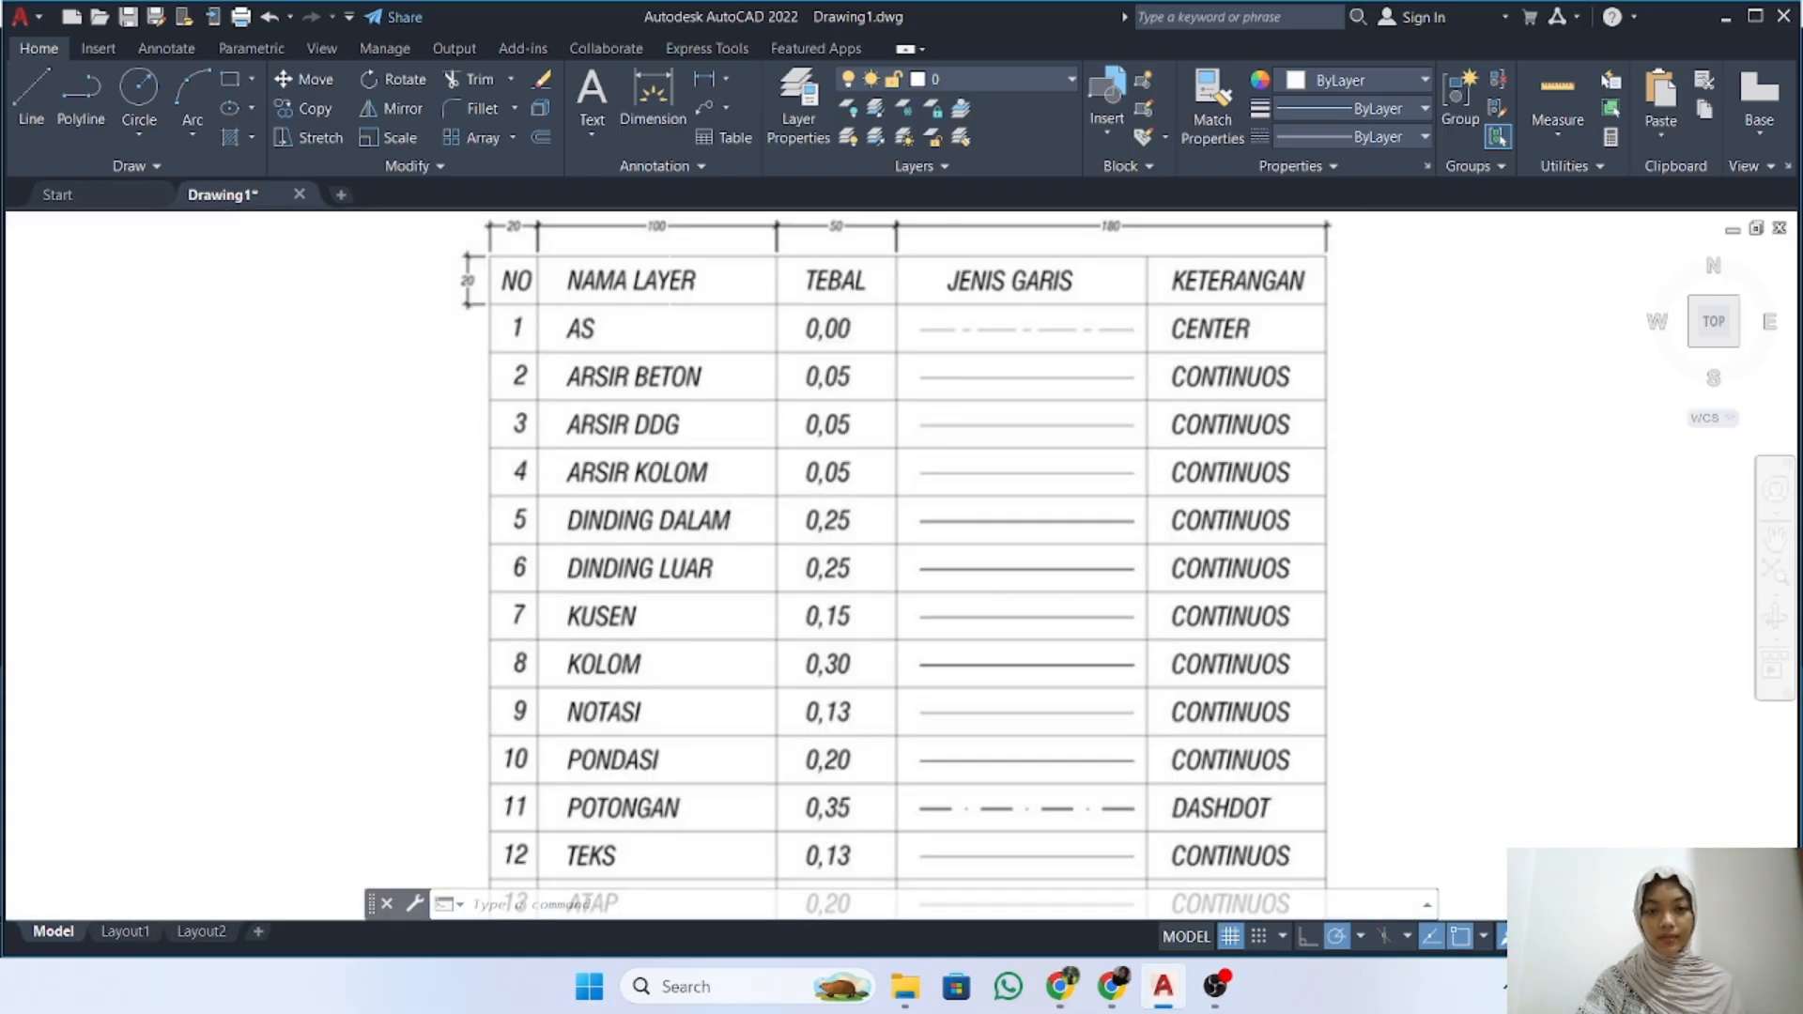
middle_drag(1420, 290, 1425, 375)
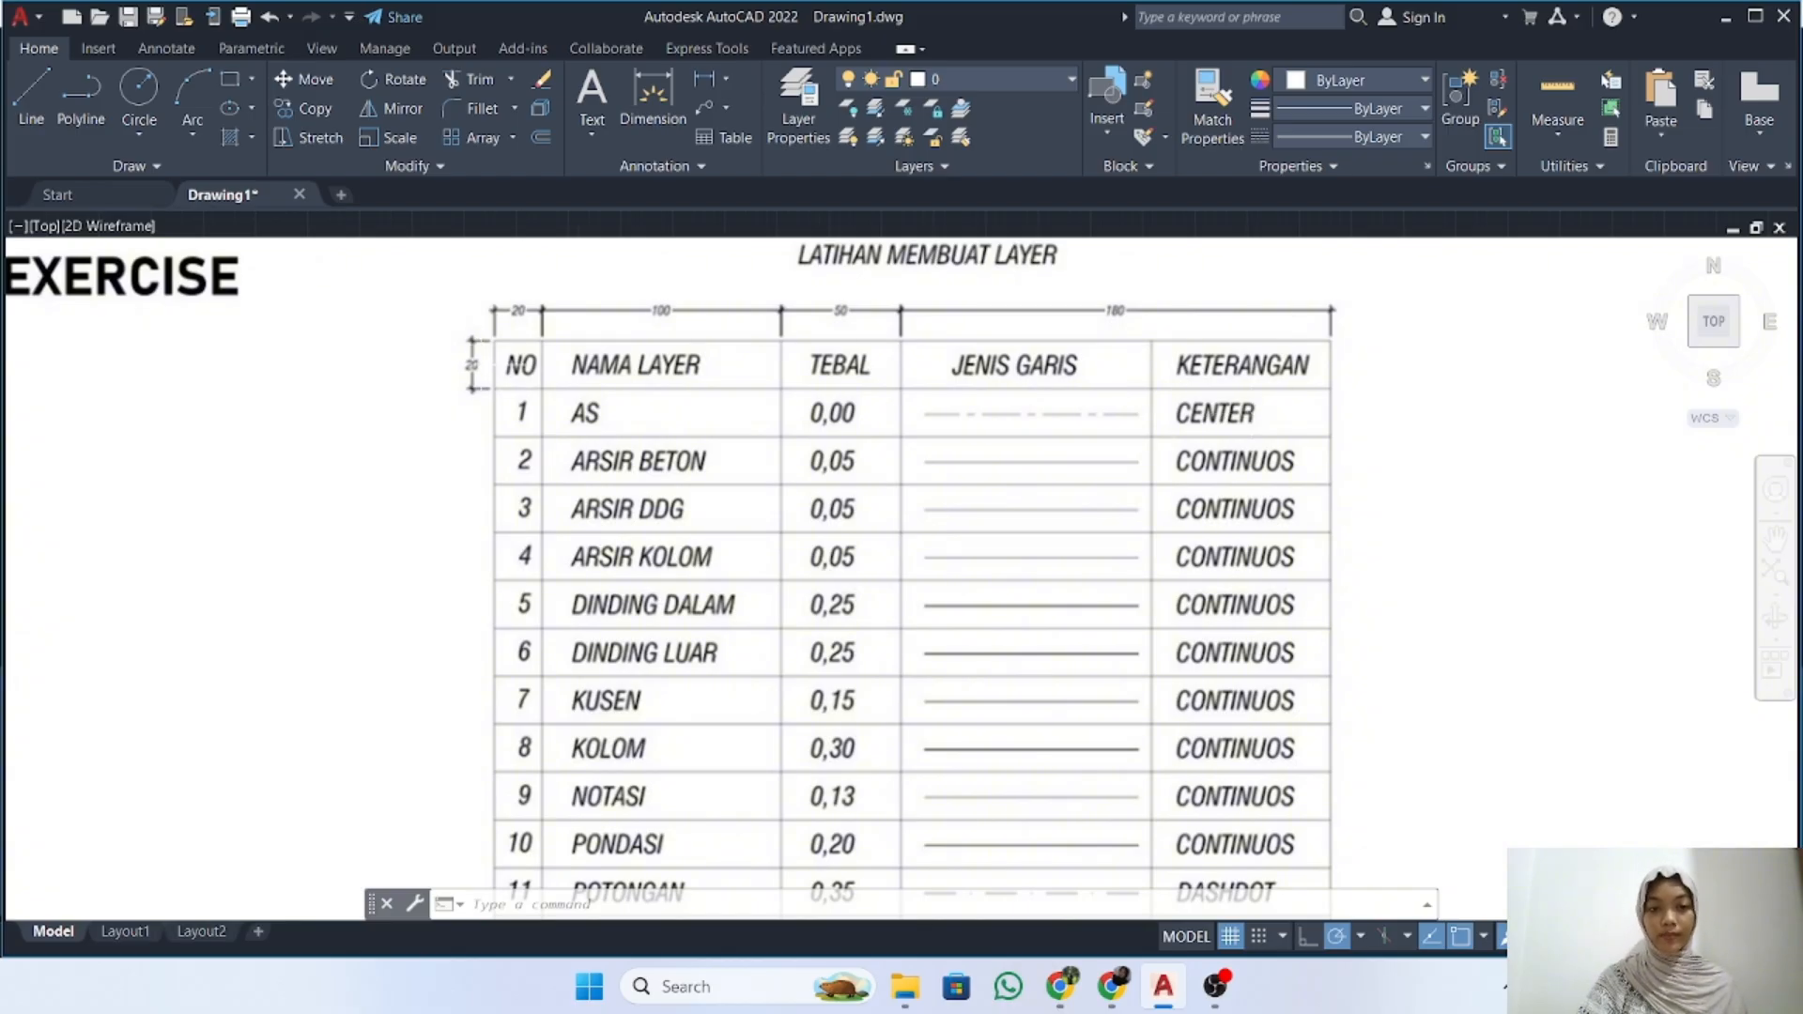
scroll(1280, 474, down, 5)
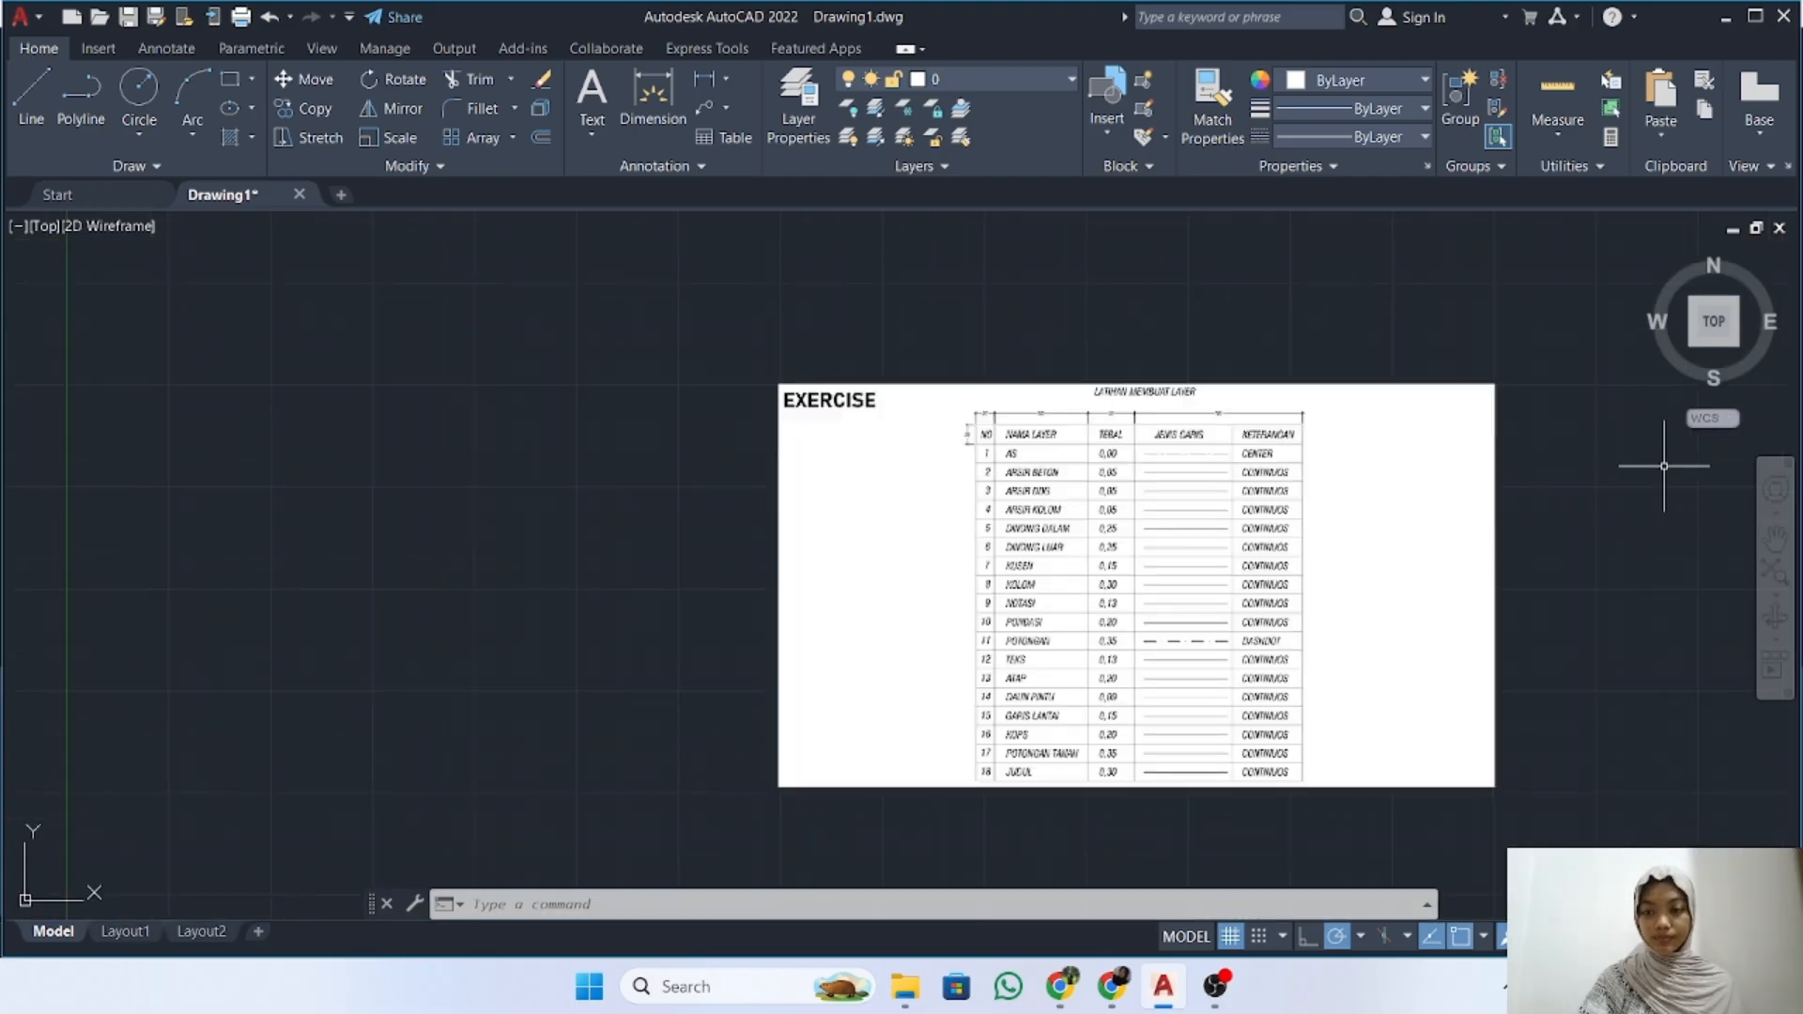
middle_drag(1575, 475, 995, 508)
middle_drag(1221, 527, 957, 461)
scroll(1092, 482, up, 5)
middle_drag(936, 473, 941, 421)
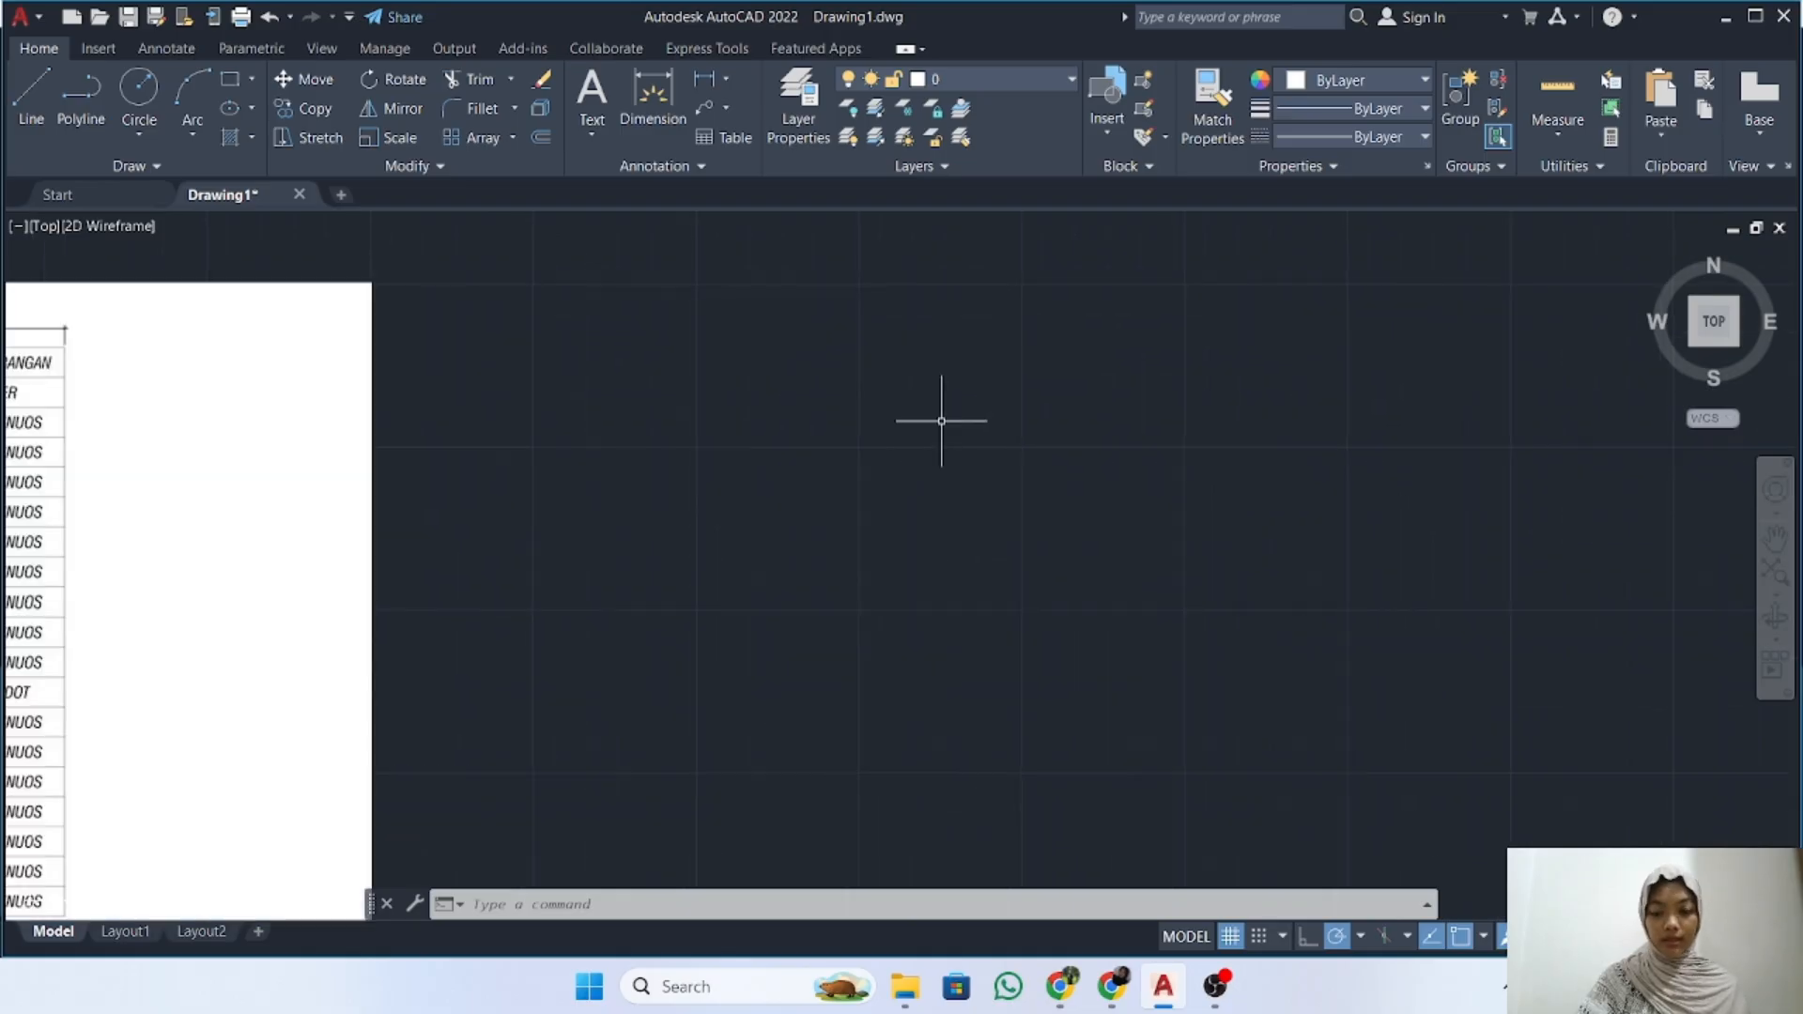
text(l)
key(Return)
click(766, 435)
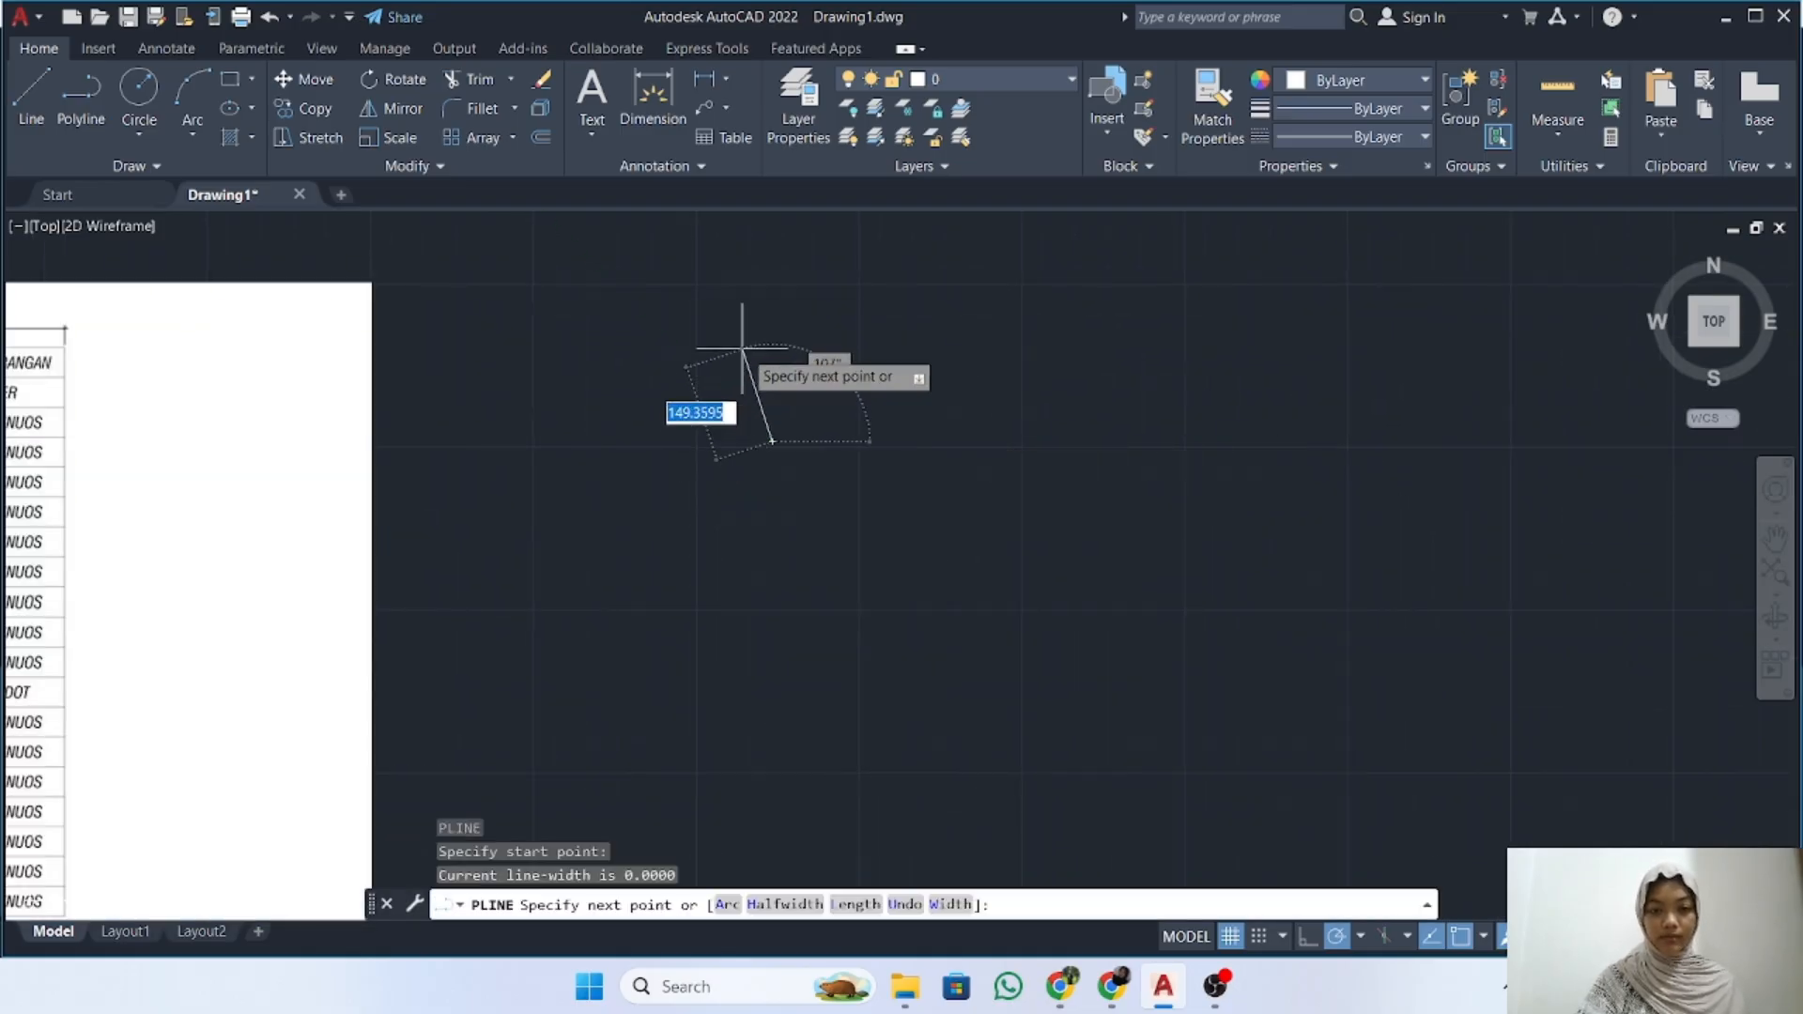
key(Escape)
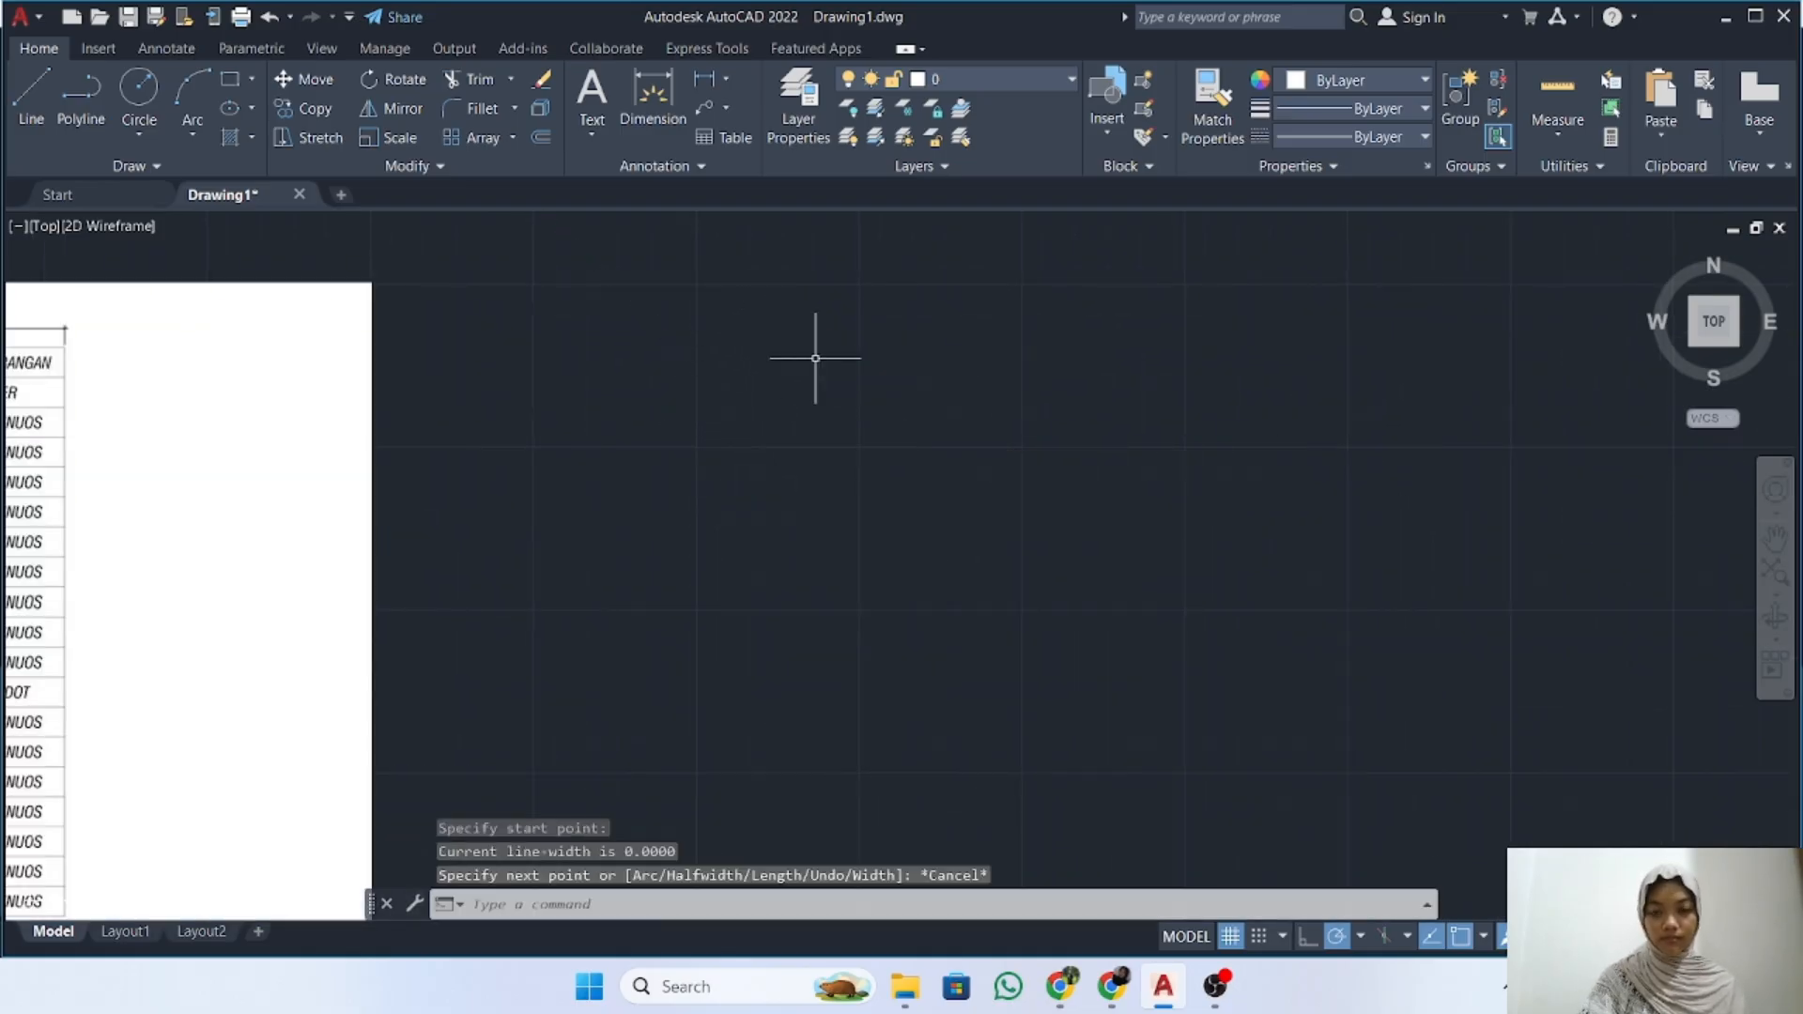
Start a polyline in the empty area beside the reference table with horizontal segments of 20 and 100 units
key(Return)
click(692, 284)
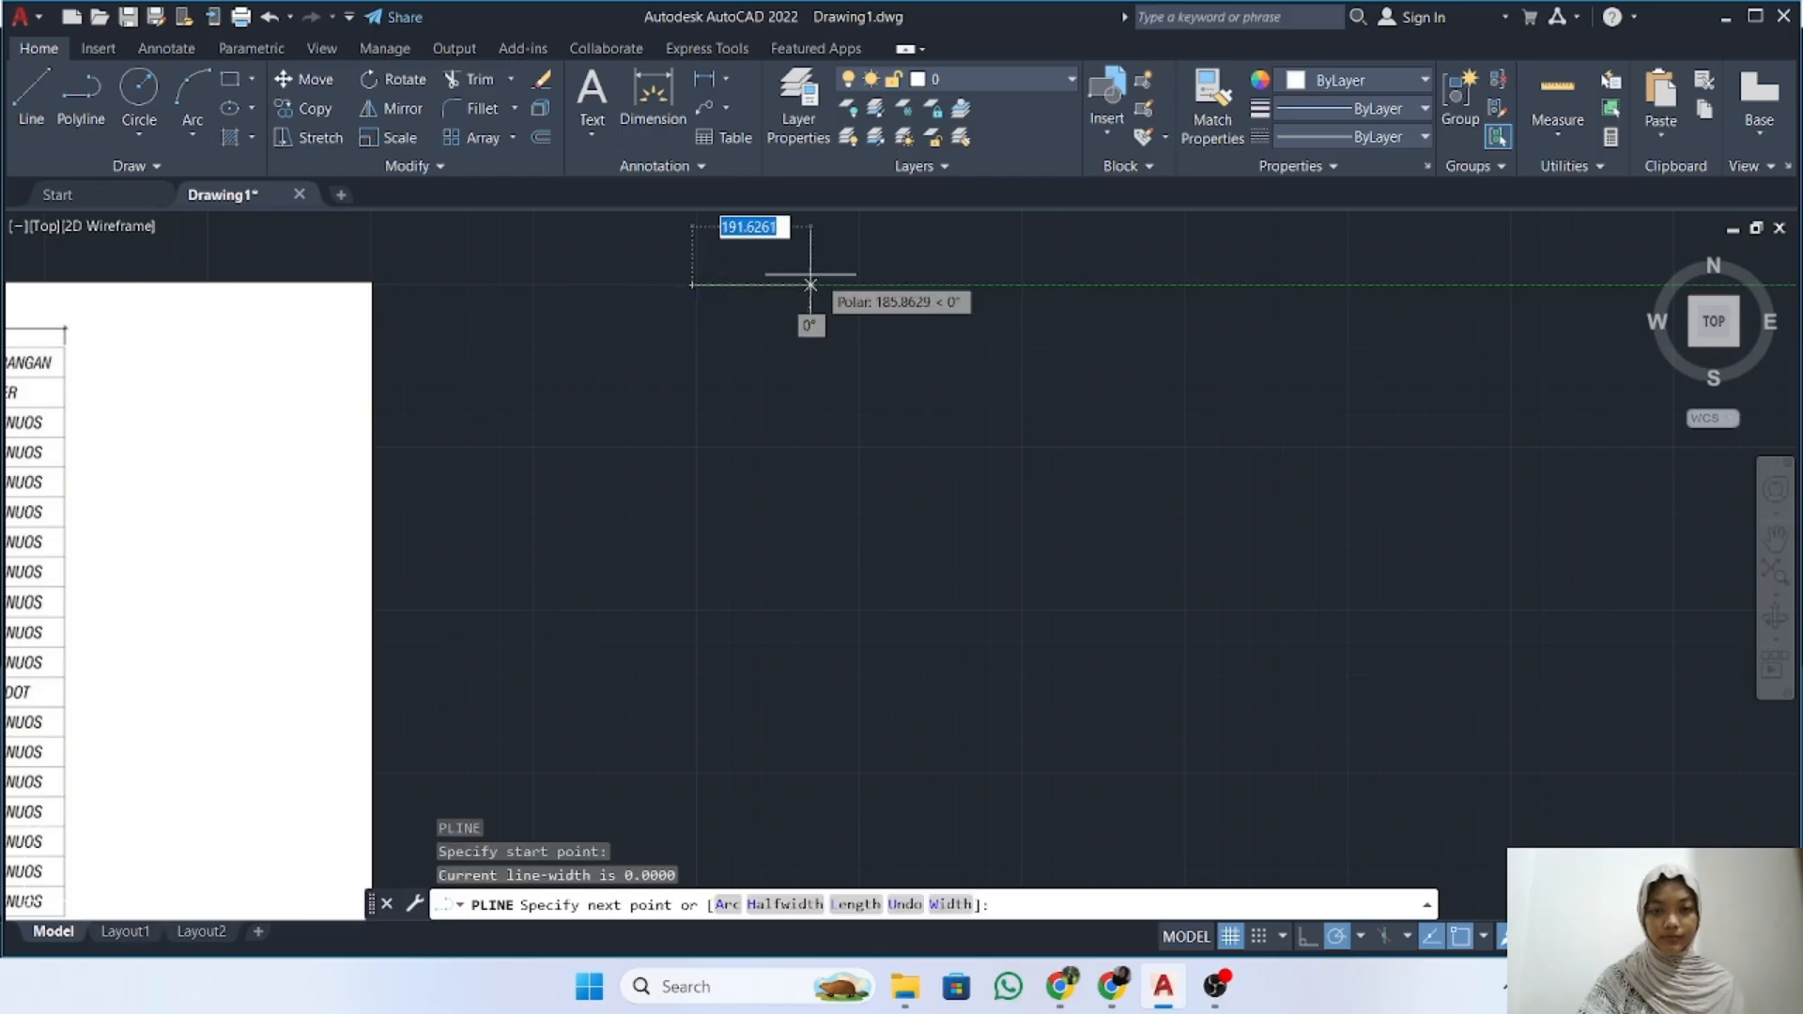
text(20)
key(Return)
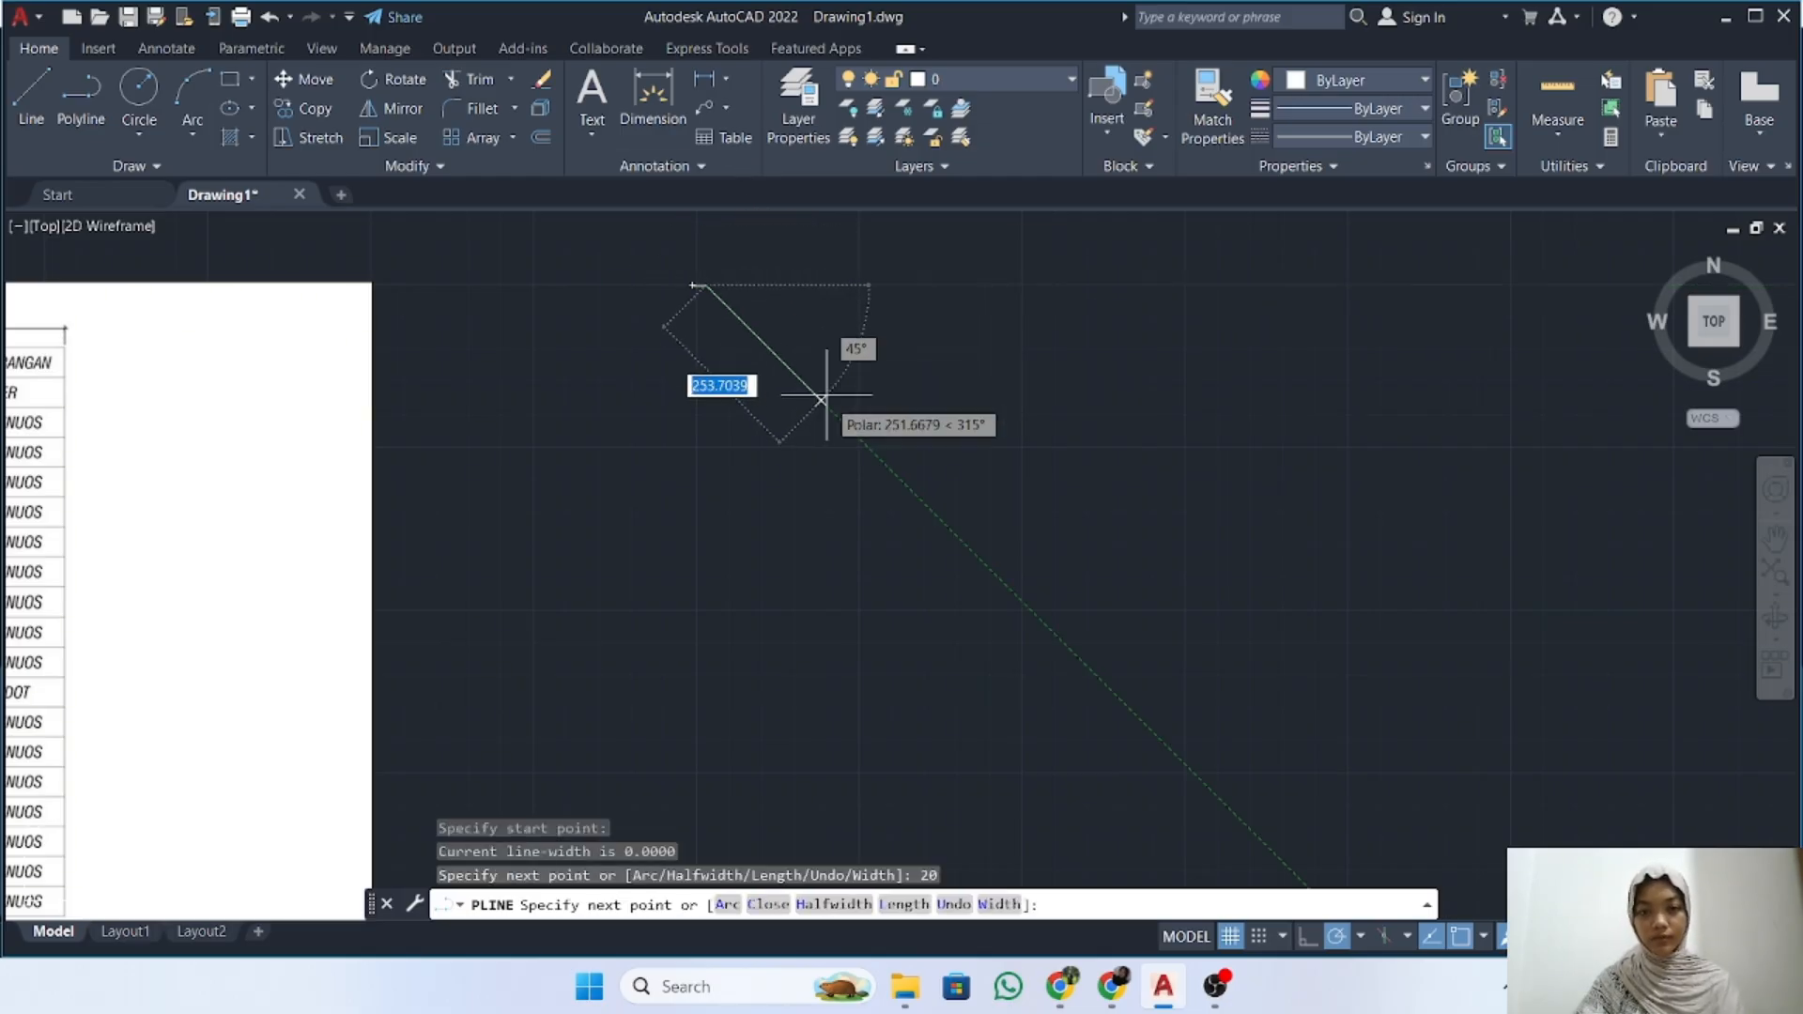
middle_drag(845, 357, 832, 437)
scroll(832, 438, up, 5)
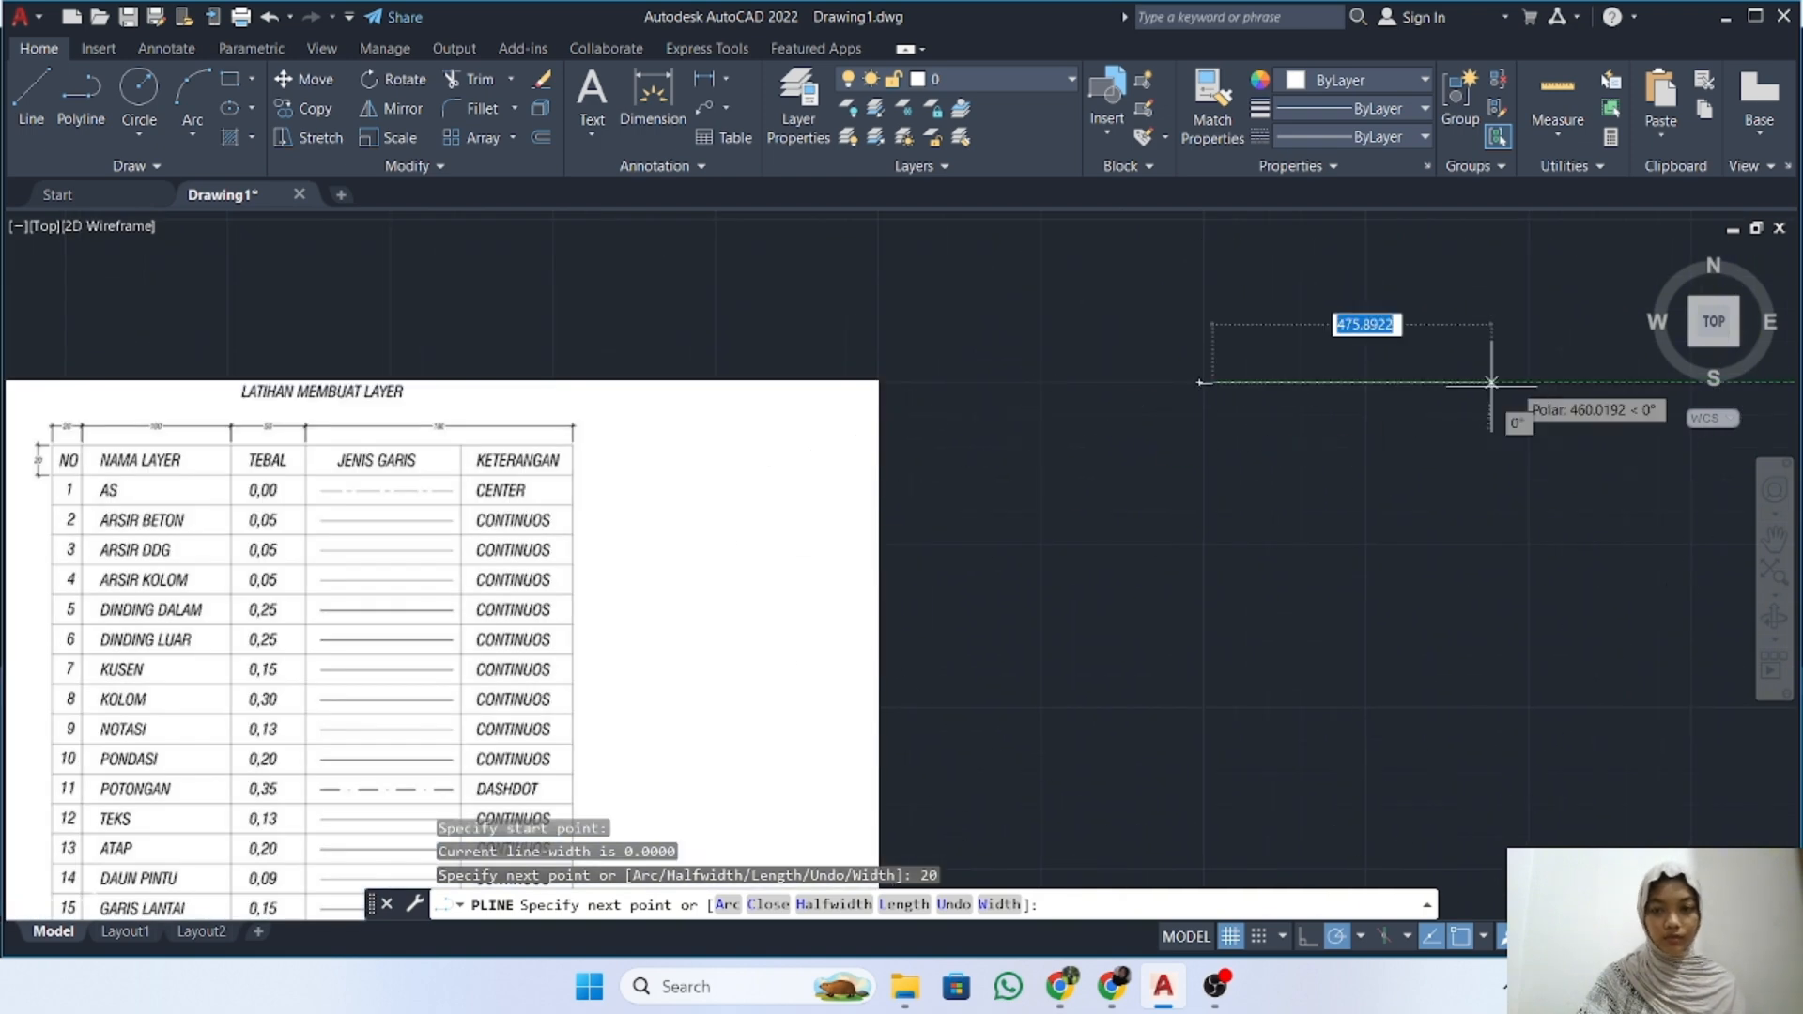
text(100)
key(Return)
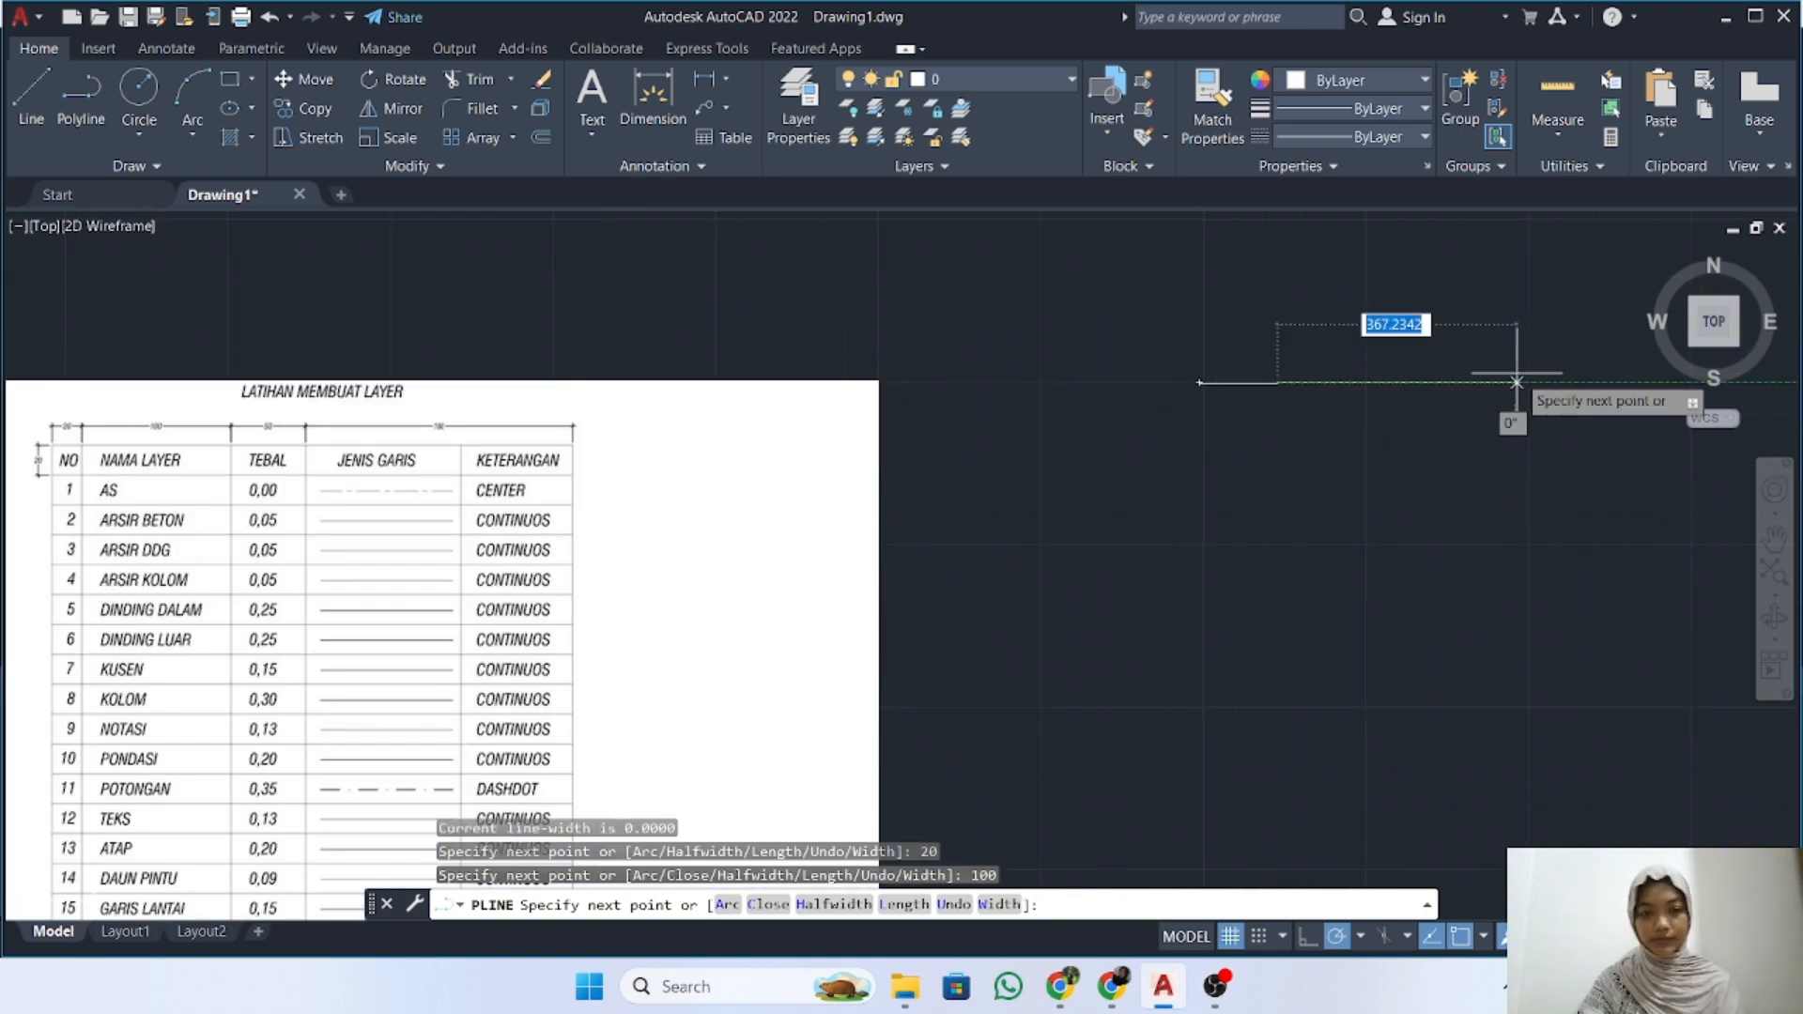
Continue the polyline along the same horizontal direction with segments of 50, 100 and 80 units
text(50)
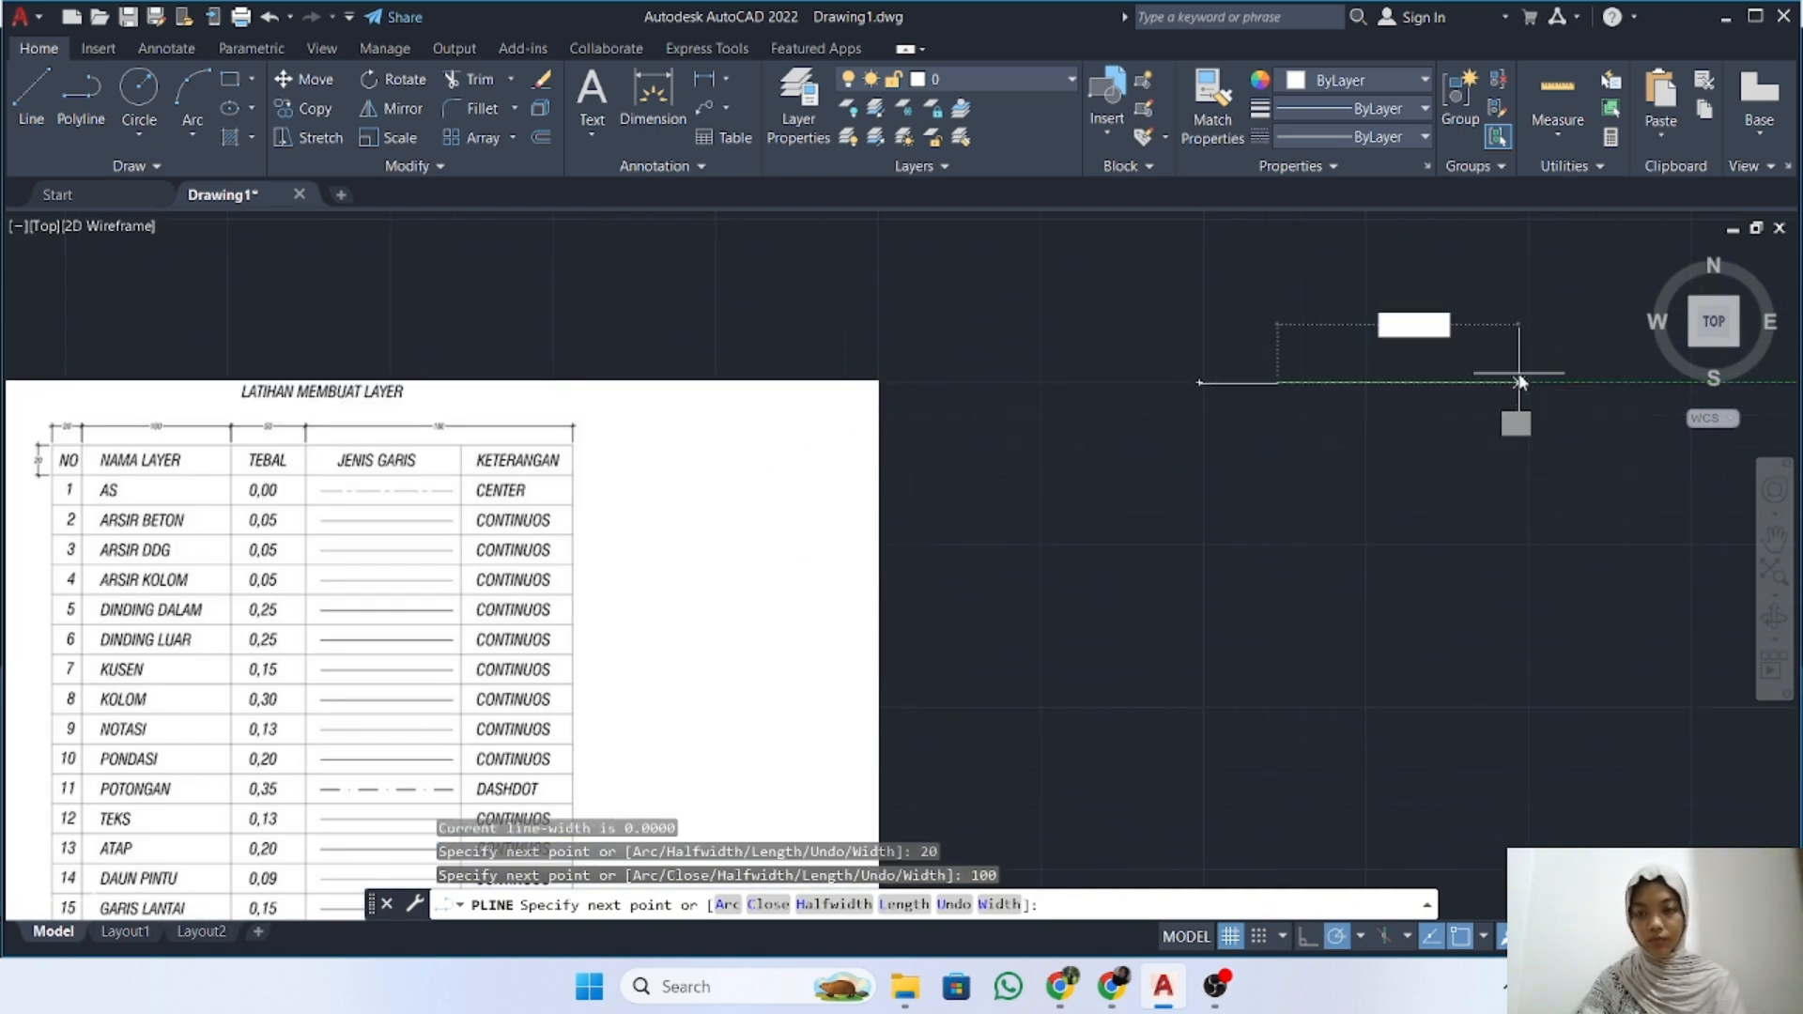
key(Return)
text(100)
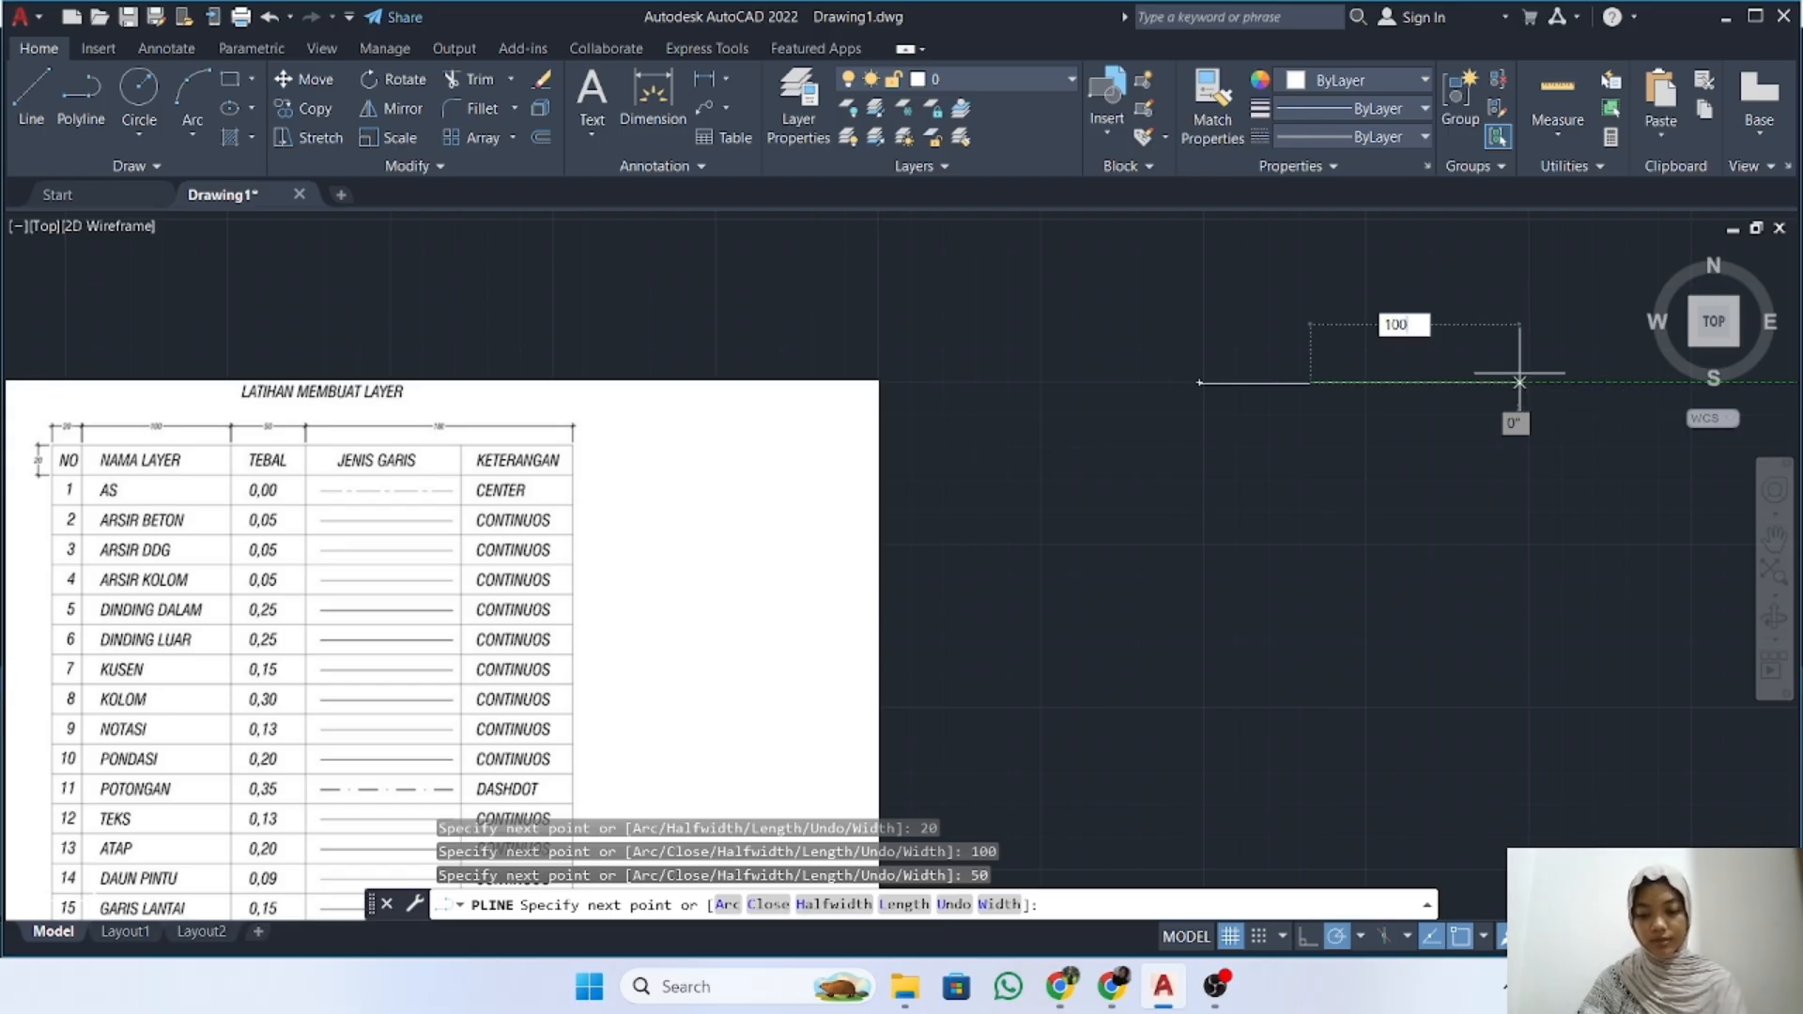
key(Return)
text(80)
key(Return)
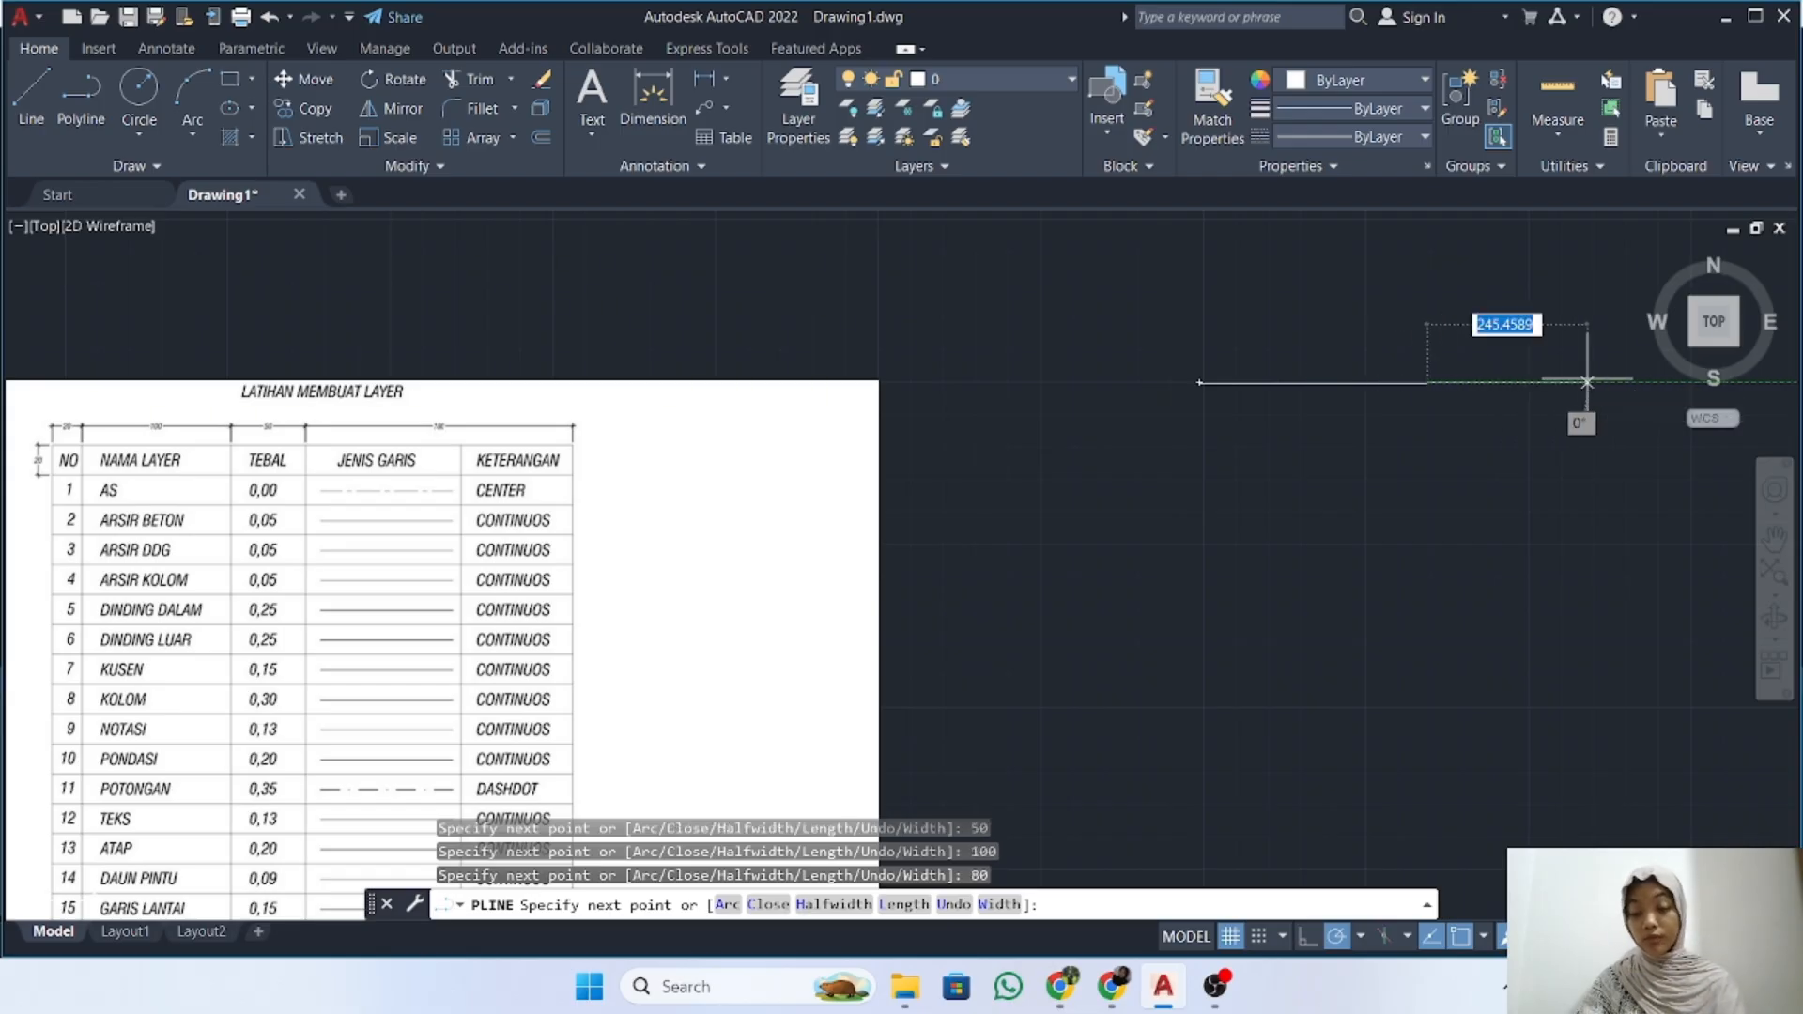
Complete the header row outline with a 20-unit segment downward and a 350-unit segment back, closing the polyline
scroll(1428, 442, up, 4)
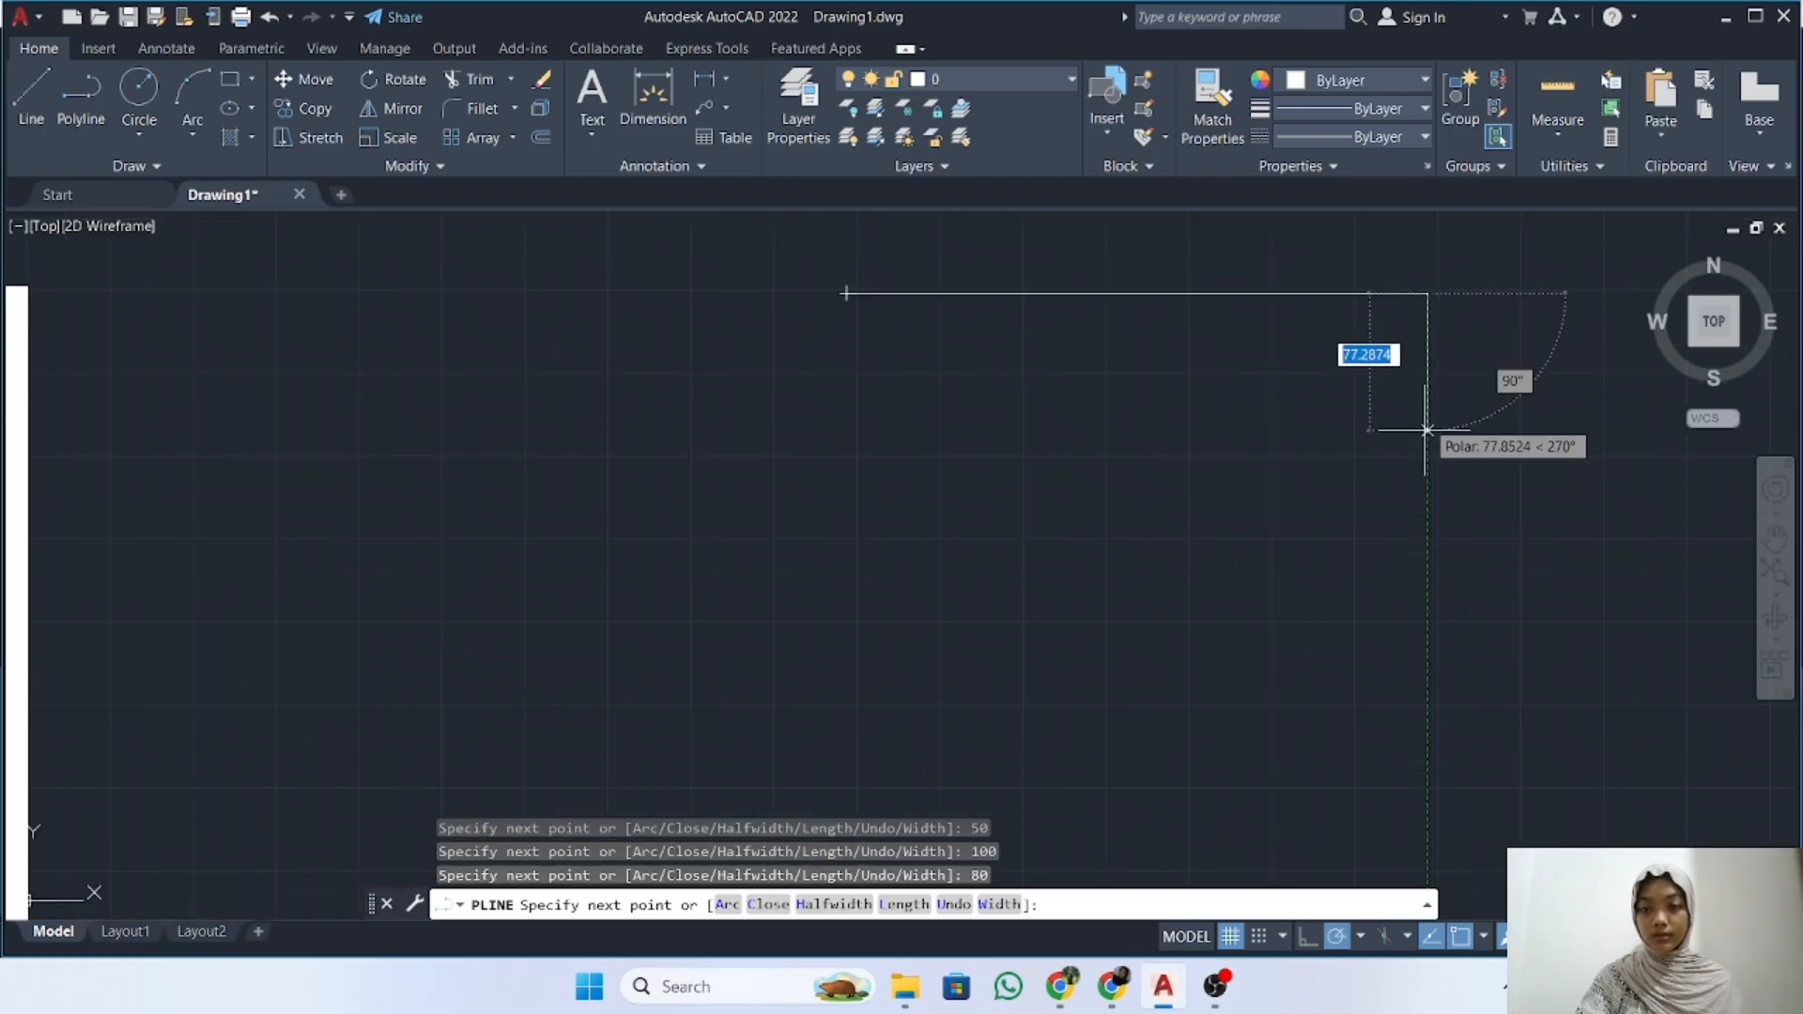
middle_drag(1428, 357, 1426, 521)
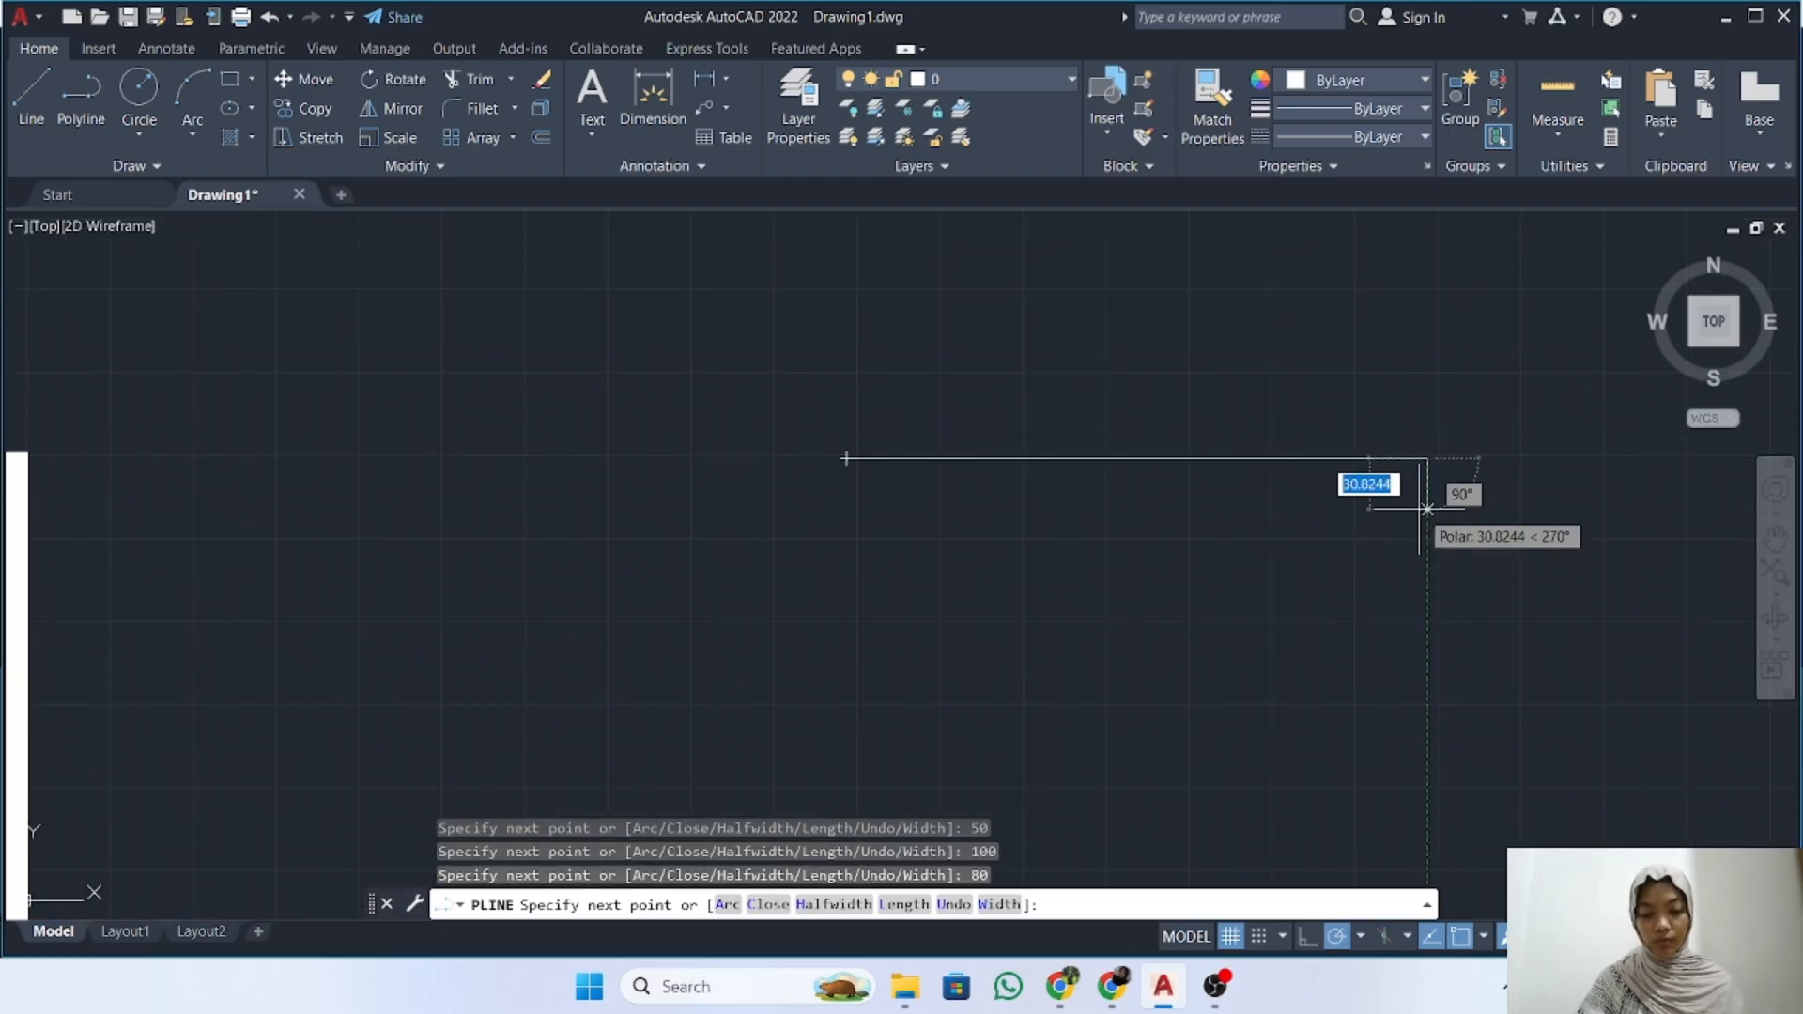
text(20)
key(Return)
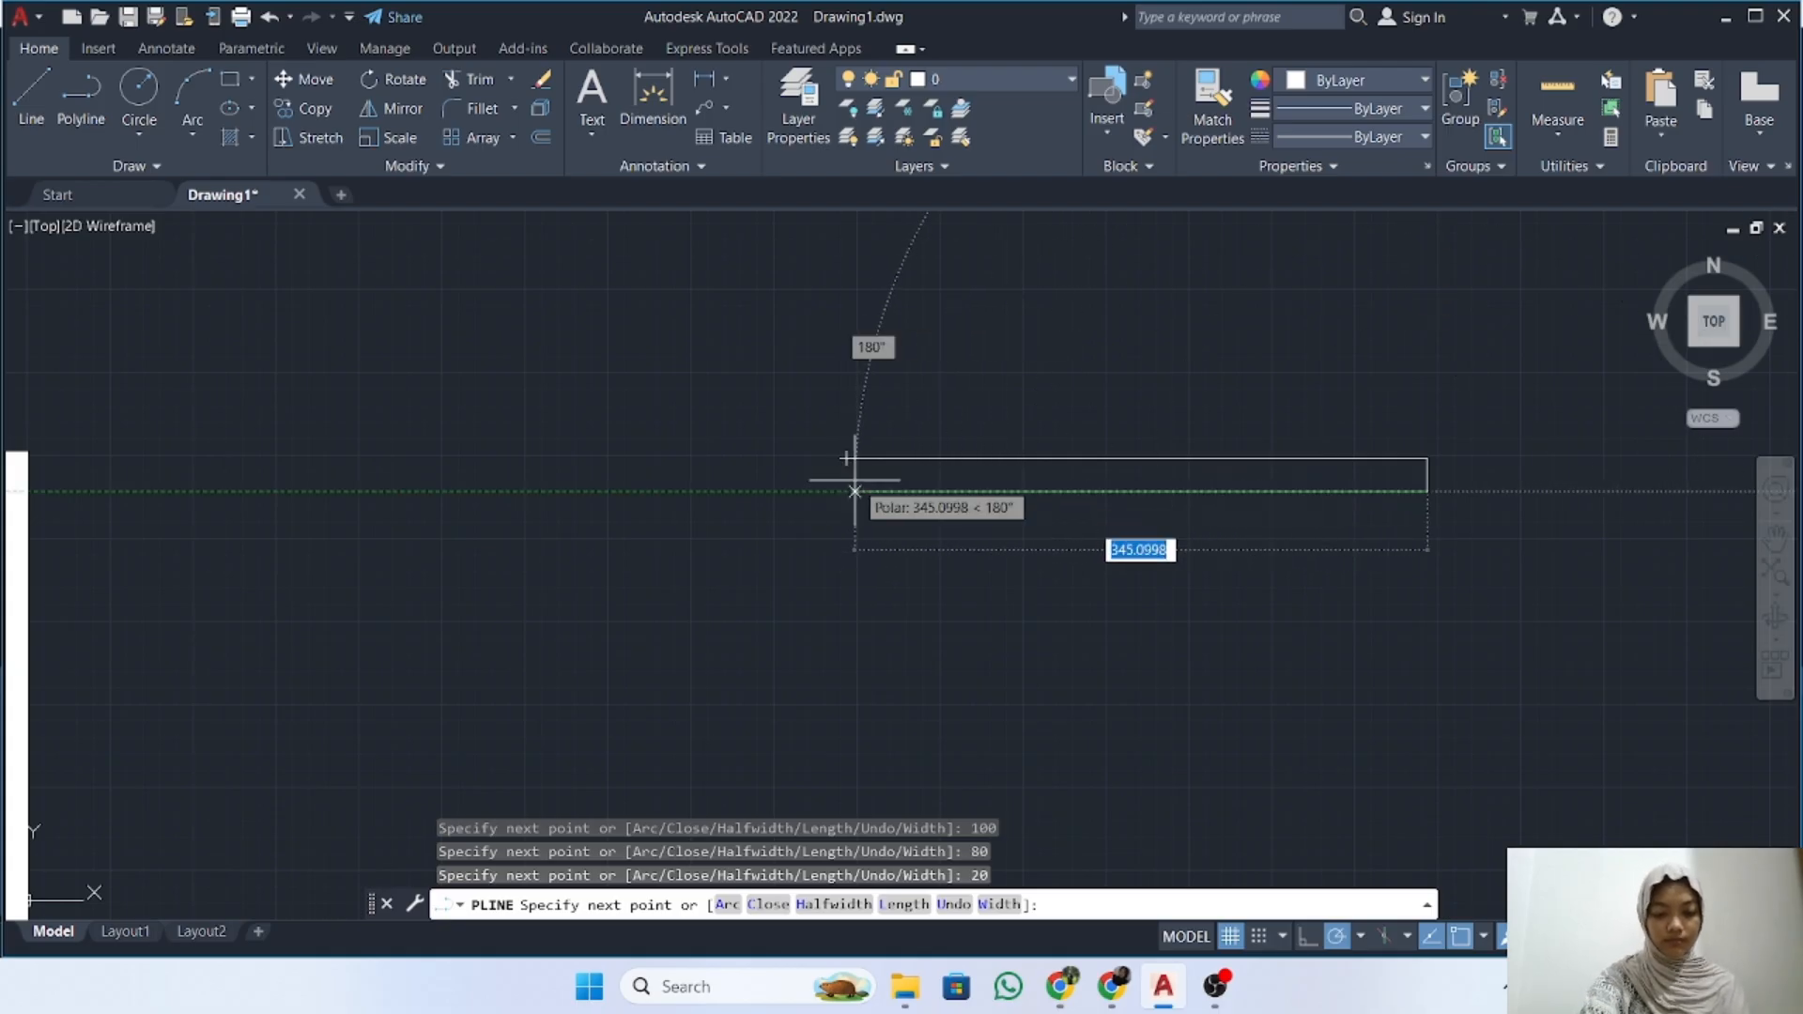
text(25)
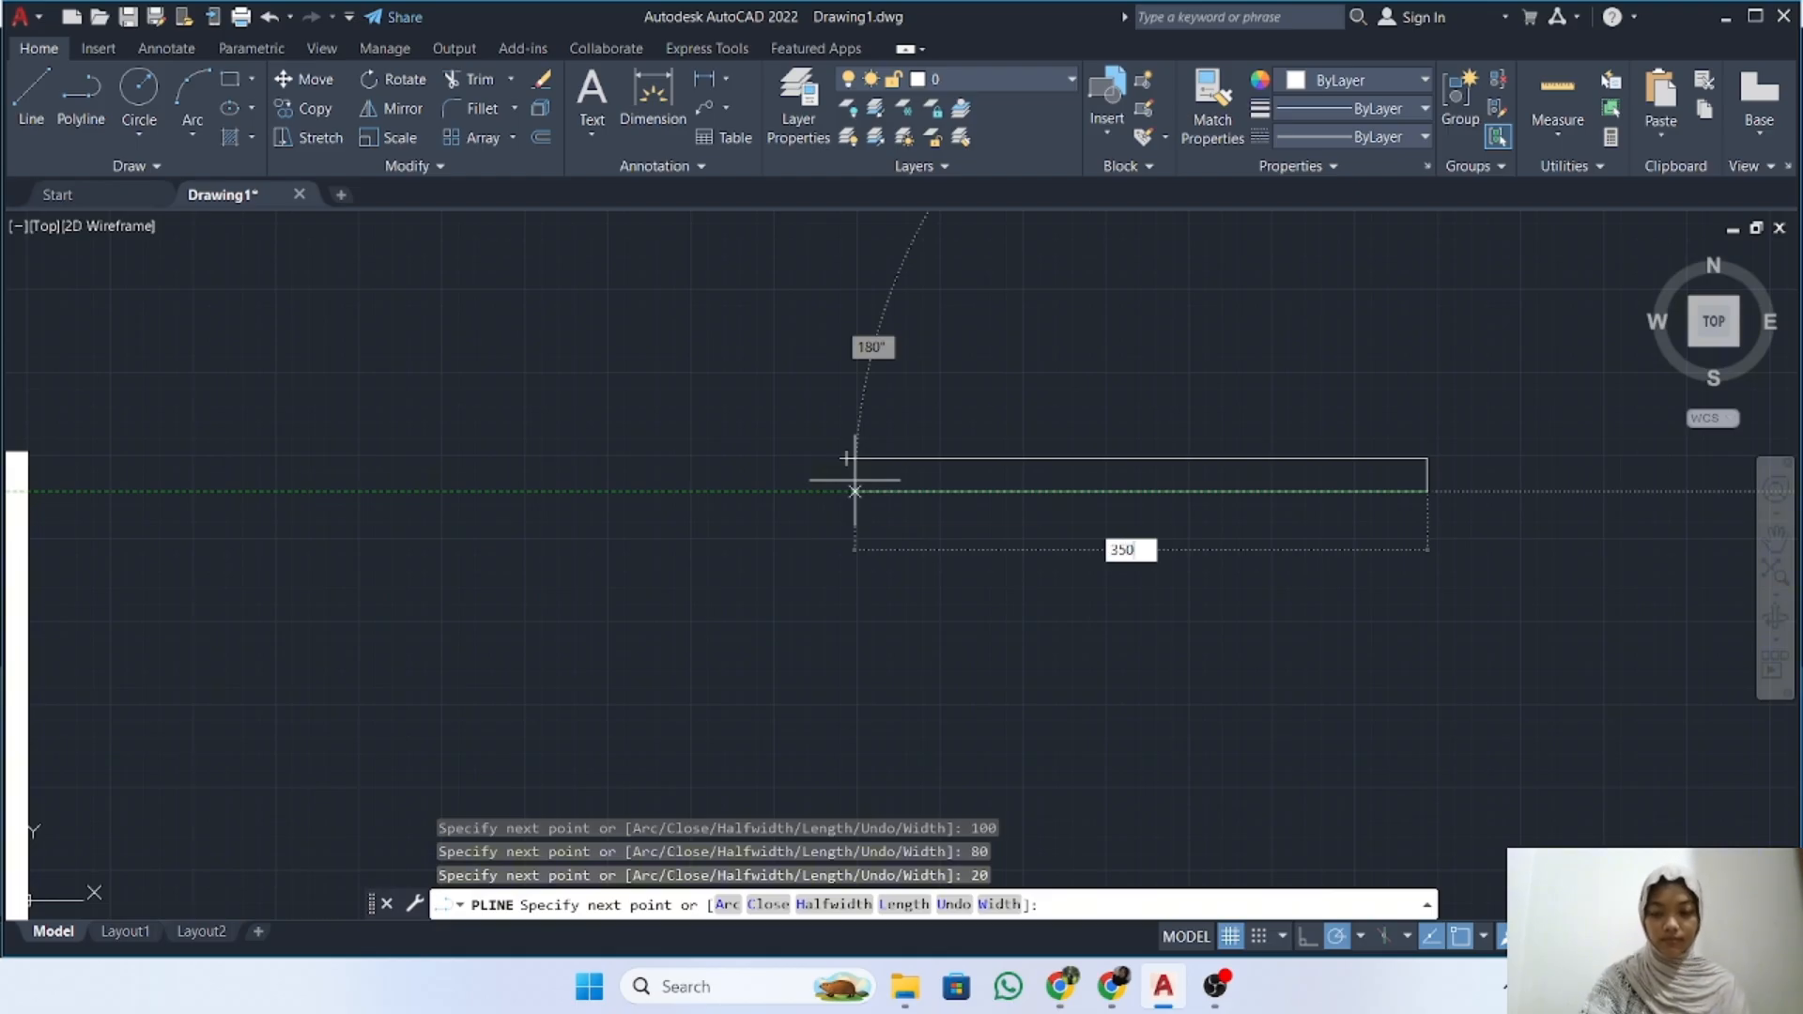
key(Return)
key(Return)
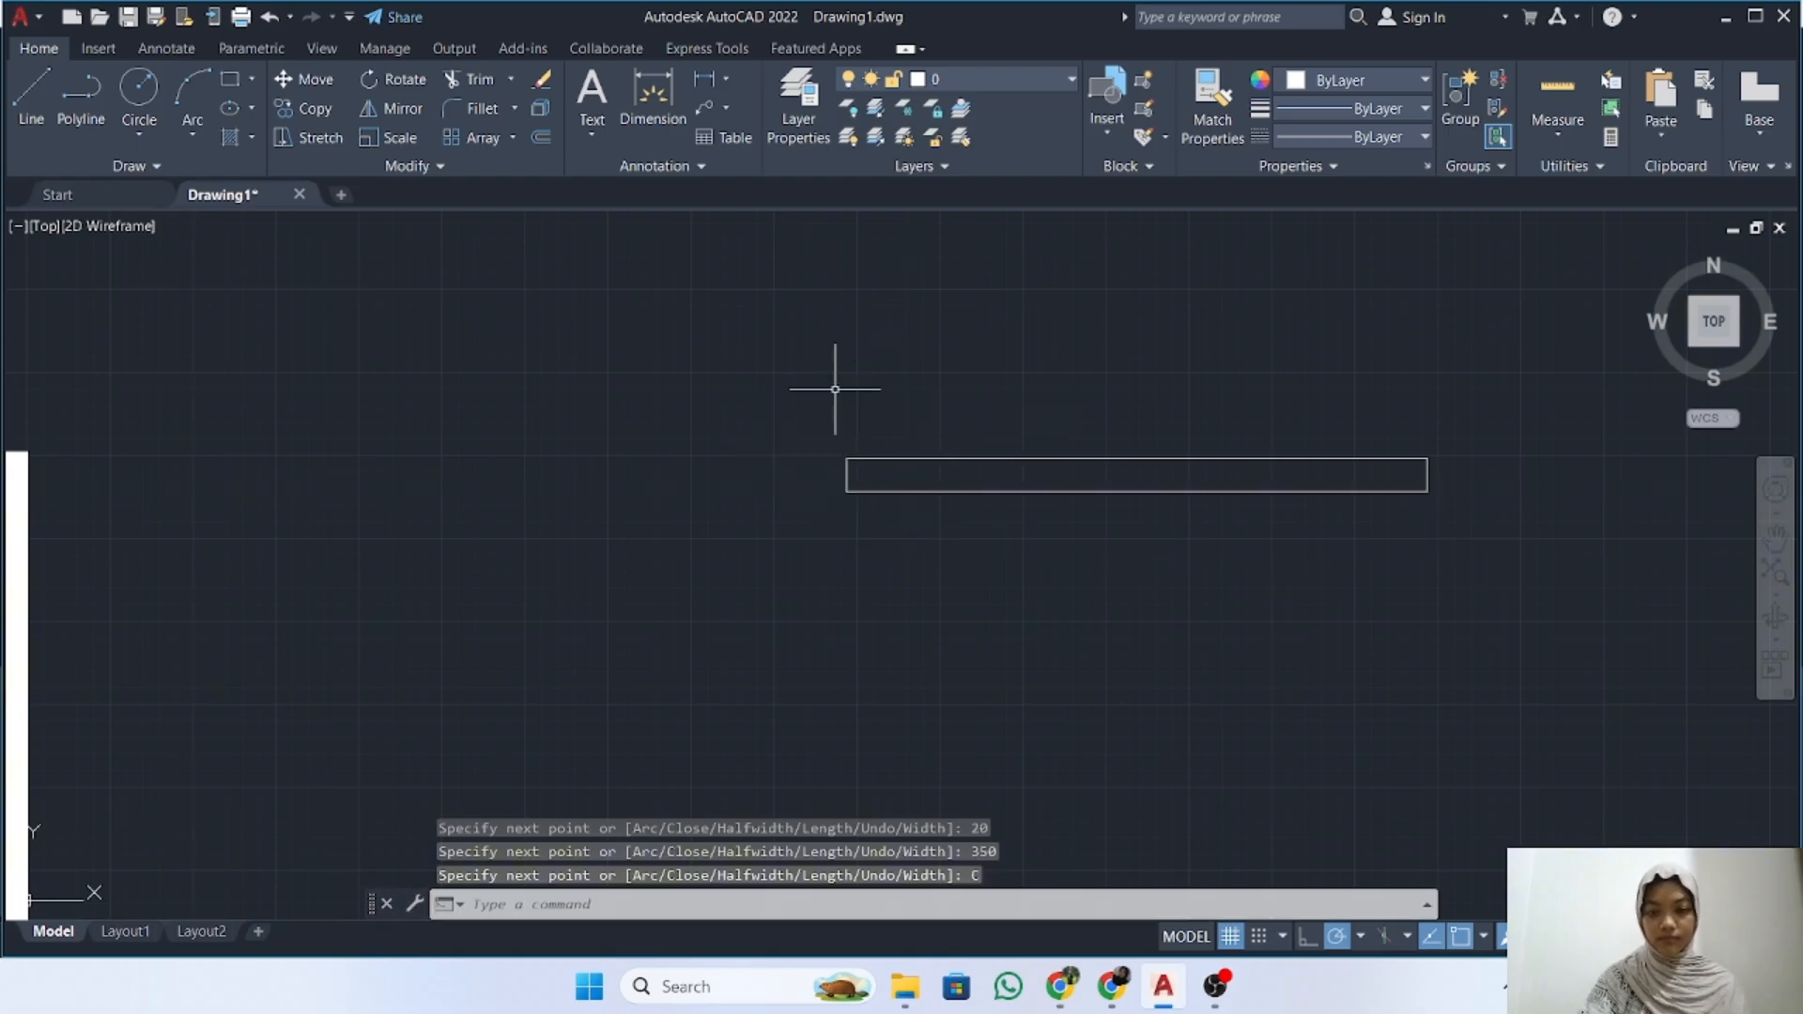
Create a rectangular array of the header row outline and set it to 1 column
click(935, 490)
scroll(930, 492, down, 2)
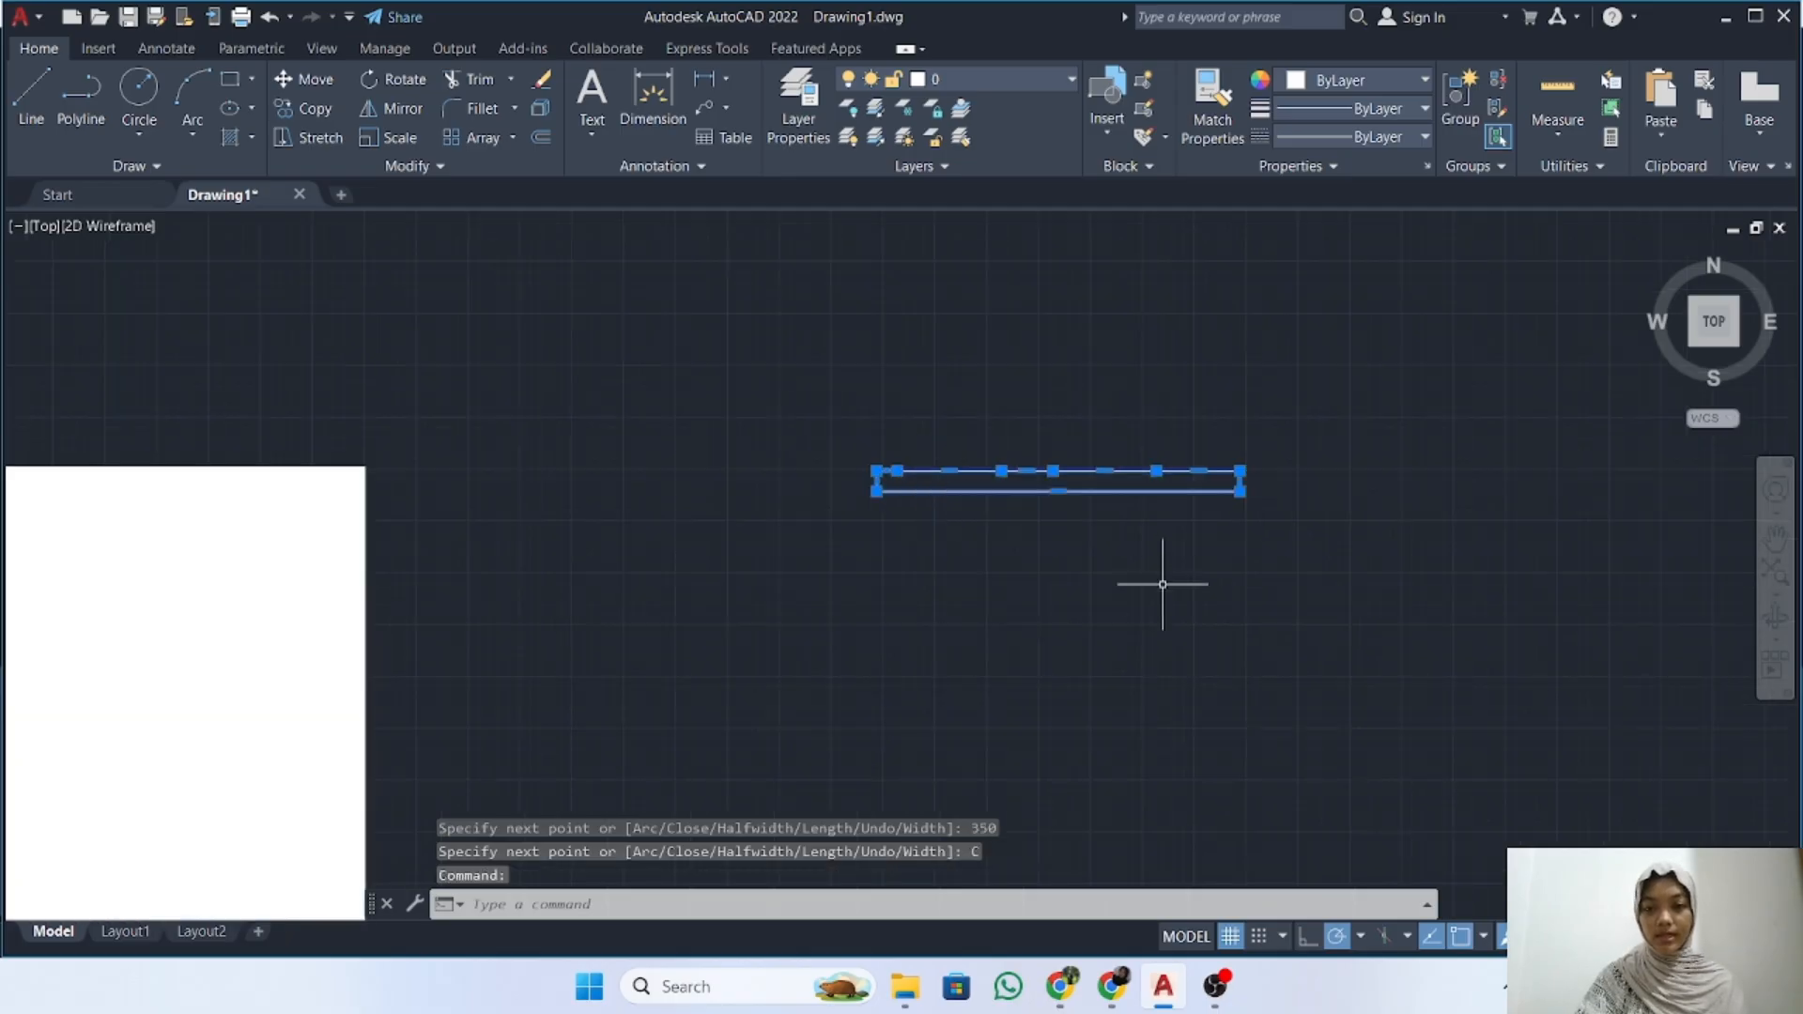
middle_drag(1163, 592, 1026, 567)
scroll(1027, 567, down, 2)
mouse_move(881, 612)
middle_down()
mouse_move(1095, 535)
mouse_move(1006, 471)
middle_up()
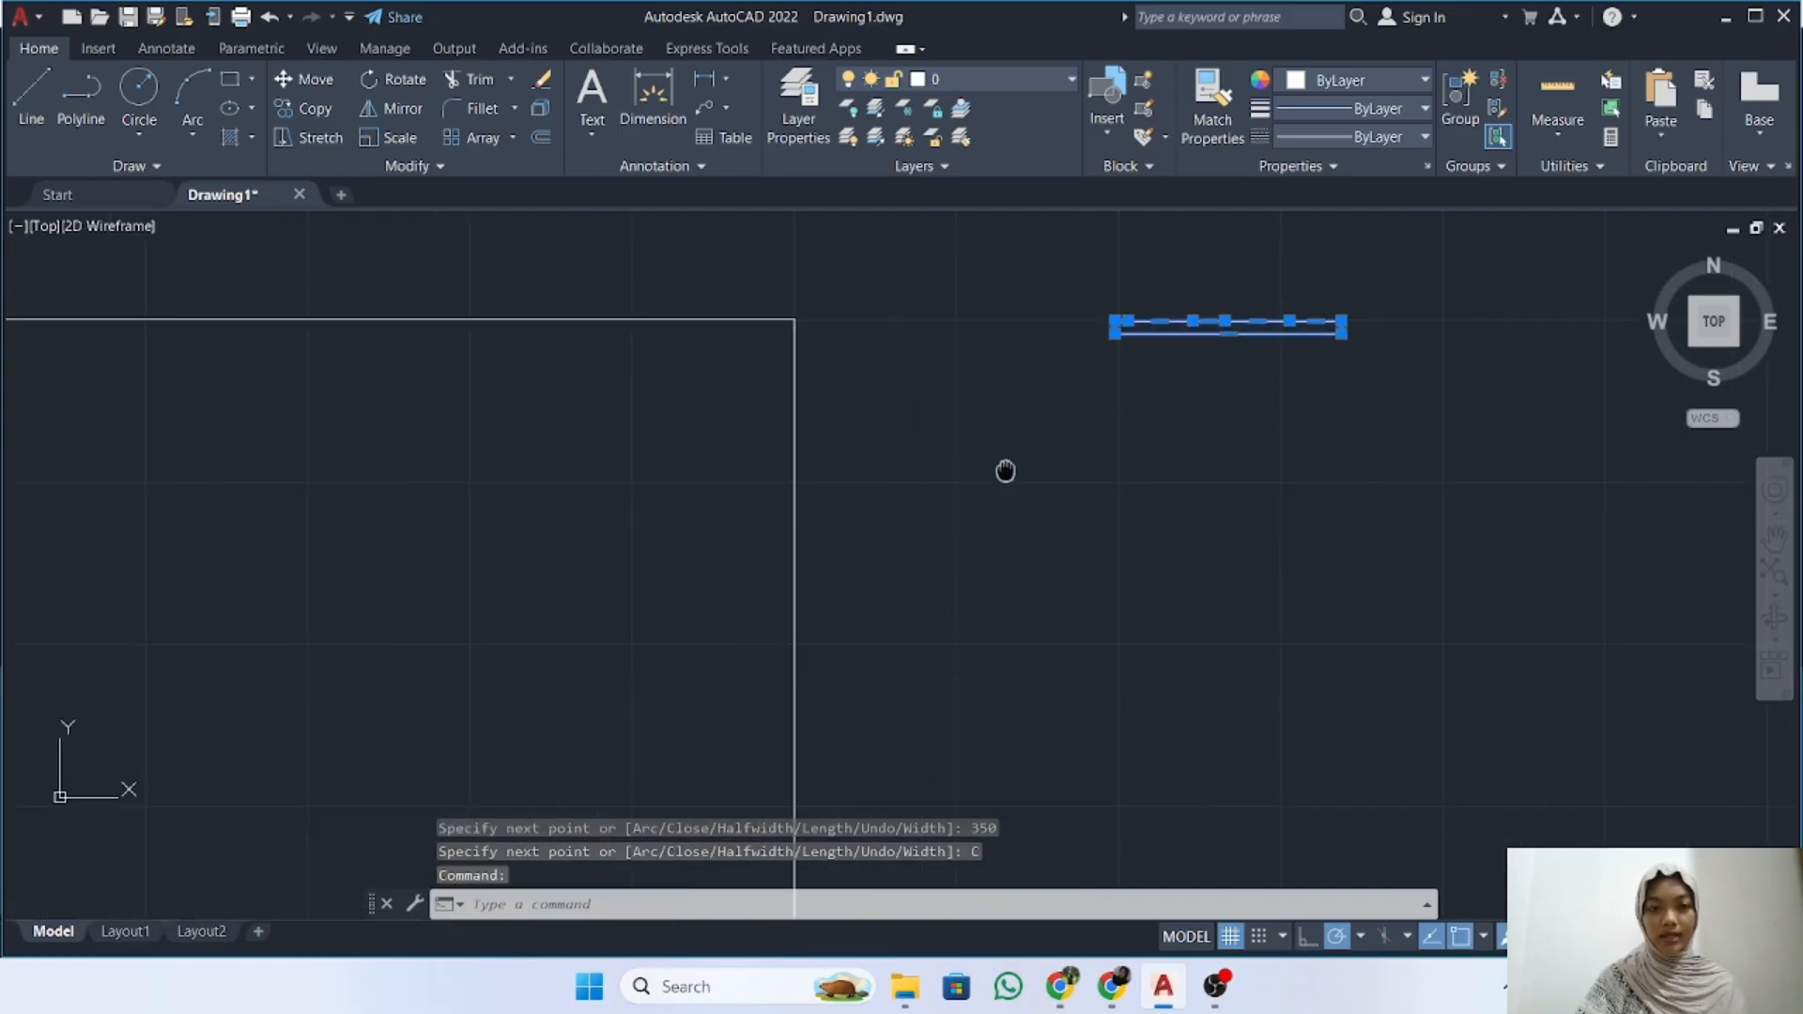
click(514, 137)
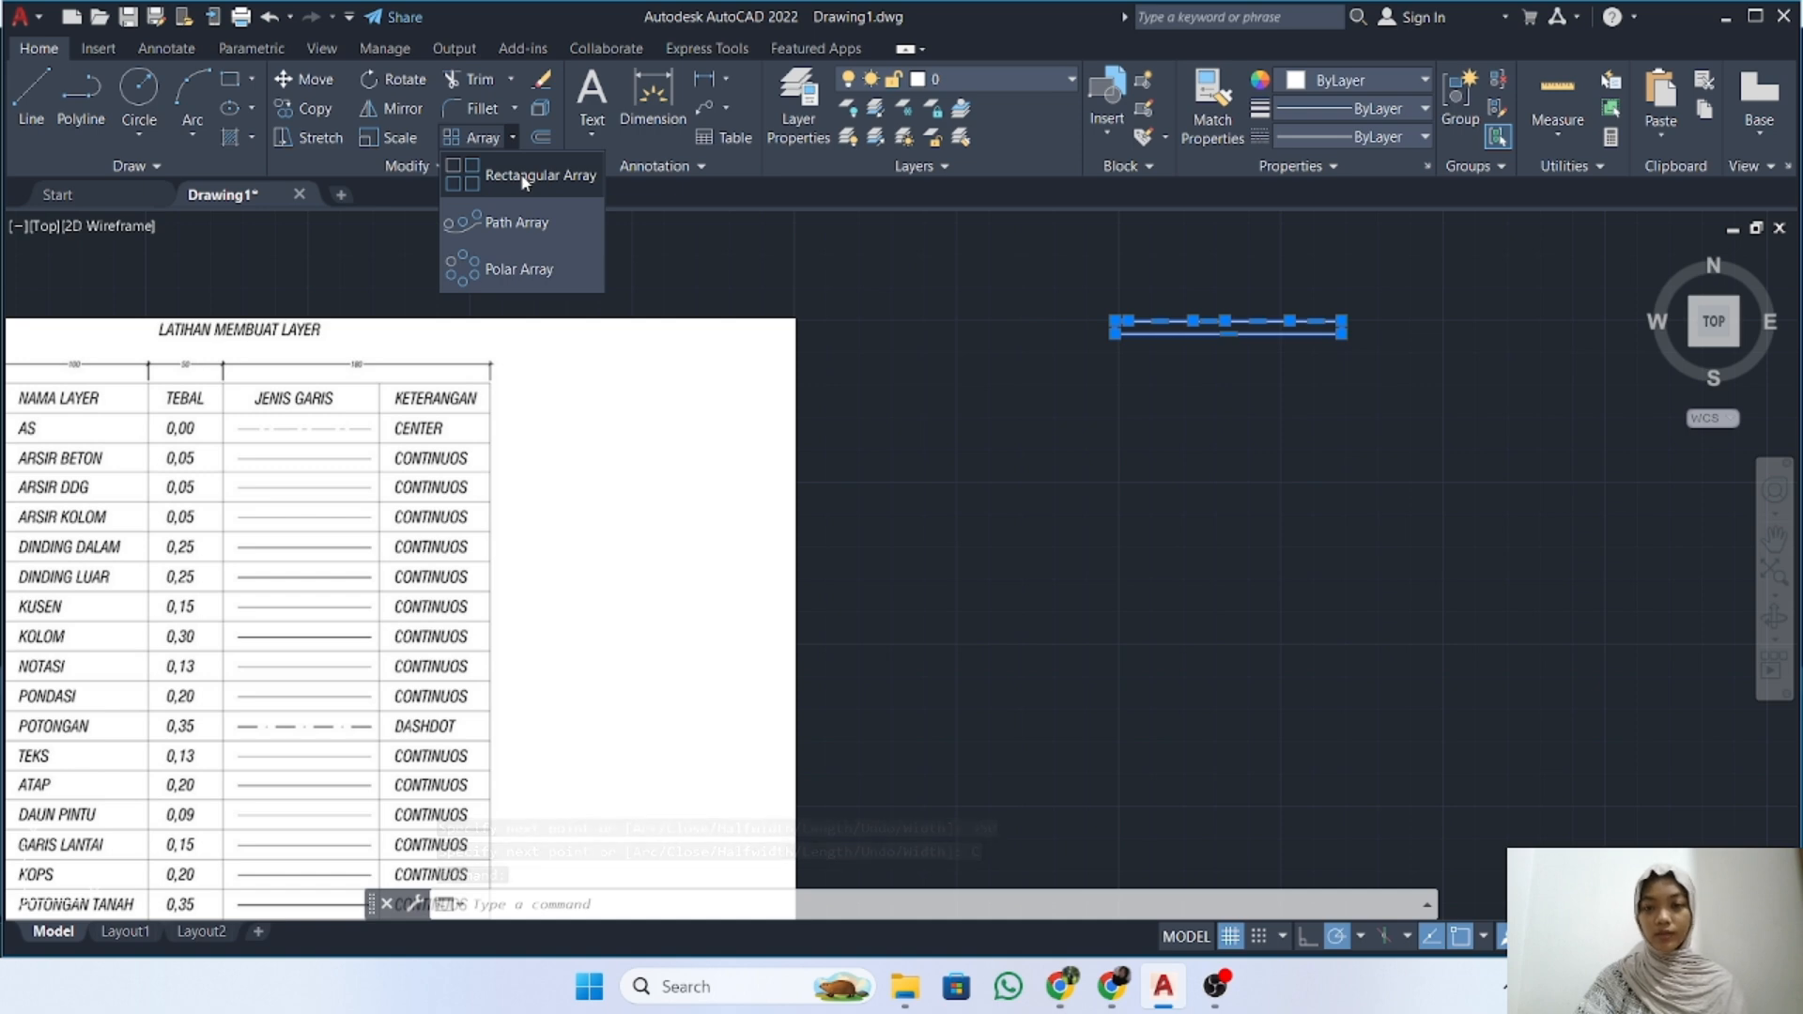
click(522, 176)
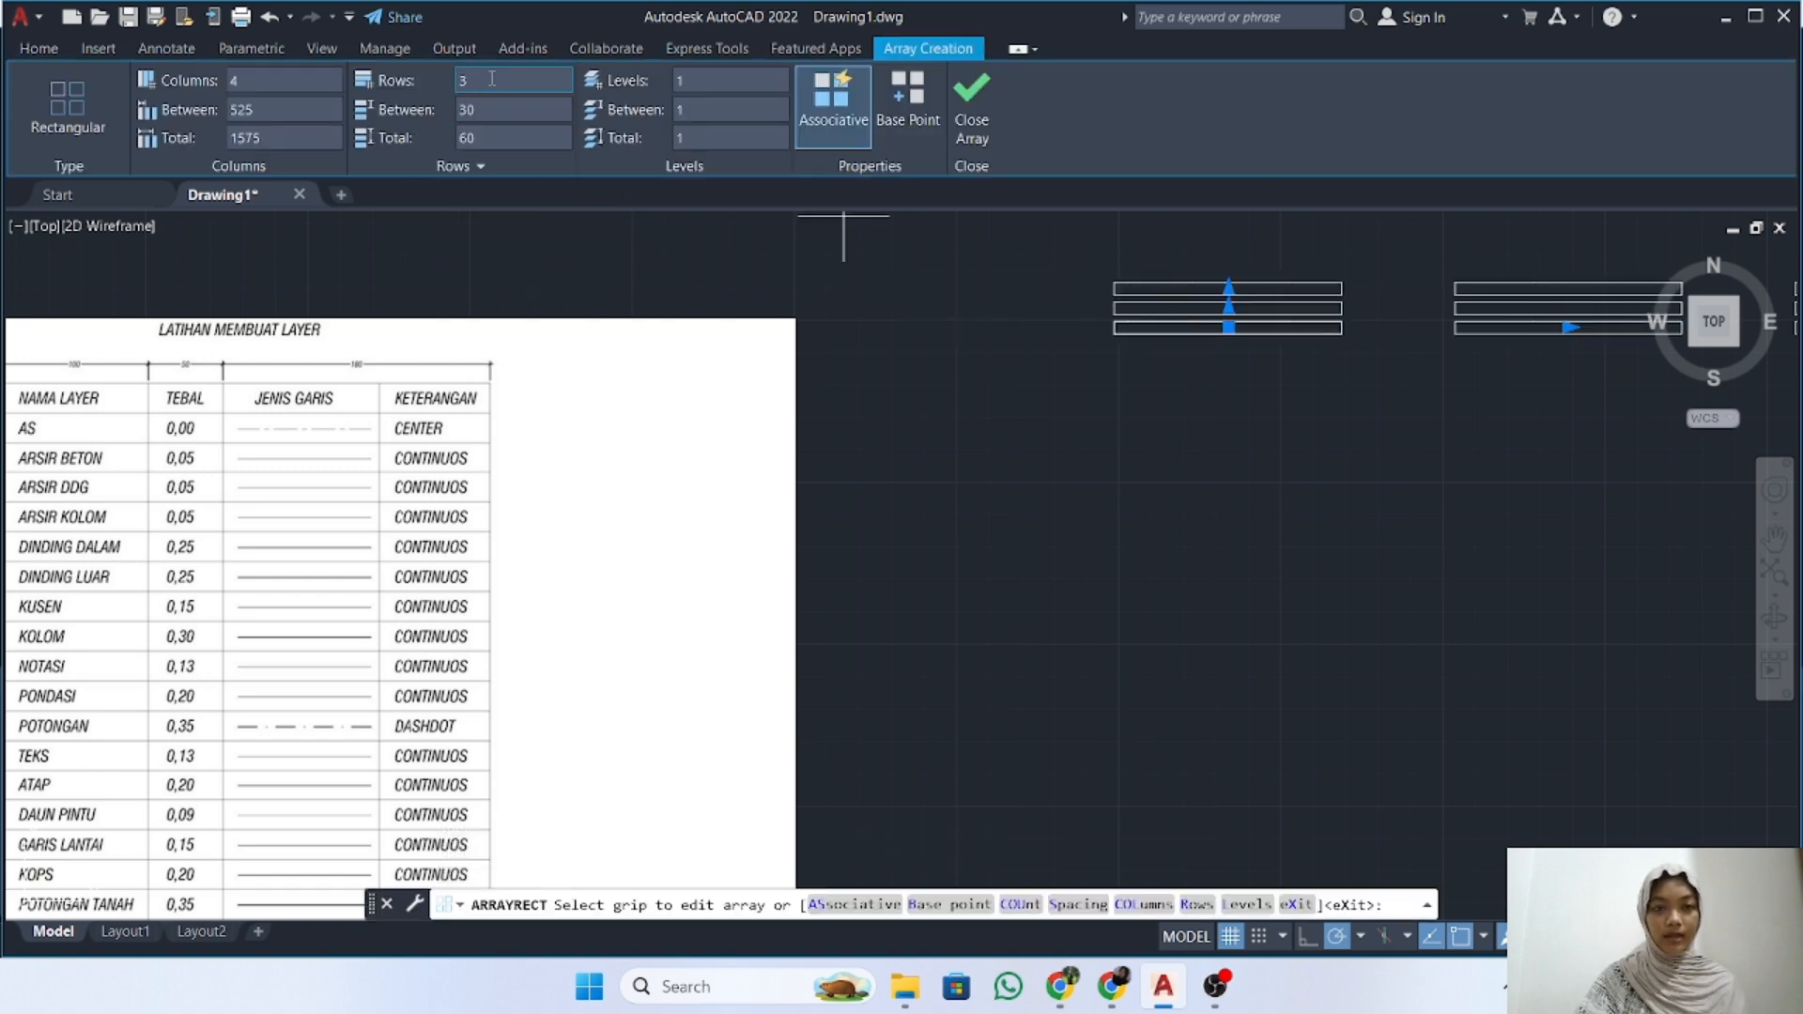
text(1)
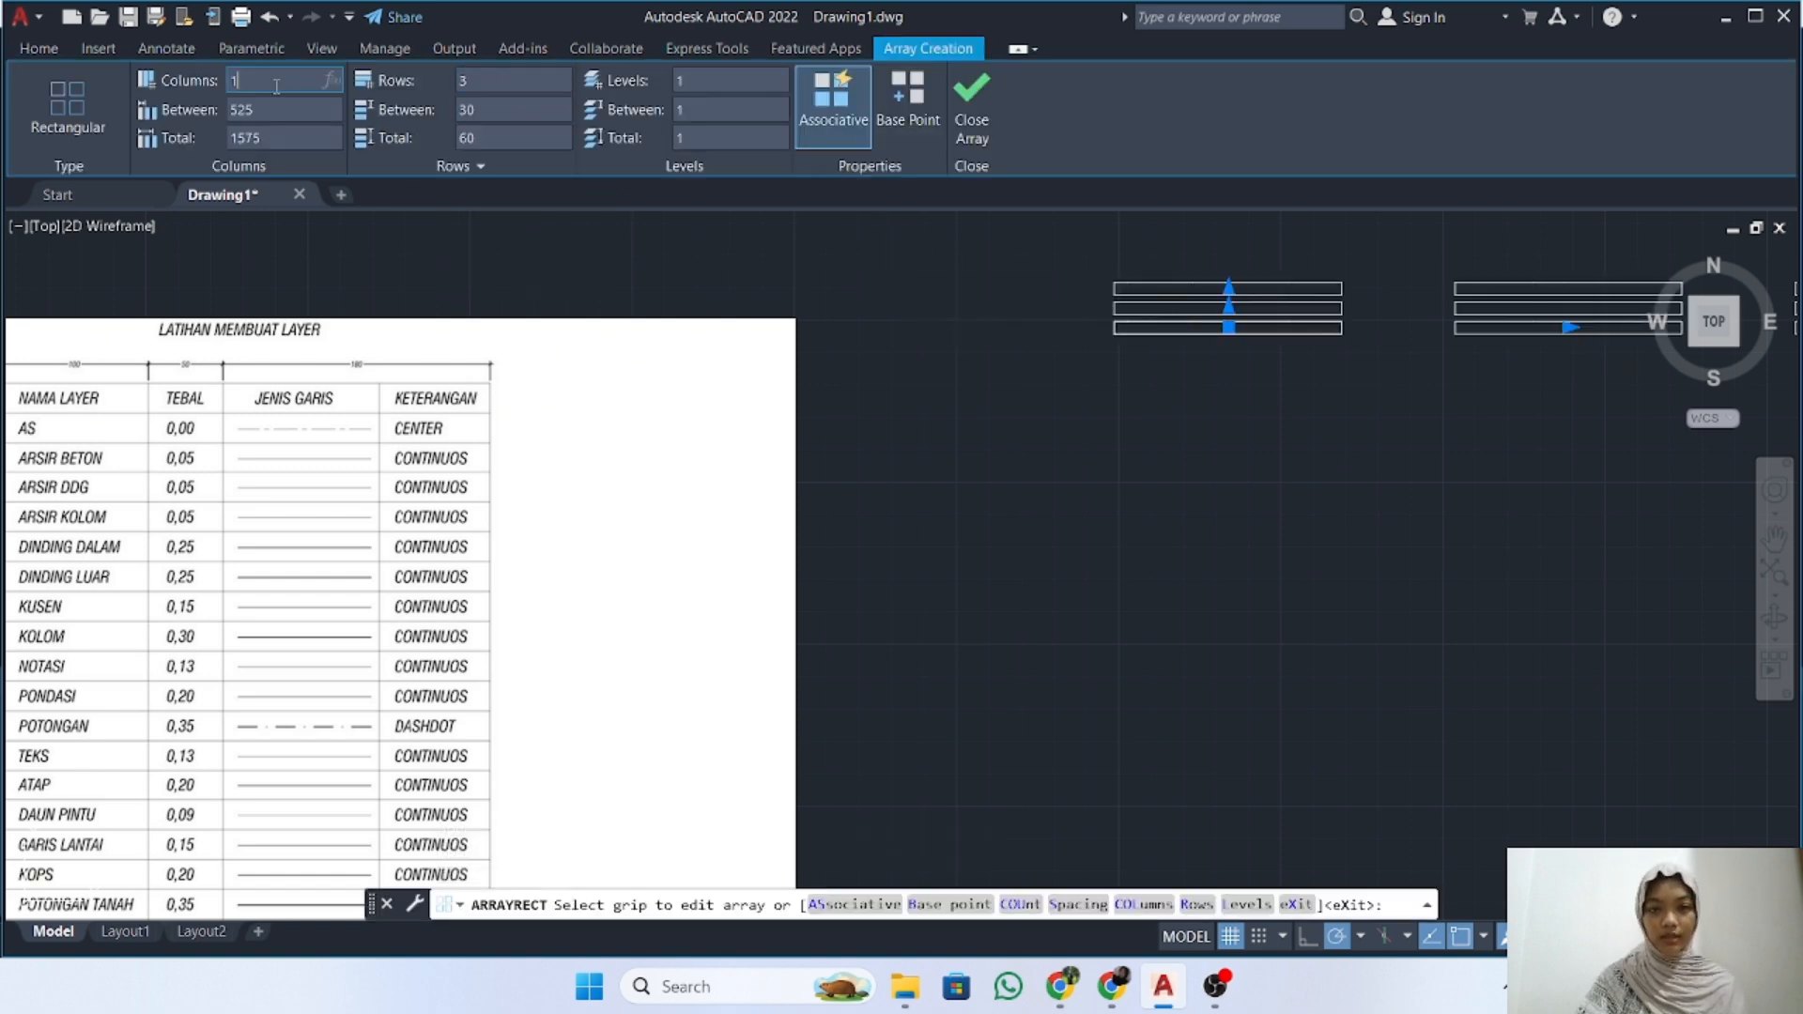
key(Return)
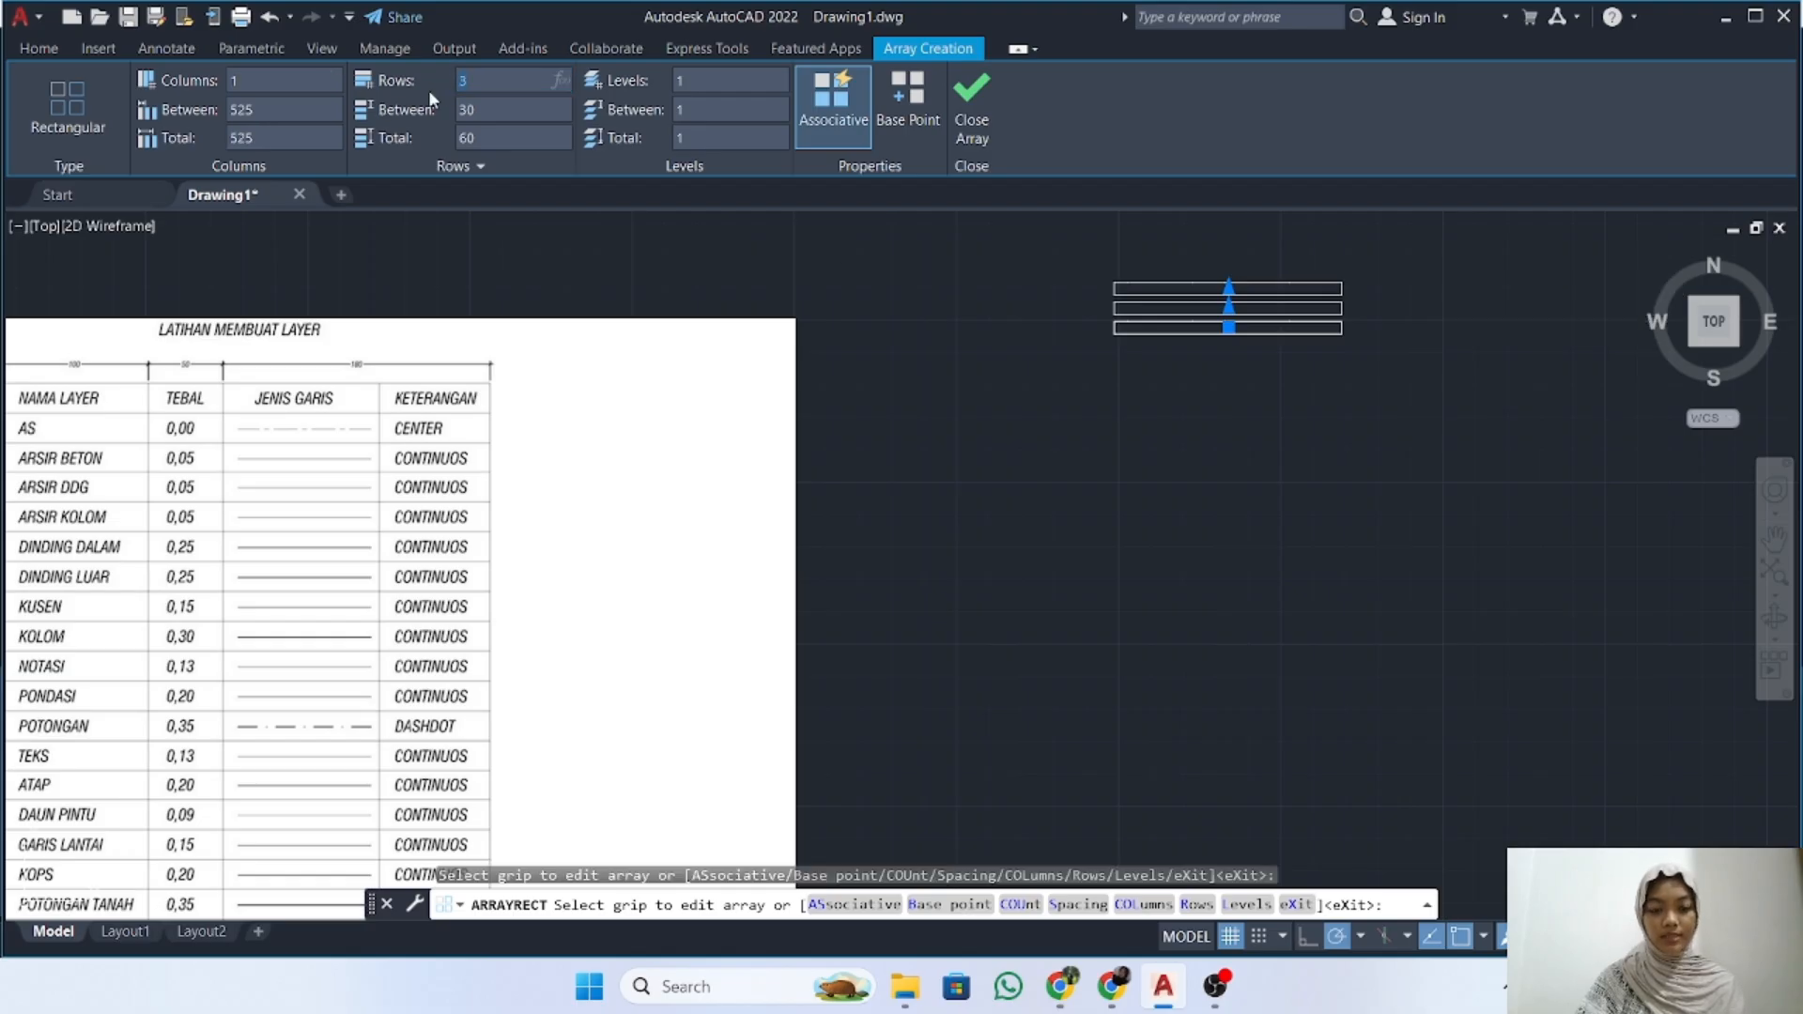
Set the array to 19 rows with a row spacing of -20 and finish it
text(19)
click(485, 109)
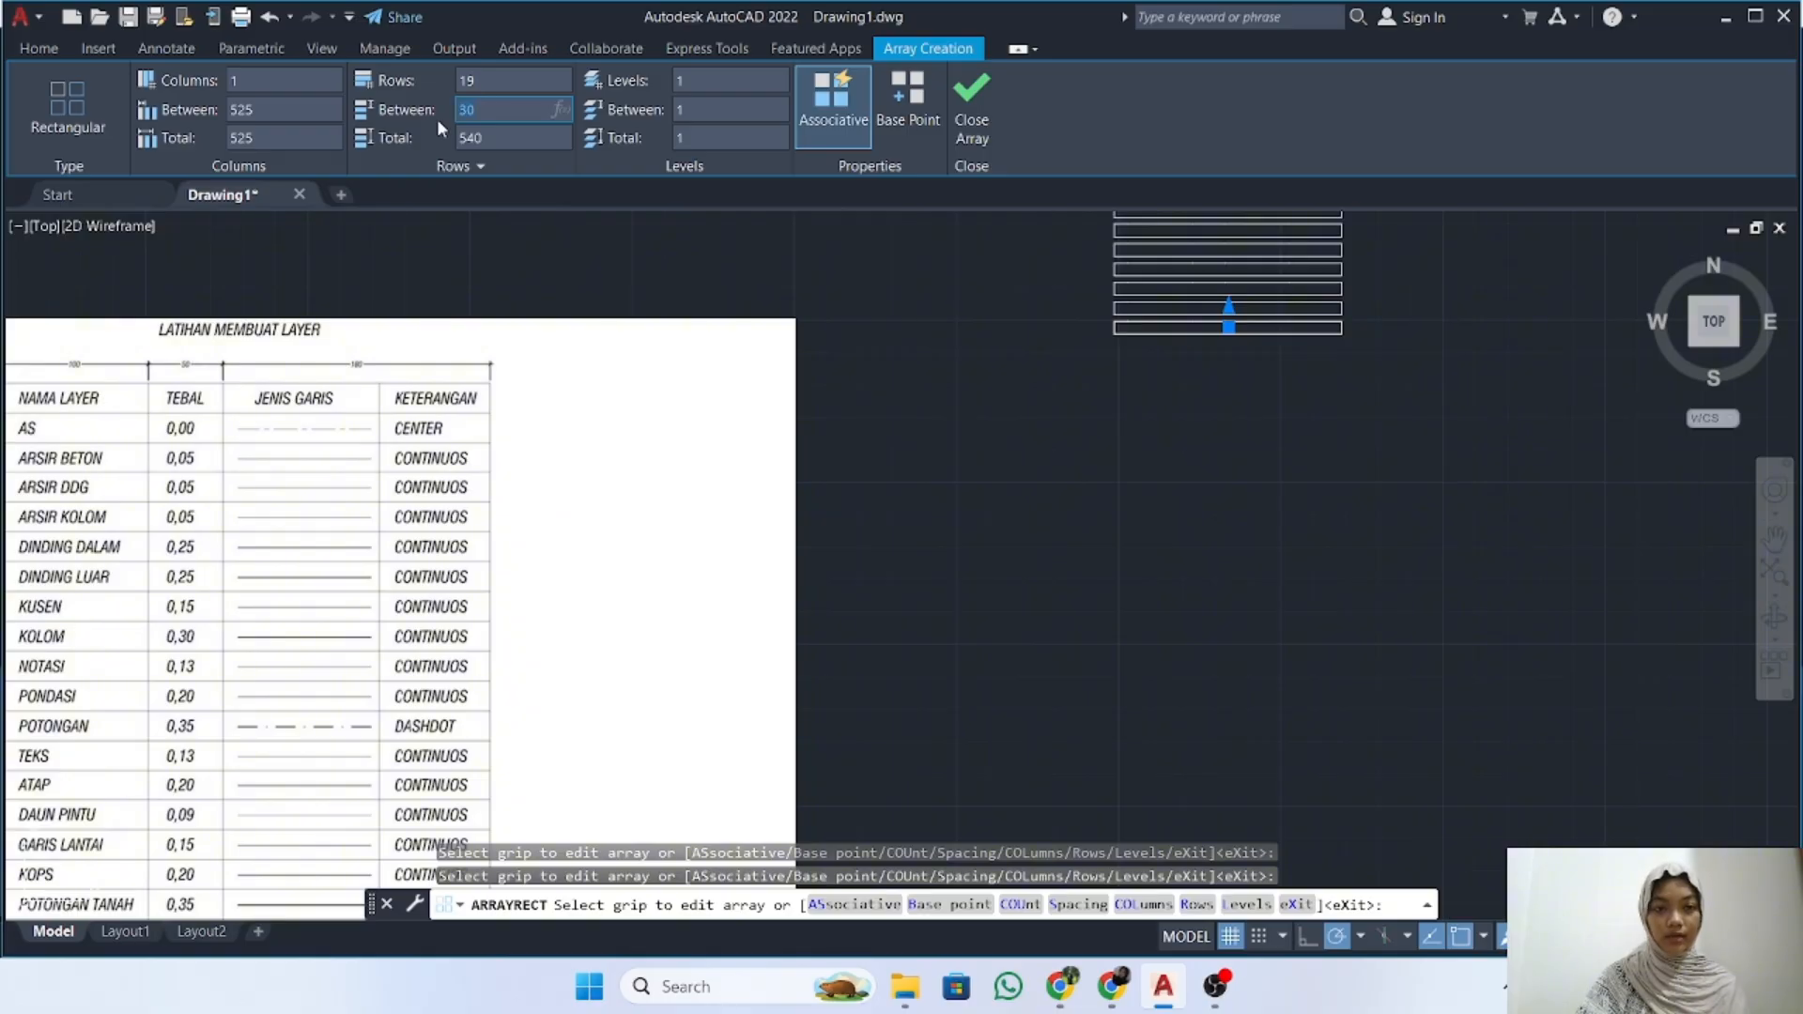
text(-20)
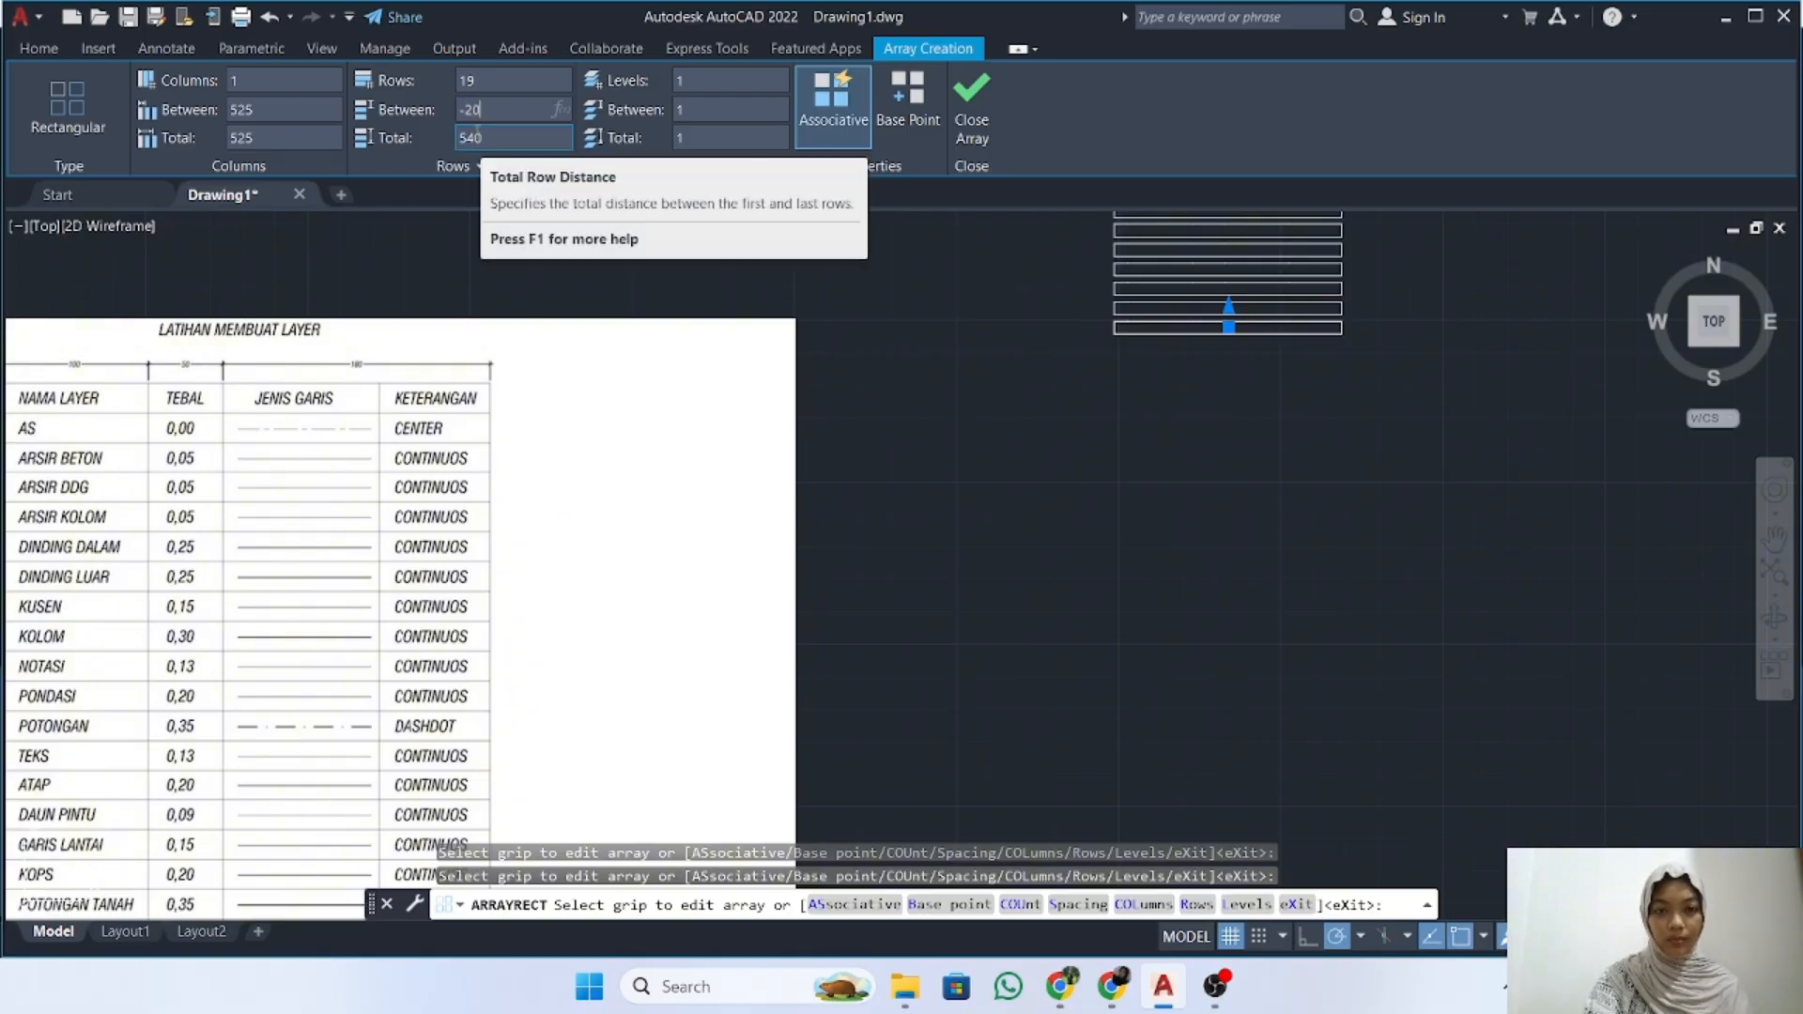
key(Return)
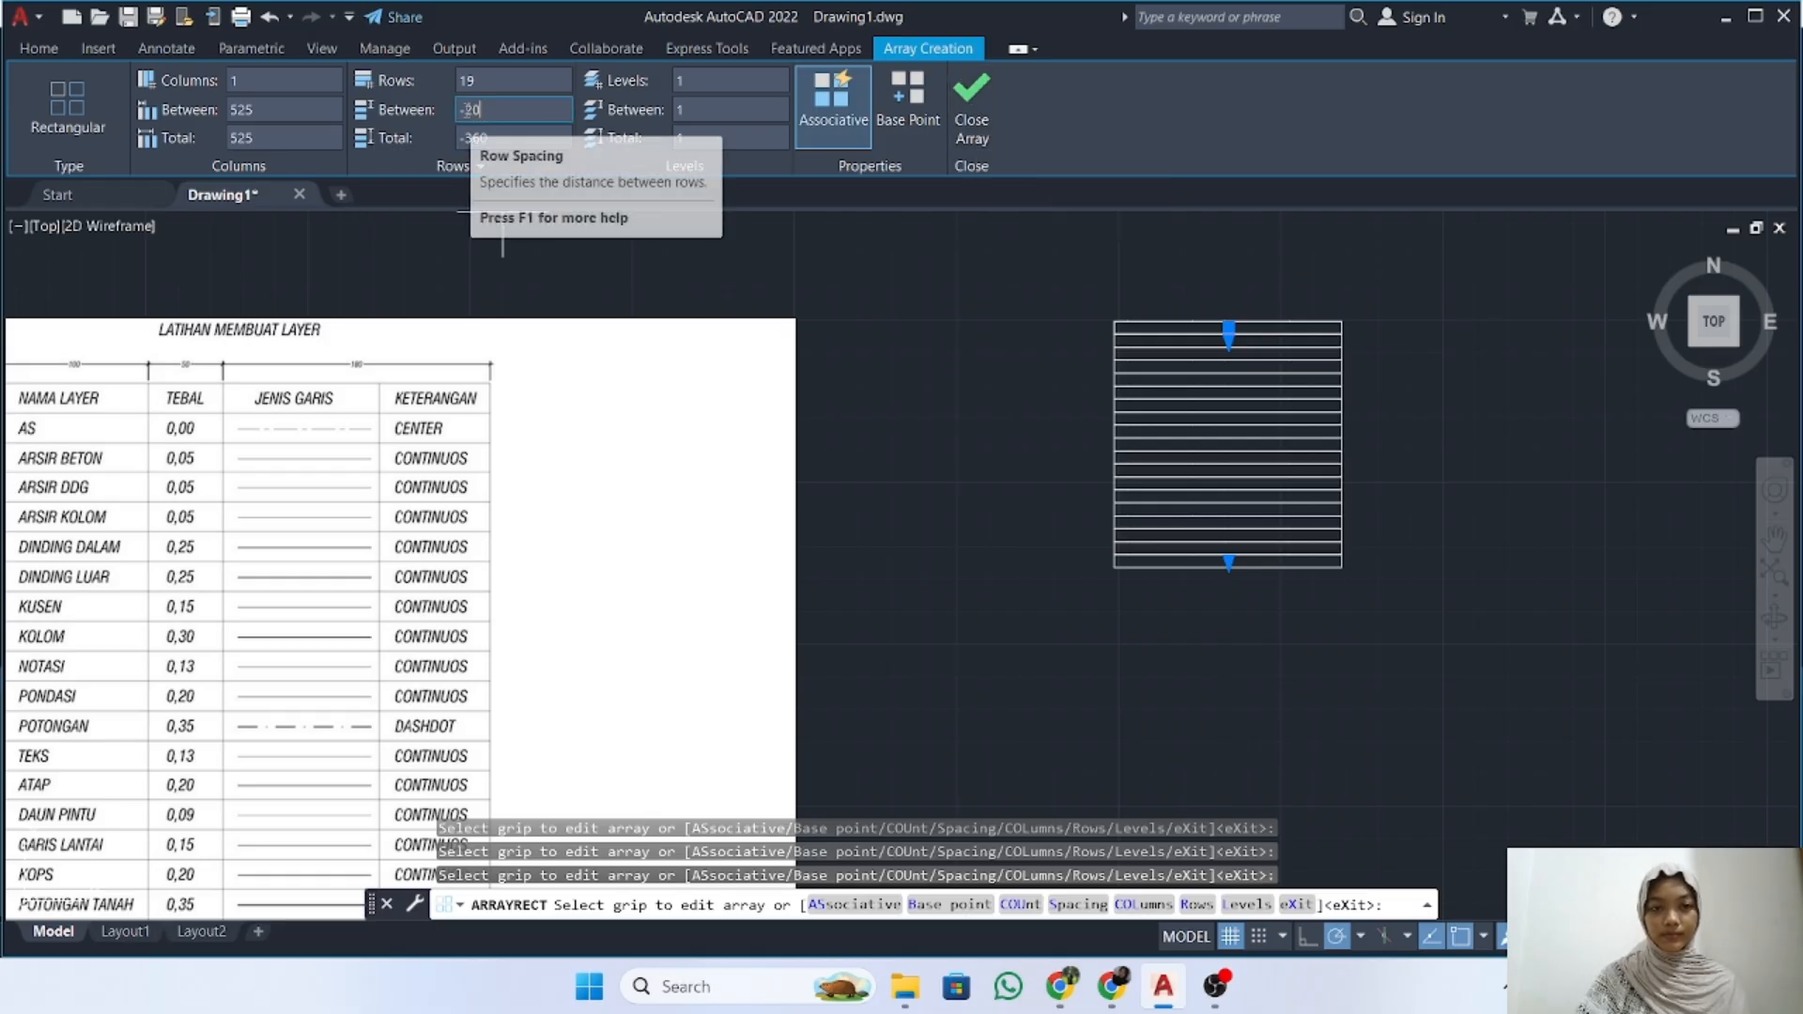
click(500, 117)
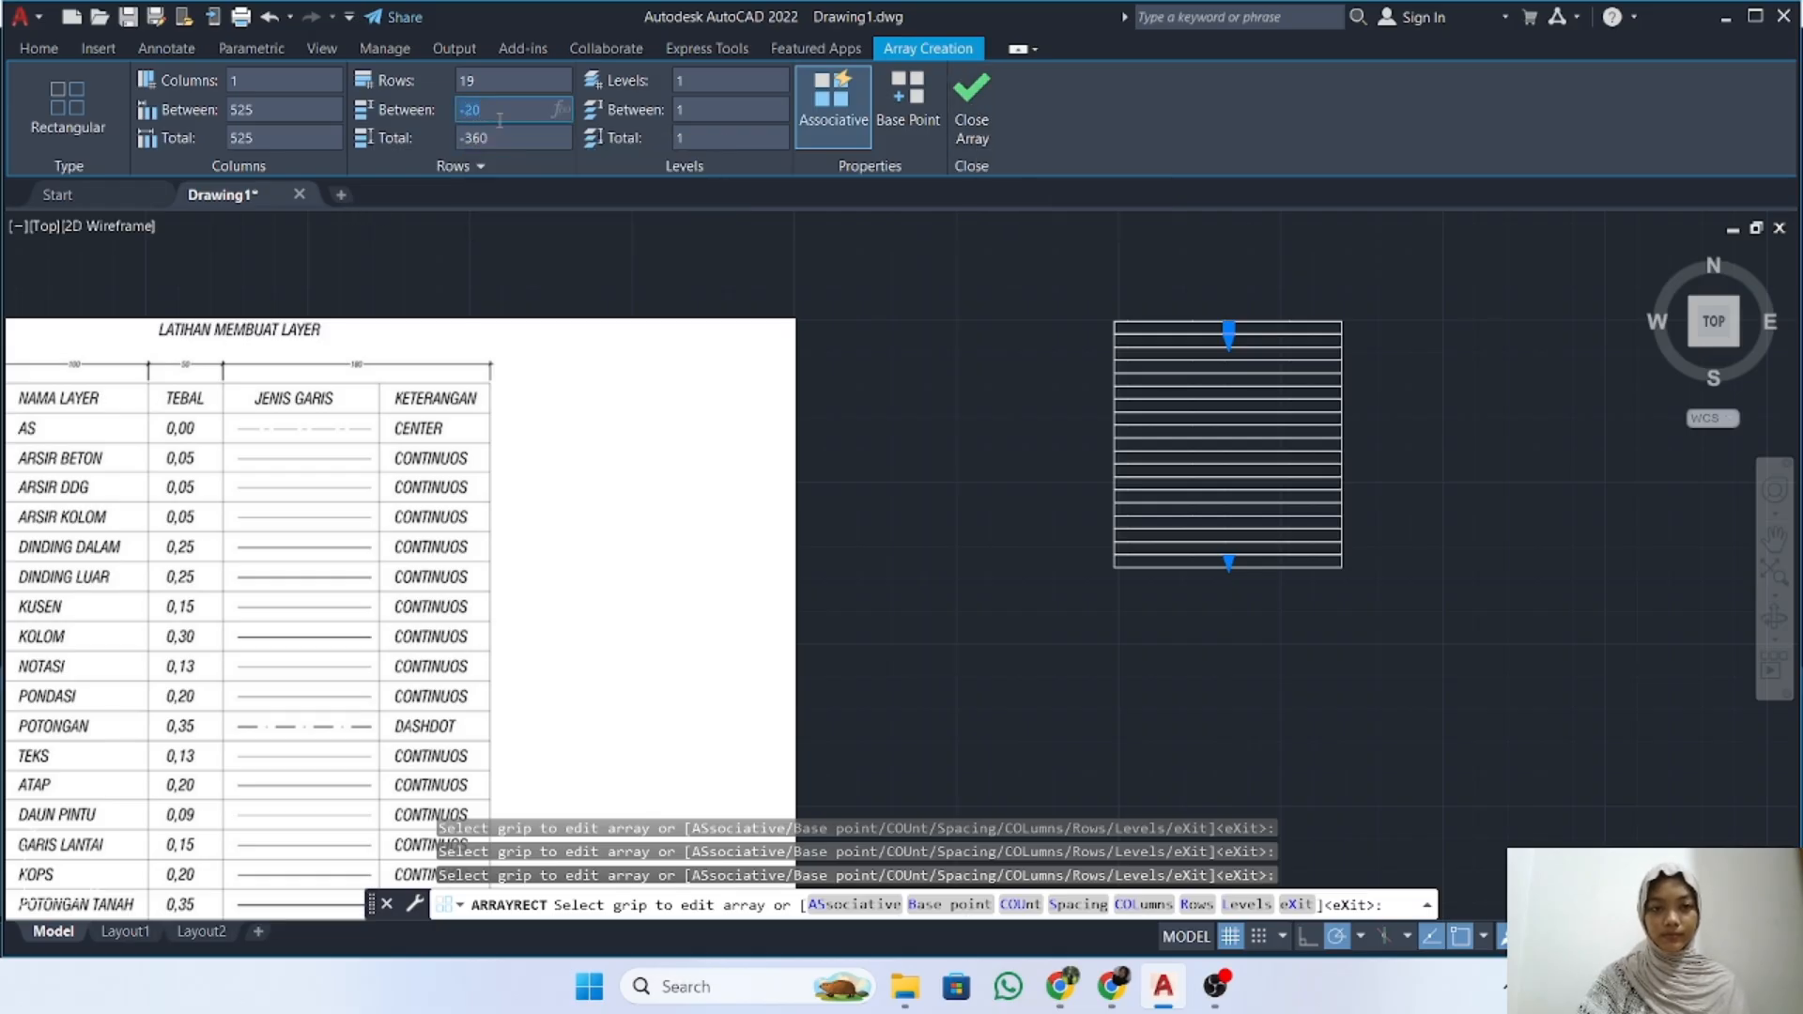
click(984, 120)
Draw a vertical line 20 units in from the table's left edge, from the top edge down to the bottom edge
scroll(1221, 404, up, 6)
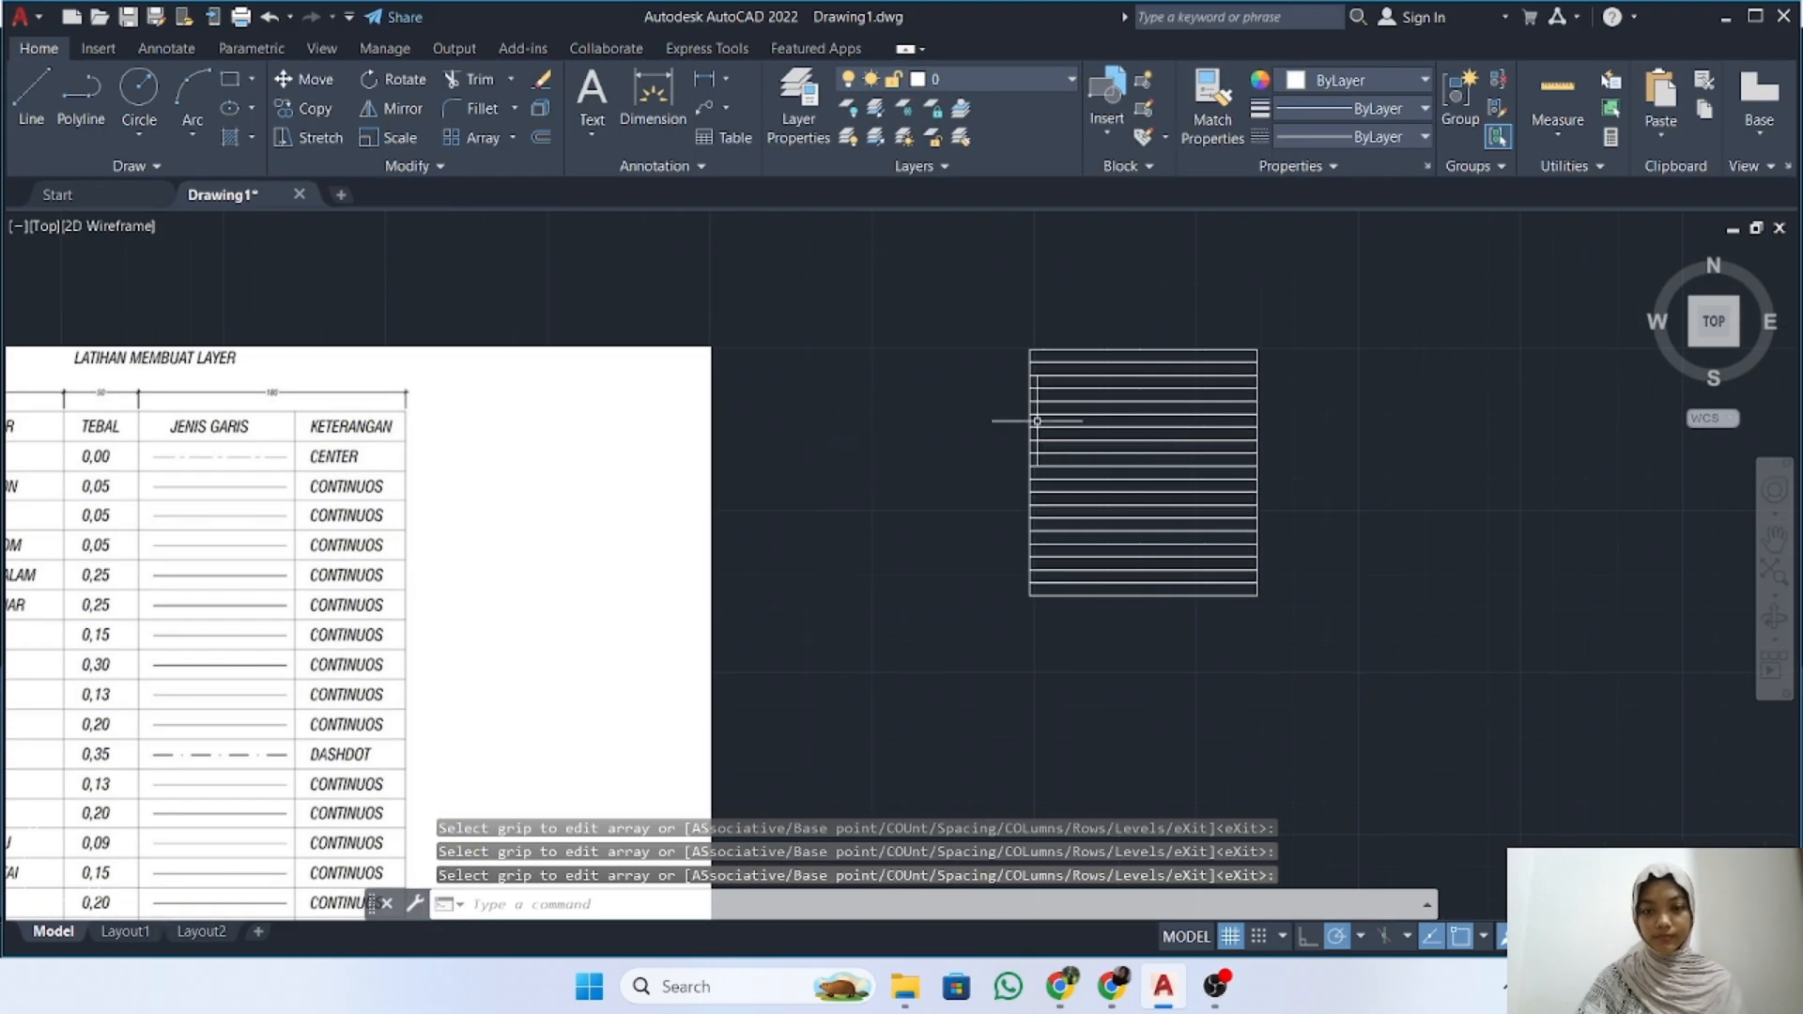
middle_drag(1144, 392, 990, 391)
scroll(967, 376, down, 2)
text(l)
key(Return)
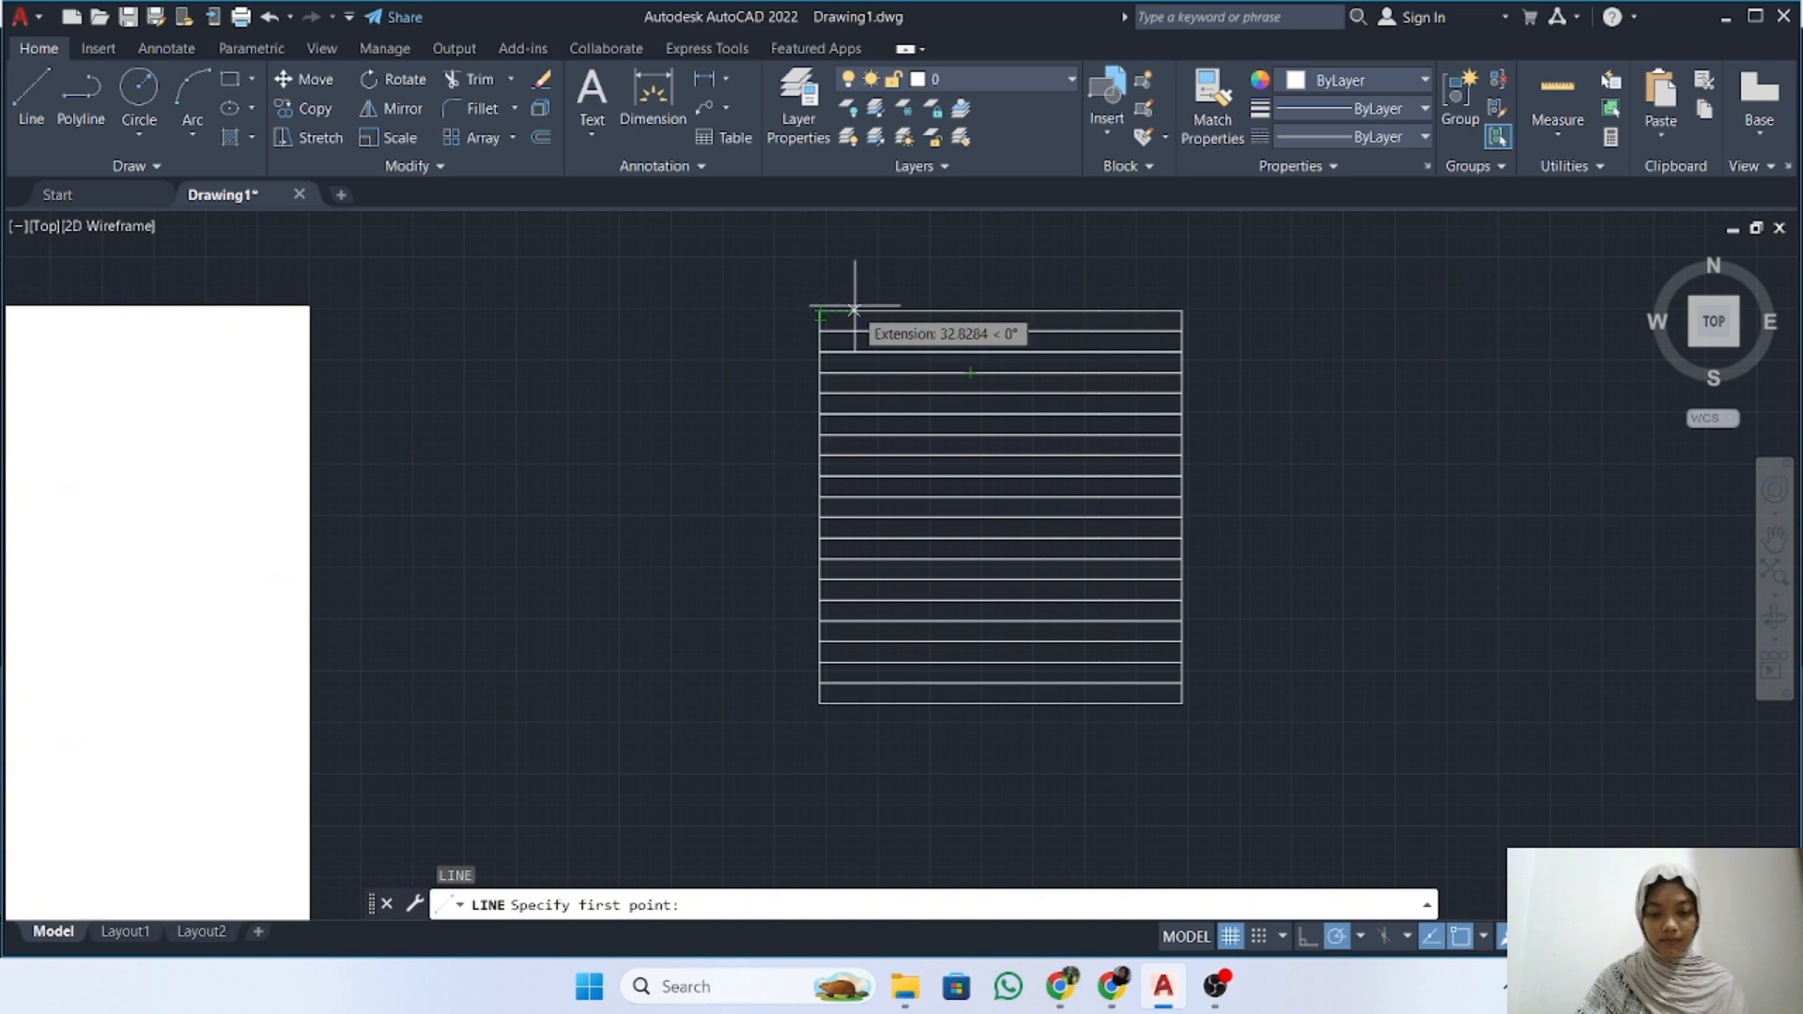
key(Return)
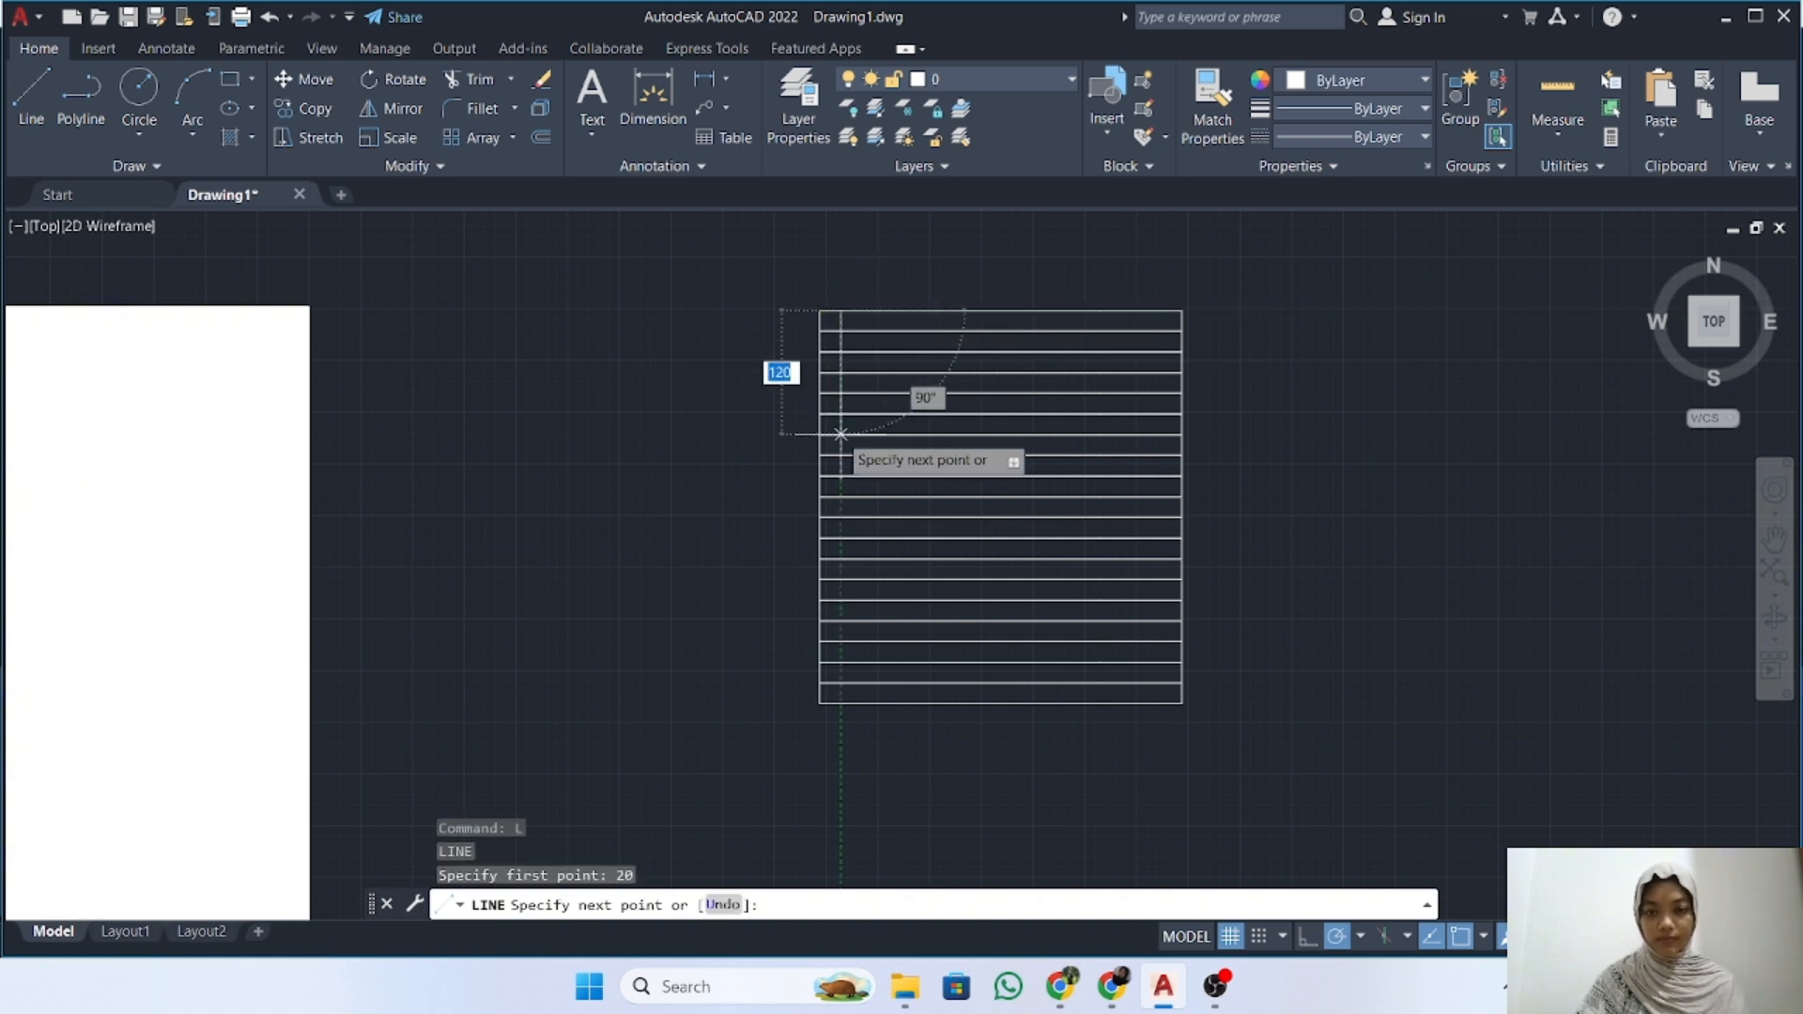
click(842, 683)
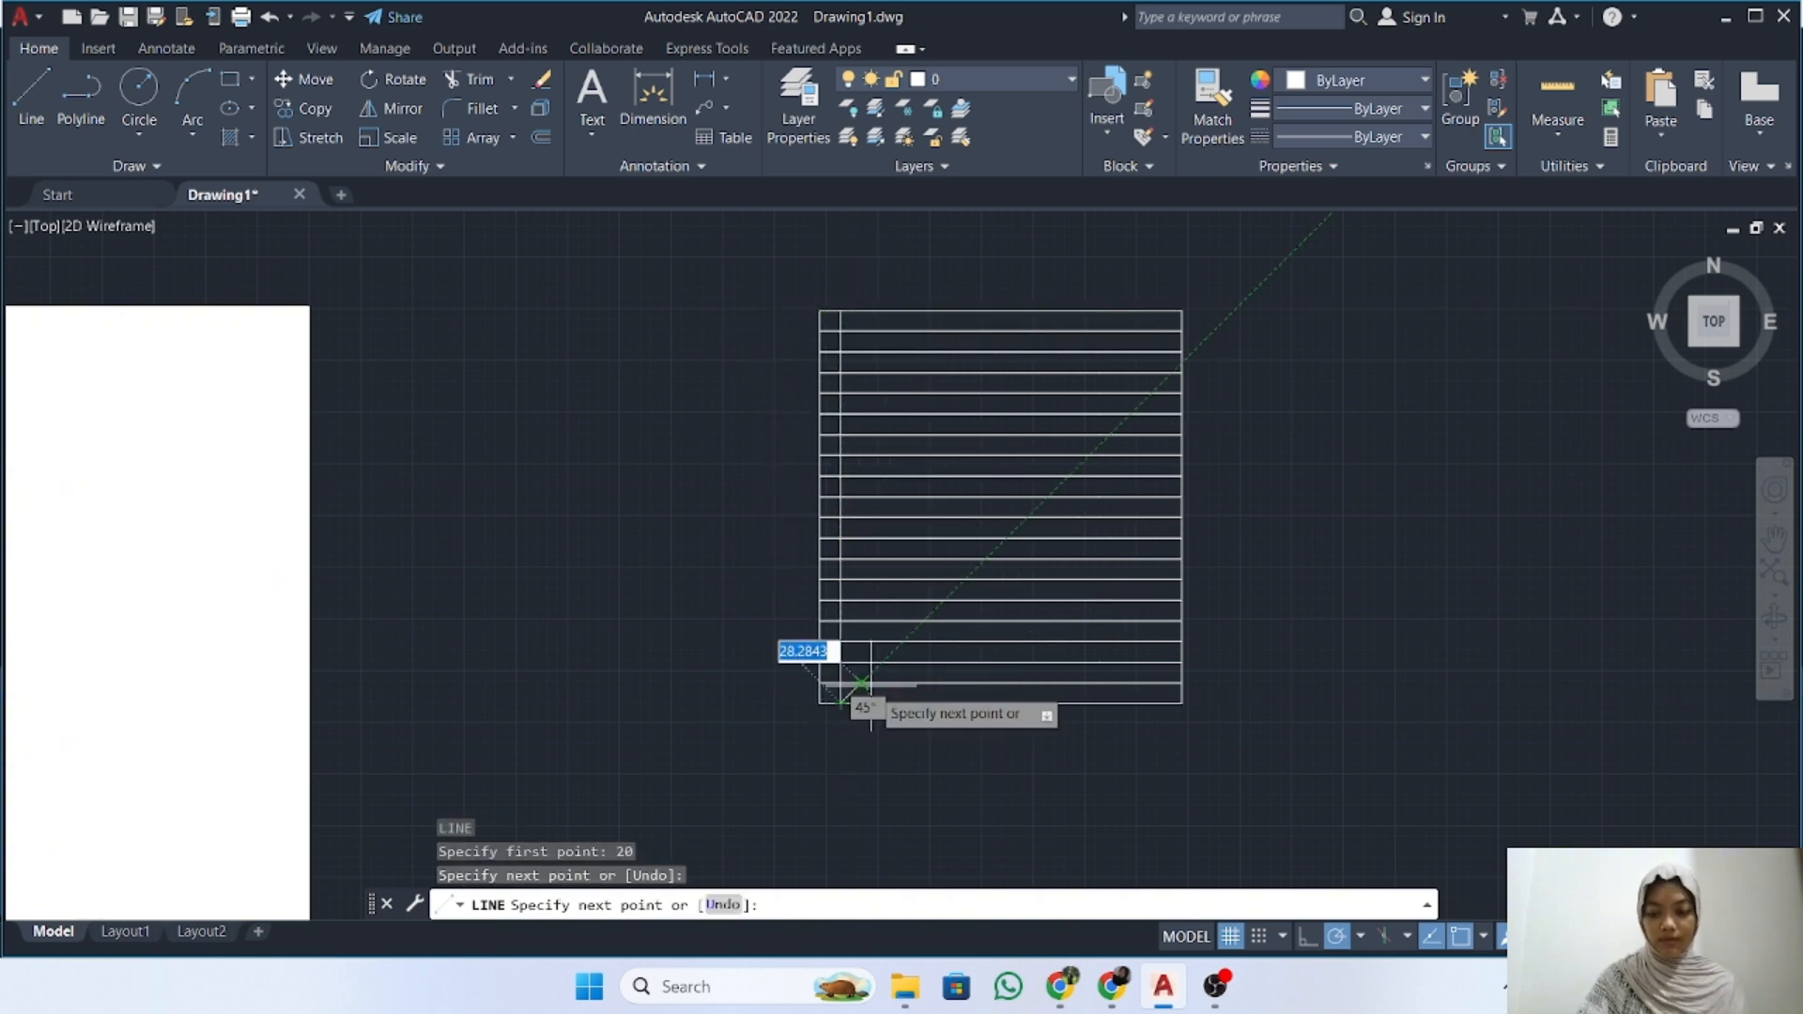
key(Return)
scroll(852, 690, down, 2)
middle_drag(424, 633, 993, 583)
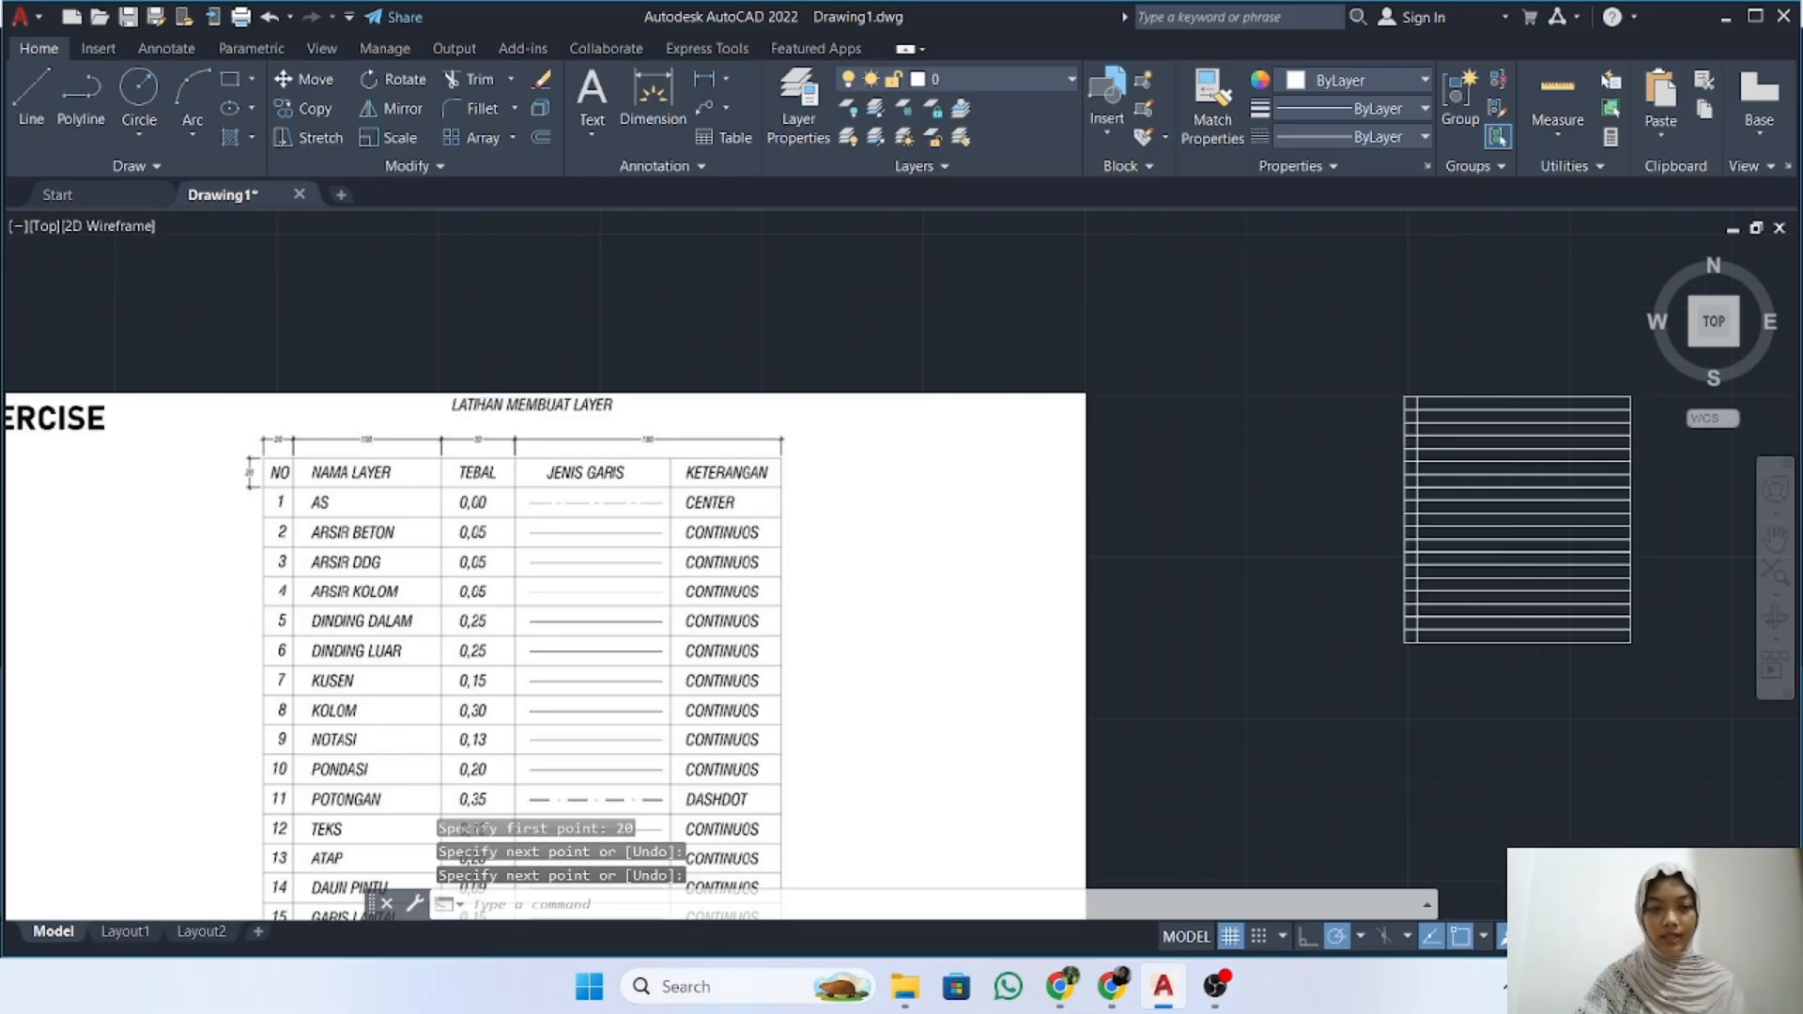
middle_drag(1268, 445, 1082, 415)
key(Return)
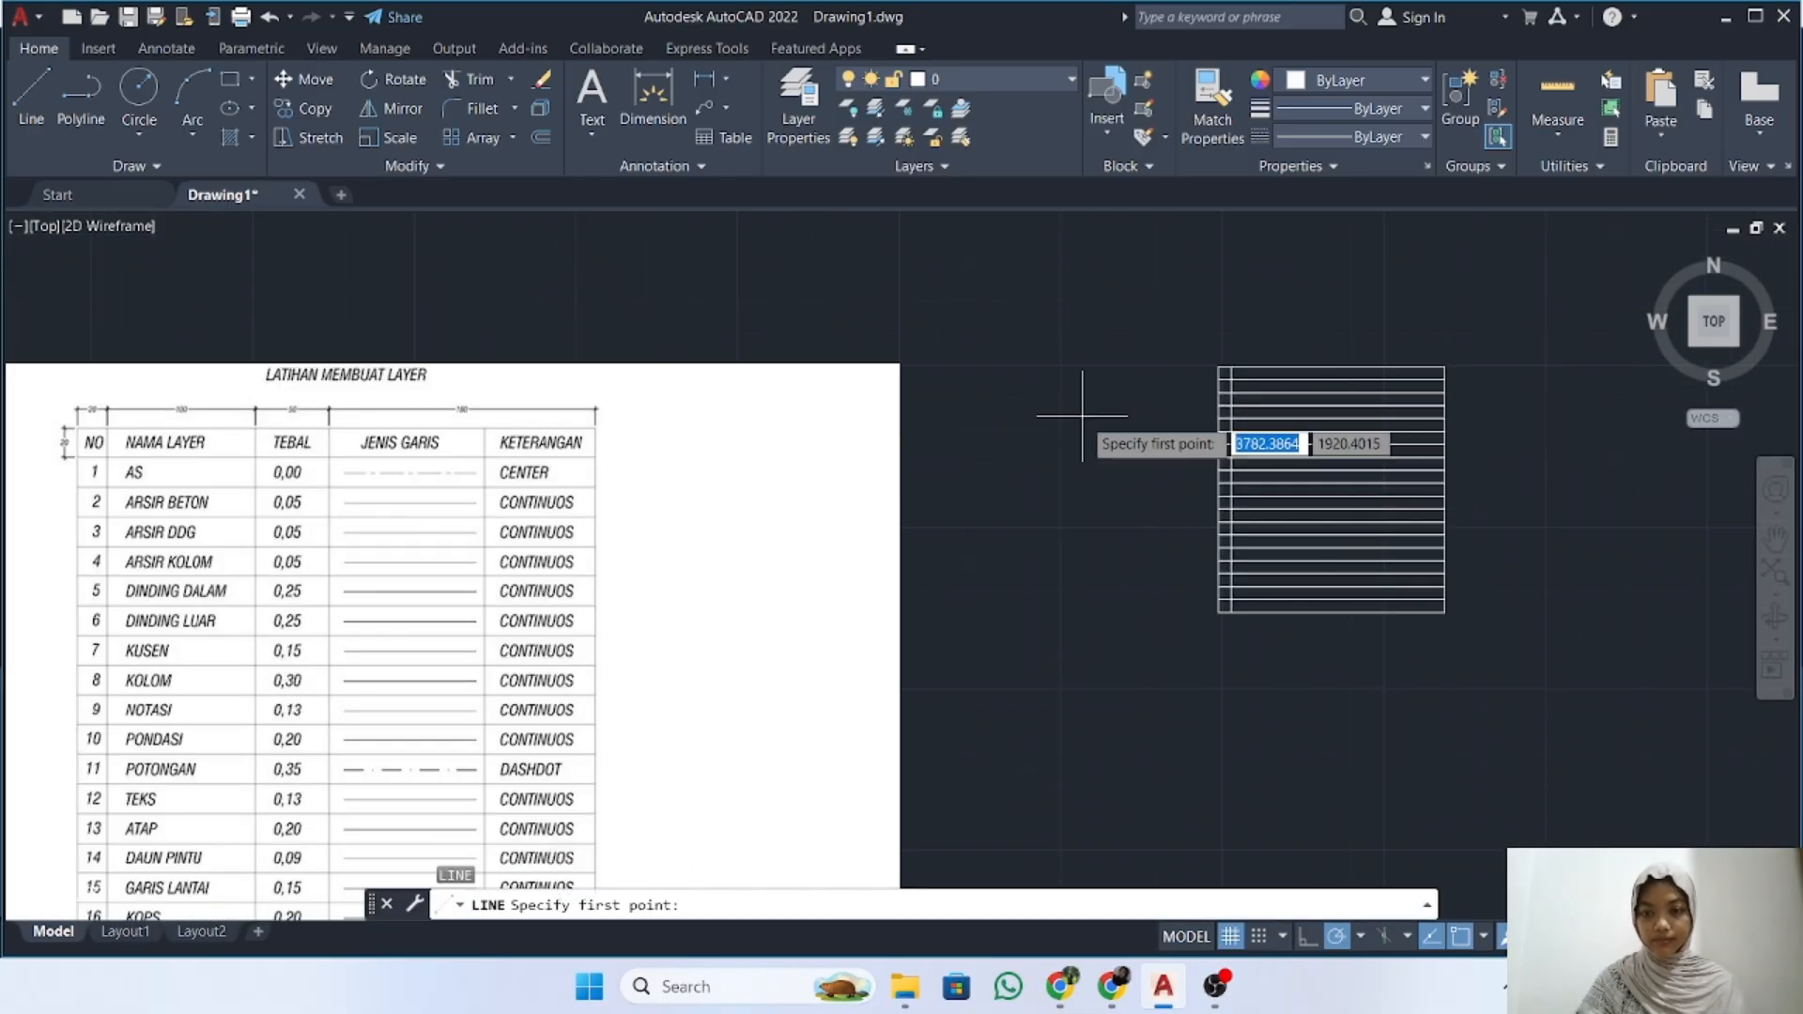
scroll(1212, 385, up, 4)
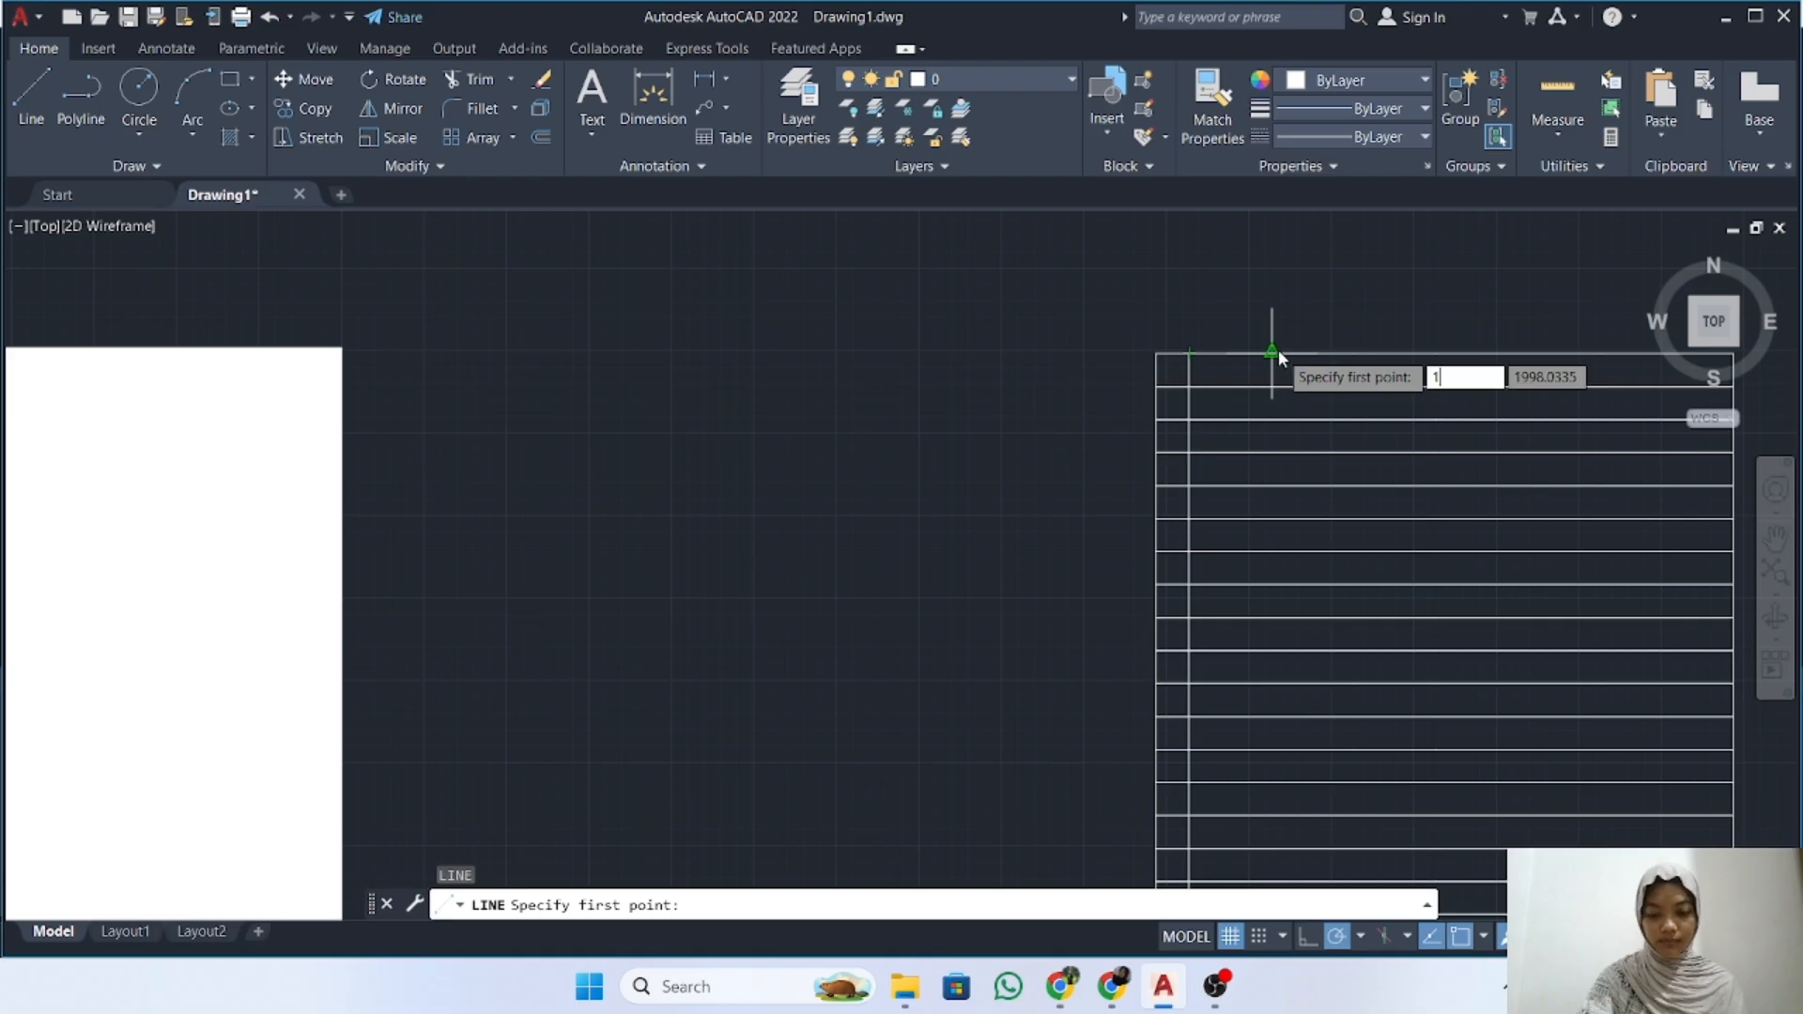
key(Return)
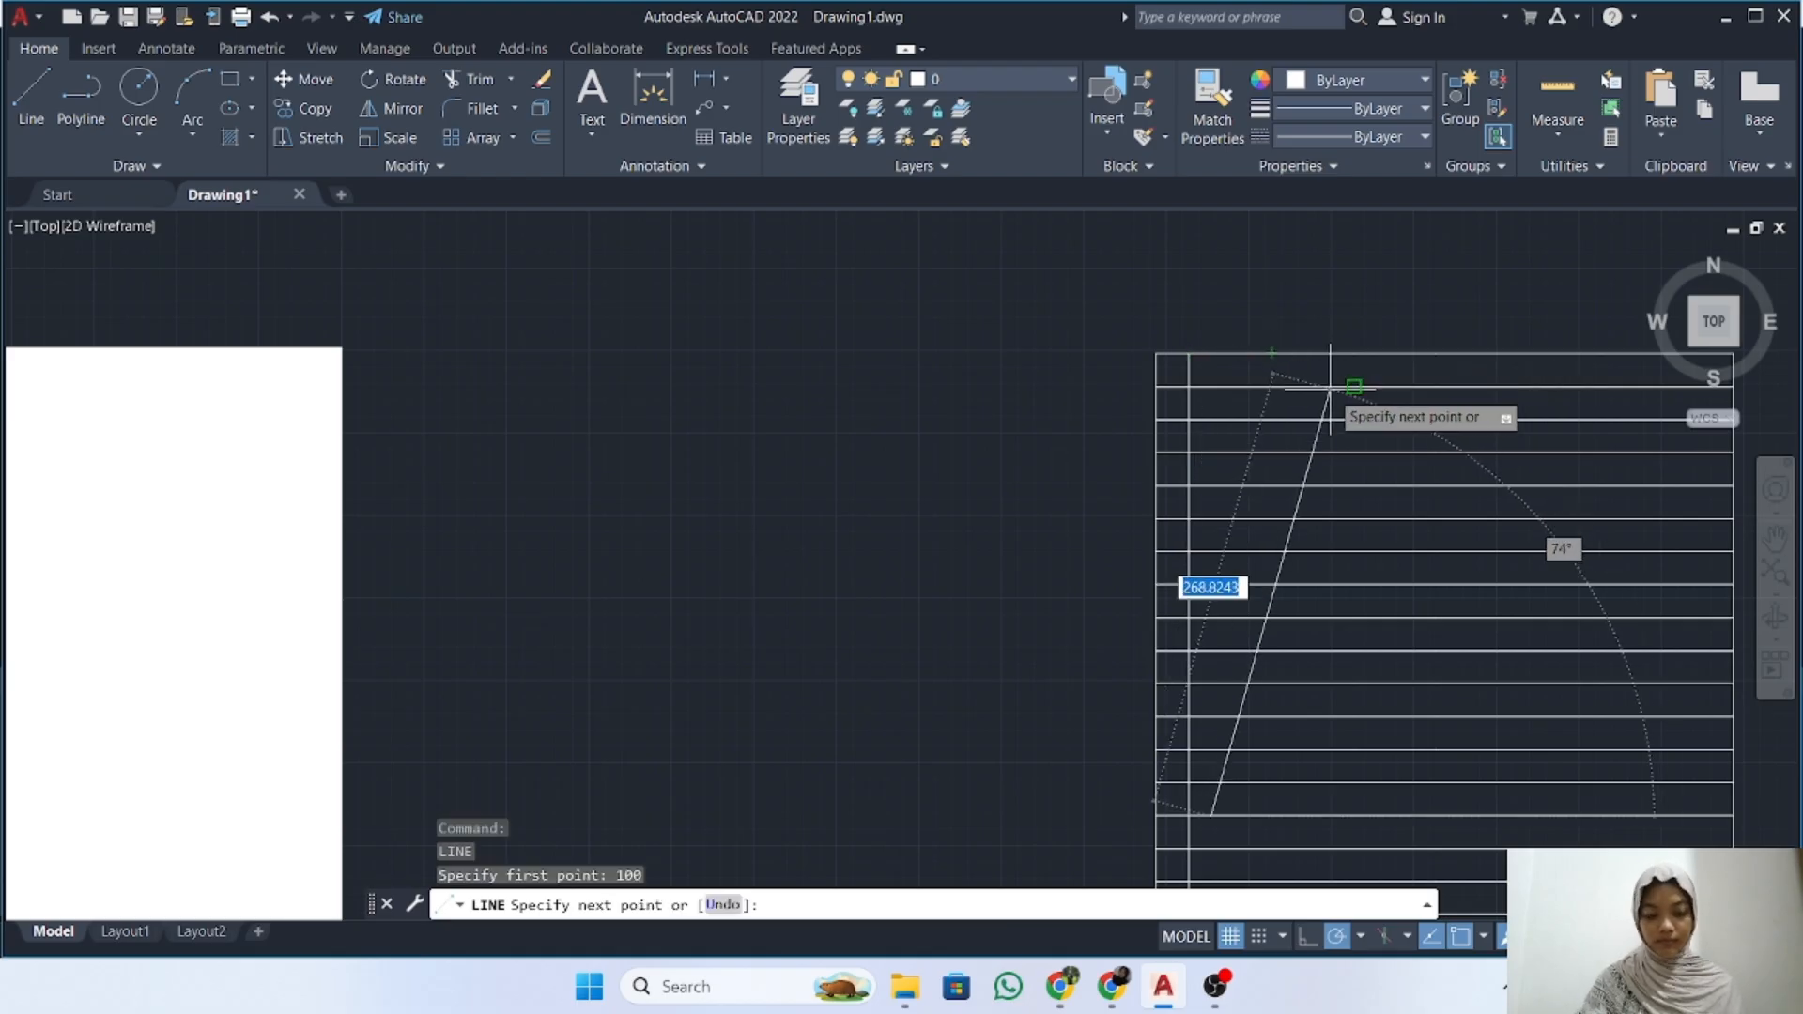
key(ctrl+z)
text(L)
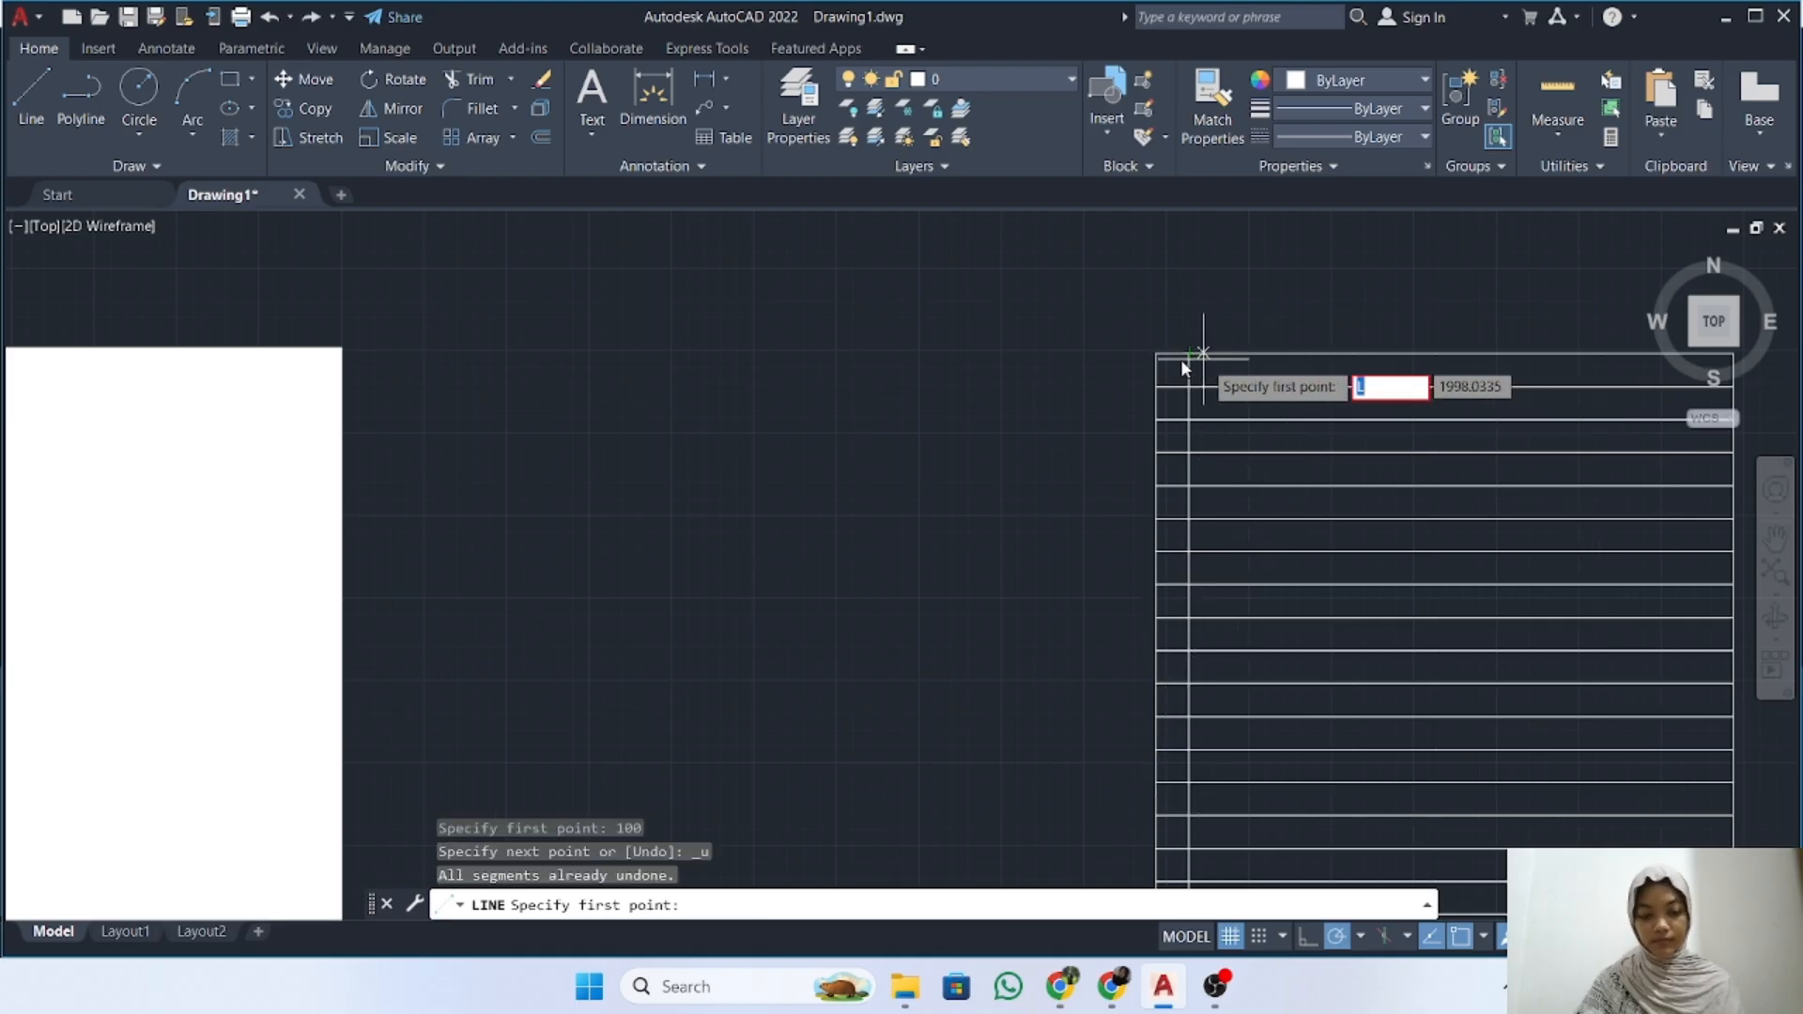
key(Escape)
text(l)
key(Return)
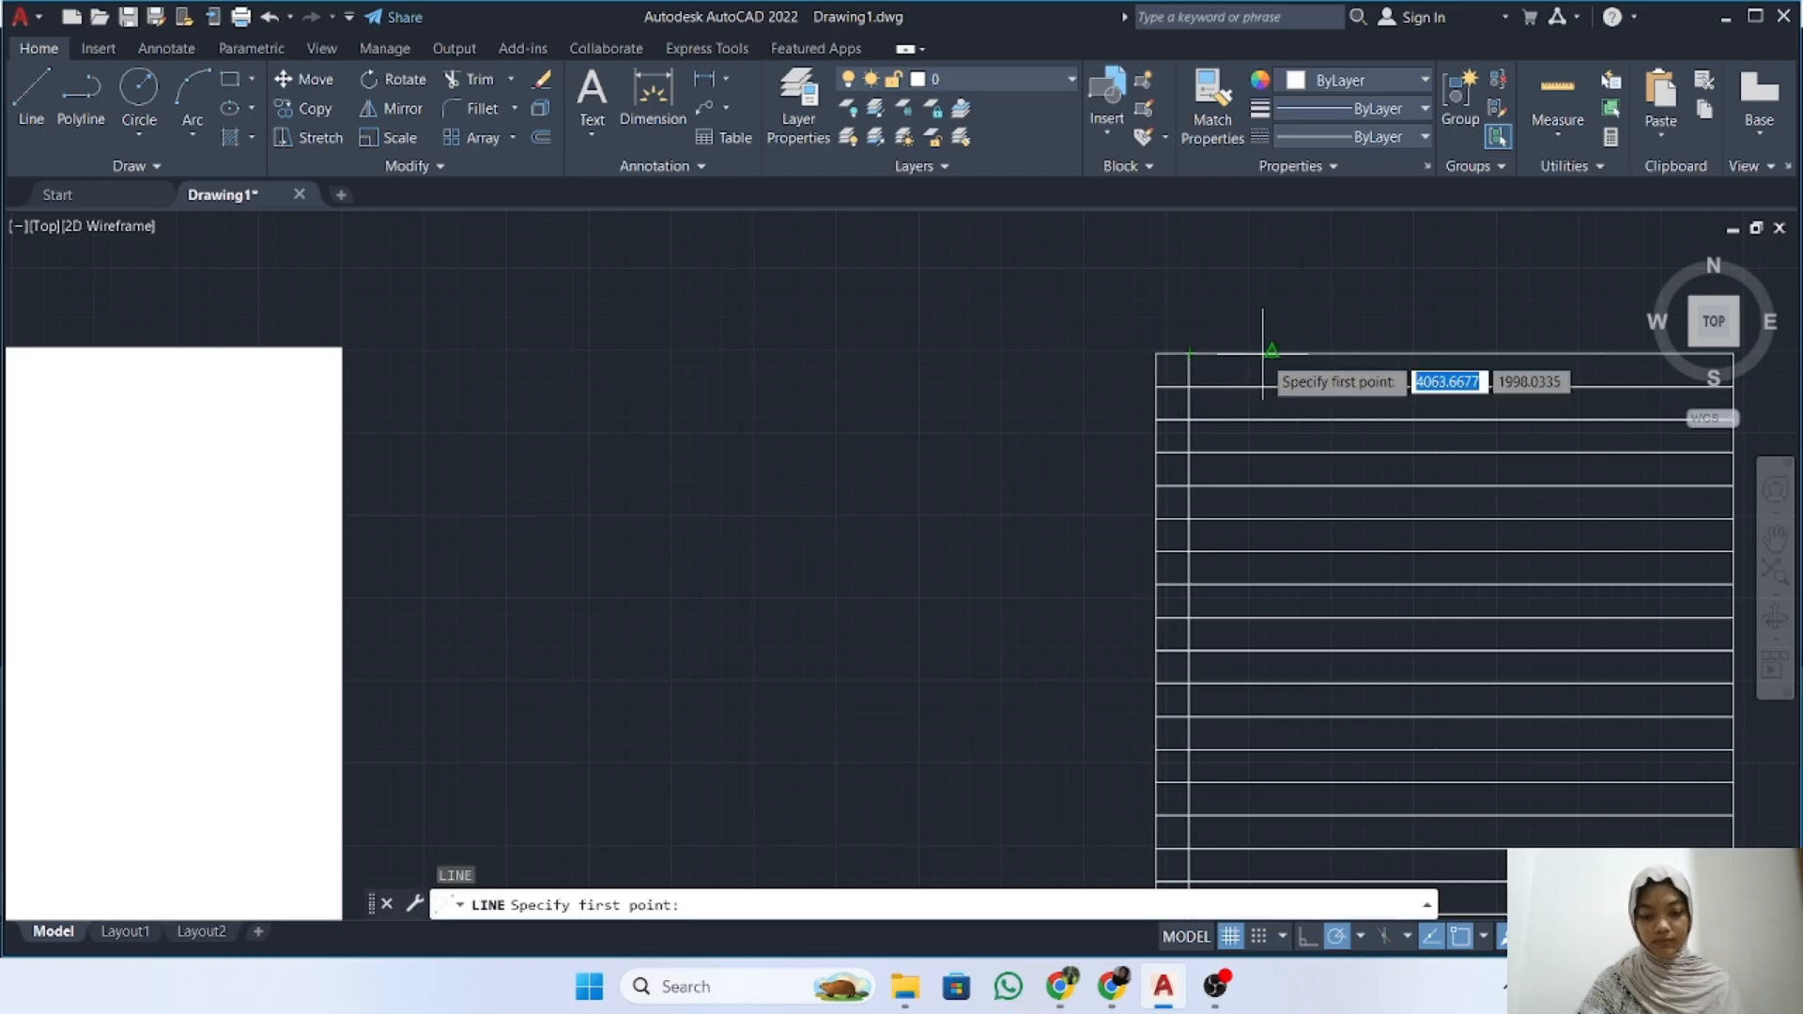
key(Return)
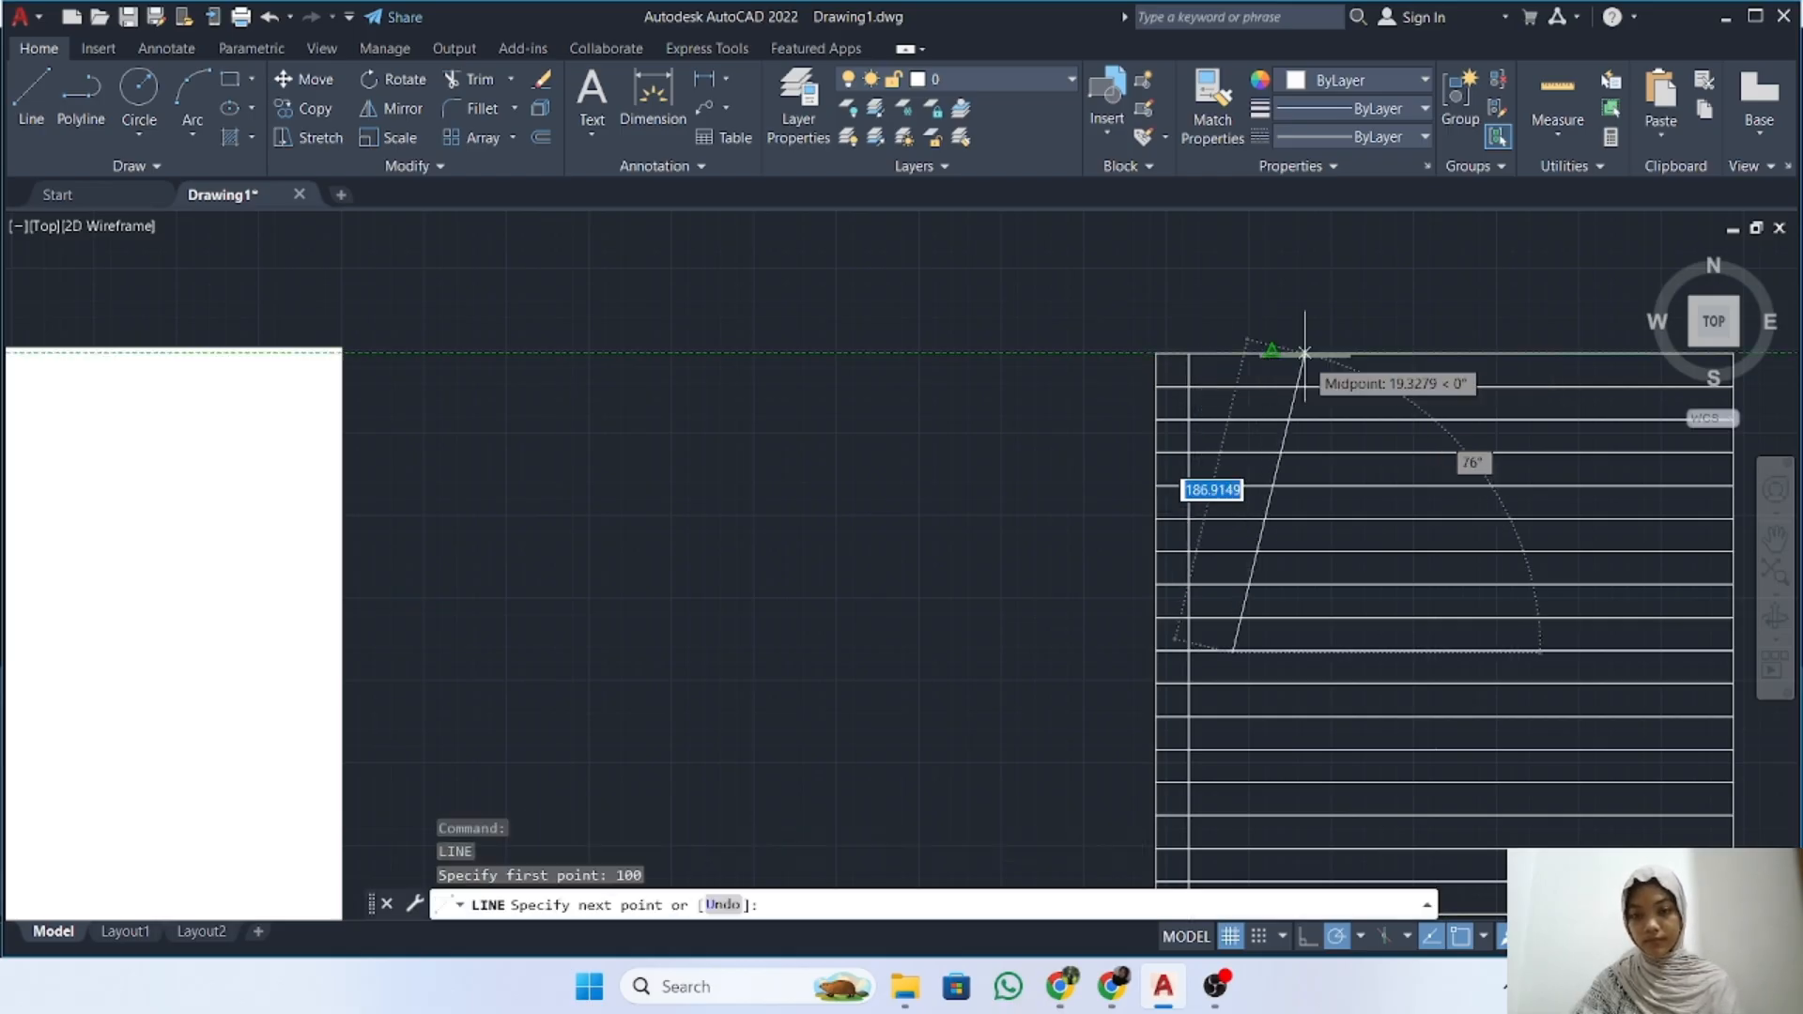
key(Escape)
Draw a vertical line from the table's top edge to its bottom edge, 100 units right of the first column divider
text(l)
key(Return)
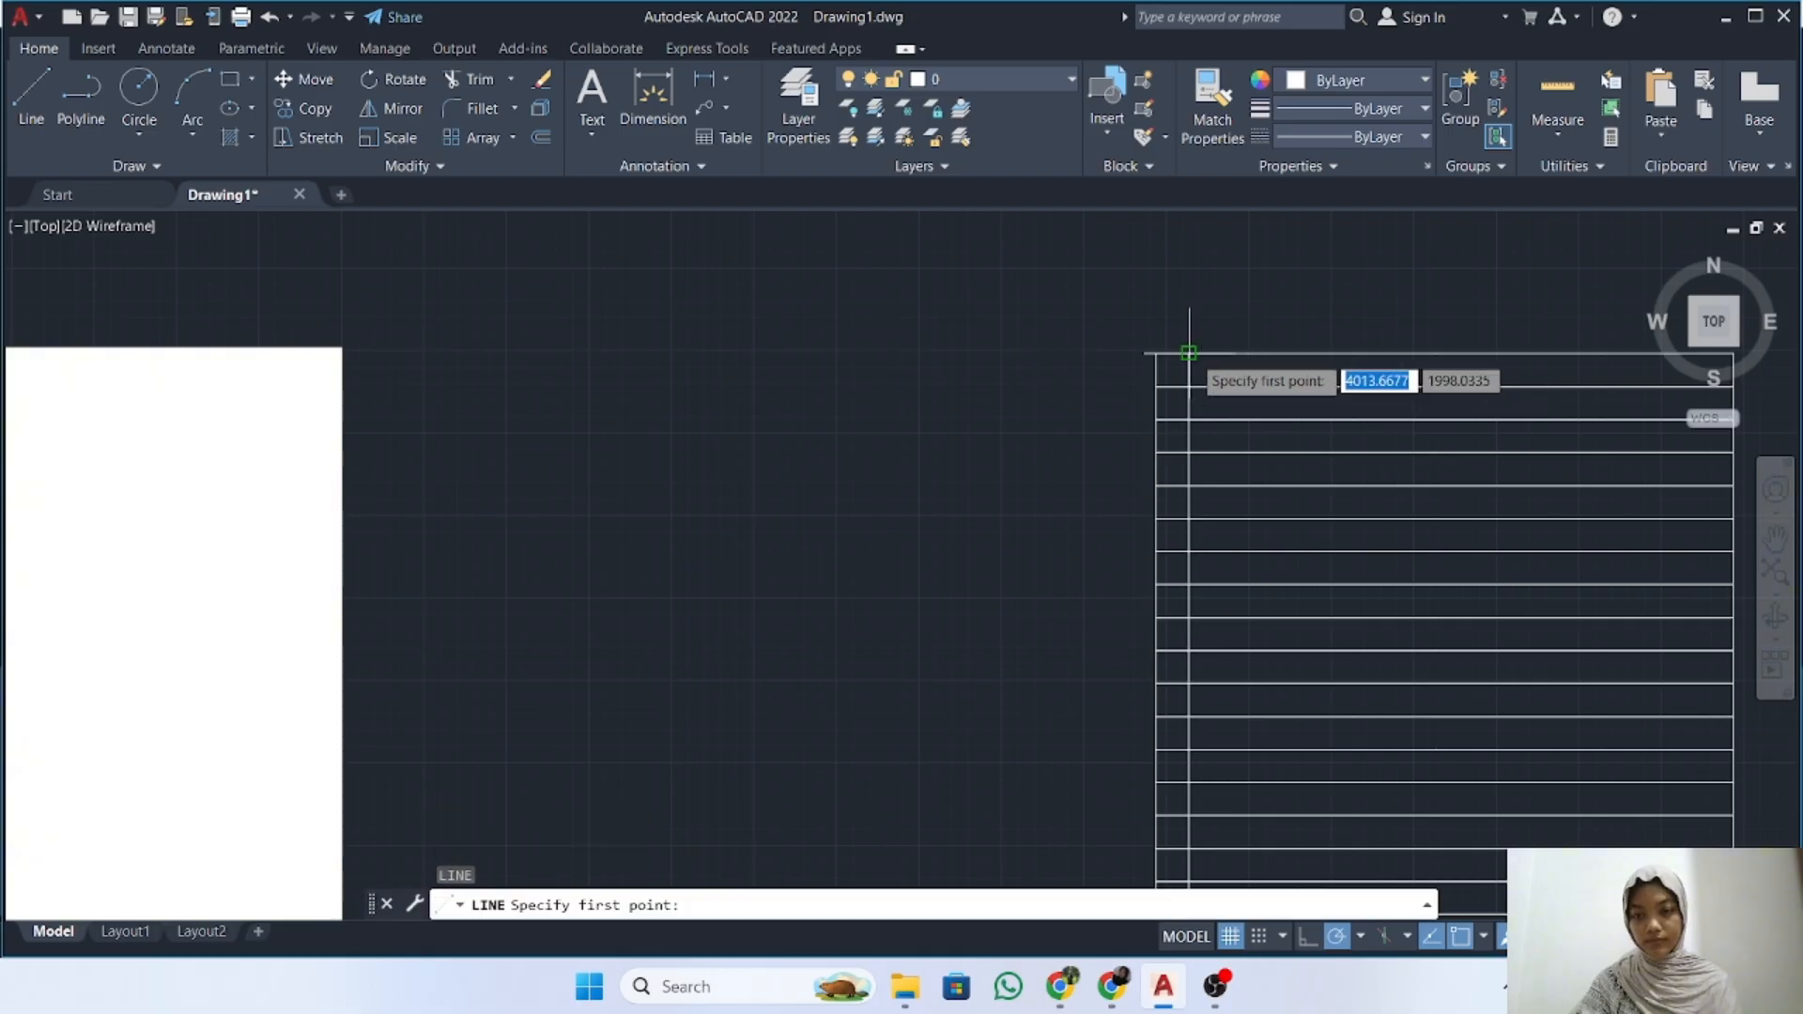
text(10)
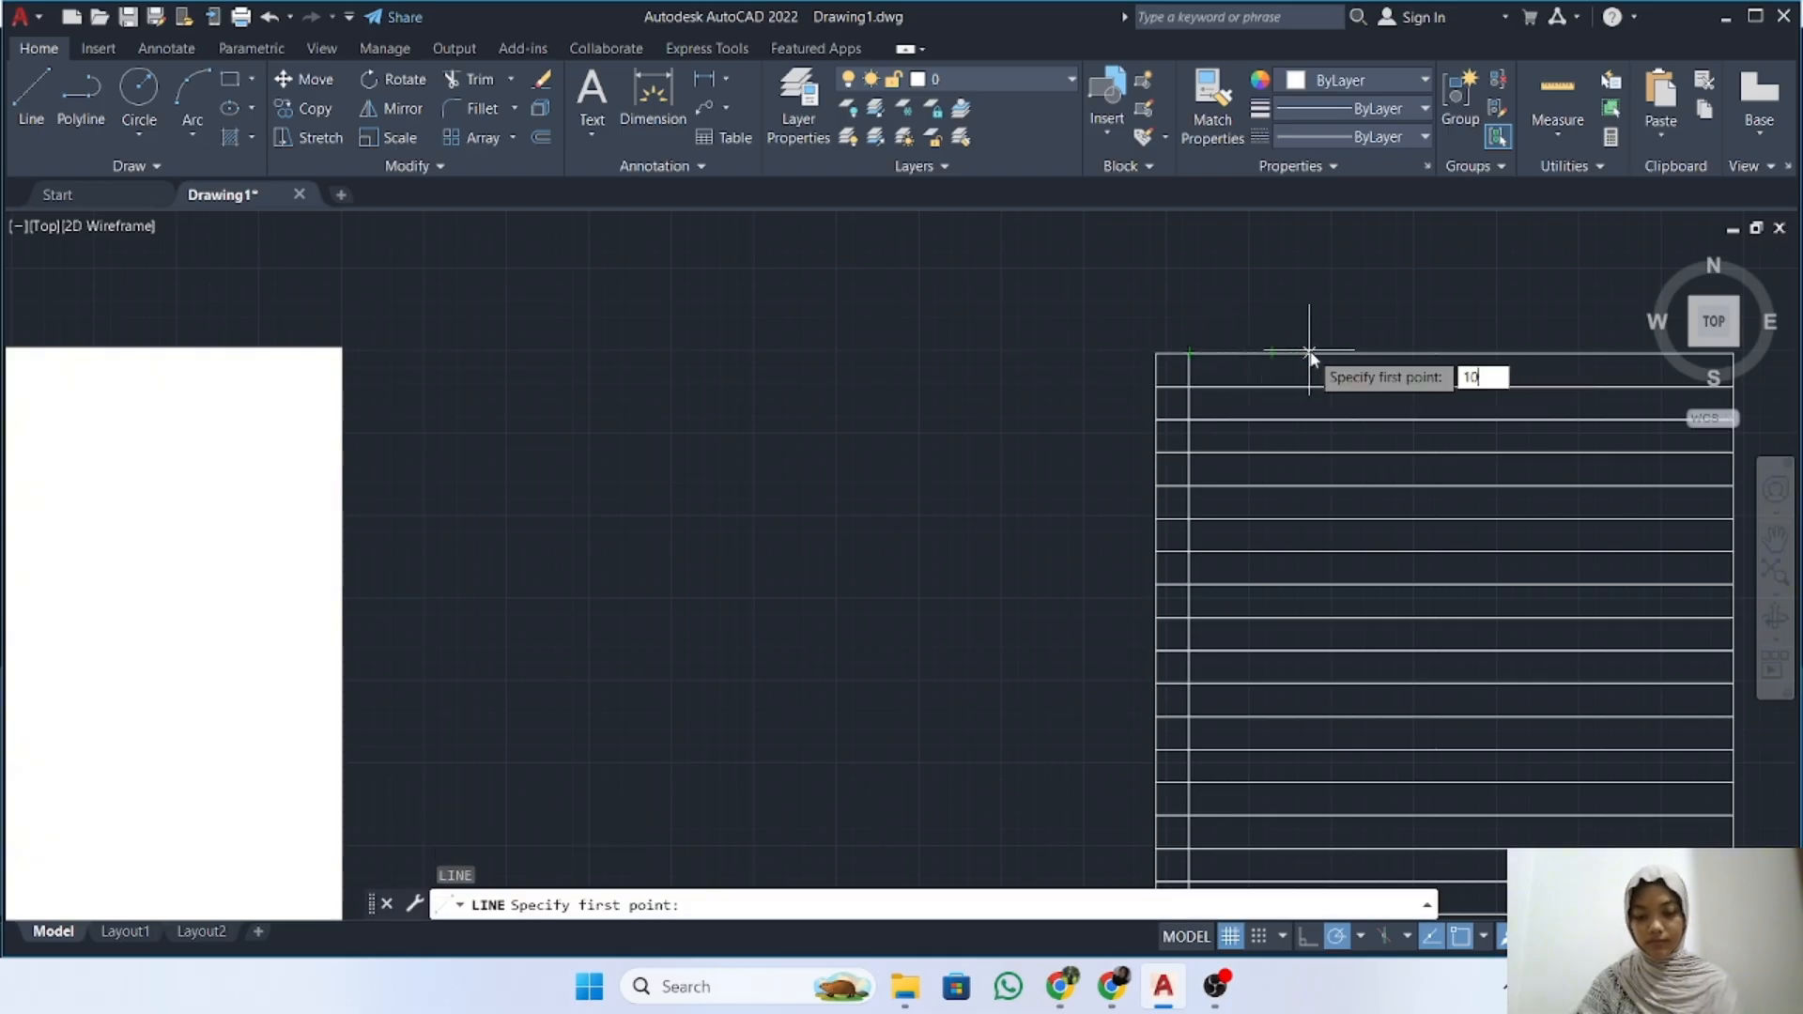
text(0)
key(Return)
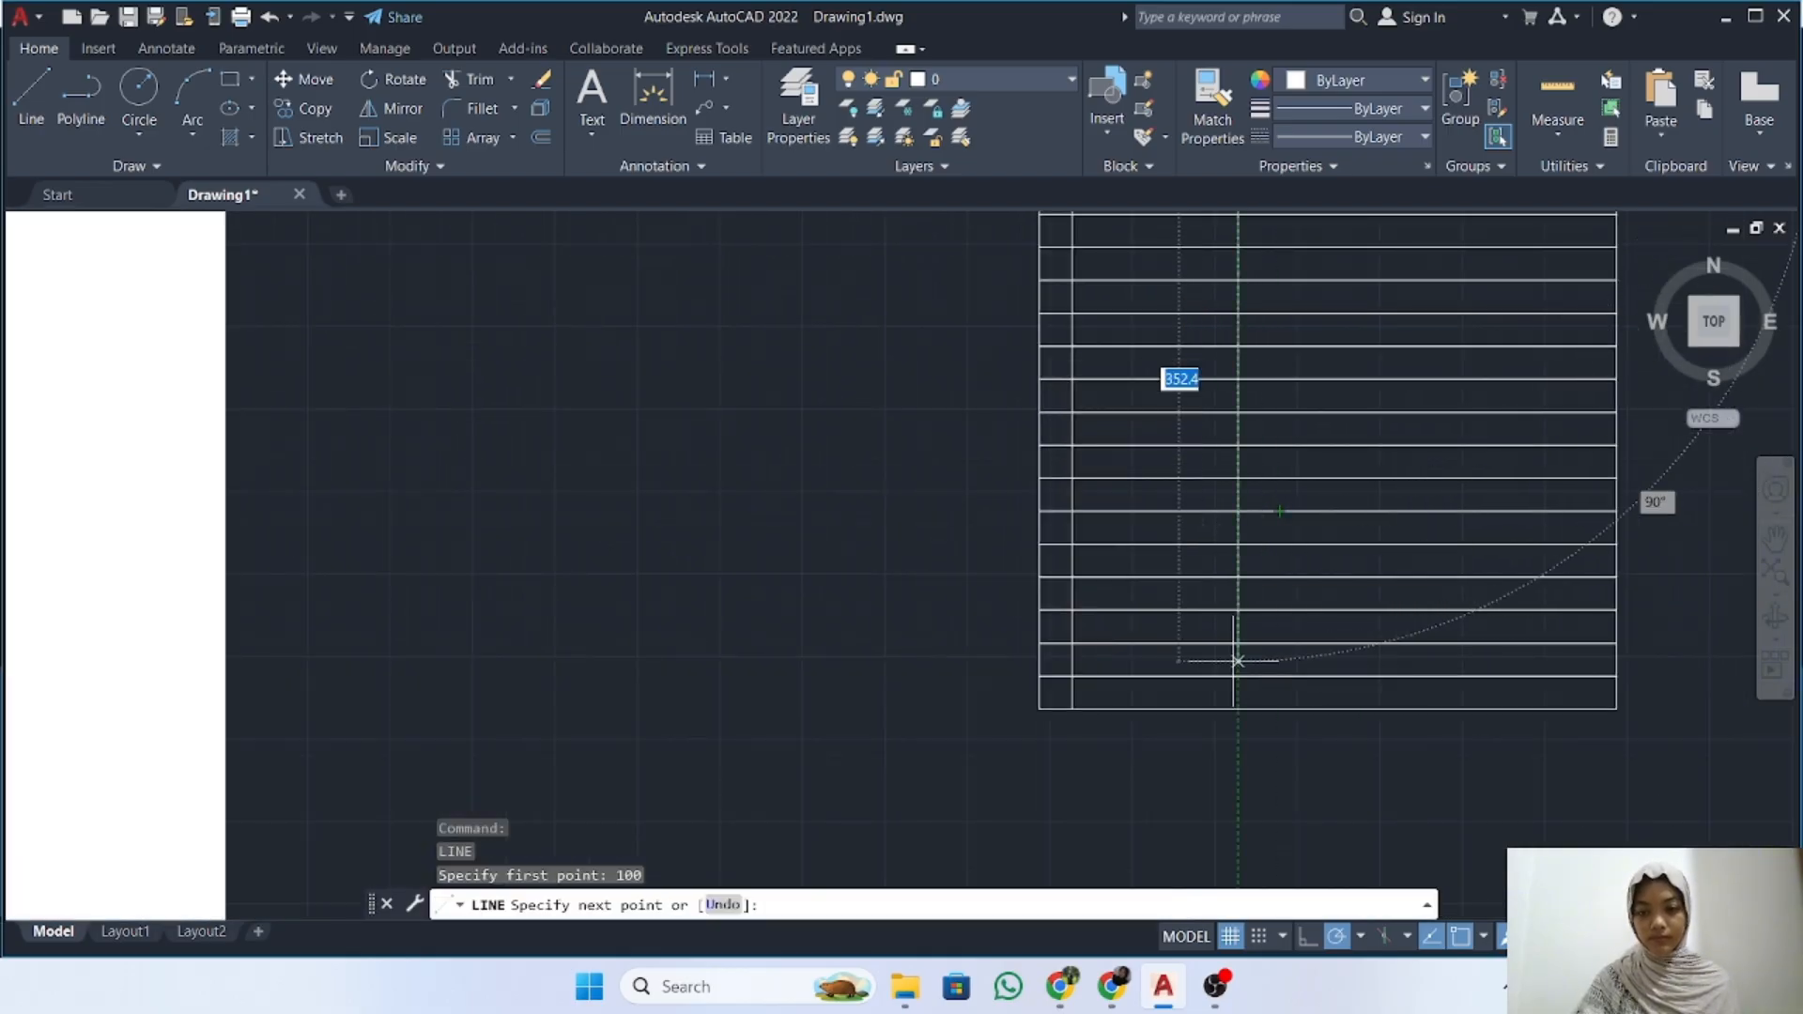
click(1238, 709)
key(Return)
Draw a third vertical divider 50 units right of the second one, from the table's top edge to its bottom edge
scroll(1311, 565, down, 2)
middle_drag(1316, 543, 1168, 620)
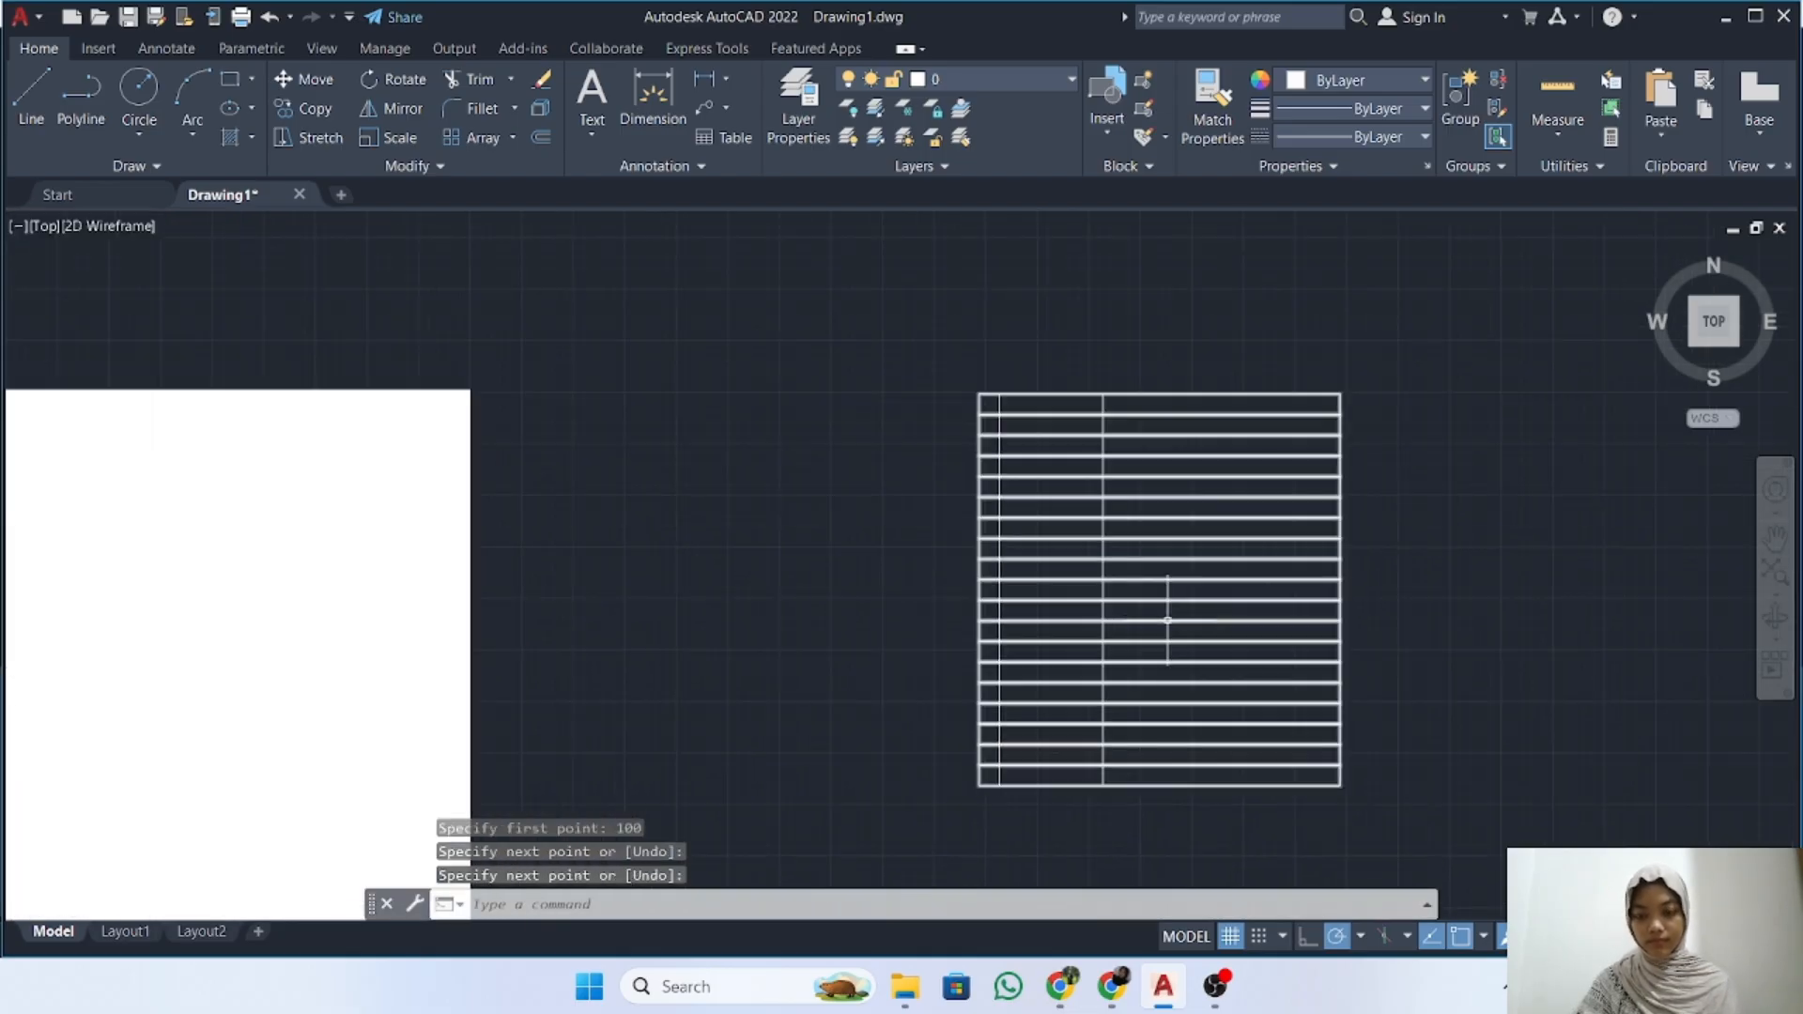
text(l)
key(Return)
scroll(1115, 391, up, 2)
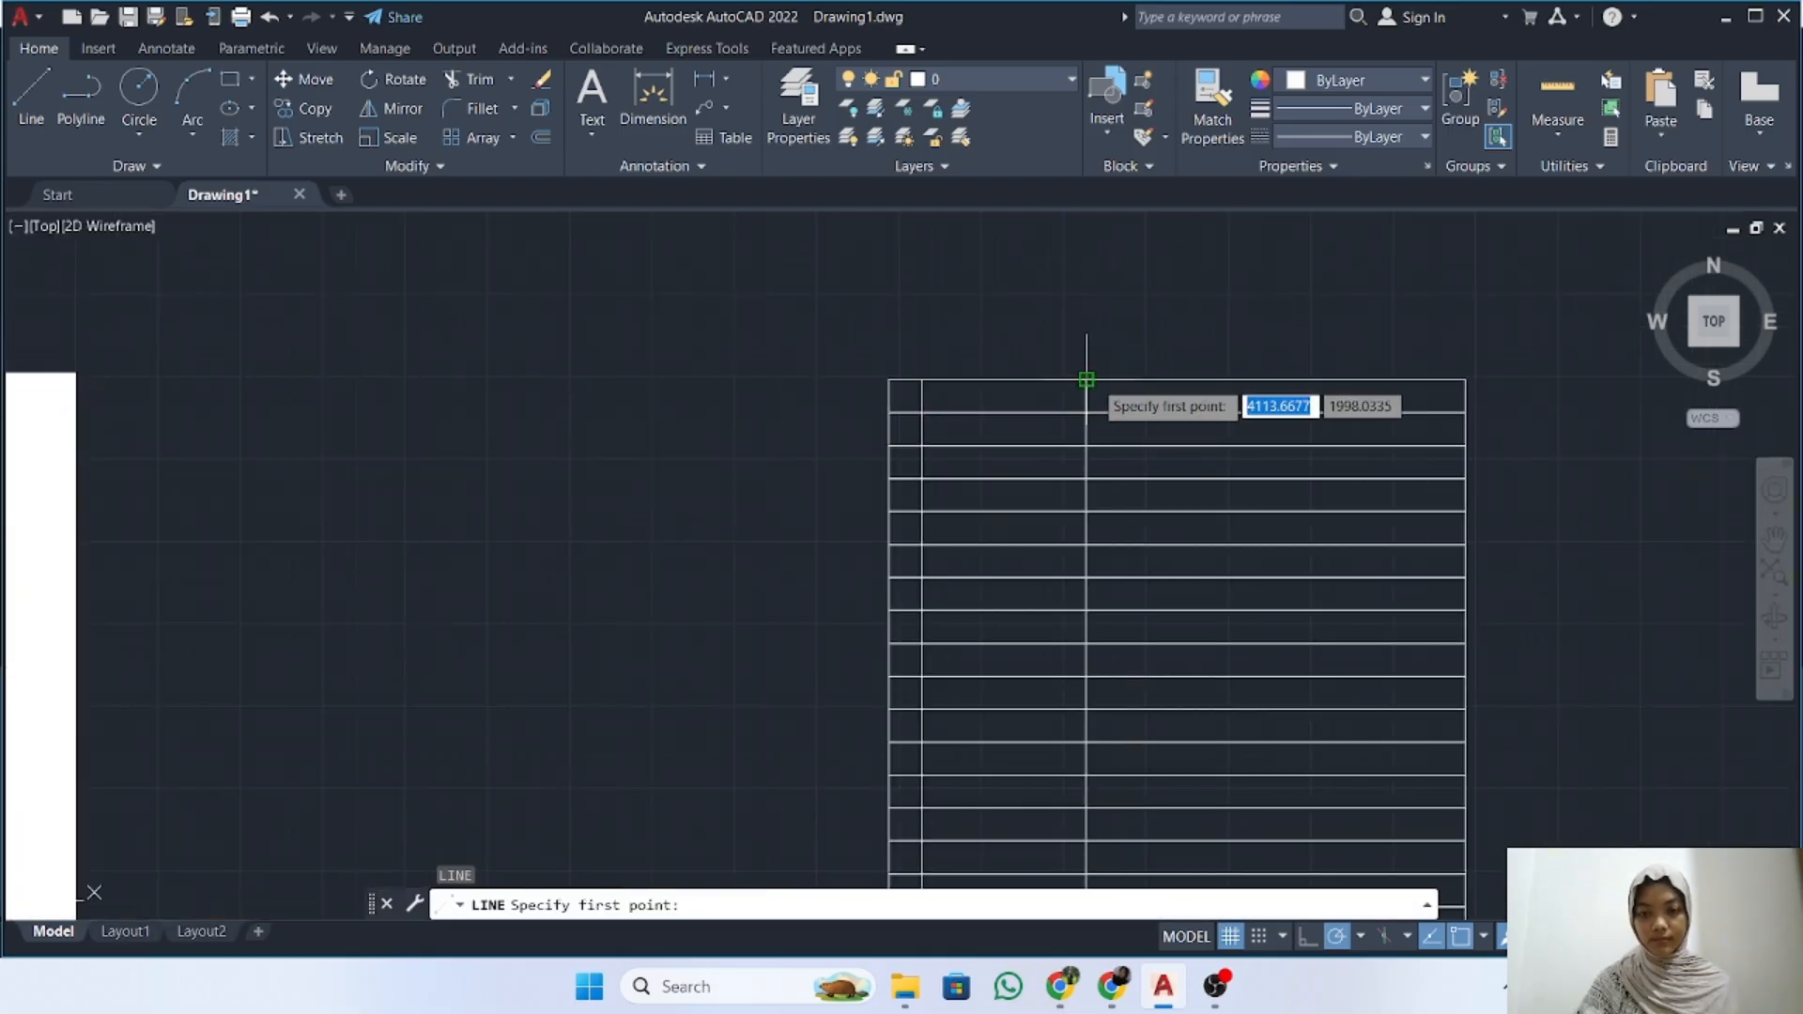
text(50)
key(Return)
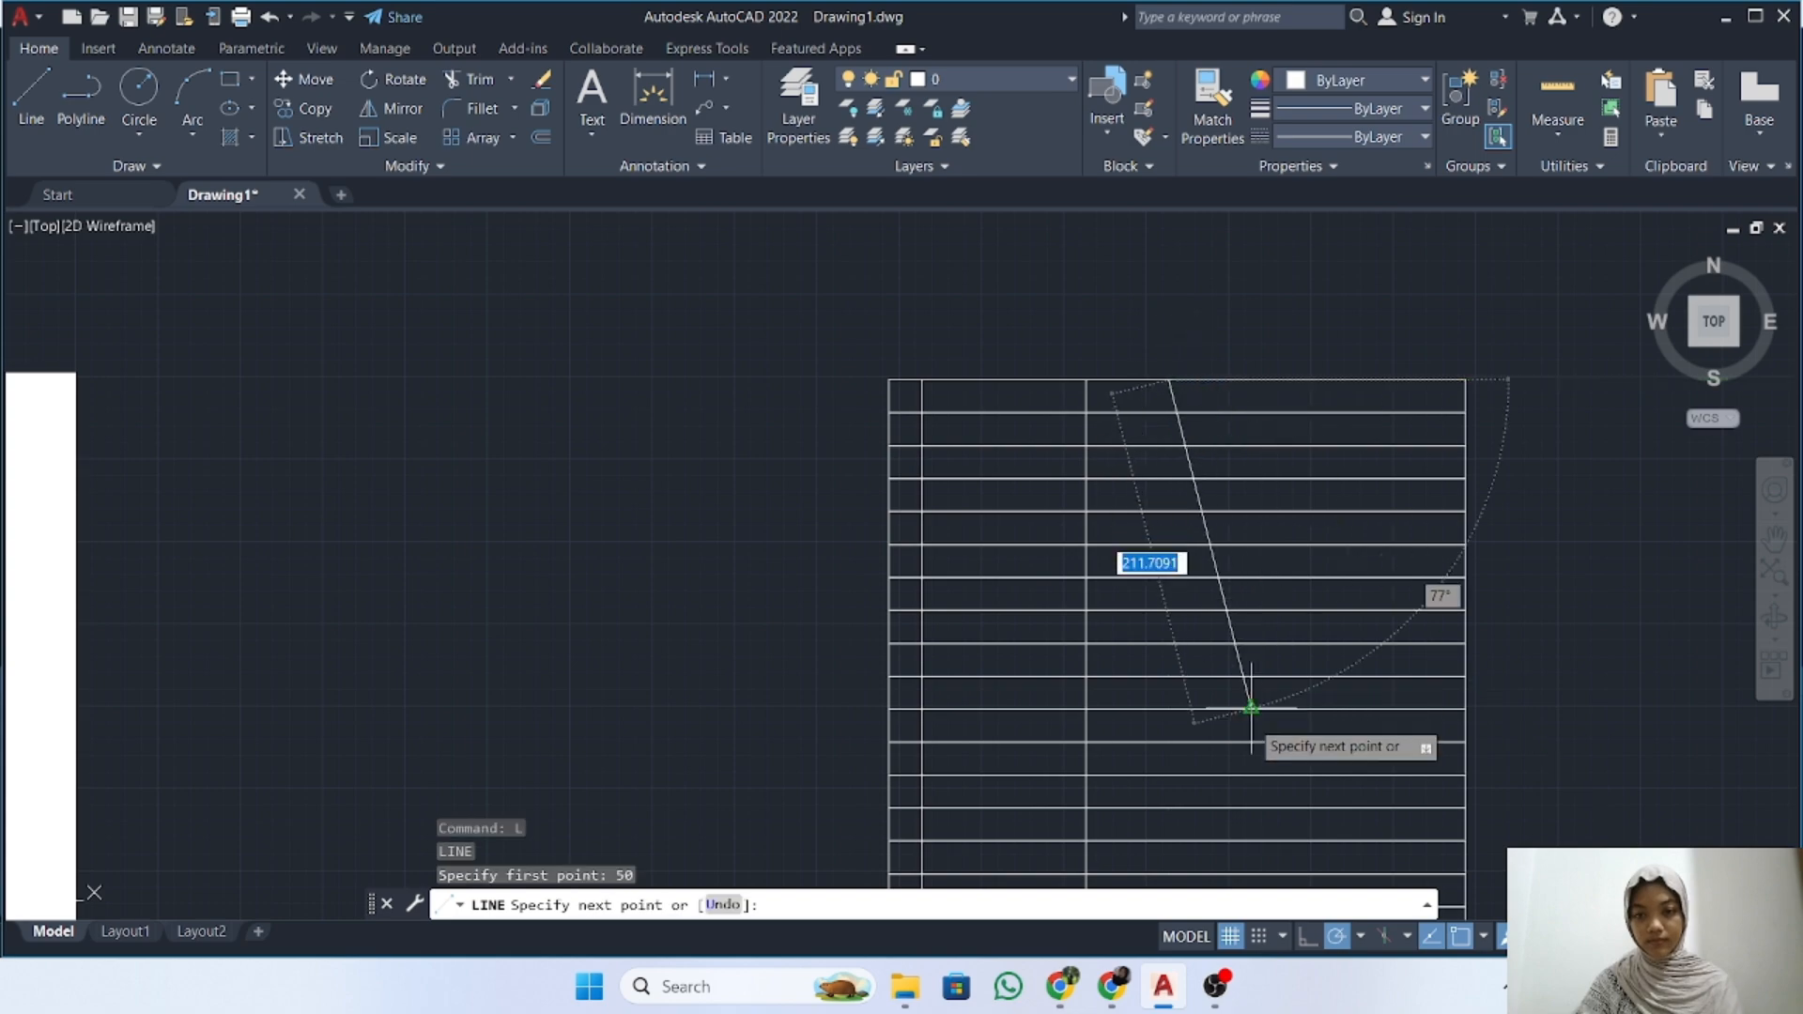
middle_drag(1240, 717, 1221, 493)
click(1156, 716)
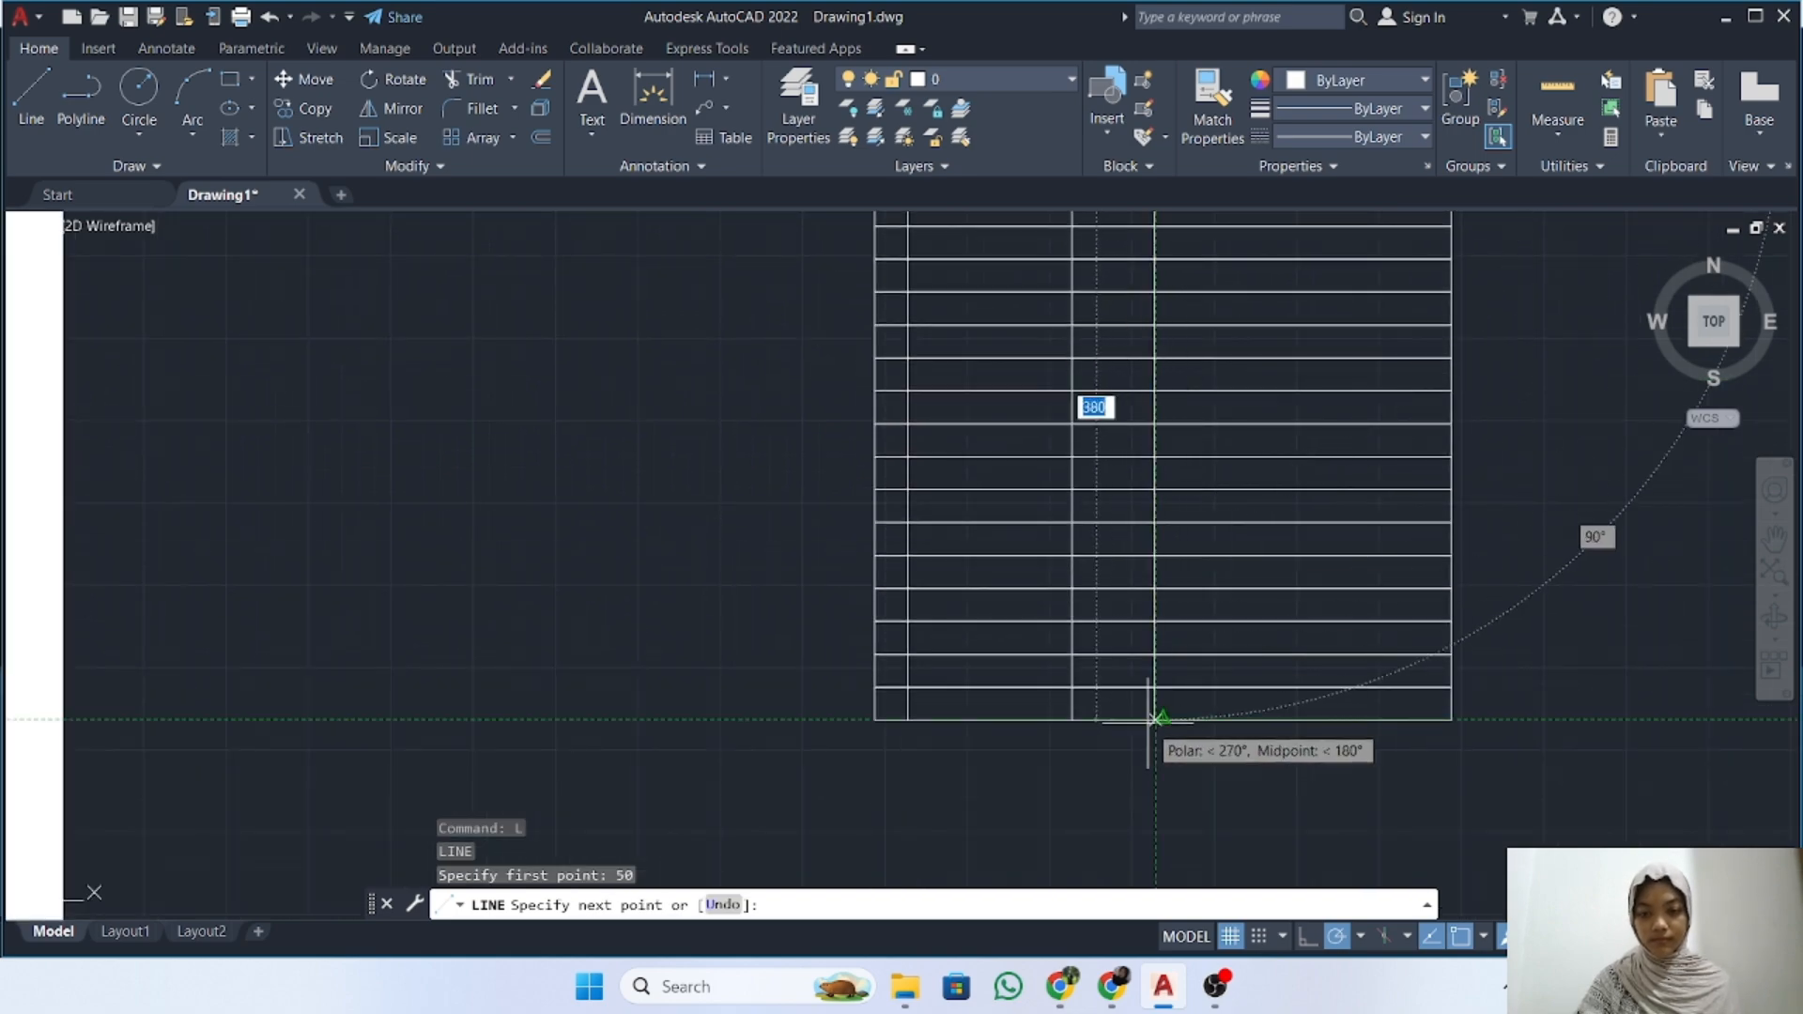
key(Return)
Draw a fourth vertical divider 100 units right of the third one, from the table's top edge to its bottom edge
scroll(1282, 731, down, 2)
middle_drag(858, 572, 1353, 526)
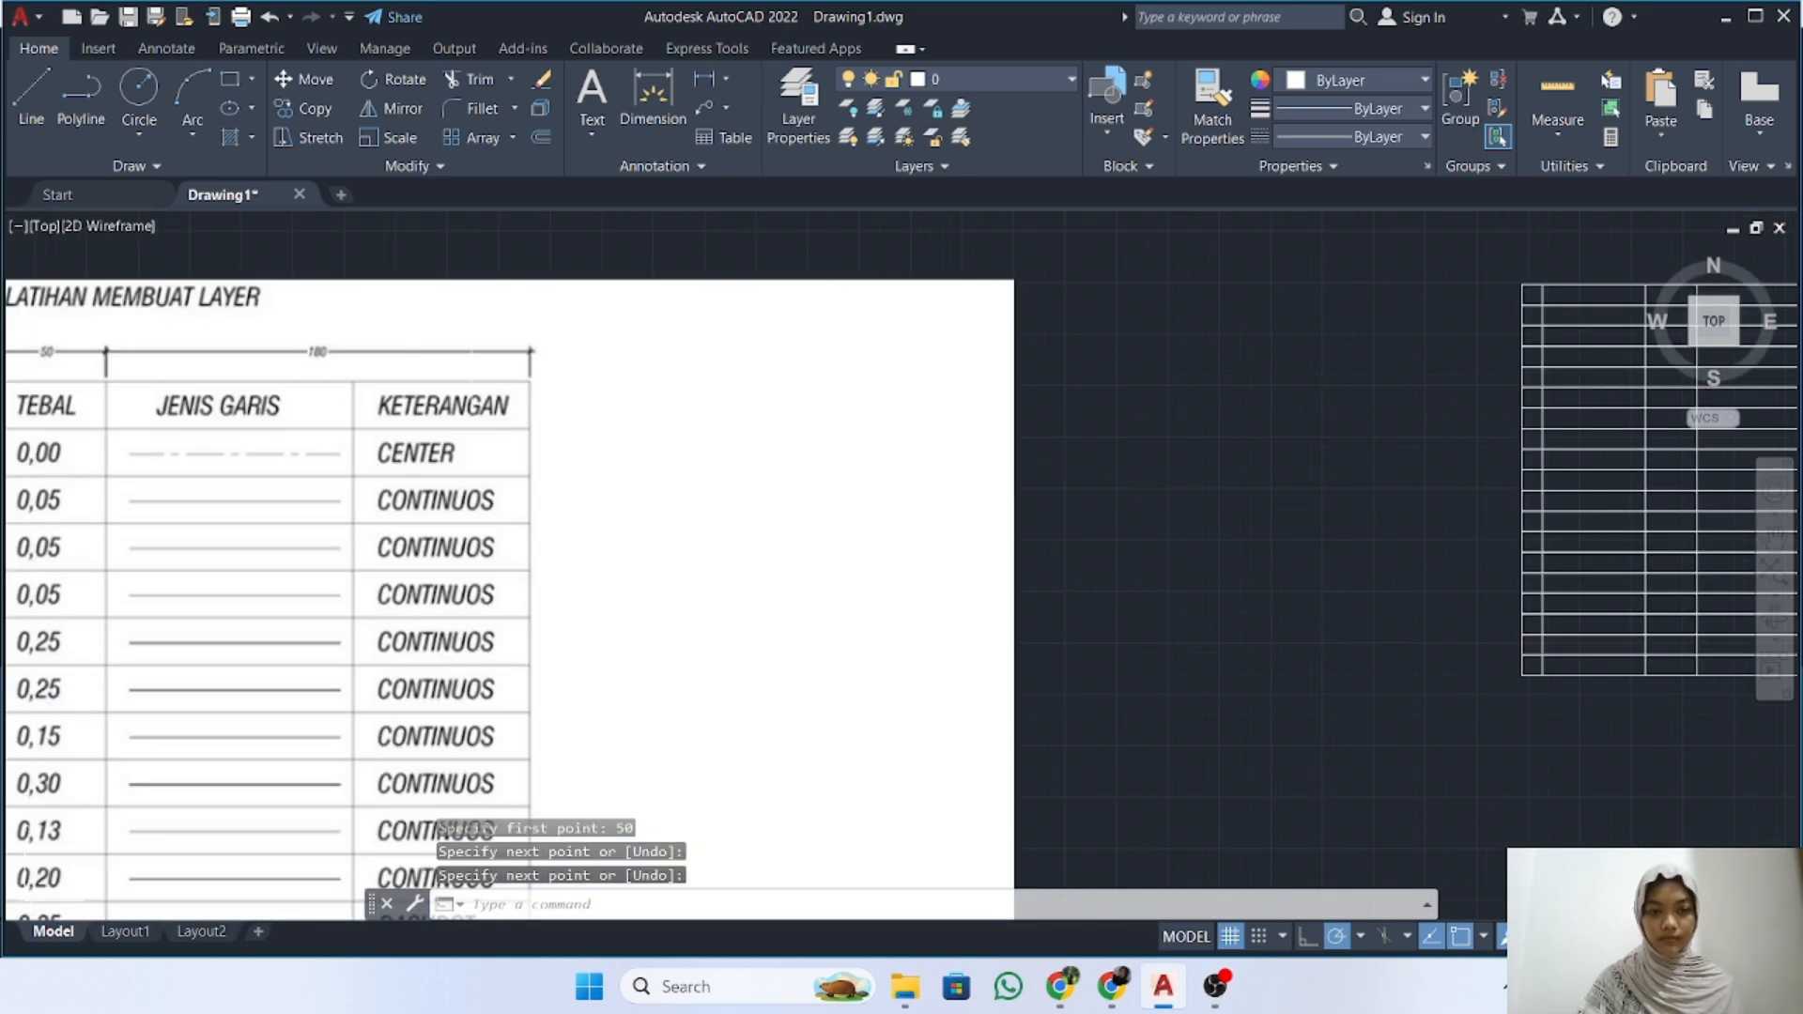
middle_drag(200, 335, 688, 329)
scroll(883, 352, down, 2)
middle_drag(1078, 353, 331, 438)
scroll(1073, 390, up, 2)
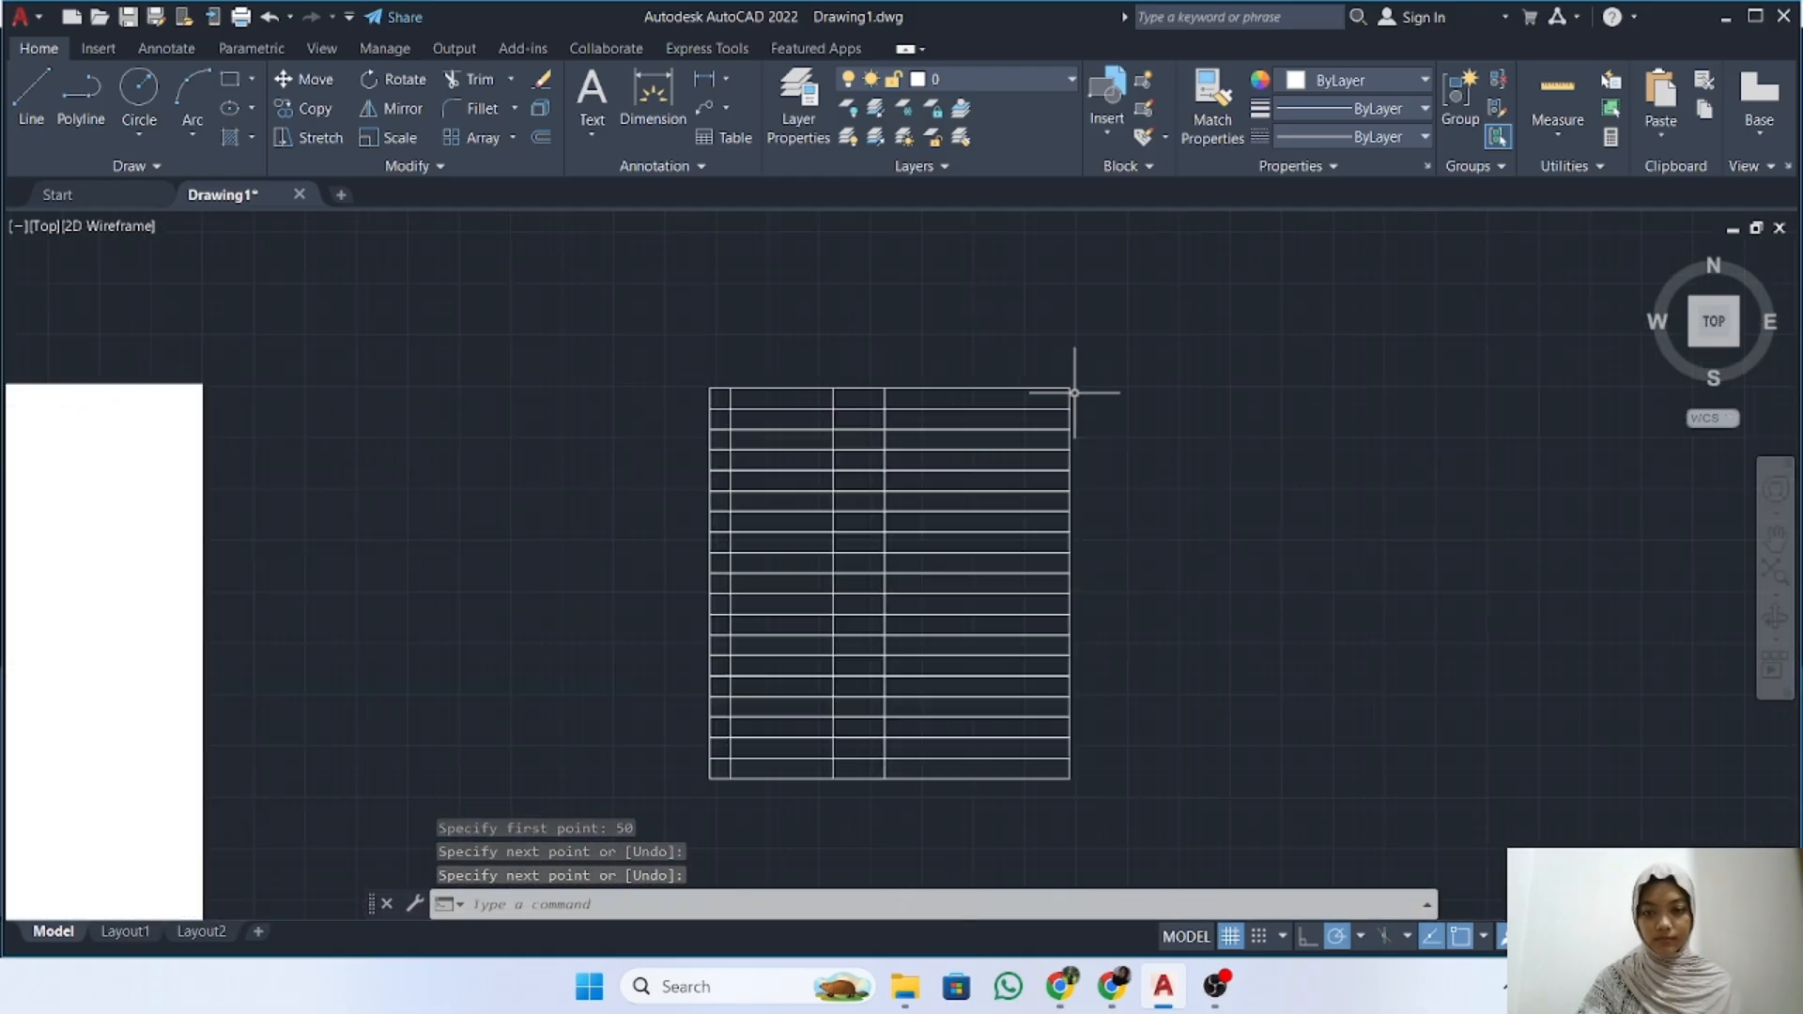
text(l)
key(Return)
scroll(887, 394, up, 2)
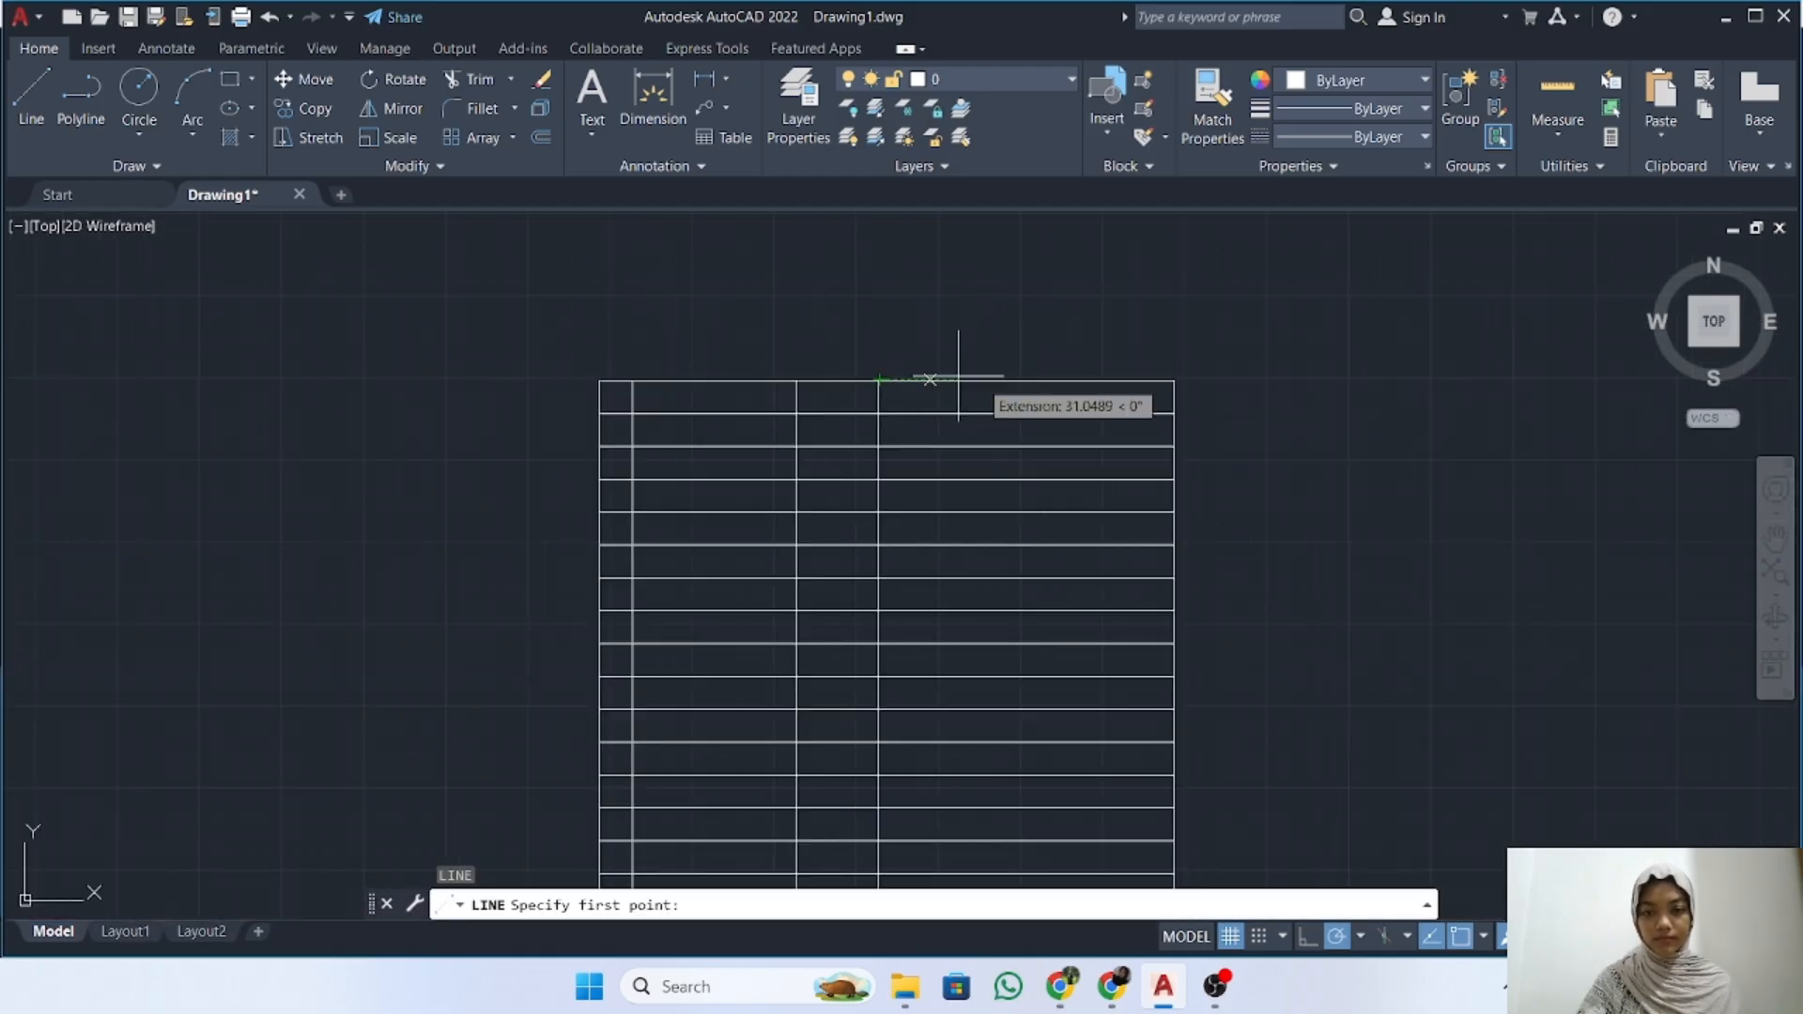
text(100)
key(Return)
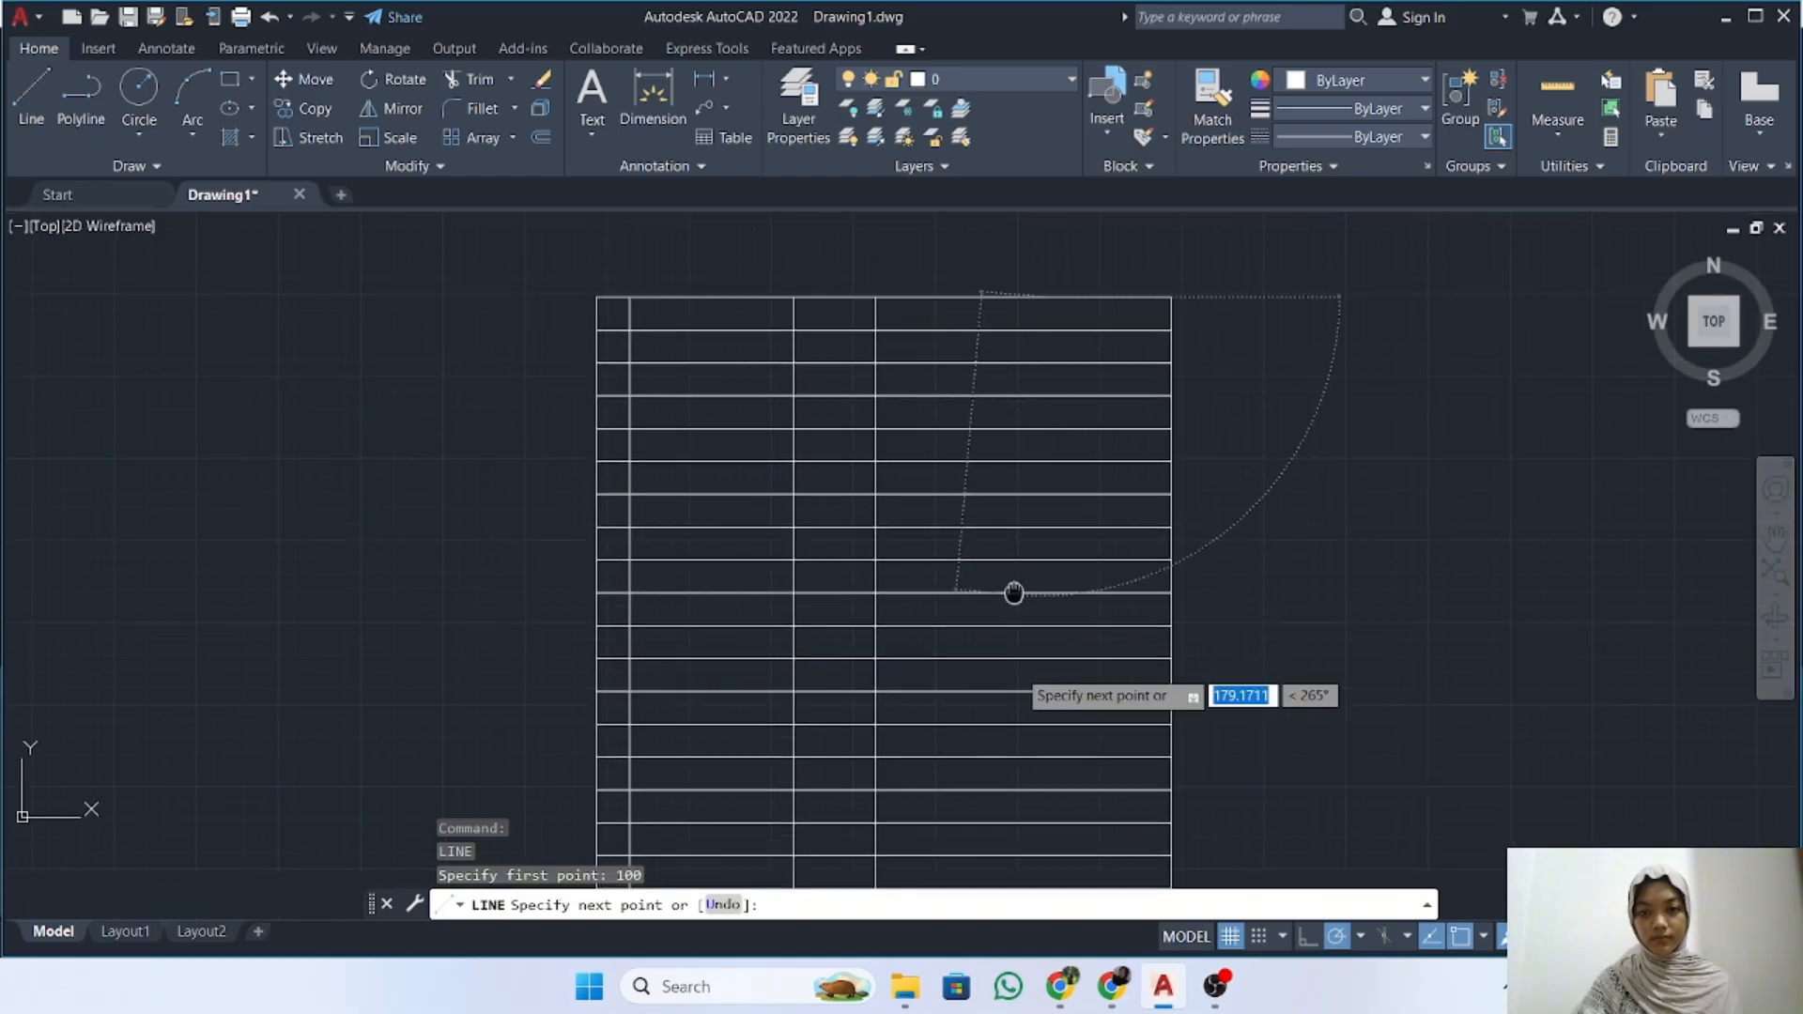
key(Return)
key(Return)
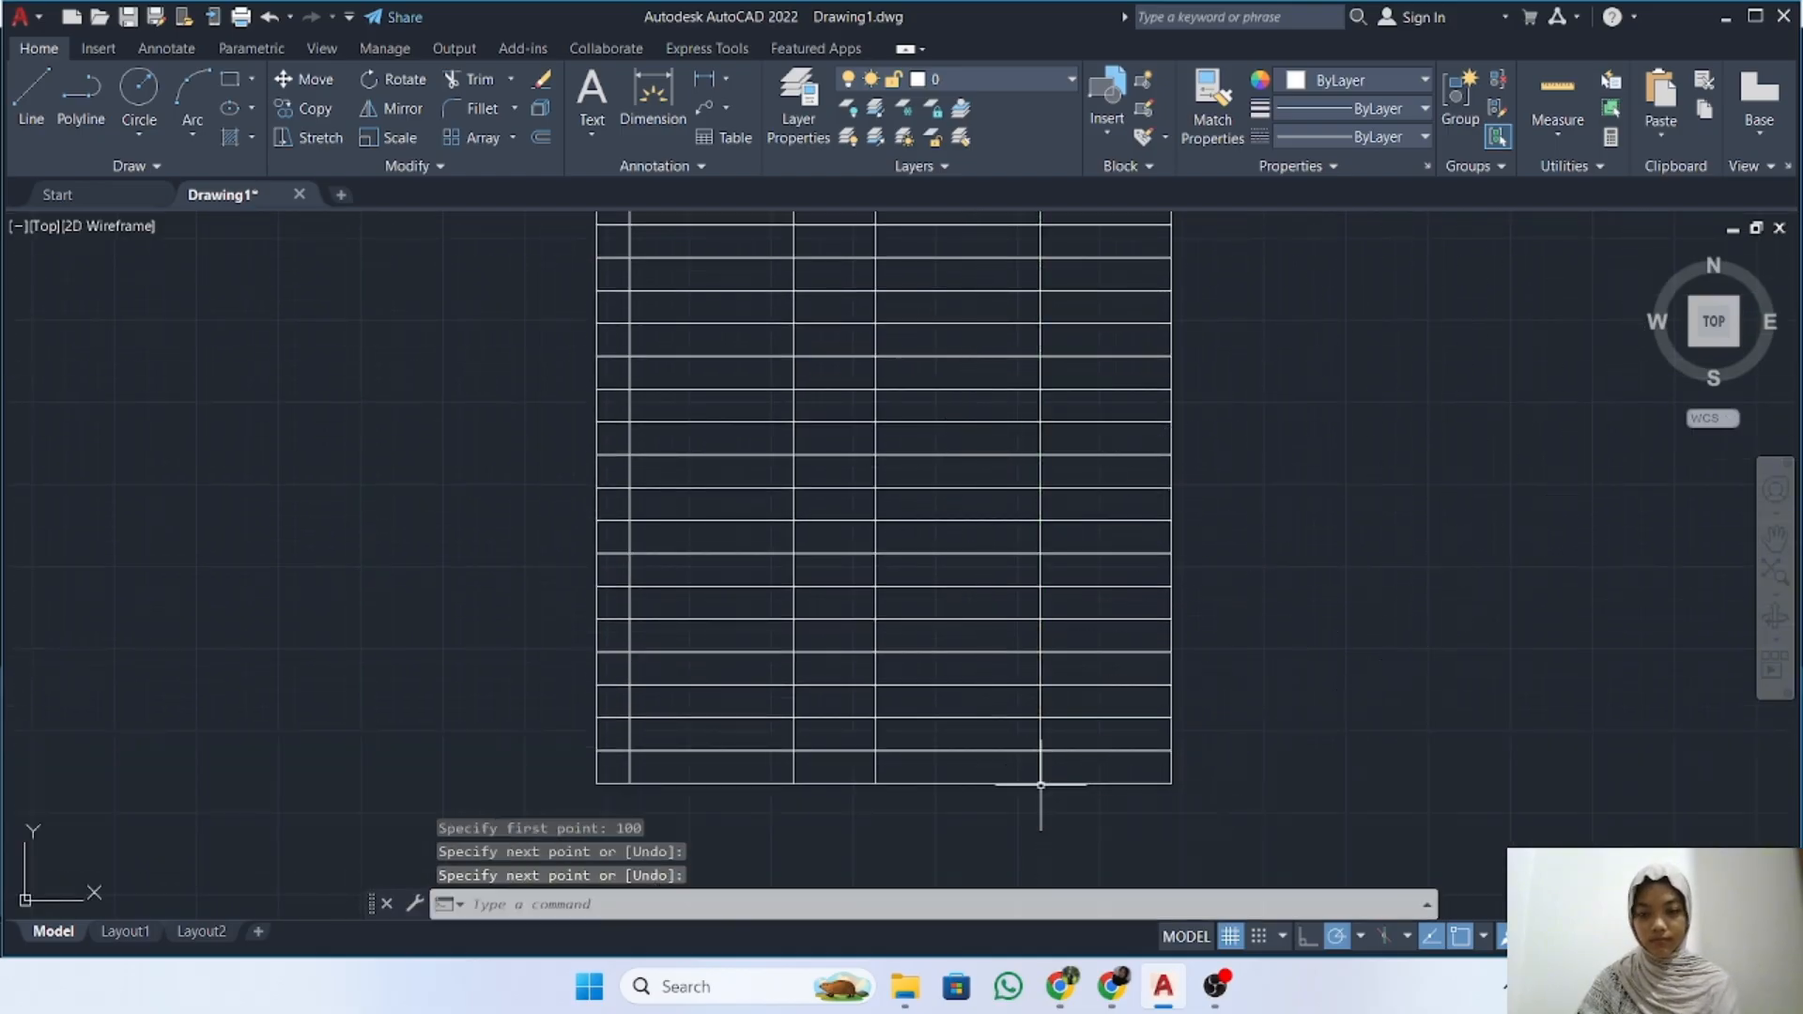
Examine the reference table's column headings and rows against the redrawn grid
scroll(1050, 780, down, 2)
middle_drag(331, 648, 843, 637)
scroll(843, 638, down, 2)
middle_drag(563, 438, 919, 374)
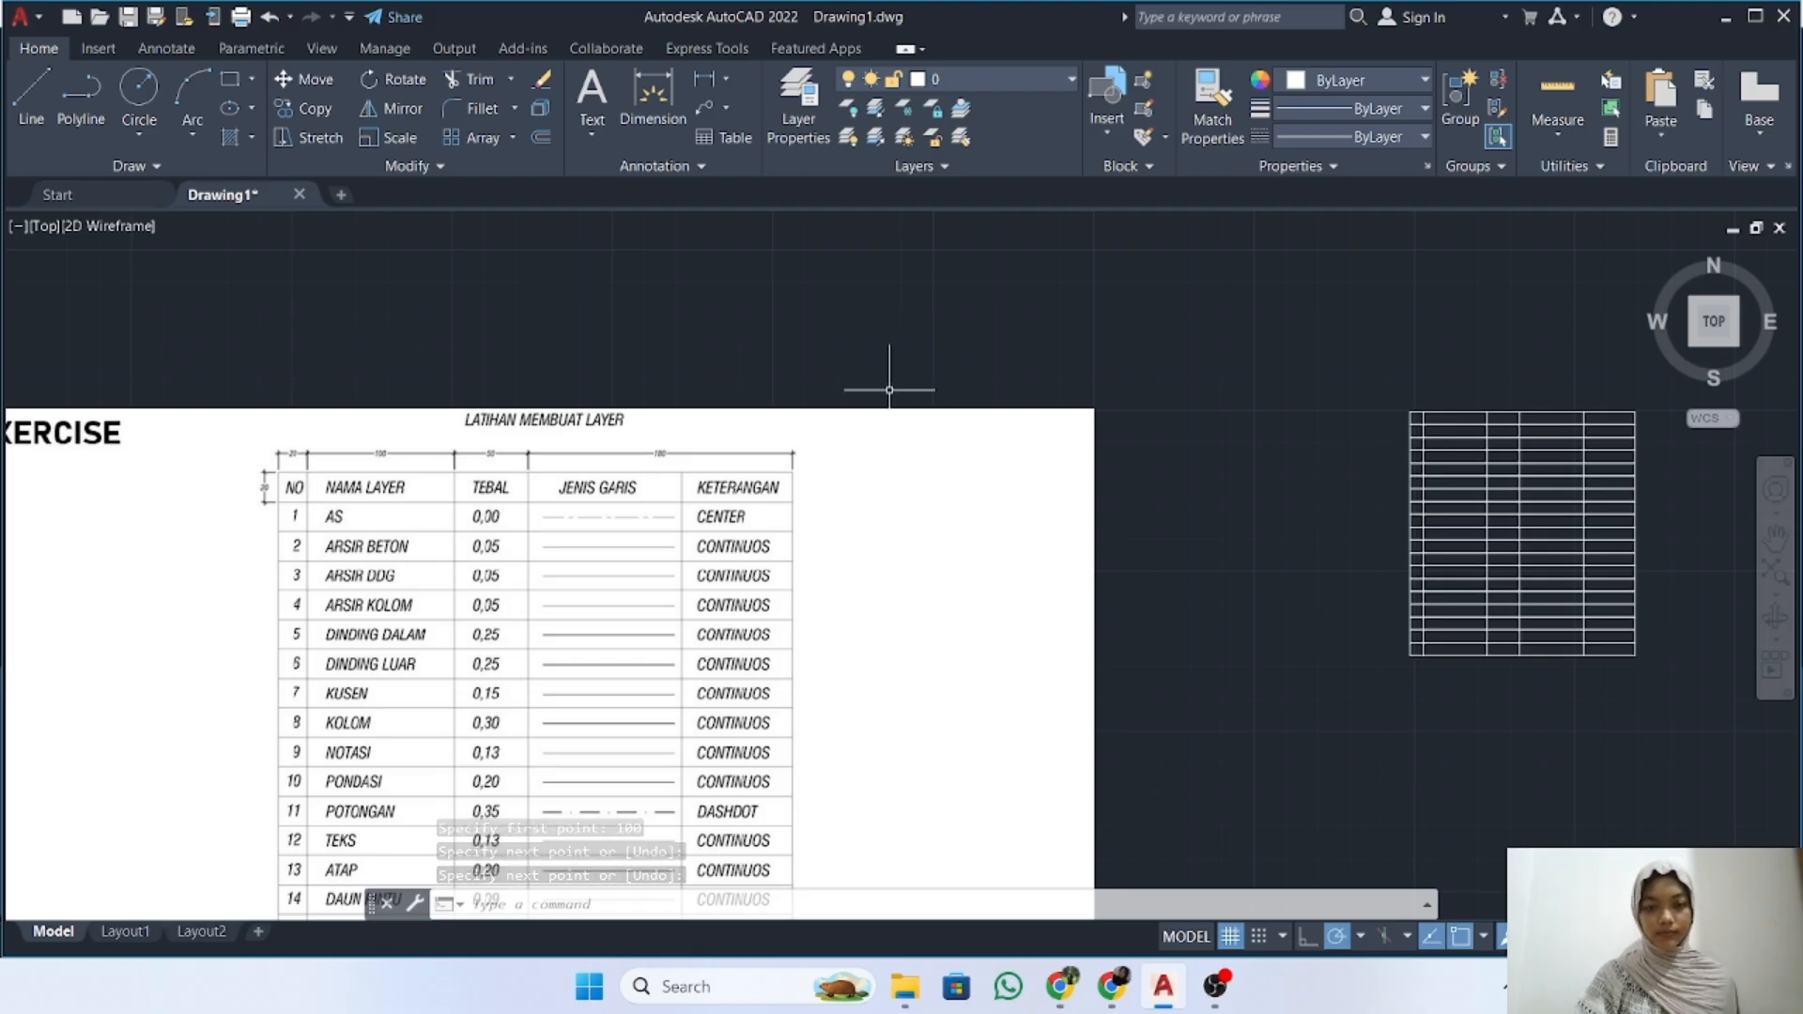
middle_drag(1407, 481, 1349, 395)
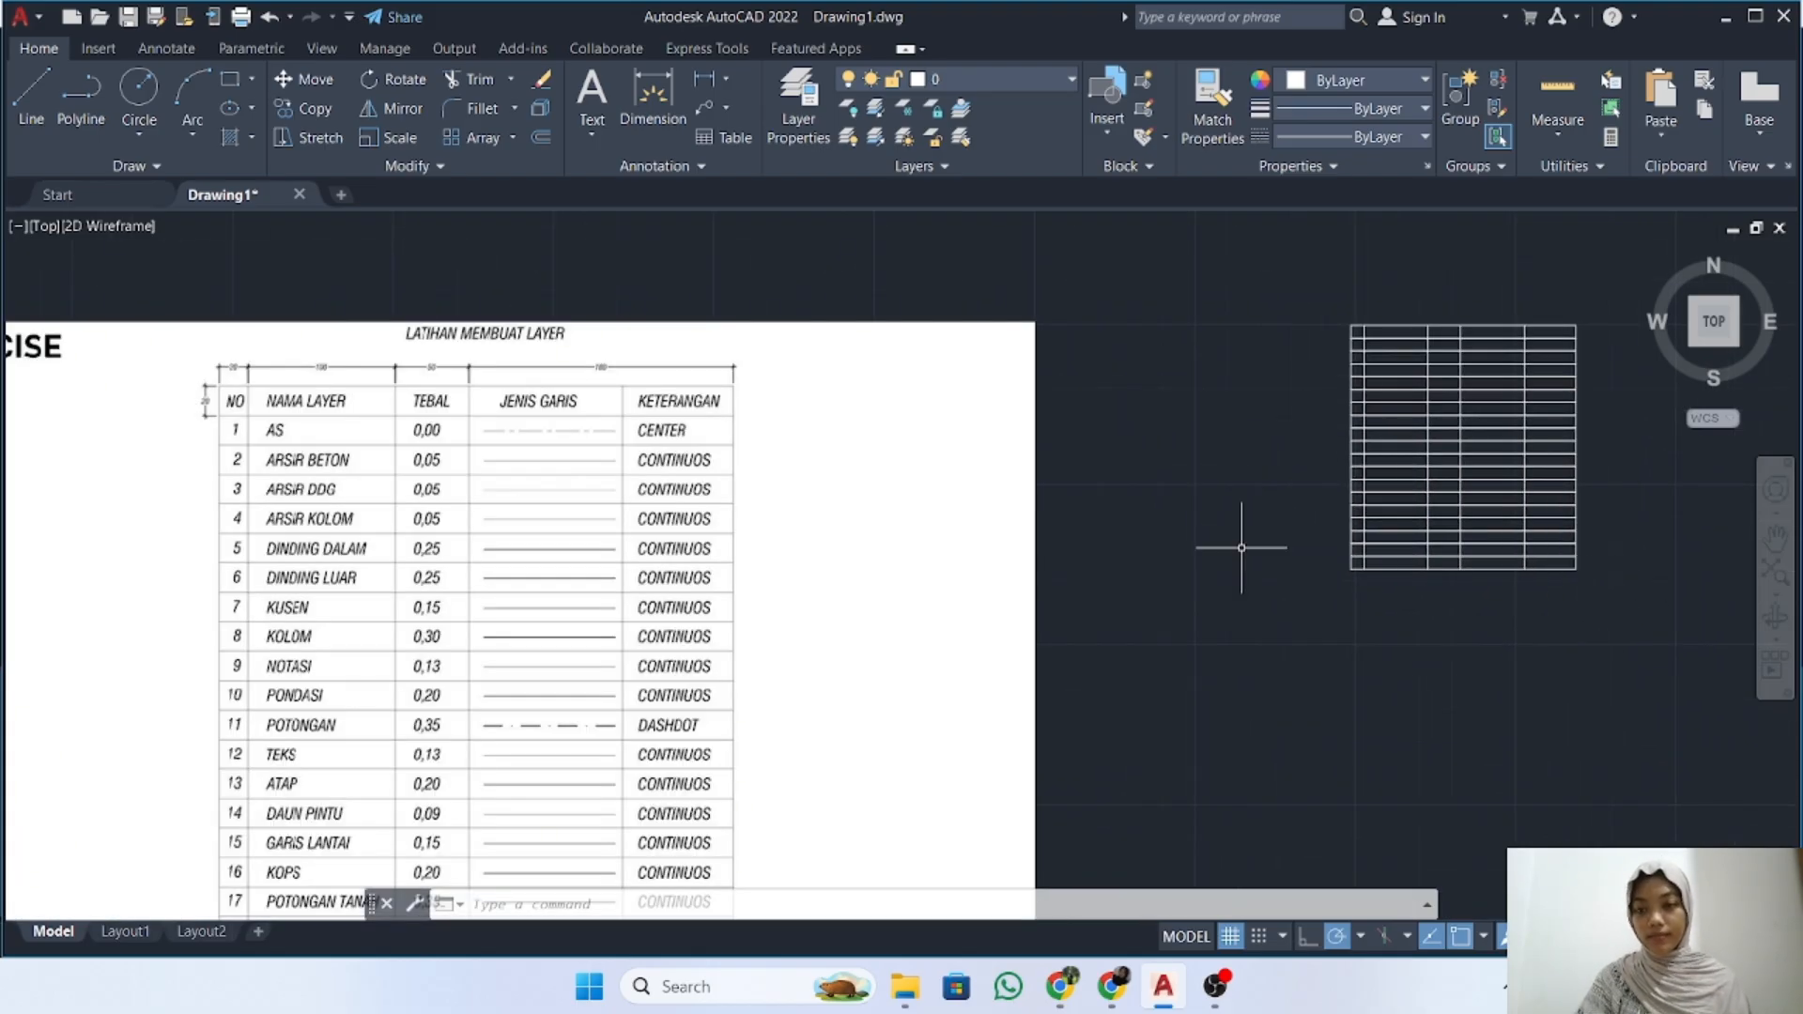
middle_drag(1242, 548, 1504, 489)
middle_drag(1349, 605, 229, 689)
Place multiline text reading "NO" in the first cell of the table's header row
scroll(500, 433, up, 2)
middle_drag(565, 447, 630, 586)
scroll(620, 300, up, 2)
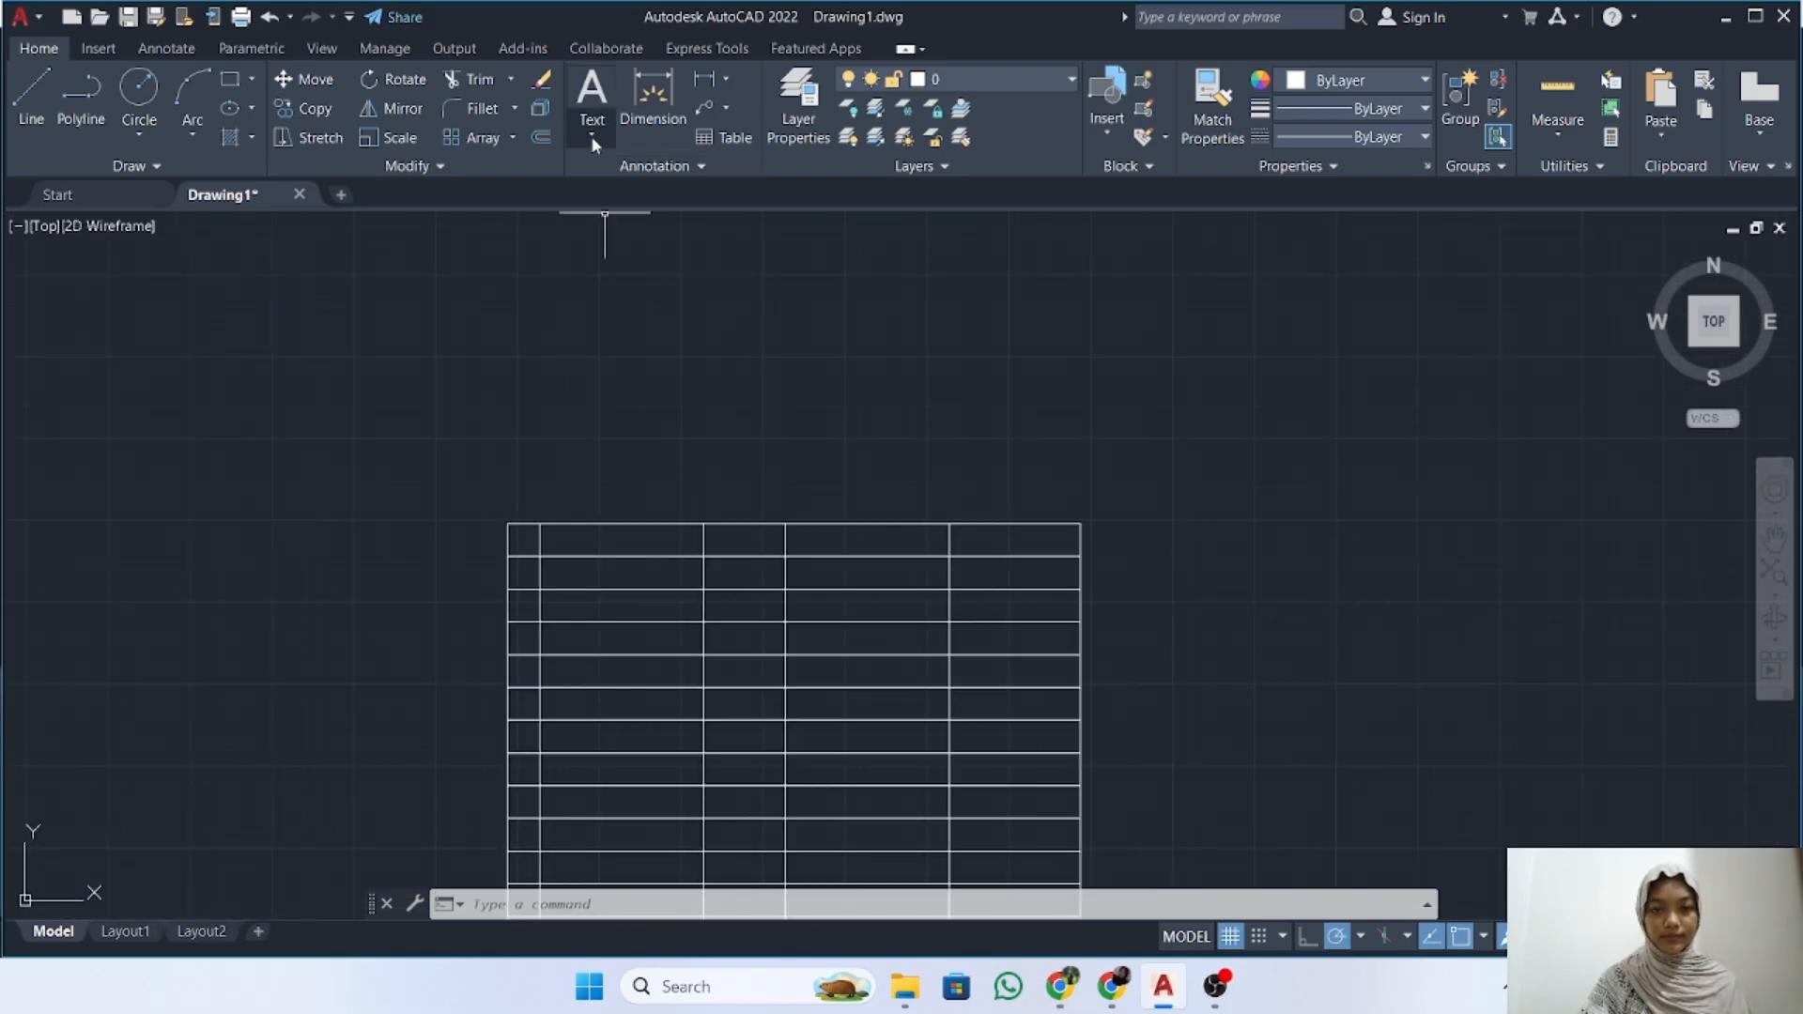
click(634, 176)
scroll(522, 552, up, 5)
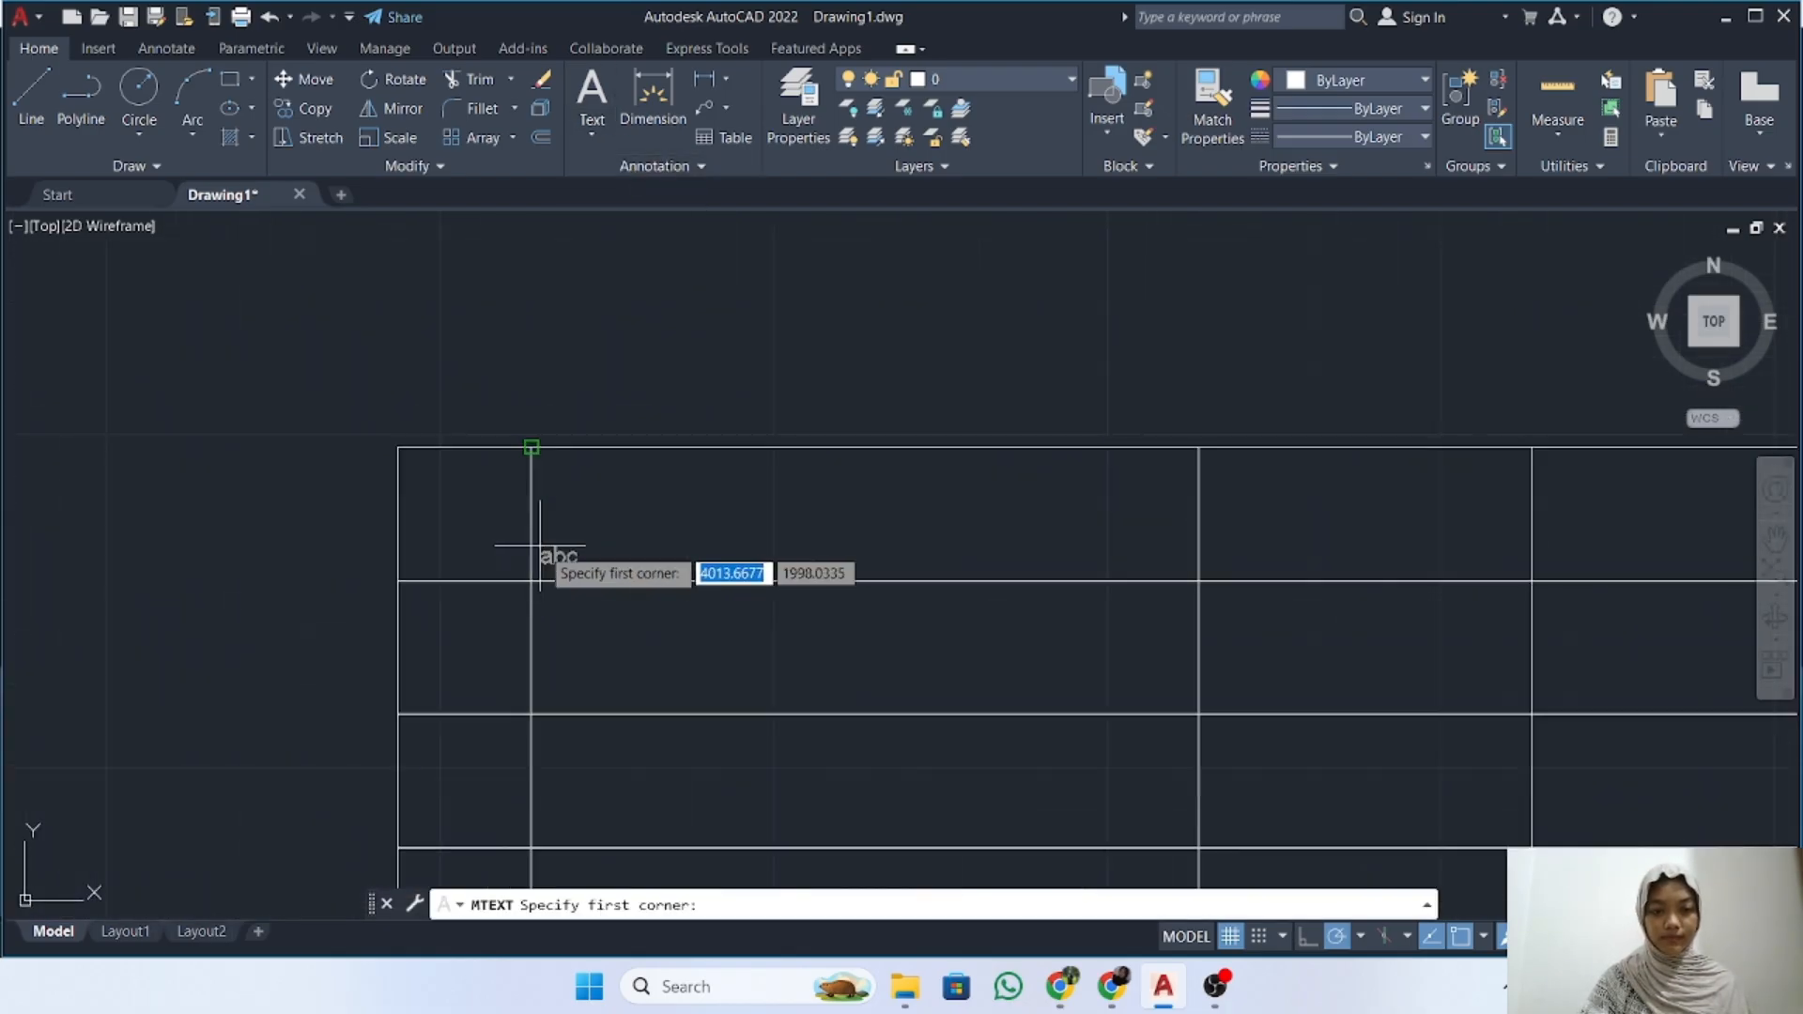
middle_drag(516, 556, 616, 519)
click(518, 519)
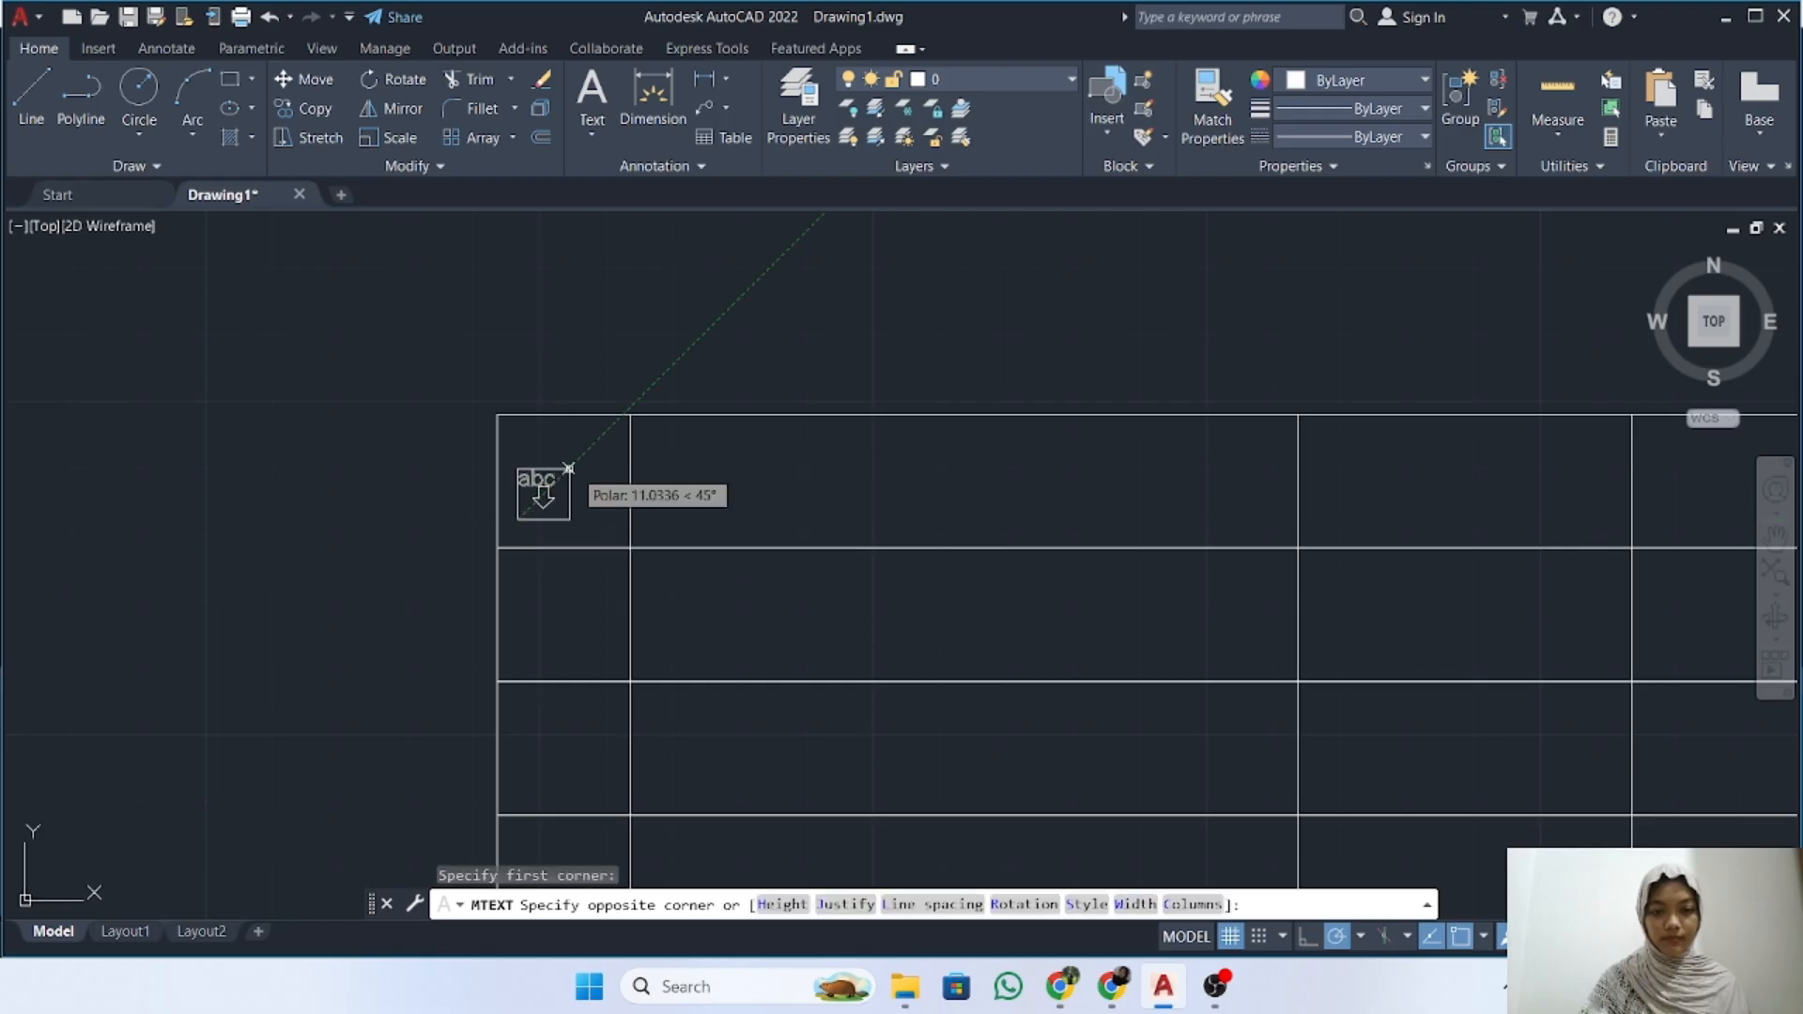
click(630, 415)
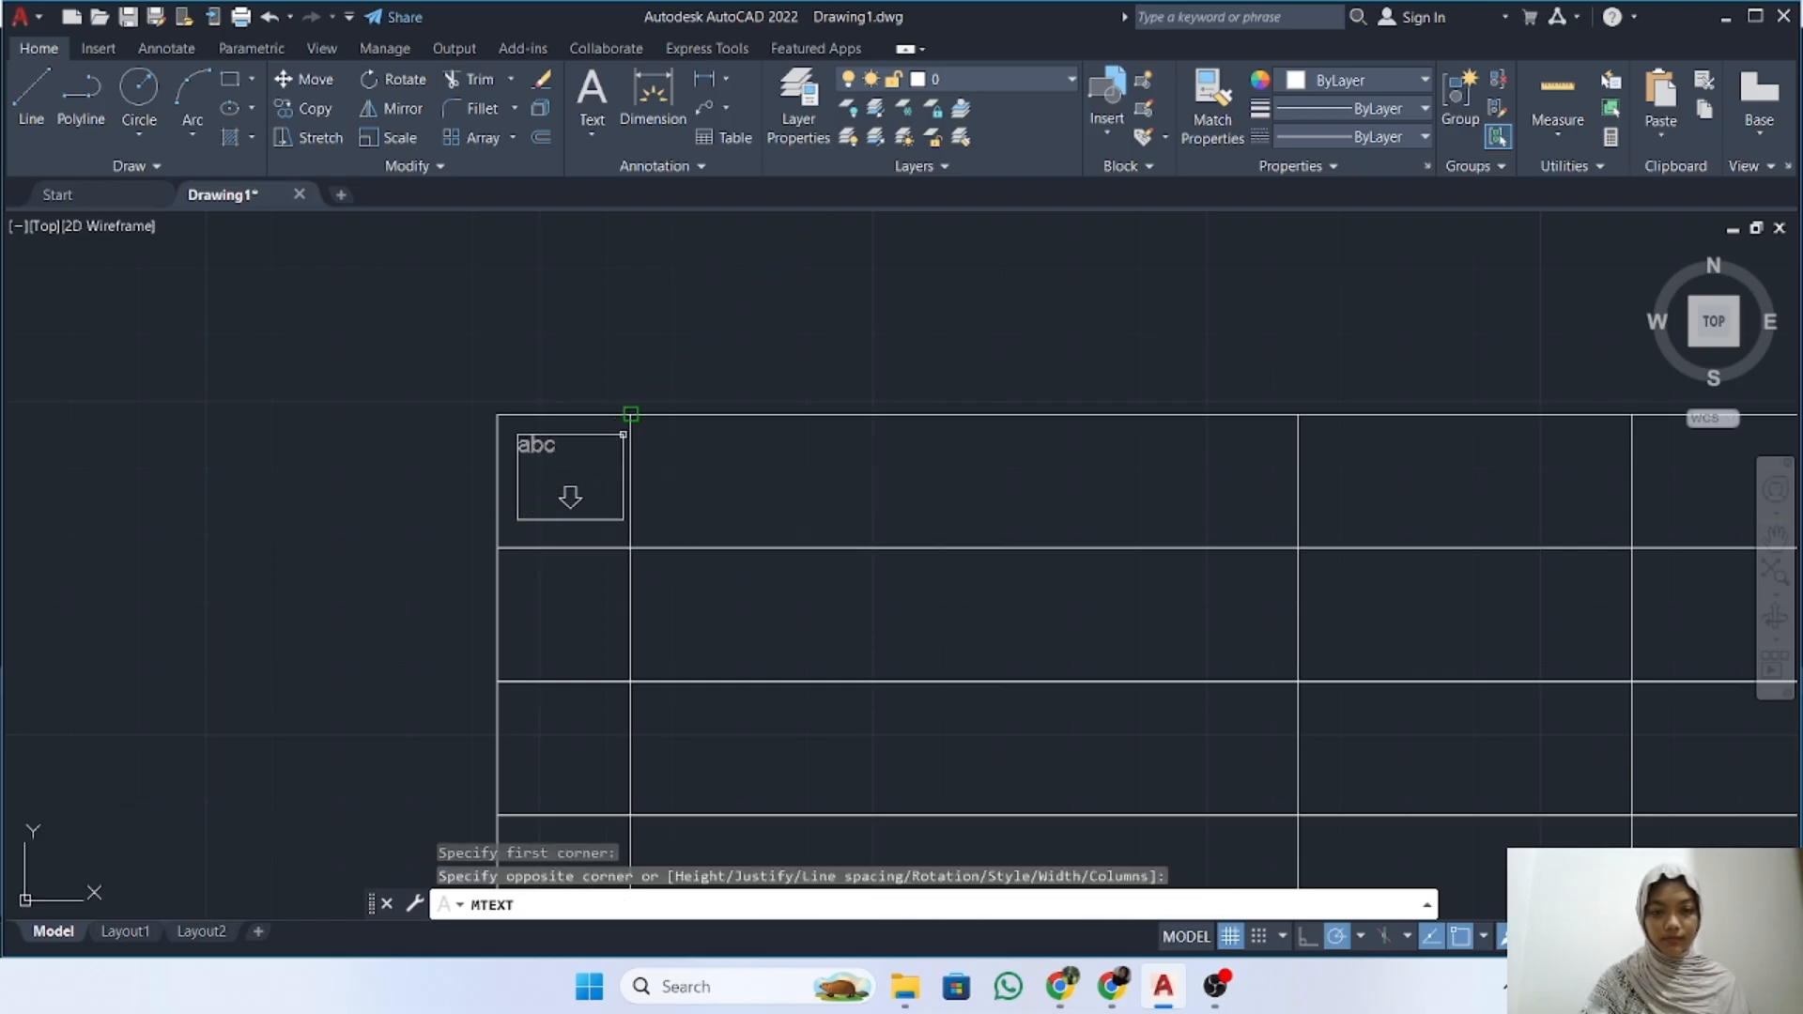
text(NO)
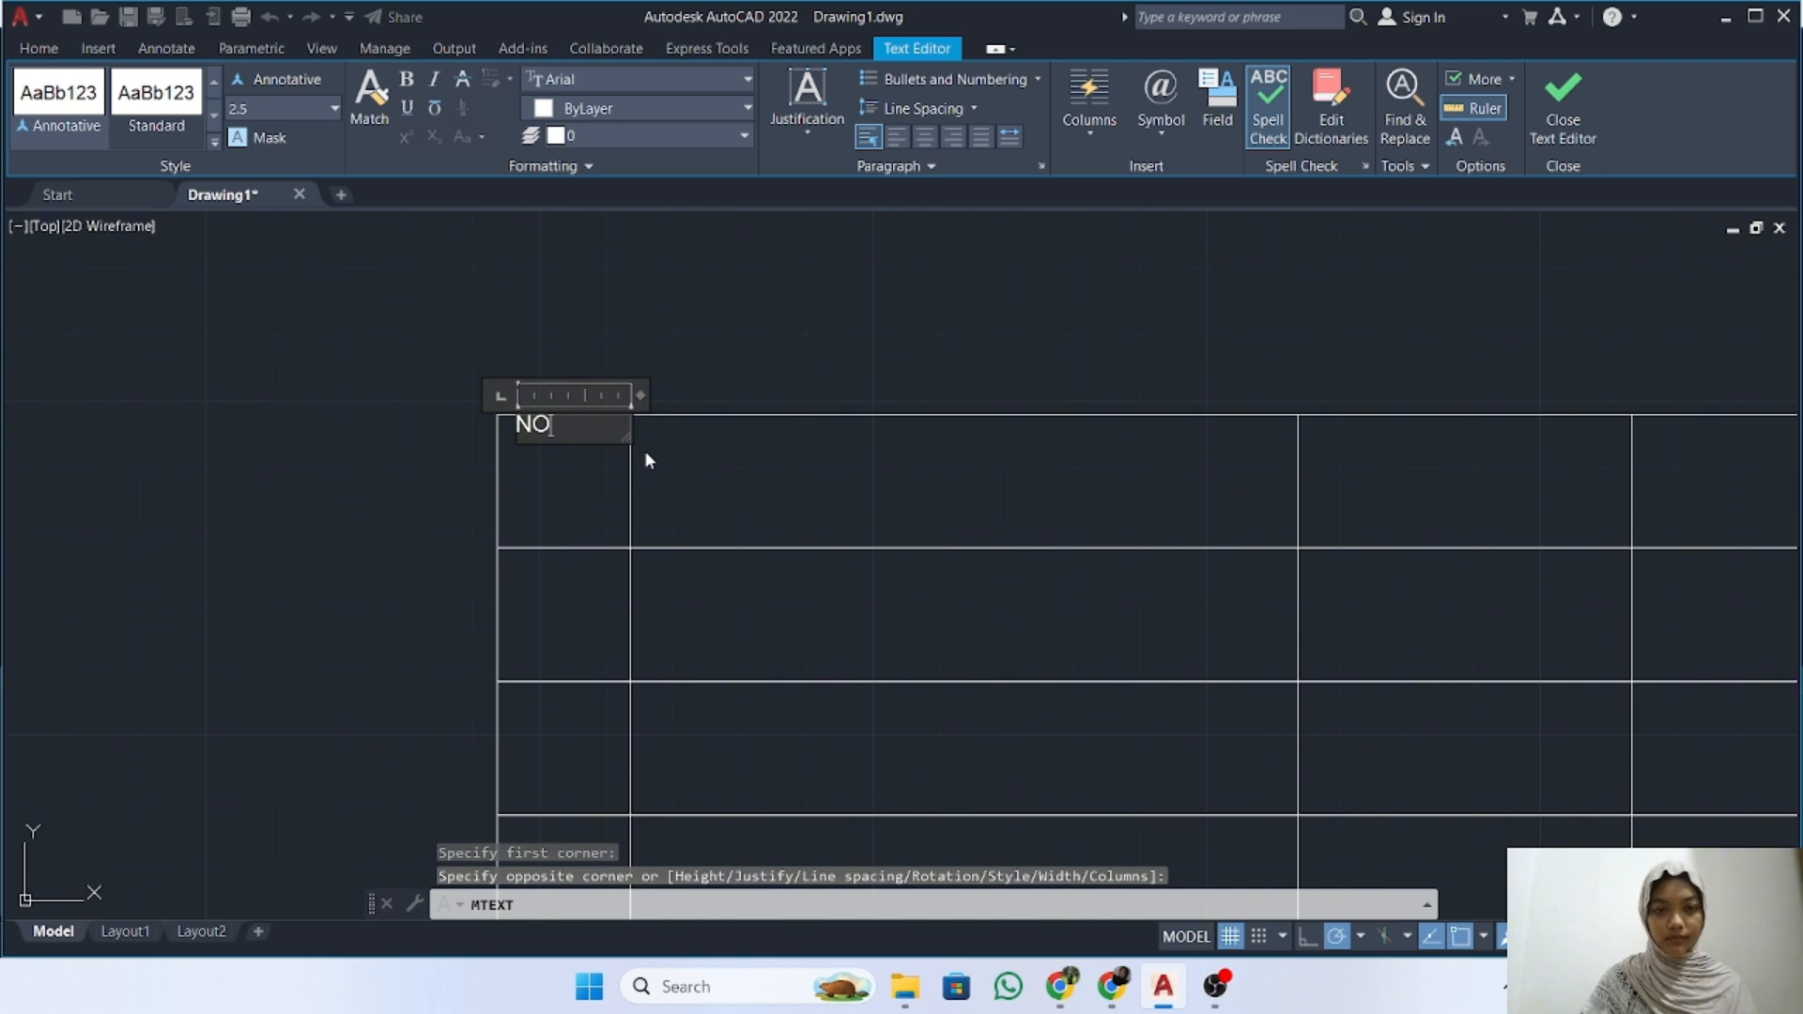
Set the NO text's height to 8 and its font to Arial Narrow, and finish the text editing
click(319, 109)
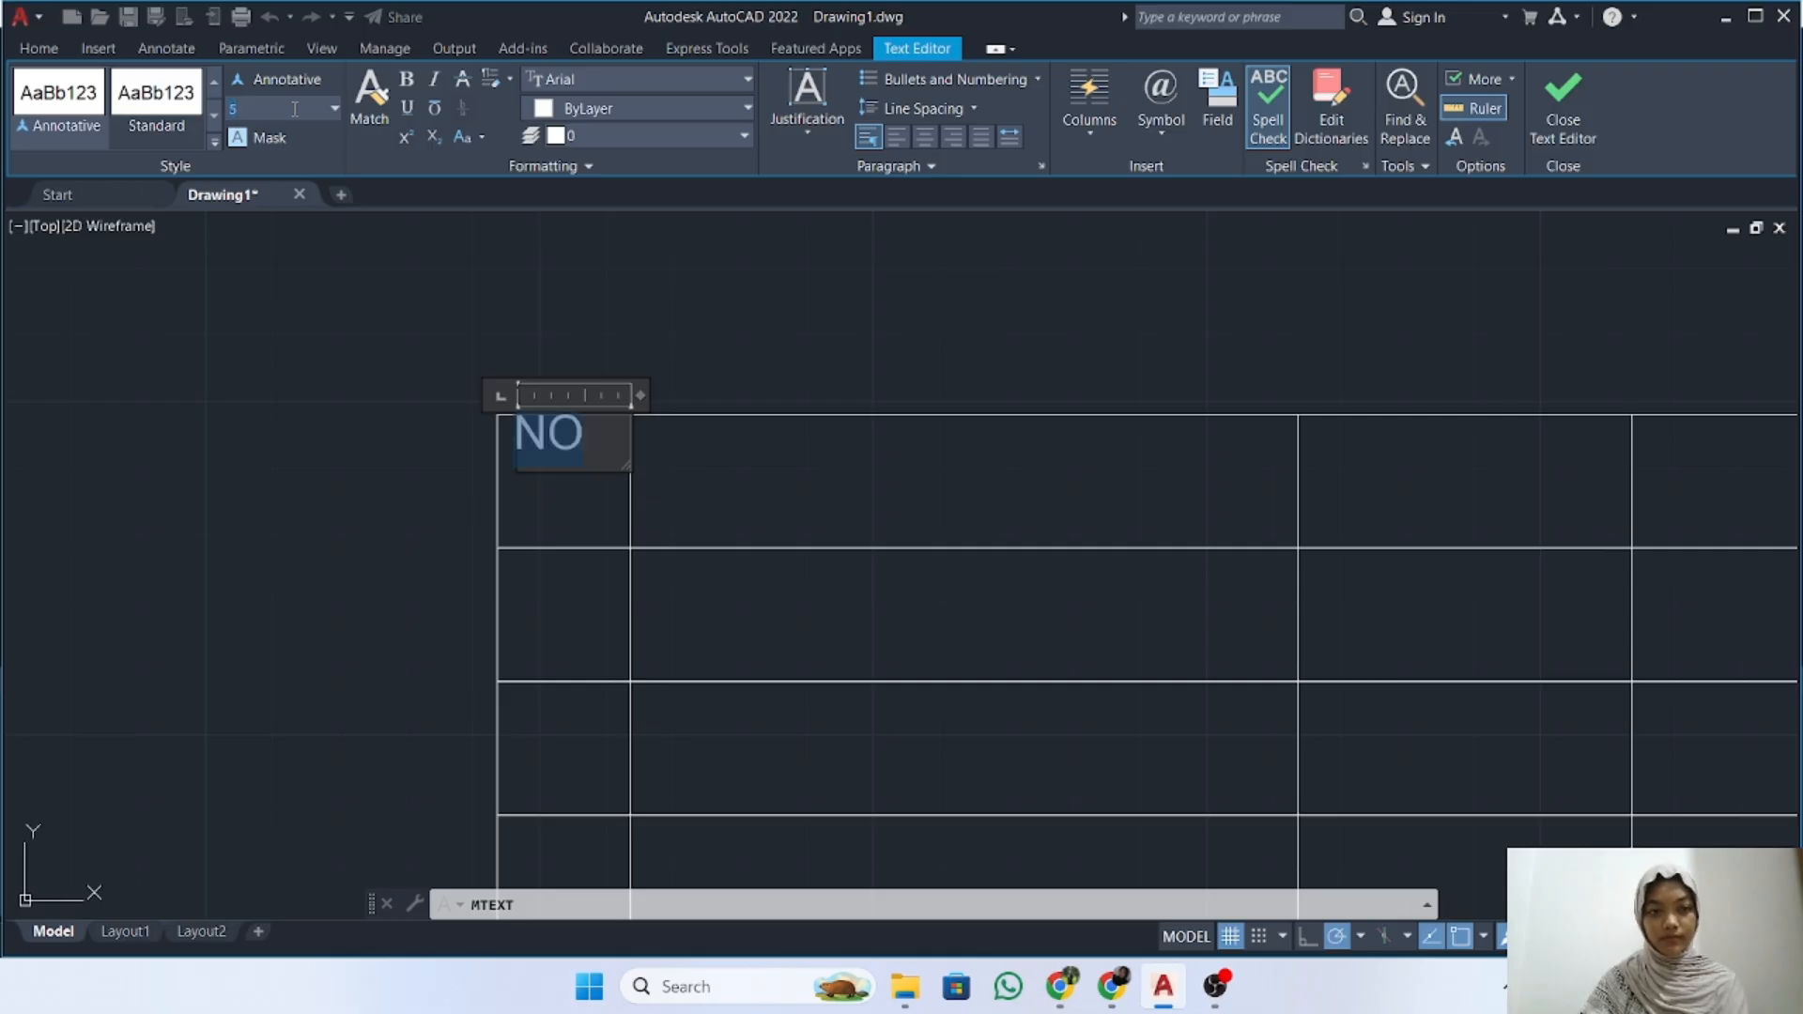
text(8)
key(Return)
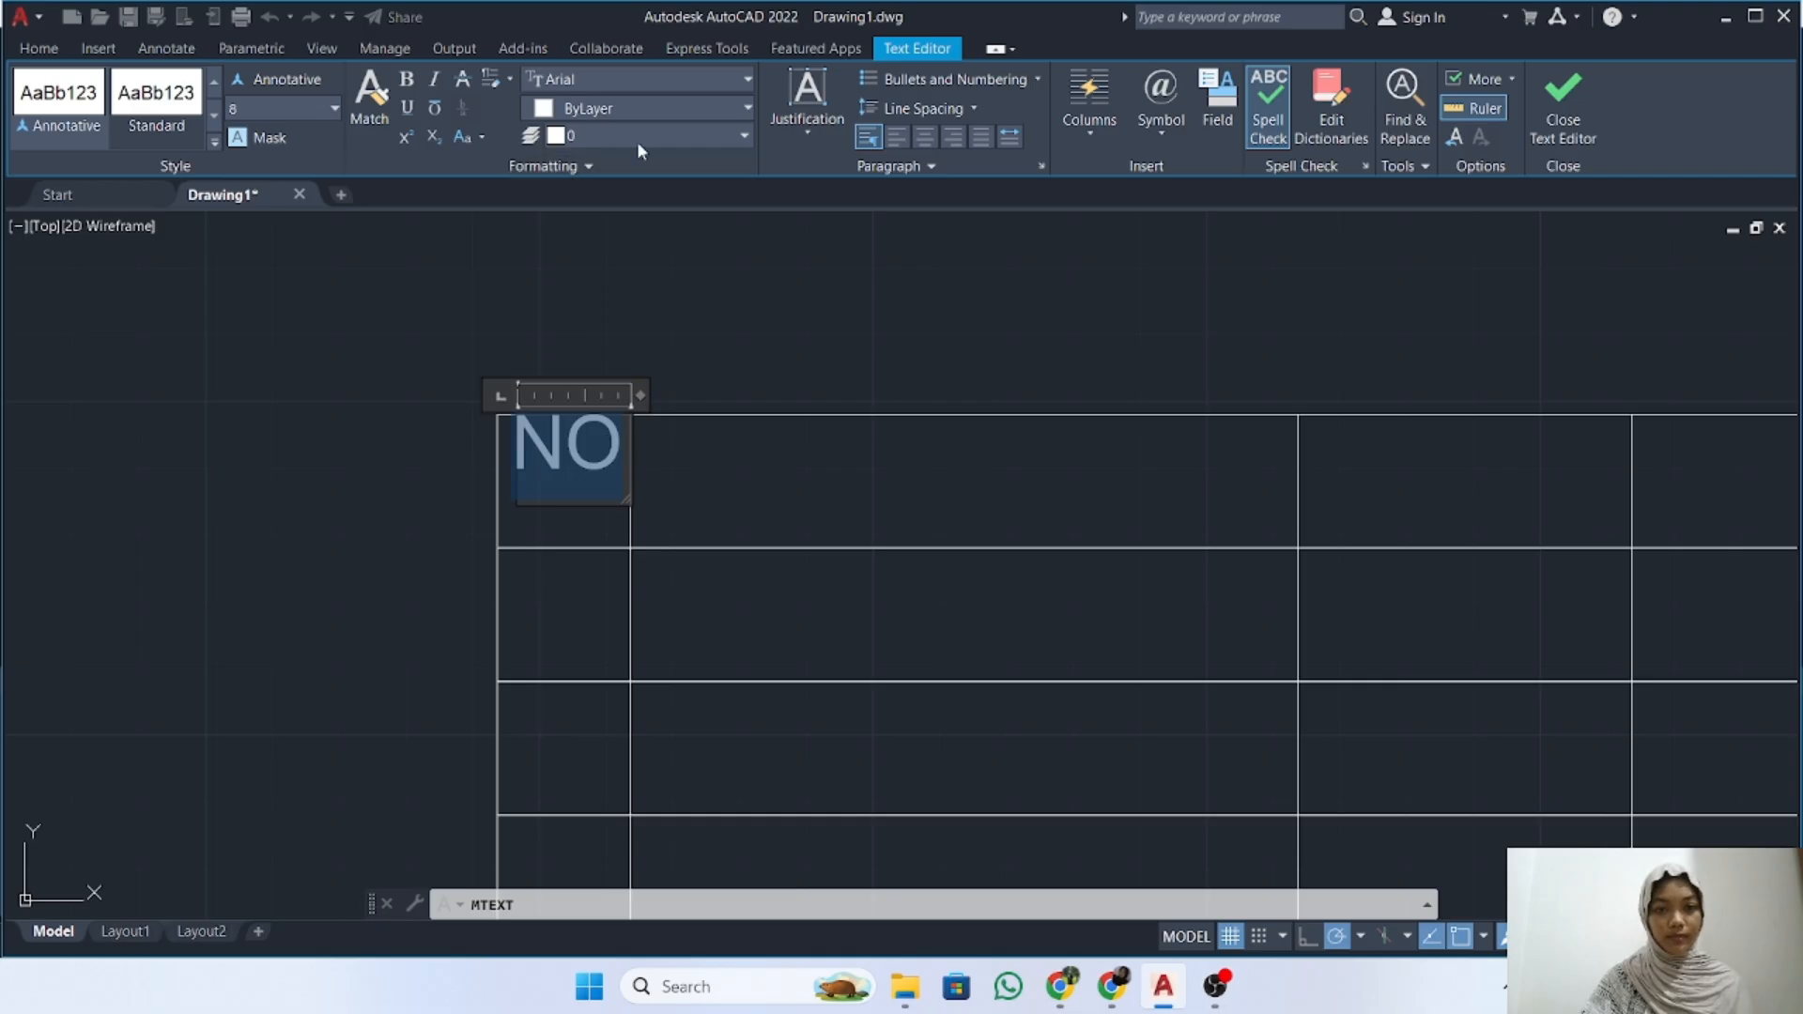
click(704, 84)
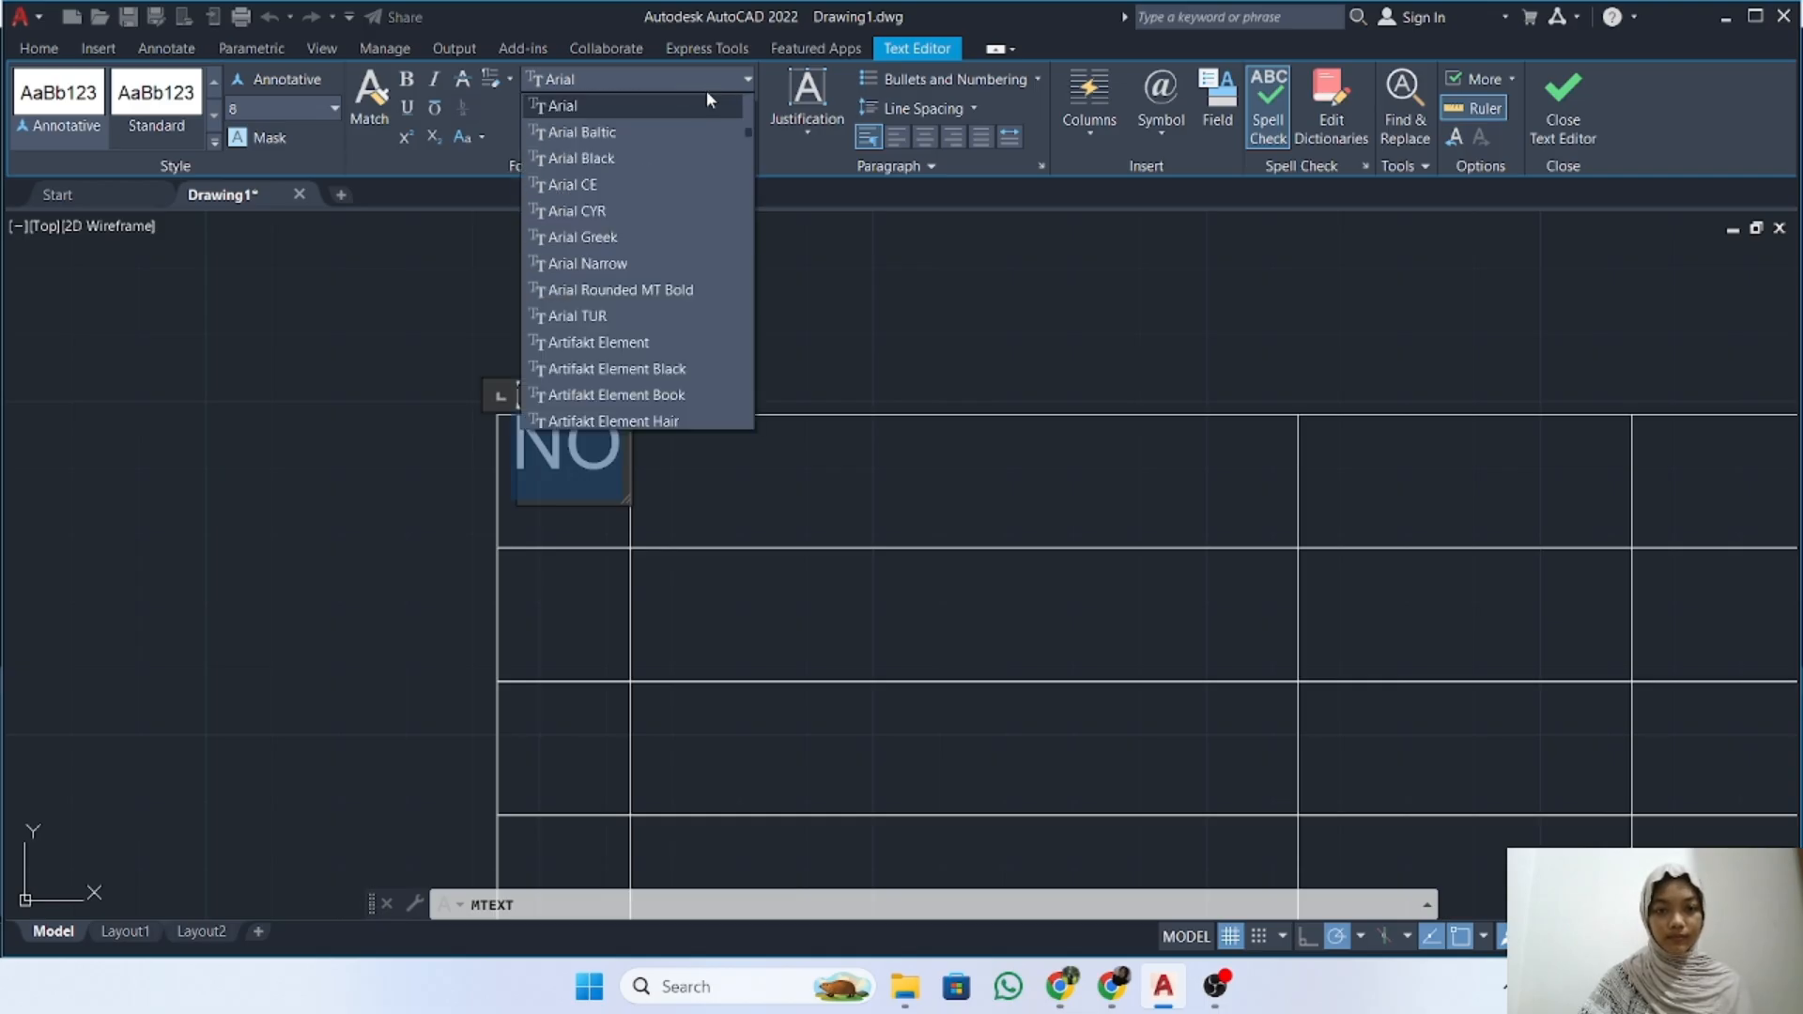
click(609, 264)
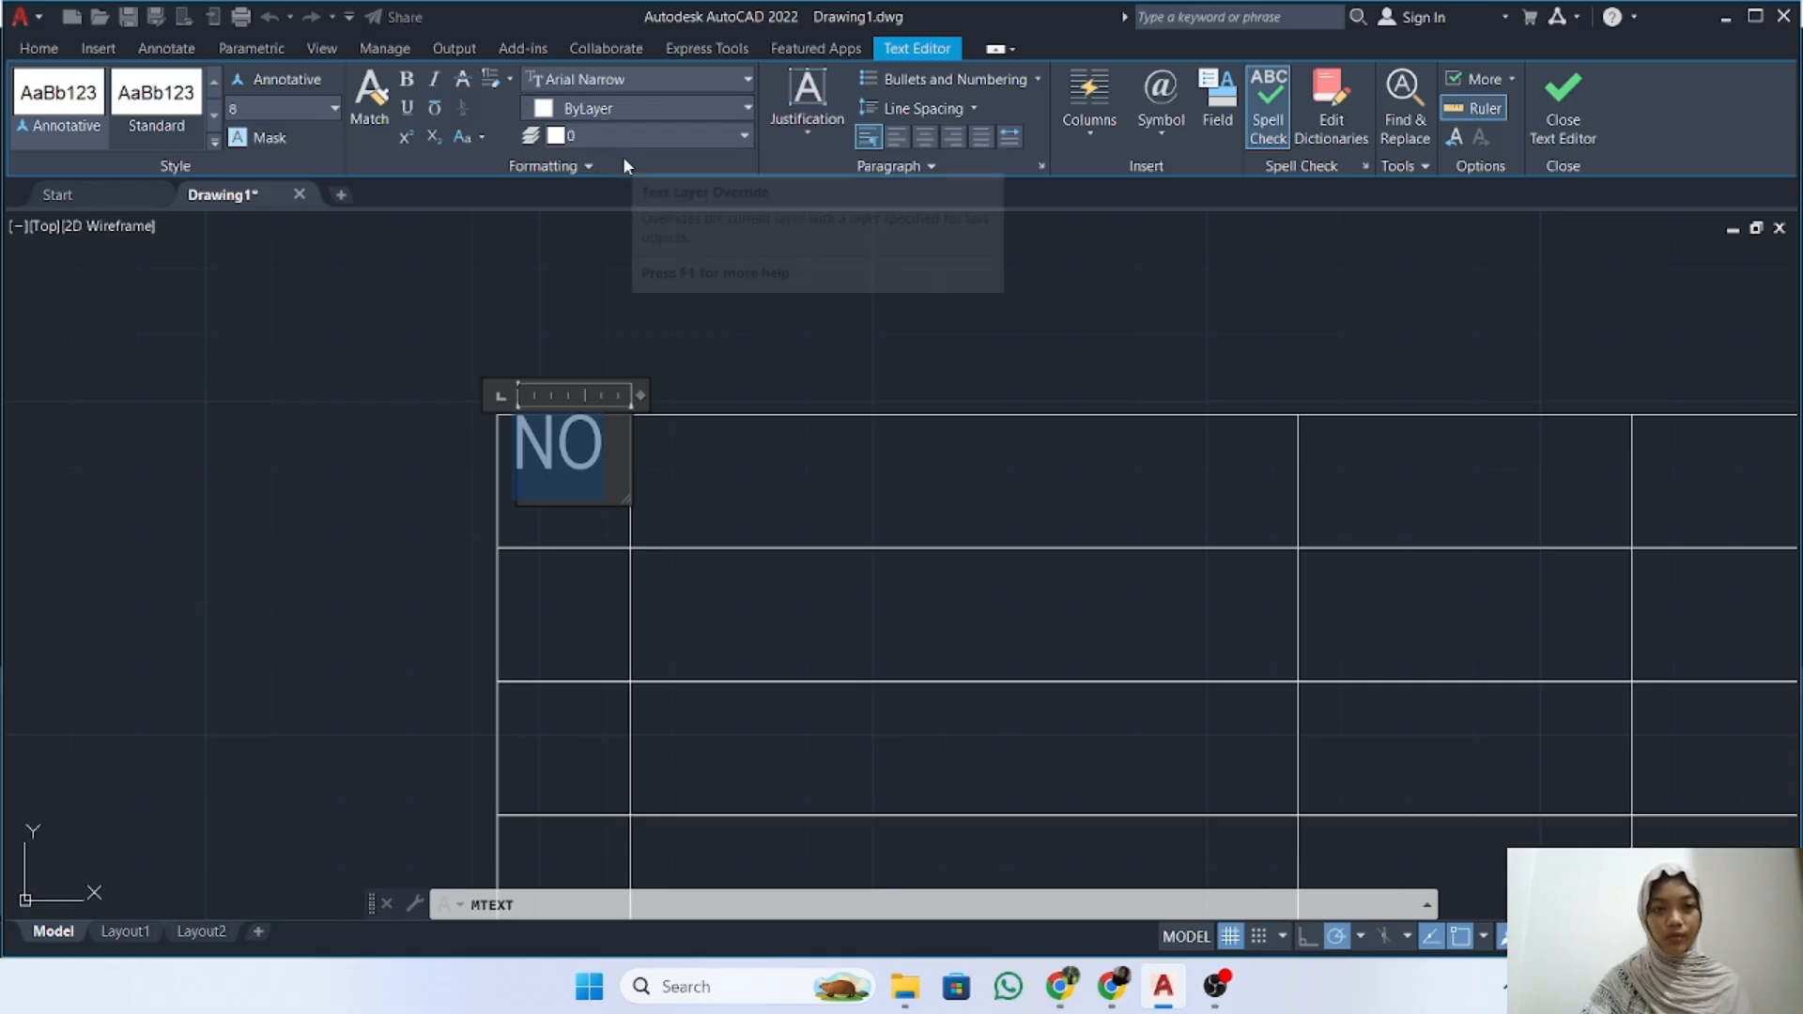
click(1565, 91)
Move the NO text down and adjust it sideways to centre it in the first header cell
click(597, 447)
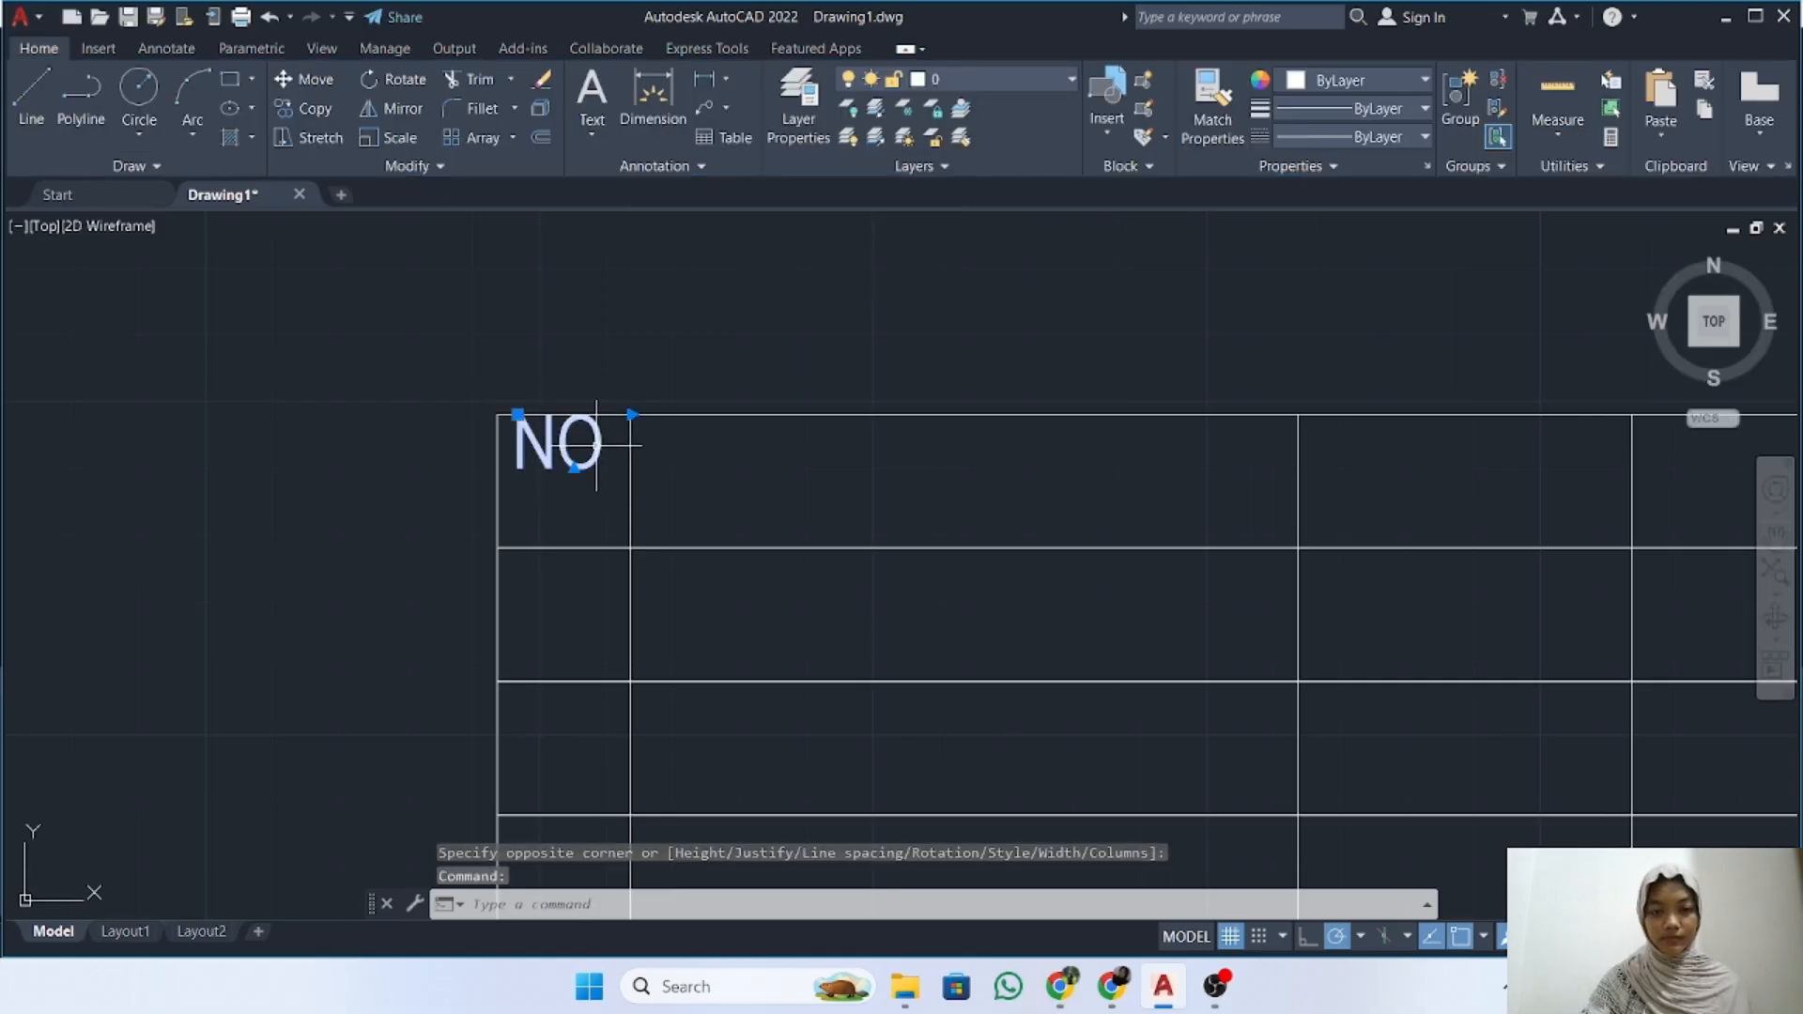
key(Return)
click(761, 475)
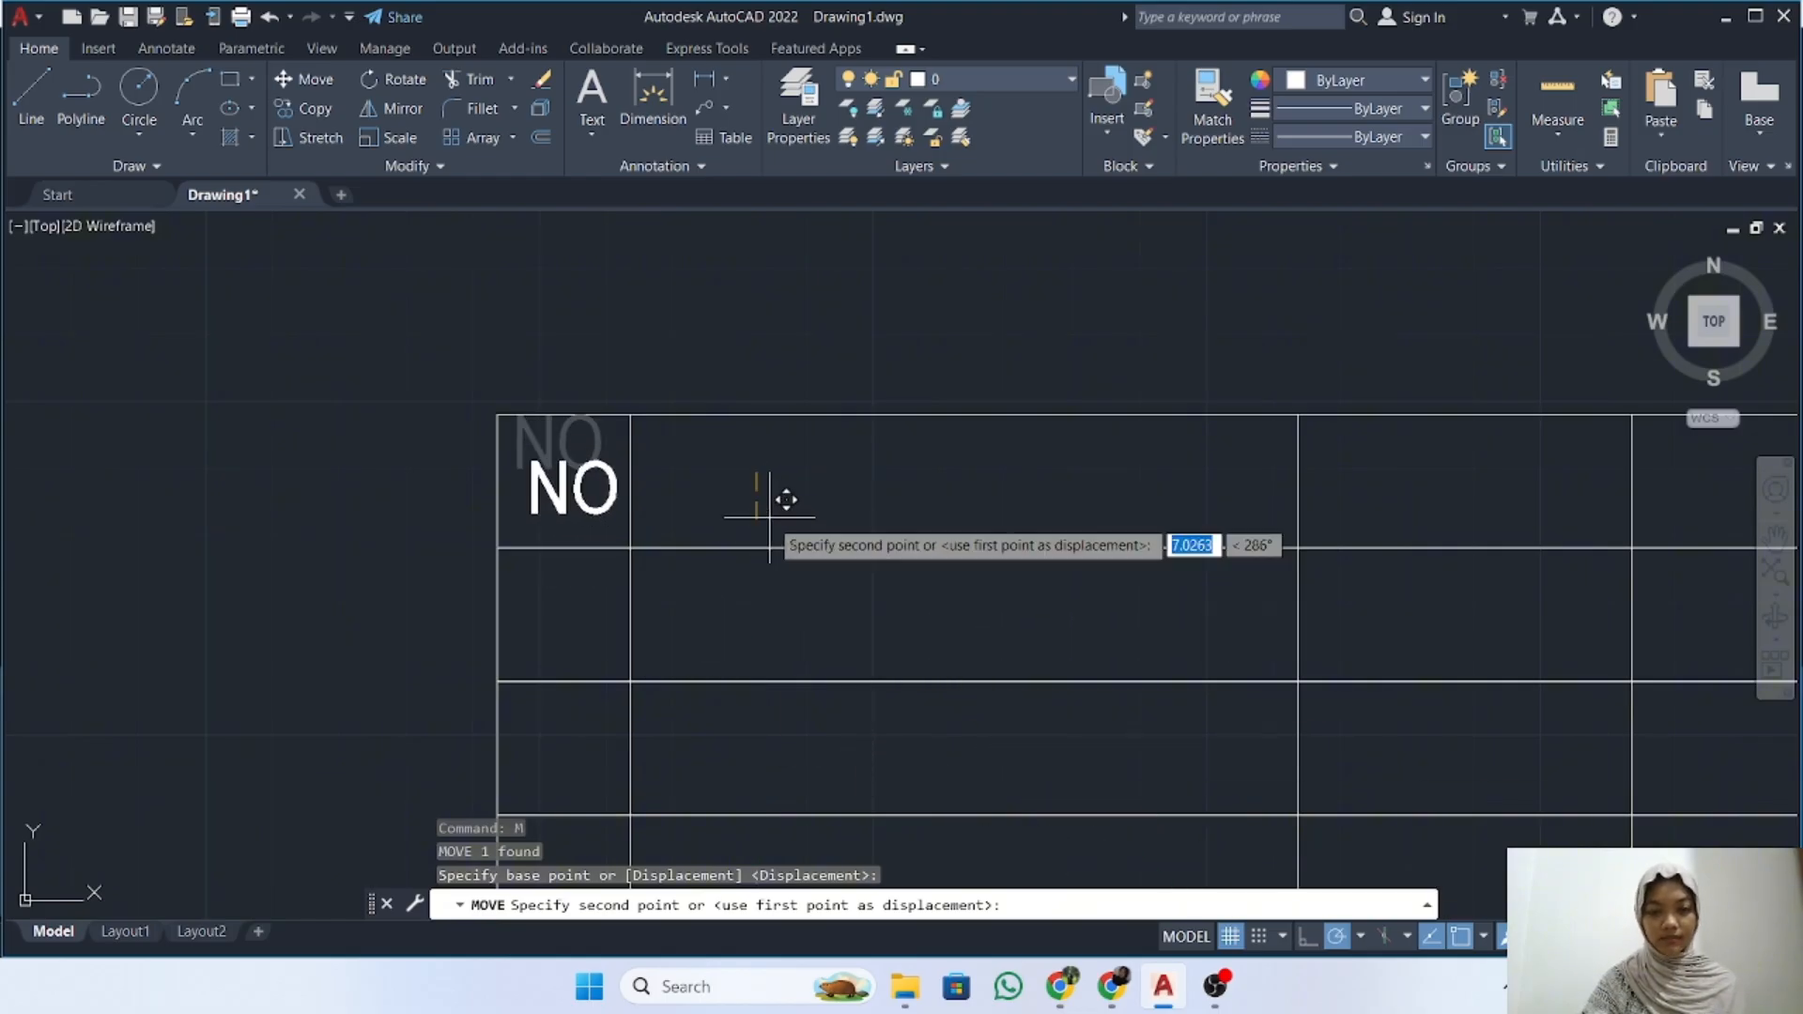
click(769, 516)
click(618, 493)
text(m)
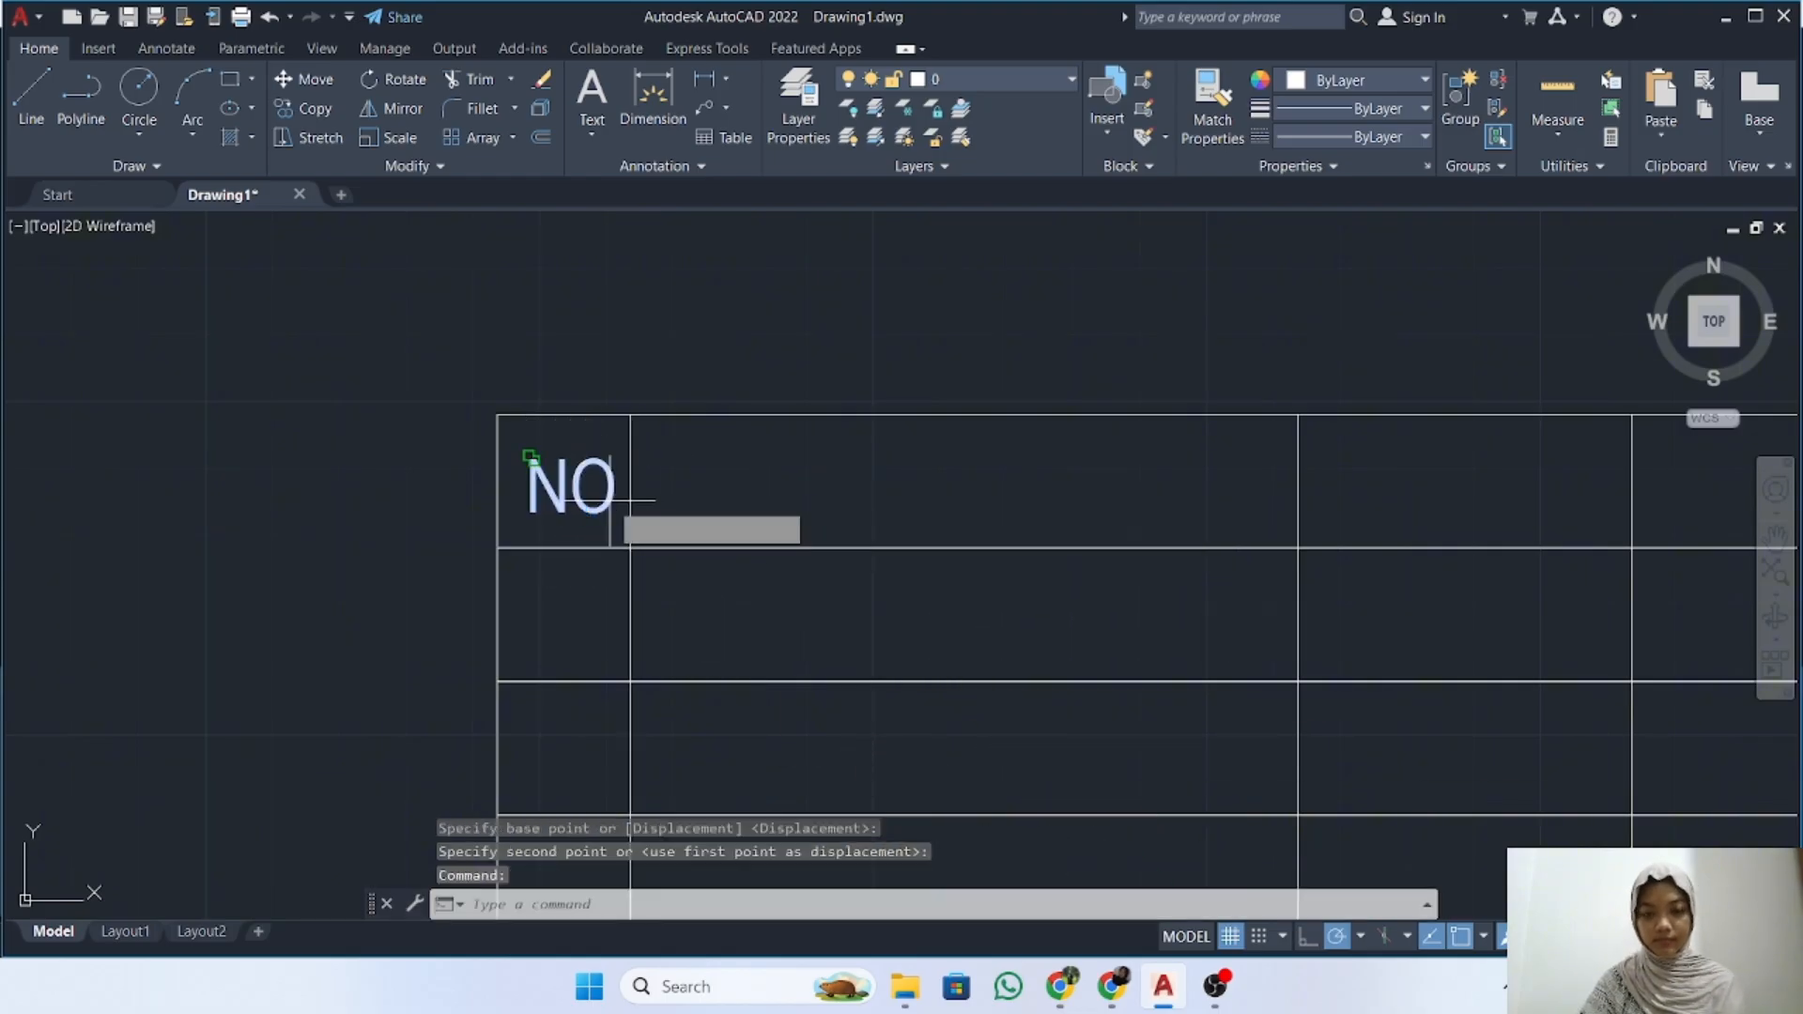
key(Return)
scroll(735, 488, up, 2)
click(748, 487)
click(728, 489)
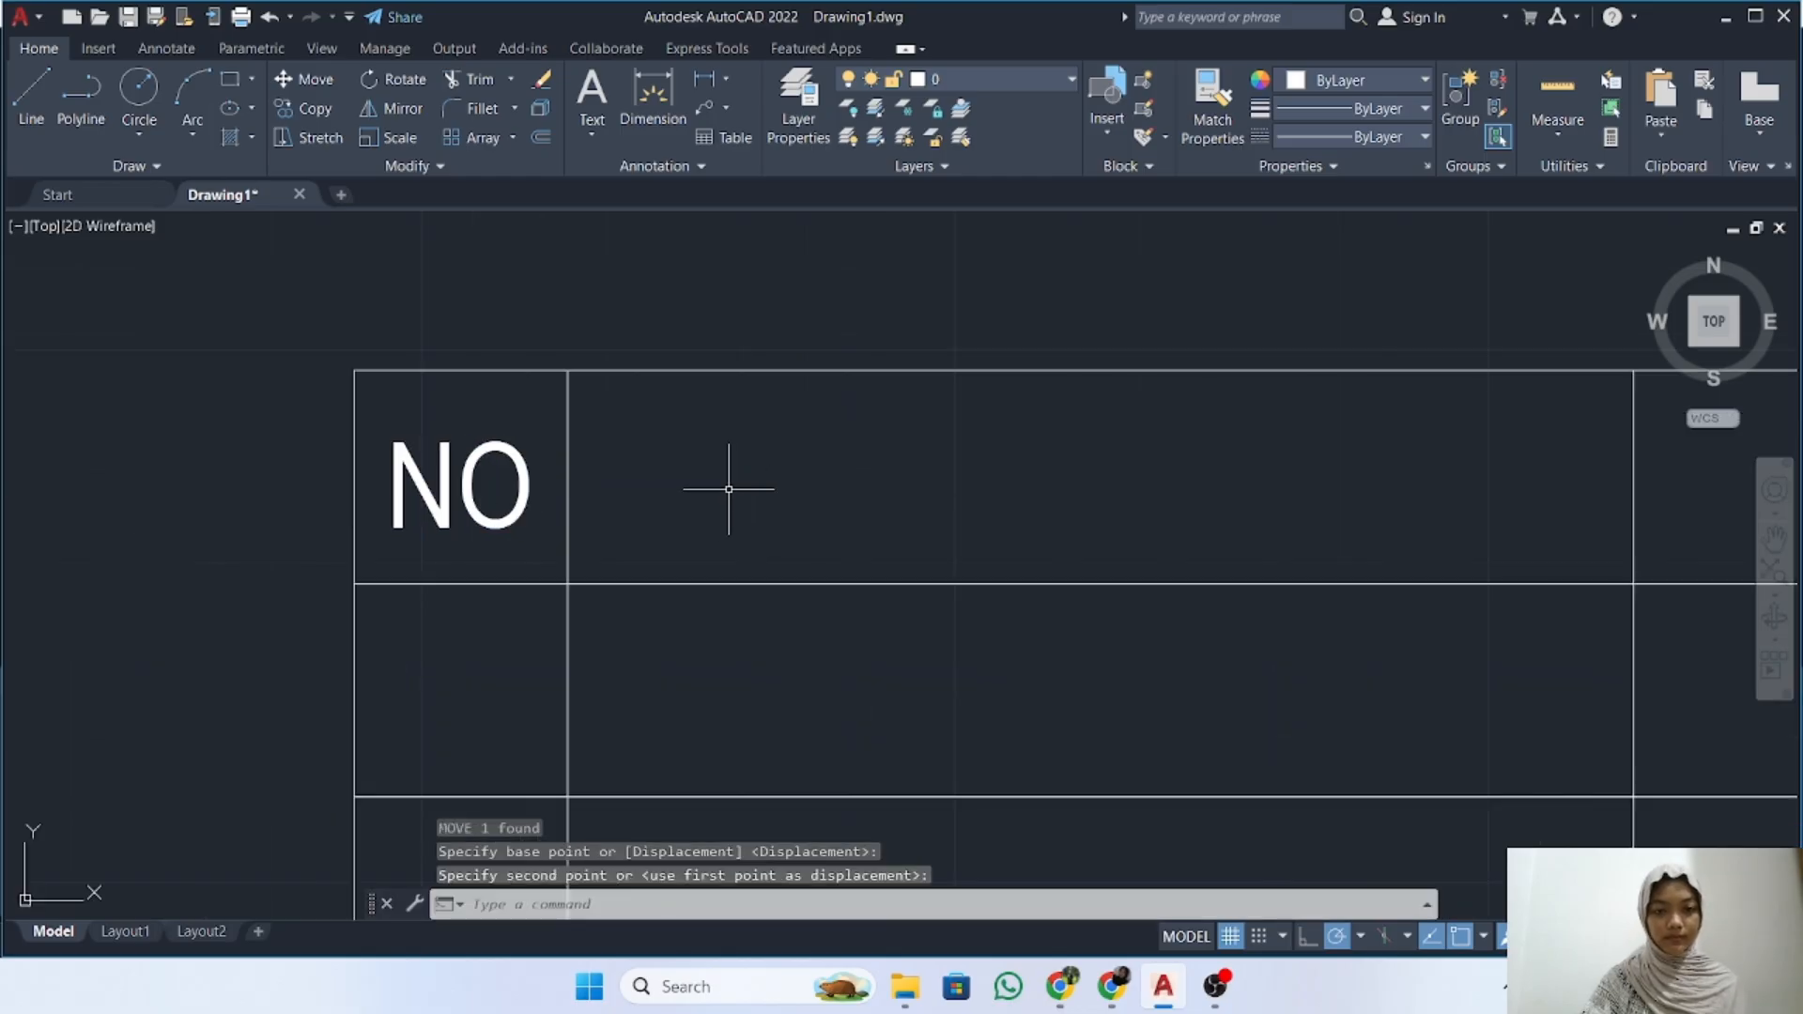
Nudge the NO text slightly upward to centre it vertically in its header cell
click(544, 511)
click(439, 490)
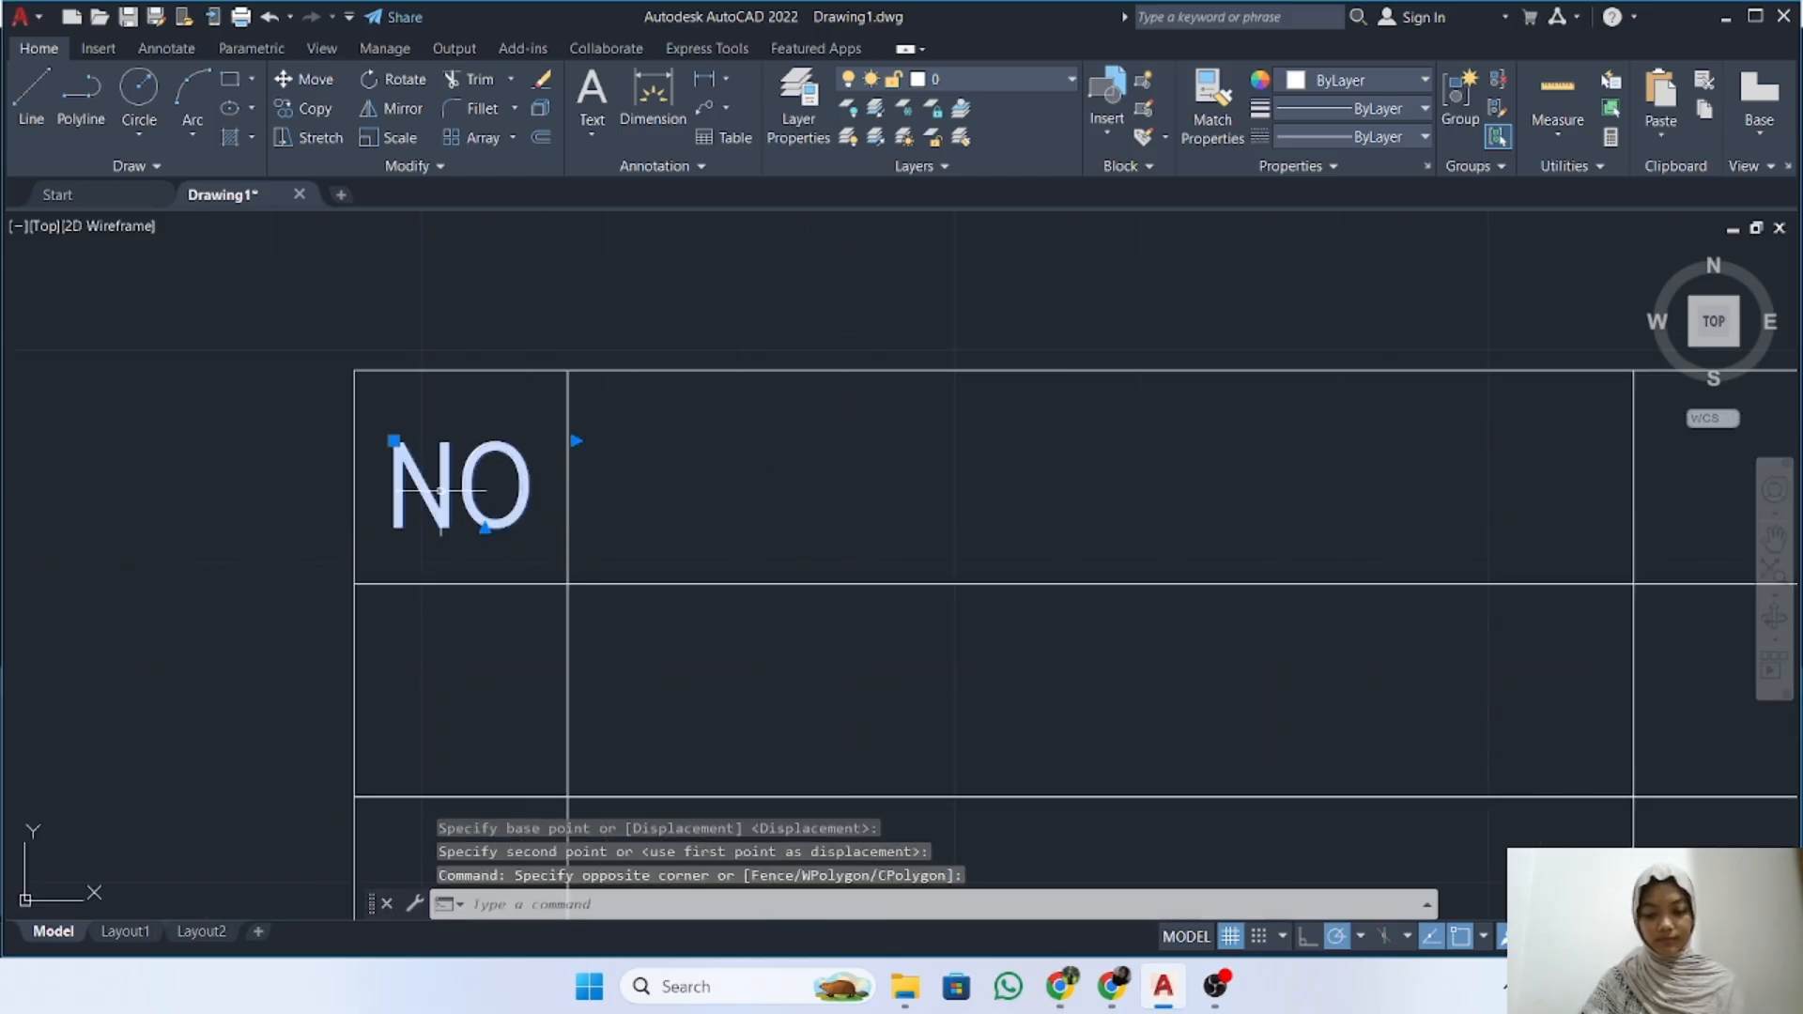
text(m)
key(Return)
click(791, 465)
click(780, 475)
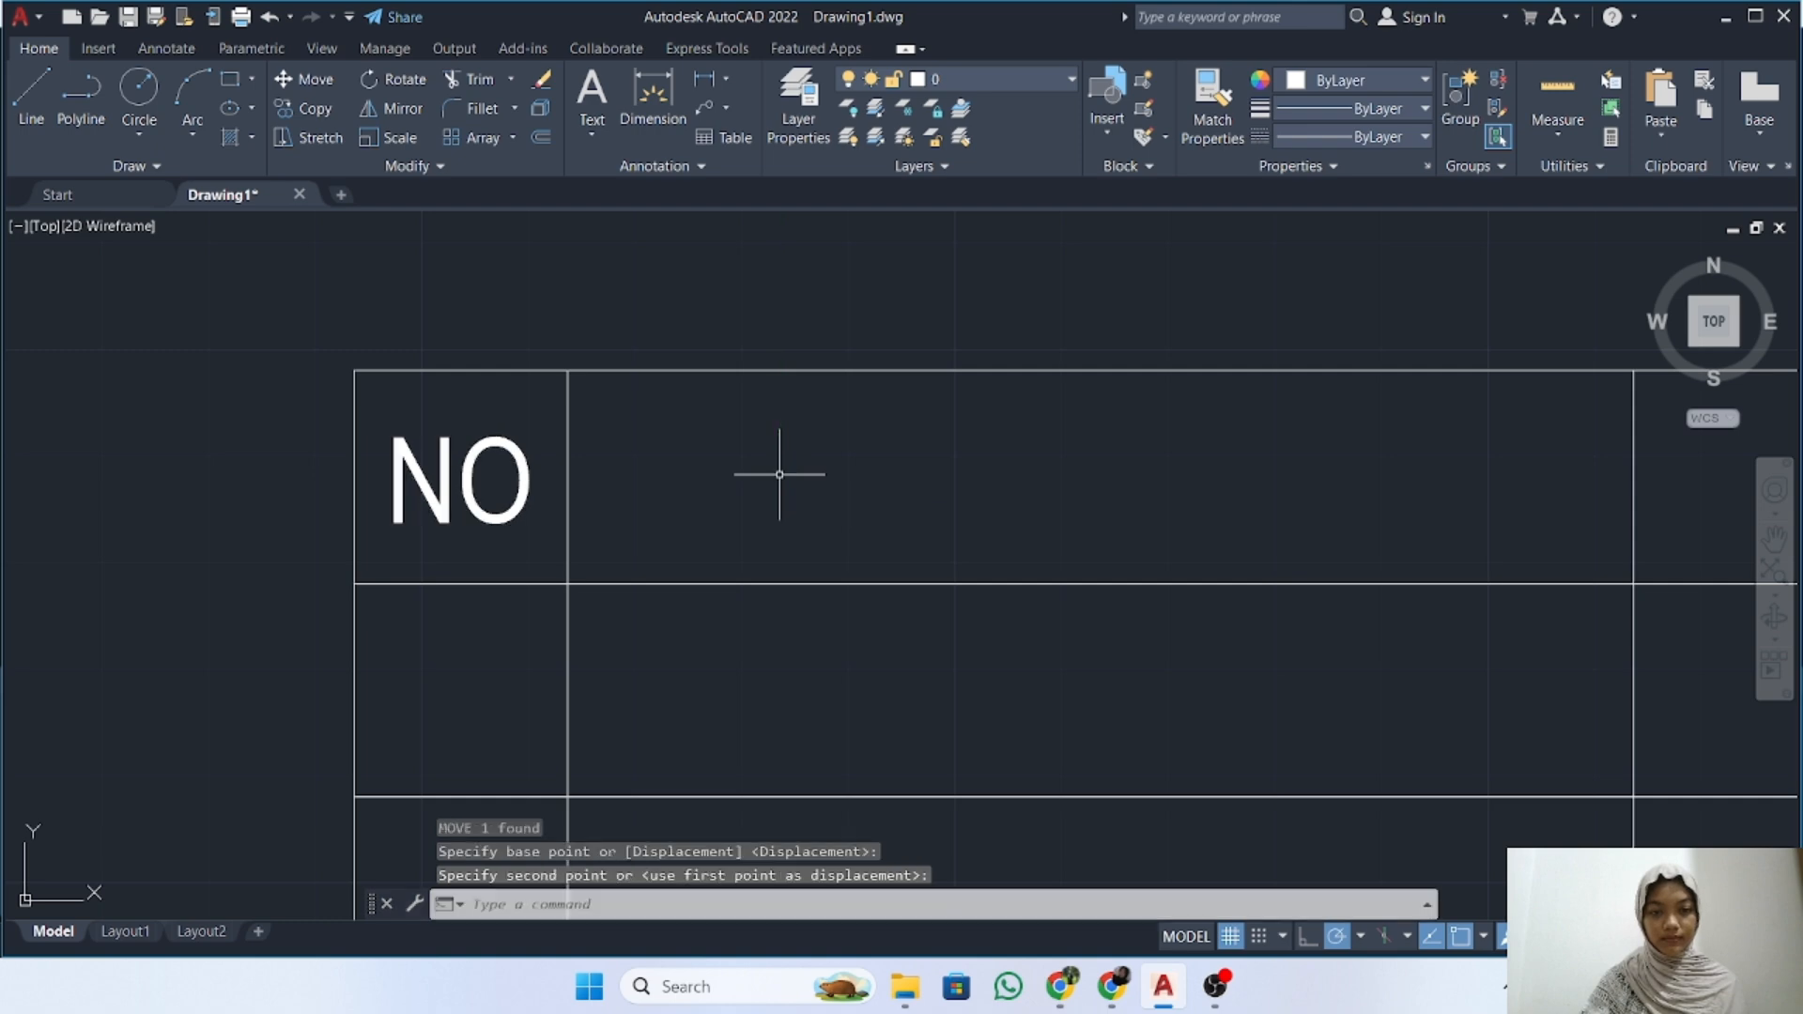
key(Return)
click(499, 518)
key(Escape)
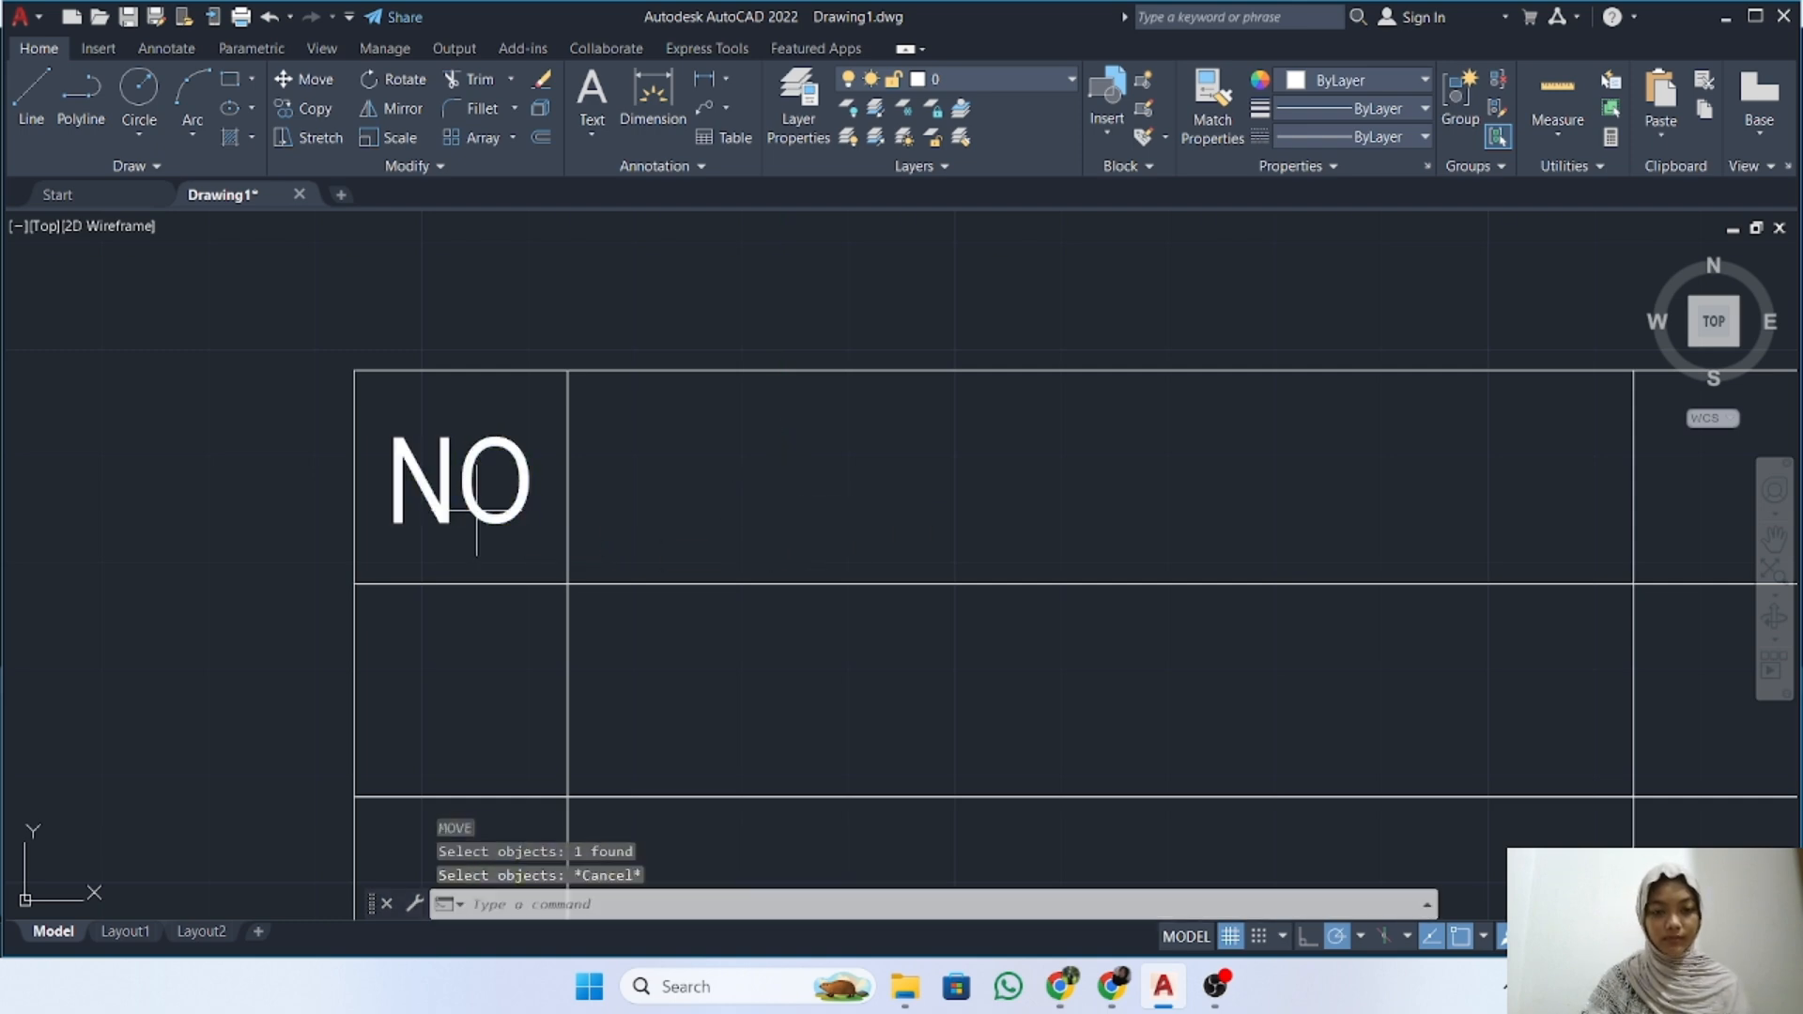
Copy the NO text from the first header cell into the other four header cells
click(465, 509)
scroll(418, 377, down, 4)
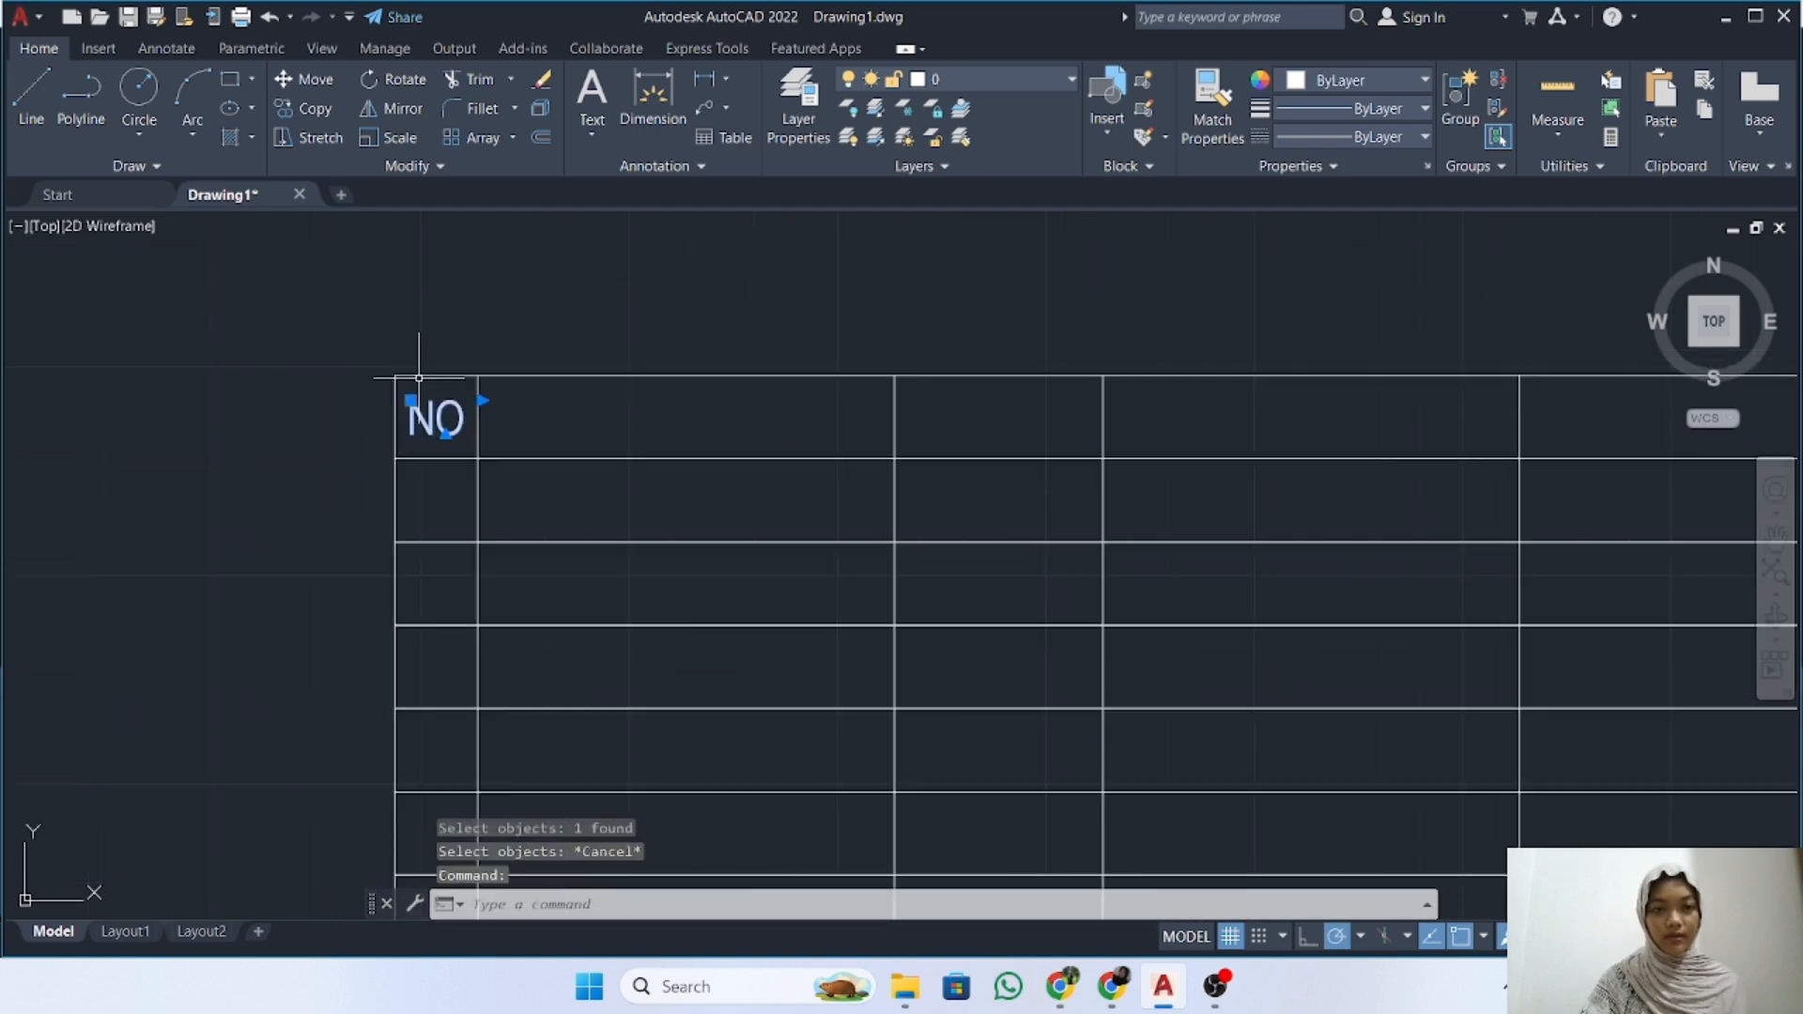
click(278, 109)
click(395, 376)
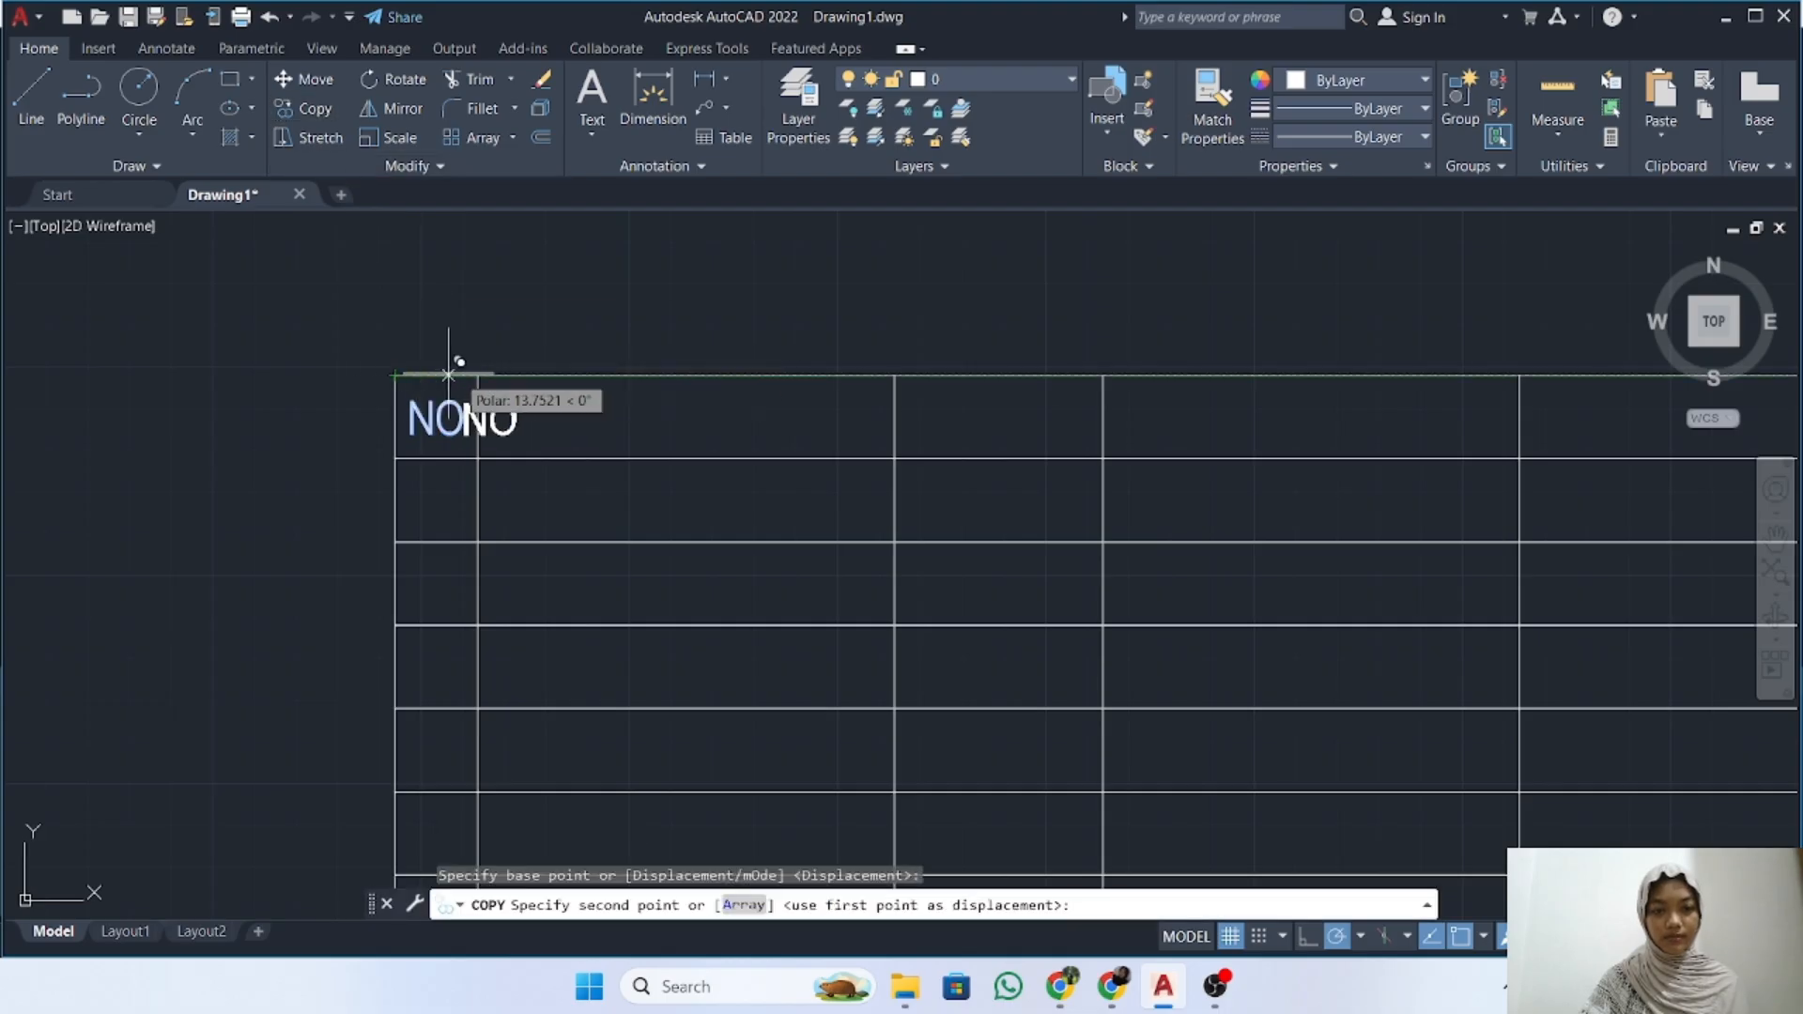
click(629, 376)
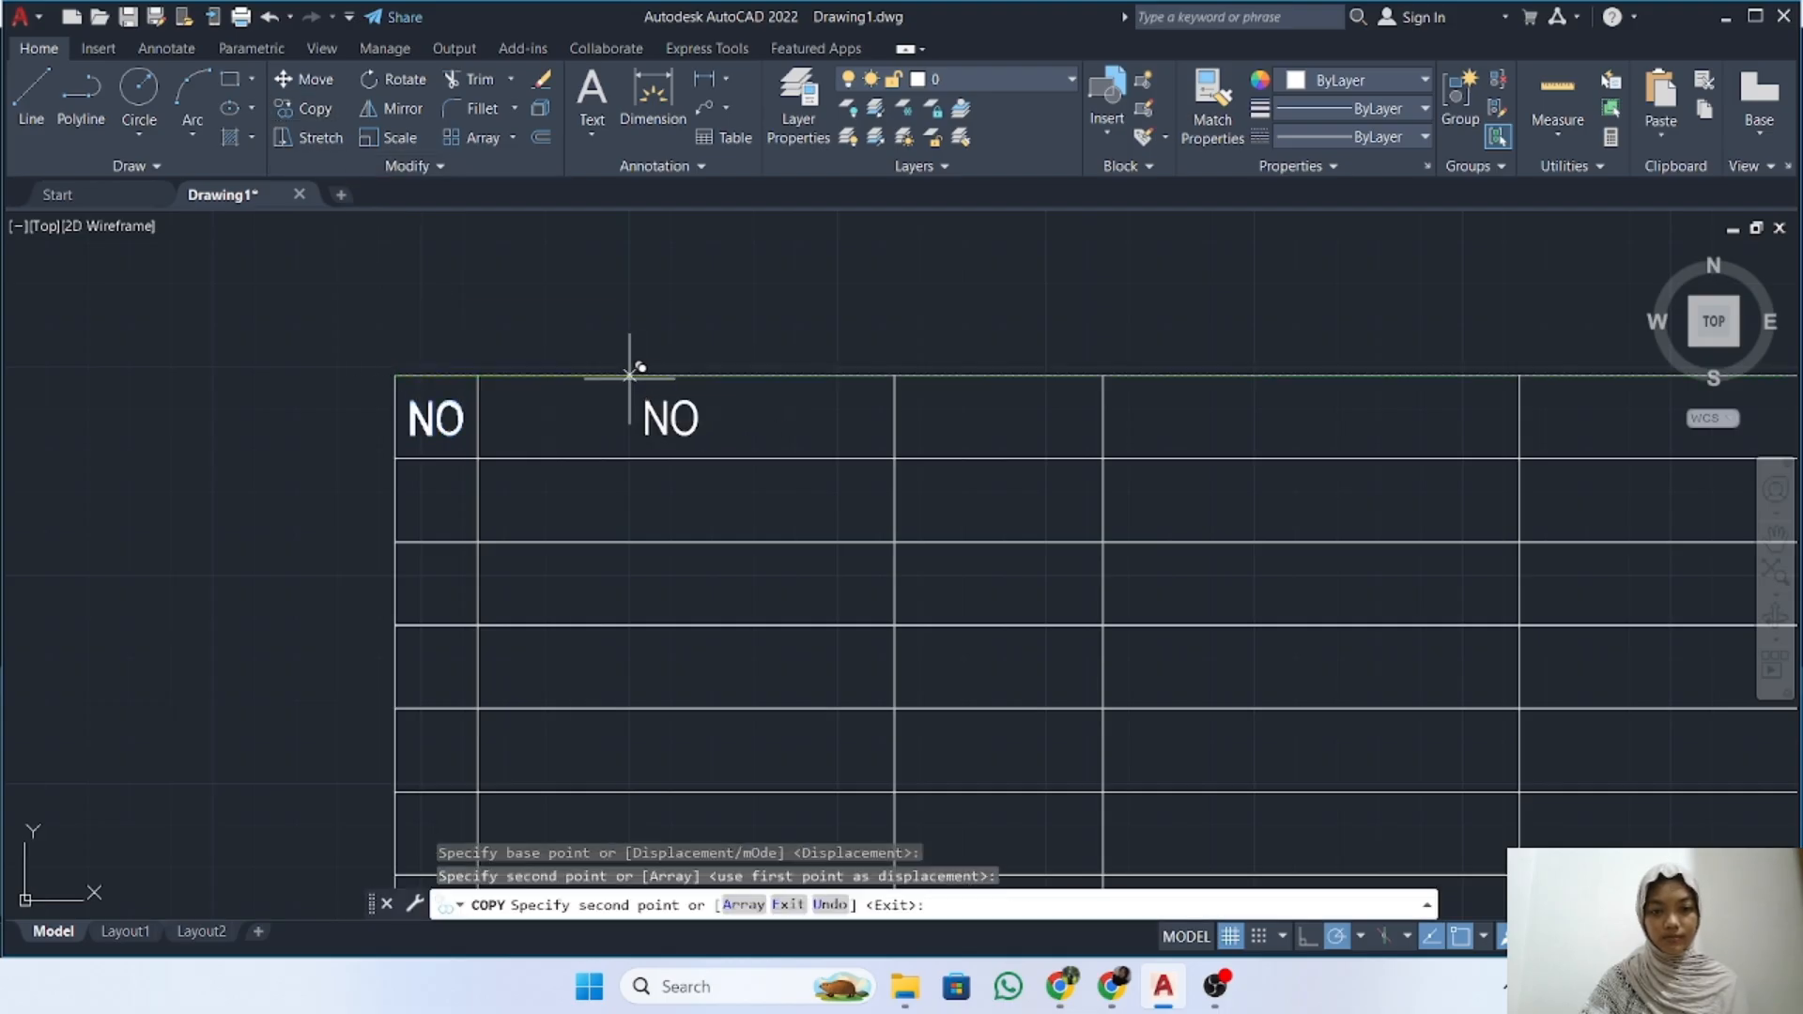
click(957, 375)
click(1265, 376)
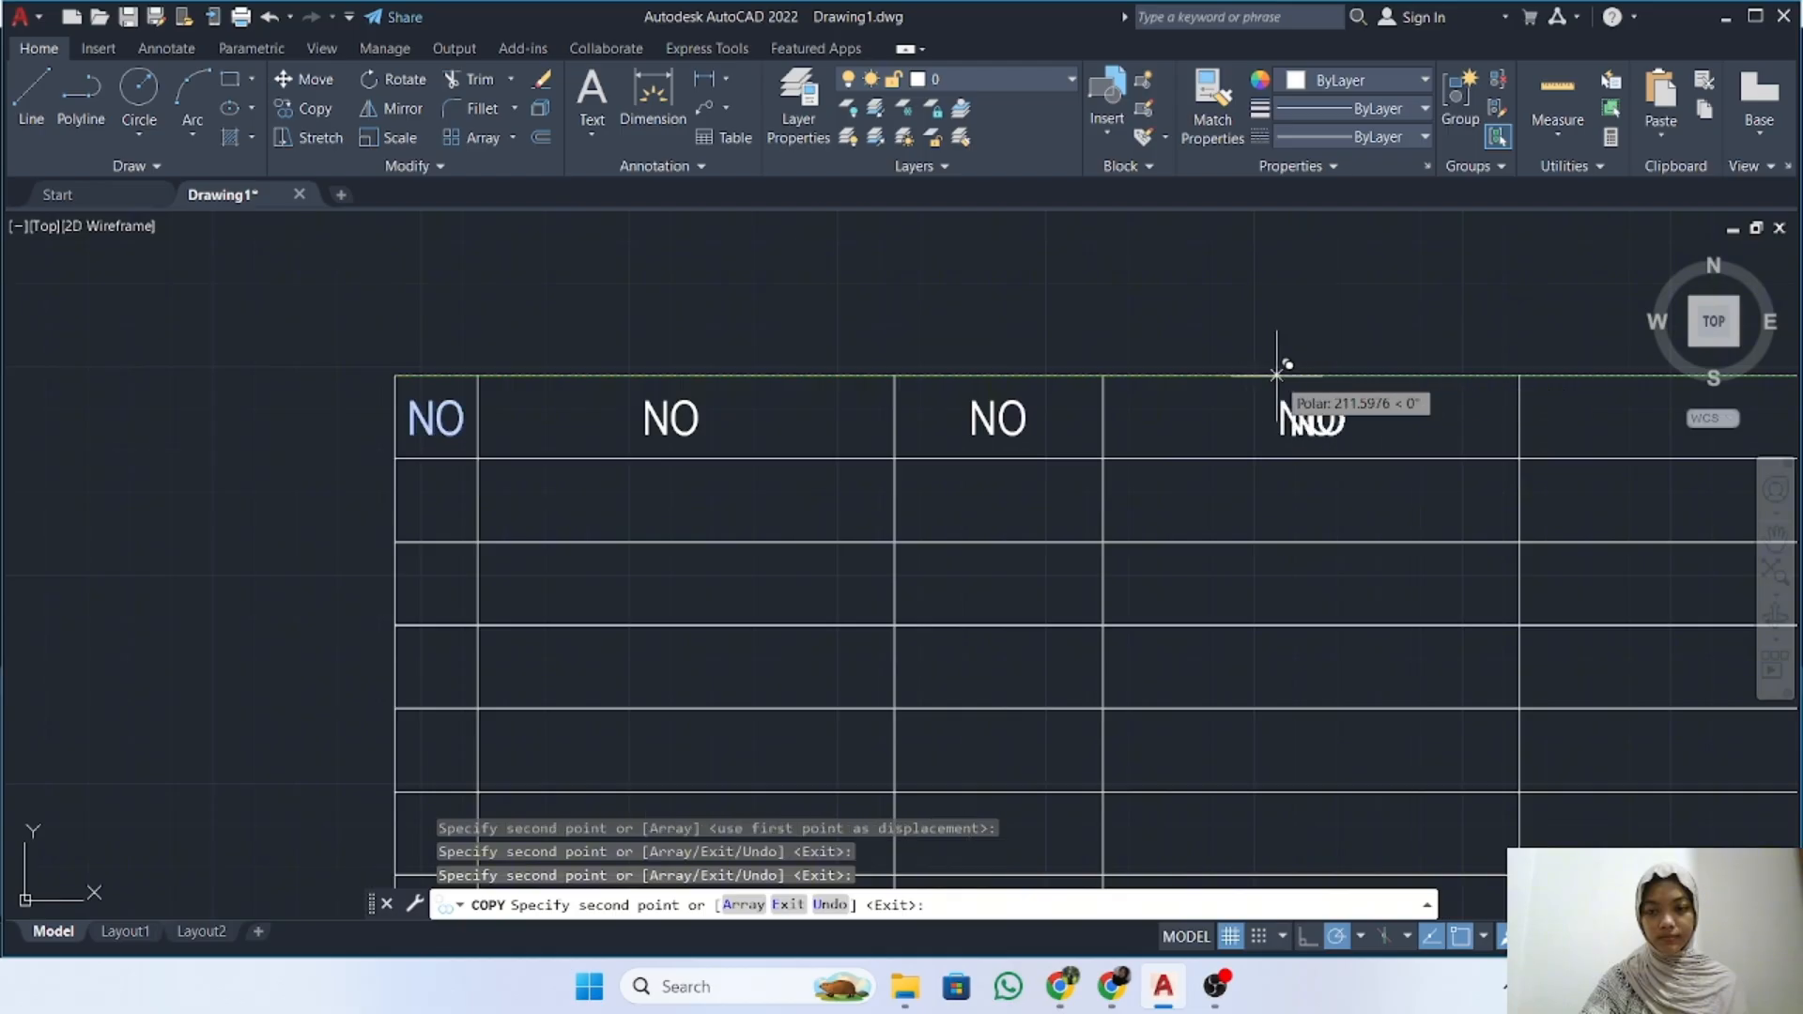
middle_drag(1280, 375, 912, 374)
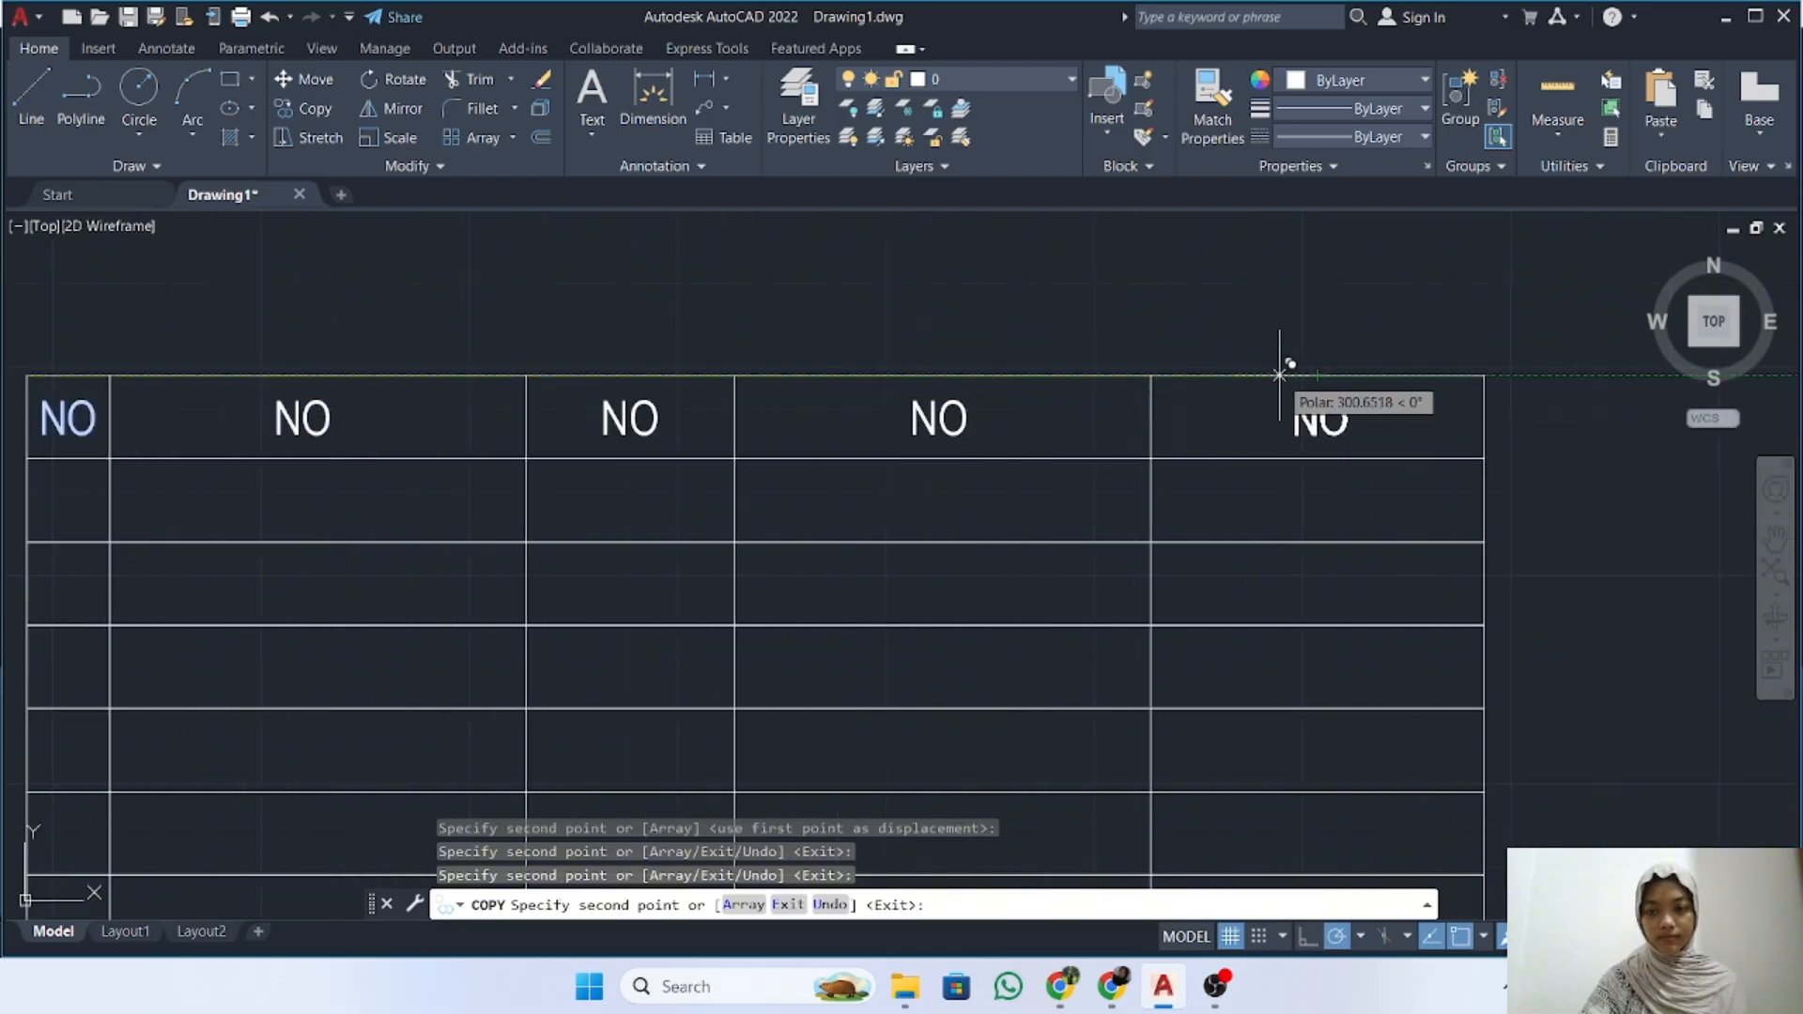
click(1280, 376)
key(Escape)
Change the second header cell's text to NAMA LAYER and widen its text frame to fit one line
middle_drag(429, 548, 1030, 459)
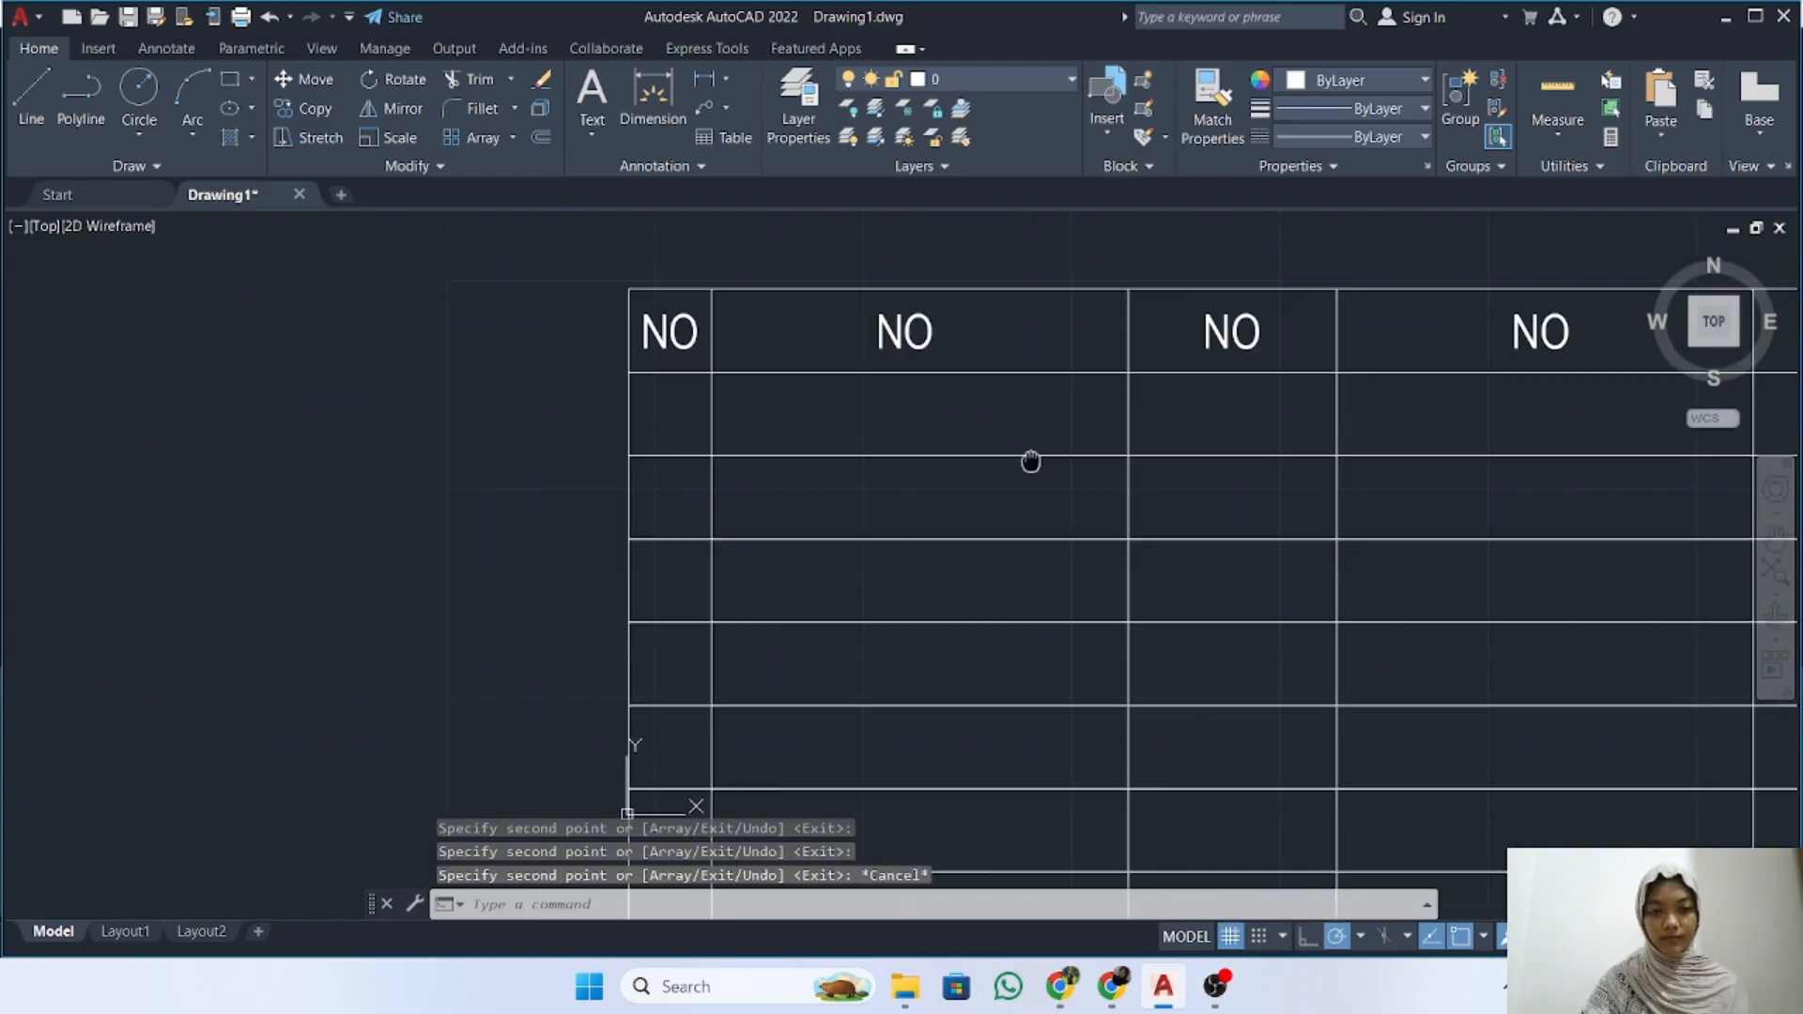
double_click(919, 331)
text(NAMA)
key(Return)
text(LAYER)
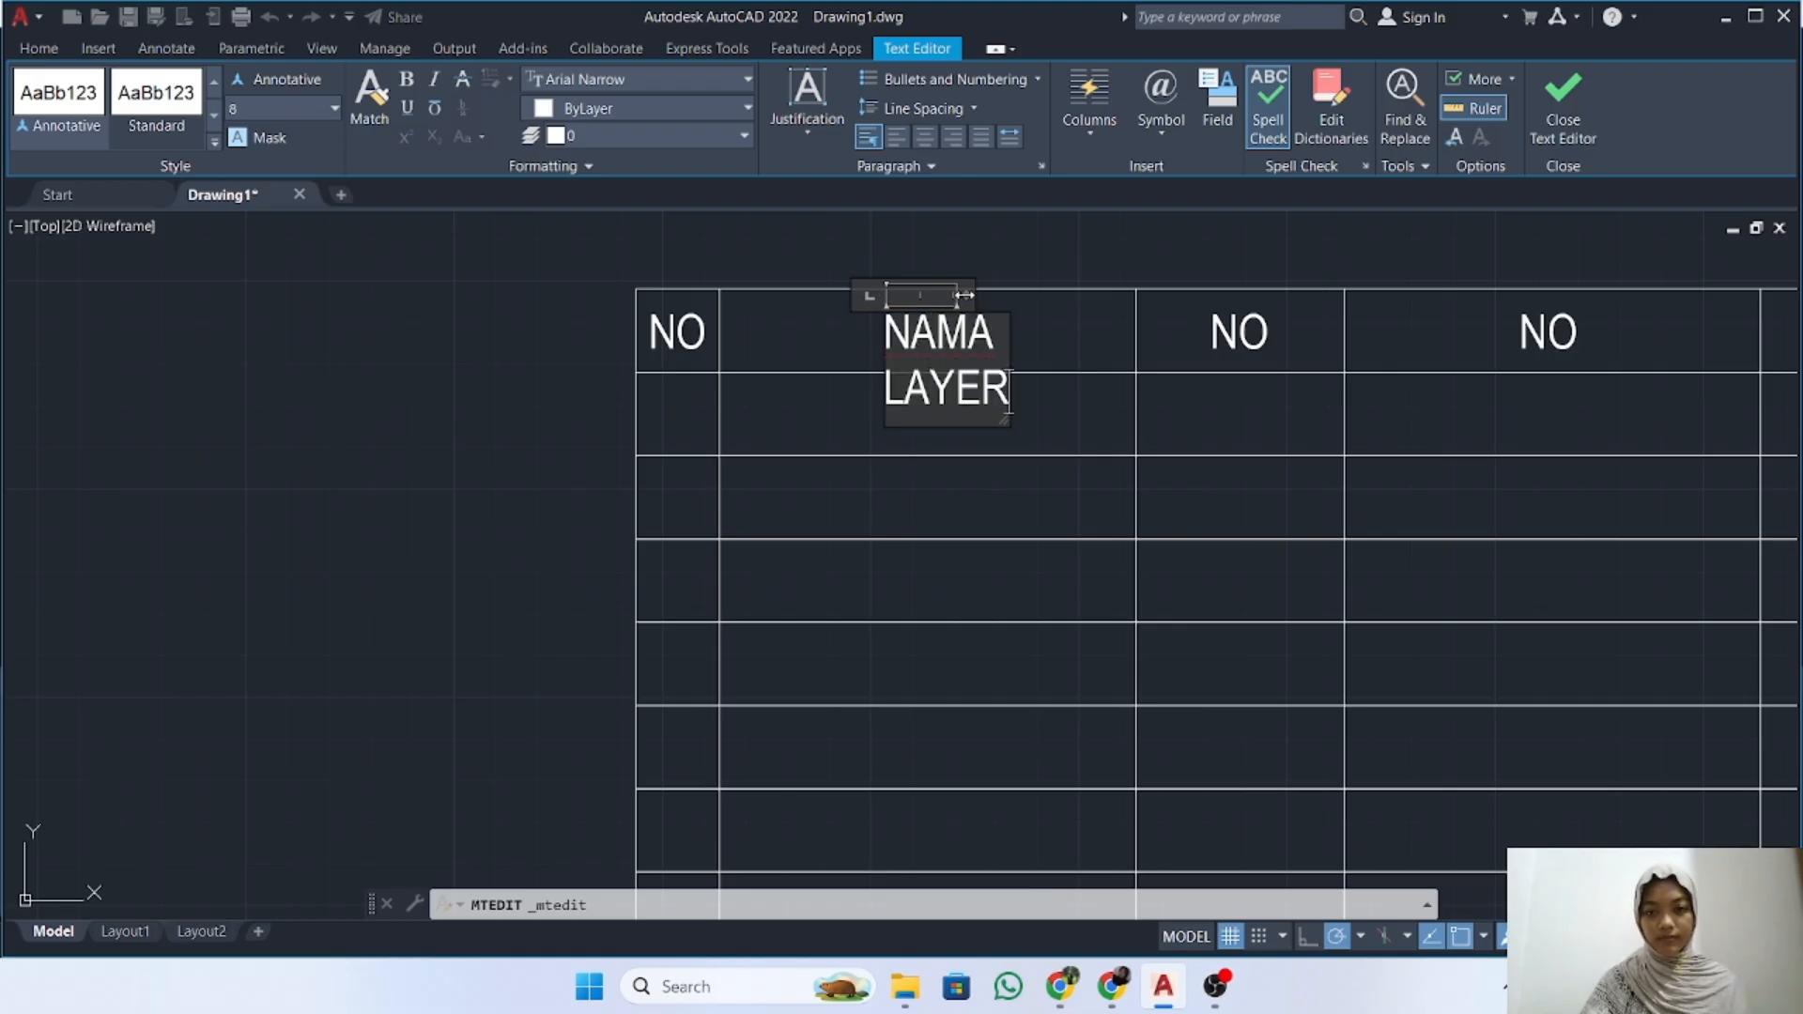
drag(965, 295, 1135, 275)
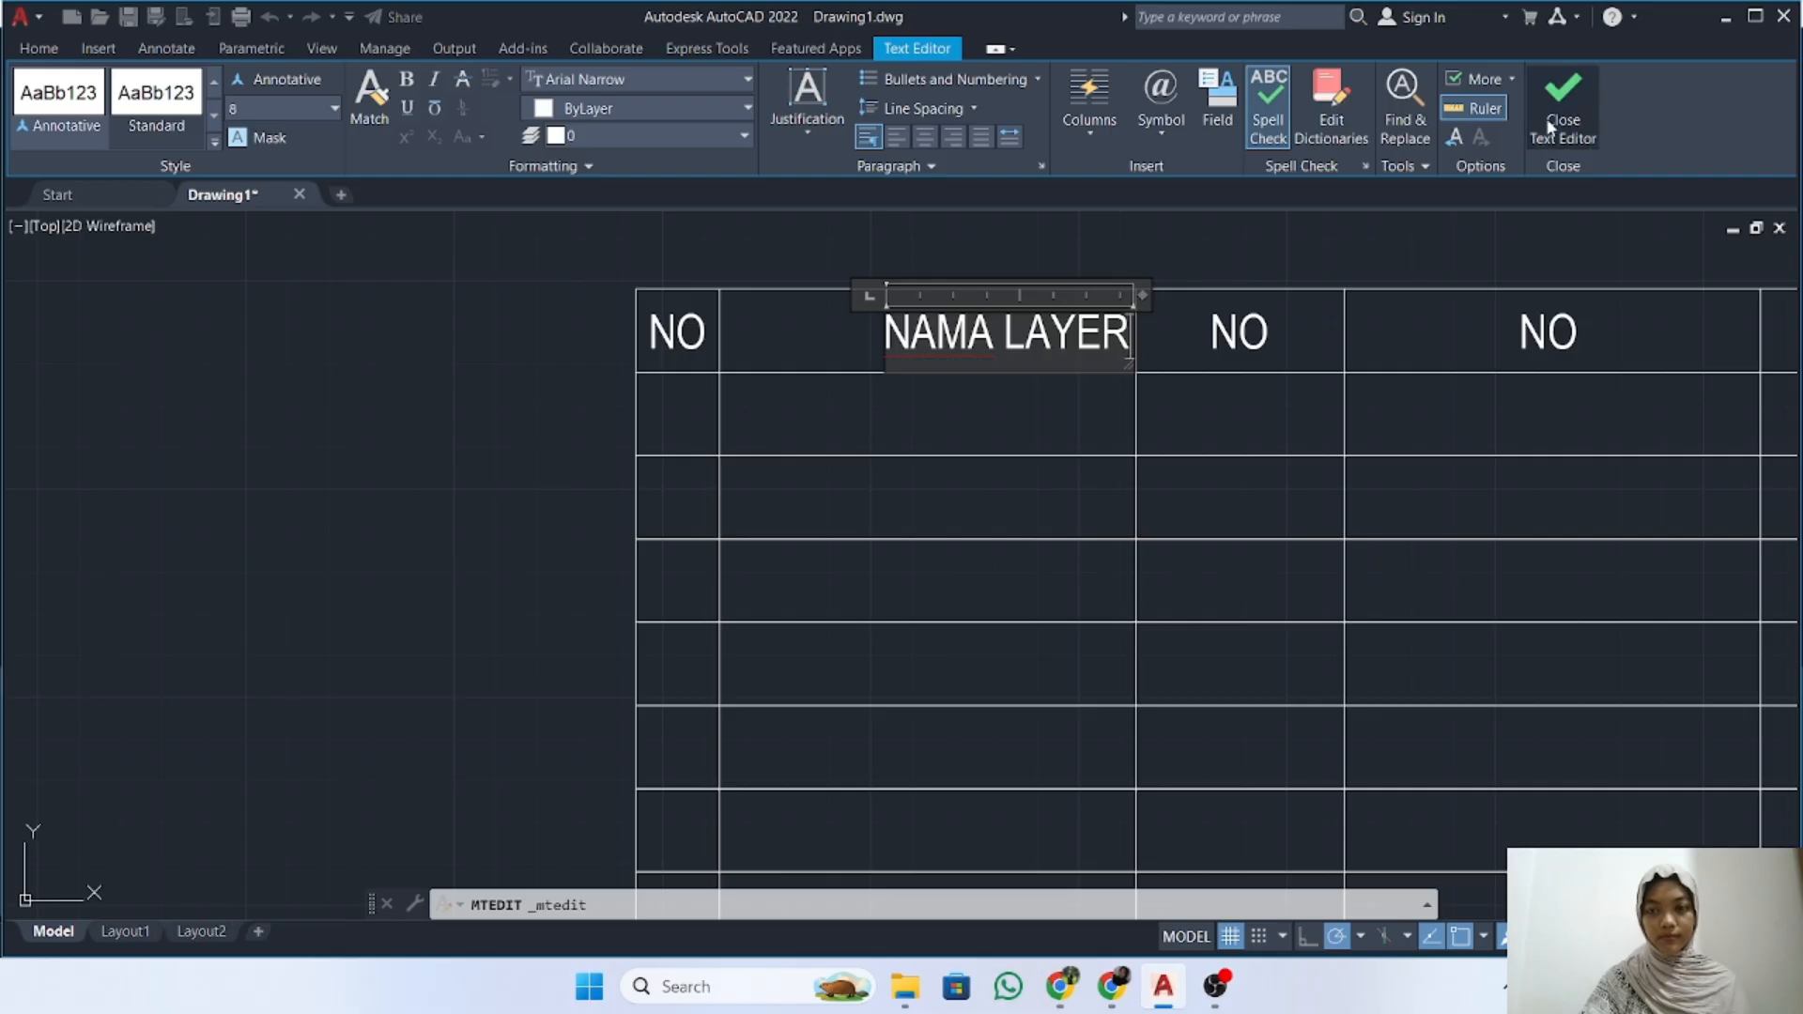
click(1563, 103)
Move the NAMA LAYER text horizontally to centre it in its header cell
key(Return)
click(1211, 313)
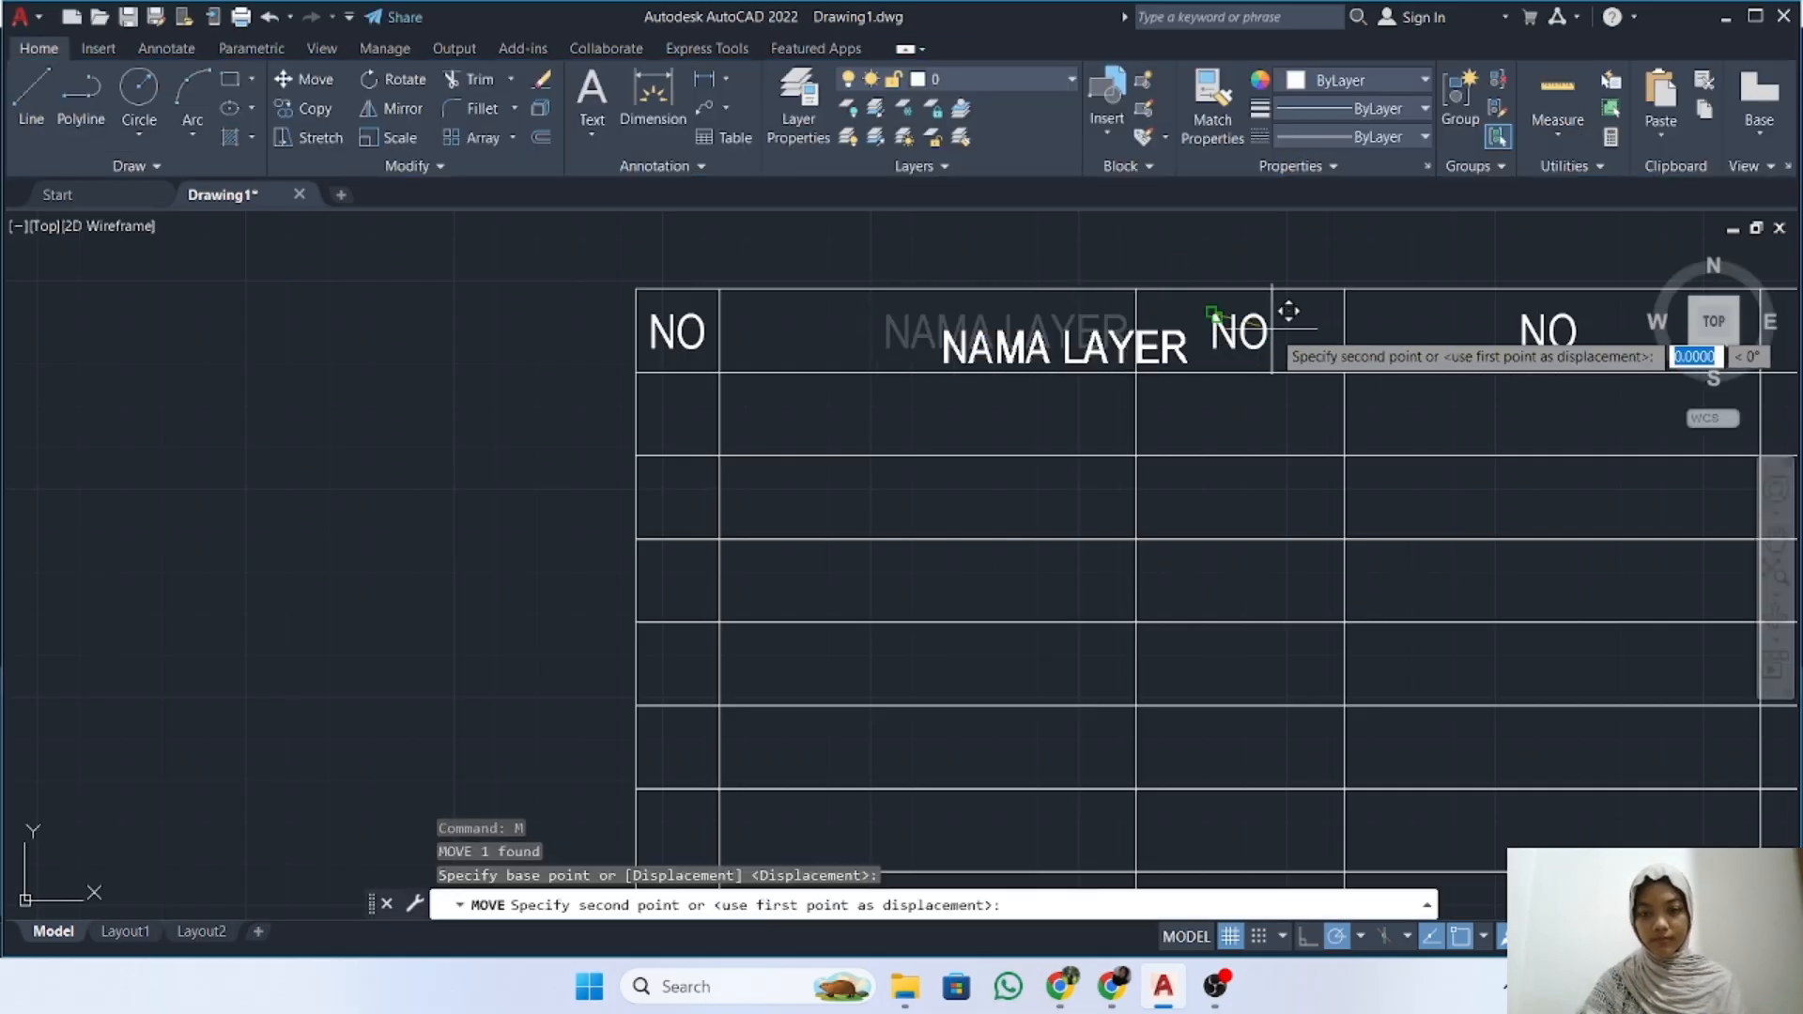
click(1137, 313)
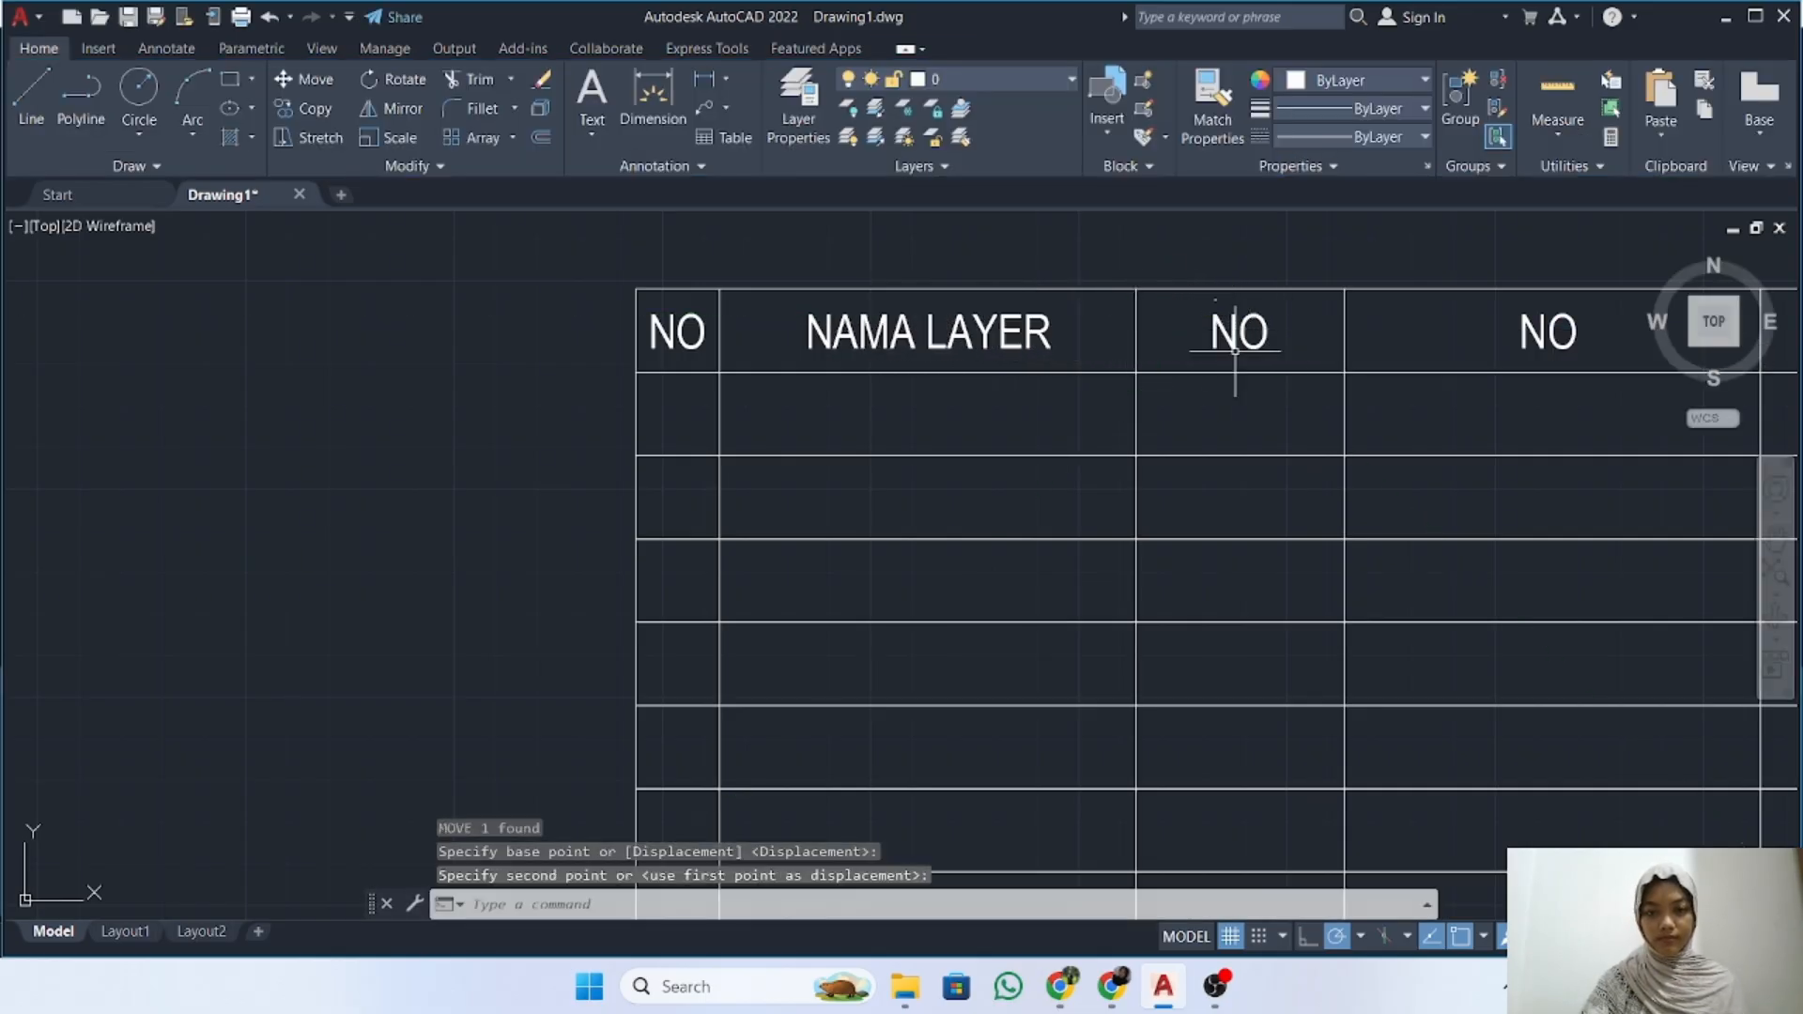
Change the third header cell's text to TEBAL and widen its text frame around the word
middle_drag(1247, 366, 1153, 379)
scroll(956, 386, down, 2)
middle_drag(803, 424, 1376, 393)
scroll(609, 492, down, 2)
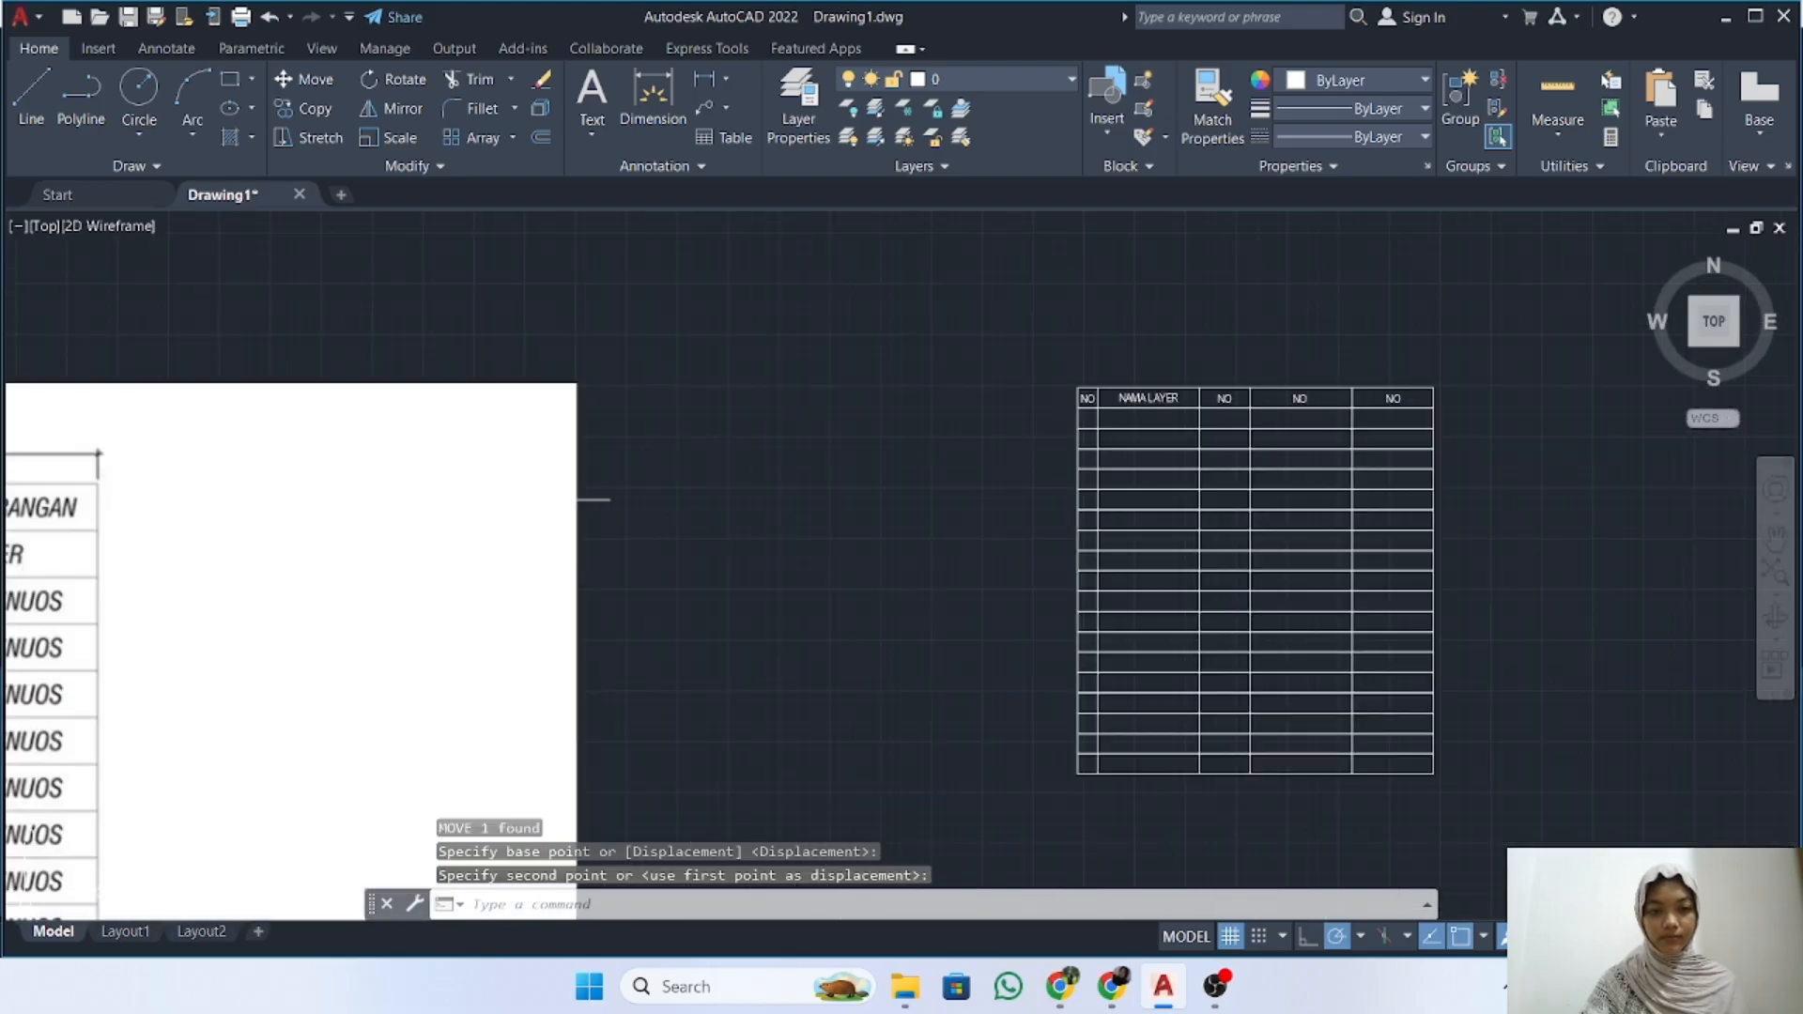
middle_drag(609, 492, 491, 479)
middle_drag(1287, 456, 1195, 455)
scroll(916, 357, up, 5)
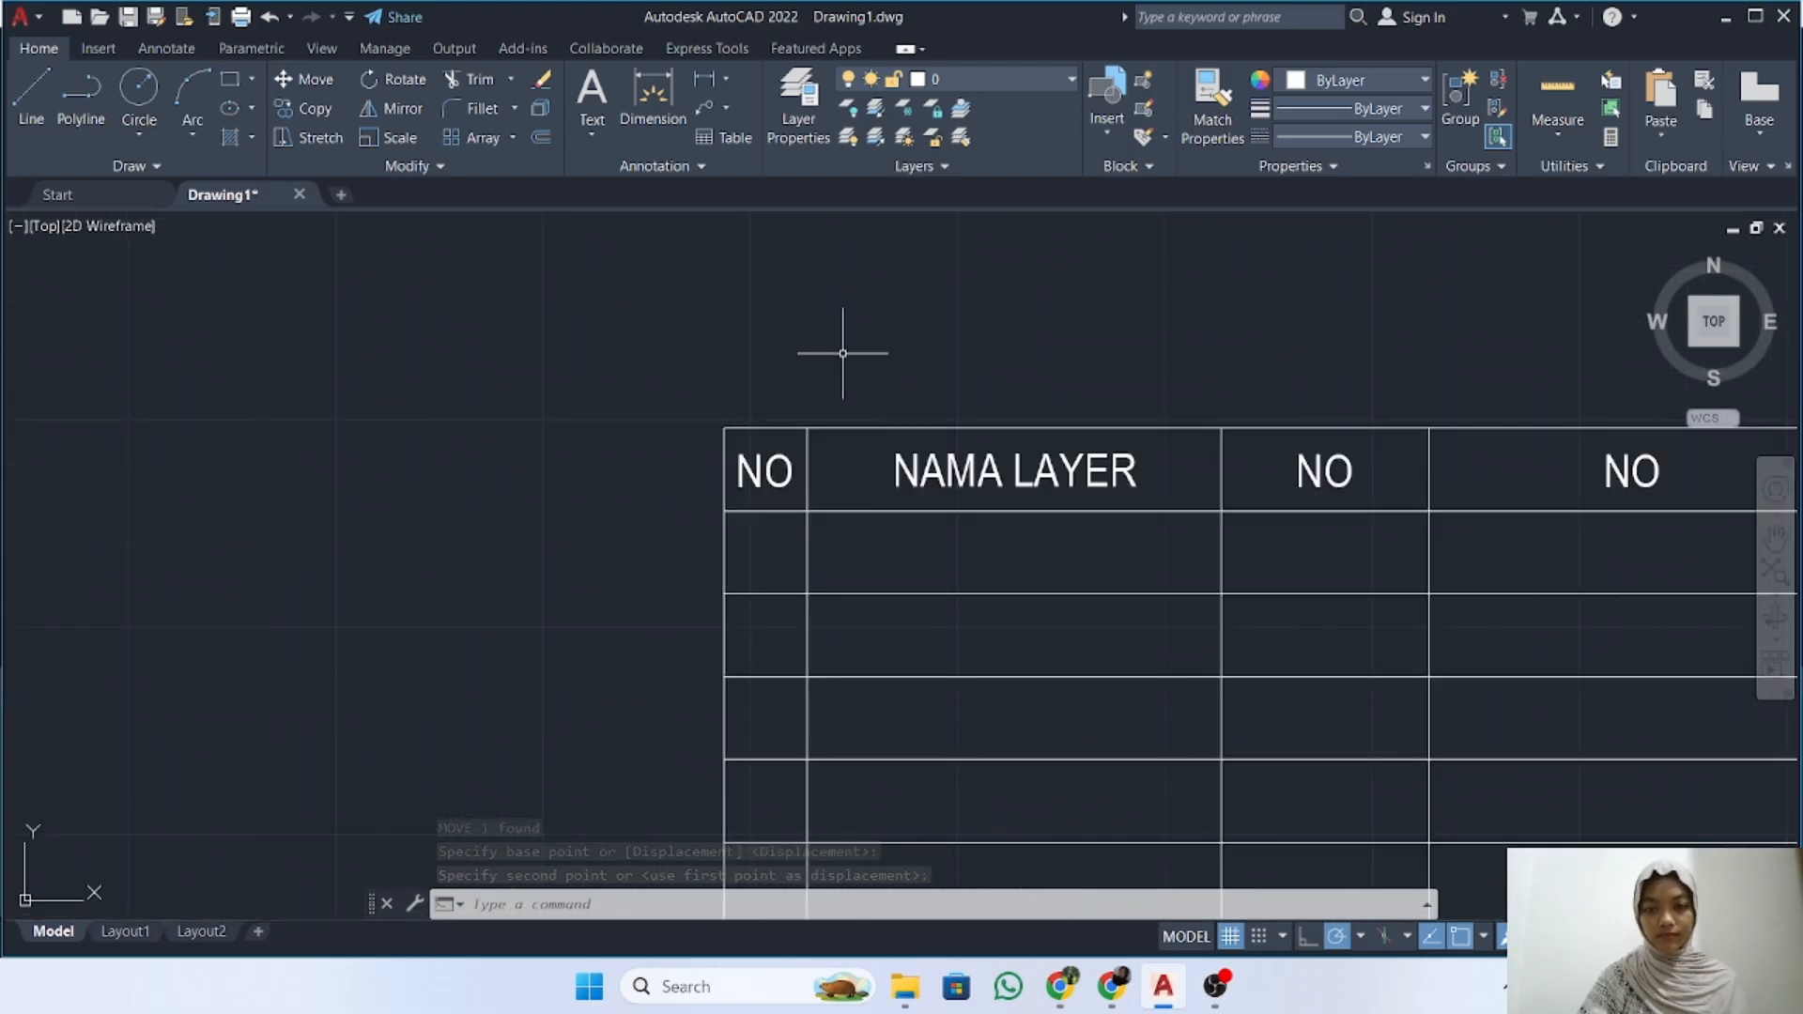
double_click(1308, 470)
middle_drag(1455, 507, 1214, 519)
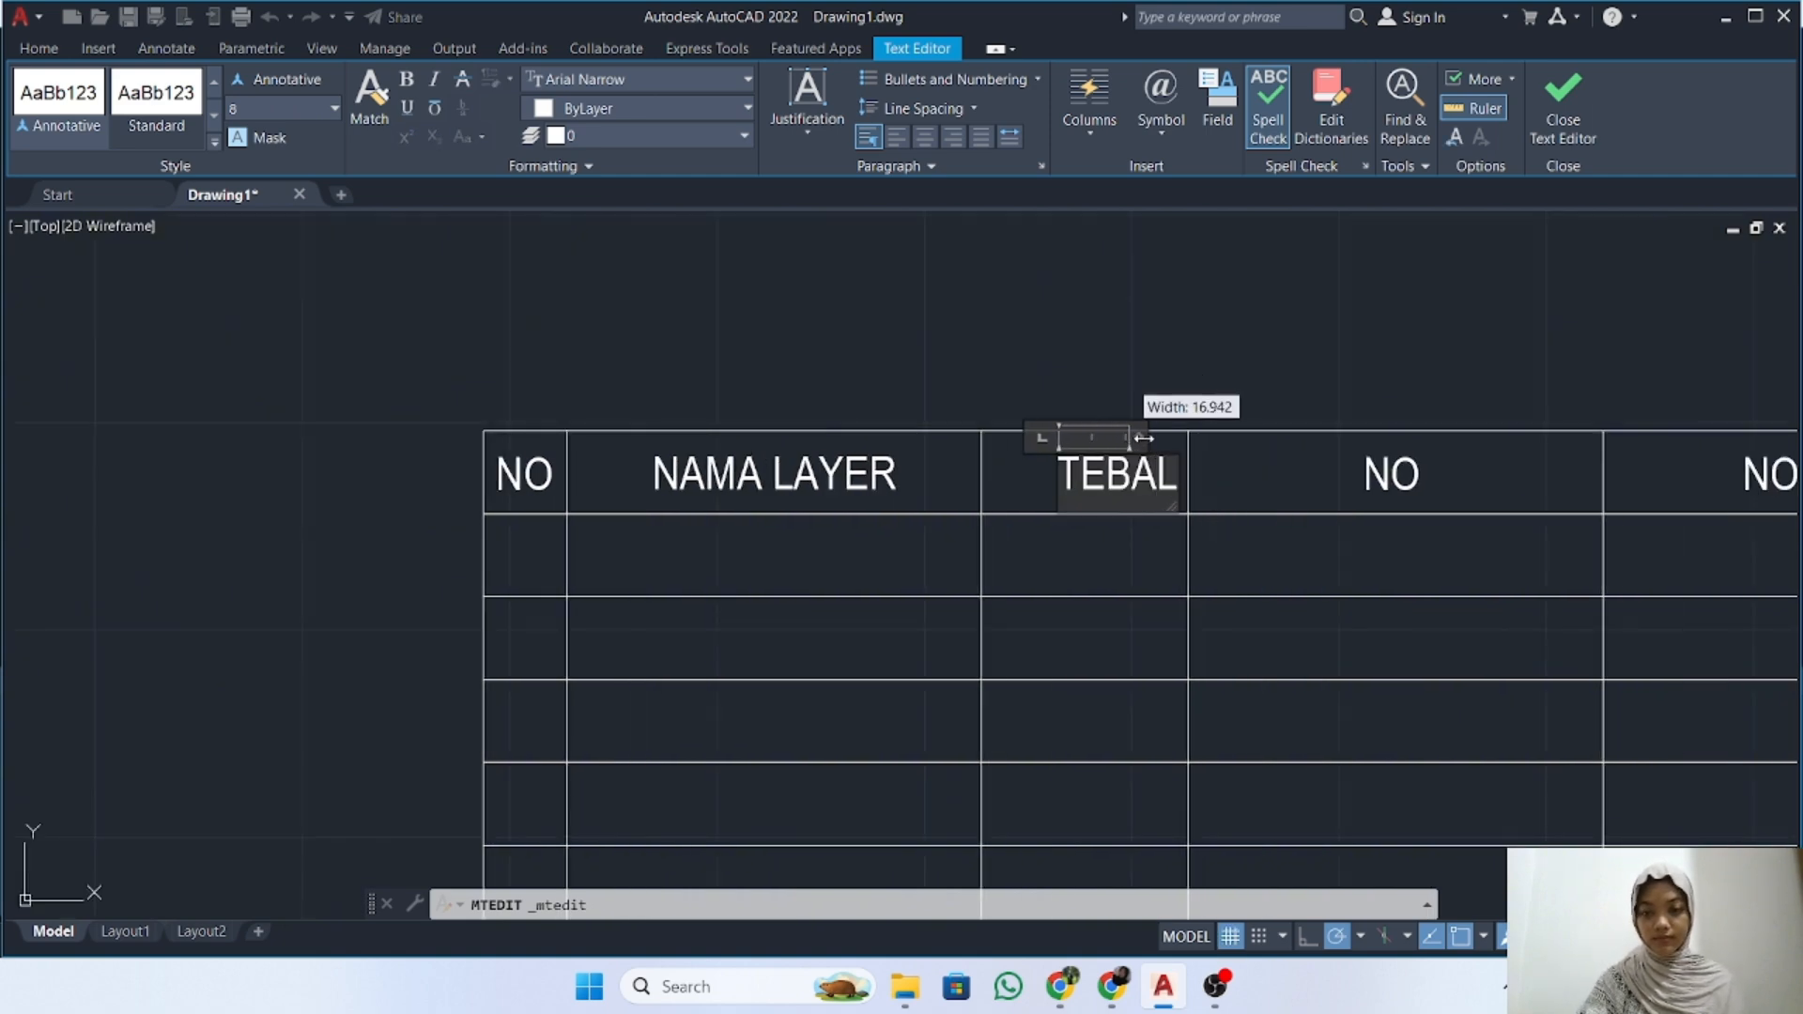
drag(1144, 437, 1195, 435)
click(1563, 103)
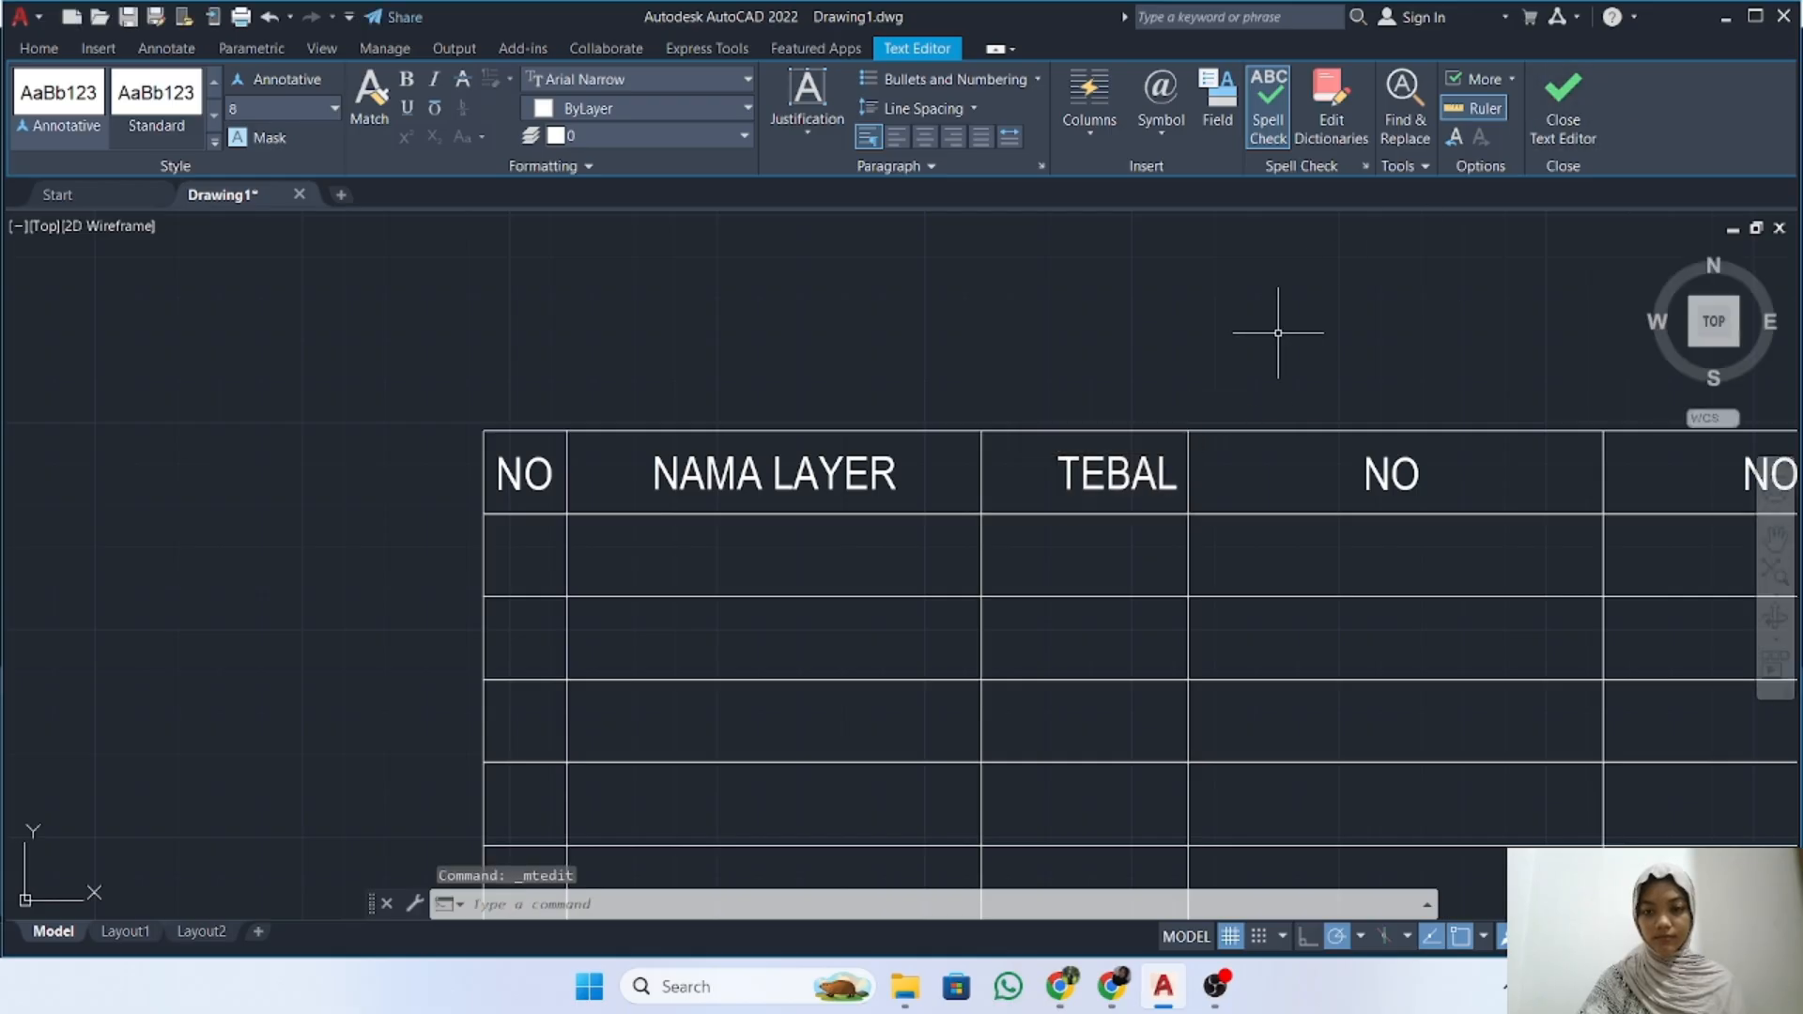
Move the TEBAL text horizontally to centre it in its header cell
click(1122, 474)
text(m)
key(Return)
click(1250, 466)
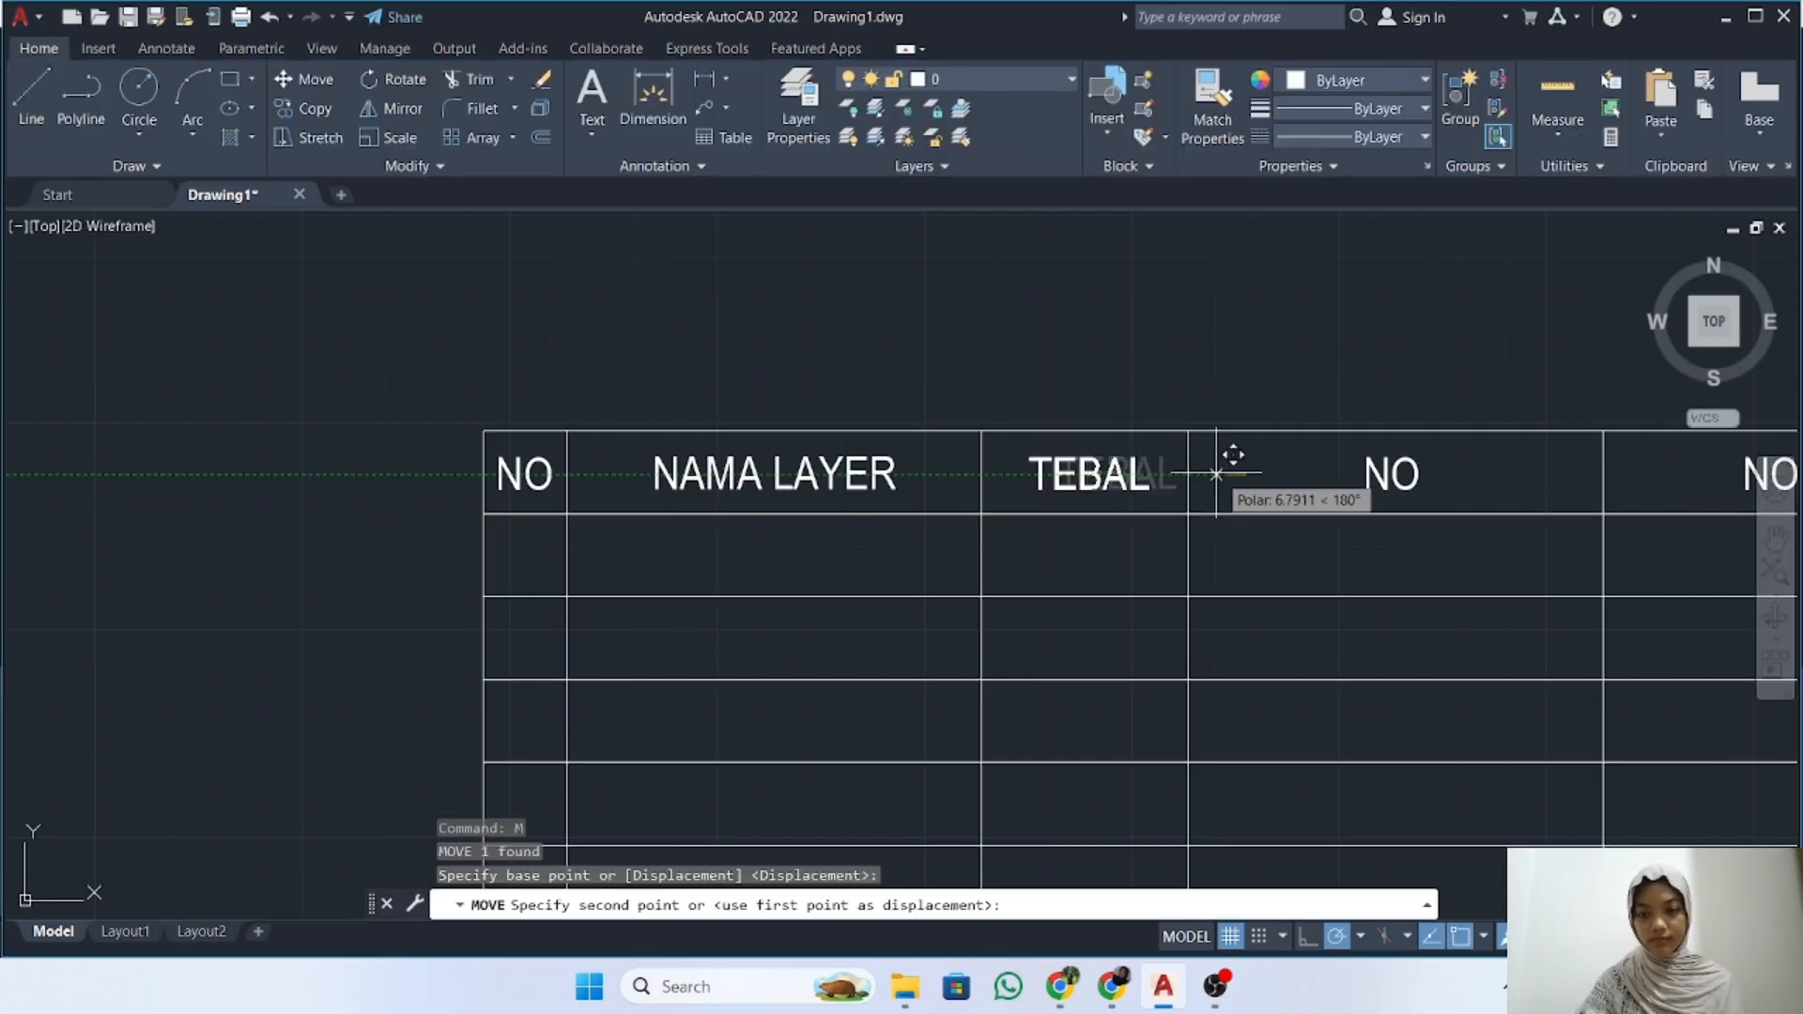
click(1211, 474)
Replace the fourth header cell's text with JENIS GARIS and widen its frame to fit one line
middle_drag(924, 528, 1164, 507)
scroll(1127, 531, down, 2)
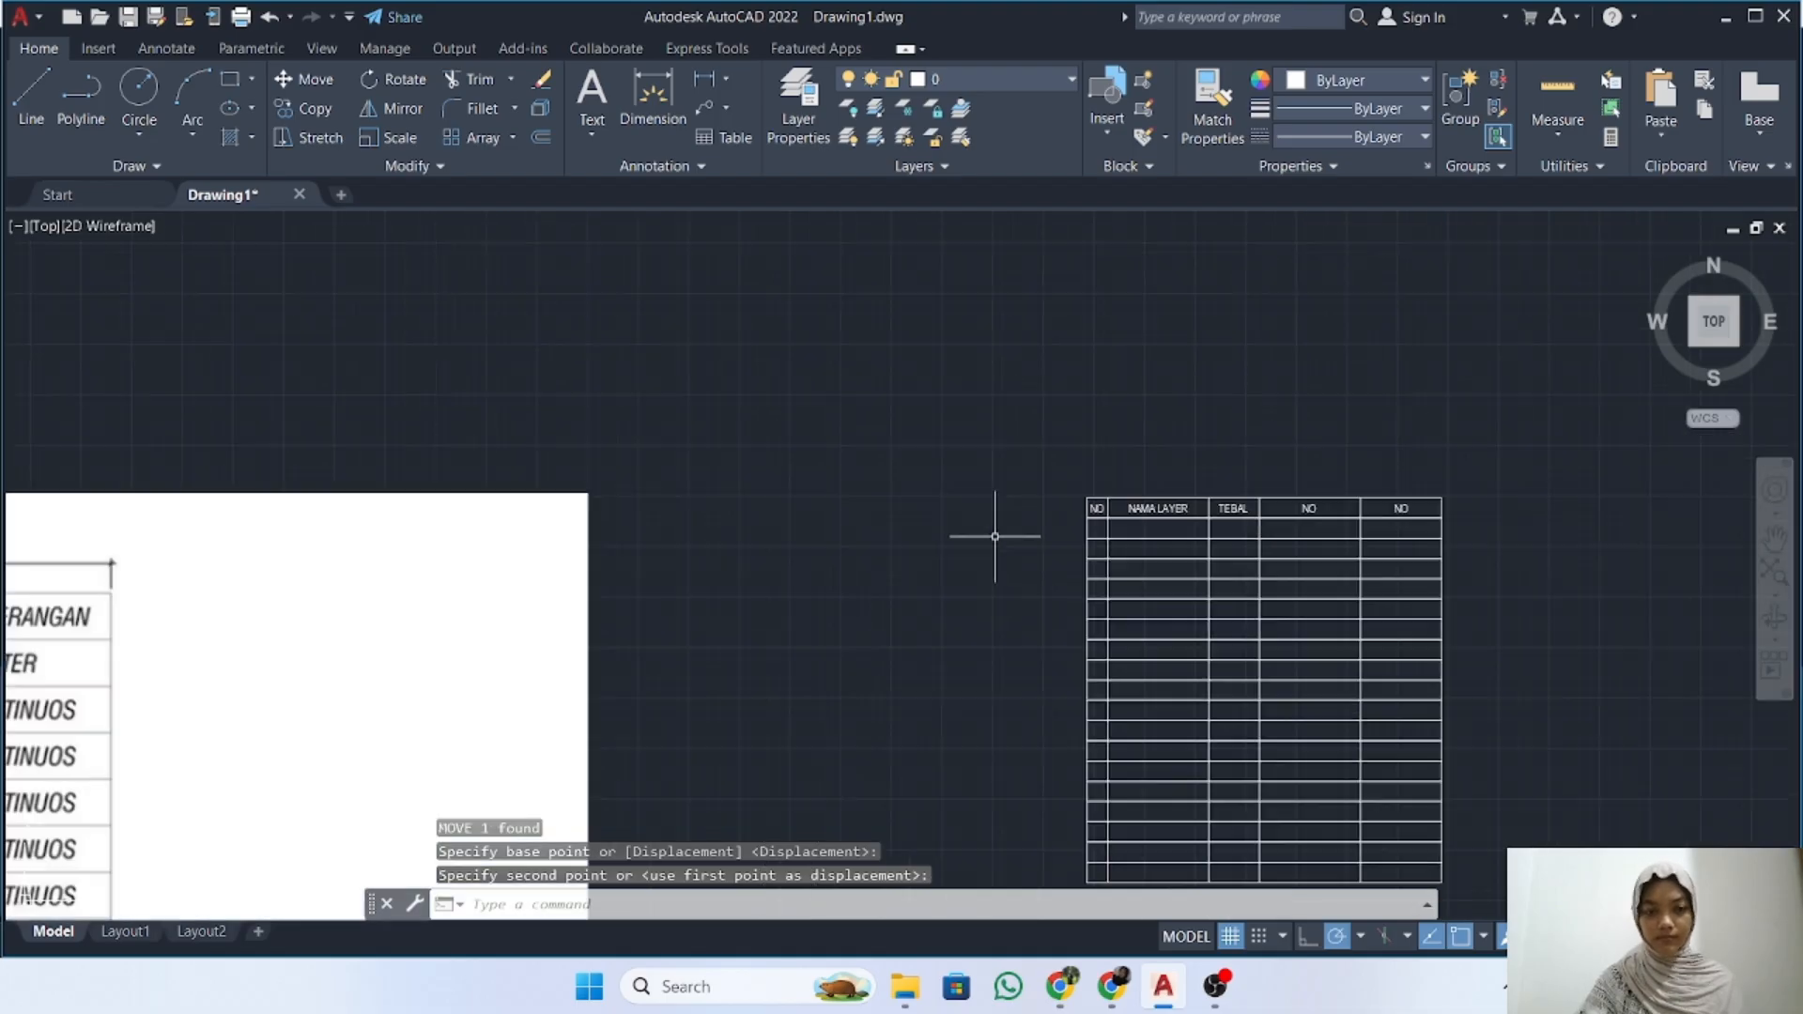
middle_drag(611, 465, 1252, 388)
middle_drag(1477, 423, 635, 429)
scroll(1183, 438, up, 4)
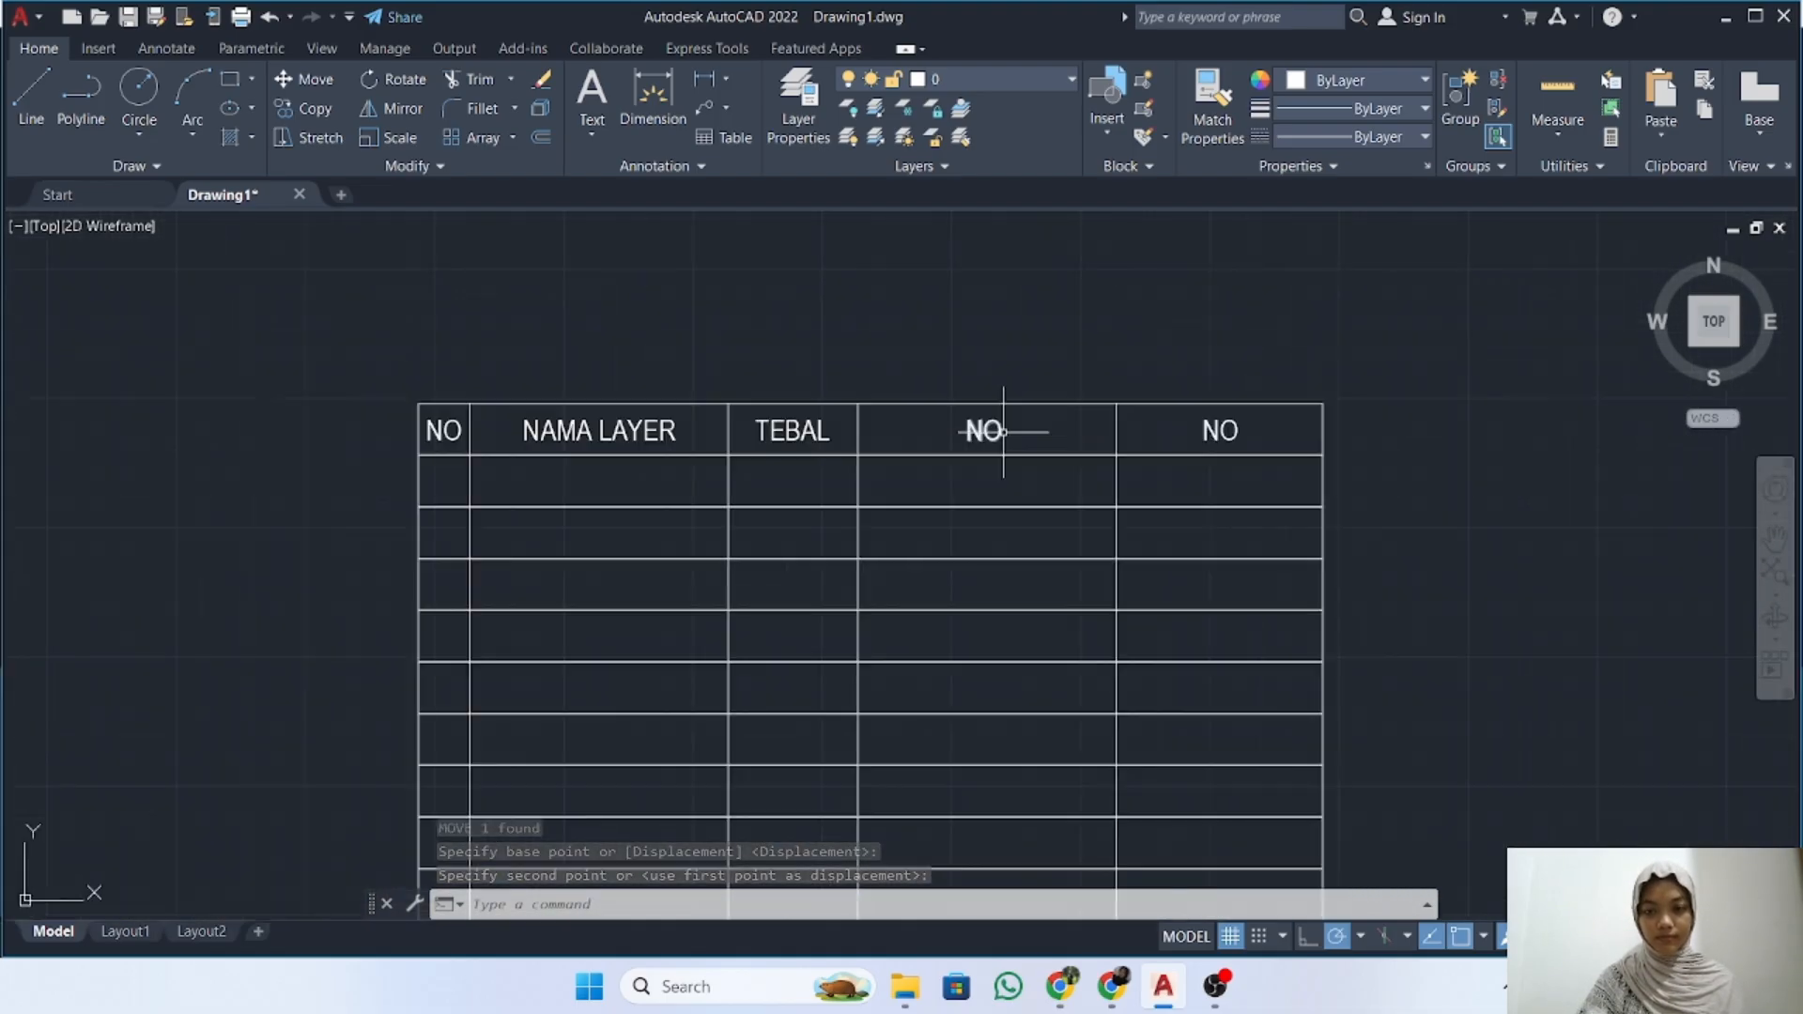
double_click(991, 429)
text(JENIS GARIS)
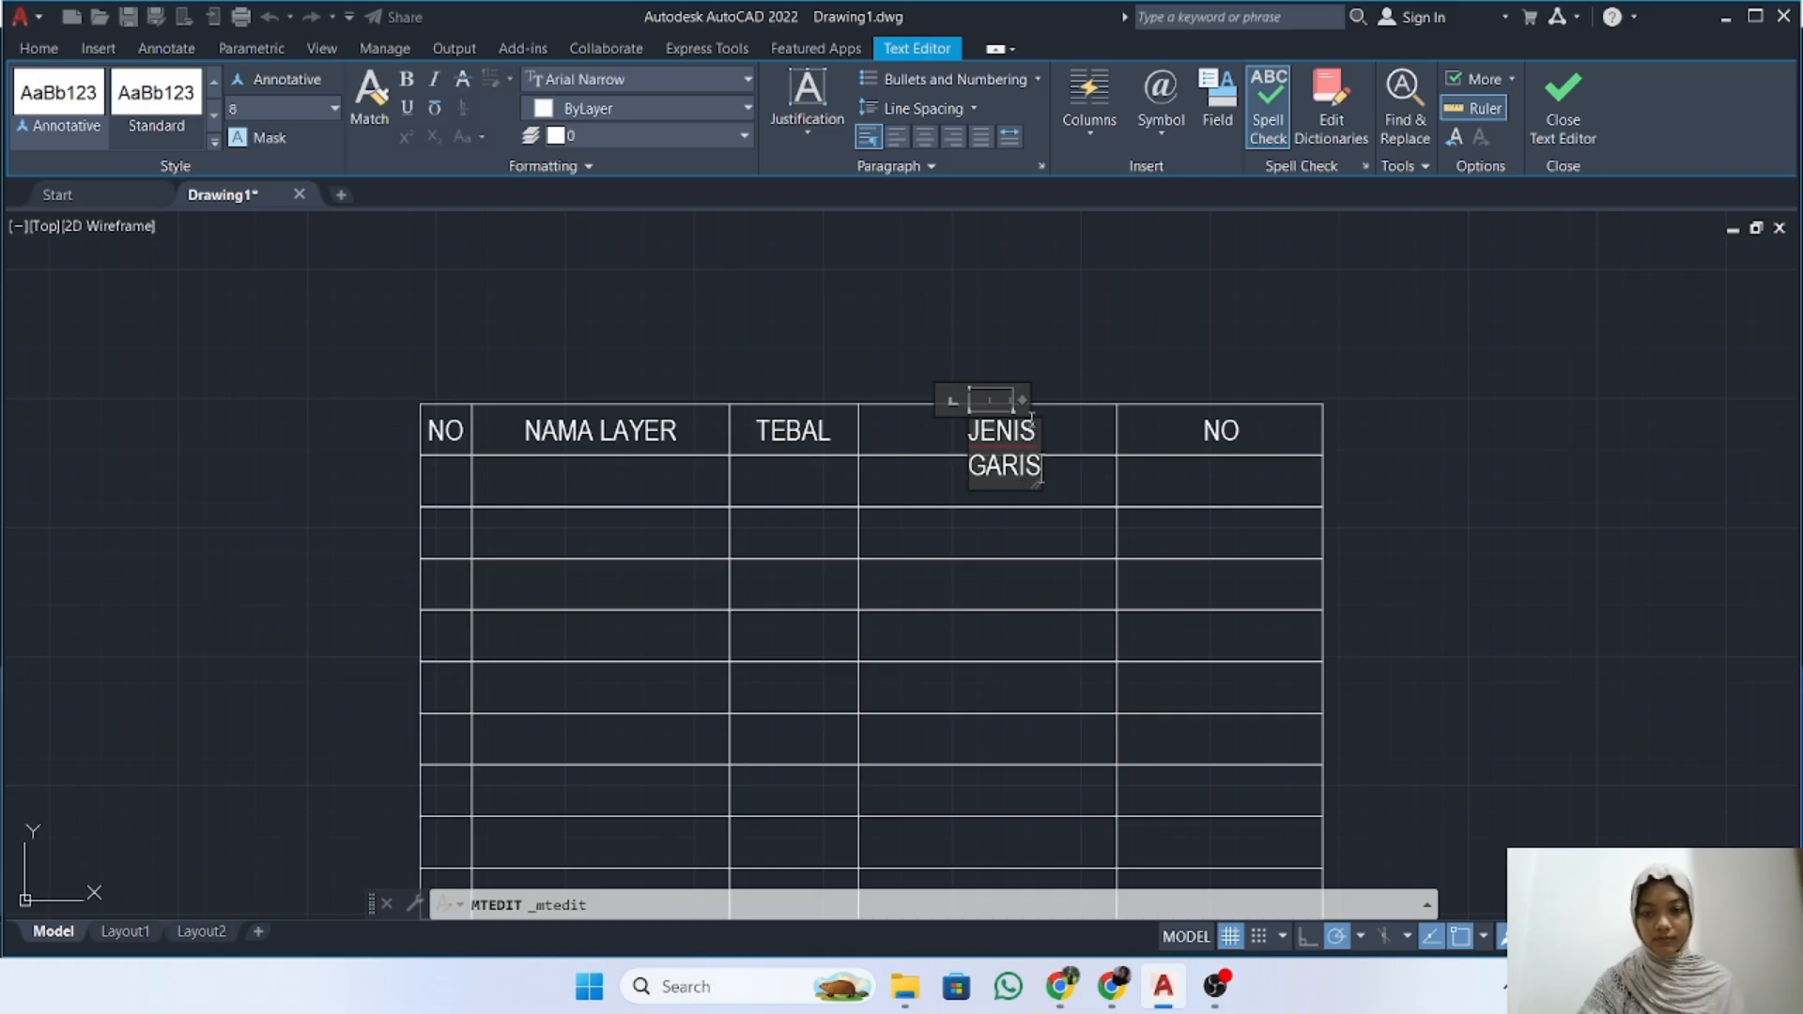
drag(1021, 400, 1159, 388)
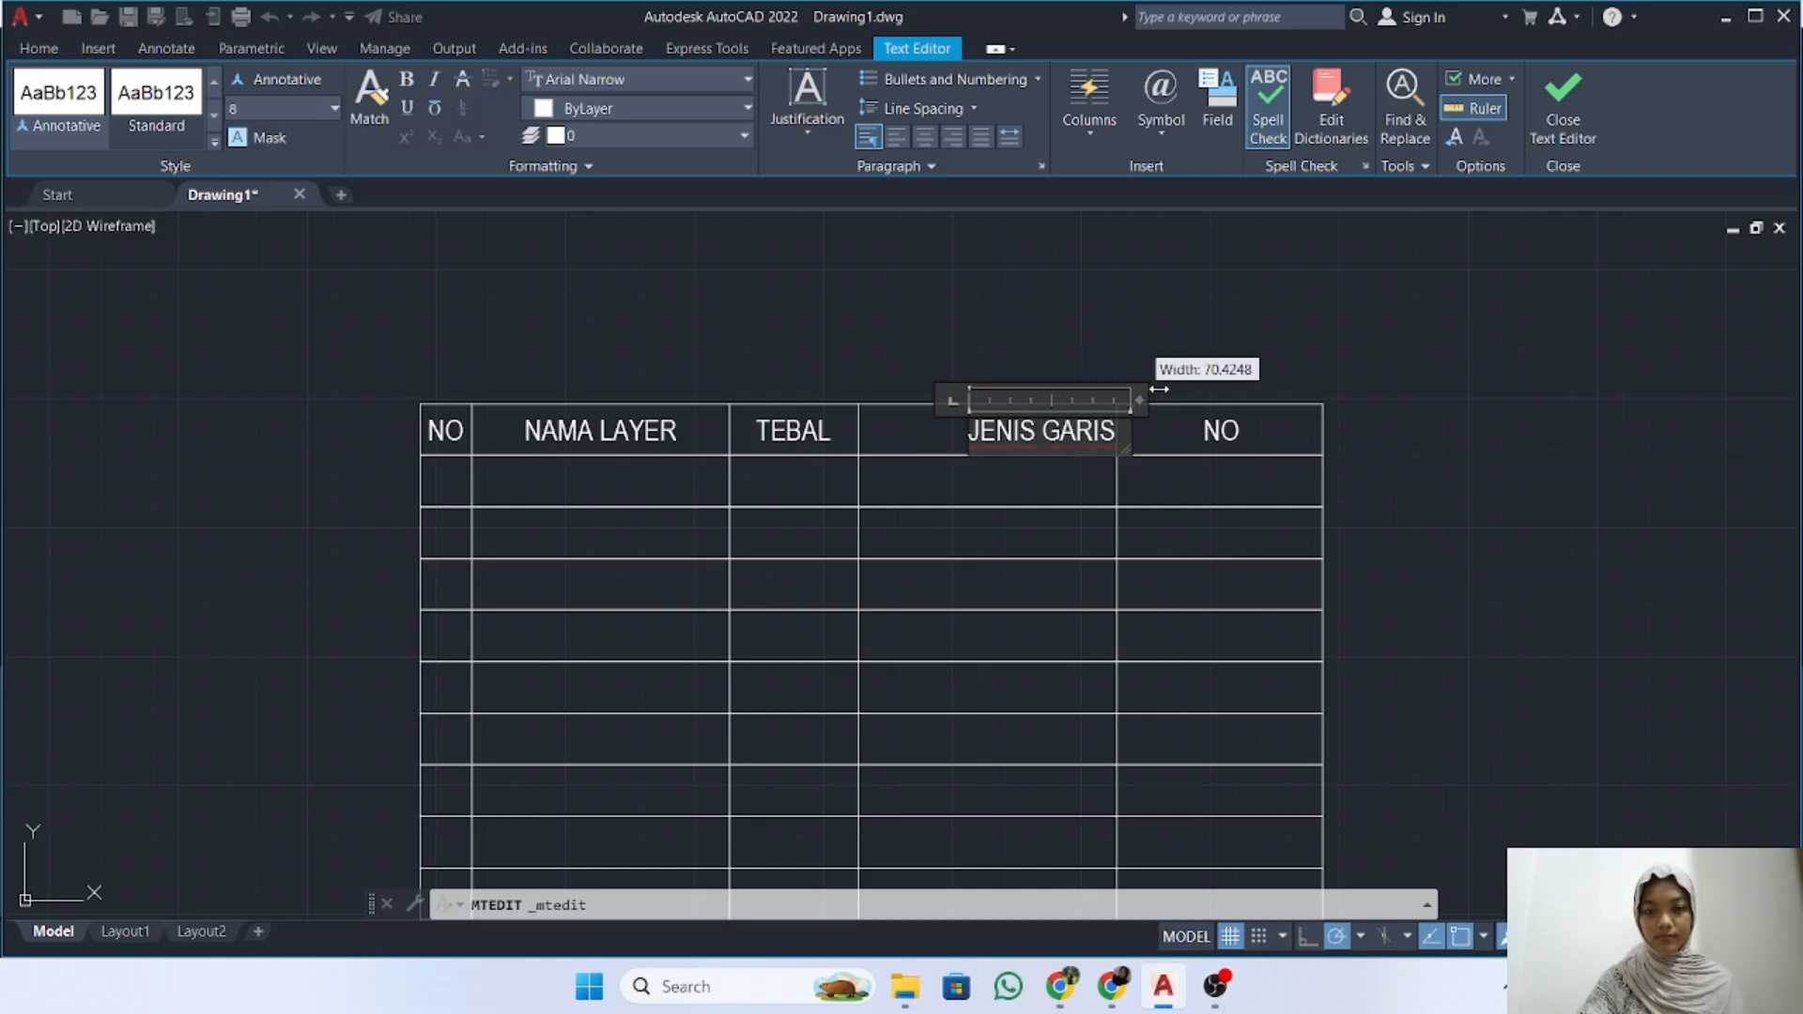
click(1531, 140)
Move the JENIS GARIS text horizontally to centre it in its header cell
click(1039, 417)
click(996, 432)
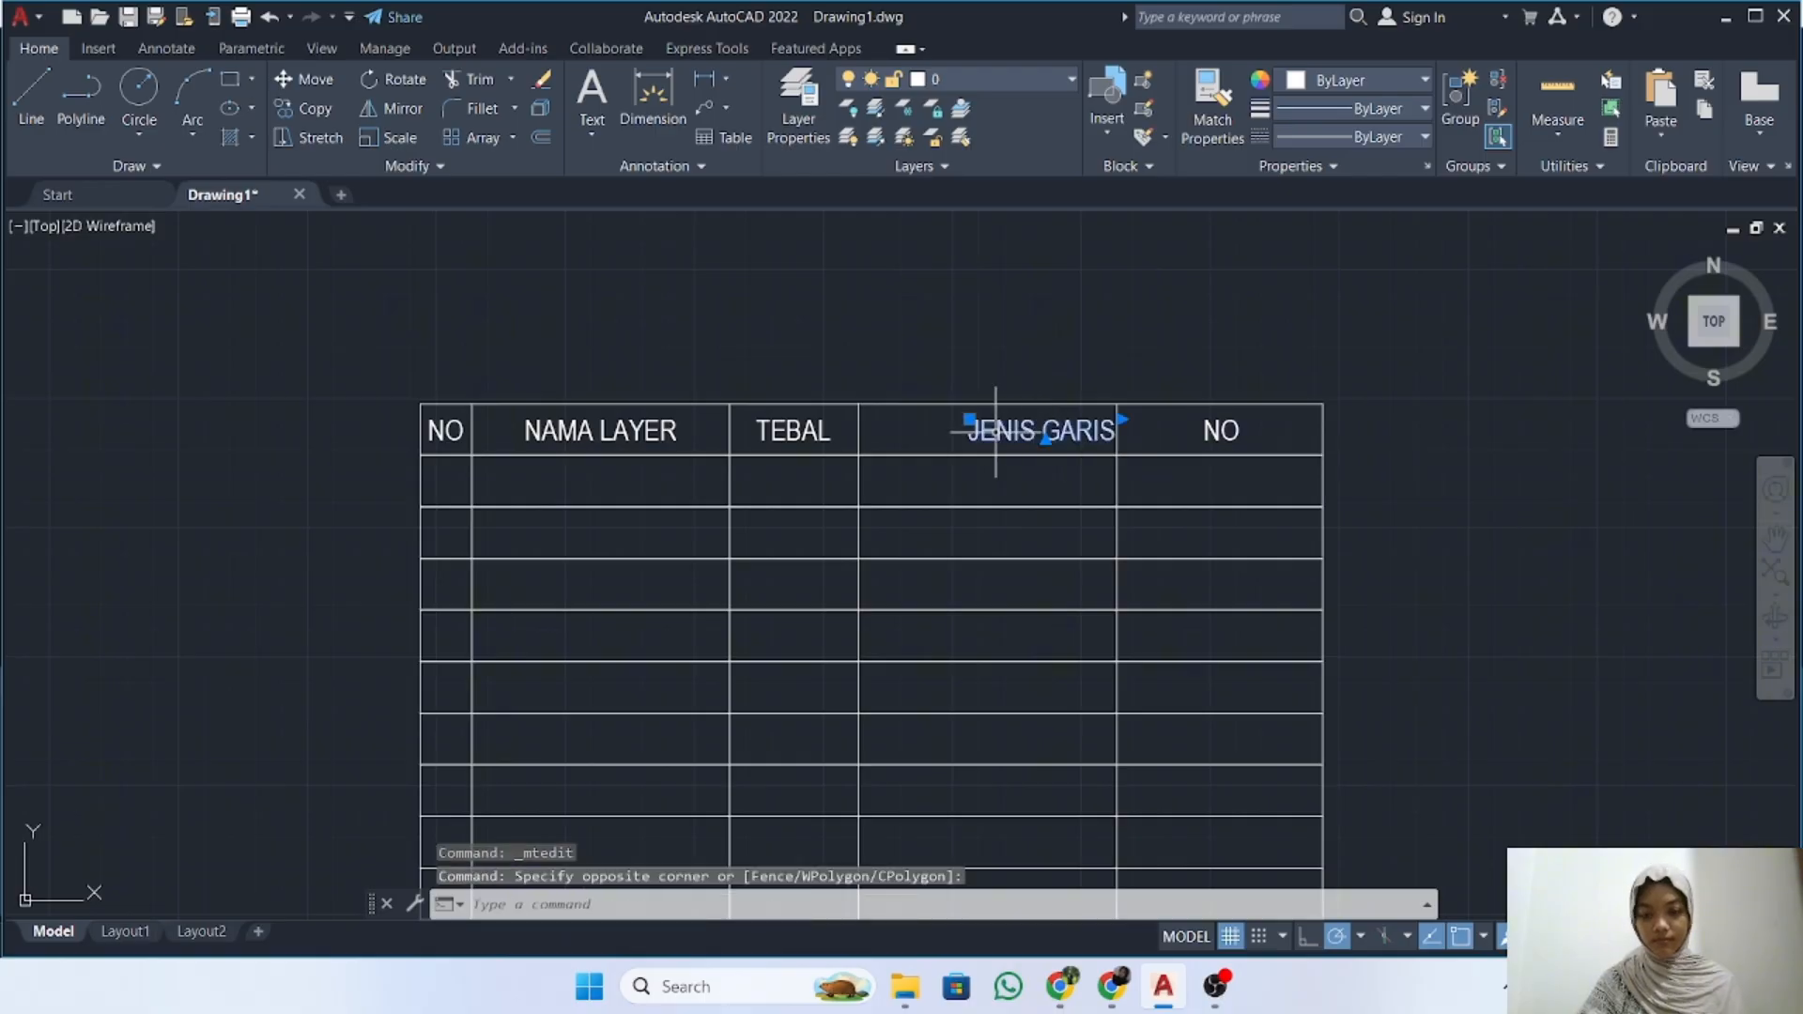
key(Return)
click(1198, 441)
click(1145, 441)
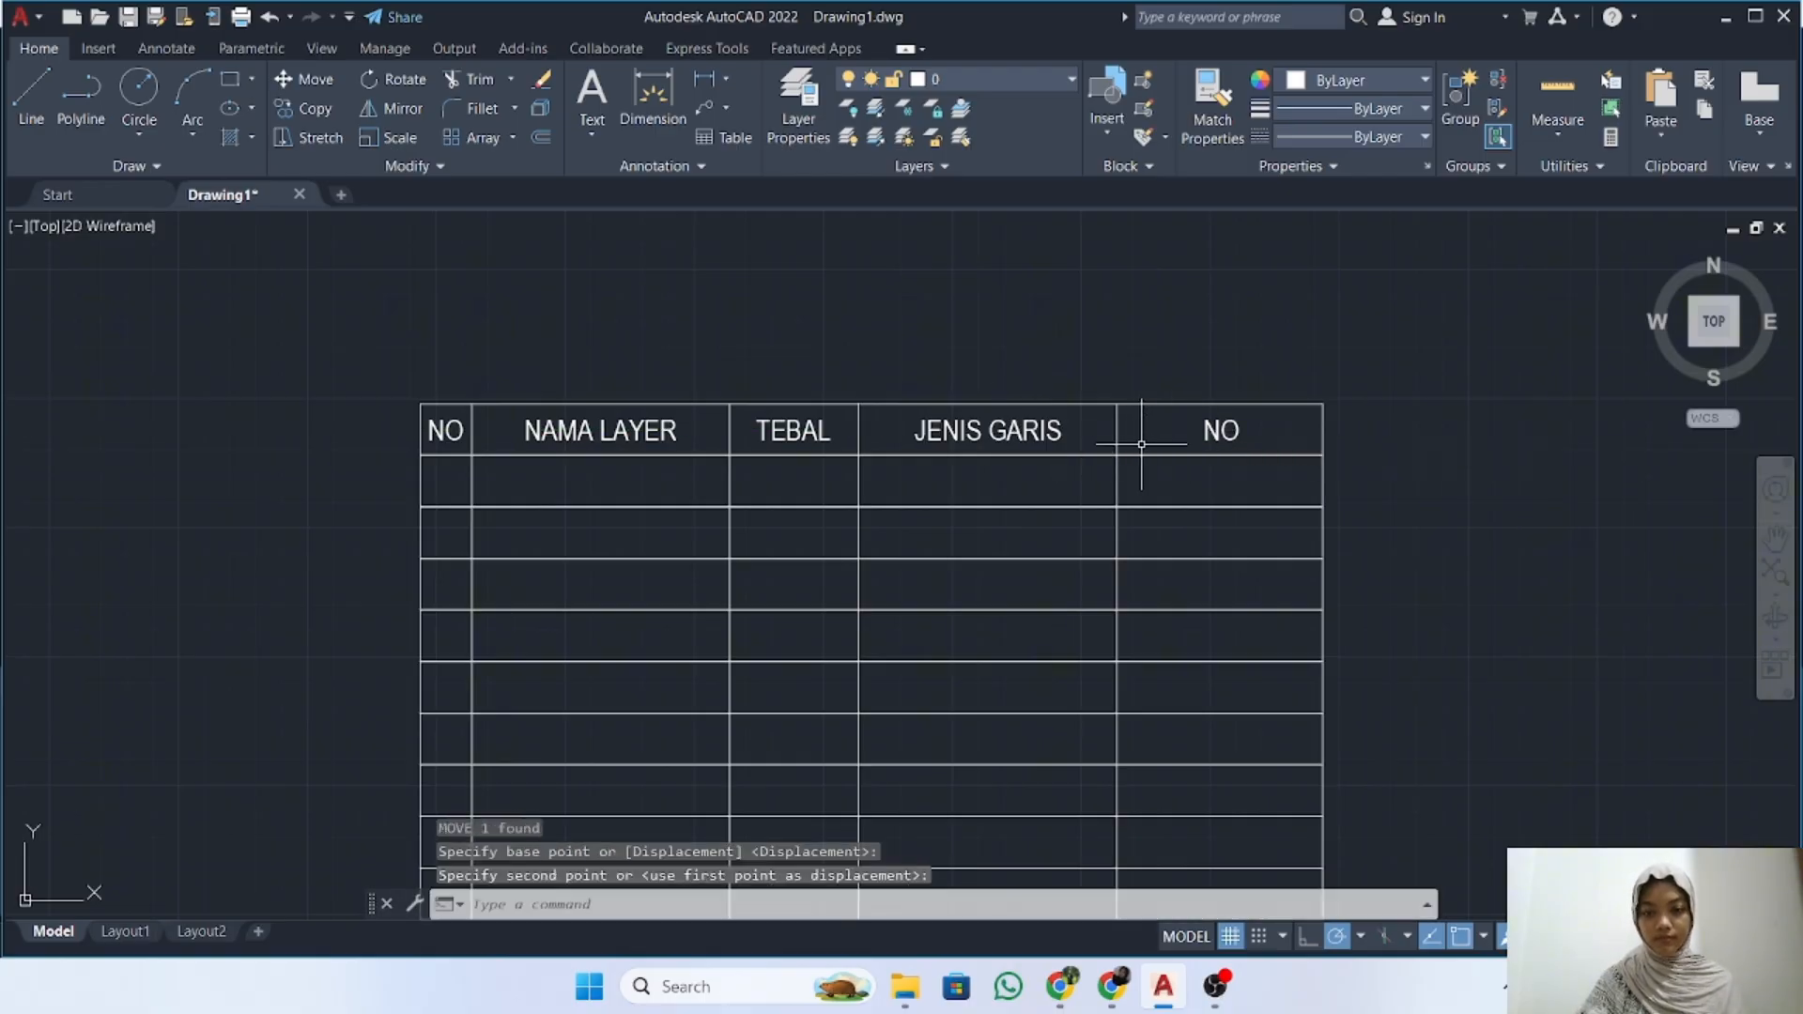
Replace the last header cell's text with KETERANGAN and widen its text frame around the word
scroll(934, 495, down, 3)
scroll(934, 495, down, 2)
middle_drag(595, 496, 1043, 435)
middle_drag(395, 467, 16, 444)
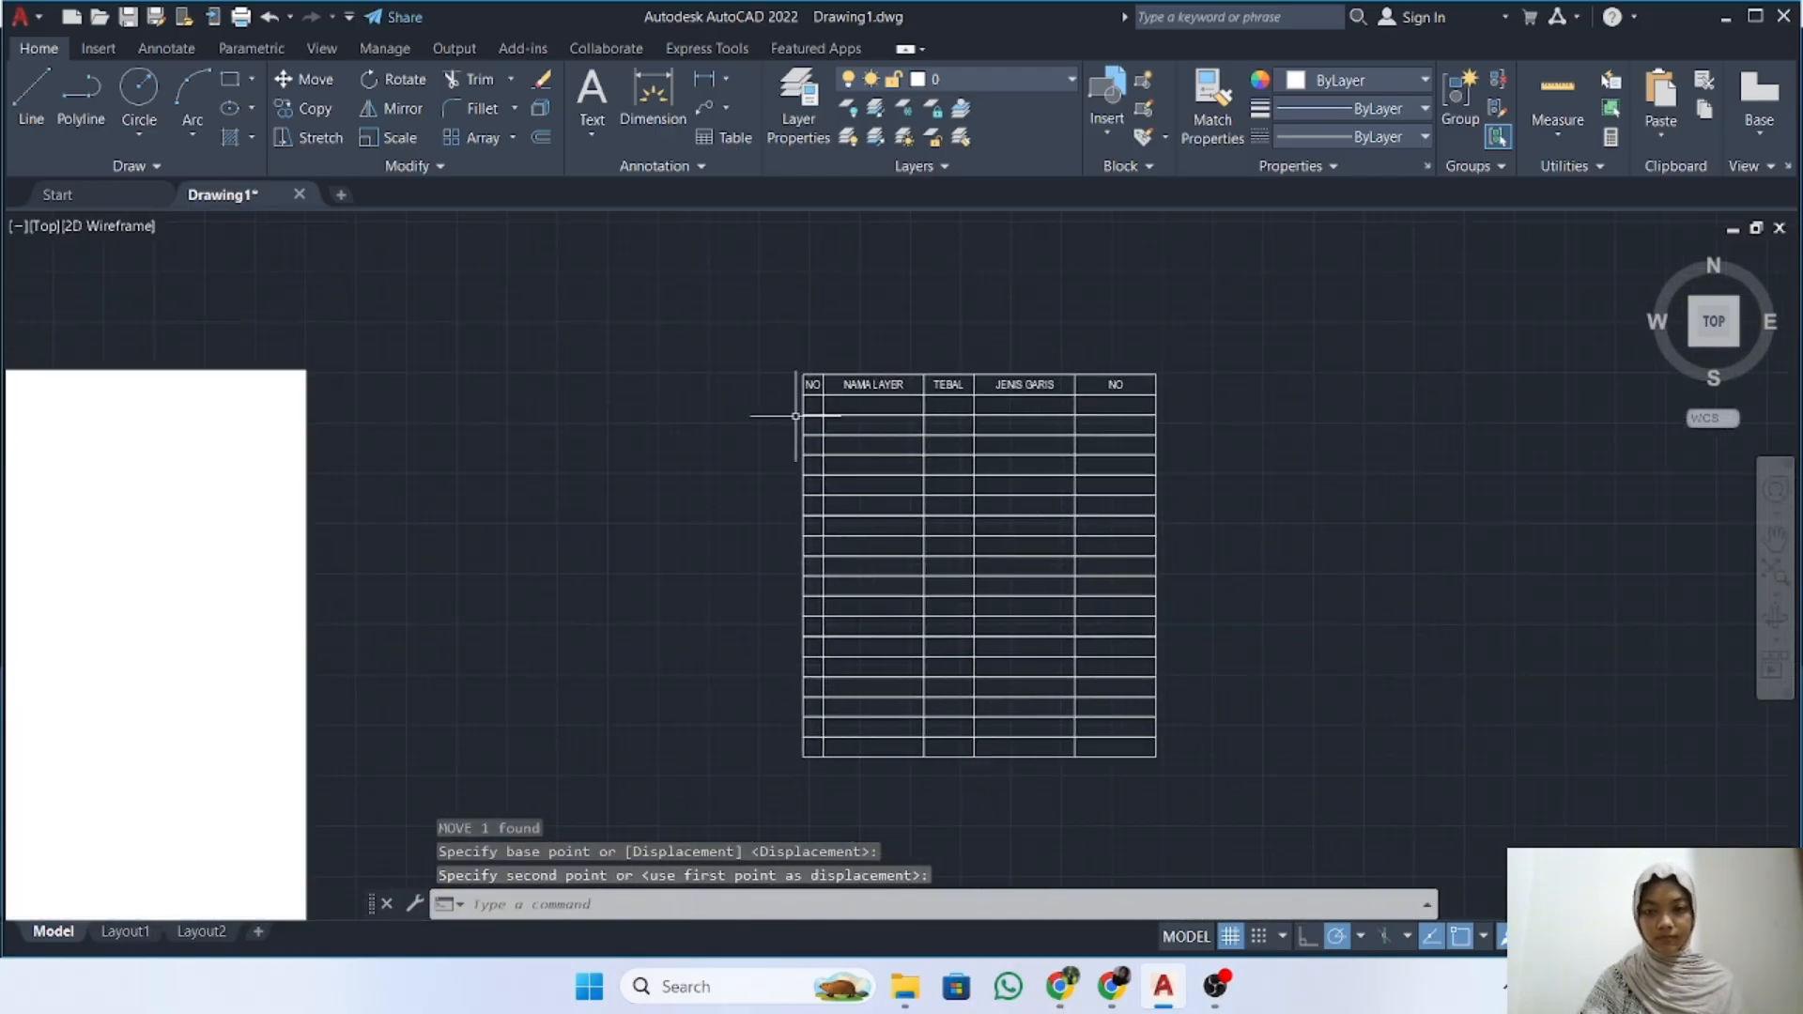
scroll(1108, 392, up, 4)
middle_drag(1127, 386, 1055, 442)
scroll(1046, 414, up, 2)
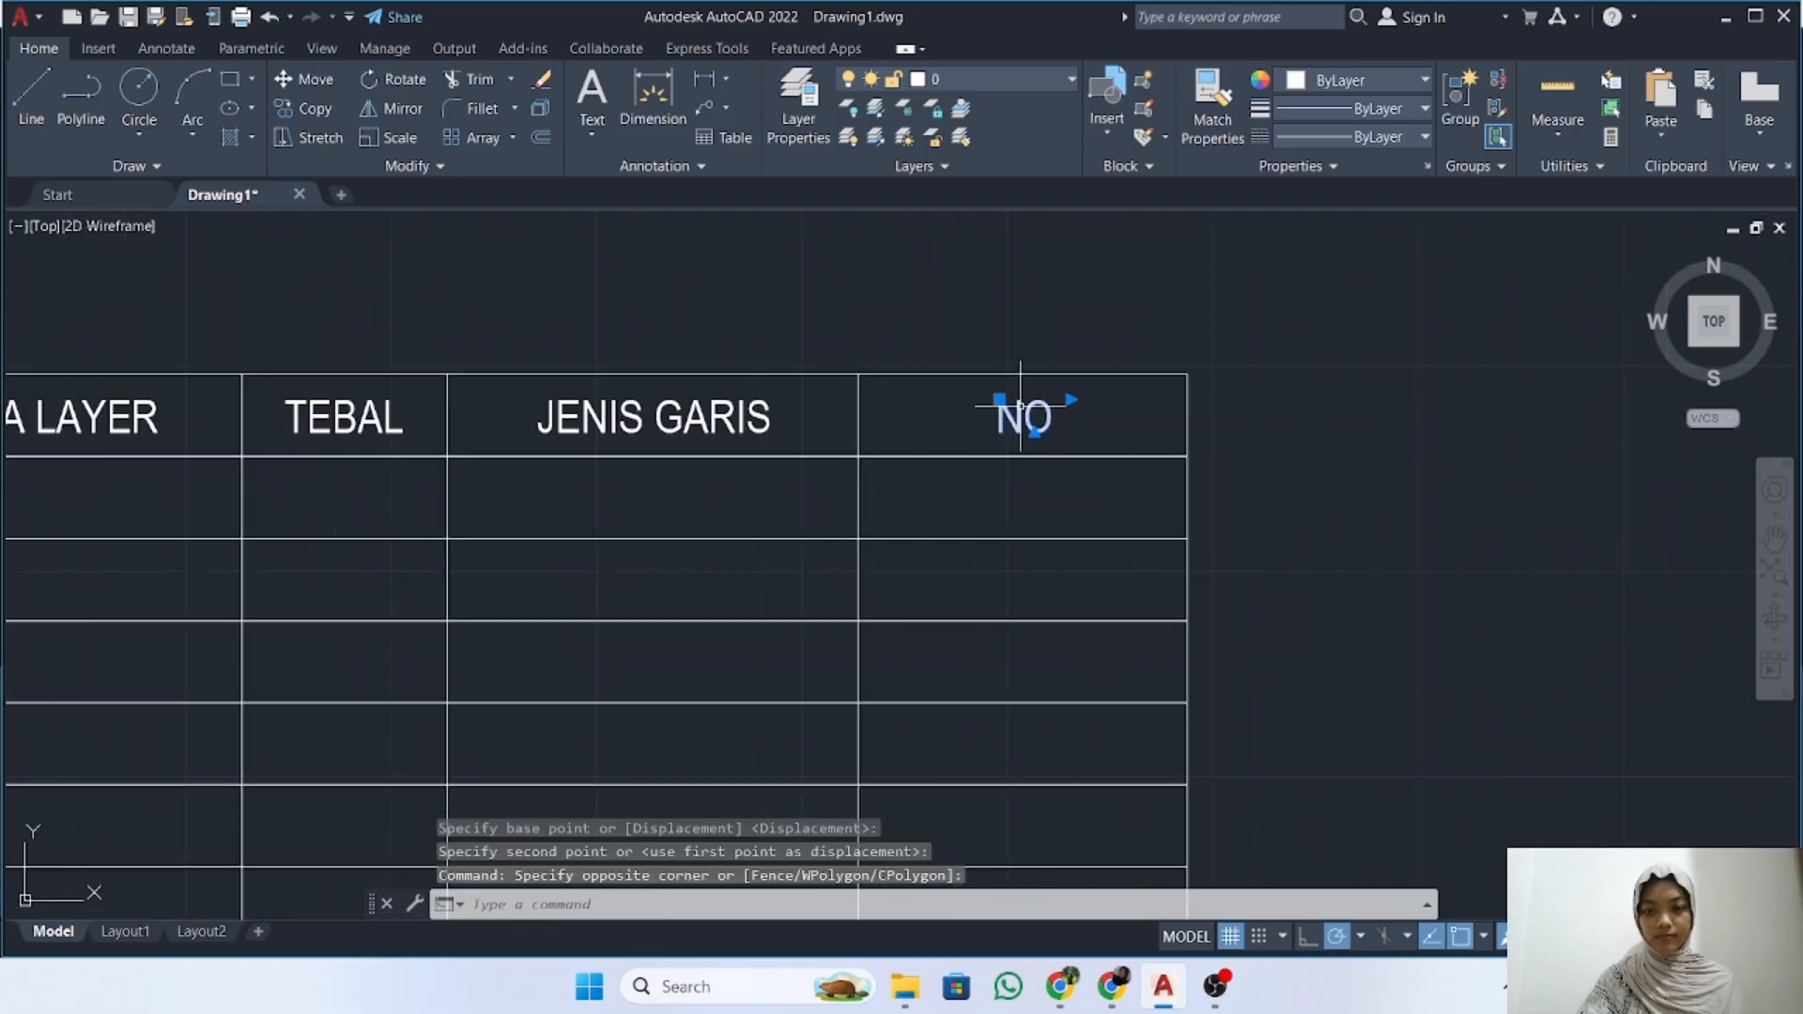
double_click(1024, 416)
text(KETERAN)
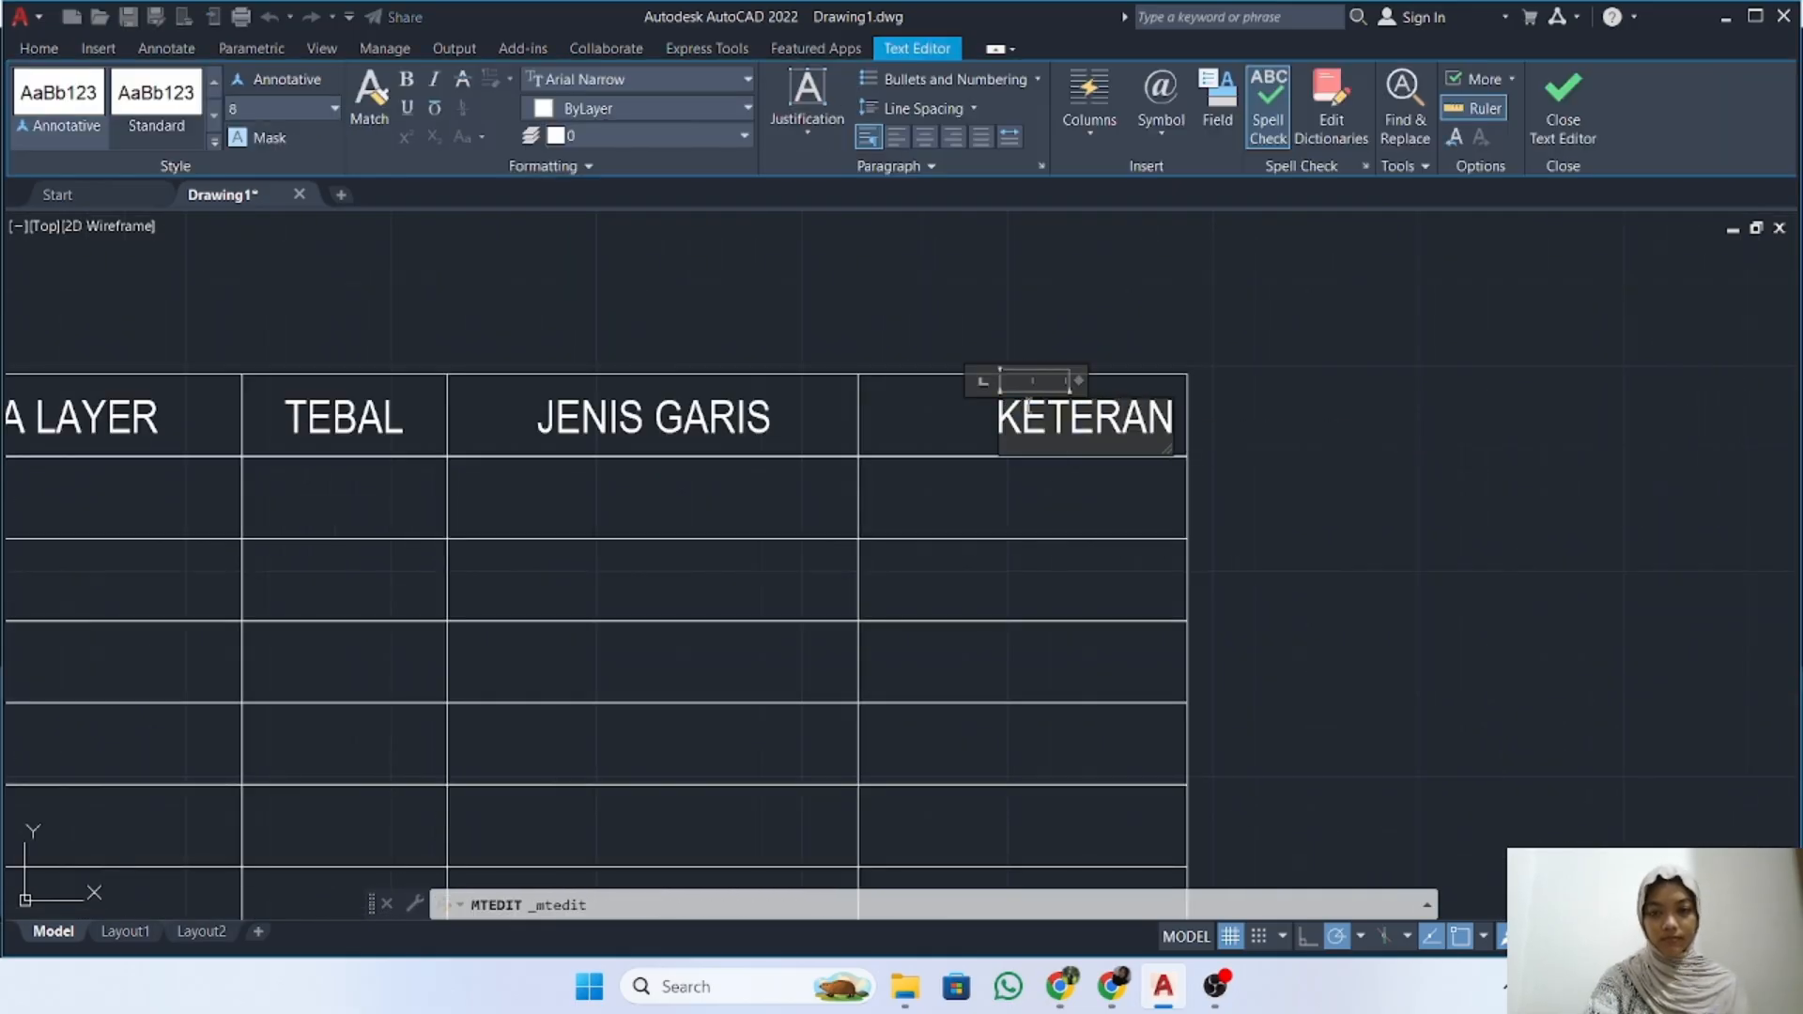
text(GAN)
drag(1078, 380, 1278, 380)
click(1581, 97)
Move the KETERANGAN text horizontally to centre it in its header cell
click(1127, 416)
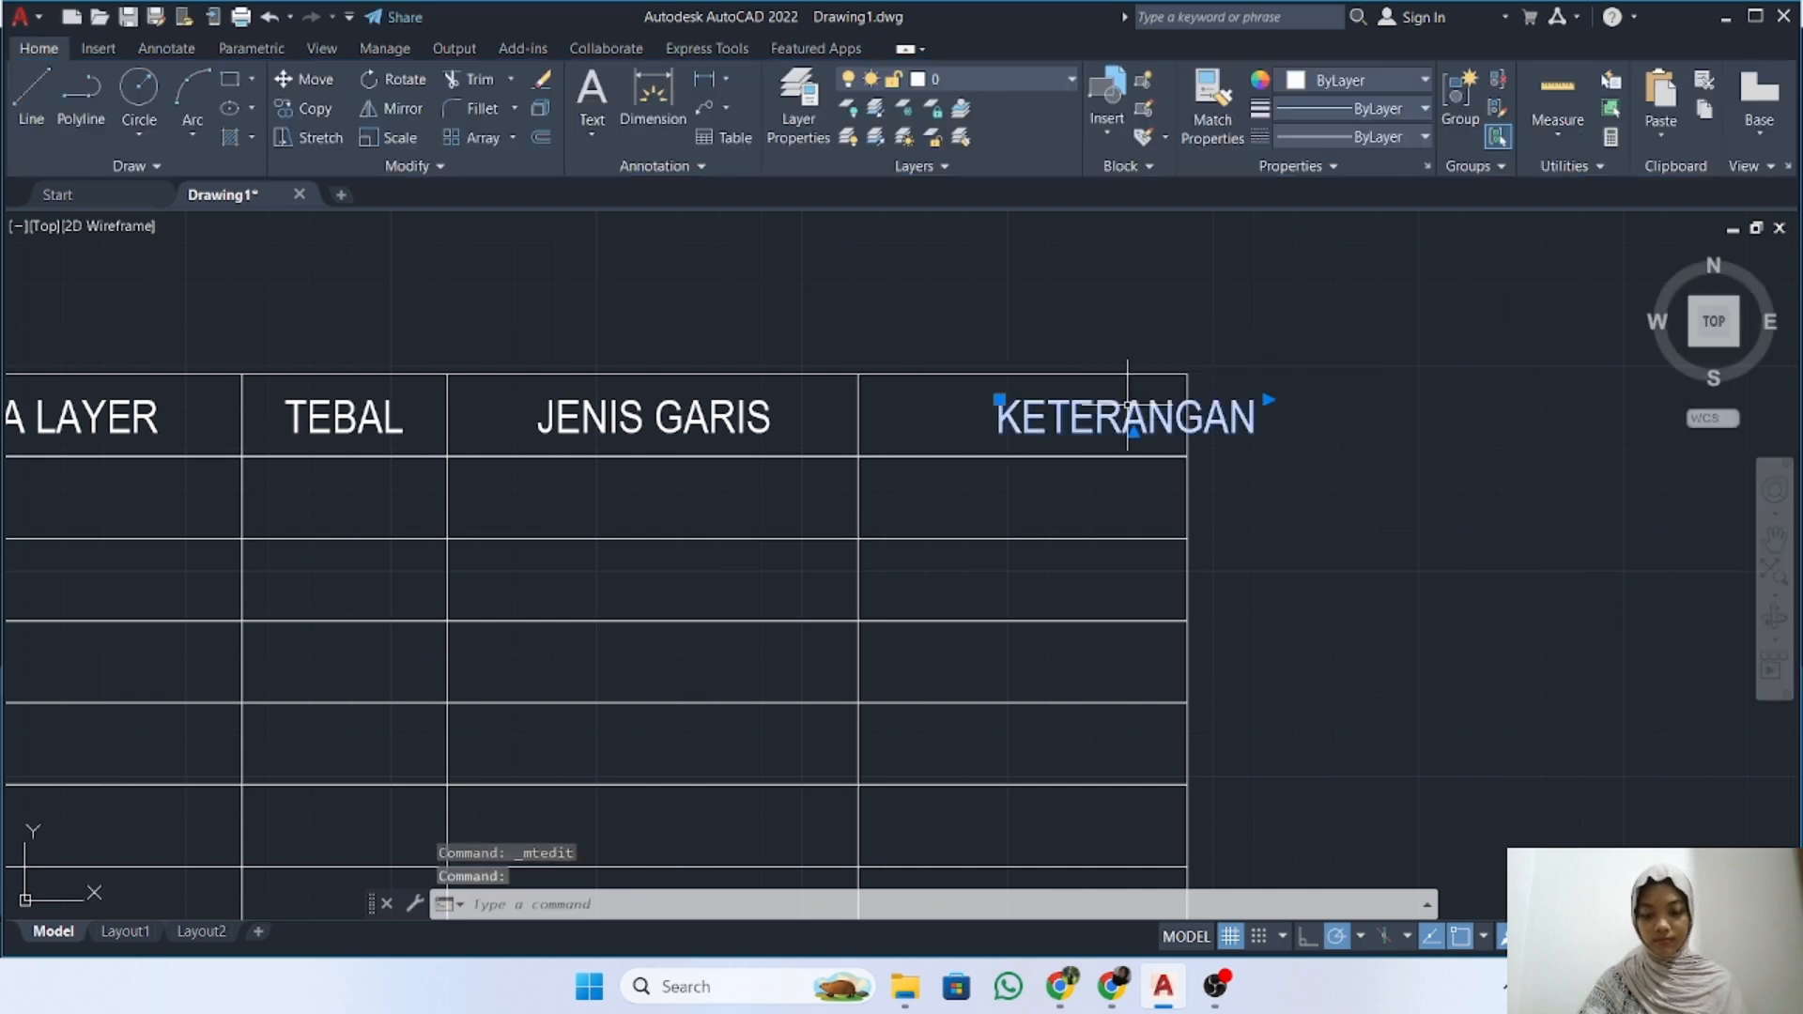
text(m)
key(Return)
click(1409, 402)
click(1315, 394)
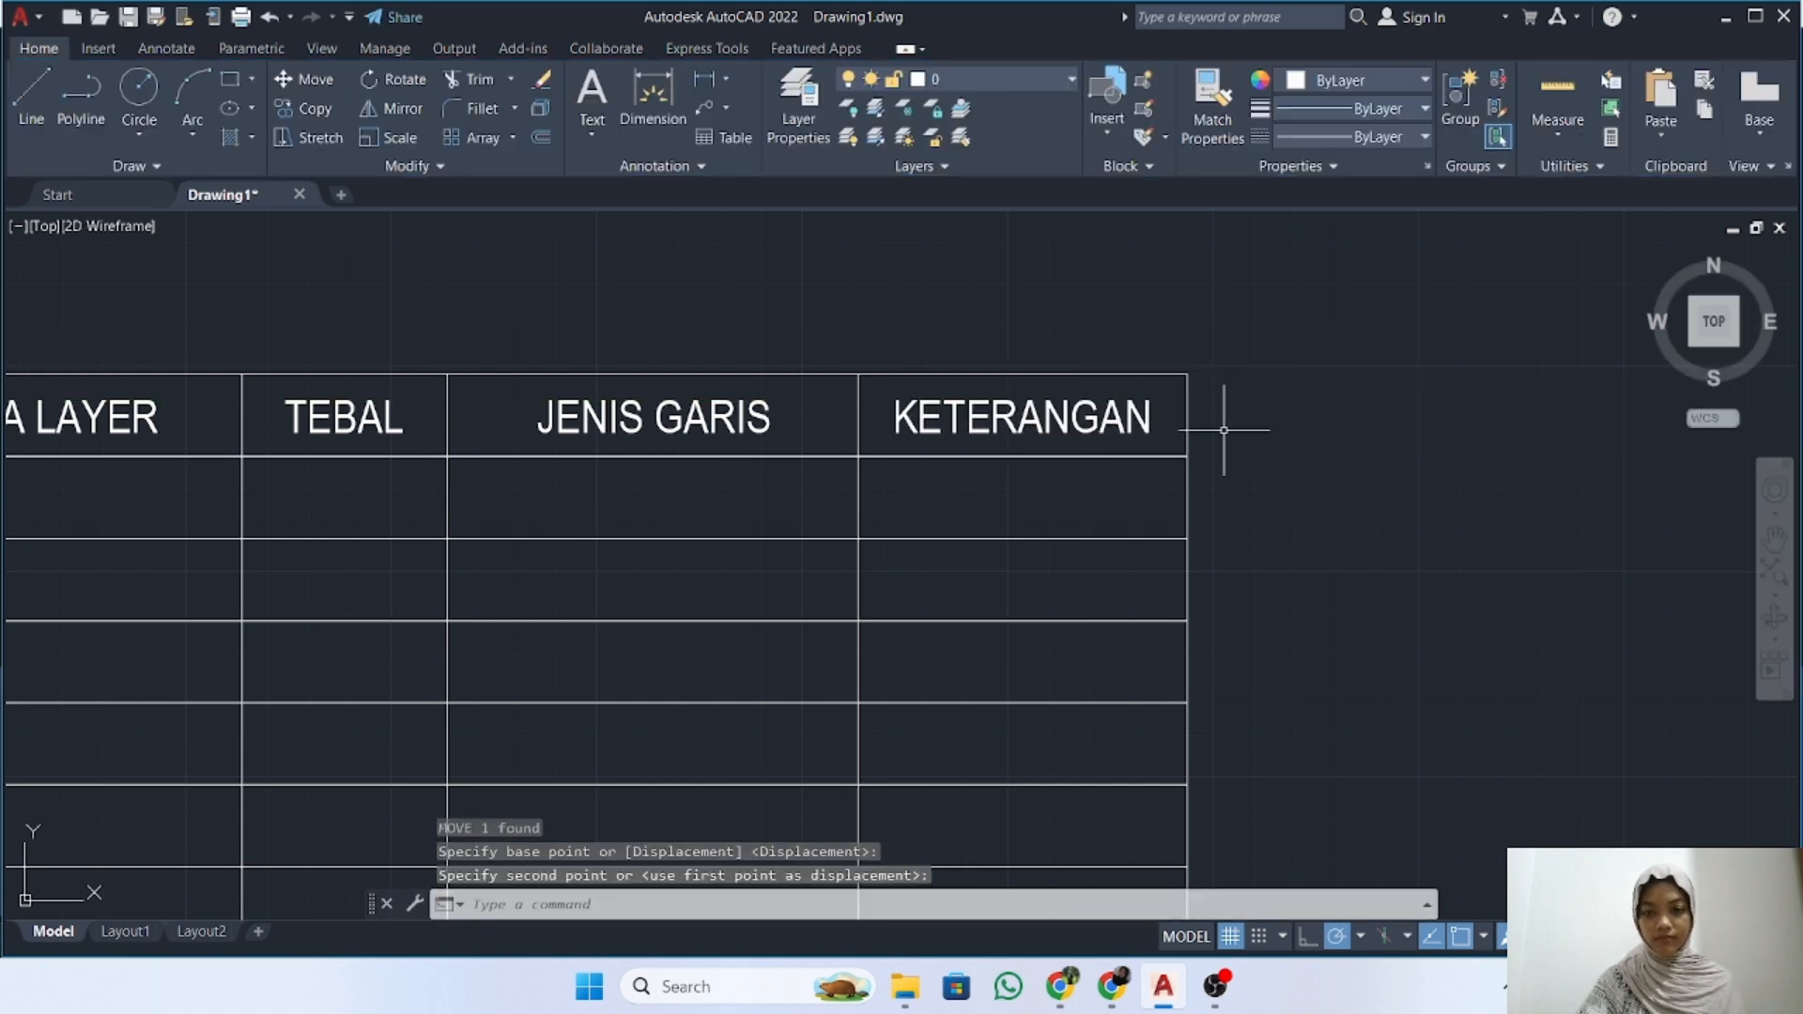
Copy the NO, NAMA LAYER, TEBAL and KETERANGAN header texts straight down into the first row below the header
scroll(1224, 407, down, 5)
middle_drag(658, 522, 788, 484)
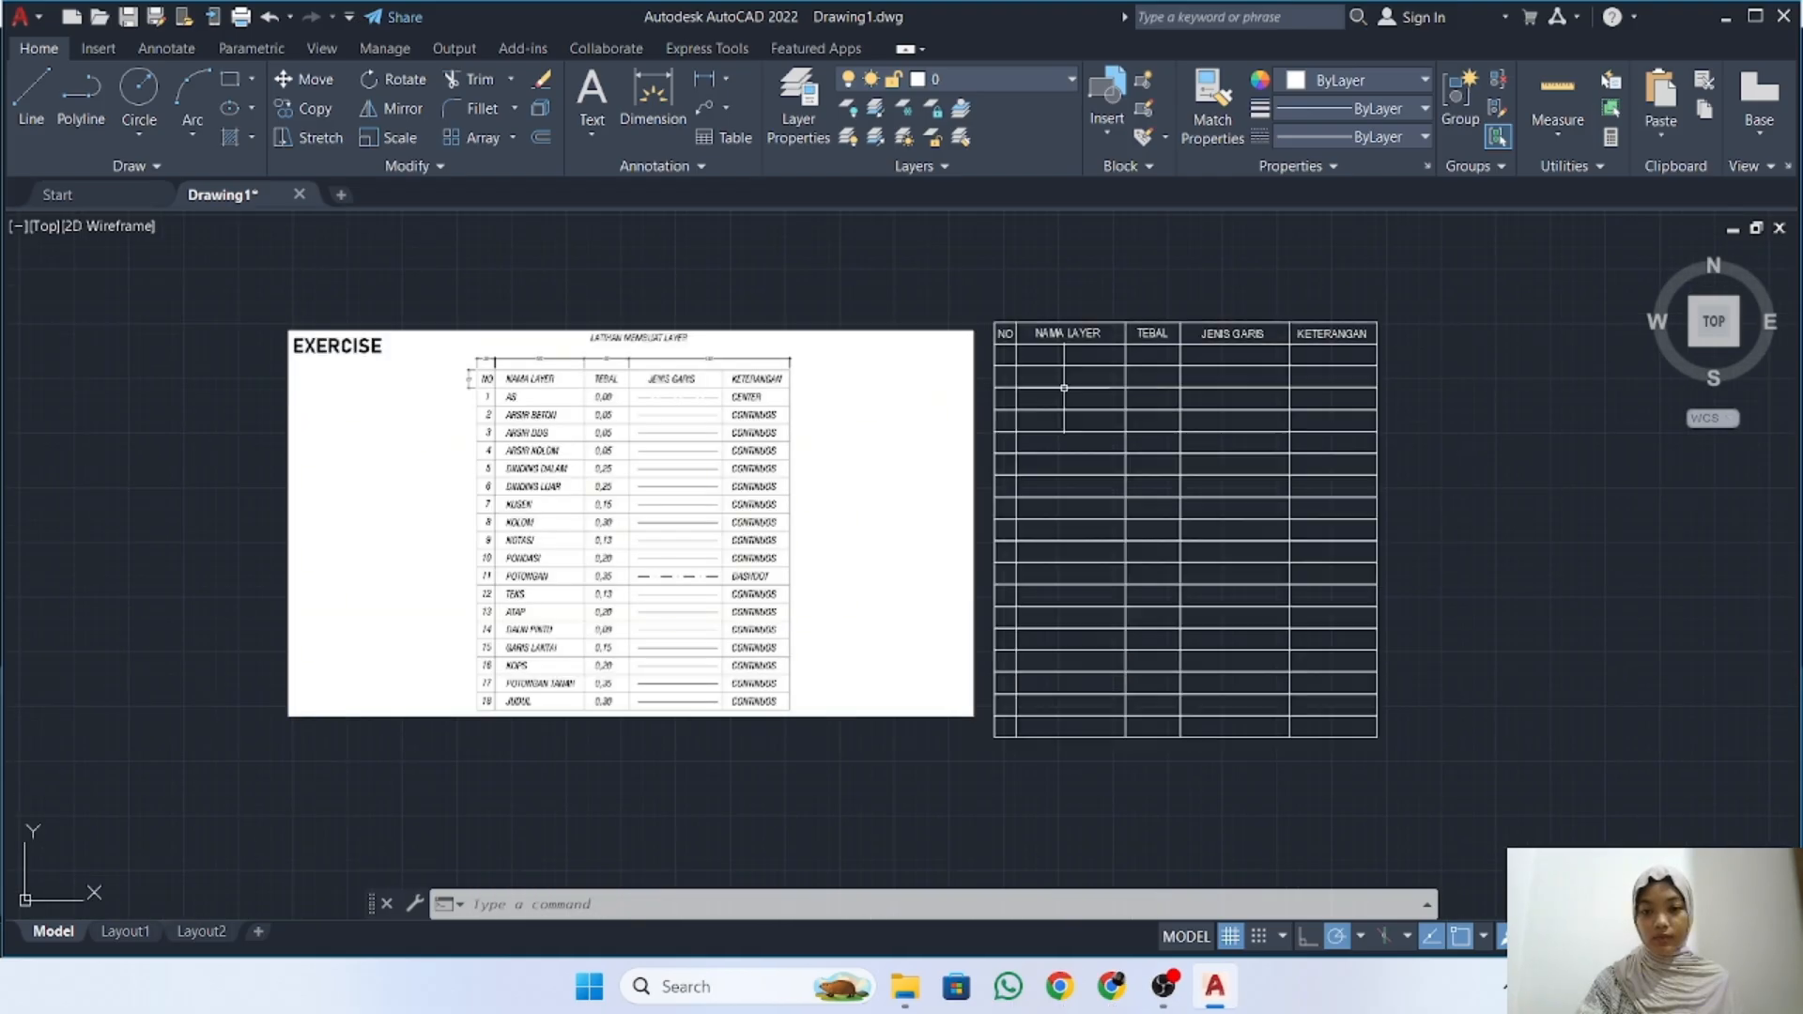
scroll(1063, 376, up, 5)
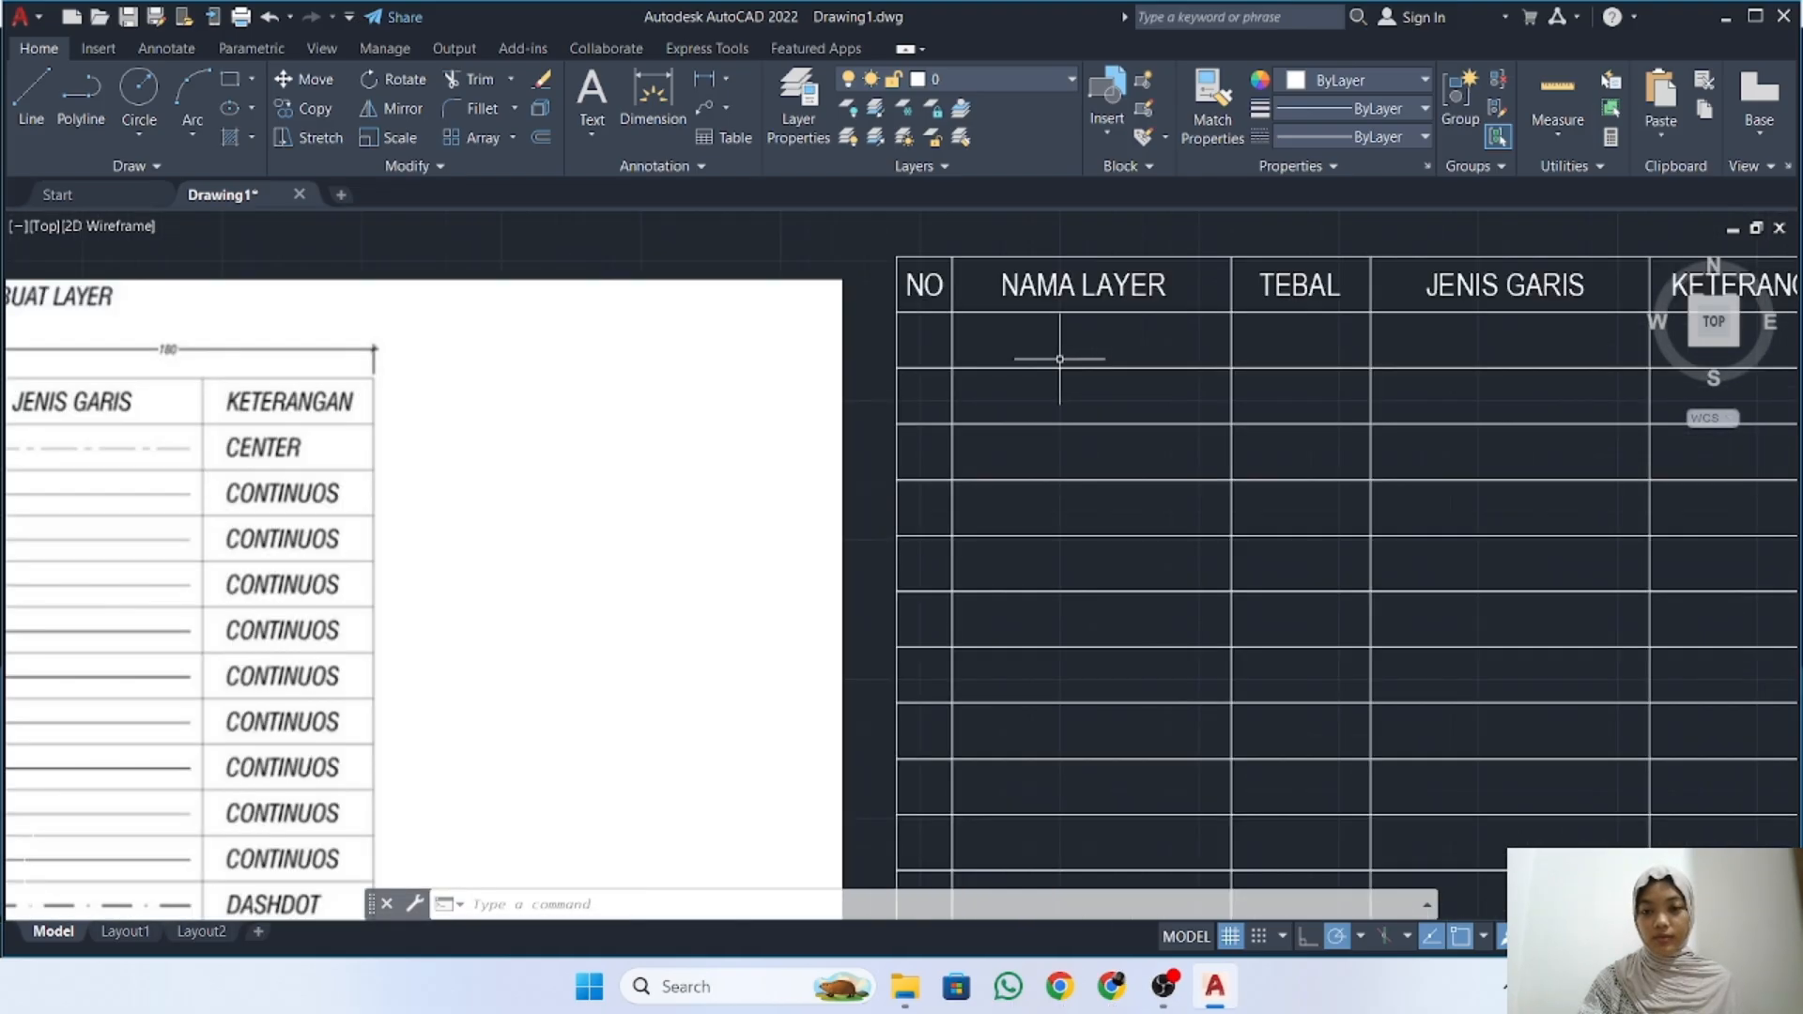
middle_drag(1333, 361, 888, 452)
click(472, 368)
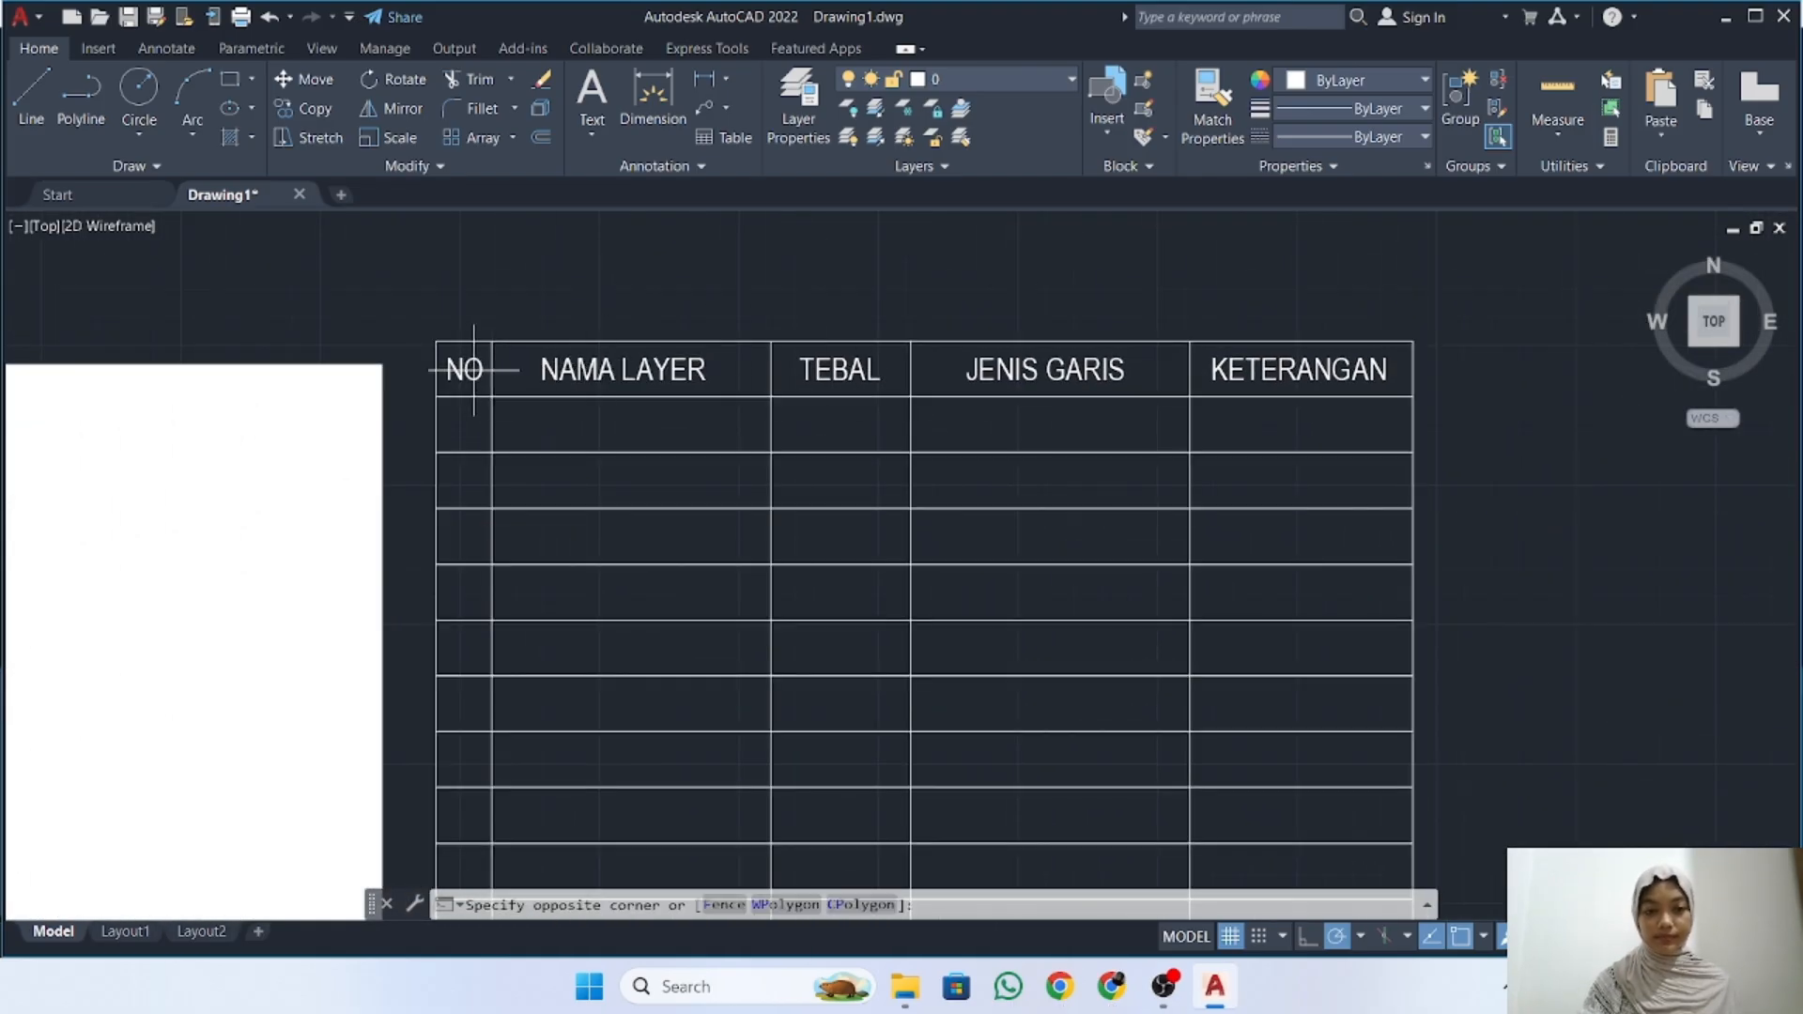
click(475, 371)
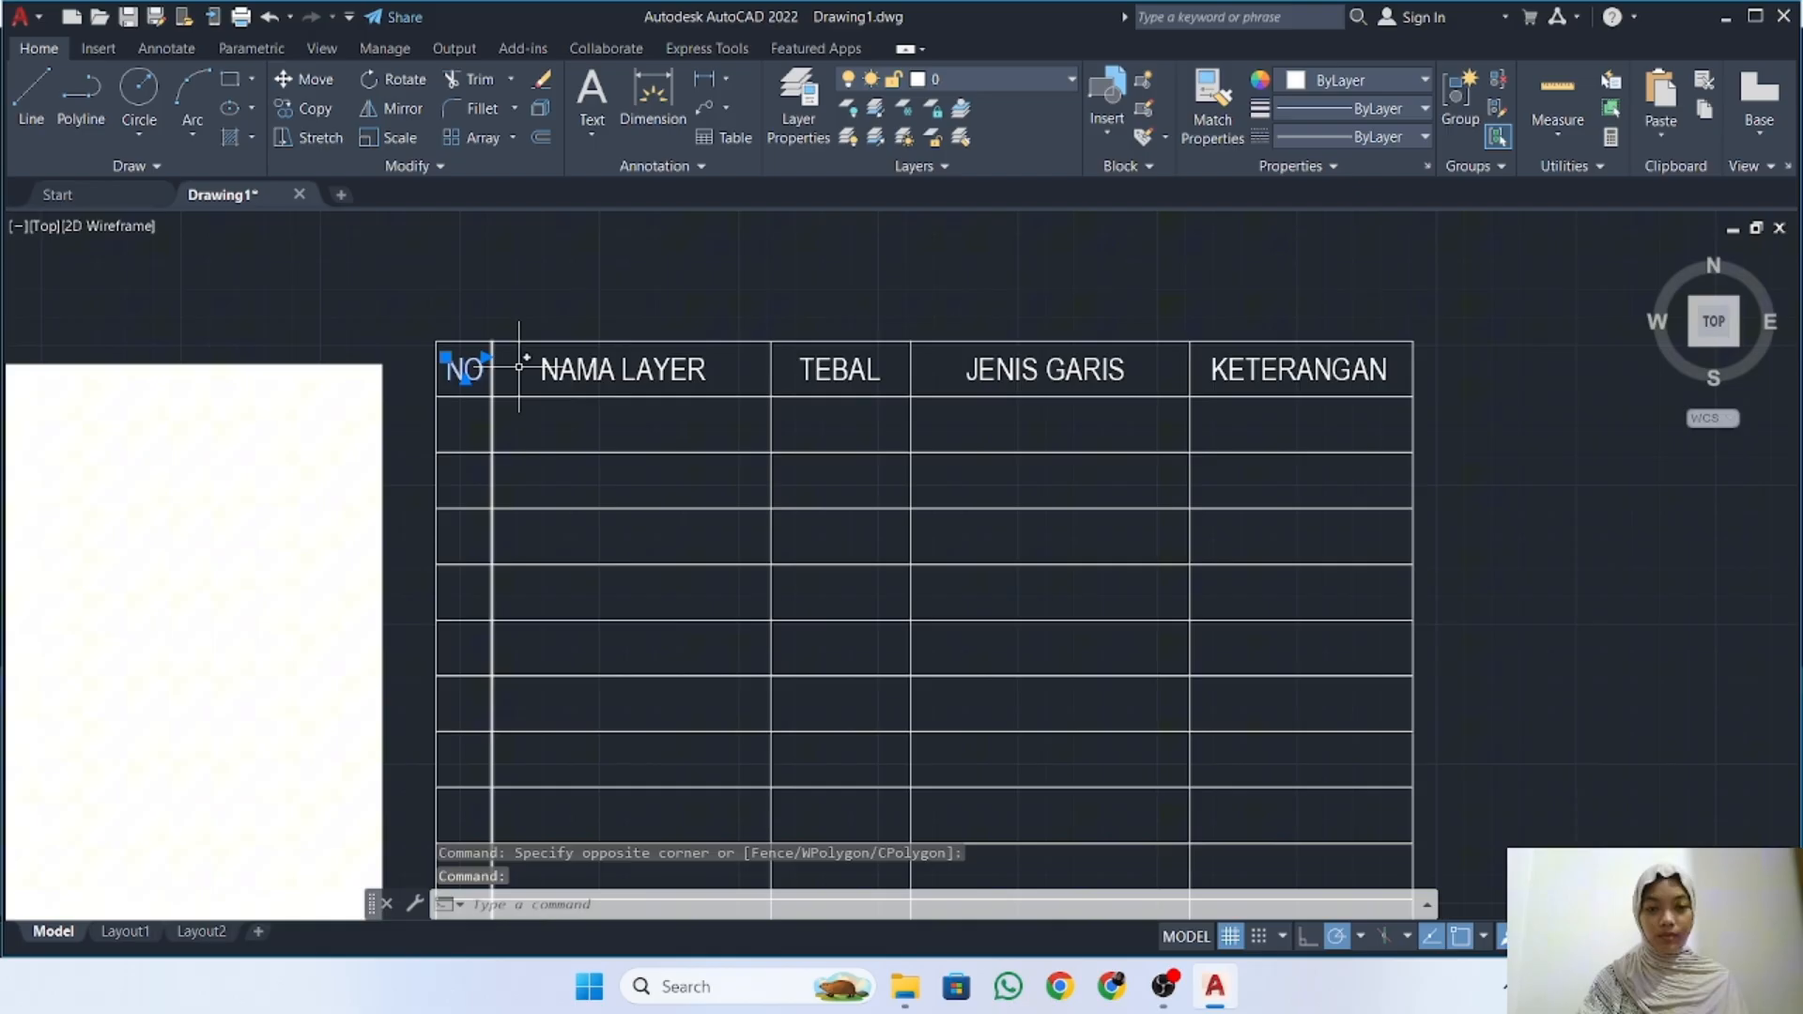
click(643, 367)
click(846, 371)
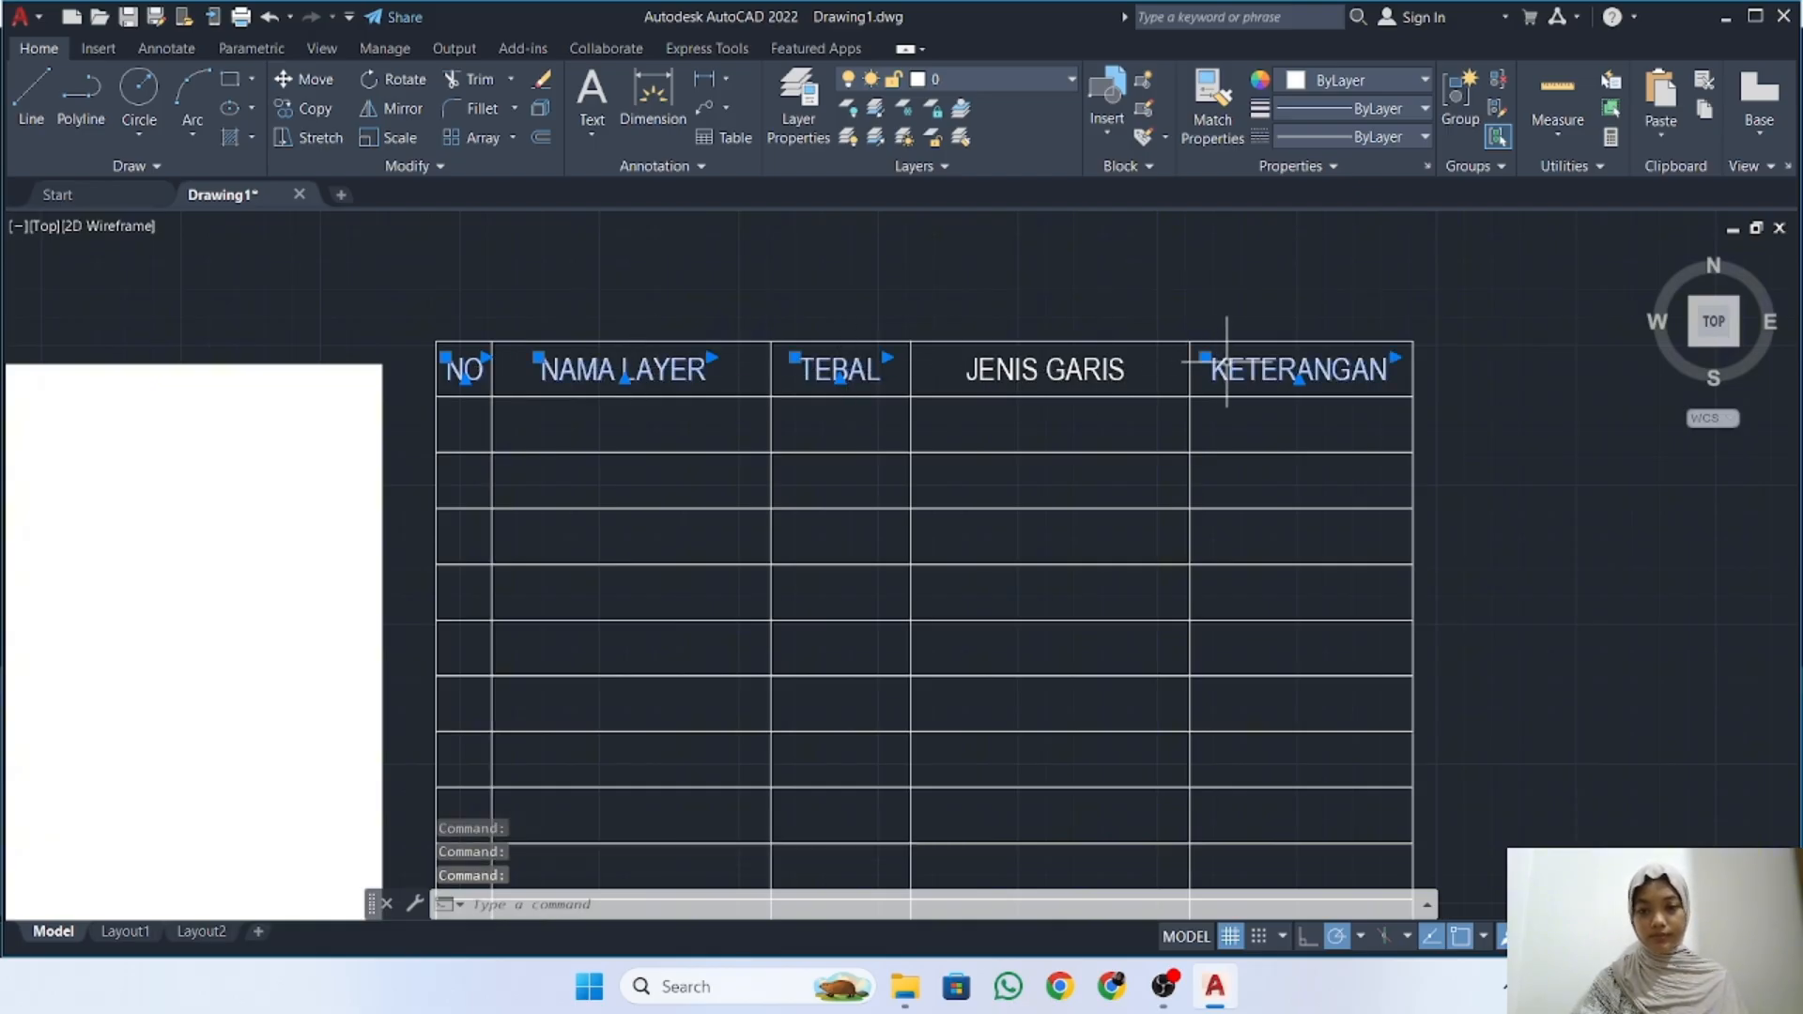
key(Return)
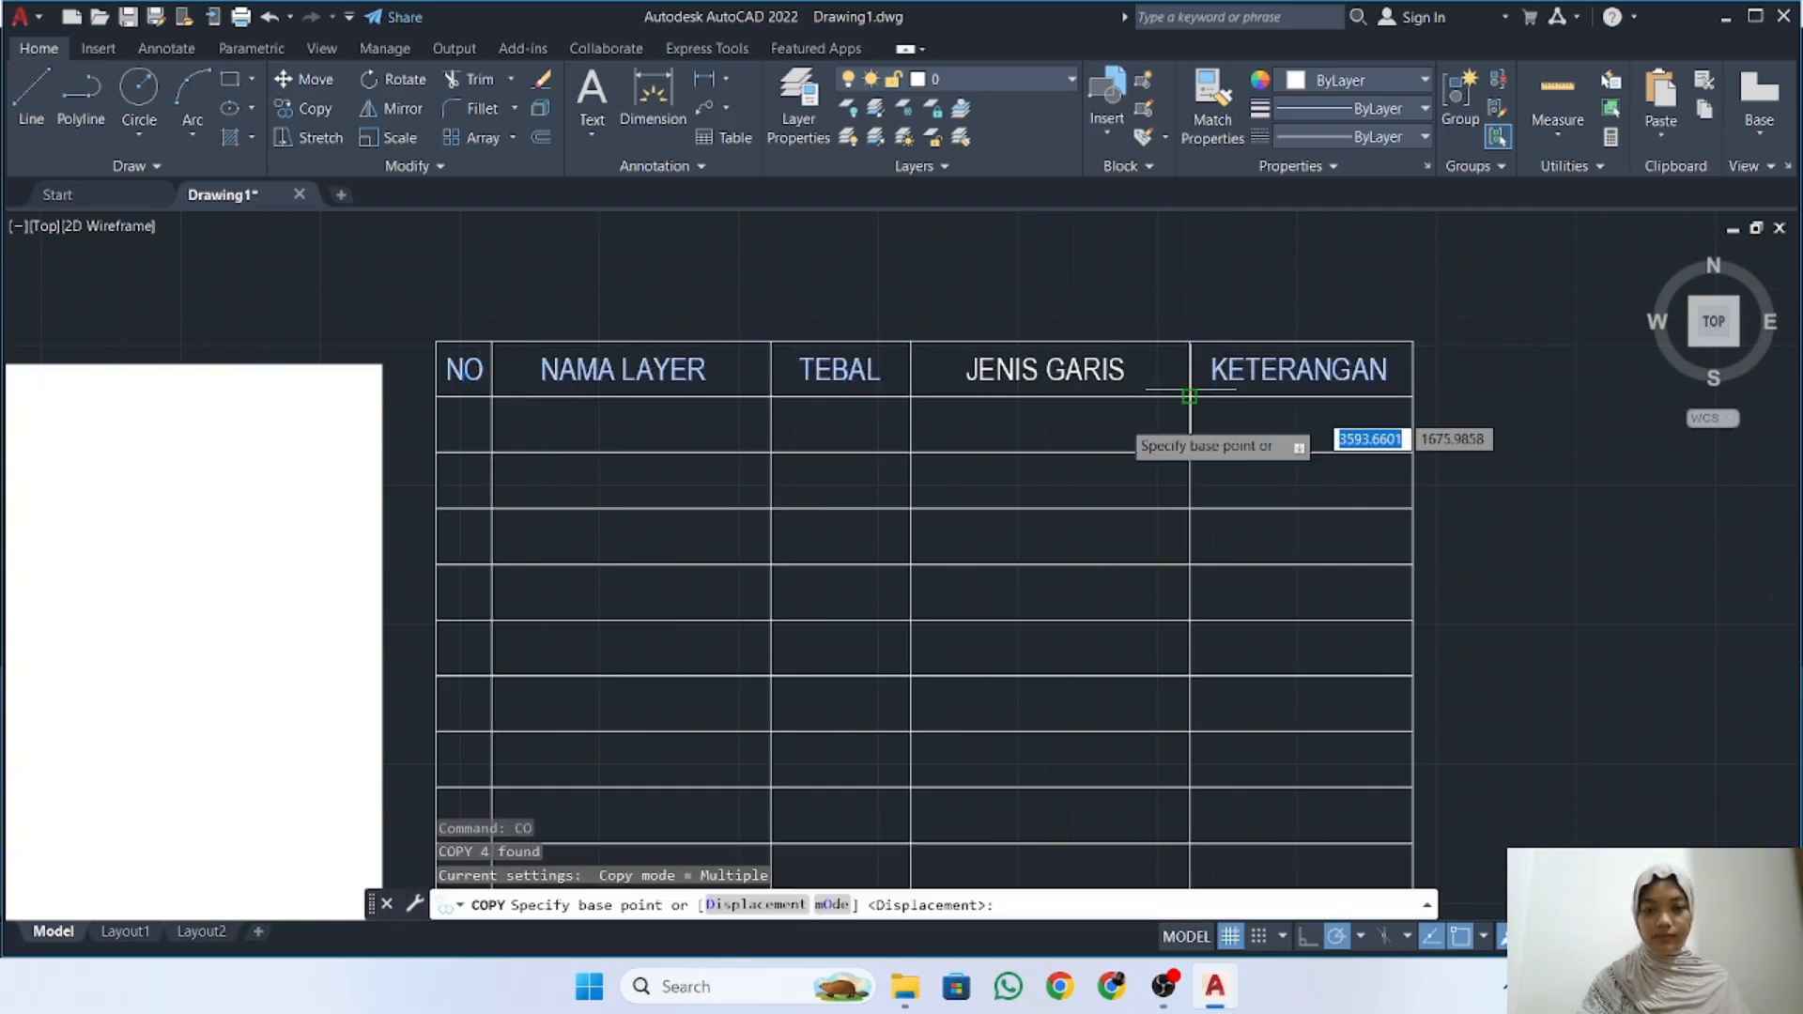
click(436, 368)
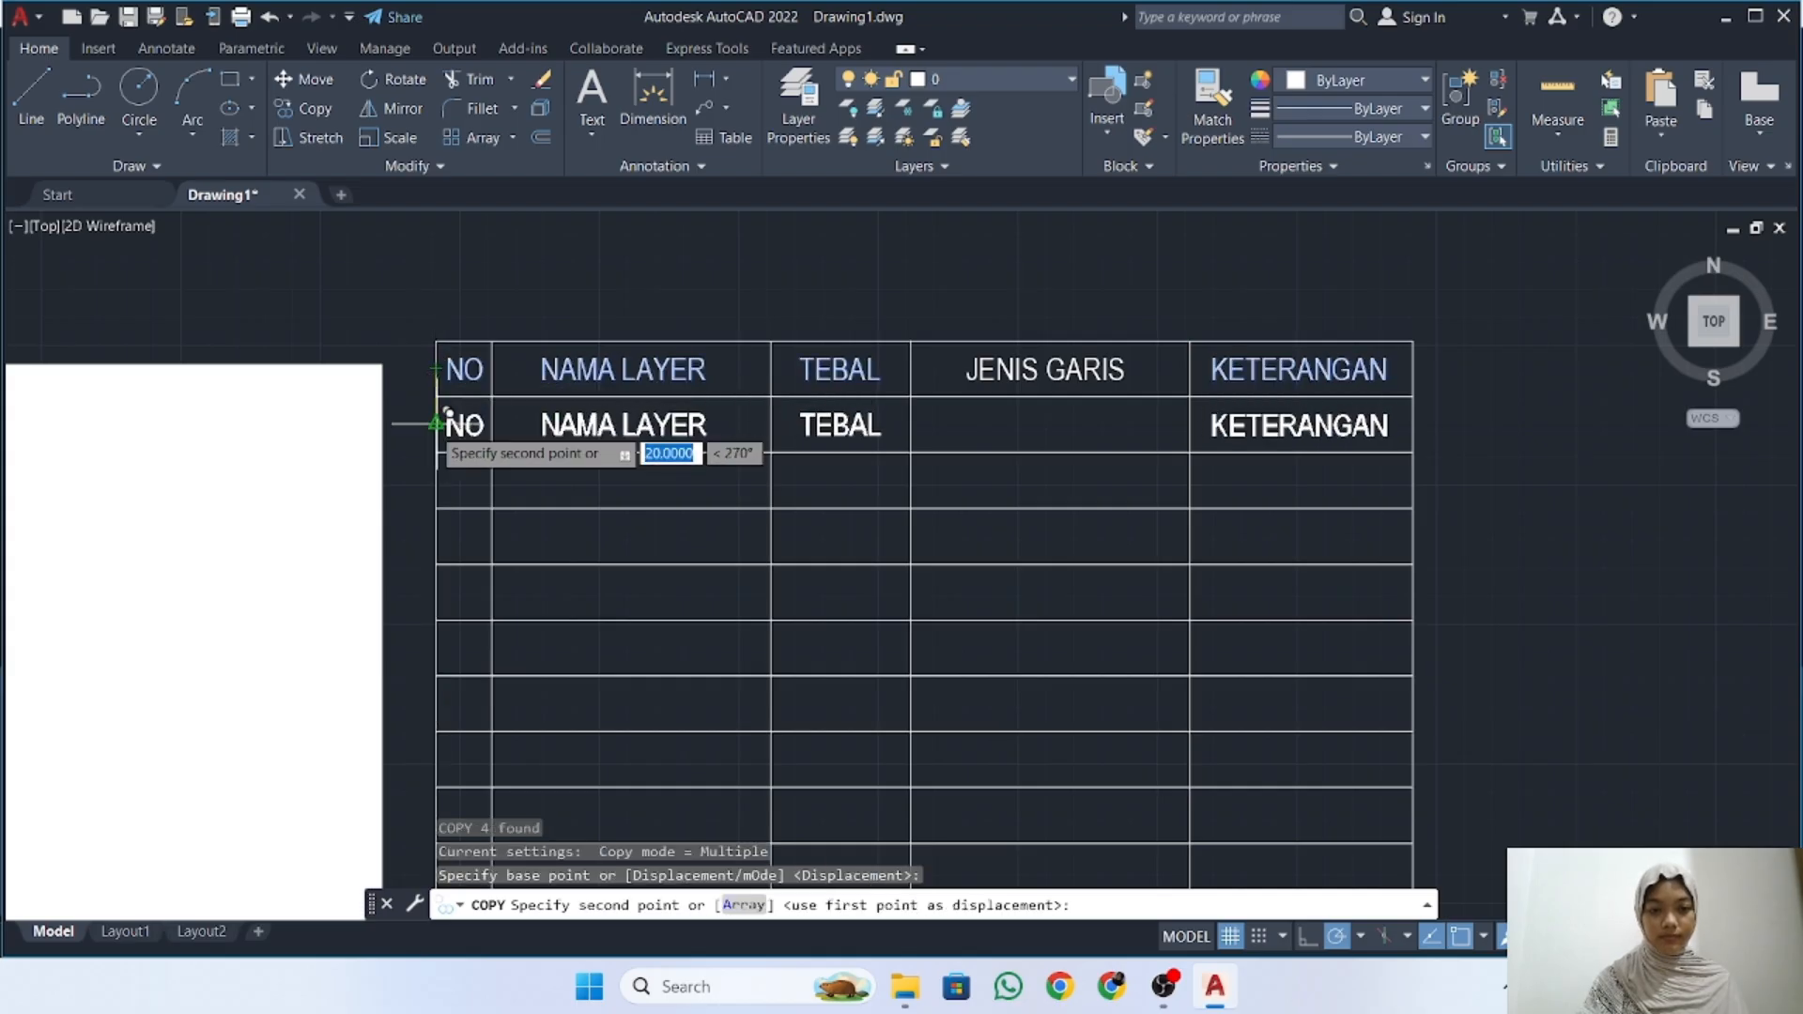
click(436, 424)
key(Escape)
Draw a 70-unit horizontal line in the JENIS GARIS cell of the first row below the header
text(l)
key(Return)
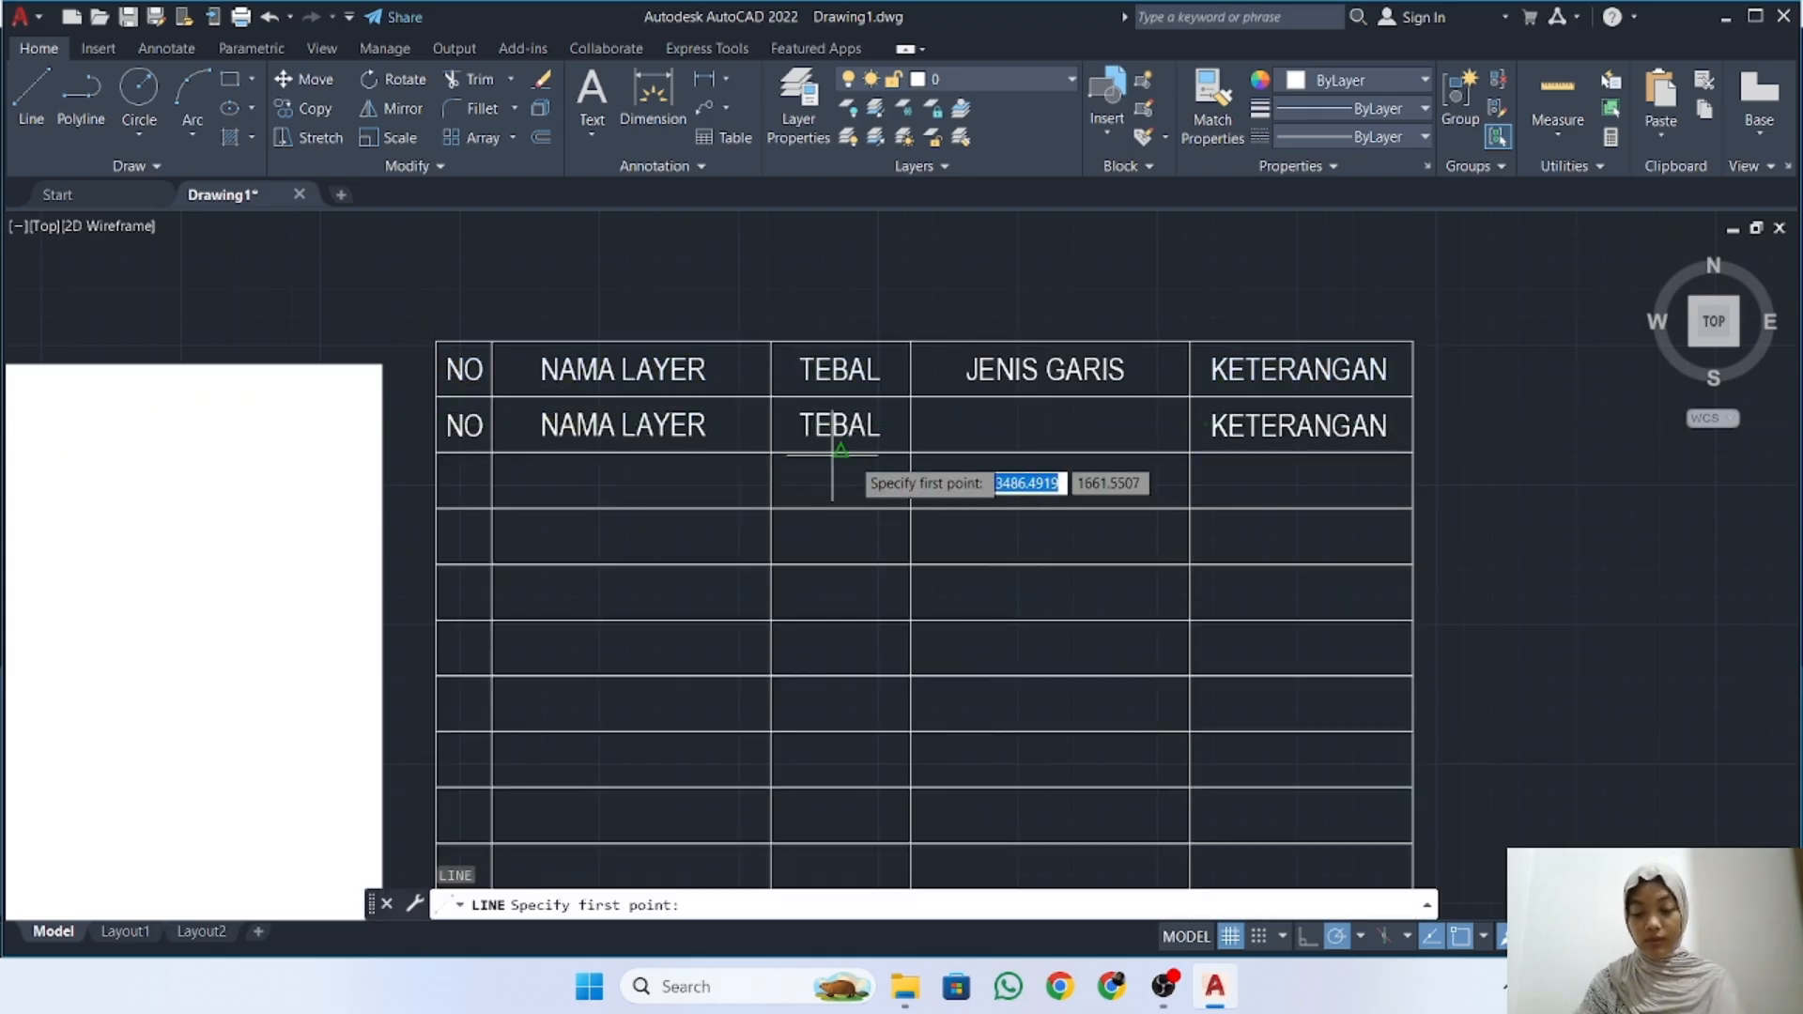
click(930, 425)
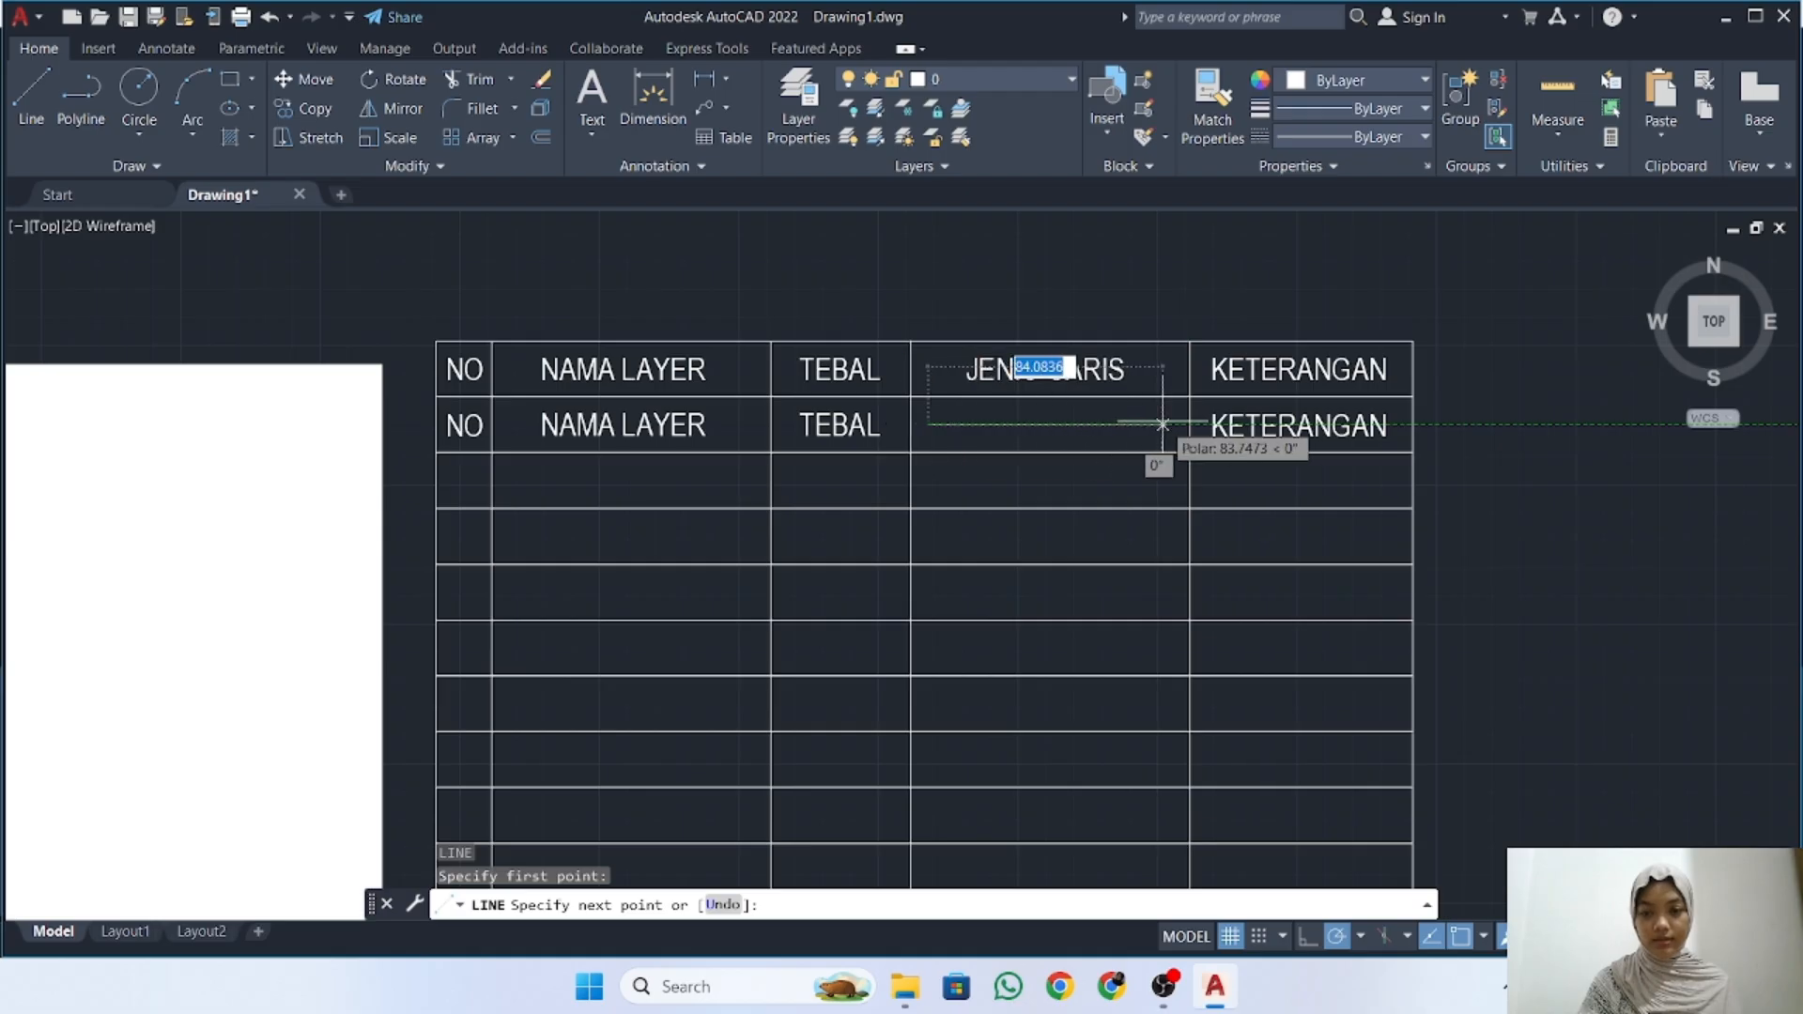
text(70)
key(Return)
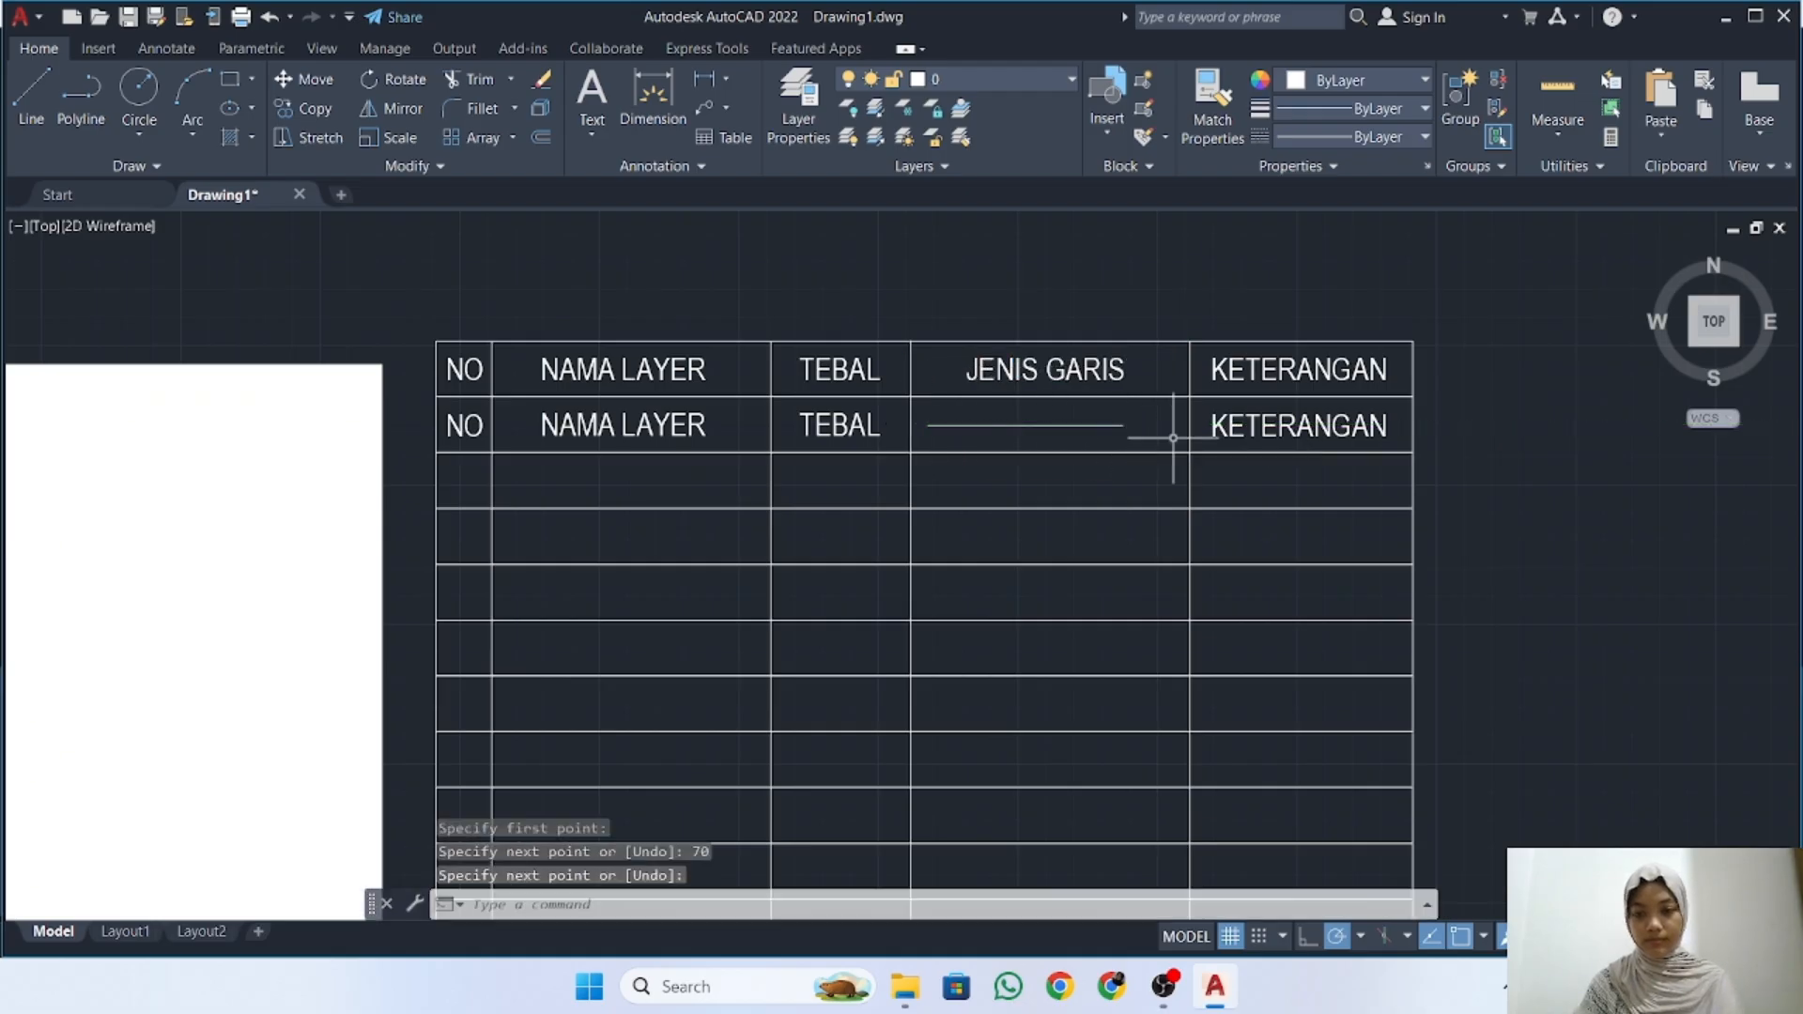
key(Return)
Move the sample line horizontally to centre it in its JENIS GARIS cell
click(1093, 426)
key(Return)
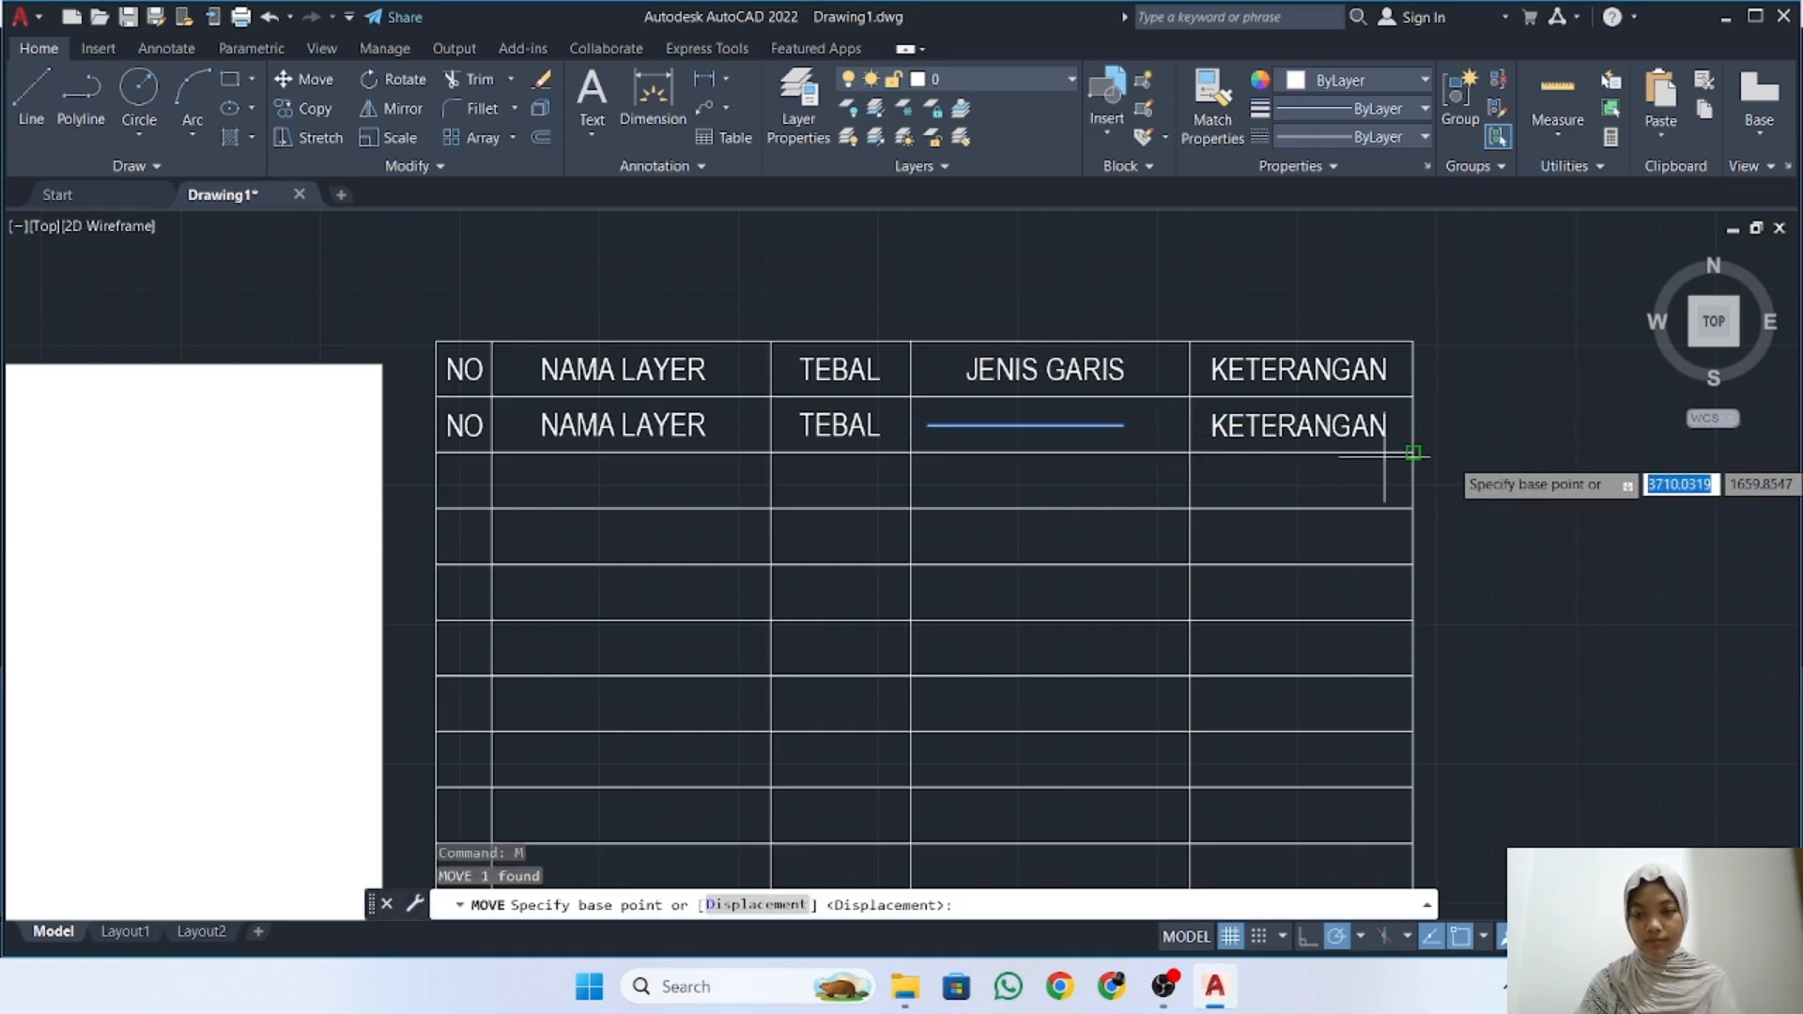
click(1619, 442)
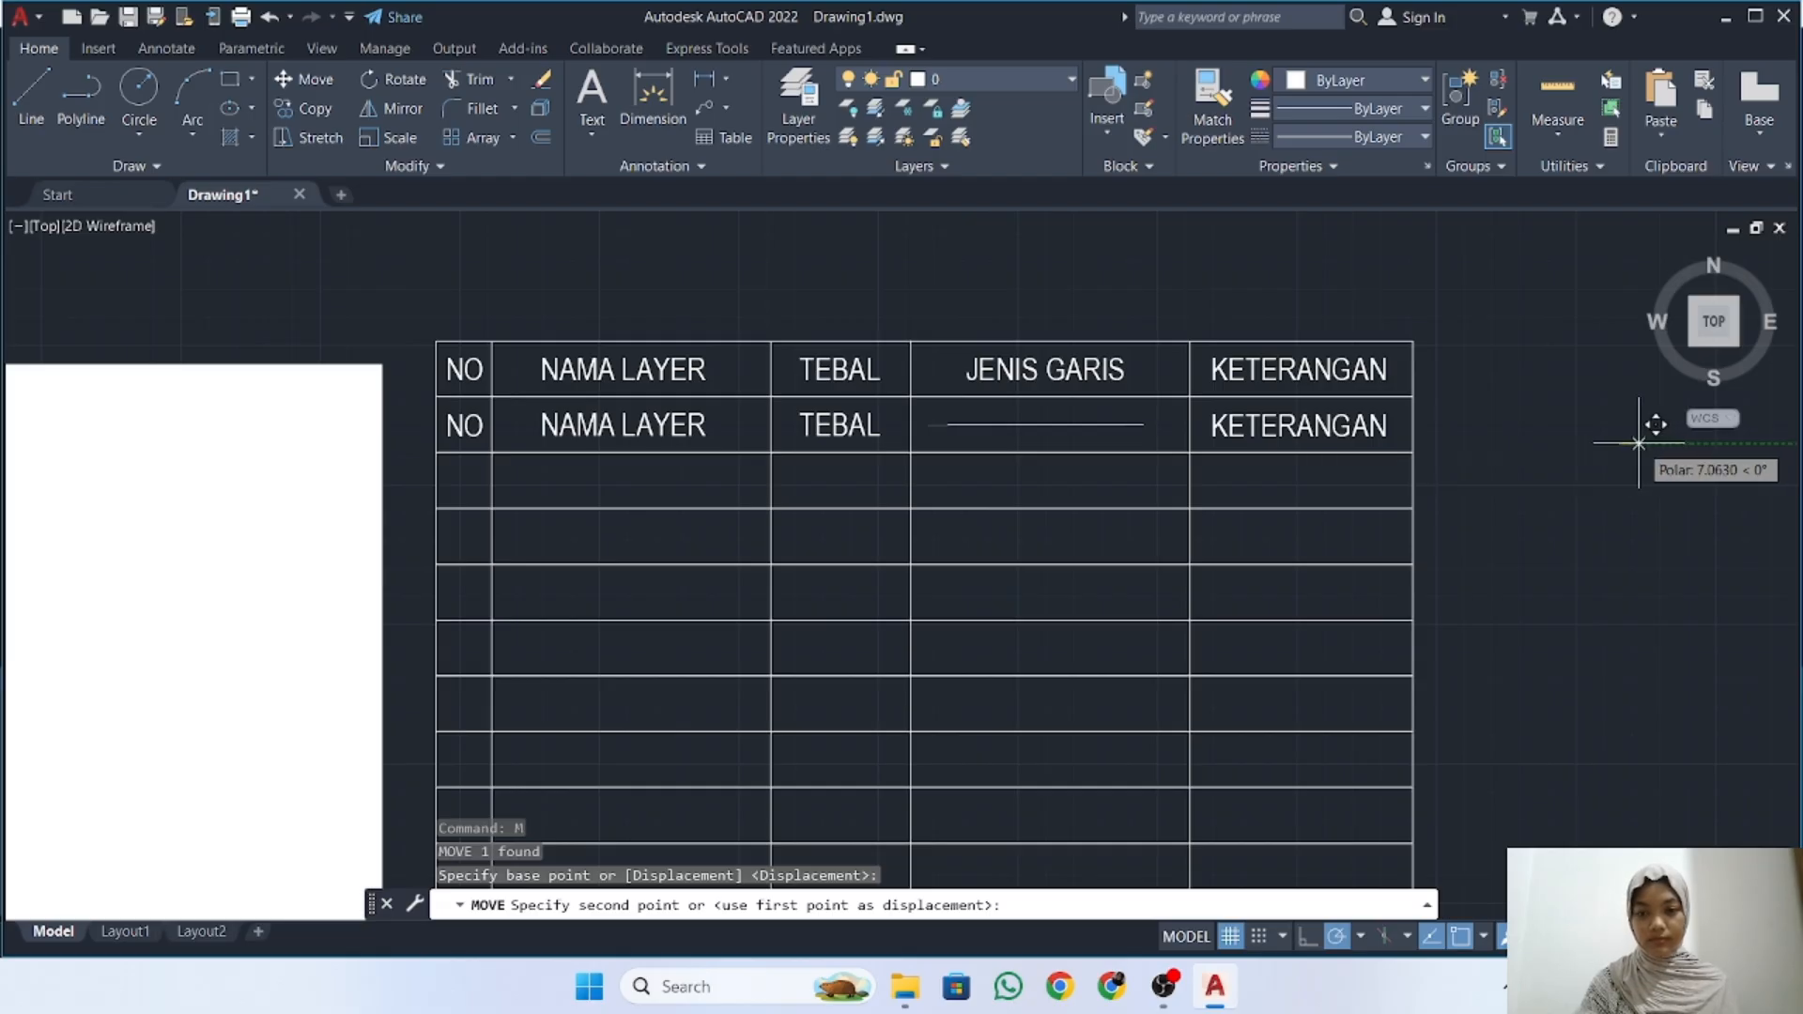
click(1639, 442)
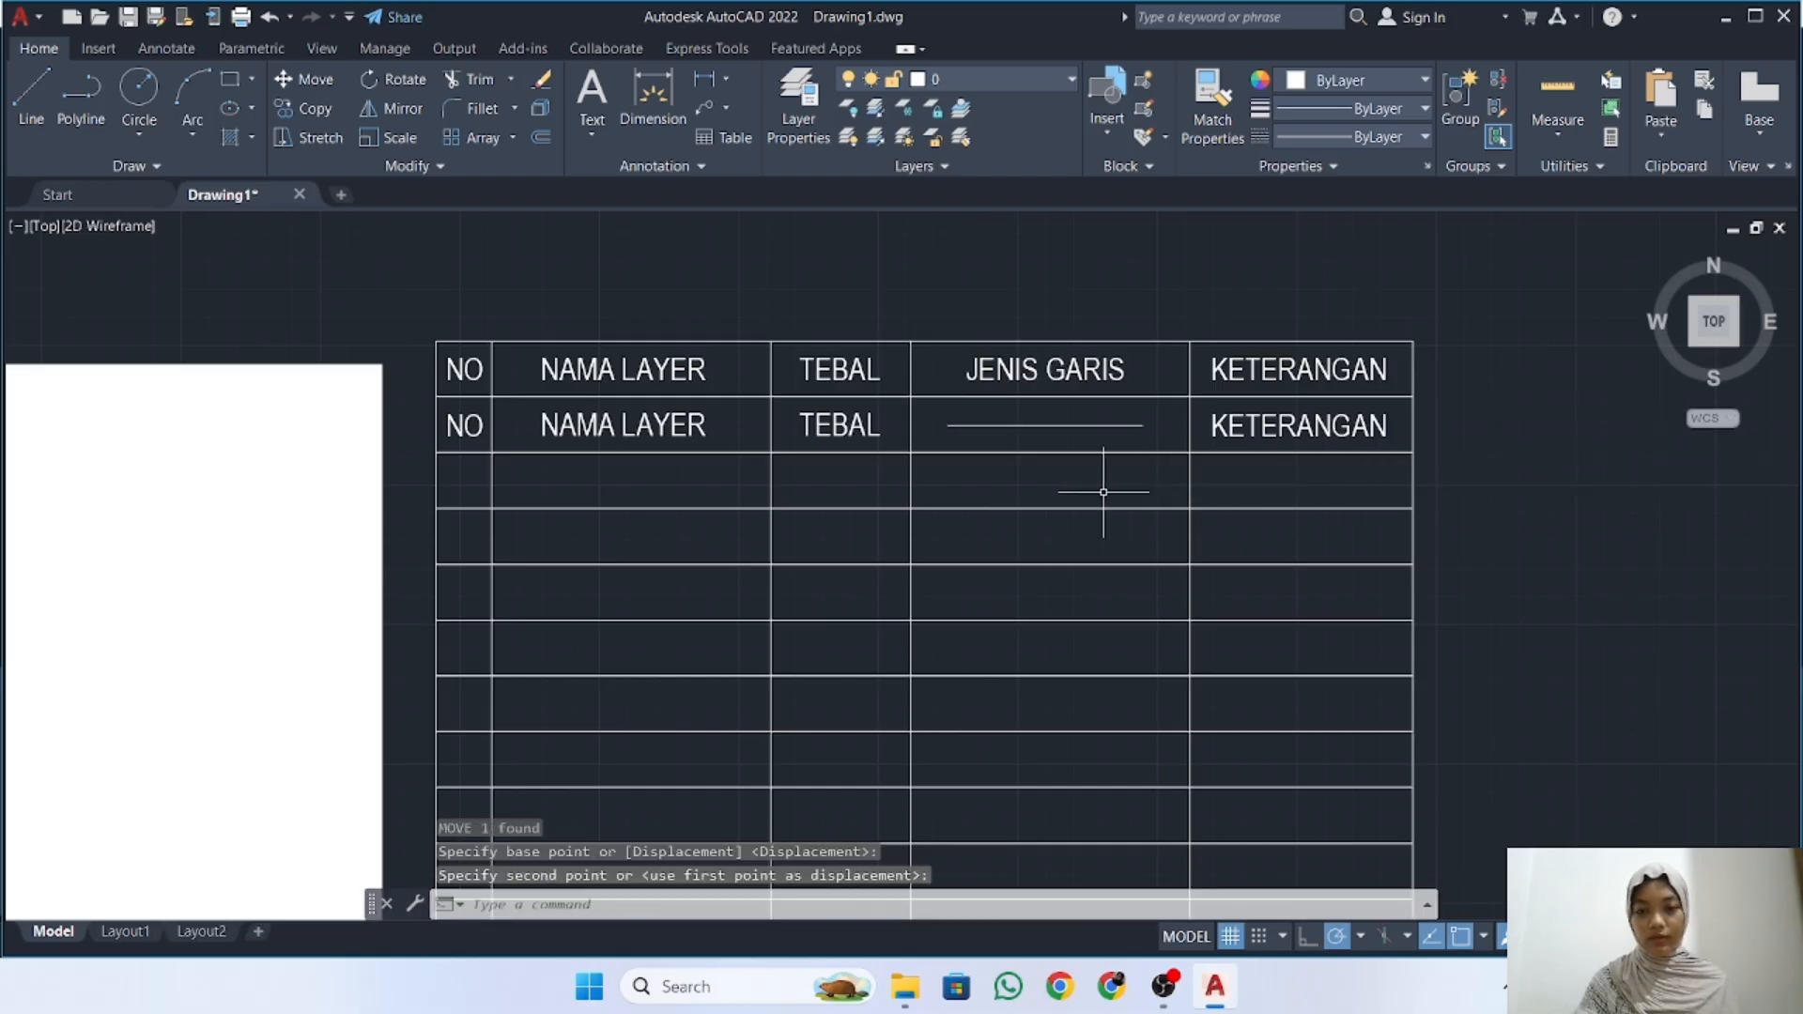
Try moving the copied NAMA LAYER text in the first row horizontally towards the left edge of its cell
mouse_move(702, 481)
middle_down()
mouse_move(1454, 368)
mouse_move(1273, 399)
middle_up()
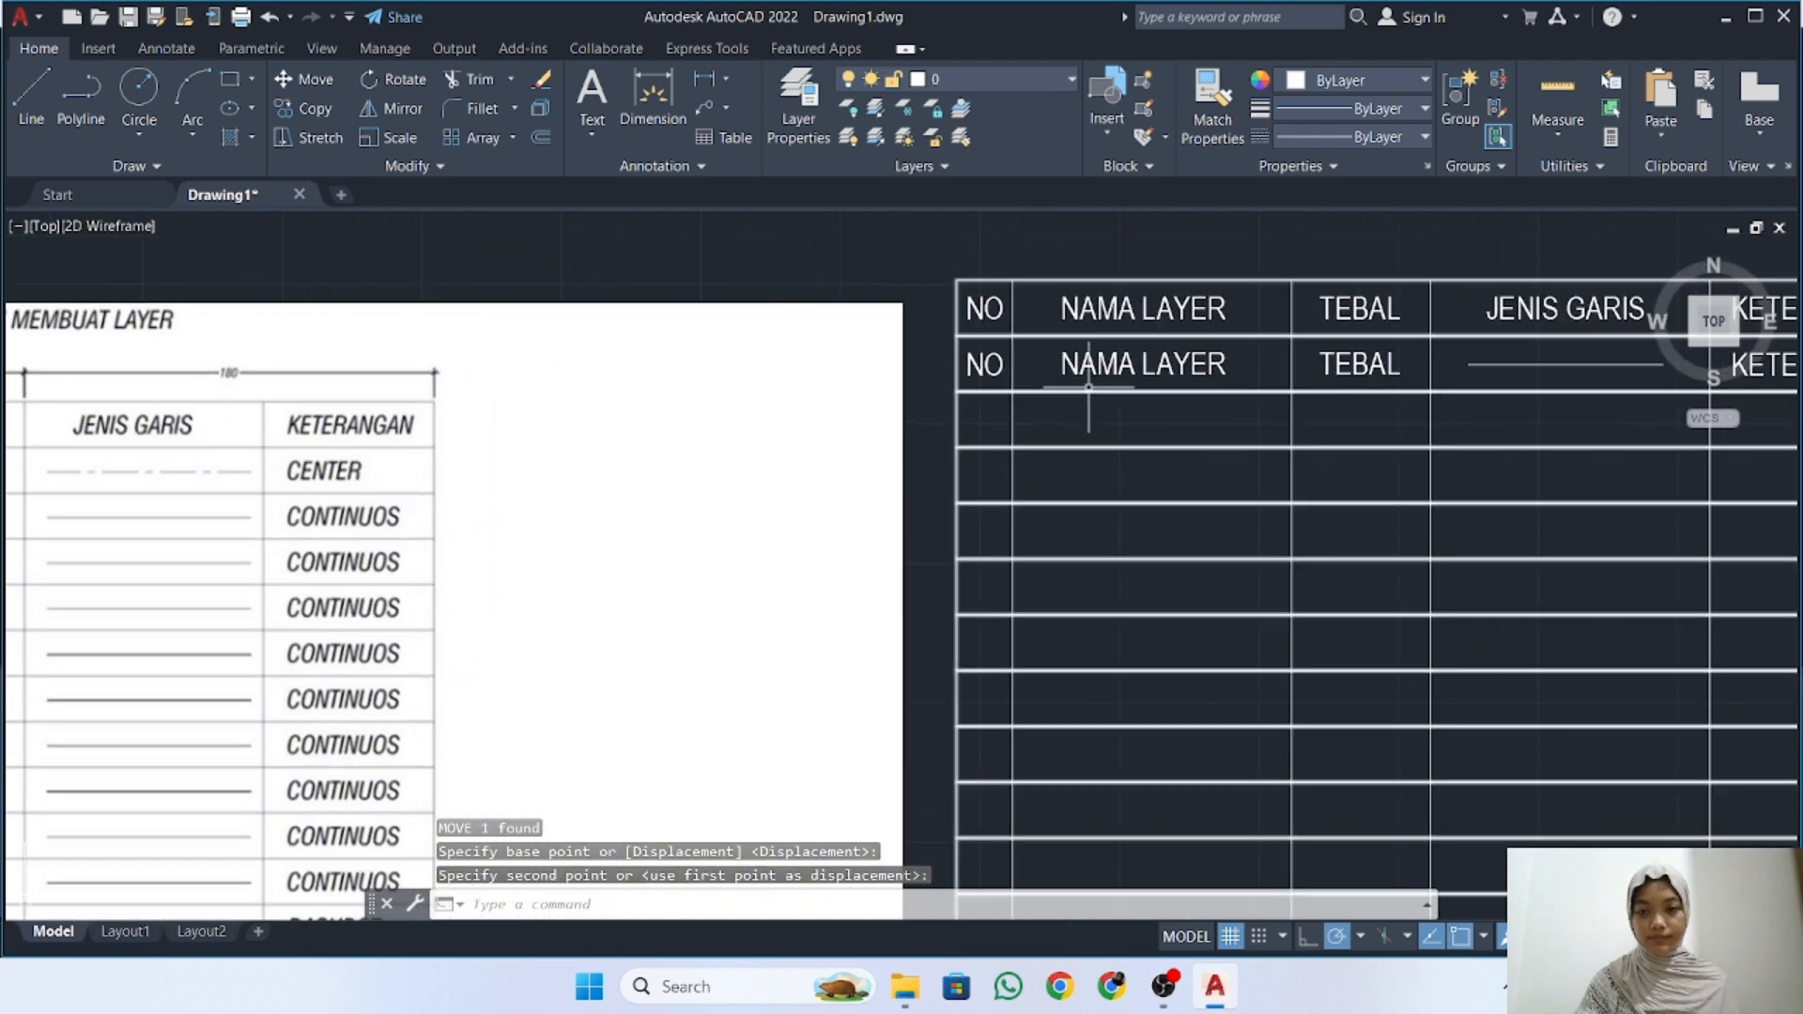
click(1102, 366)
text(M)
key(Return)
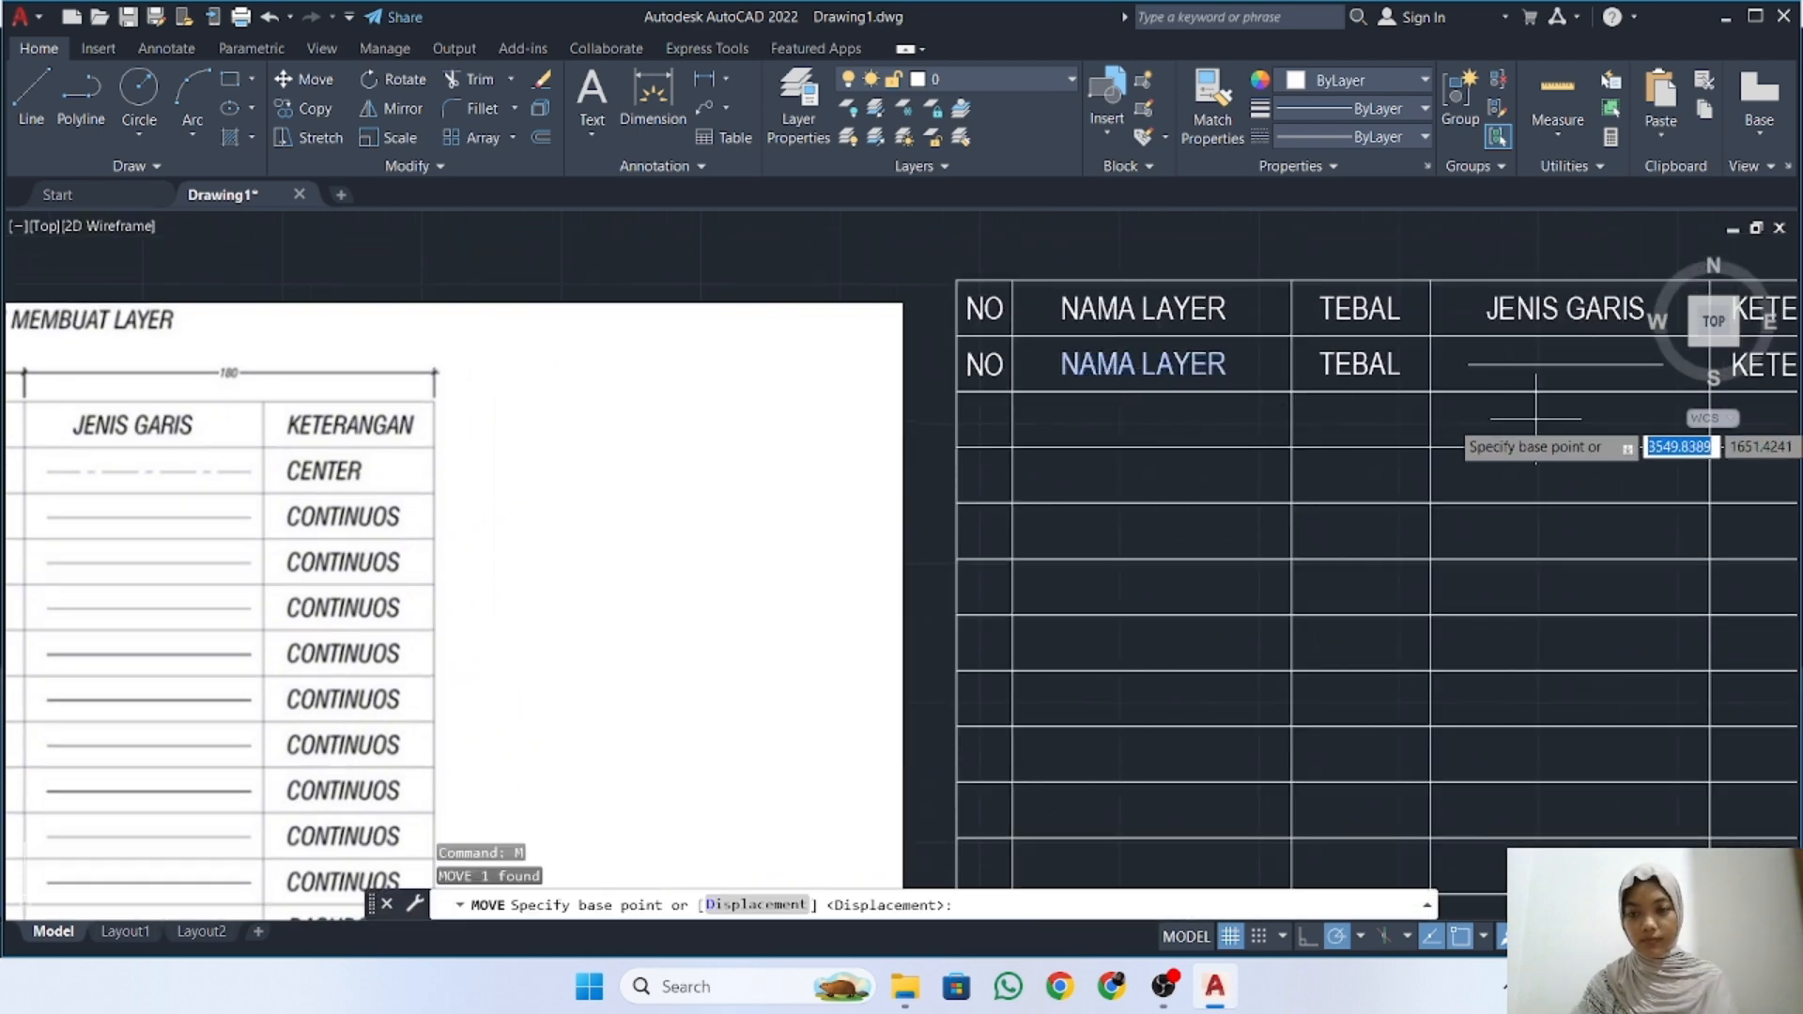
click(1650, 404)
click(1606, 425)
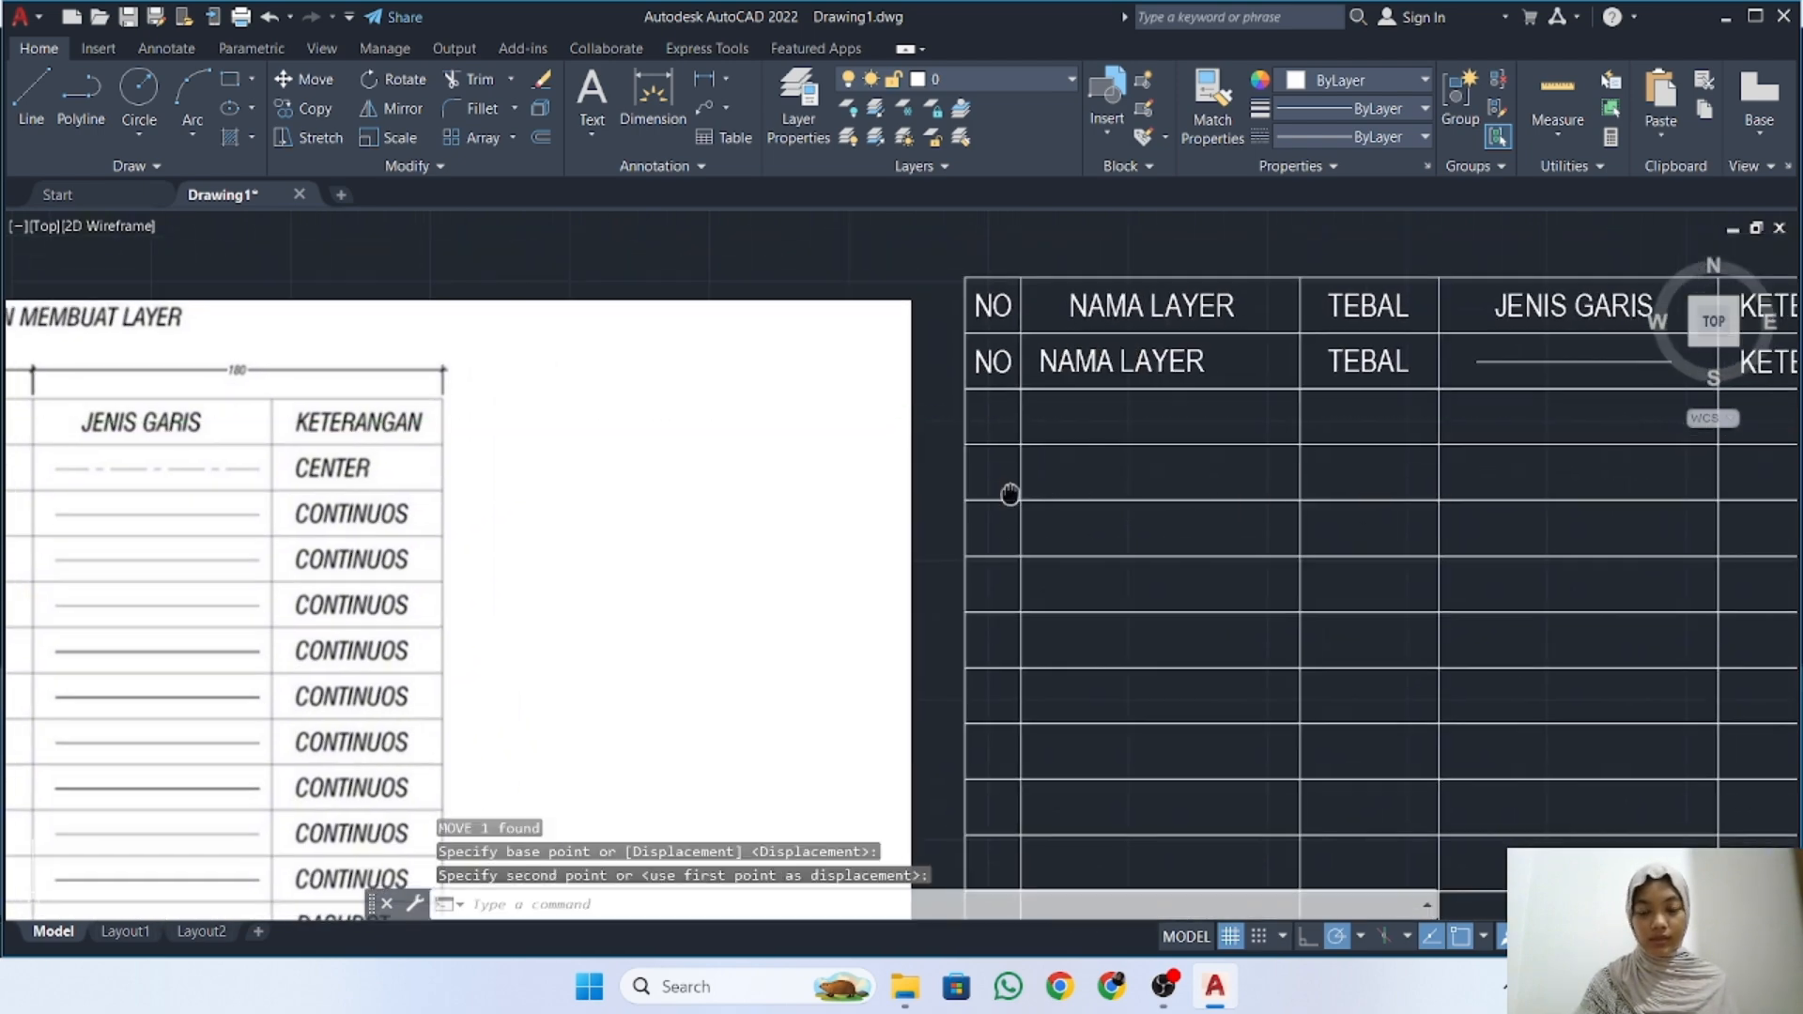
Undo the last move of the first row's NAMA LAYER text
mouse_move(1011, 496)
middle_down()
mouse_move(1420, 422)
mouse_move(780, 452)
middle_up()
key(ctrl+z)
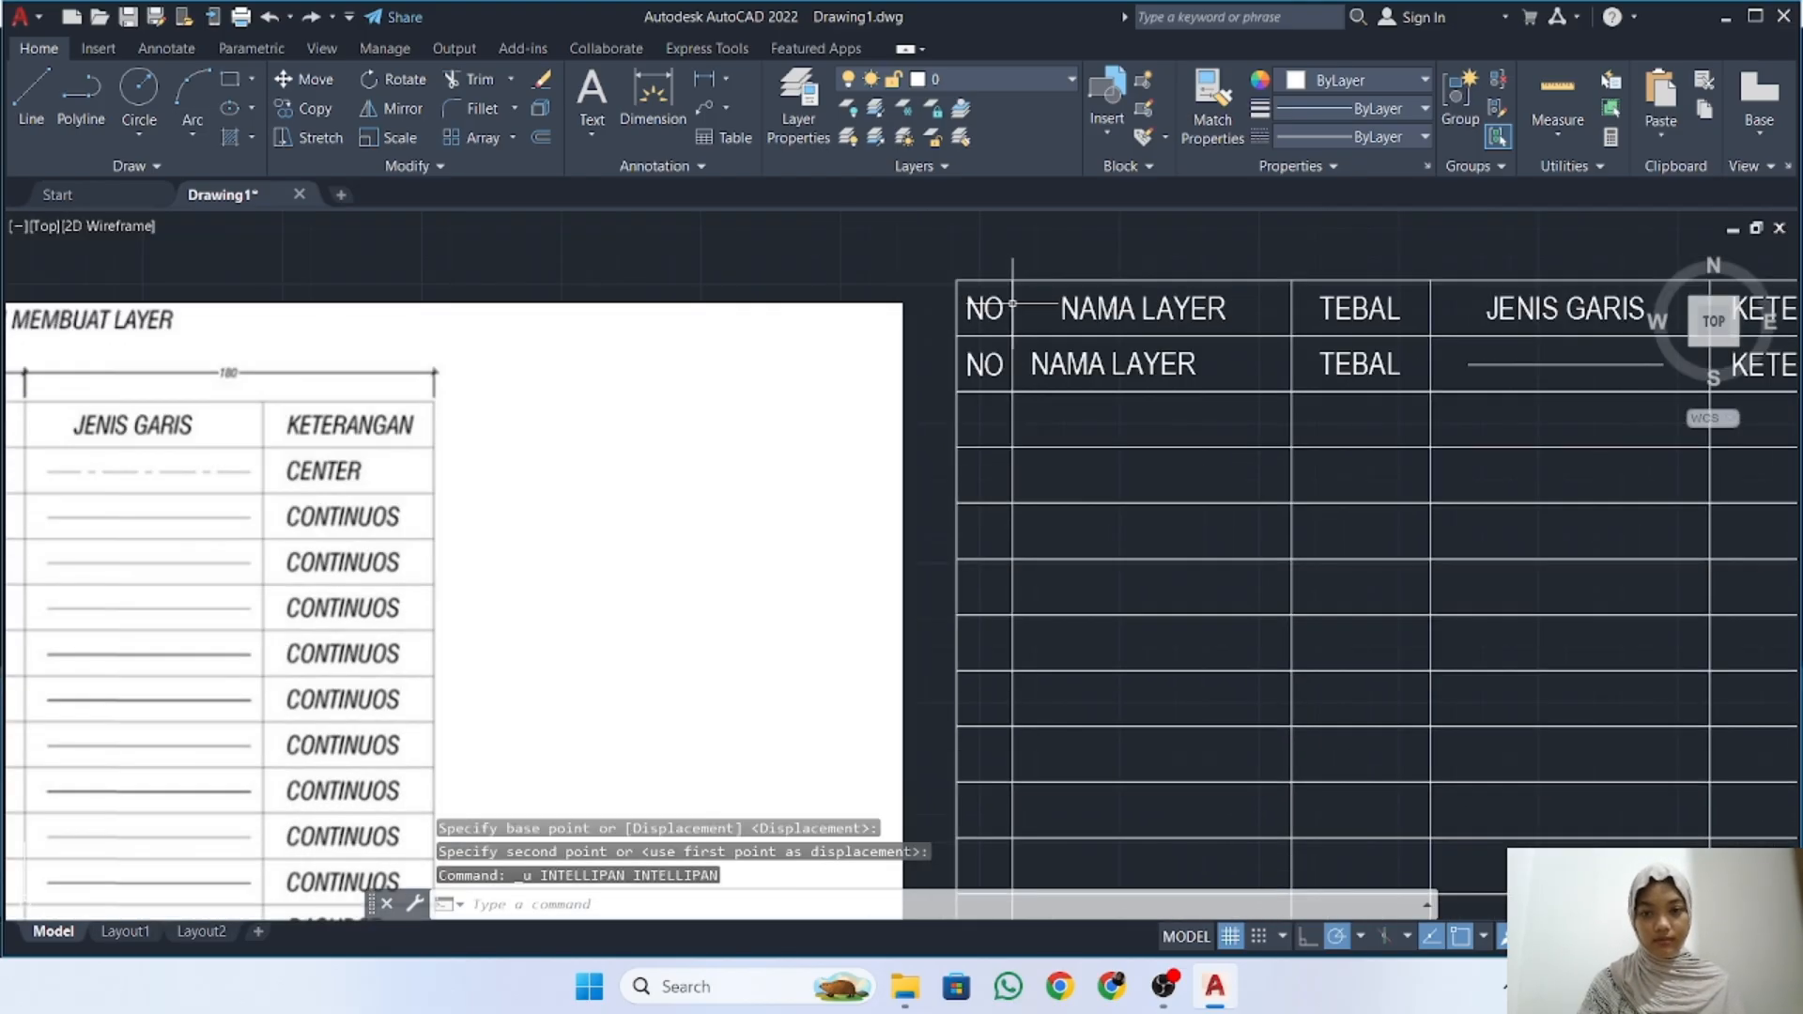
key(ctrl+z)
Replace the copied NO text in the first row below the header with 1
mouse_move(1095, 447)
middle_down()
mouse_move(938, 463)
mouse_move(1743, 421)
middle_up()
middle_drag(1569, 418, 1181, 431)
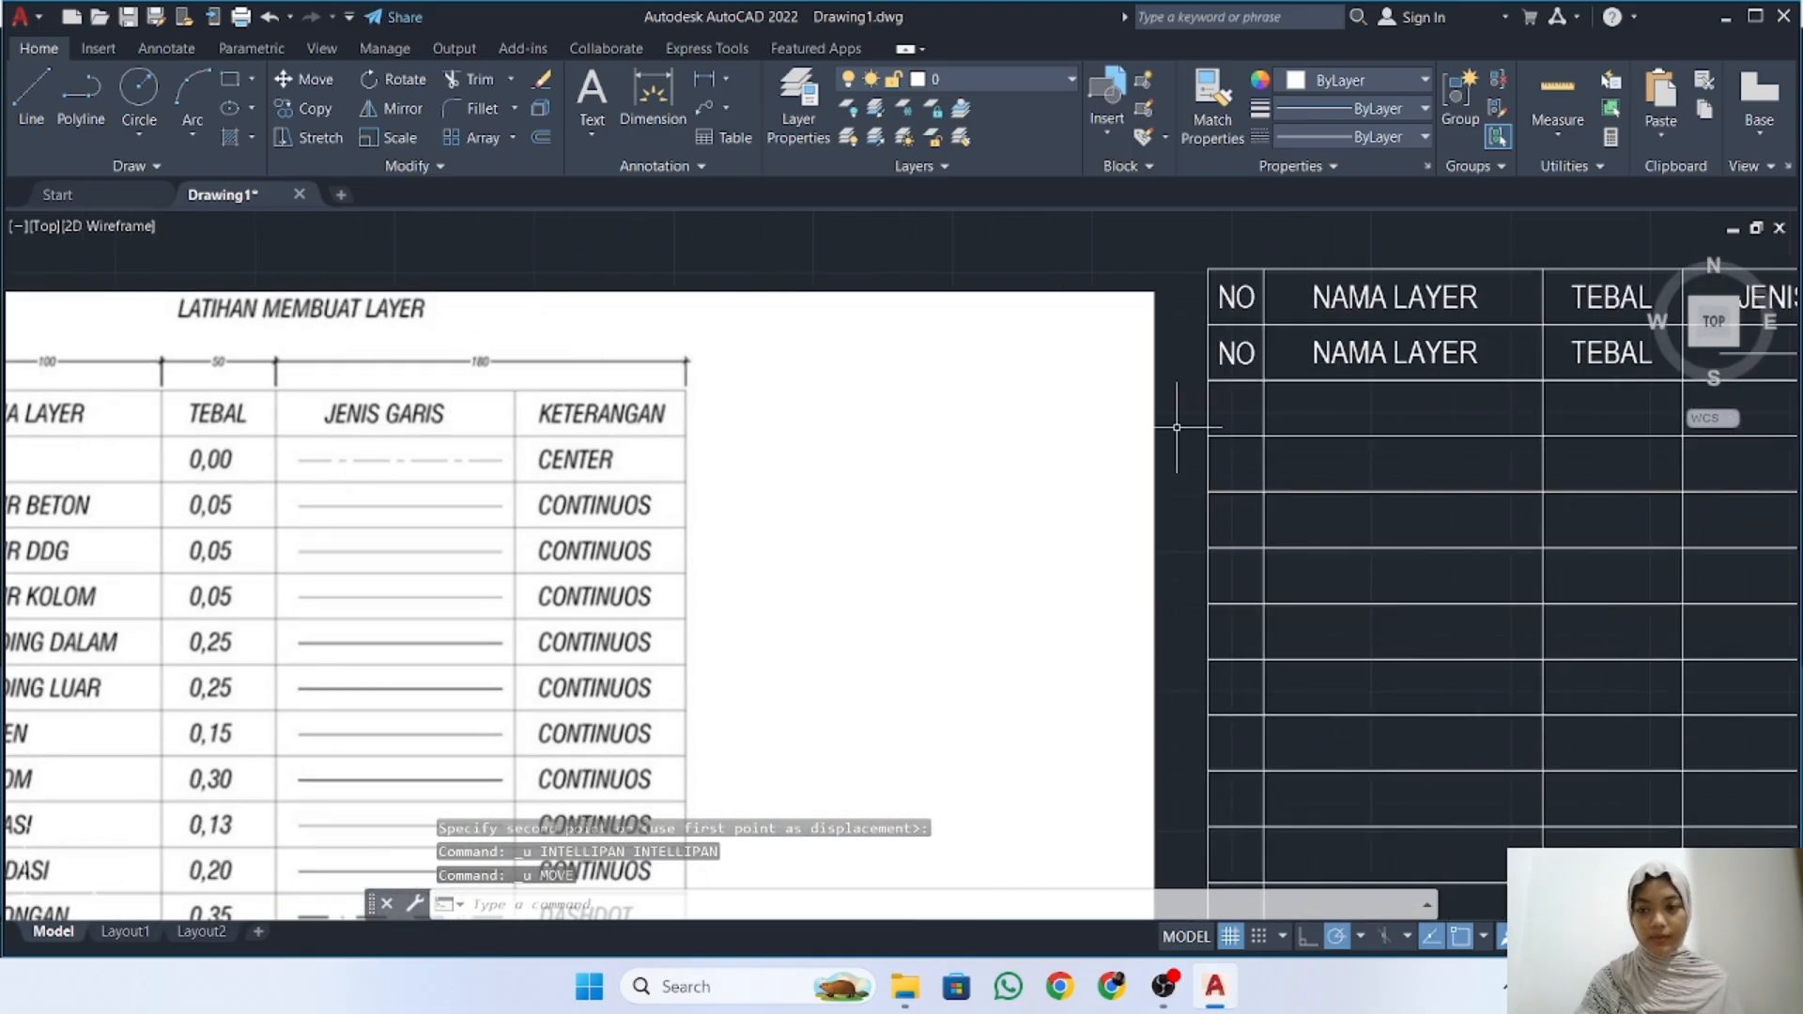
double_click(1236, 353)
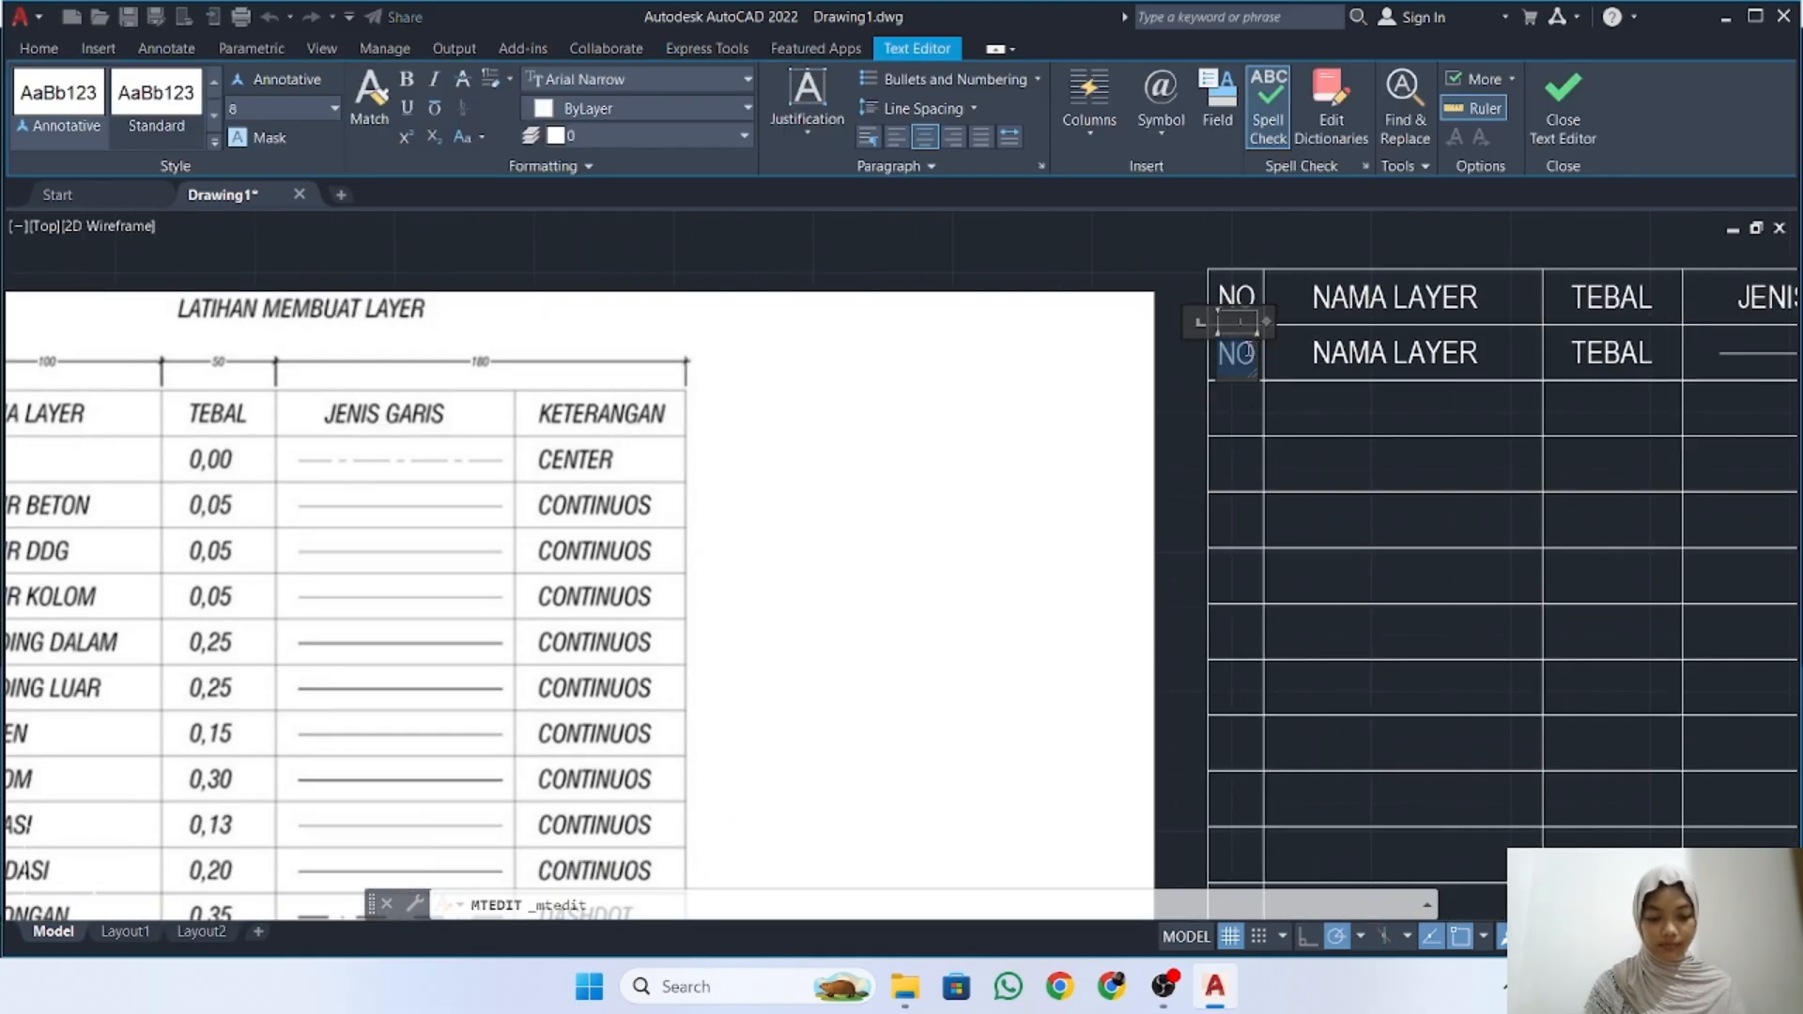
click(1563, 104)
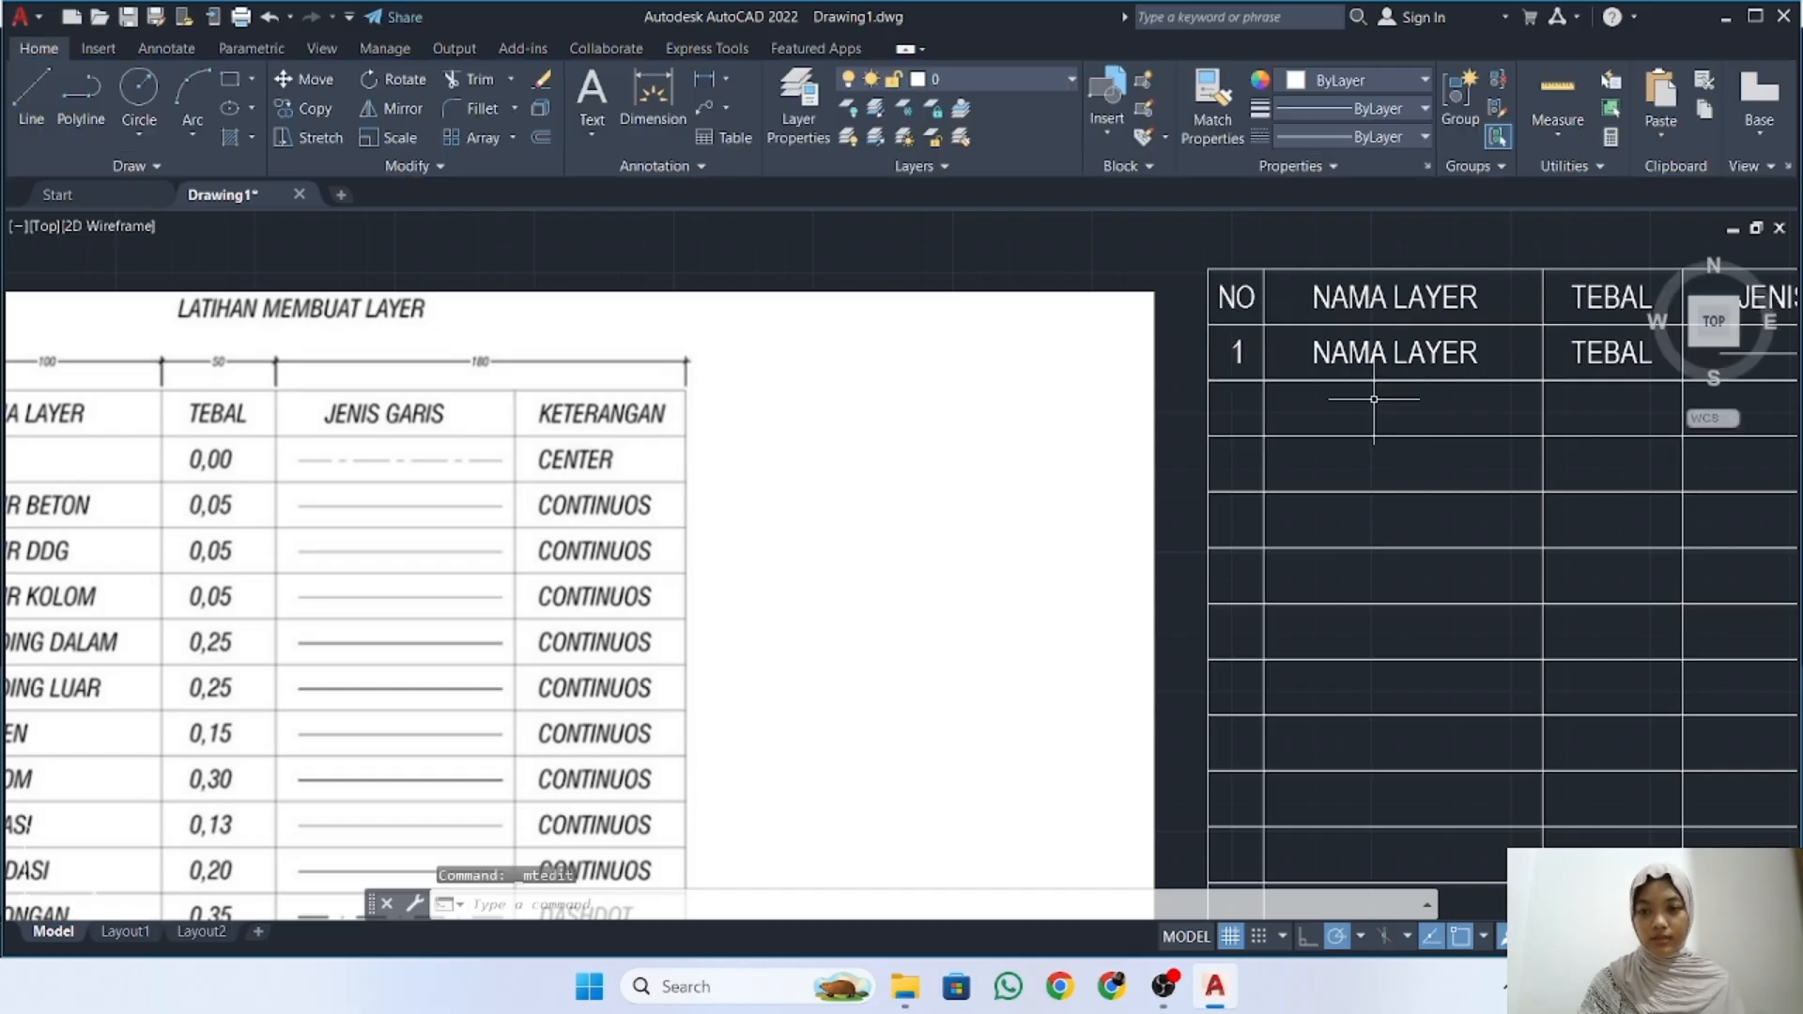
Open the copied NAMA LAYER text in row 1 for editing
double_click(1387, 357)
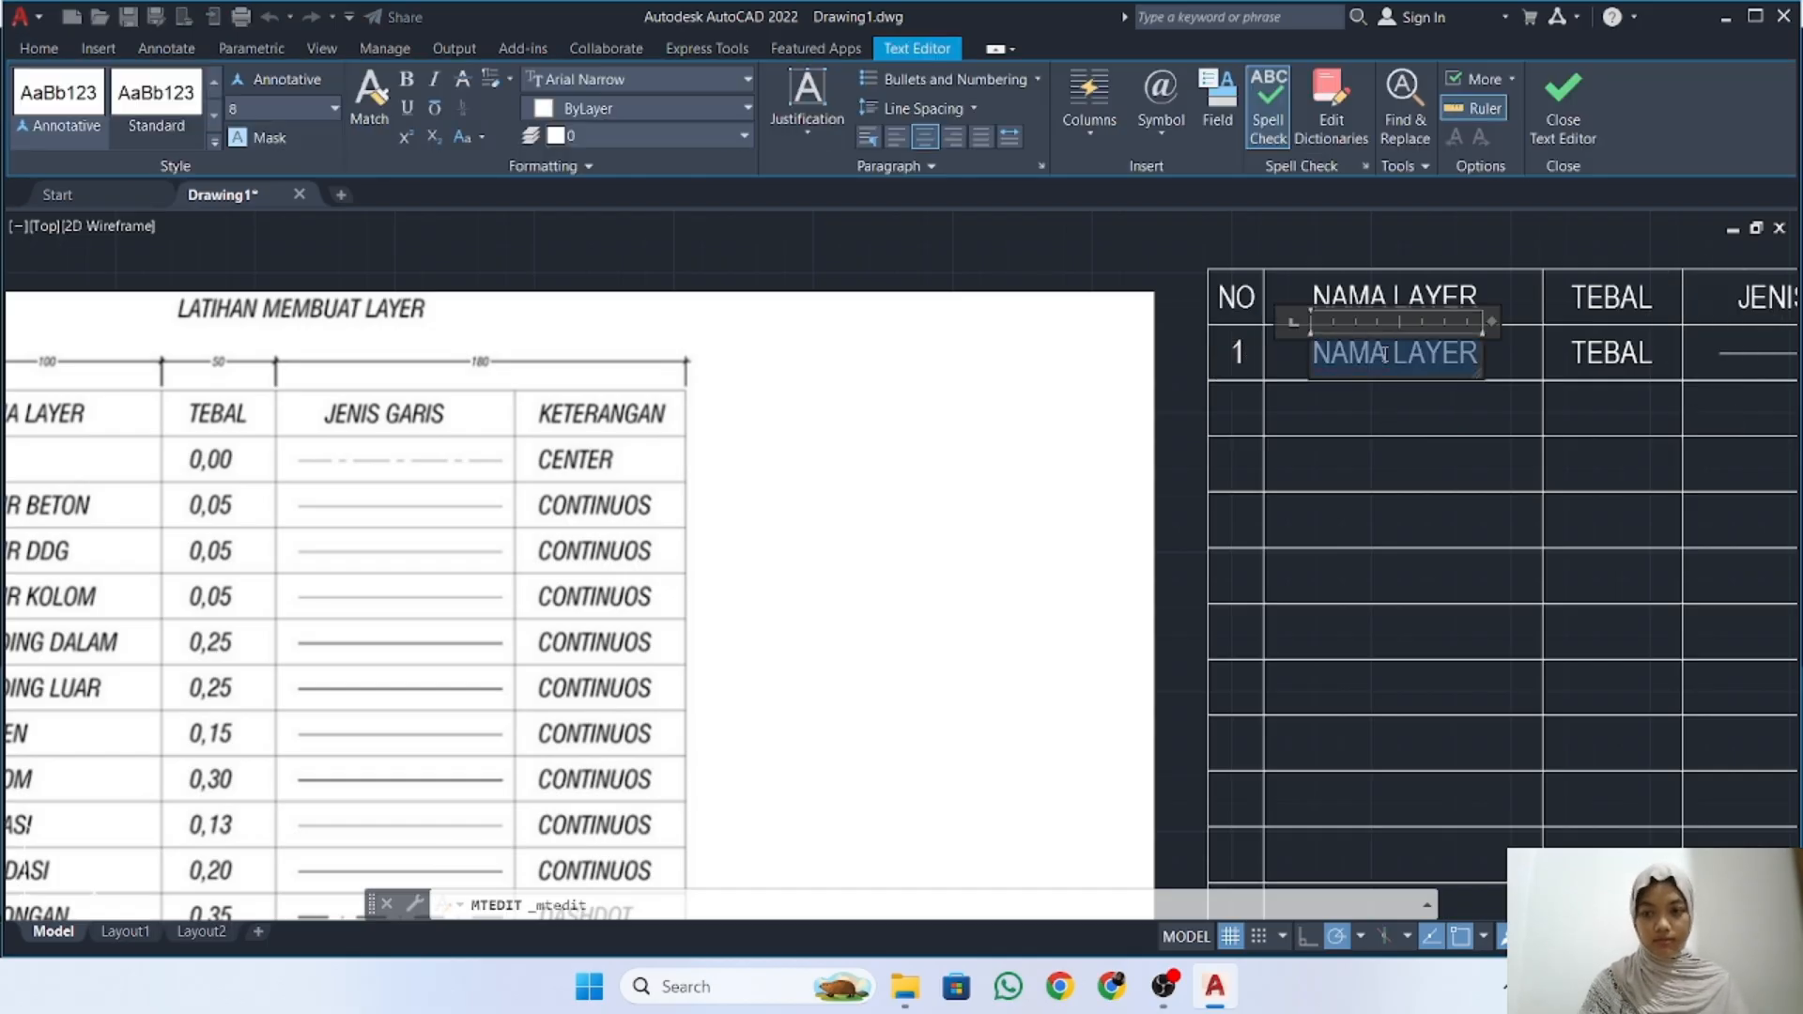
Finish row 1's layer name as AS and move it about 23 units left within its cell
click(1557, 99)
middle_drag(983, 487, 1211, 438)
scroll(1212, 438, down, 2)
middle_drag(1350, 417, 1140, 408)
click(1258, 345)
text(m)
key(Return)
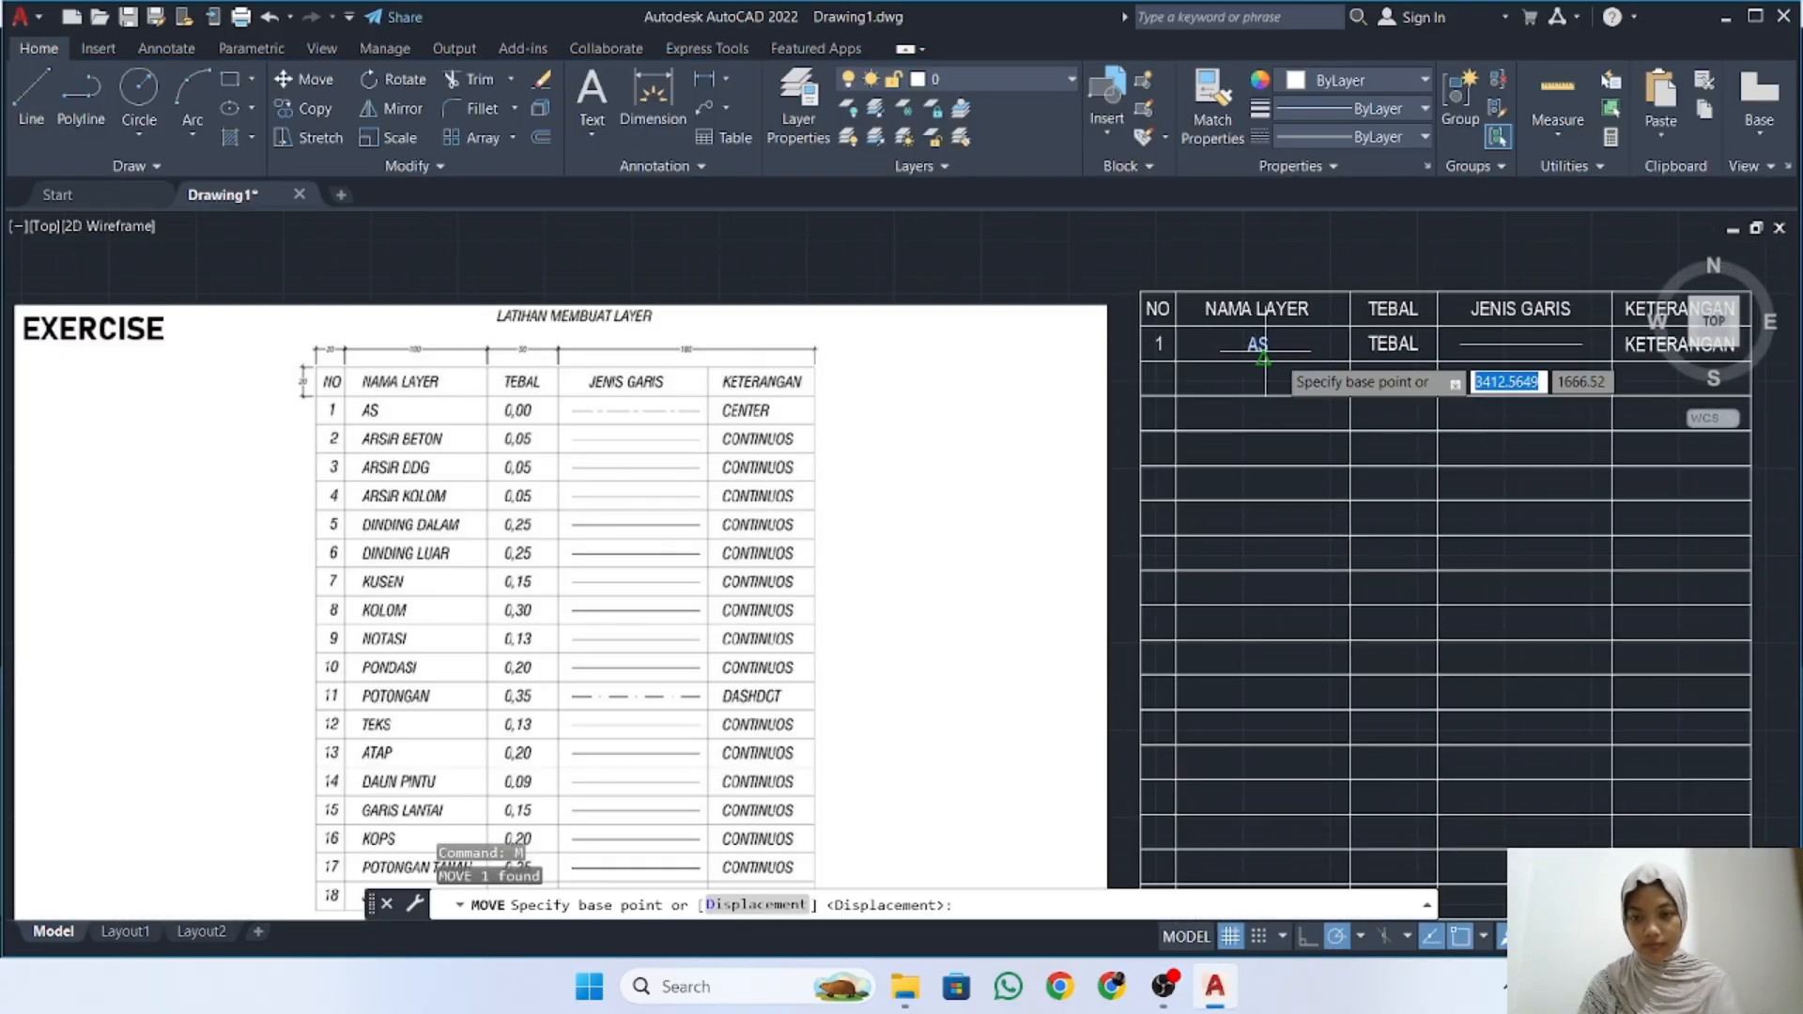
click(1512, 382)
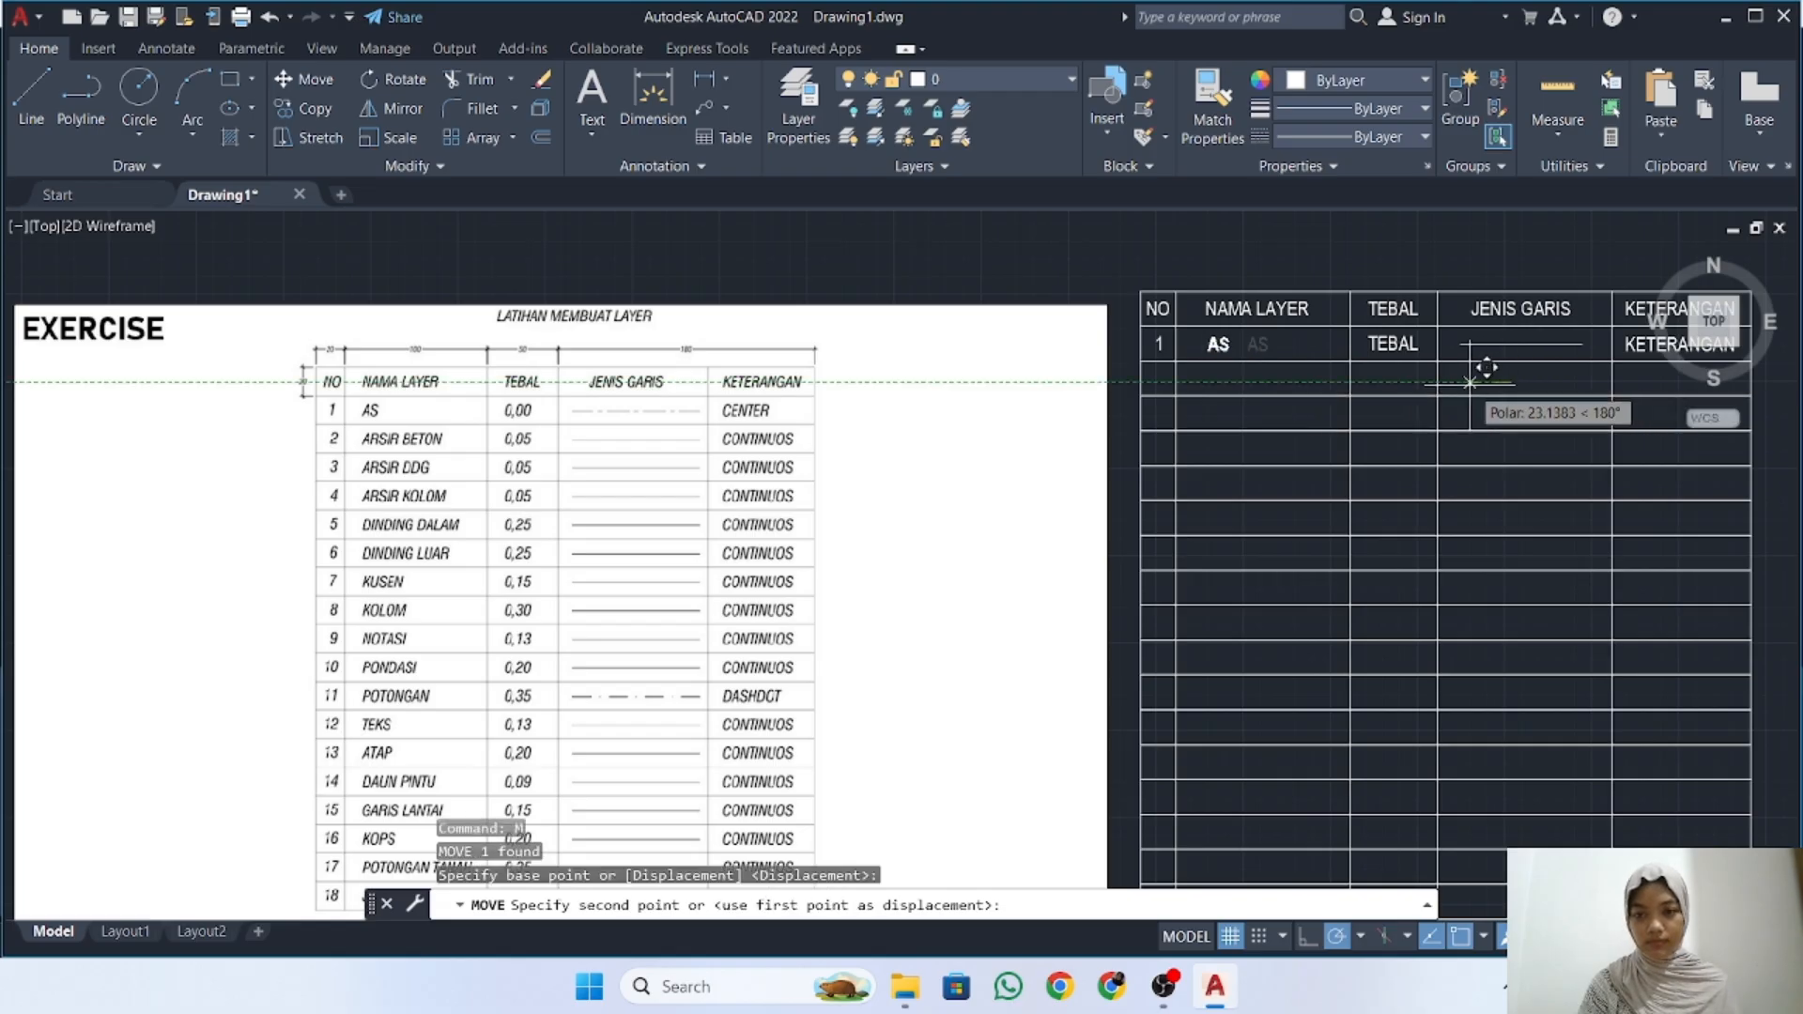
click(1470, 382)
Set row 1's TEBAL entry to 0,00 and its KETERANGAN entry to CENTER
double_click(1393, 344)
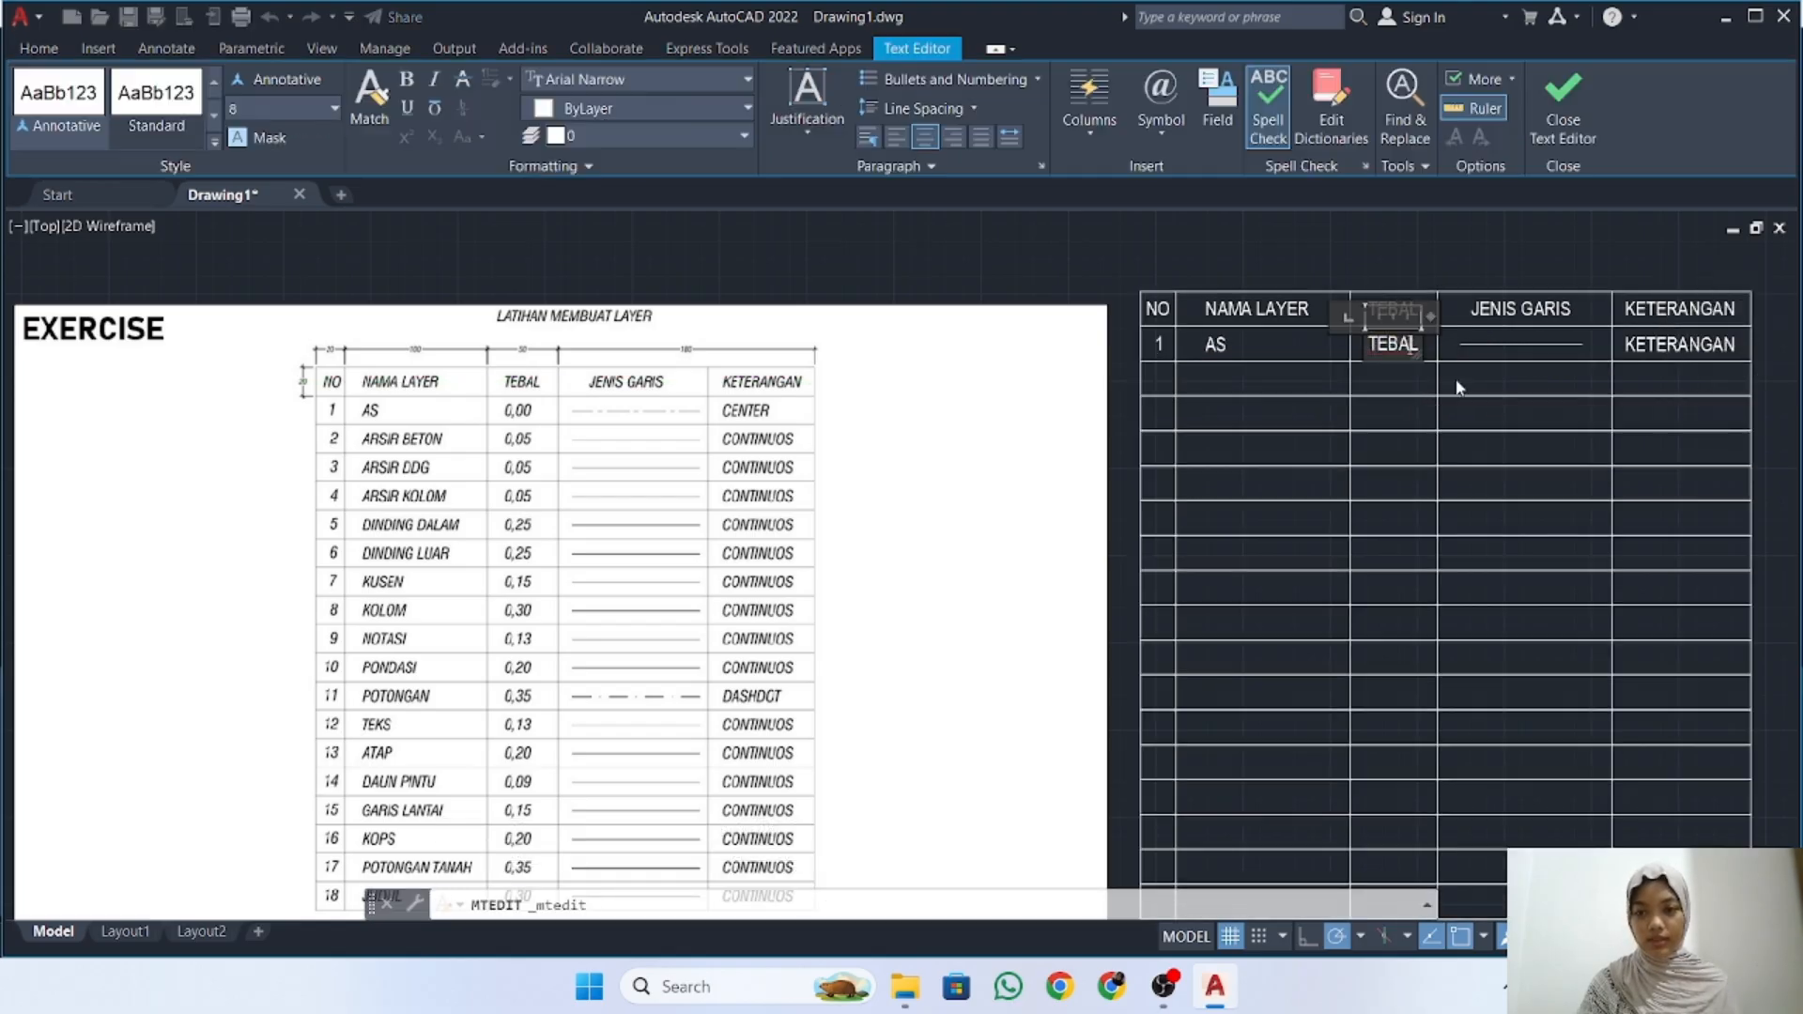
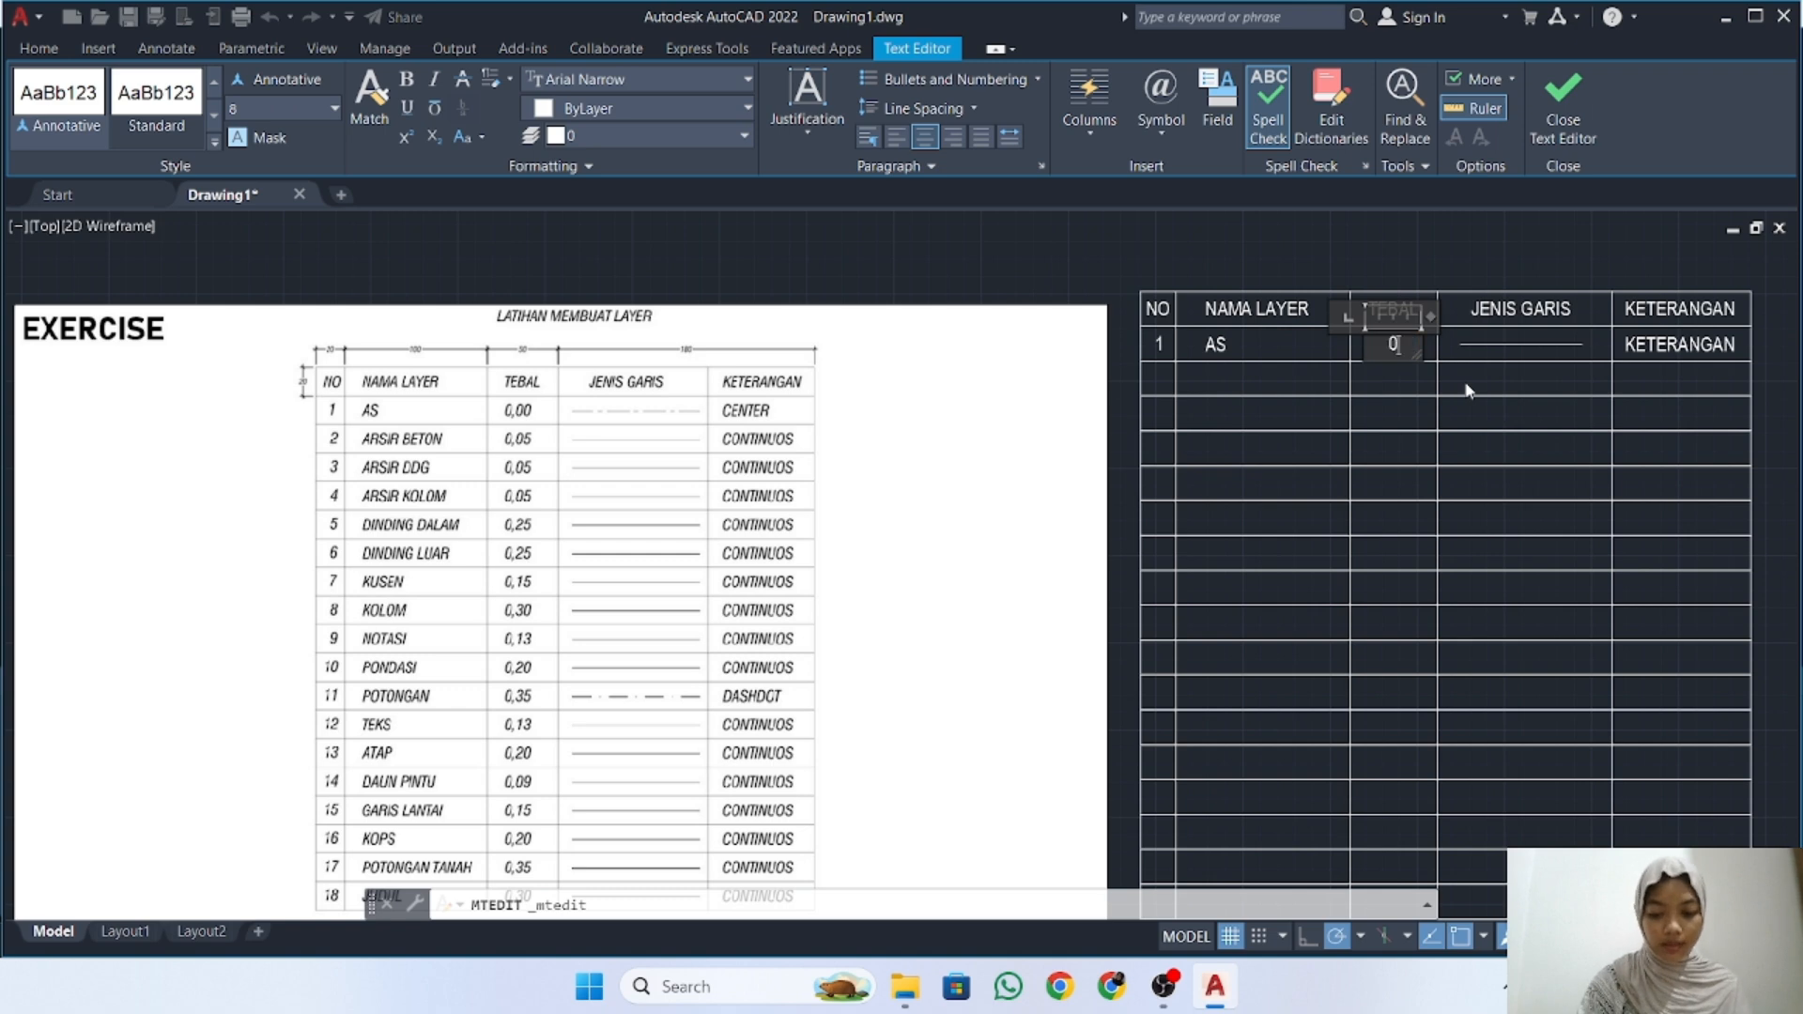
click(1564, 103)
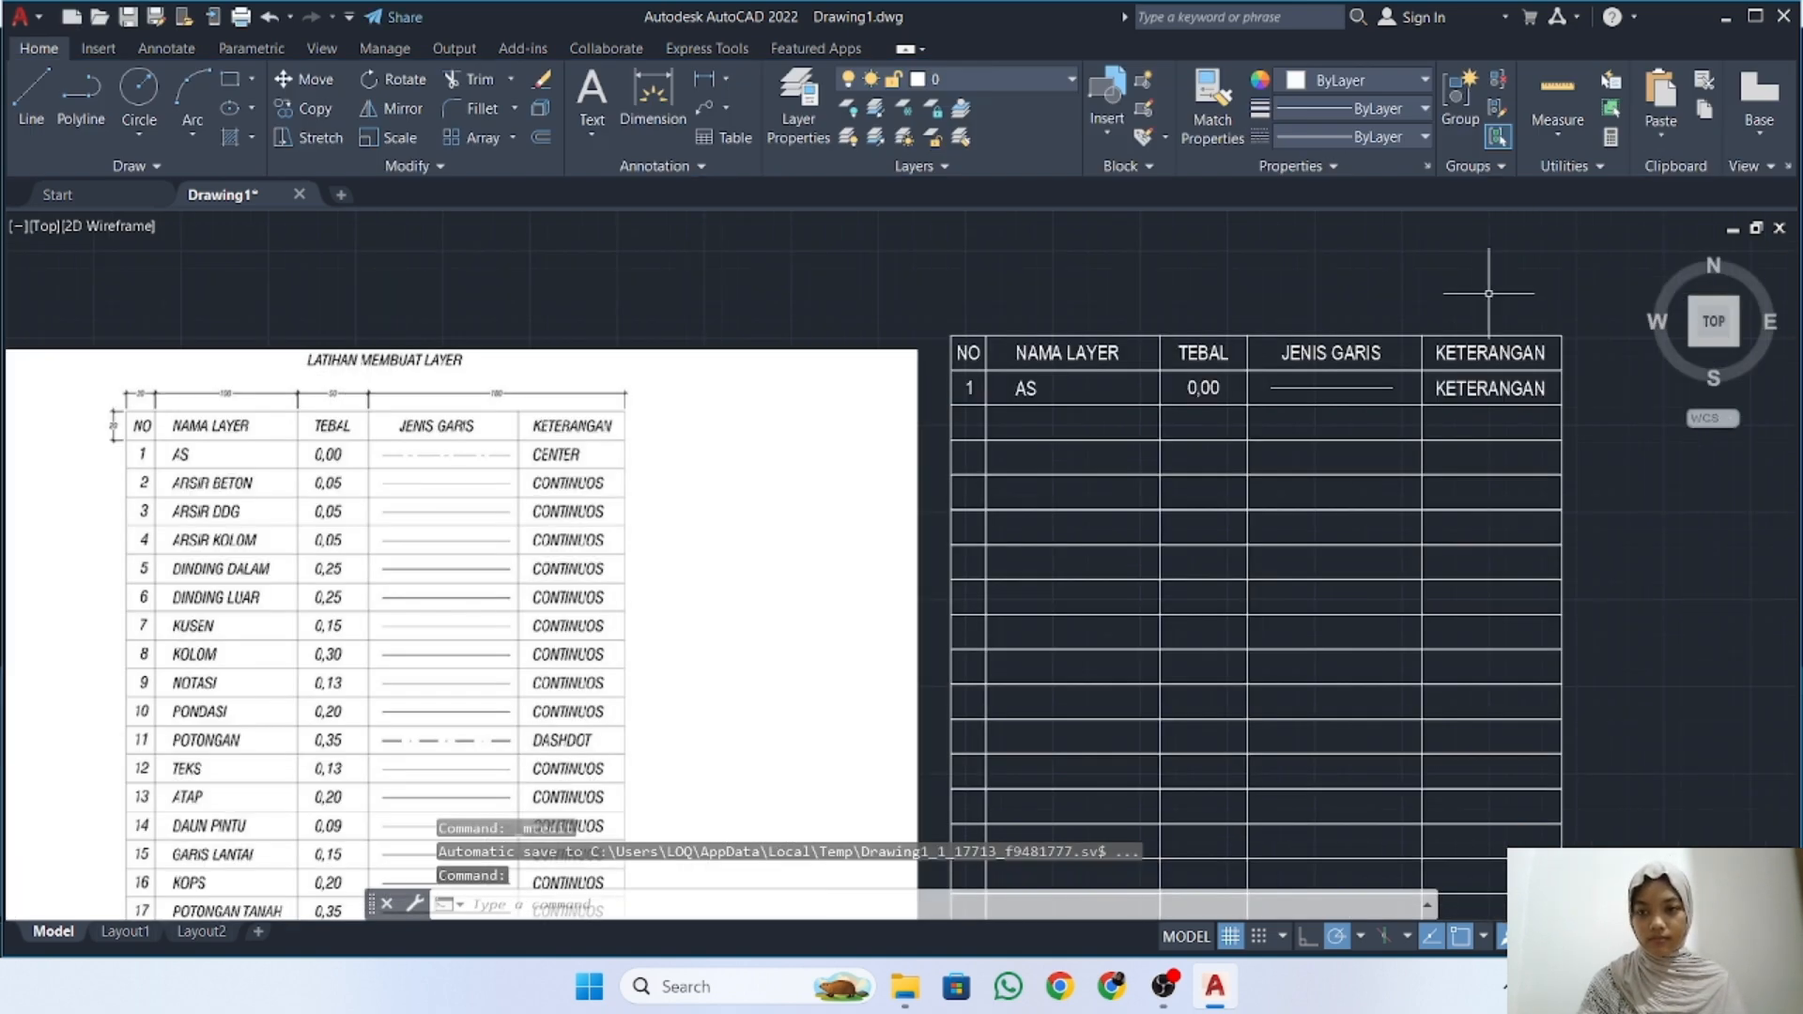
scroll(1379, 420, up, 2)
middle_drag(1294, 382, 1345, 402)
scroll(1405, 392, down, 2)
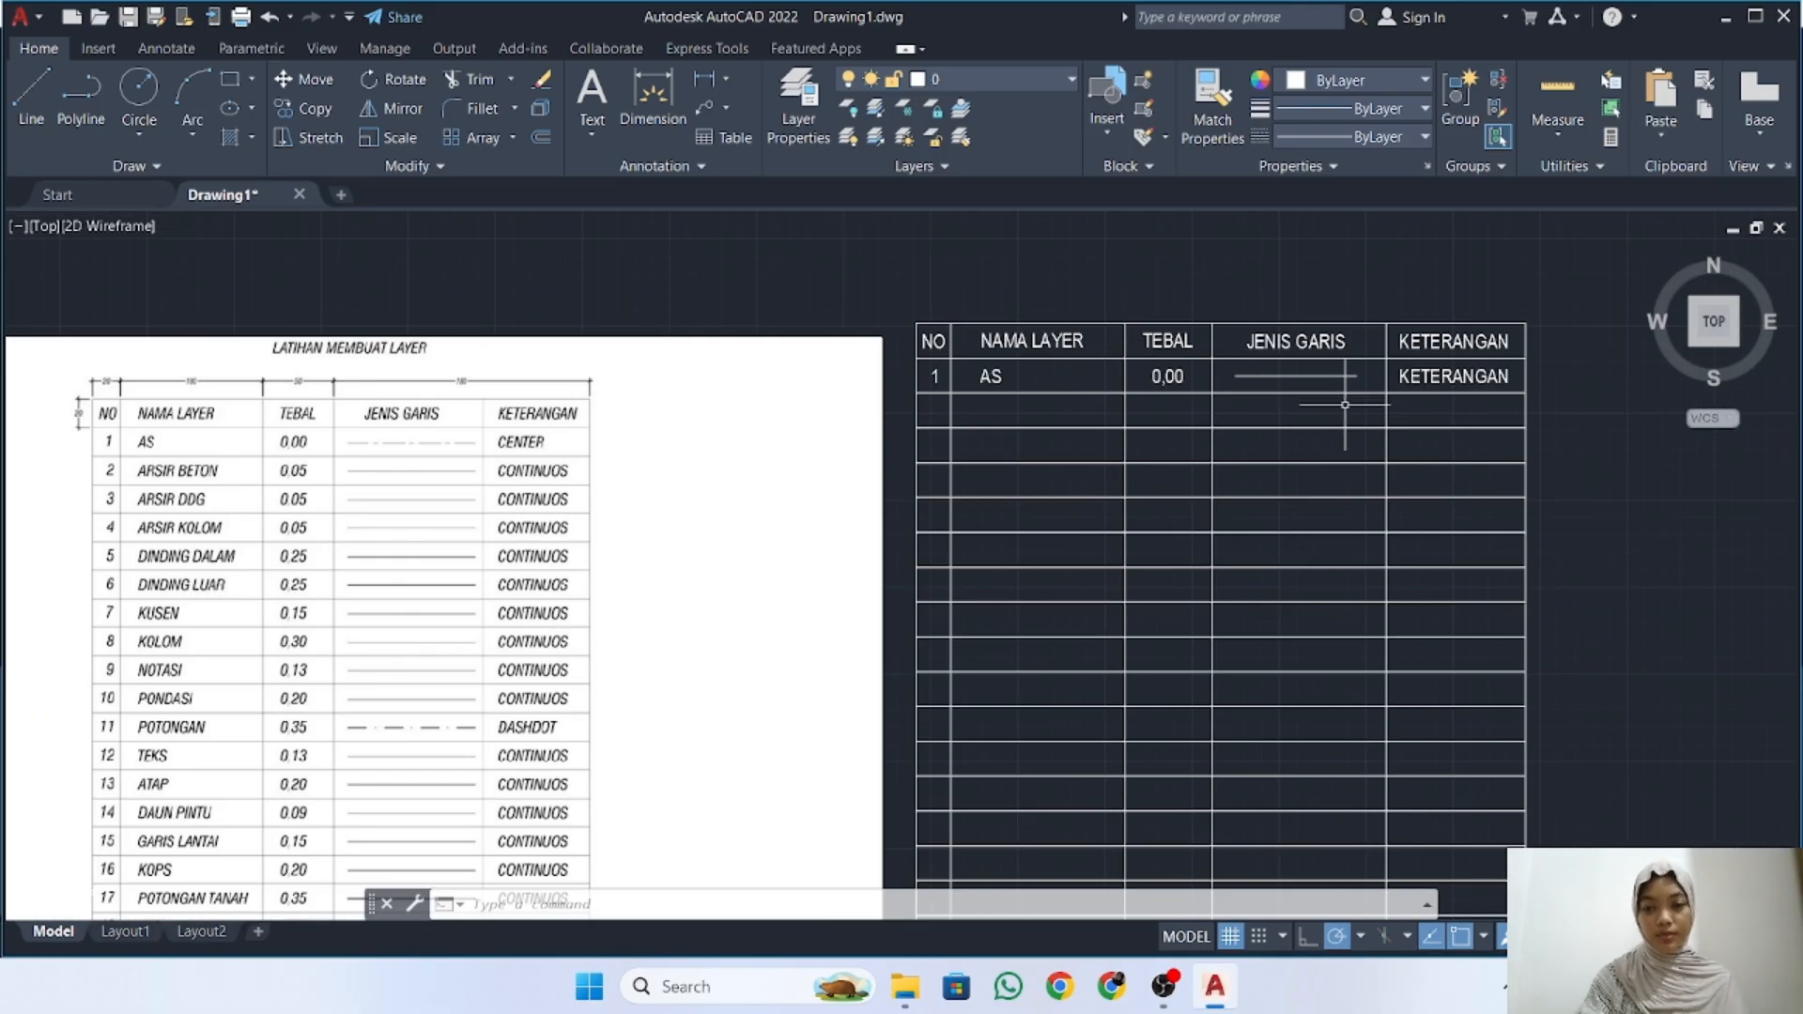
double_click(1442, 381)
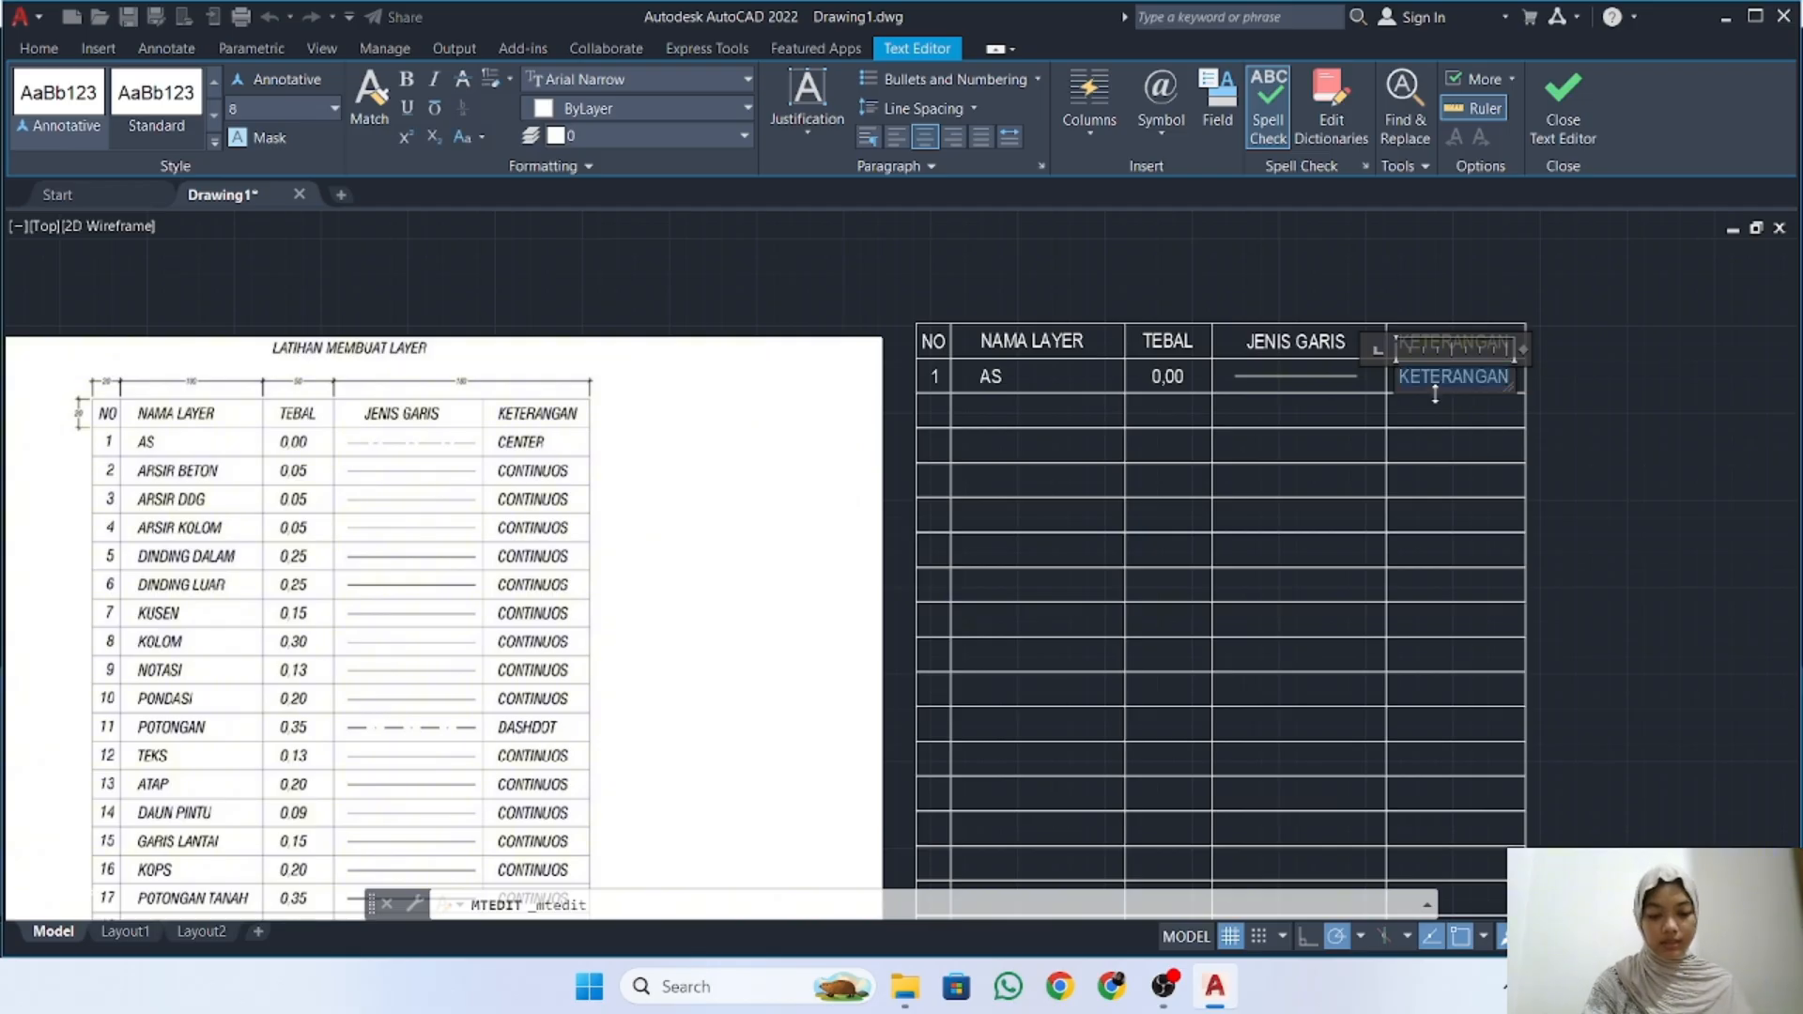
text(CENTER)
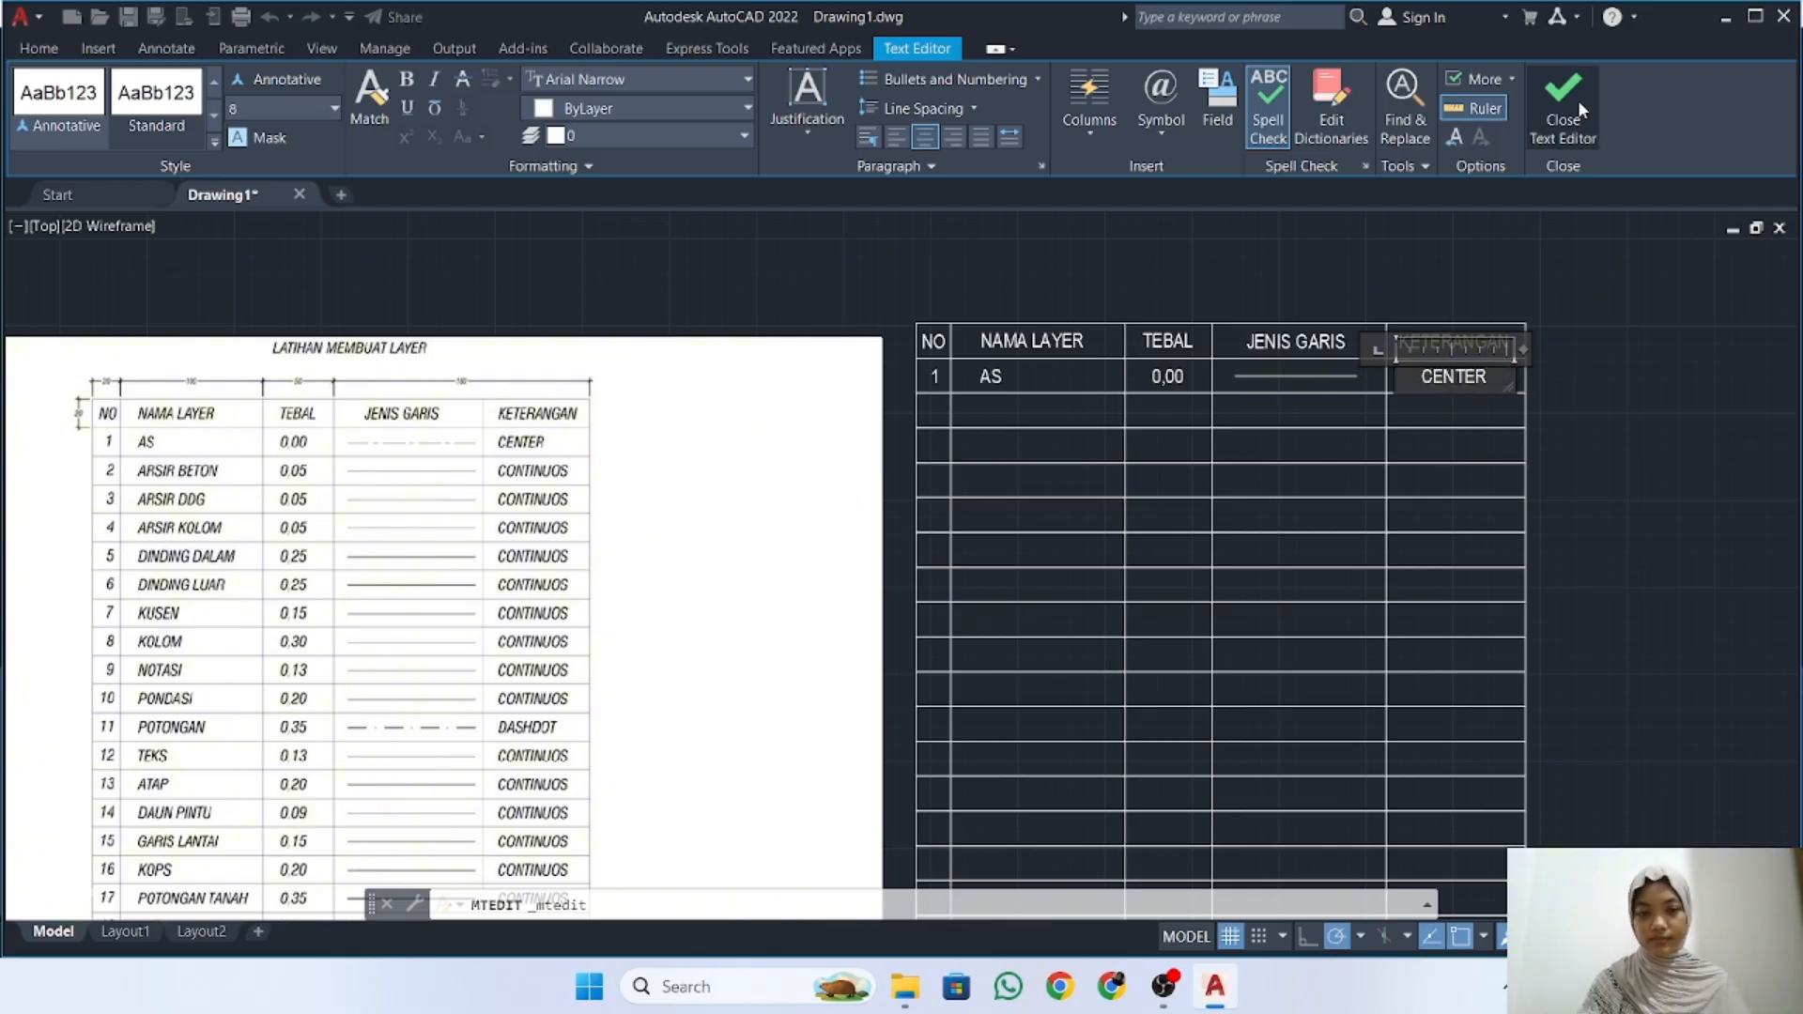
click(1578, 99)
Move row 1's CENTER text left so that it starts in line with the KETERANGAN heading
click(1445, 377)
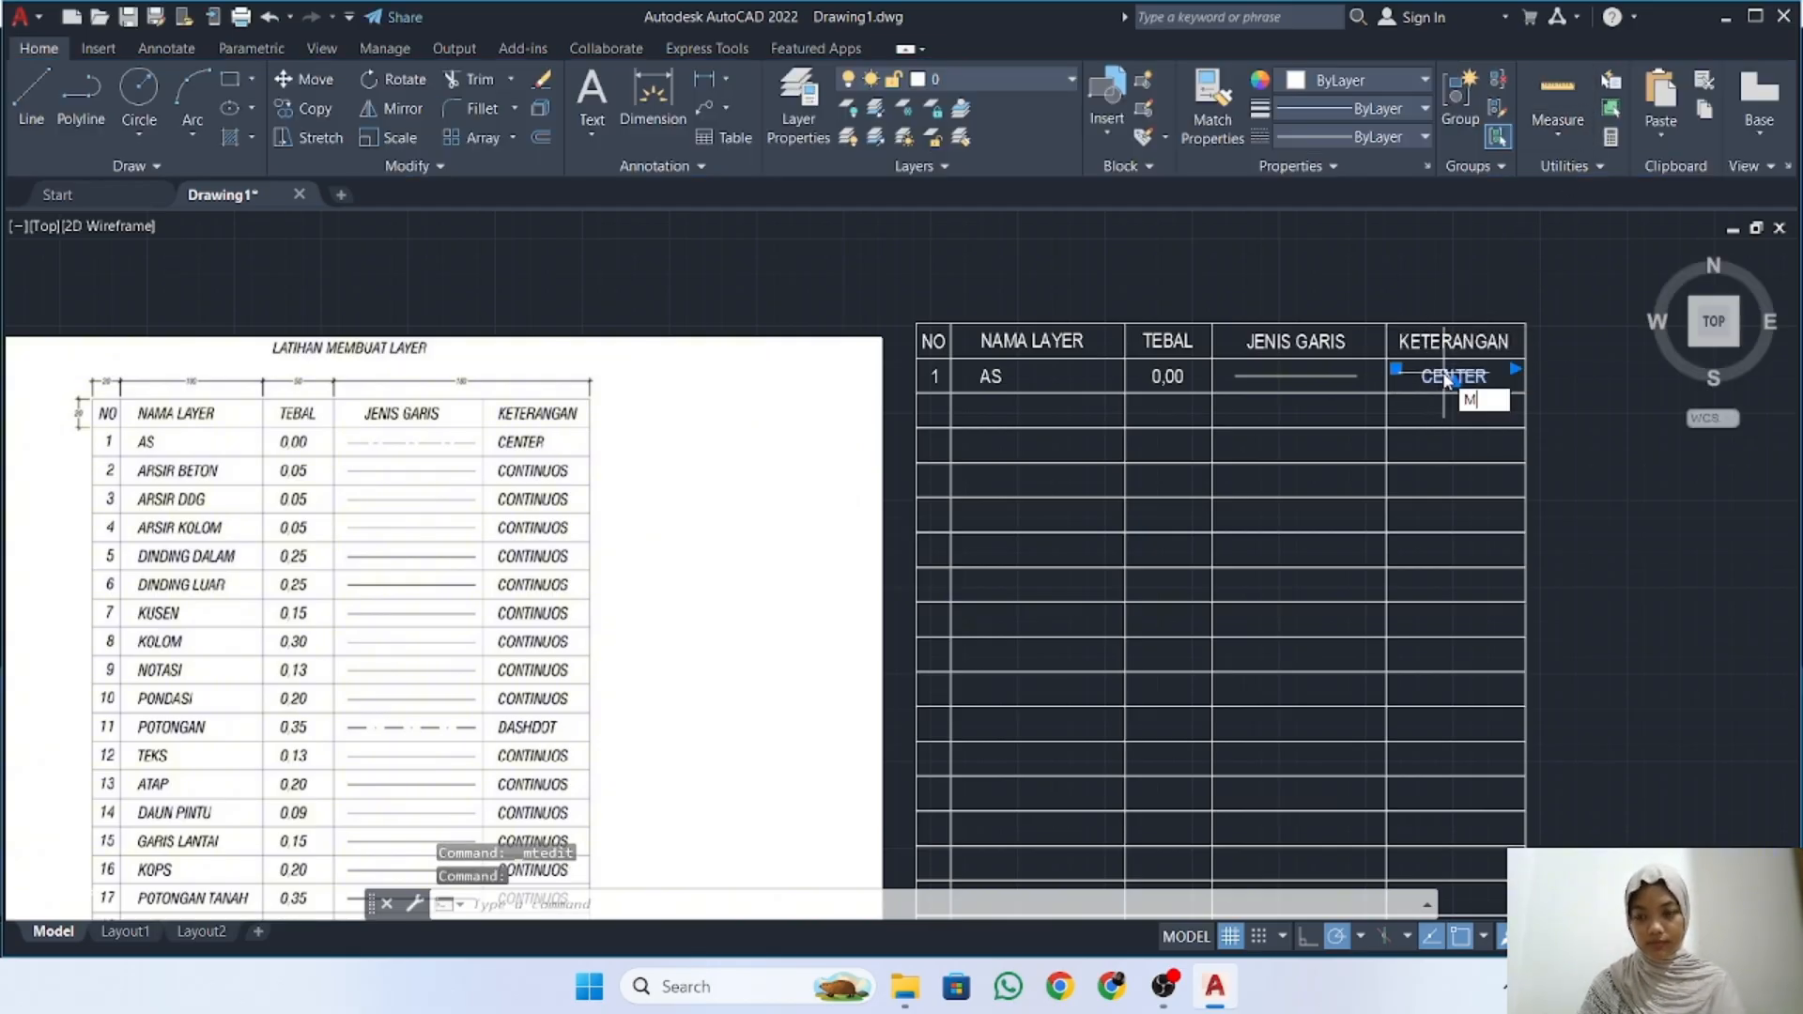
text(M)
key(Return)
click(1549, 352)
scroll(1551, 349, up, 3)
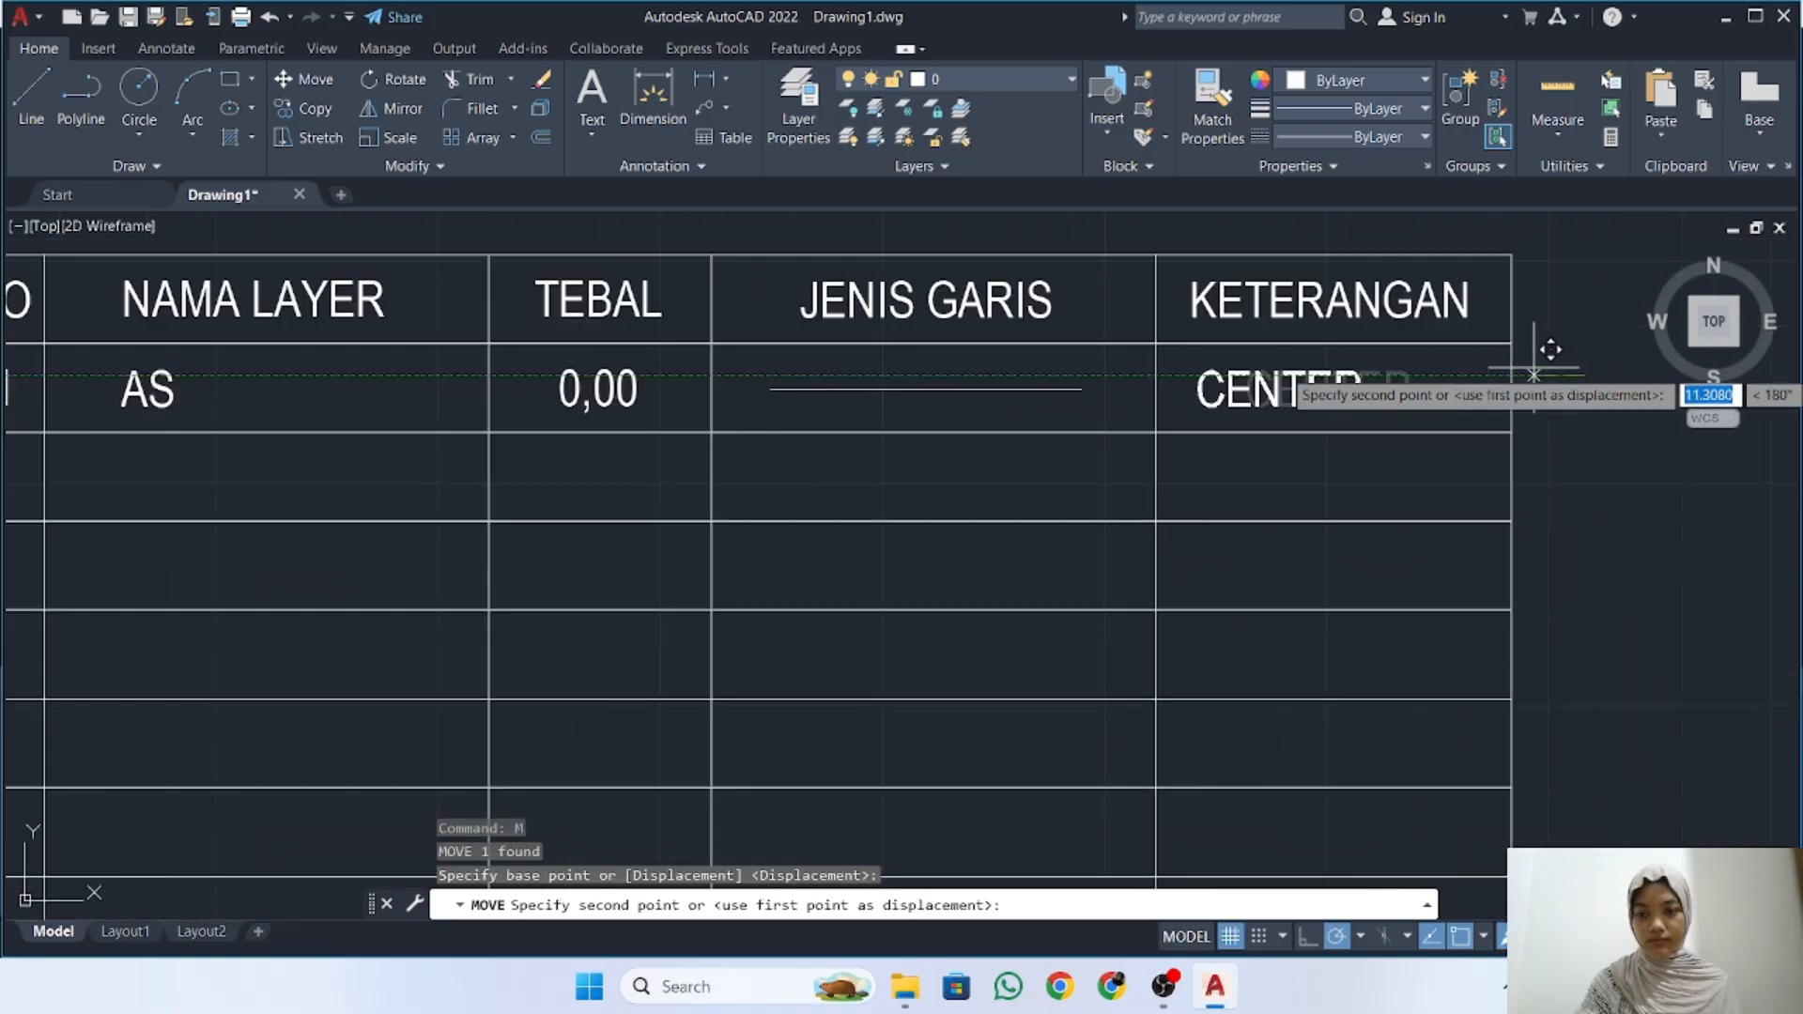
click(1541, 350)
scroll(1196, 426, down, 2)
mouse_move(1196, 426)
middle_down()
mouse_move(1157, 455)
mouse_move(1579, 420)
middle_up()
scroll(1477, 366, down, 2)
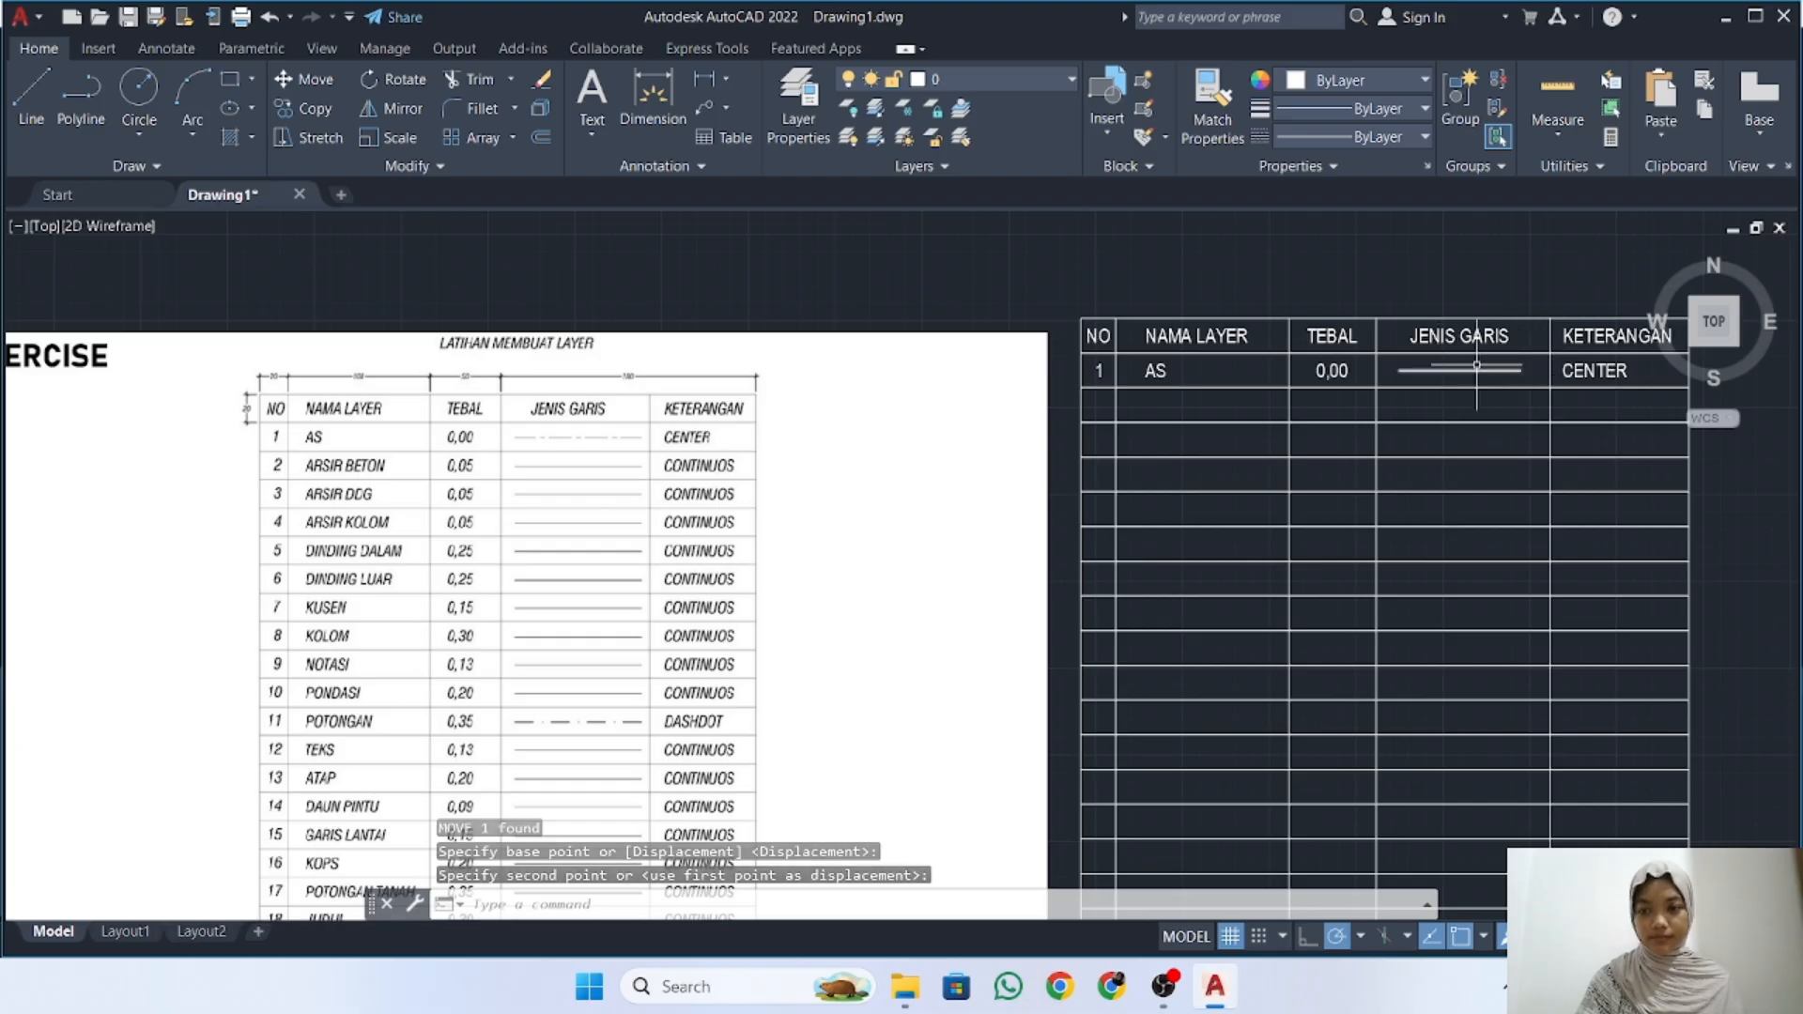
Copy row 1's number, layer name, thickness, sample line and description into each of the 17 empty rows below it
middle_drag(1477, 367, 1277, 350)
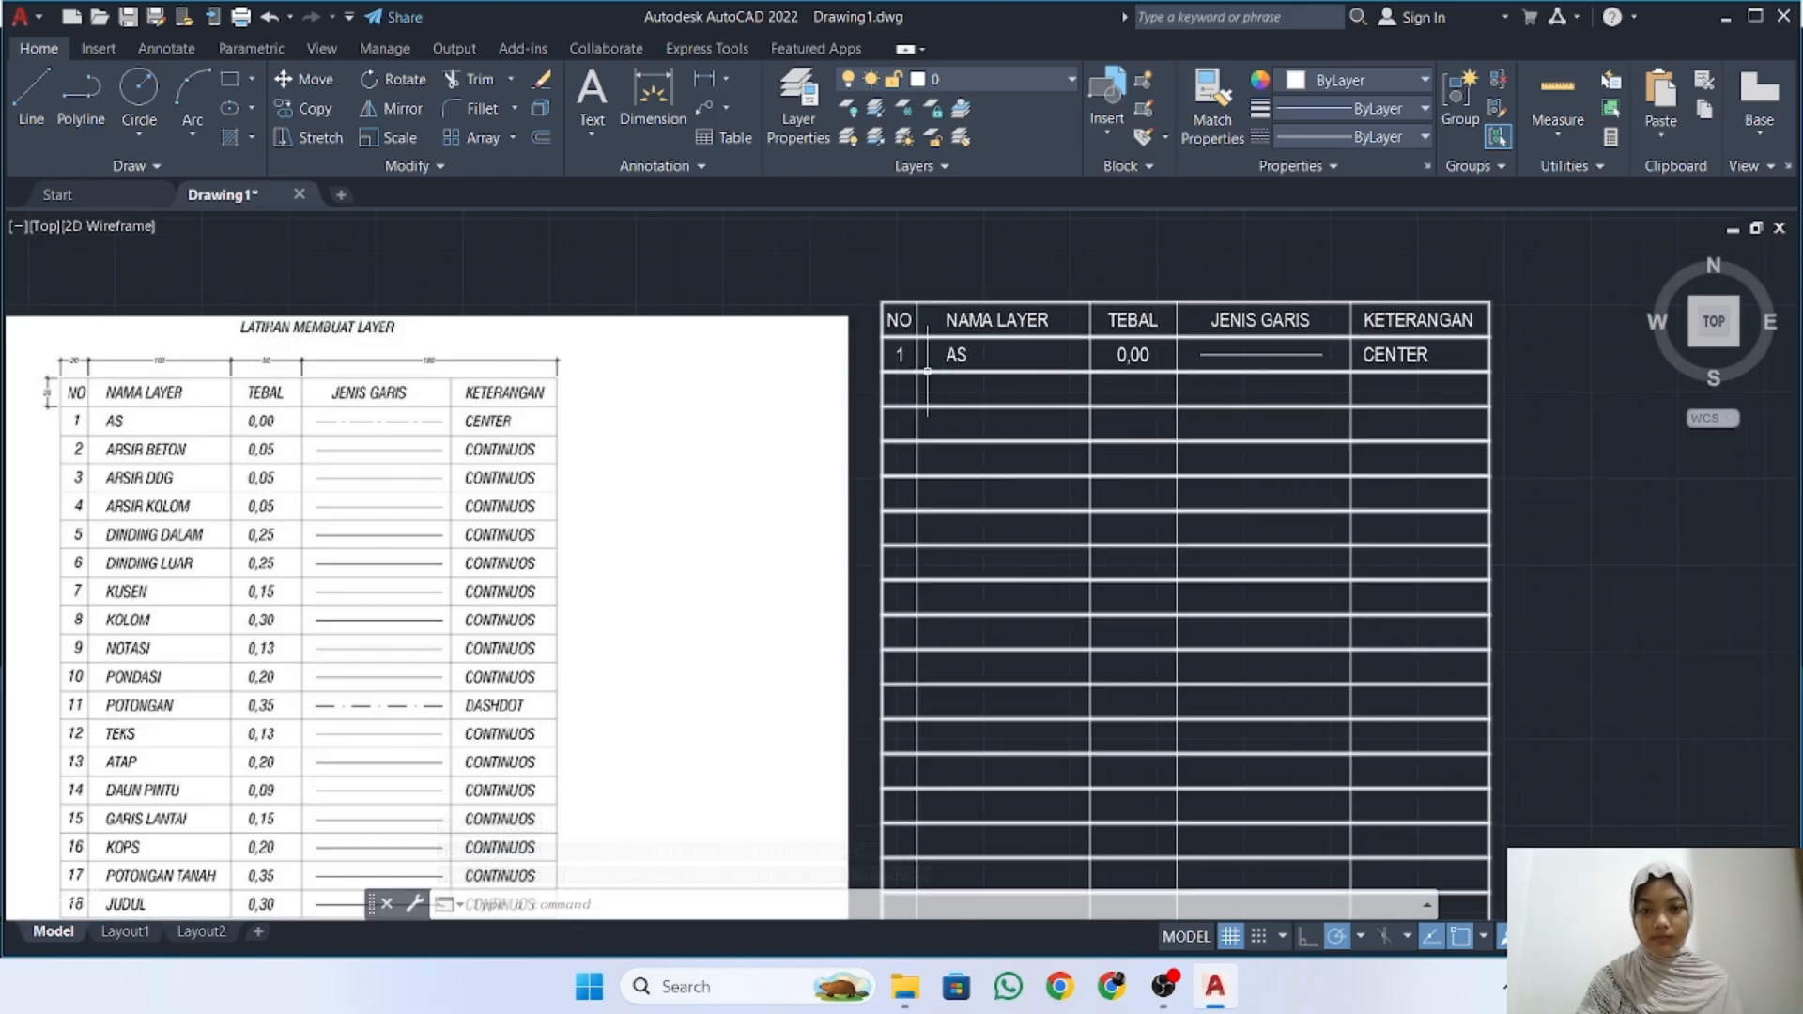
click(1106, 357)
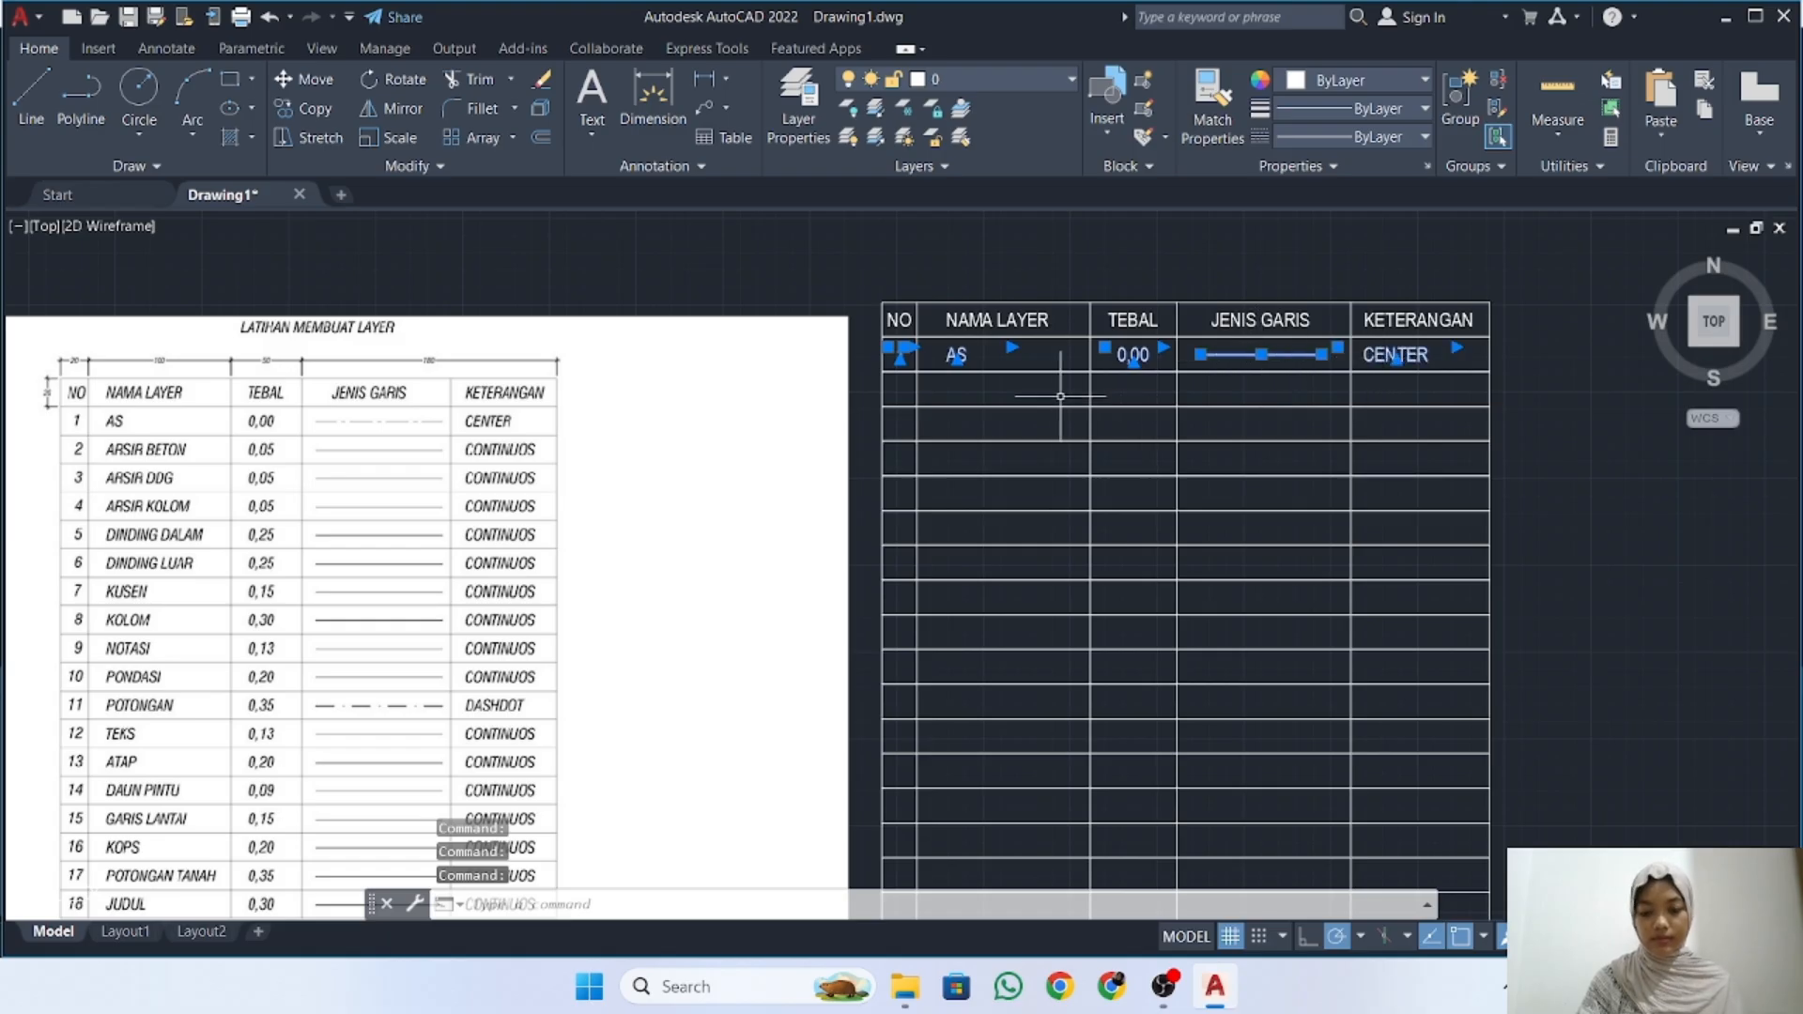
key(Return)
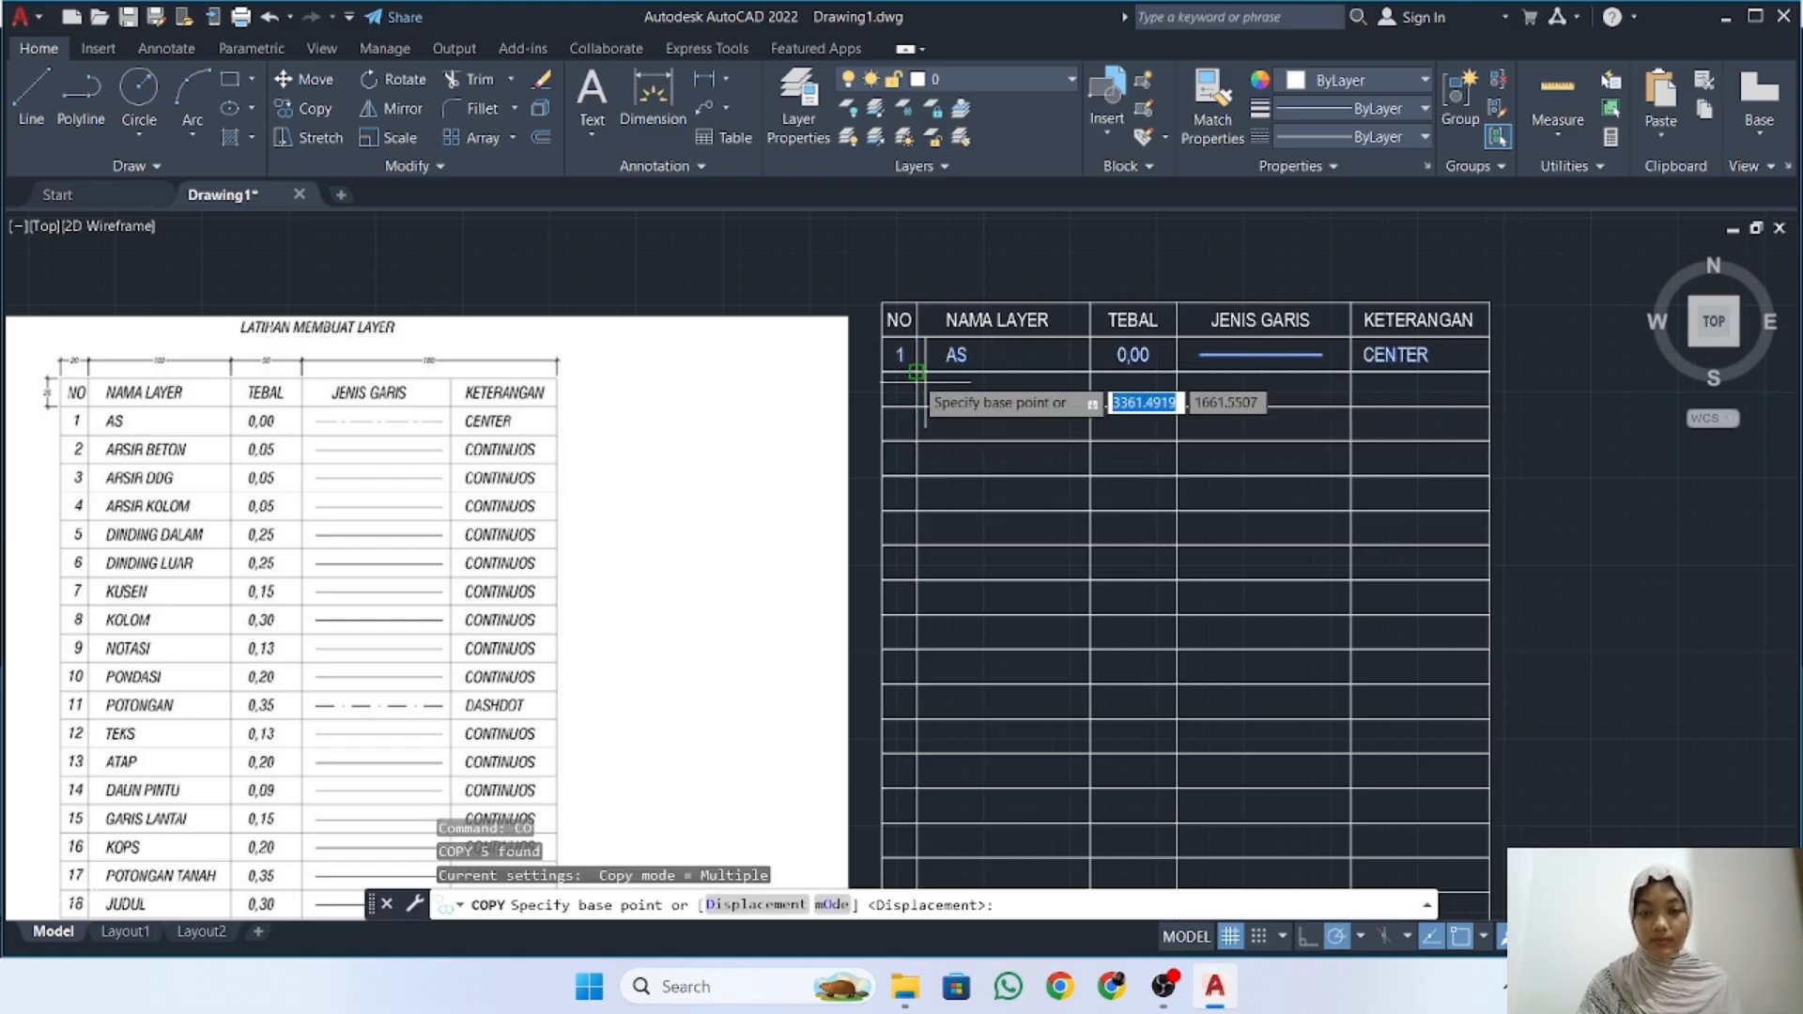
click(884, 355)
click(881, 388)
click(881, 424)
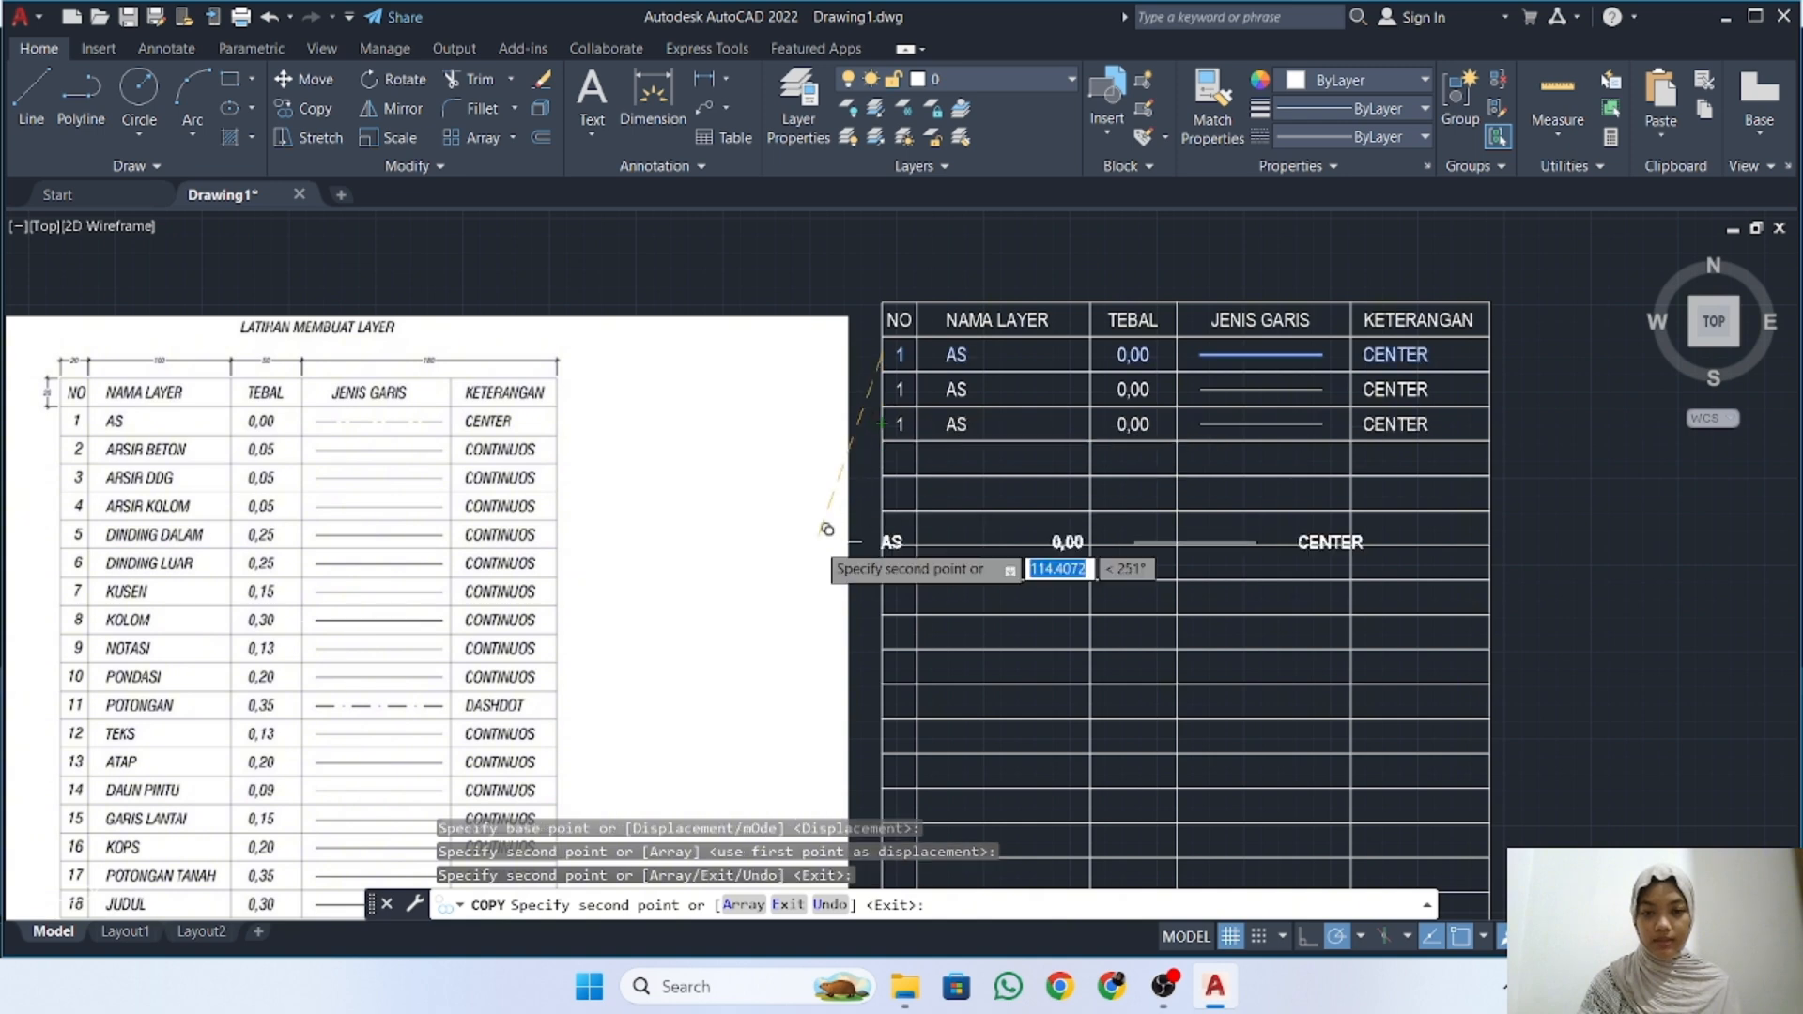
middle_drag(822, 538, 939, 416)
click(1010, 328)
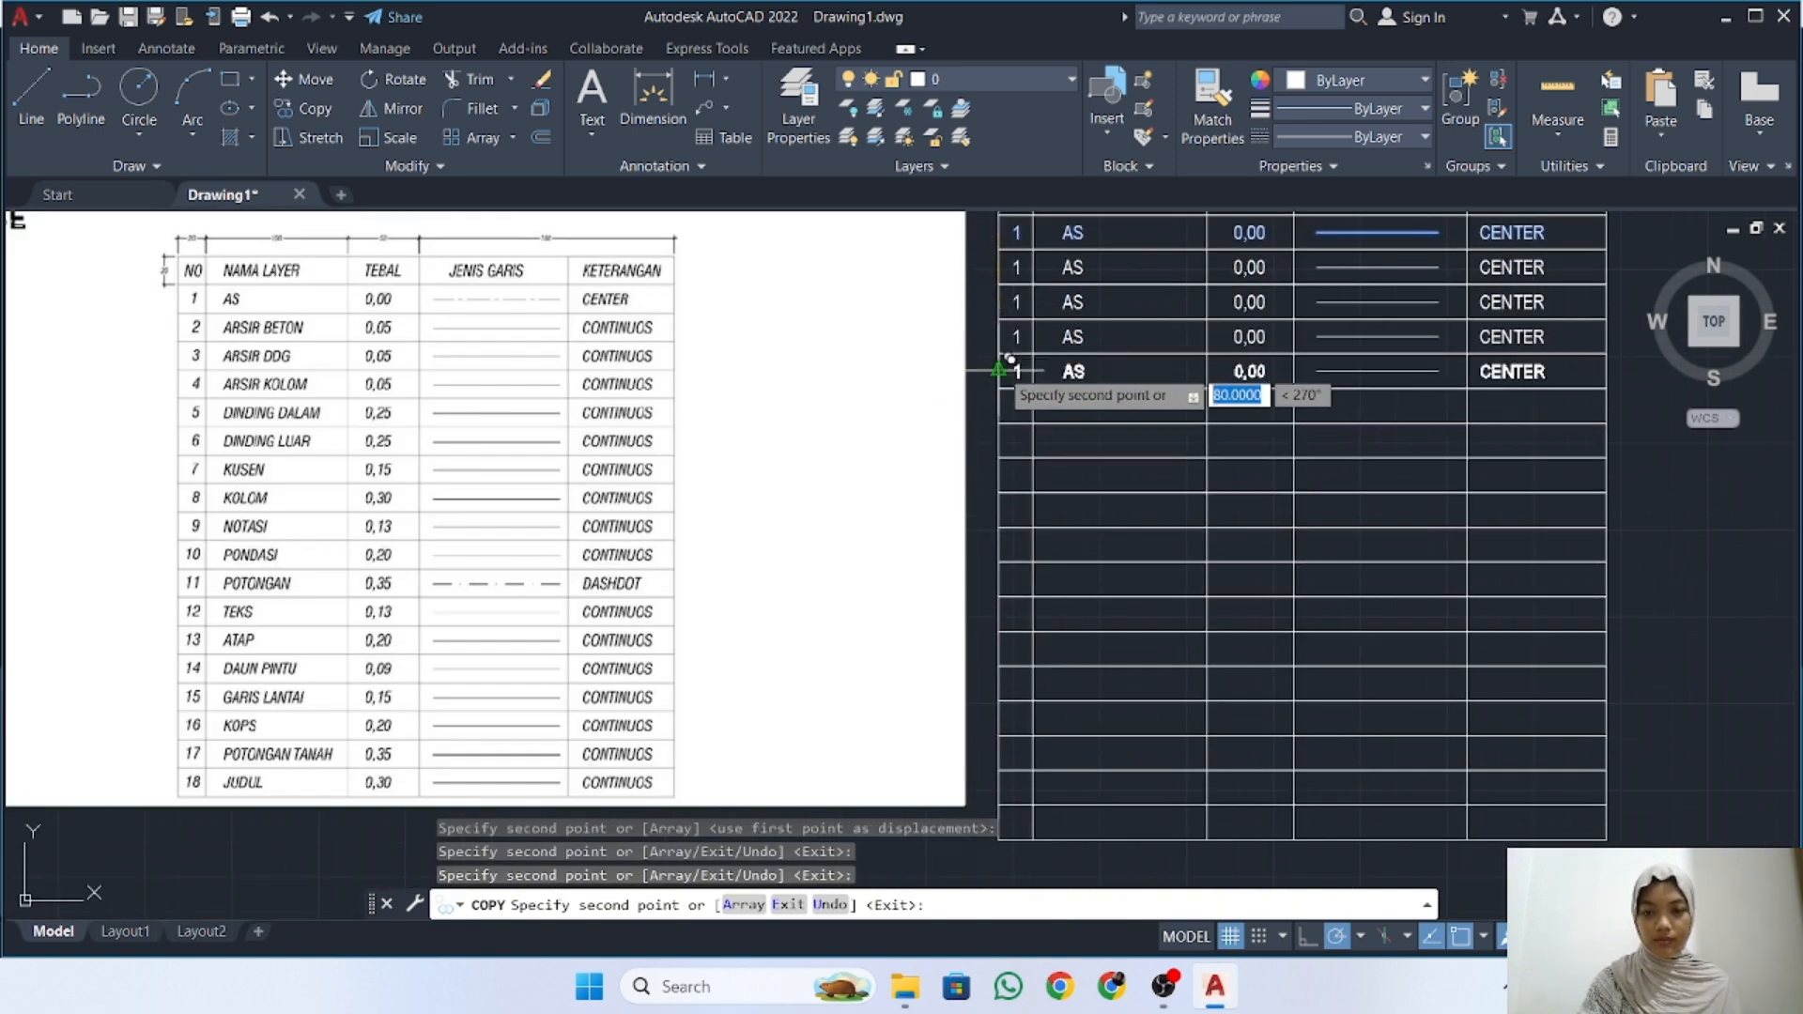
click(1010, 362)
click(1010, 397)
click(1010, 432)
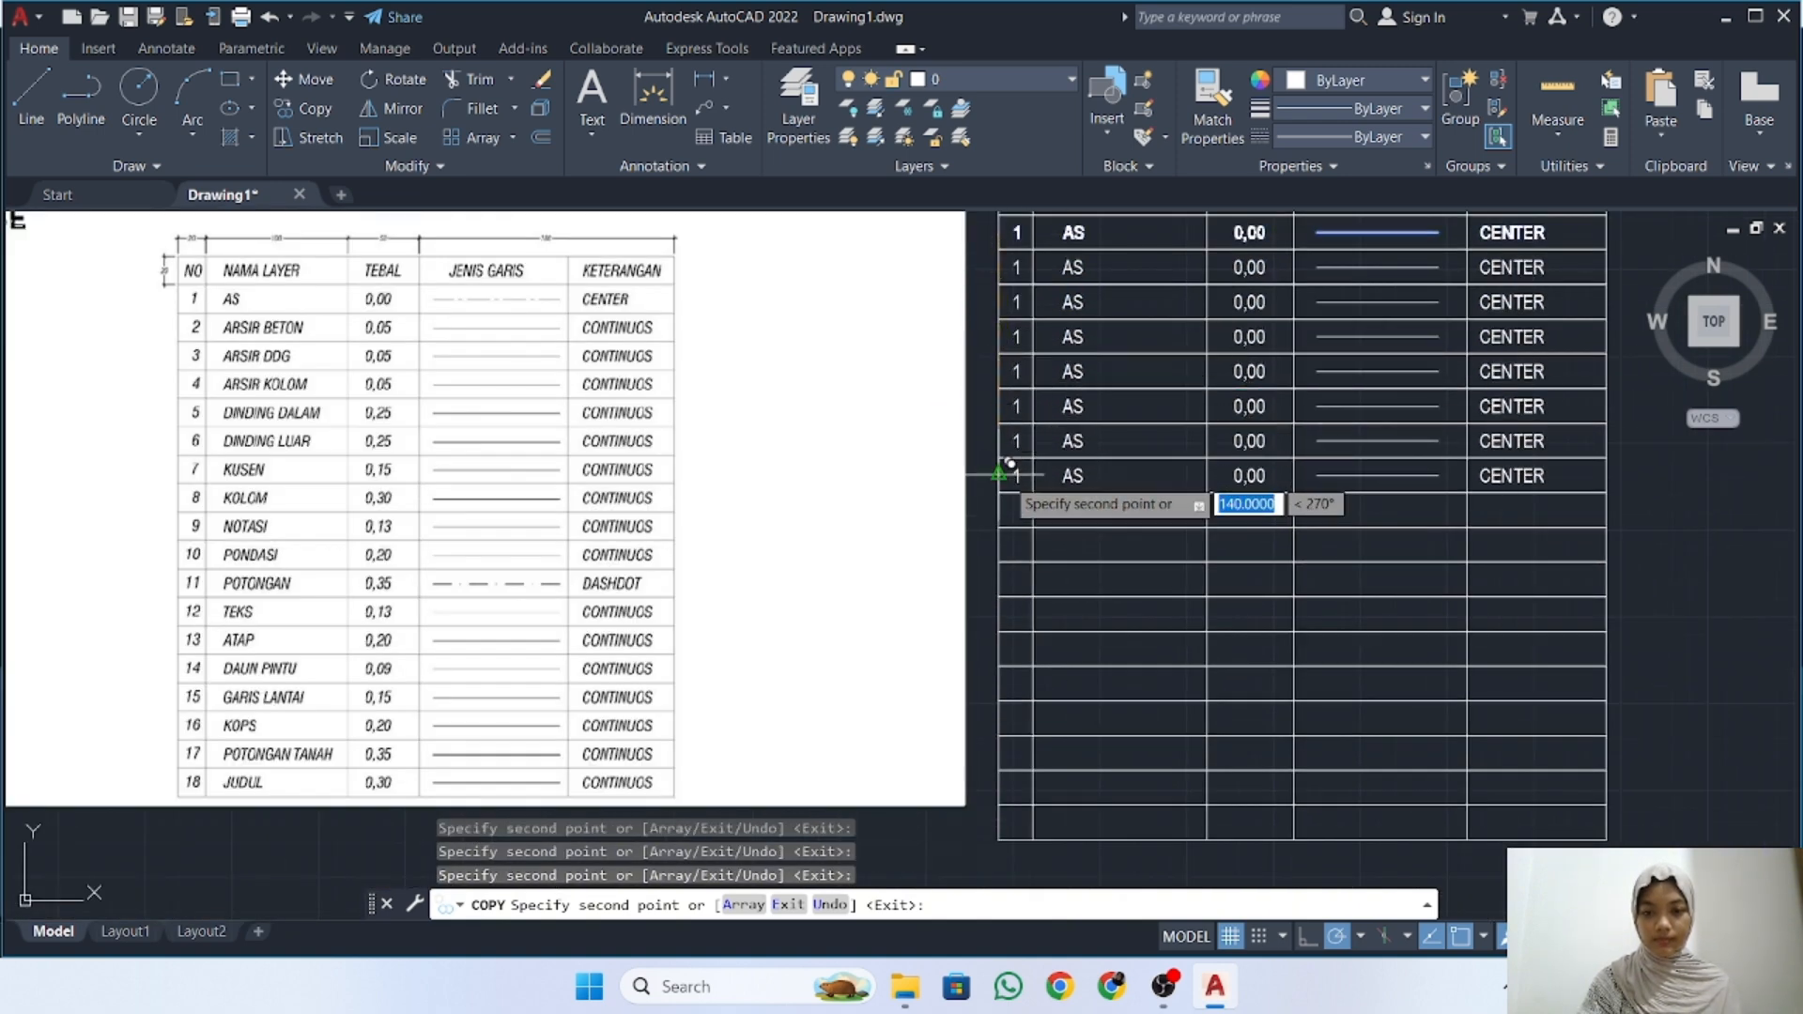
click(1009, 467)
click(1010, 502)
click(1010, 536)
click(1009, 571)
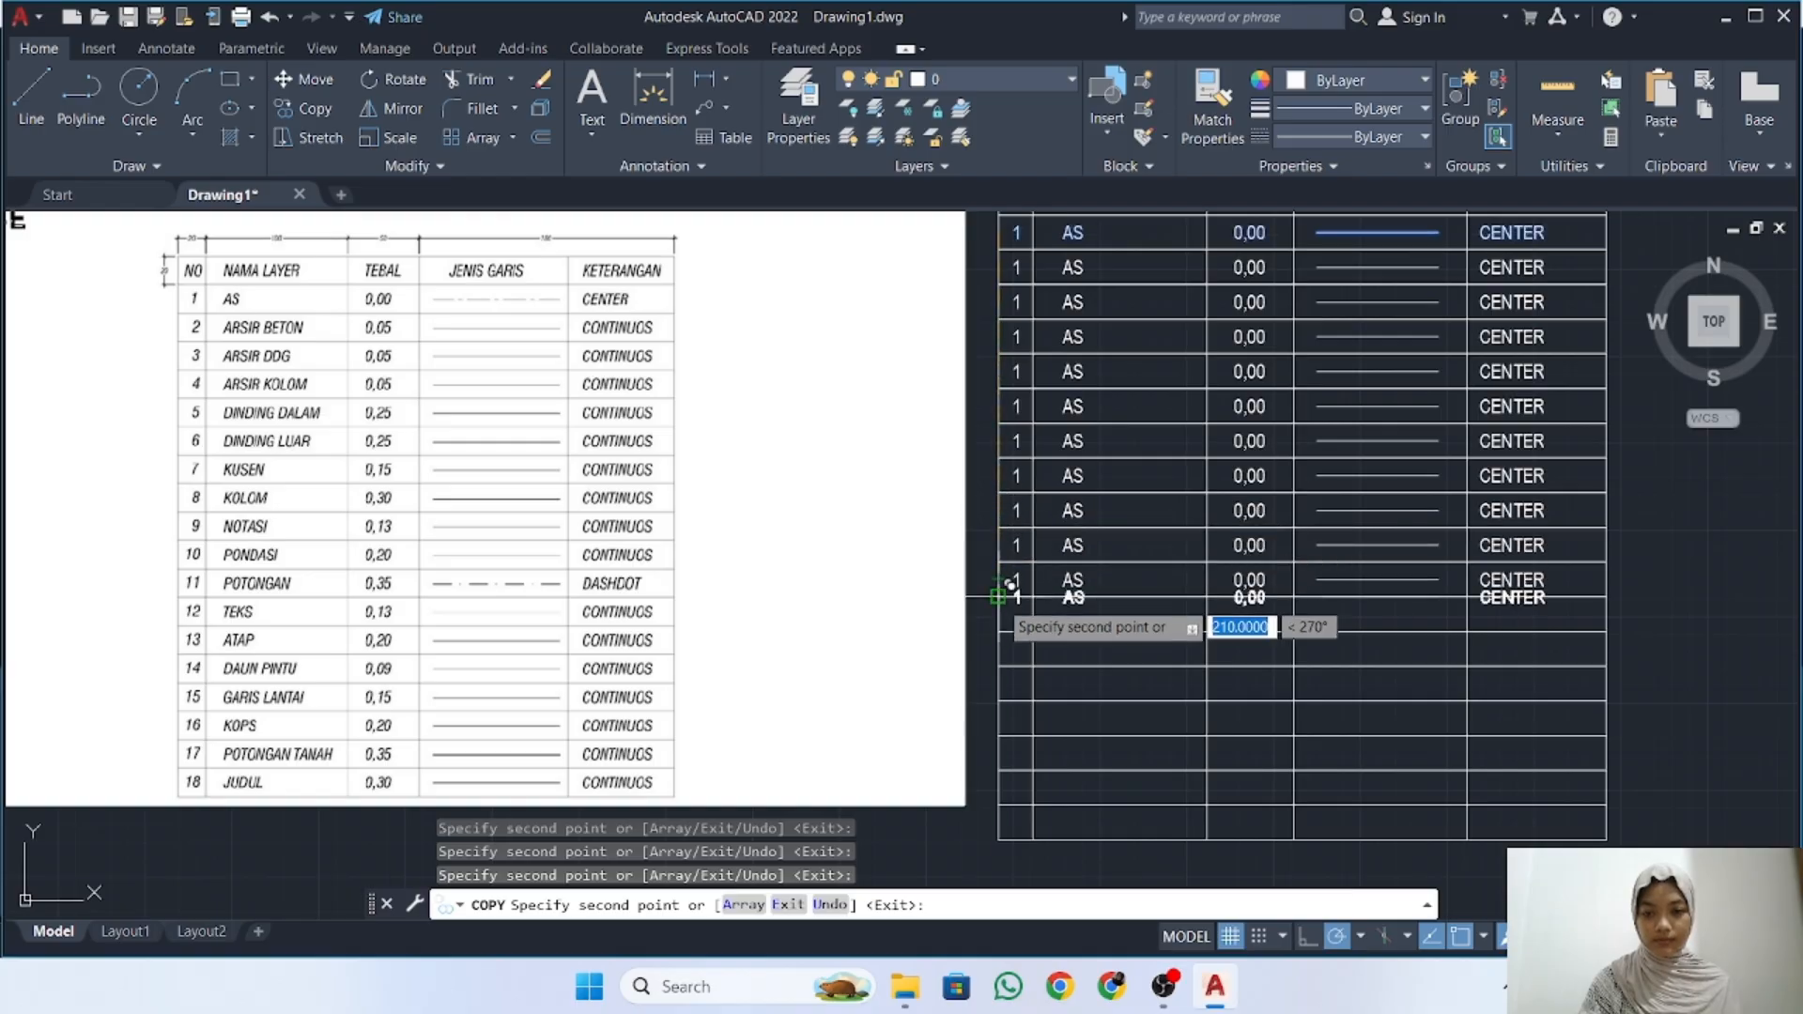
click(1010, 614)
click(1010, 649)
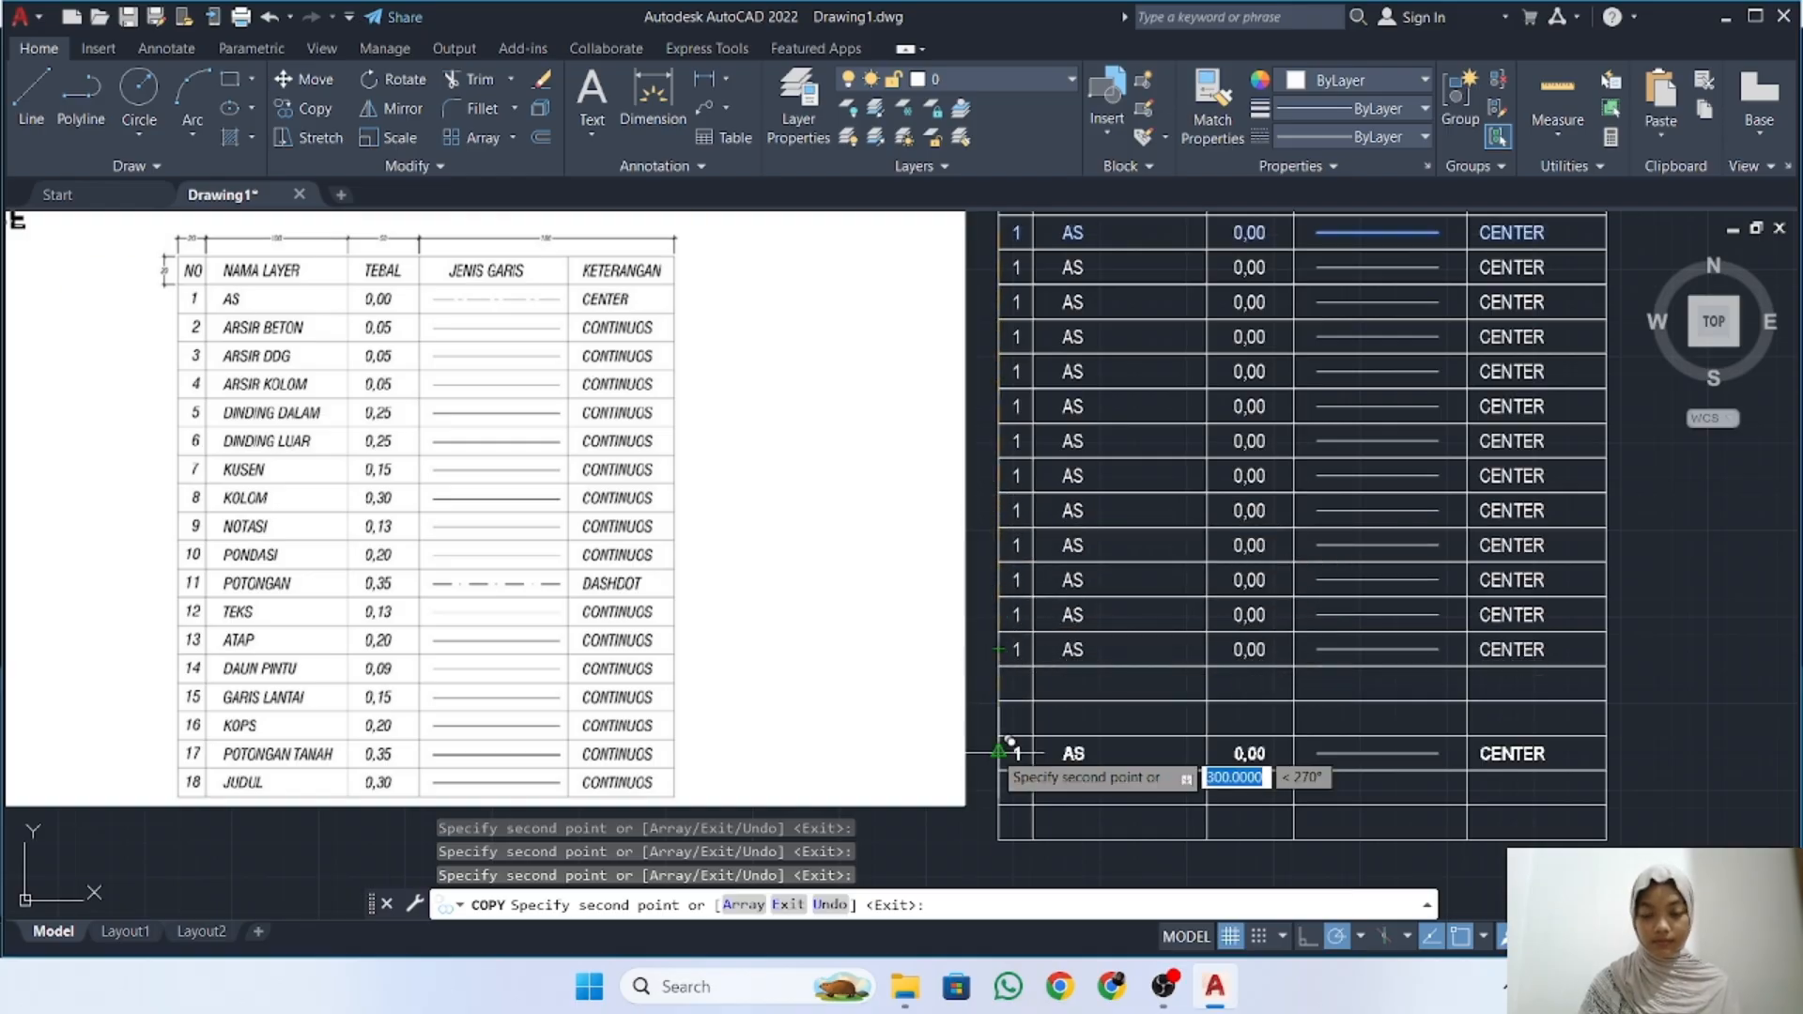
click(1010, 684)
click(1009, 718)
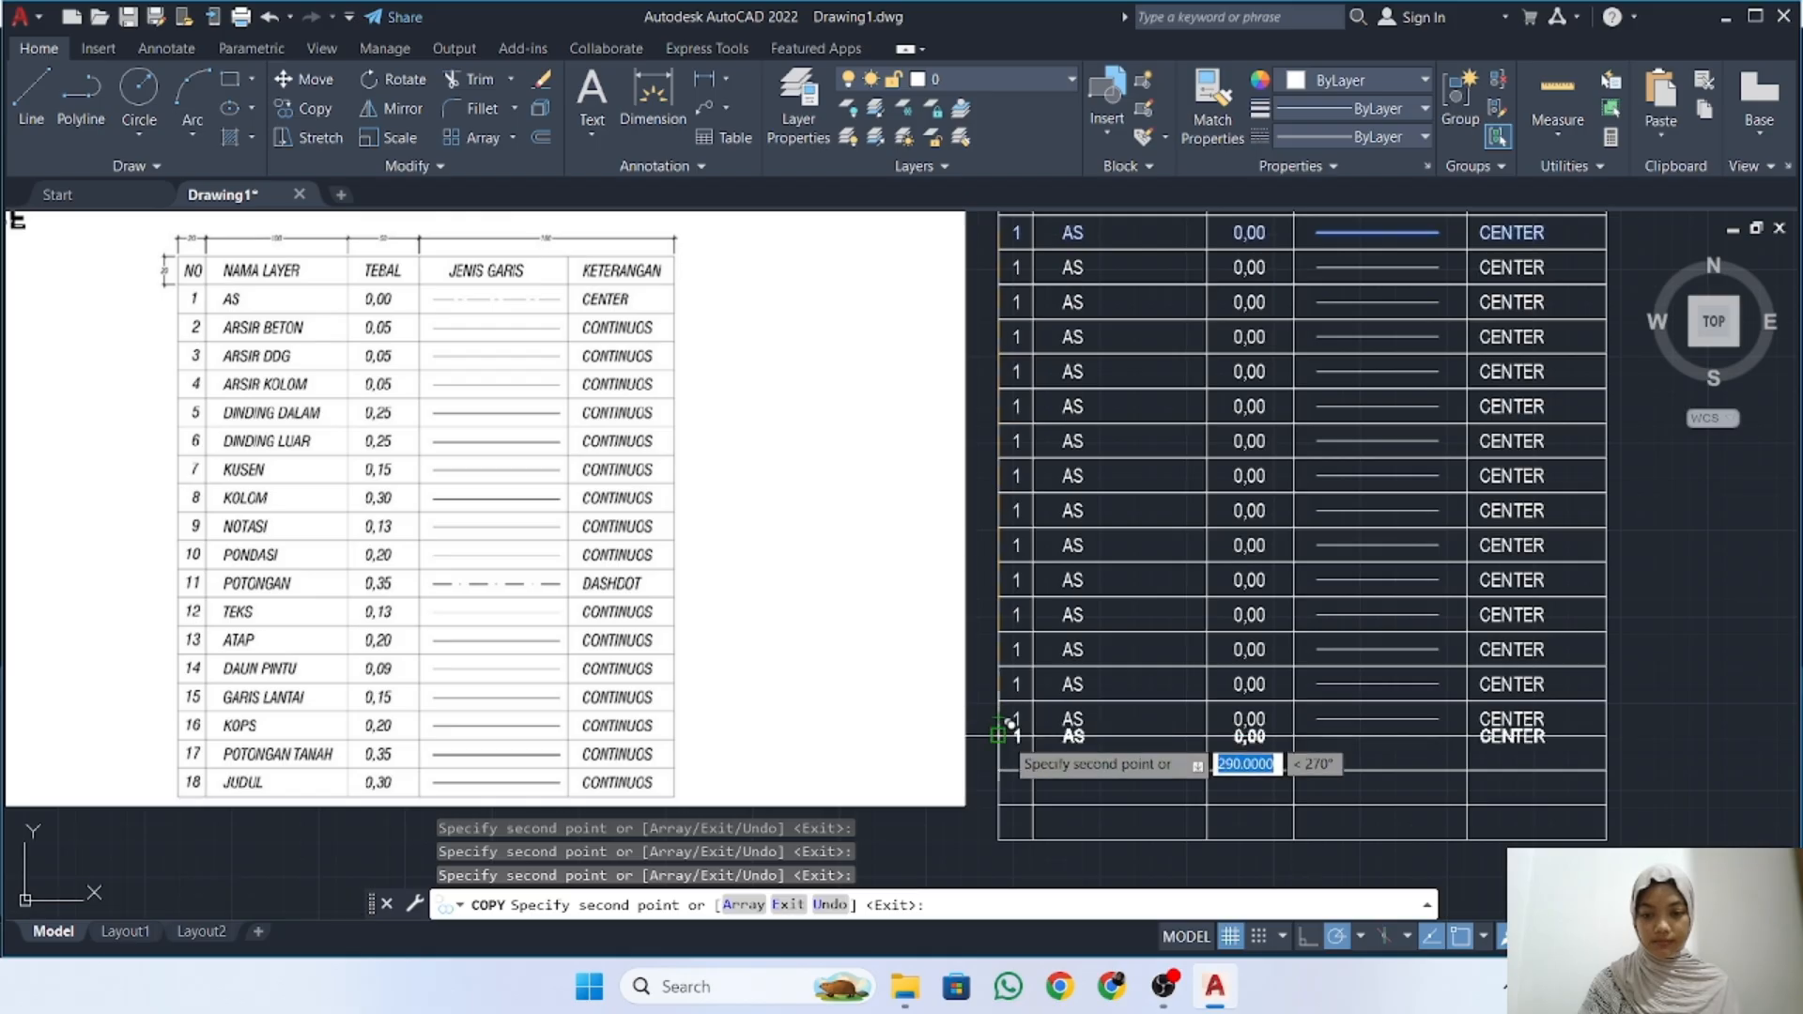
click(1011, 742)
click(1011, 777)
click(1011, 811)
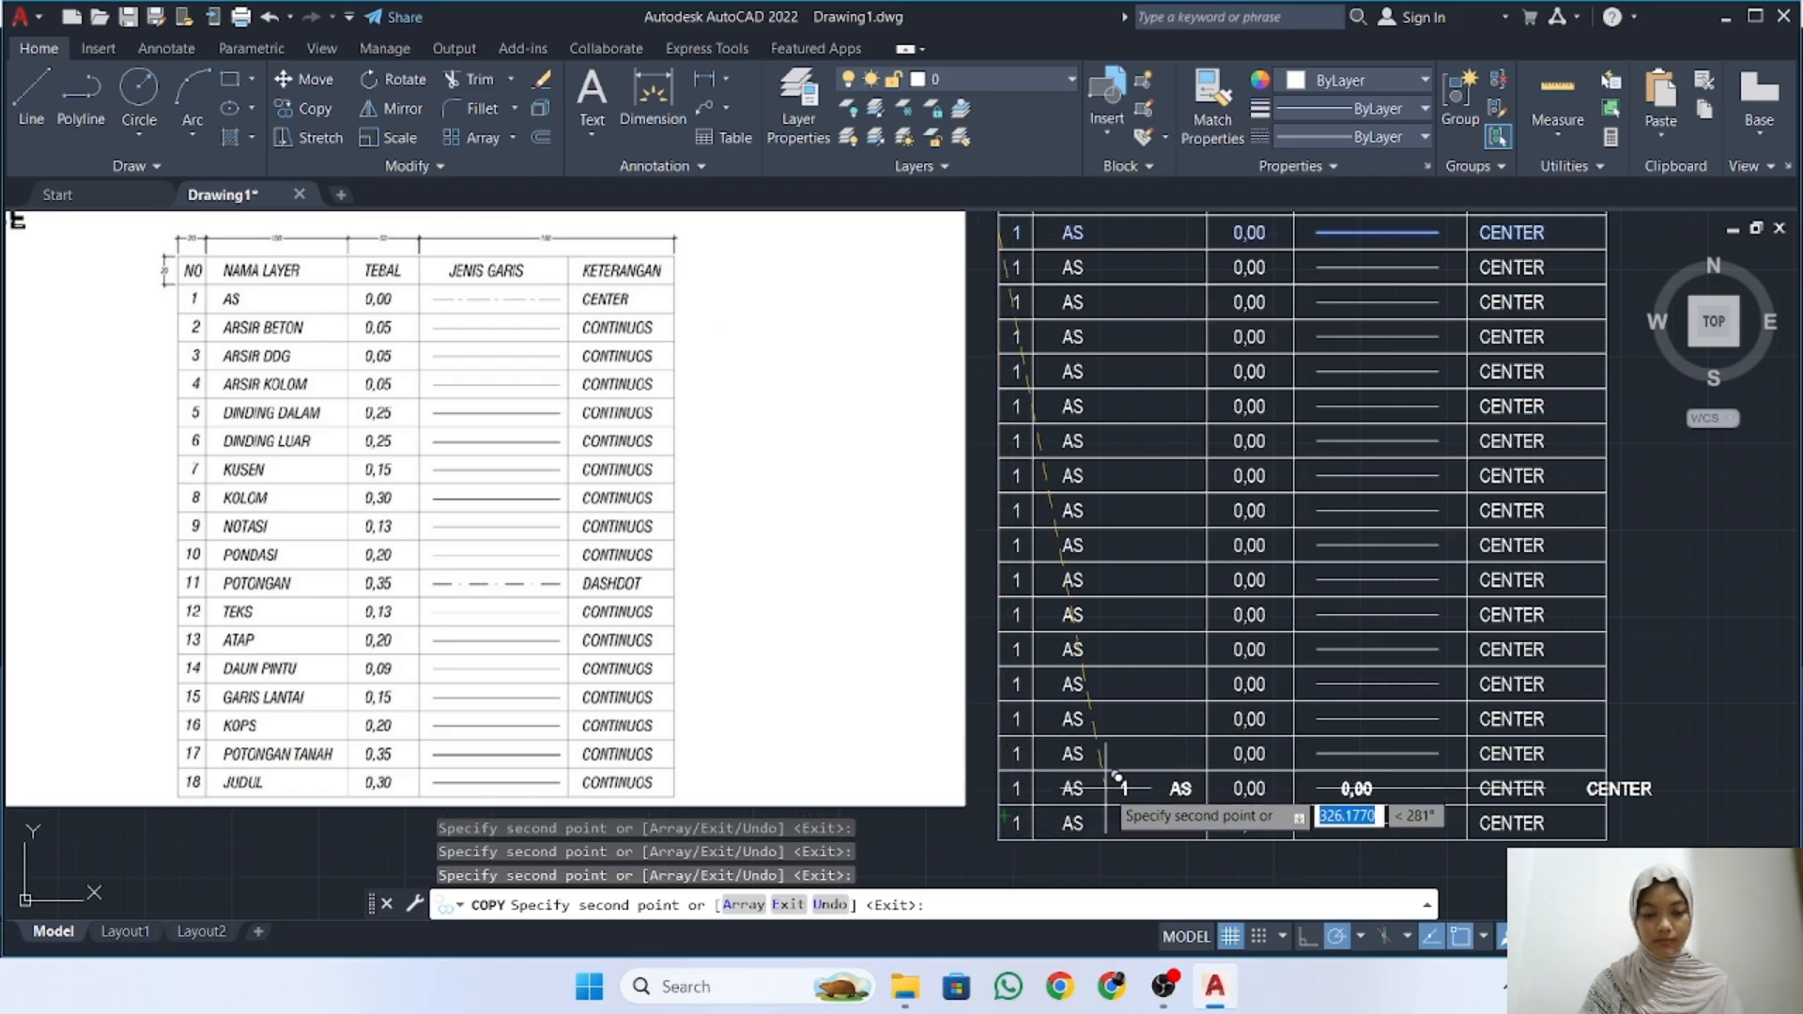
key(Escape)
Change row 2's number to 2 and its layer name to ARSIR BETON
middle_drag(1143, 371, 1066, 522)
double_click(939, 420)
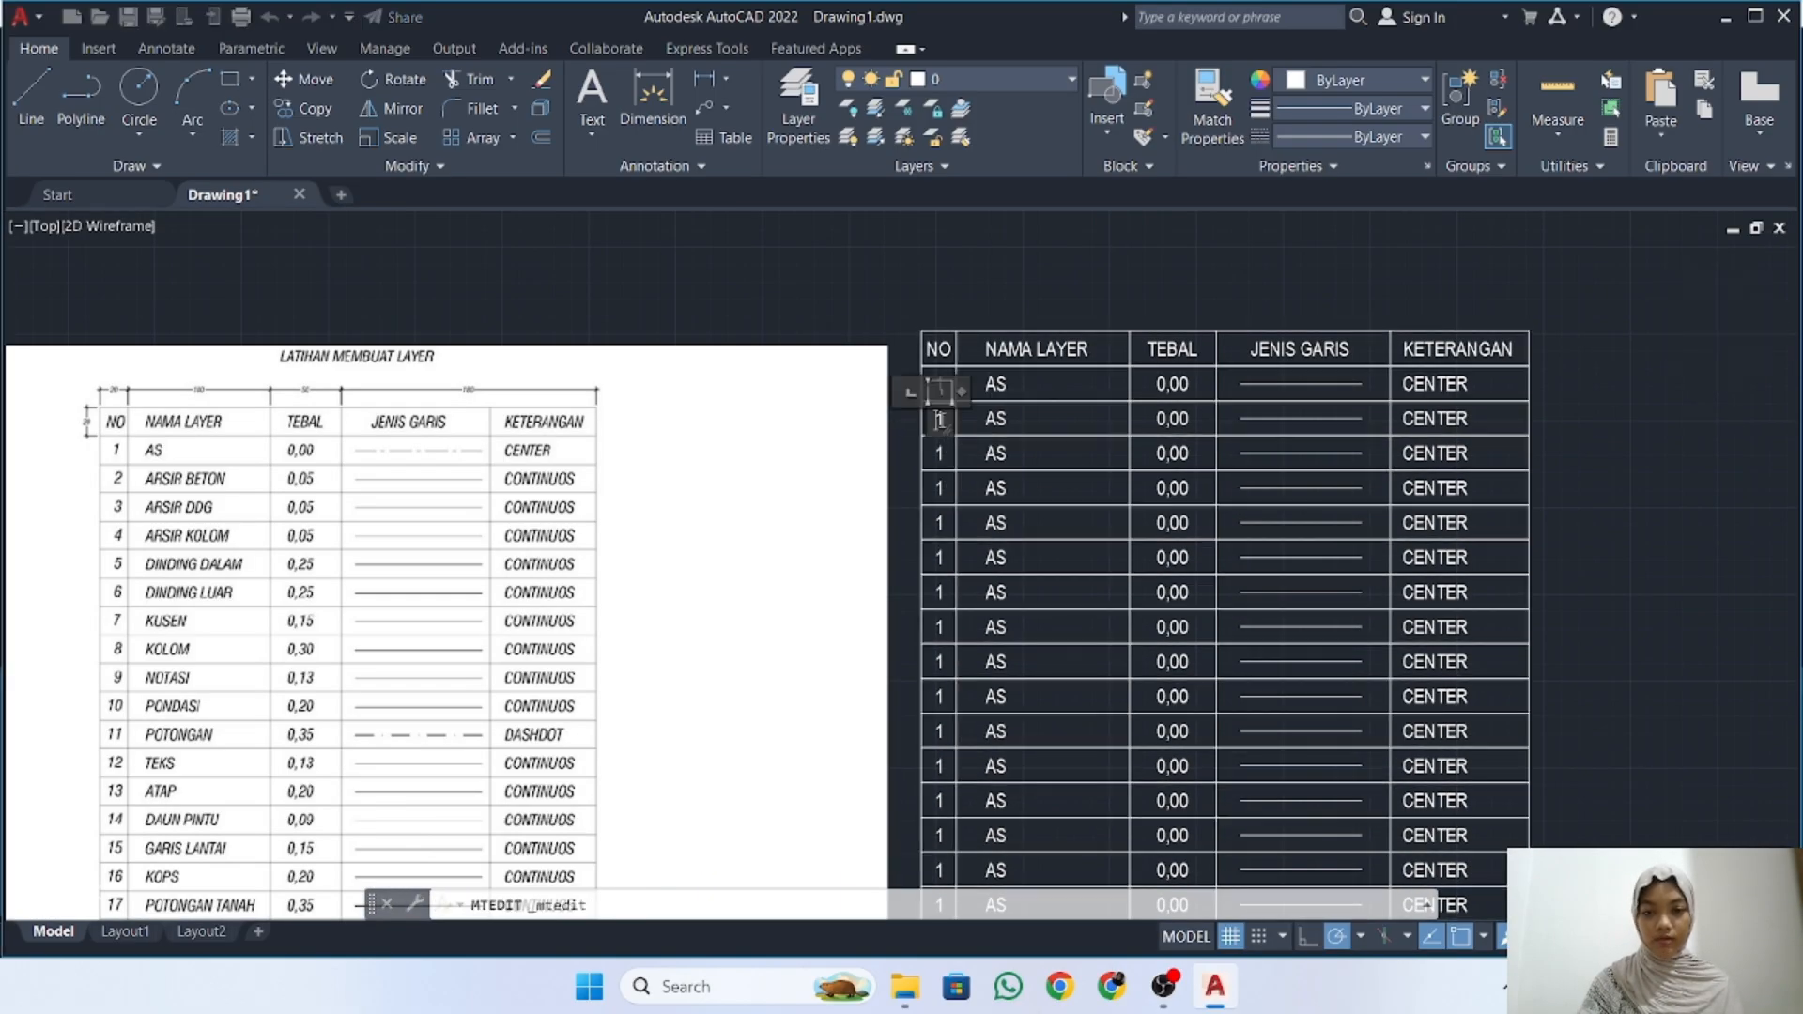
drag(936, 419, 958, 423)
text(2)
click(1096, 340)
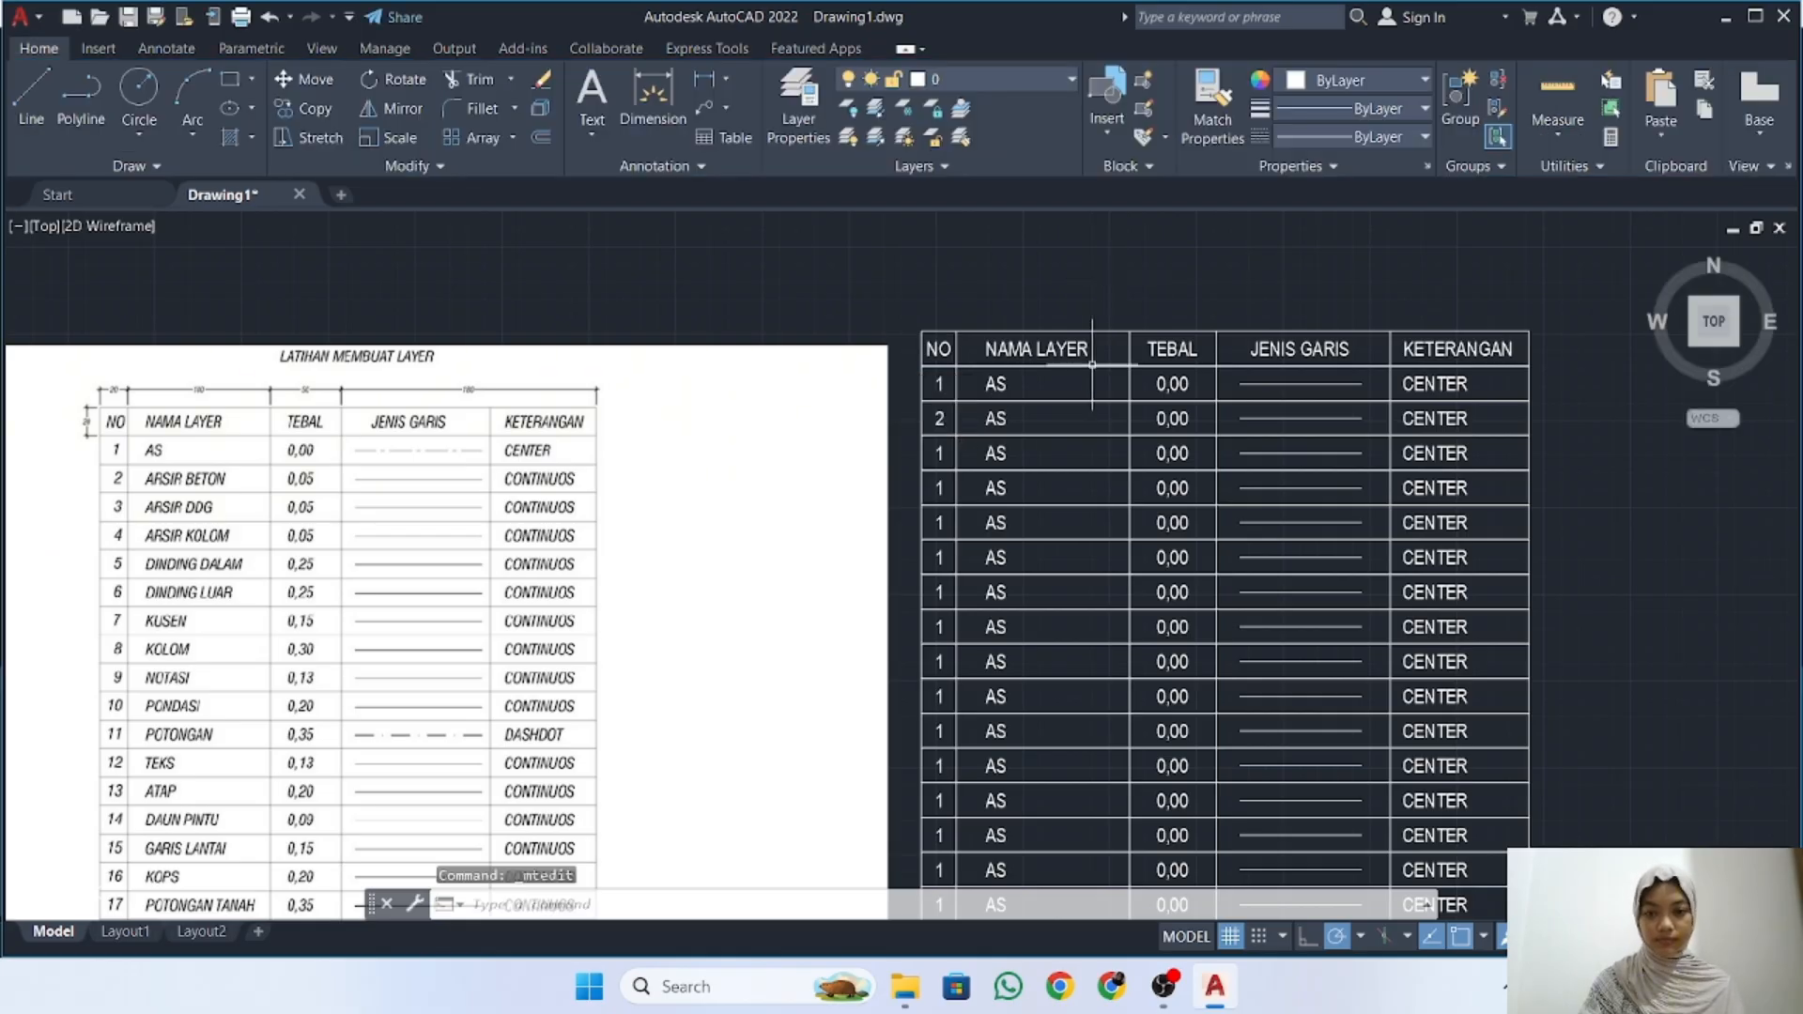
double_click(1004, 417)
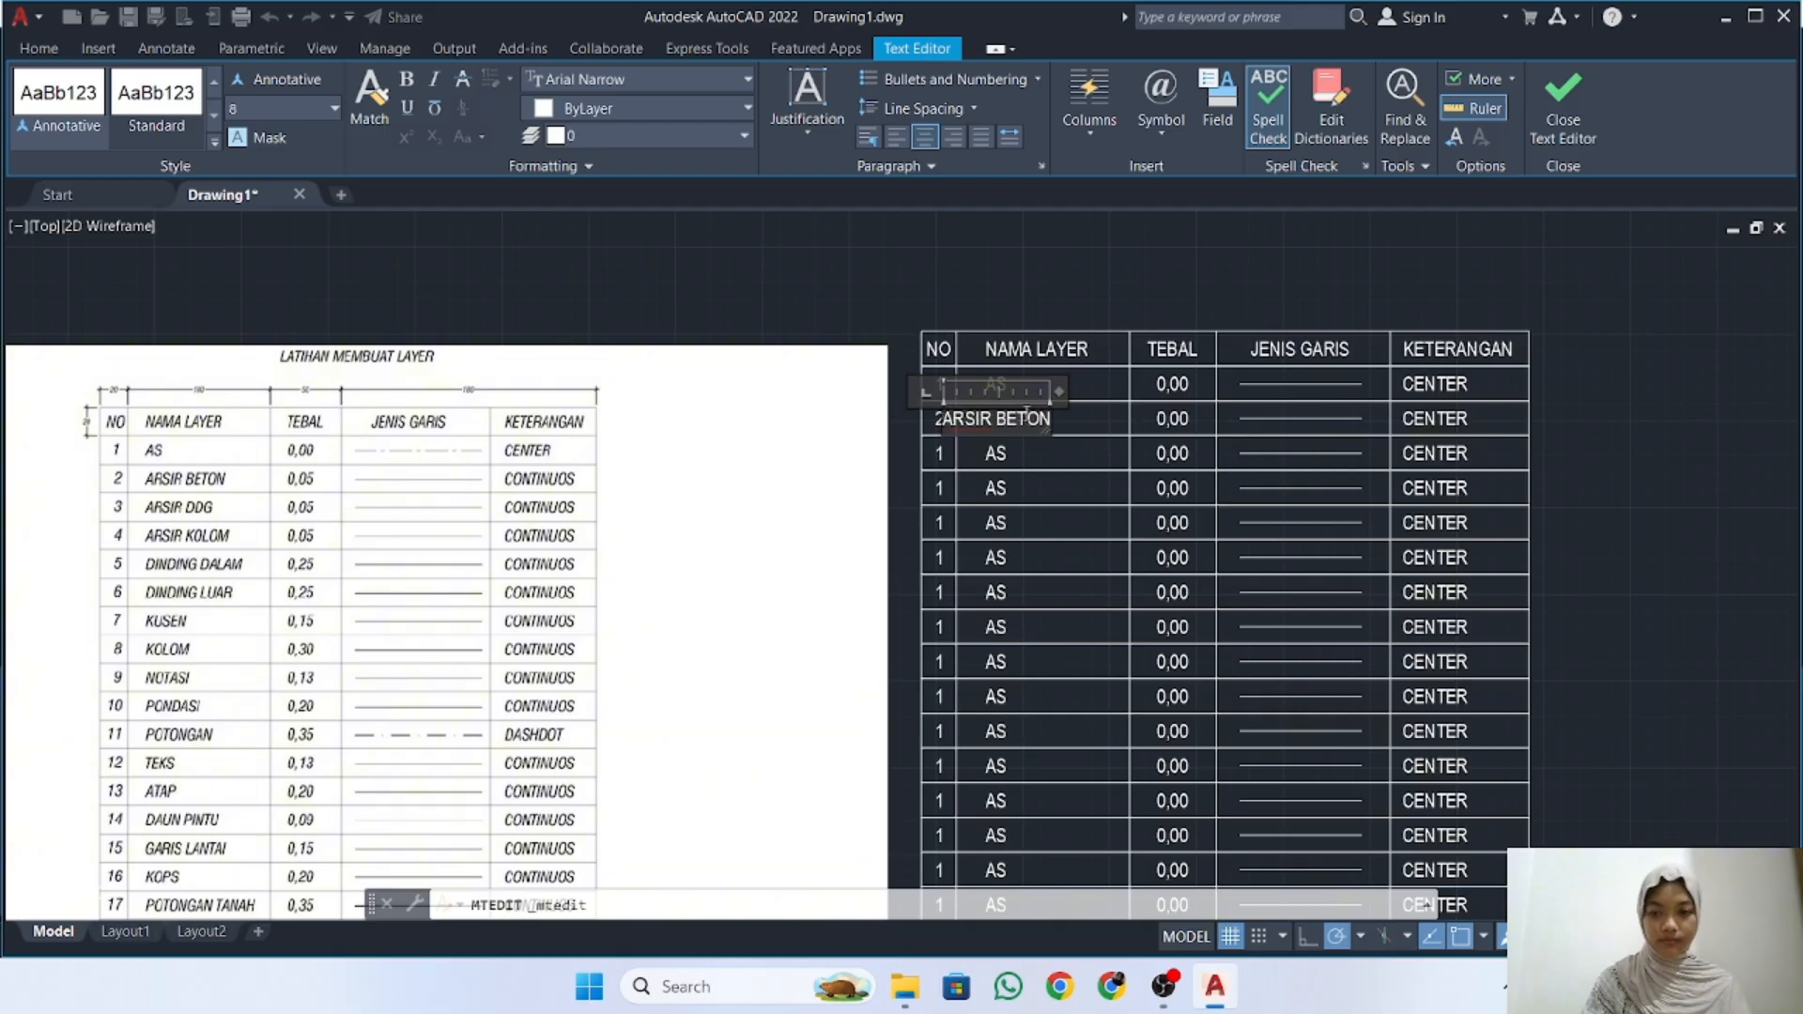
click(1574, 101)
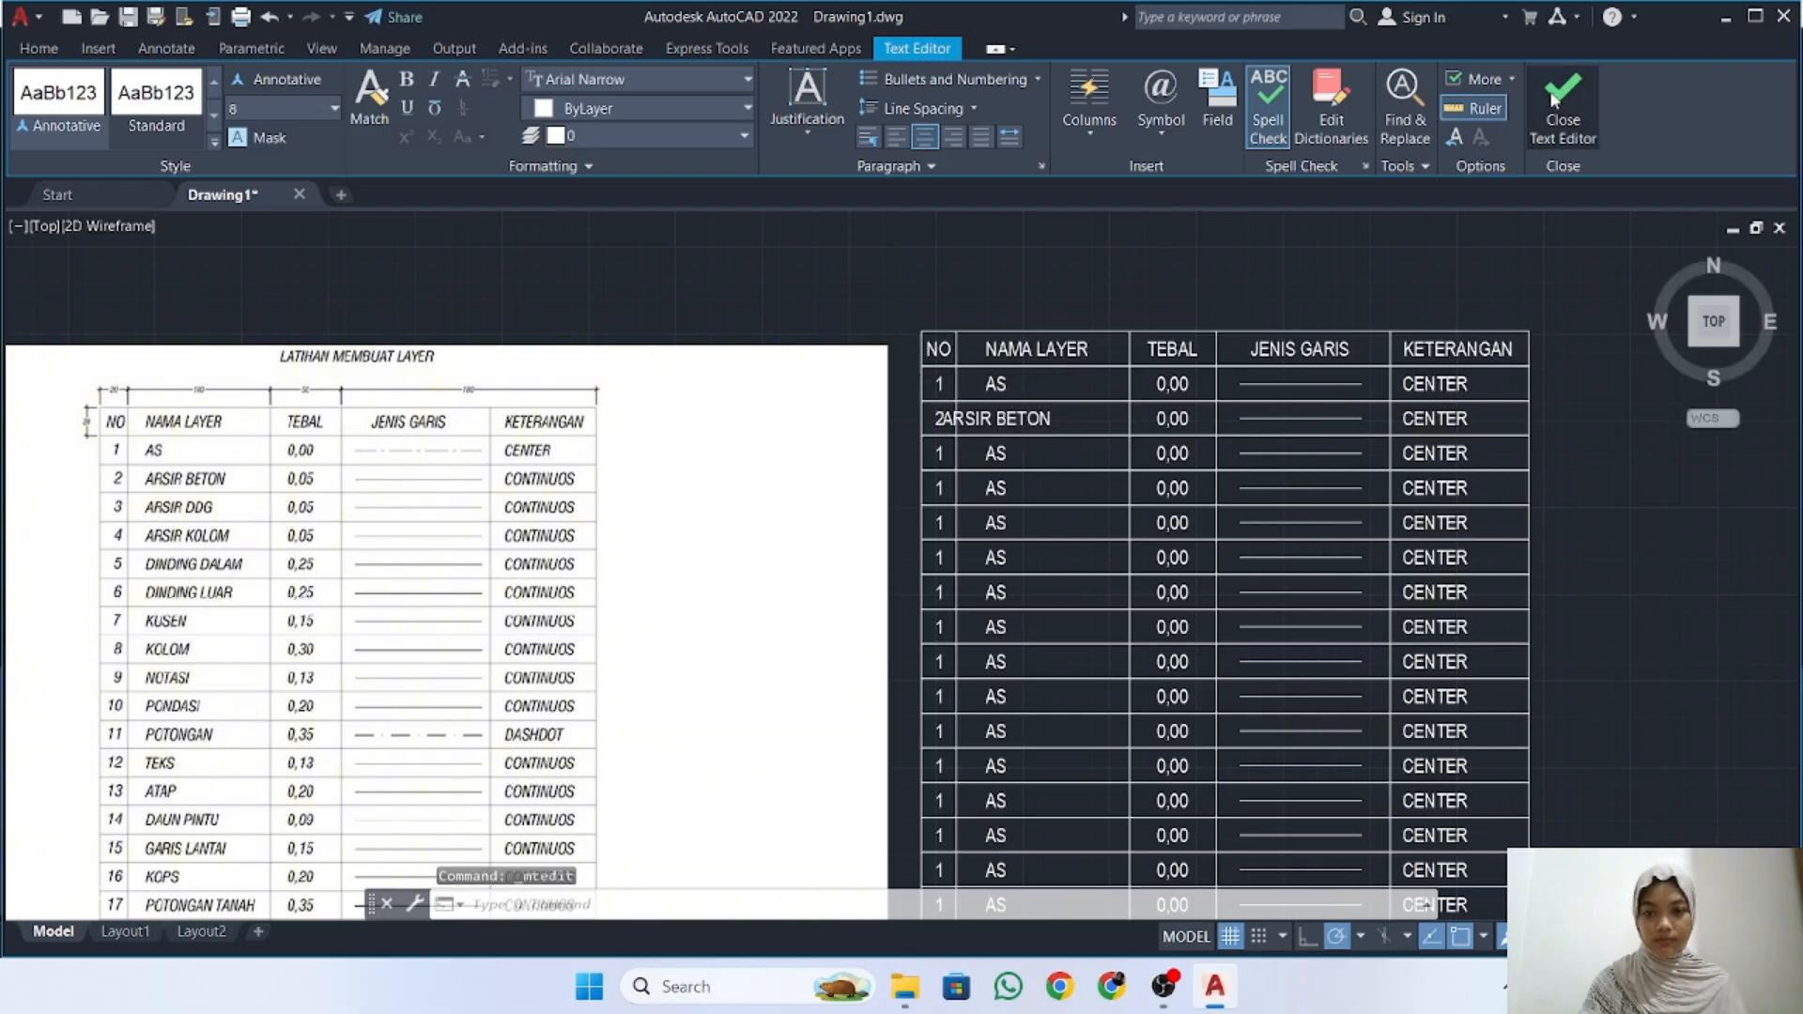
Move the ARSIR BETON text about 24 units right so that it sits inside the NAMA LAYER column
click(1006, 418)
text(m)
key(Return)
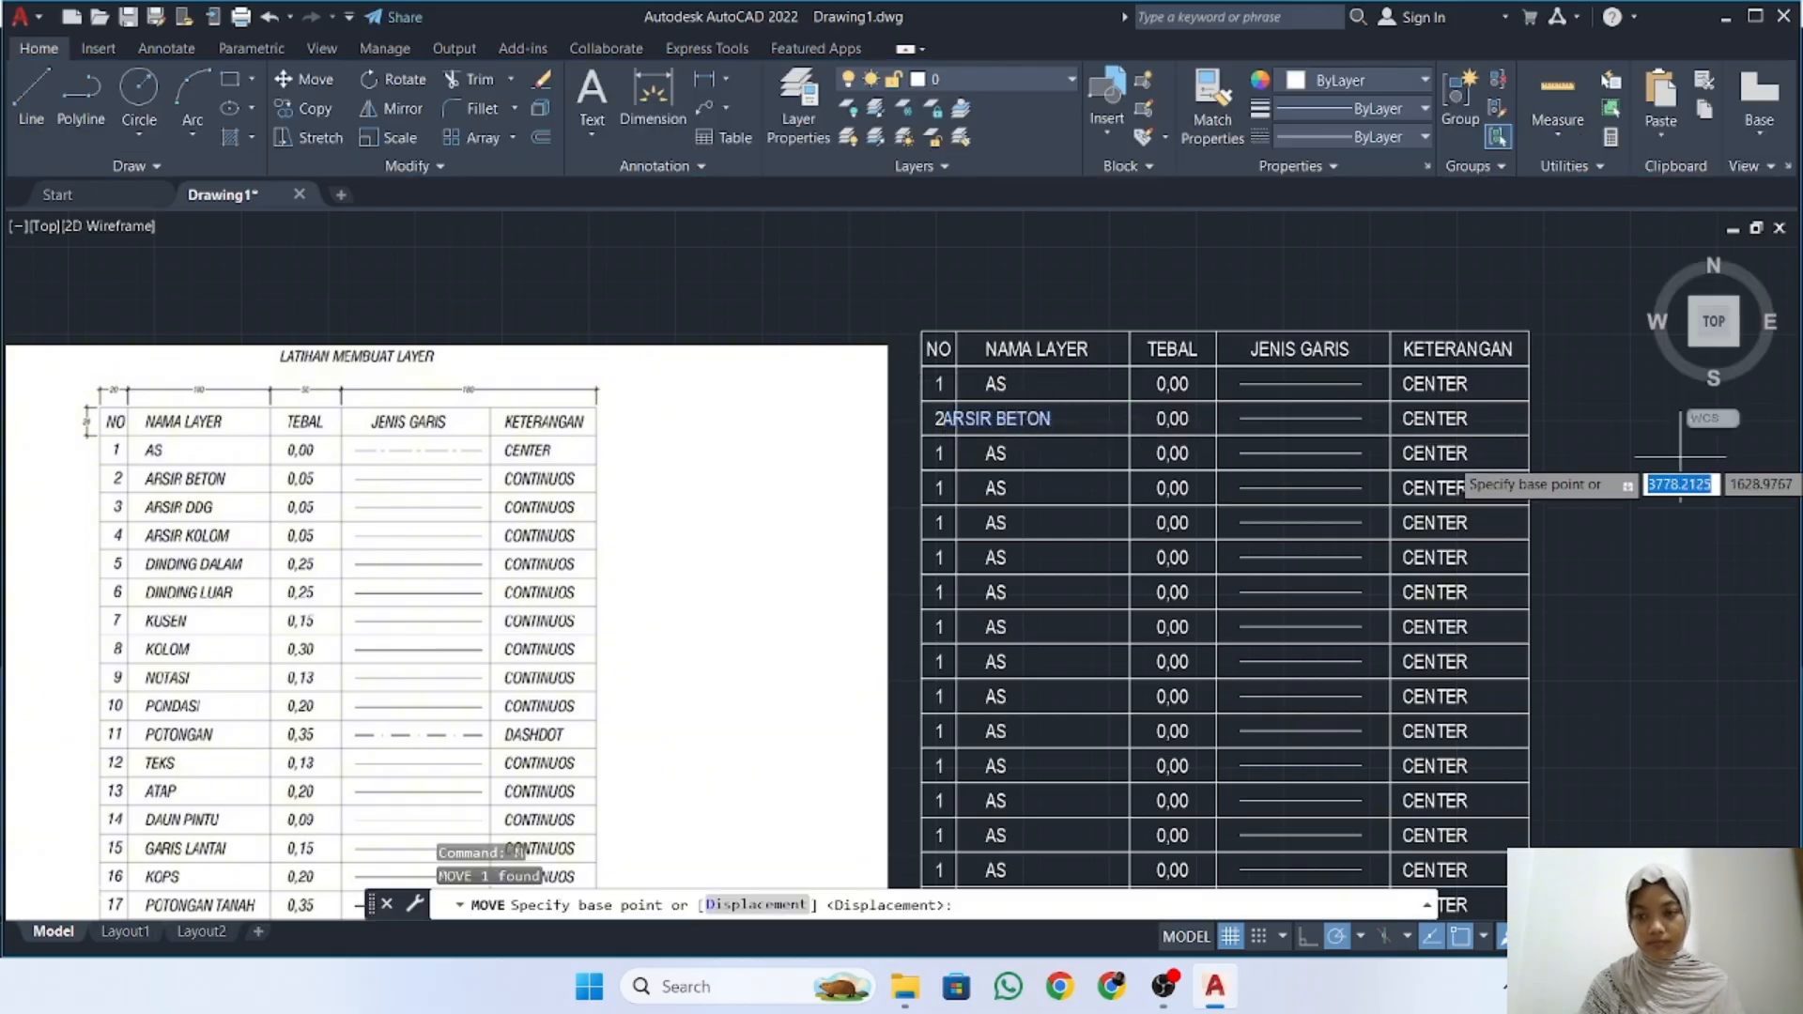
click(1597, 429)
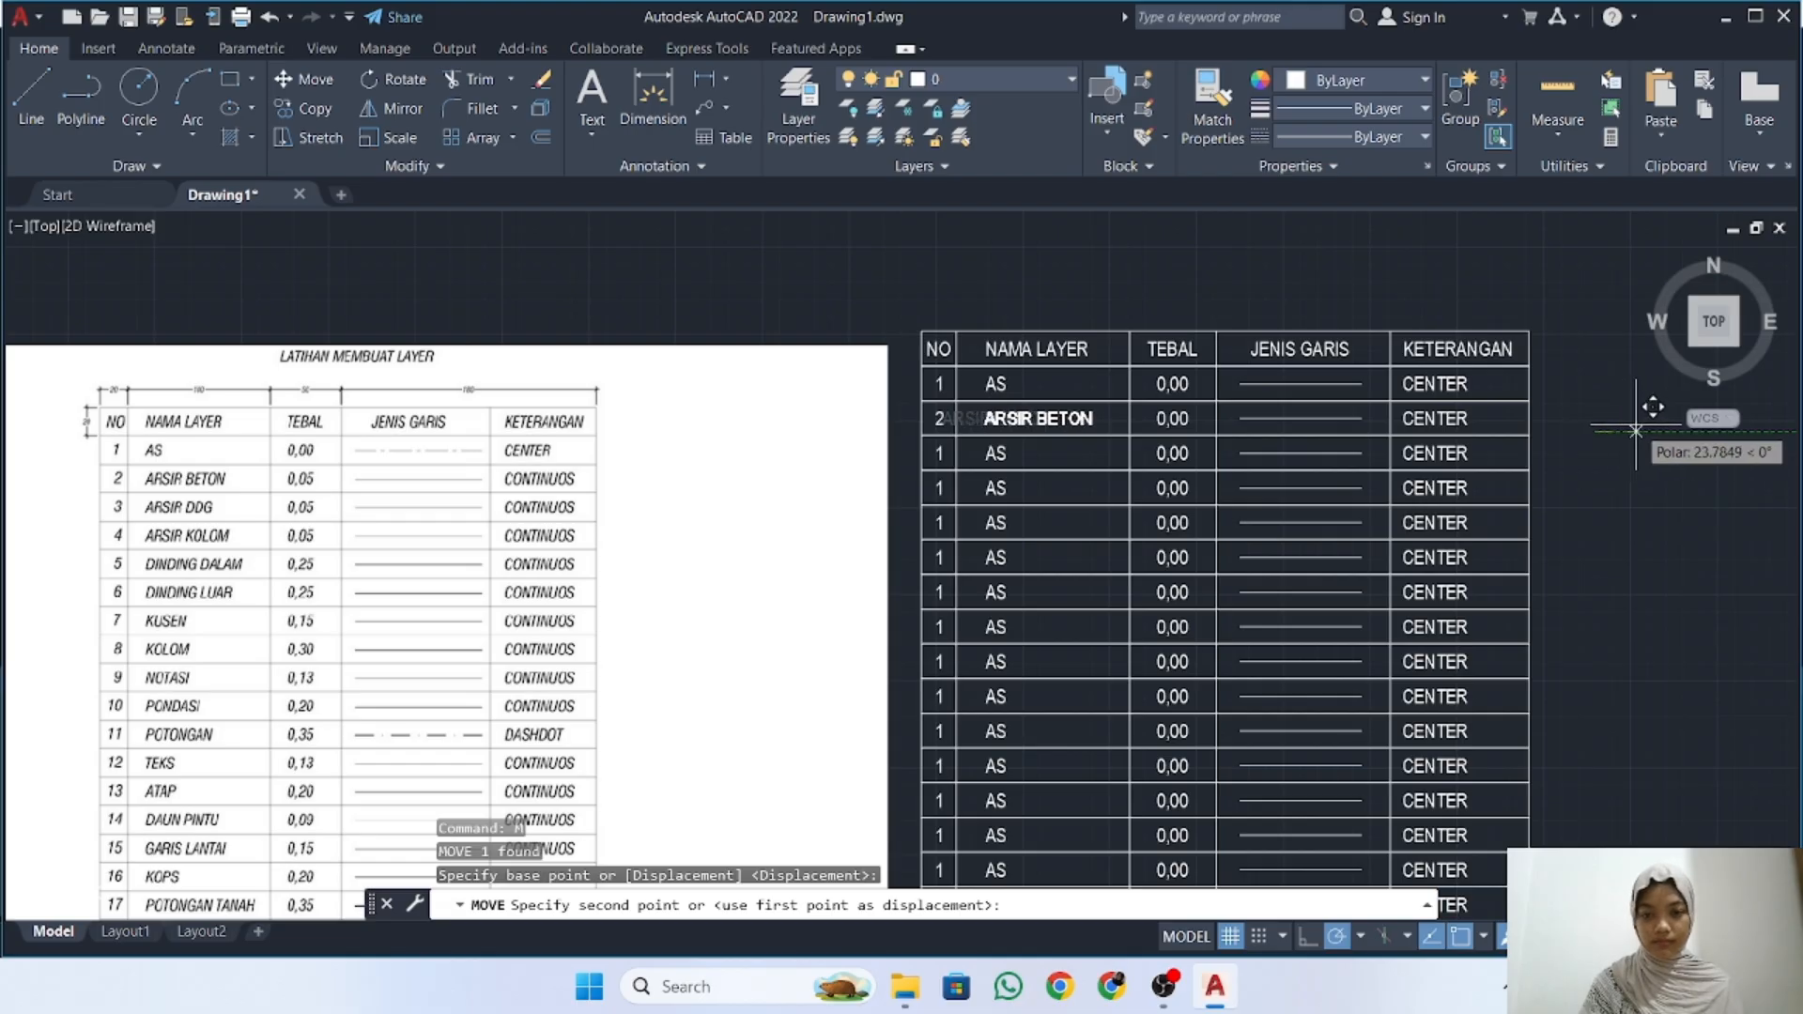
click(1636, 431)
Widen the text frame of ARSIR BETON slightly, to about 64 units, to align it with the AS entries
scroll(1127, 454, up, 4)
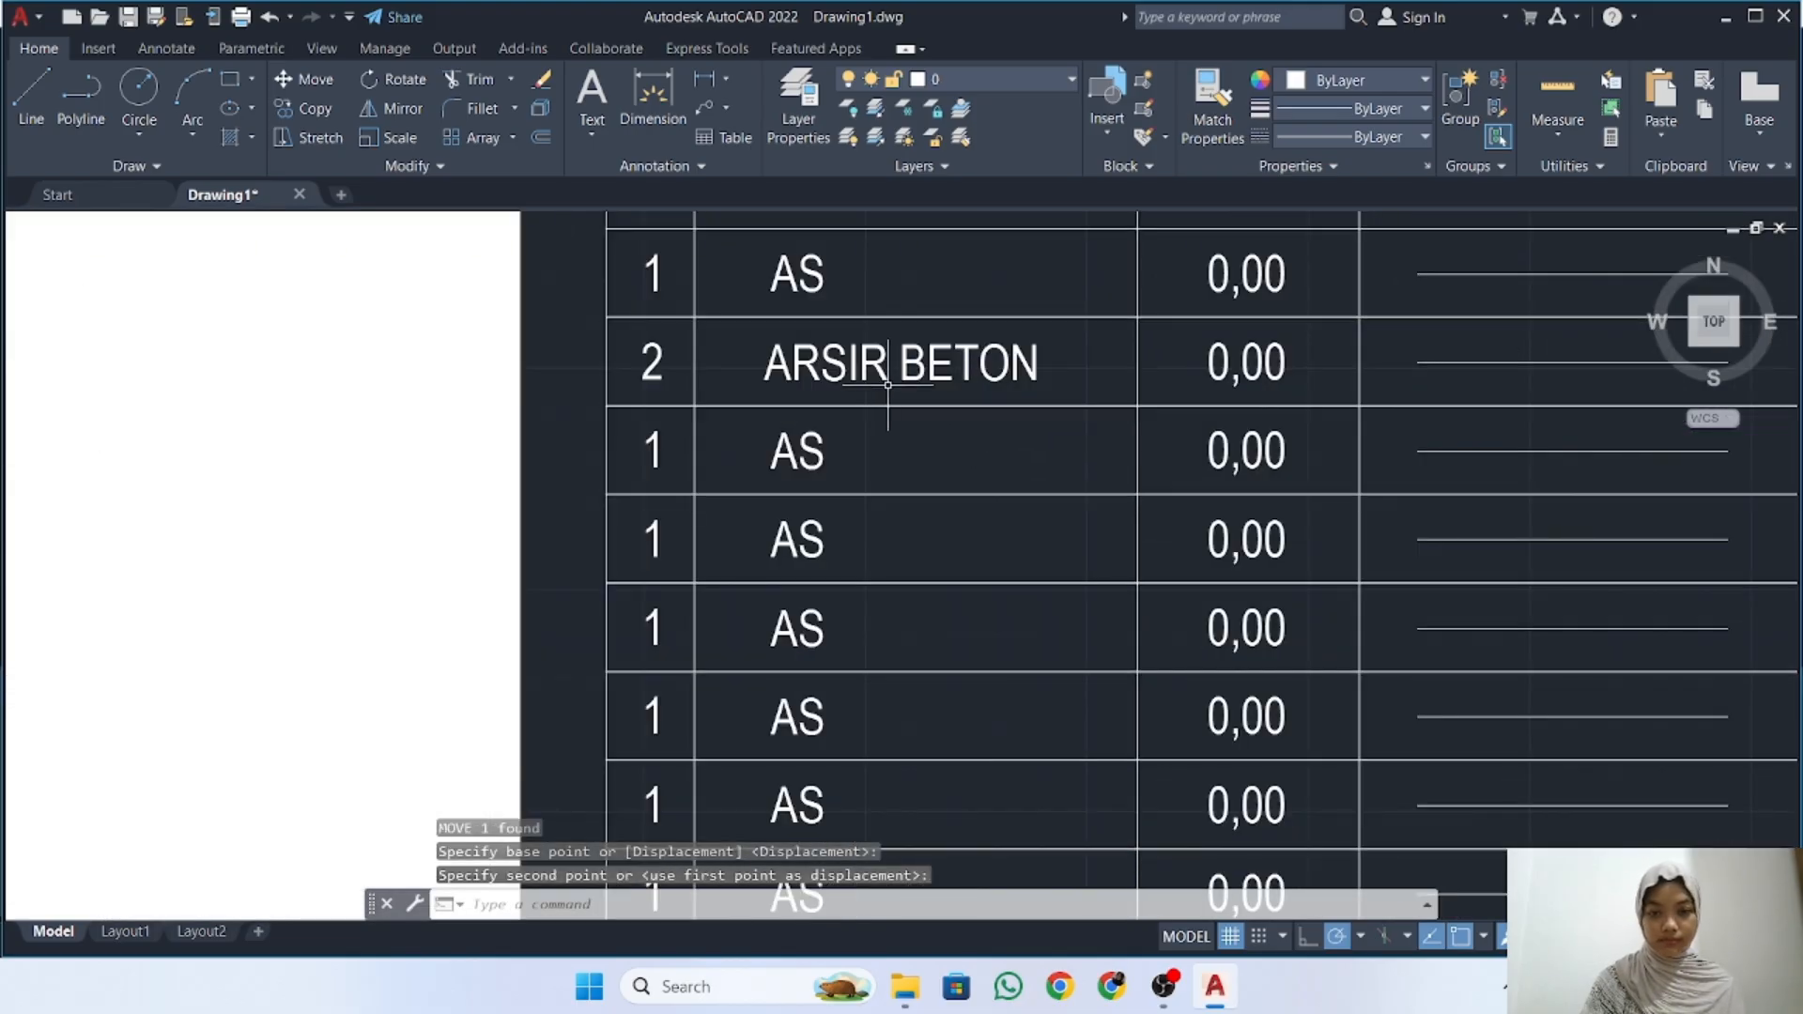
double_click(888, 385)
drag(1048, 322, 1058, 320)
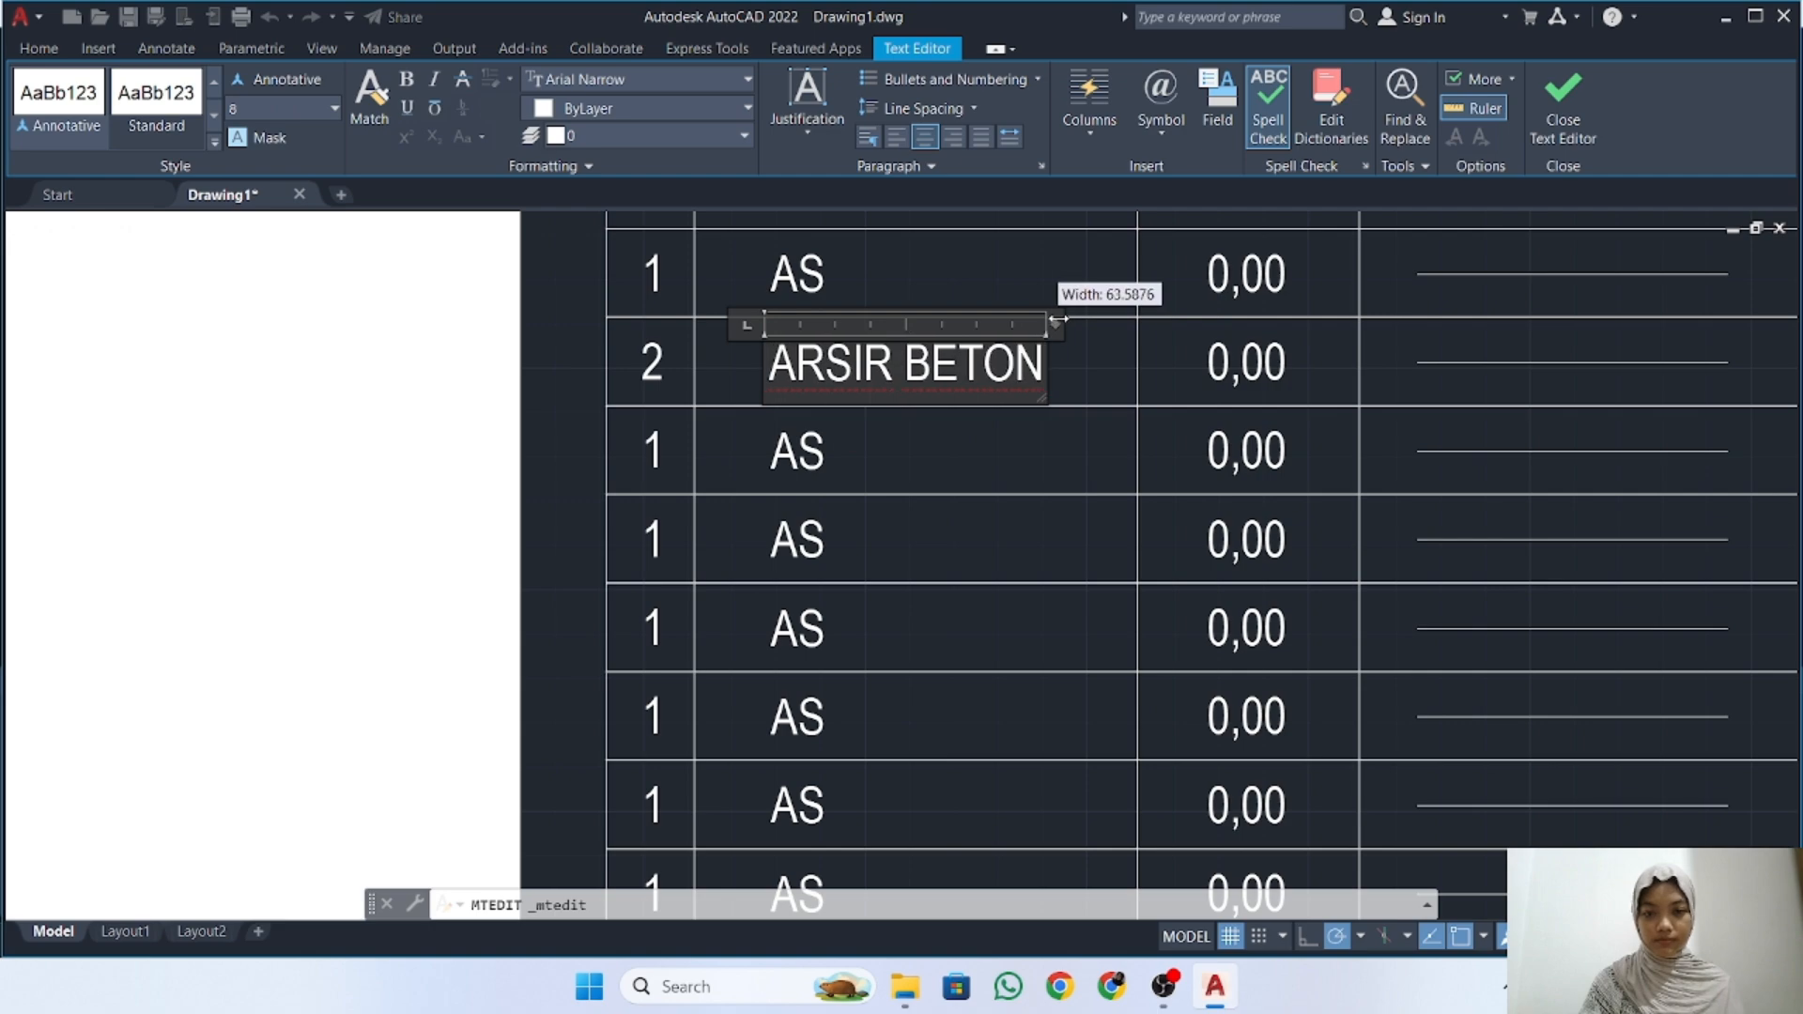
click(1563, 104)
scroll(1153, 354, down, 2)
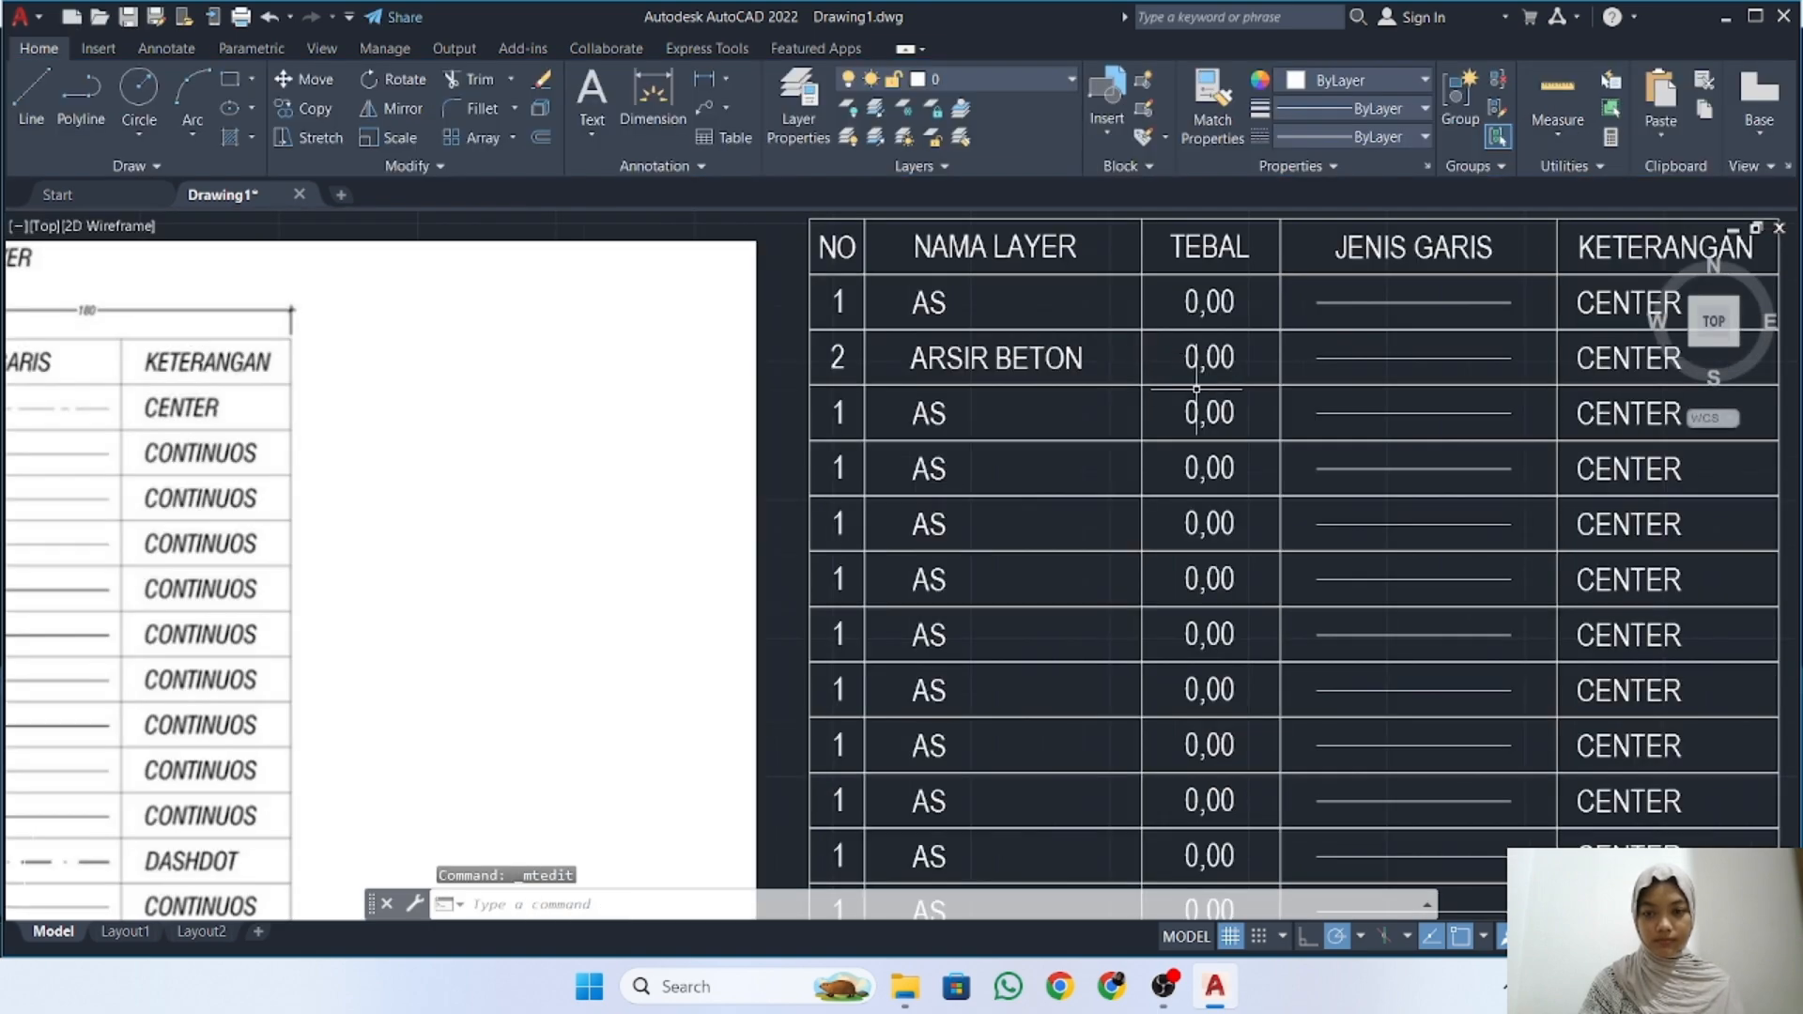
Change the TEBAL entry of the ARSIR BETON row to 0,05
middle_drag(1158, 390, 1492, 375)
scroll(1493, 375, down, 2)
double_click(1511, 360)
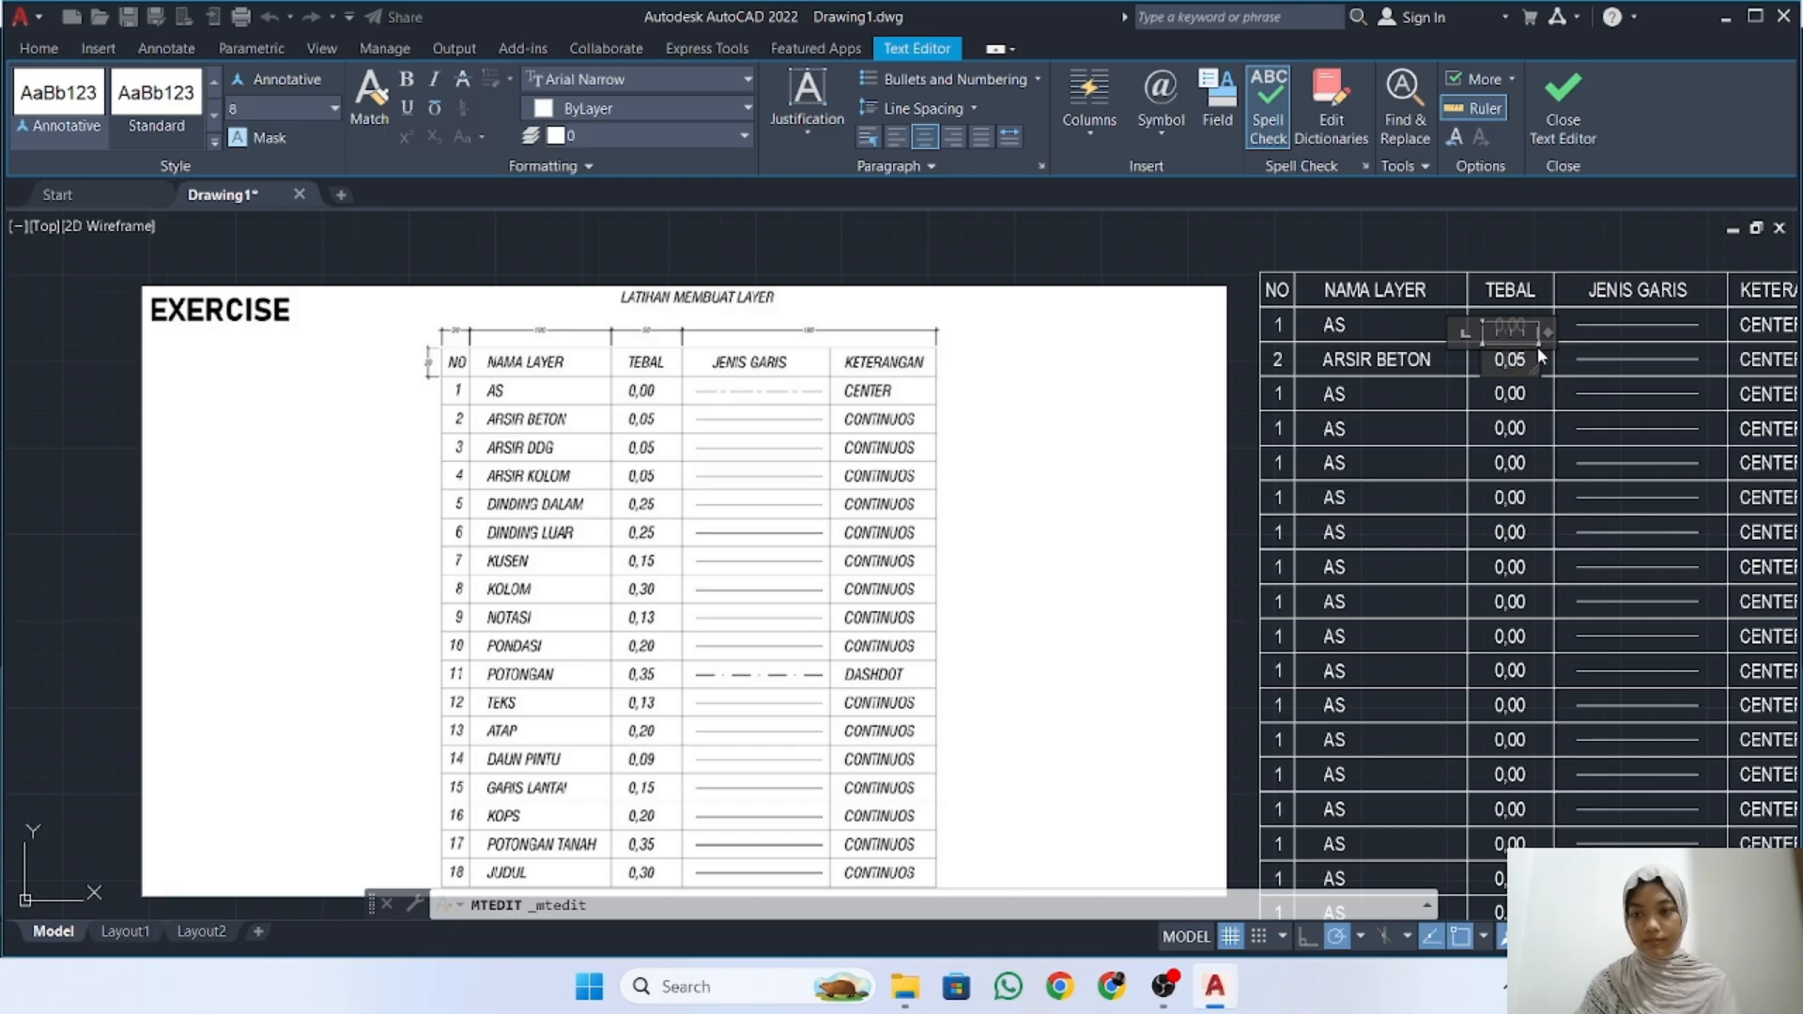
click(1559, 254)
Change row 2's KETERANGAN entry to CONTINUOS and widen its text frame to about 80 units
middle_drag(1564, 393, 1280, 410)
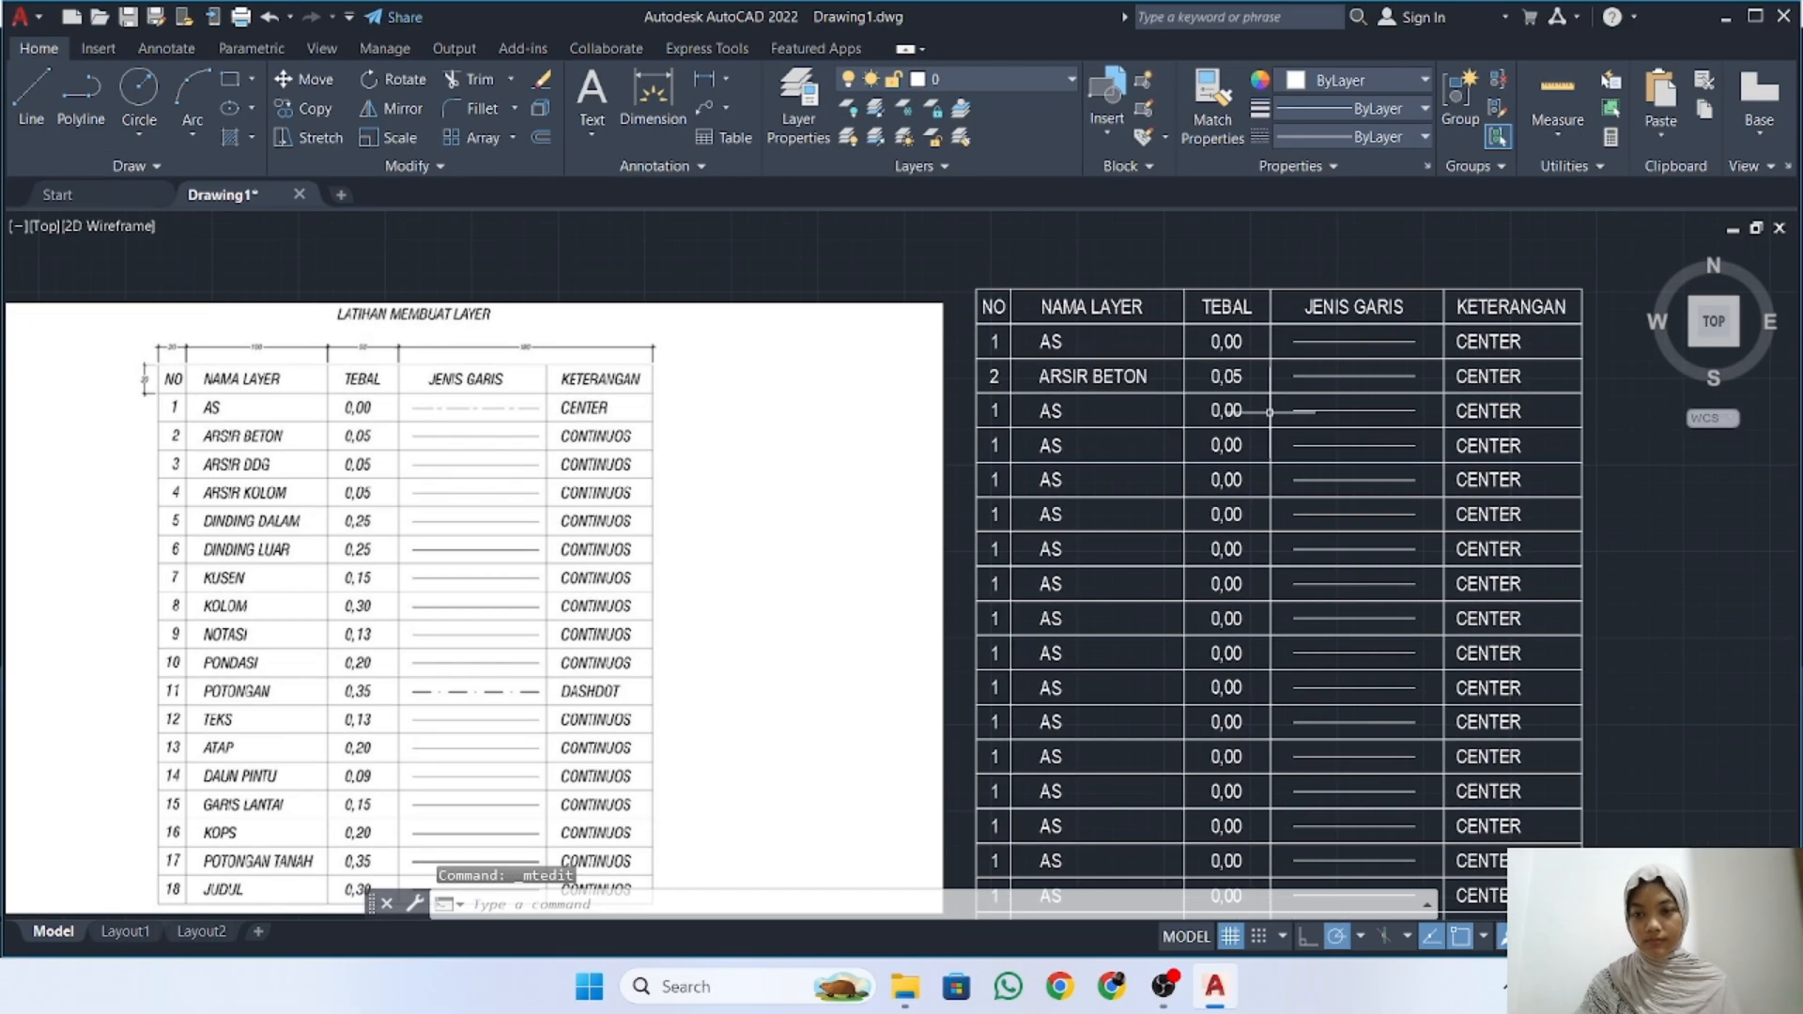
double_click(1451, 379)
text(CONTINUOA)
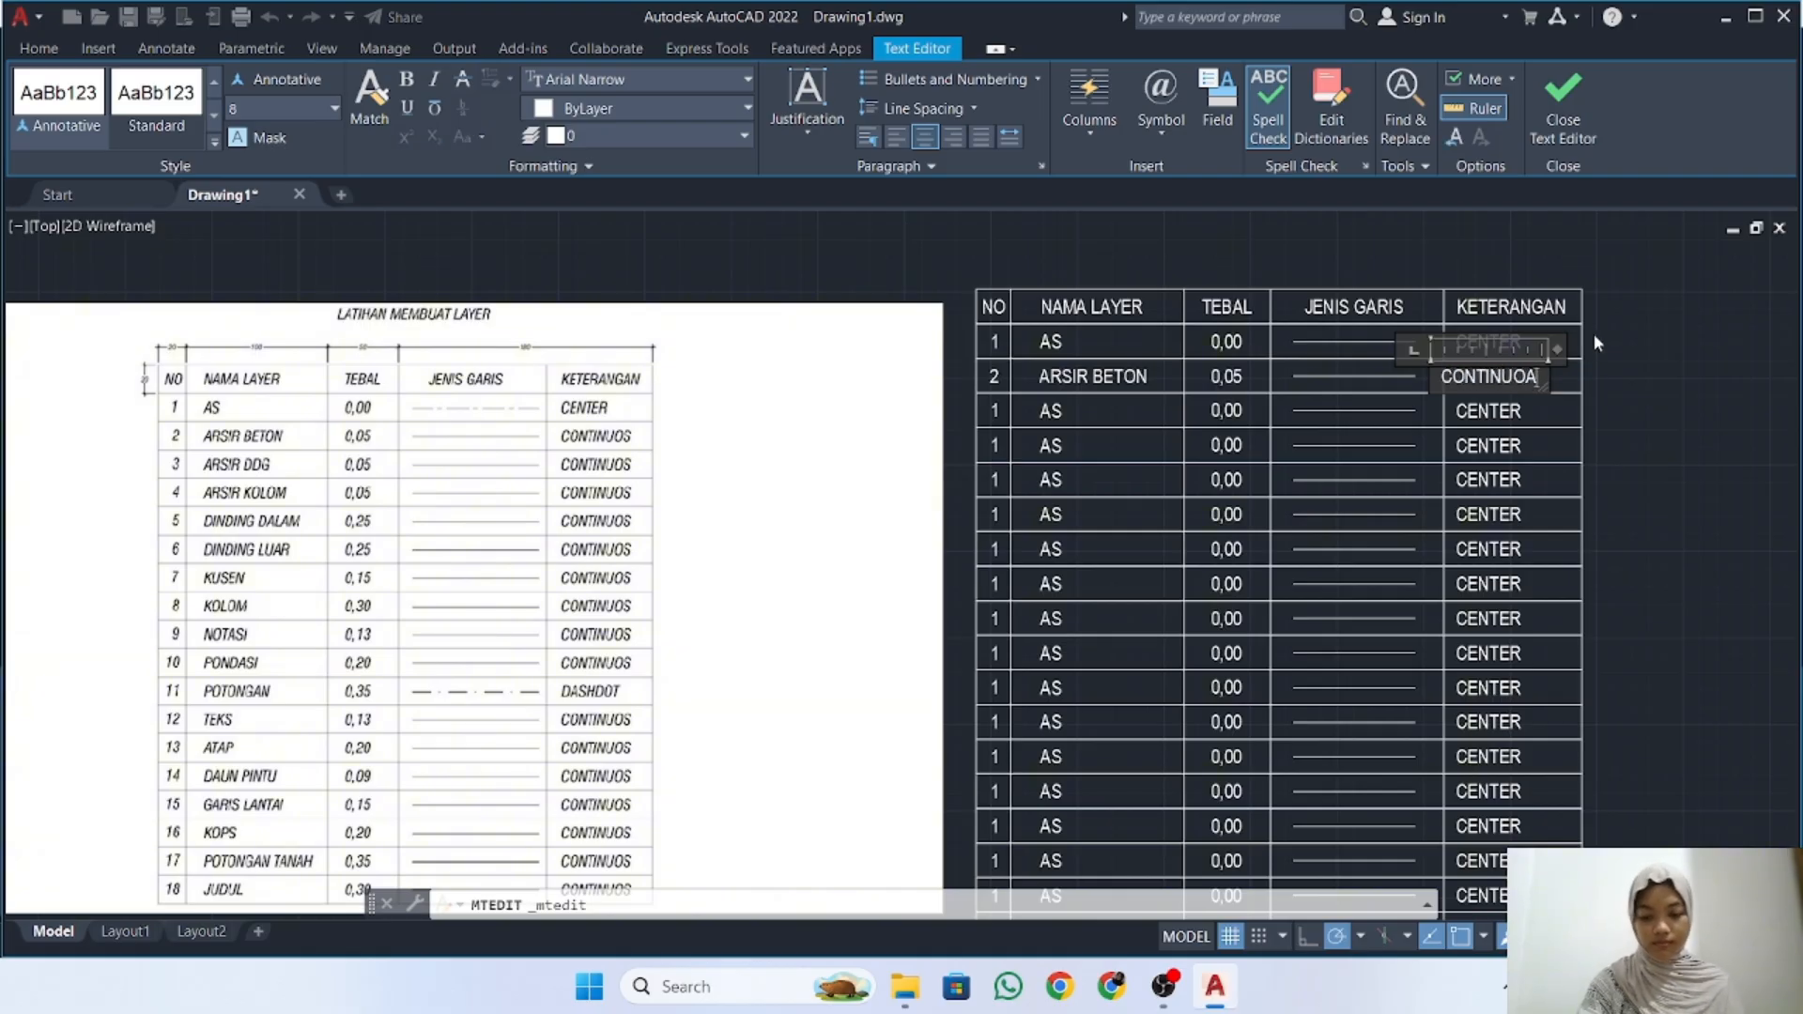
key(BackSpace)
text(S)
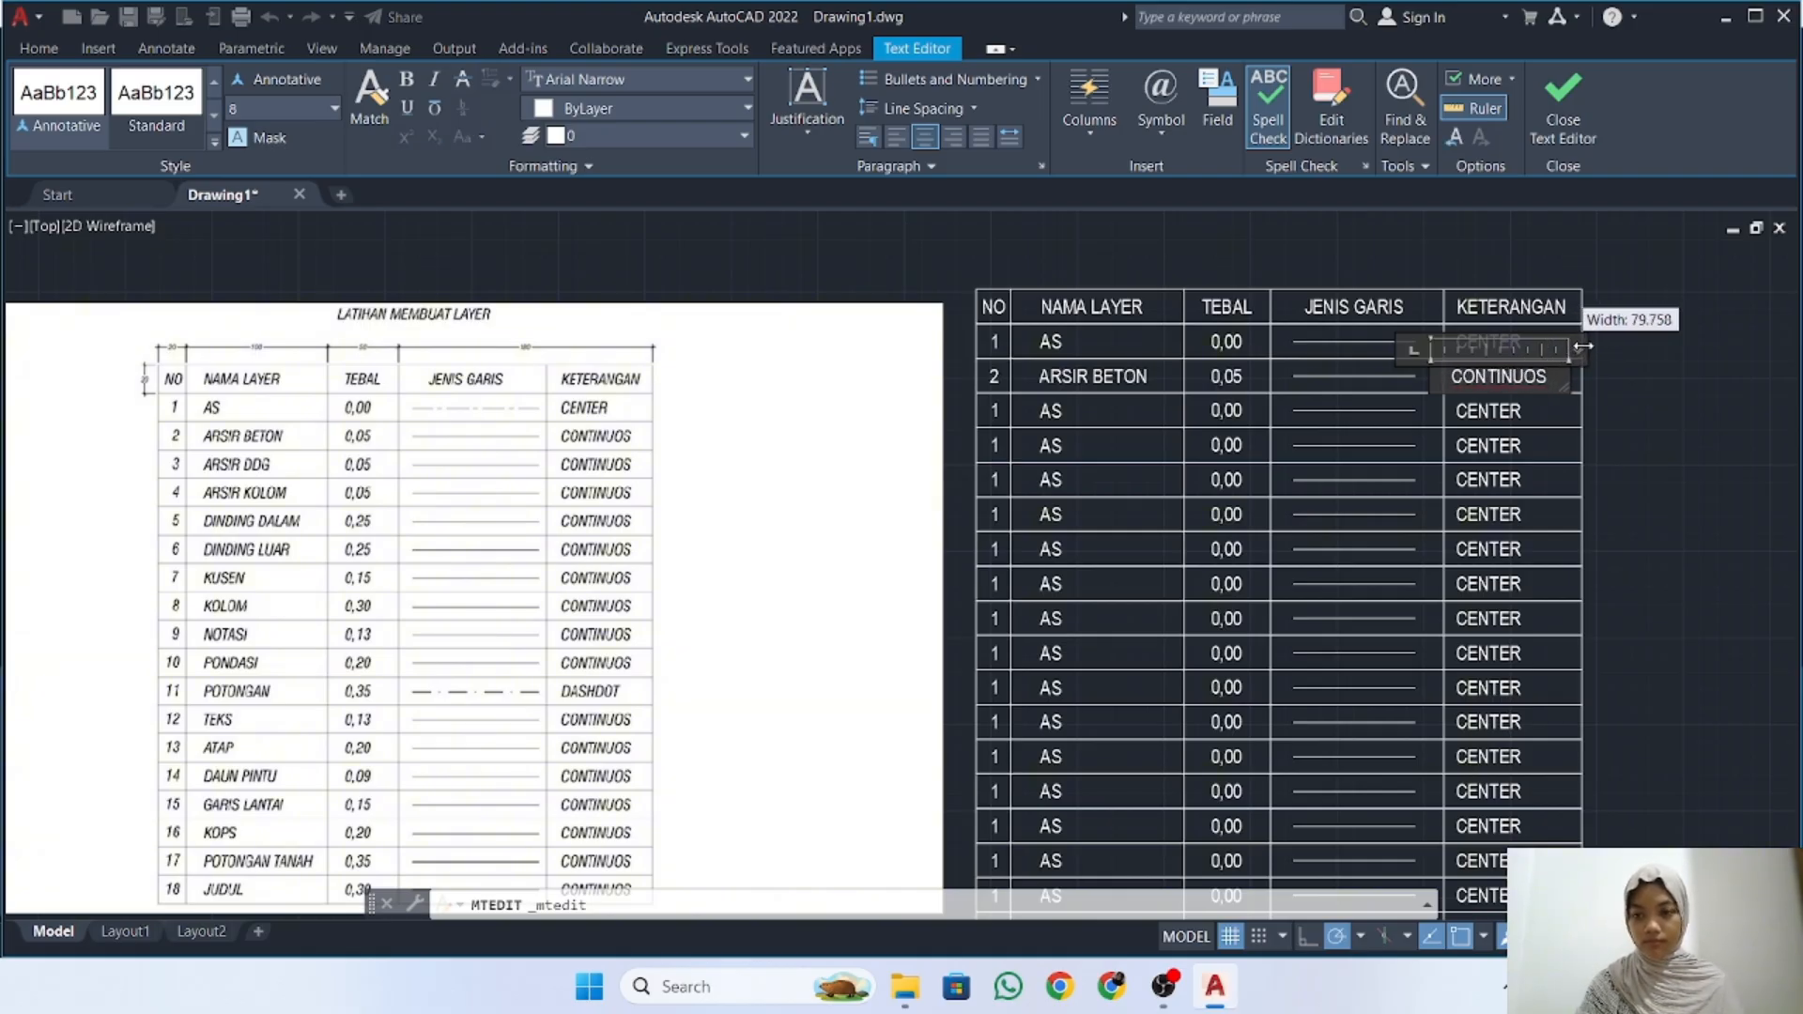
click(1566, 104)
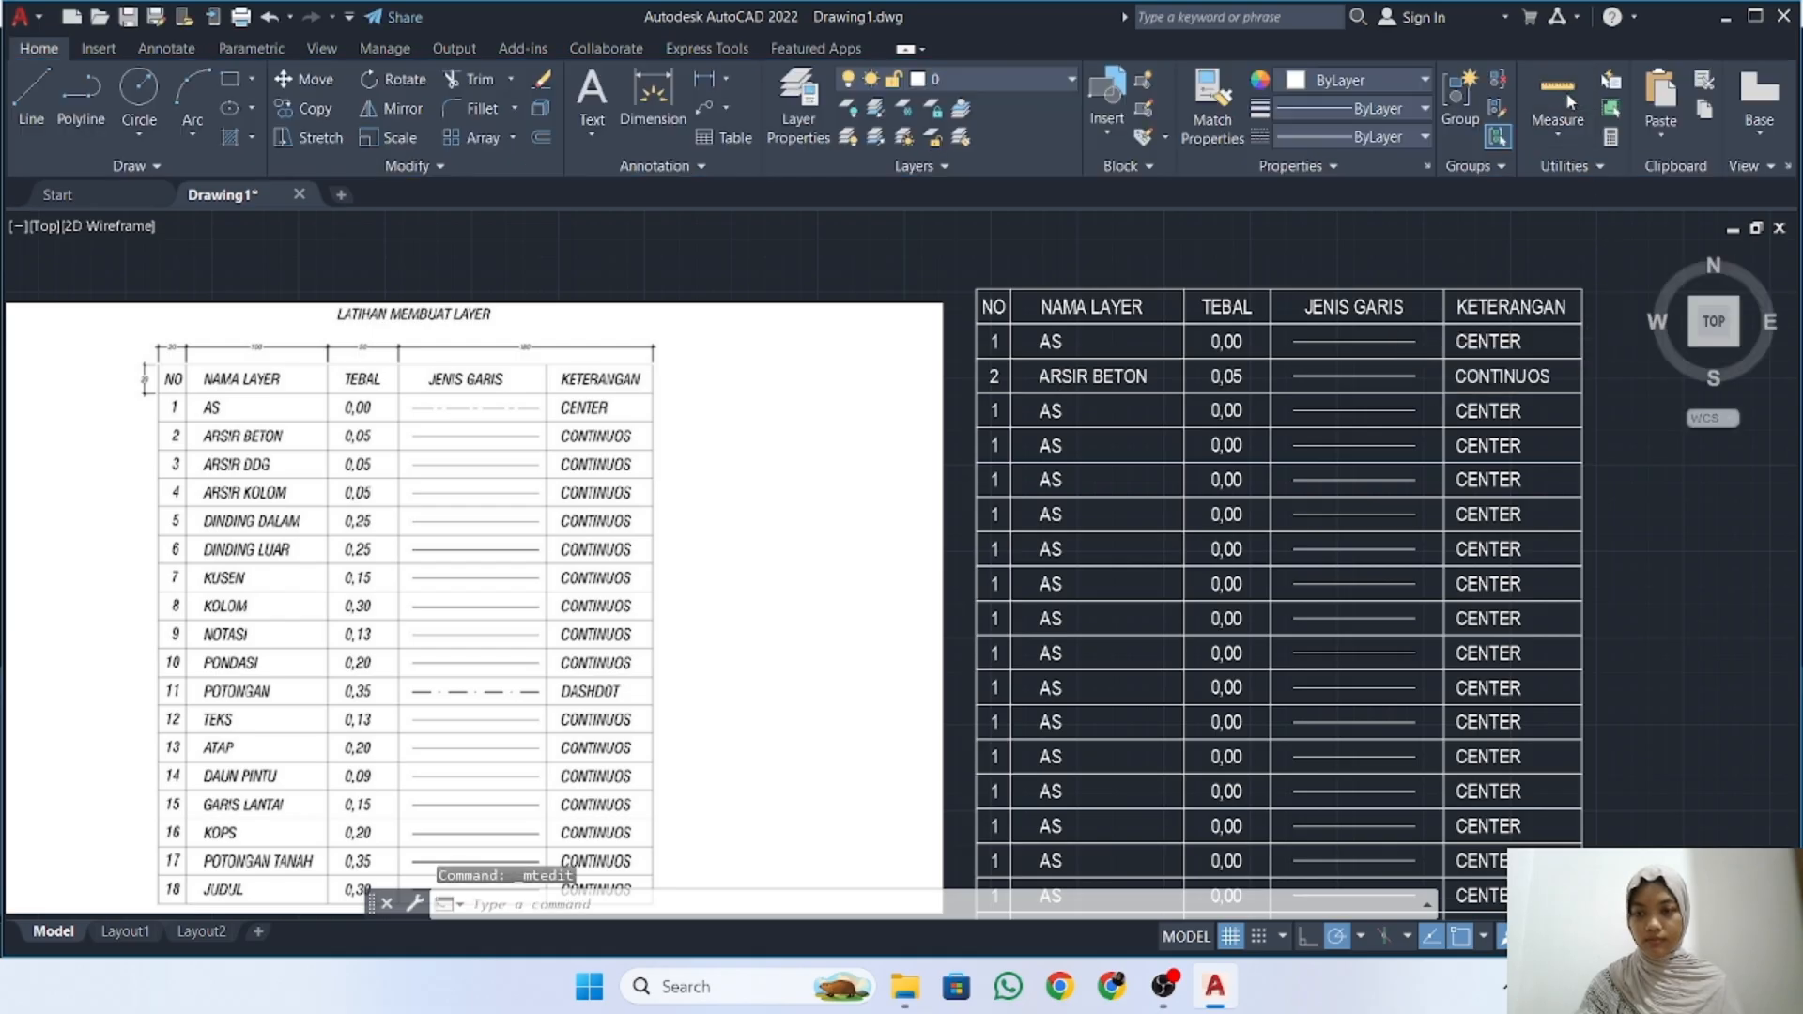
Number the third row 3, change its layer name to ARSIR DDG, and widen the name's text frame
double_click(995, 411)
text(3)
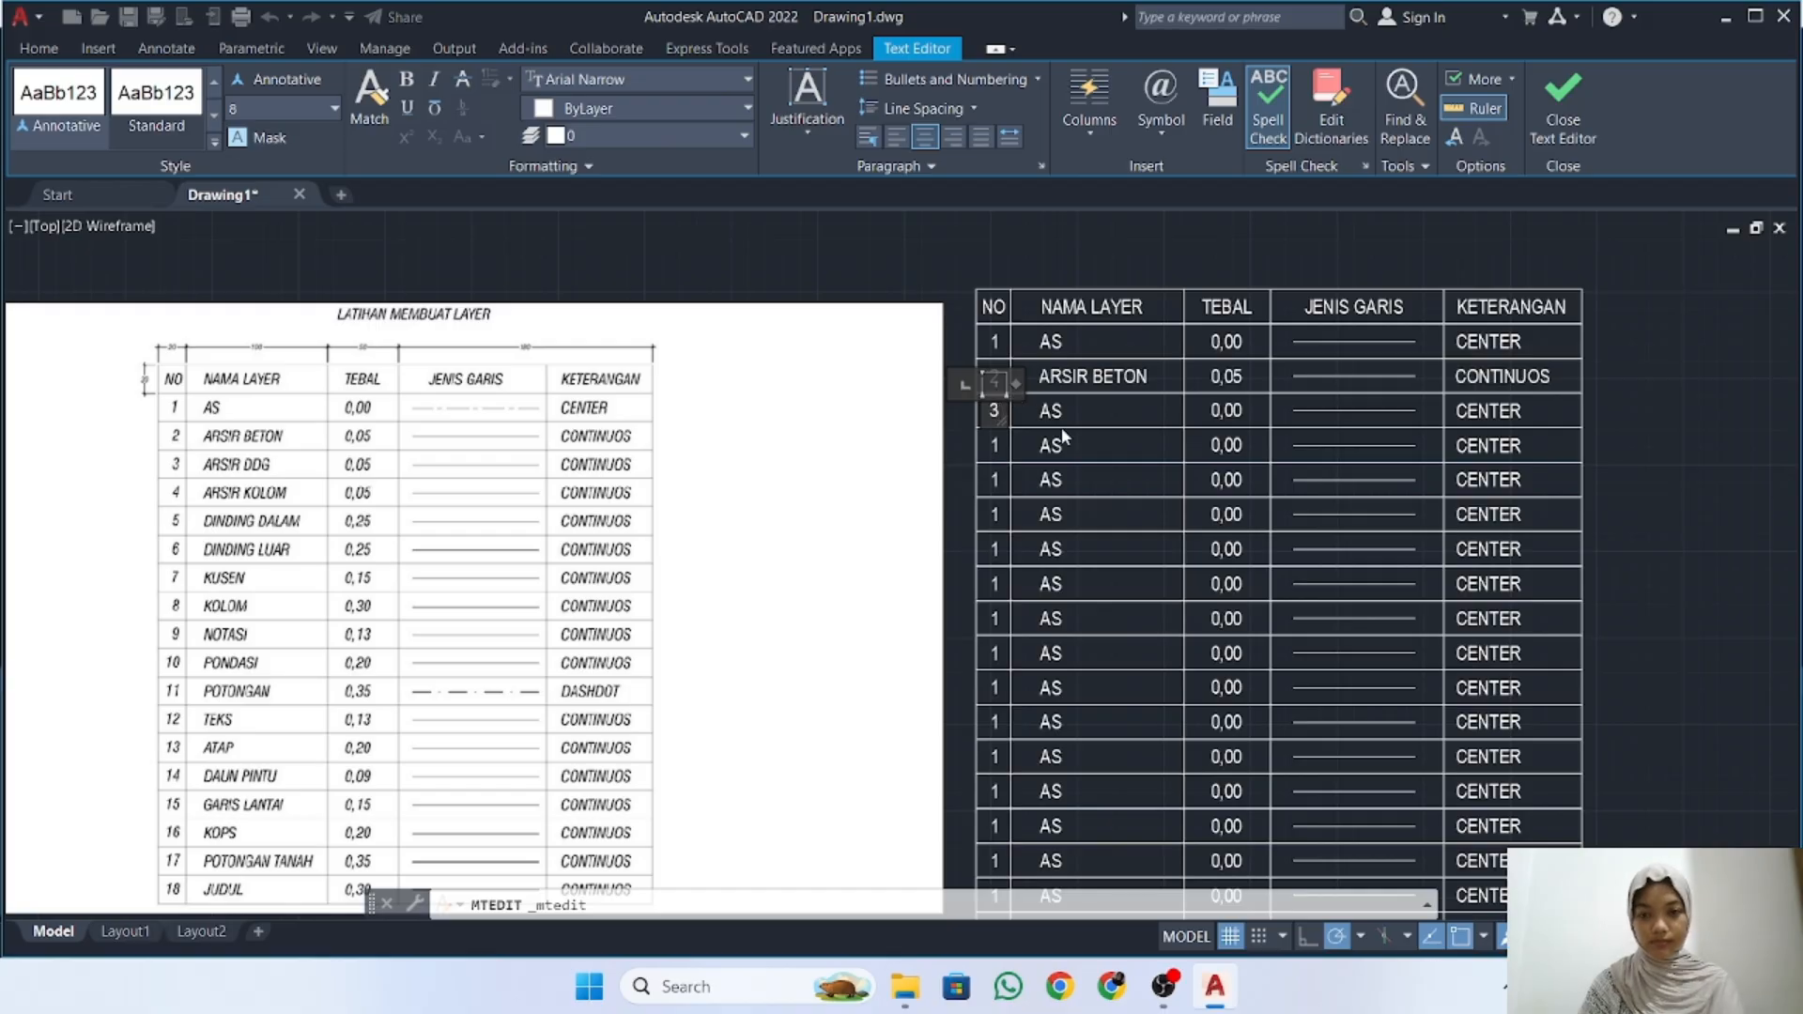
click(1051, 410)
double_click(1051, 410)
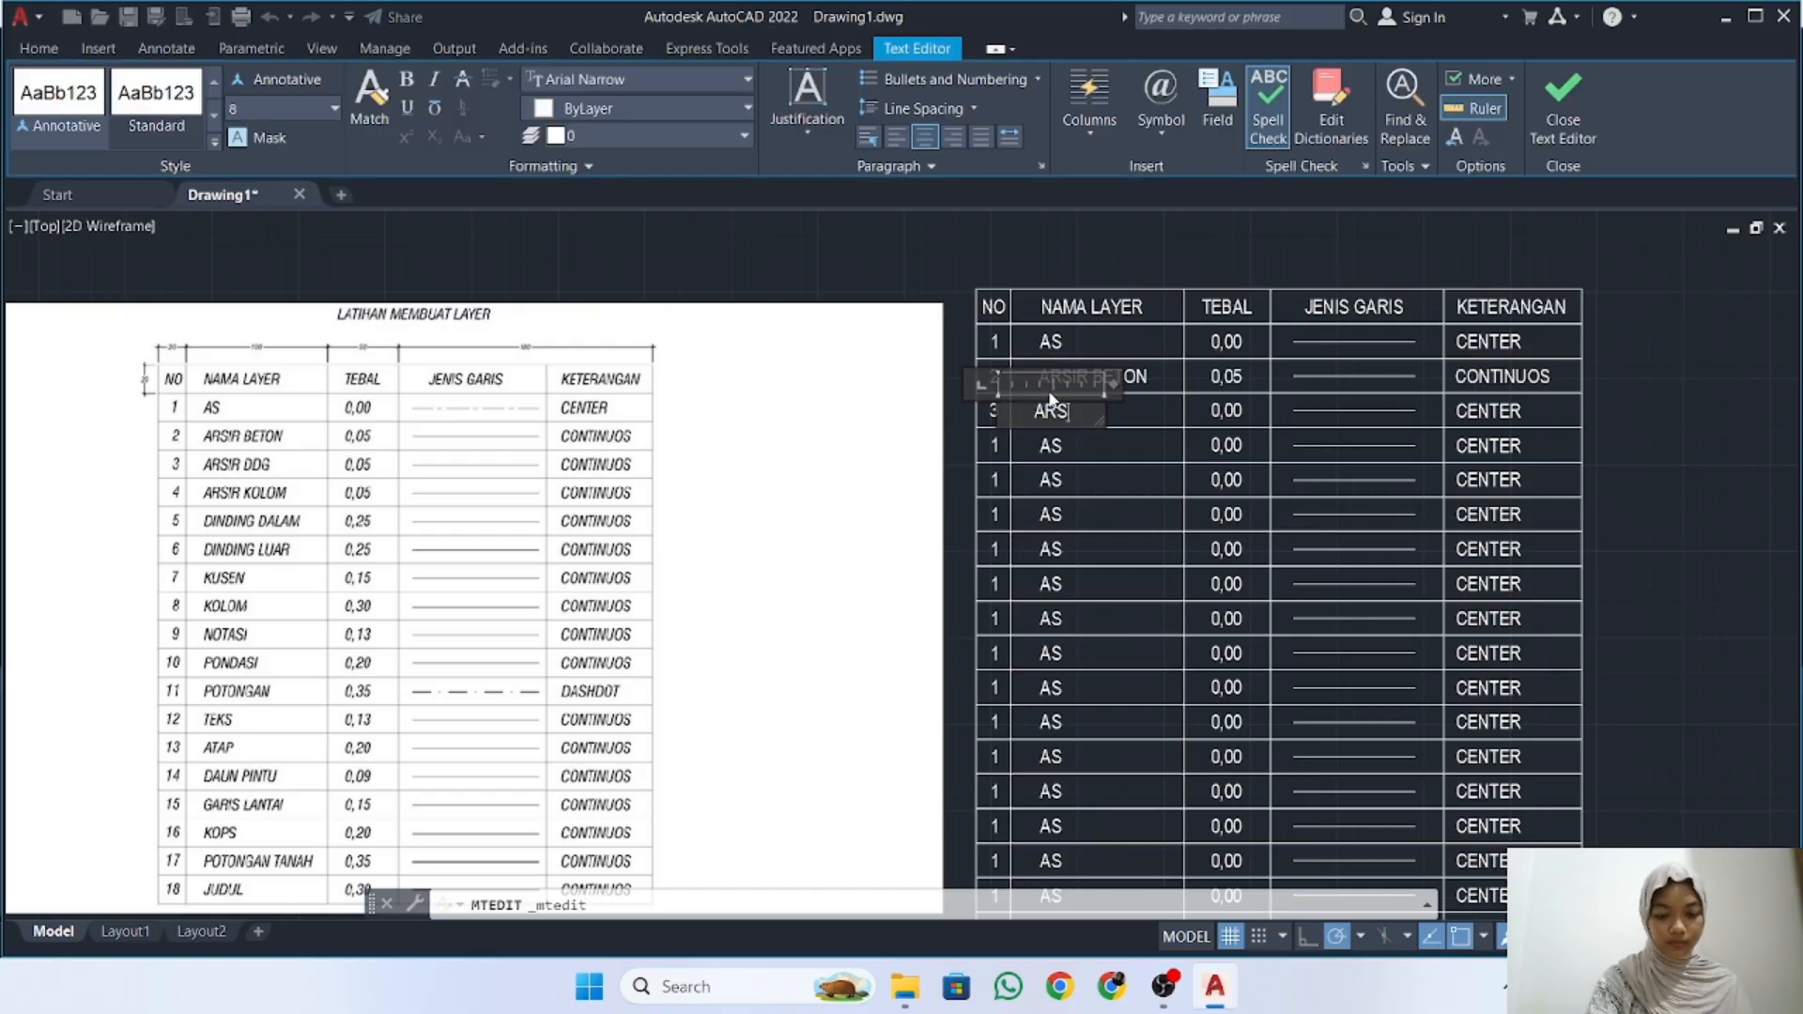
text(ARSIR DDG)
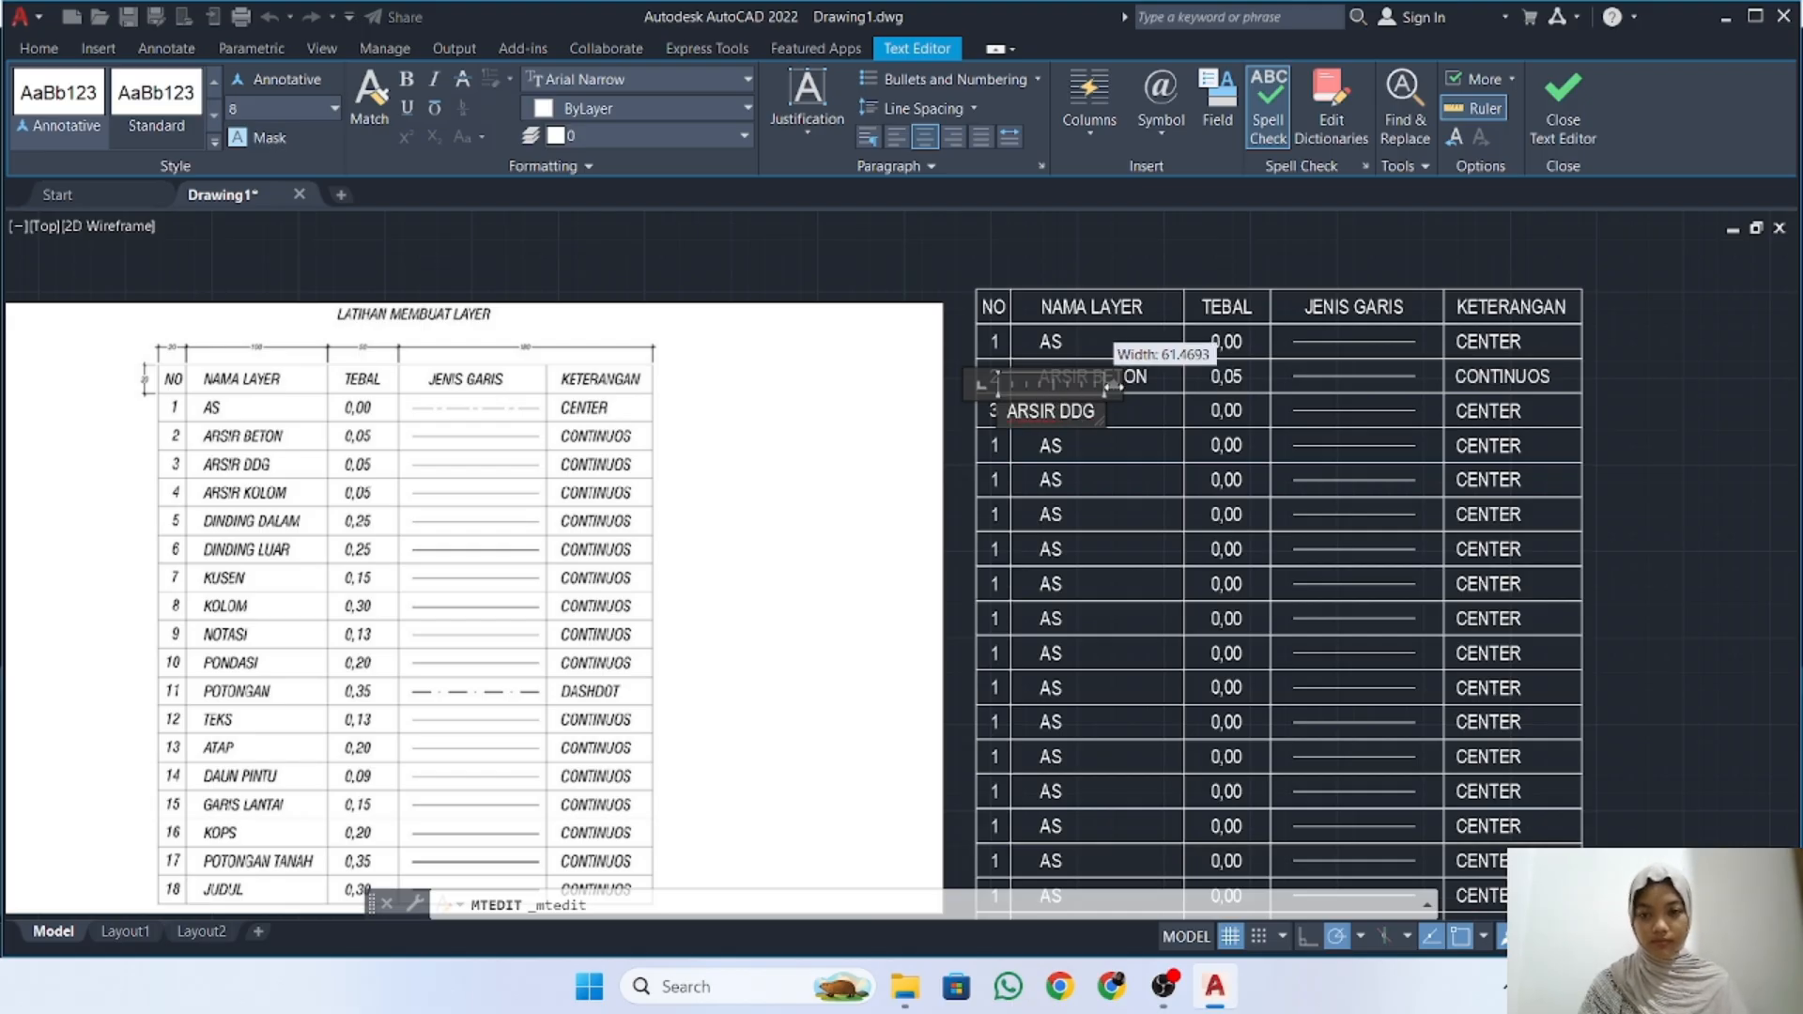
drag(1113, 384, 1172, 383)
click(1186, 371)
Move the ARSIR BETON and ARSIR DDG texts slightly so that they line up with the AS entries in the NAMA LAYER column
scroll(1185, 395, up, 5)
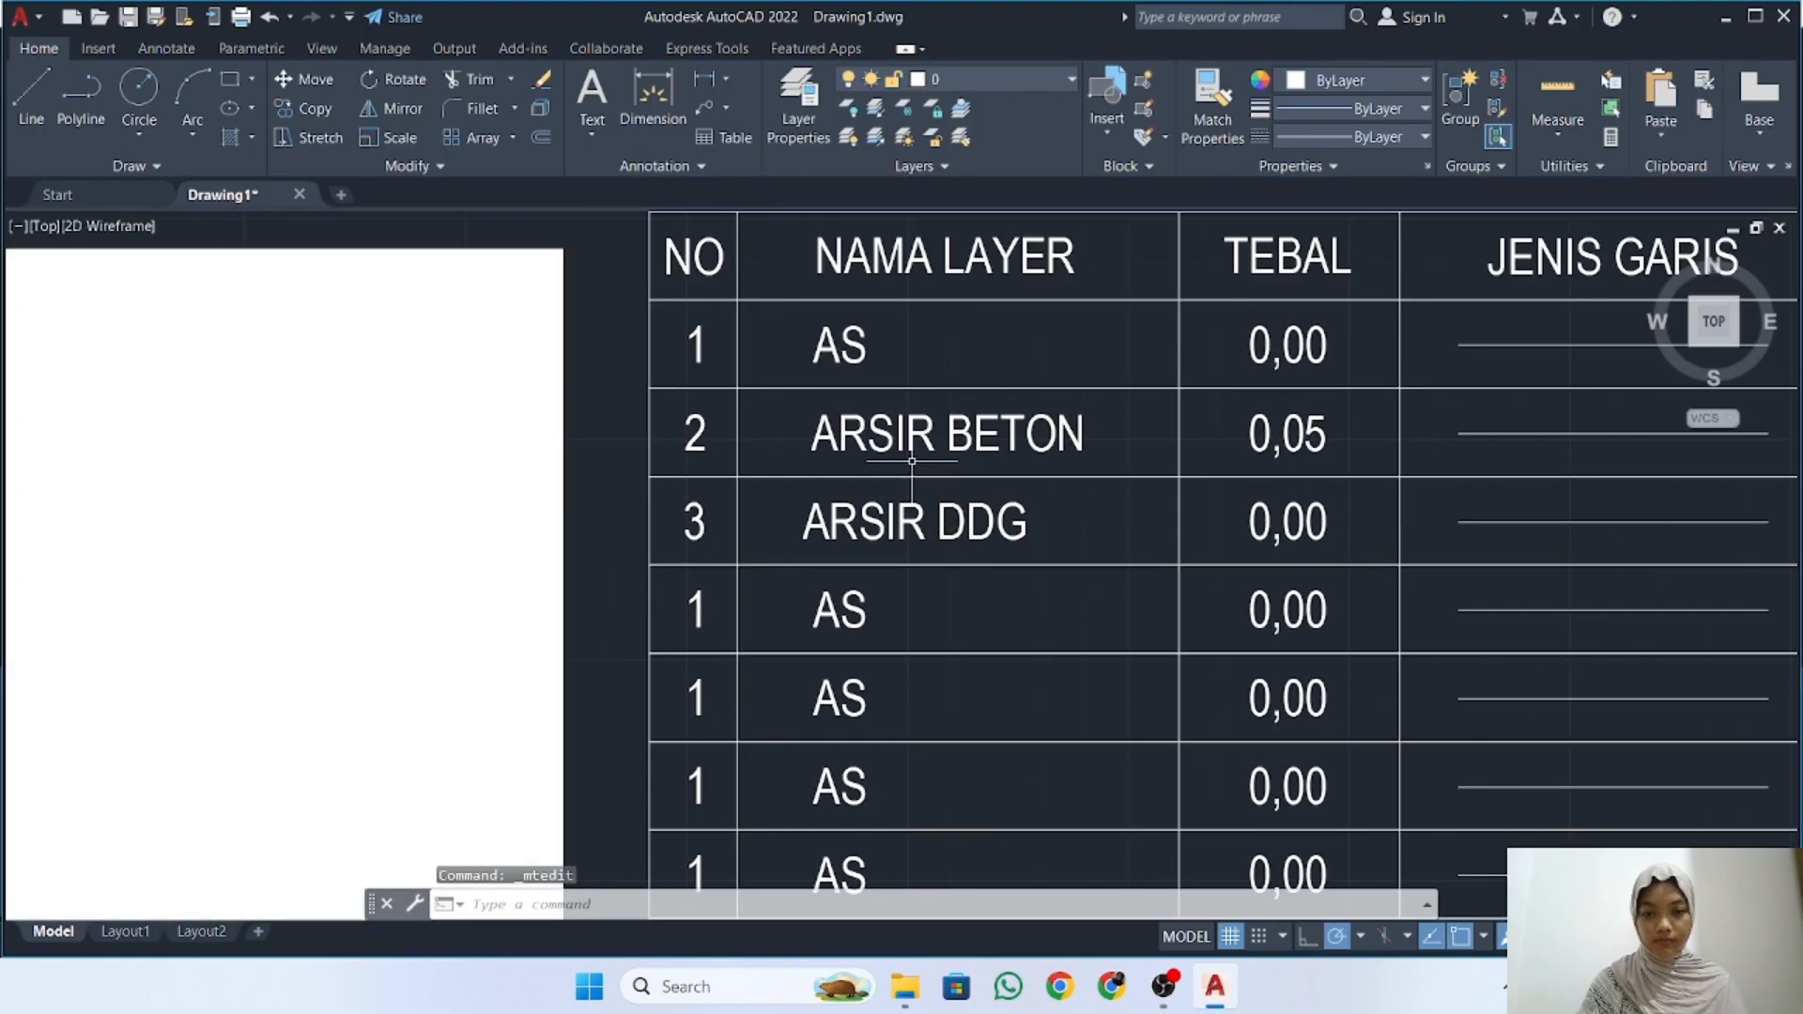
click(901, 436)
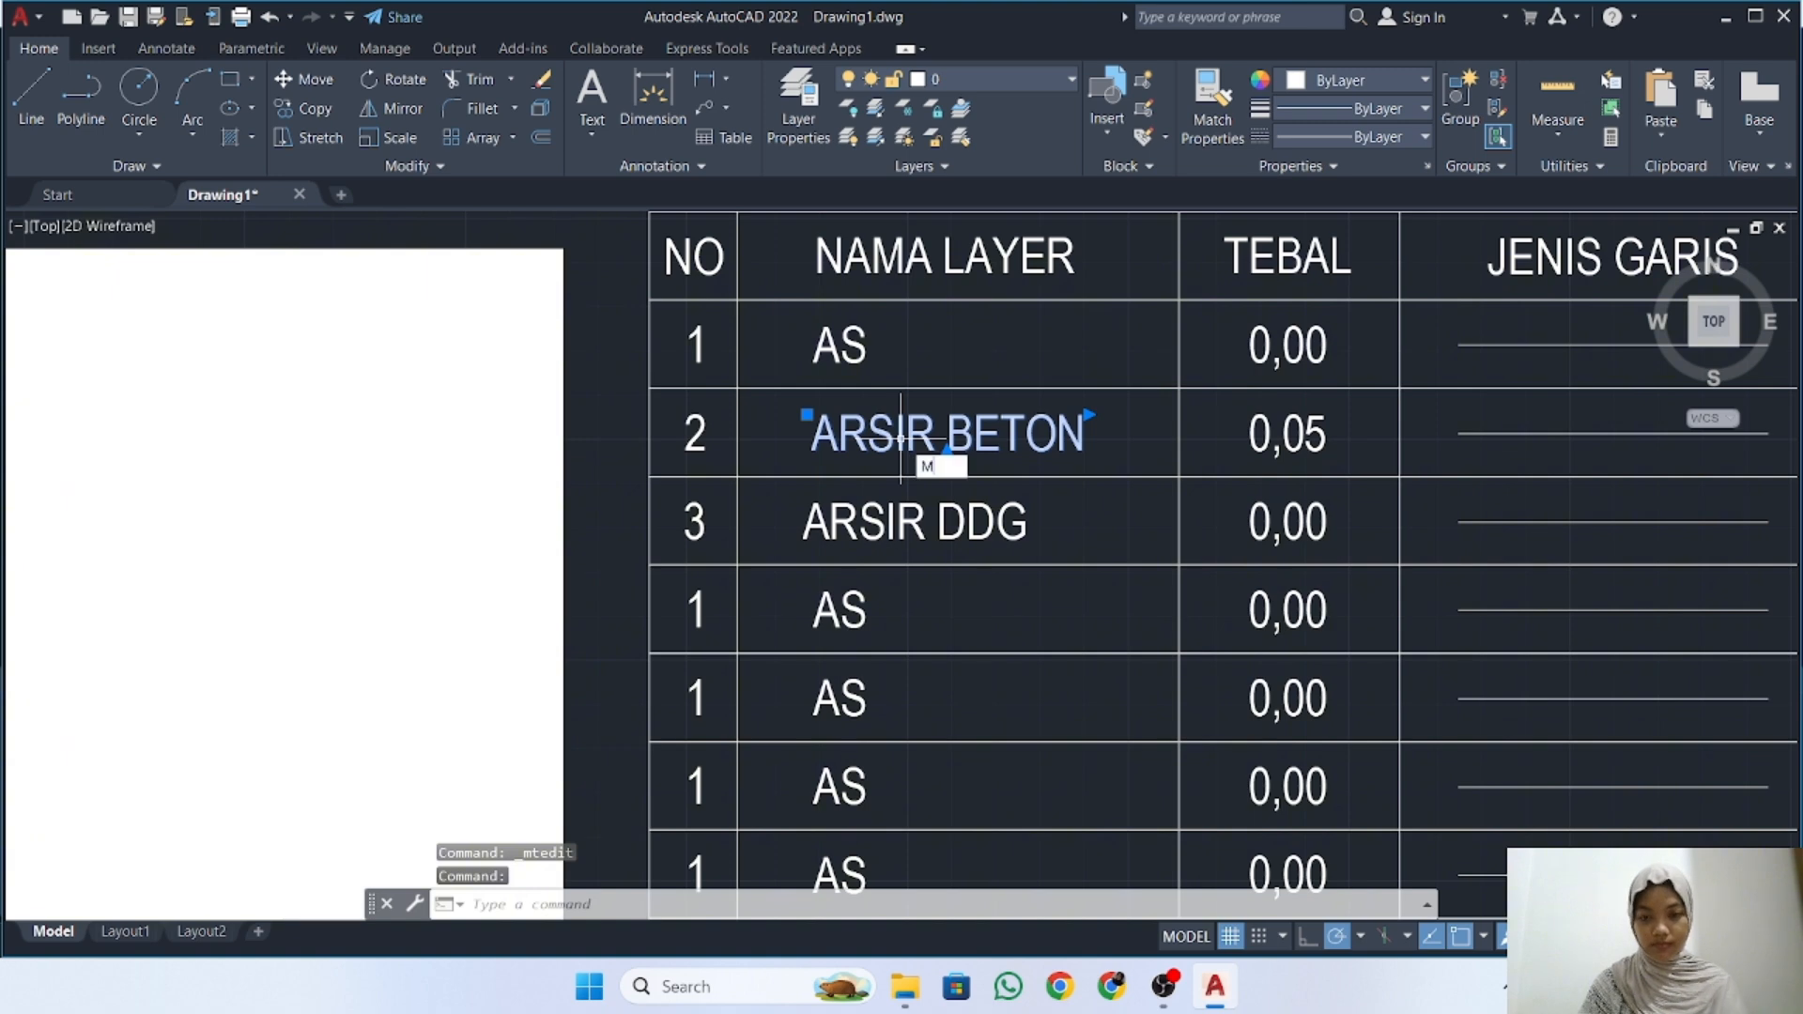
key(Return)
click(1127, 436)
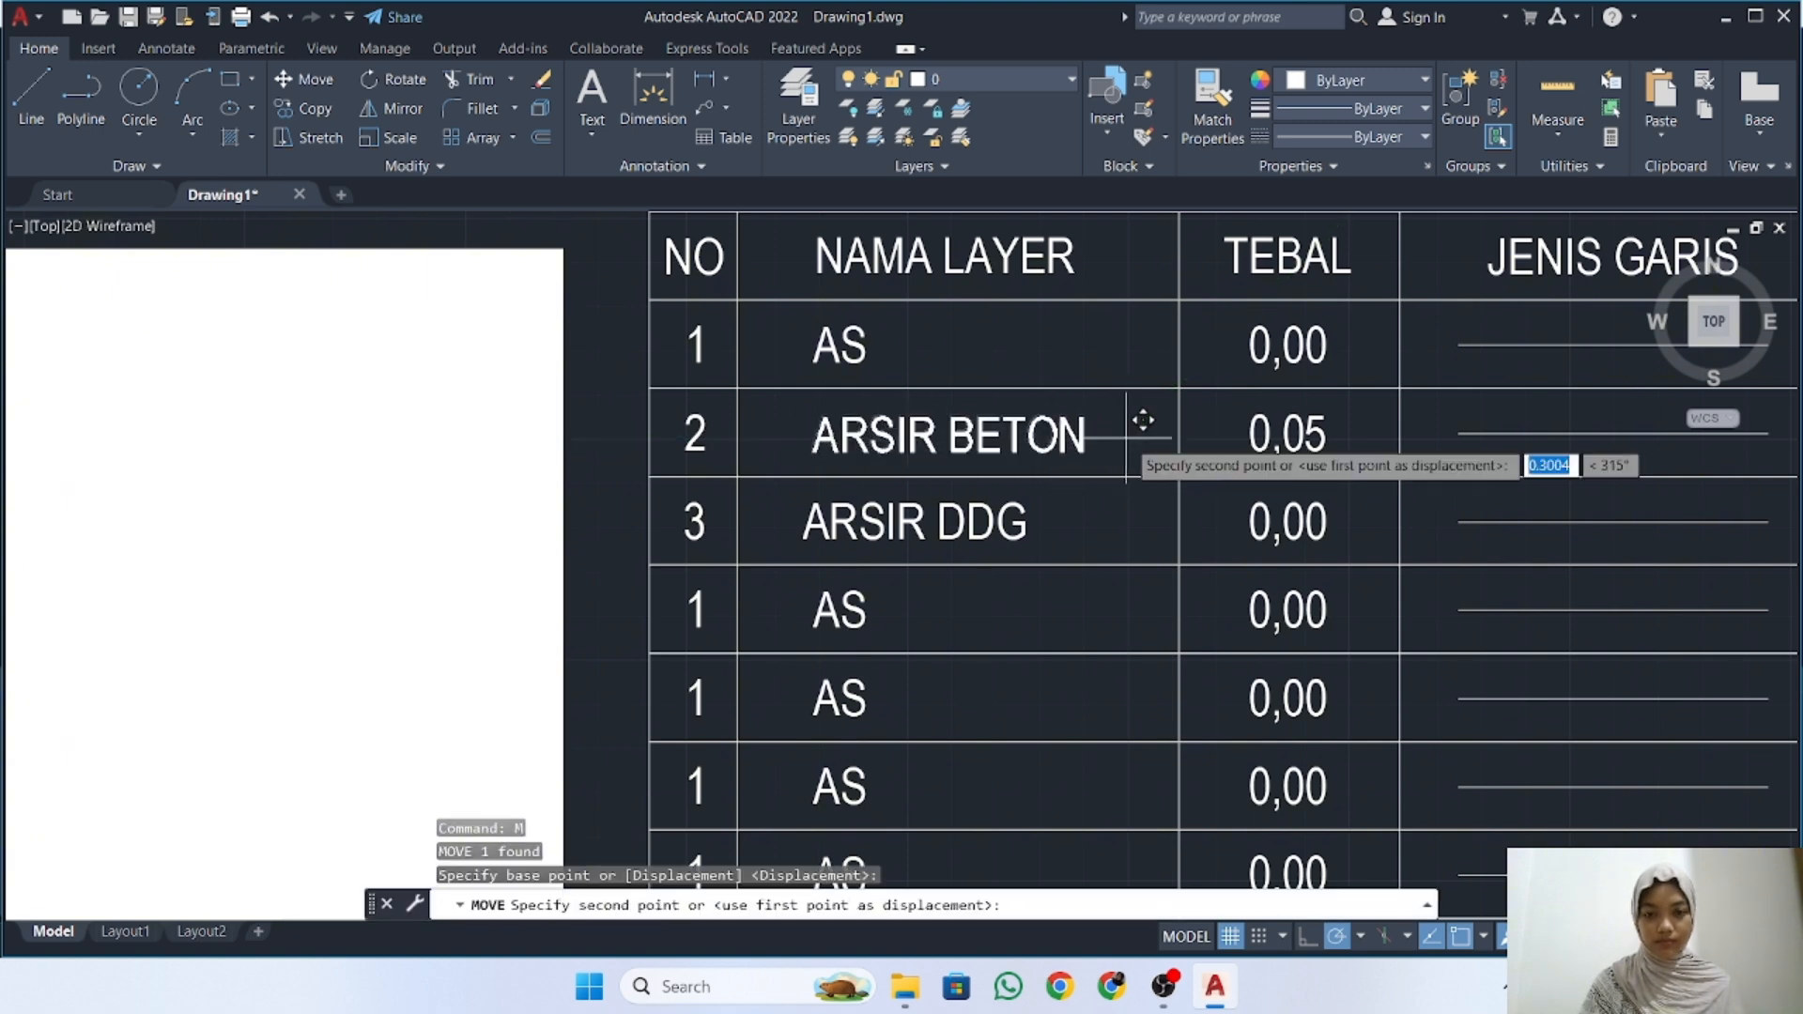
click(1126, 436)
key(Return)
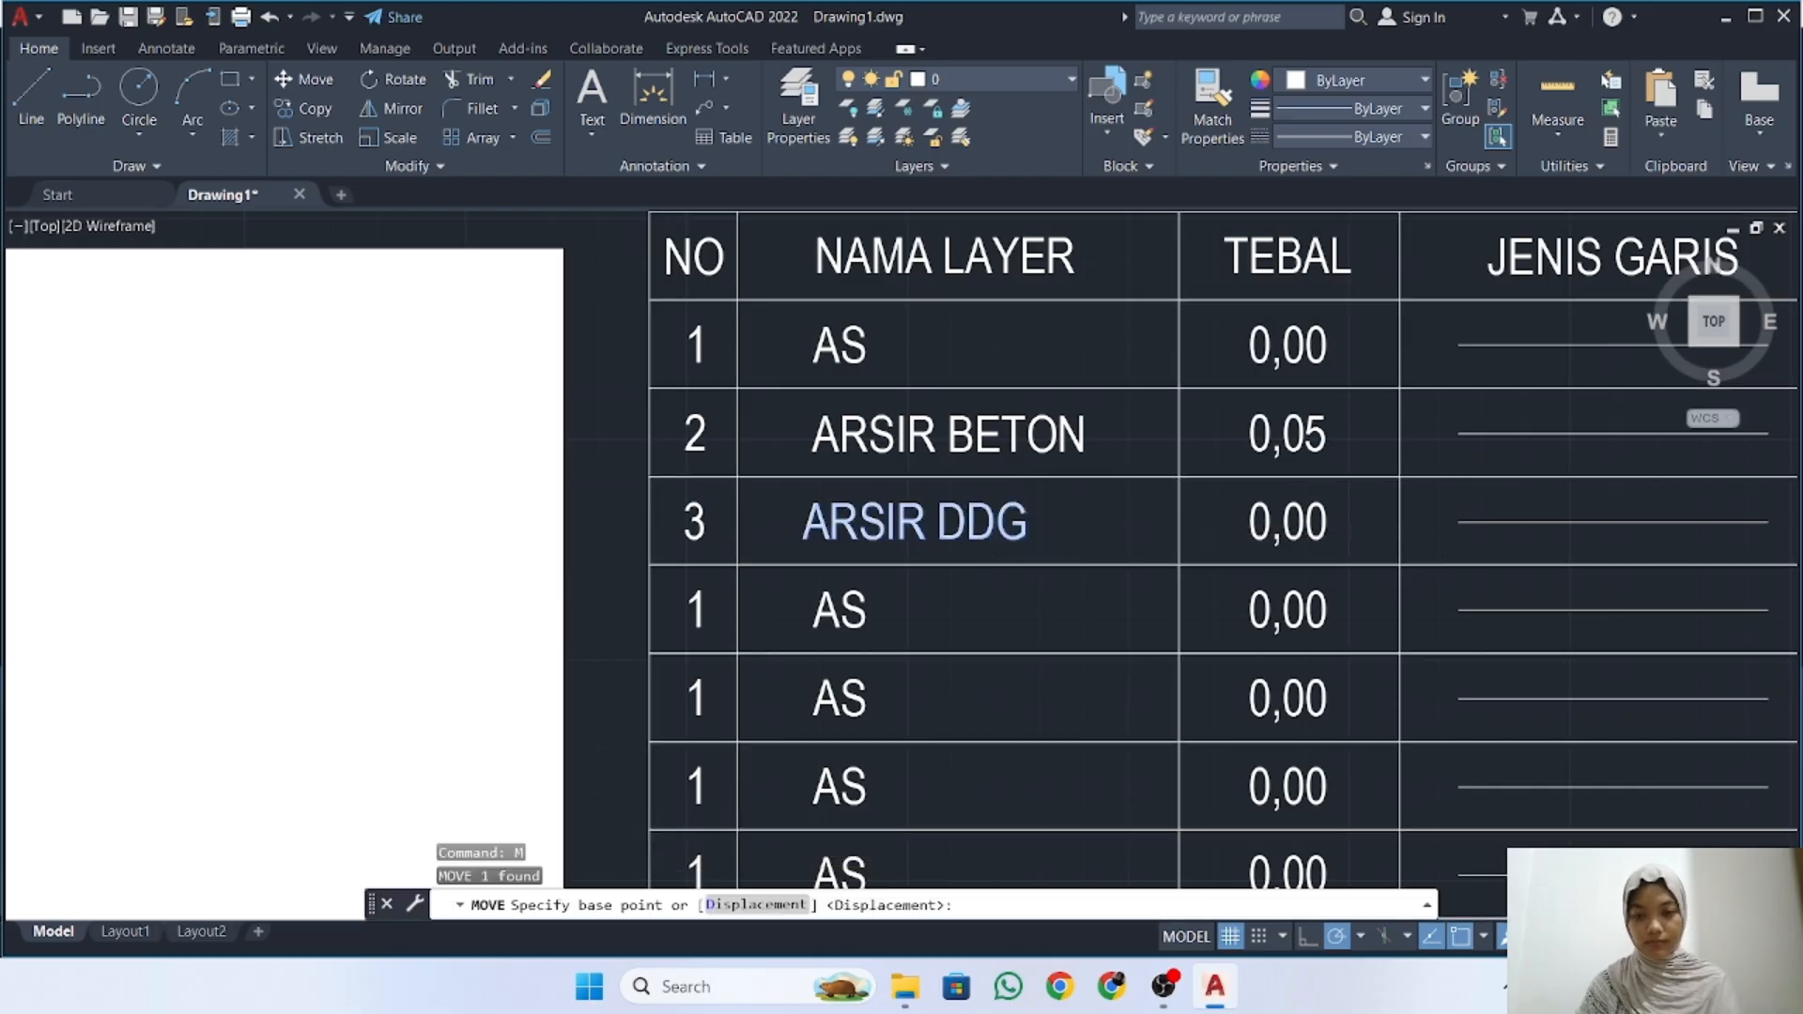
click(1115, 499)
click(1108, 511)
scroll(942, 603, down, 2)
middle_drag(942, 603, 922, 411)
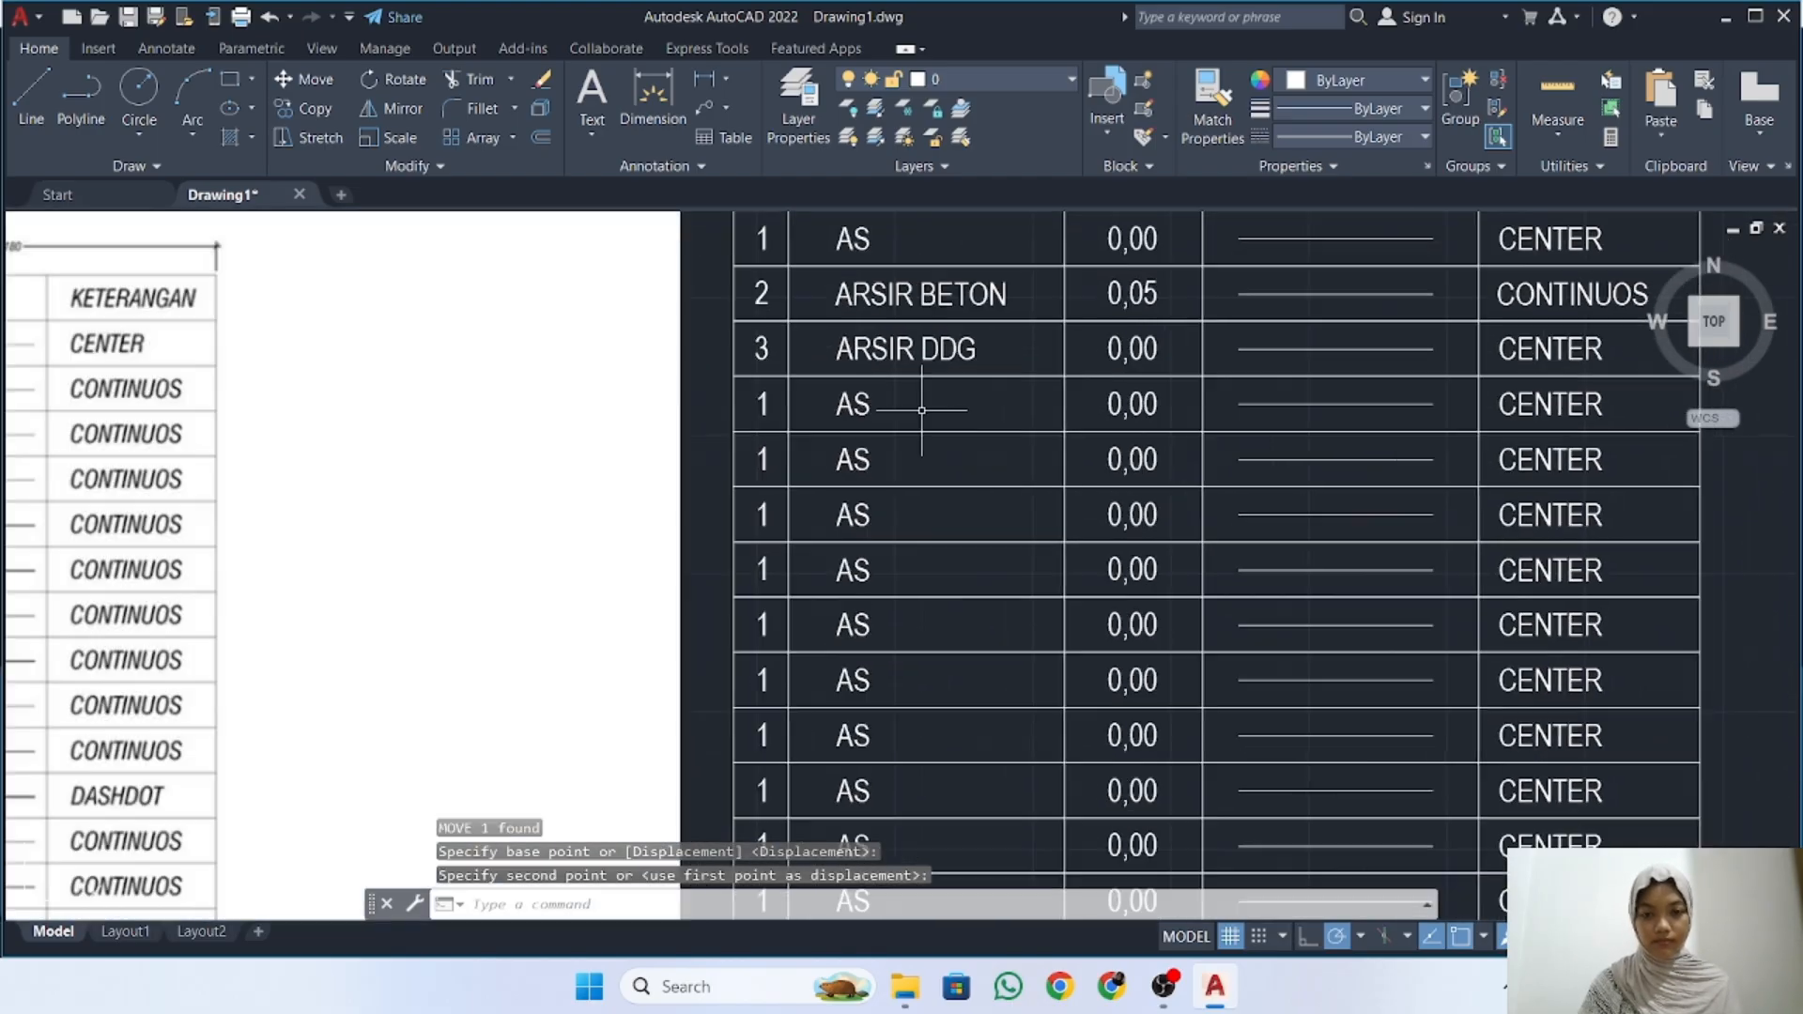
Delete all the AS entries in the NAMA LAYER column below ARSIR DDG
click(860, 401)
click(852, 465)
click(864, 516)
scroll(869, 547, down, 2)
click(867, 563)
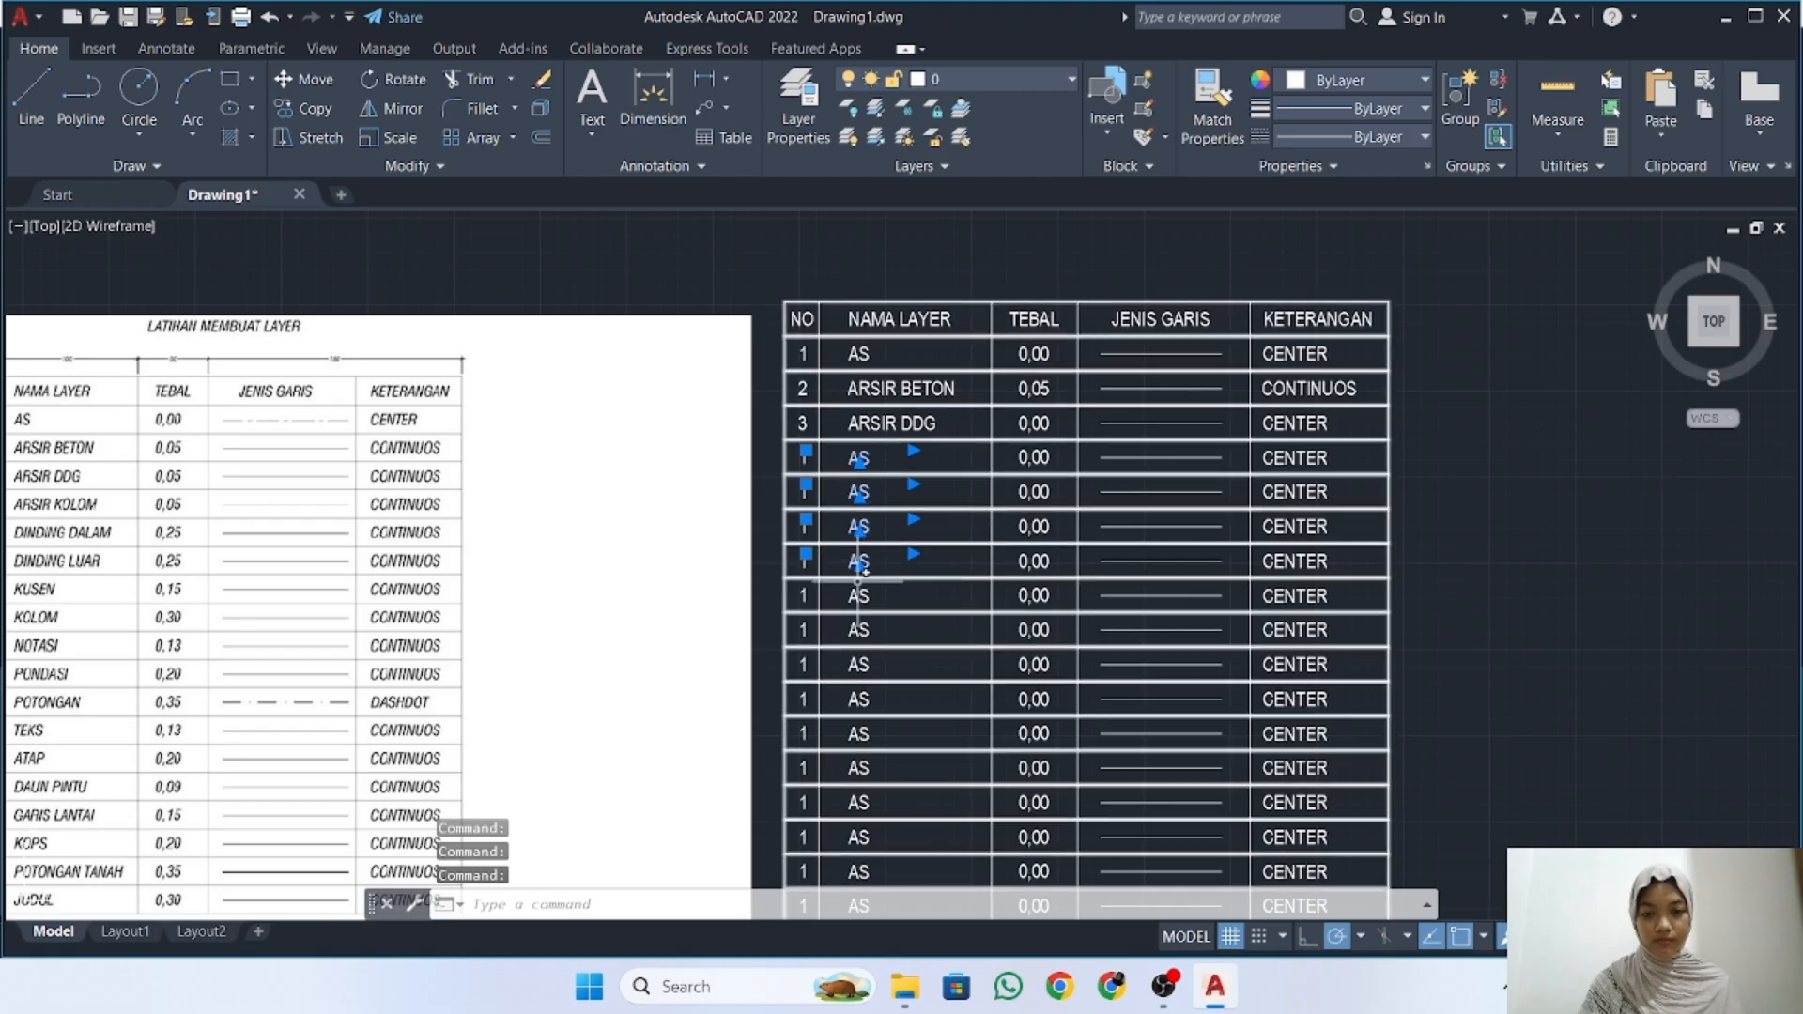
click(870, 598)
click(872, 635)
middle_drag(872, 635, 842, 449)
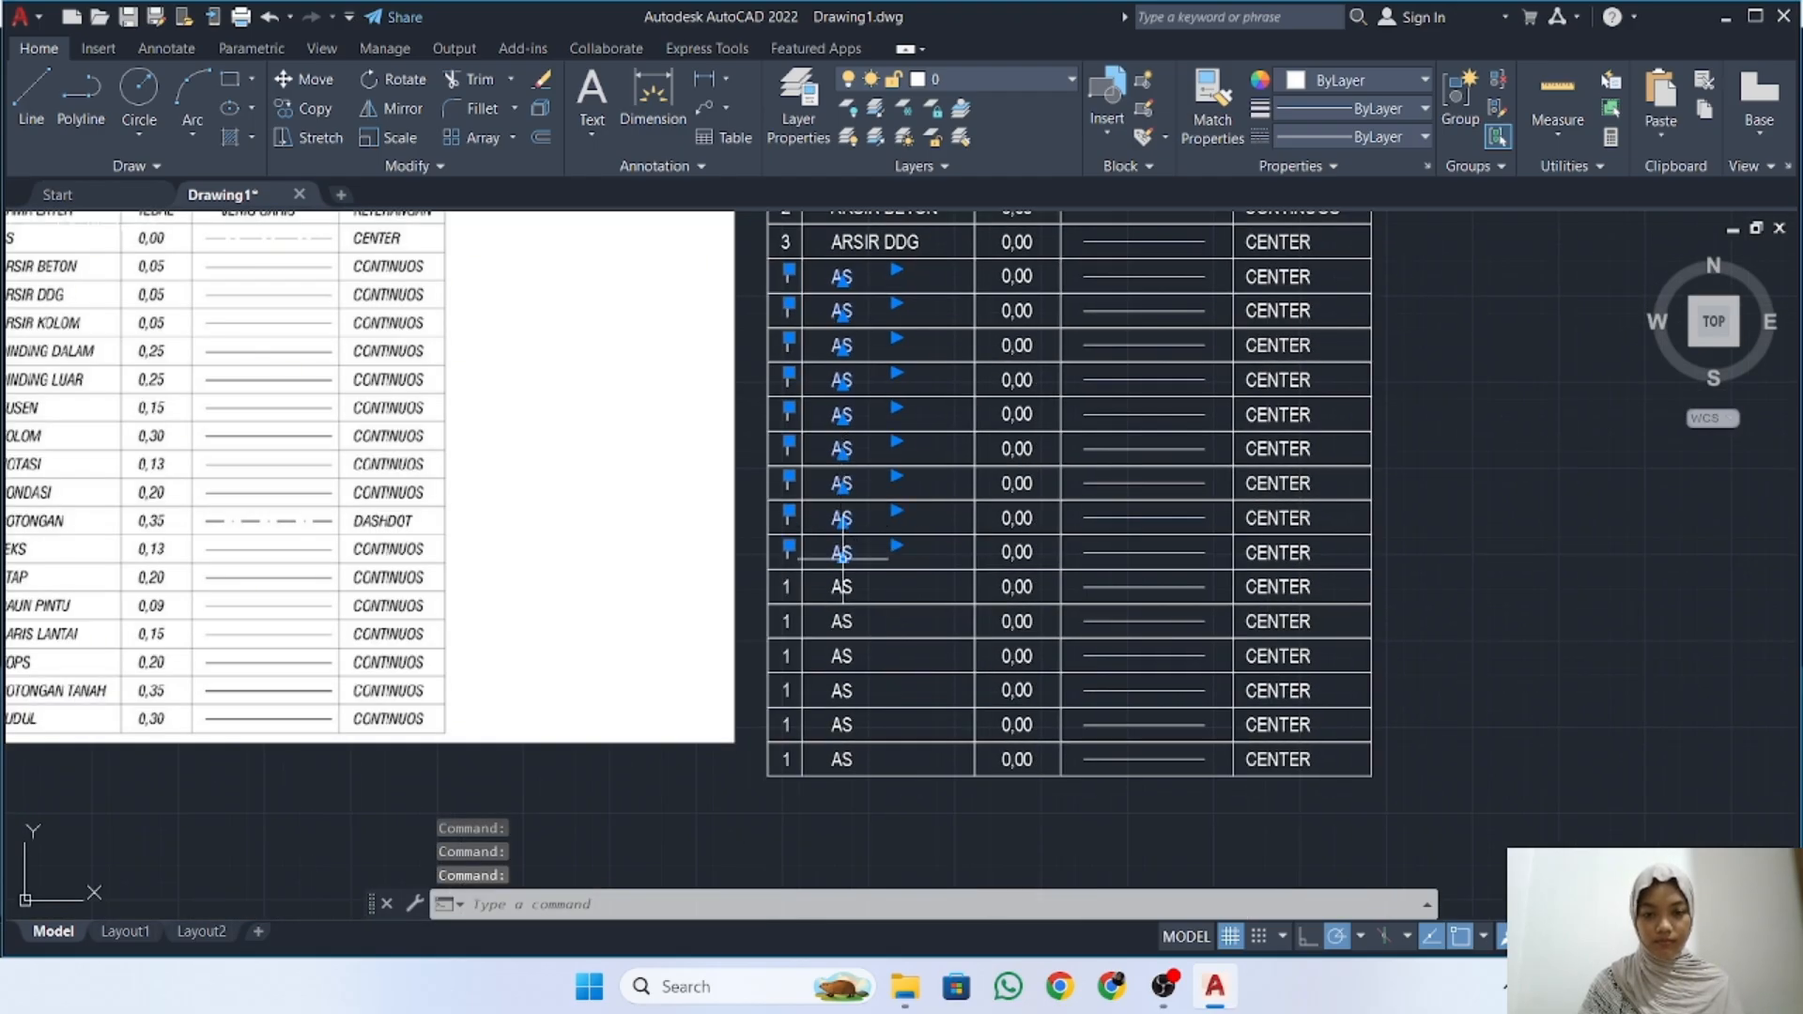
click(843, 621)
click(844, 655)
click(847, 690)
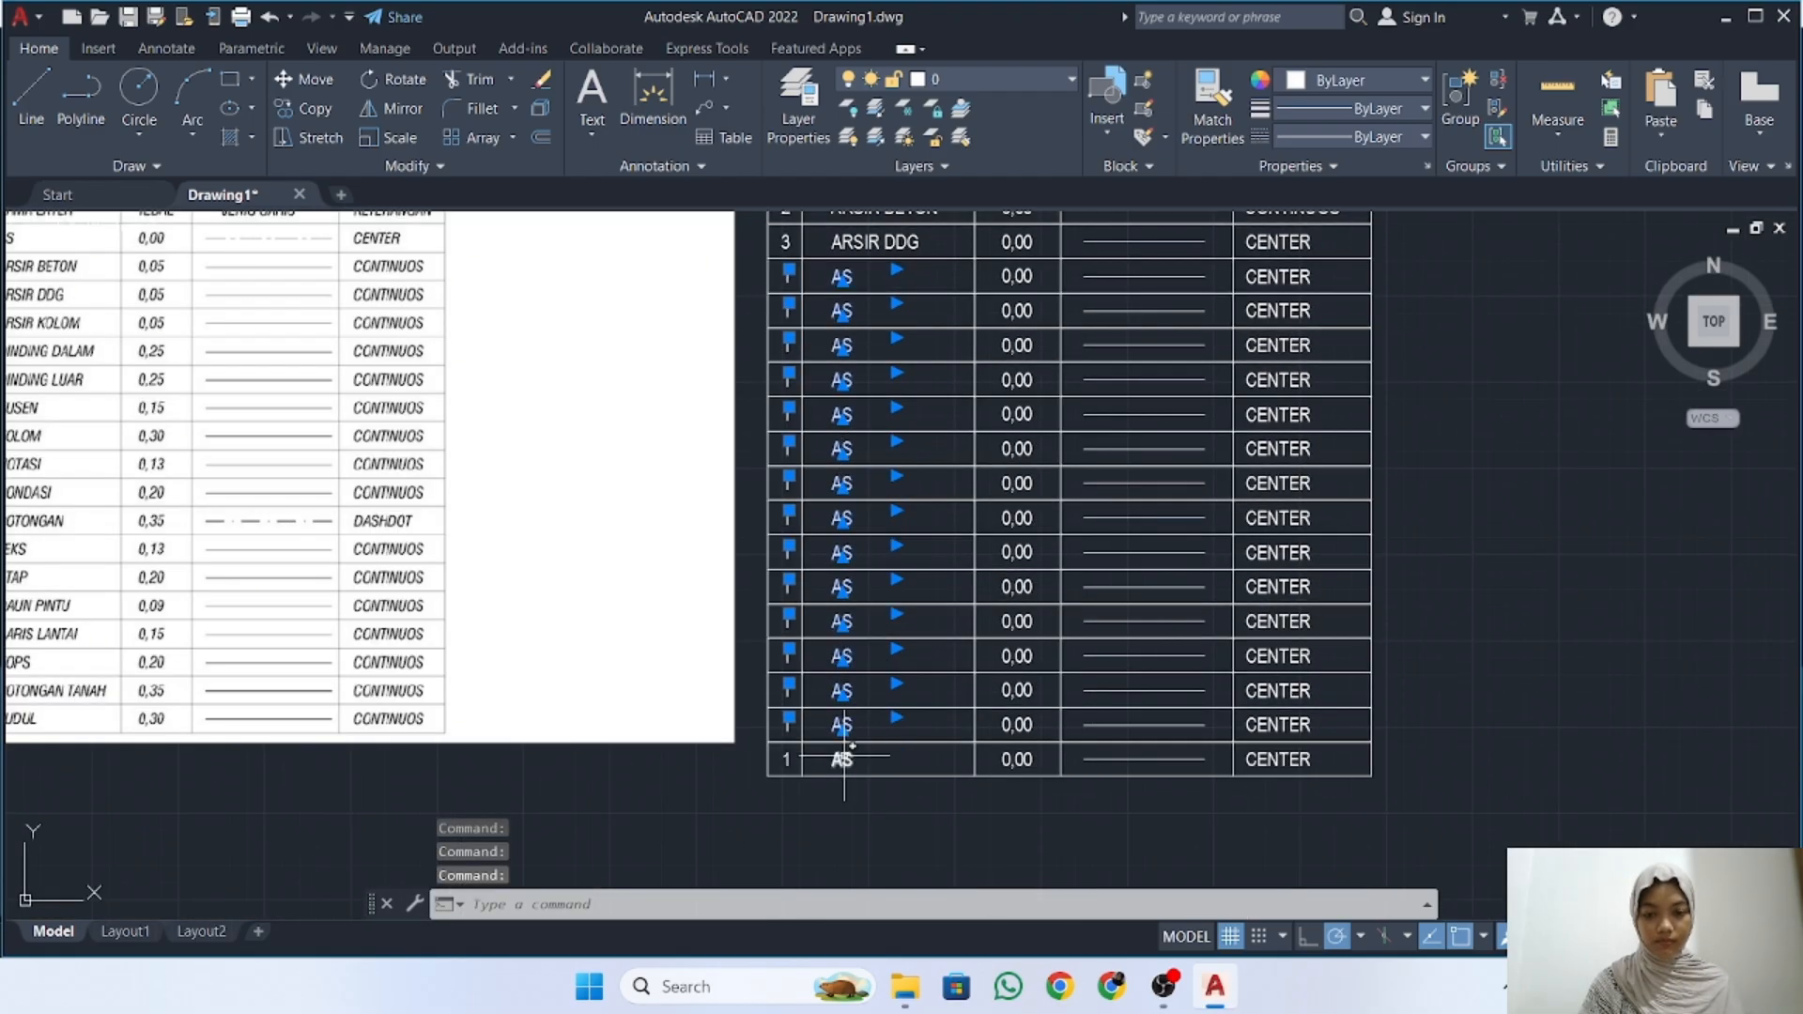
click(843, 759)
key(Delete)
Copy the ARSIR DDG text straight down into every empty NAMA LAYER cell, through the table's last row
click(887, 244)
text(c)
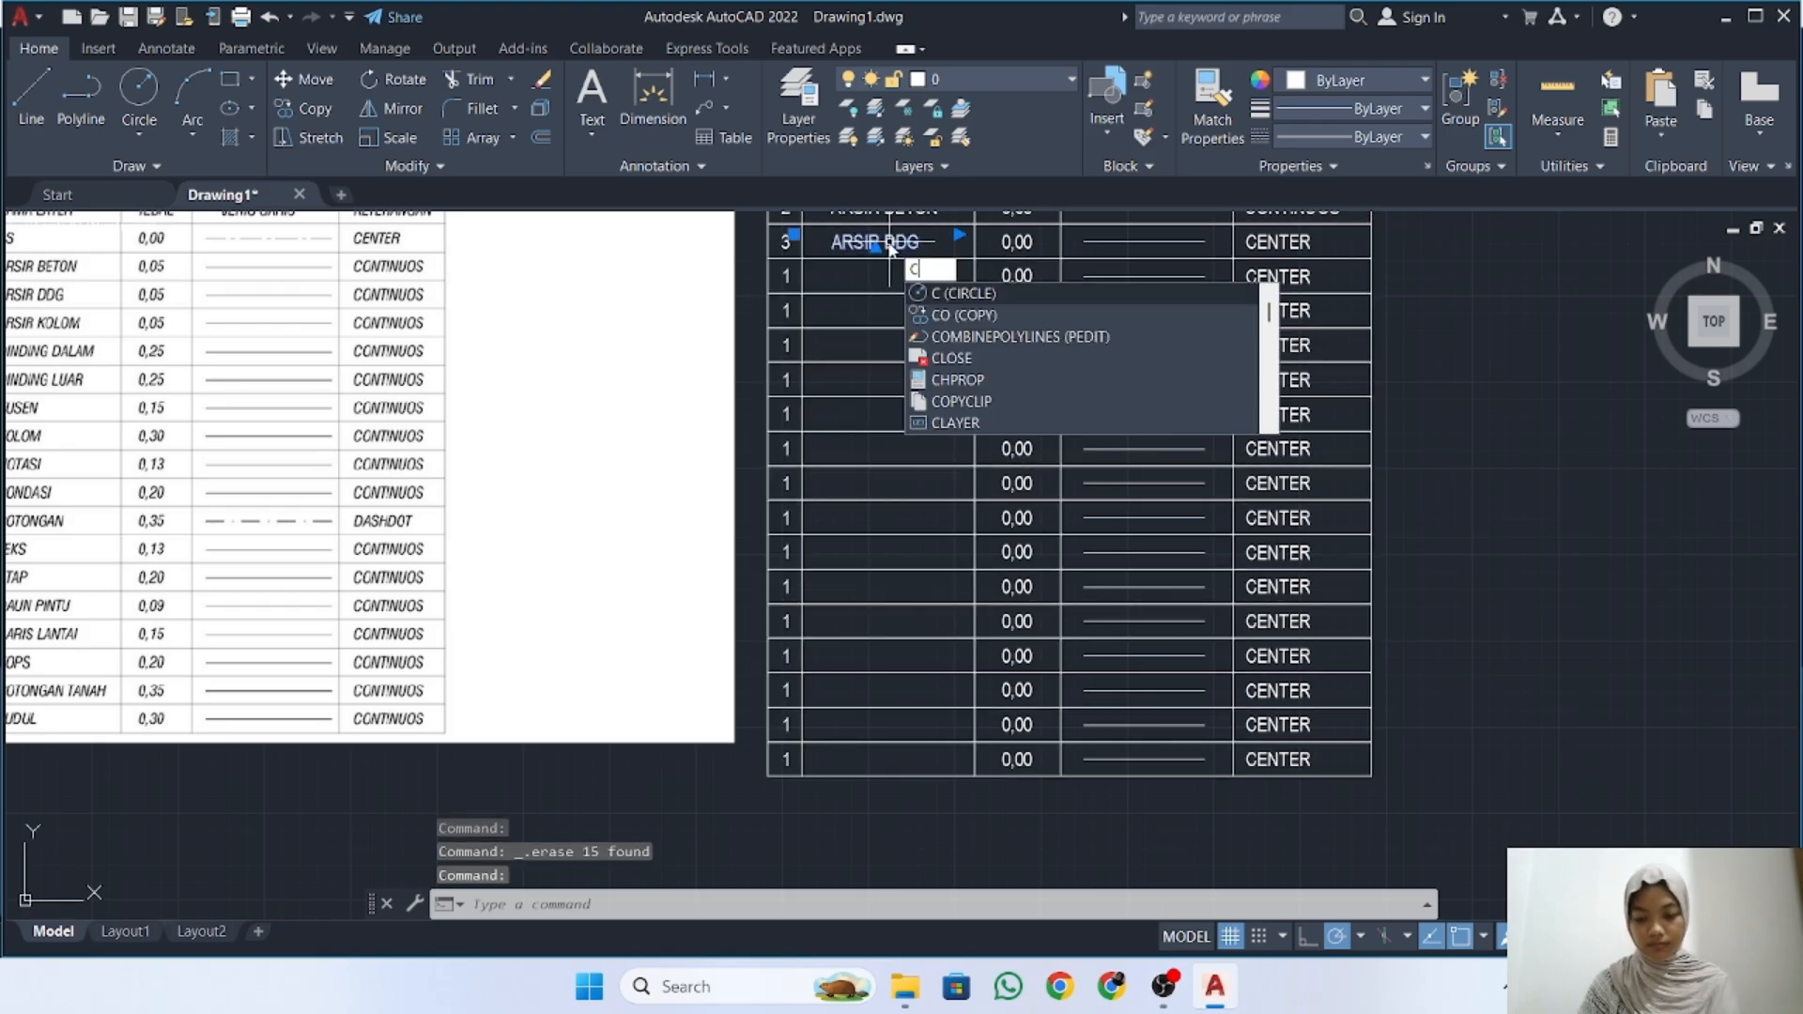
text(o)
key(Return)
click(768, 241)
click(769, 277)
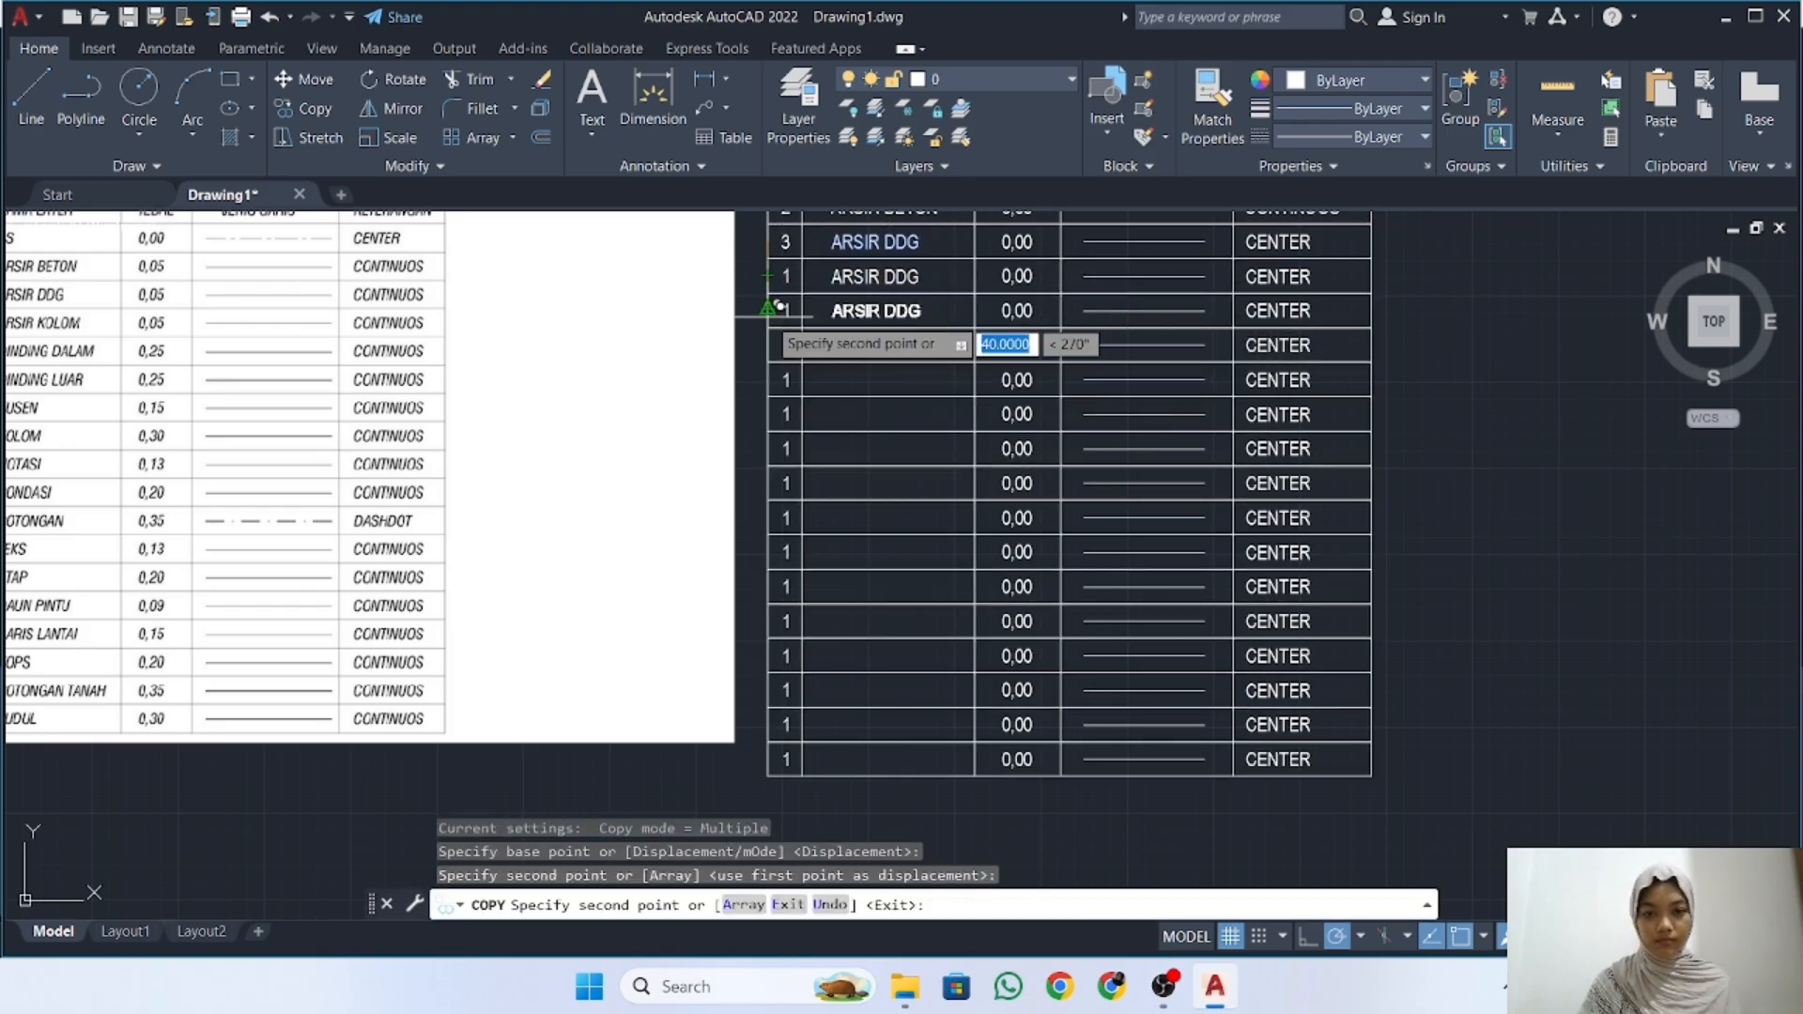
click(768, 310)
click(769, 345)
click(768, 380)
click(769, 414)
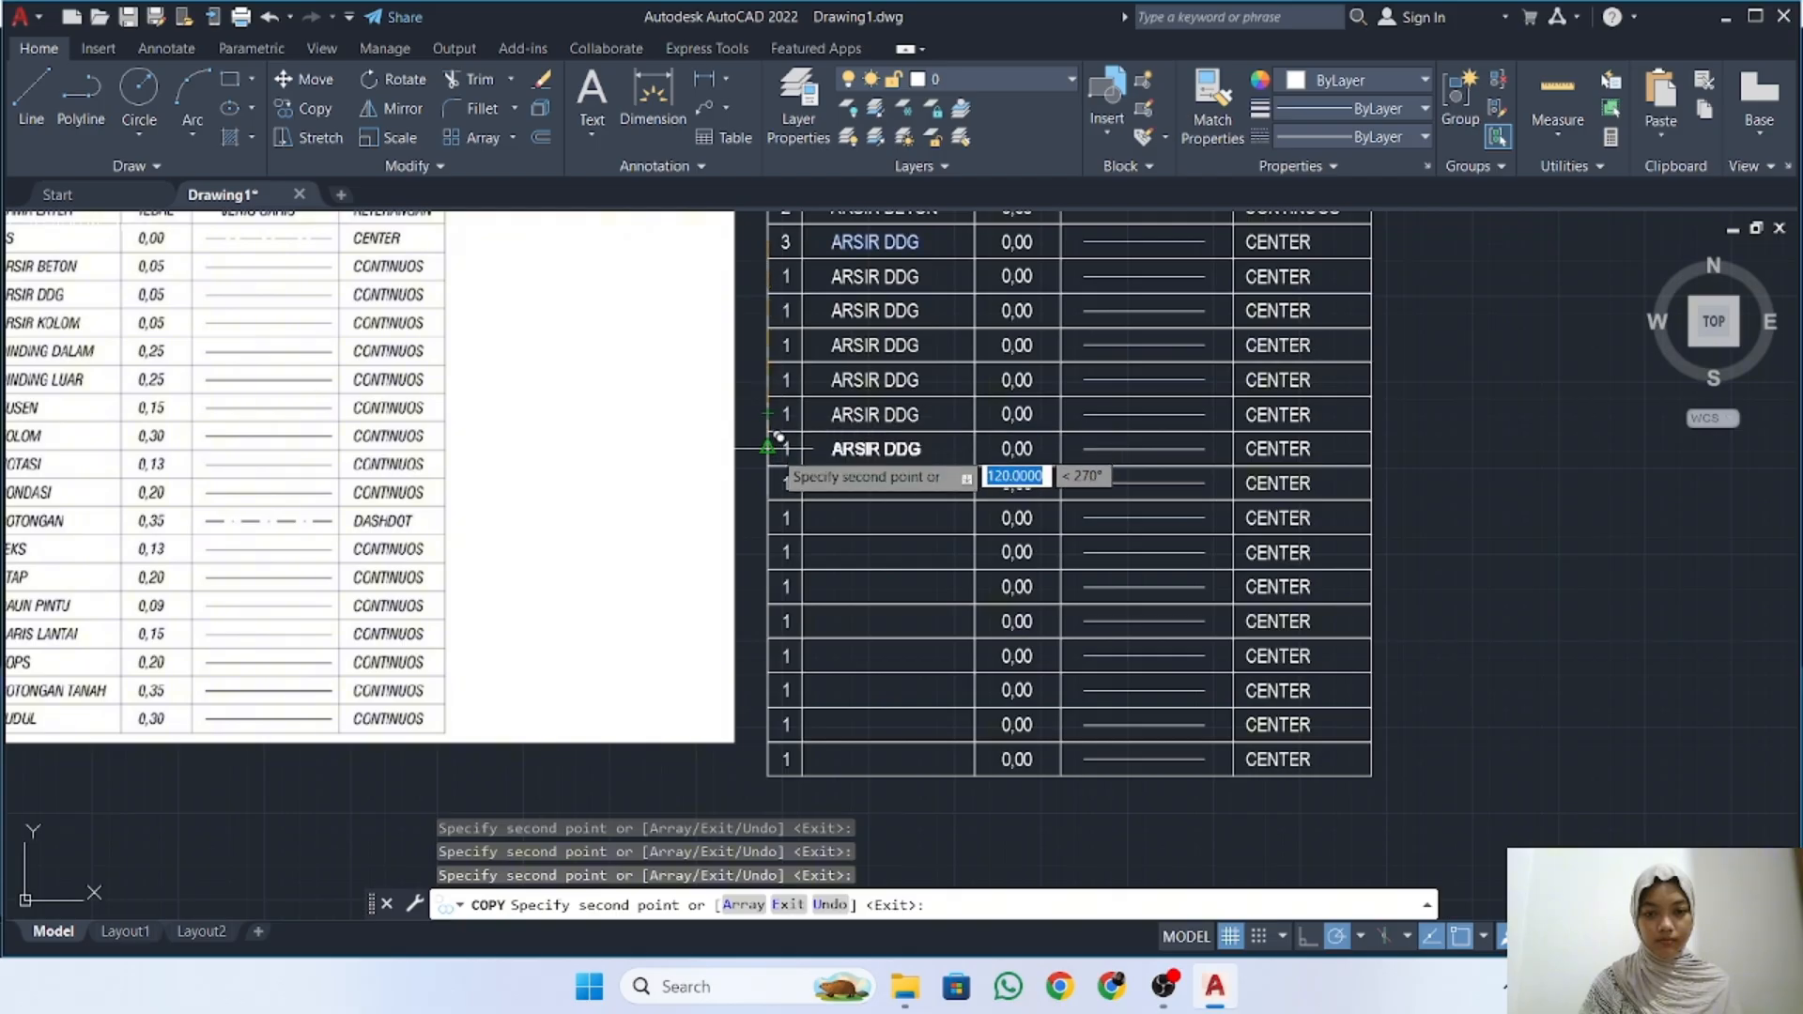
click(769, 449)
click(768, 497)
key(ctrl+z)
scroll(764, 466, up, 2)
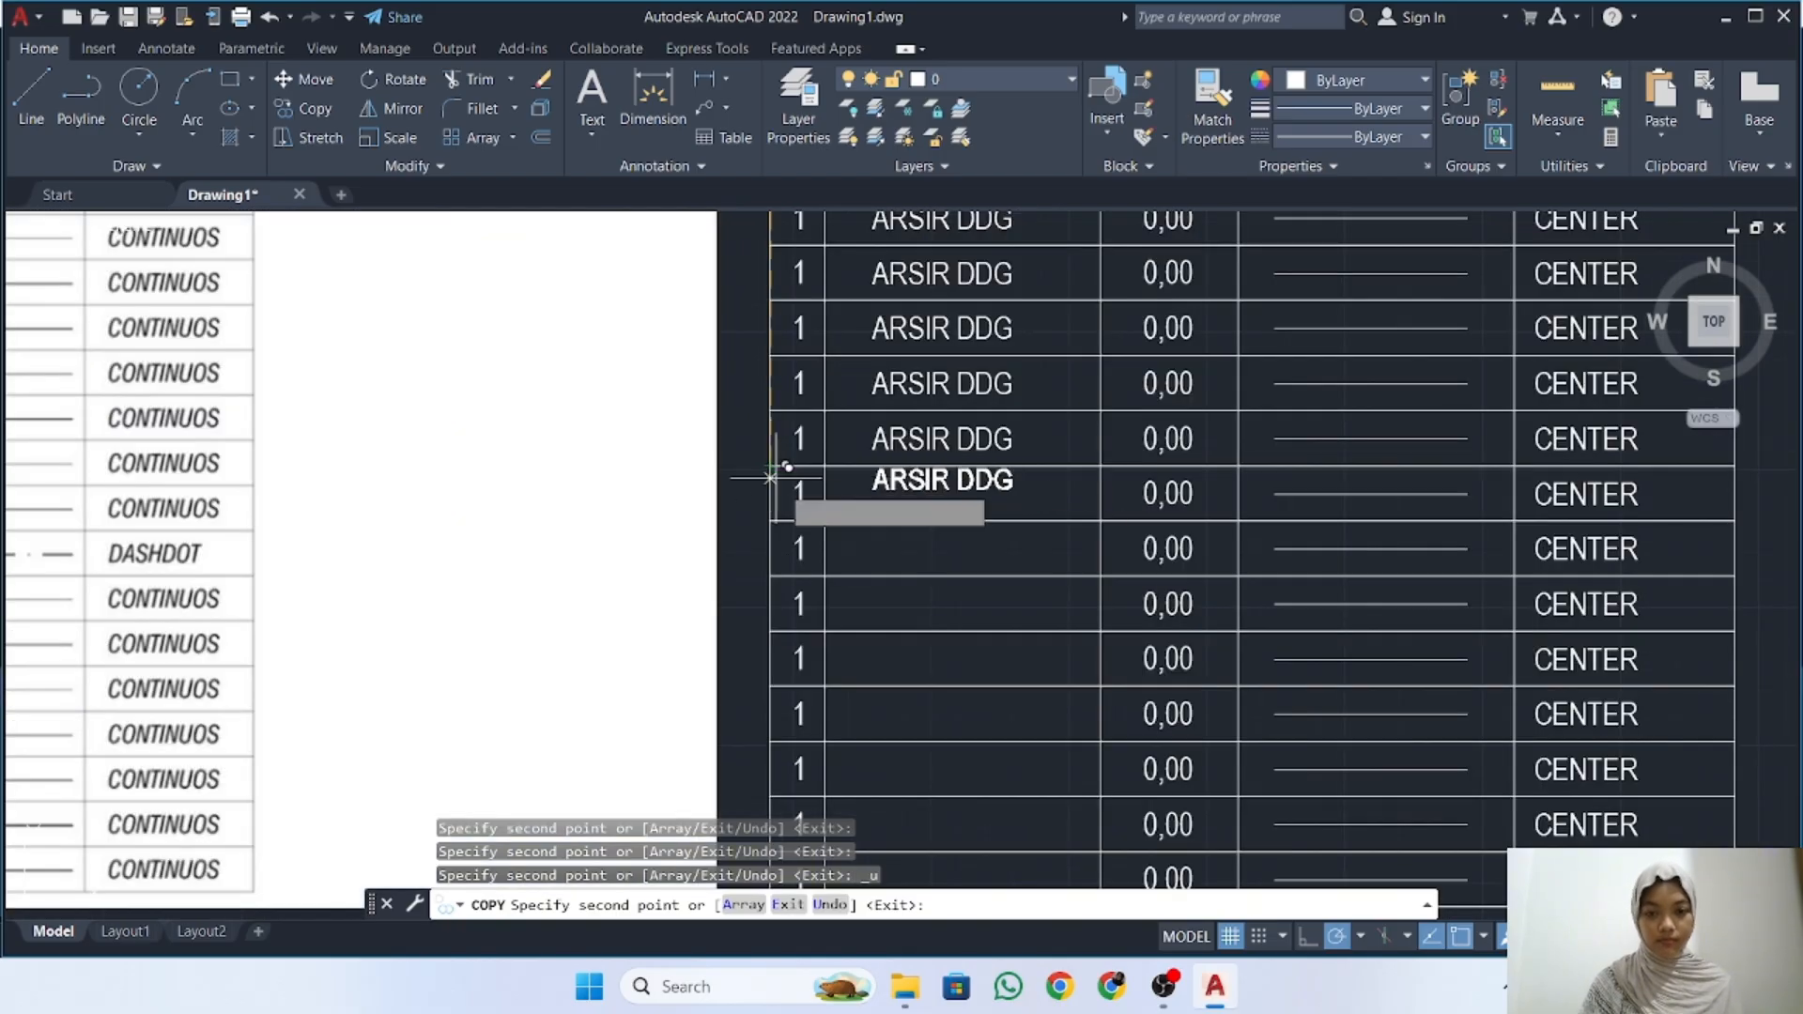
click(771, 494)
click(770, 549)
middle_drag(771, 601, 772, 428)
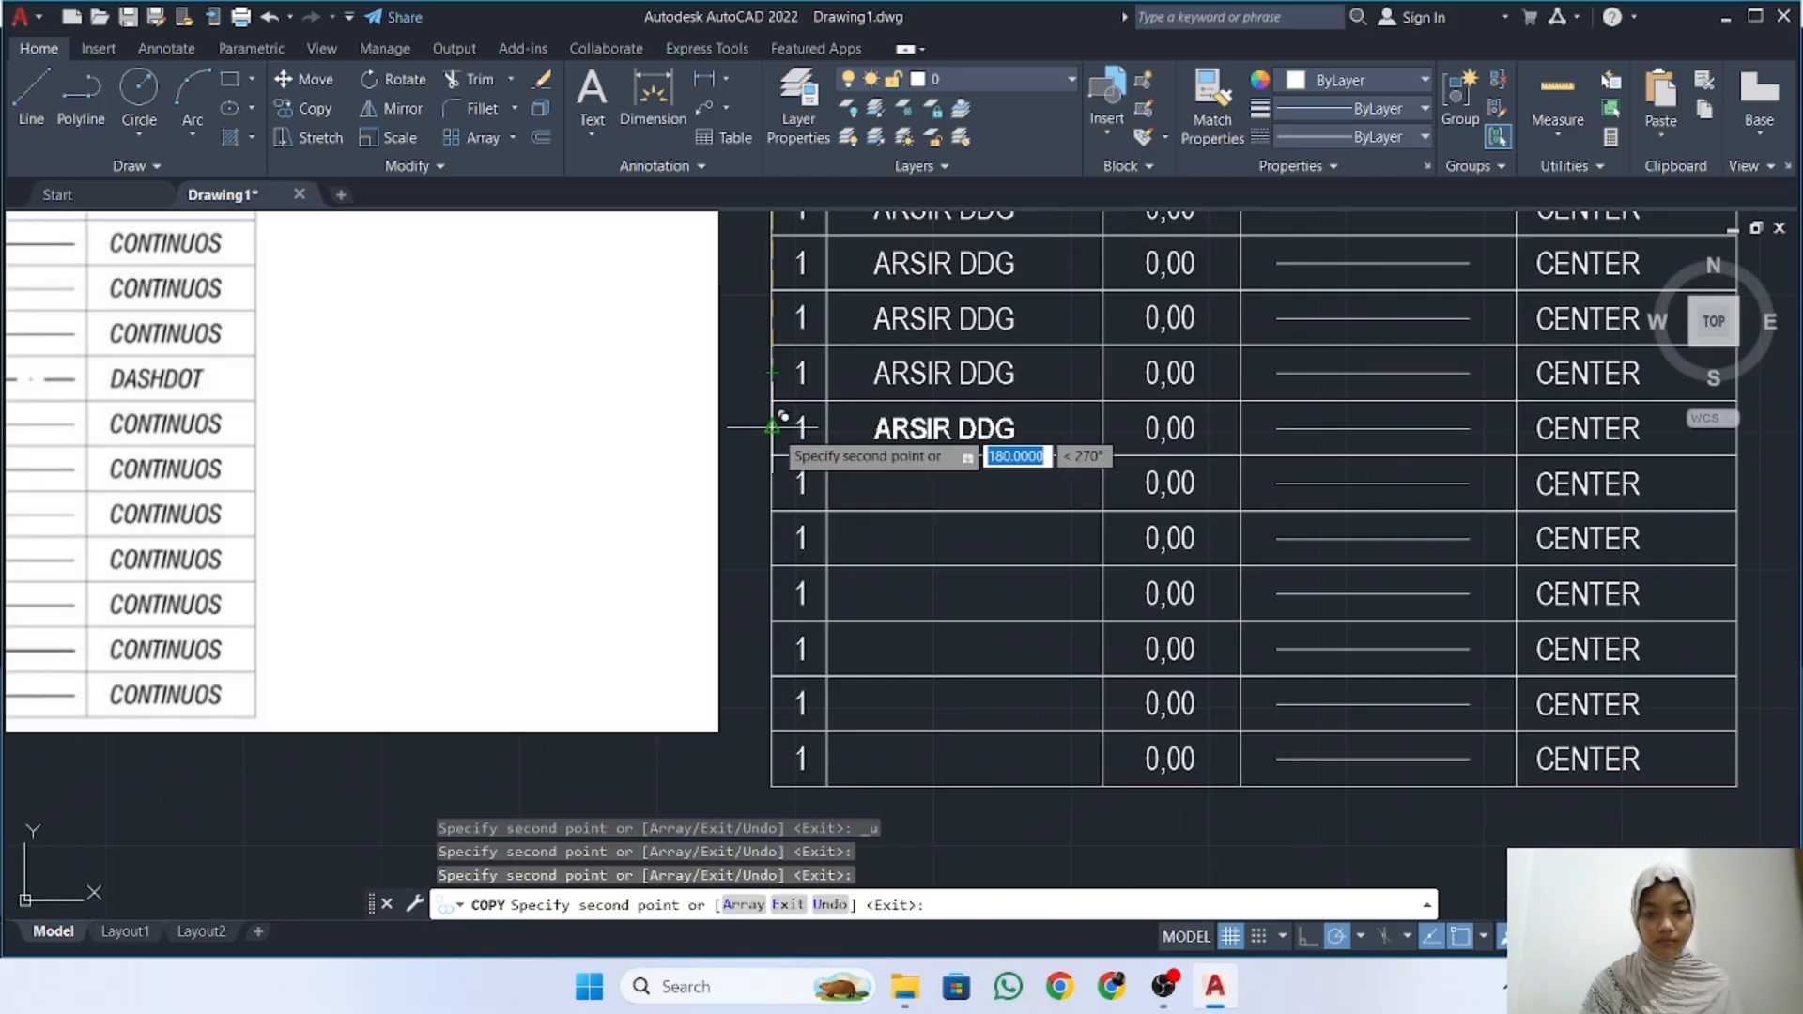
click(772, 428)
click(772, 484)
click(772, 538)
click(773, 594)
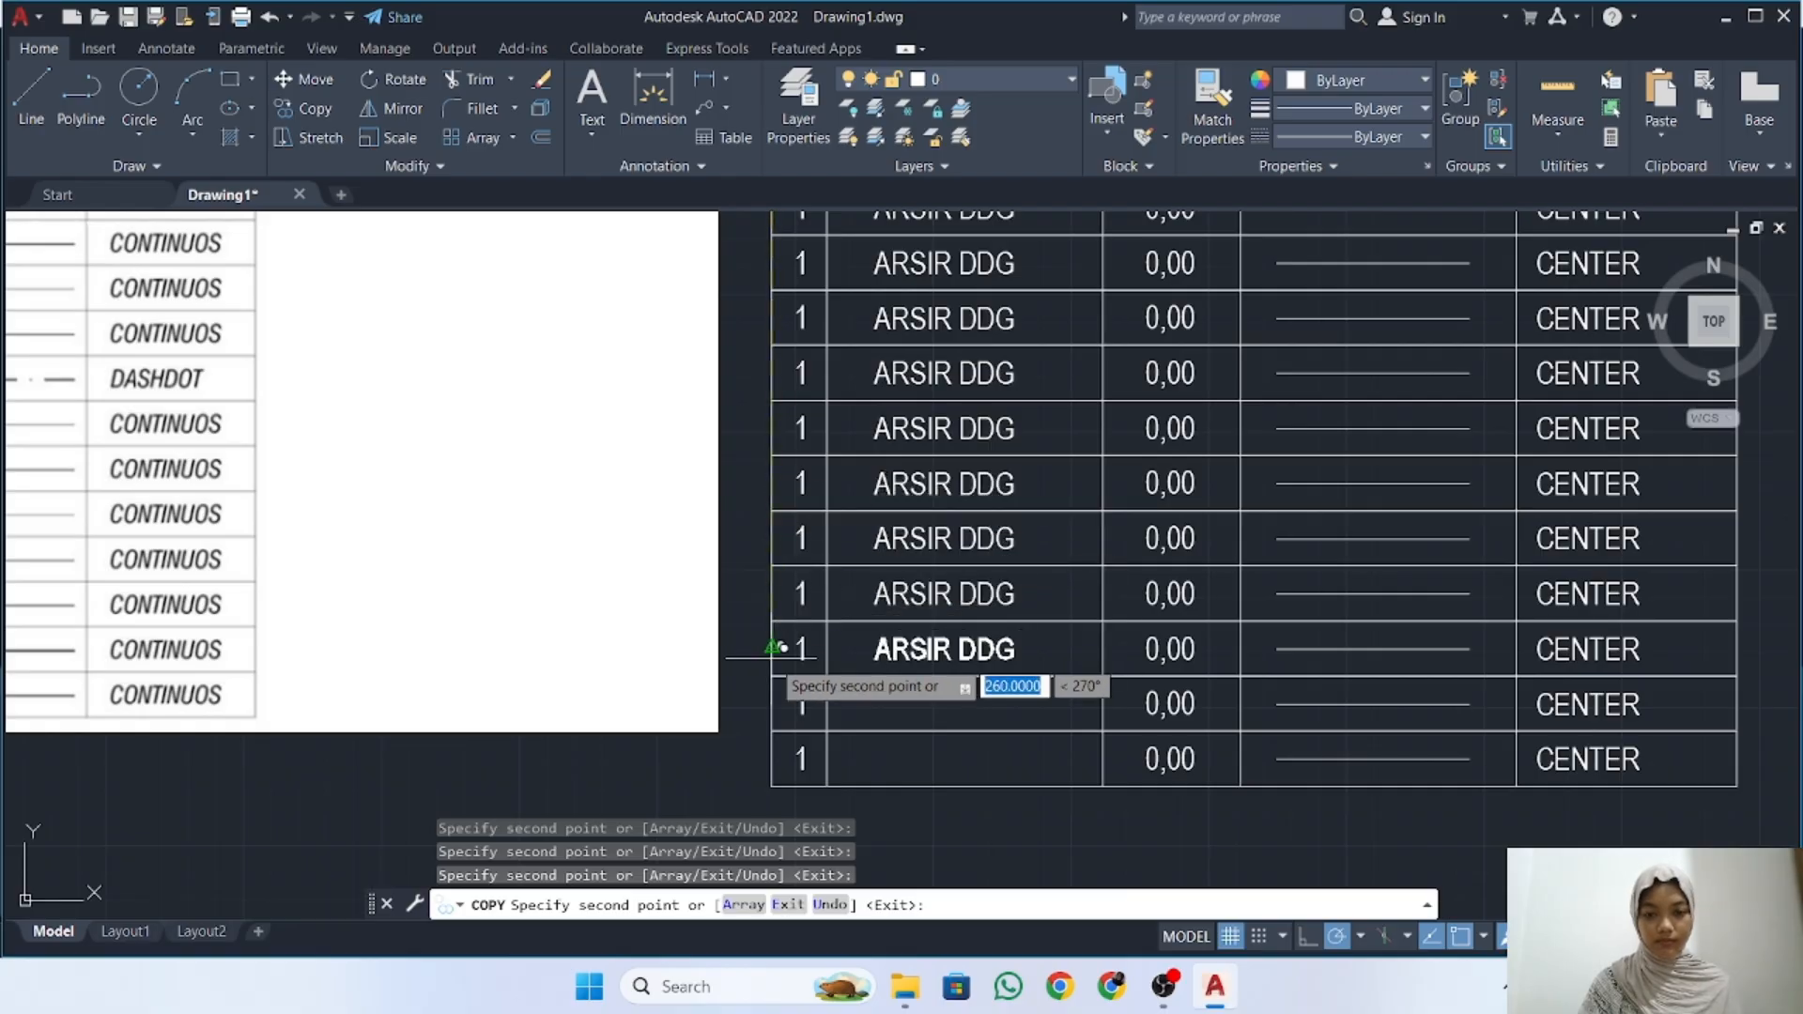
click(772, 649)
click(772, 704)
click(772, 759)
key(Escape)
Change the TEBAL entry of row 3, ARSIR DDG, to 0,05
scroll(938, 556, down, 2)
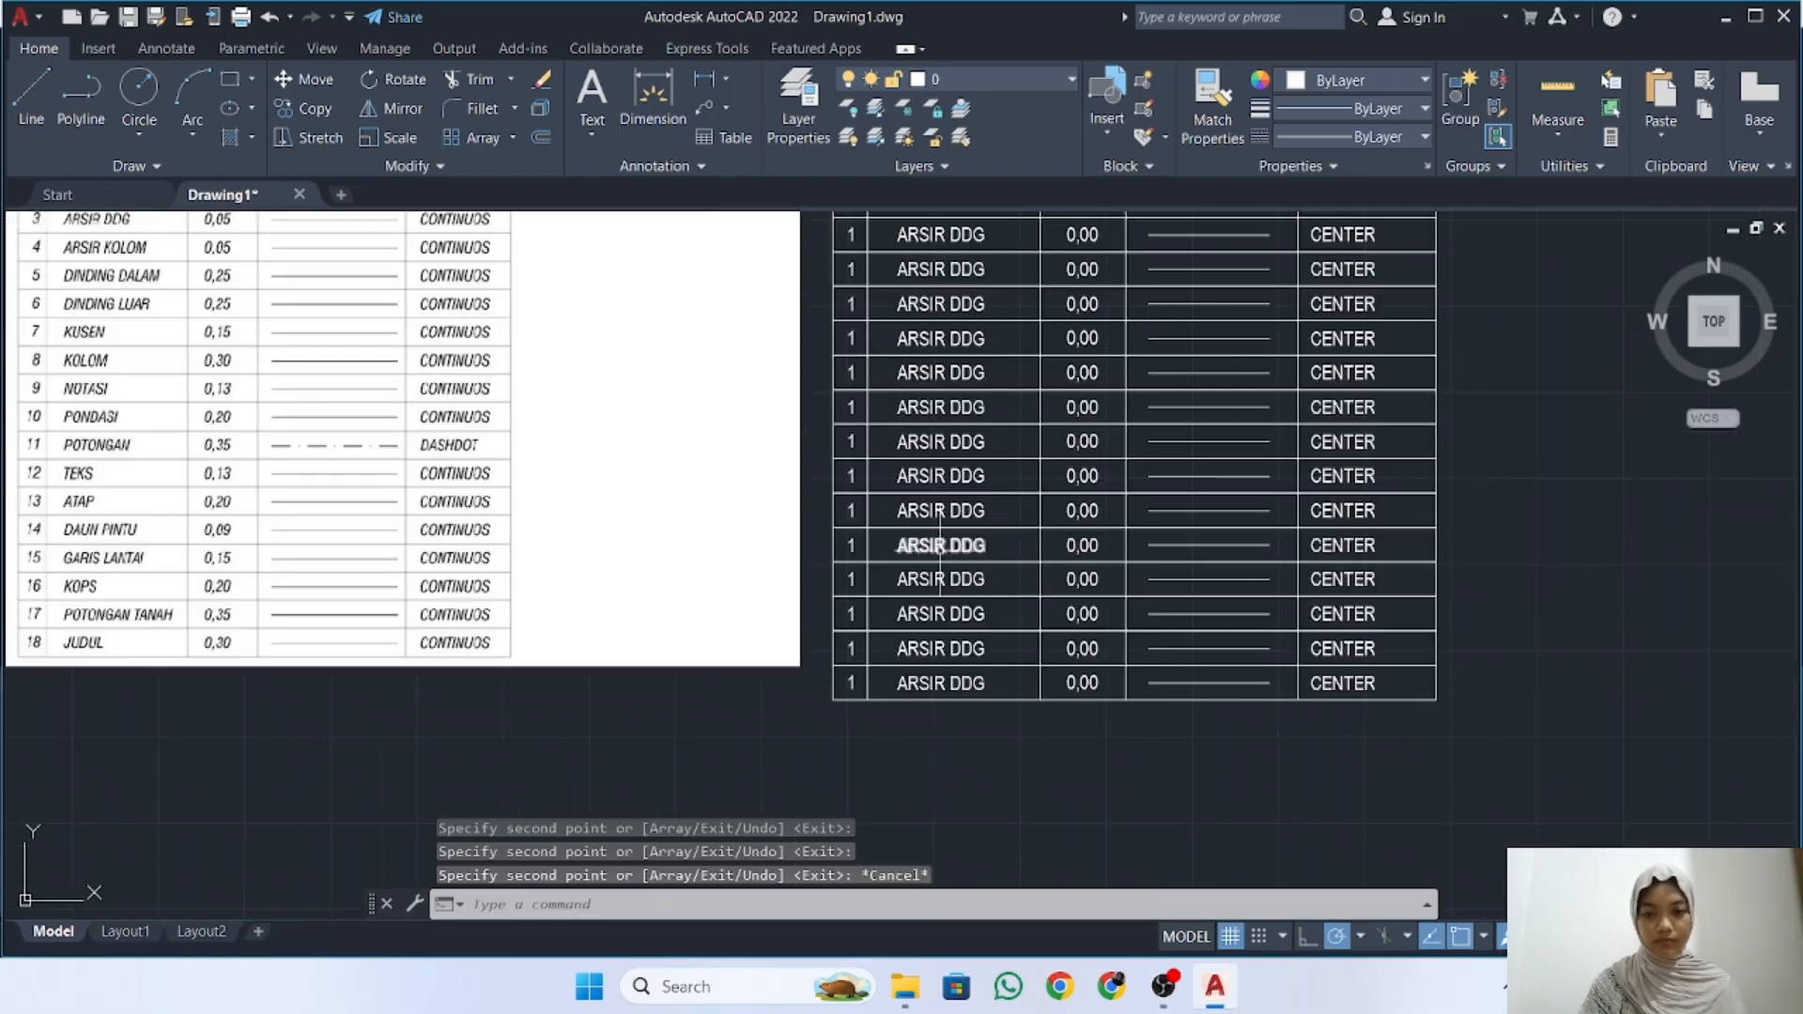
middle_drag(928, 224, 875, 482)
scroll(874, 480, down, 2)
scroll(1067, 427, up, 3)
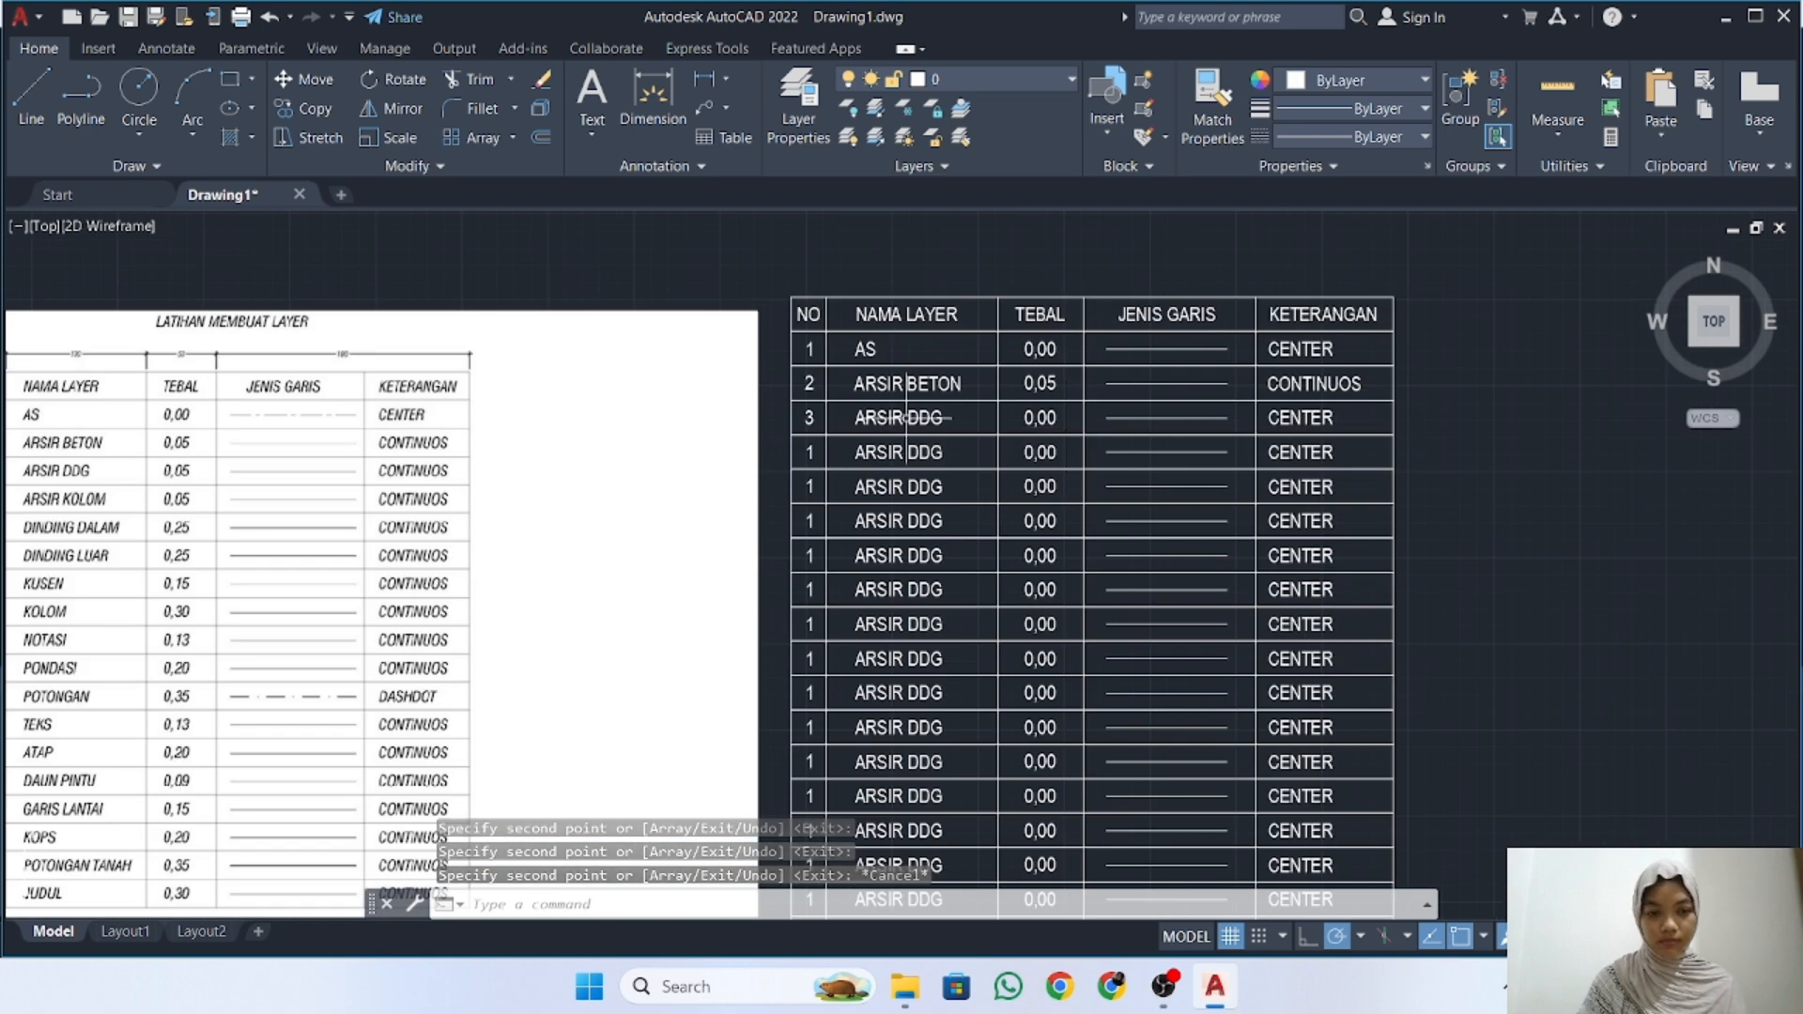
double_click(1050, 402)
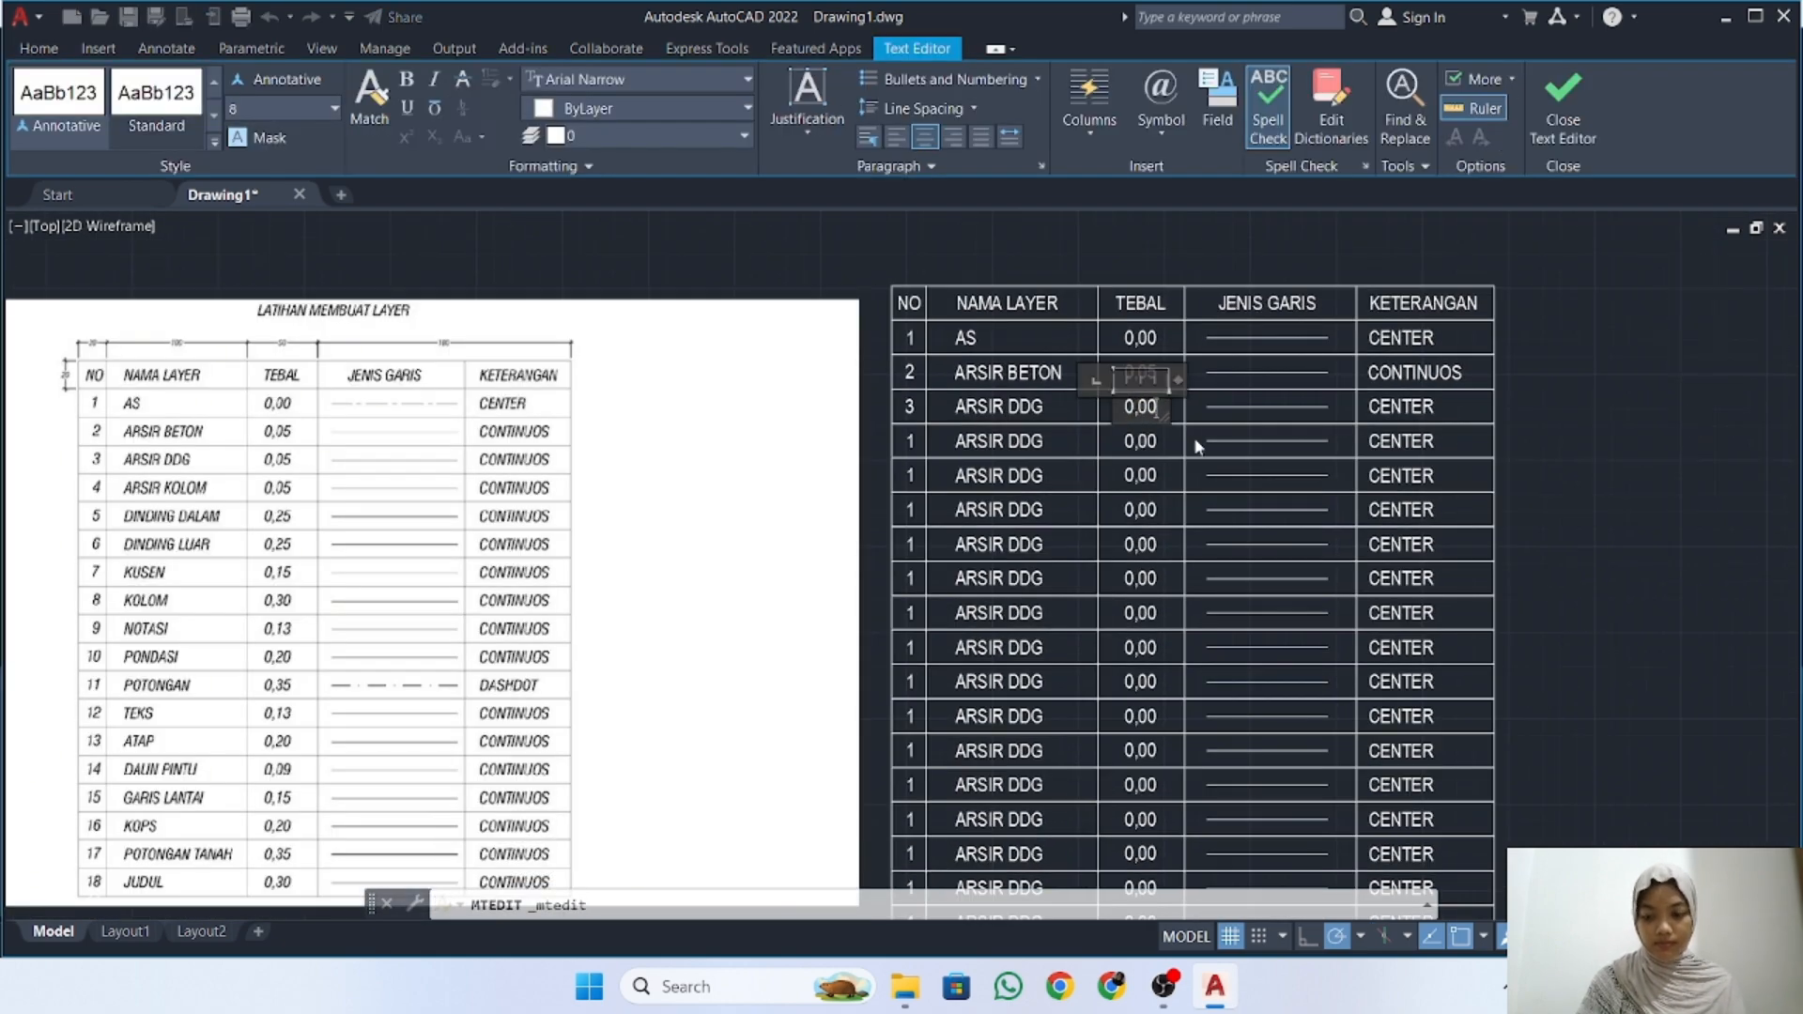
click(1202, 235)
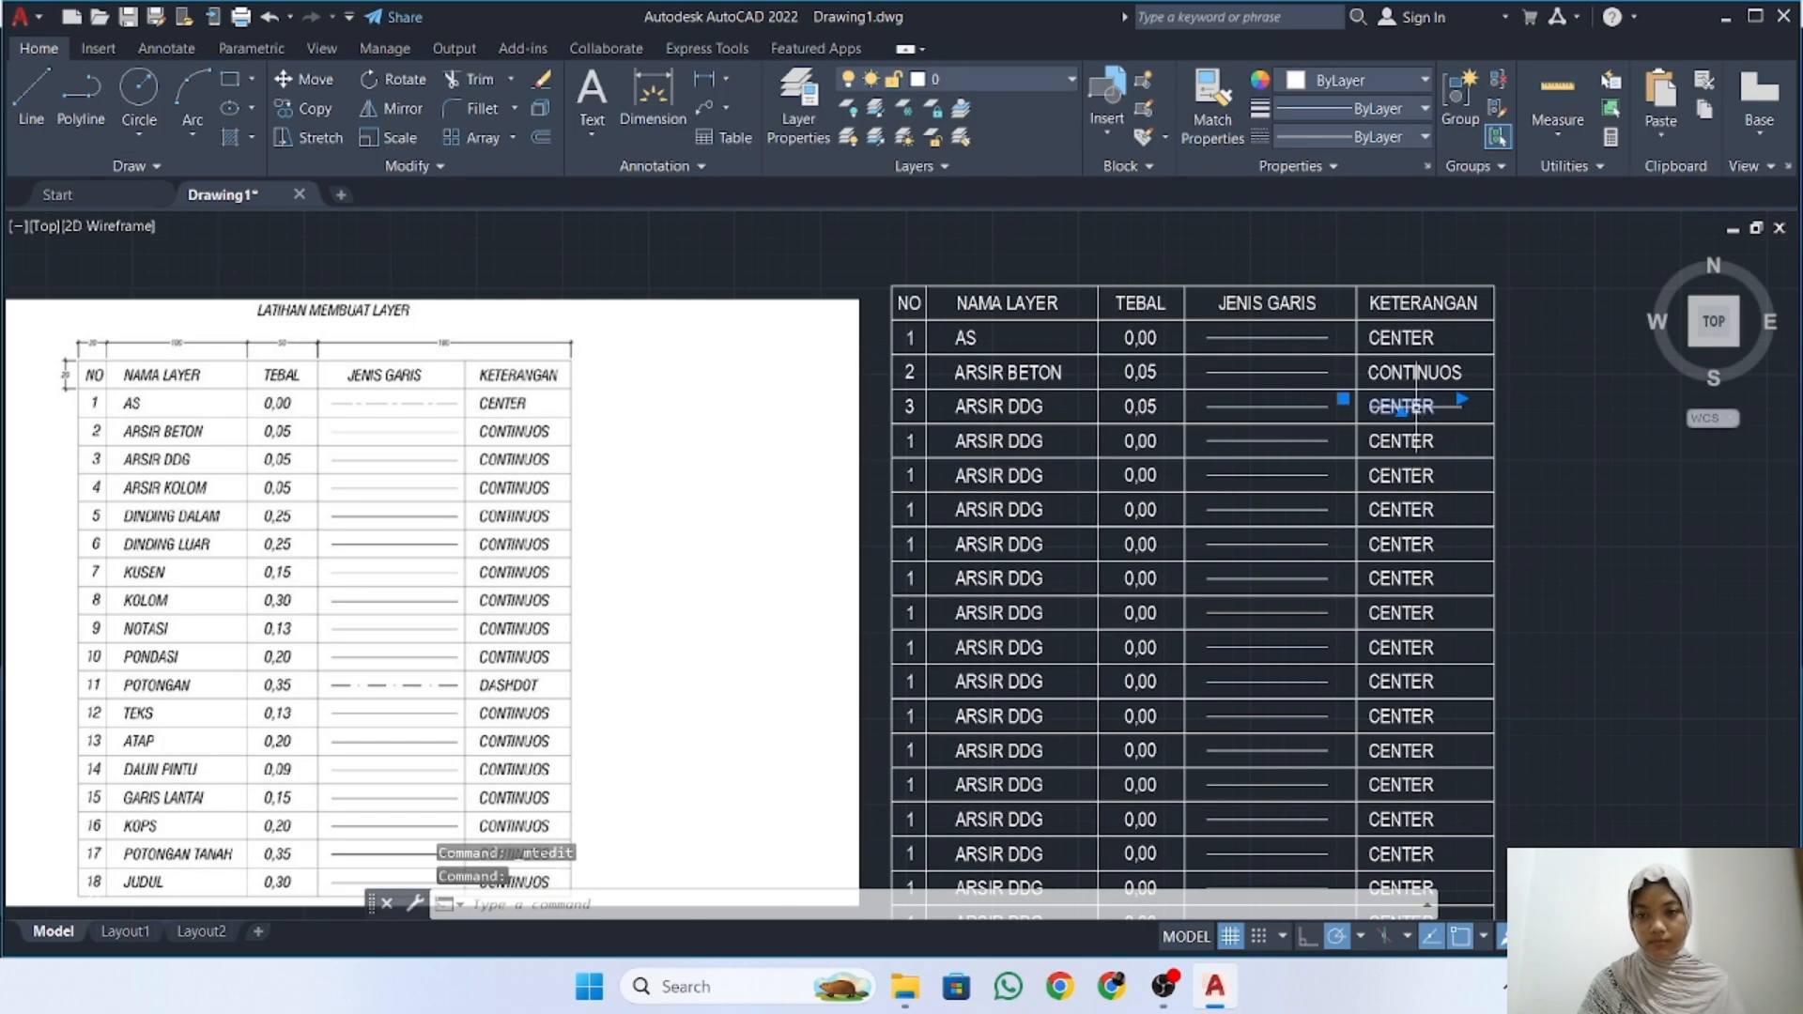
Replace row 3's CENTER entry under KETERANGAN with a copy of the CONTINUOS text from row 2
scroll(1417, 405, up, 2)
key(Delete)
click(1425, 360)
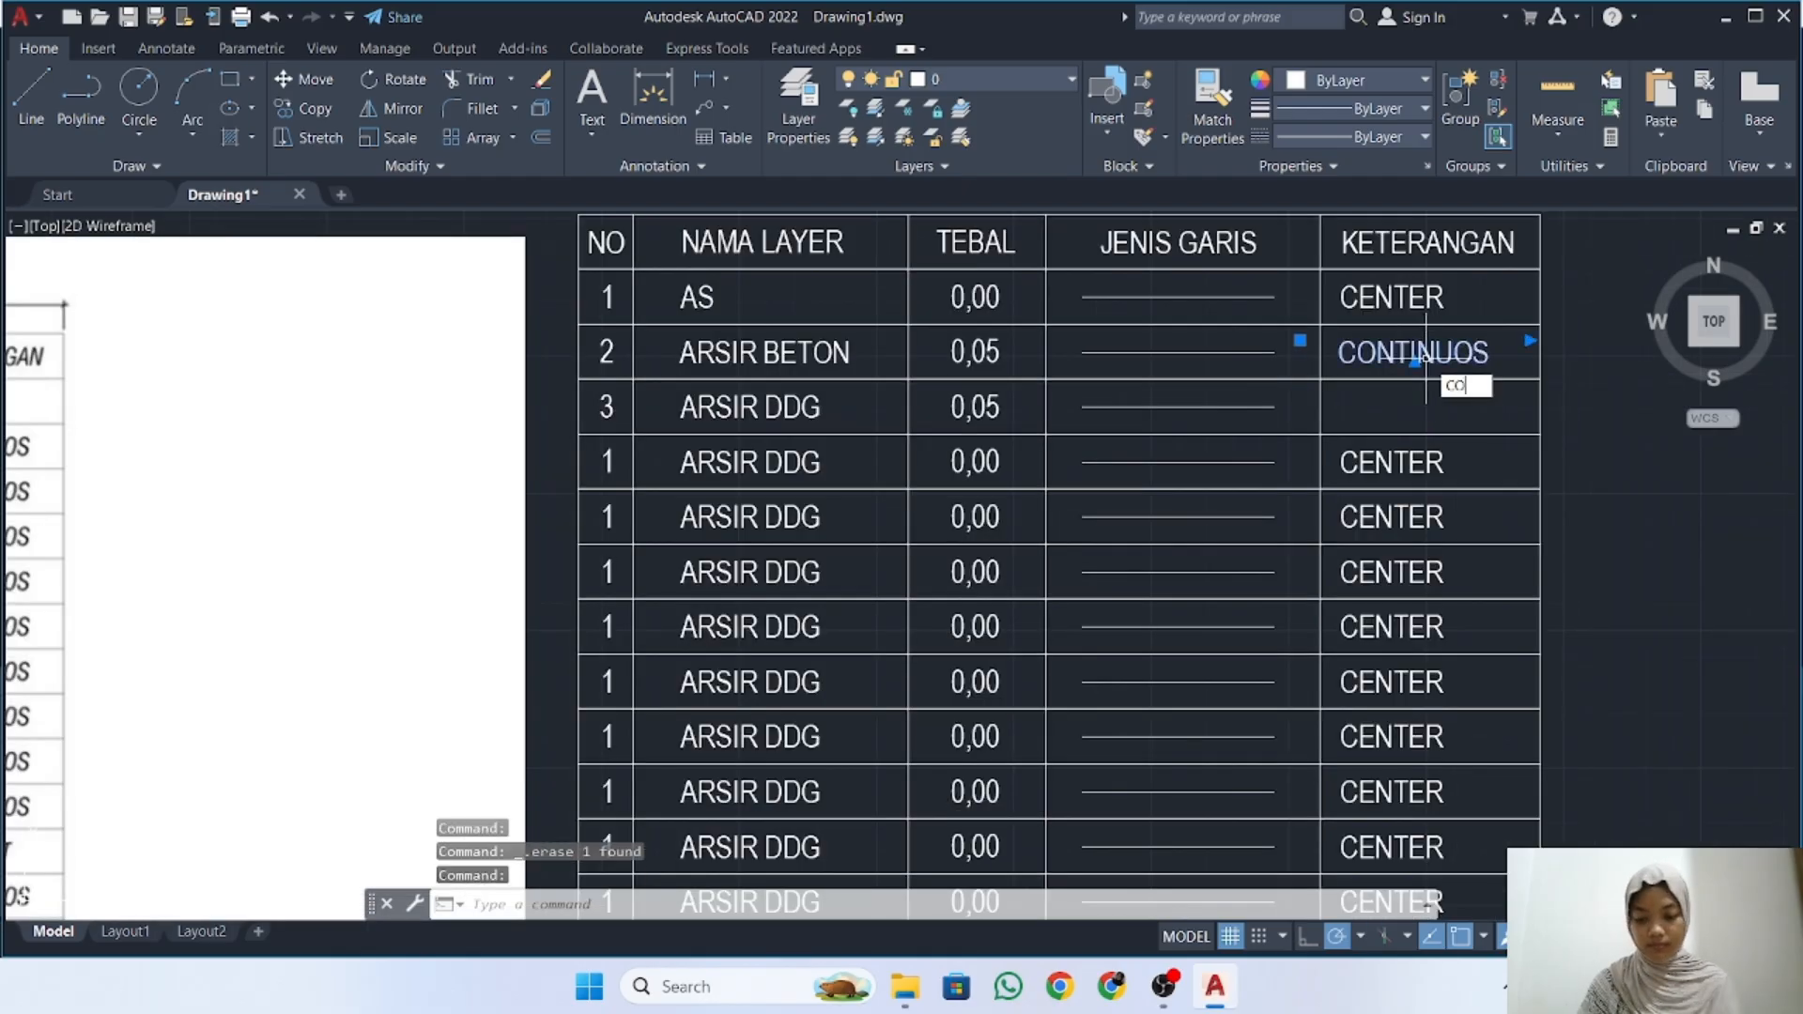
text(co)
key(Return)
click(1461, 342)
click(1462, 396)
key(Escape)
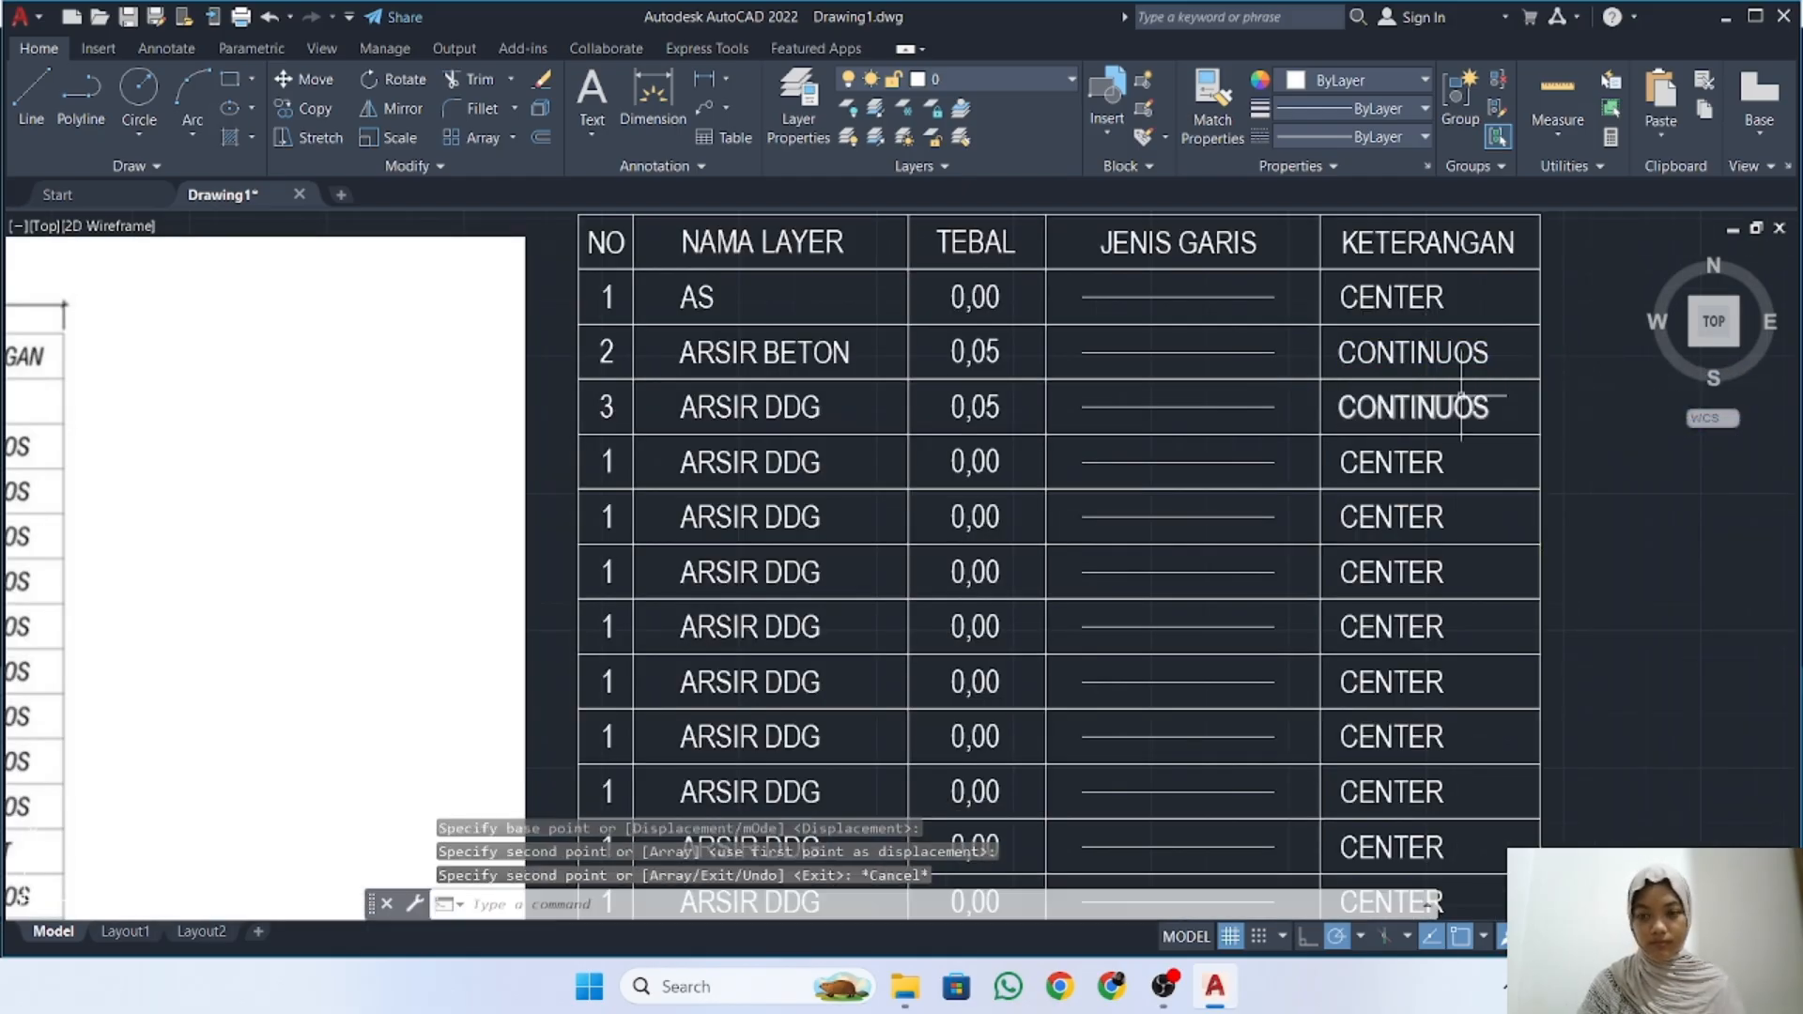
Number the fourth row 4, change its layer name to ARSIR KOLOM, and widen the name's text frame slightly for alignment
scroll(1315, 335, down, 2)
click(872, 413)
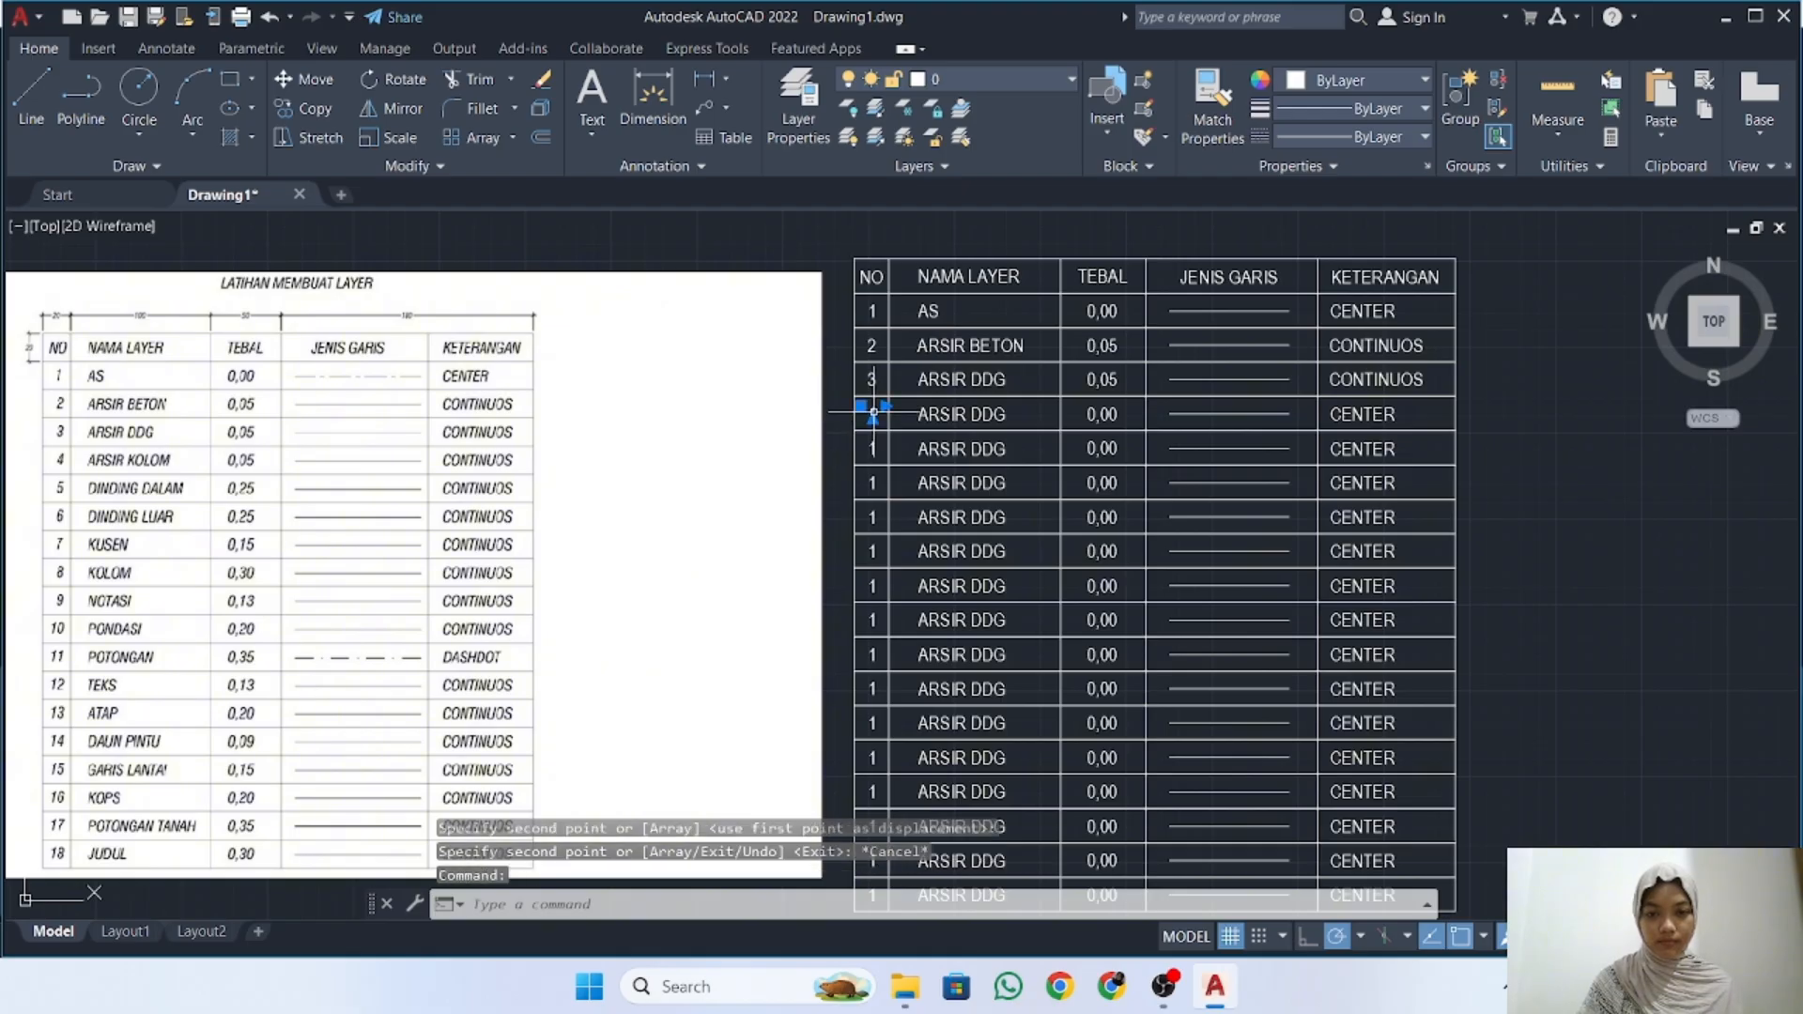
double_click(872, 413)
text(3)
click(1007, 480)
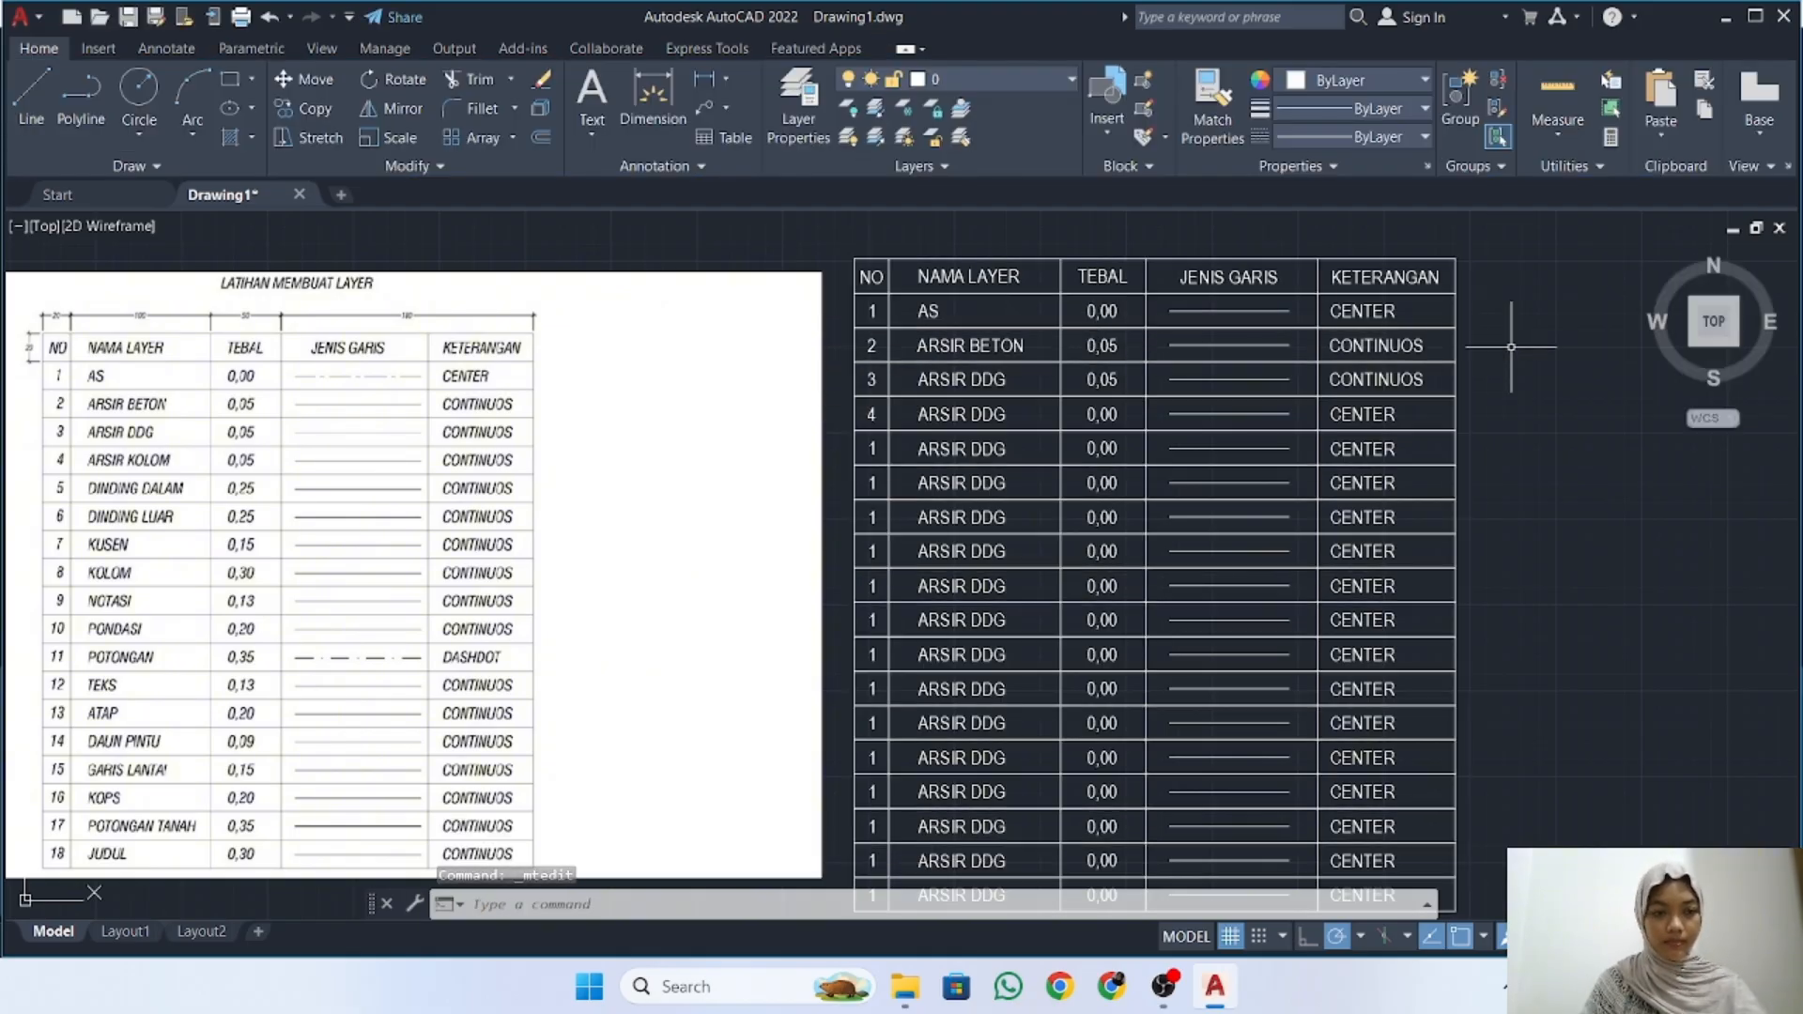
double_click(983, 415)
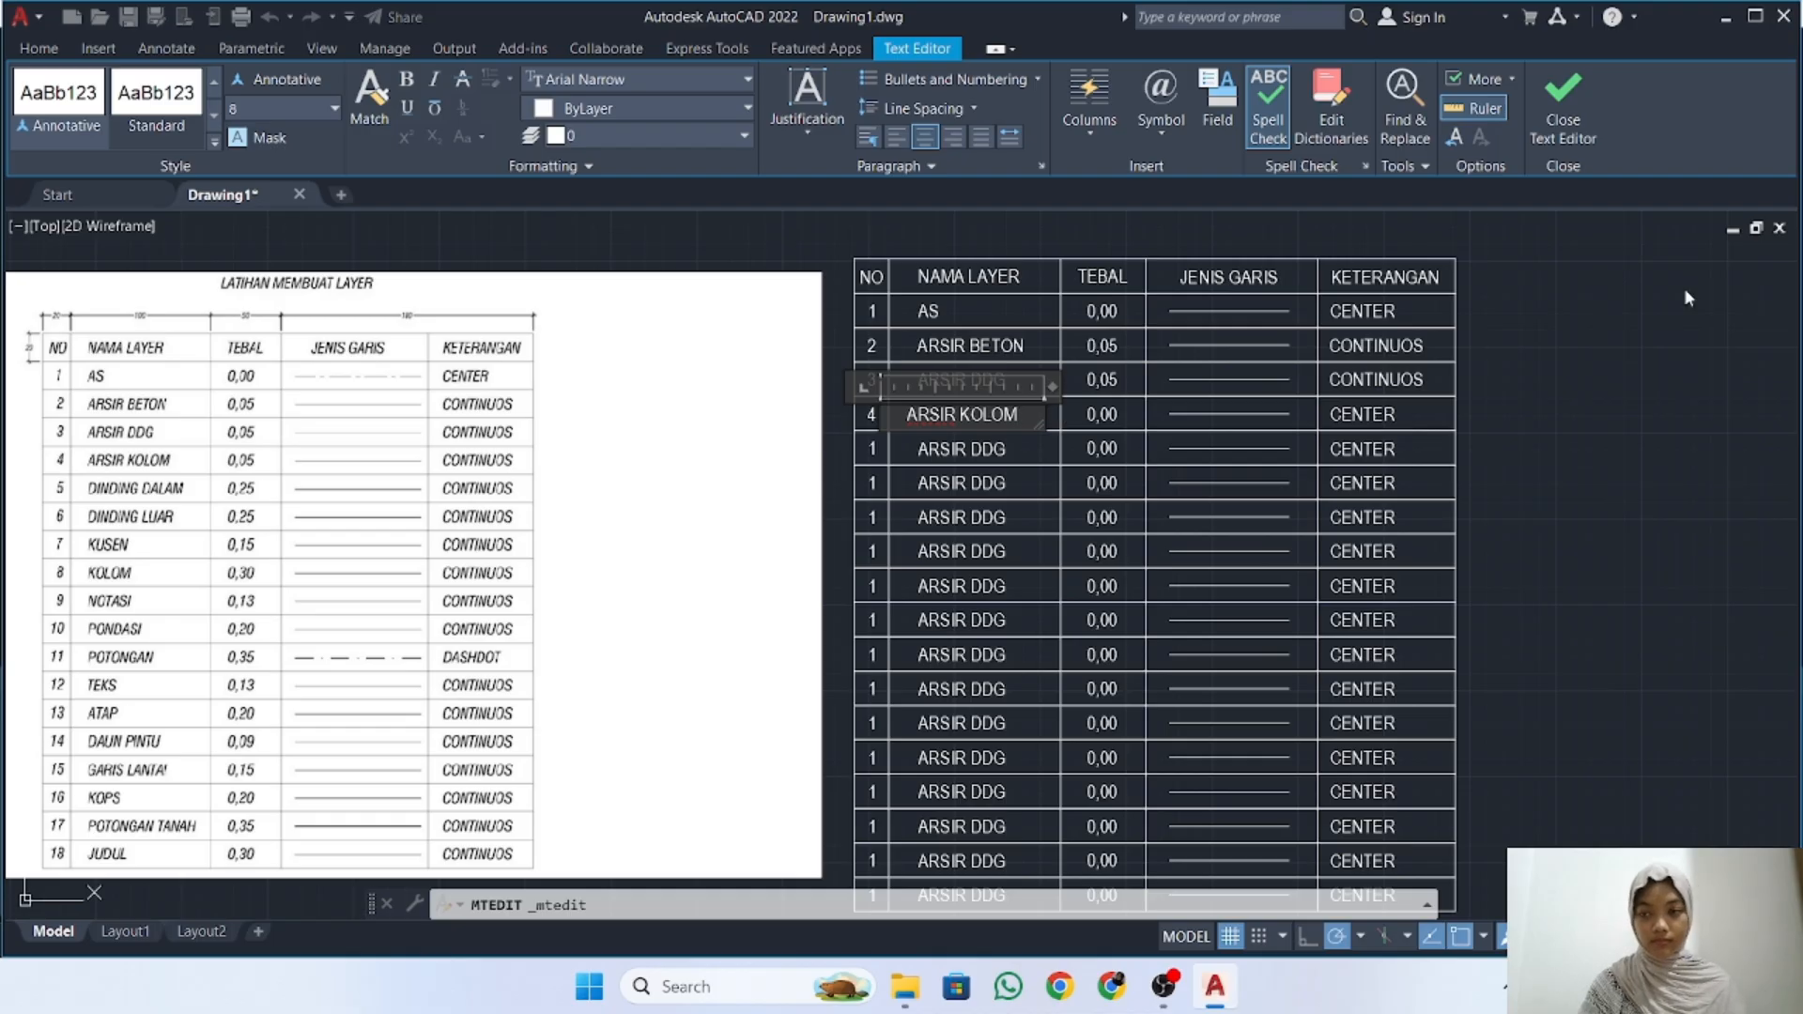
scroll(1052, 395, up, 2)
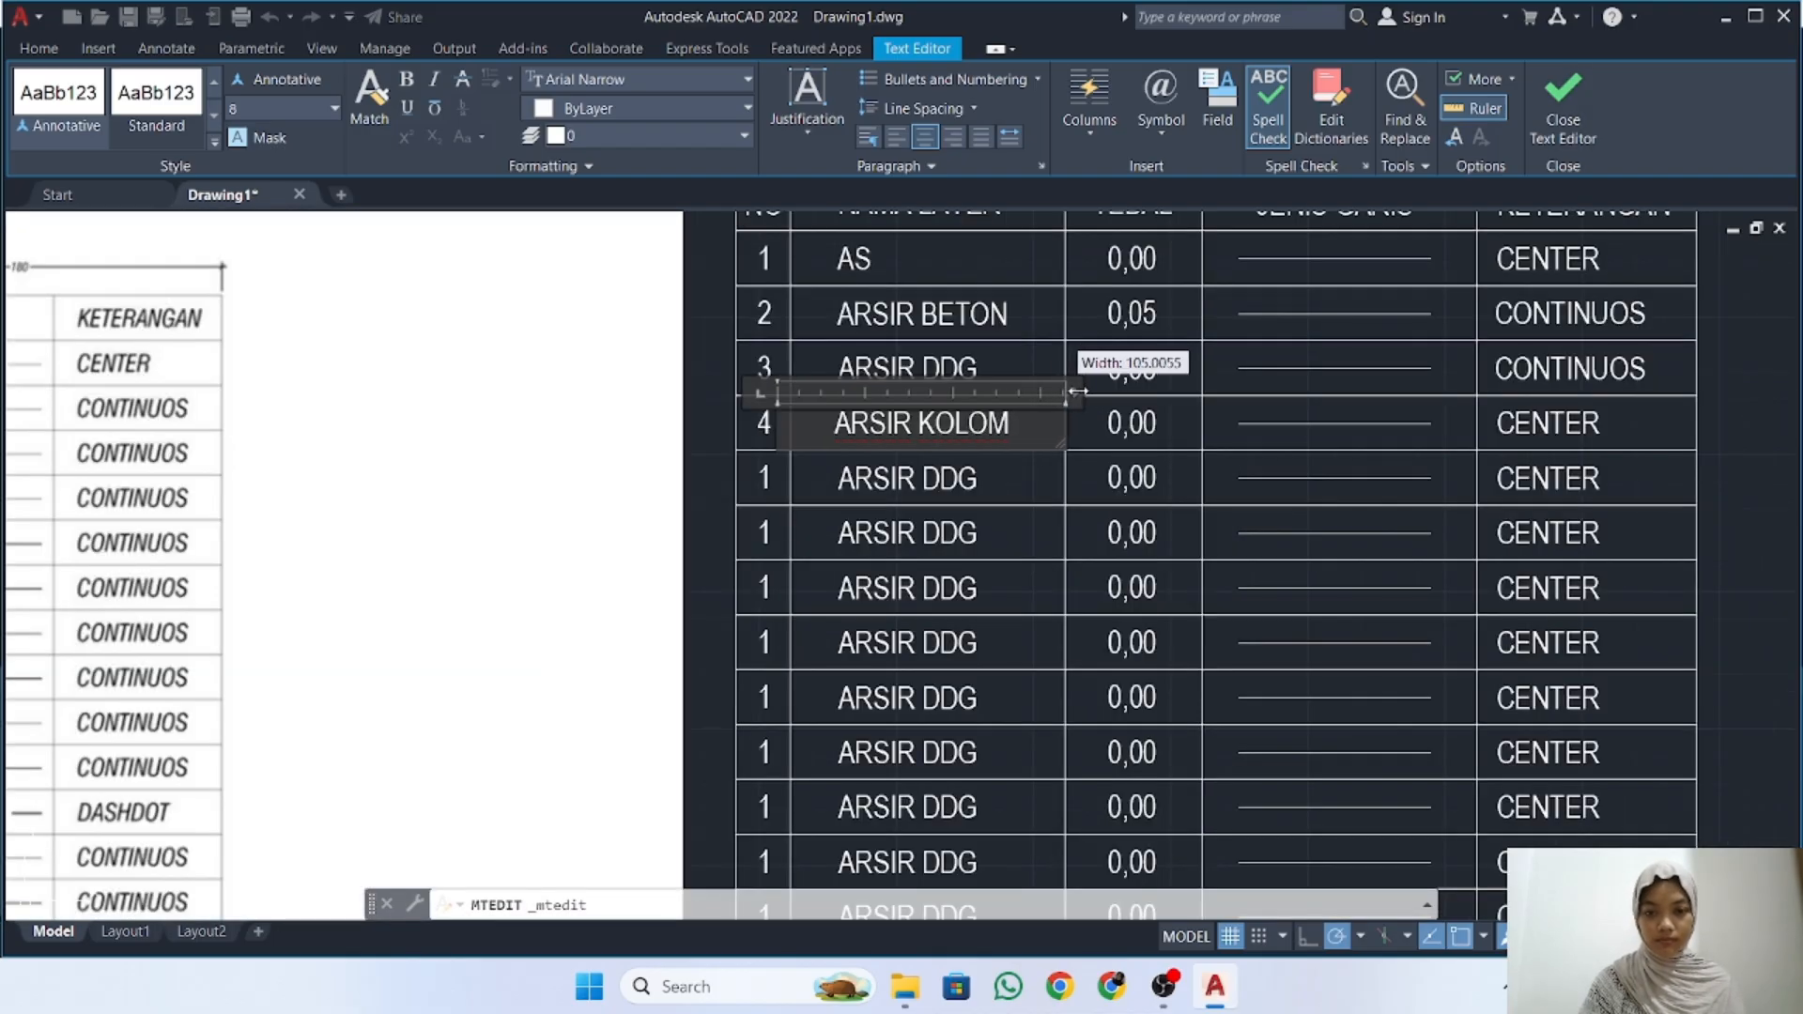
click(1563, 103)
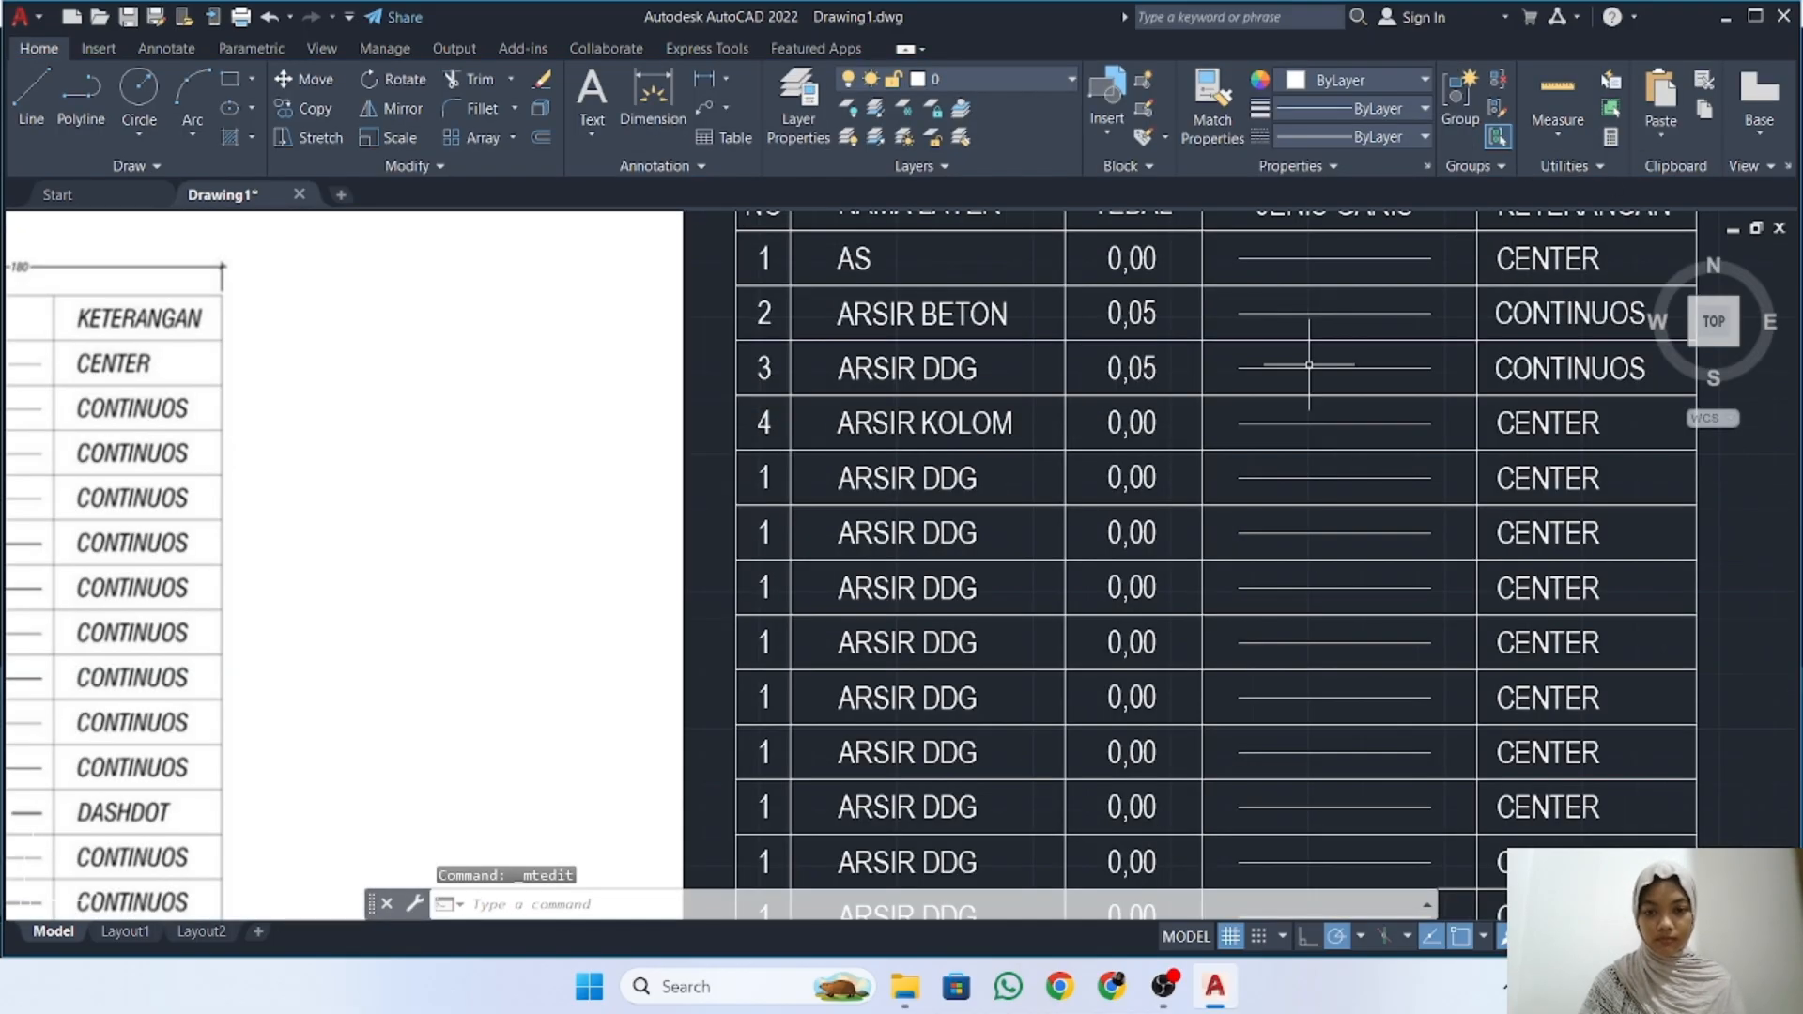
Change the TEBAL entry of row 4, ARSIR KOLOM, to 0,05
scroll(1224, 381, down, 2)
scroll(1189, 410, down, 2)
scroll(1040, 358, up, 3)
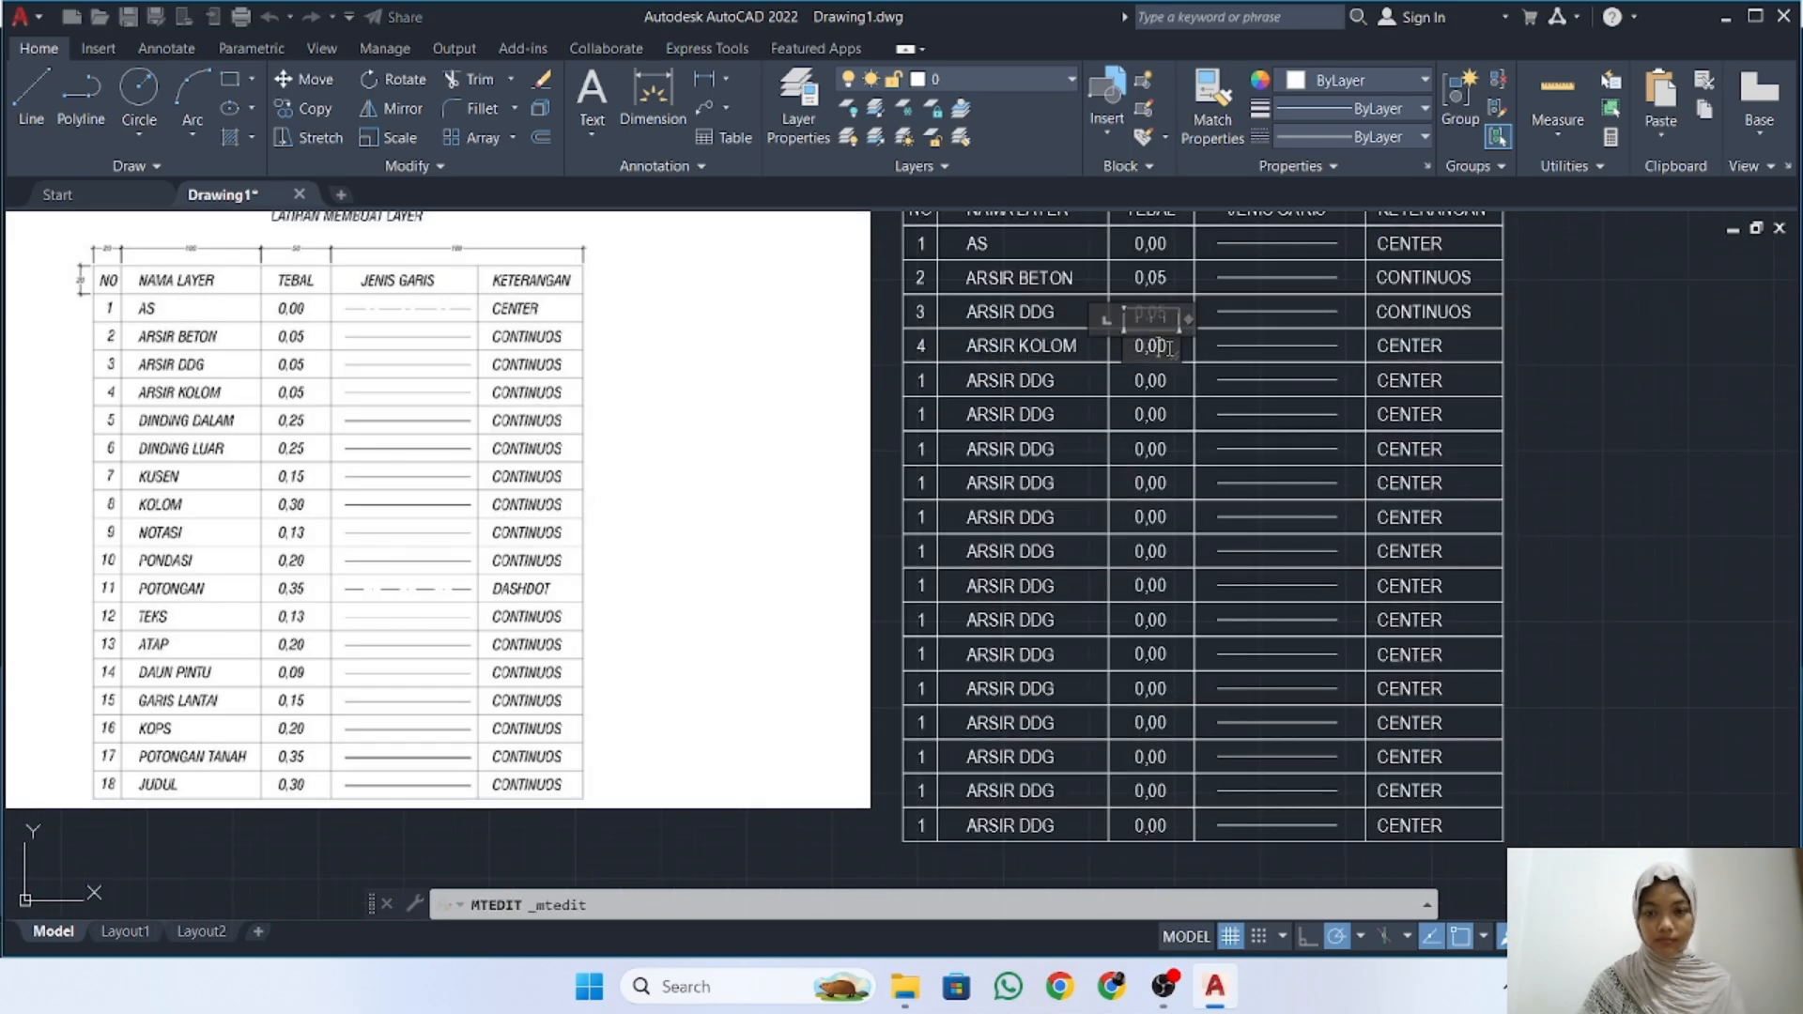
double_click(1167, 348)
click(1563, 106)
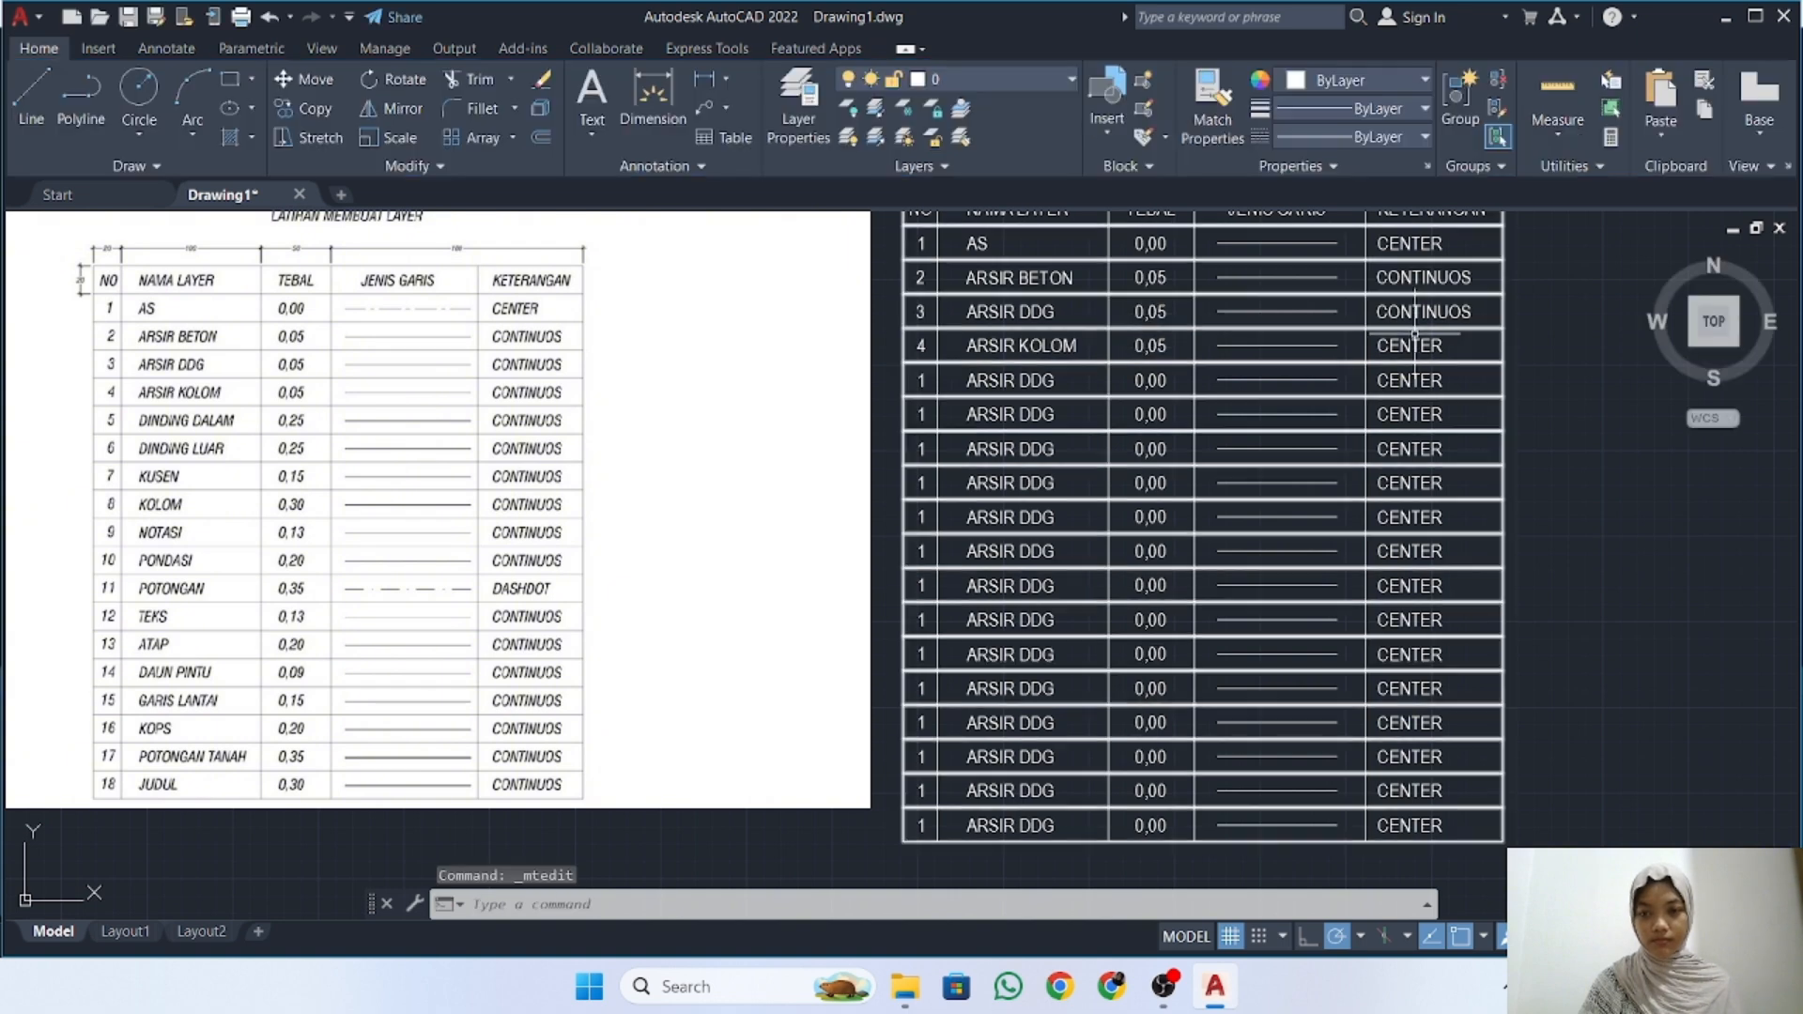
Replace row 4's CENTER entry under KETERANGAN with a copy of the CONTINUOS text from row 3
key(Delete)
click(1446, 313)
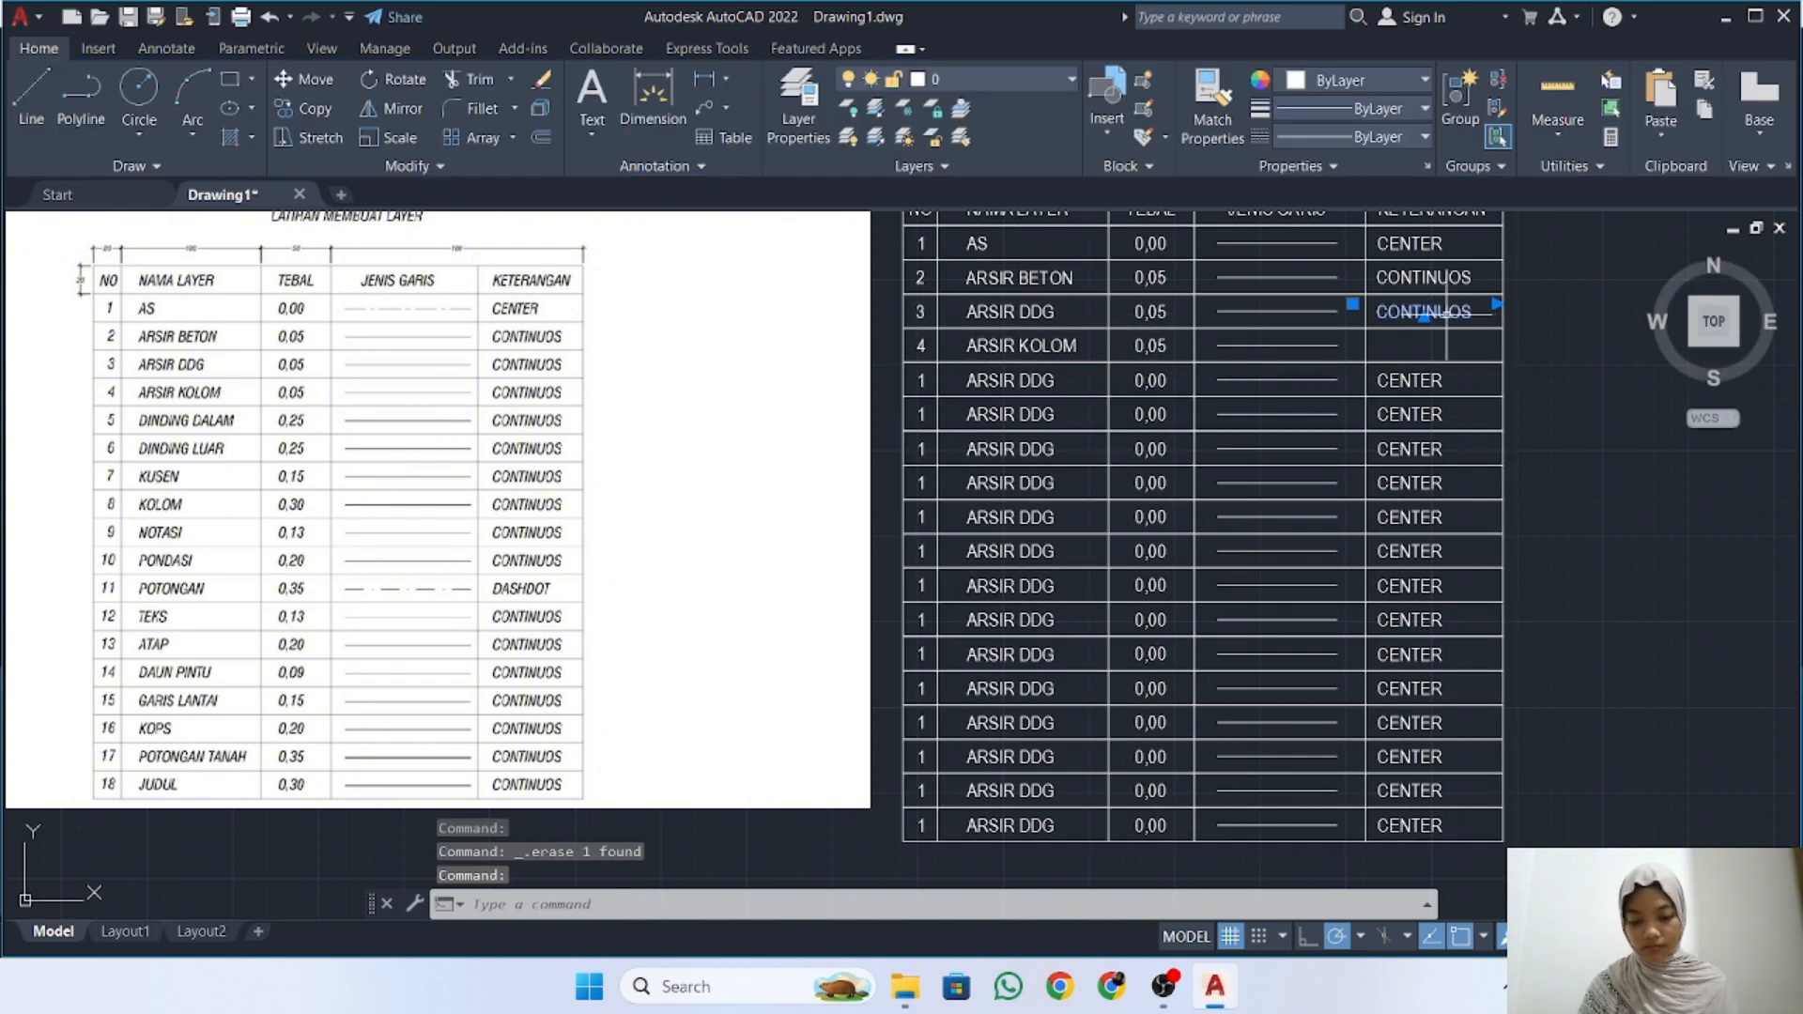
text(co)
key(Return)
click(1503, 313)
click(1503, 347)
key(Escape)
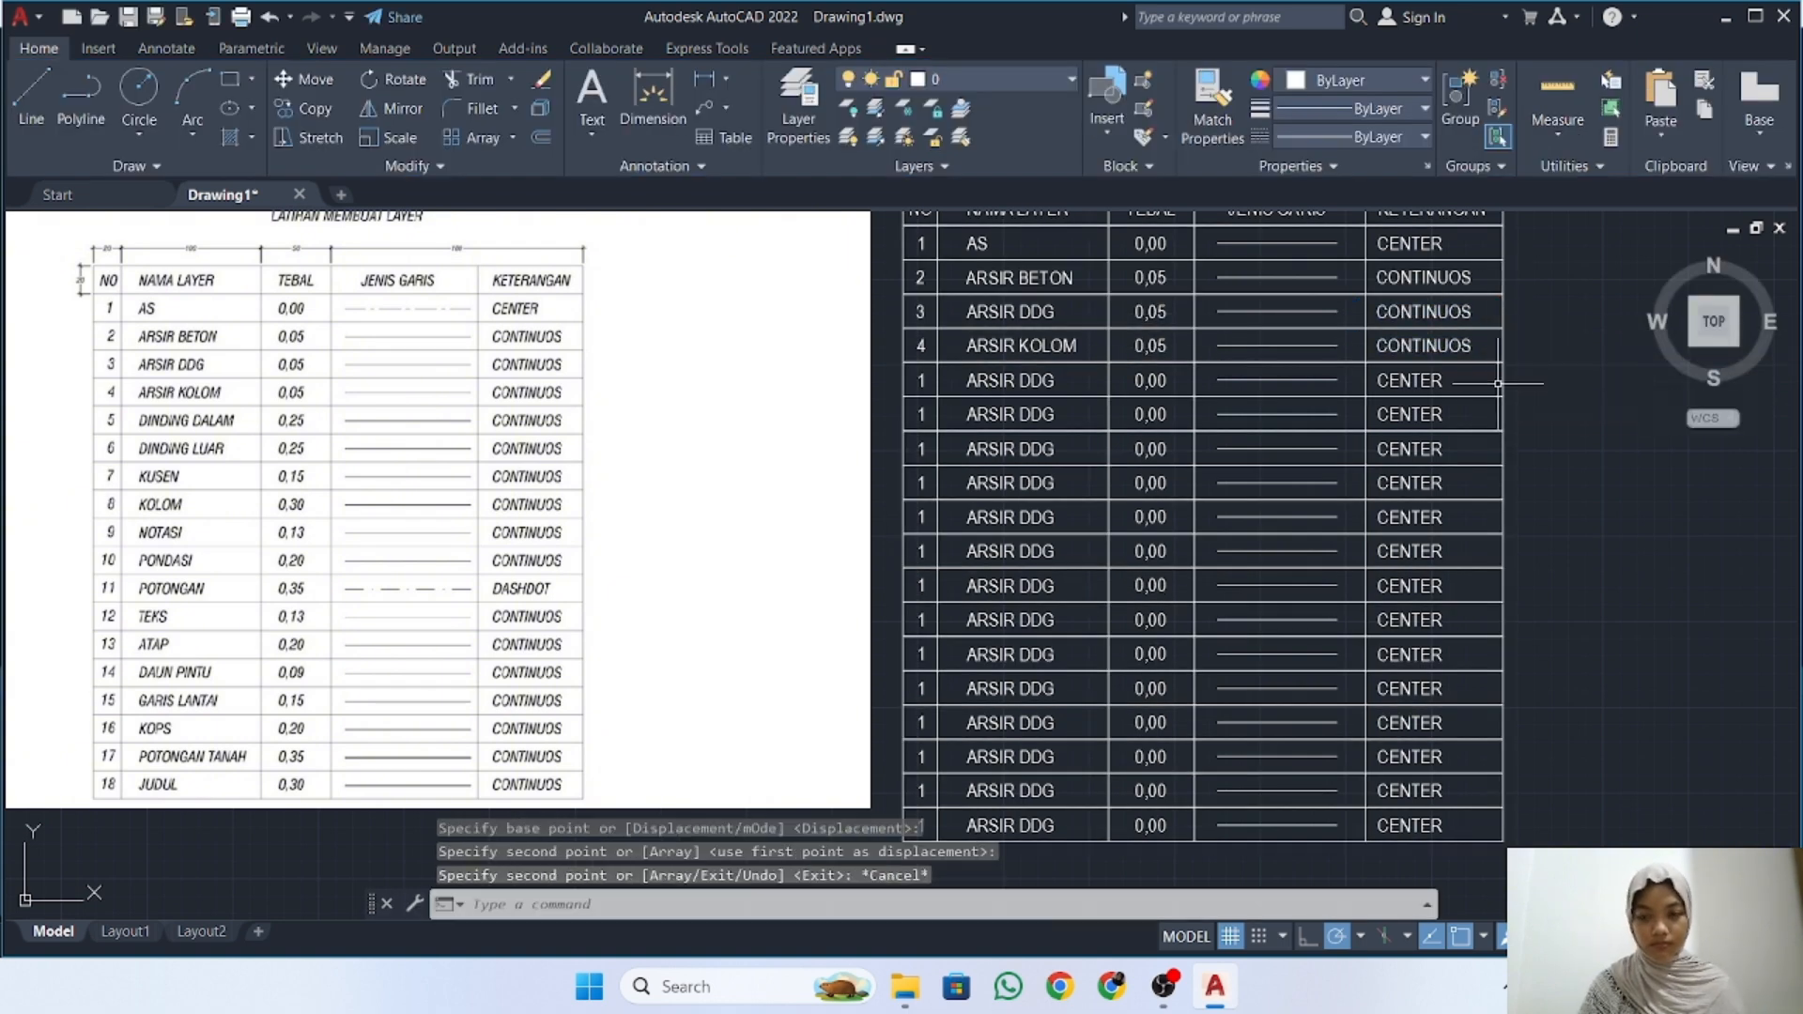
Delete all the CENTER entries in the KETERANGAN column below the ARSIR KOLOM row
click(1419, 381)
click(1418, 415)
click(1418, 449)
click(1418, 482)
click(1419, 518)
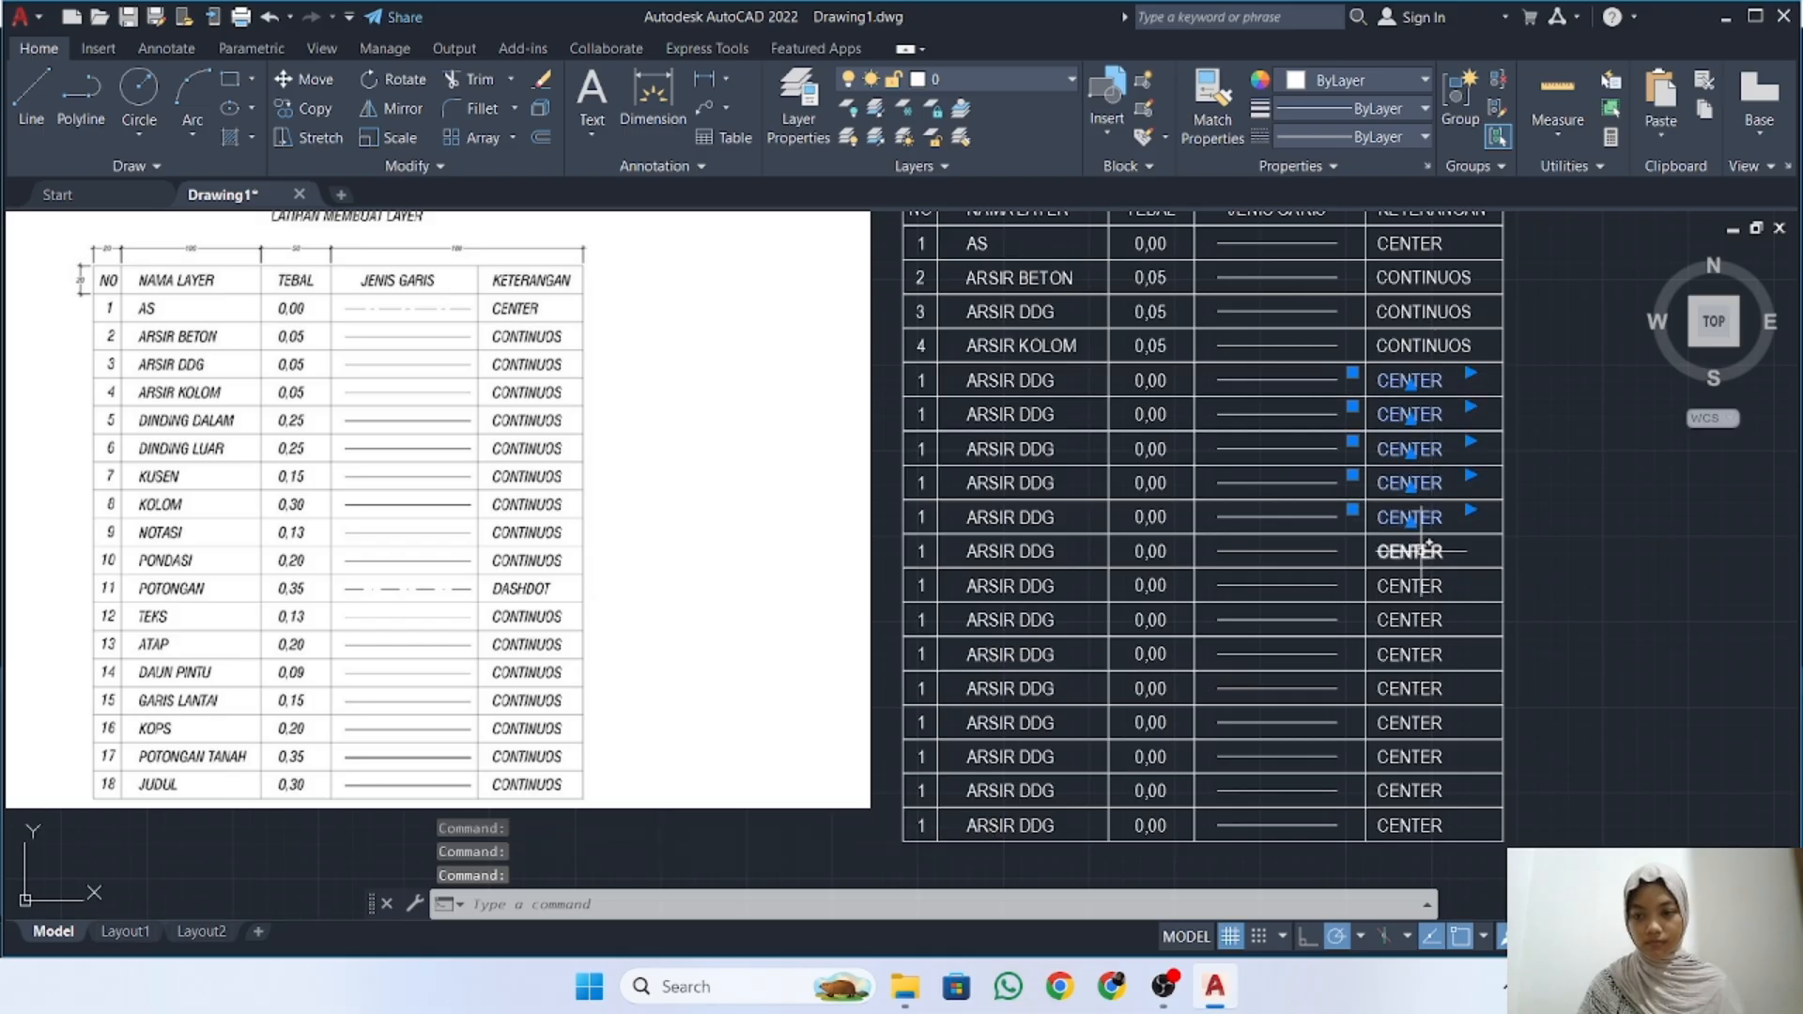
click(1426, 620)
click(1414, 724)
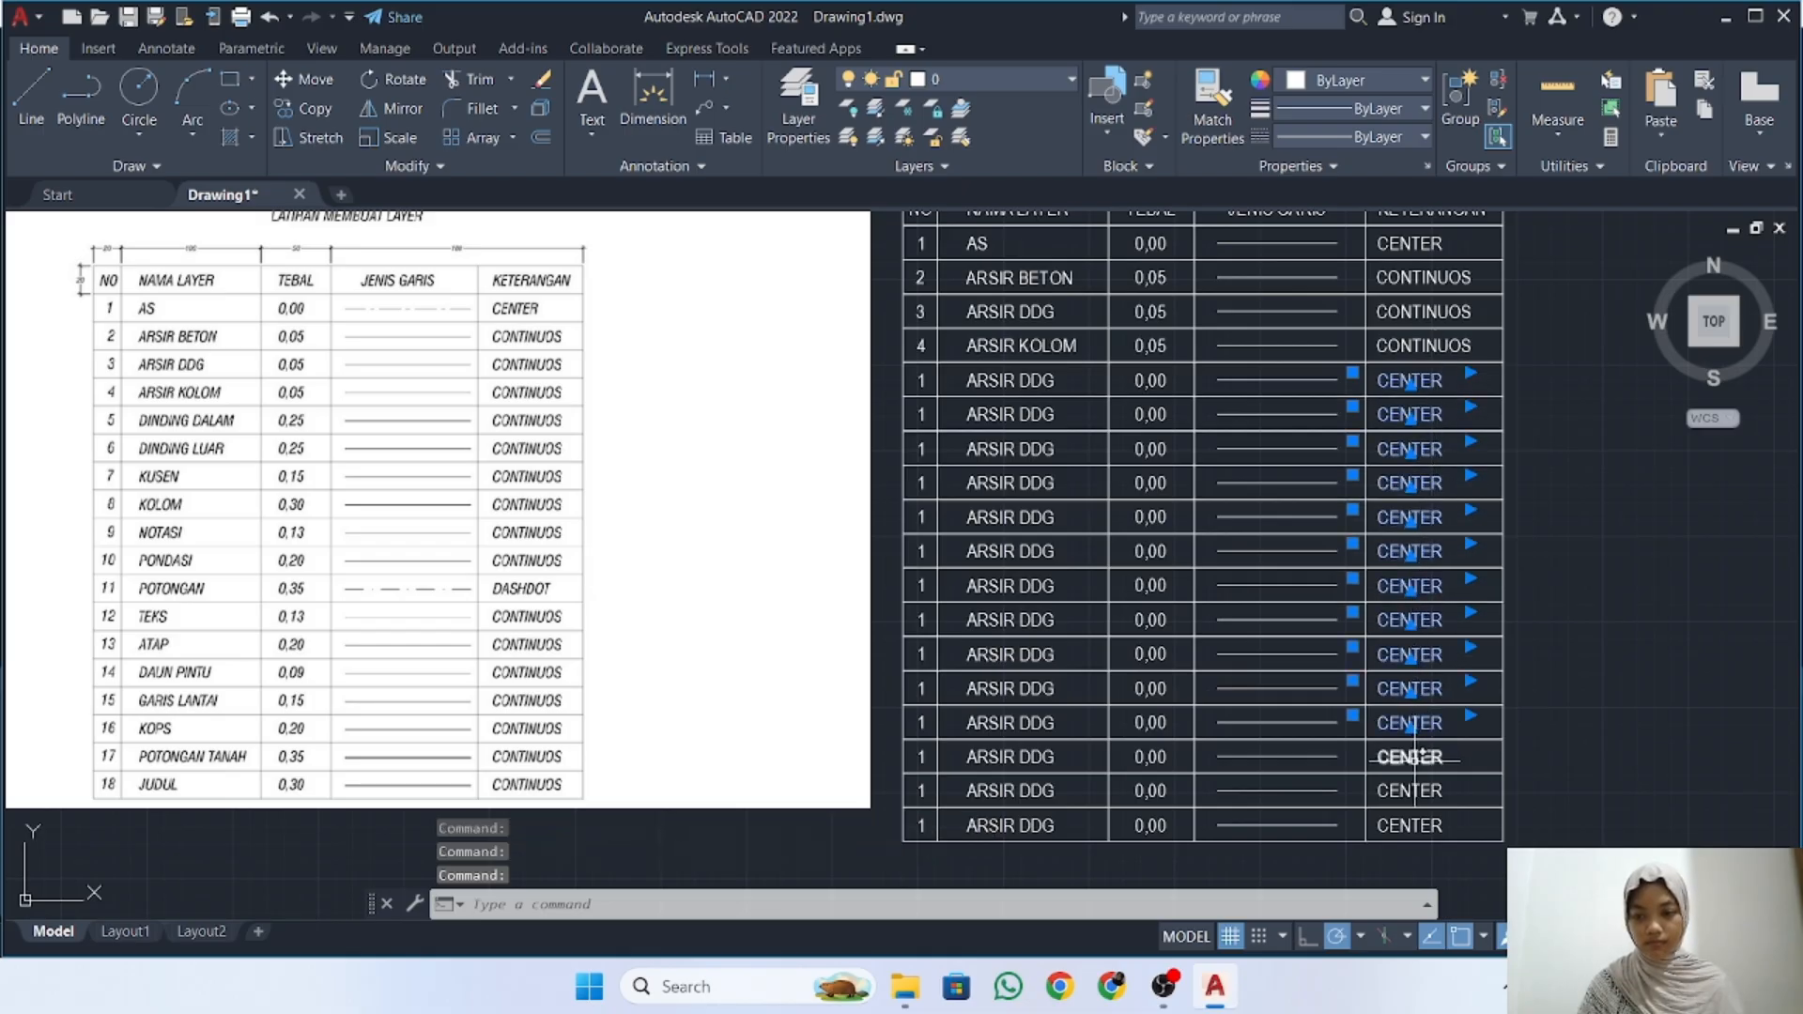
click(1404, 826)
key(Delete)
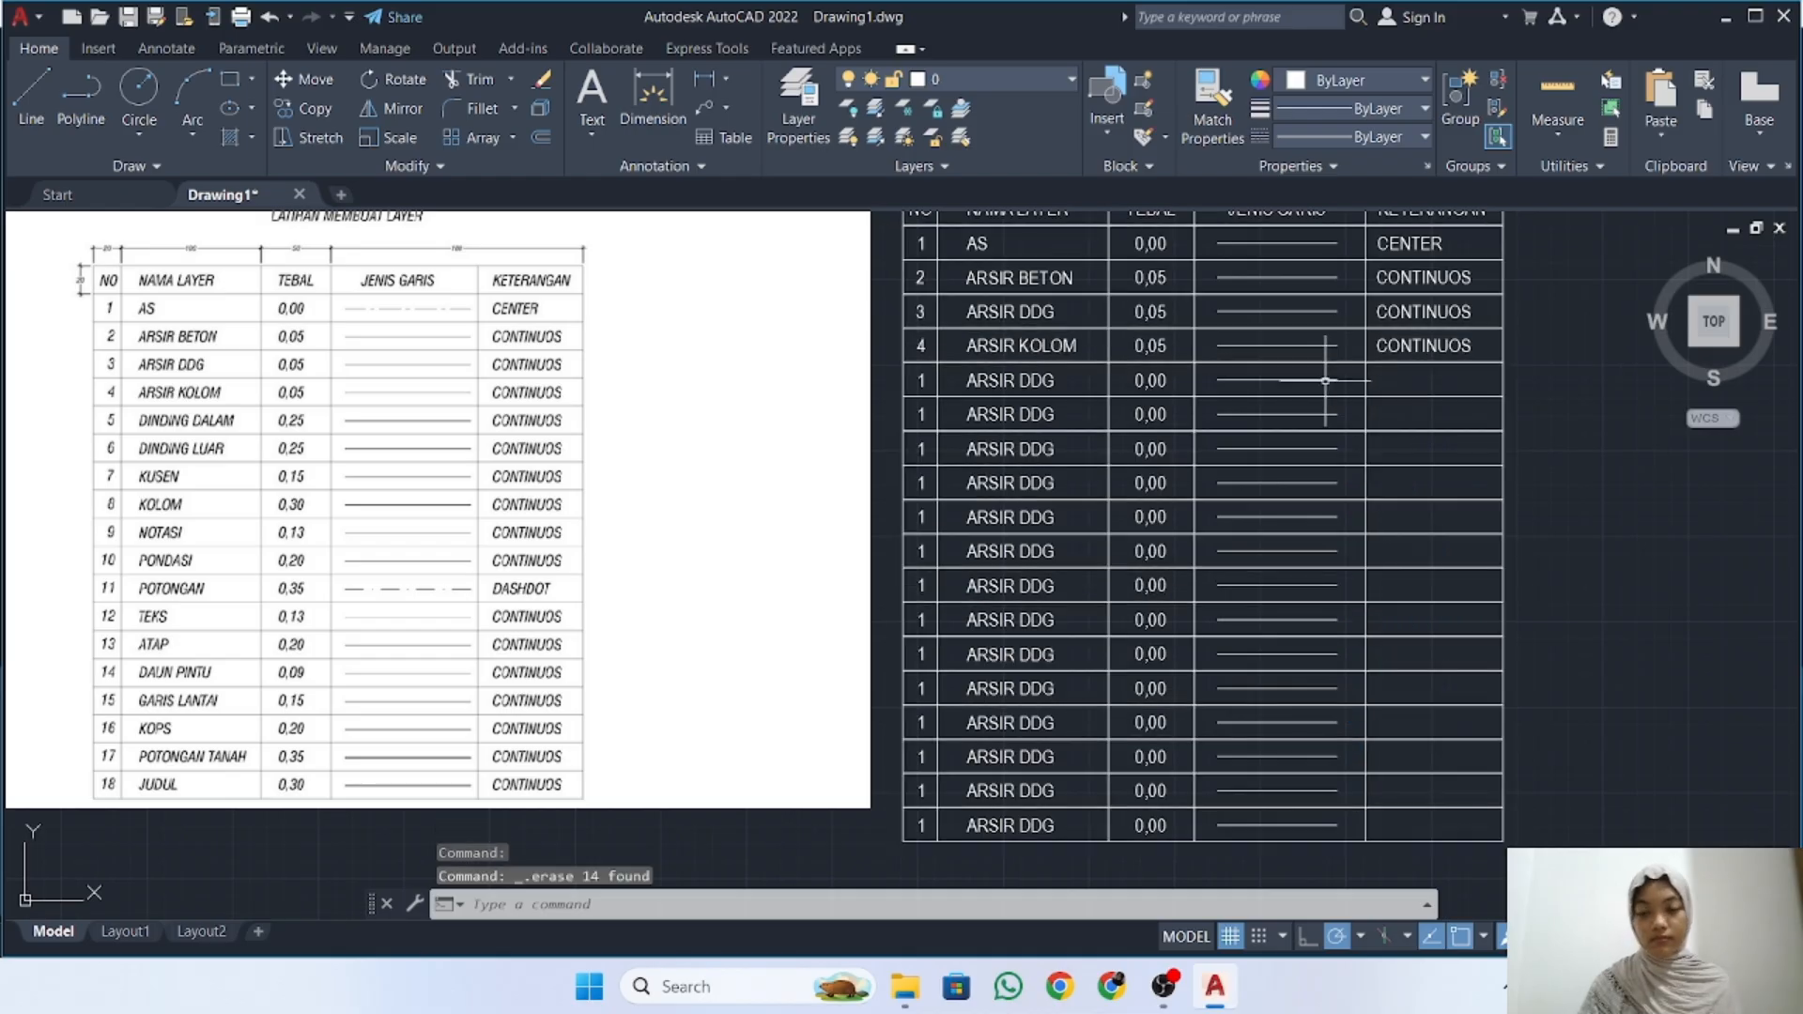
Number the fifth row 5, change its layer name to DINDING DALAM, and widen the name's text frame to align it with the names above
double_click(922, 381)
text(5)
click(1009, 381)
text(DINDING DALAM)
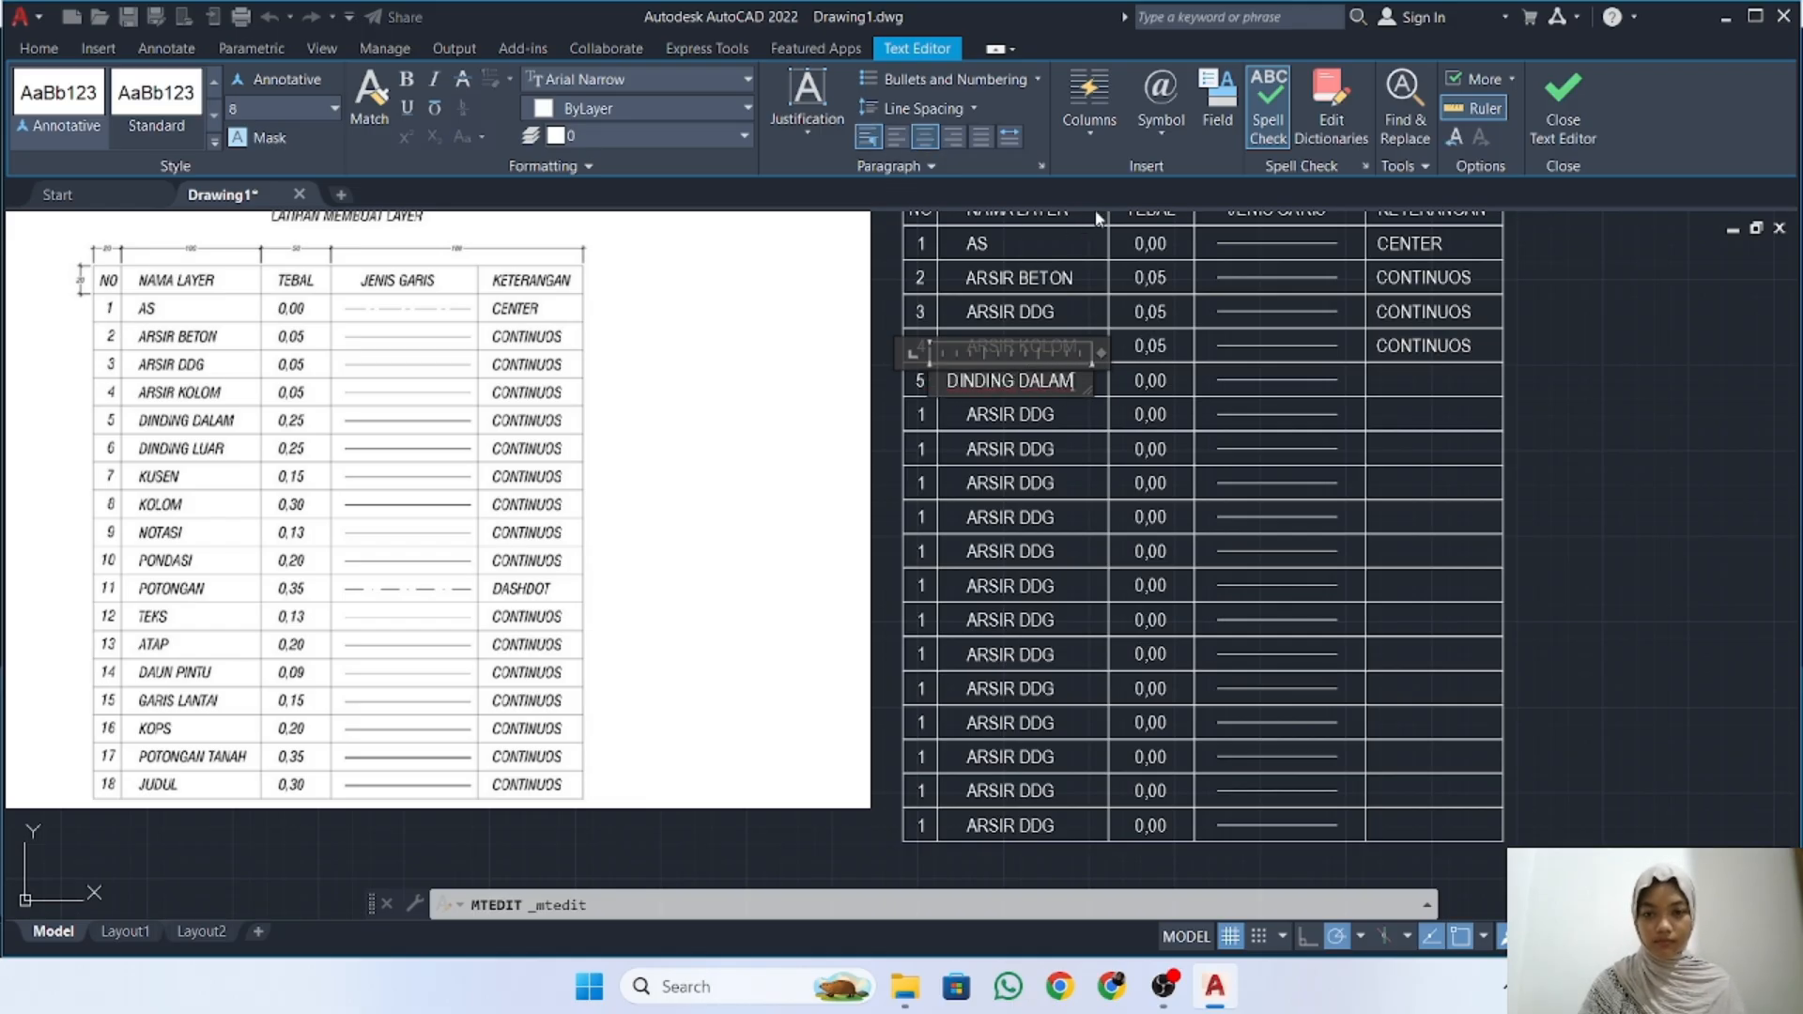
drag(1100, 351, 1141, 349)
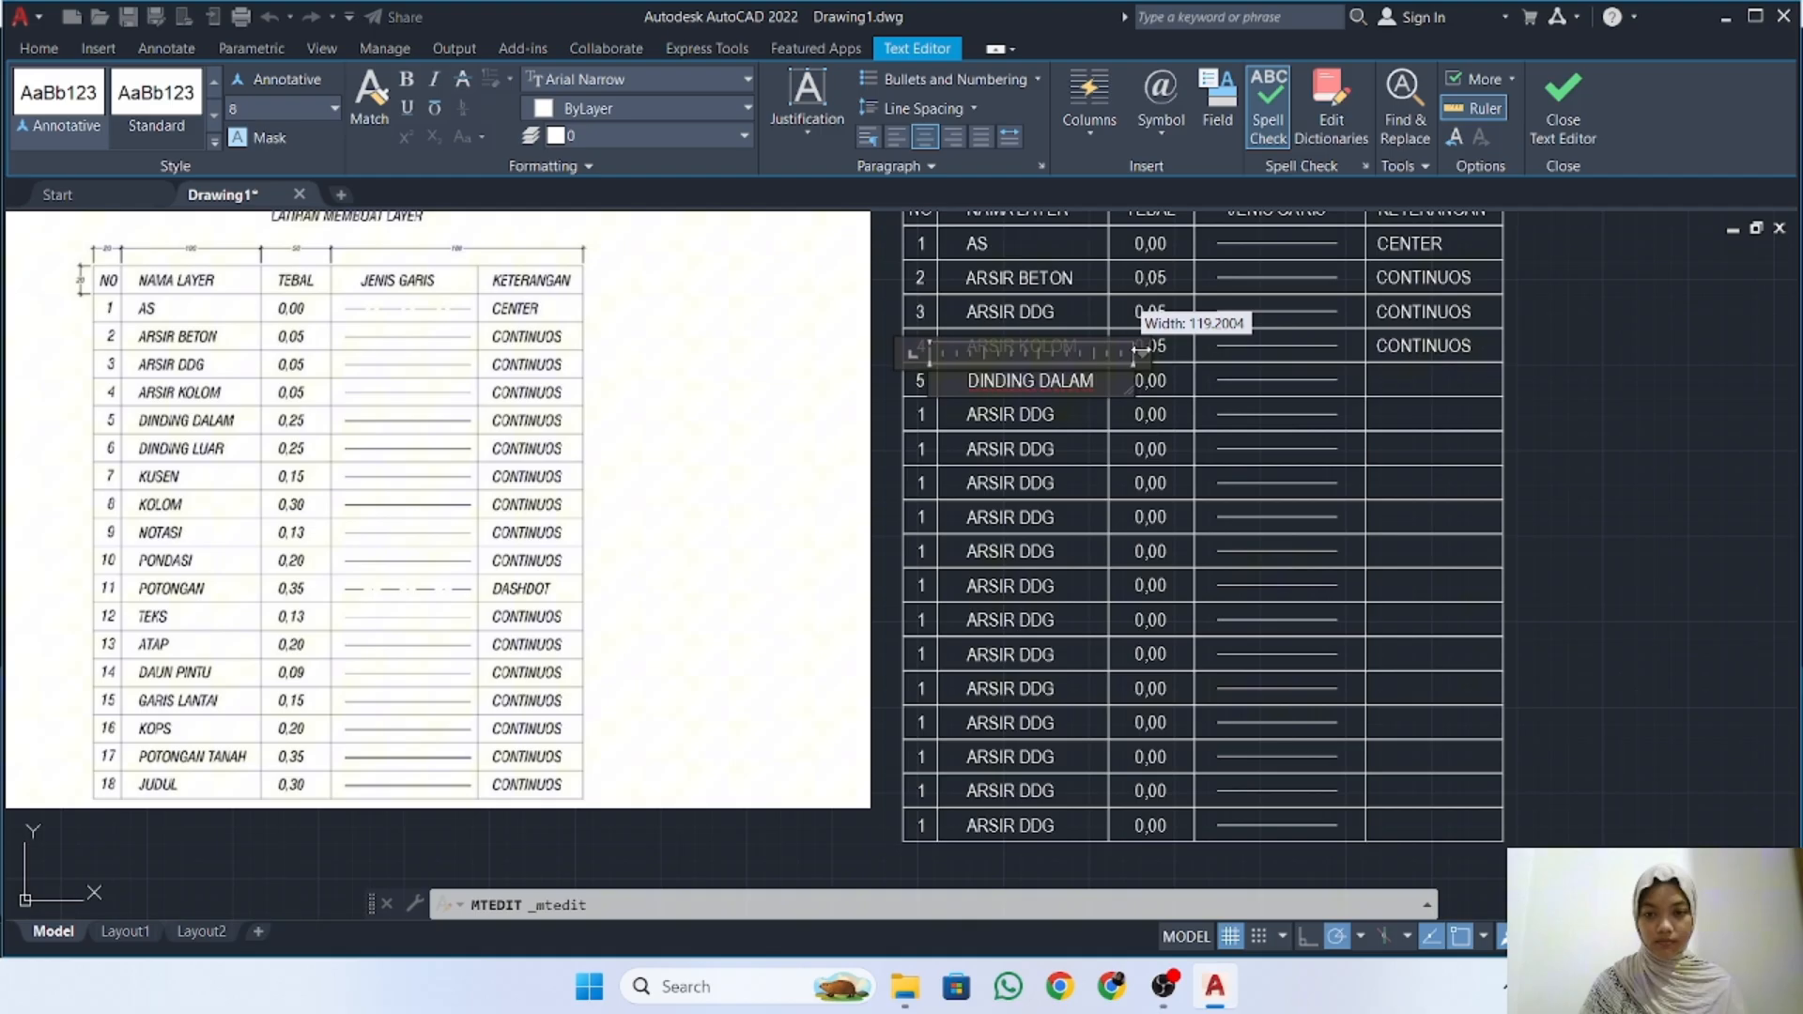
click(1564, 99)
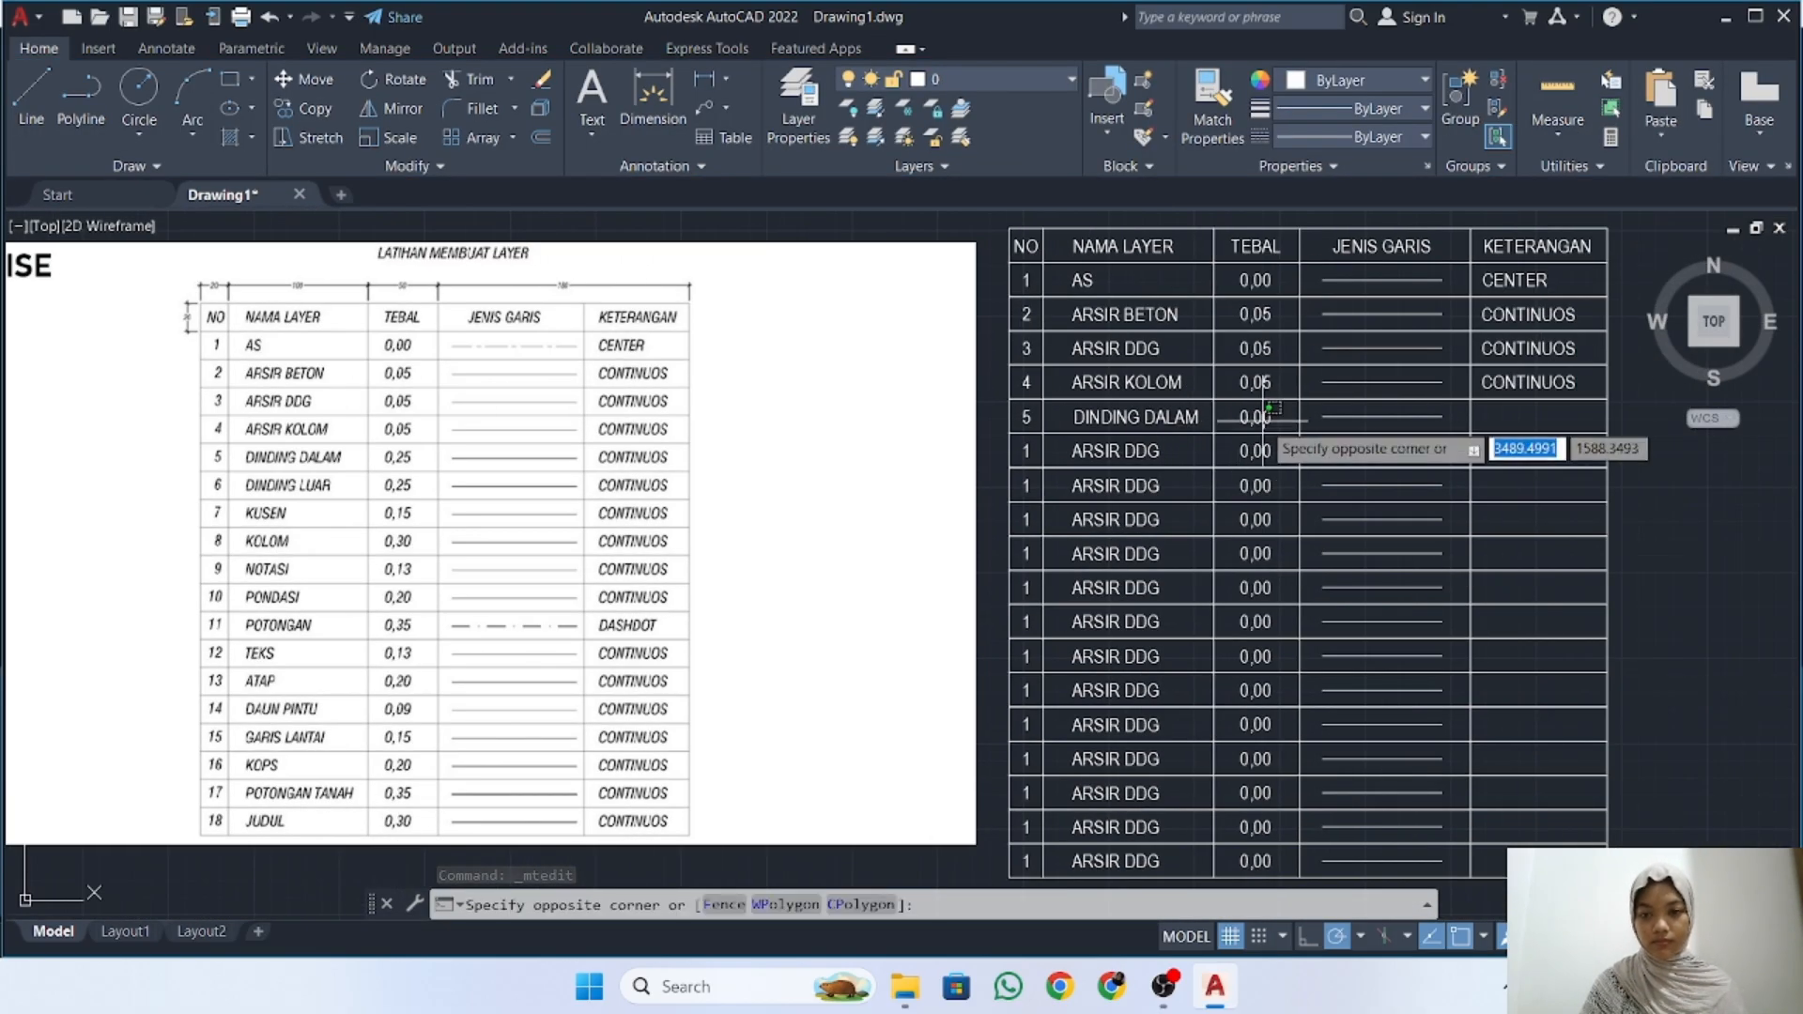
Set the TEBAL of row 5, DINDING DALAM, to 0,25 and copy CONTINUOS from row 4 into its KETERANGAN cell
double_click(1489, 405)
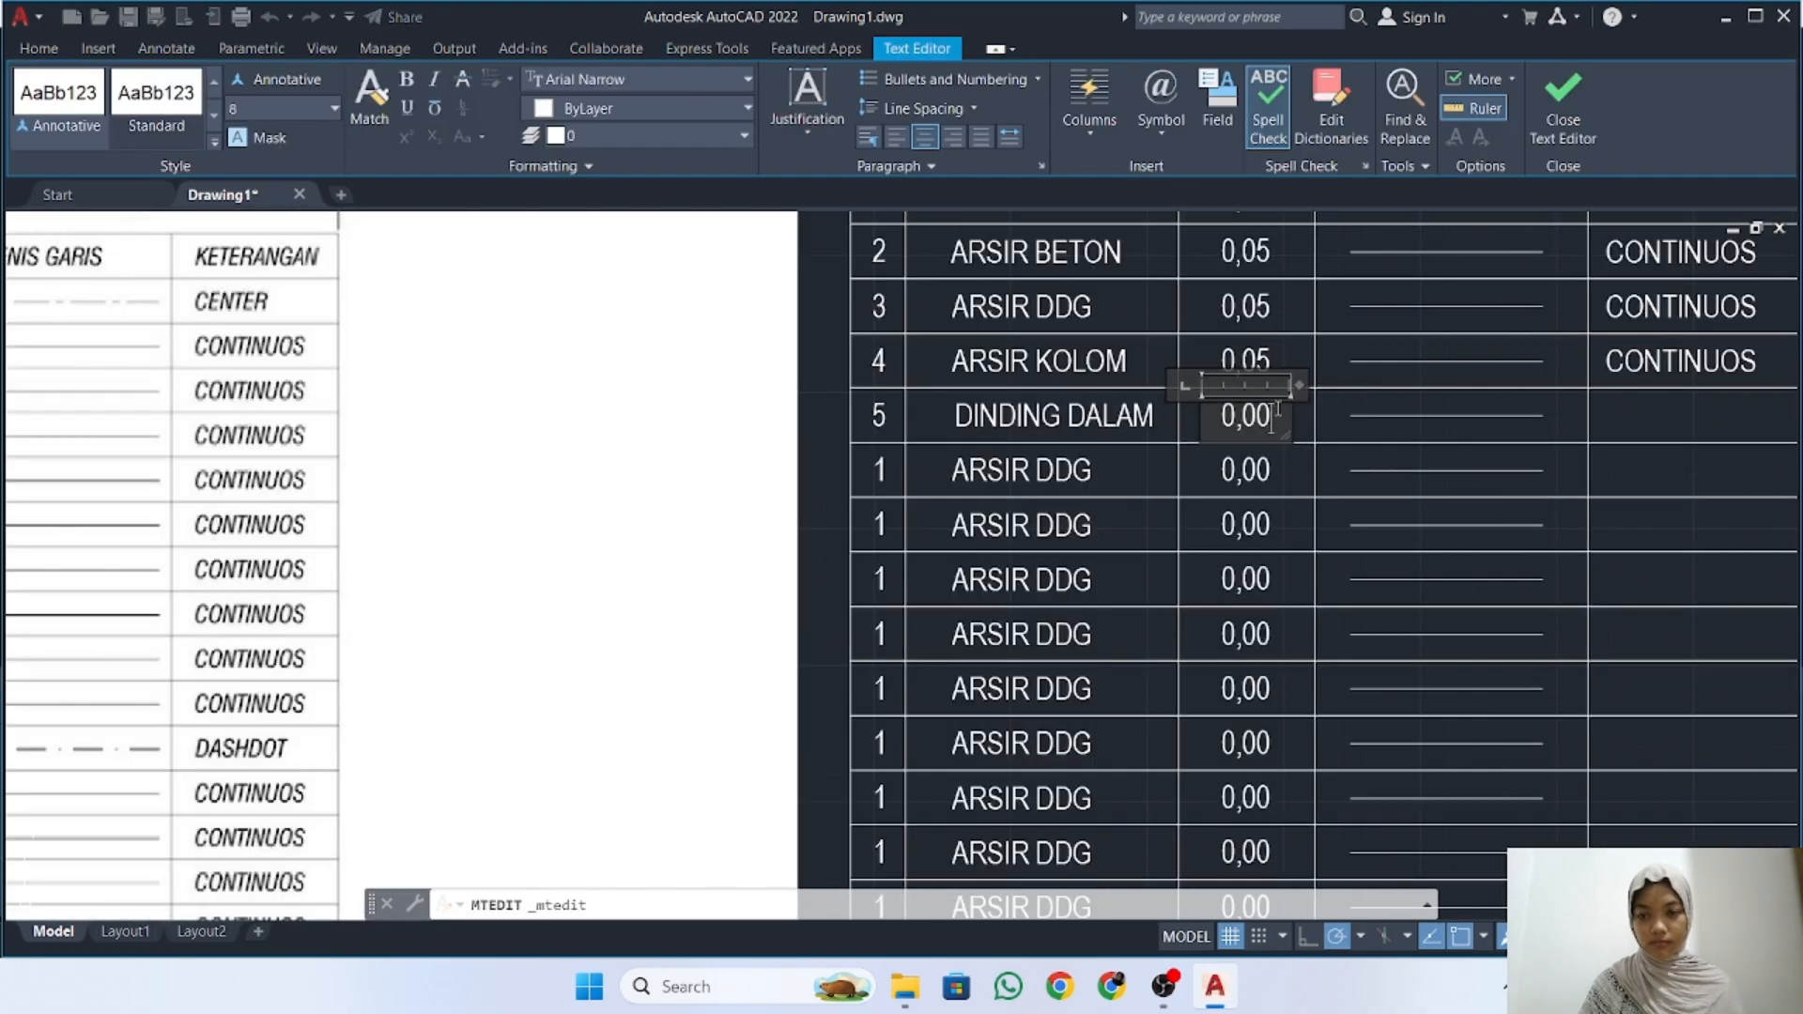
click(1236, 499)
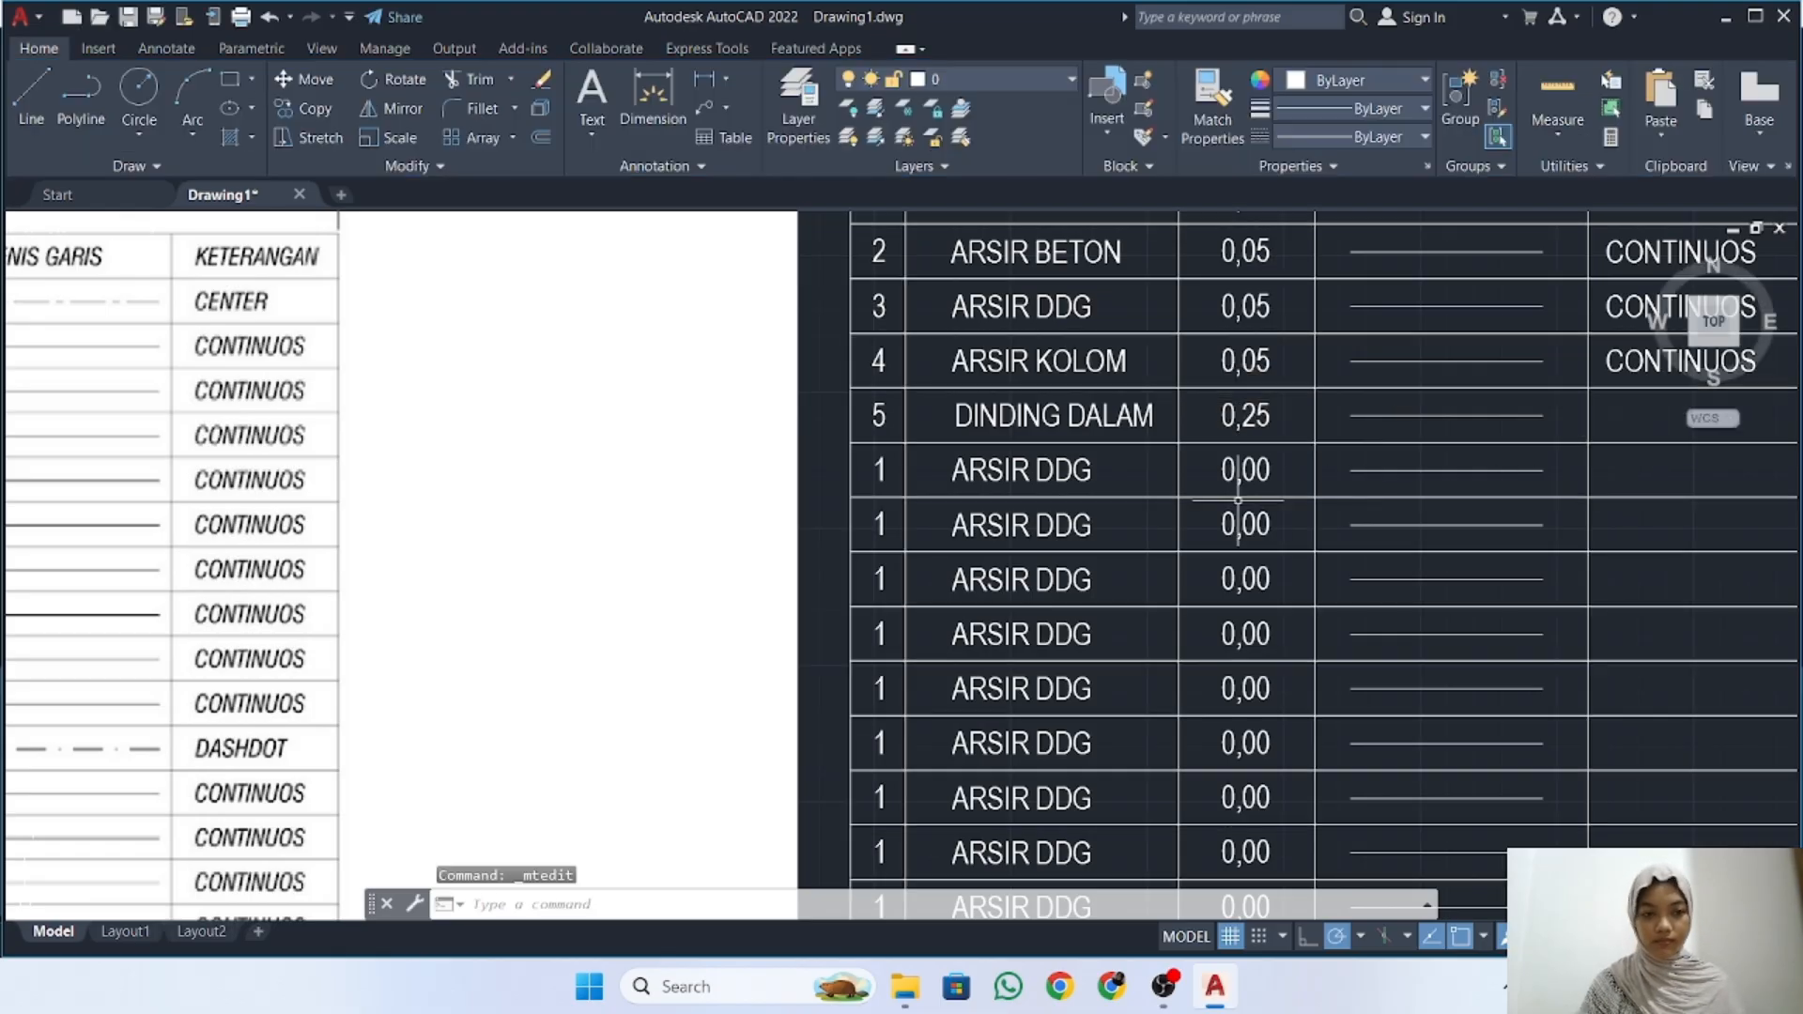
scroll(1258, 491, down, 2)
middle_drag(1260, 491, 1194, 483)
click(1419, 404)
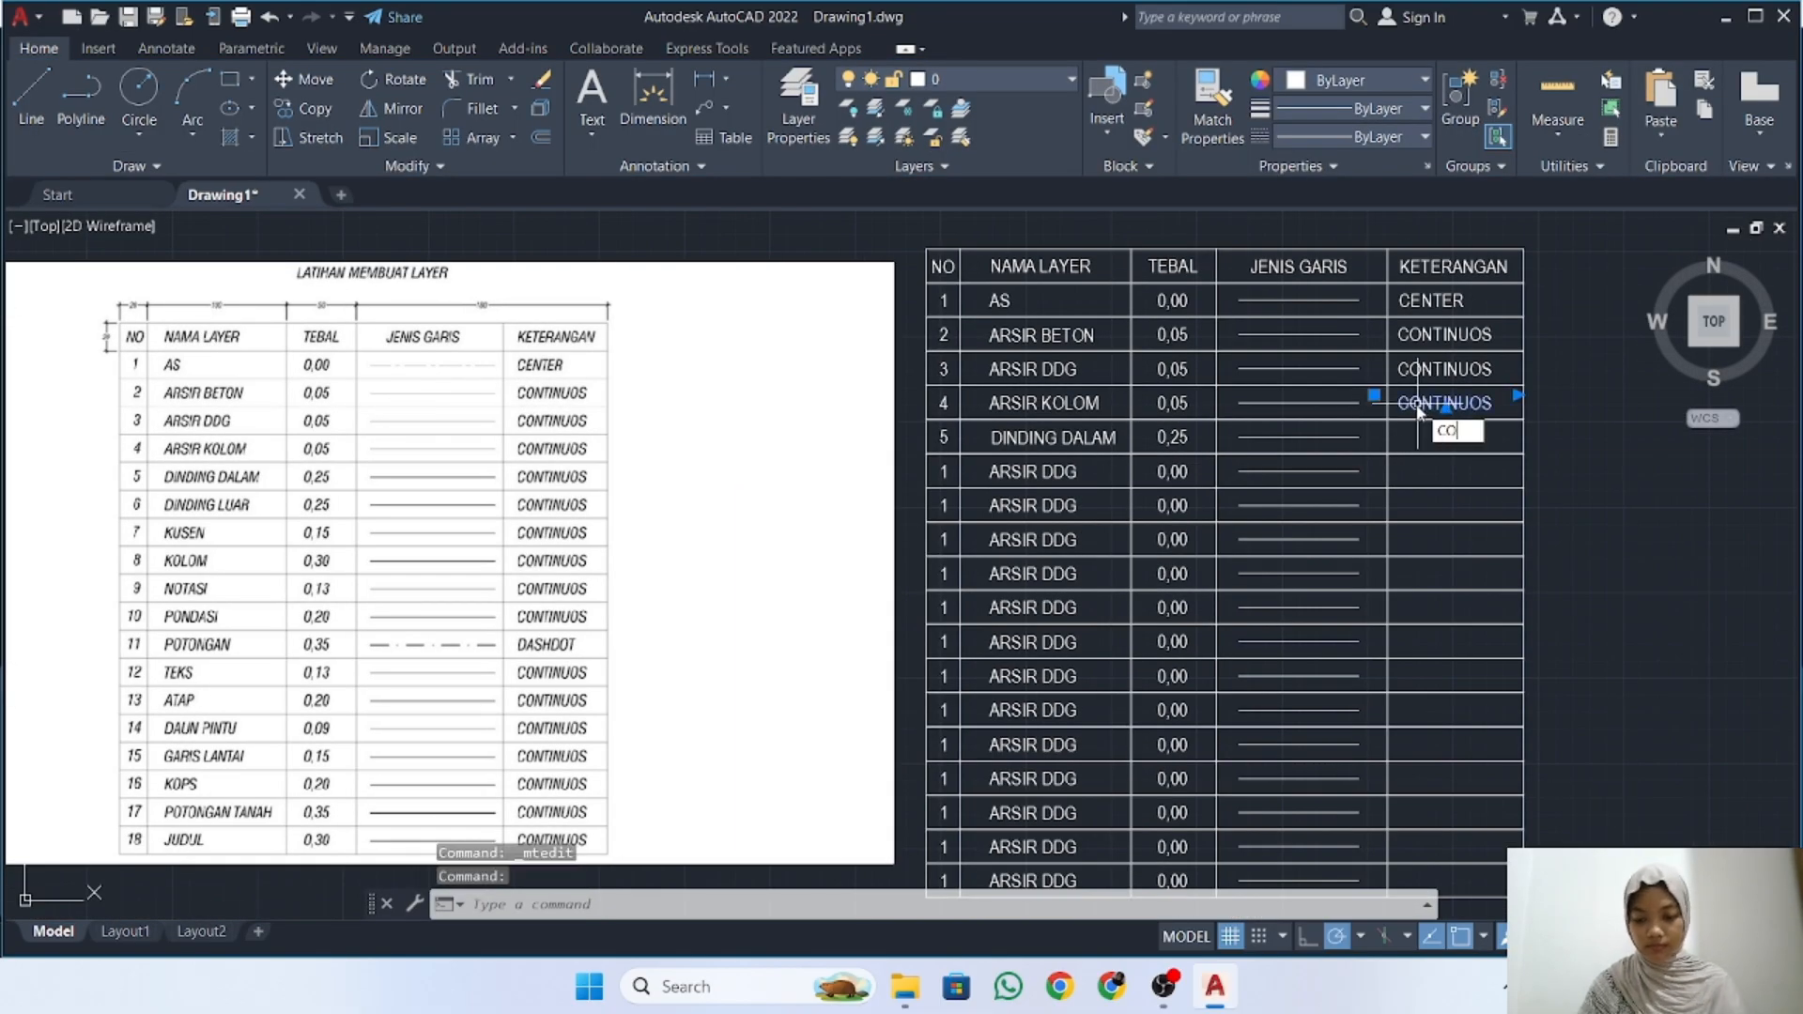
text(CO)
key(Return)
click(1419, 410)
click(1419, 445)
key(Escape)
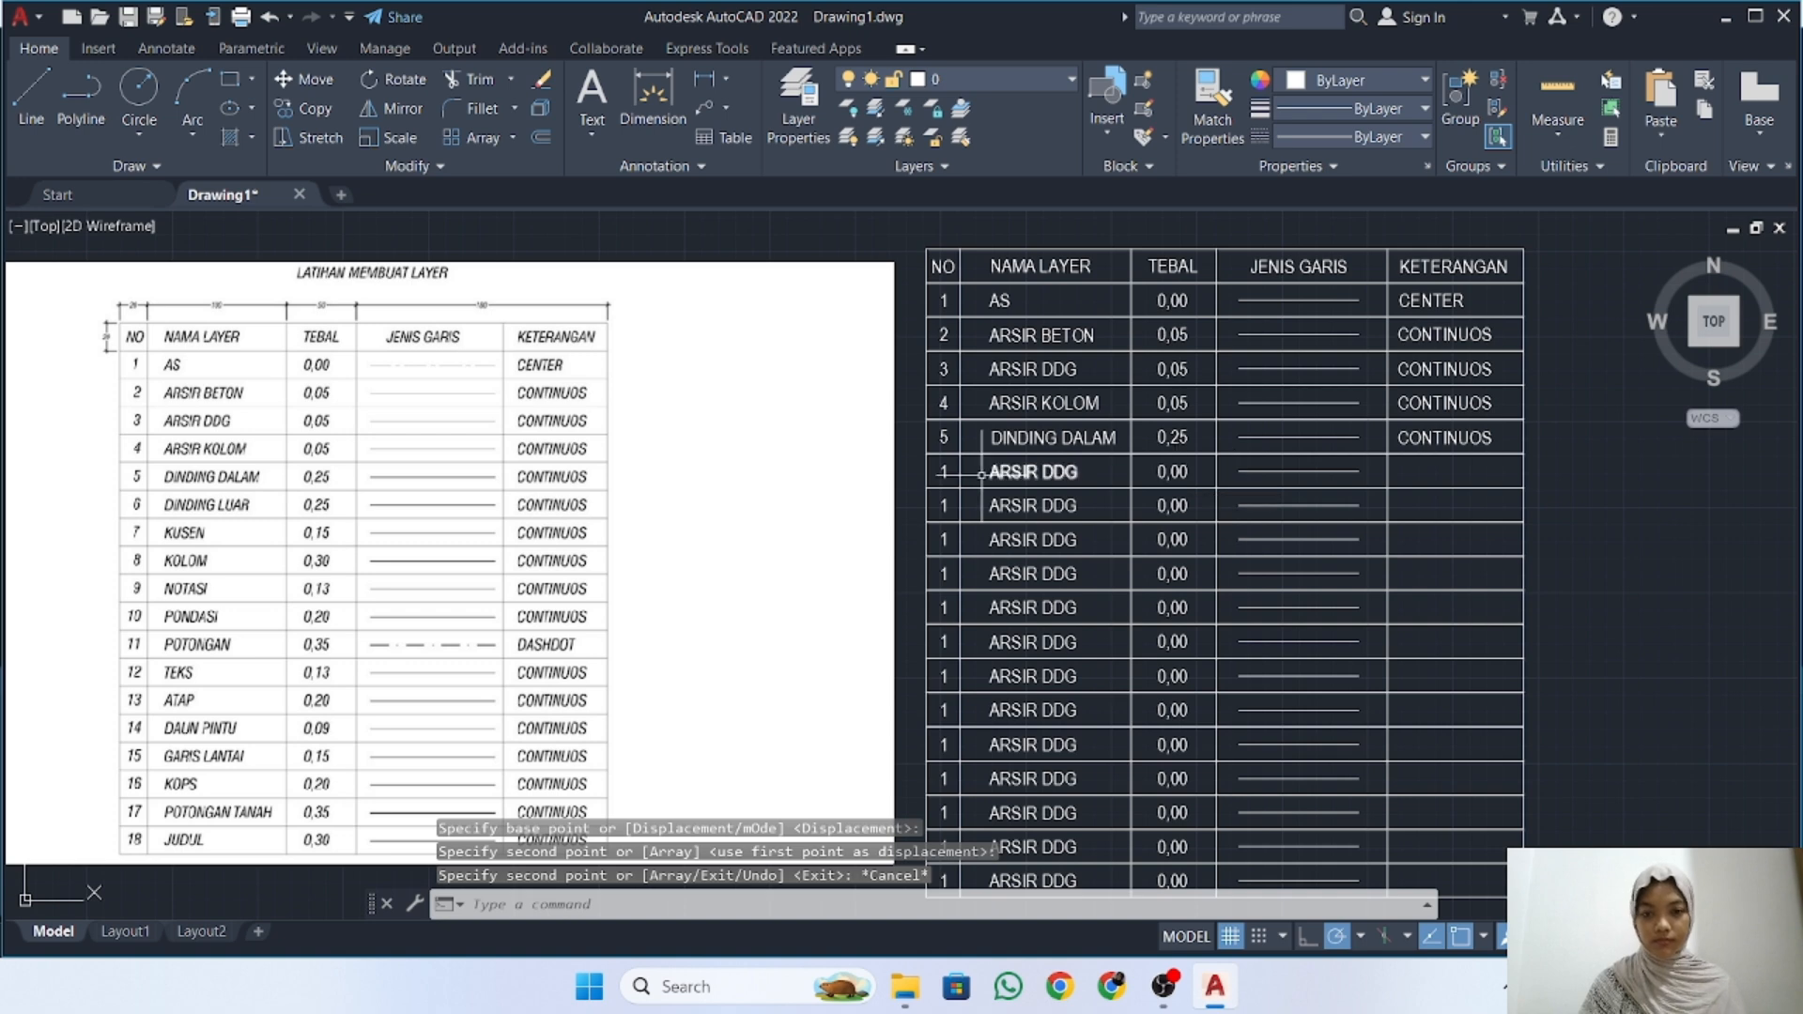
Number the sixth row 6, change its layer name to DINDING LUAR, and widen the name's text frame for alignment
double_click(943, 472)
text(6)
double_click(1015, 467)
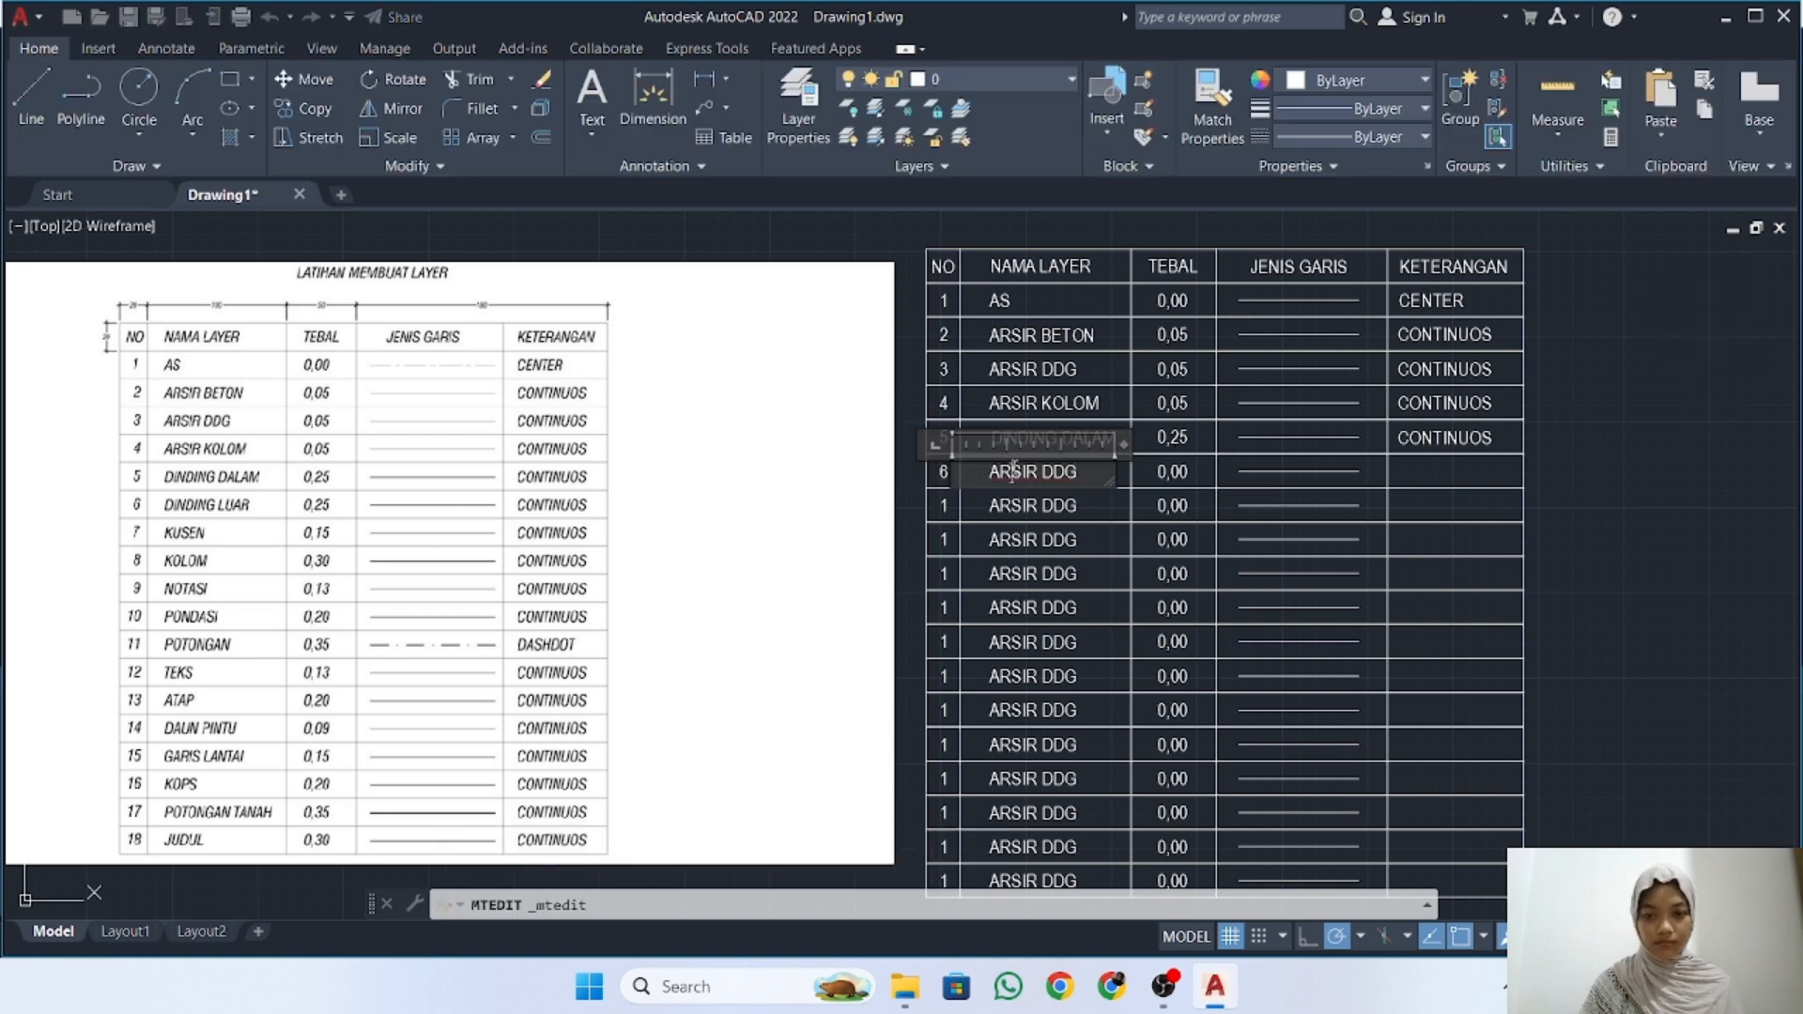
text(D)
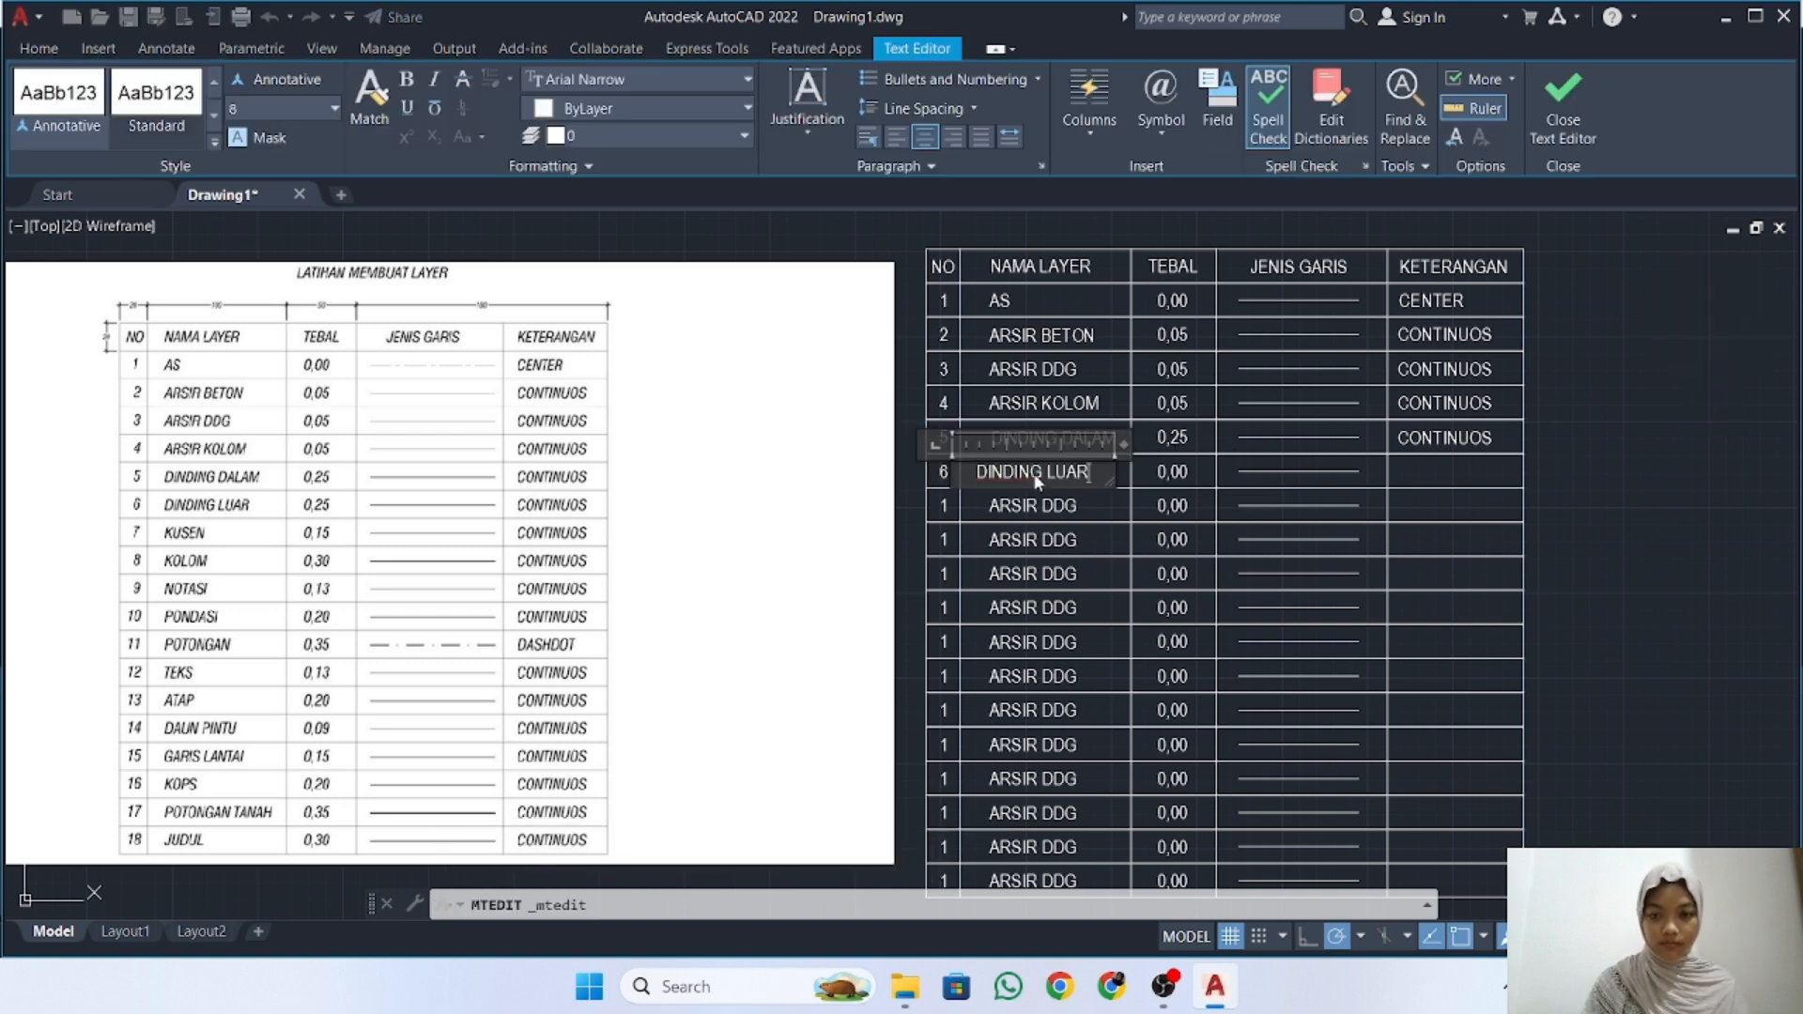
text(INDING LUAR)
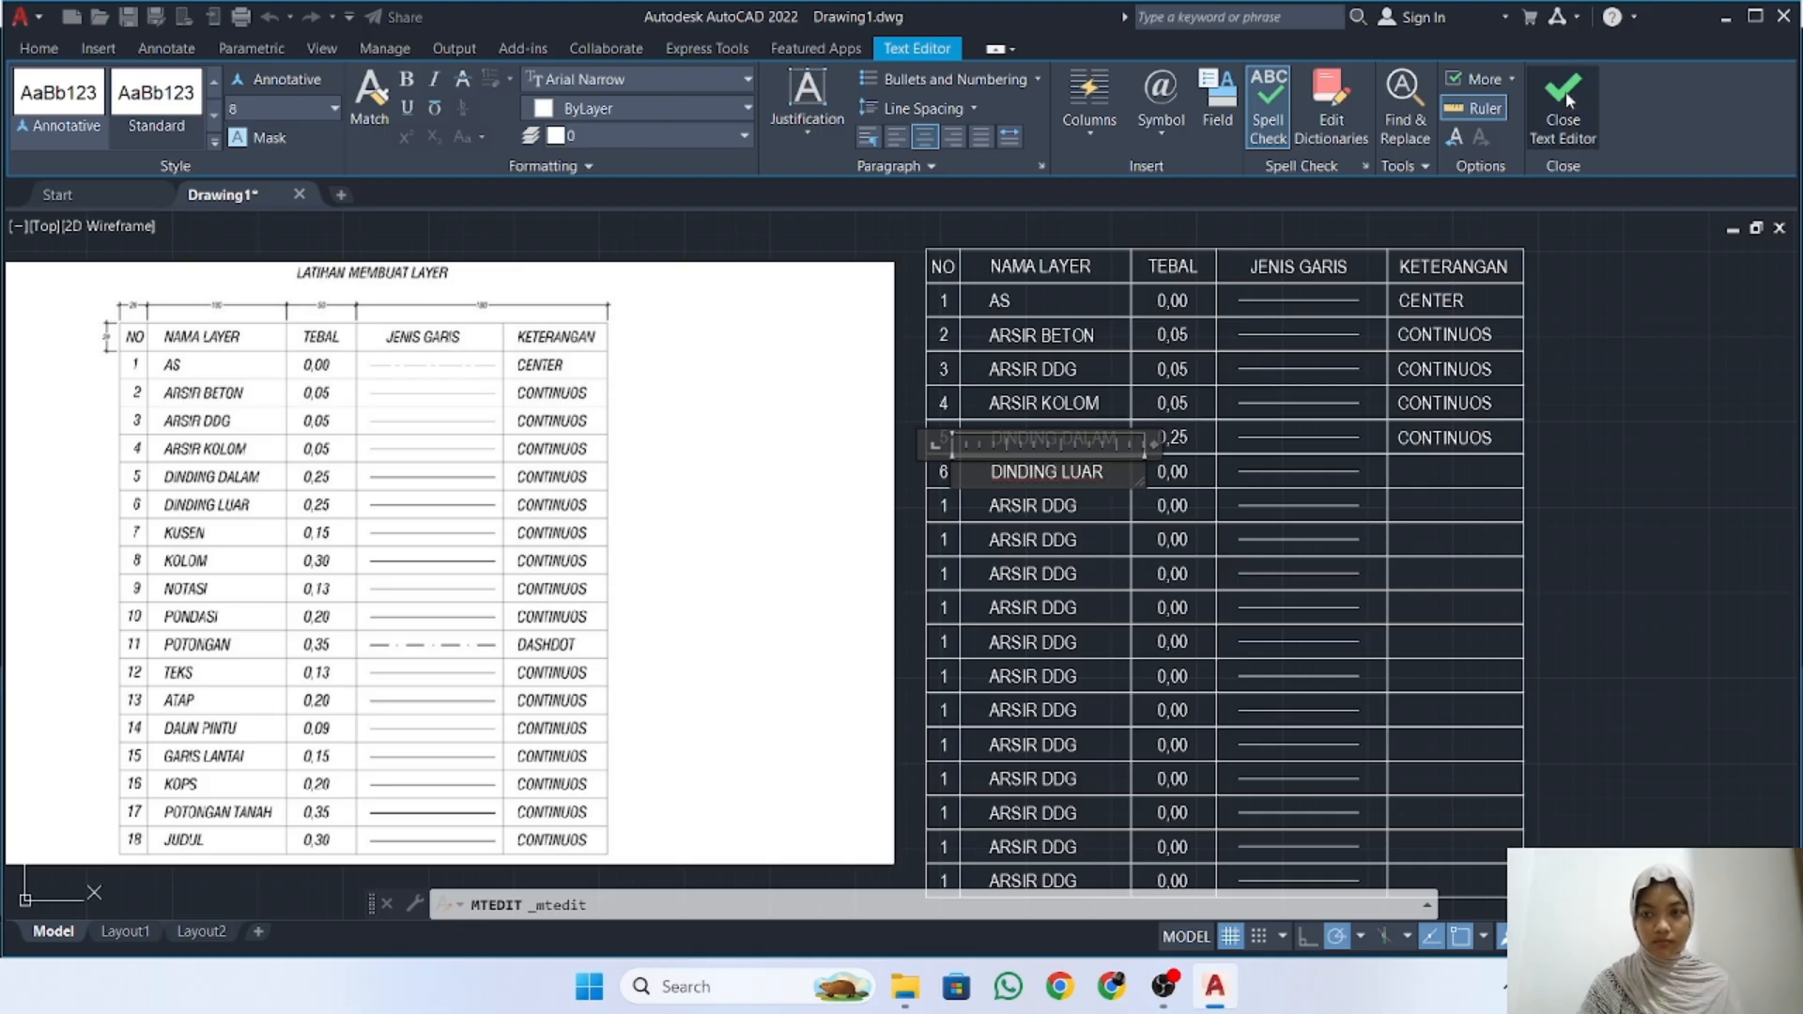
click(1203, 421)
Change the TEBAL entry of row 6, DINDING LUAR, to 0,25
scroll(1226, 611, up, 2)
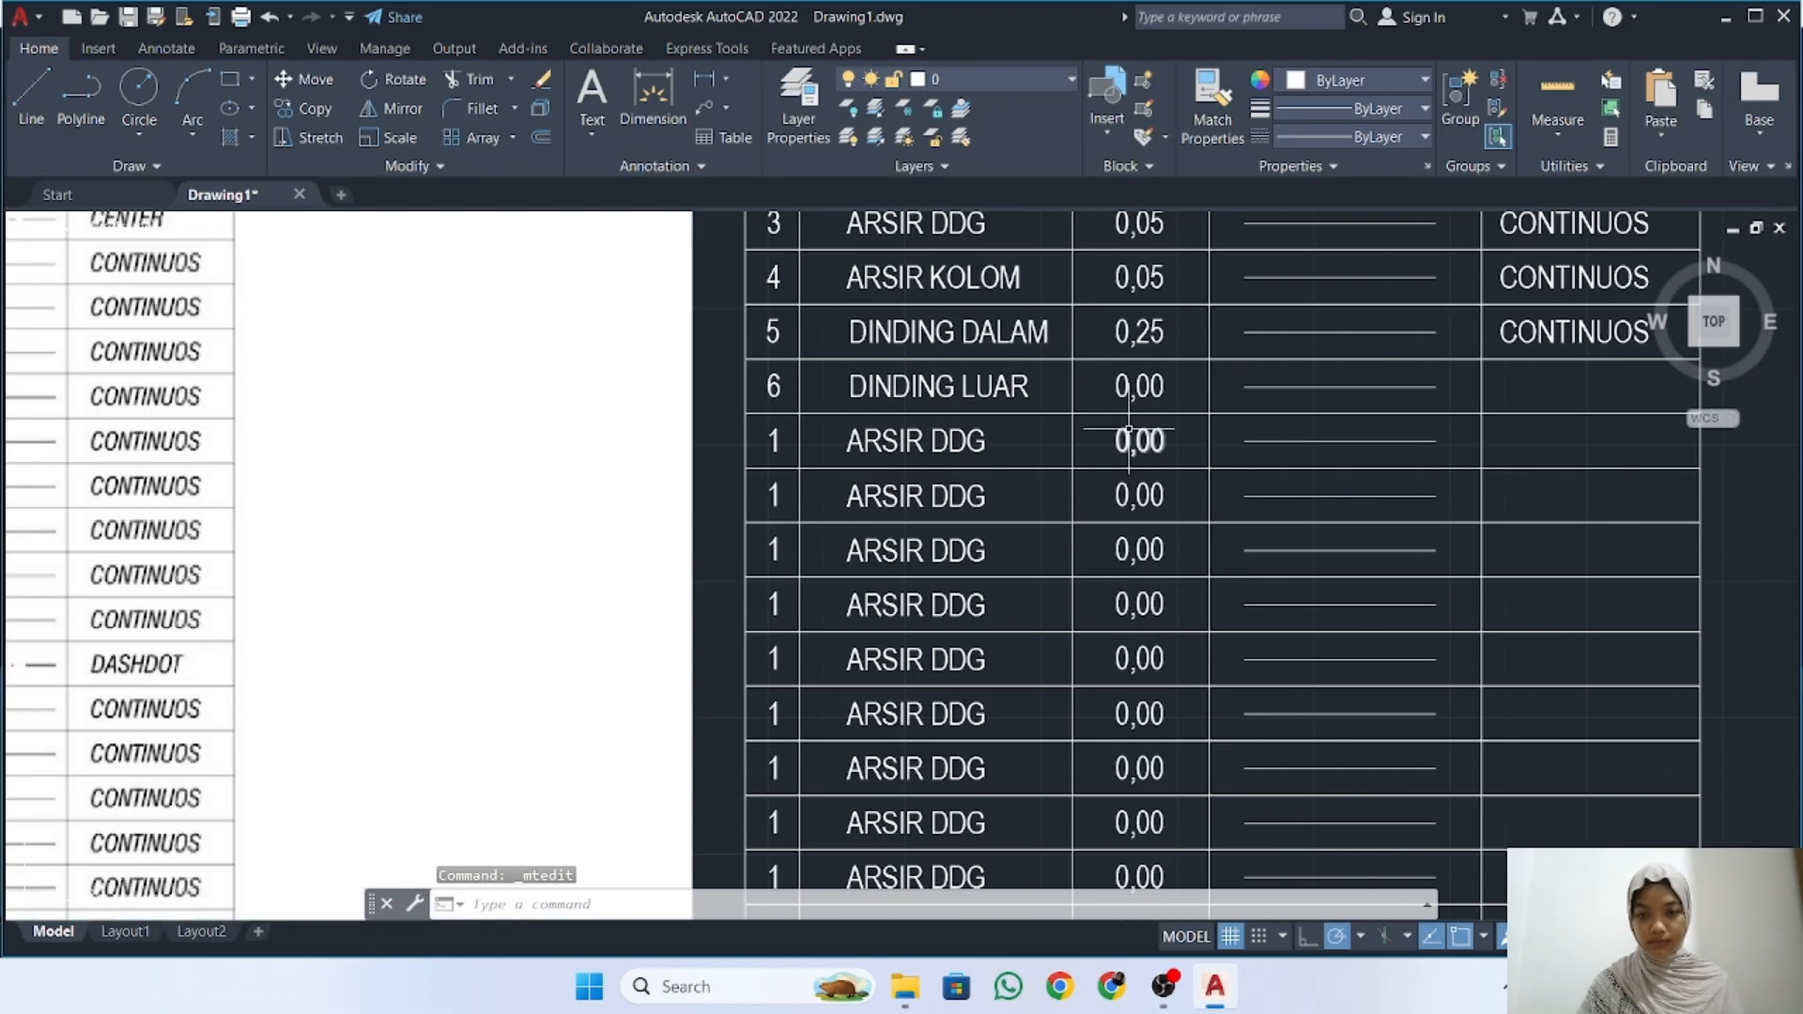
double_click(1142, 392)
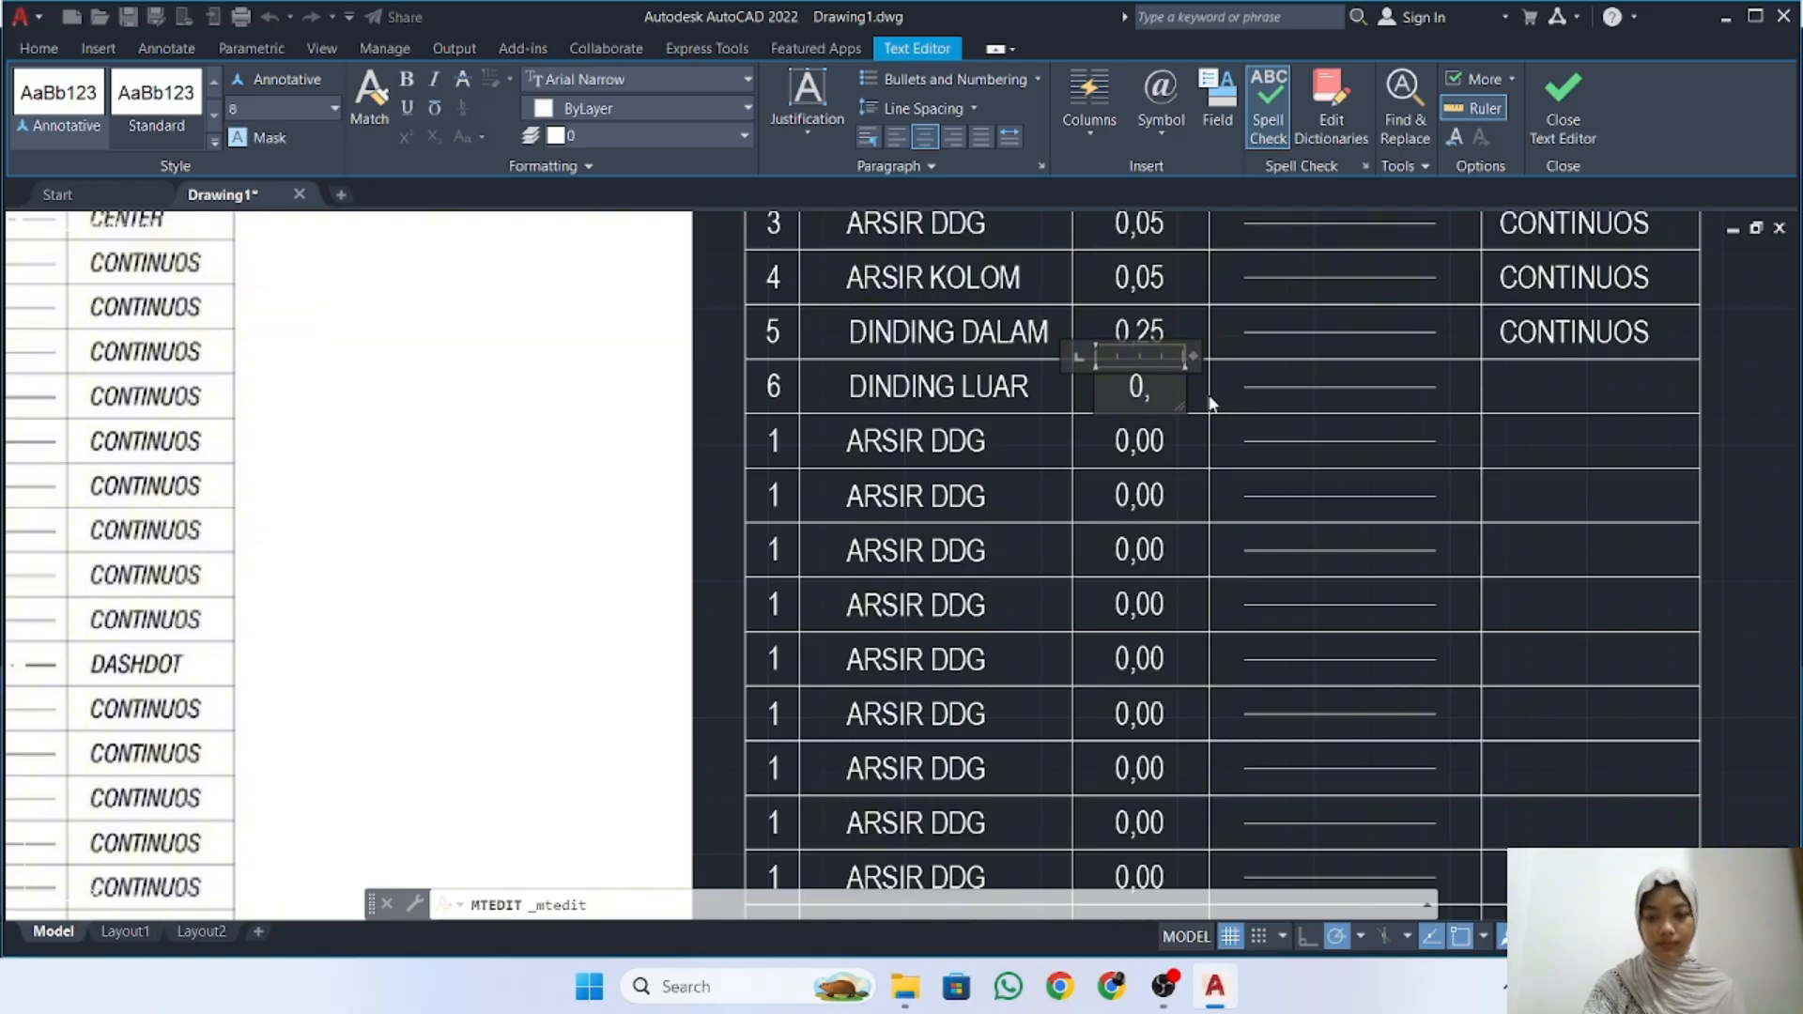
click(1313, 383)
Copy the CONTINUOS text from row 5 into the KETERANGAN cell of row 6
click(1604, 330)
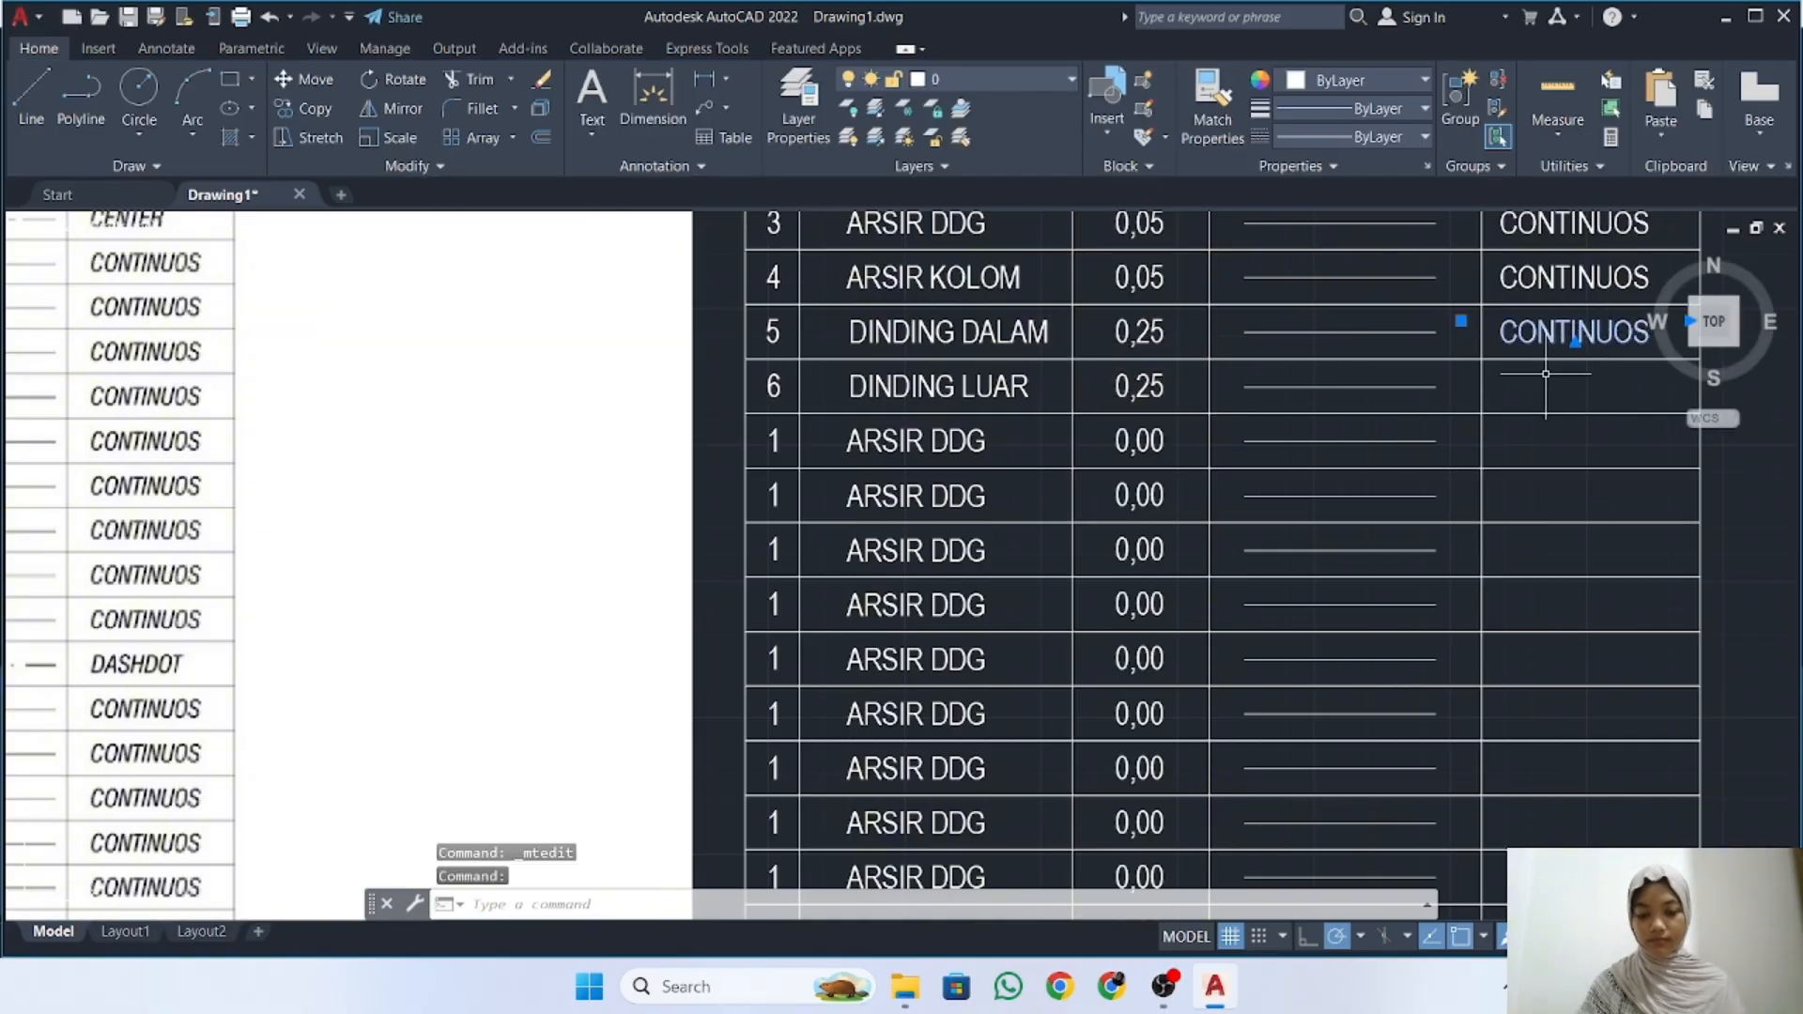
key(Return)
middle_drag(1557, 399, 1295, 404)
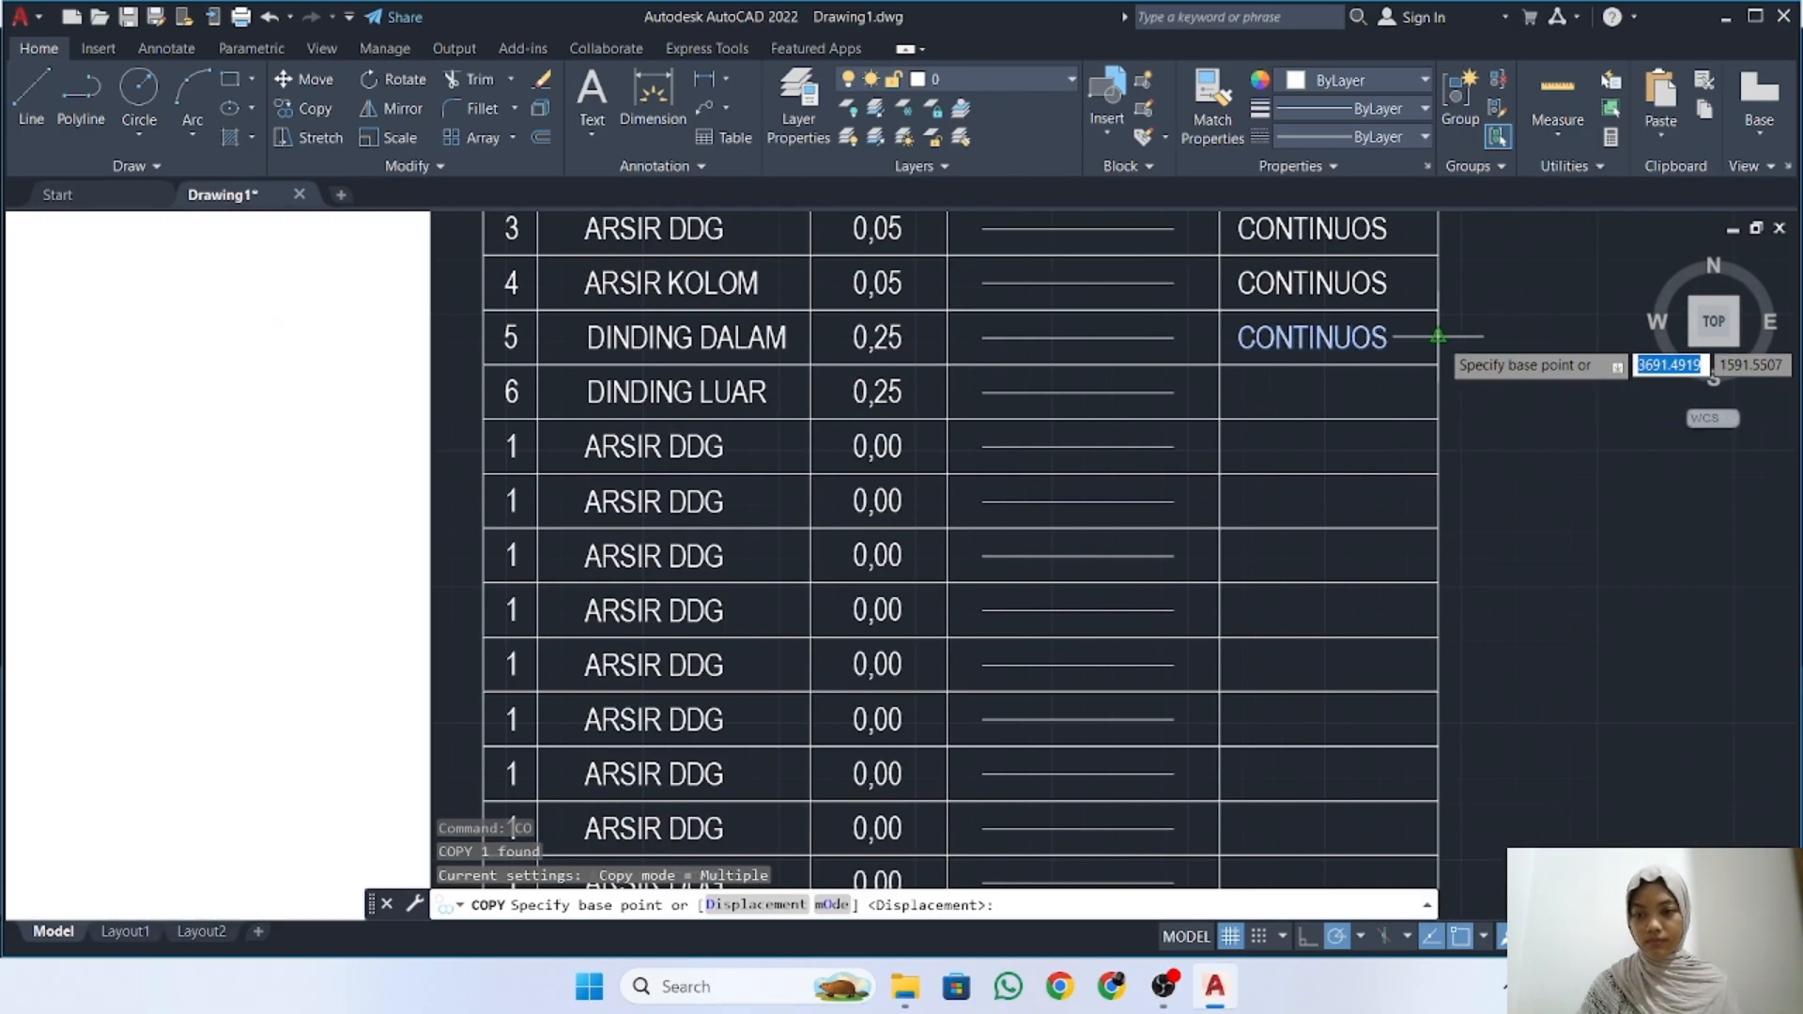
click(1439, 338)
scroll(1443, 385, down, 2)
click(1428, 390)
key(Escape)
Number the seventh row 7, change its layer name to KUSEN, and narrow the name's text frame for alignment
scroll(1221, 395, down, 3)
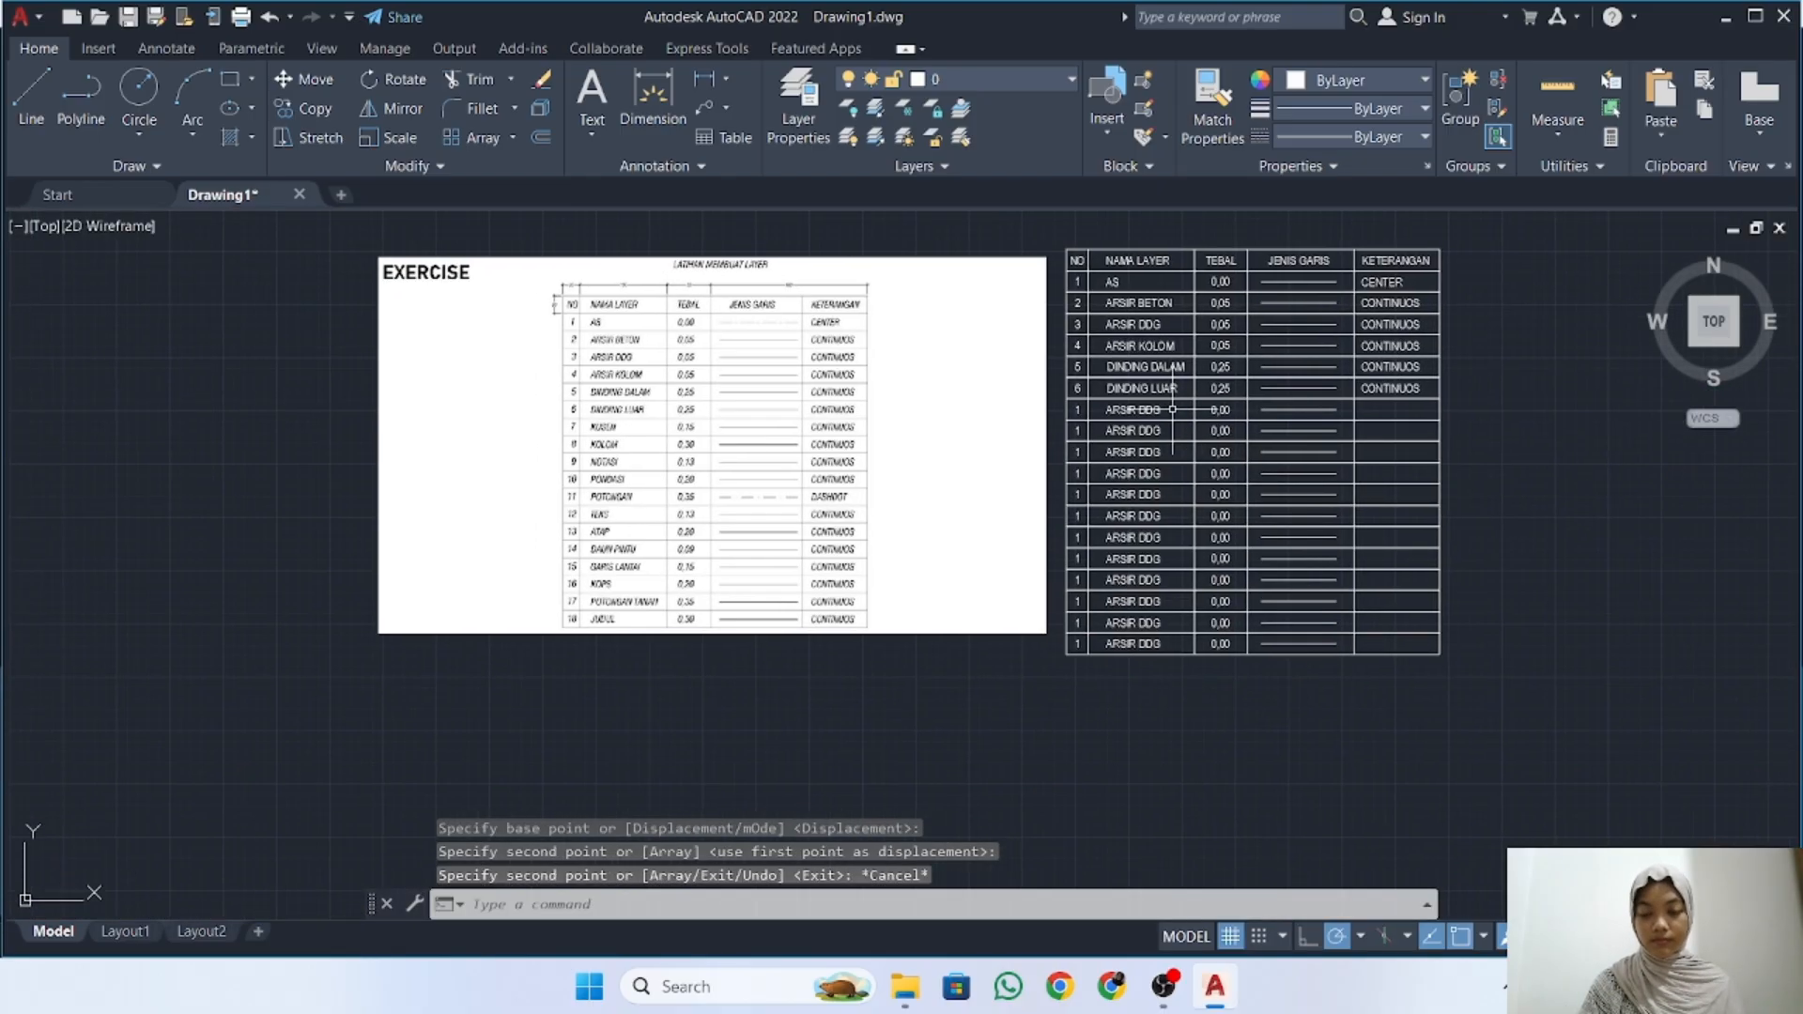
scroll(1061, 404, up, 3)
double_click(1060, 404)
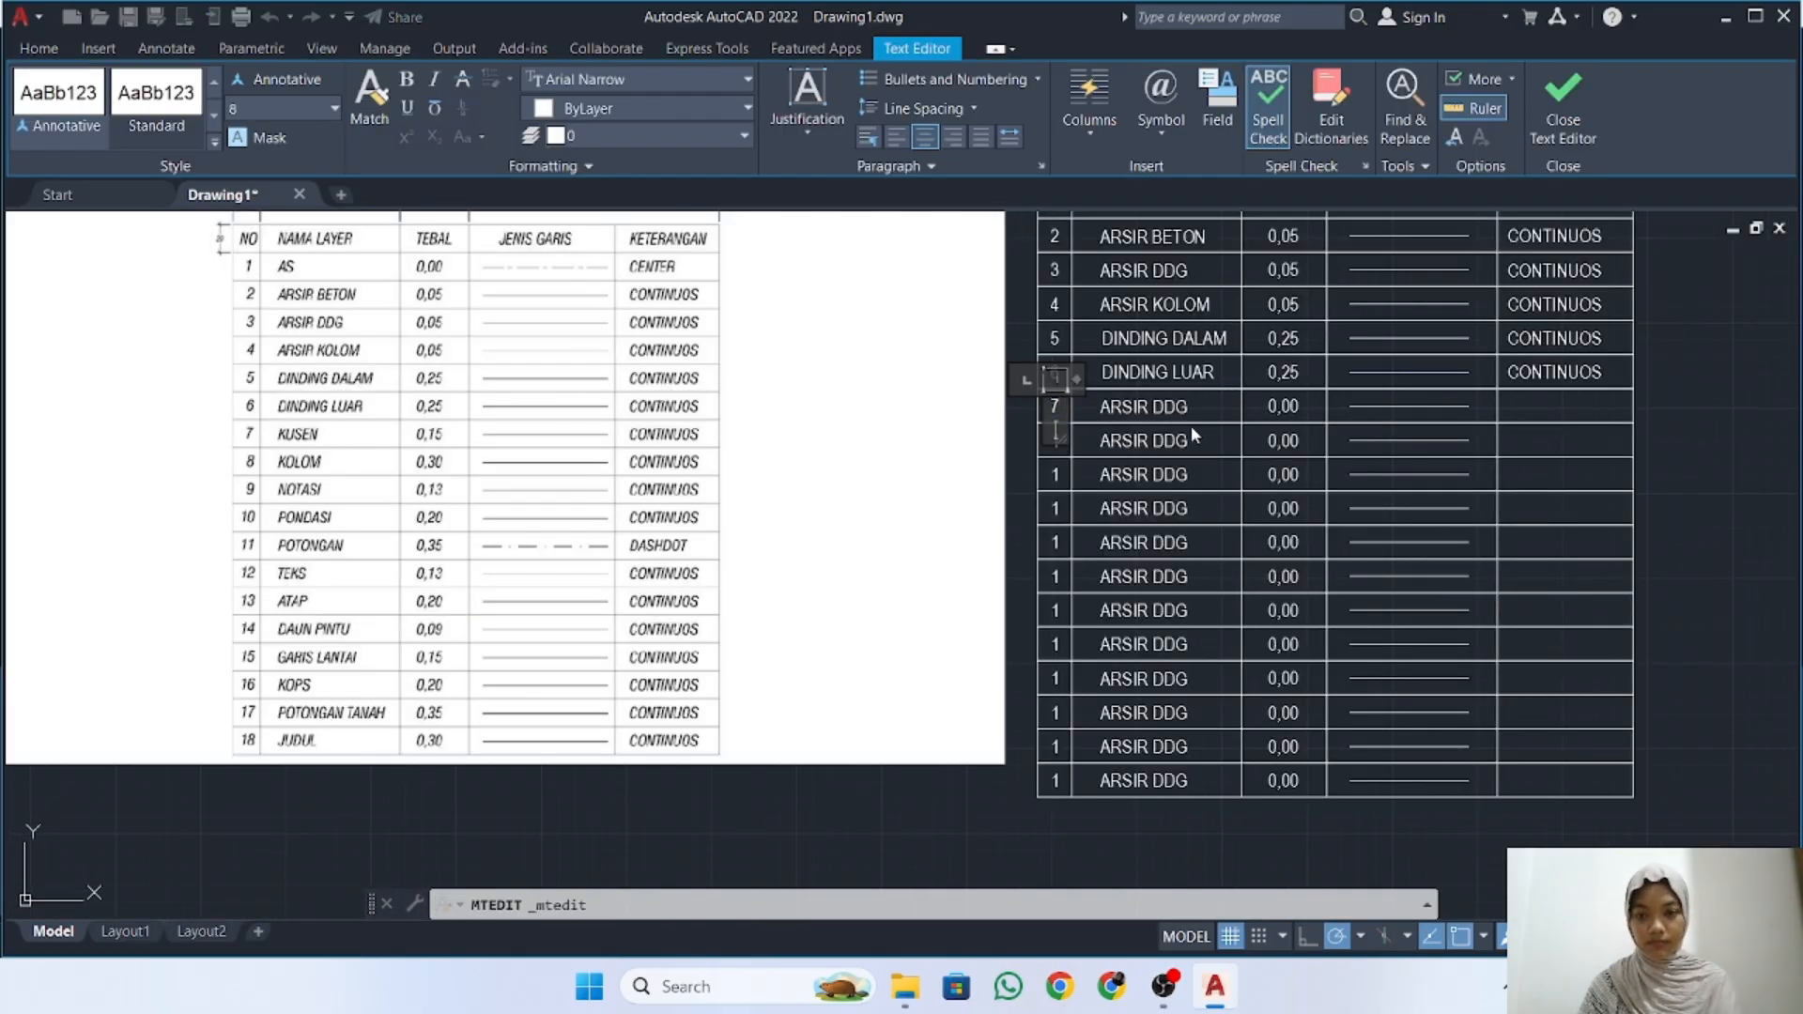
click(1567, 106)
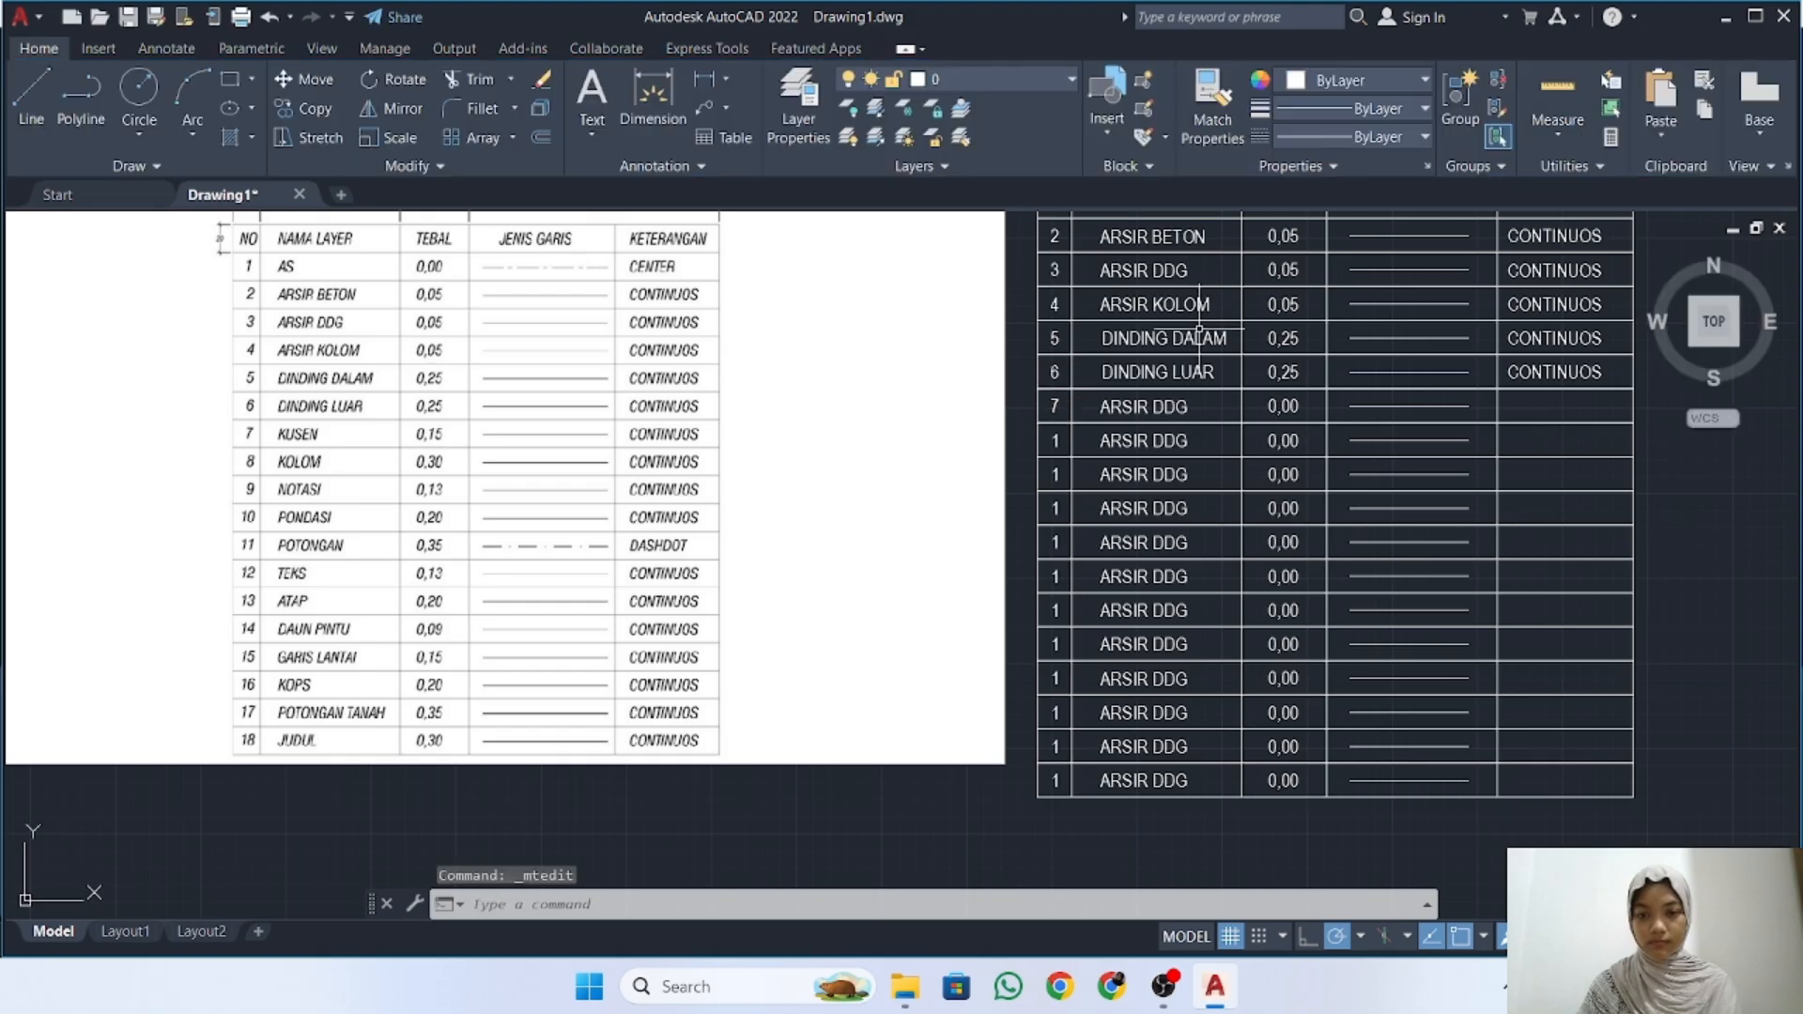
double_click(1181, 373)
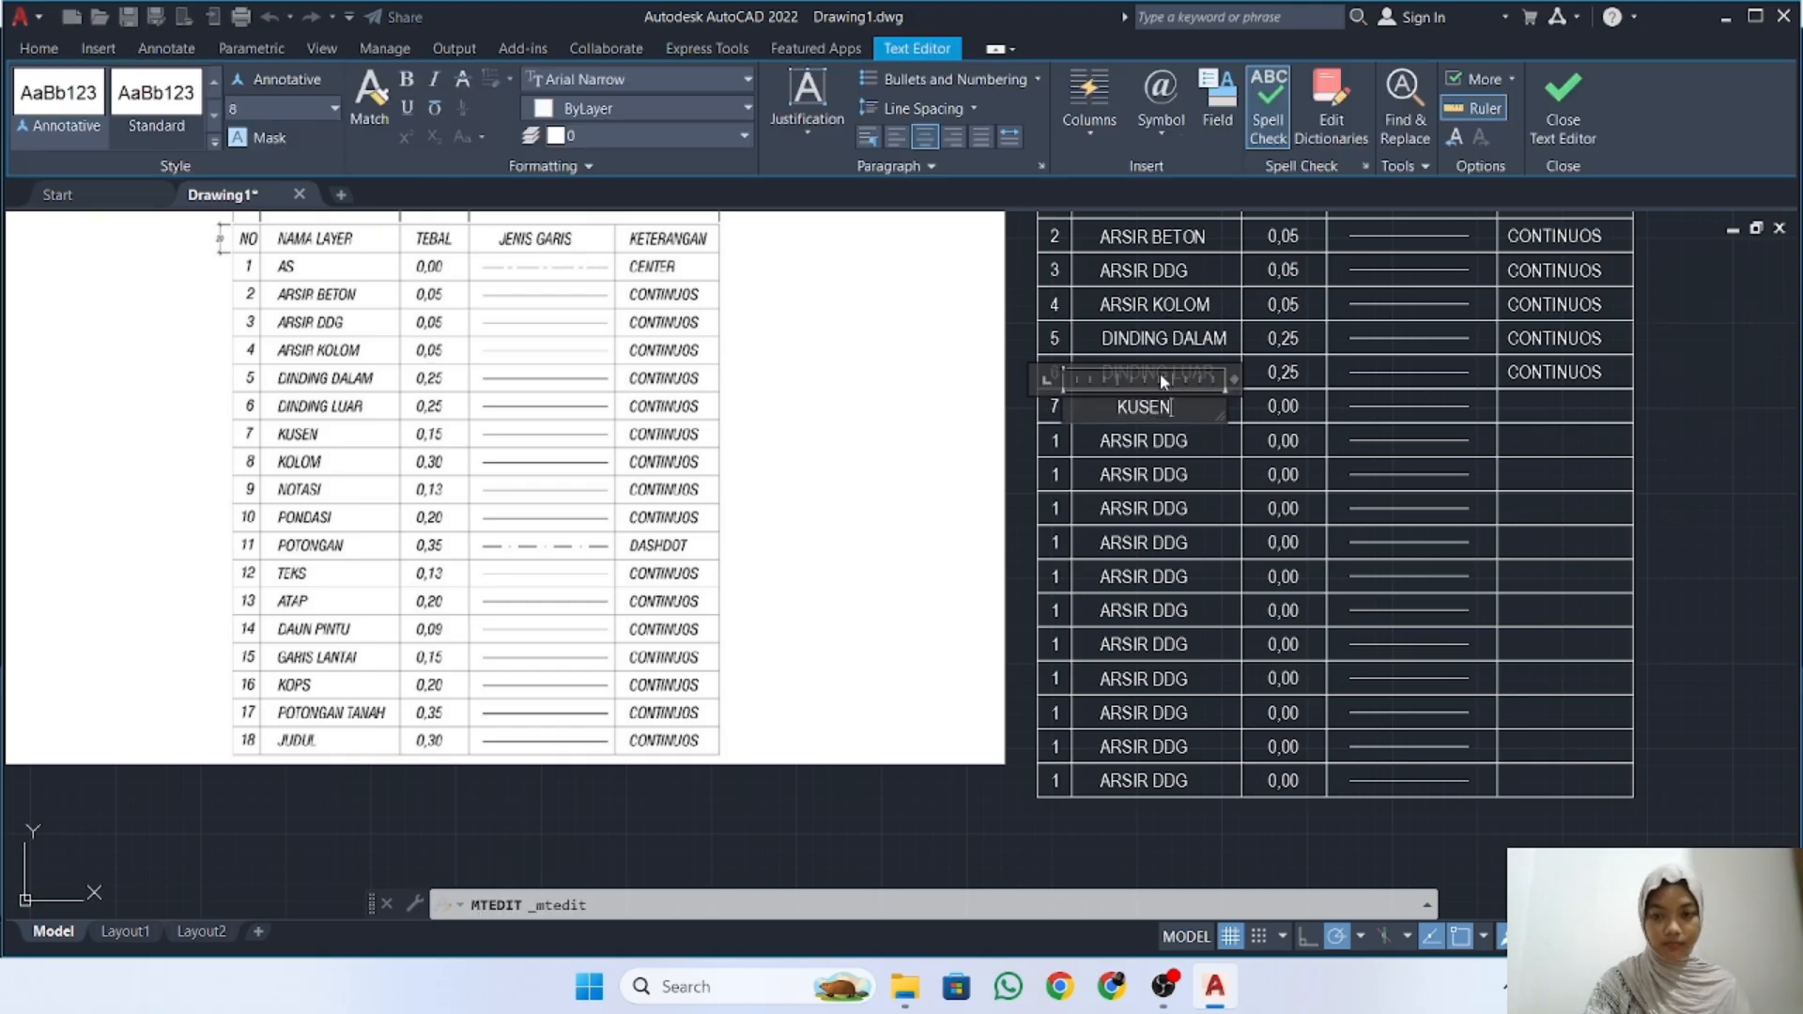
drag(1234, 380, 1209, 380)
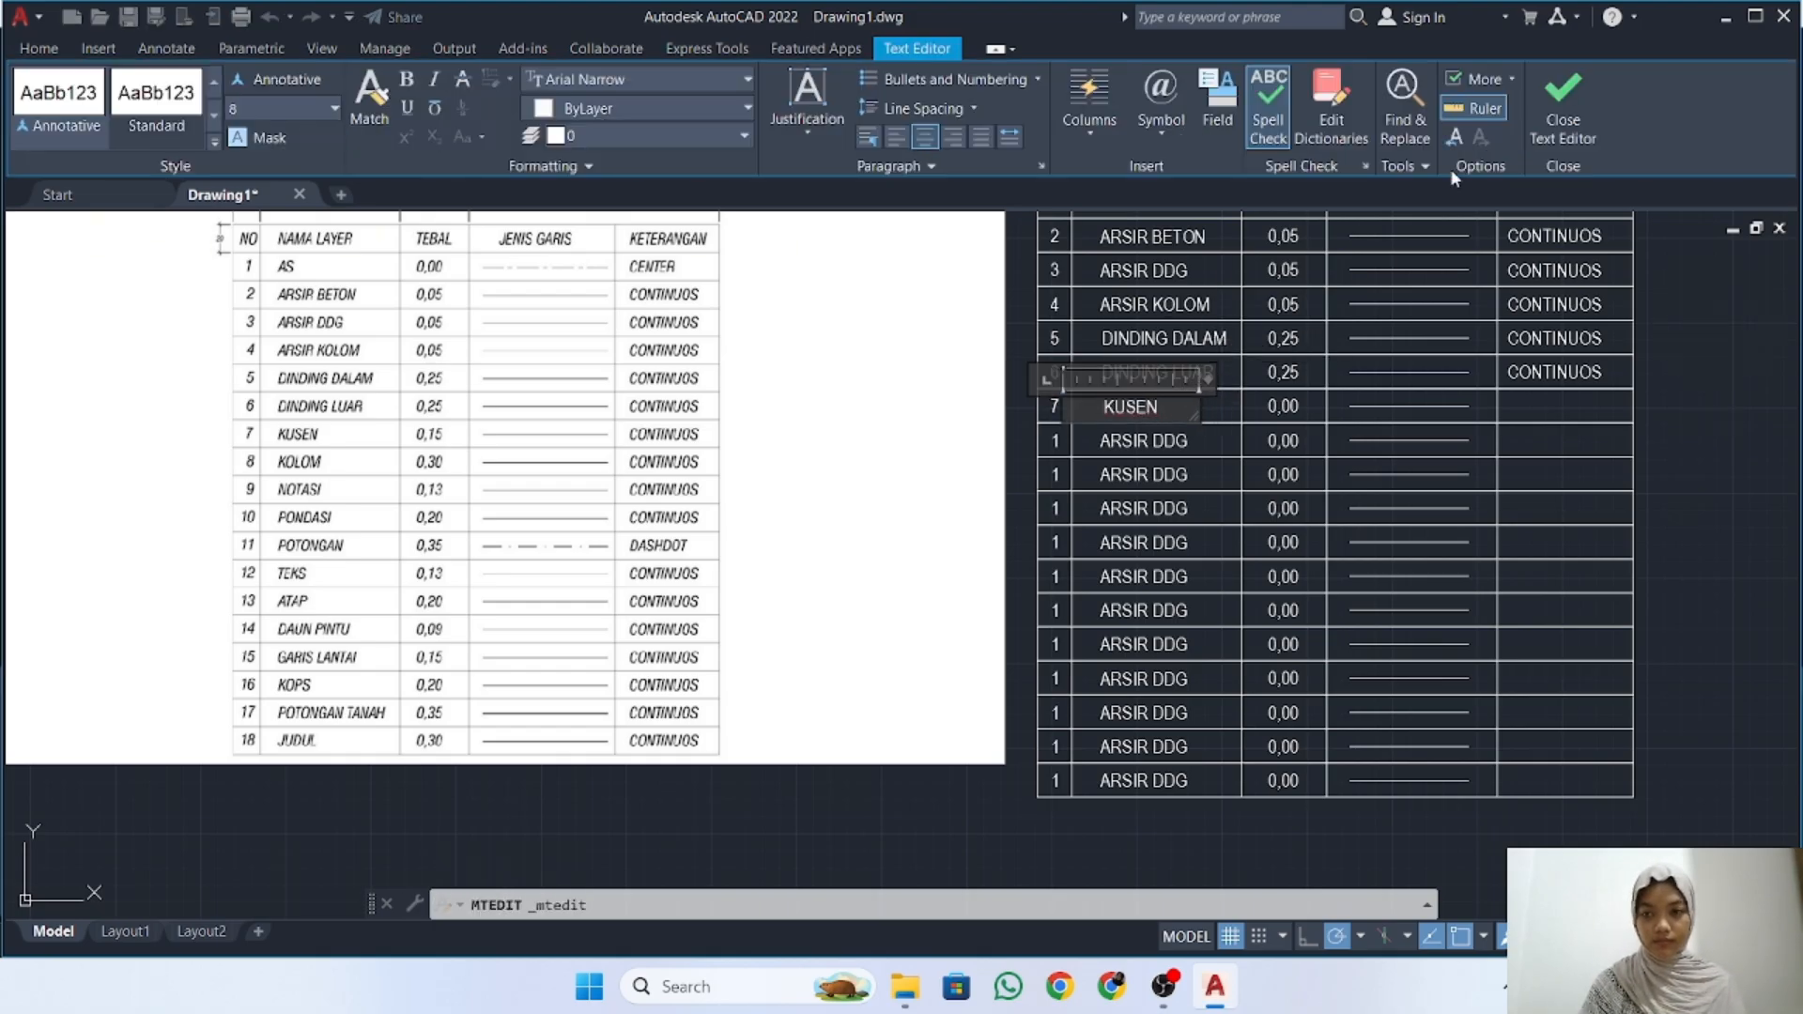
click(1564, 105)
Set the TEBAL of row 7, KUSEN, to 0,15 and copy CONTINUOS from row 6 into its KETERANGAN cell
double_click(1283, 405)
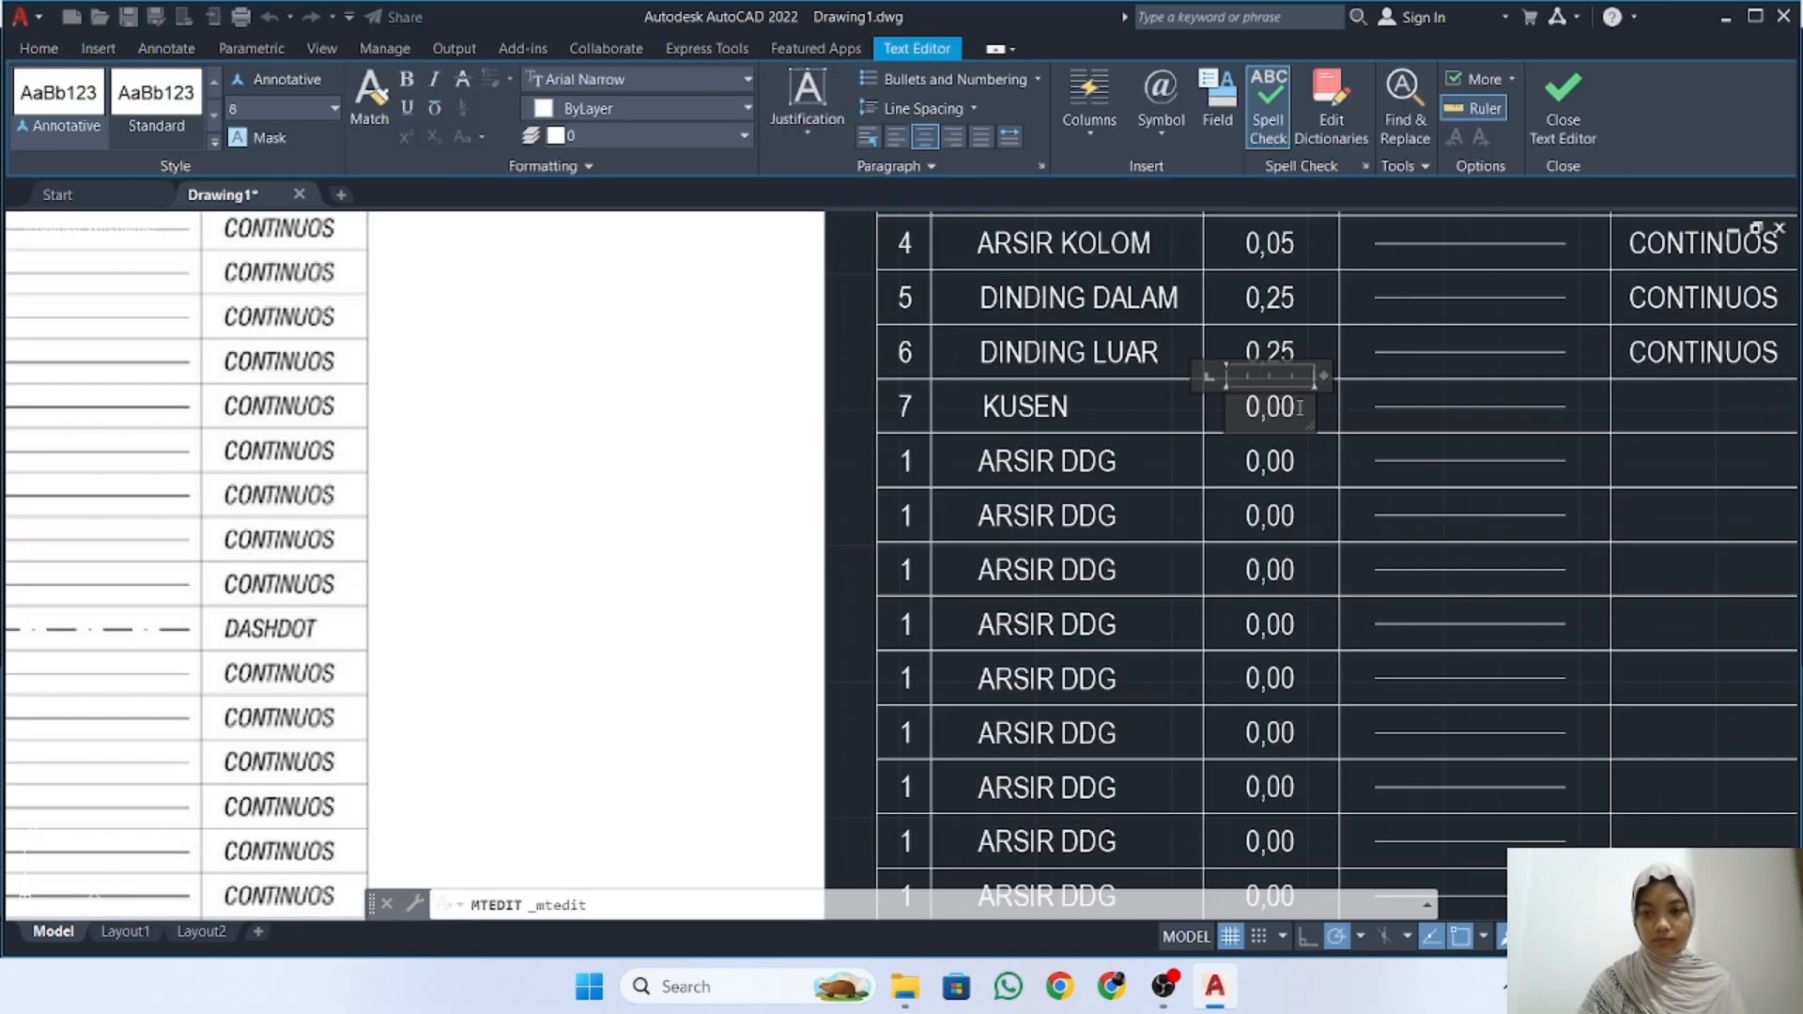
click(1564, 98)
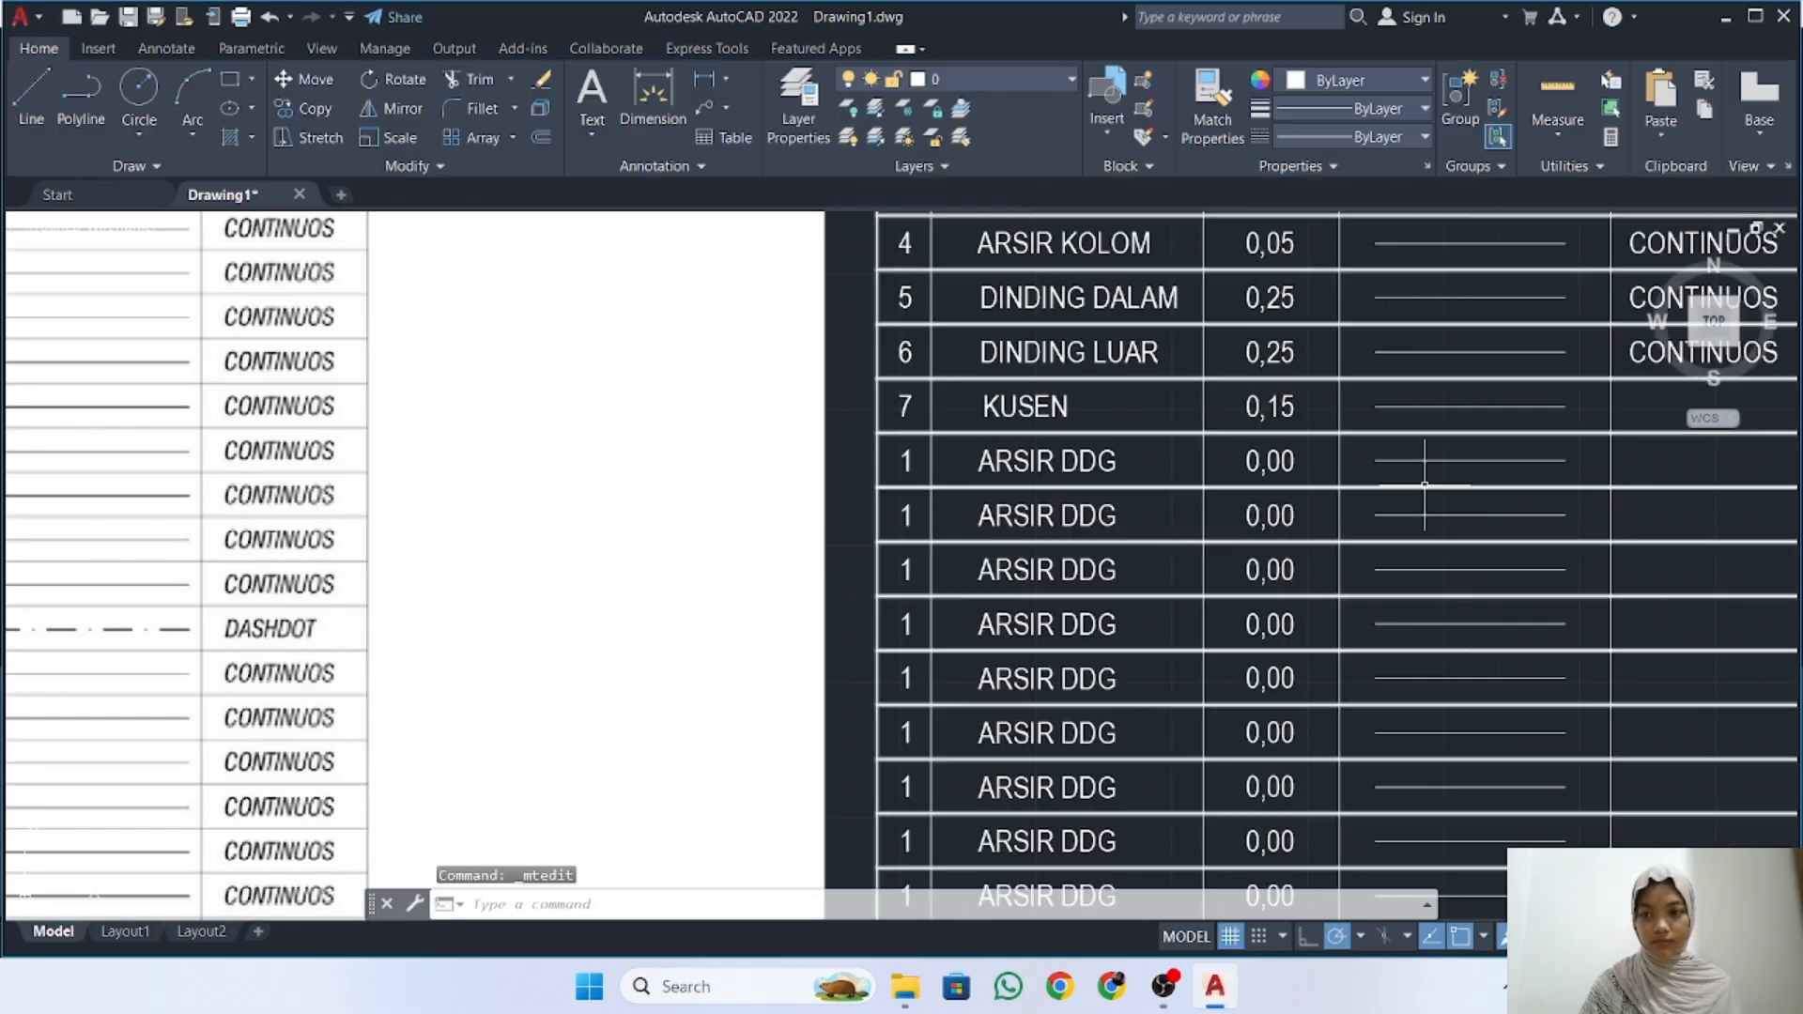
scroll(1389, 428, down, 4)
click(1405, 415)
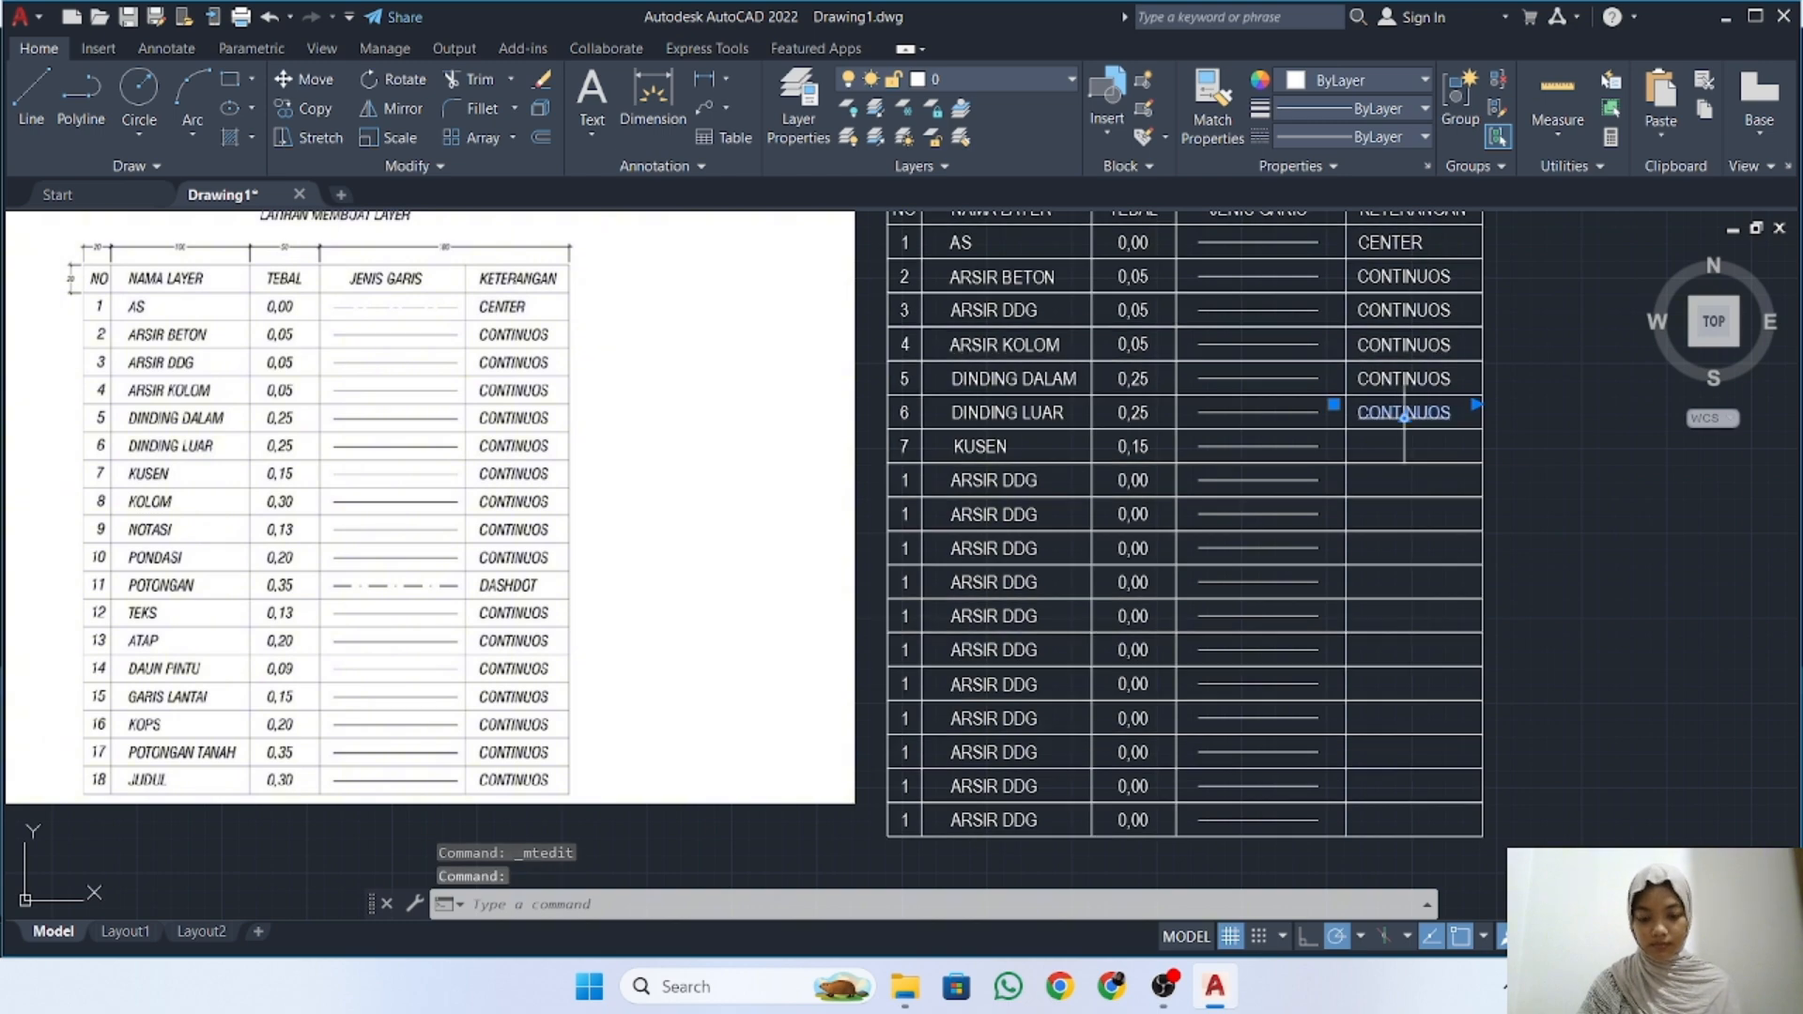
text(co)
key(Return)
scroll(1493, 457, up, 2)
click(1478, 383)
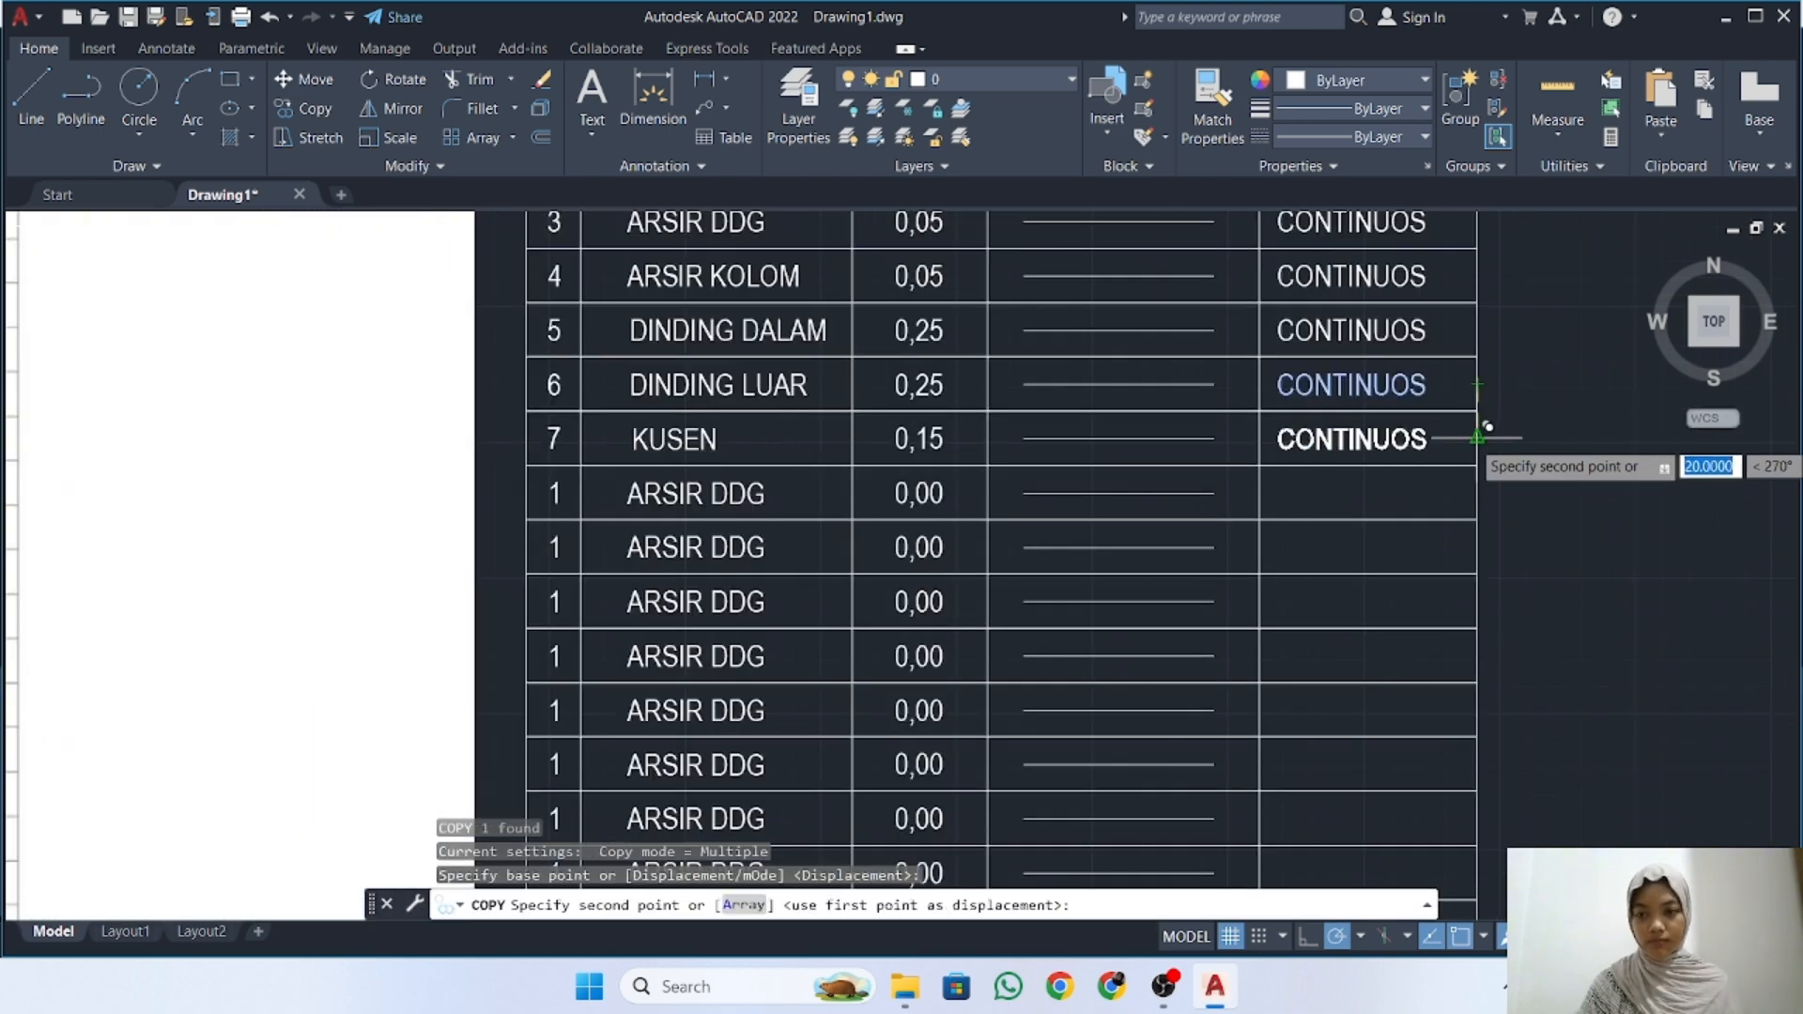
click(1478, 437)
key(Escape)
Number the eighth row 8, change its layer name to KOLOM, and narrow the name's text frame slightly for alignment
scroll(1446, 441, down, 4)
middle_drag(1188, 441, 1082, 471)
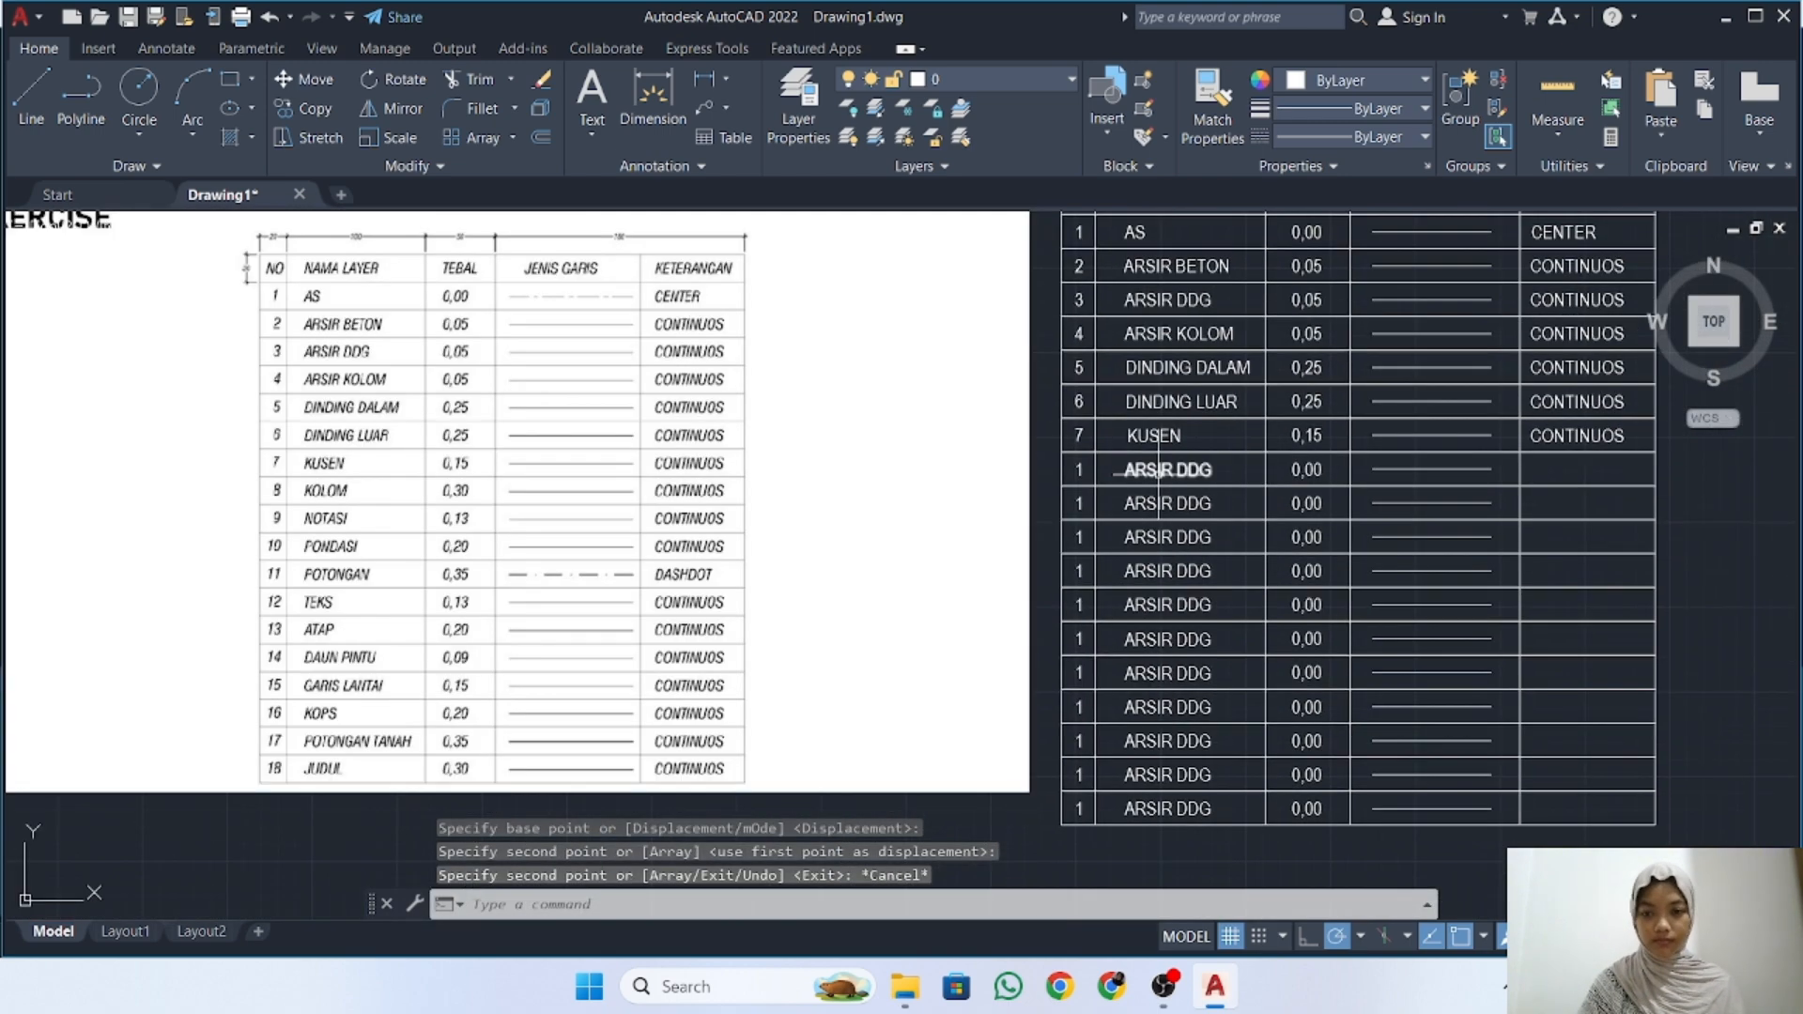
double_click(1081, 471)
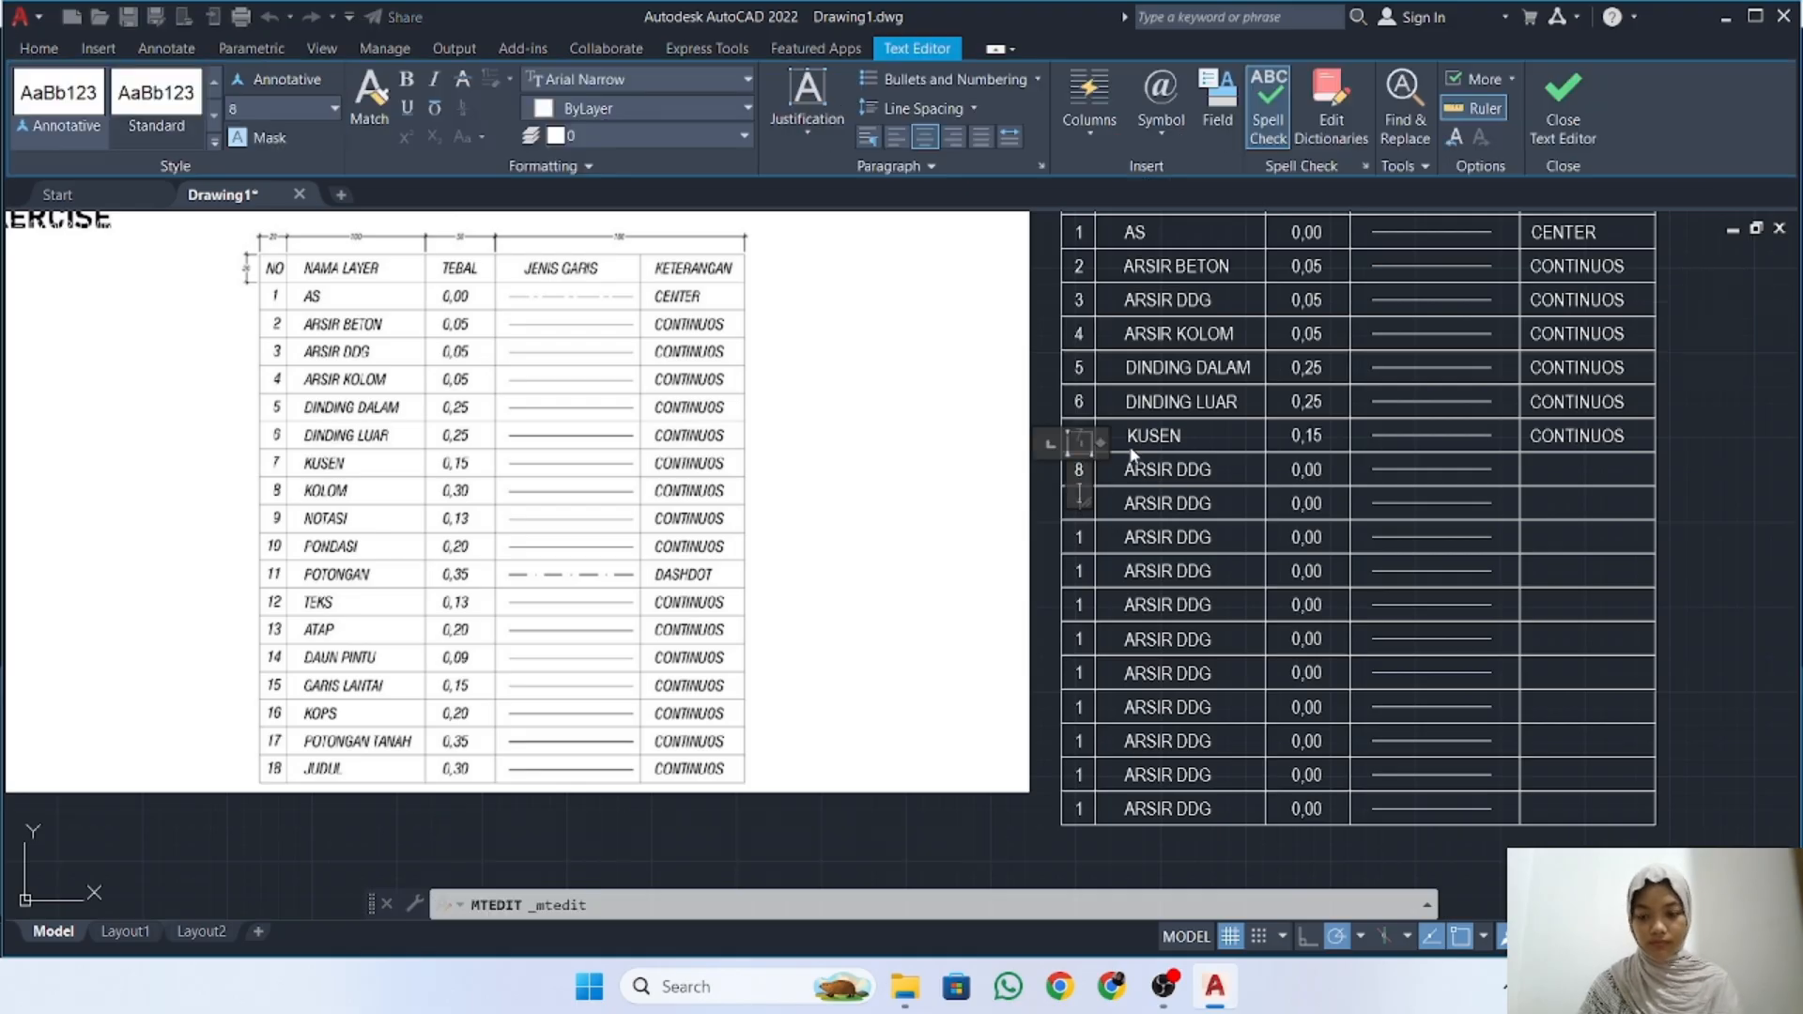
click(1191, 469)
double_click(1185, 469)
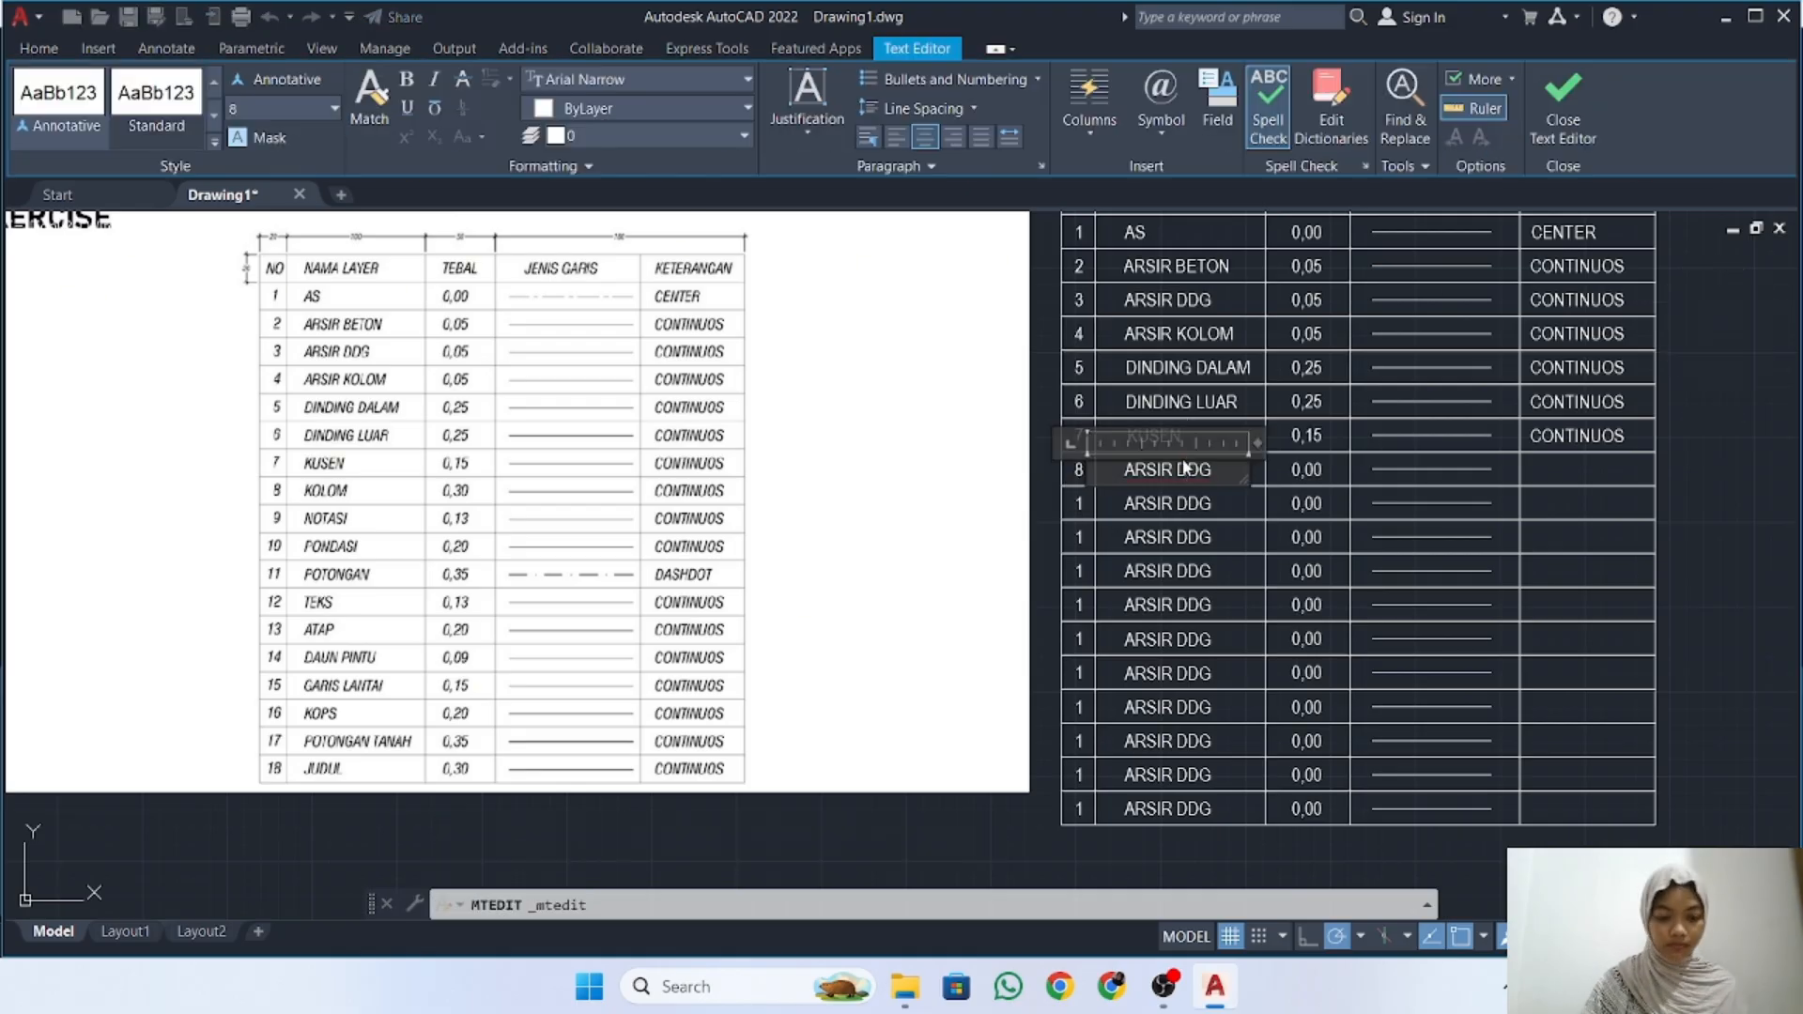
drag(1257, 443, 1238, 443)
click(1313, 480)
Set the TEBAL of row 8, KOLOM, to 0,30 and copy CONTINUOS from row 7 into its KETERANGAN cell
double_click(1307, 468)
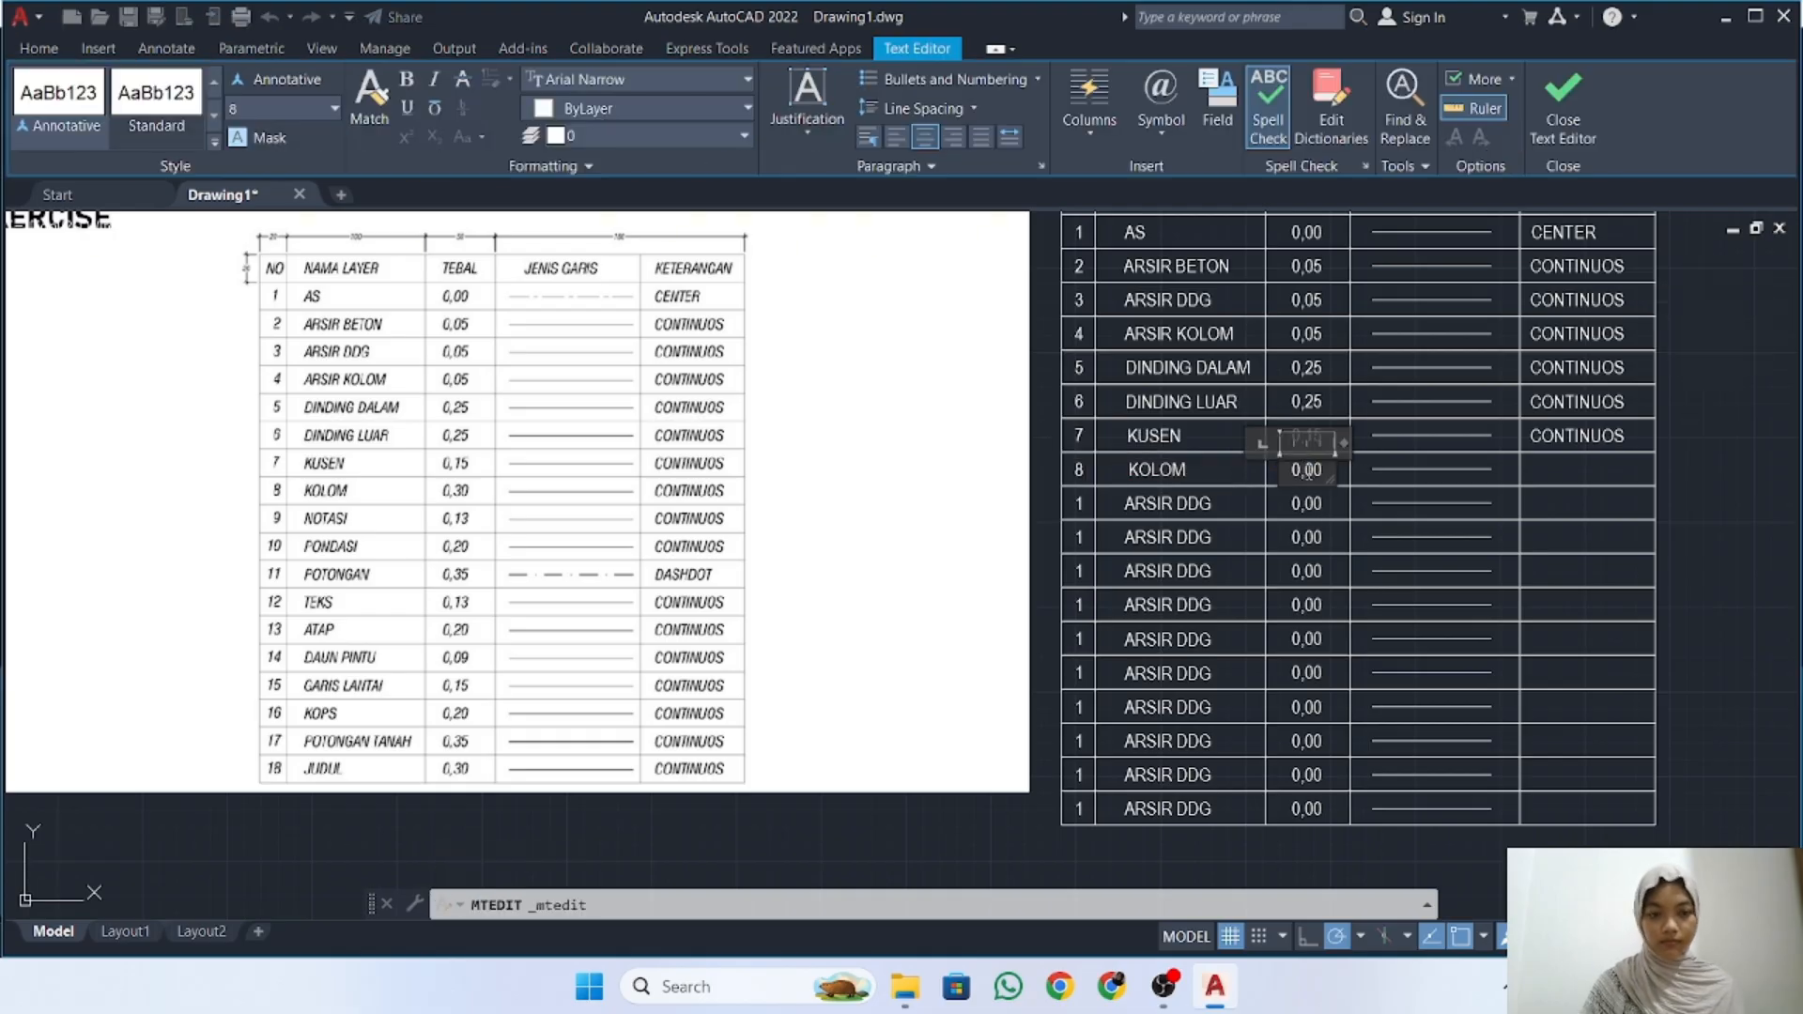
click(1550, 475)
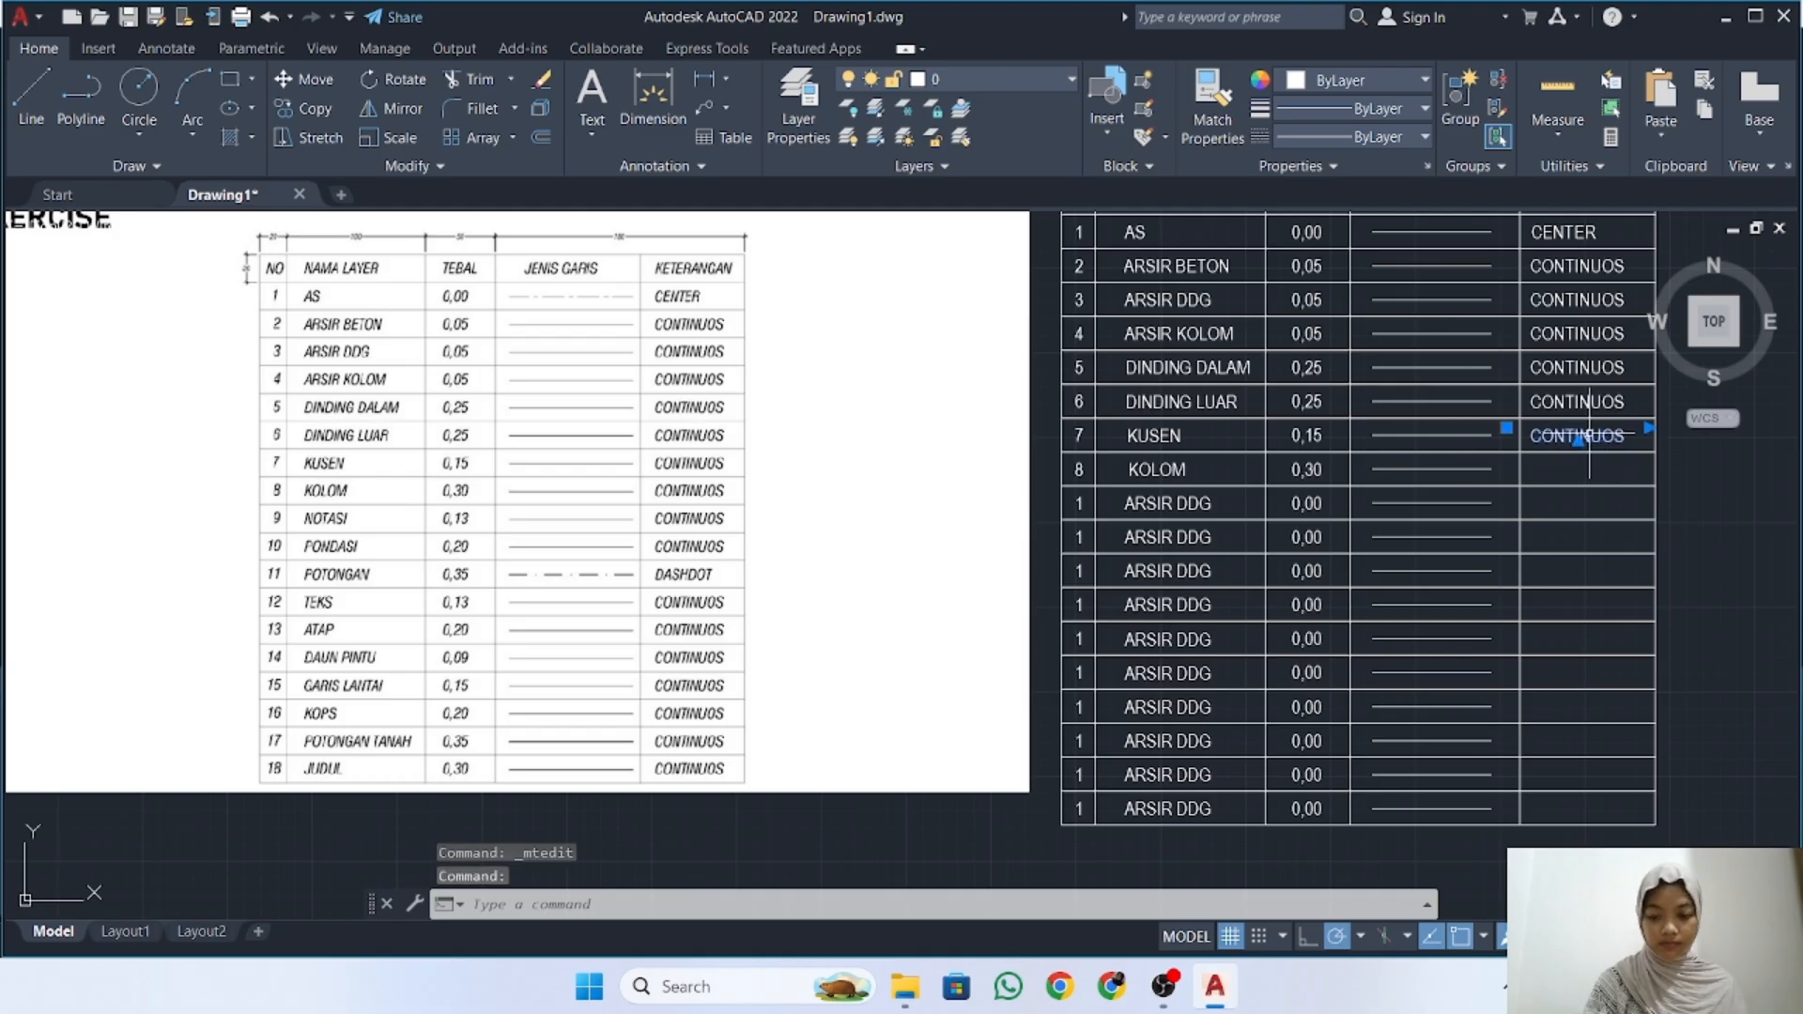
text(co)
key(Return)
middle_drag(1624, 471, 1531, 470)
click(1564, 434)
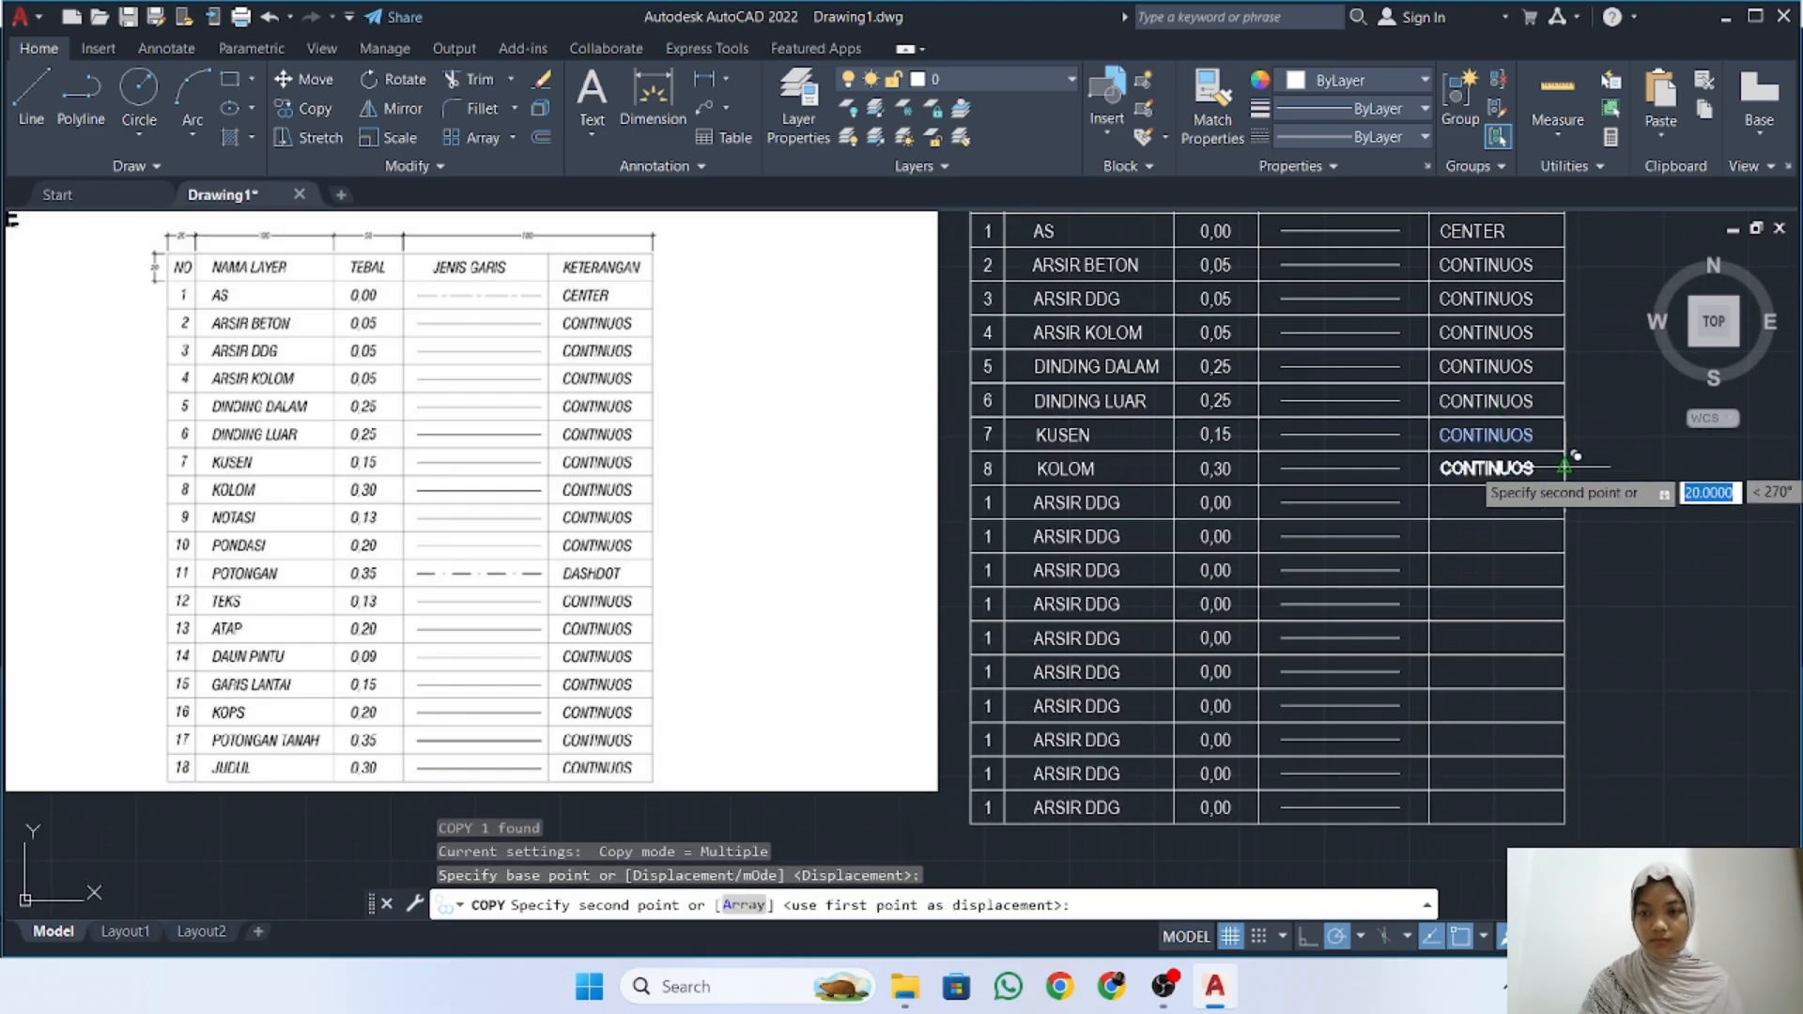
key(Return)
key(Escape)
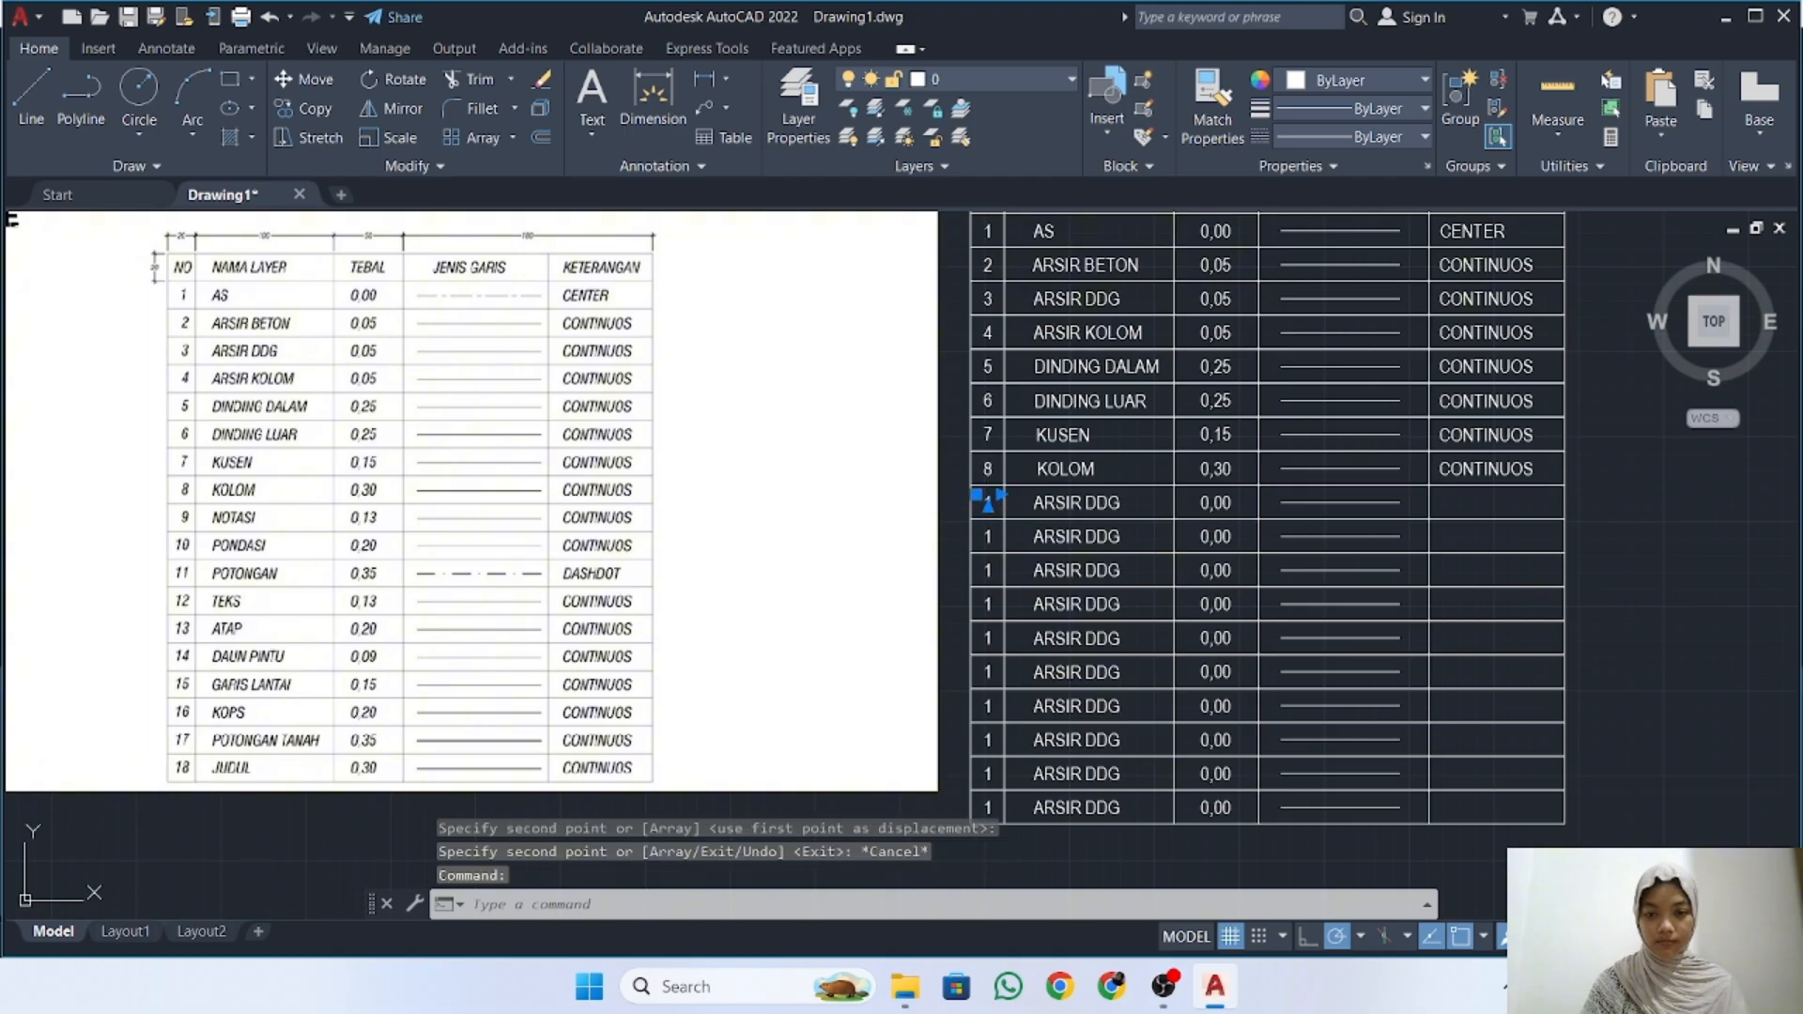
Number the ninth row 9 and change its layer name to PONDASI
double_click(991, 505)
click(1070, 504)
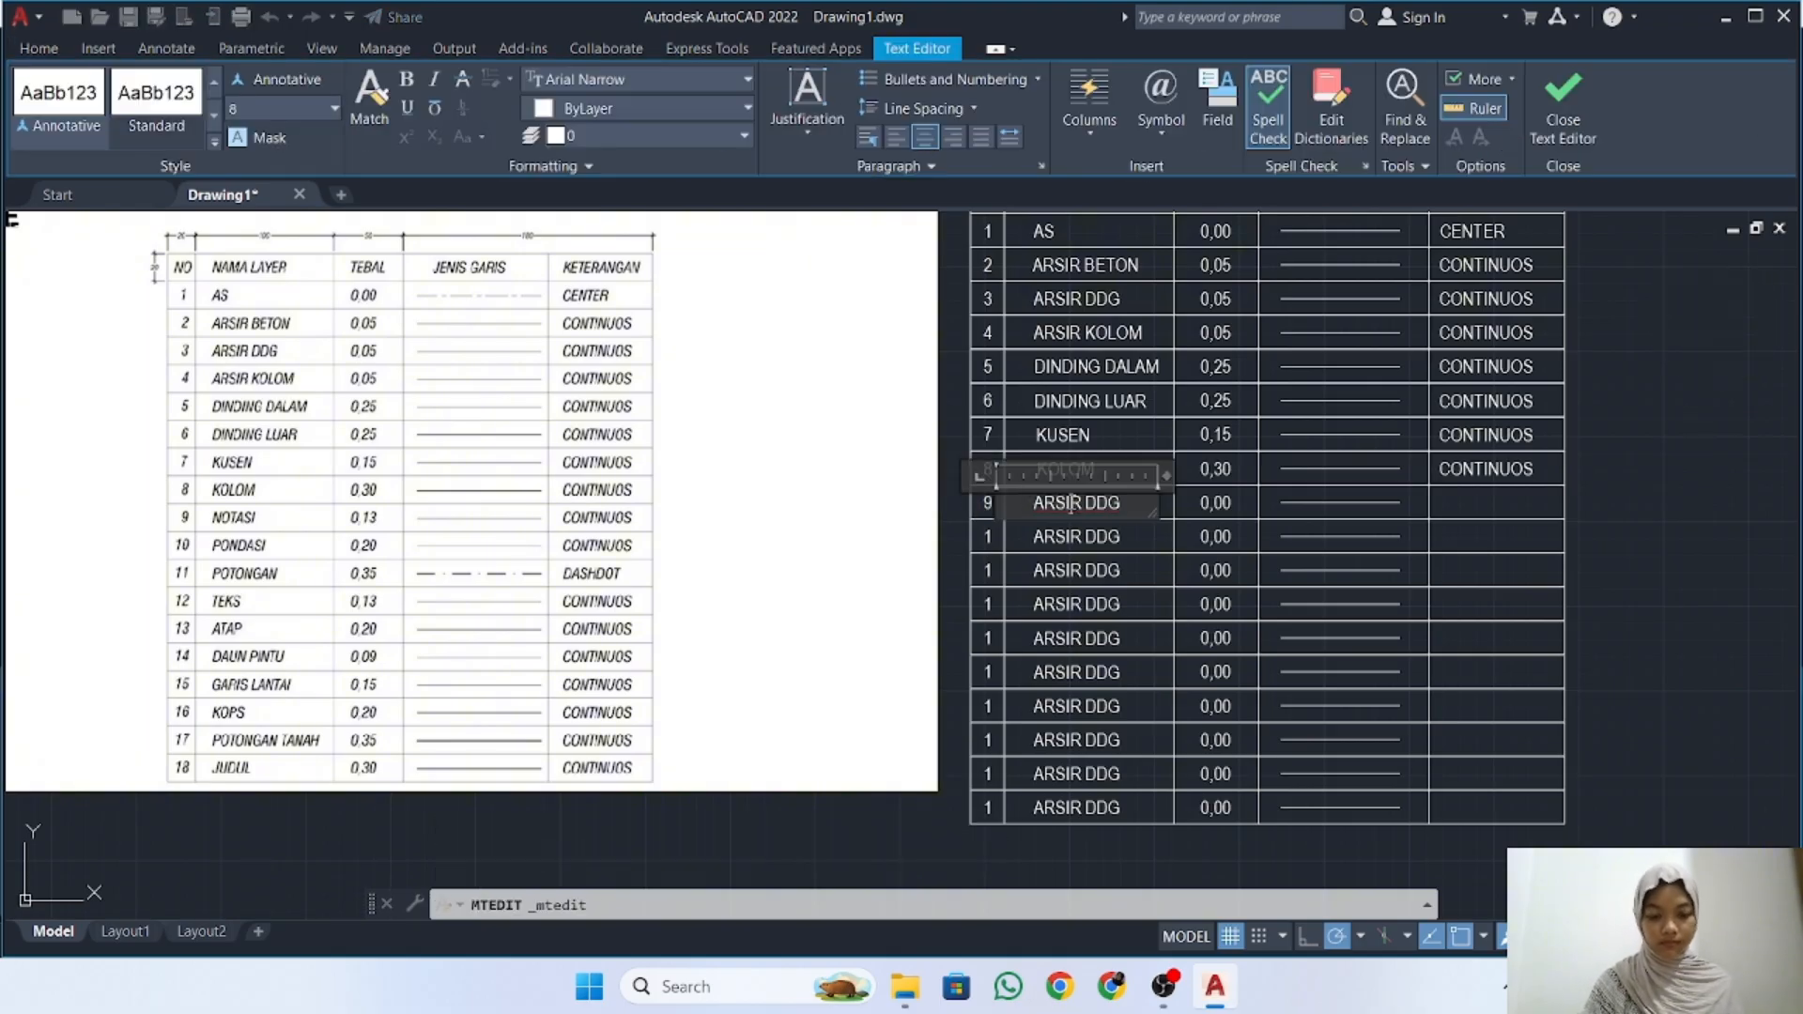
click(1399, 529)
Copy CONTINUOS from row 8 into the KETERANGAN cell of row 9, PONDASI, and set that row's TEBAL to 0,20
click(1482, 469)
text(co)
key(Return)
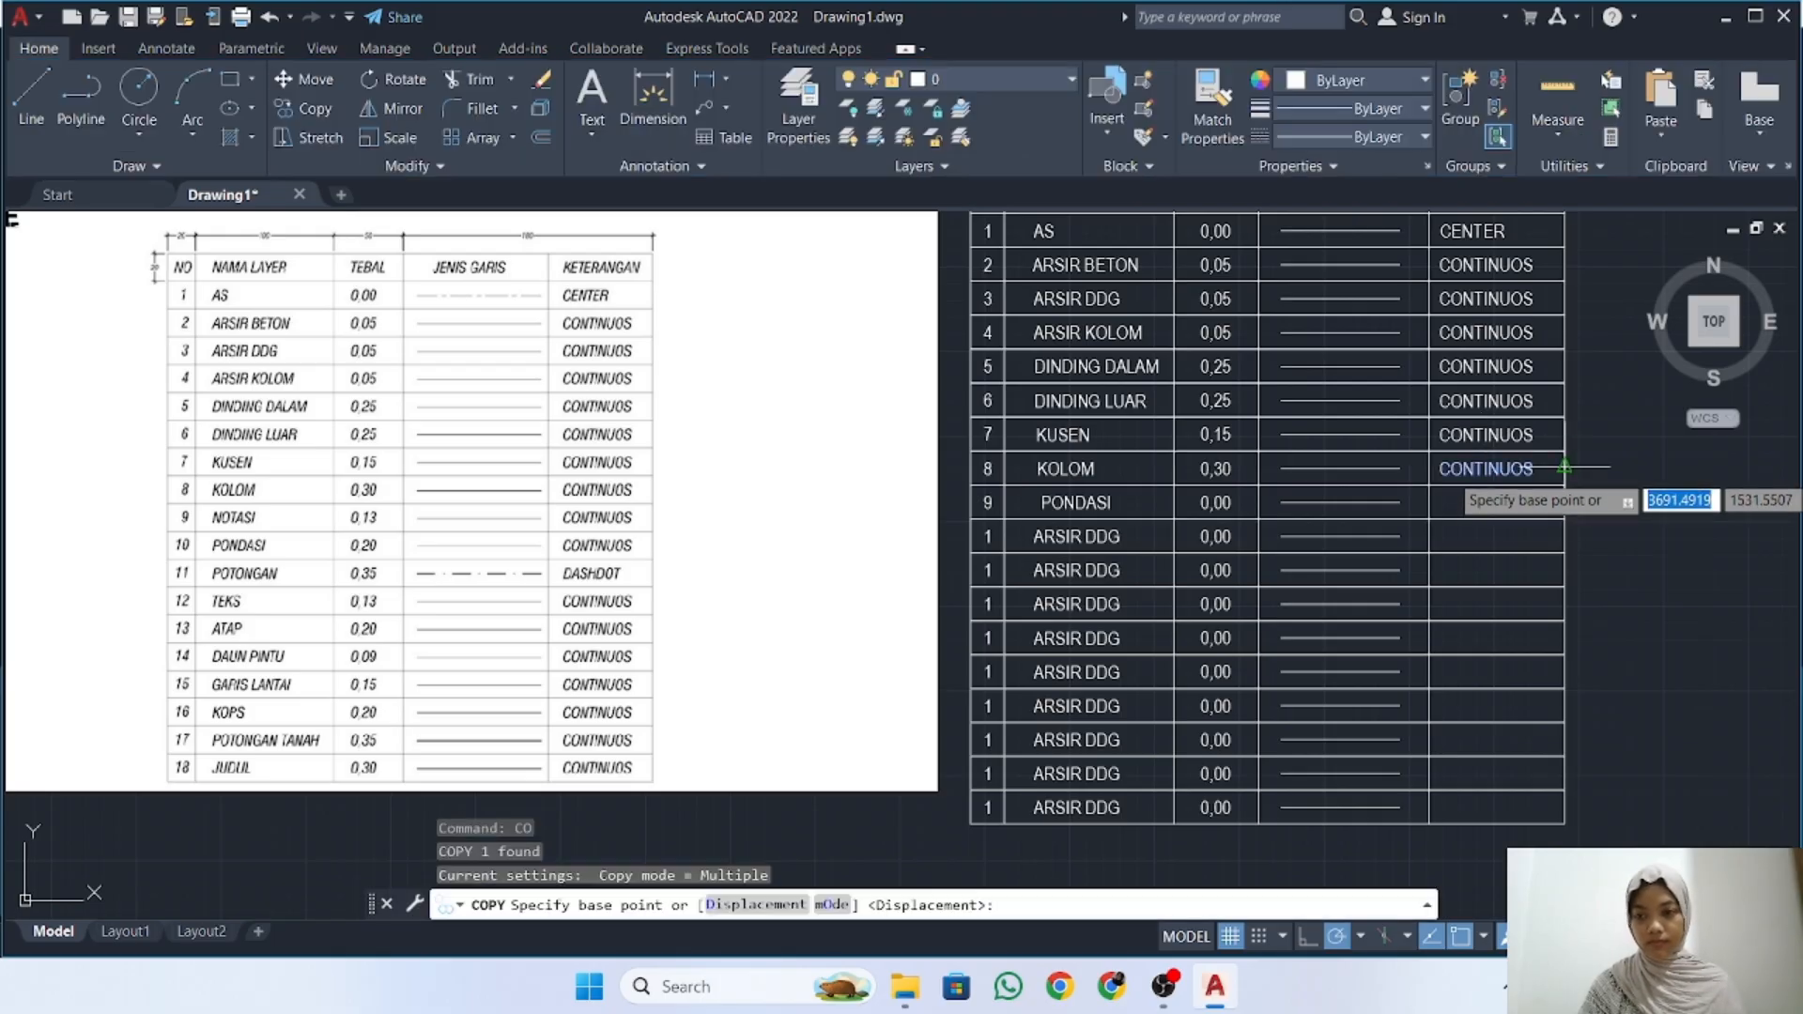
click(1482, 469)
click(1482, 503)
key(Escape)
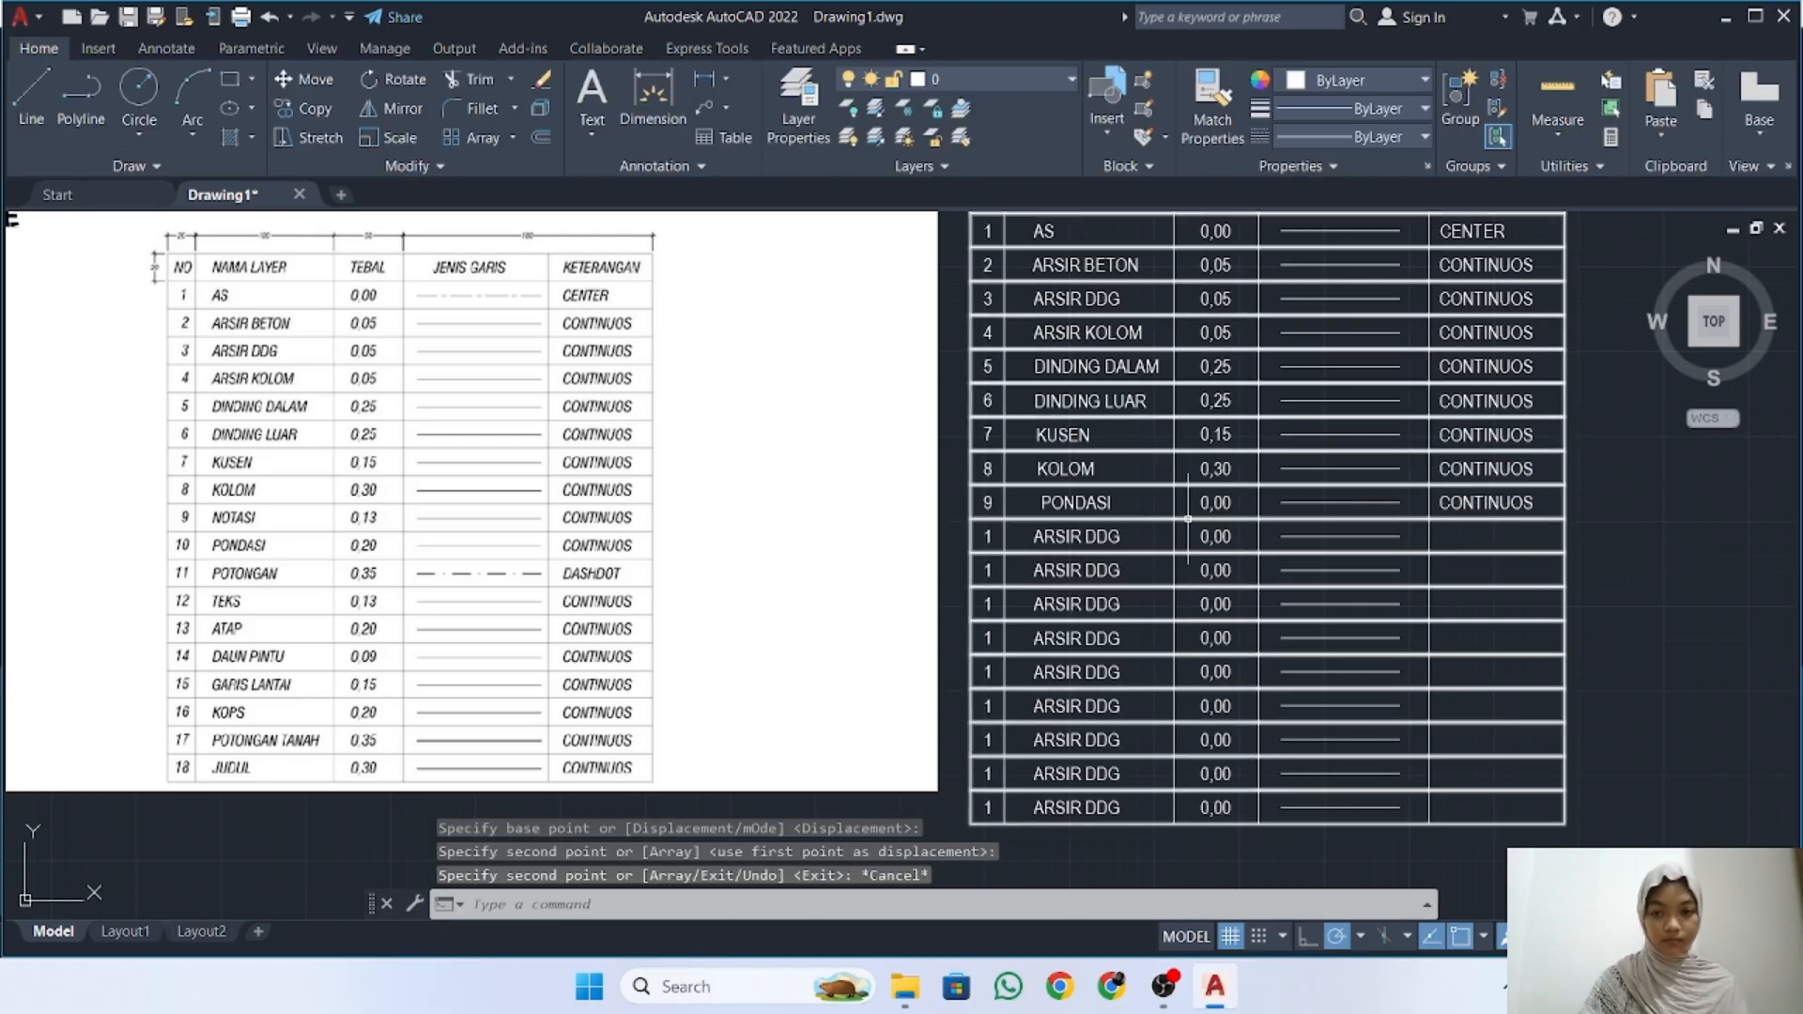
double_click(1216, 503)
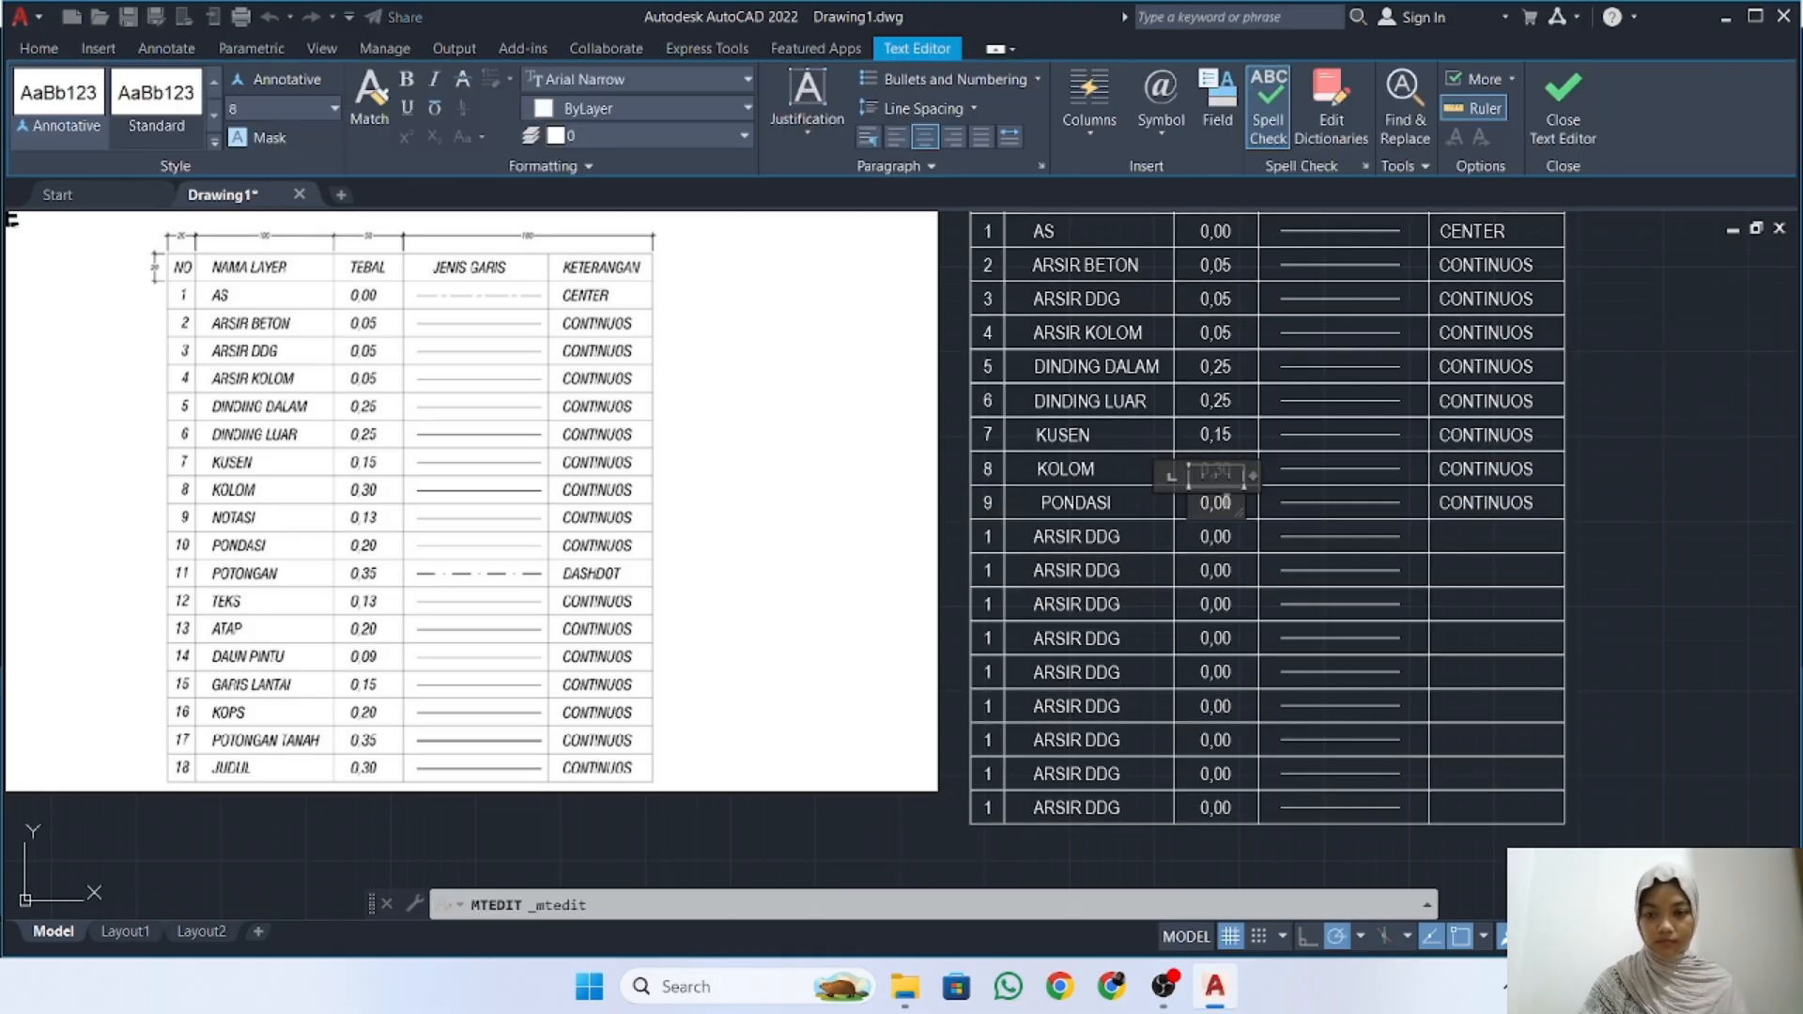
click(1262, 537)
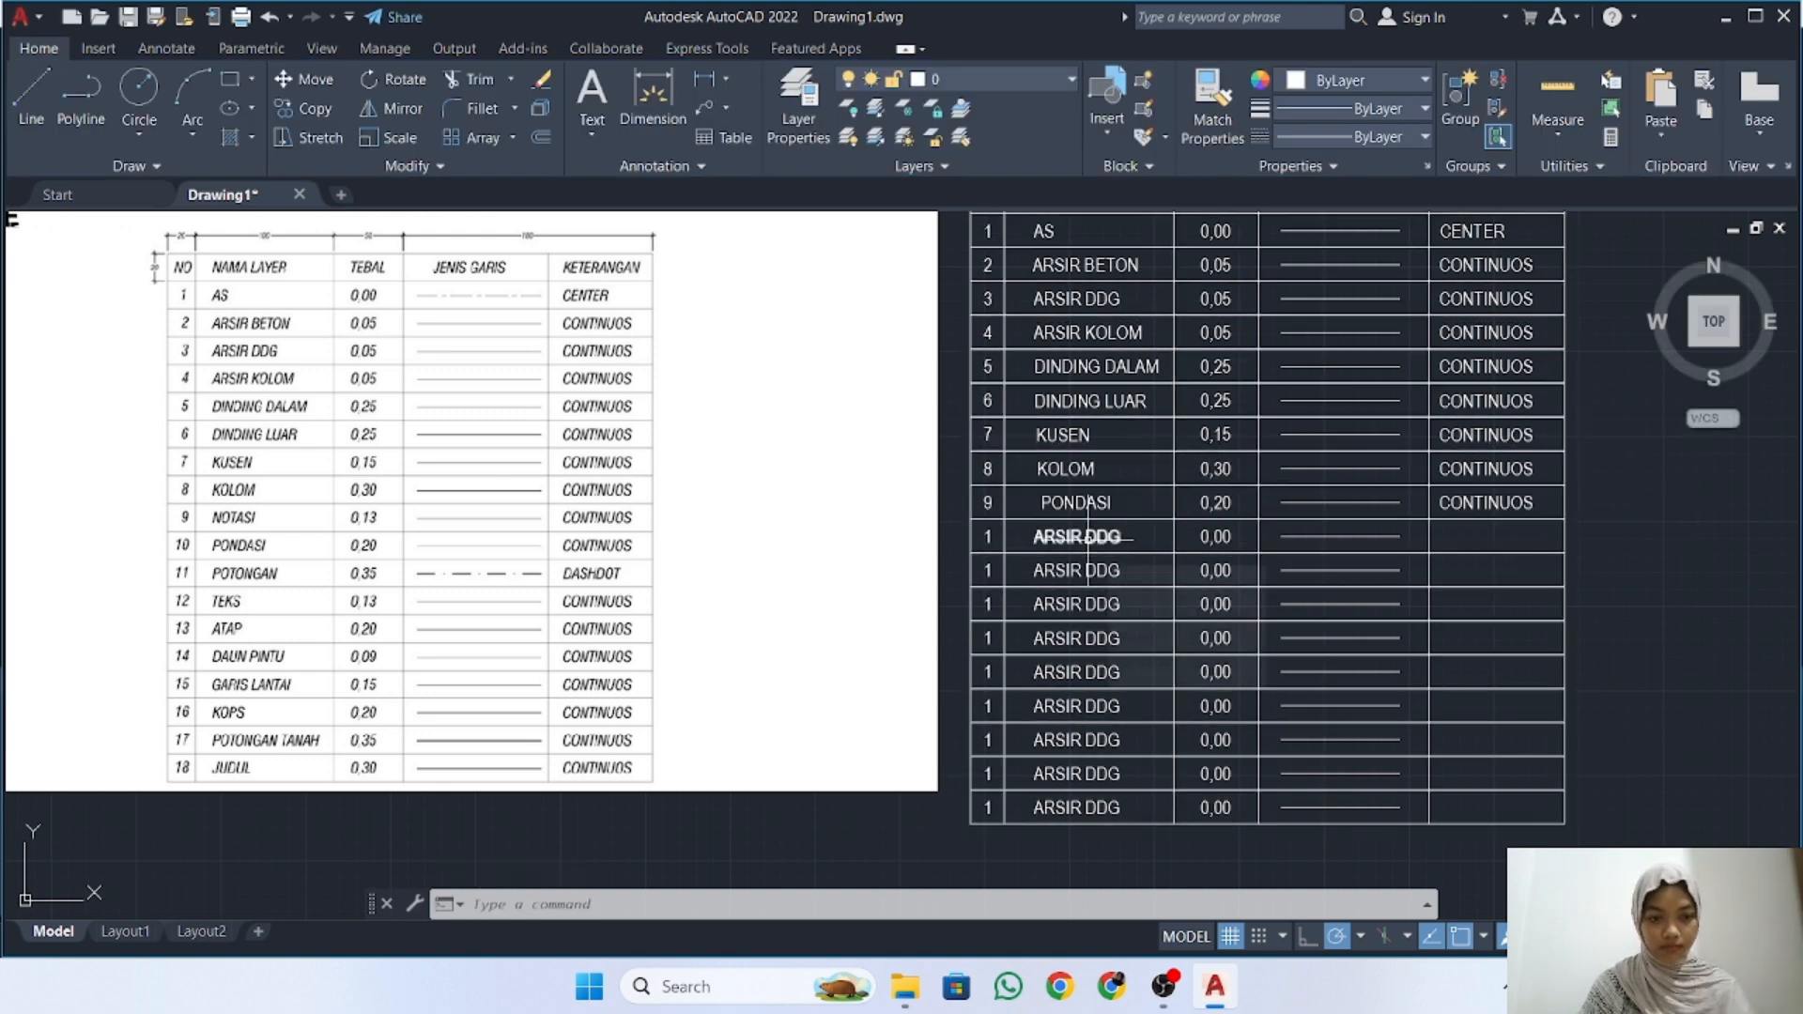
Change the layer name in row 9 to NOTASI and set that row's TEBAL to 0,13
scroll(1088, 537, up, 2)
double_click(1027, 479)
key(Escape)
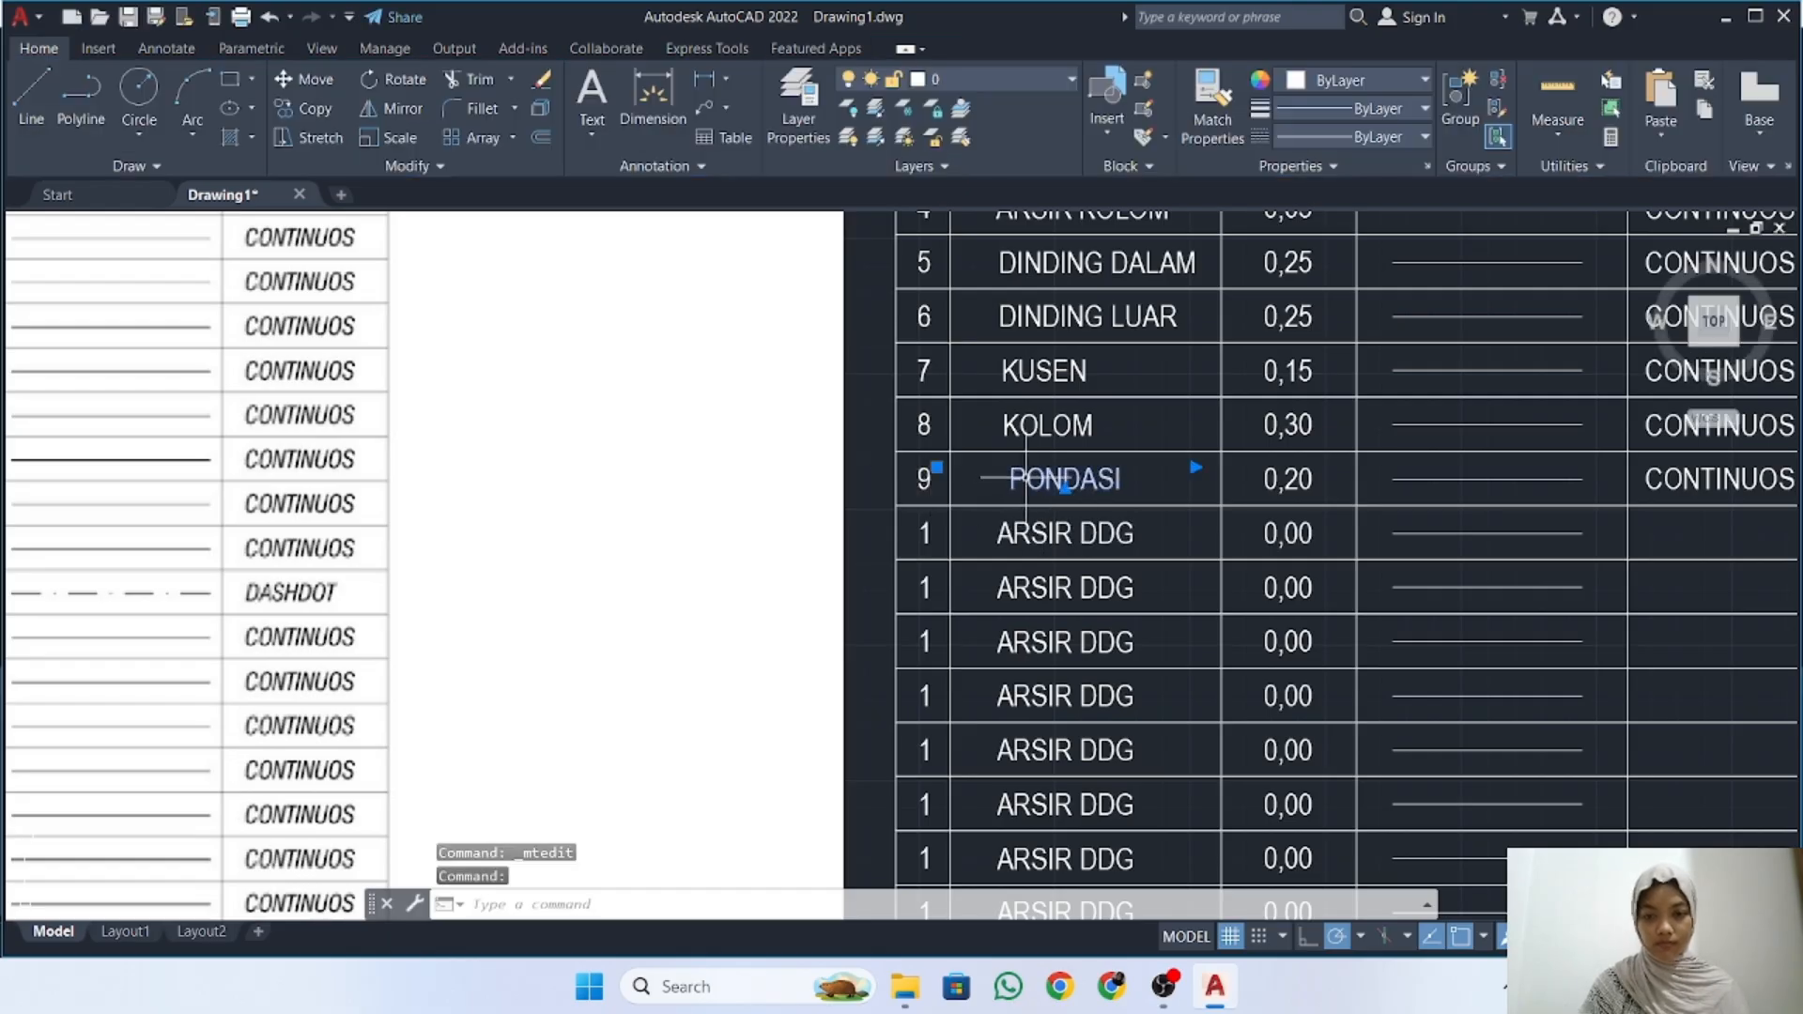
double_click(1085, 470)
text(NOTASO)
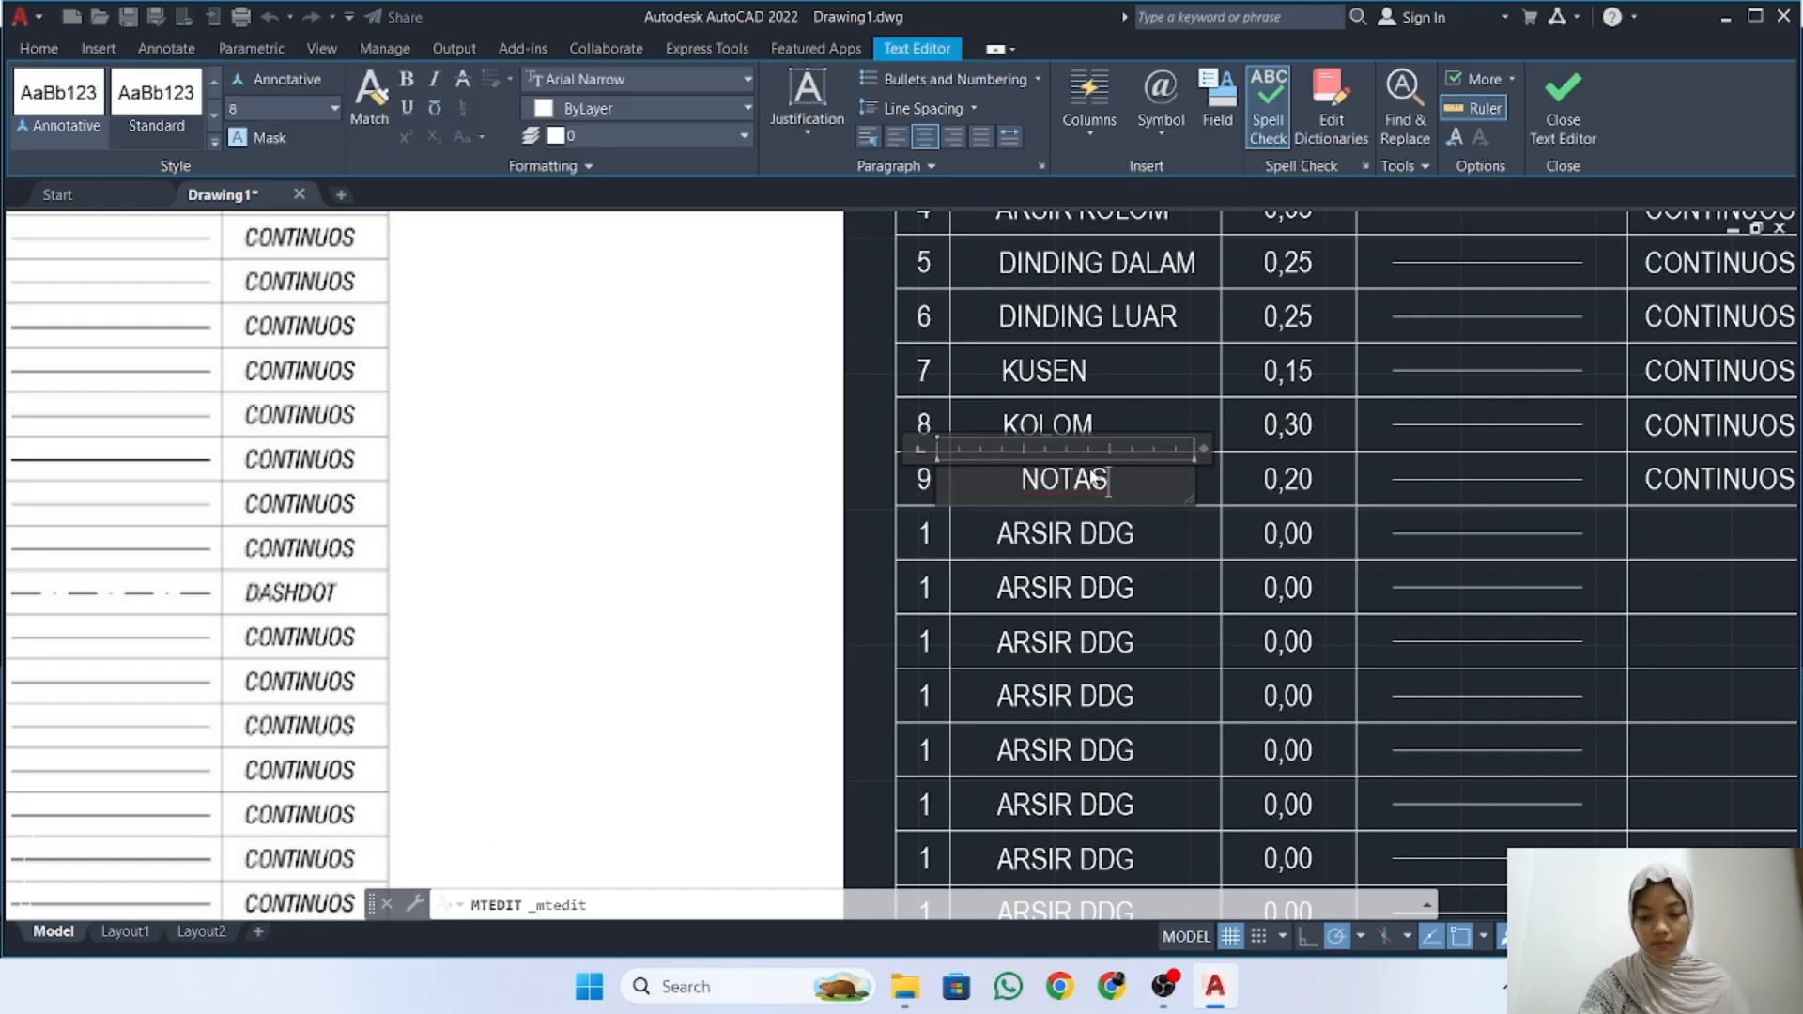
click(850, 540)
scroll(850, 540, down, 2)
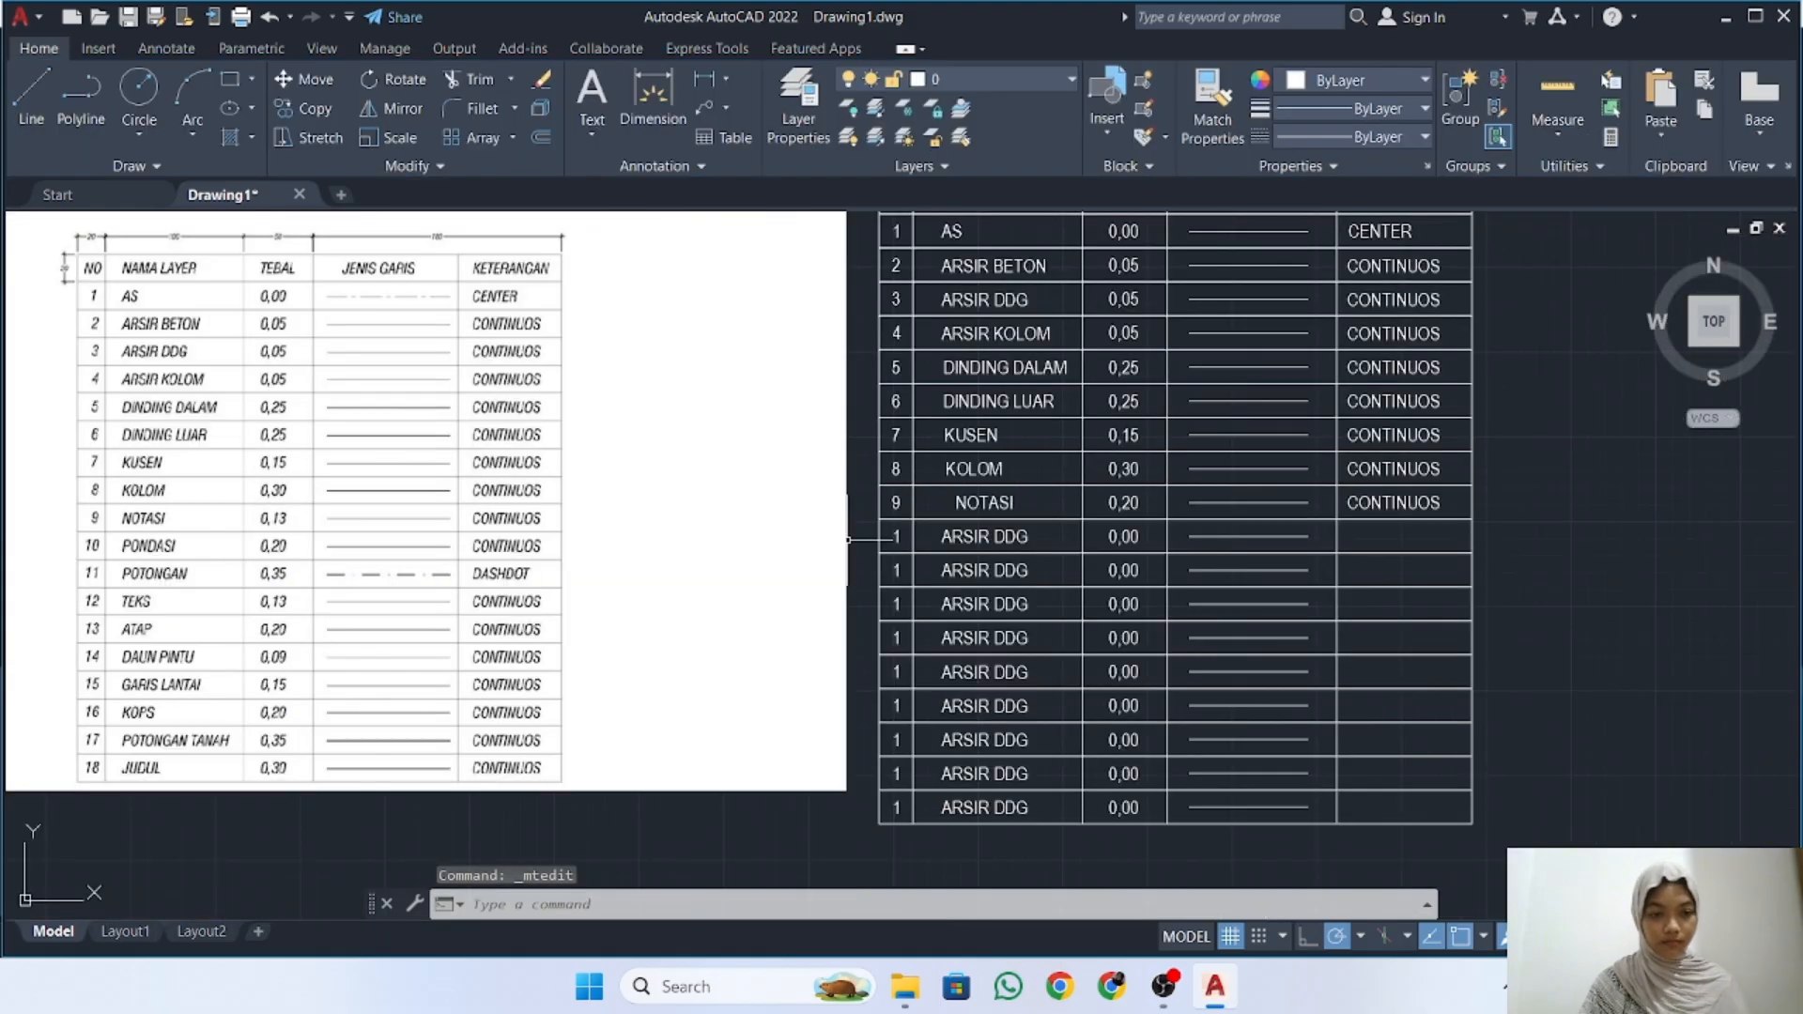
double_click(1122, 504)
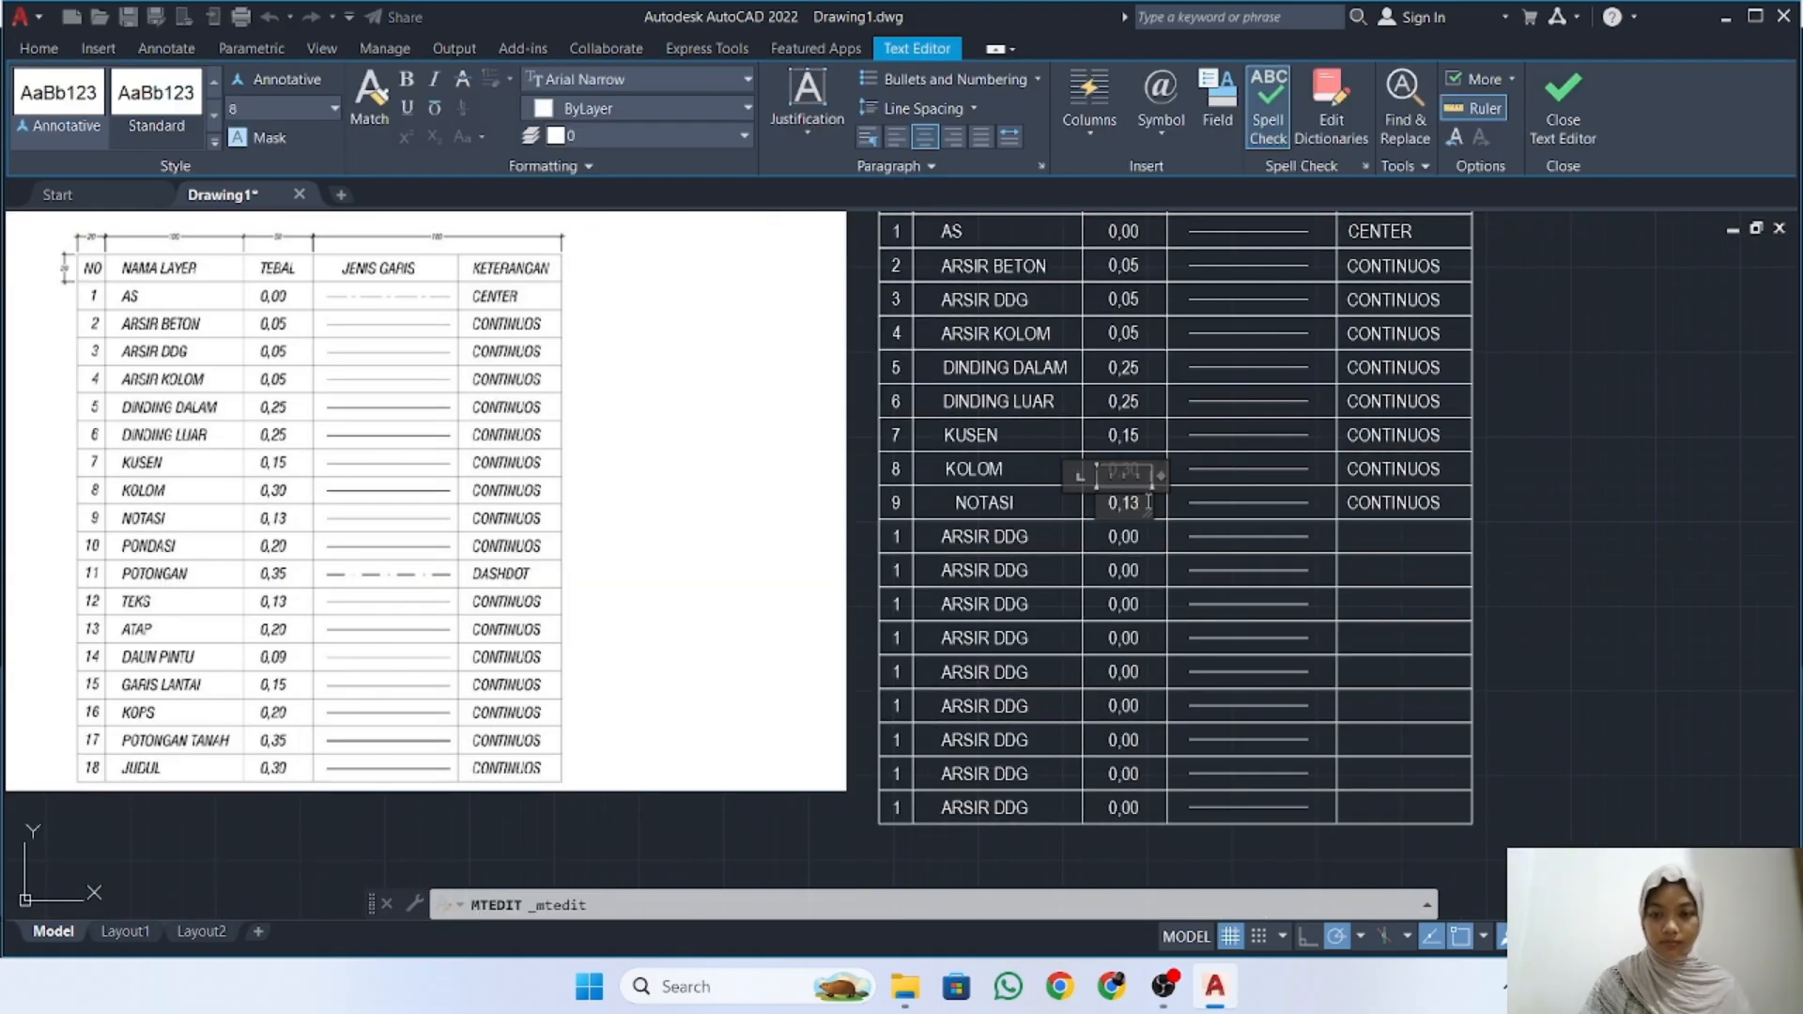
click(1175, 536)
text(m)
key(Return)
click(976, 502)
key(Return)
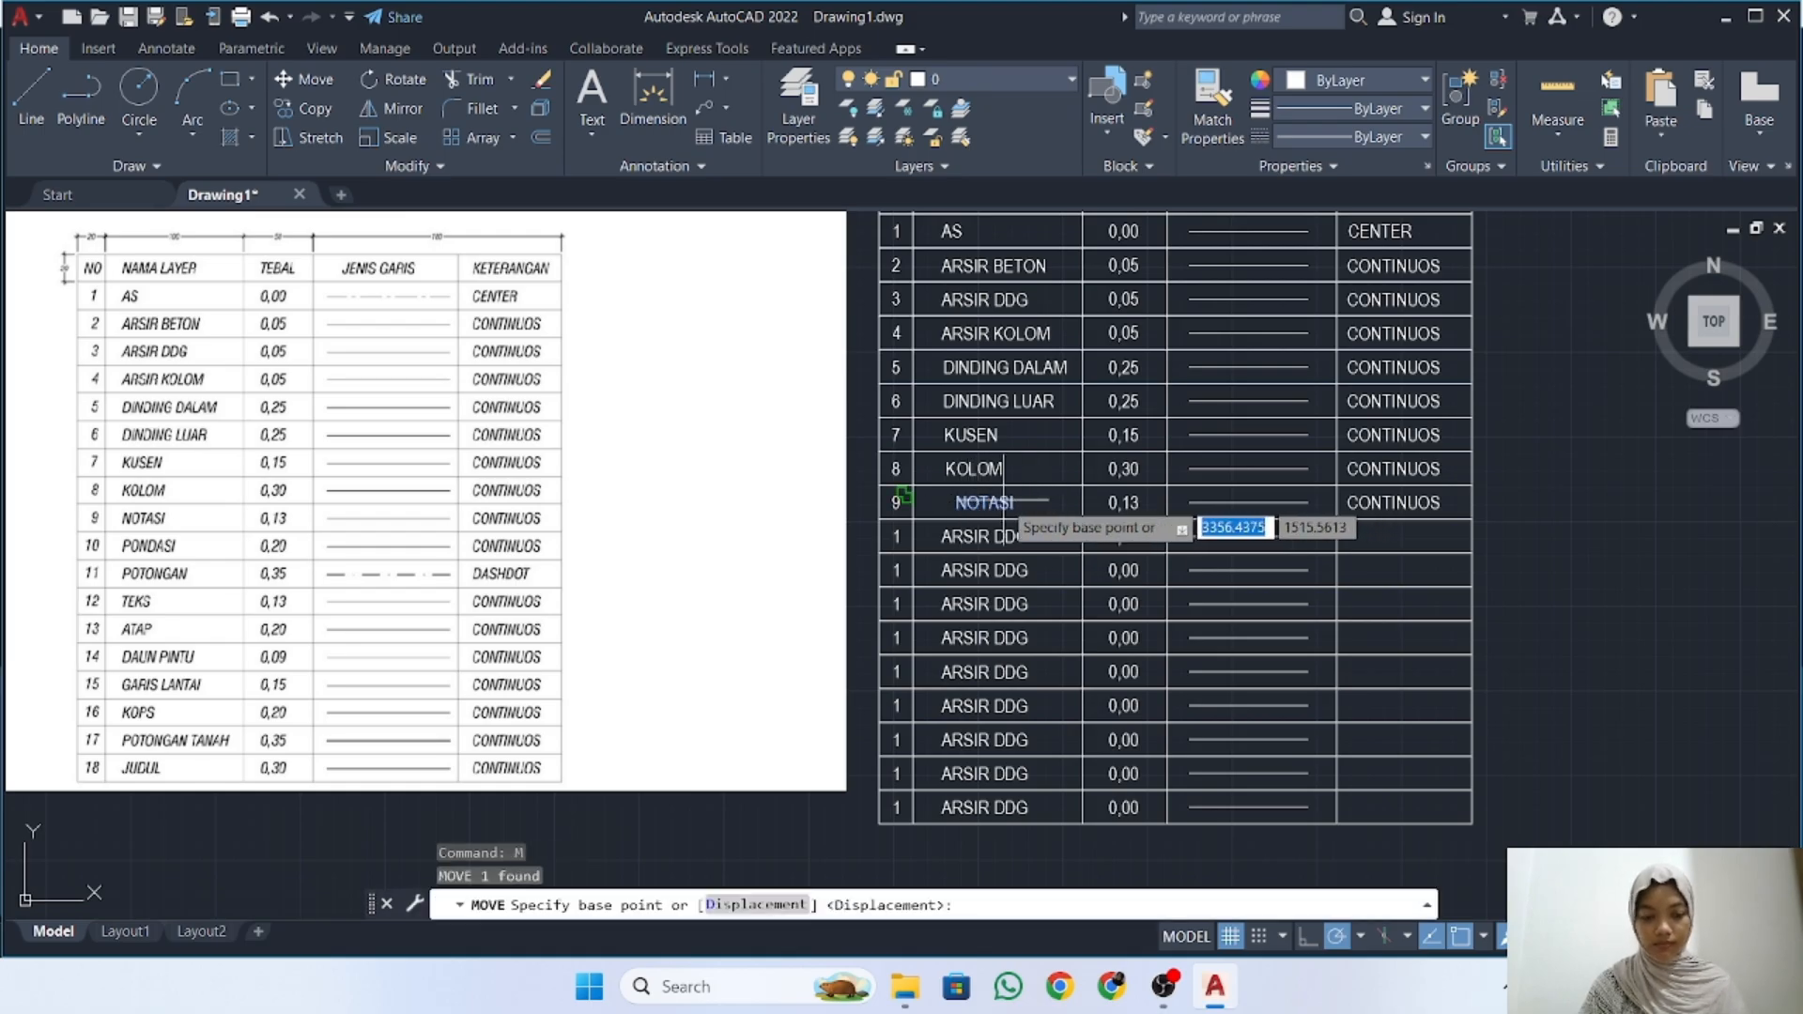
key(Escape)
Narrow the text frame of NOTASI in row 9 to align it with the layer names above
double_click(1003, 500)
drag(1079, 475, 1055, 475)
click(1022, 500)
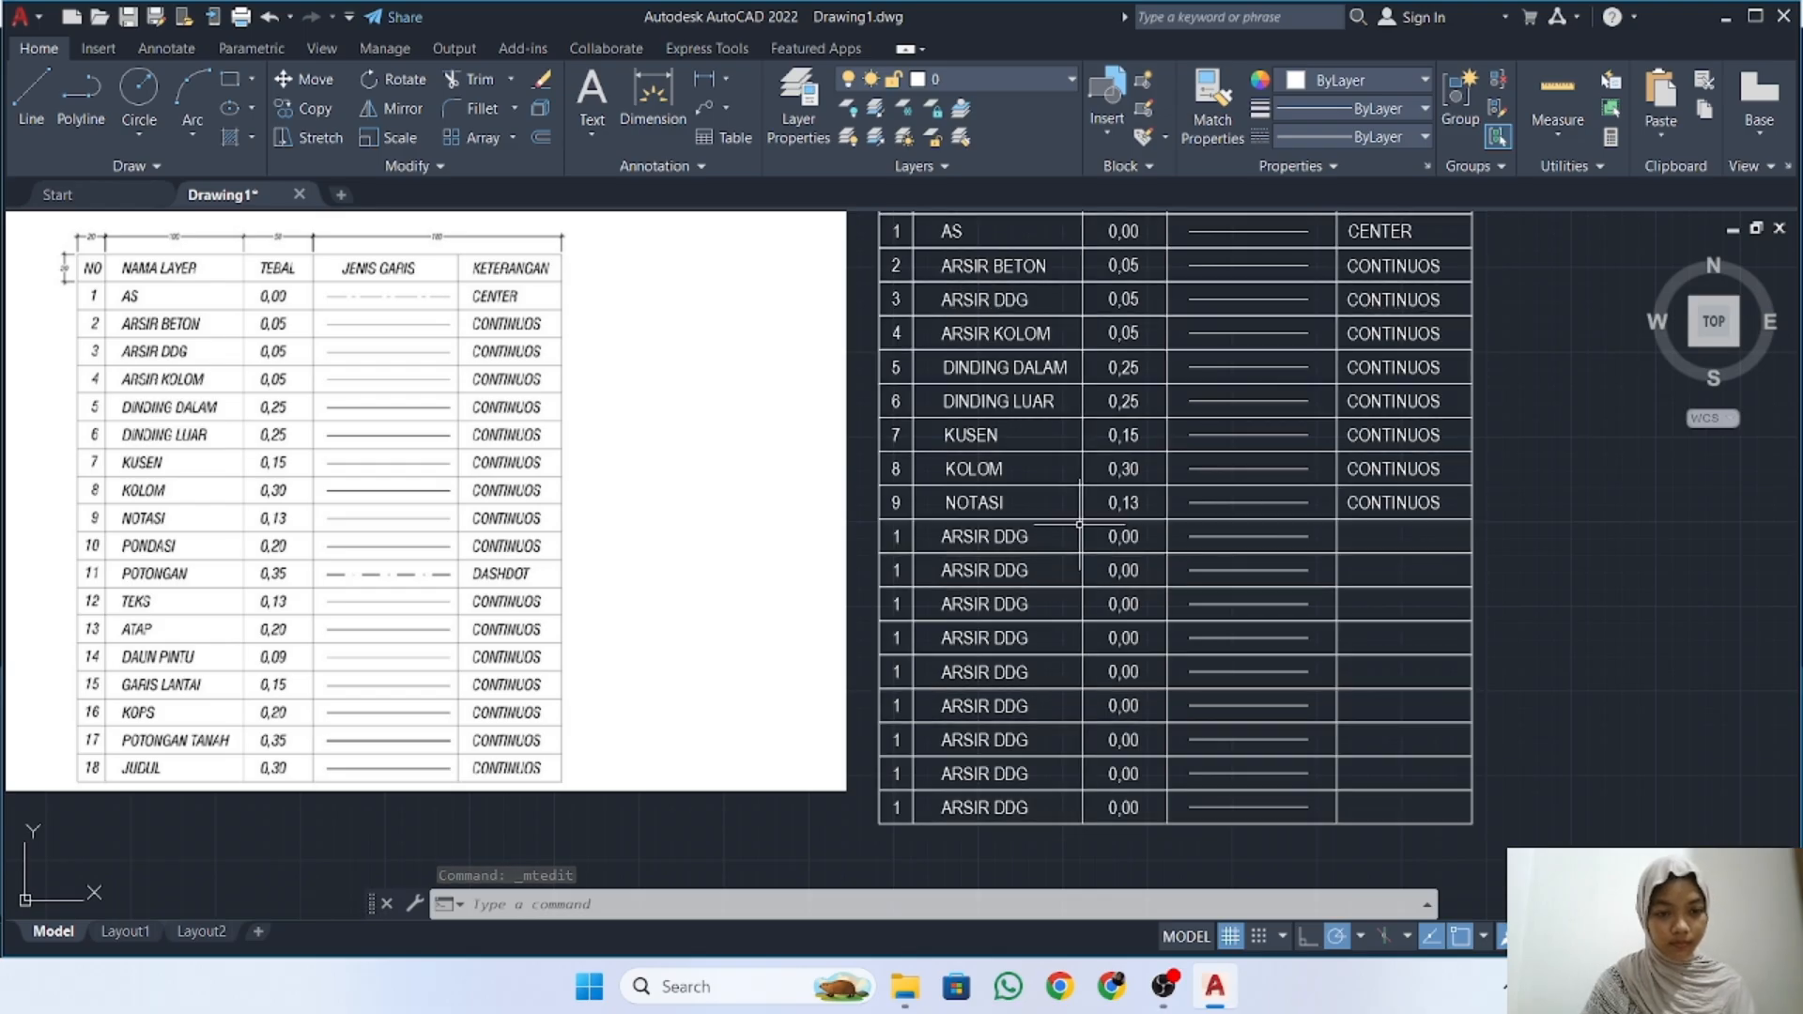
Change the tenth row's layer name to PONDASI, aligned with the names above, and number the row 10
double_click(993, 539)
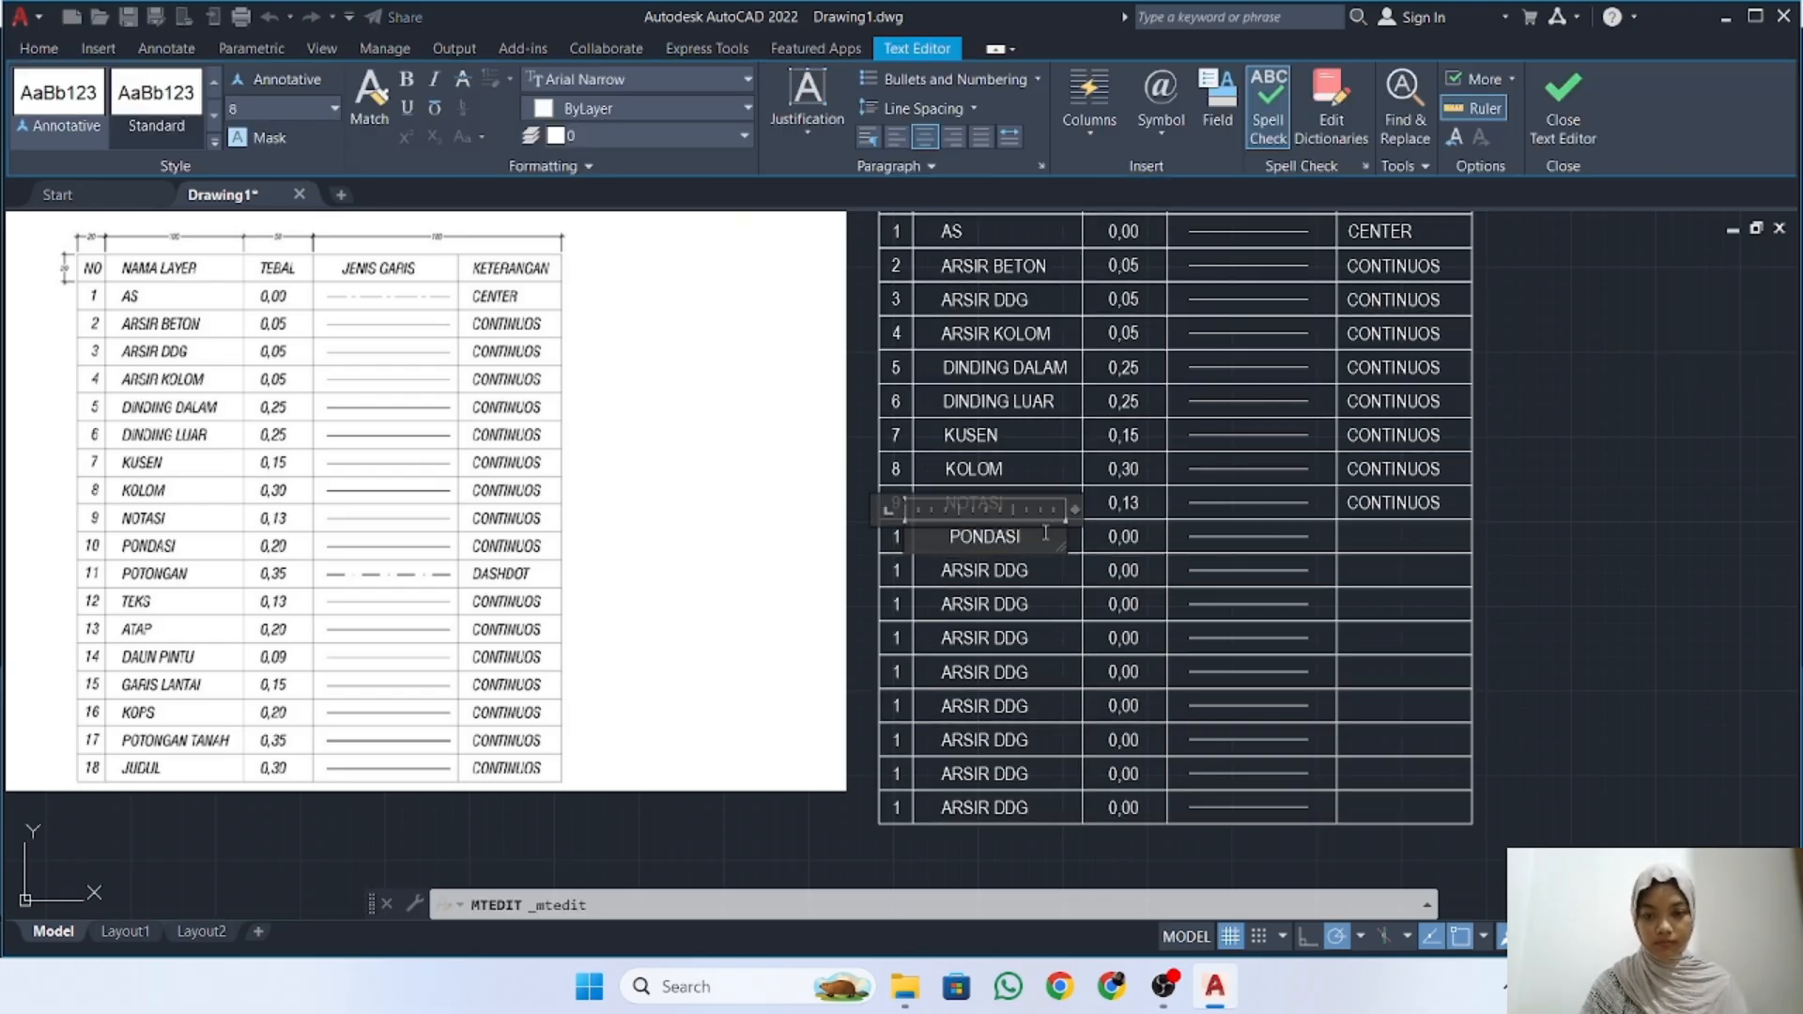
scroll(1045, 533, up, 3)
click(669, 540)
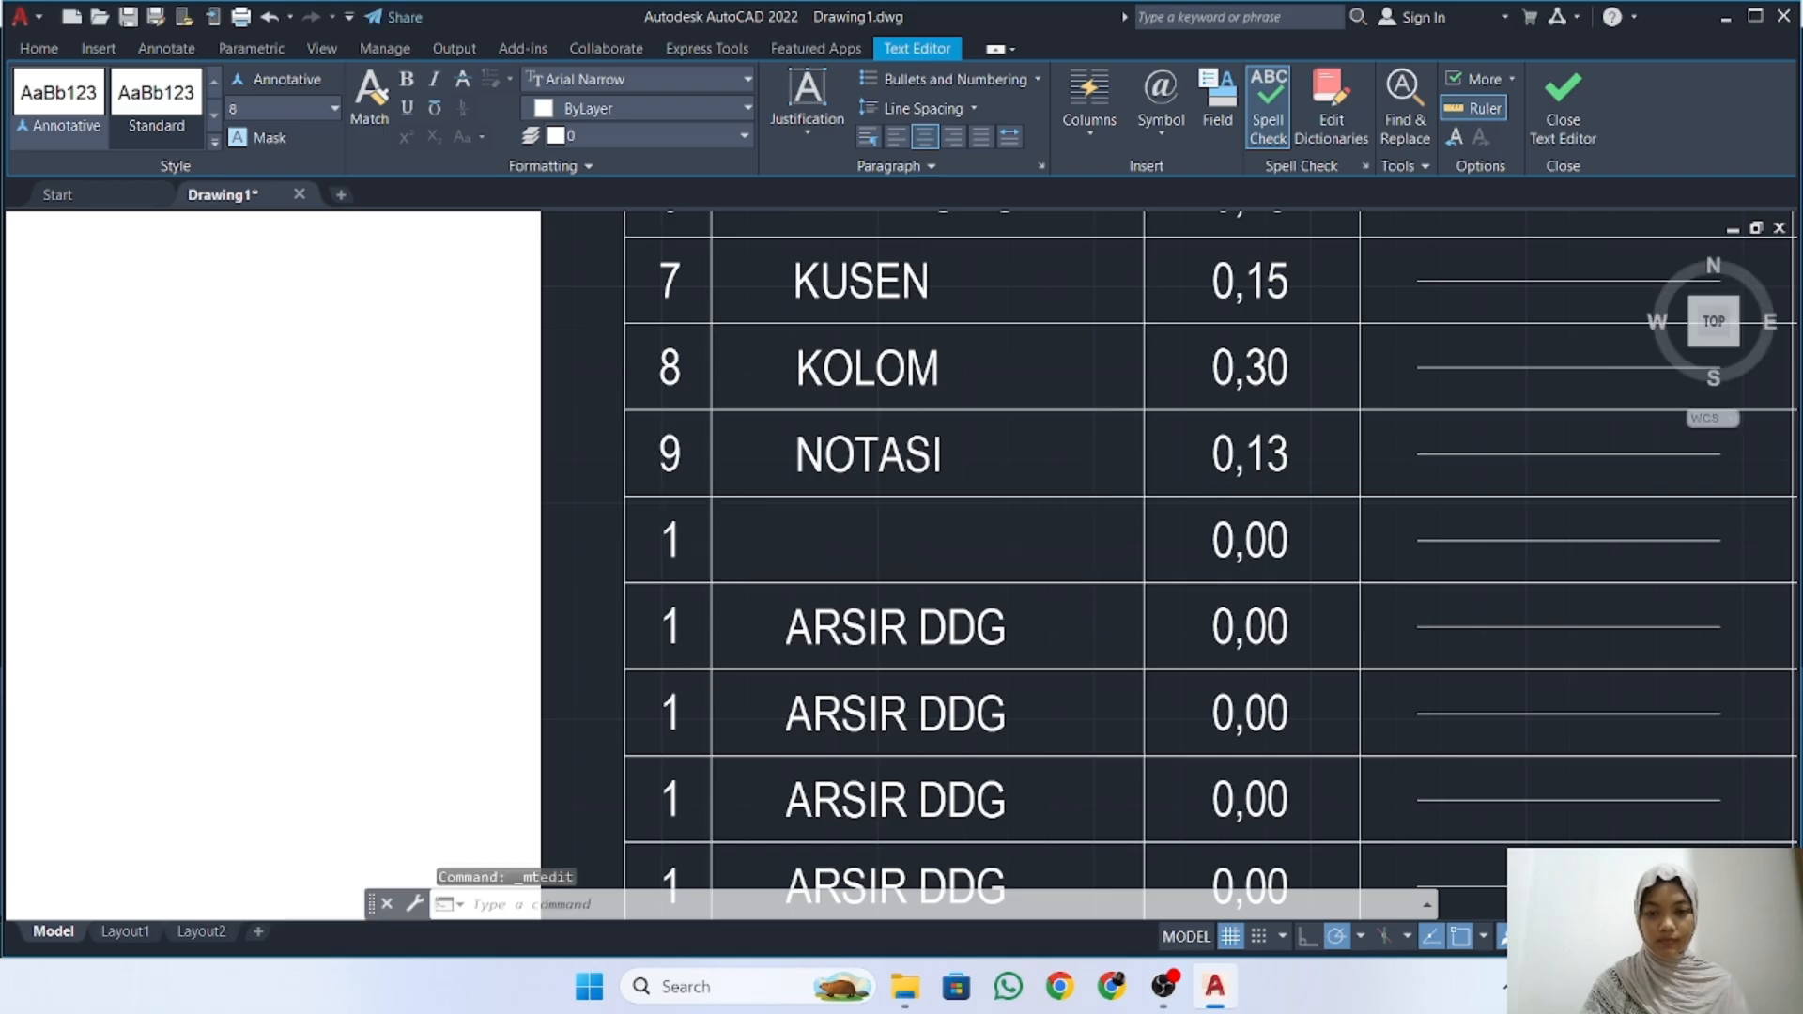
double_click(671, 542)
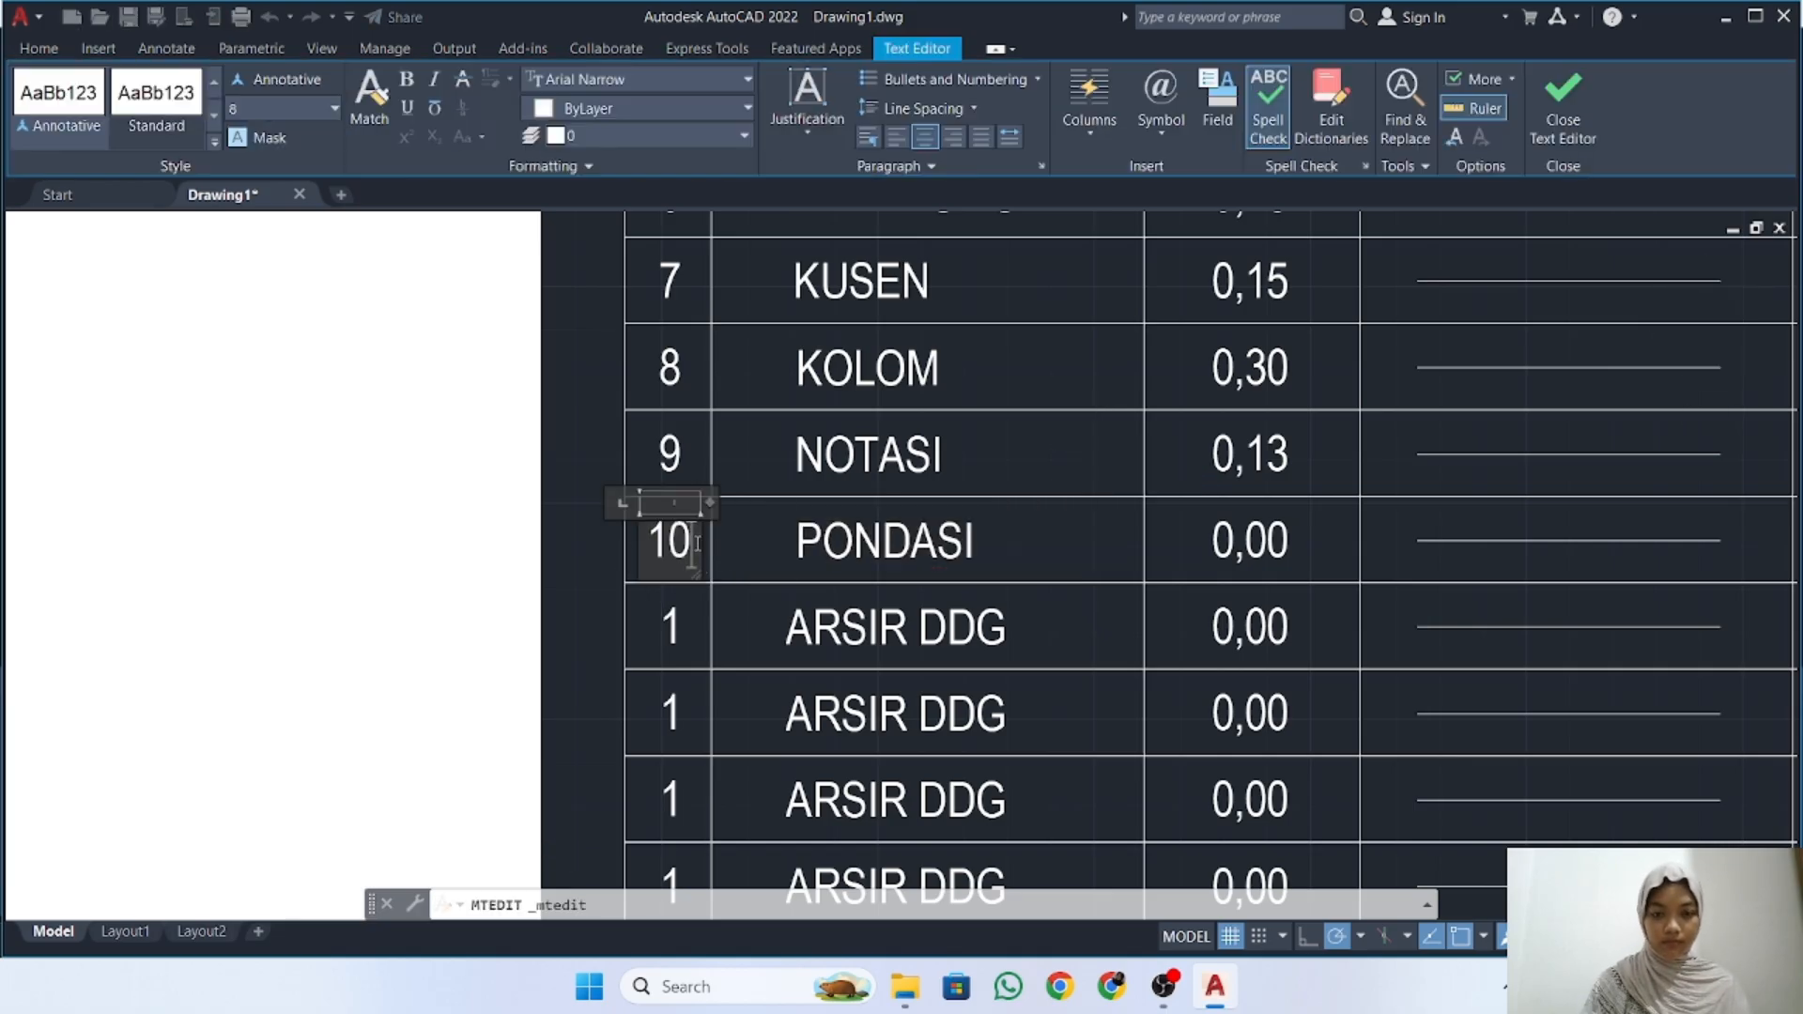
click(996, 542)
Set the TEBAL of row 10, PONDASI, to 0,20
double_click(1276, 540)
double_click(1233, 533)
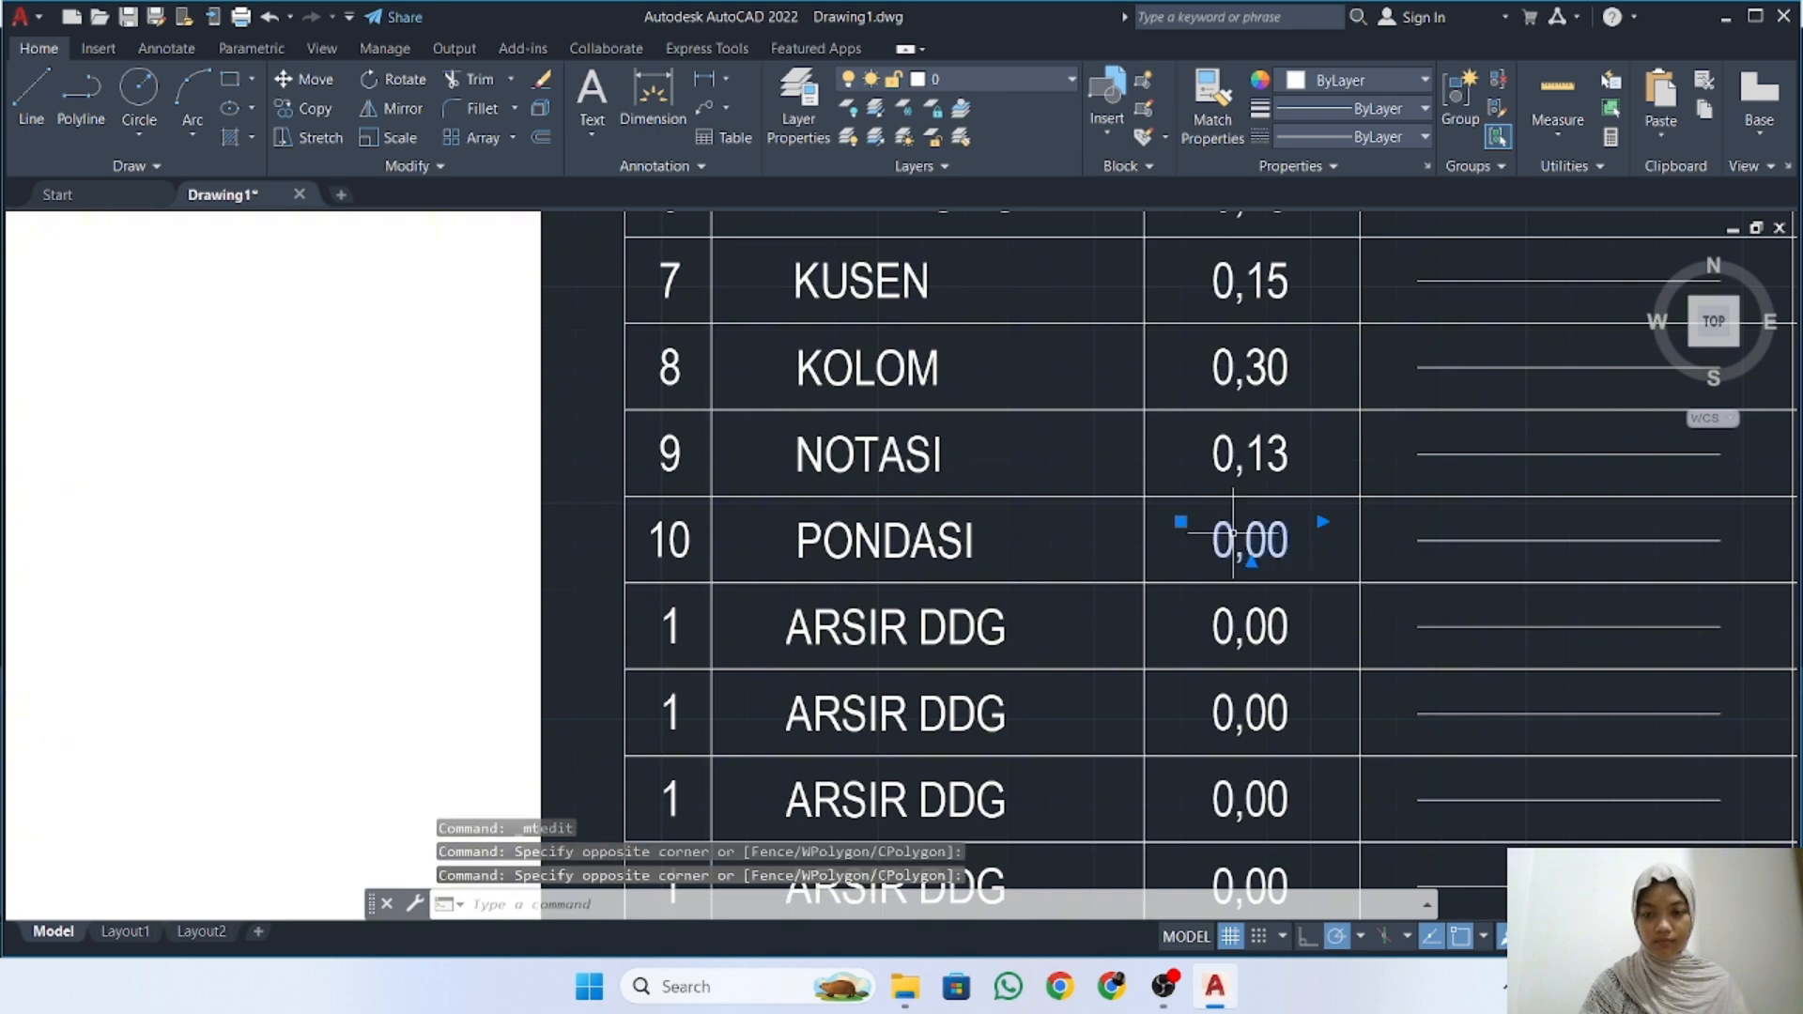
double_click(1265, 537)
key(BackSpace)
text(2)
click(1331, 554)
Copy CONTINUOS from row 9 into the KETERANGAN cell of row 10, PONDASI
scroll(1331, 555, down, 3)
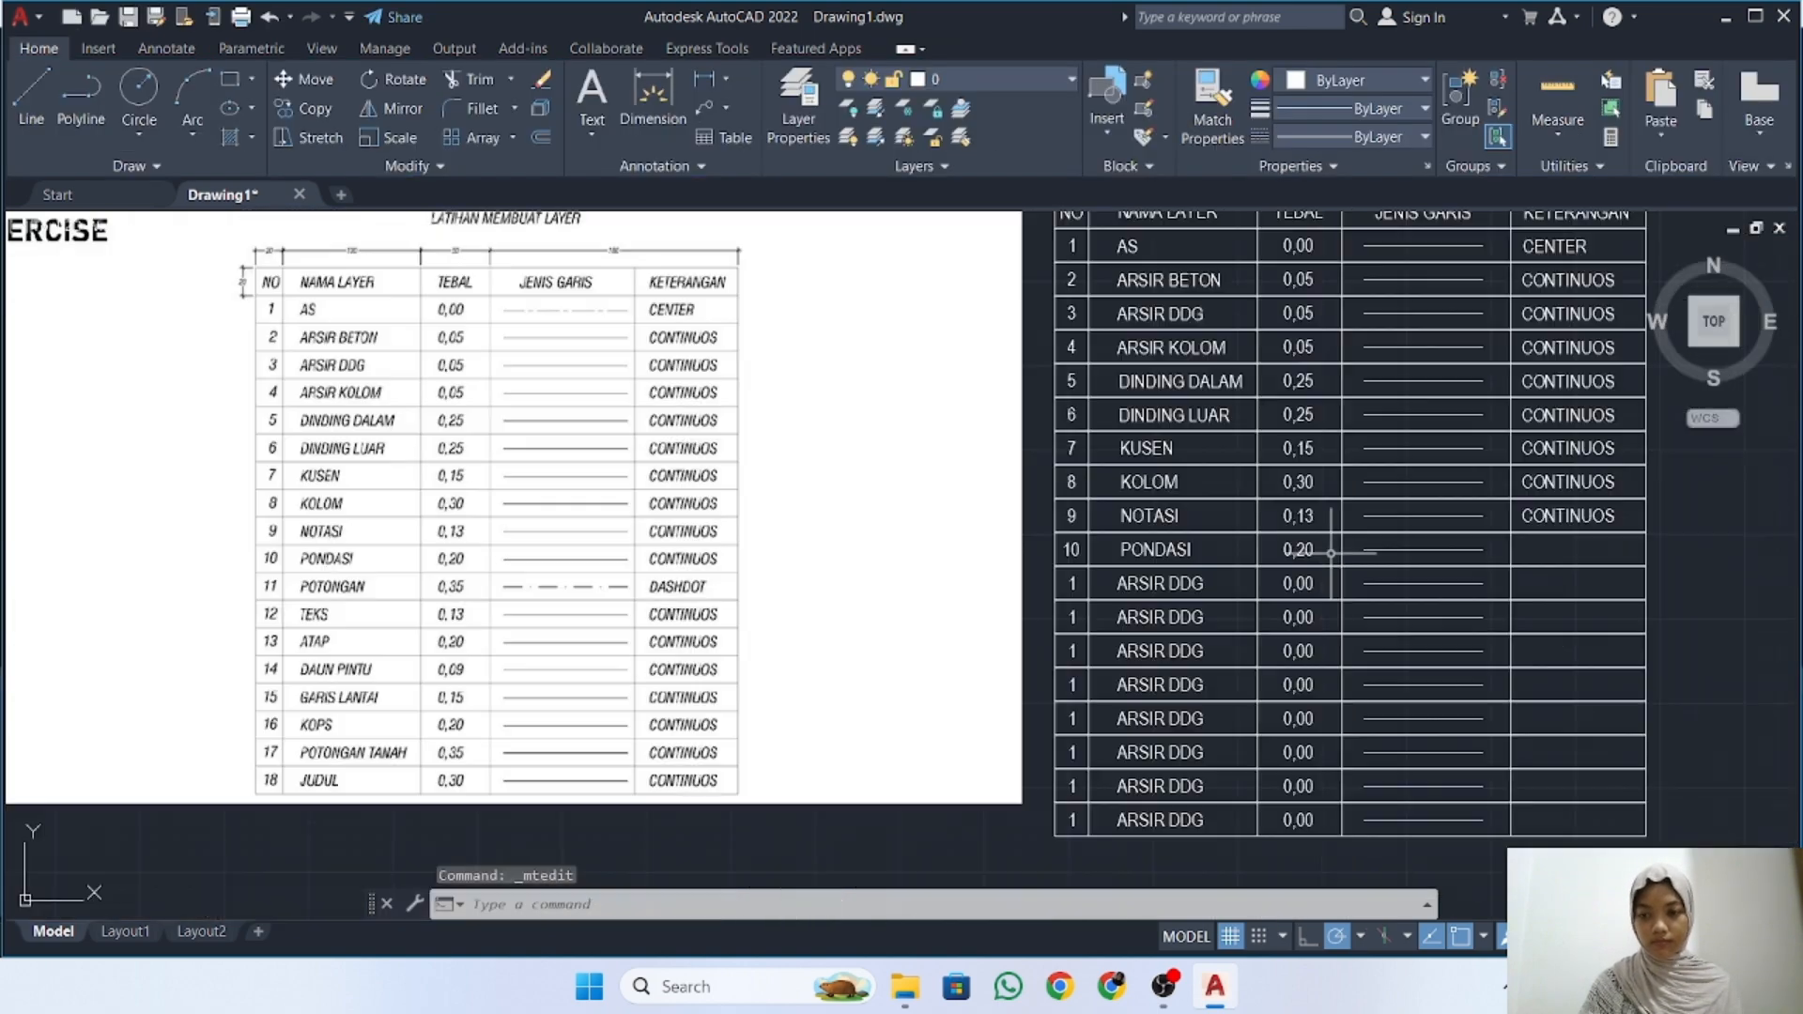
middle_drag(1331, 554, 1193, 540)
click(1429, 505)
text(co)
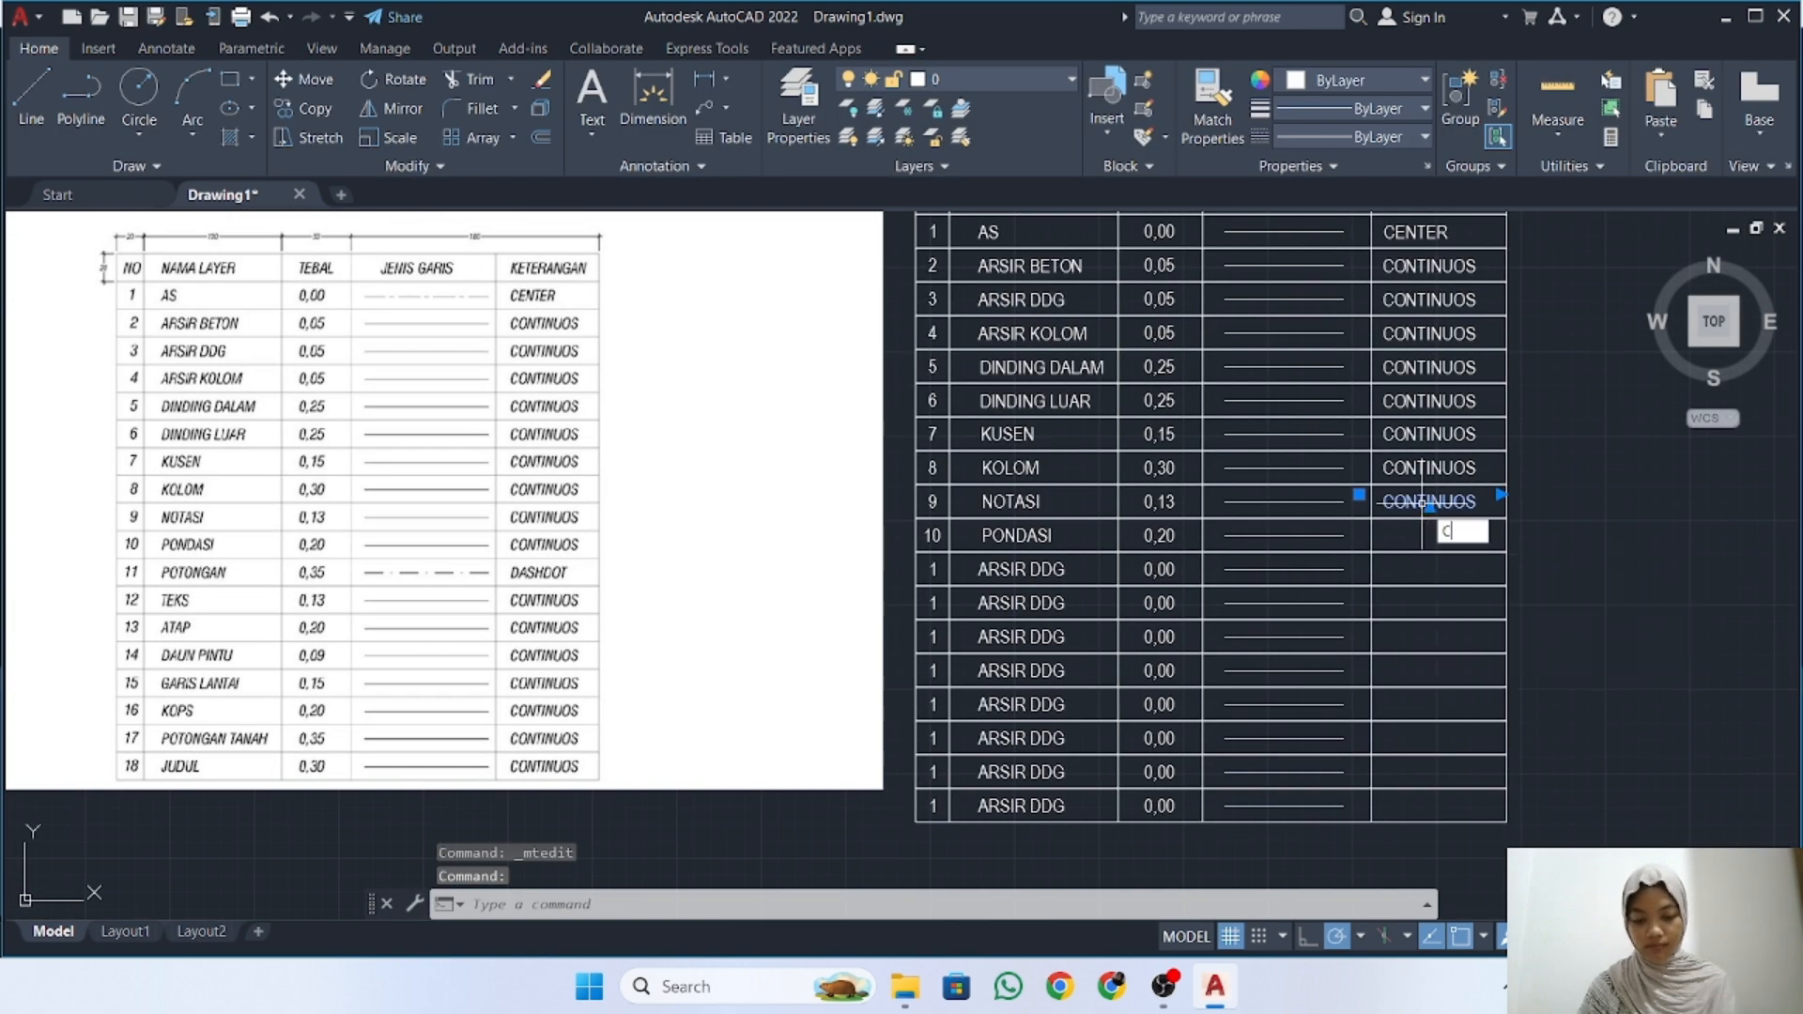
key(Return)
click(1508, 500)
click(1508, 536)
key(Escape)
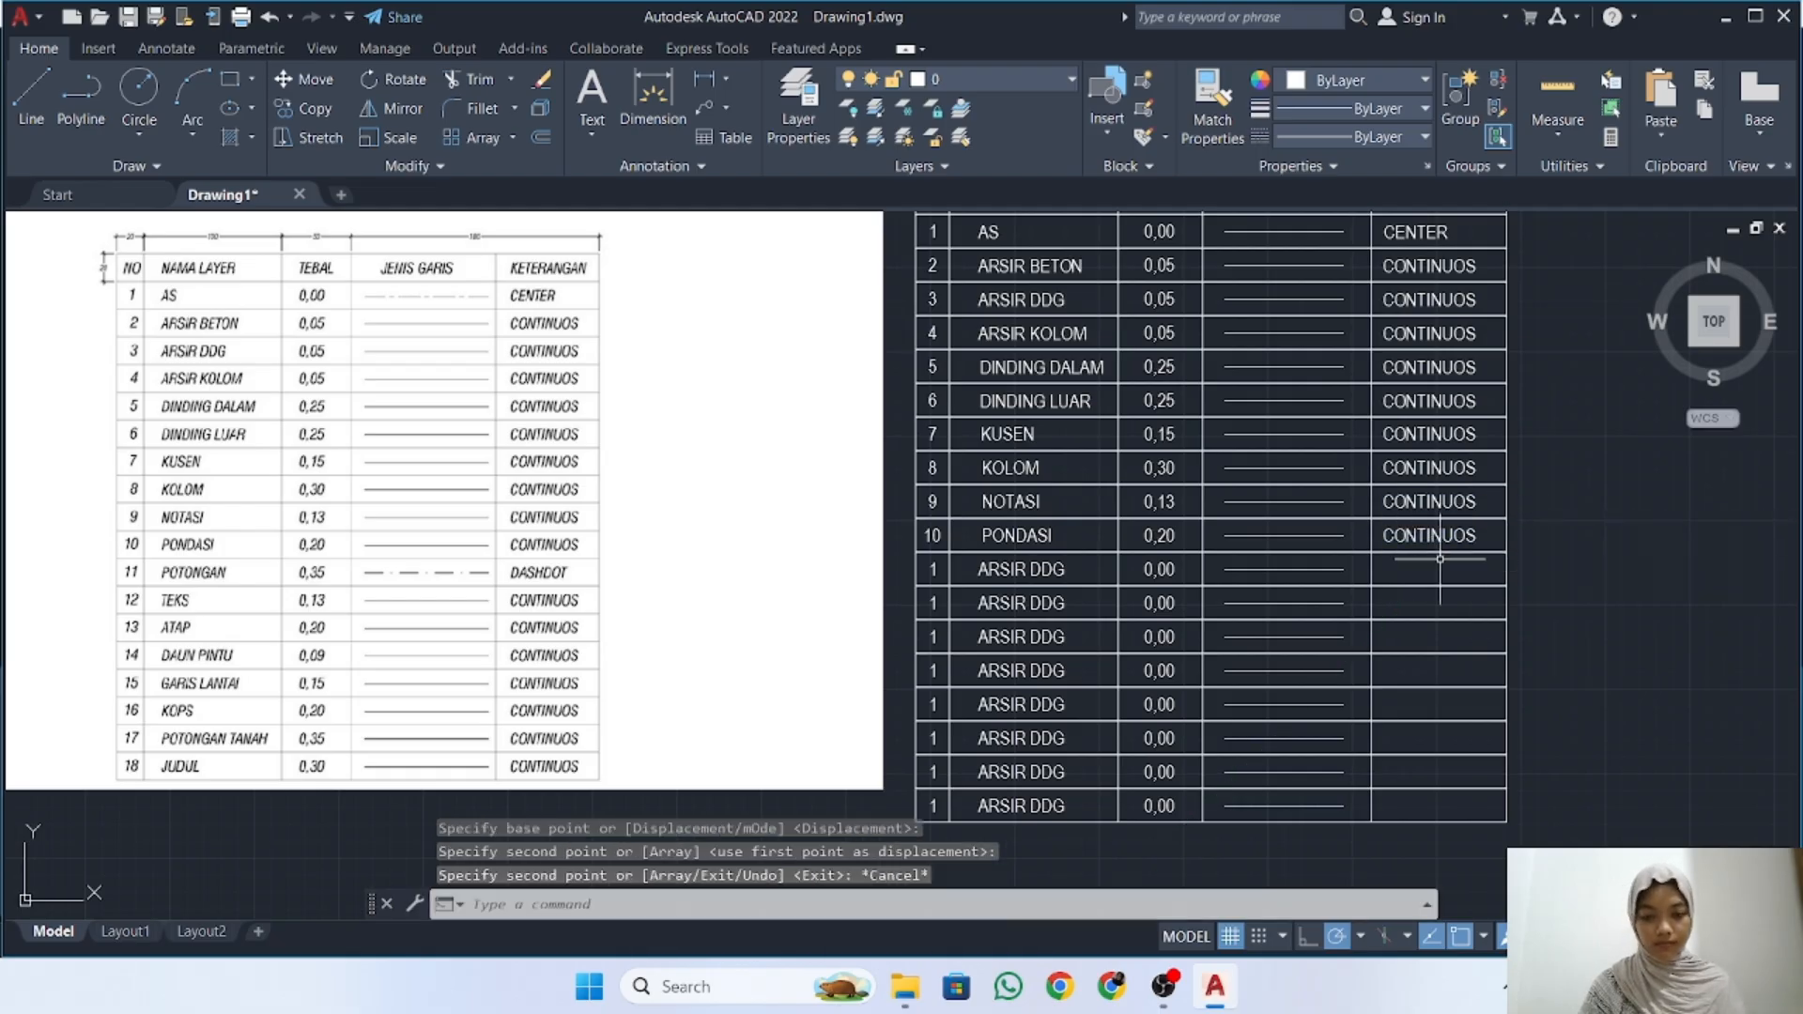
Number the eleventh row 11 and change its layer name to POTONGAN, widening the name's text frame slightly for alignment
double_click(935, 570)
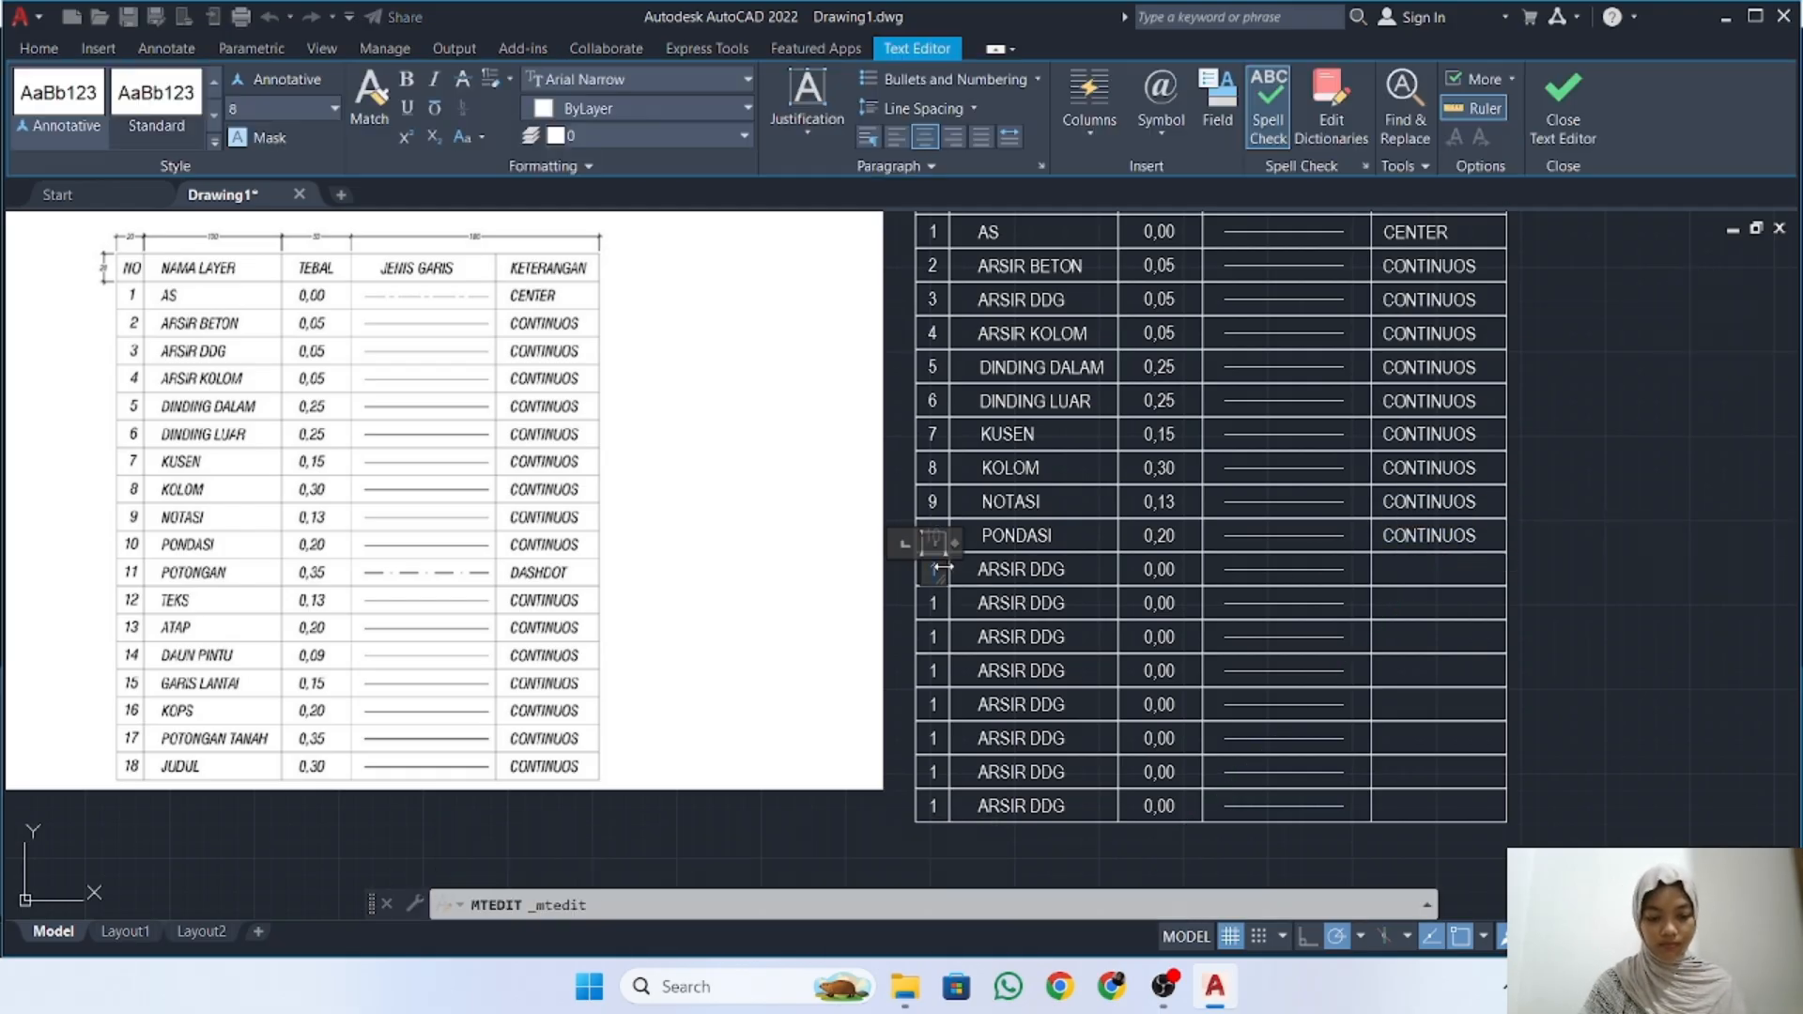
double_click(1019, 570)
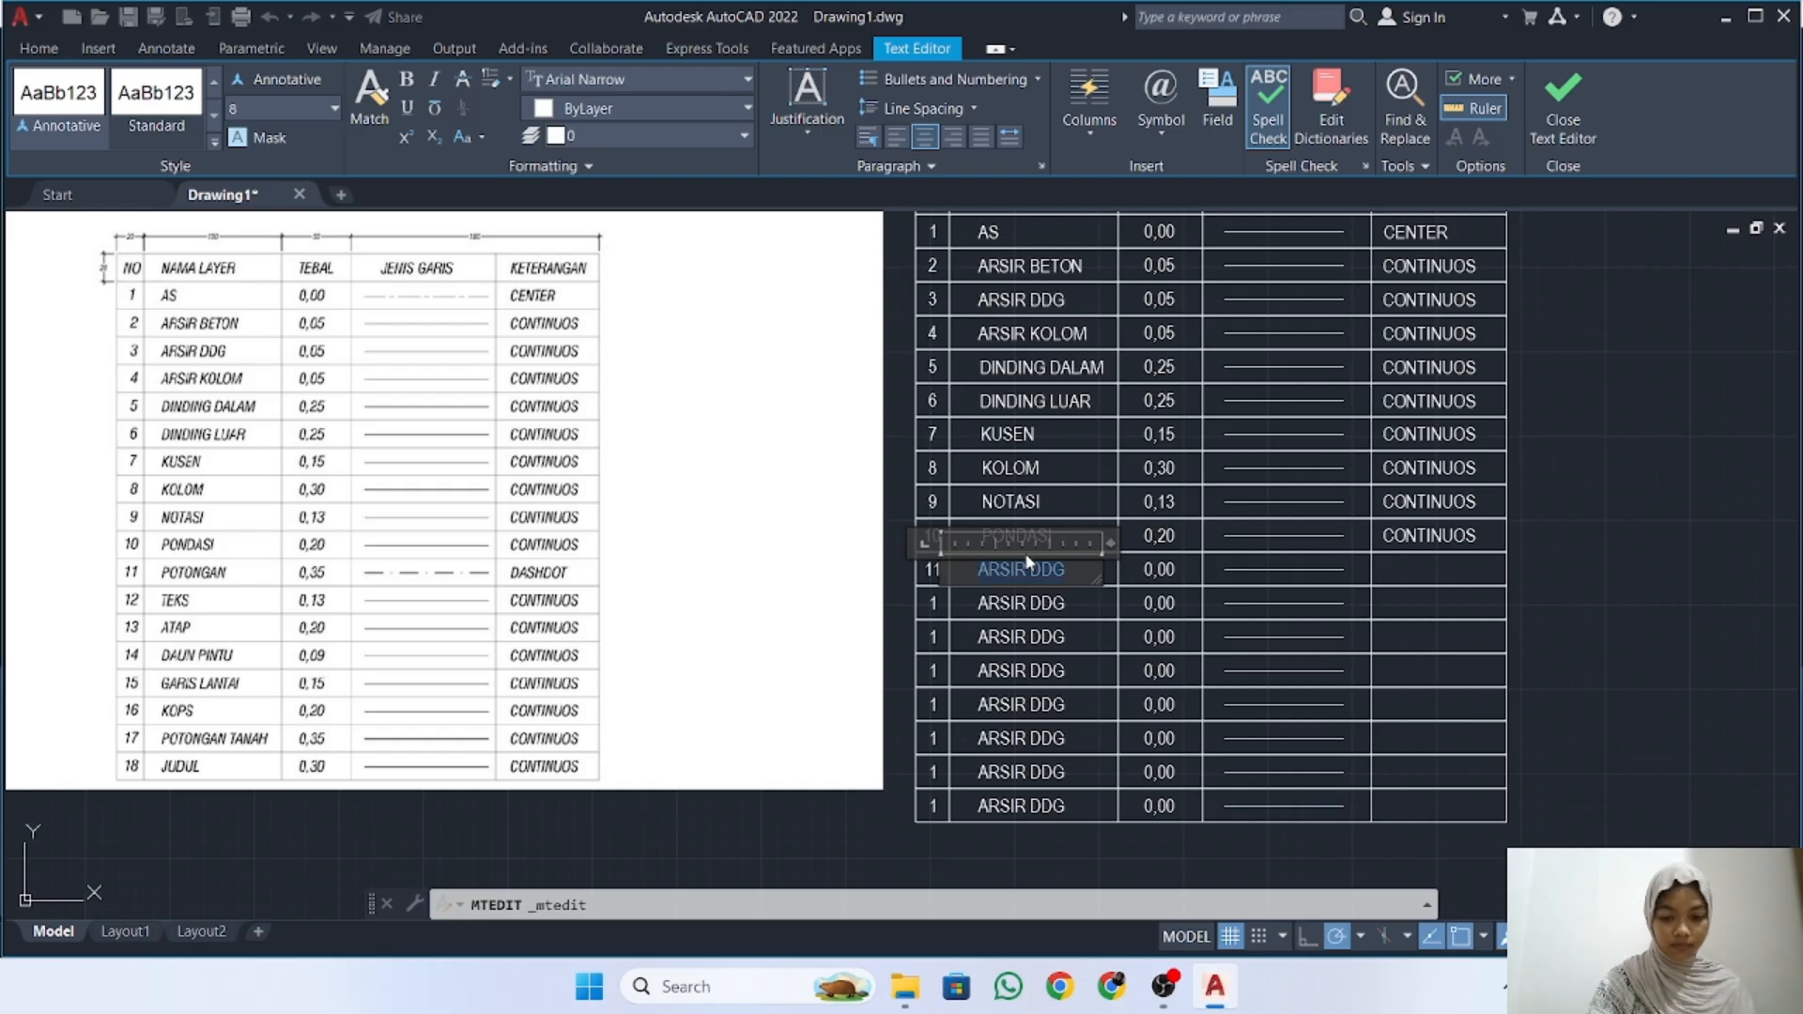
scroll(1067, 569, up, 2)
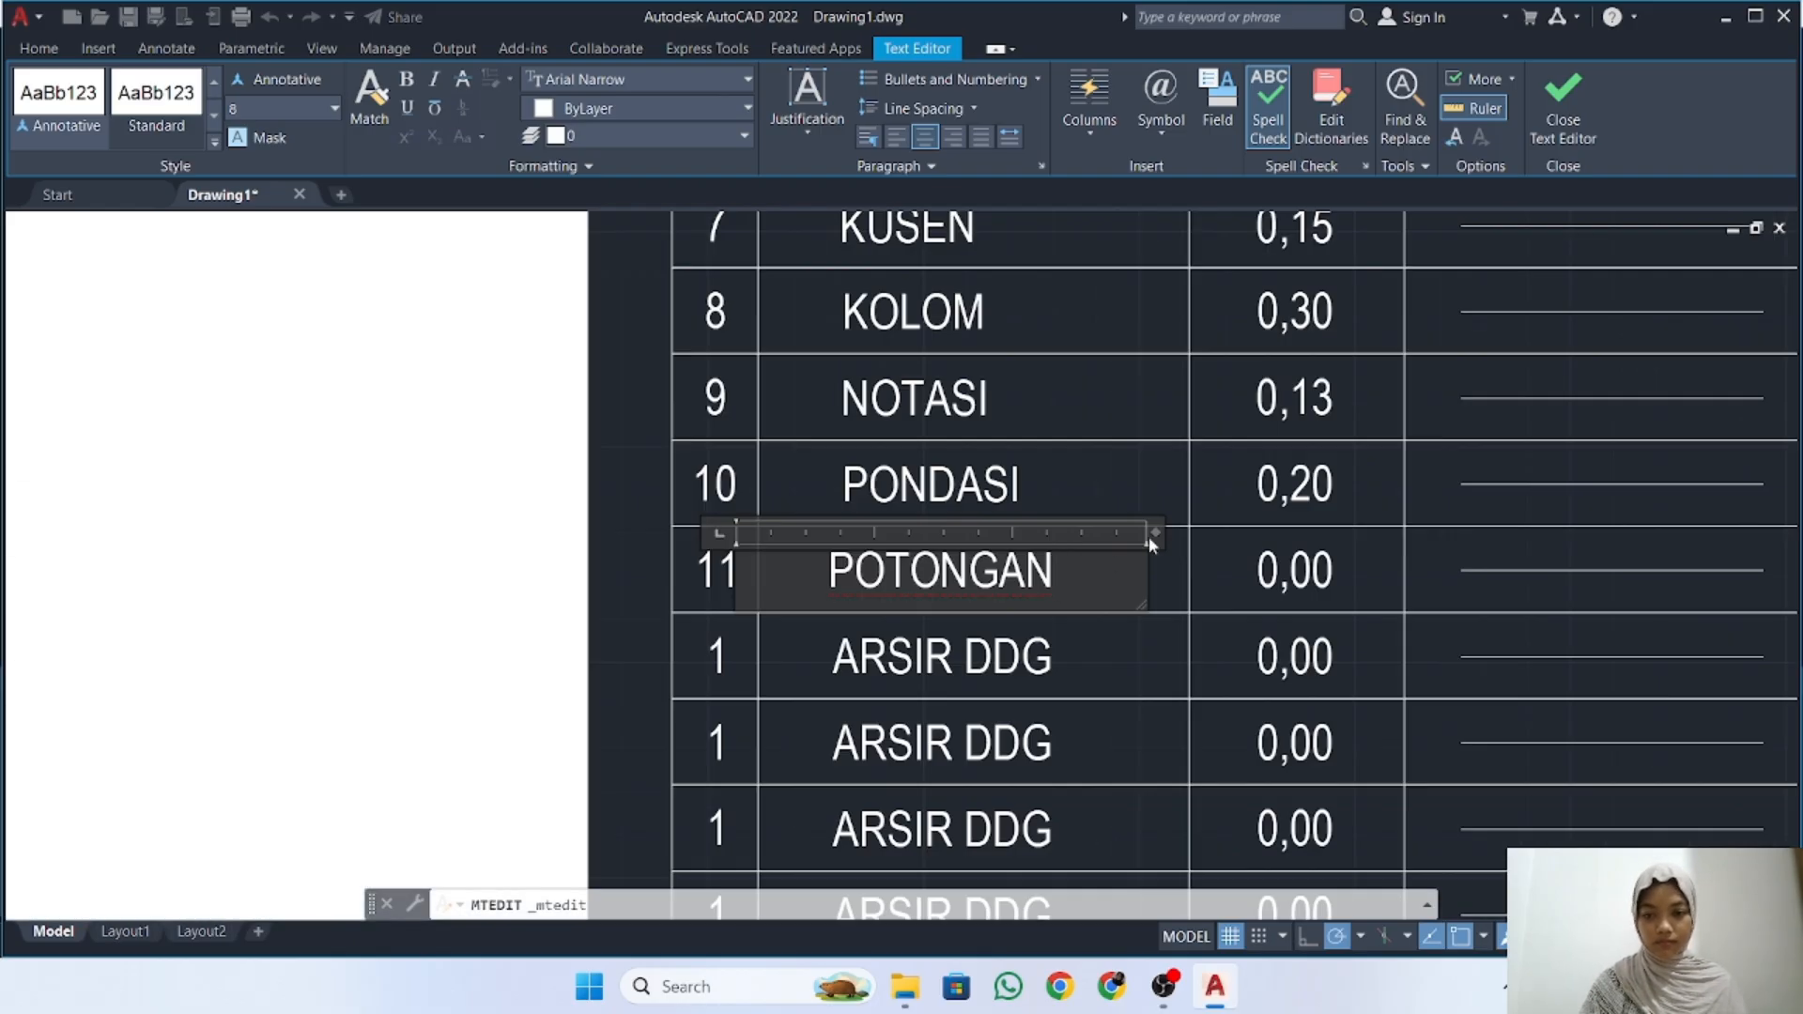
drag(1152, 535, 1180, 533)
click(1280, 571)
Set the TEBAL of row 11, POTONGAN, to 0,35
scroll(990, 613, down, 1)
middle_drag(990, 613, 1410, 522)
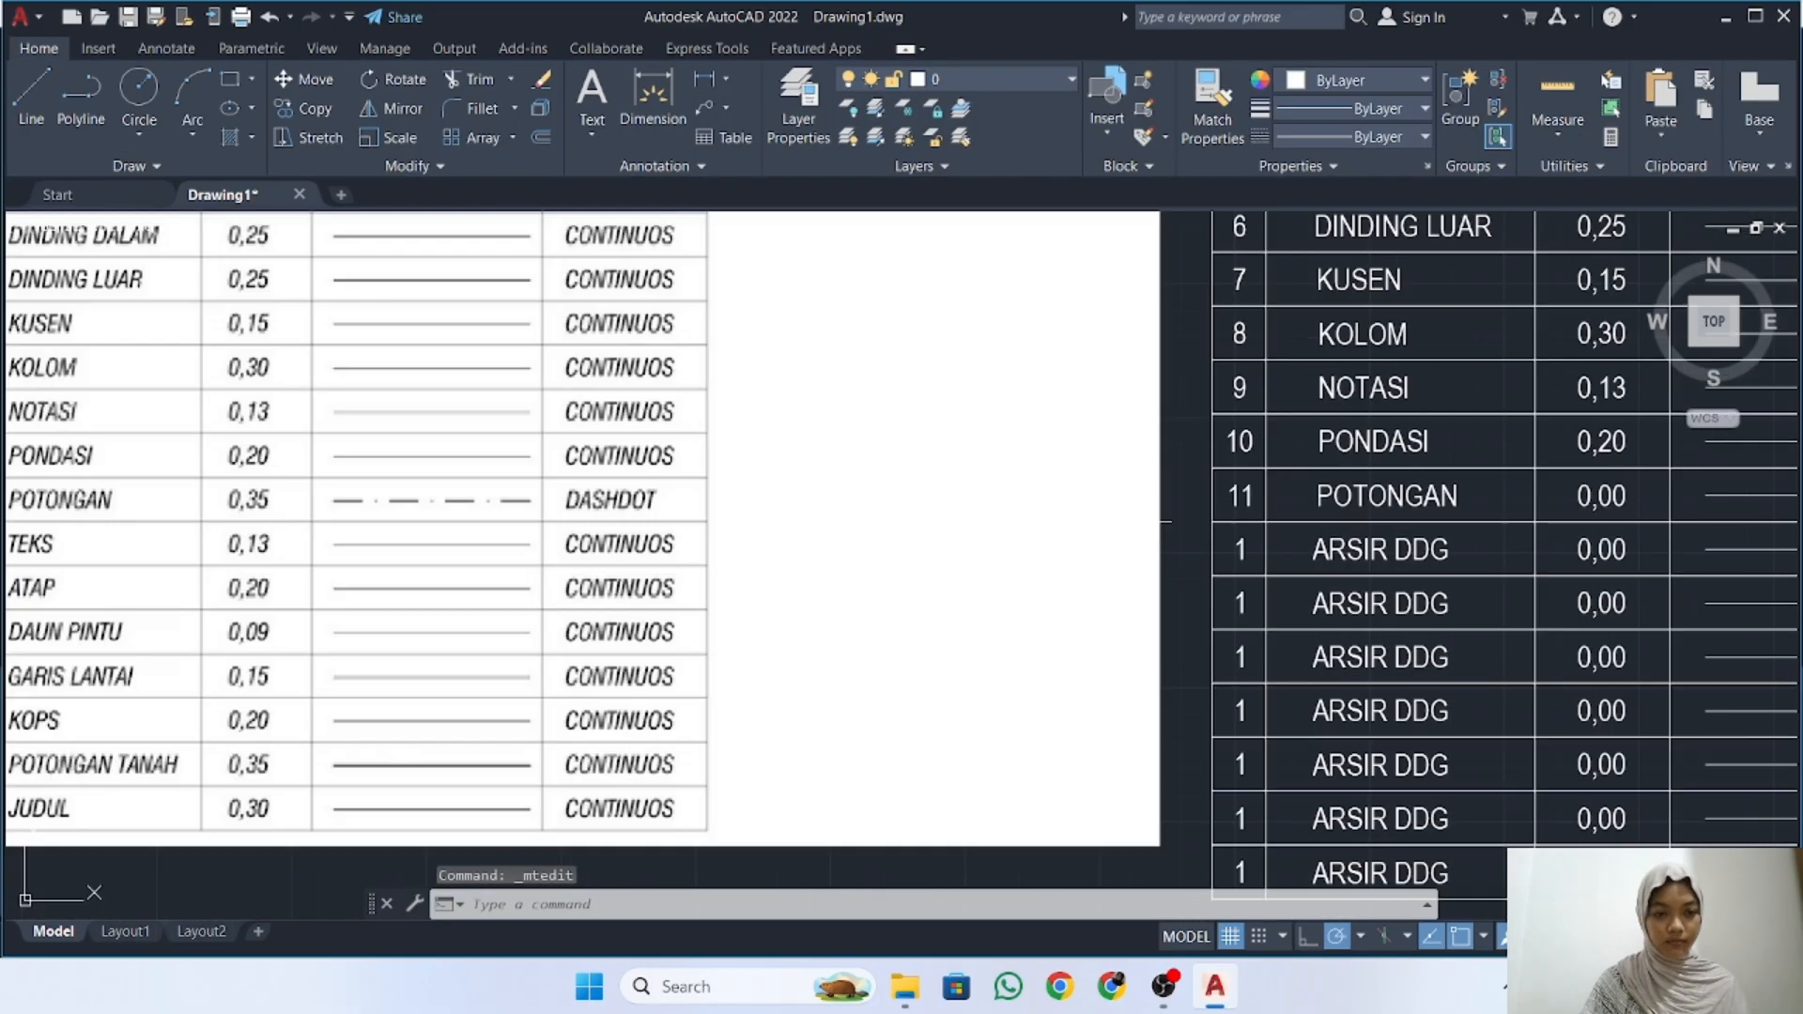
middle_drag(1203, 526, 699, 527)
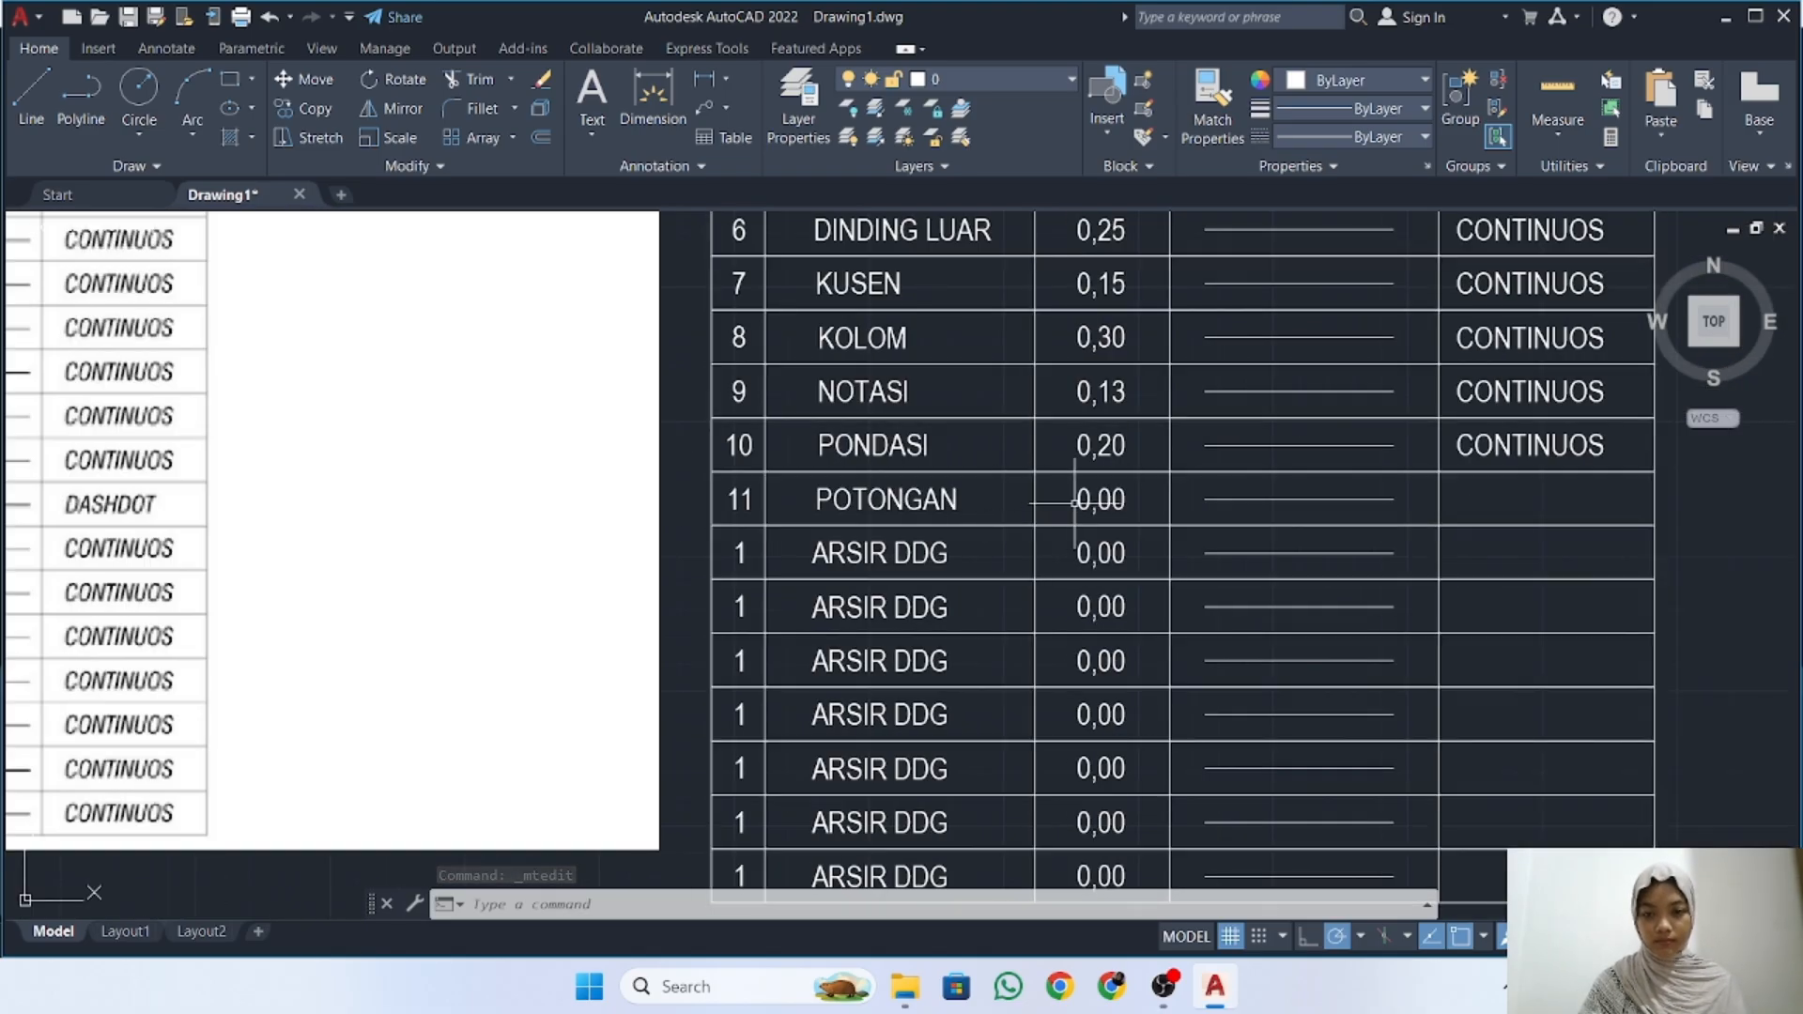
double_click(1127, 501)
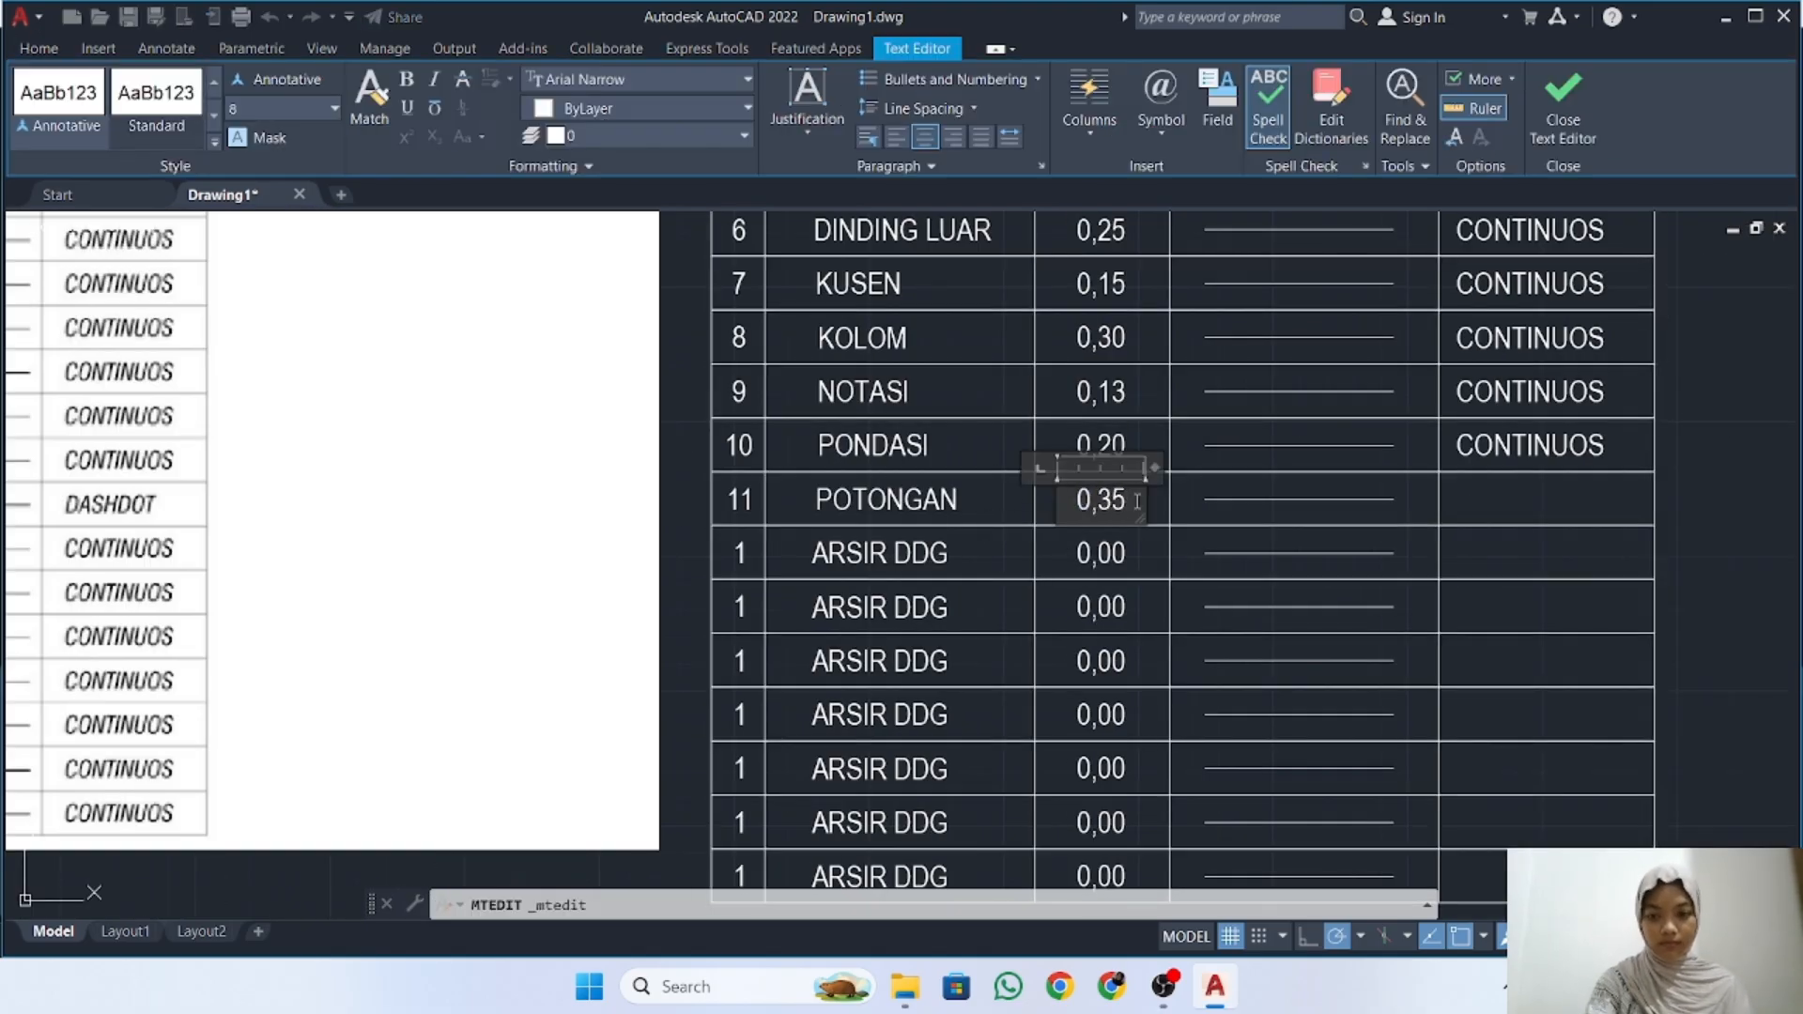
click(1235, 469)
Copy CONTINUOS from row 10 into the KETERANGAN cell of row 11, POTONGAN, and change the copied text to DASHDOT
click(1509, 449)
scroll(1372, 516, down, 1)
middle_drag(1372, 516, 1117, 515)
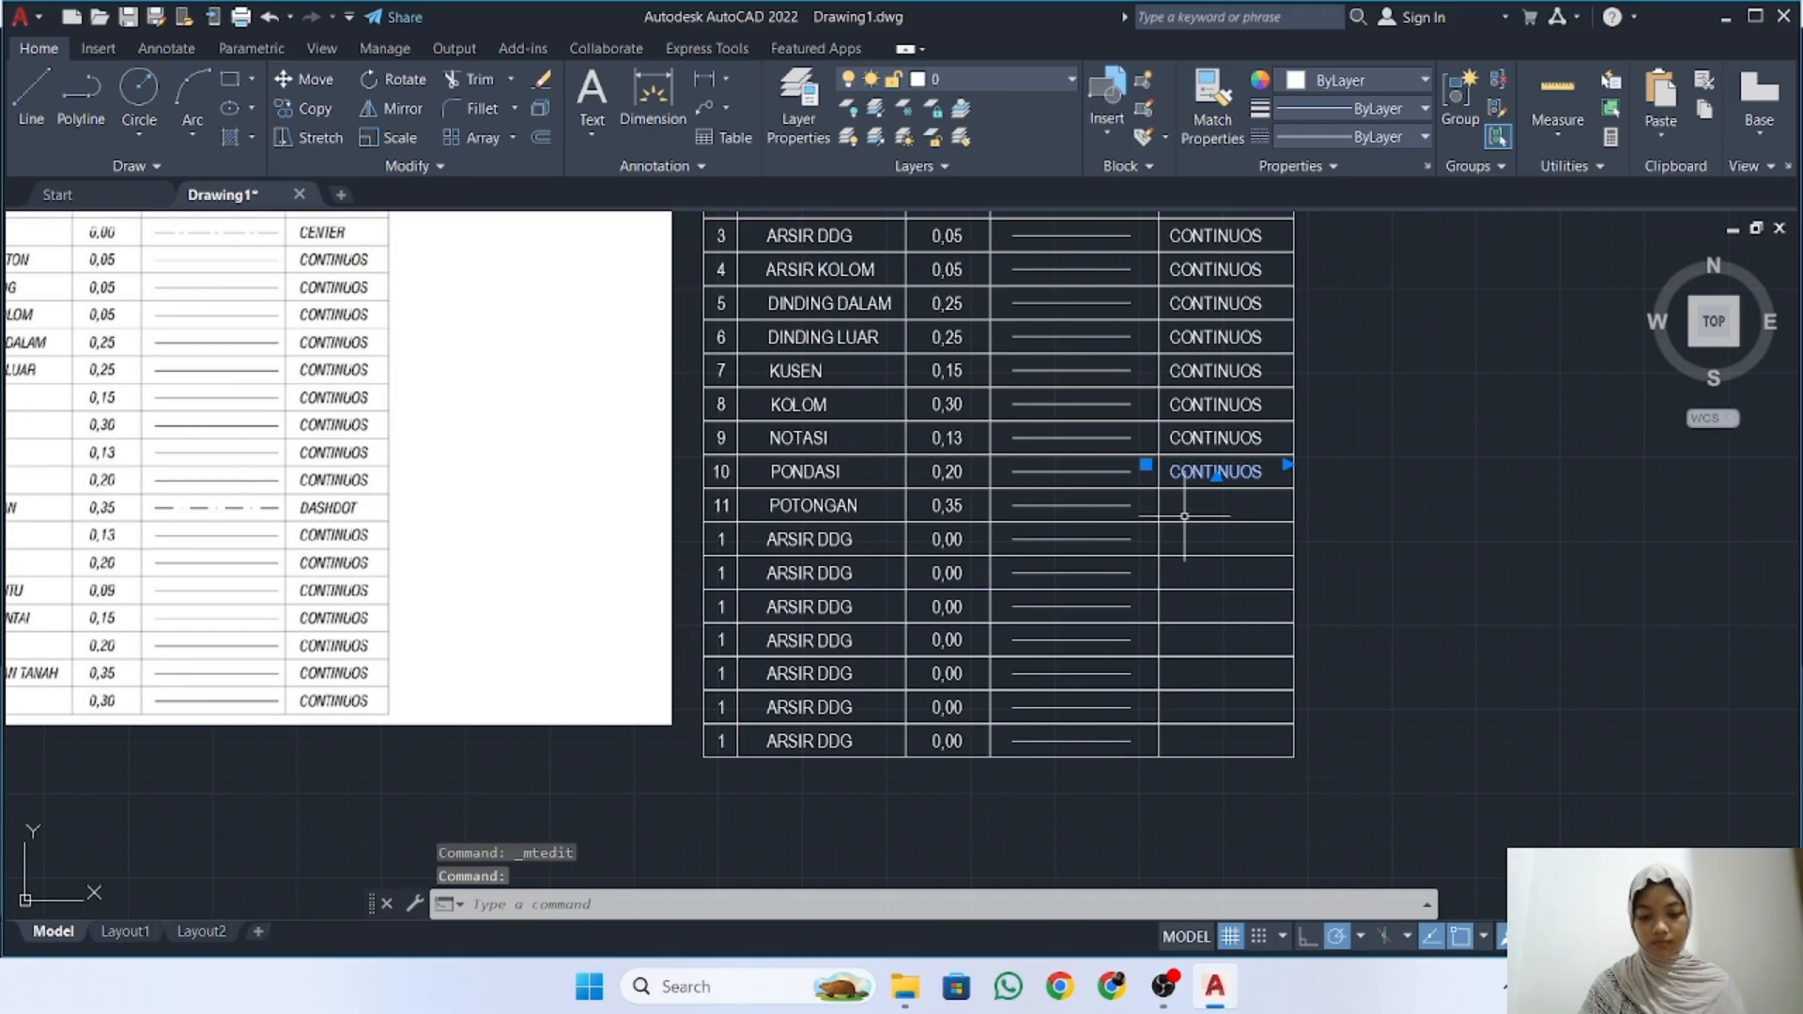
text(co)
key(space)
click(1295, 455)
click(1295, 489)
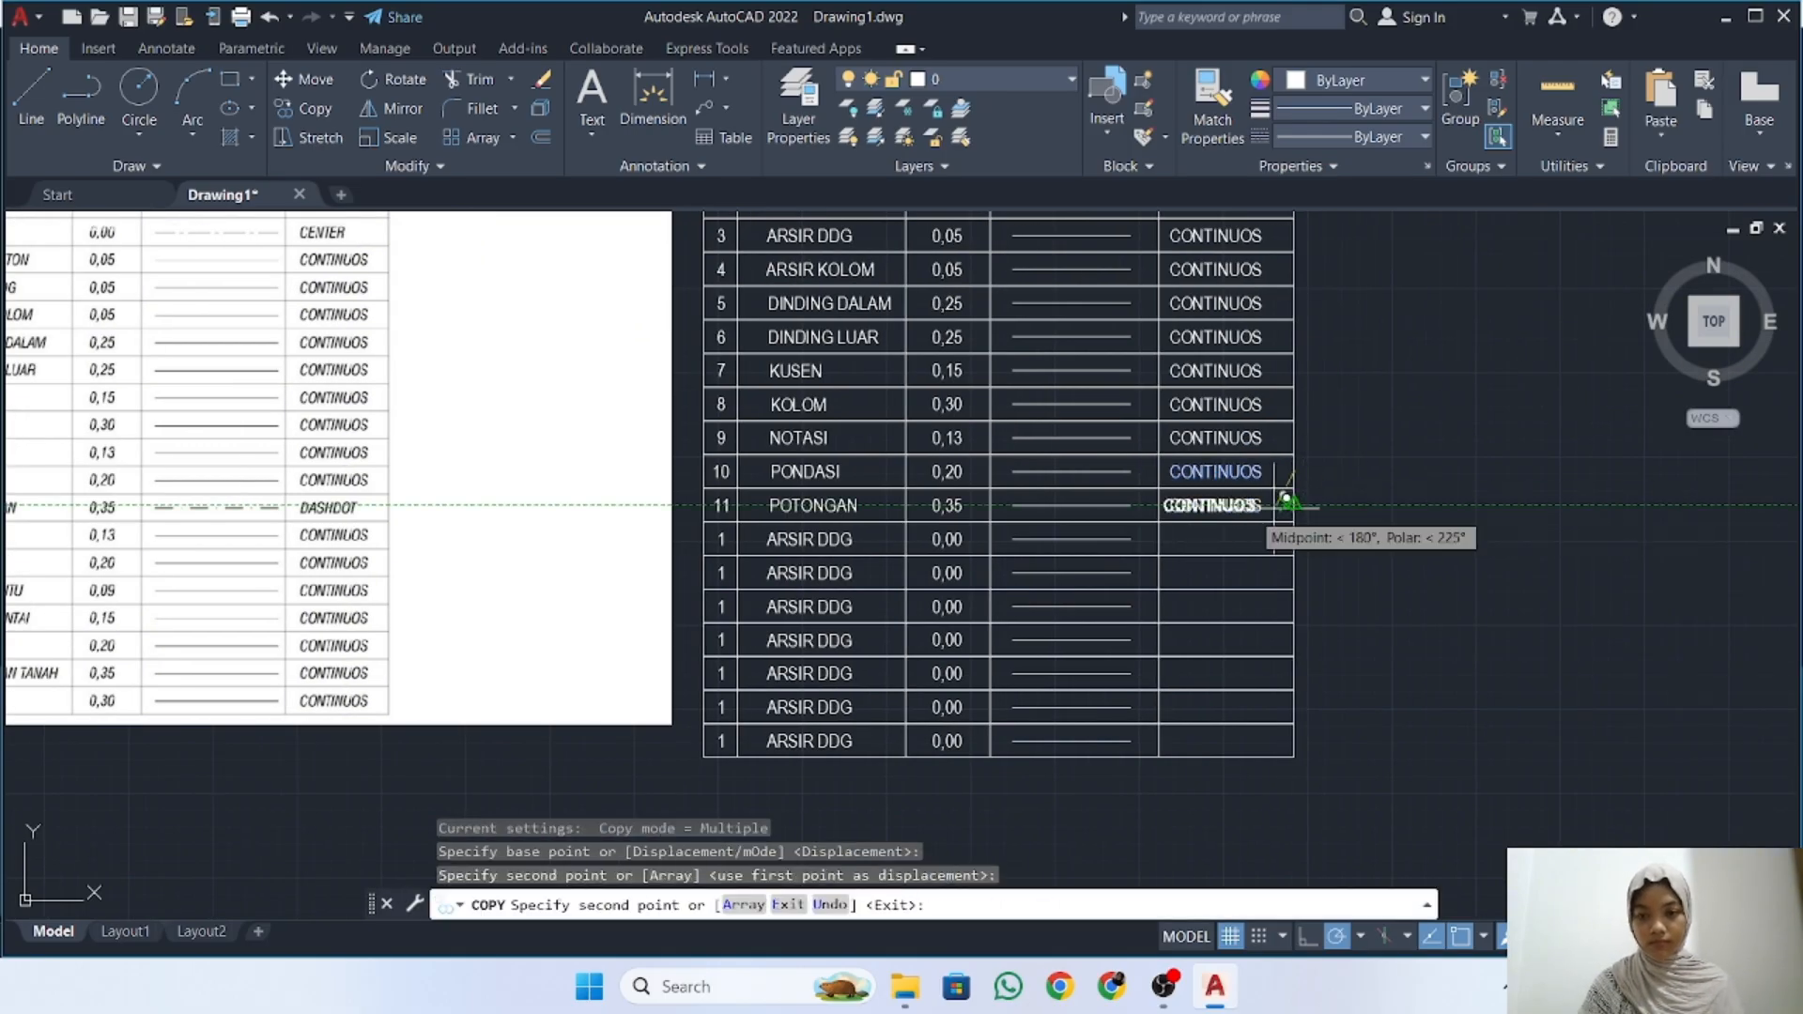
key(Escape)
double_click(1201, 510)
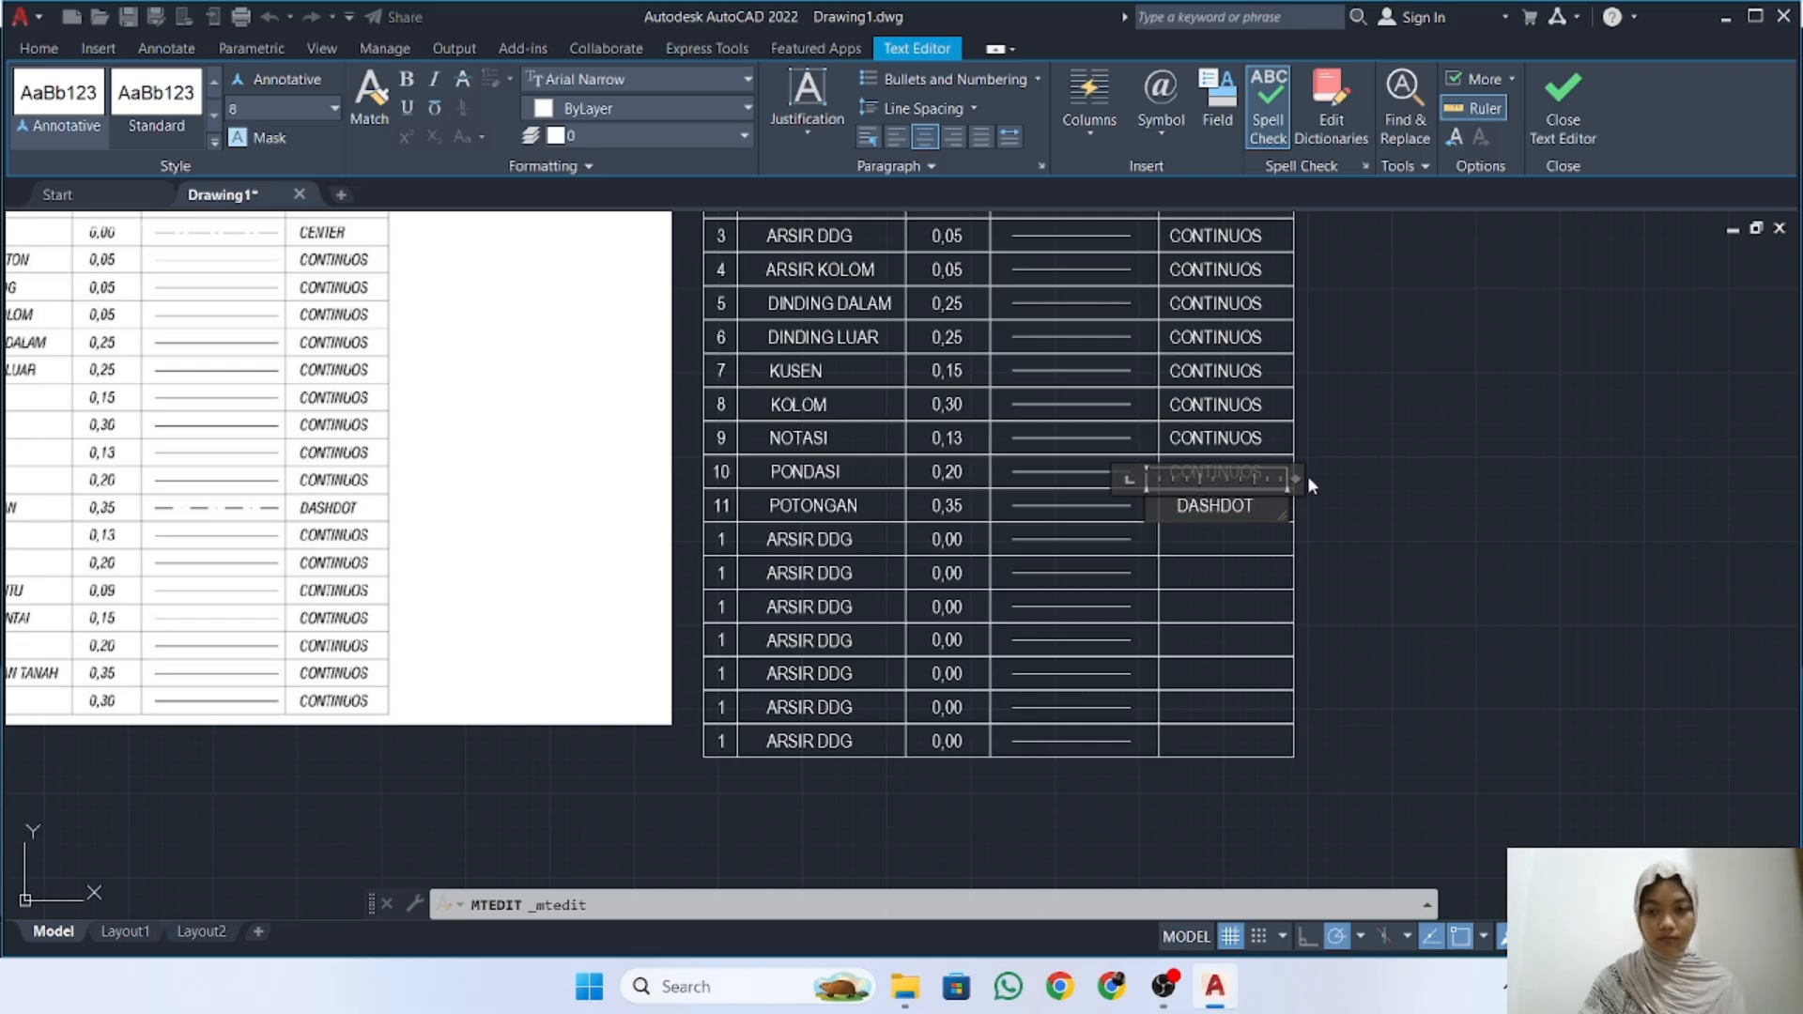
click(1545, 118)
Number the twelfth row 12 and change its layer name to TEKS, narrowing the name's text frame for alignment
middle_drag(724, 541, 850, 503)
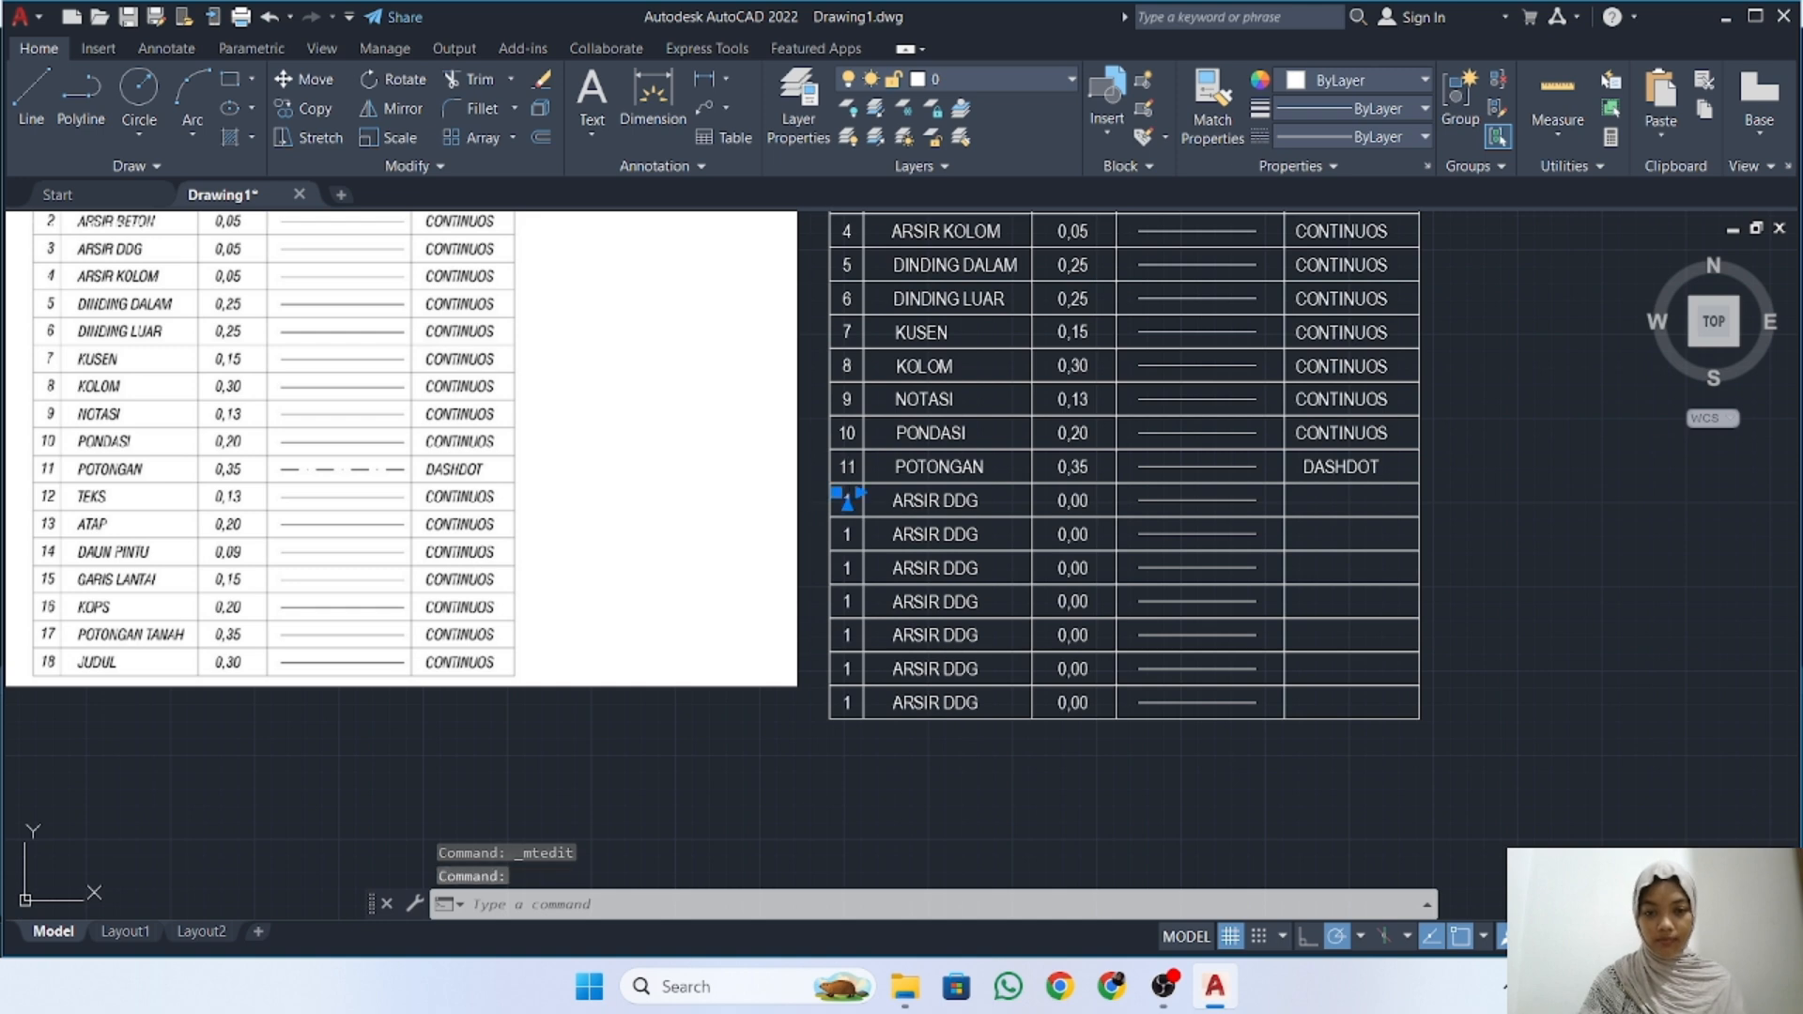
double_click(848, 501)
click(925, 502)
double_click(921, 500)
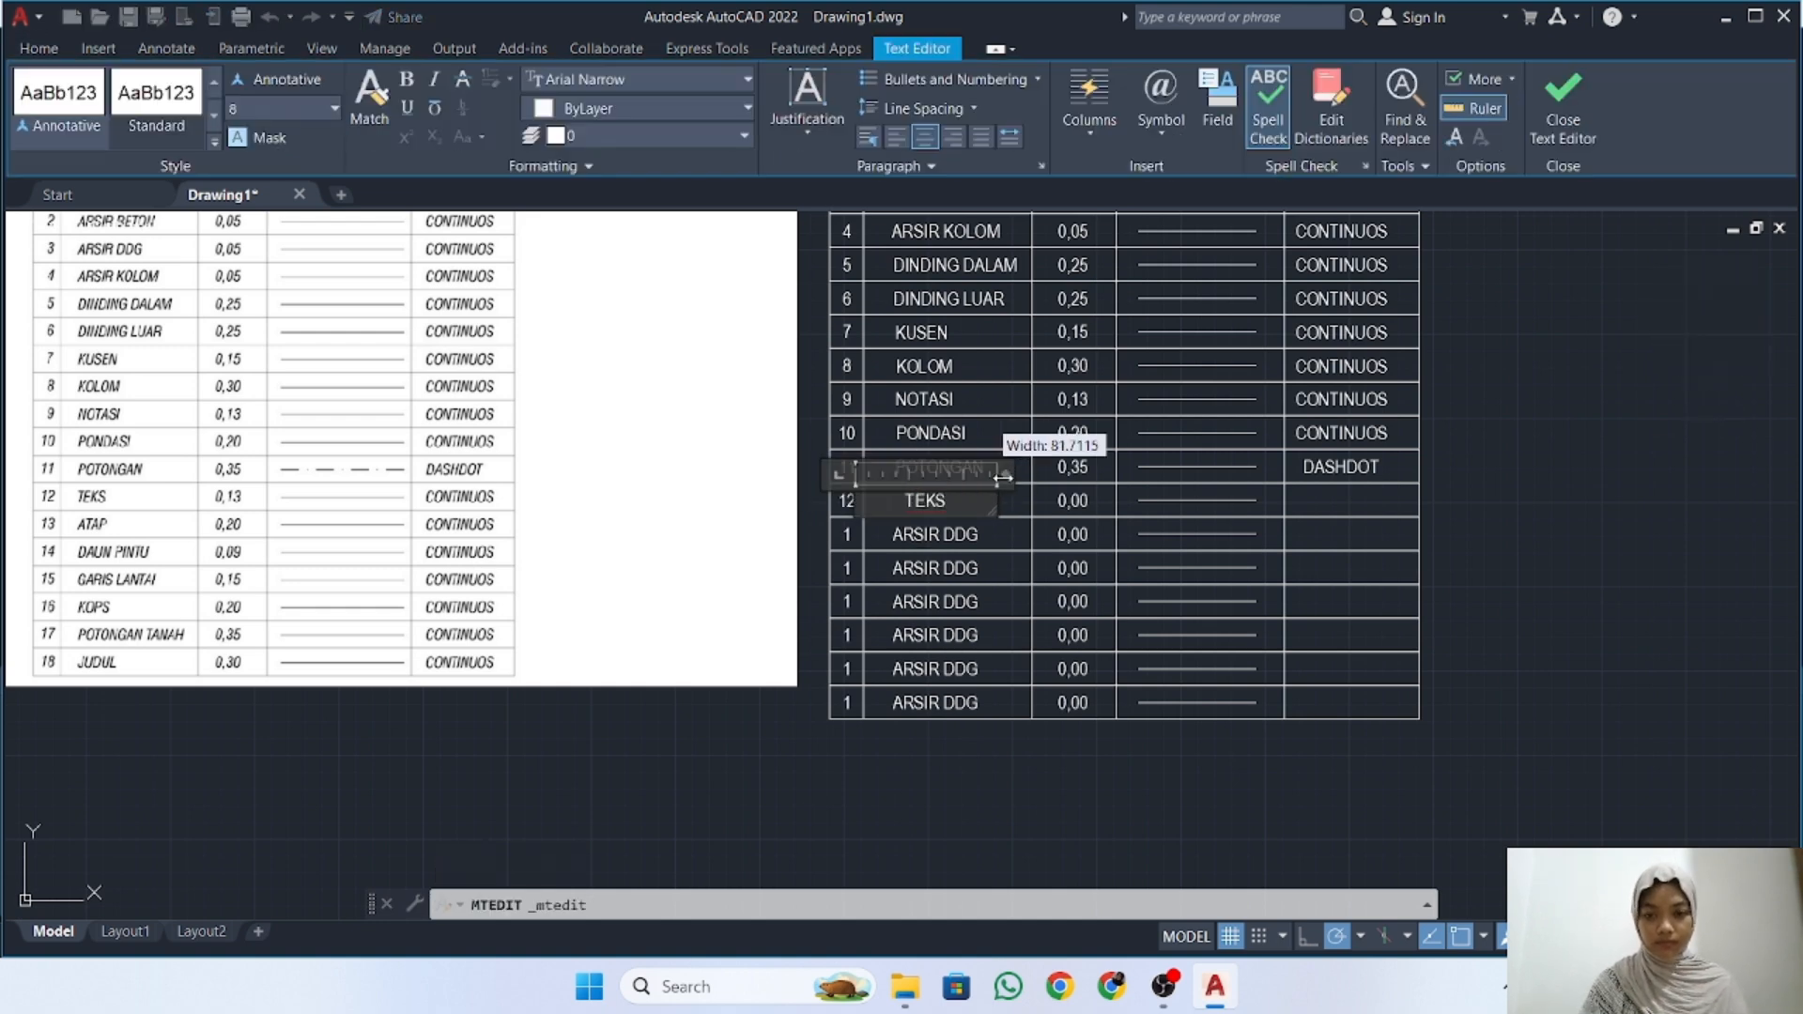
Set the TEBAL of row 12, TEKS, to 0,13
click(1078, 501)
double_click(1078, 500)
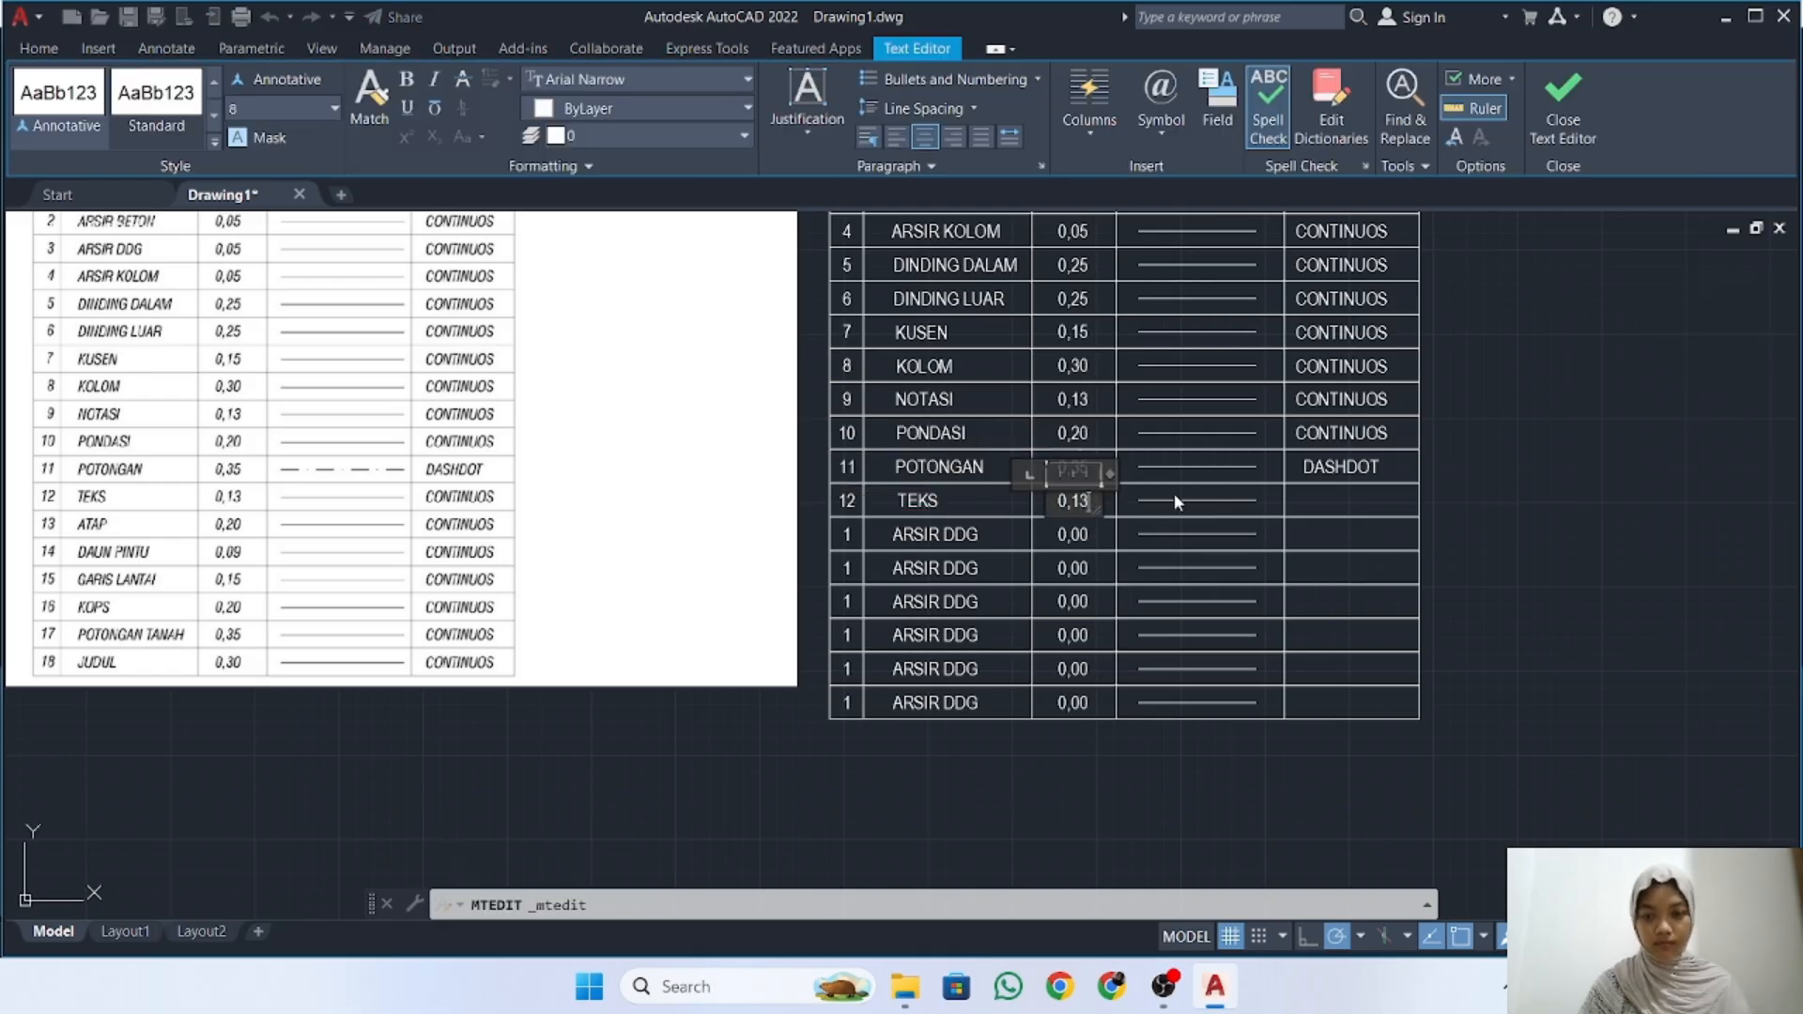
click(1350, 481)
click(1352, 477)
click(1351, 468)
text(co)
key(Return)
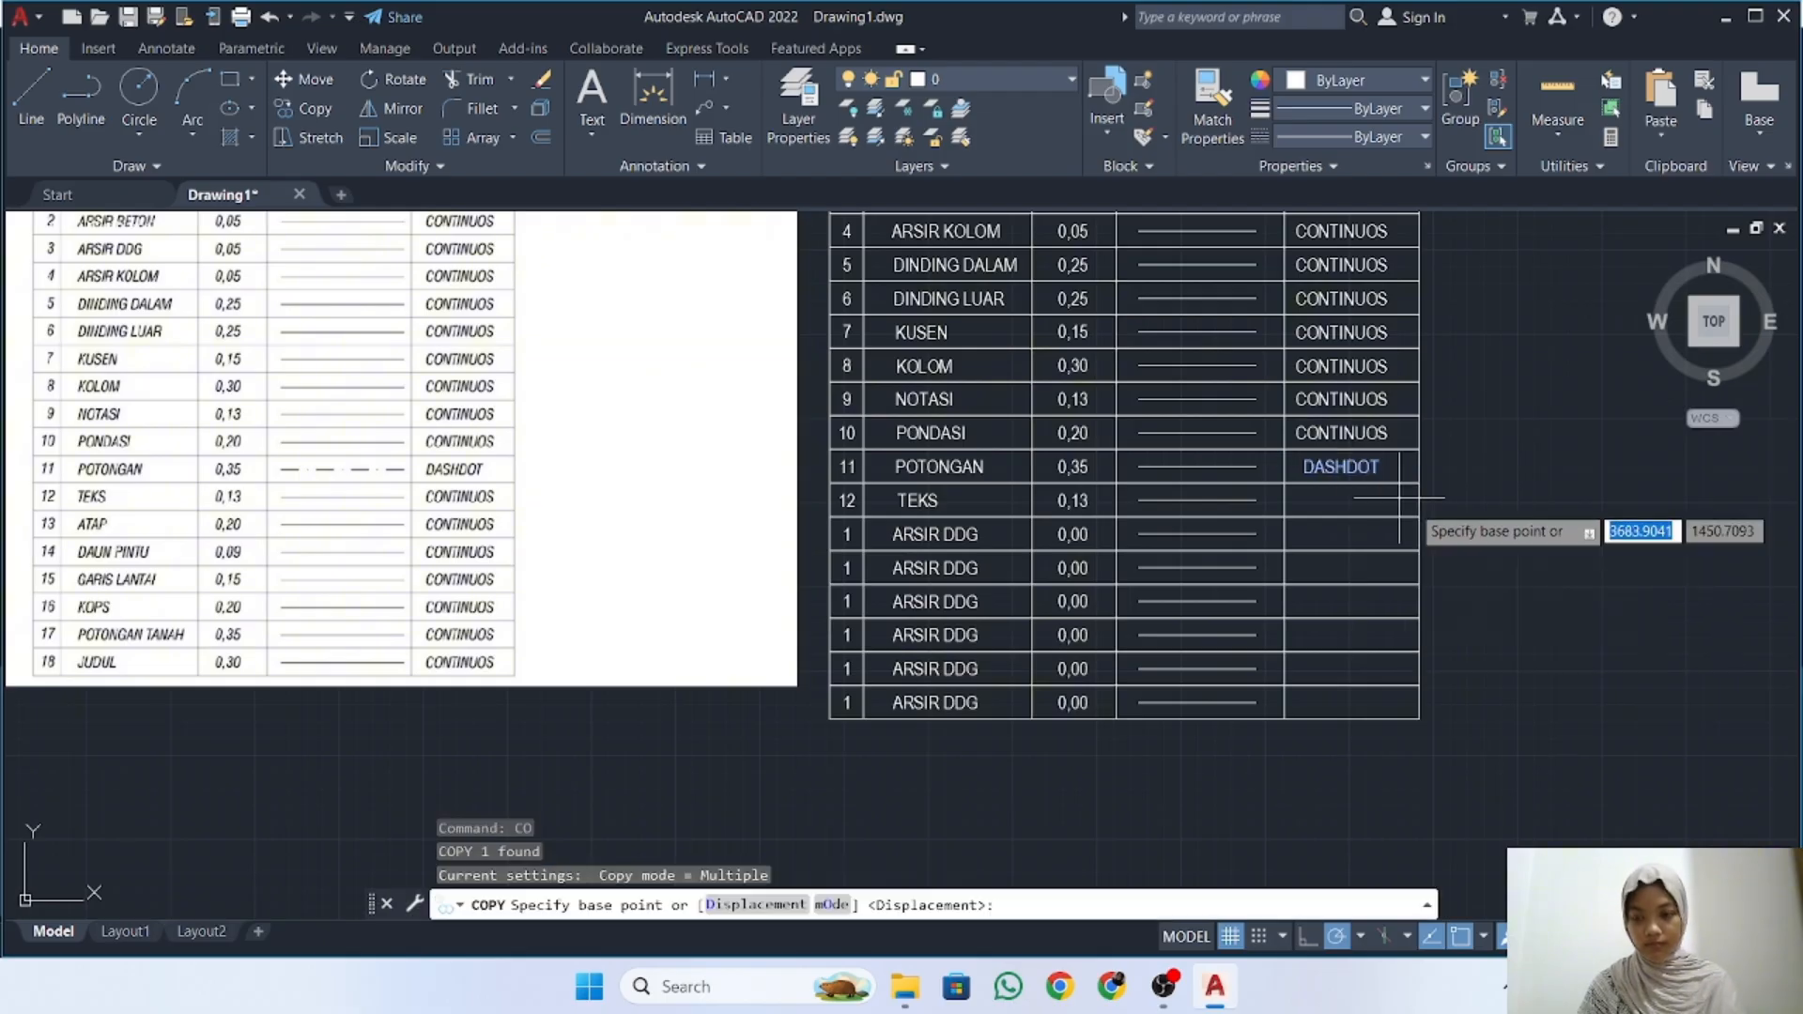
click(1421, 464)
key(Escape)
Copy CONTINUOS from row 10 into the KETERANGAN cell of row 12, TEKS
click(1374, 433)
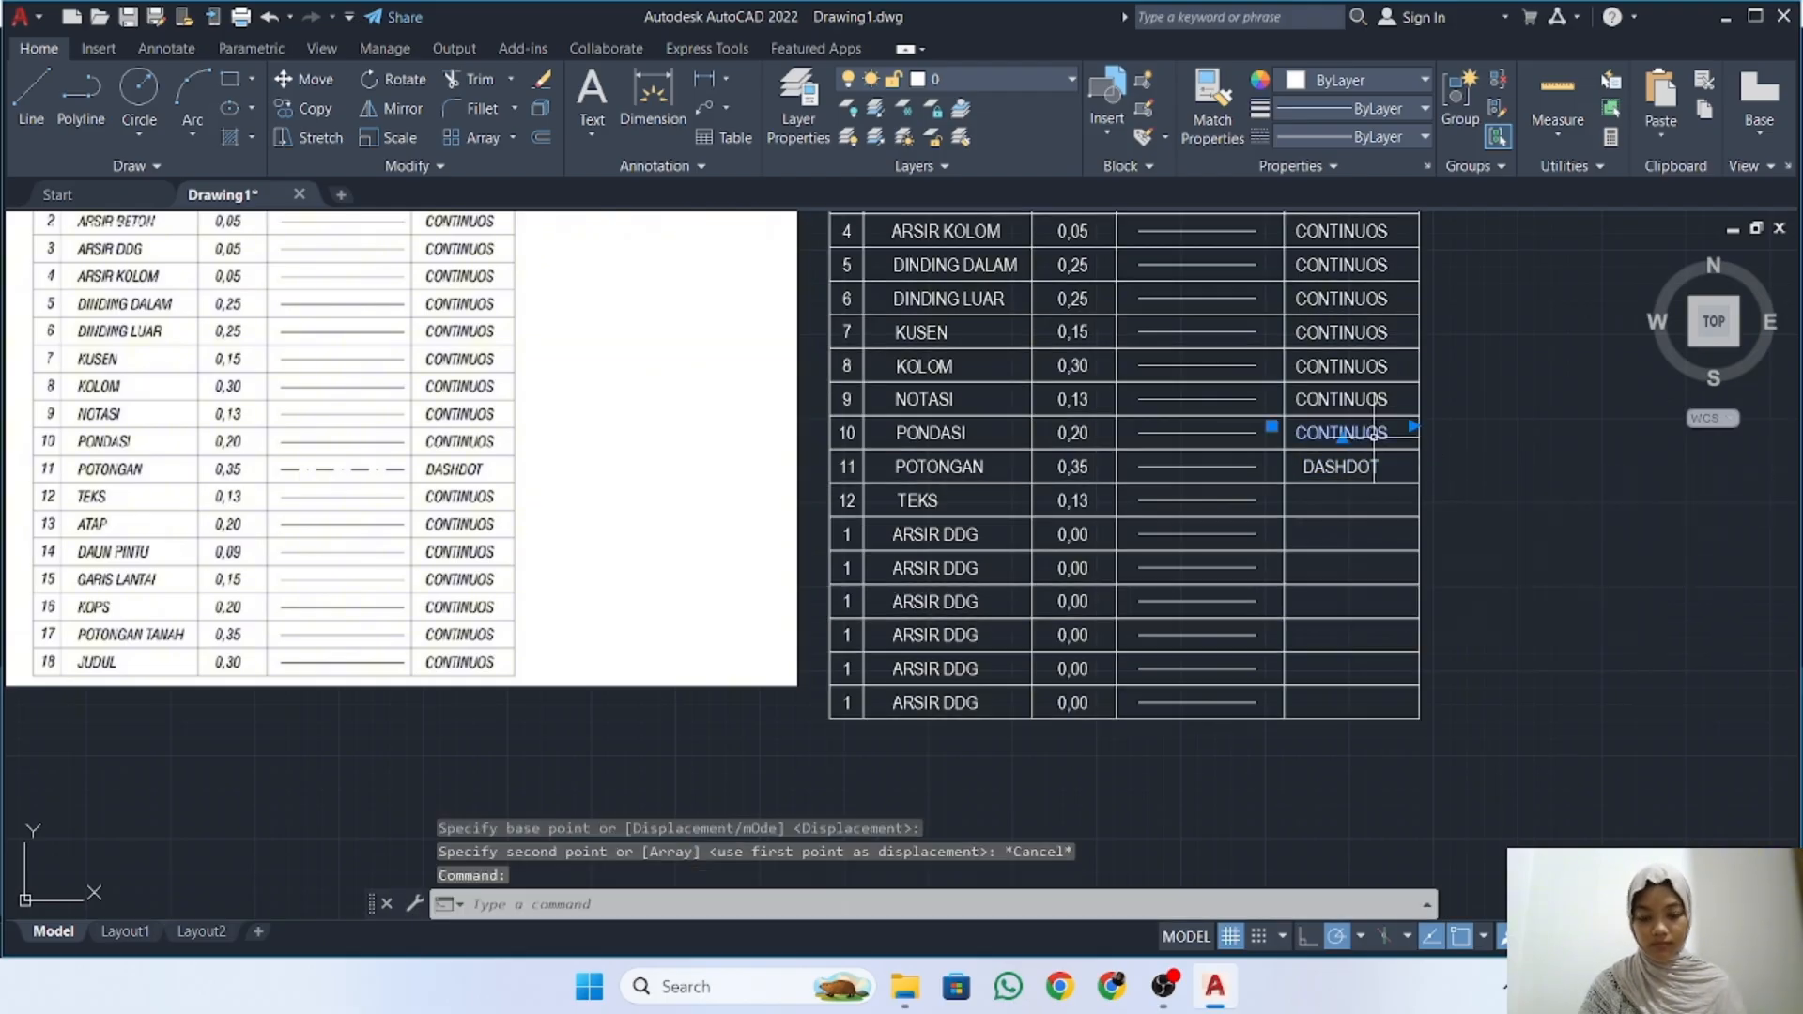
text(co)
key(Return)
click(1414, 427)
click(1413, 495)
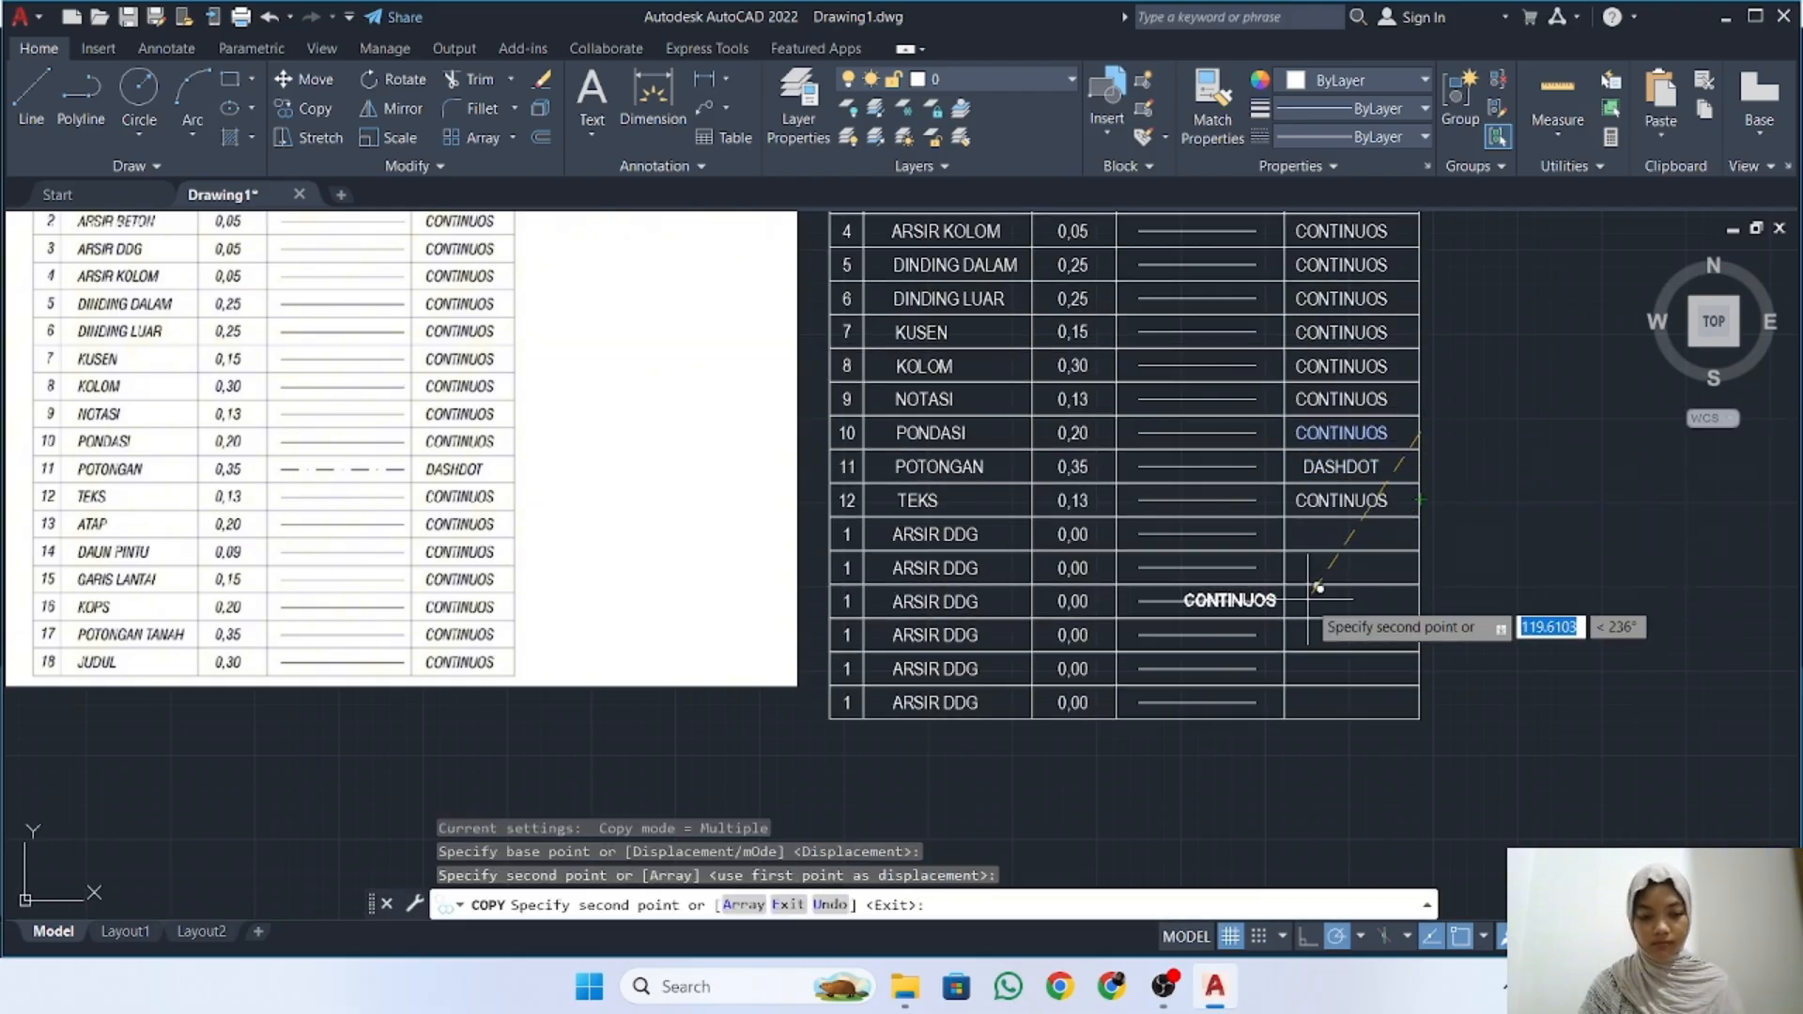
key(Escape)
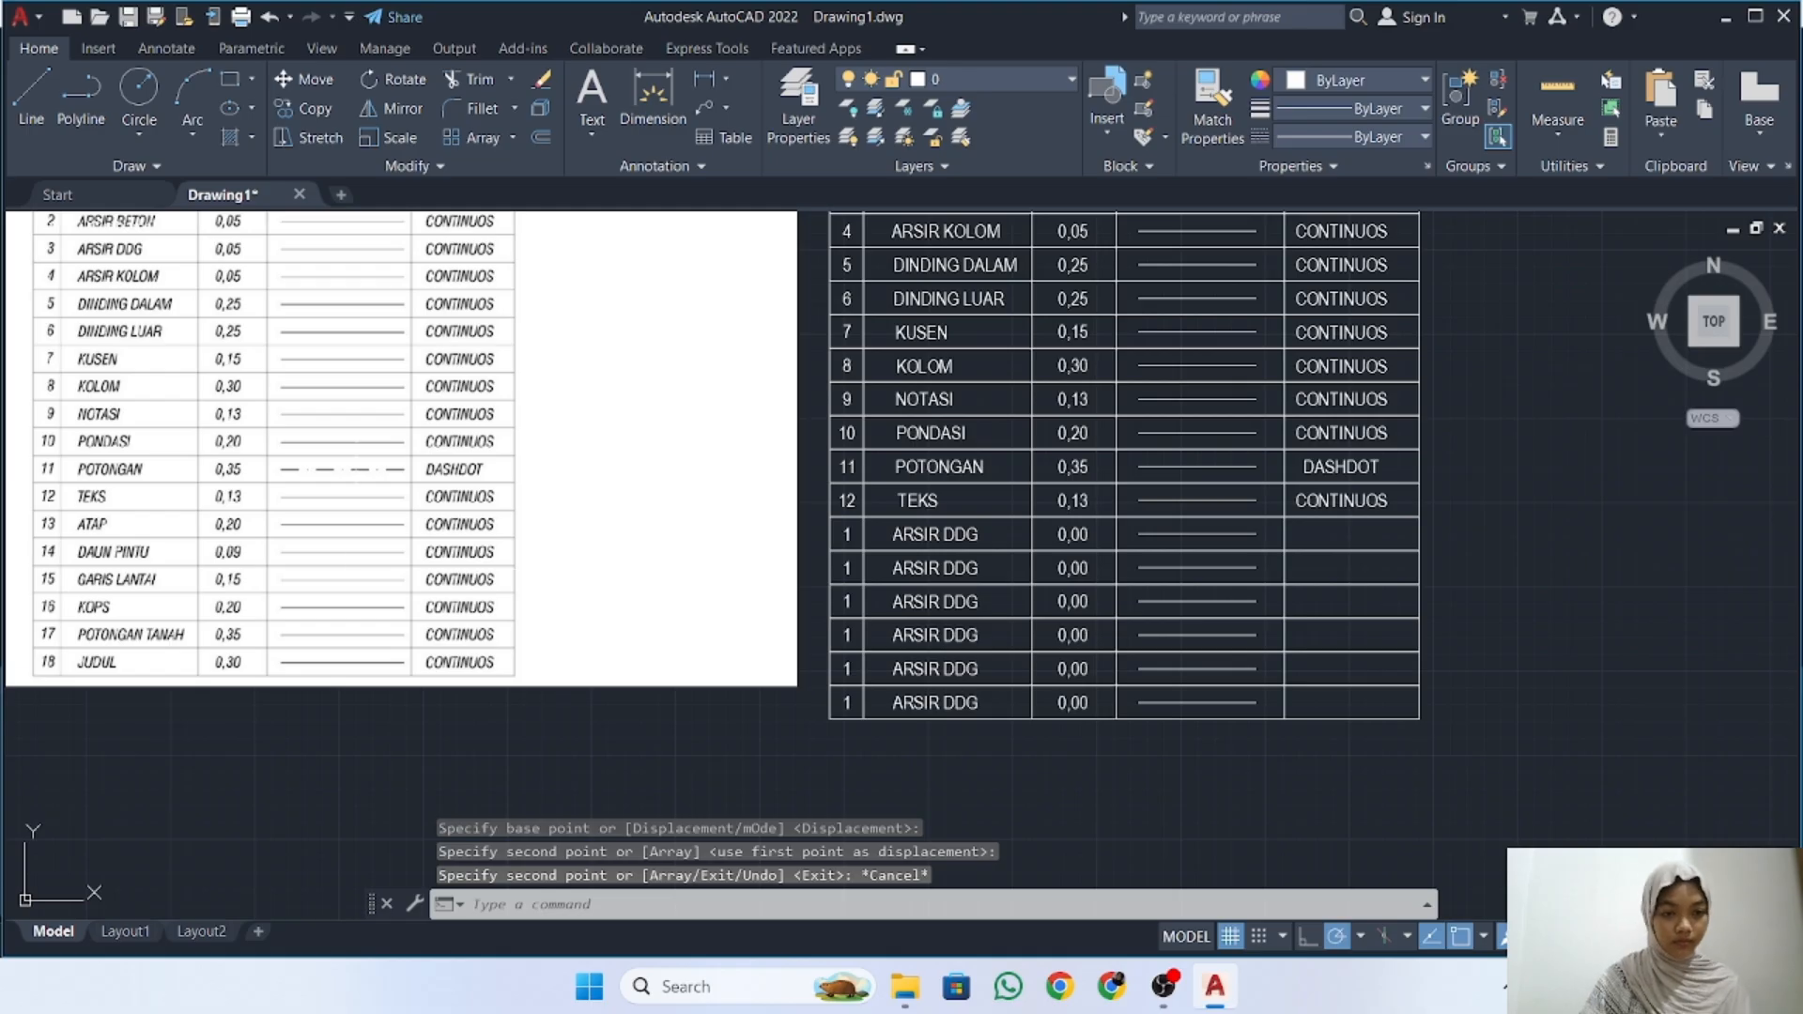
Number the thirteenth row 13 and change its layer name to ATAP, narrowing the name's text frame for alignment
double_click(853, 534)
click(912, 541)
double_click(914, 536)
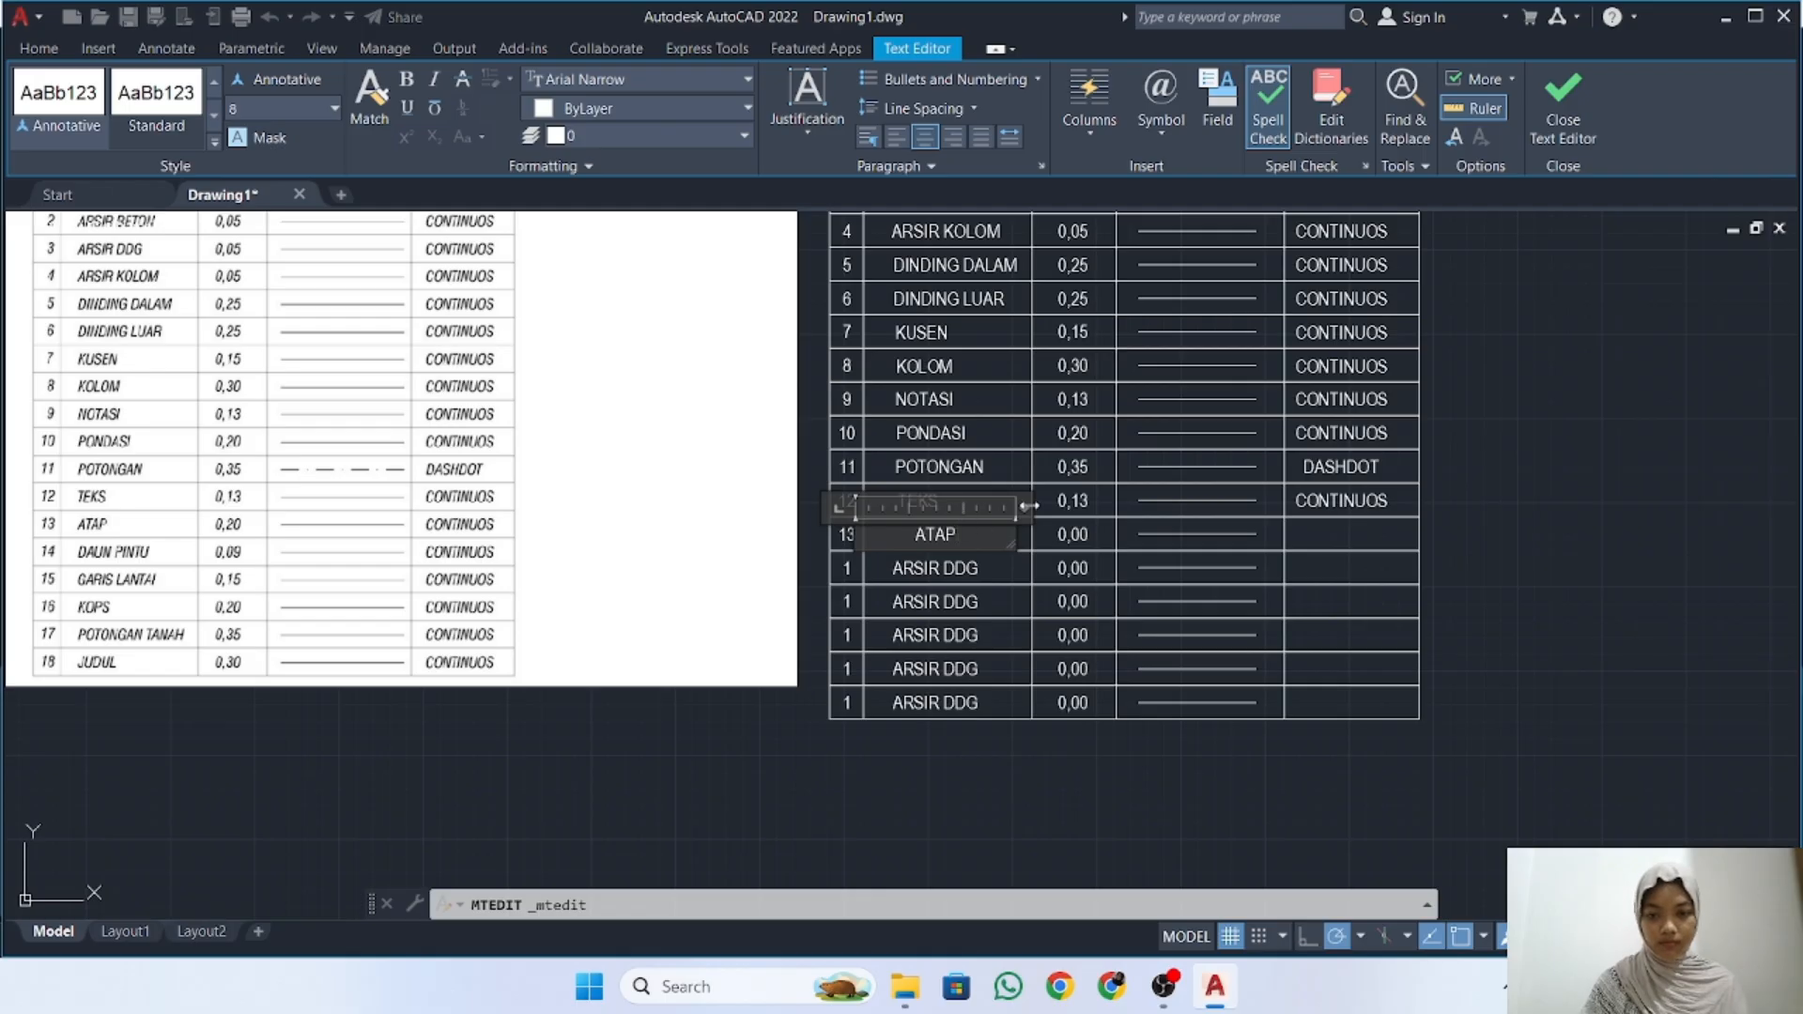
drag(1029, 506, 957, 518)
Set the TEBAL of row 13, ATAP, to 0,20
scroll(1015, 519, up, 4)
click(1167, 555)
double_click(1168, 555)
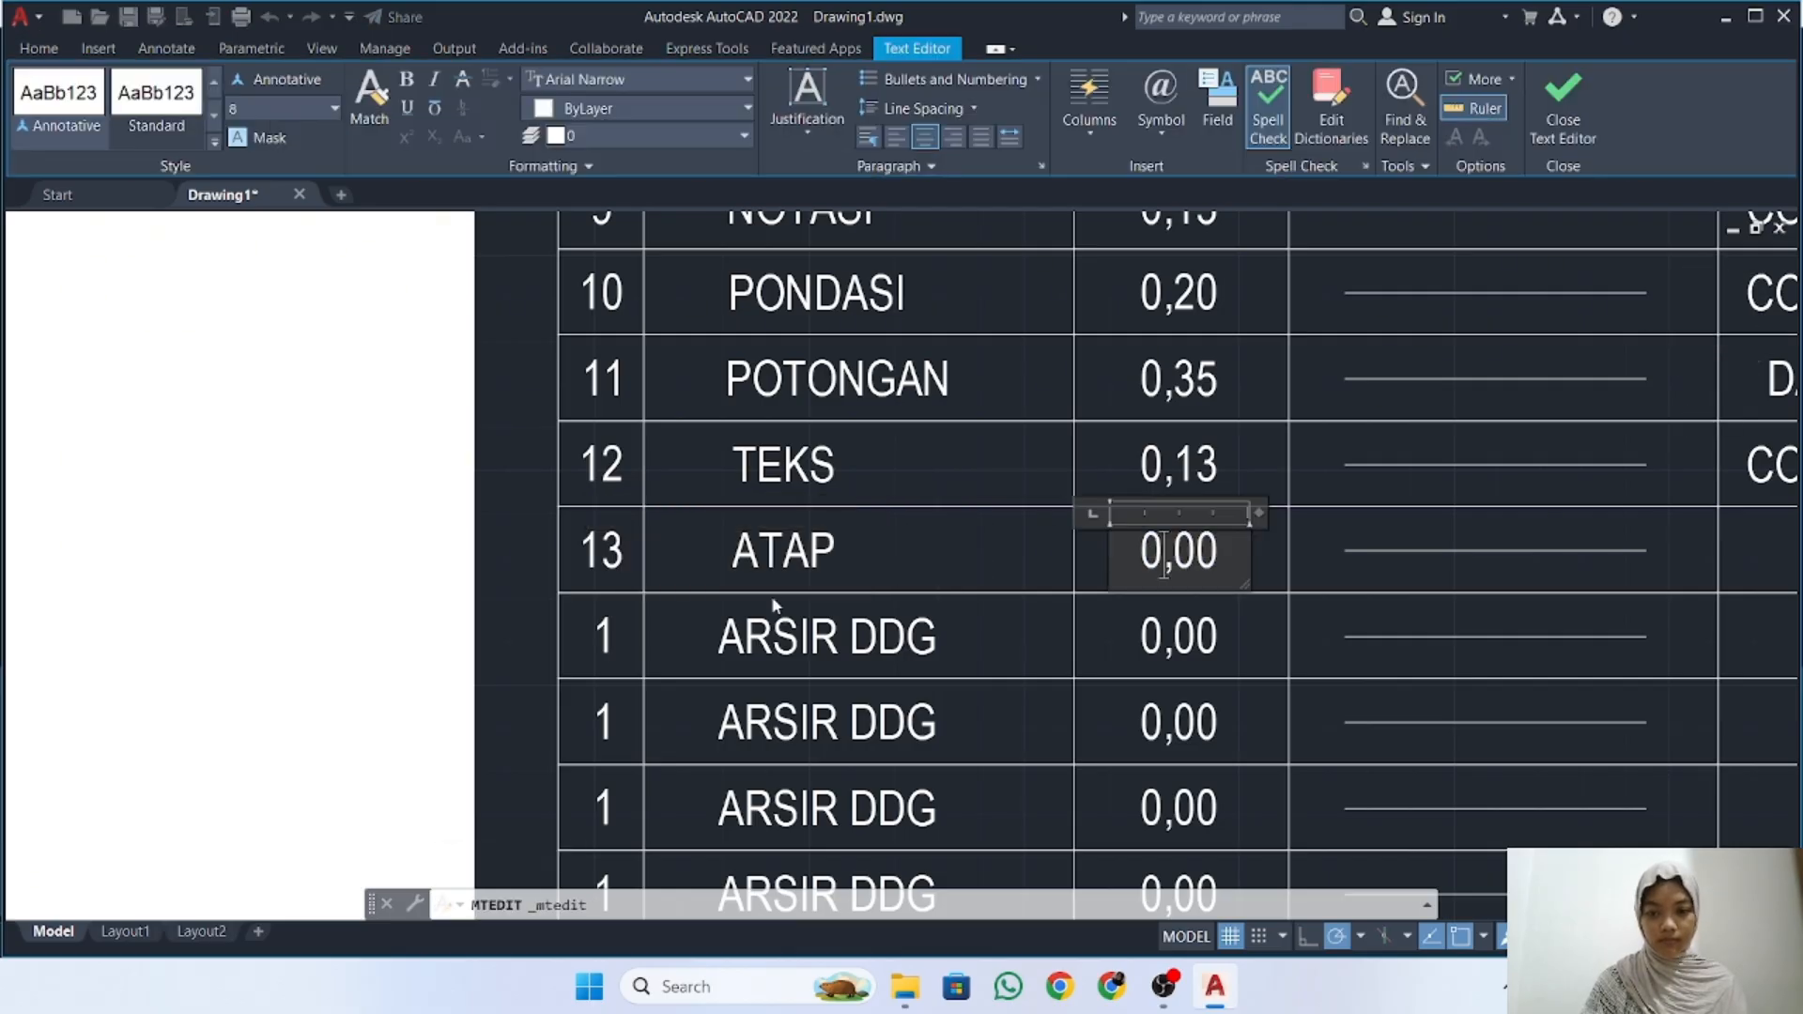
scroll(774, 603, down, 4)
middle_drag(546, 581, 863, 564)
scroll(1245, 575, up, 2)
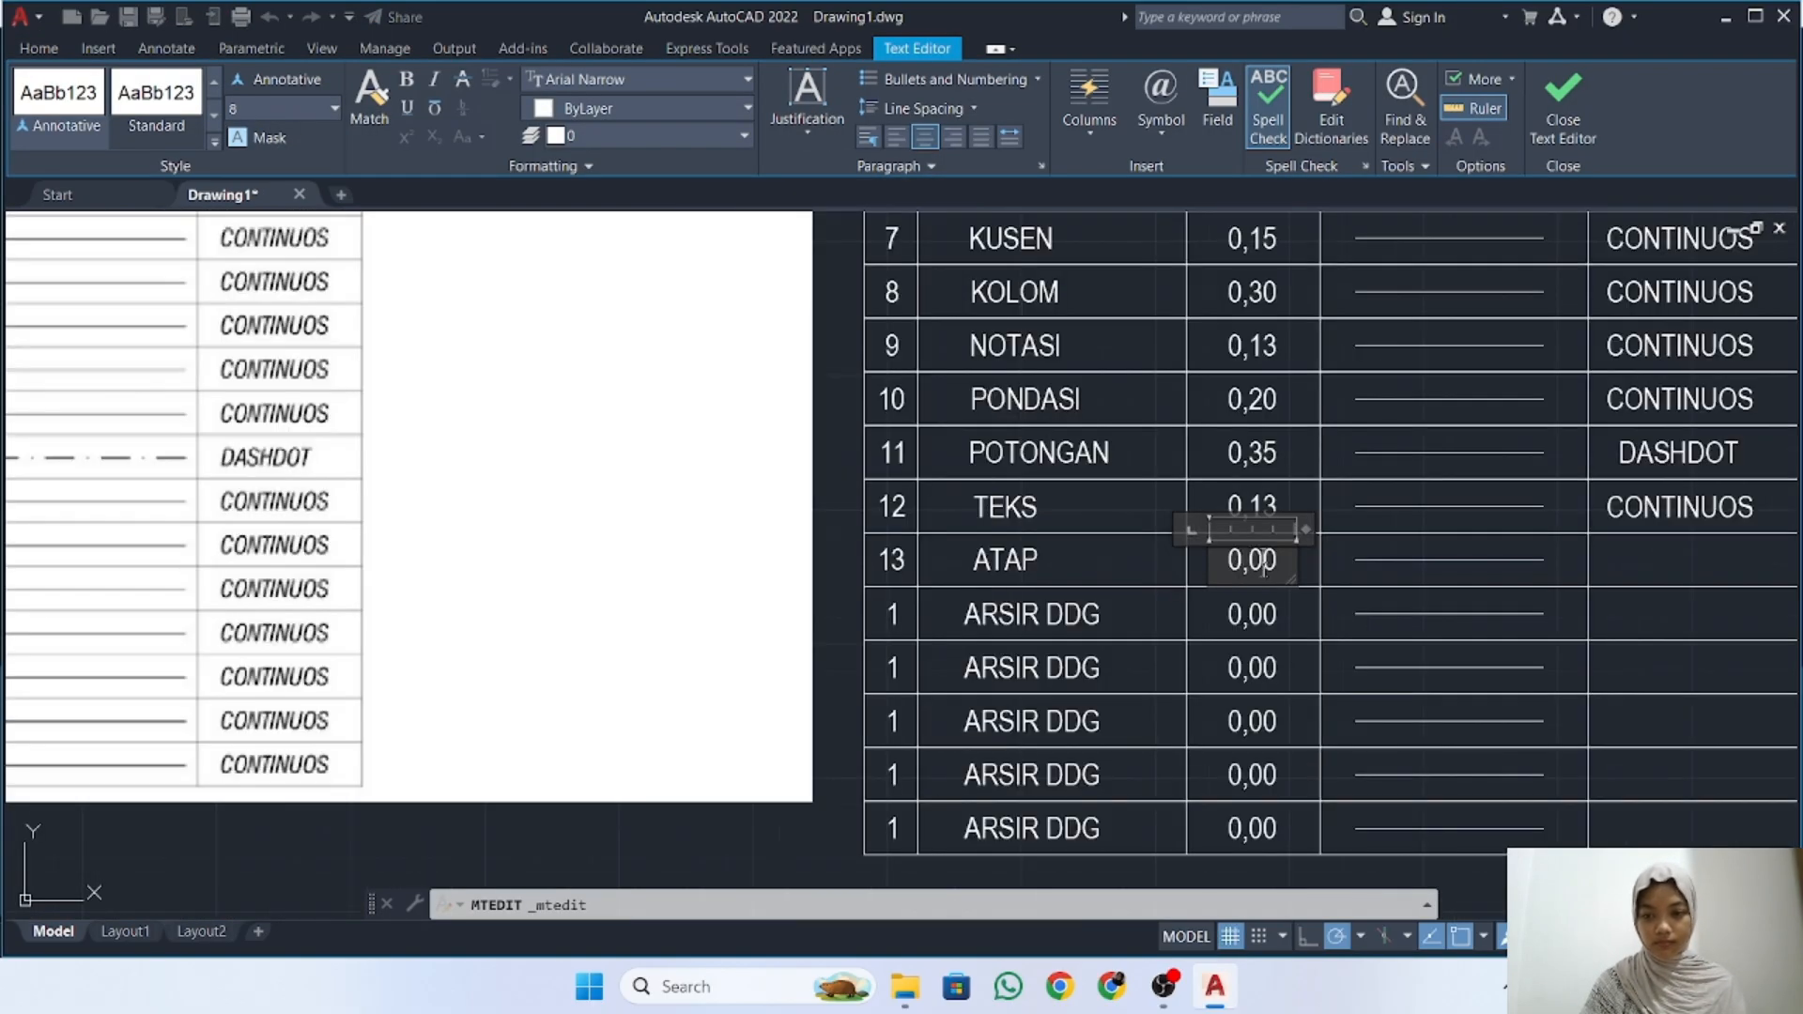
text(2)
click(1389, 575)
Copy CONTINUOS from row 12 into the KETERANGAN cell of row 13, ATAP
scroll(1254, 526, down, 3)
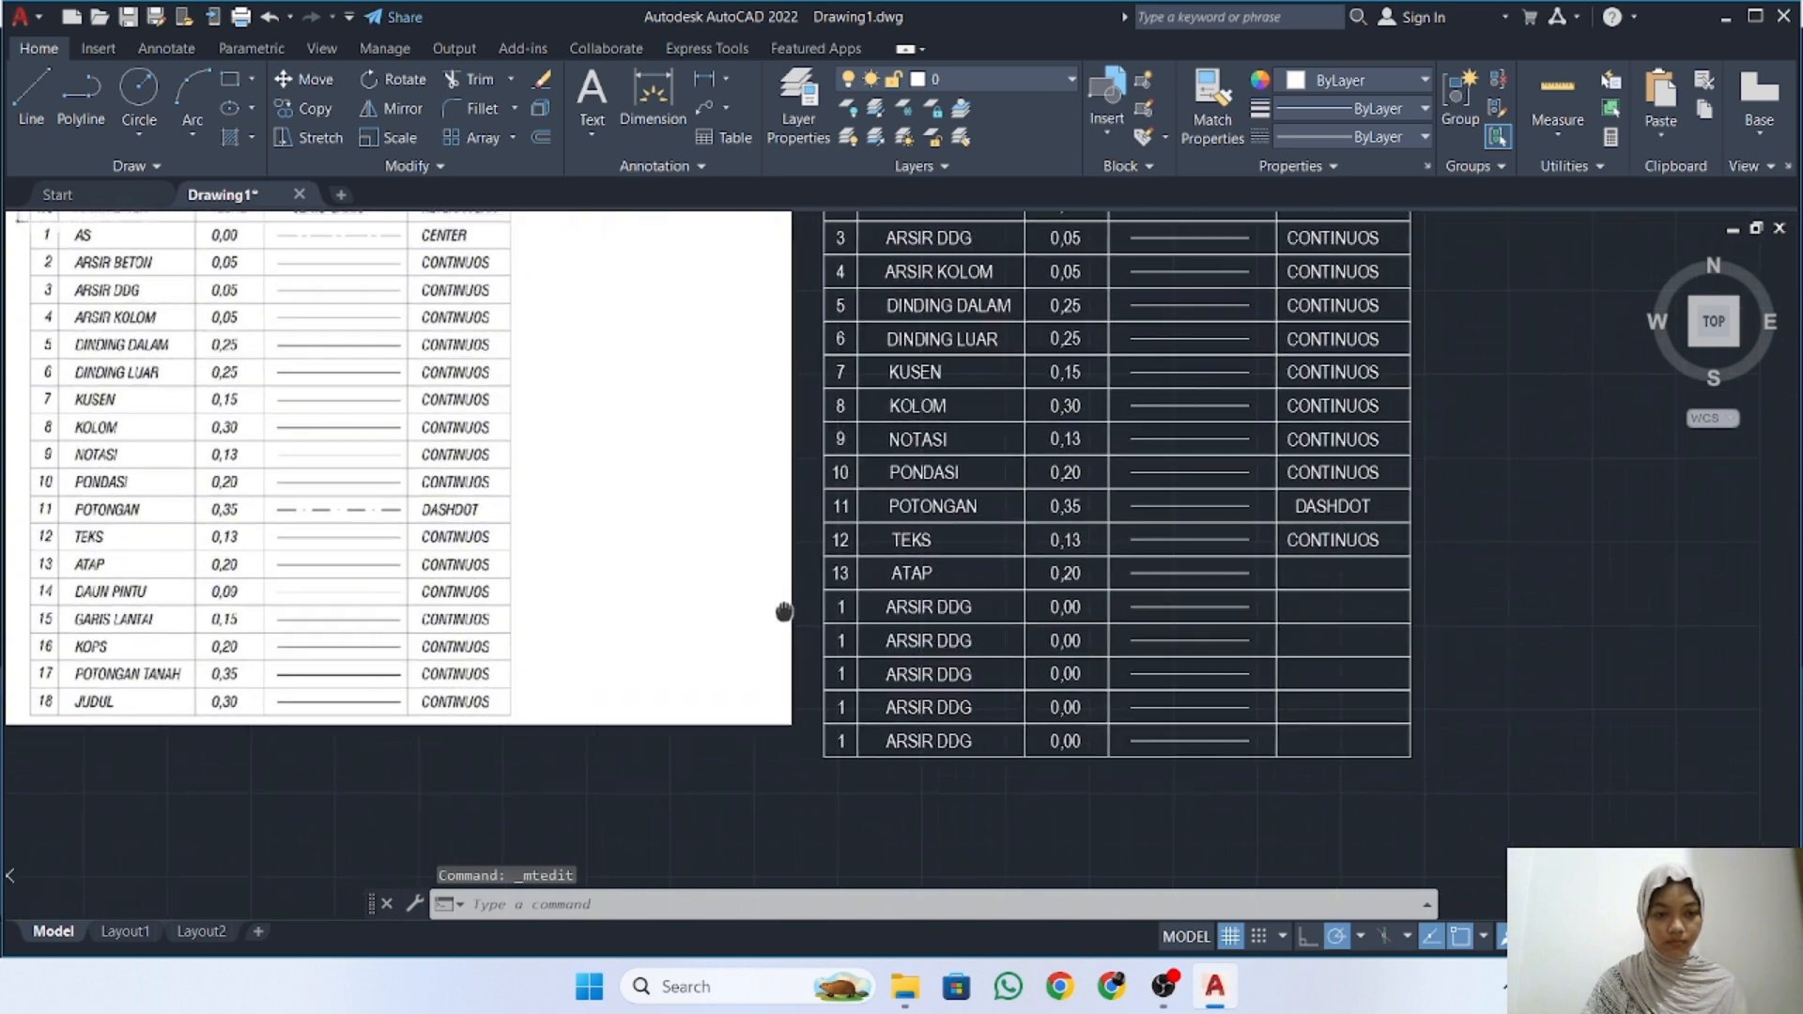
click(1198, 543)
text(co)
key(Return)
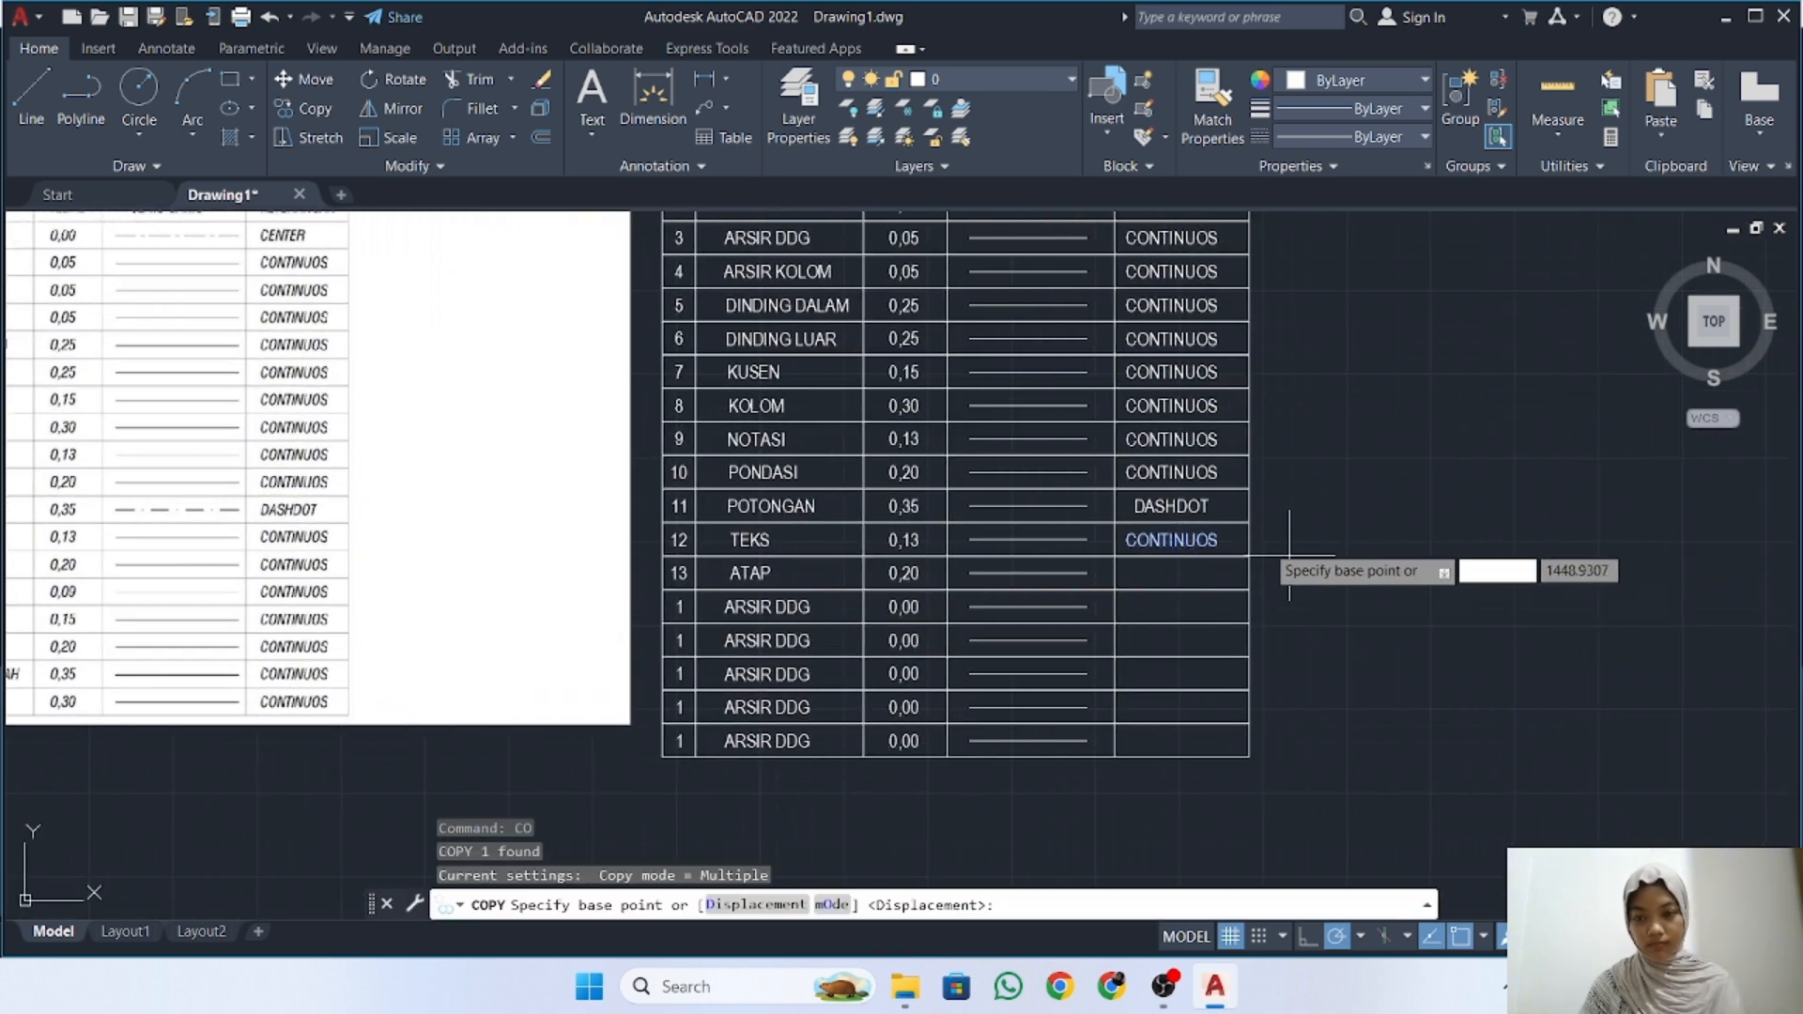
click(1242, 561)
click(1243, 594)
key(Escape)
middle_drag(1135, 612, 1415, 566)
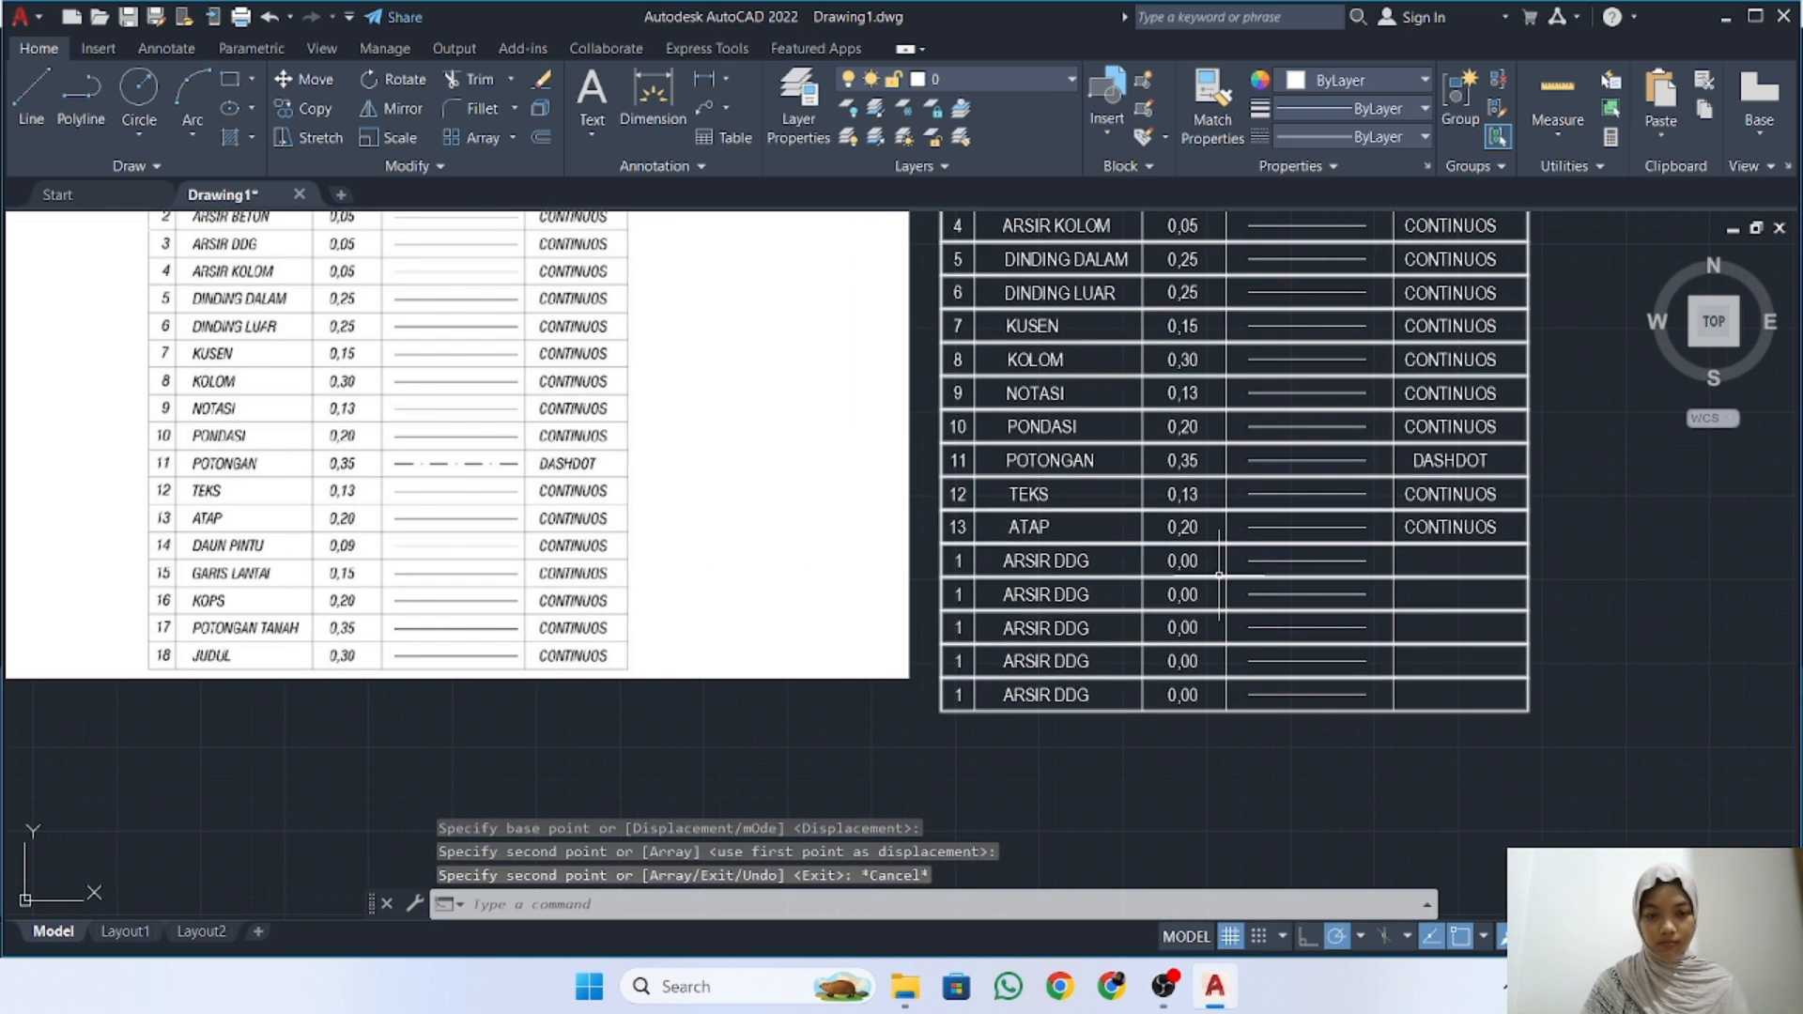
Copy CONTINUOS from row 13, ATAP, into the KETERANGAN cells of the five remaining rows below it
click(1451, 527)
text(co)
key(Return)
click(1528, 527)
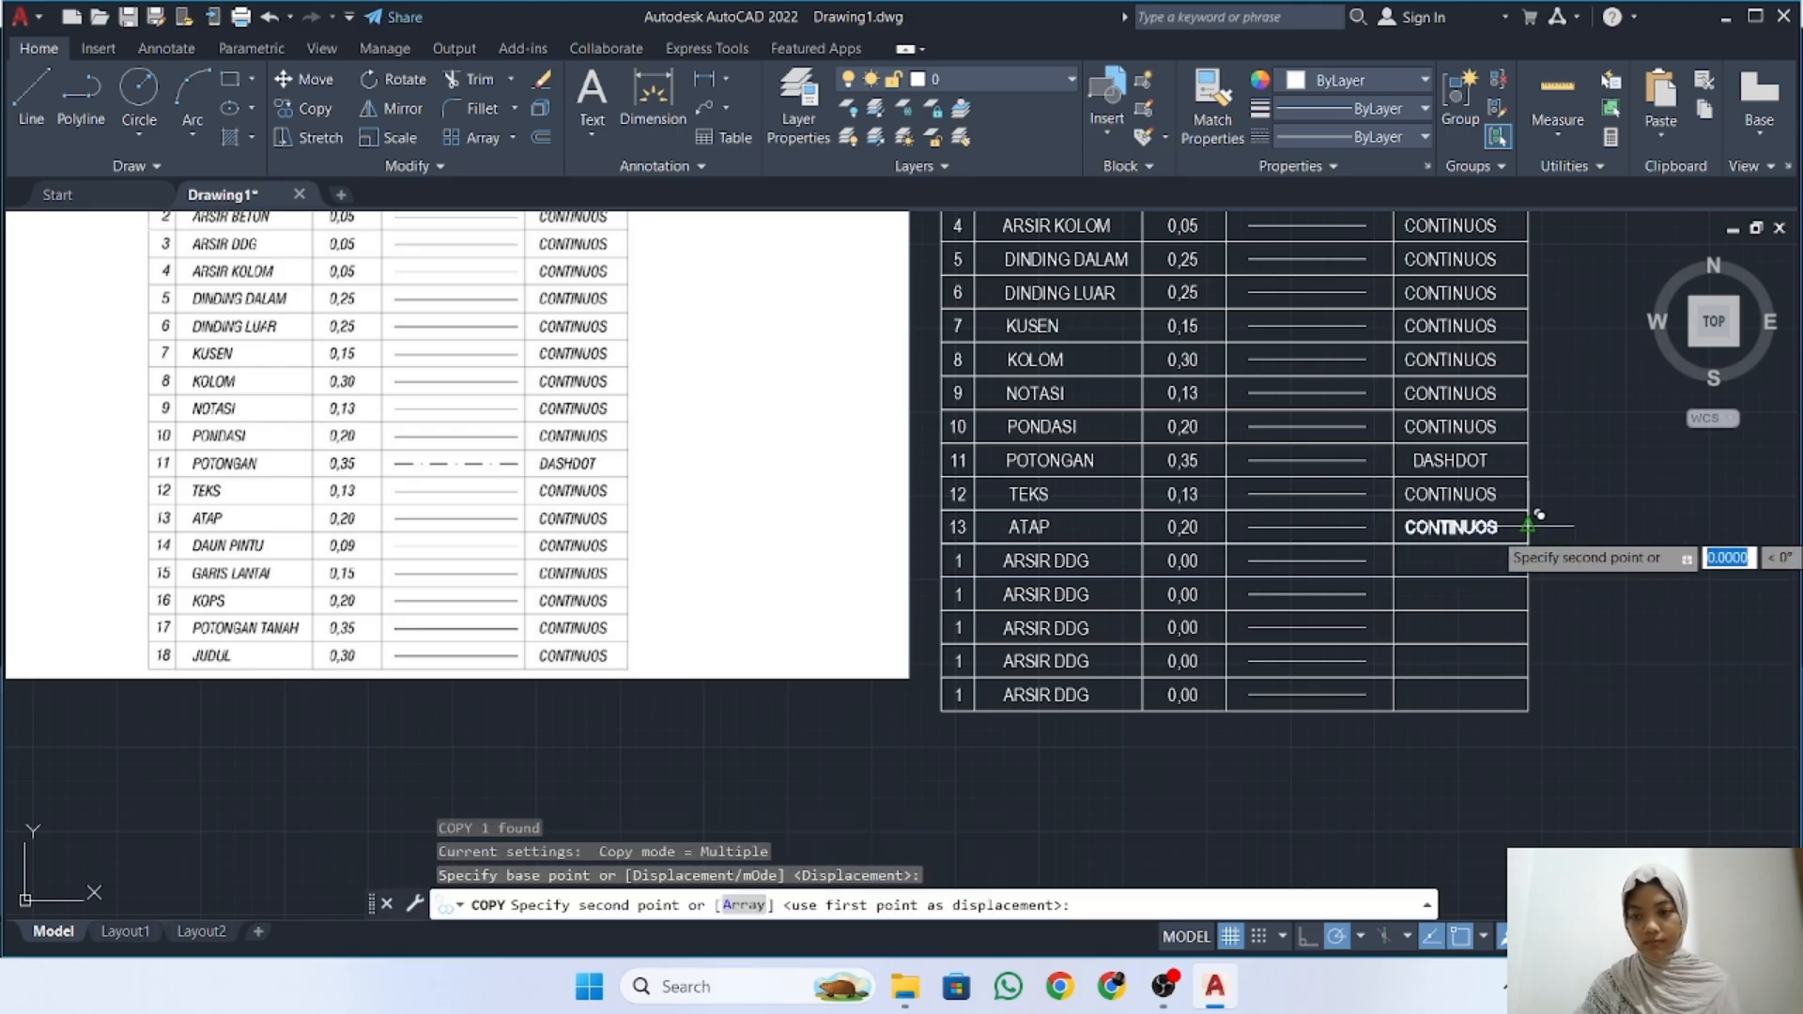
click(1528, 560)
click(1528, 595)
click(1528, 628)
click(1529, 661)
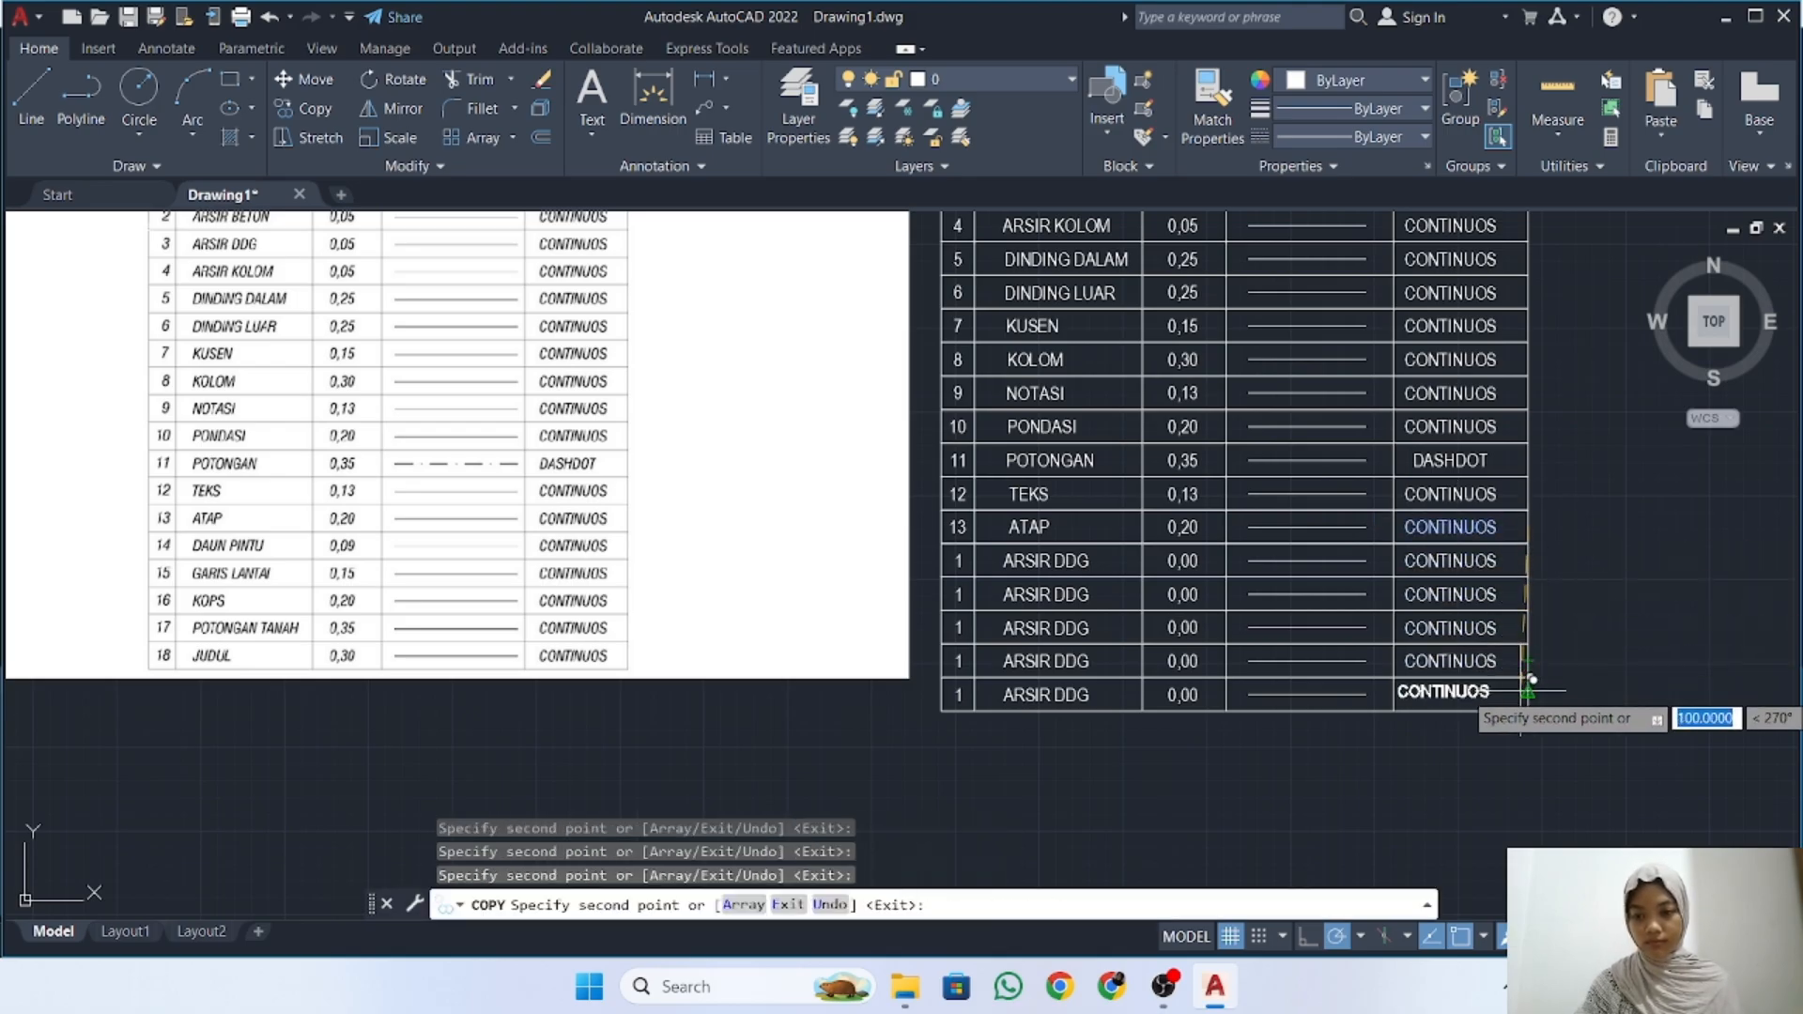
click(1528, 695)
key(Escape)
Number the fourteenth row 14 and change its layer name to DAUN PINTU
double_click(958, 561)
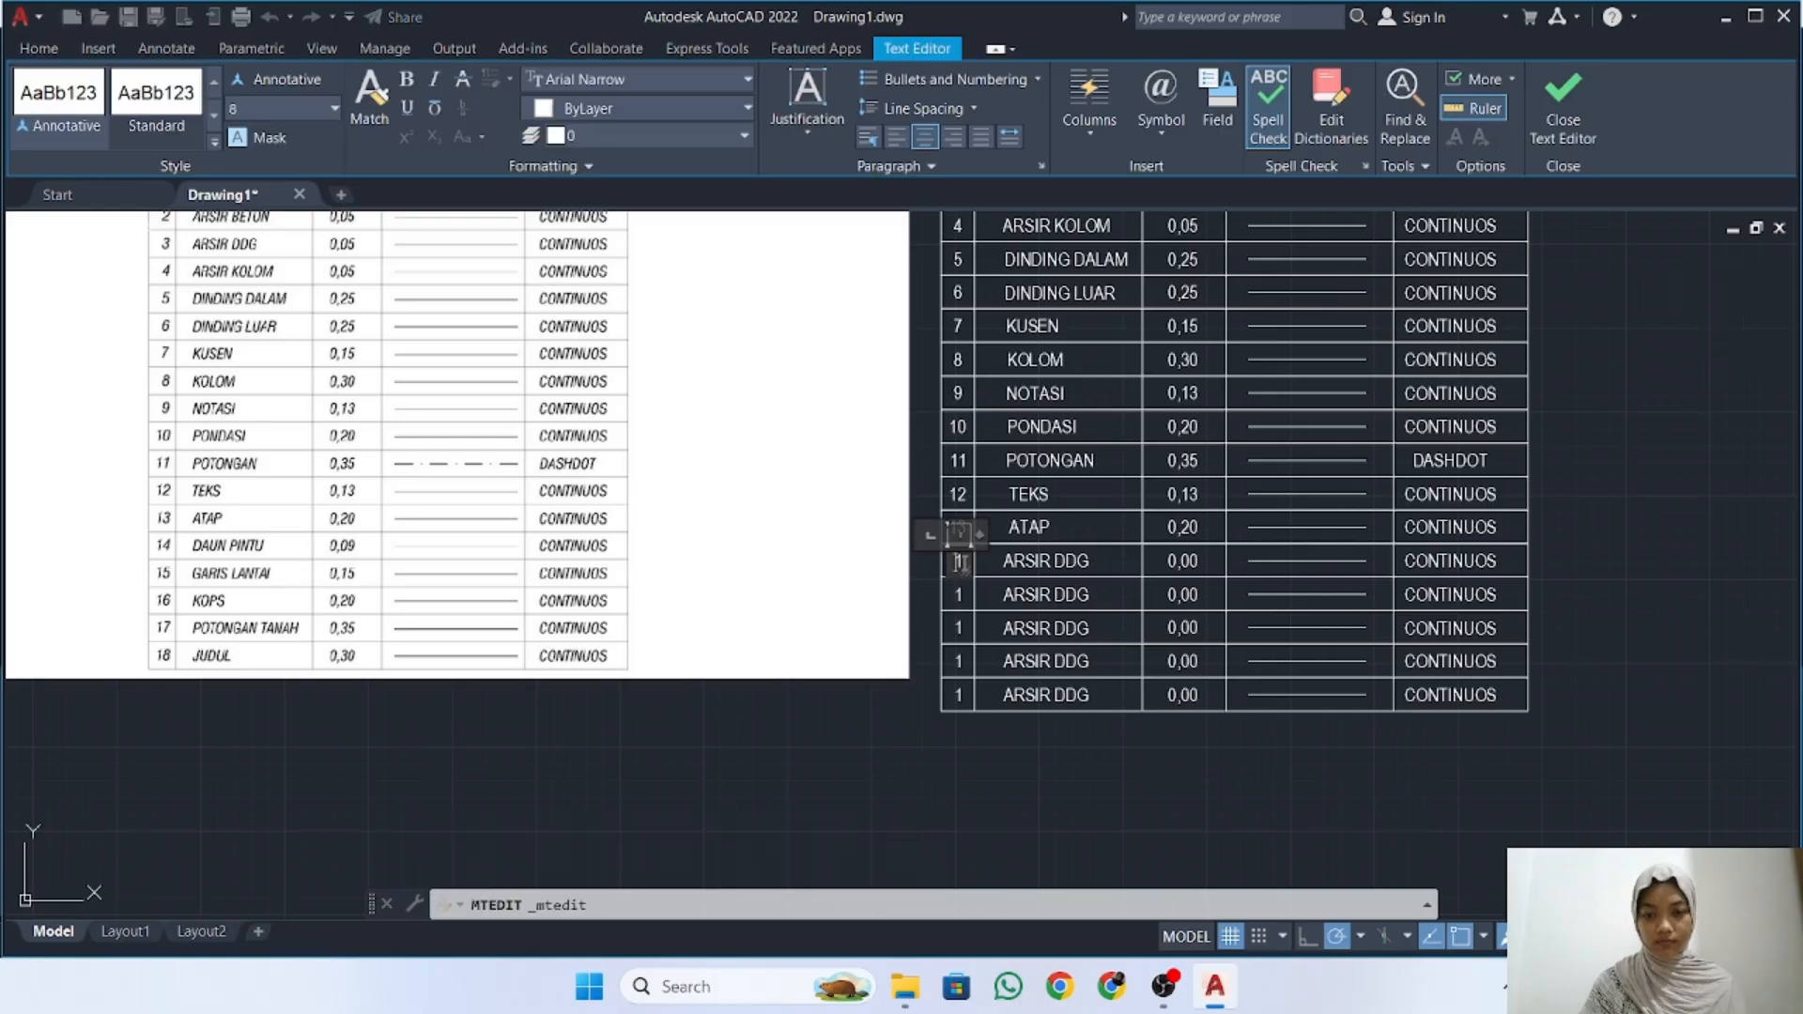
click(1045, 561)
double_click(1045, 561)
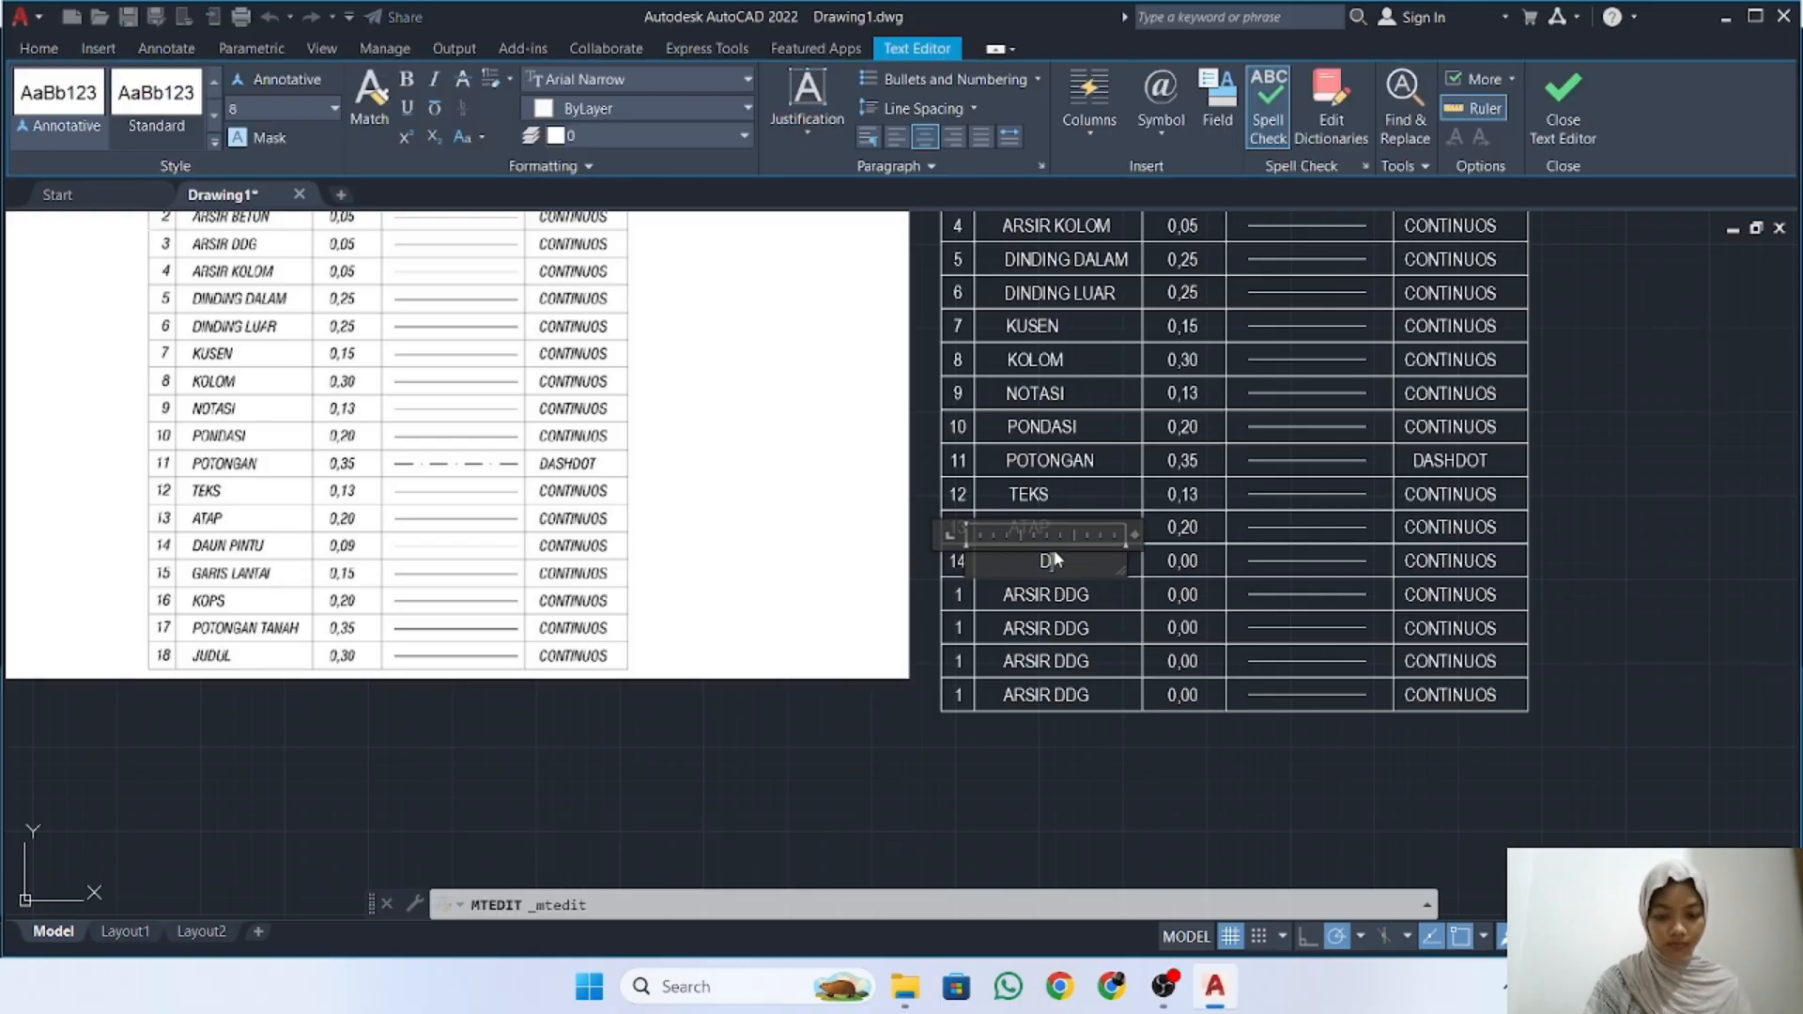
scroll(1090, 563, up, 2)
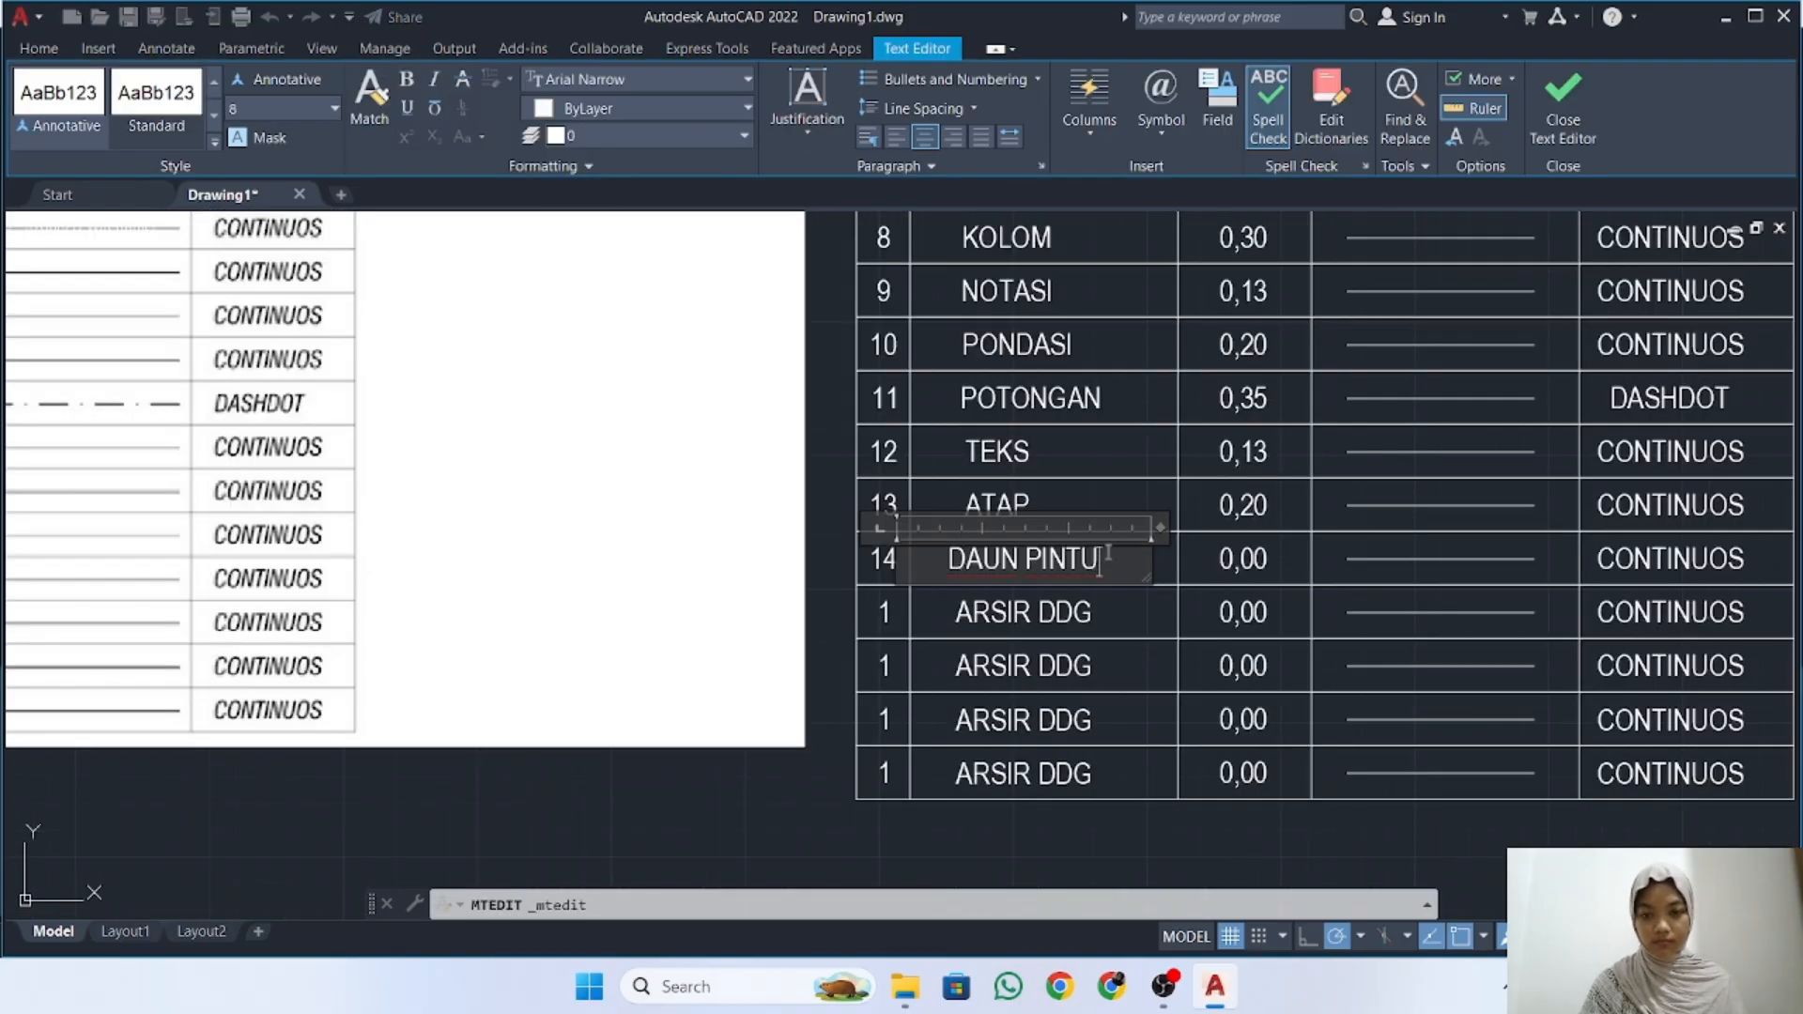
click(1193, 581)
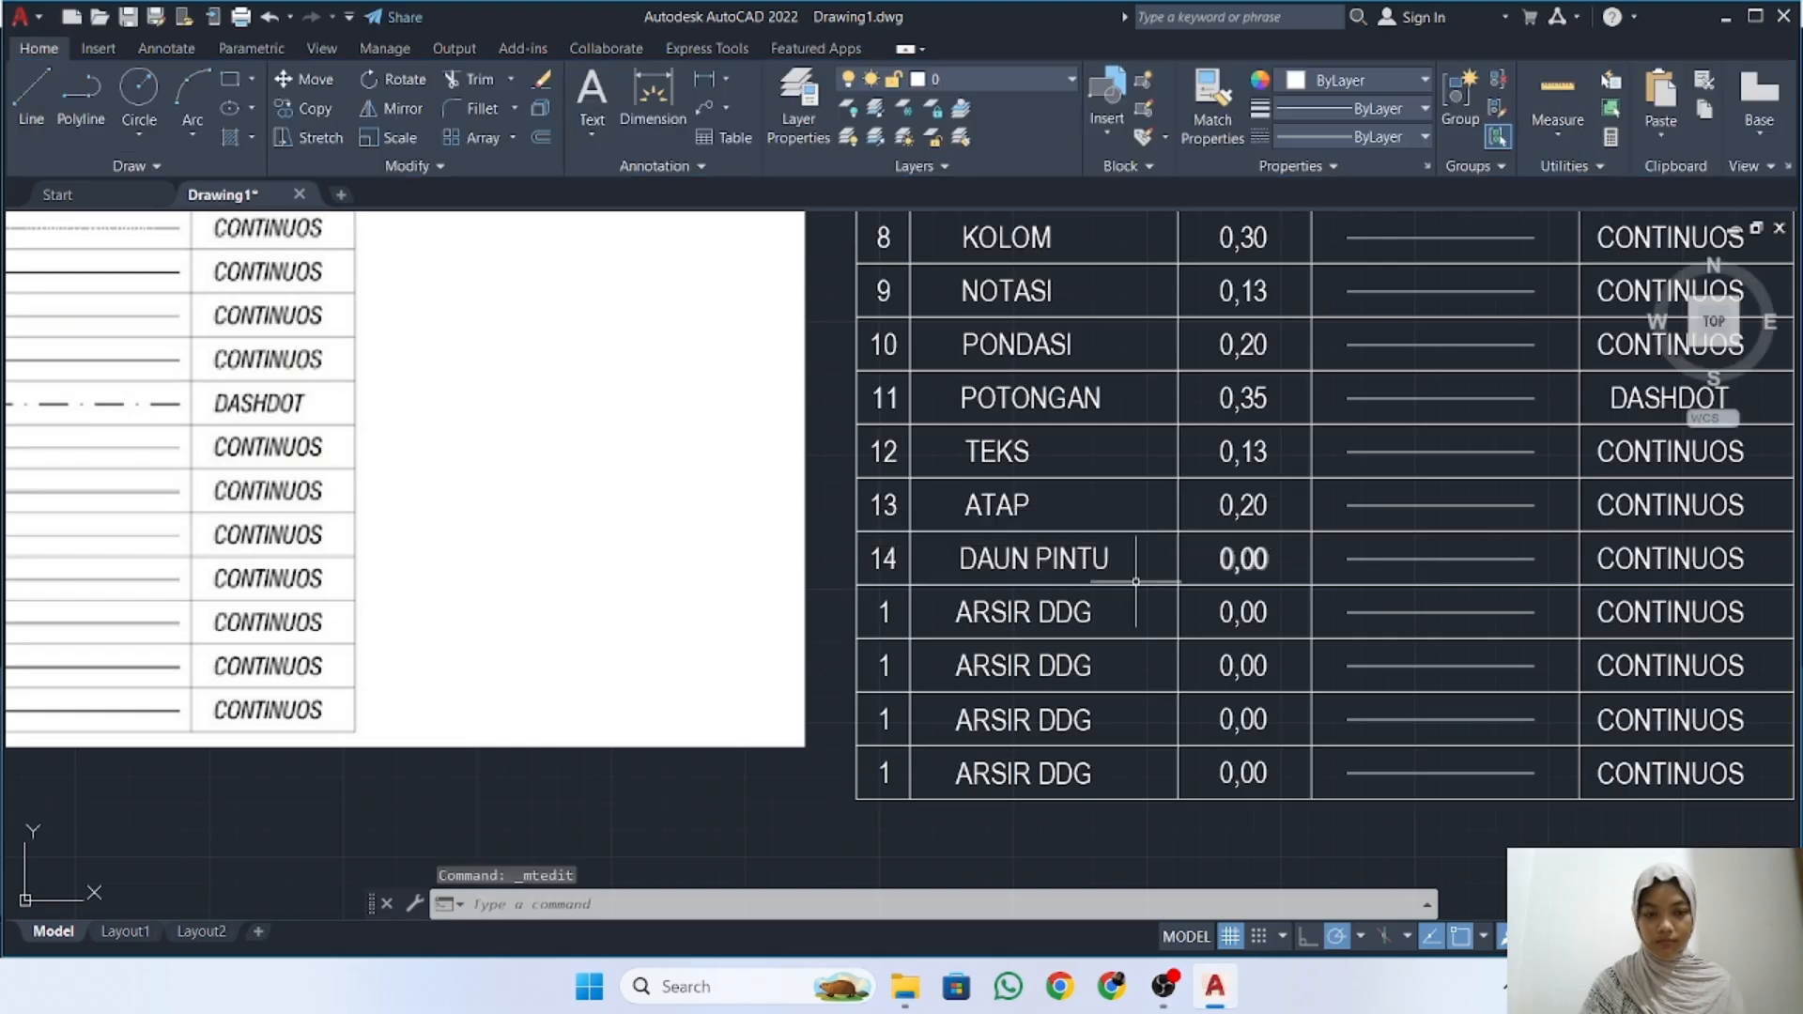
Set the TEBAL of row 14, DAUN PINTU, to 0,09
scroll(1193, 580, down, 2)
double_click(1195, 569)
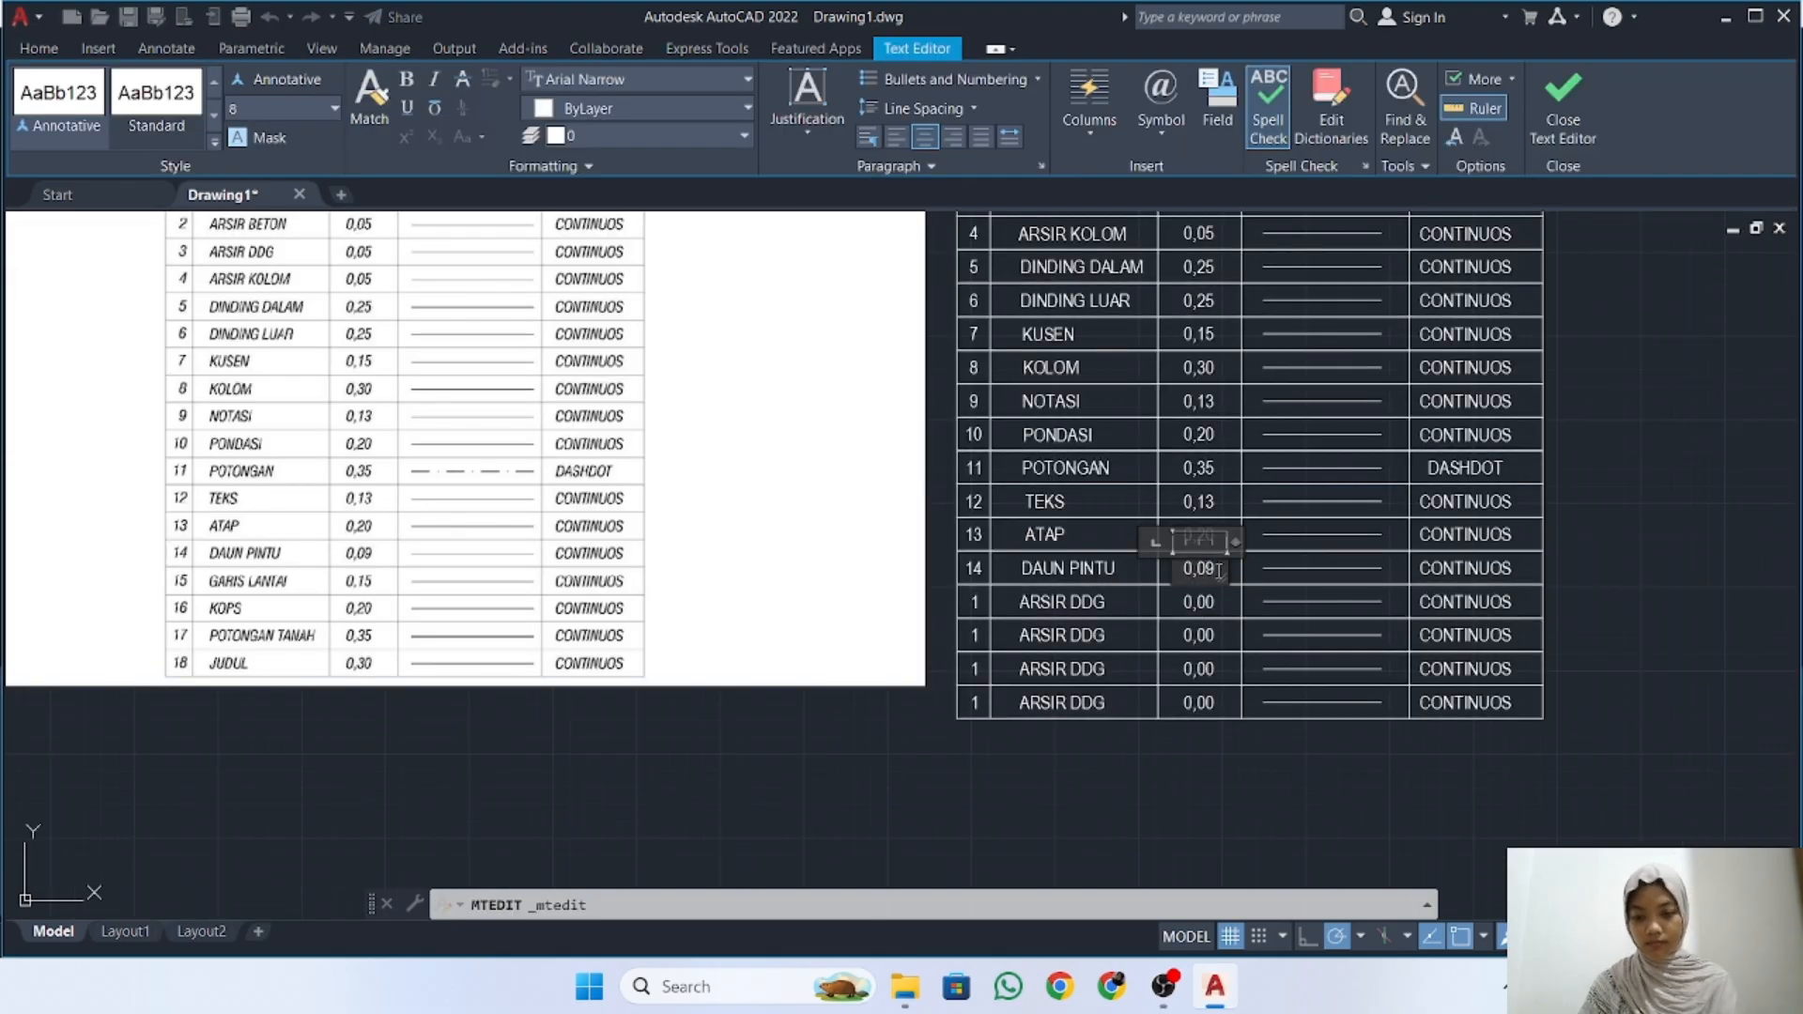
click(1104, 598)
Number the fifteenth row 15 and change its layer name to GARIS LANTAI
double_click(979, 604)
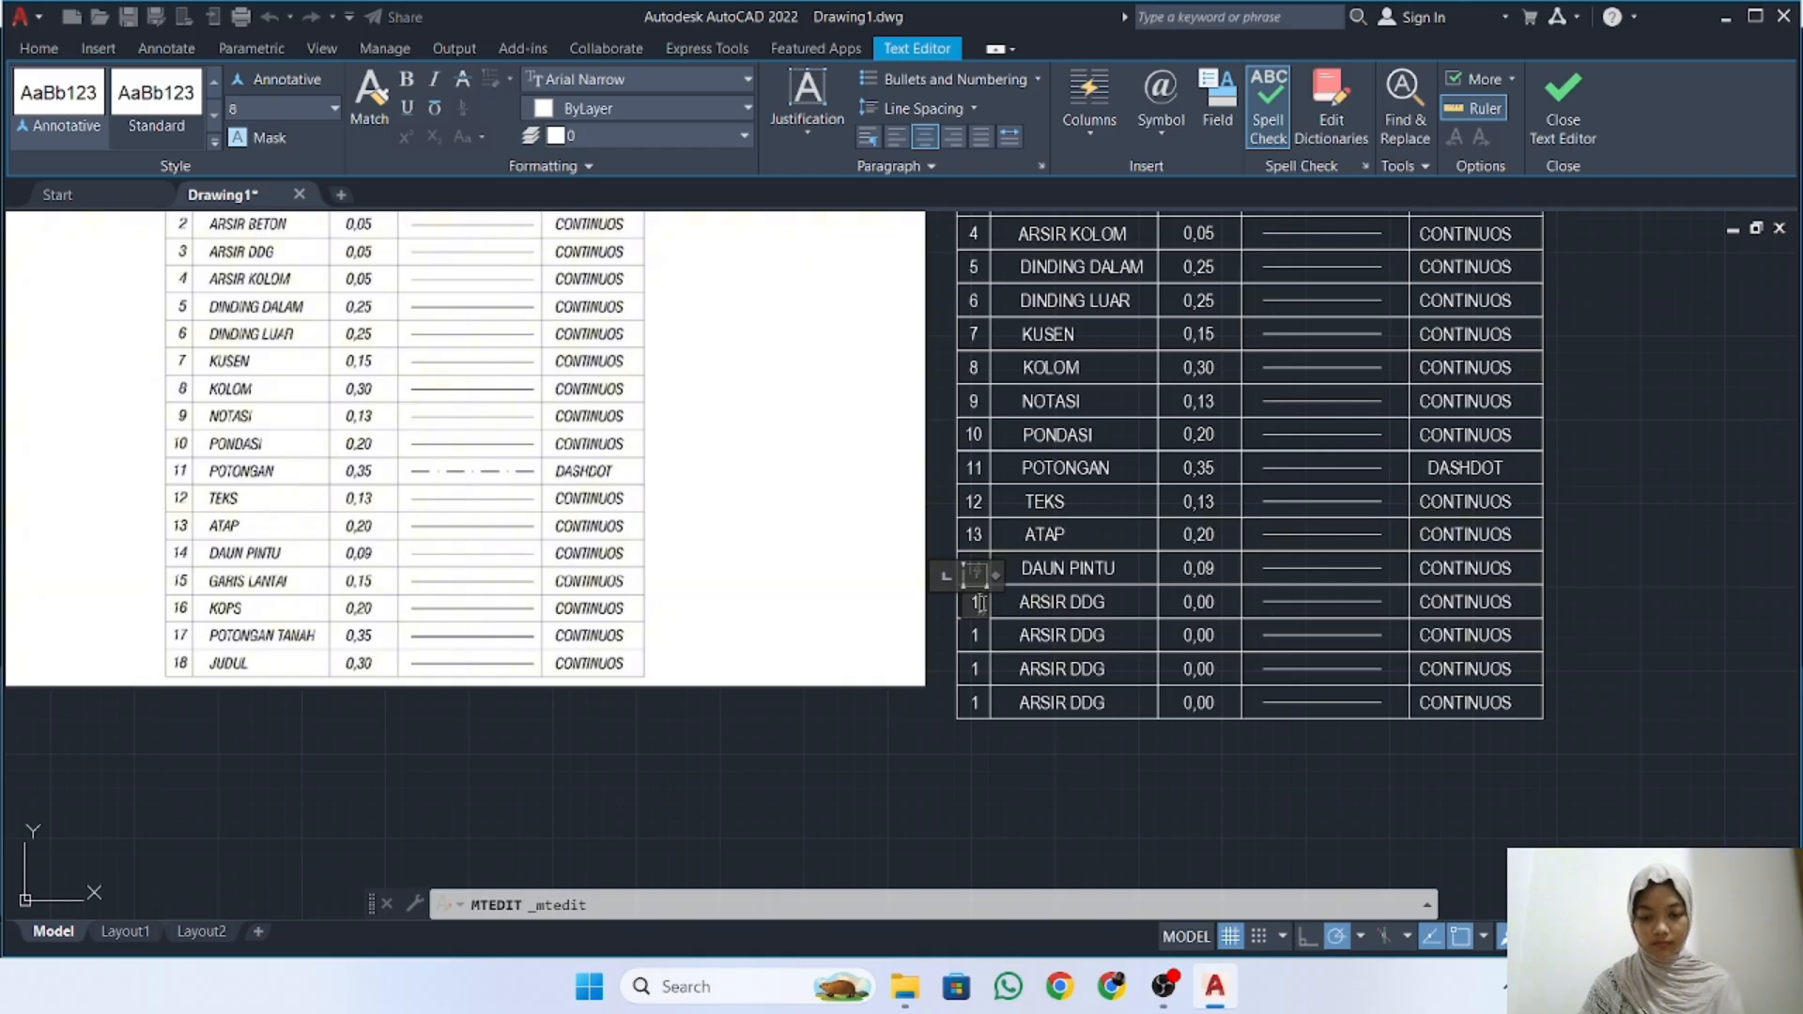
text(5)
click(1062, 602)
double_click(1062, 602)
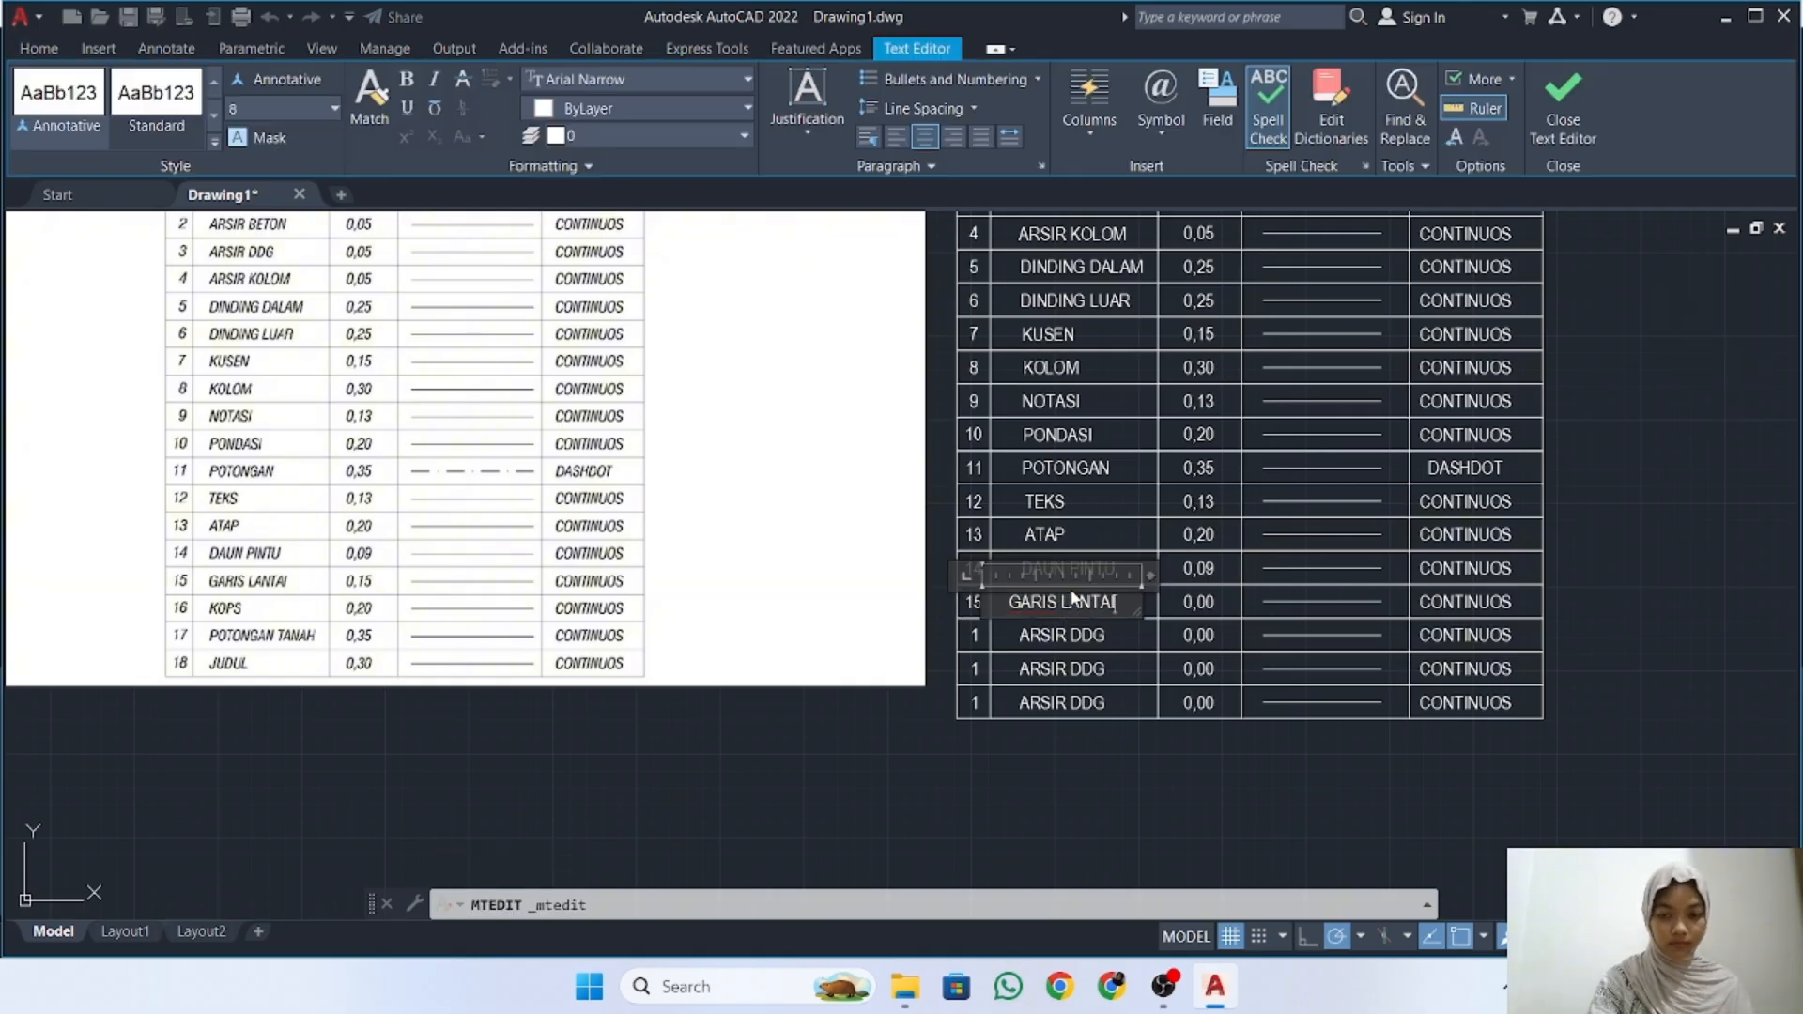
click(1189, 606)
Set the TEBAL of row 15, GARIS LANTAI, to 0,15
double_click(1211, 604)
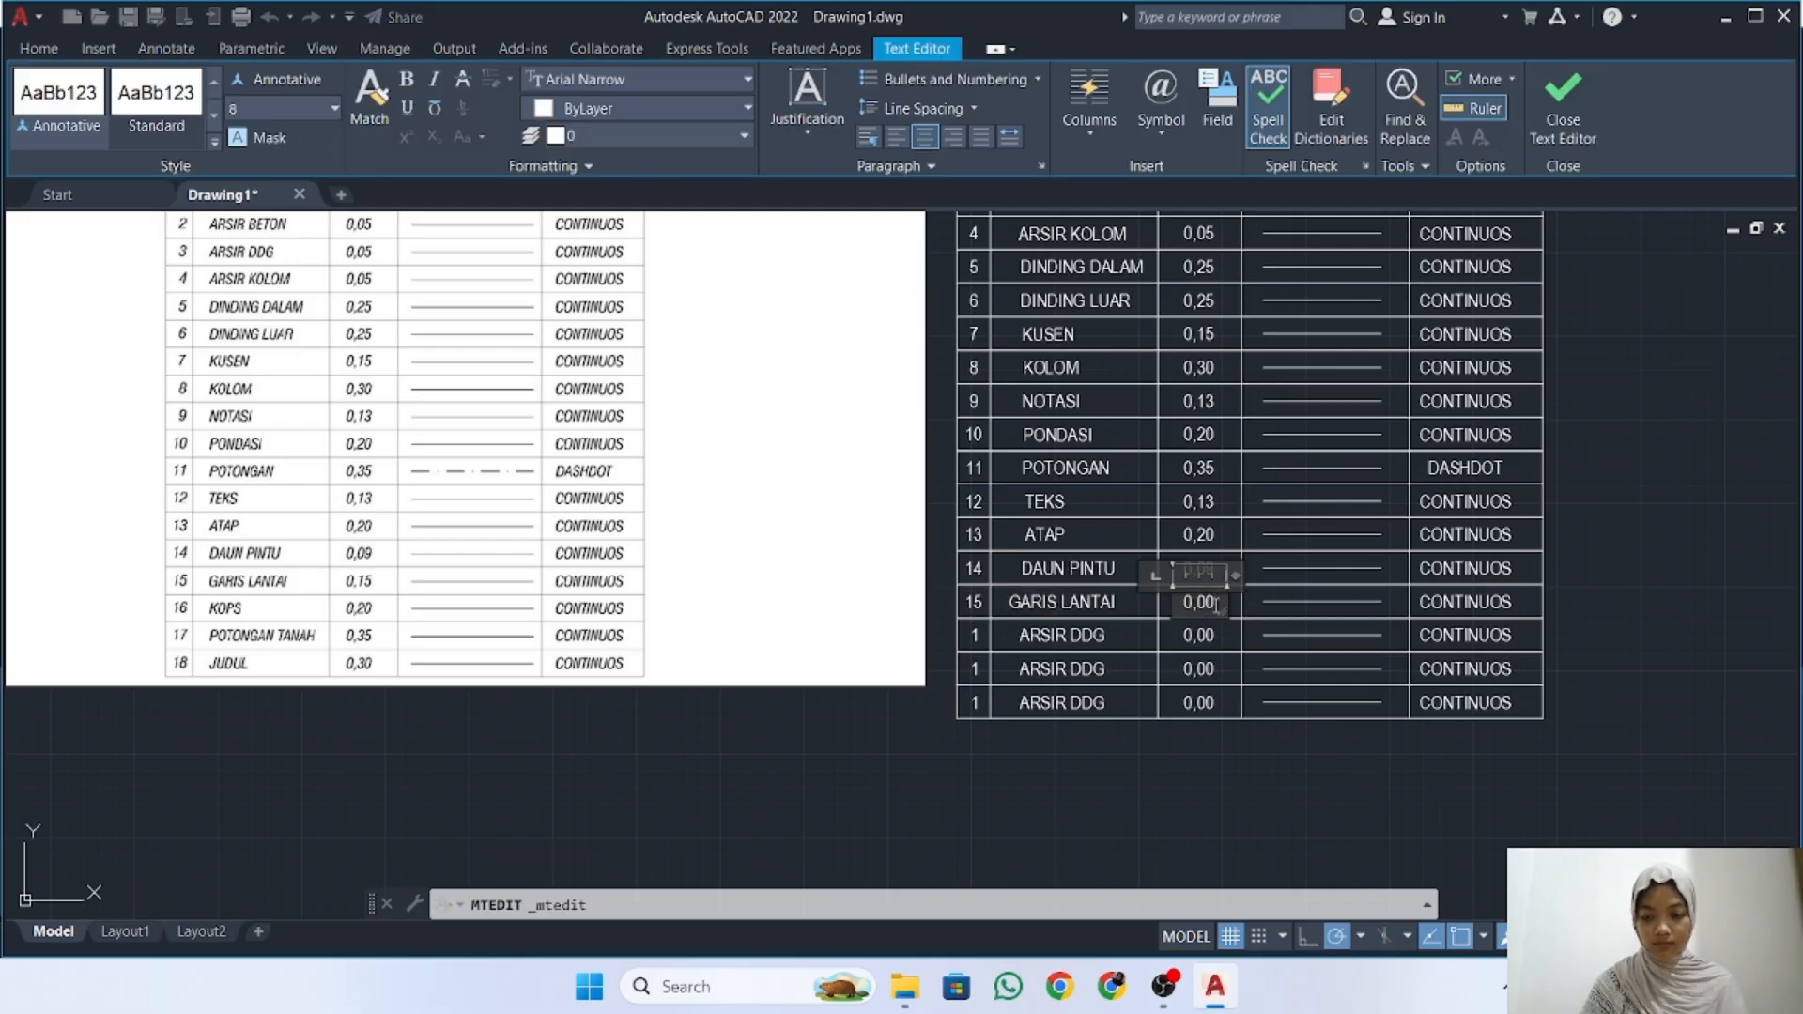
text(0,15)
click(1236, 615)
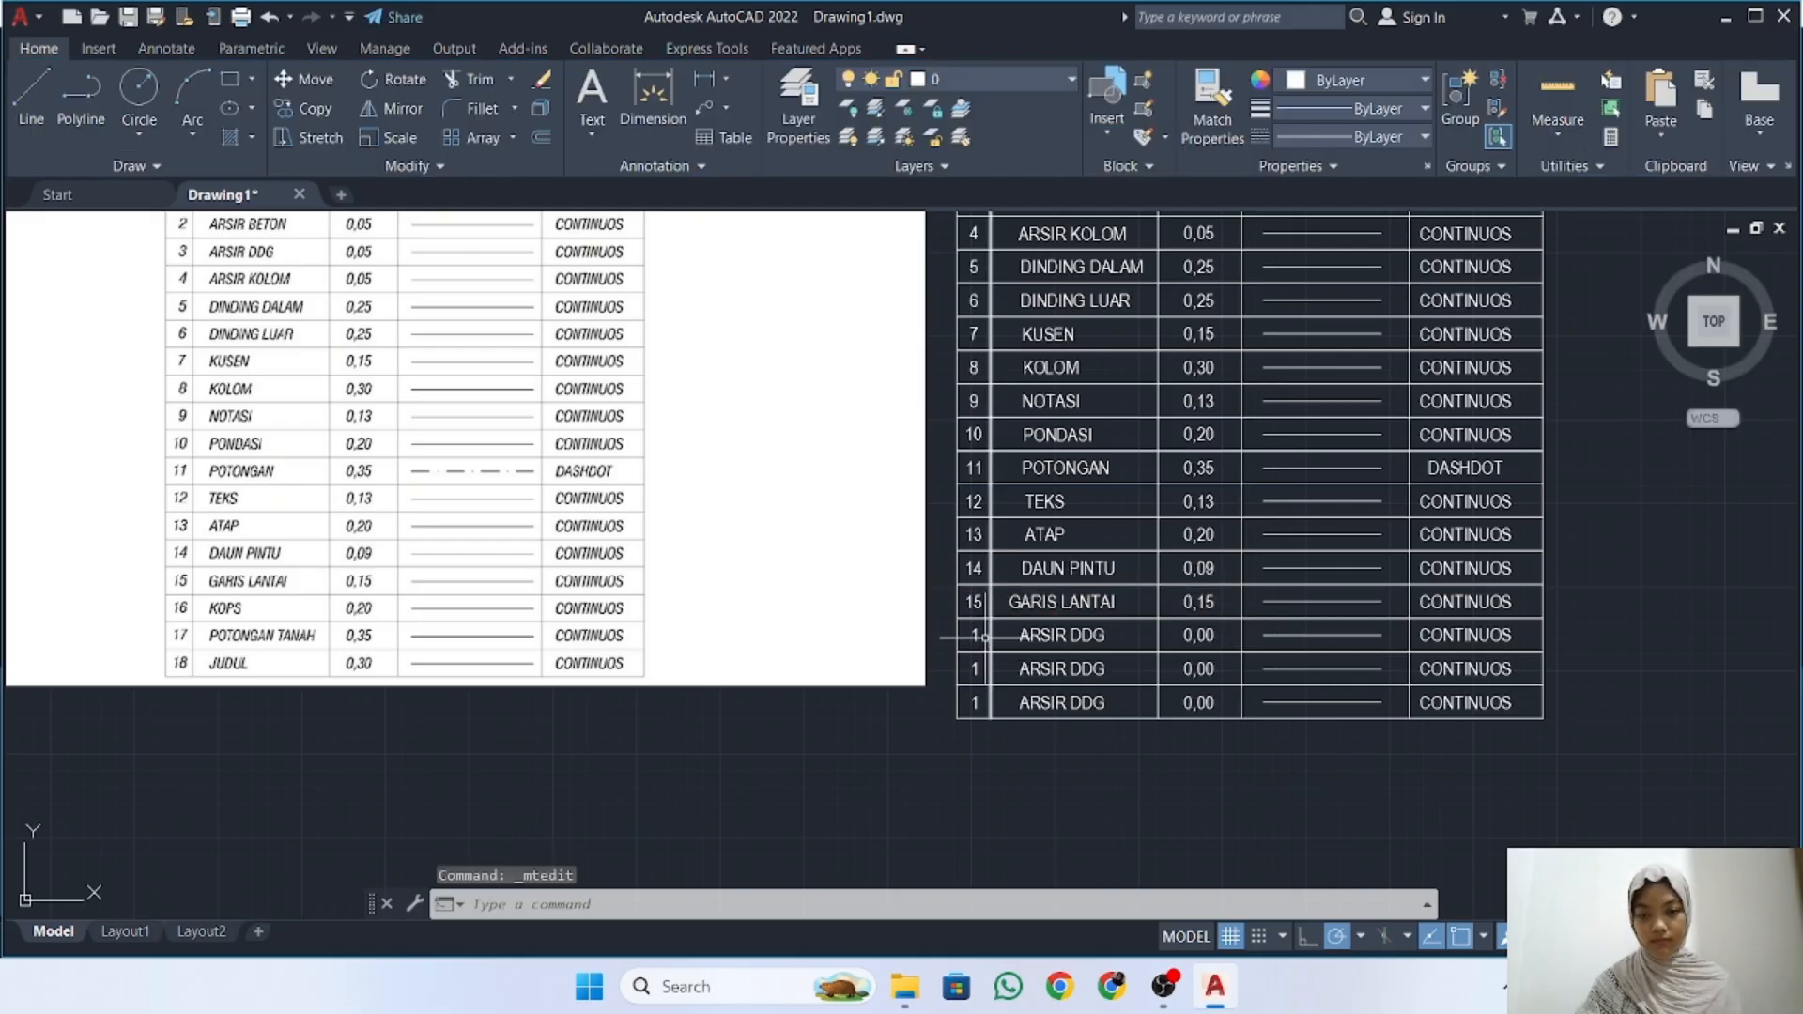
Number the sixteenth row 16 and change its layer name to KOP
double_click(976, 636)
text(6)
click(1050, 636)
double_click(1050, 636)
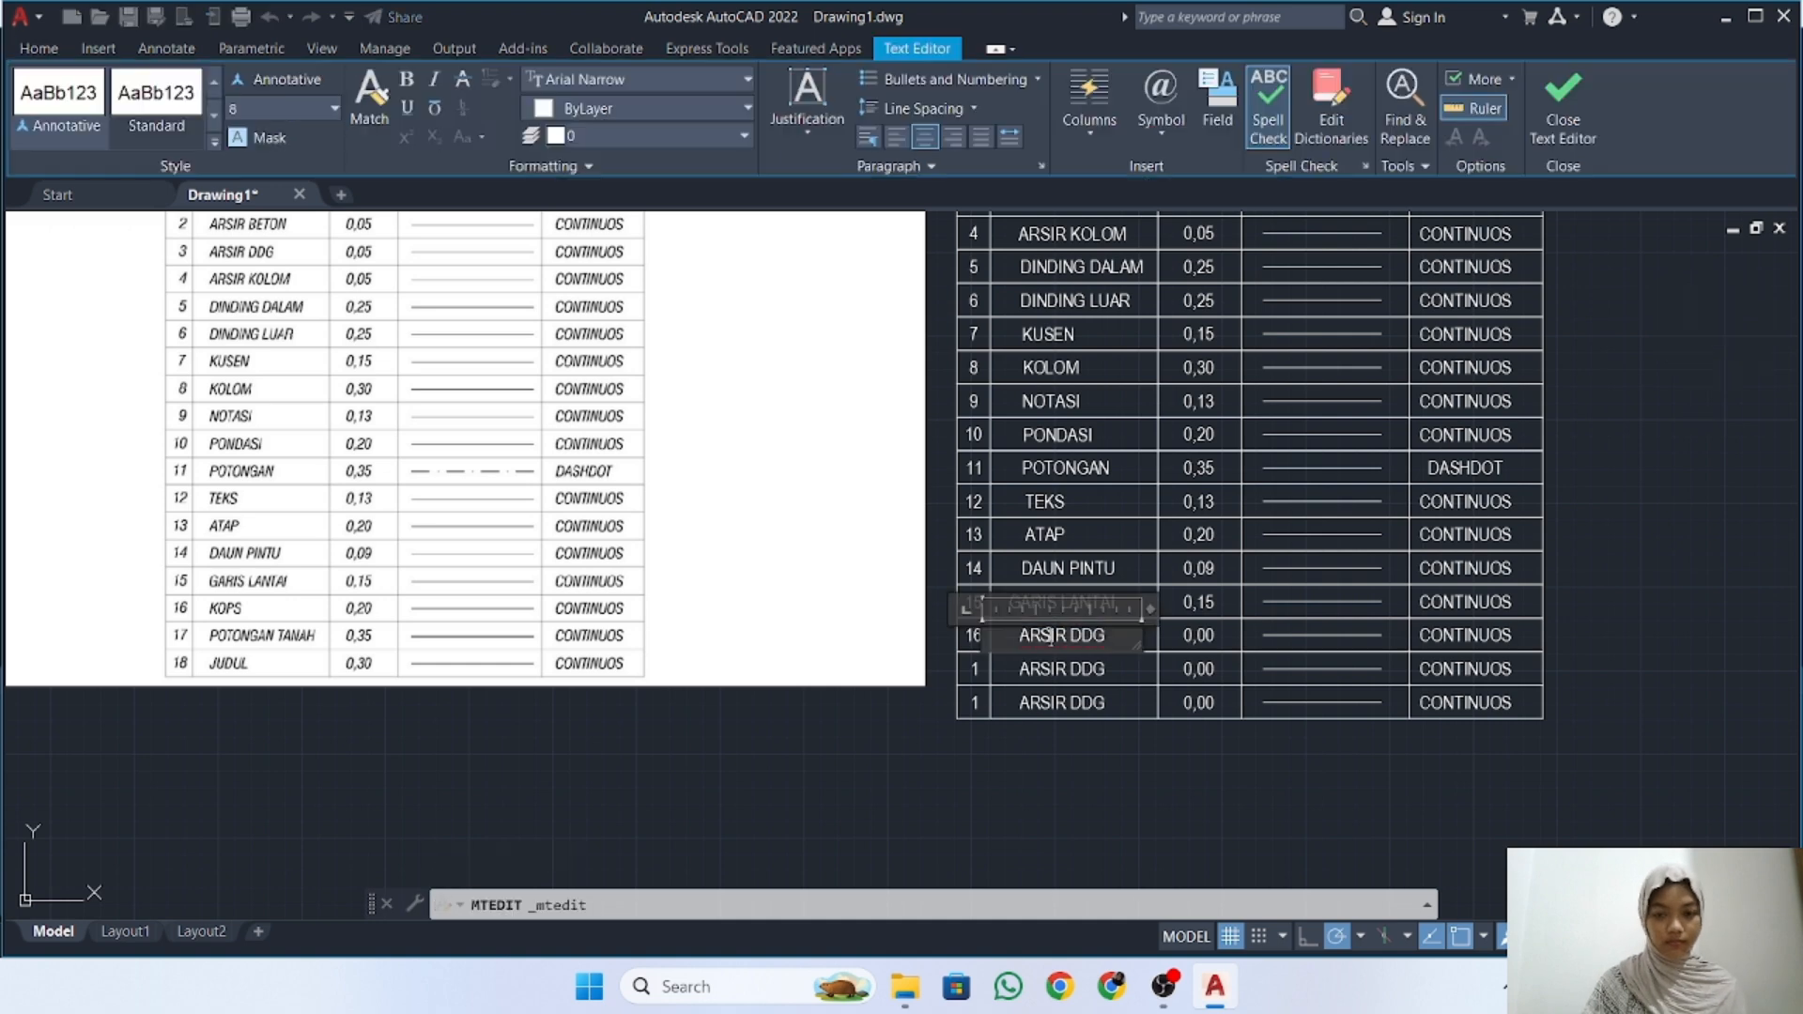
Set the TEBAL of row 16, KOP, to 0,20
click(1211, 637)
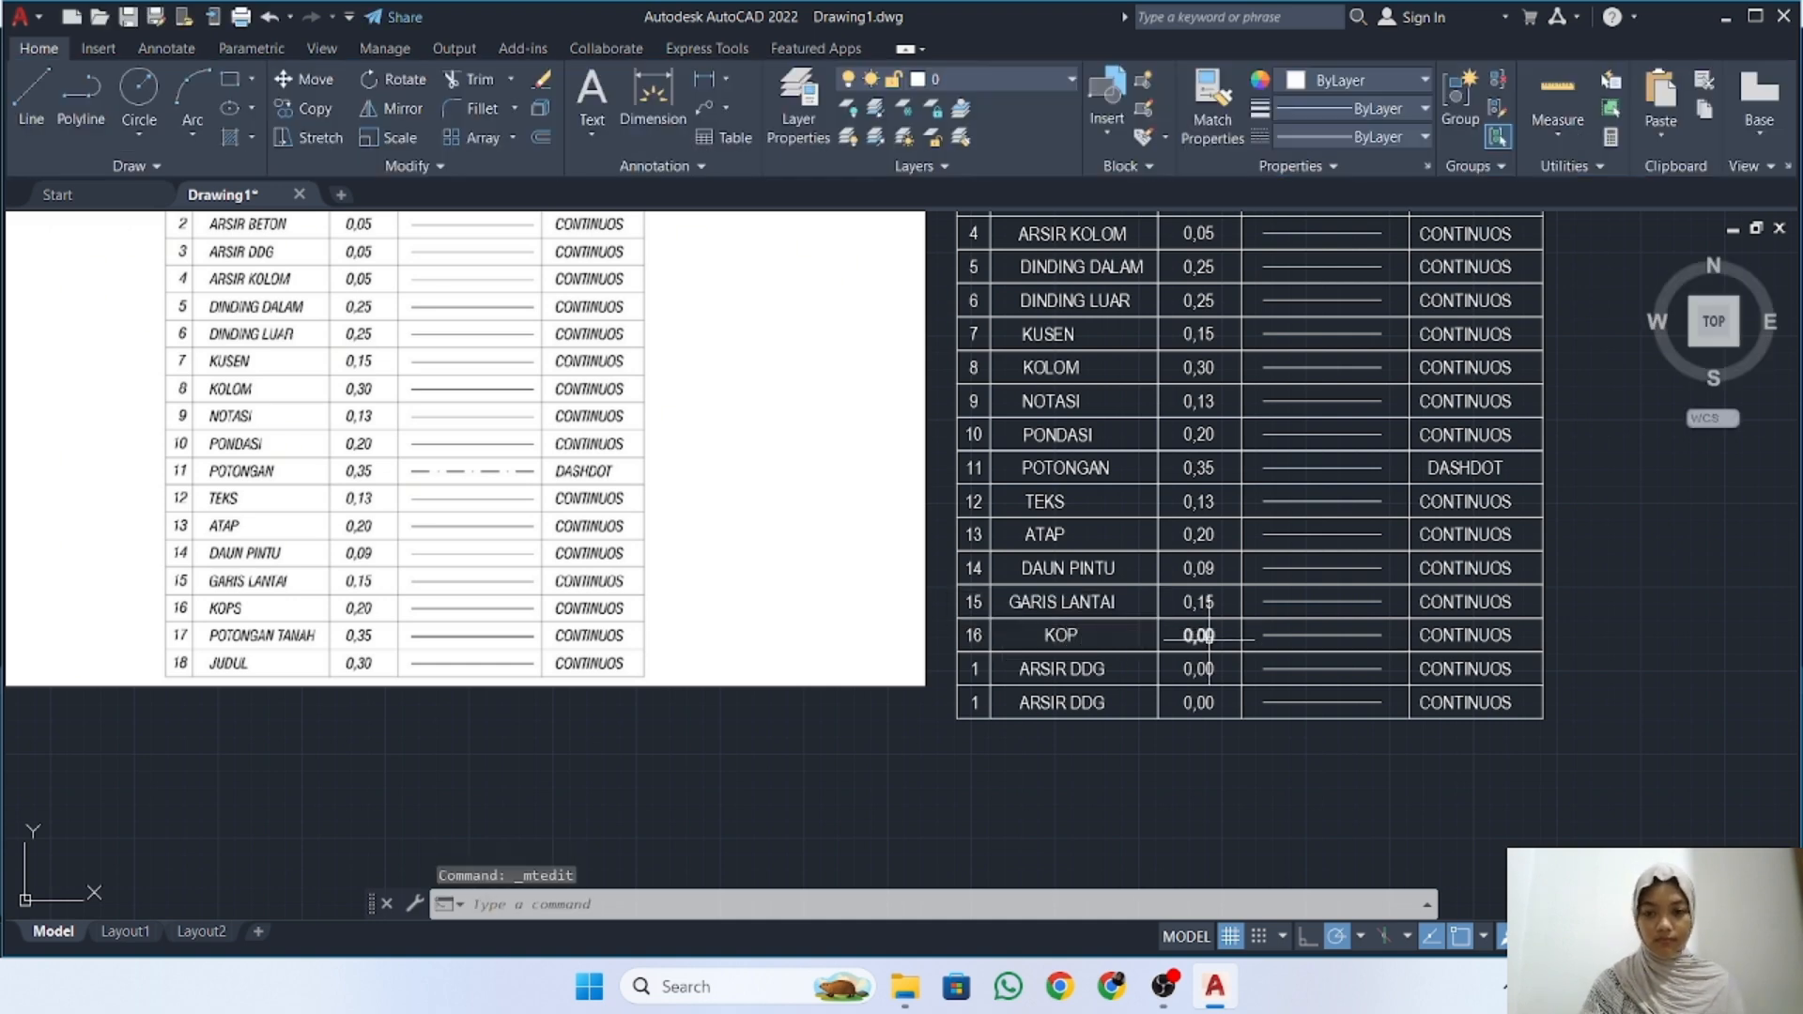
double_click(1207, 637)
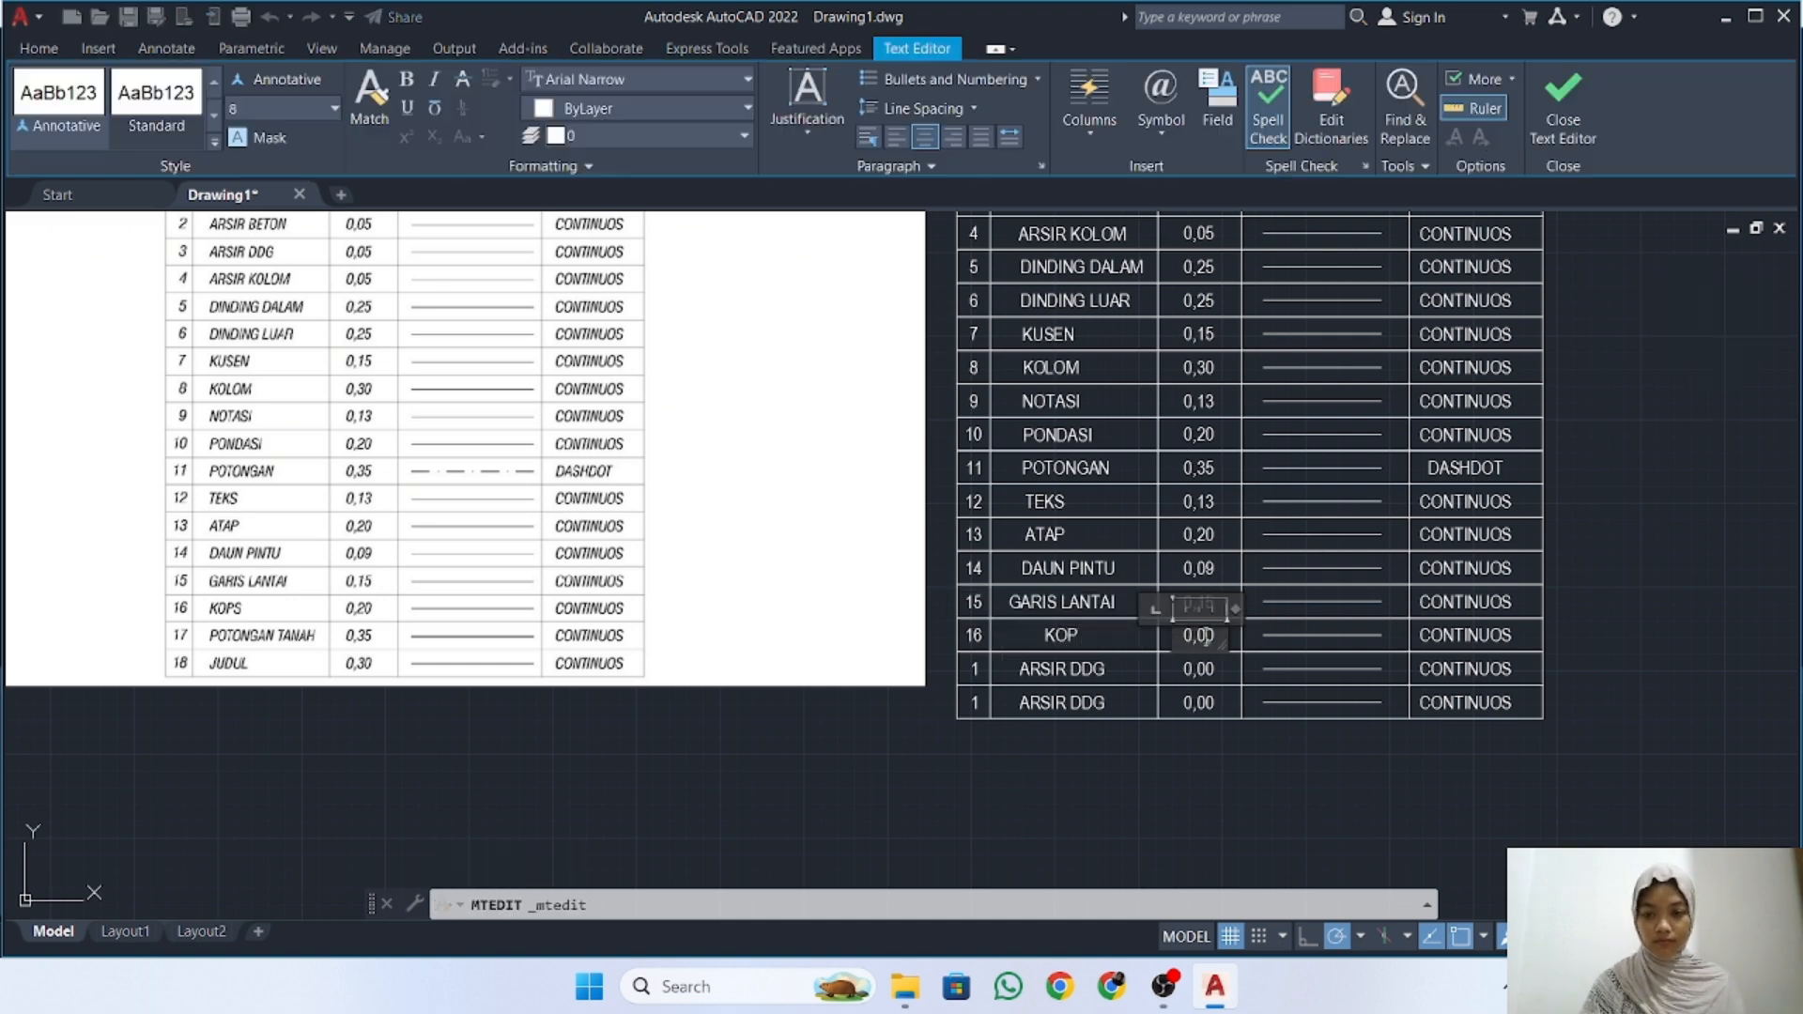
click(978, 672)
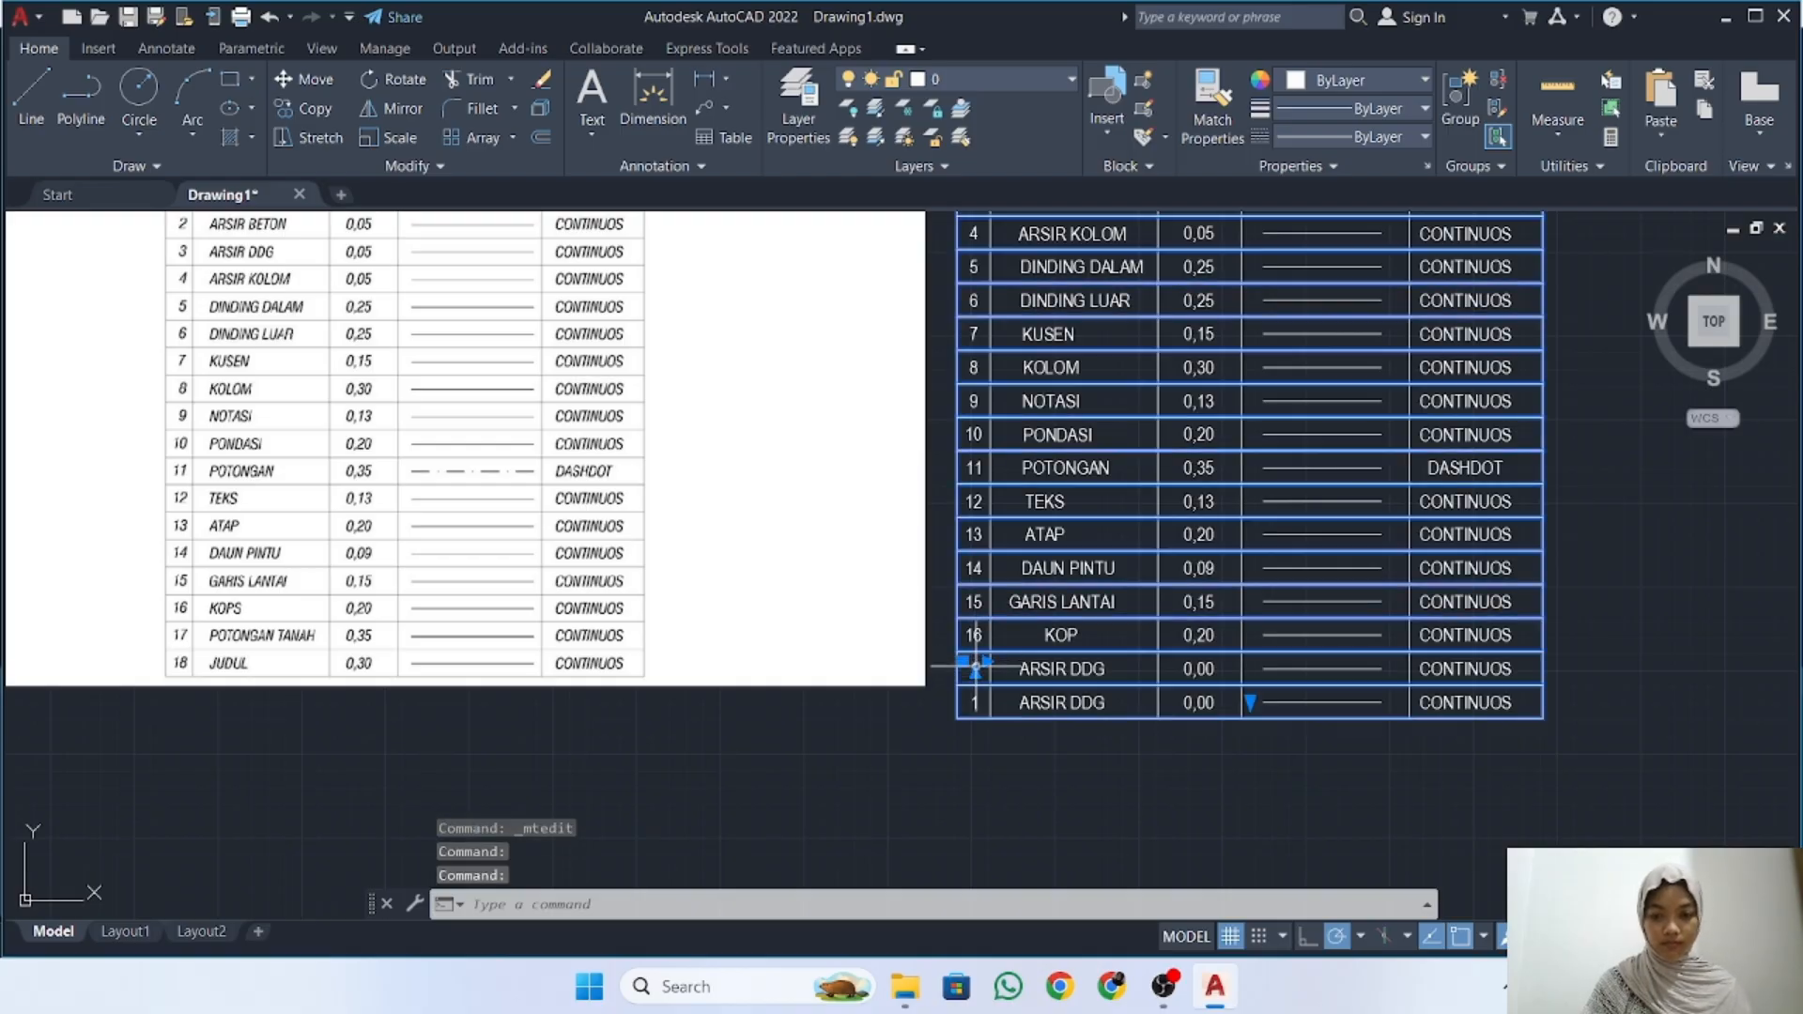
Number the seventeenth row 17 and change its layer name to POTONGAN TANAH, widening the name's text frame
double_click(978, 669)
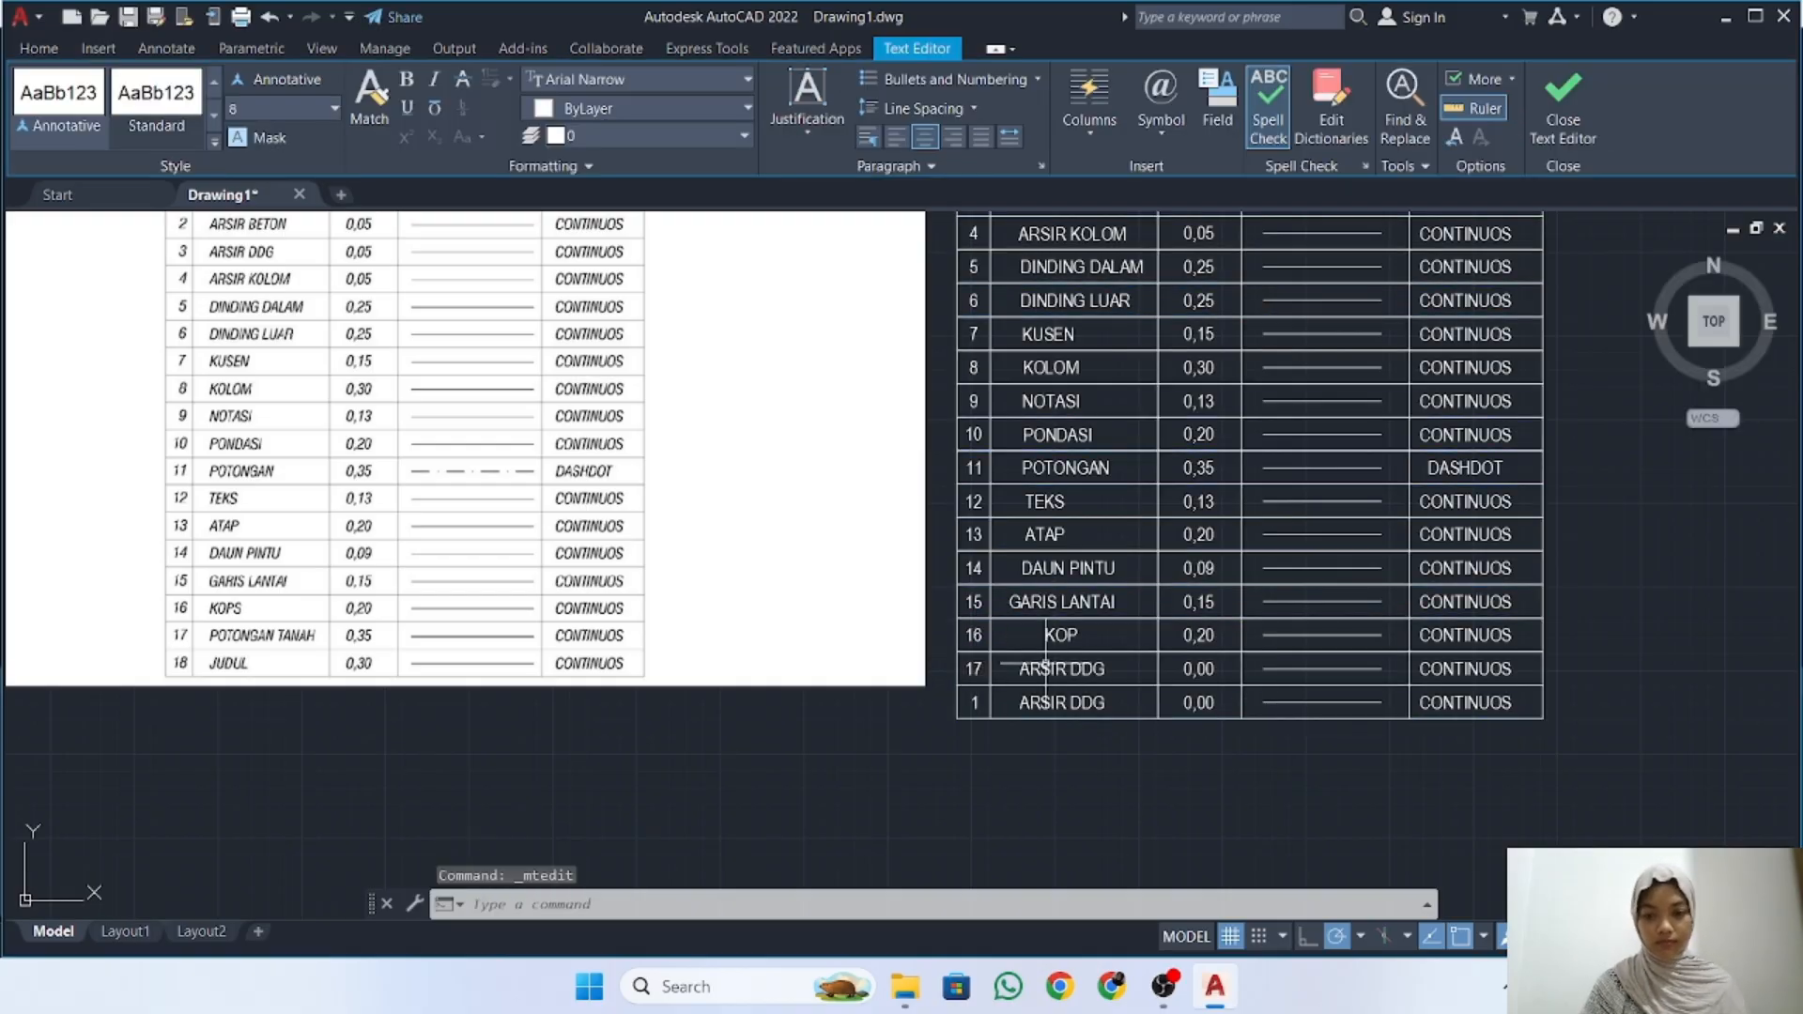
click(1052, 667)
double_click(1054, 662)
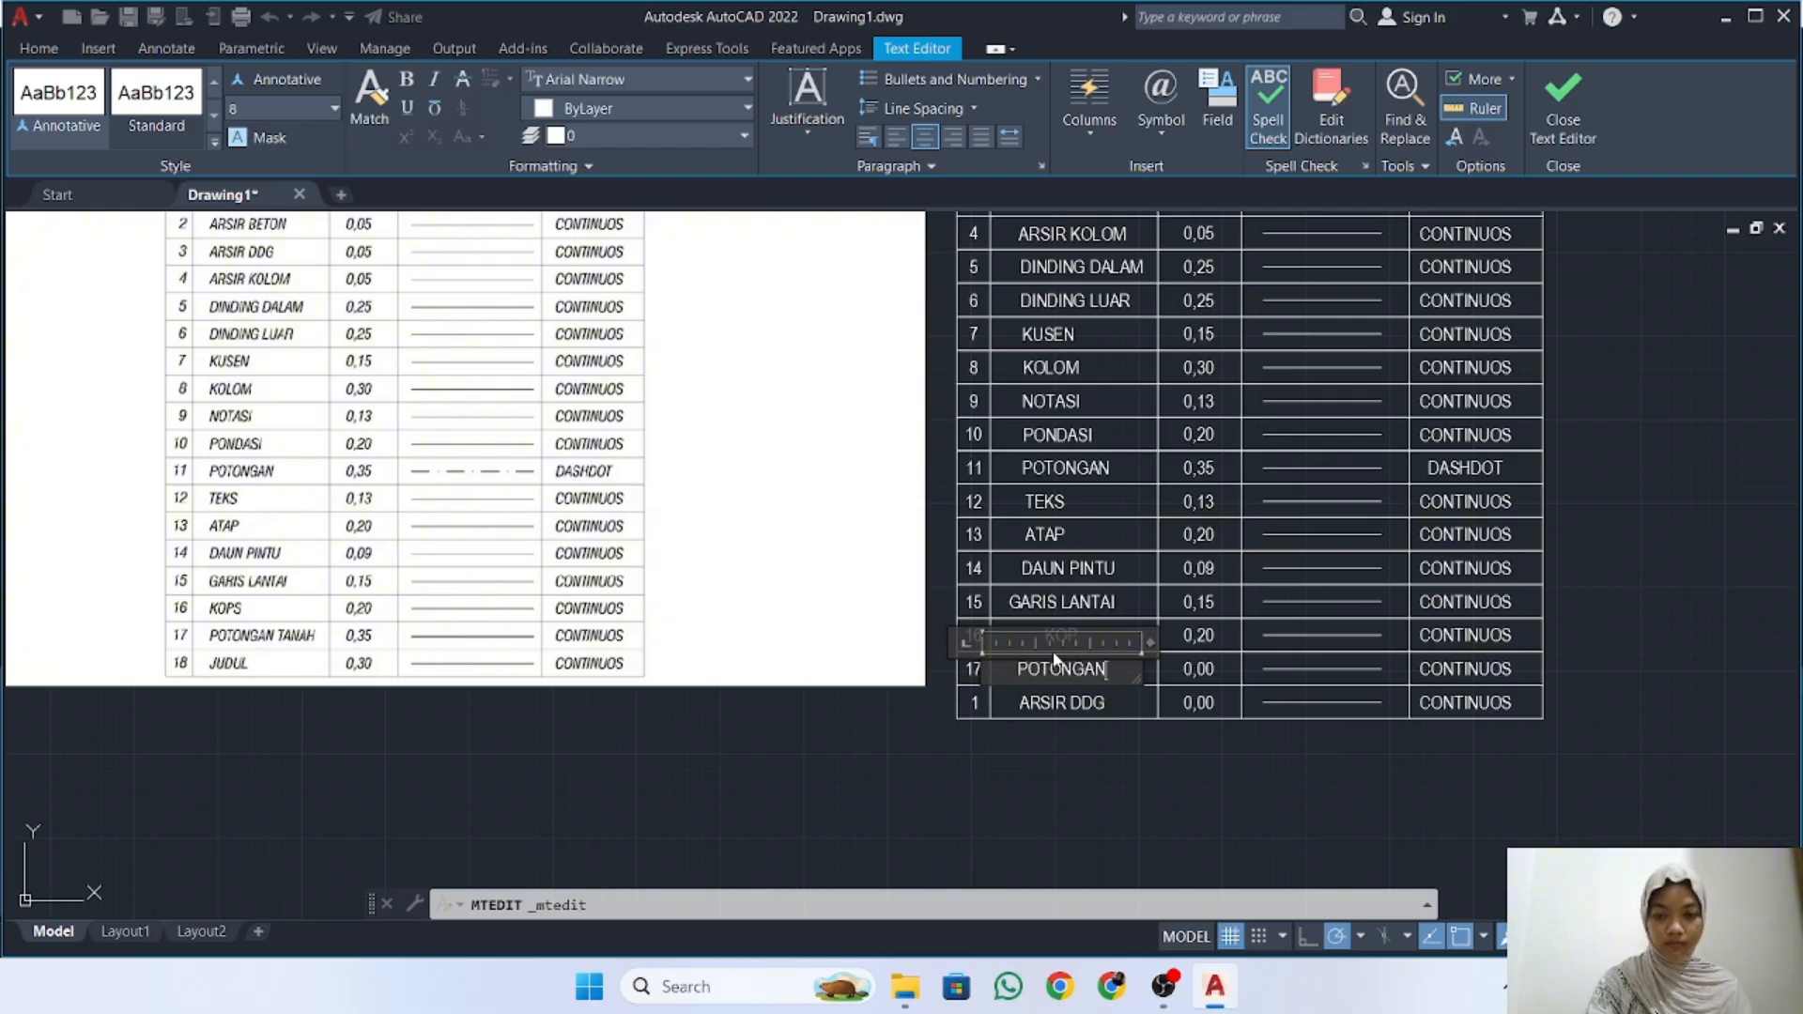
scroll(1134, 640, up, 4)
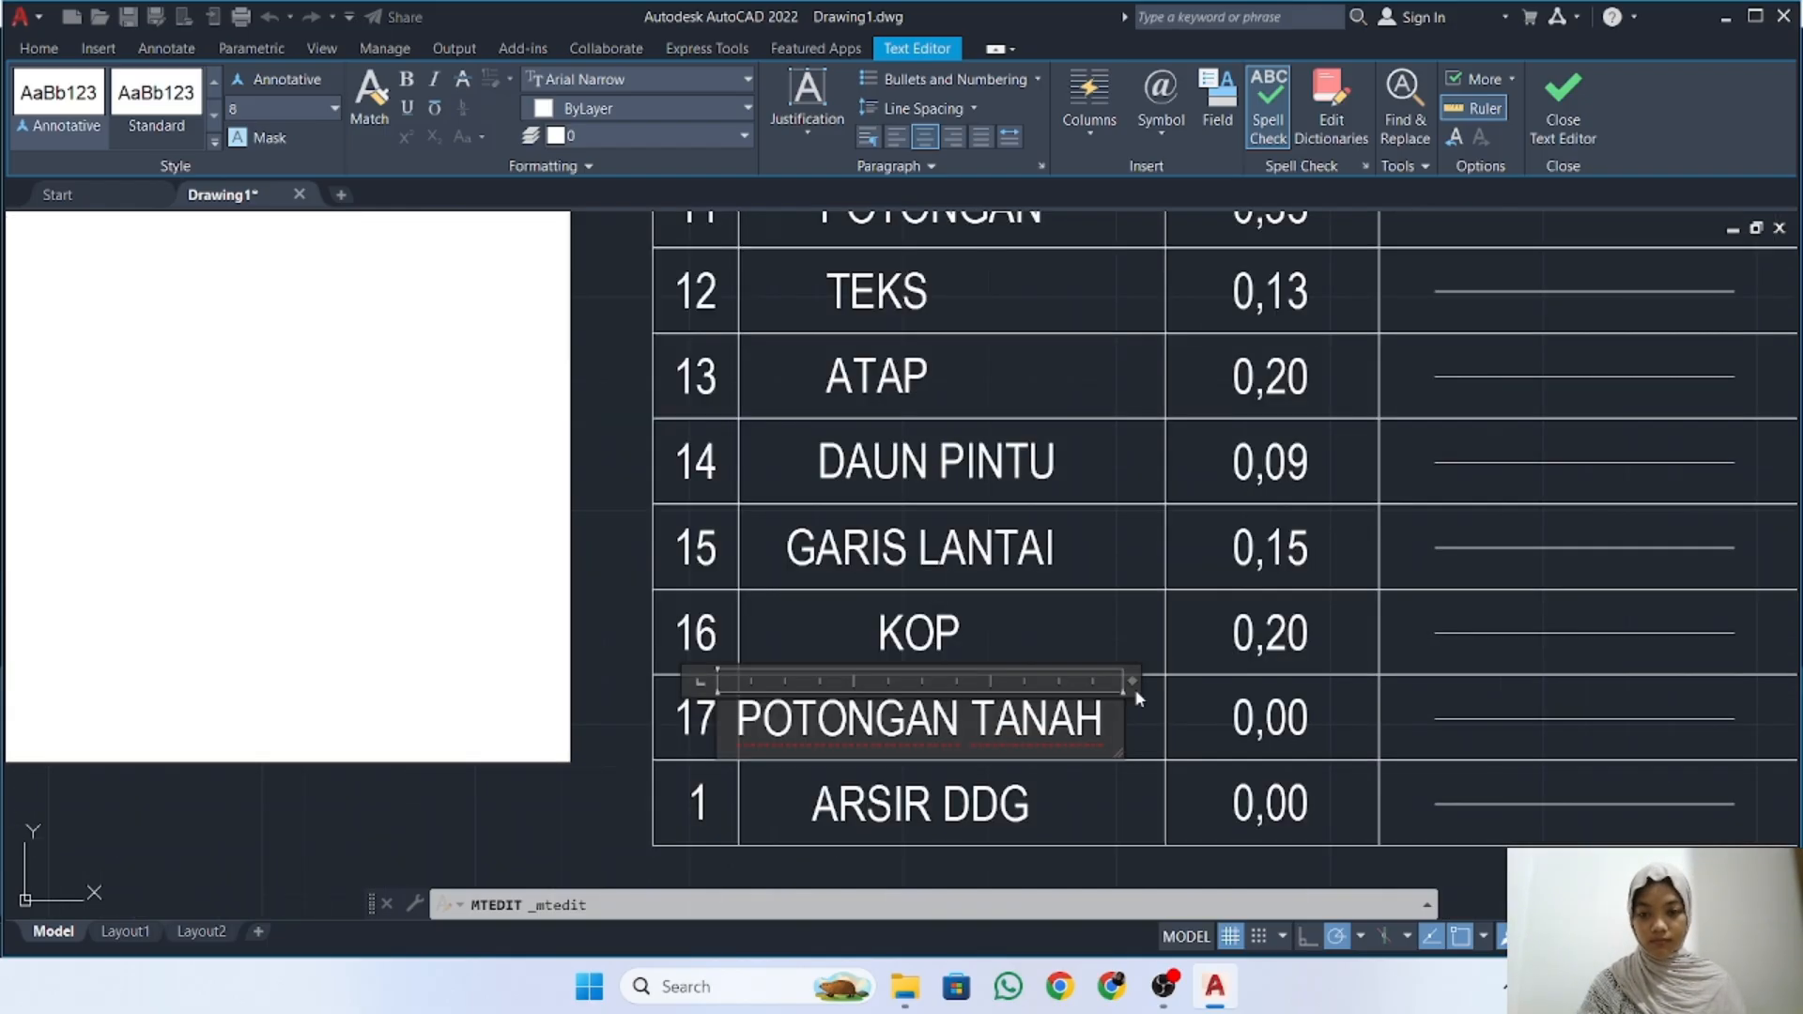
drag(1135, 689, 1214, 674)
scroll(1215, 674, down, 4)
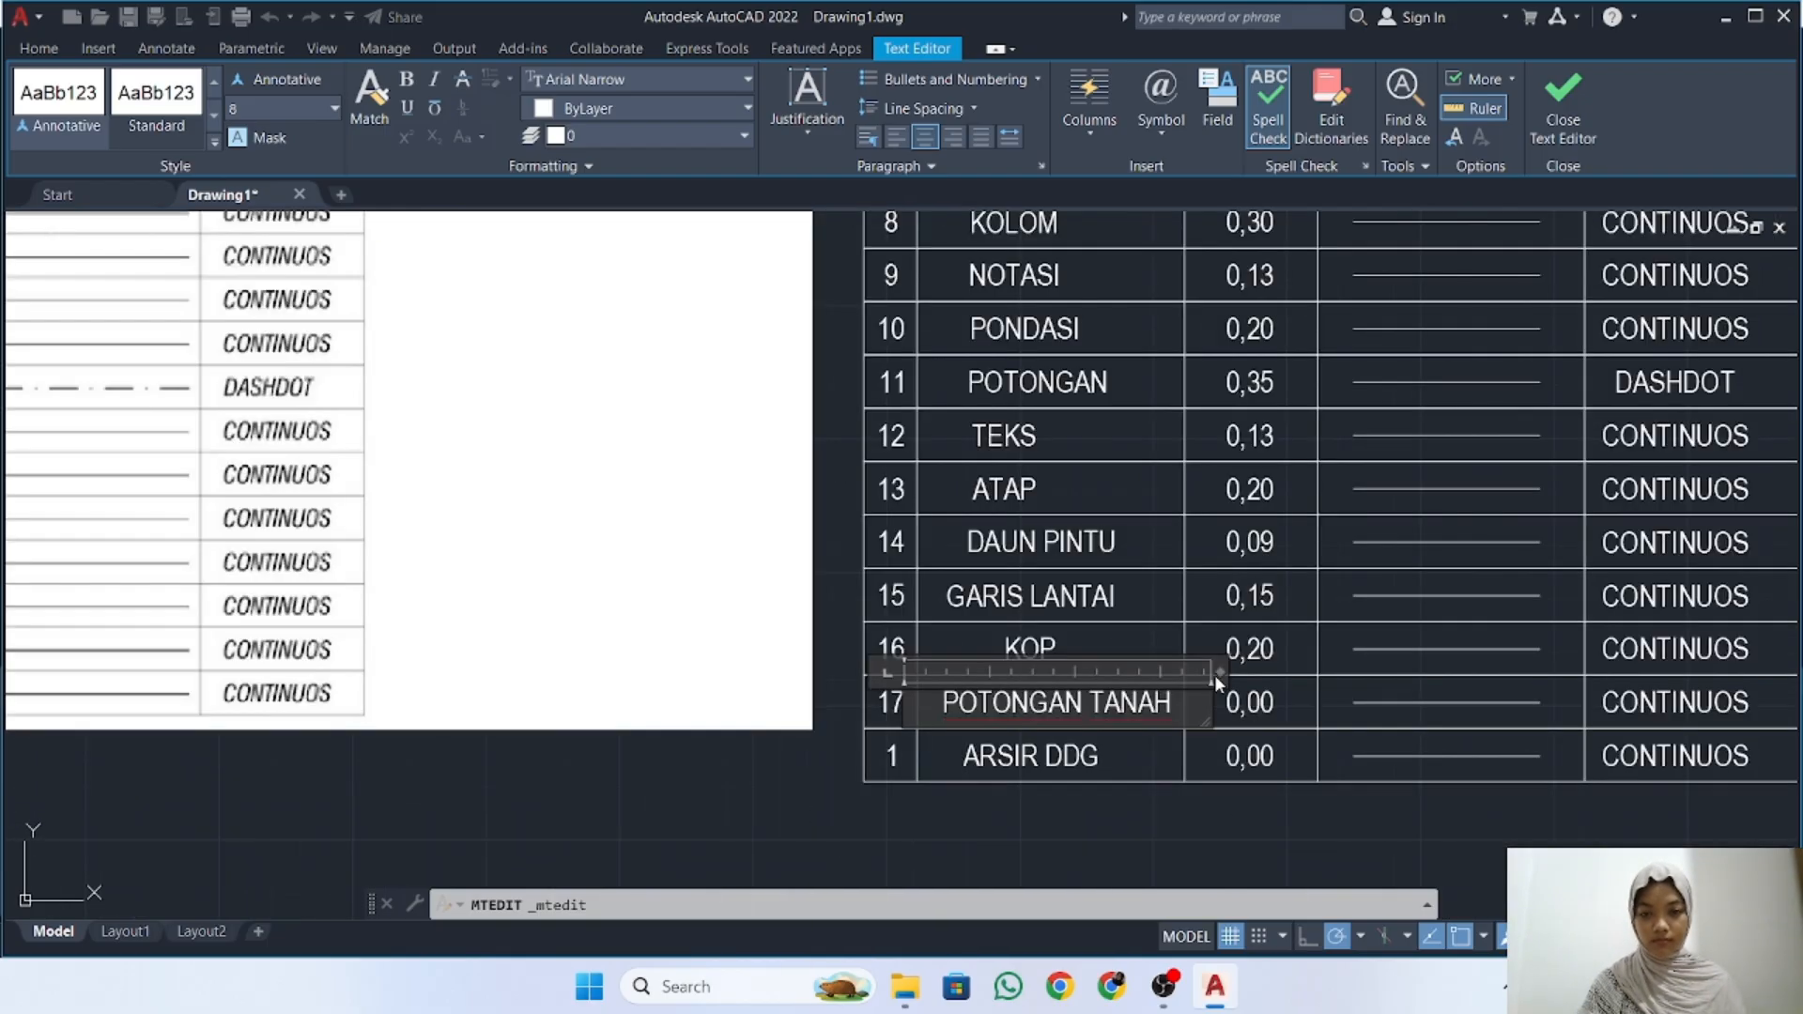
Widen the text frame of GARIS LANTAI and narrow that of KOP to align both names with the column
click(1143, 532)
double_click(1143, 532)
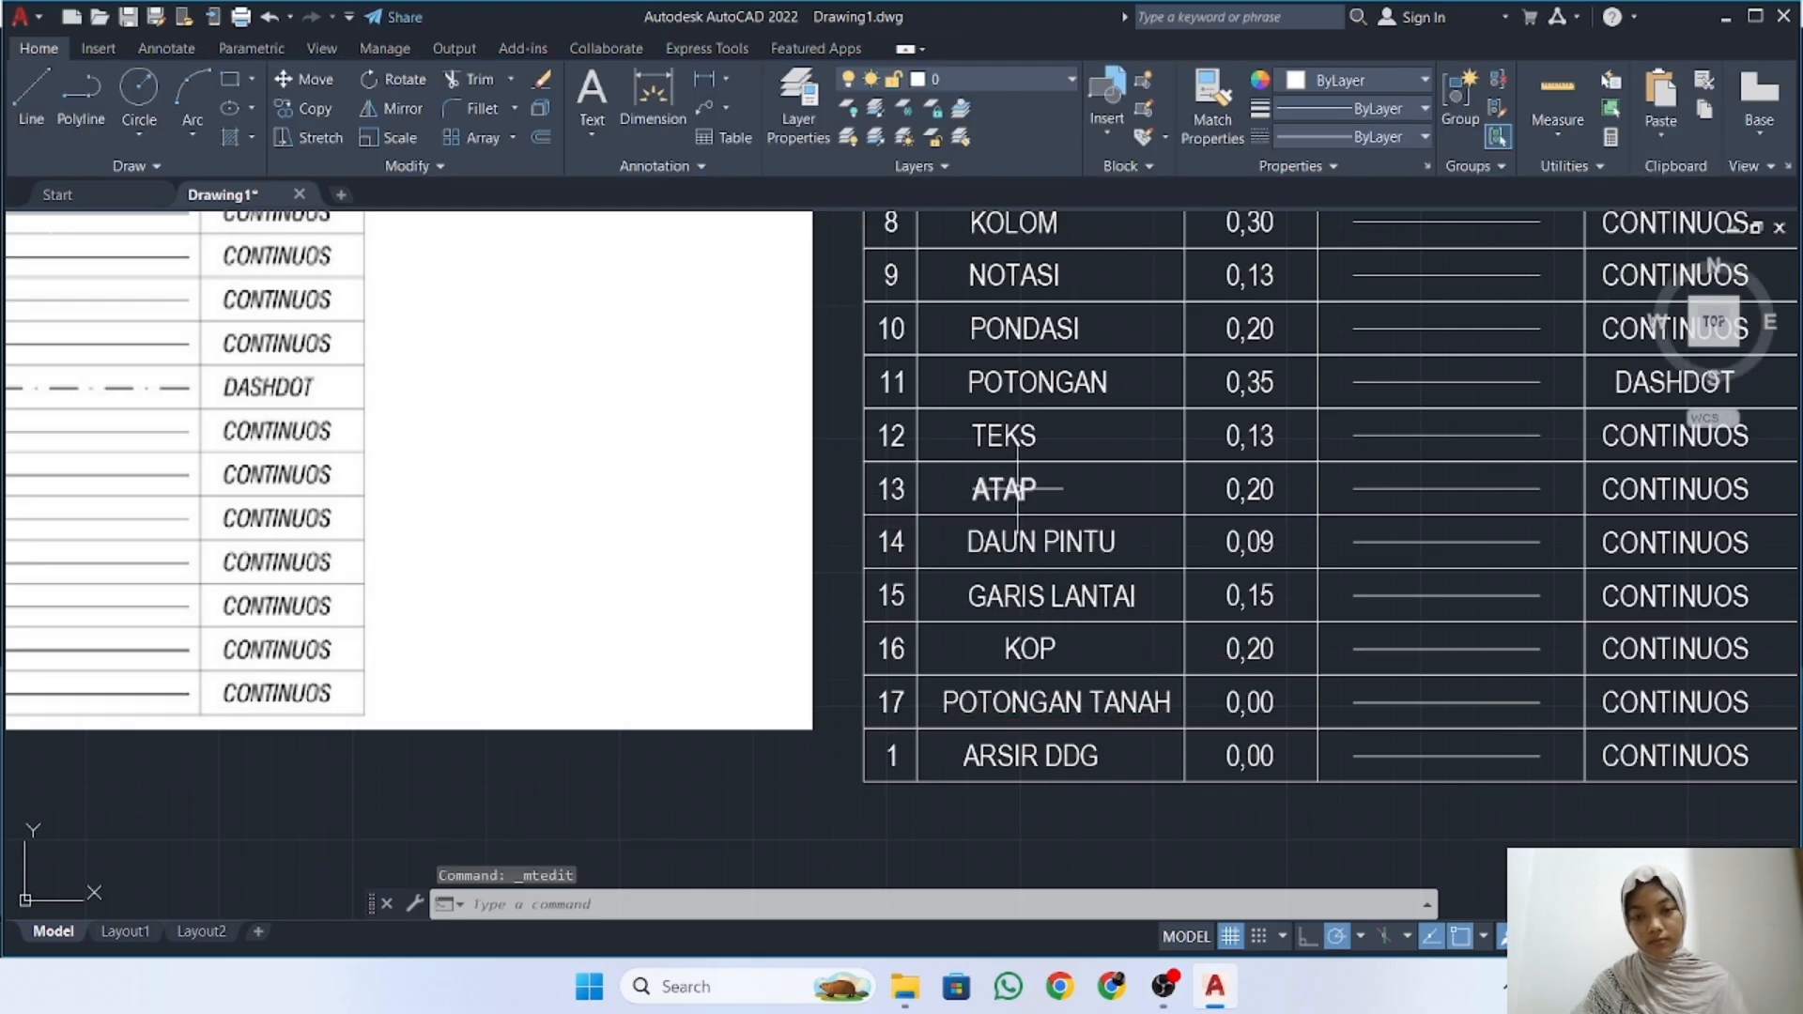
double_click(1027, 646)
drag(1162, 618, 1098, 618)
click(1111, 646)
Narrow the text frames of ATAP and TEKS slightly so the names line up with the rows around them
click(1010, 487)
double_click(1009, 486)
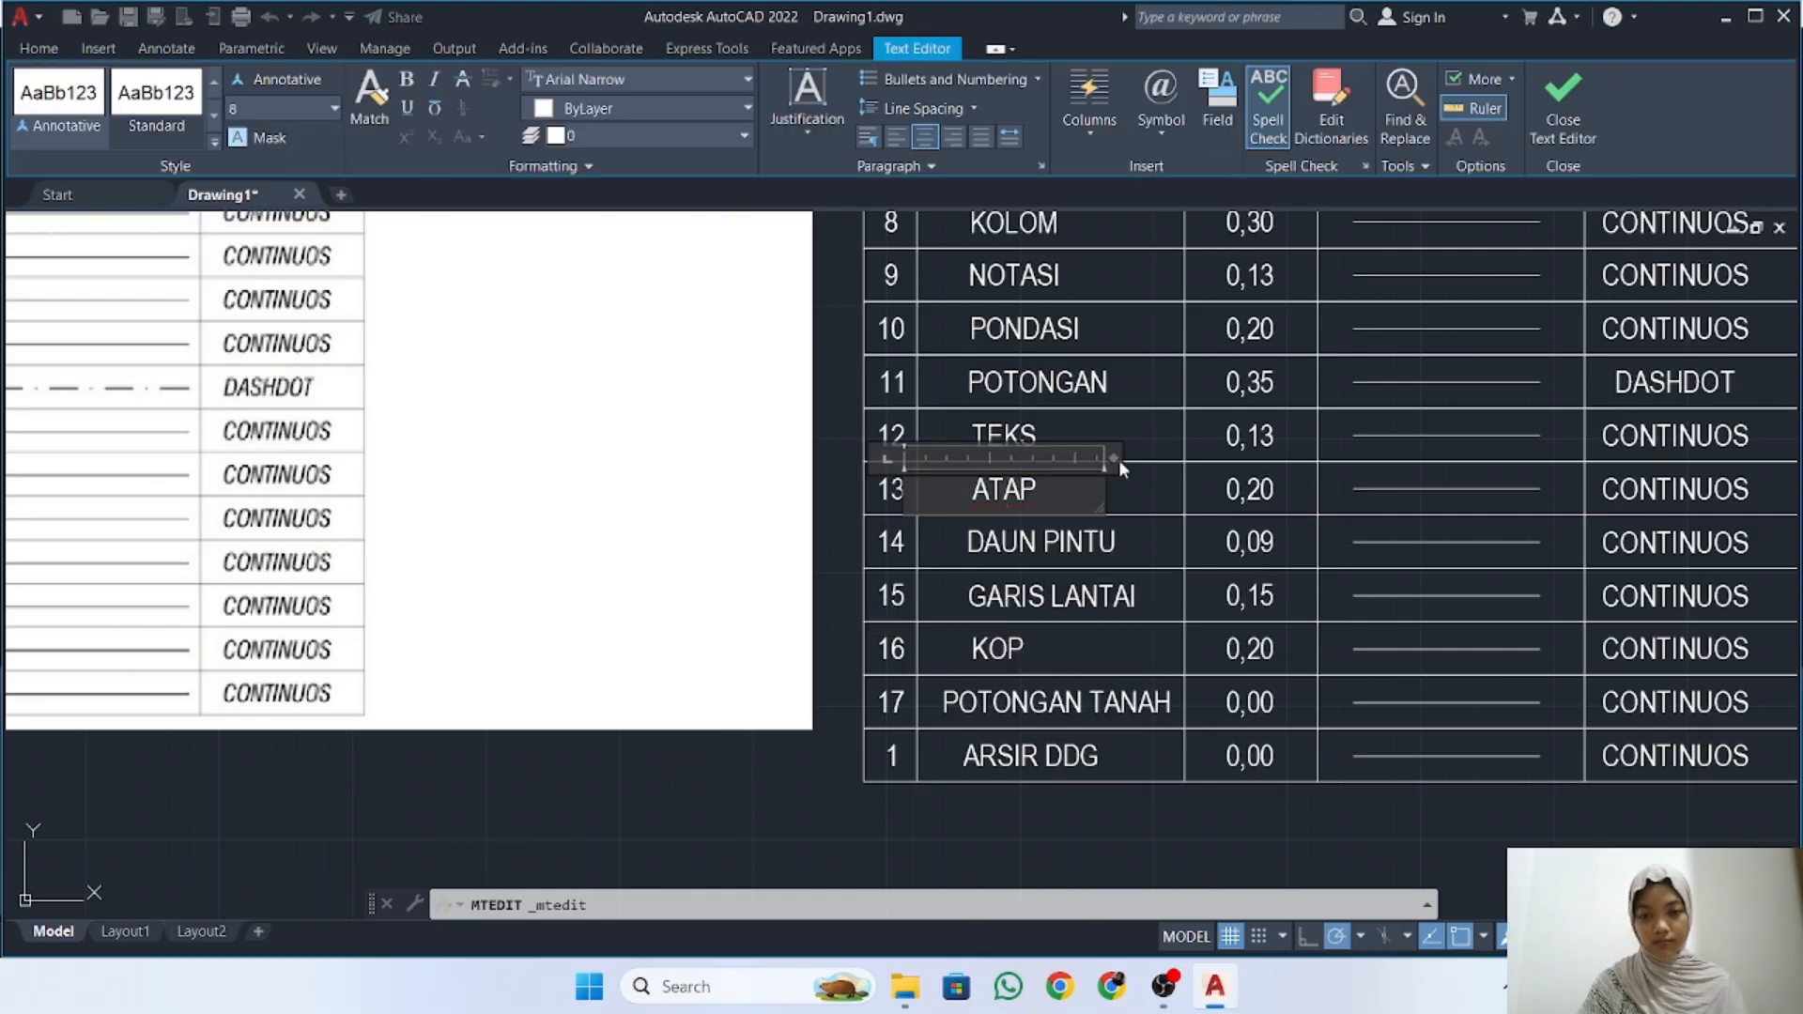
click(1081, 474)
double_click(1096, 438)
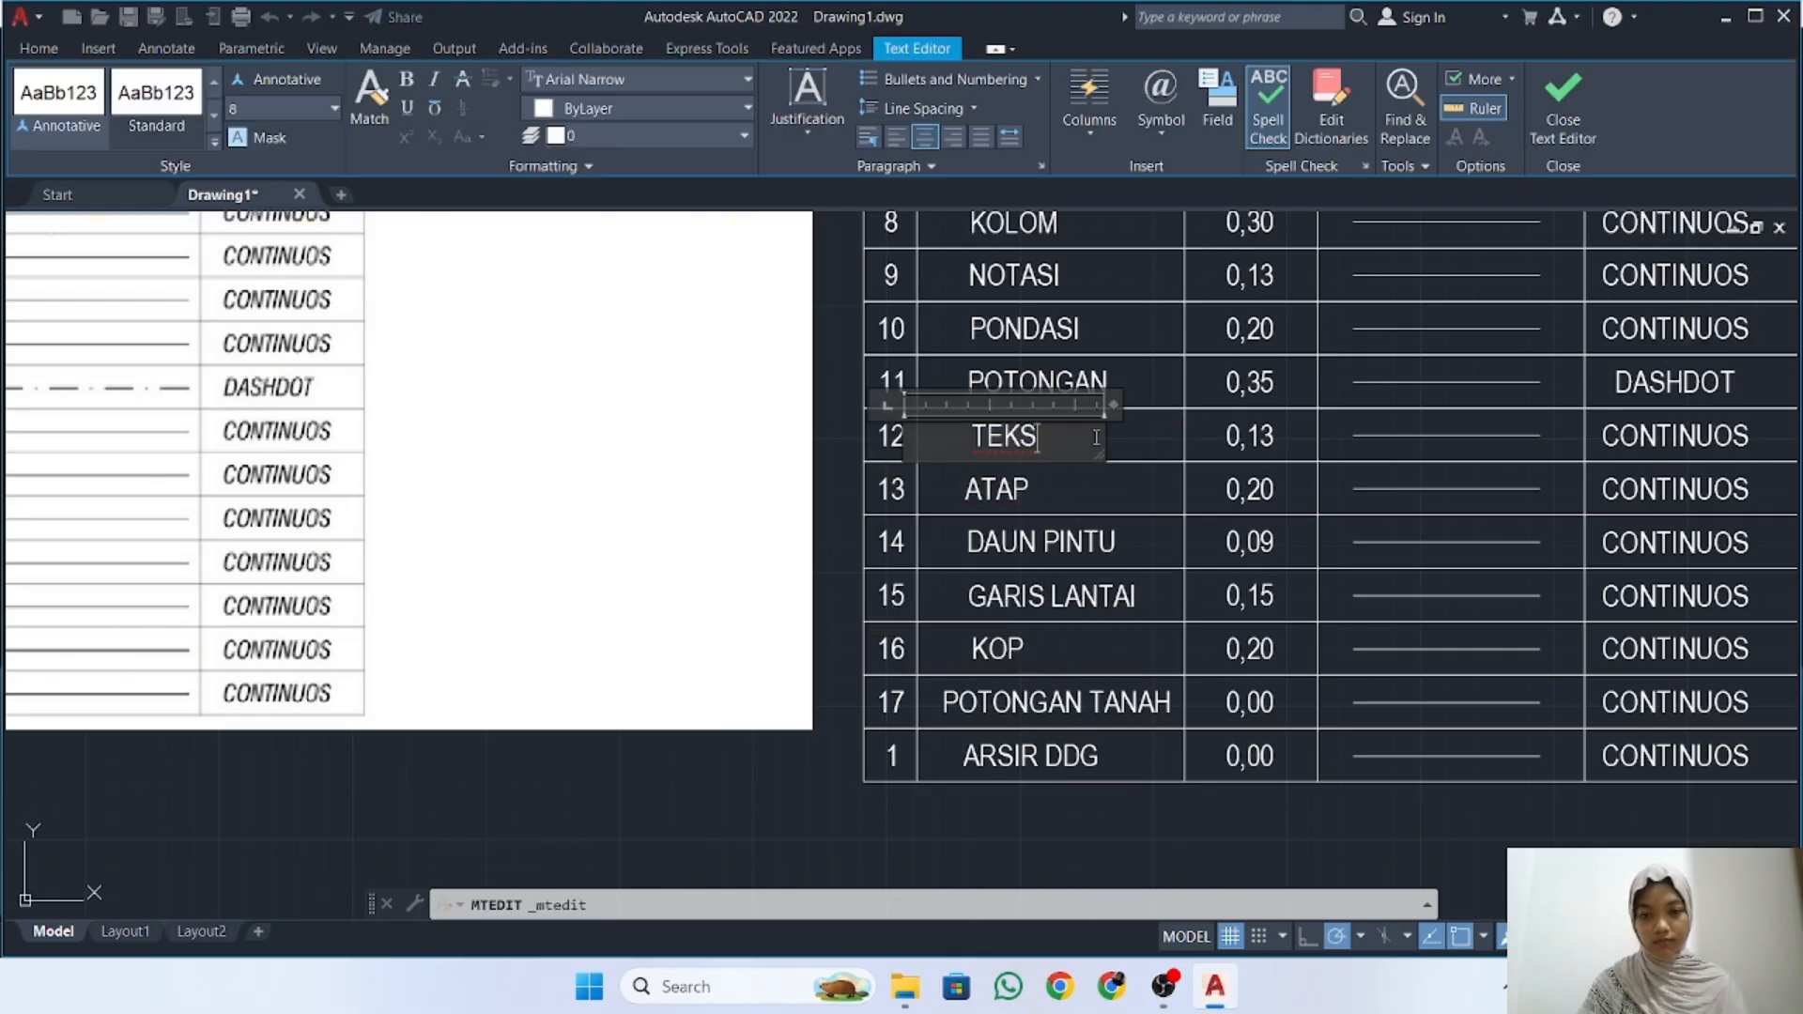
drag(1116, 404, 1105, 404)
click(1034, 648)
double_click(1015, 704)
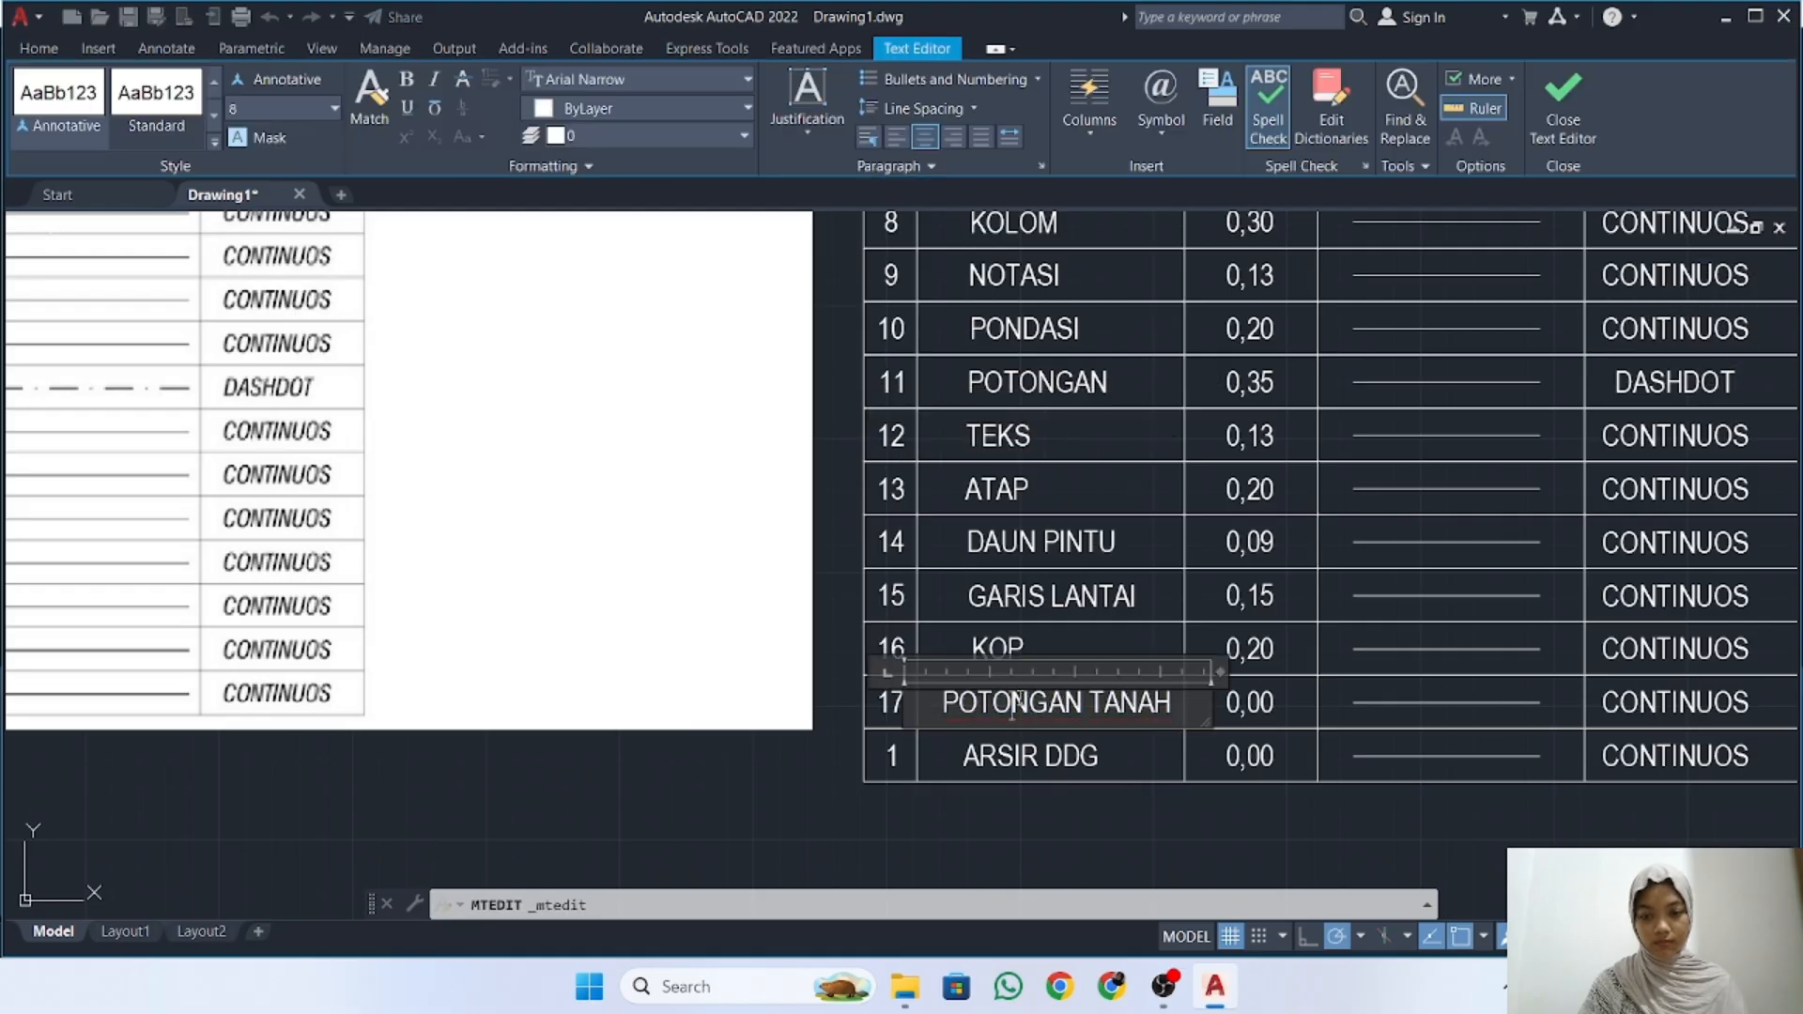
click(1160, 648)
Change the layer name in the last row to JUDUL and narrow its text frame for alignment
scroll(1159, 643, down, 4)
scroll(1122, 650, up, 2)
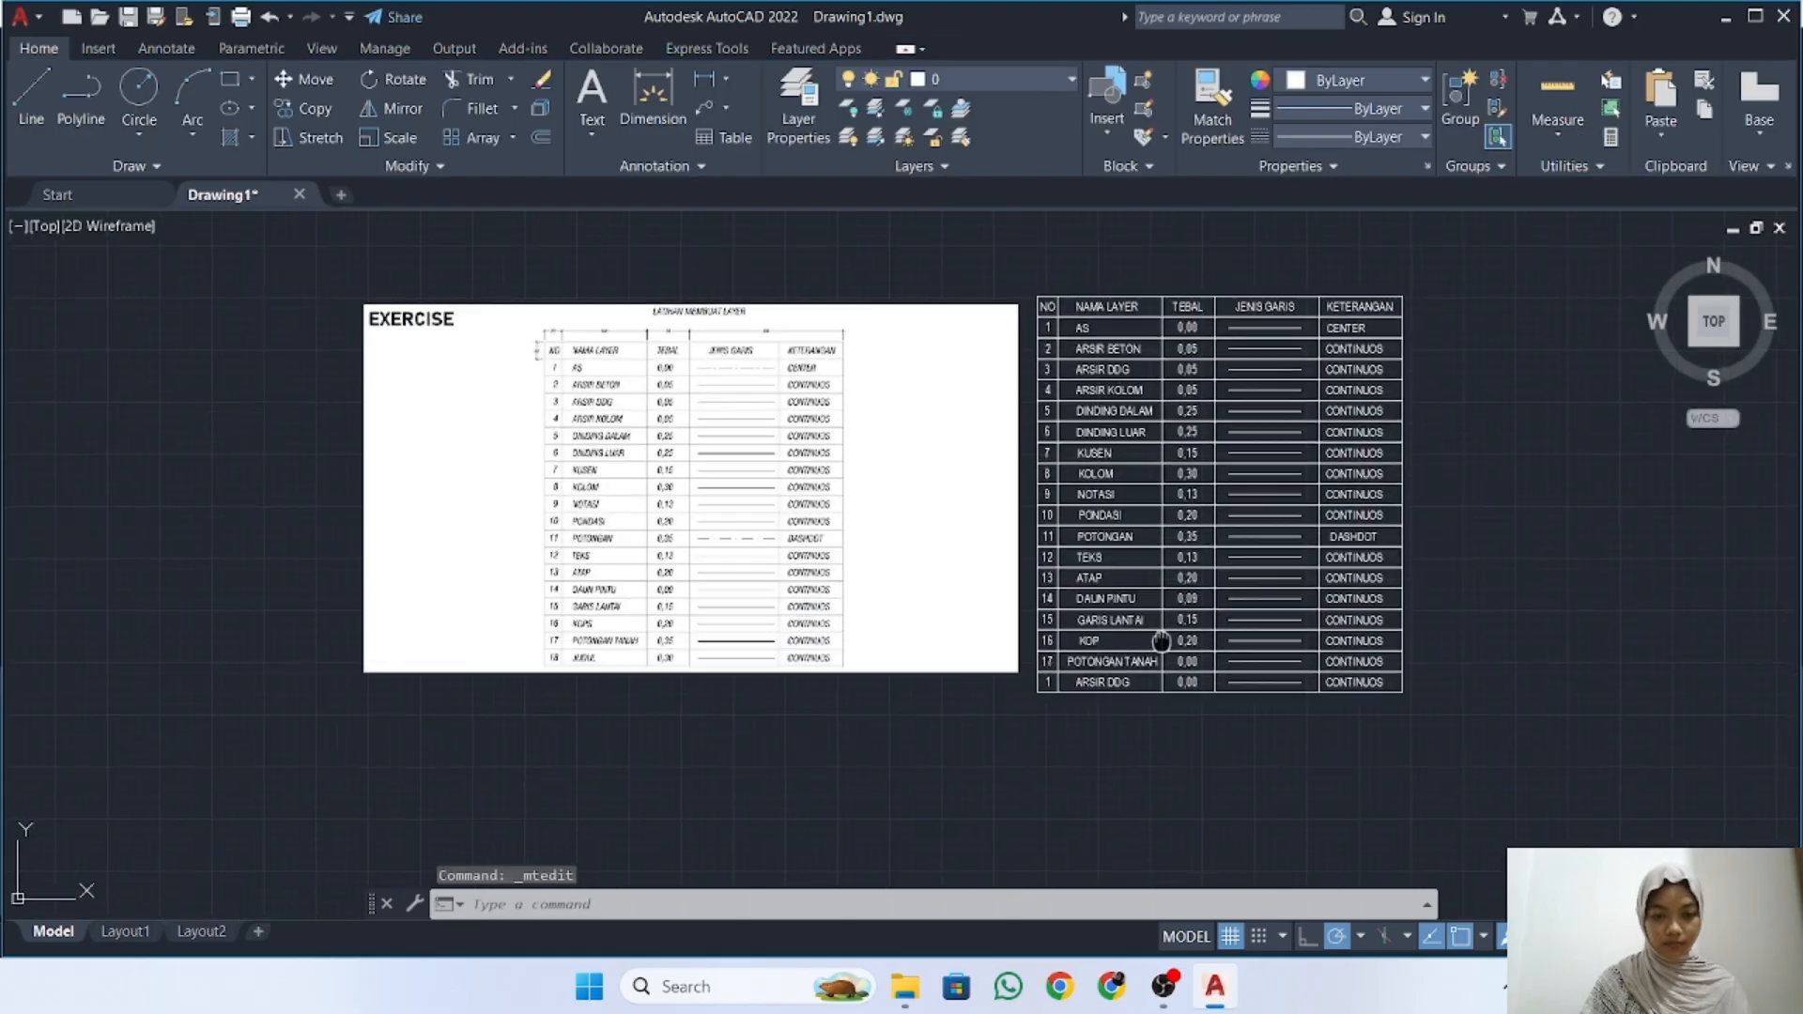
double_click(1080, 671)
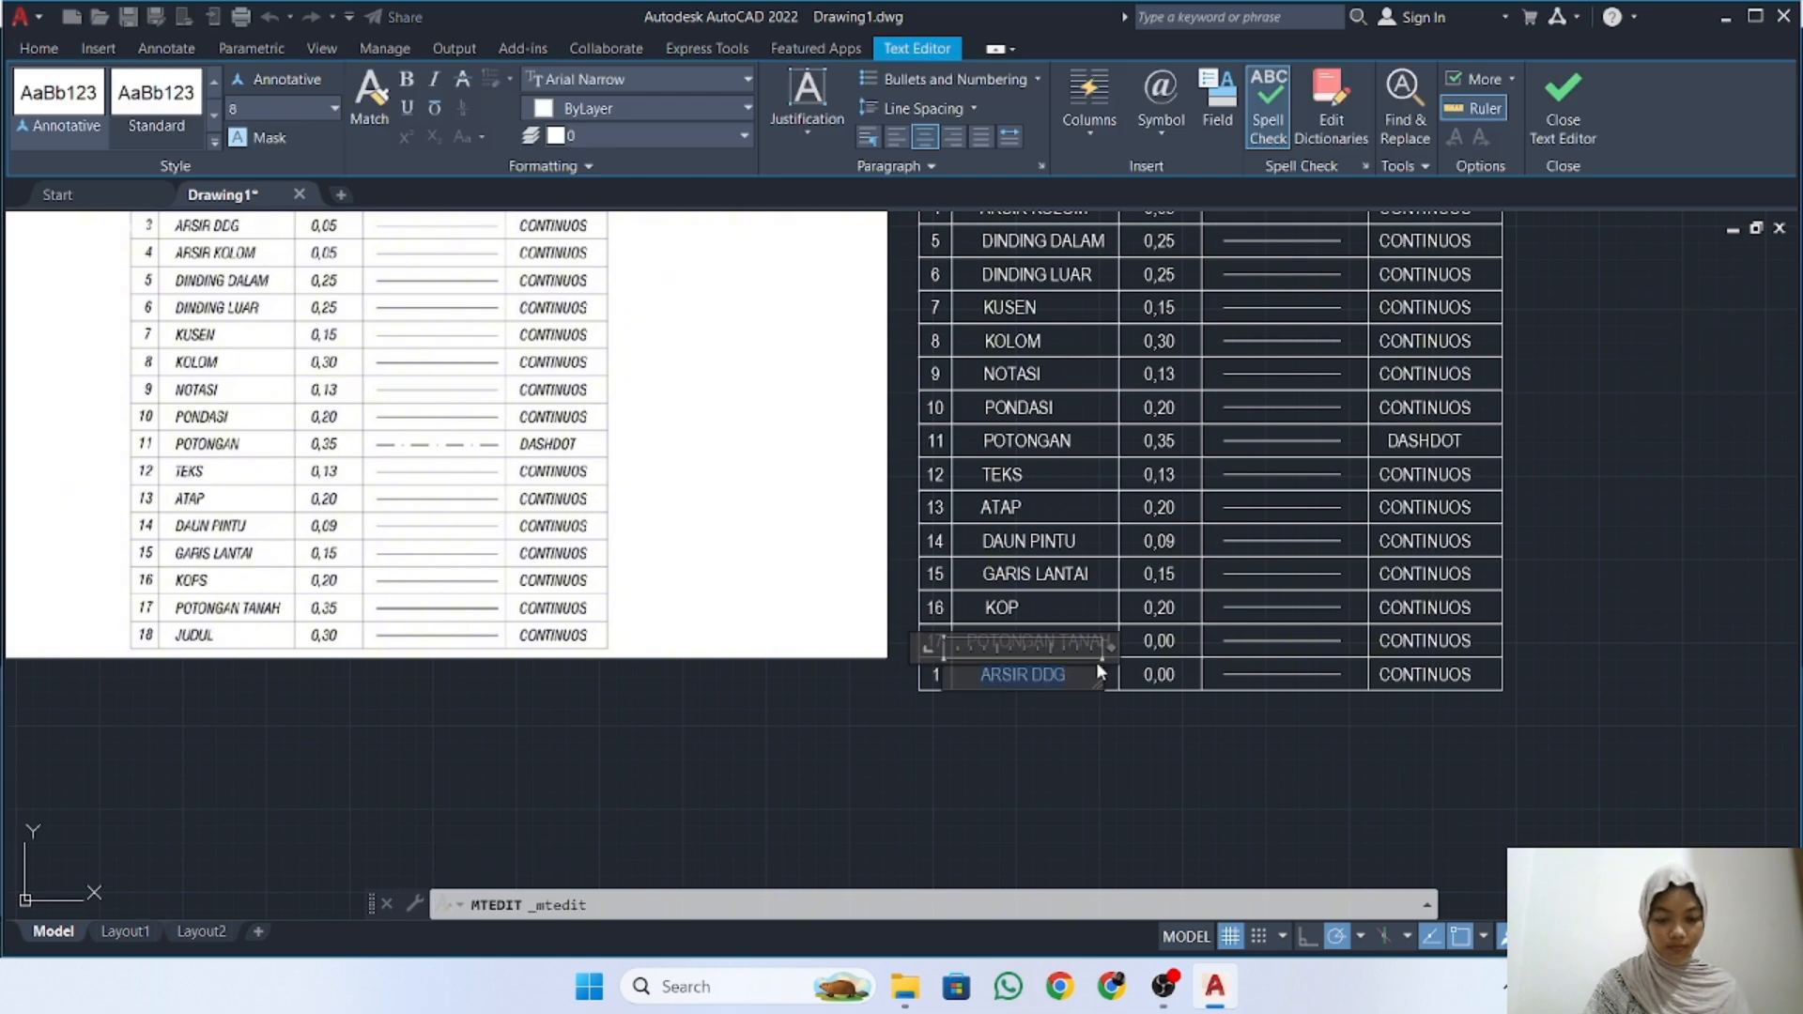
text(JUDUL)
scroll(1123, 655, up, 4)
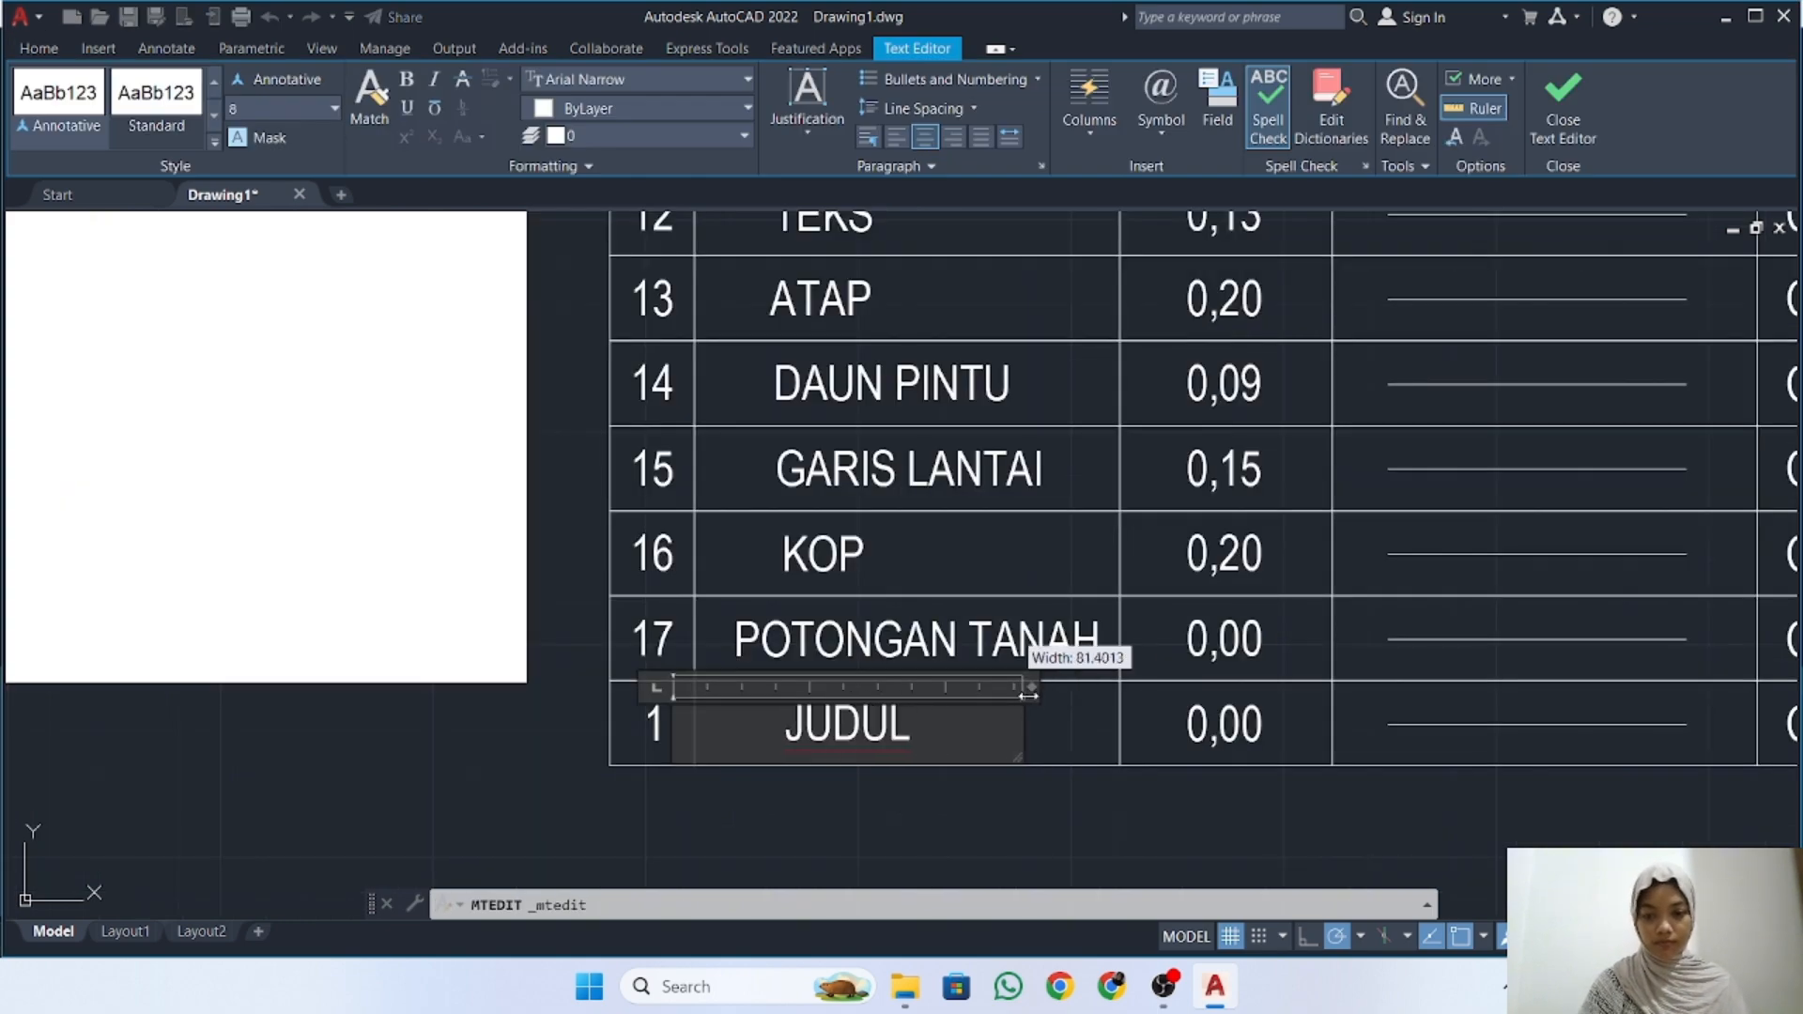
click(1084, 723)
Set the TEBAL of row 17, POTONGAN TANAH, to 0,35 and of the last row, JUDUL, to 0,30
scroll(1098, 720, down, 1)
double_click(1174, 678)
scroll(1075, 705, down, 1)
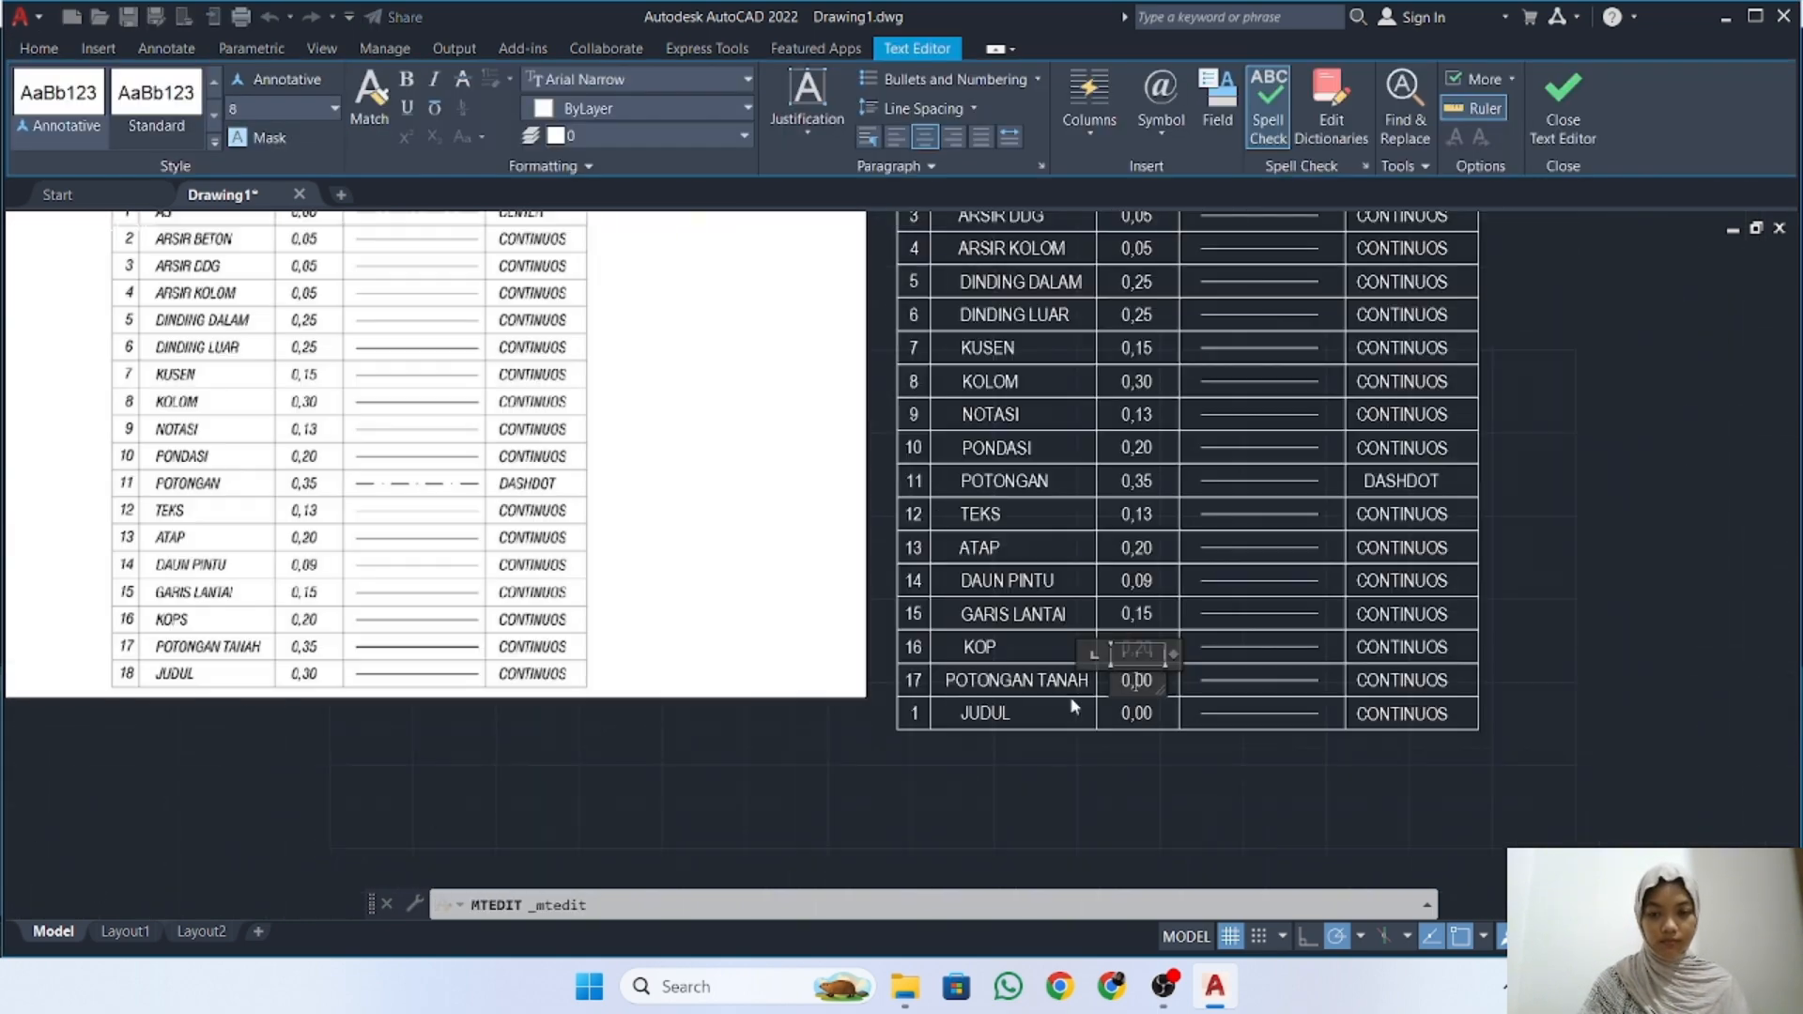
key(BackSpace)
key(BackSpace)
key(BackSpace)
key(BackSpace)
text(0,35)
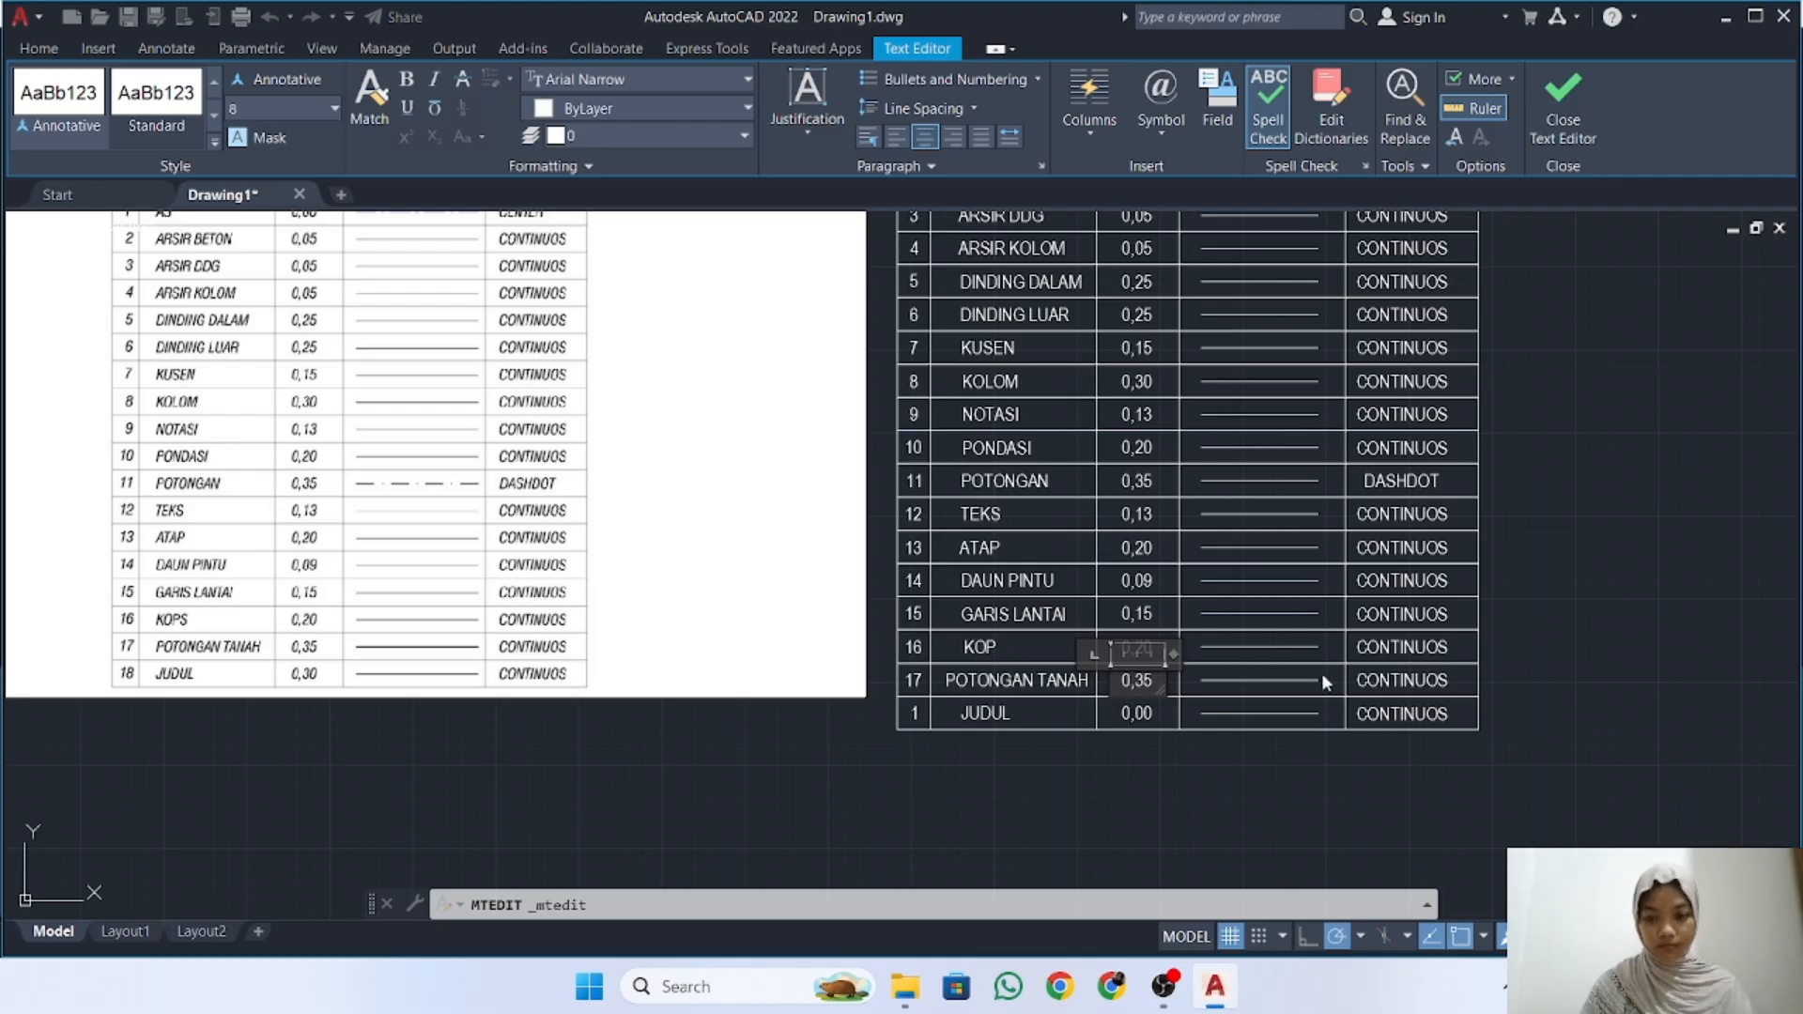
double_click(1155, 711)
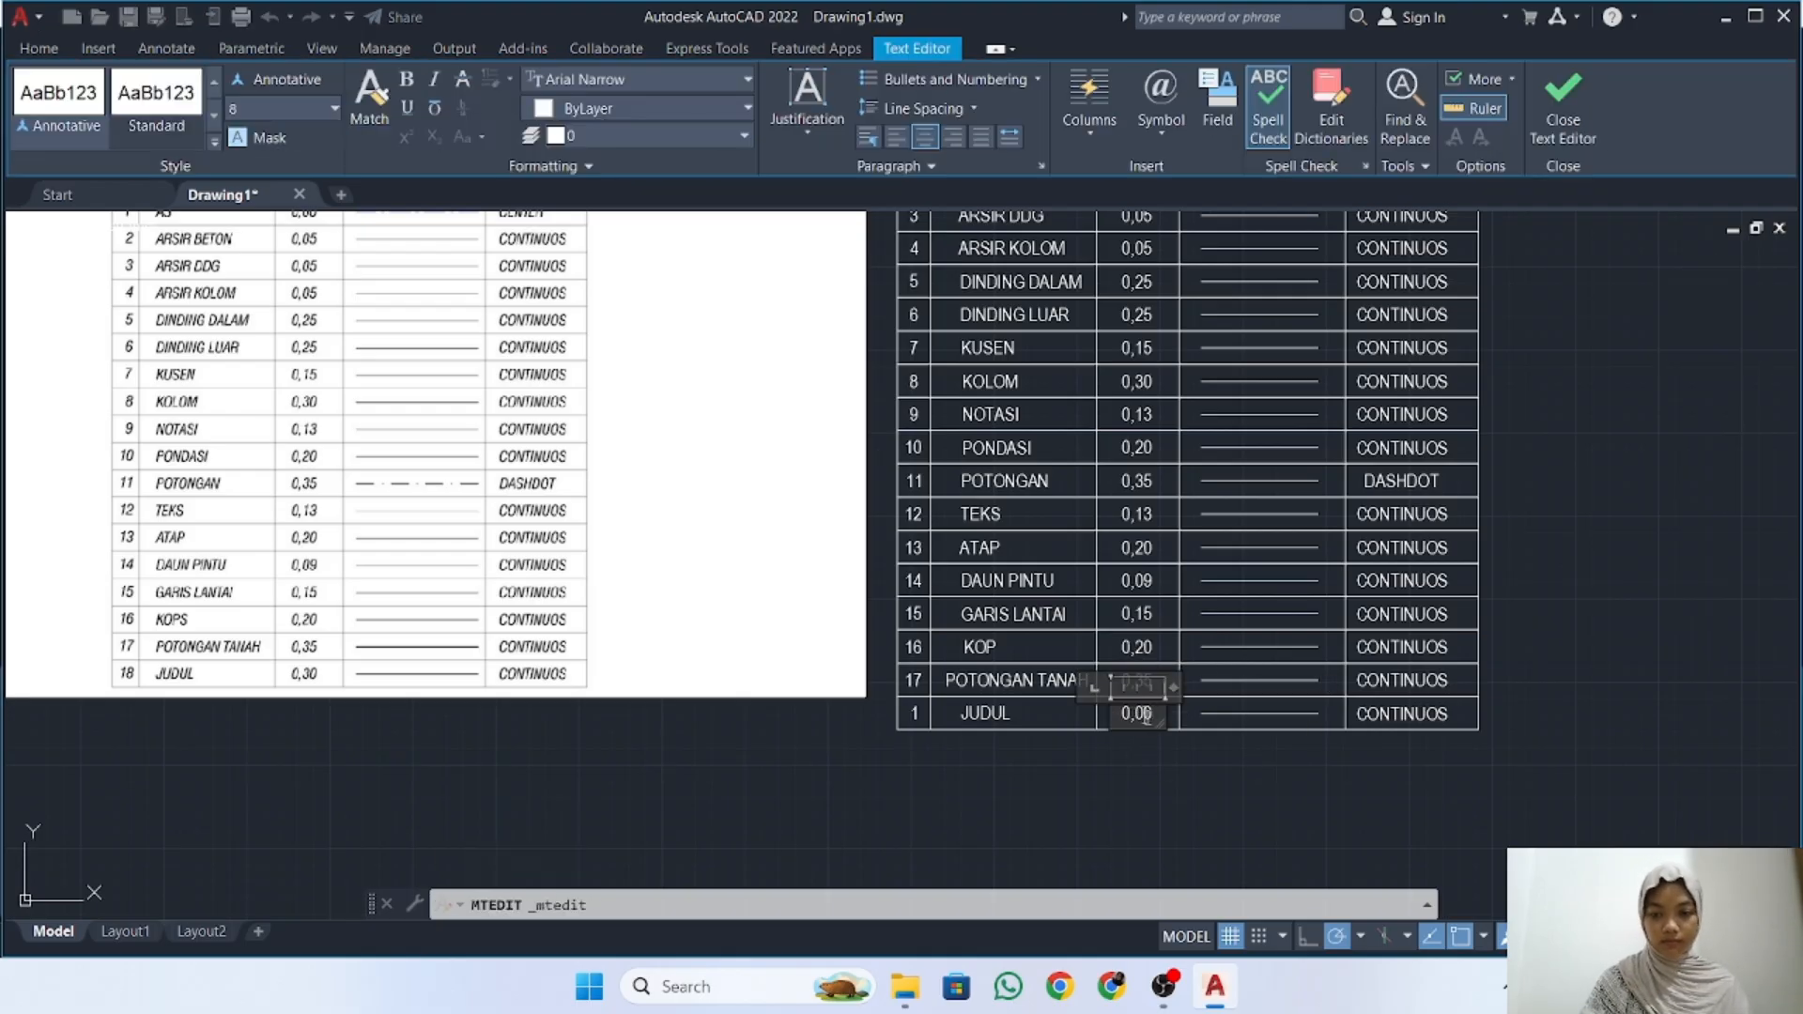
click(1185, 758)
Assign the number, name, TEBAL, line sample and KETERANGAN of row 1 to the AS layer
mouse_move(1248, 548)
middle_down()
mouse_move(1067, 649)
mouse_move(1444, 664)
middle_up()
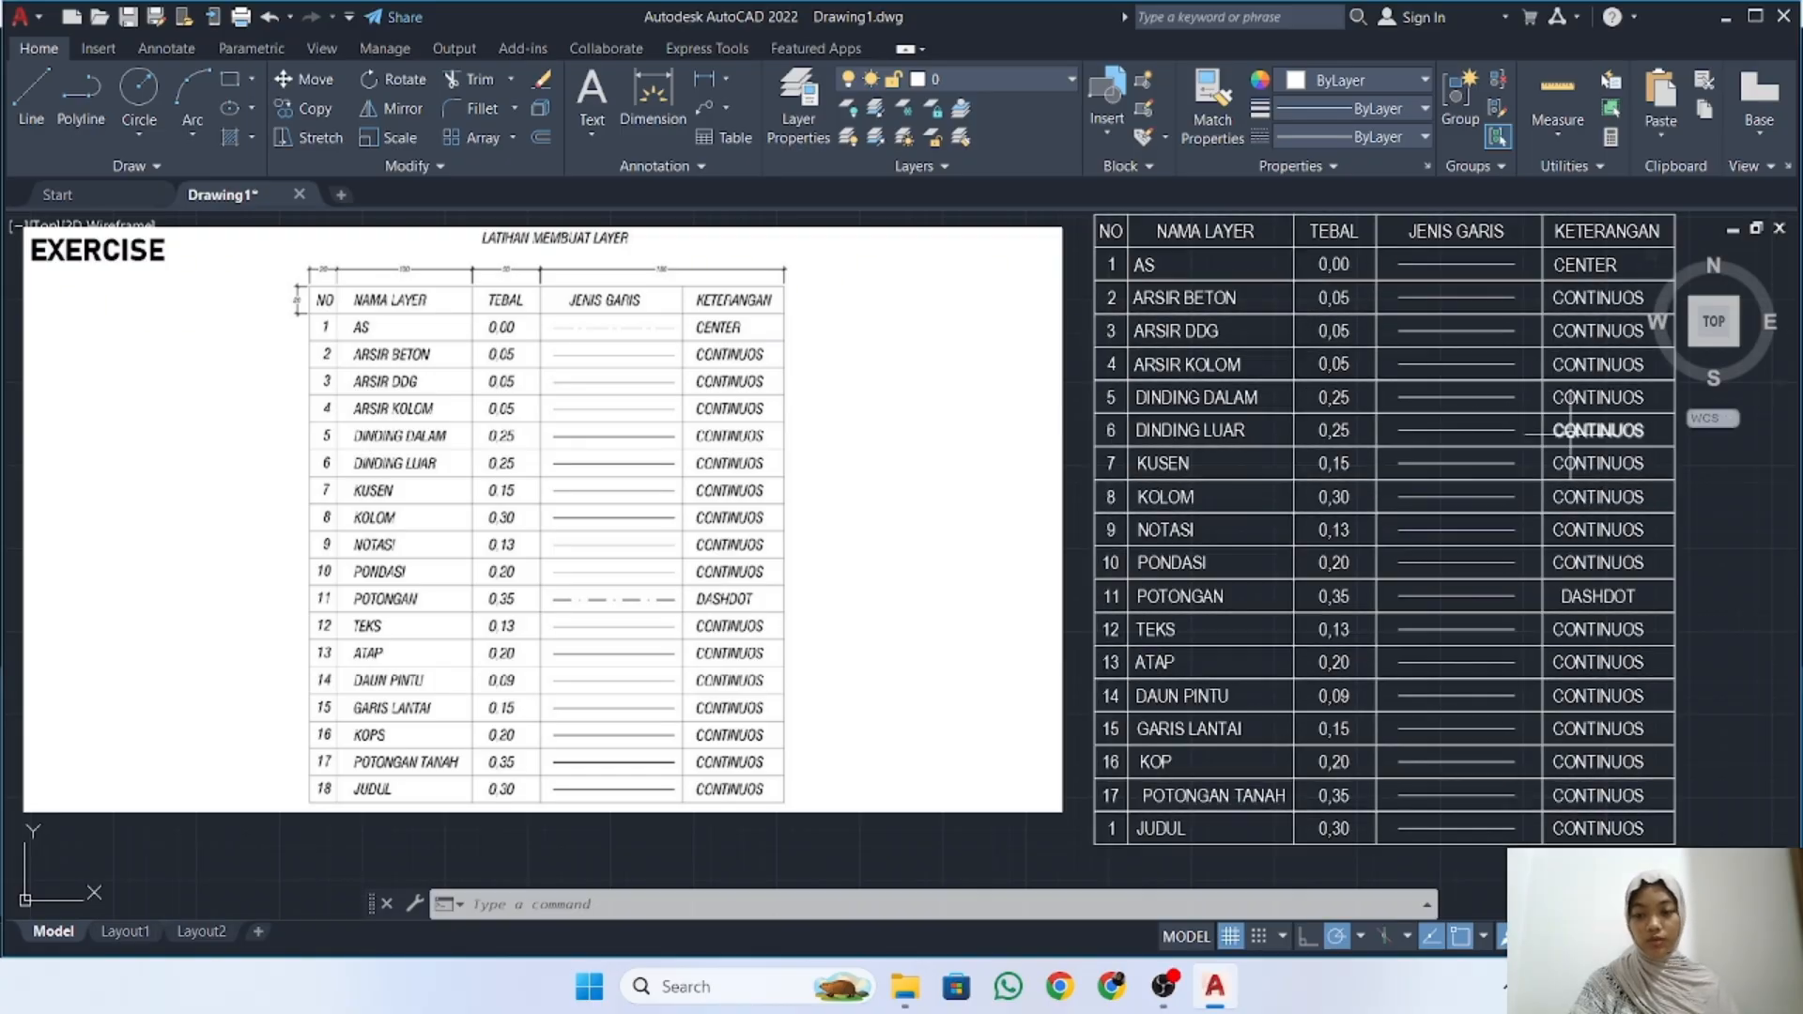
click(1051, 79)
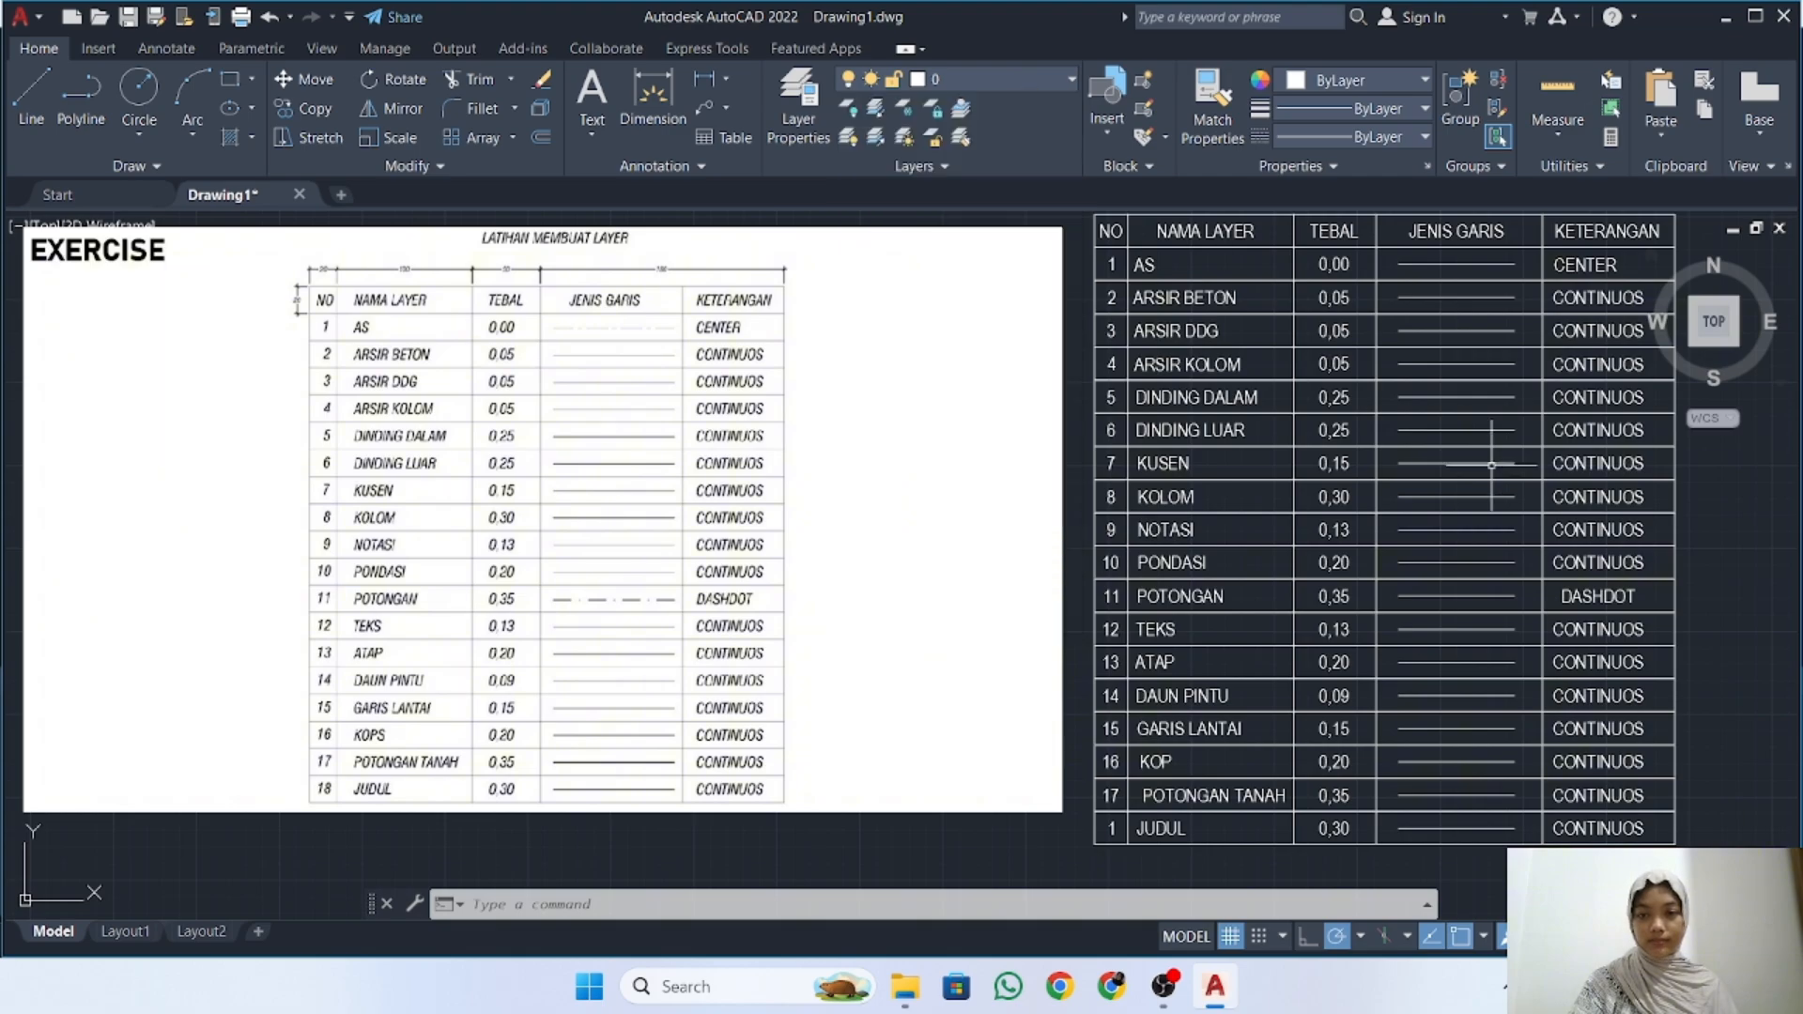
middle_drag(1491, 464, 1238, 452)
click(860, 251)
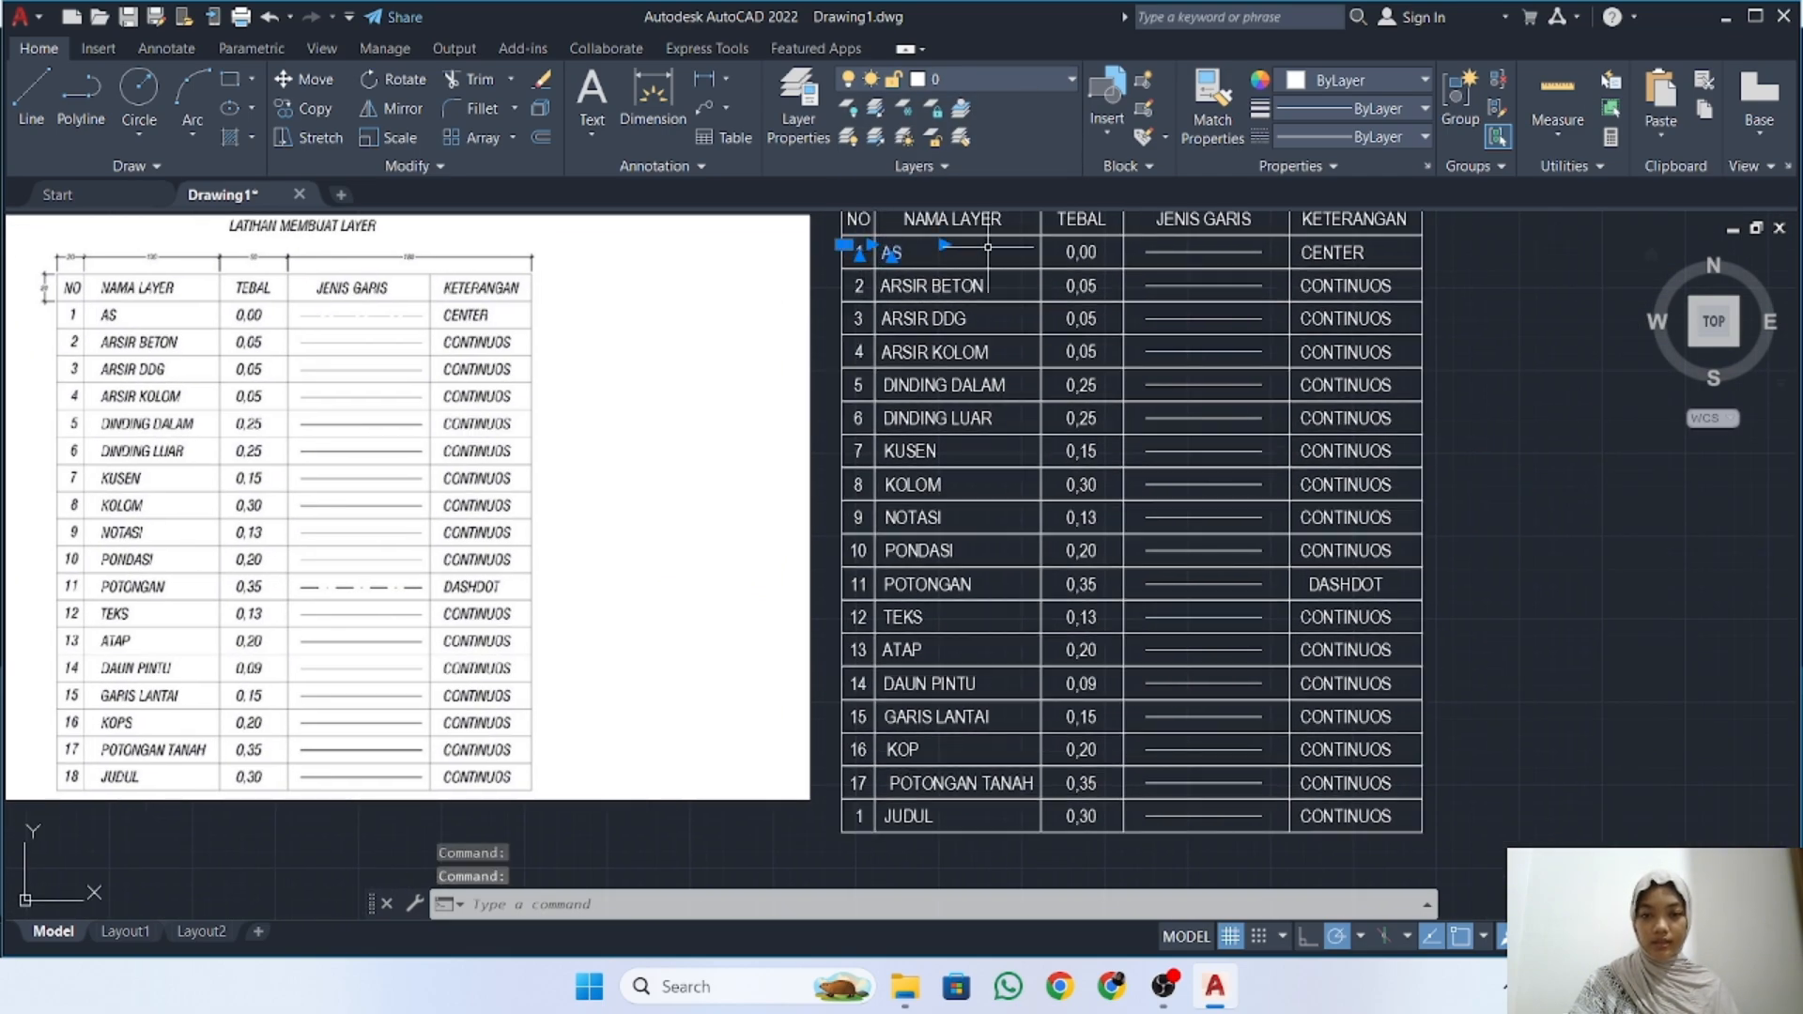
click(1085, 246)
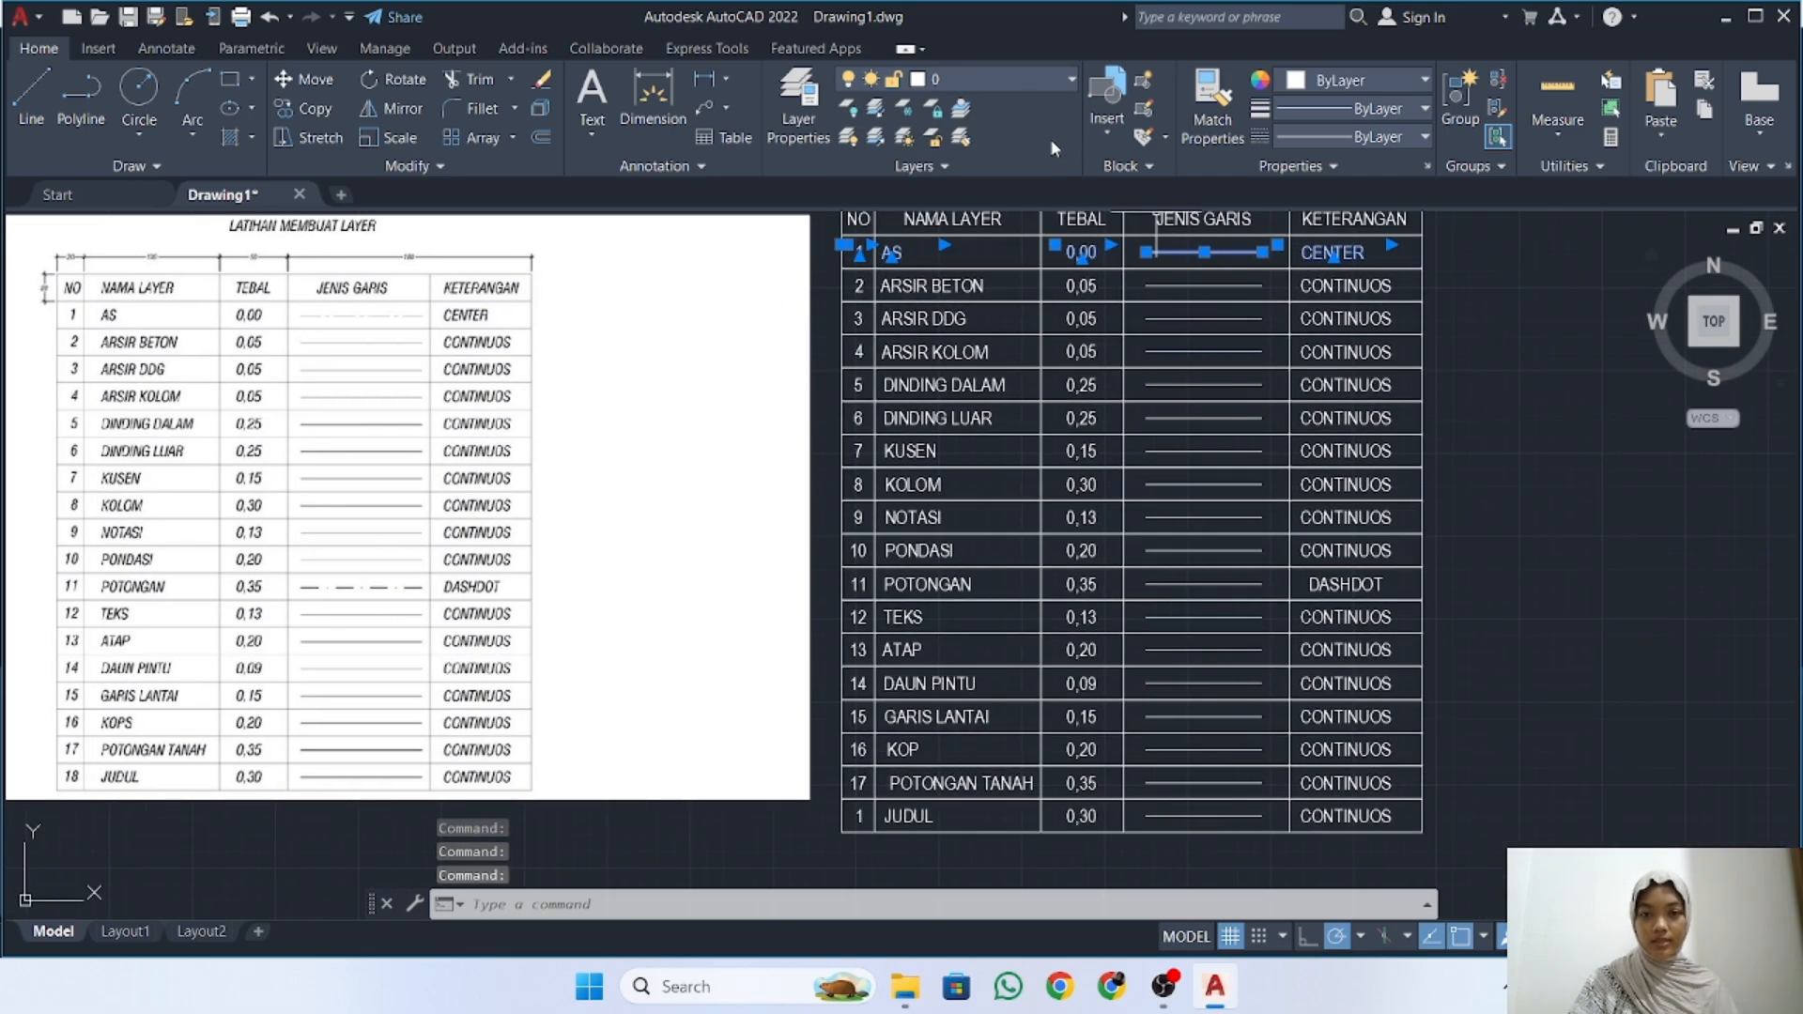
click(1033, 77)
click(948, 211)
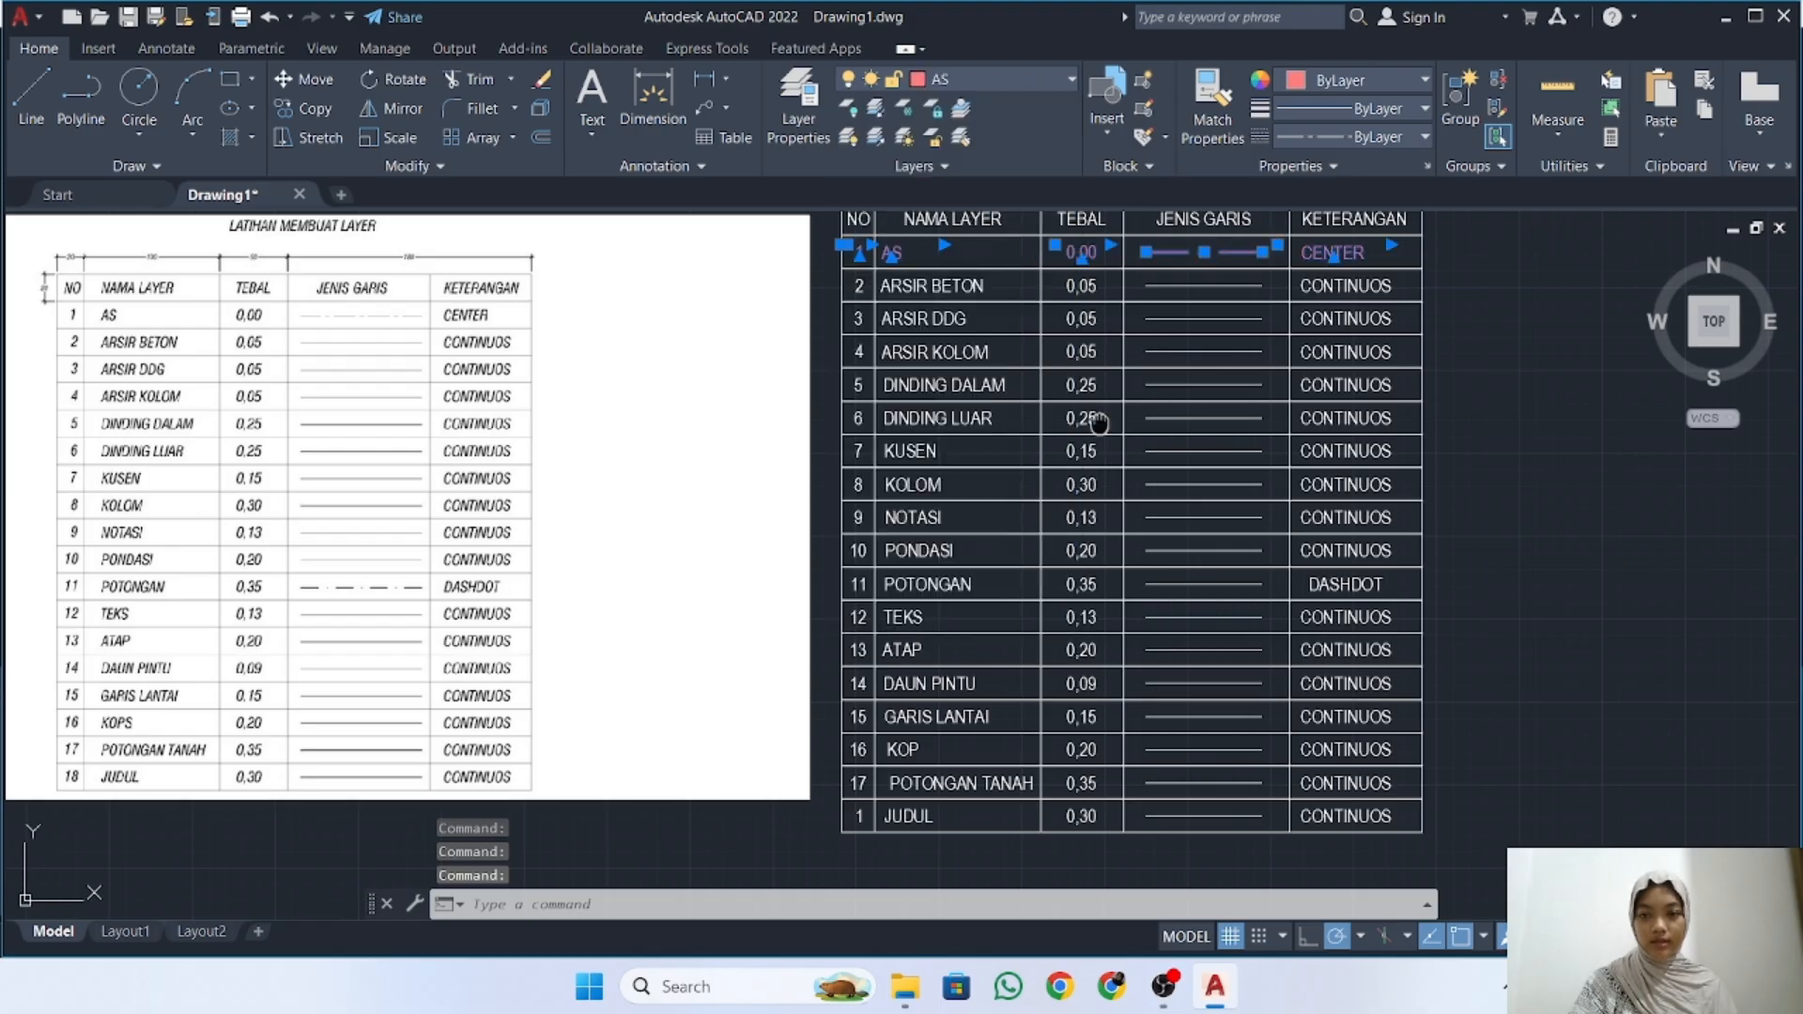
middle_drag(1099, 423, 1074, 512)
key(Escape)
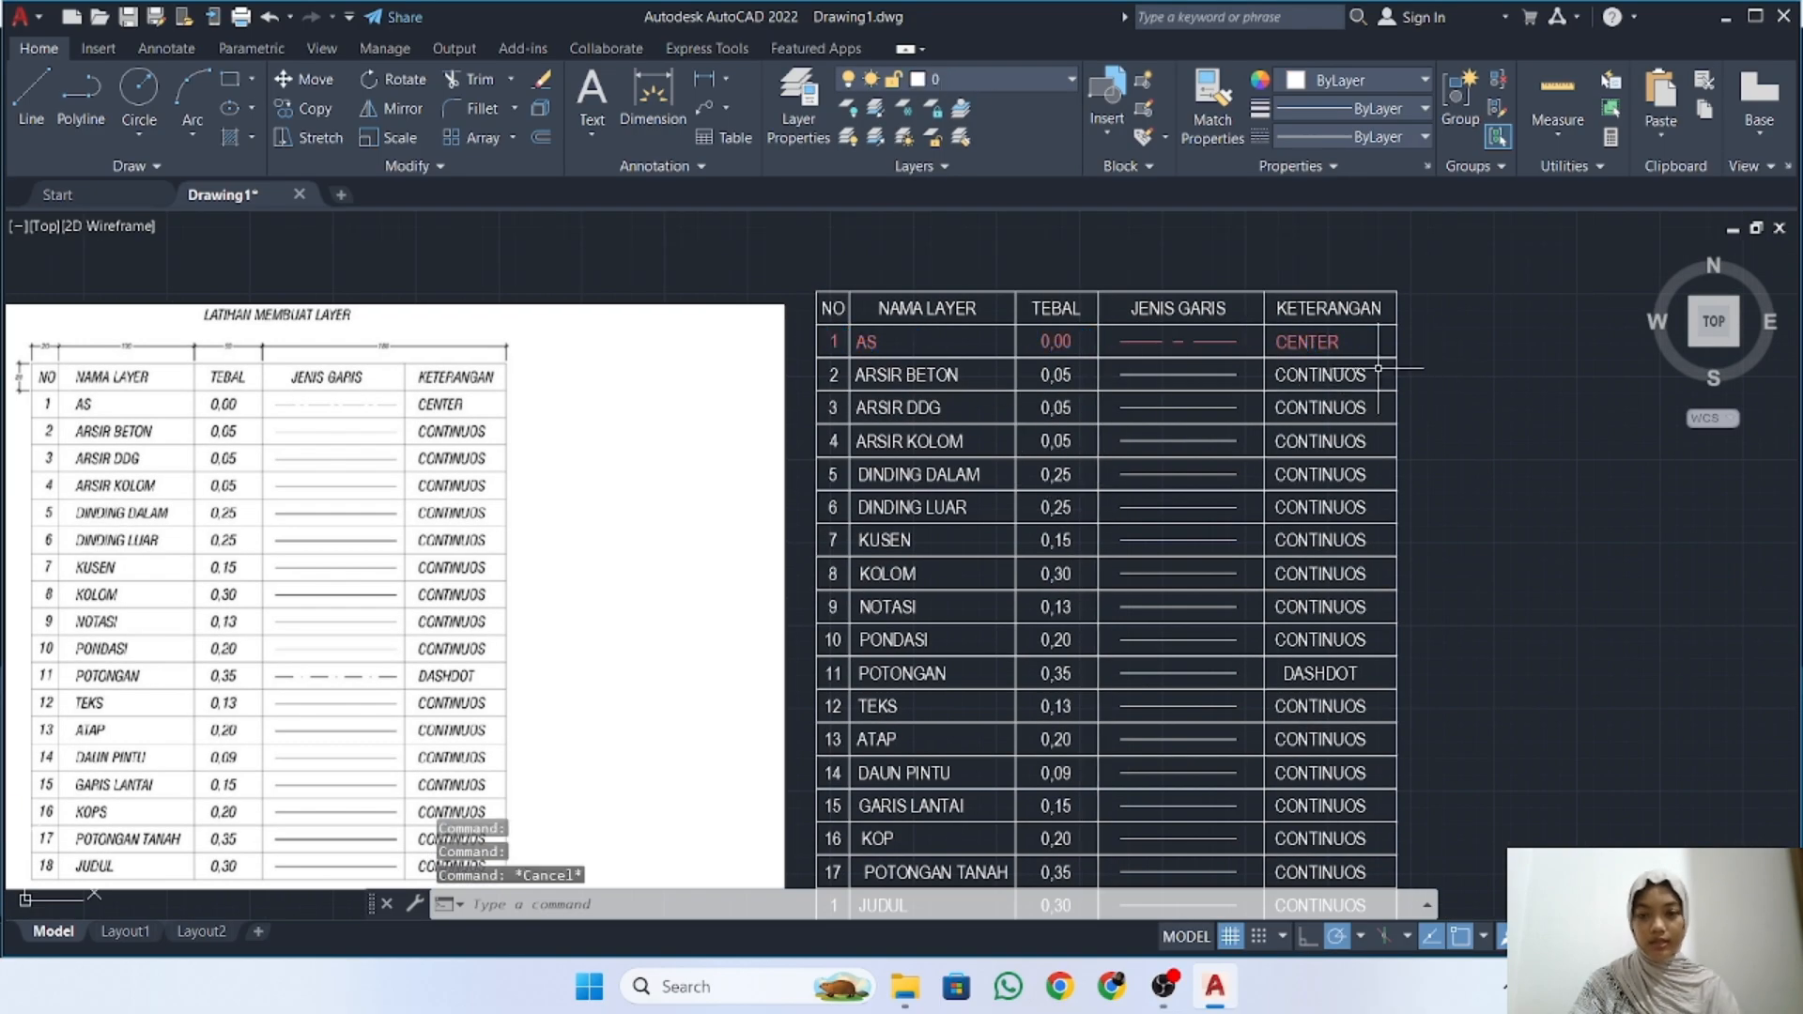
Set the linetype scale of the line sample in row 1, AS, to 0.4
scroll(1193, 342, up, 2)
click(1188, 342)
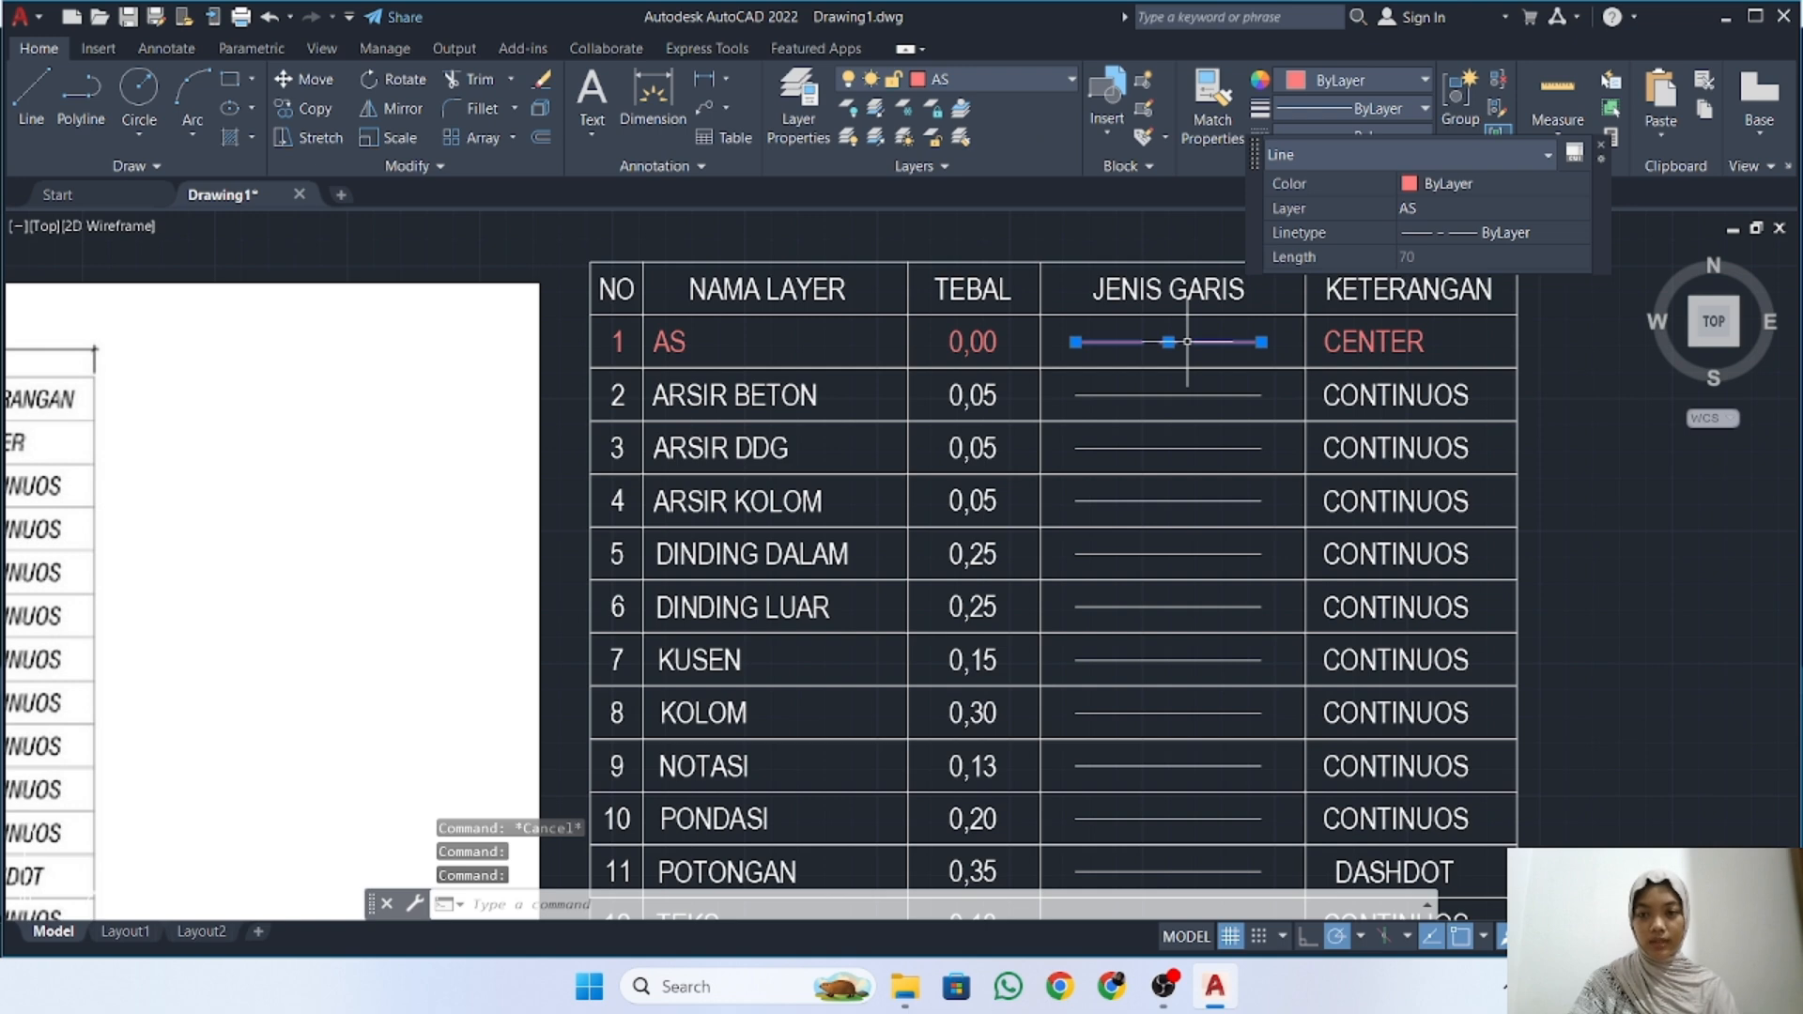
right_click(1188, 342)
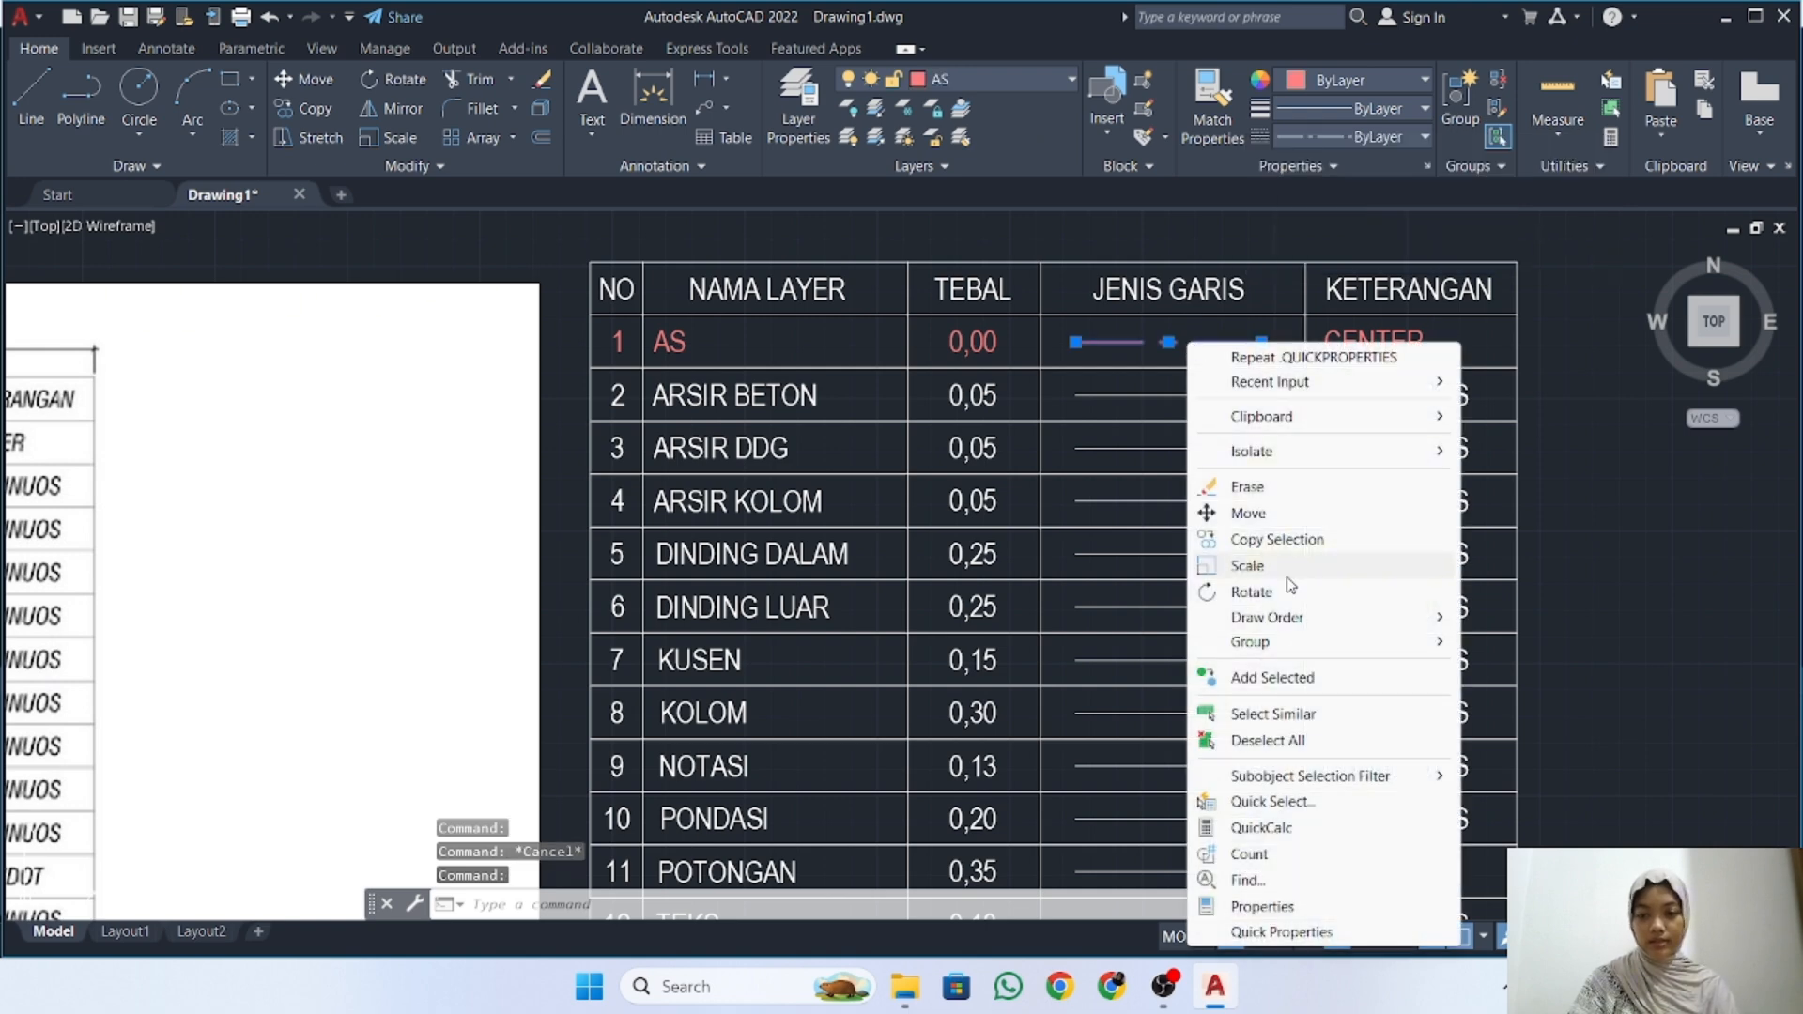
click(1284, 905)
click(217, 223)
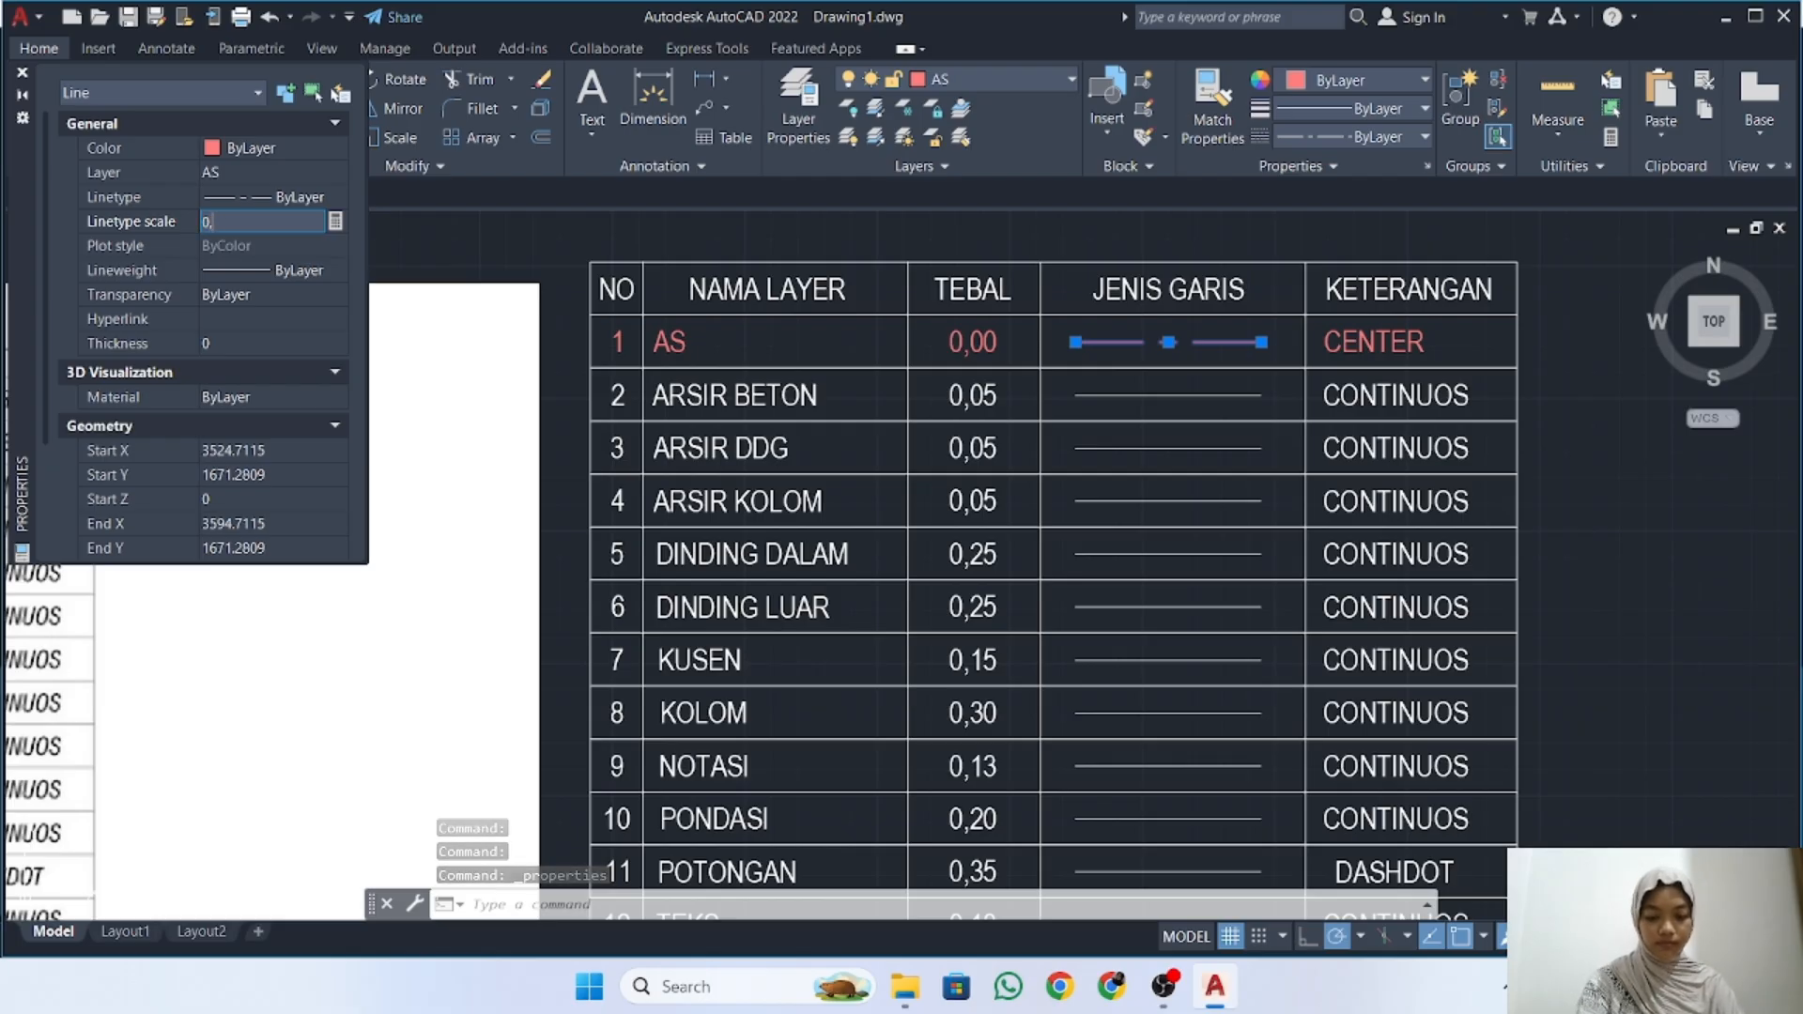
text(0.5)
key(Return)
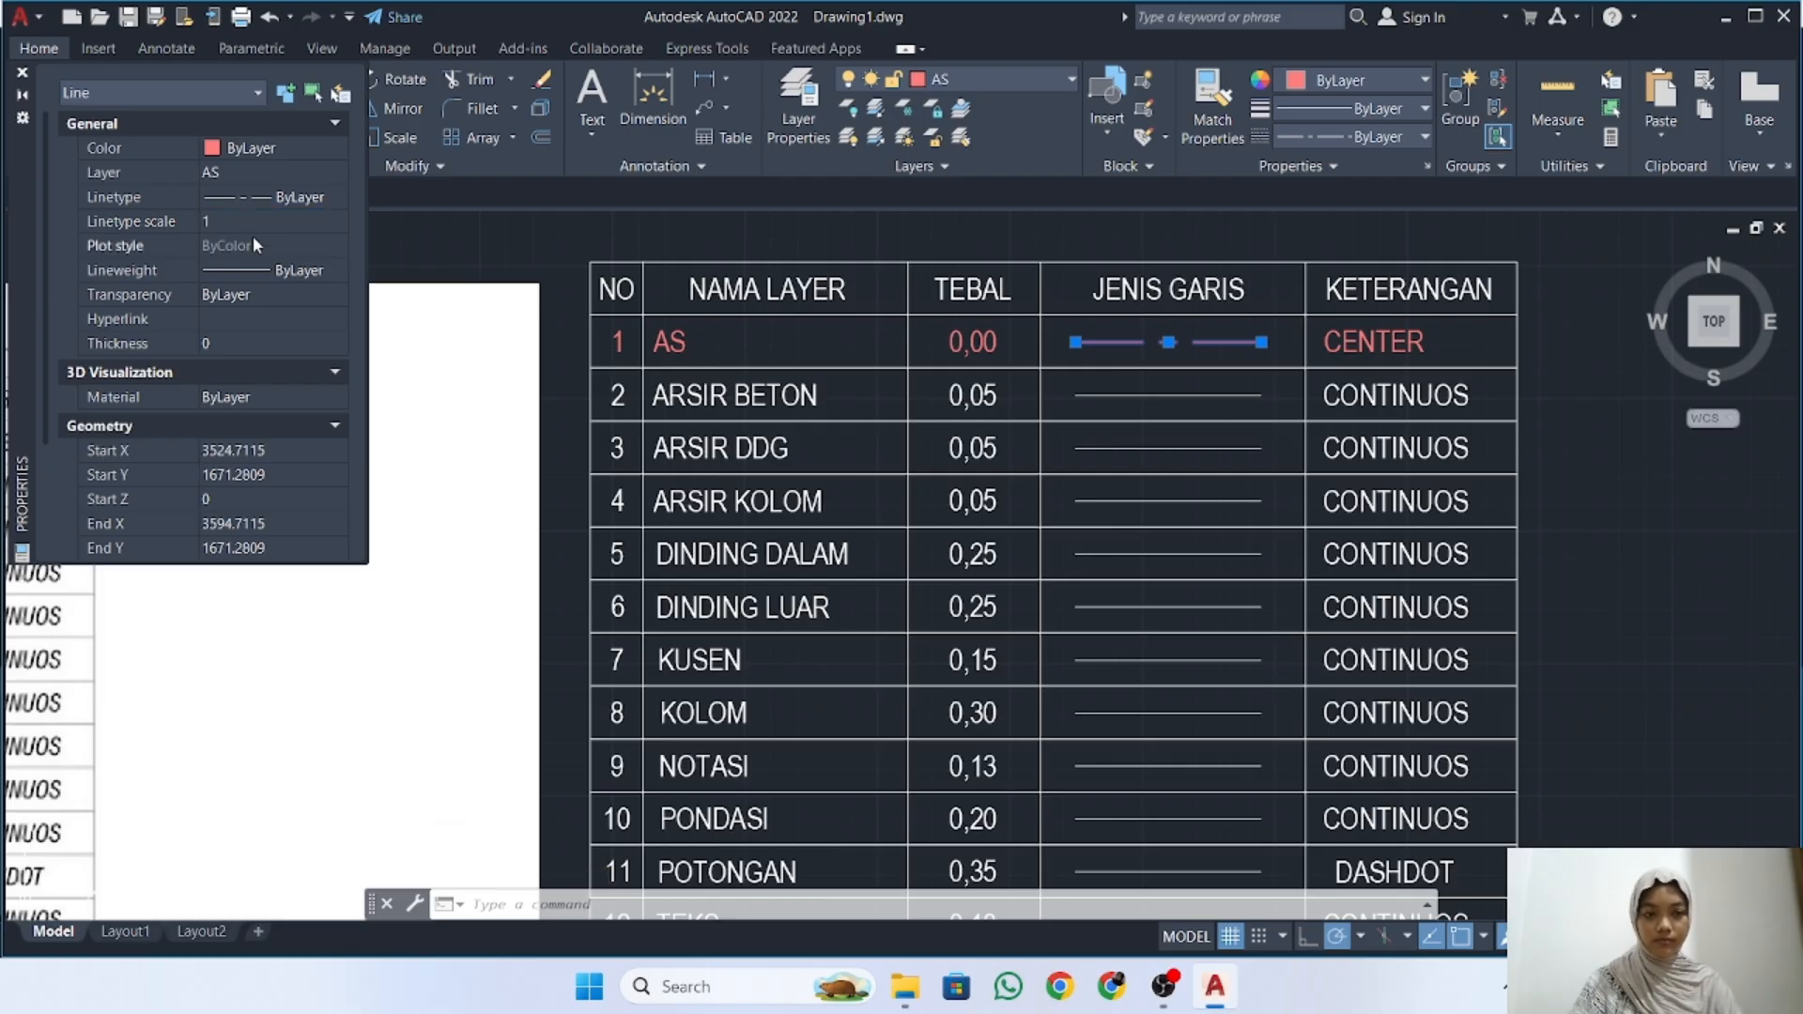
click(222, 219)
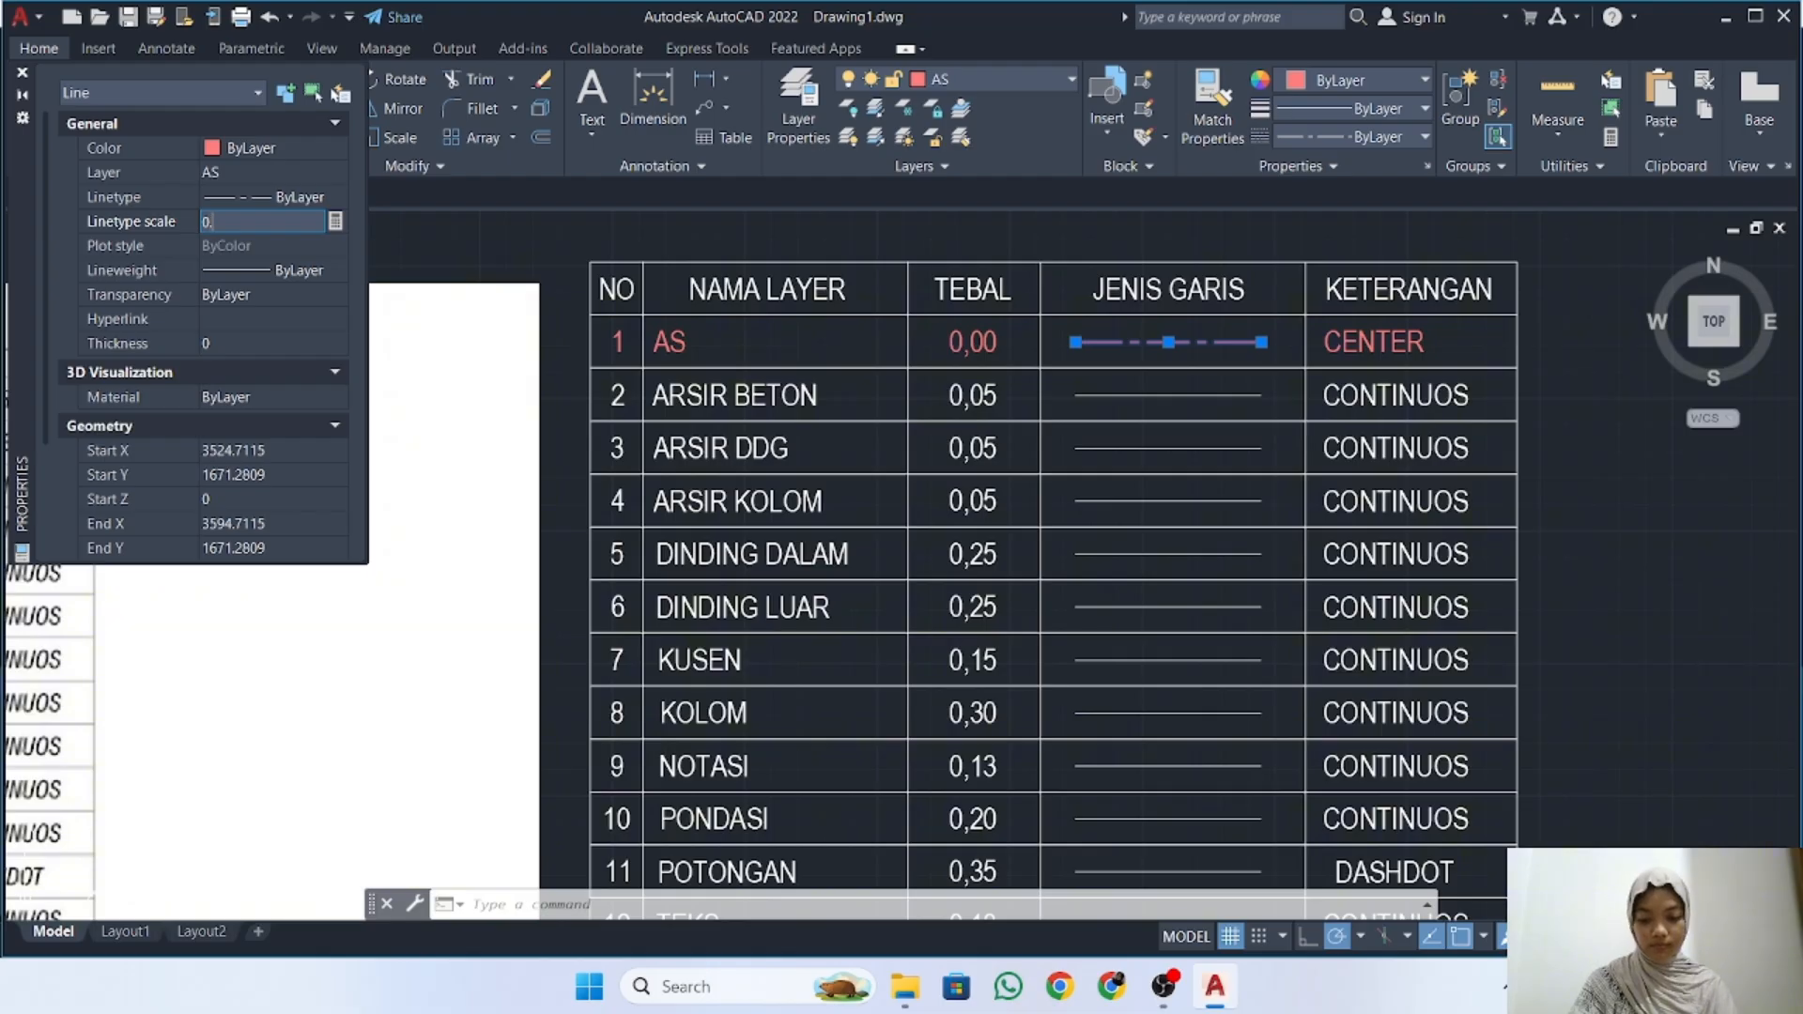
click(221, 219)
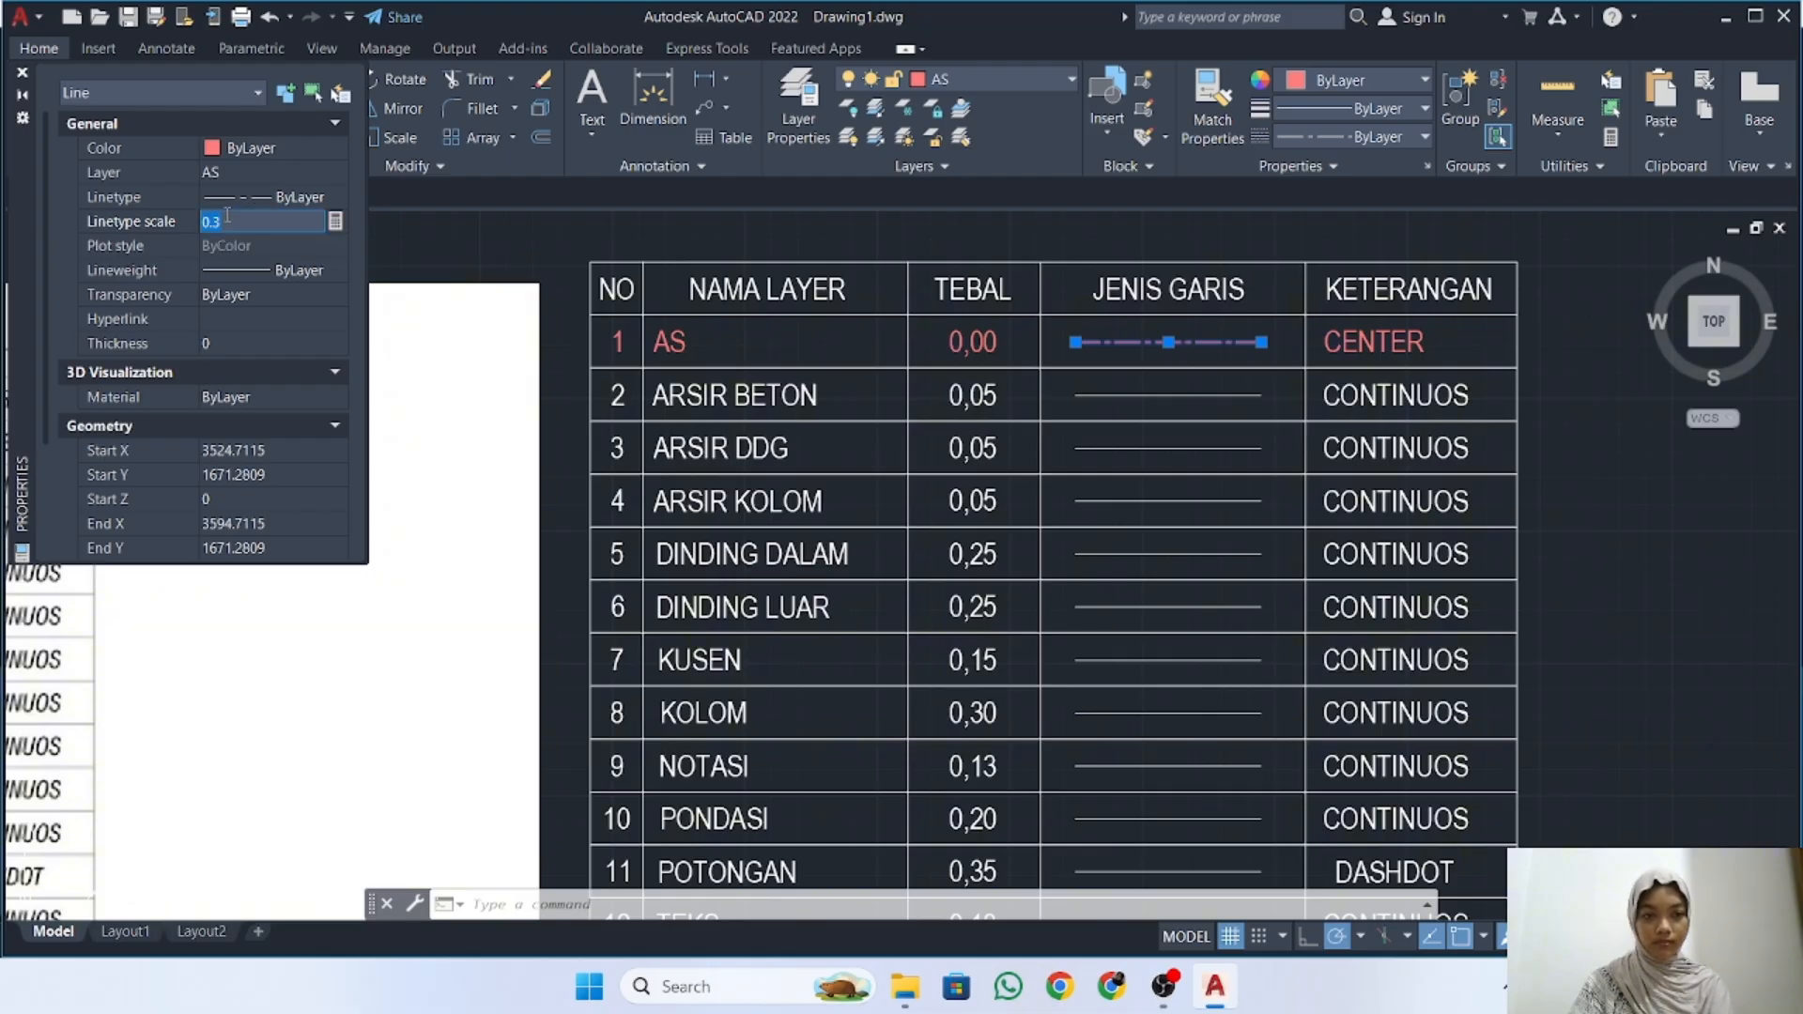
text(0)
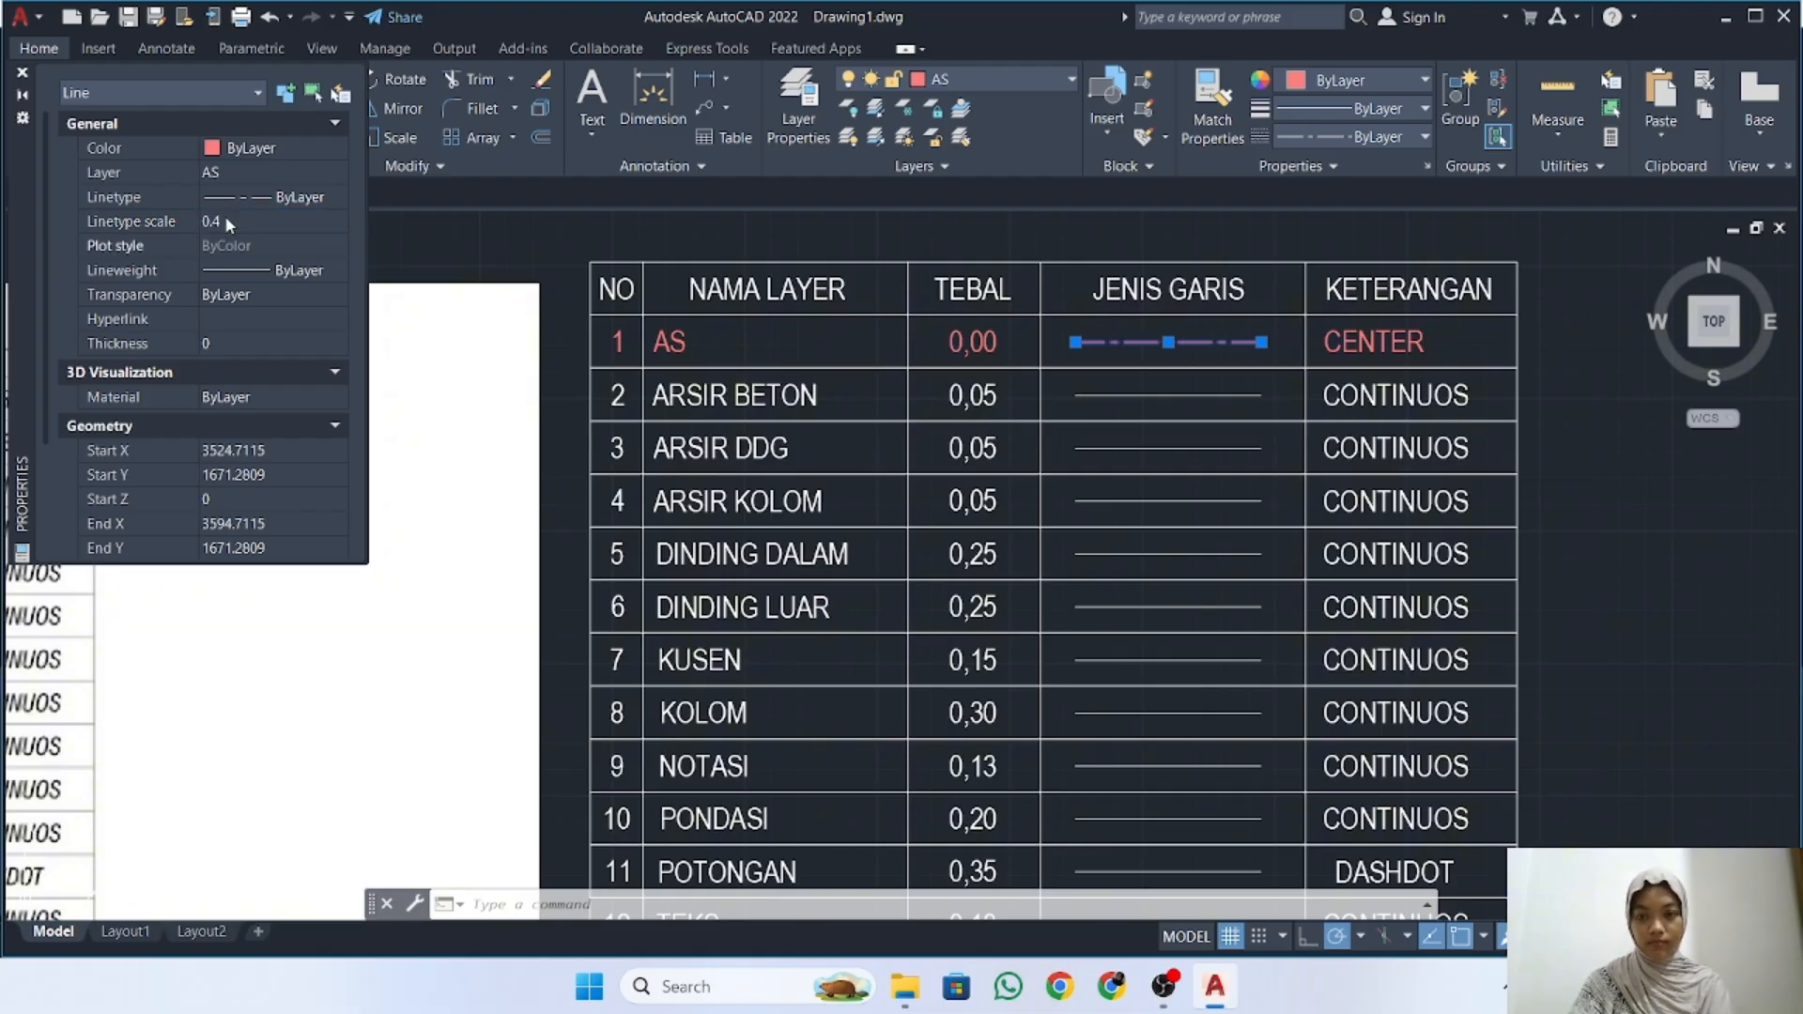
click(23, 74)
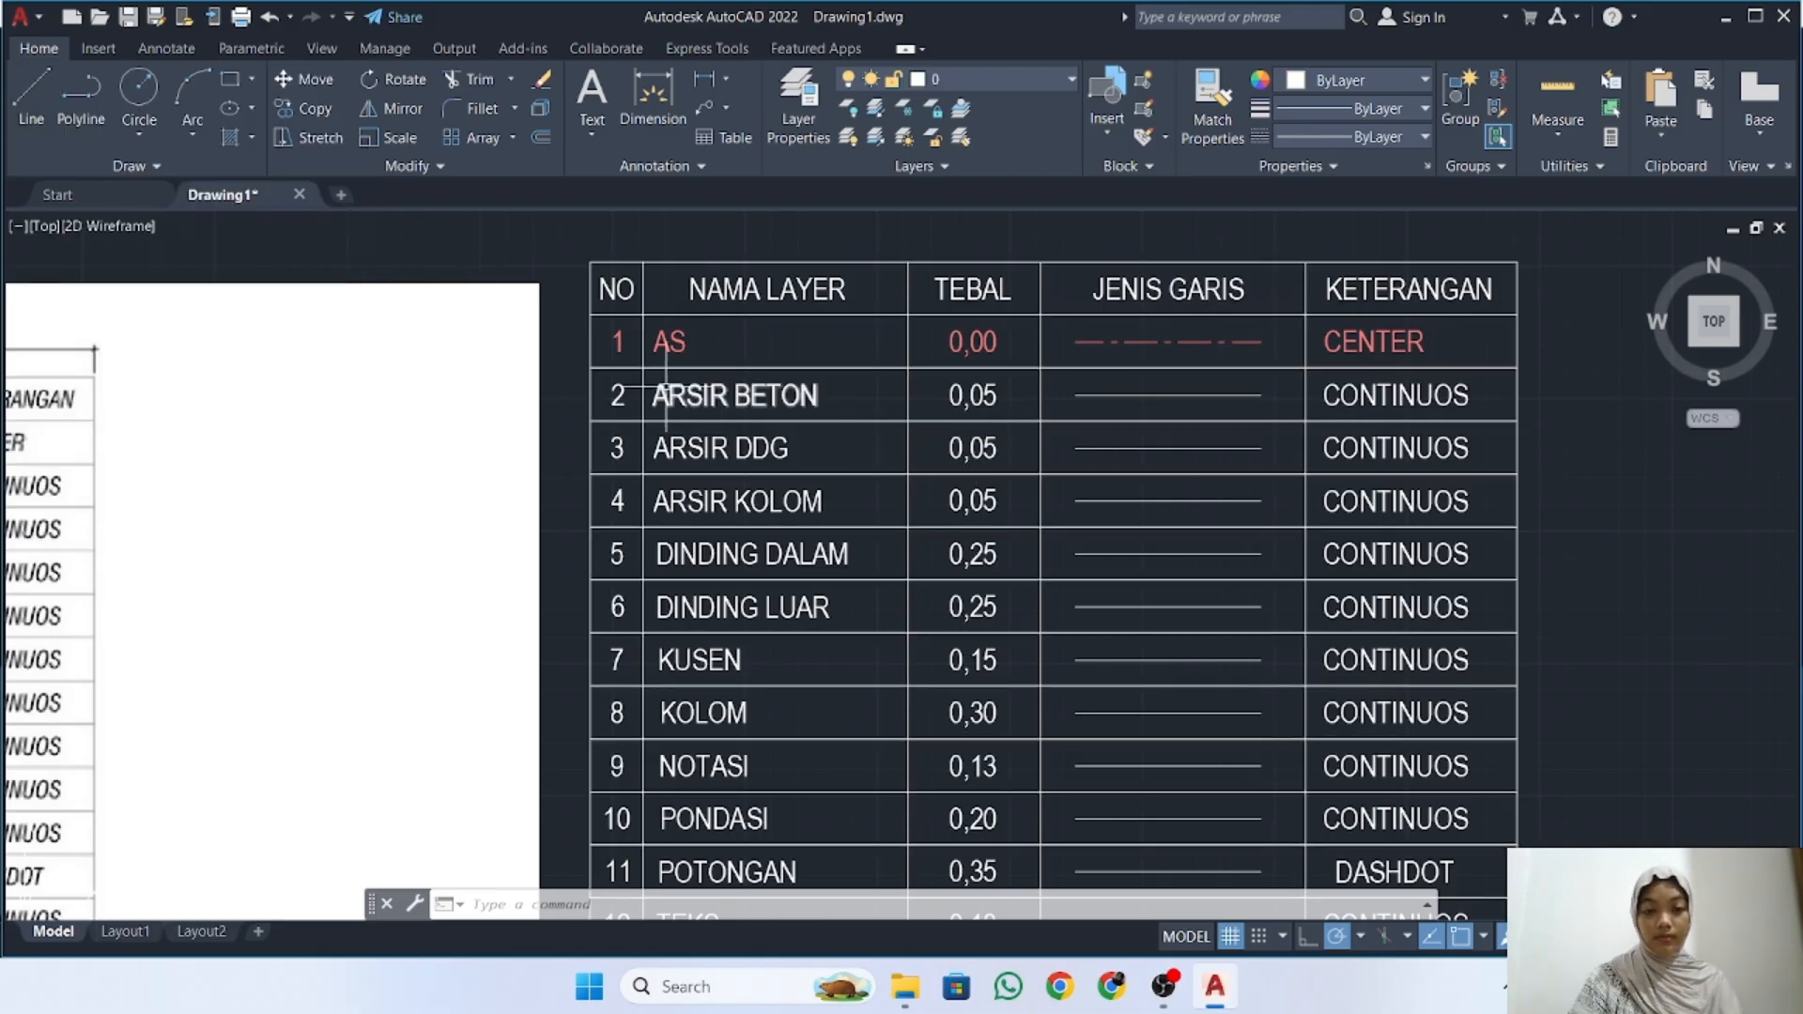
Assign the number, name, TEBAL, line sample and KETERANGAN of row 2 to the ARSIR BETON layer
click(625, 395)
click(720, 391)
click(948, 406)
click(973, 378)
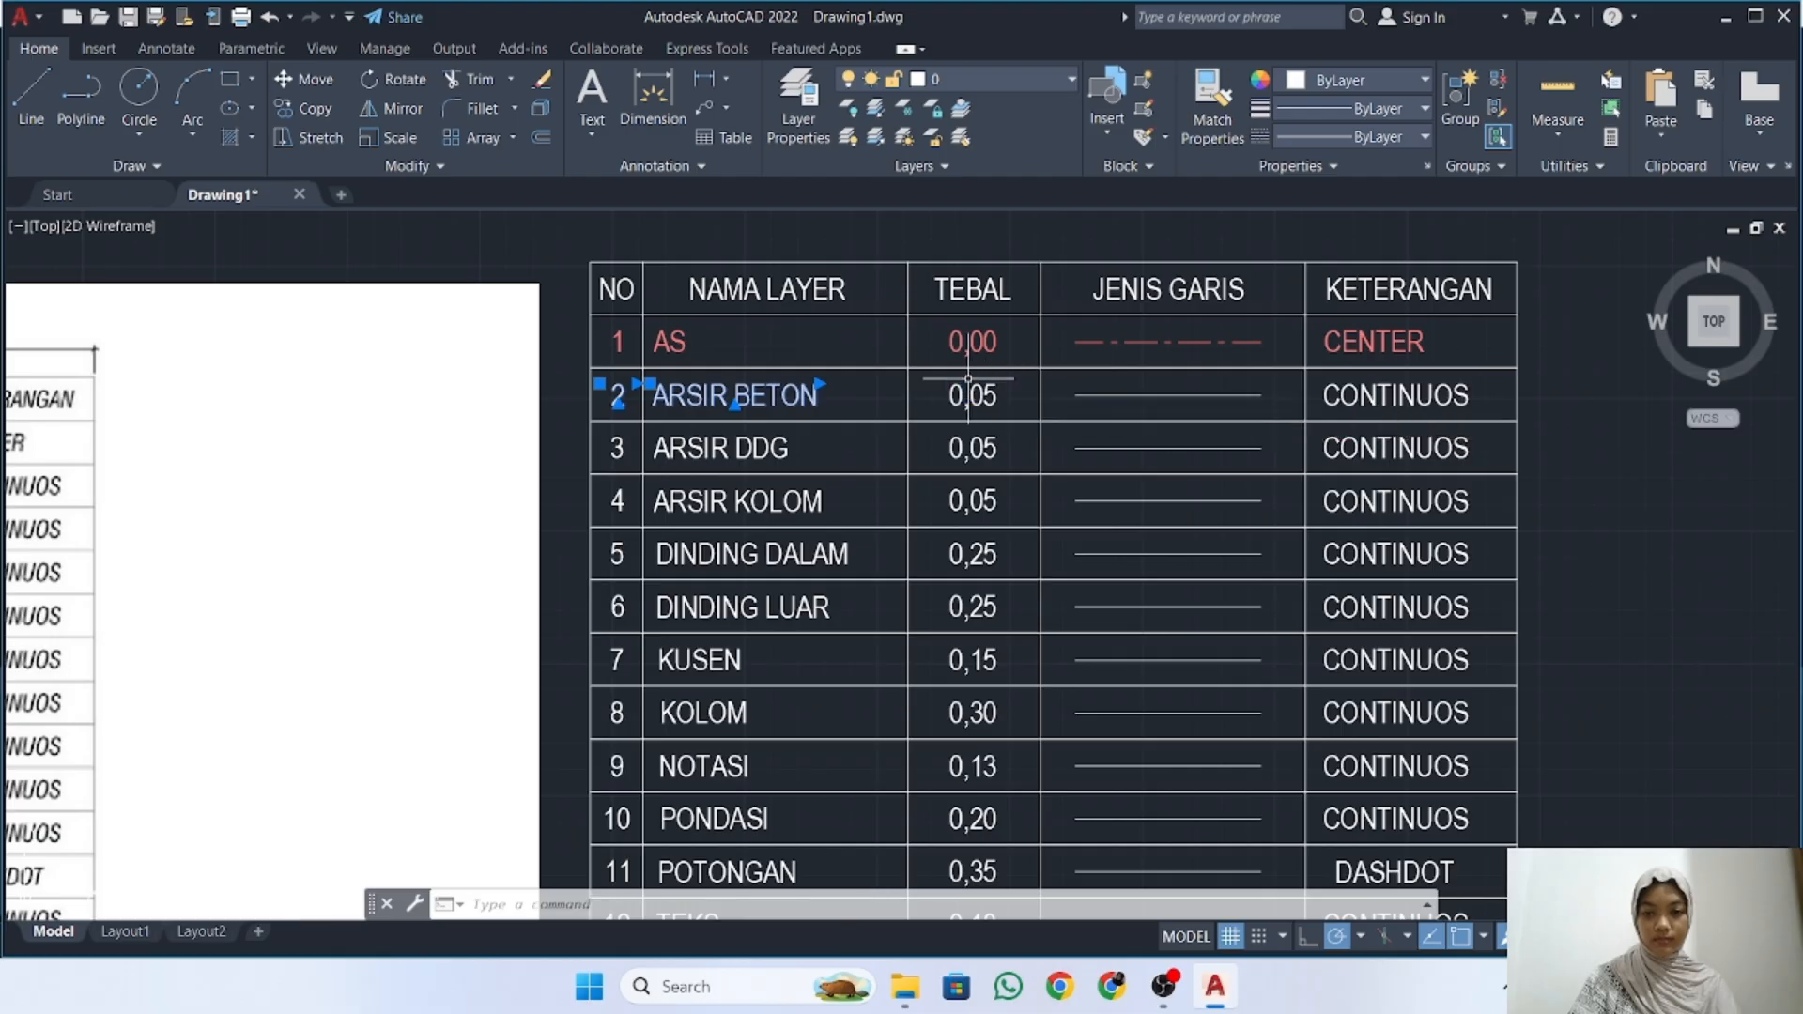
click(971, 384)
click(1163, 399)
click(1168, 395)
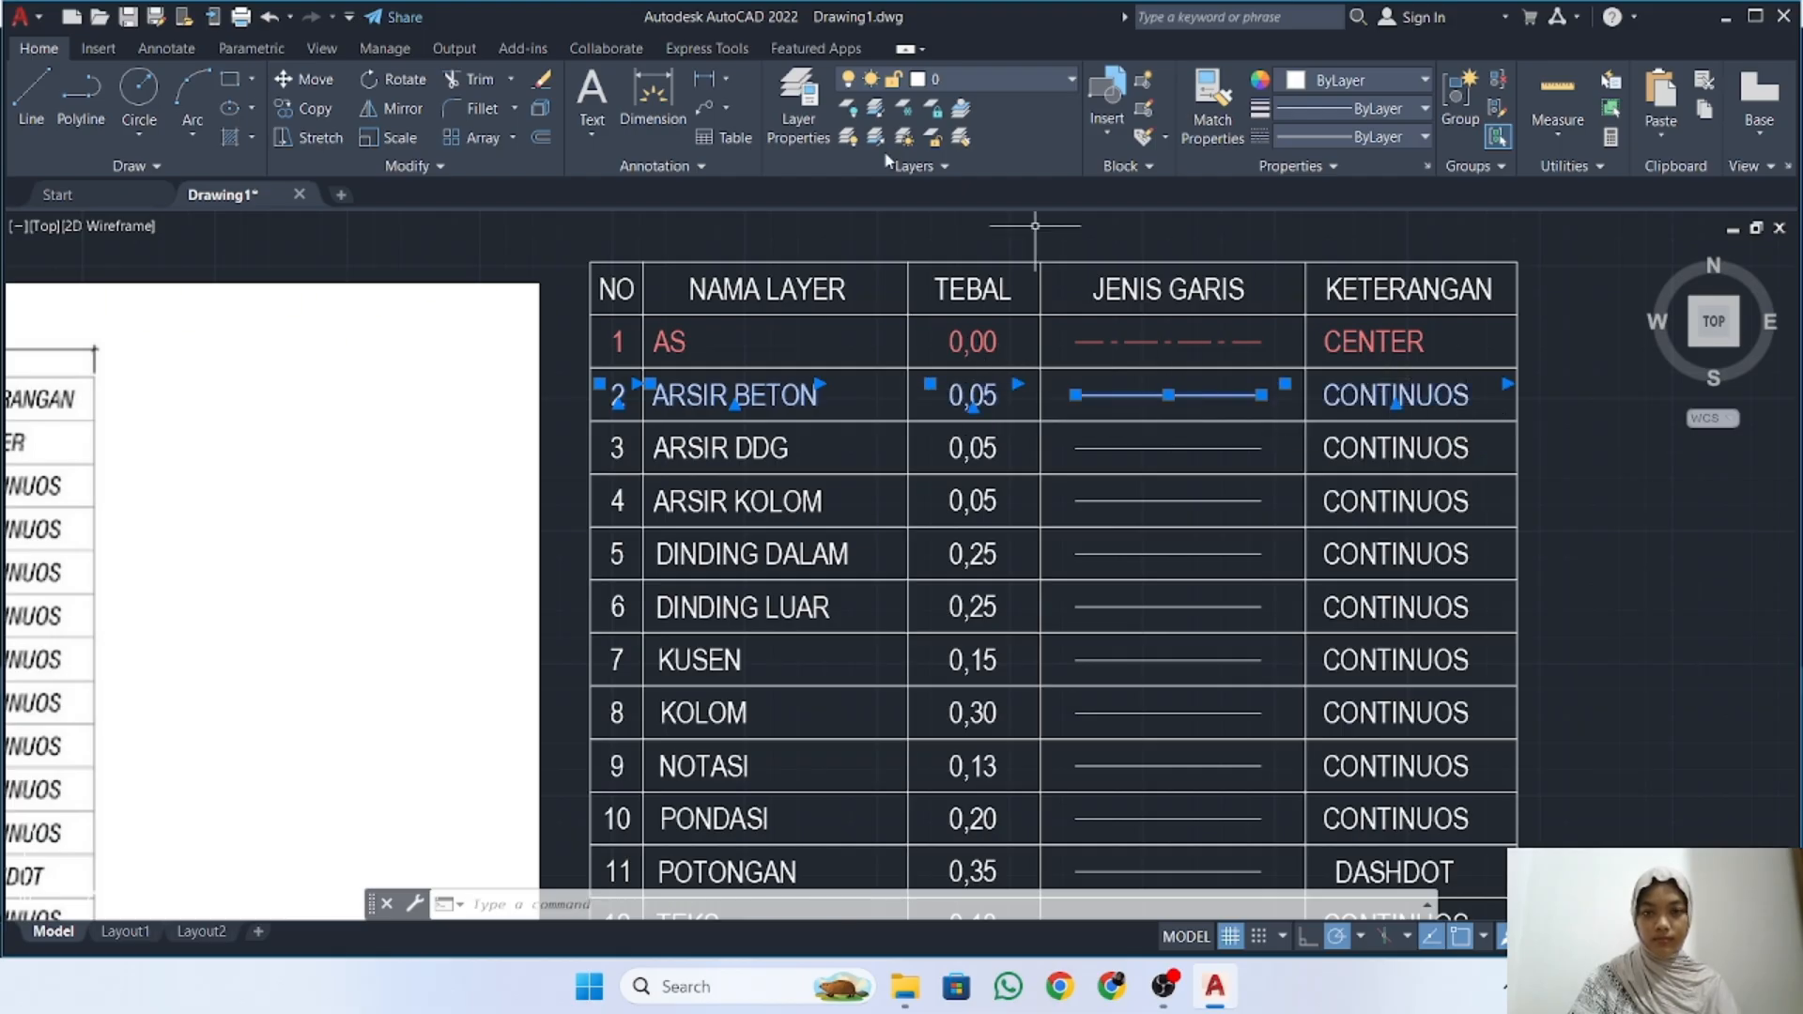
click(947, 73)
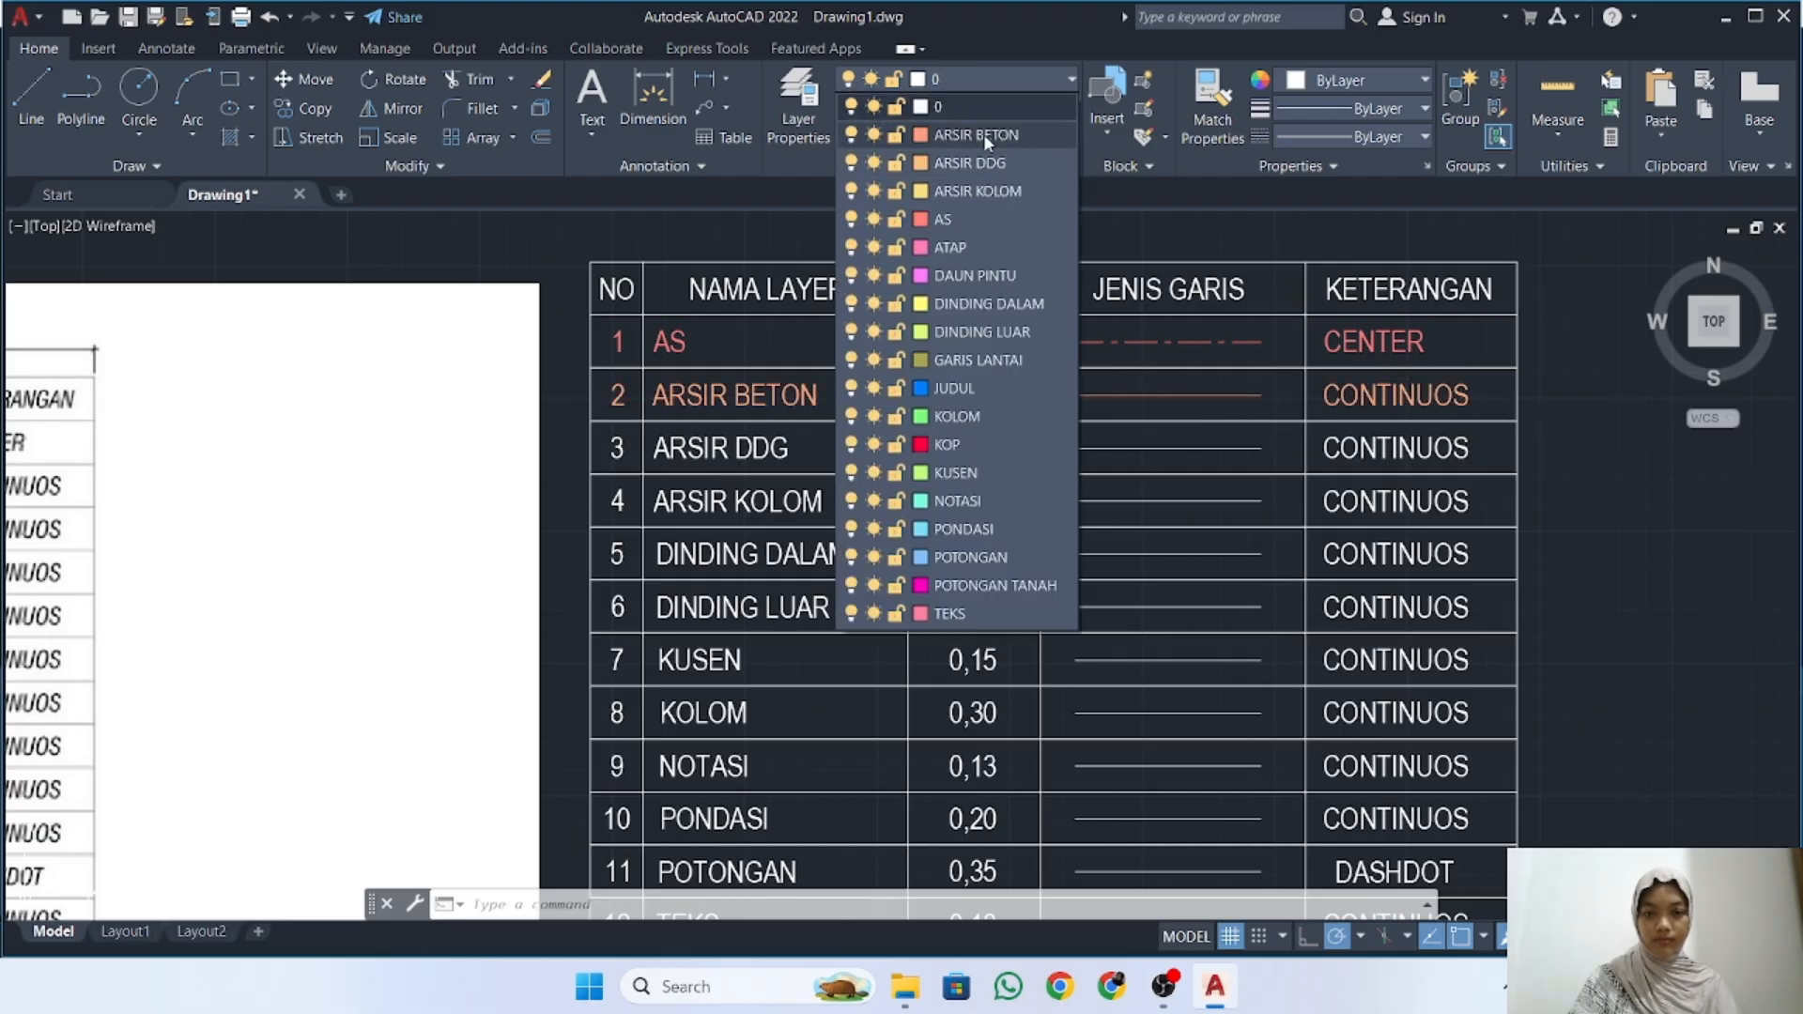
click(984, 134)
key(Escape)
Assign the number, name, TEBAL, line sample and KETERANGAN of row 3 to the ARSIR DDG layer
click(617, 448)
click(719, 448)
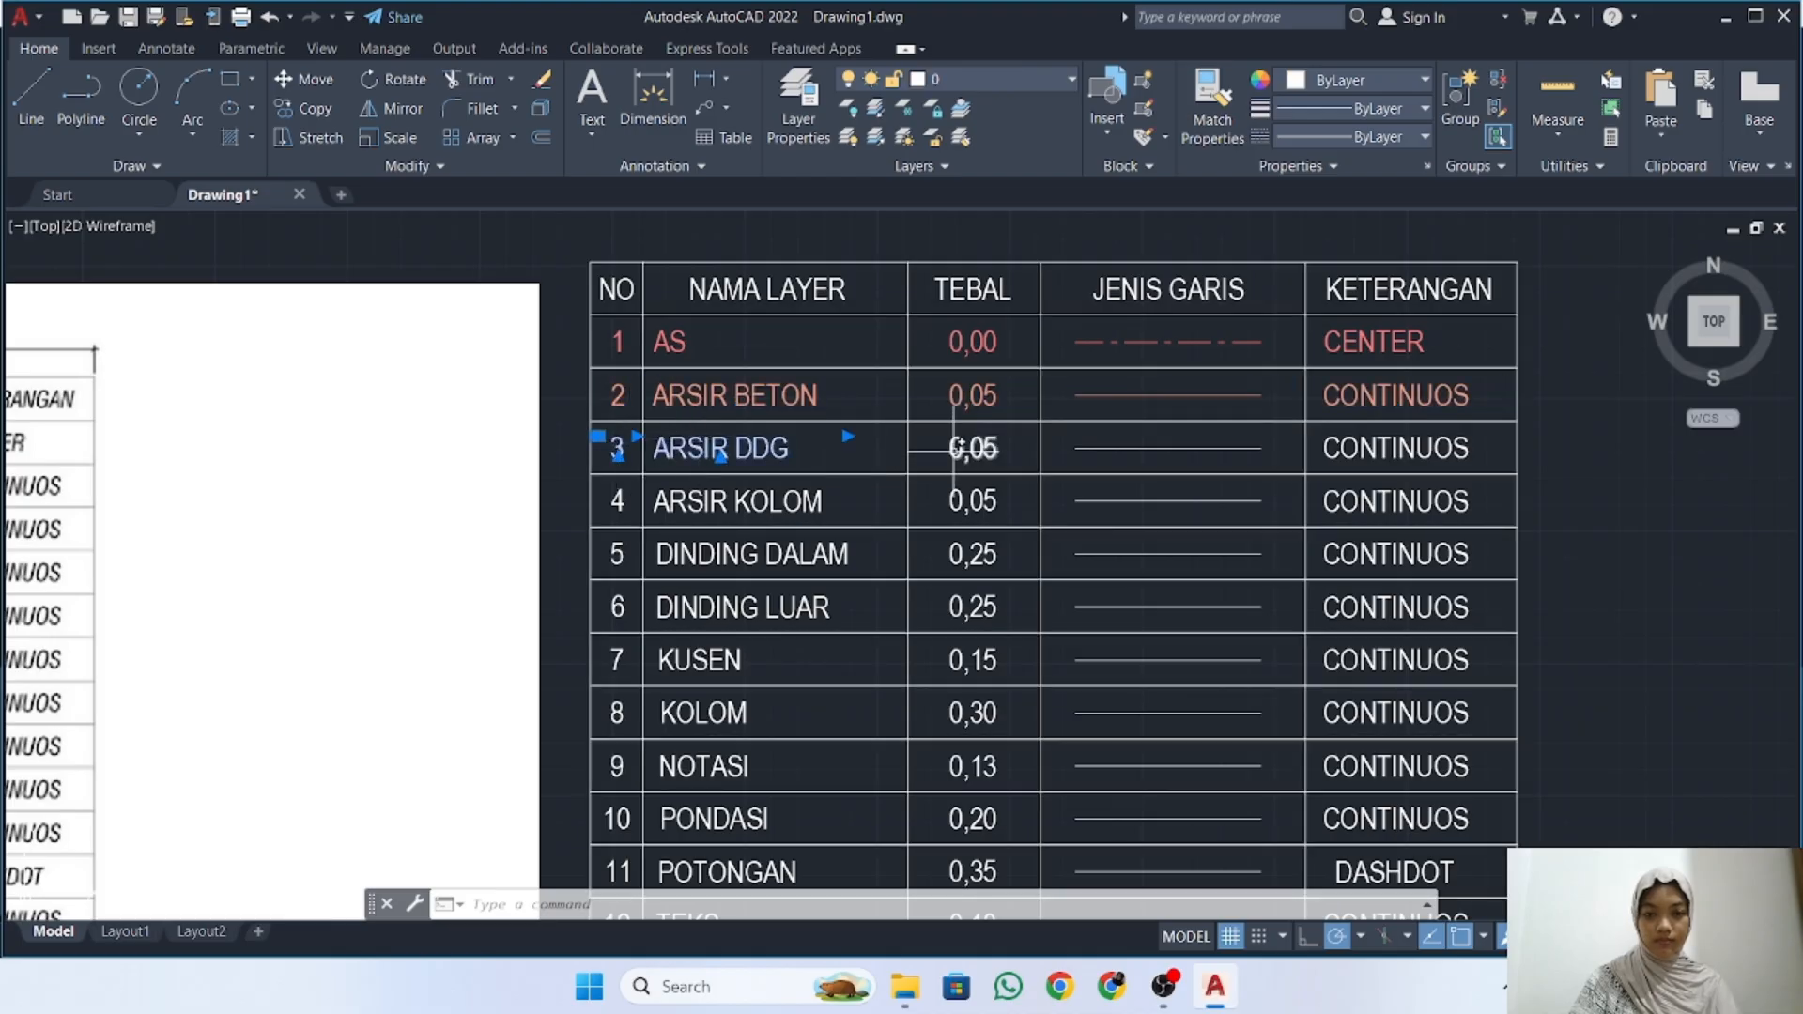
click(1400, 449)
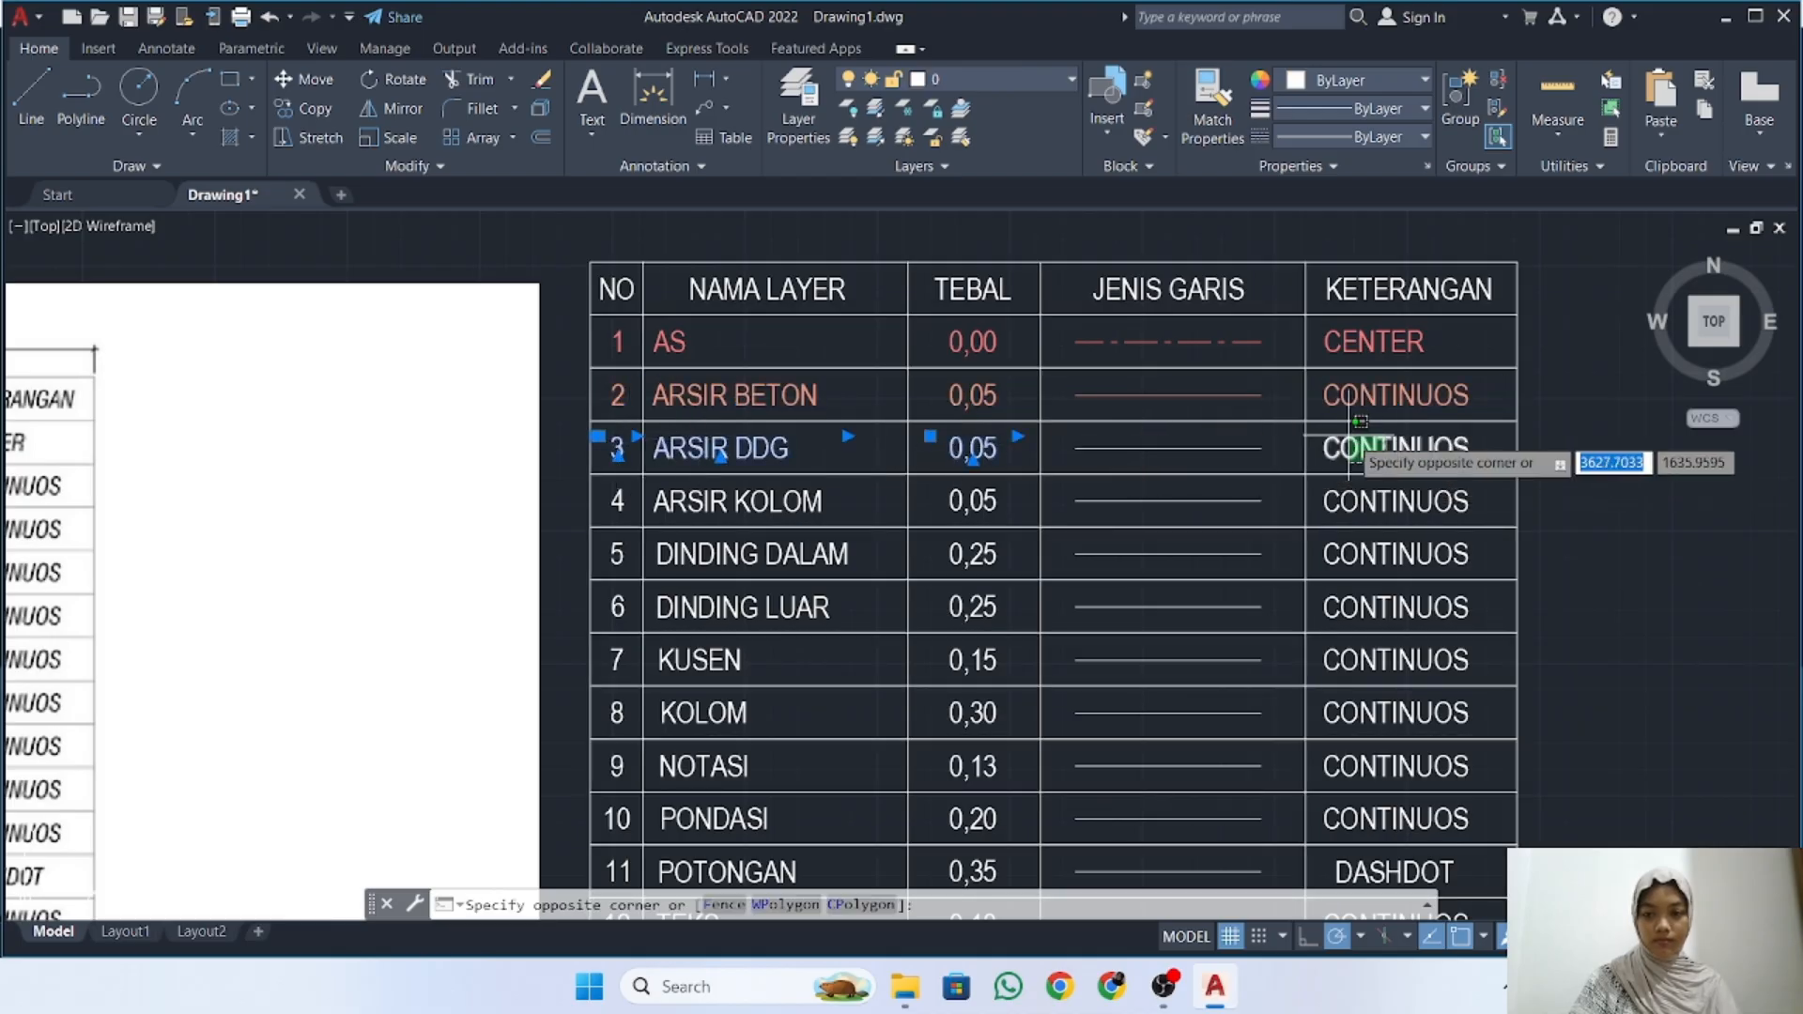
click(1185, 445)
click(956, 80)
click(967, 150)
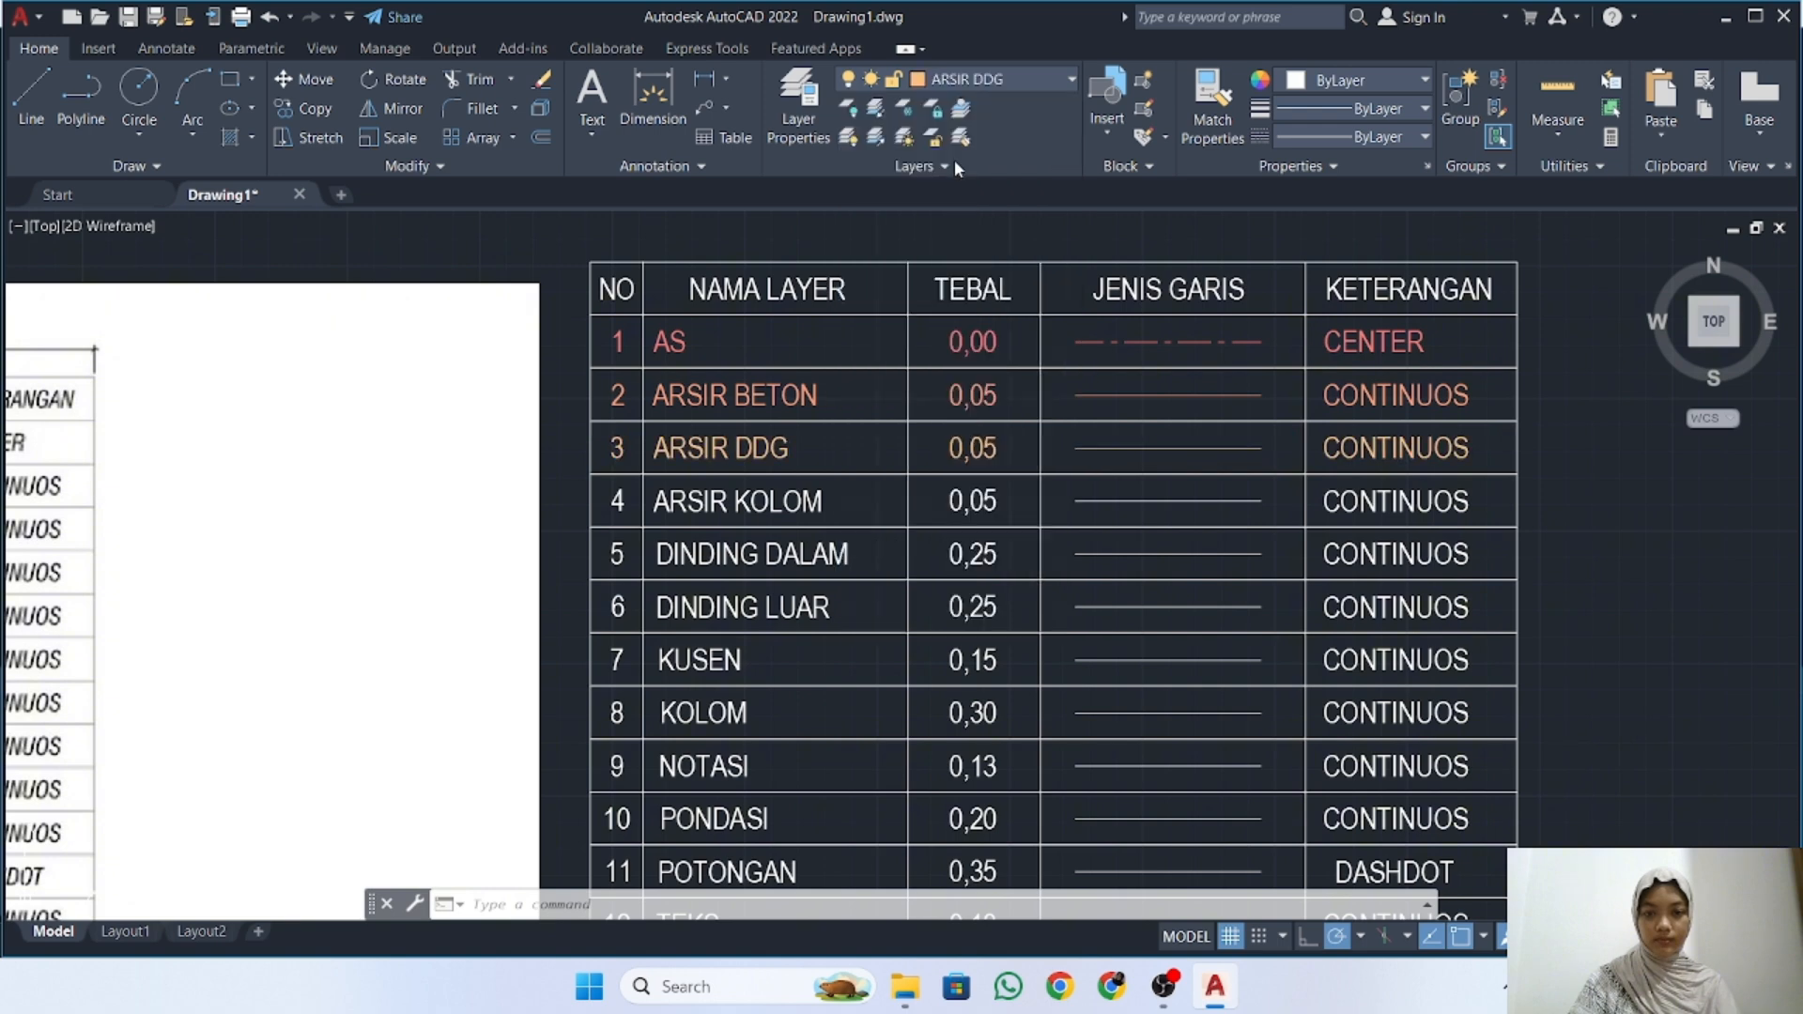
key(Escape)
Assign the number, name, TEBAL, line sample and KETERANGAN of row 4 to the ARSIR KOLOM layer
click(617, 501)
click(722, 489)
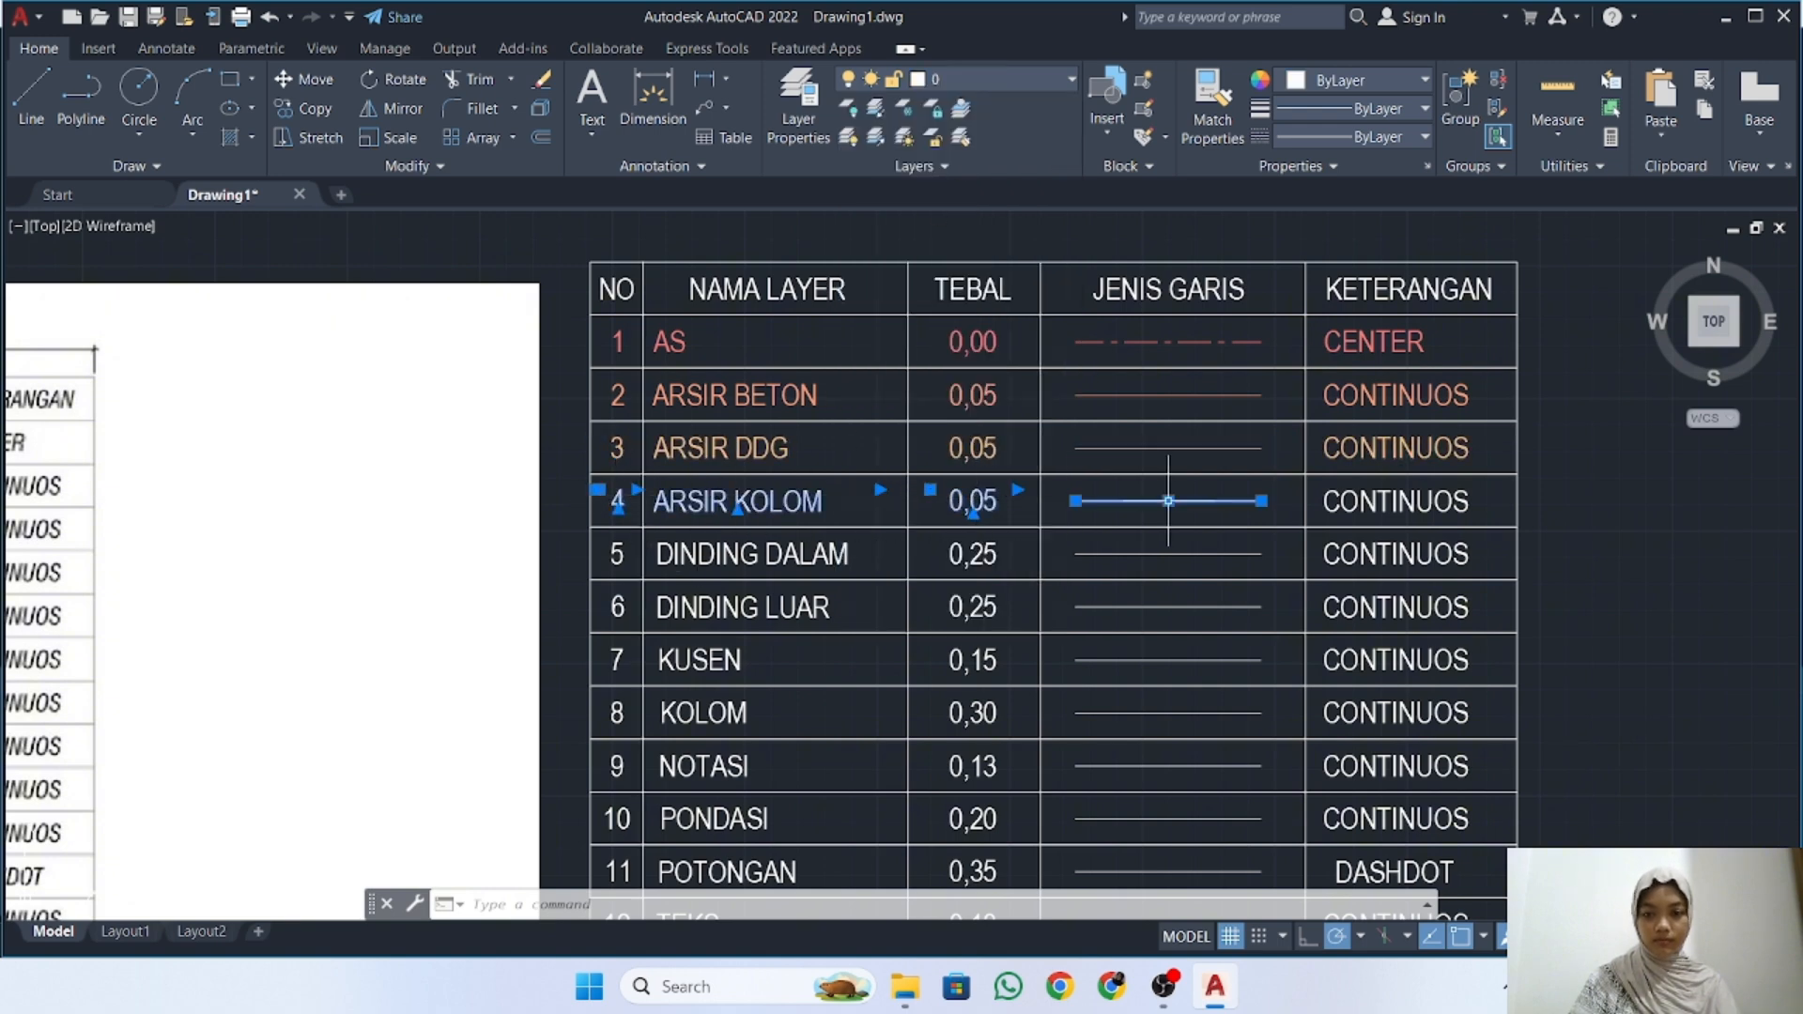
click(1397, 501)
click(956, 81)
click(968, 192)
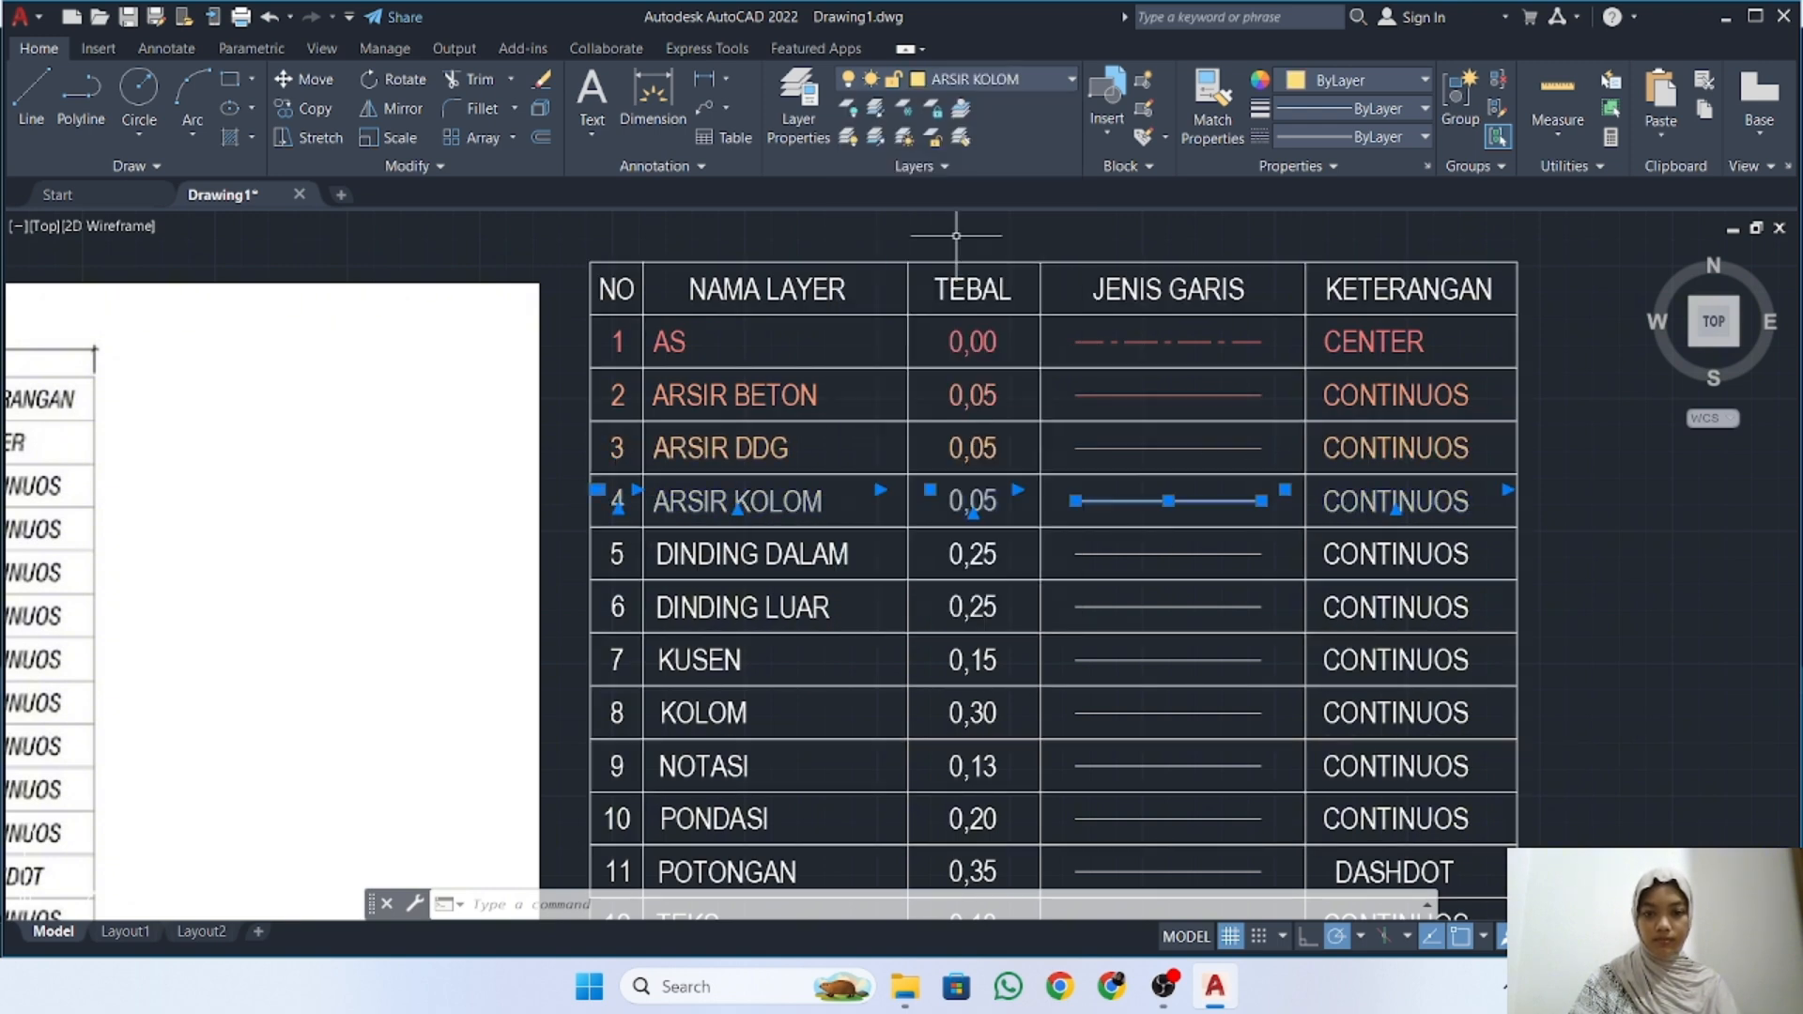
key(Escape)
Assign the number, name, TEBAL, line sample and KETERANGAN of row 5 to the DINDING DALAM layer
middle_drag(740, 553, 709, 349)
click(709, 349)
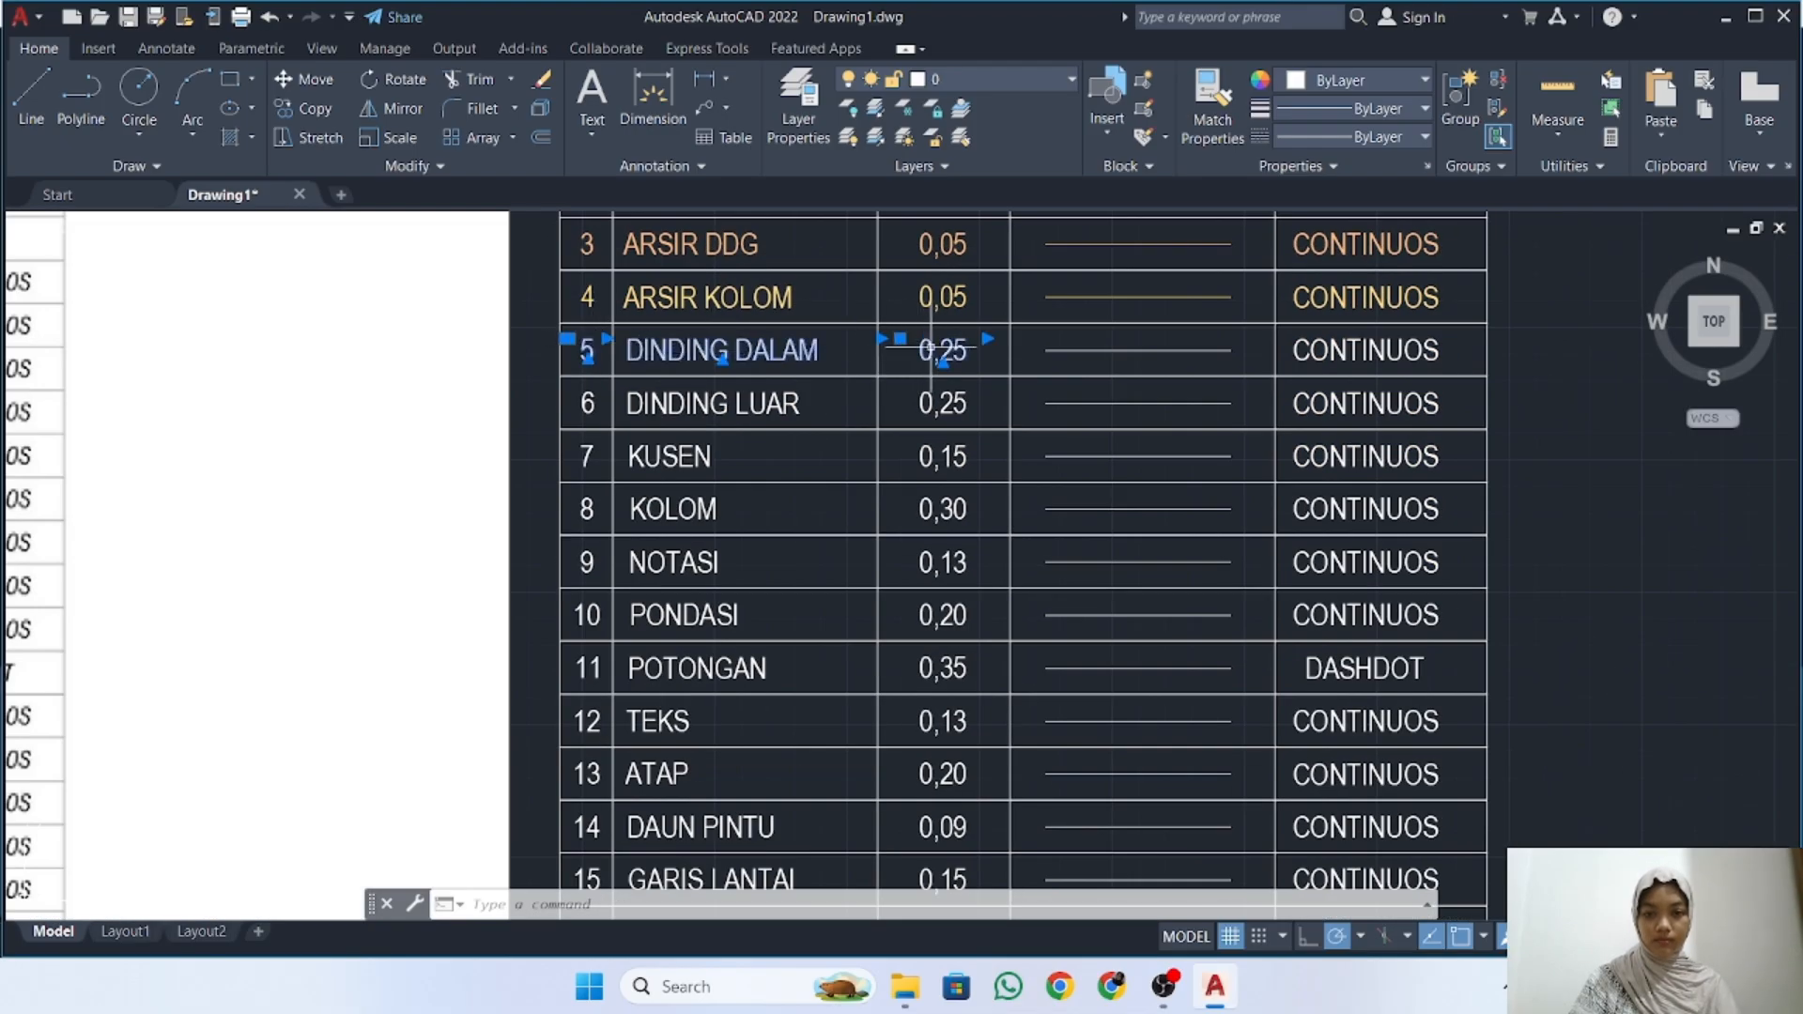
click(1217, 350)
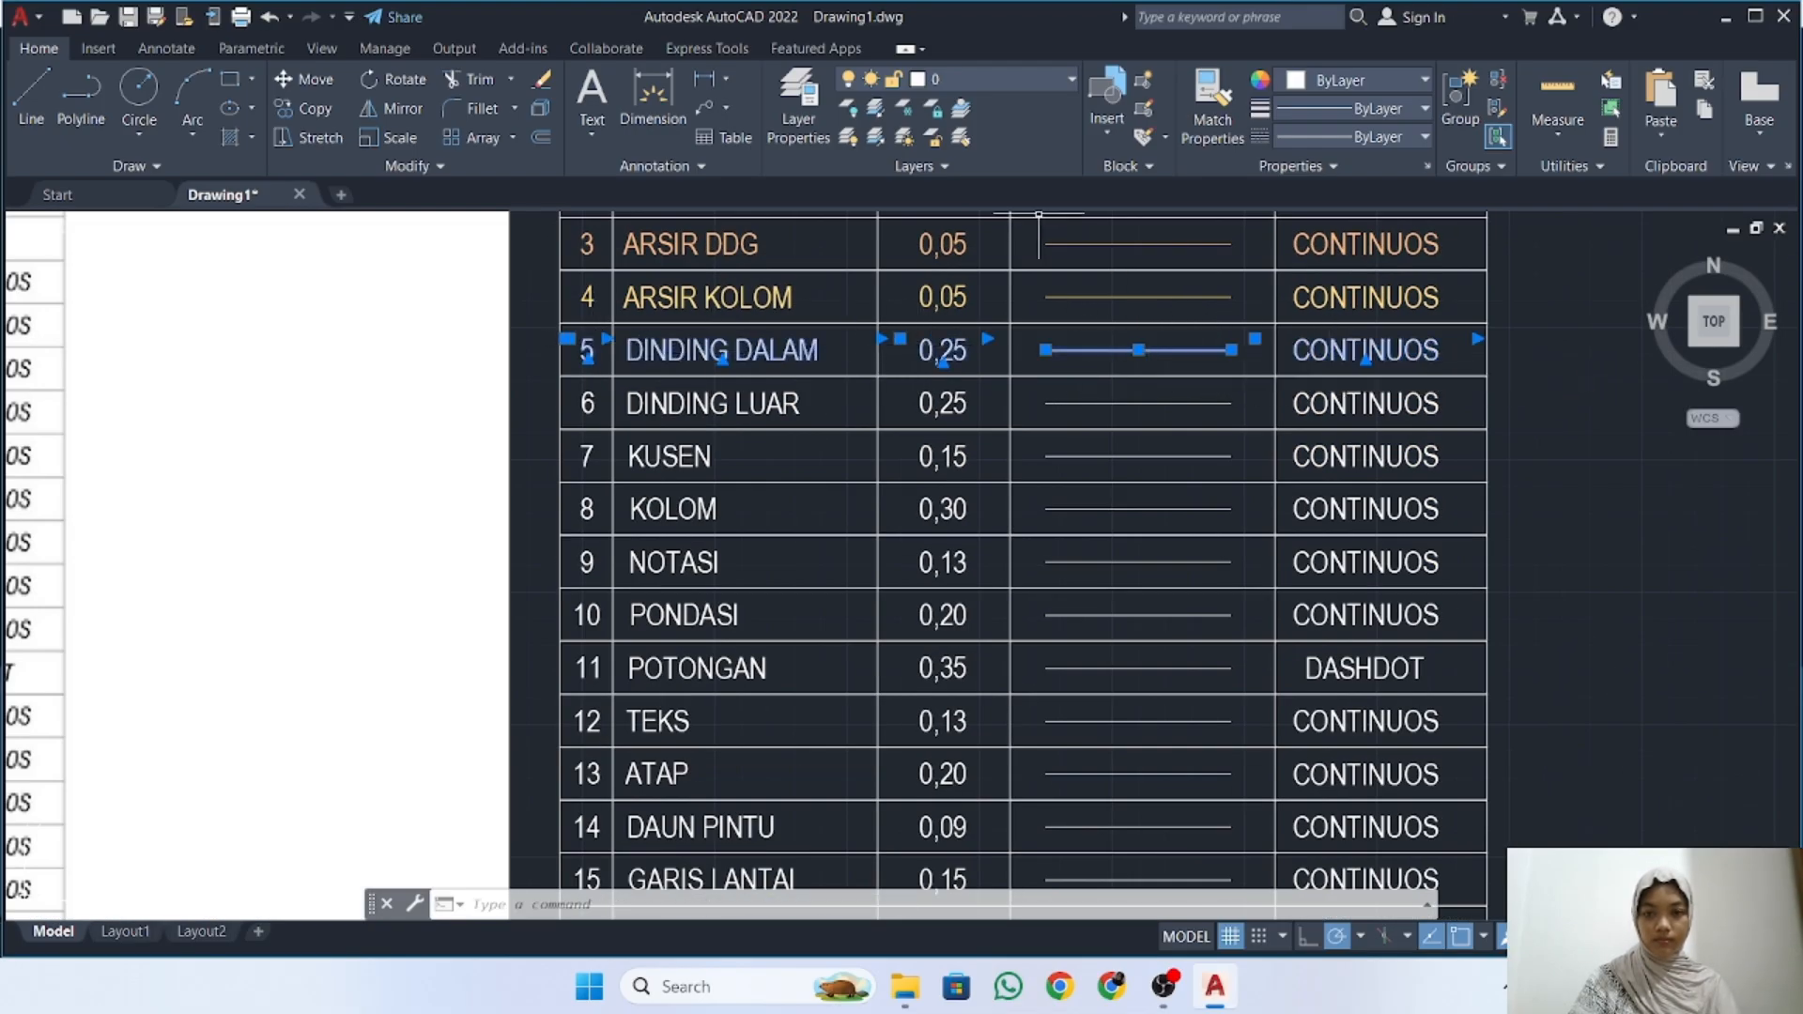
click(960, 79)
click(952, 303)
key(Escape)
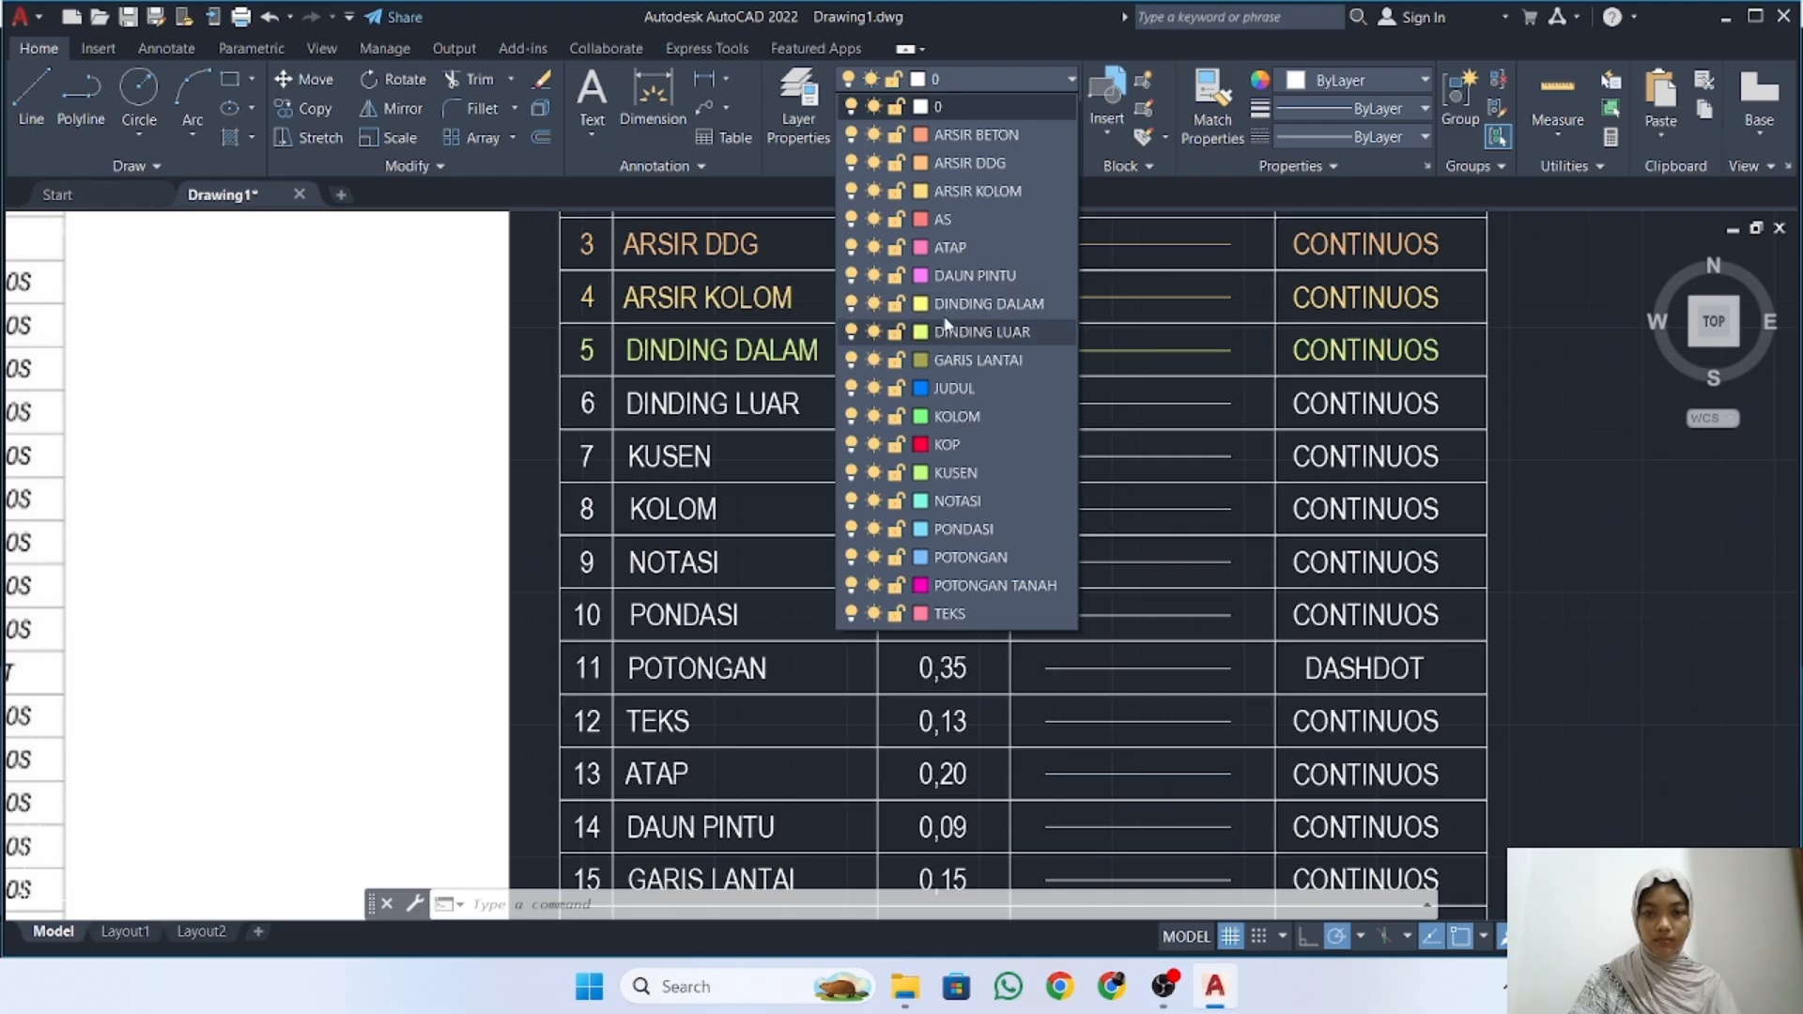
Assign the number, name, TEBAL, line sample and KETERANGAN of row 6 to the DINDING LUAR layer
click(590, 403)
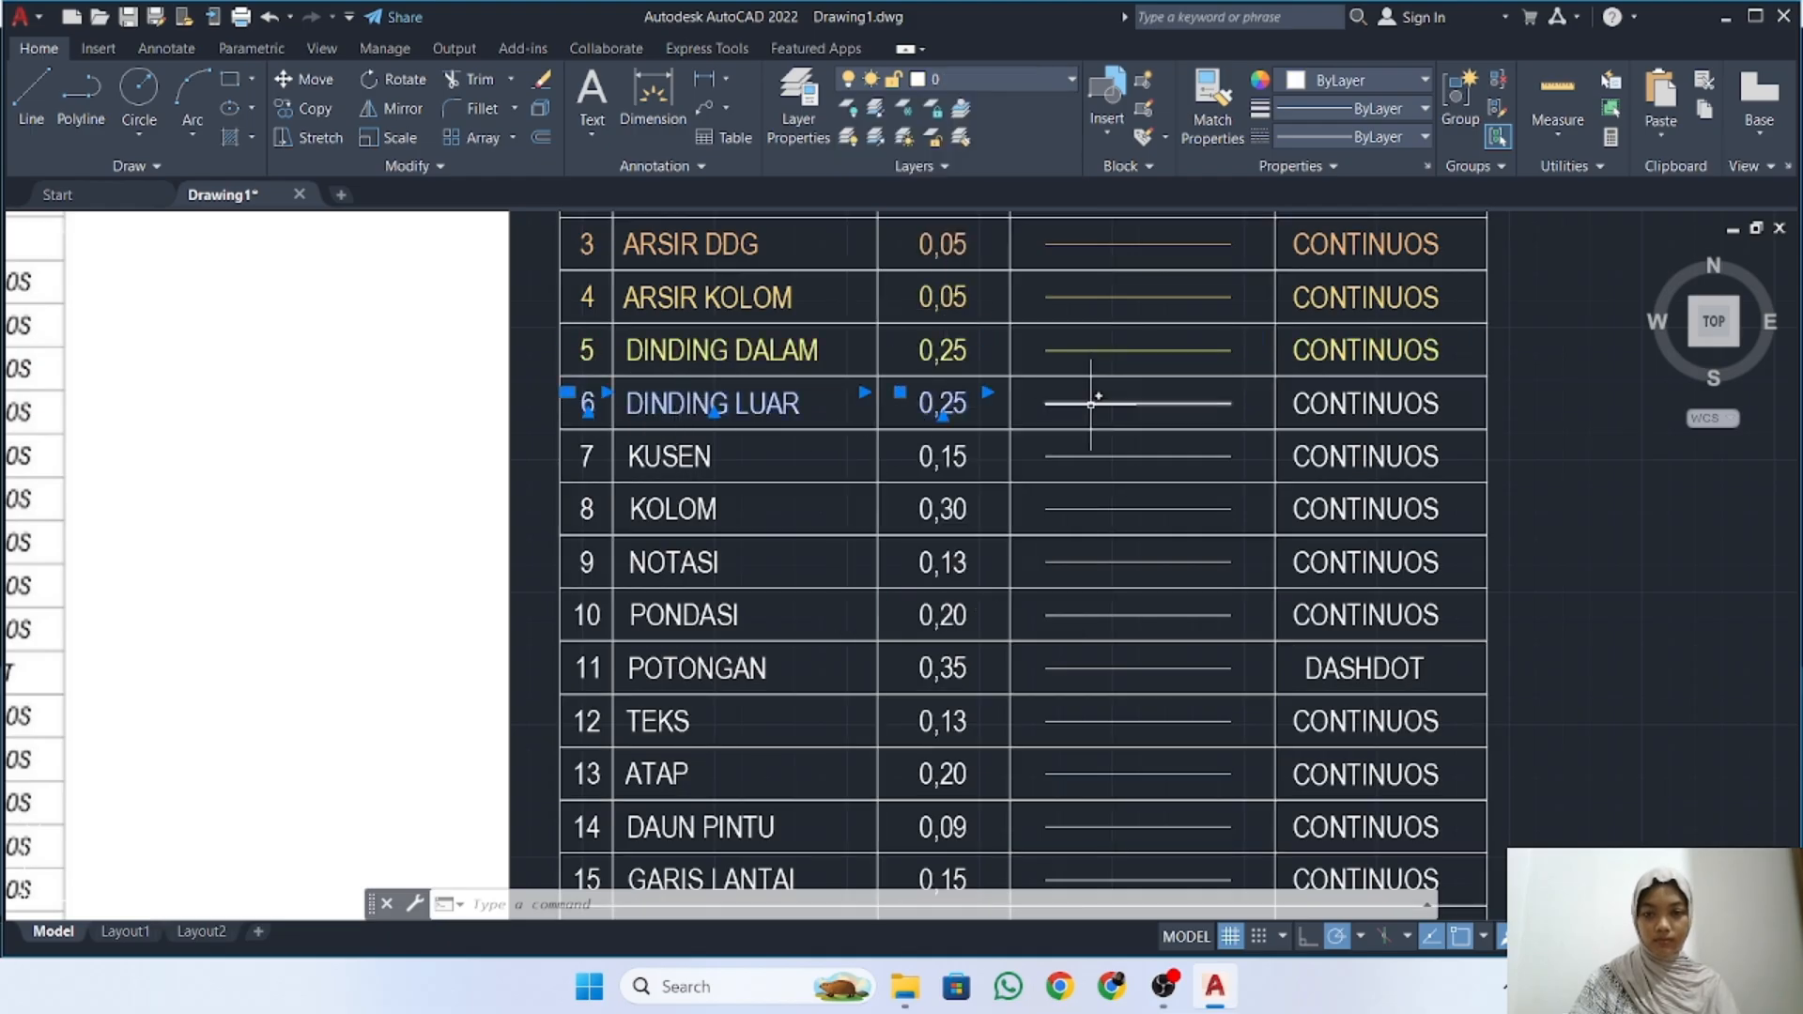
click(1001, 79)
click(951, 335)
key(Escape)
Assign the number, name, TEBAL, line sample and KETERANGAN of row 7 to the KUSEN layer
middle_drag(679, 483, 641, 409)
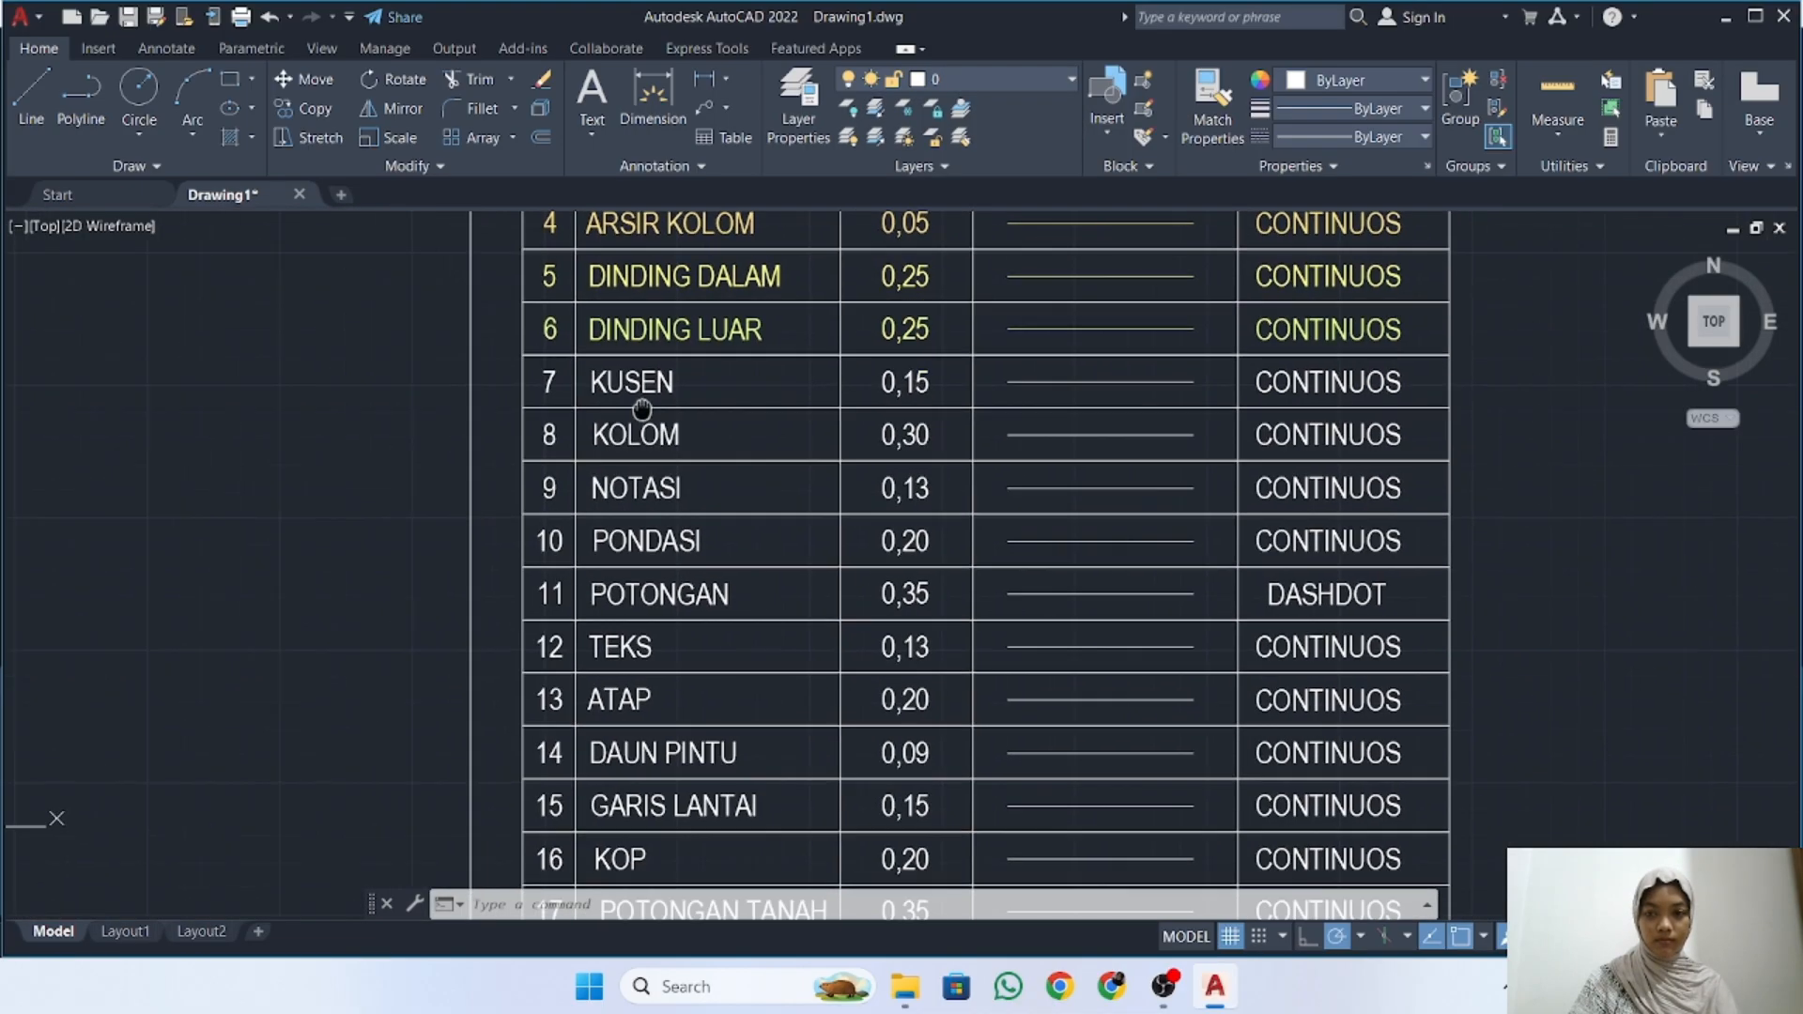
click(550, 380)
click(631, 380)
click(905, 386)
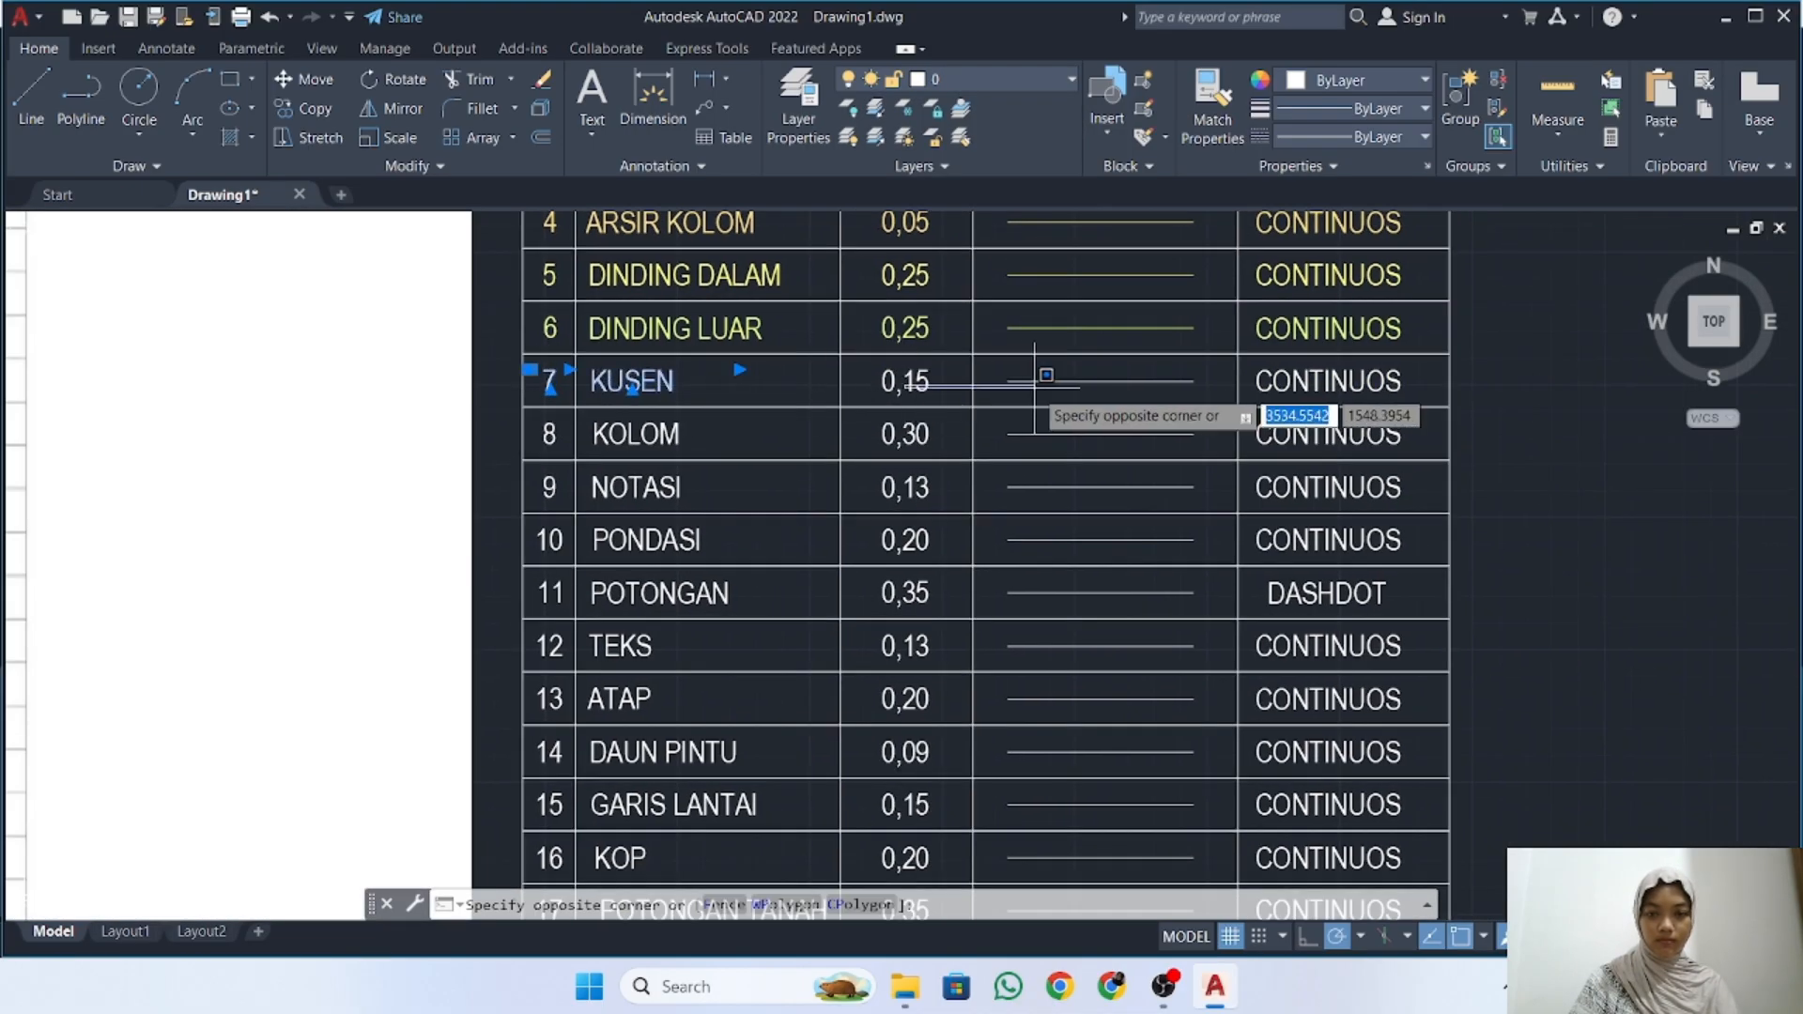
click(895, 381)
click(1043, 382)
click(1276, 382)
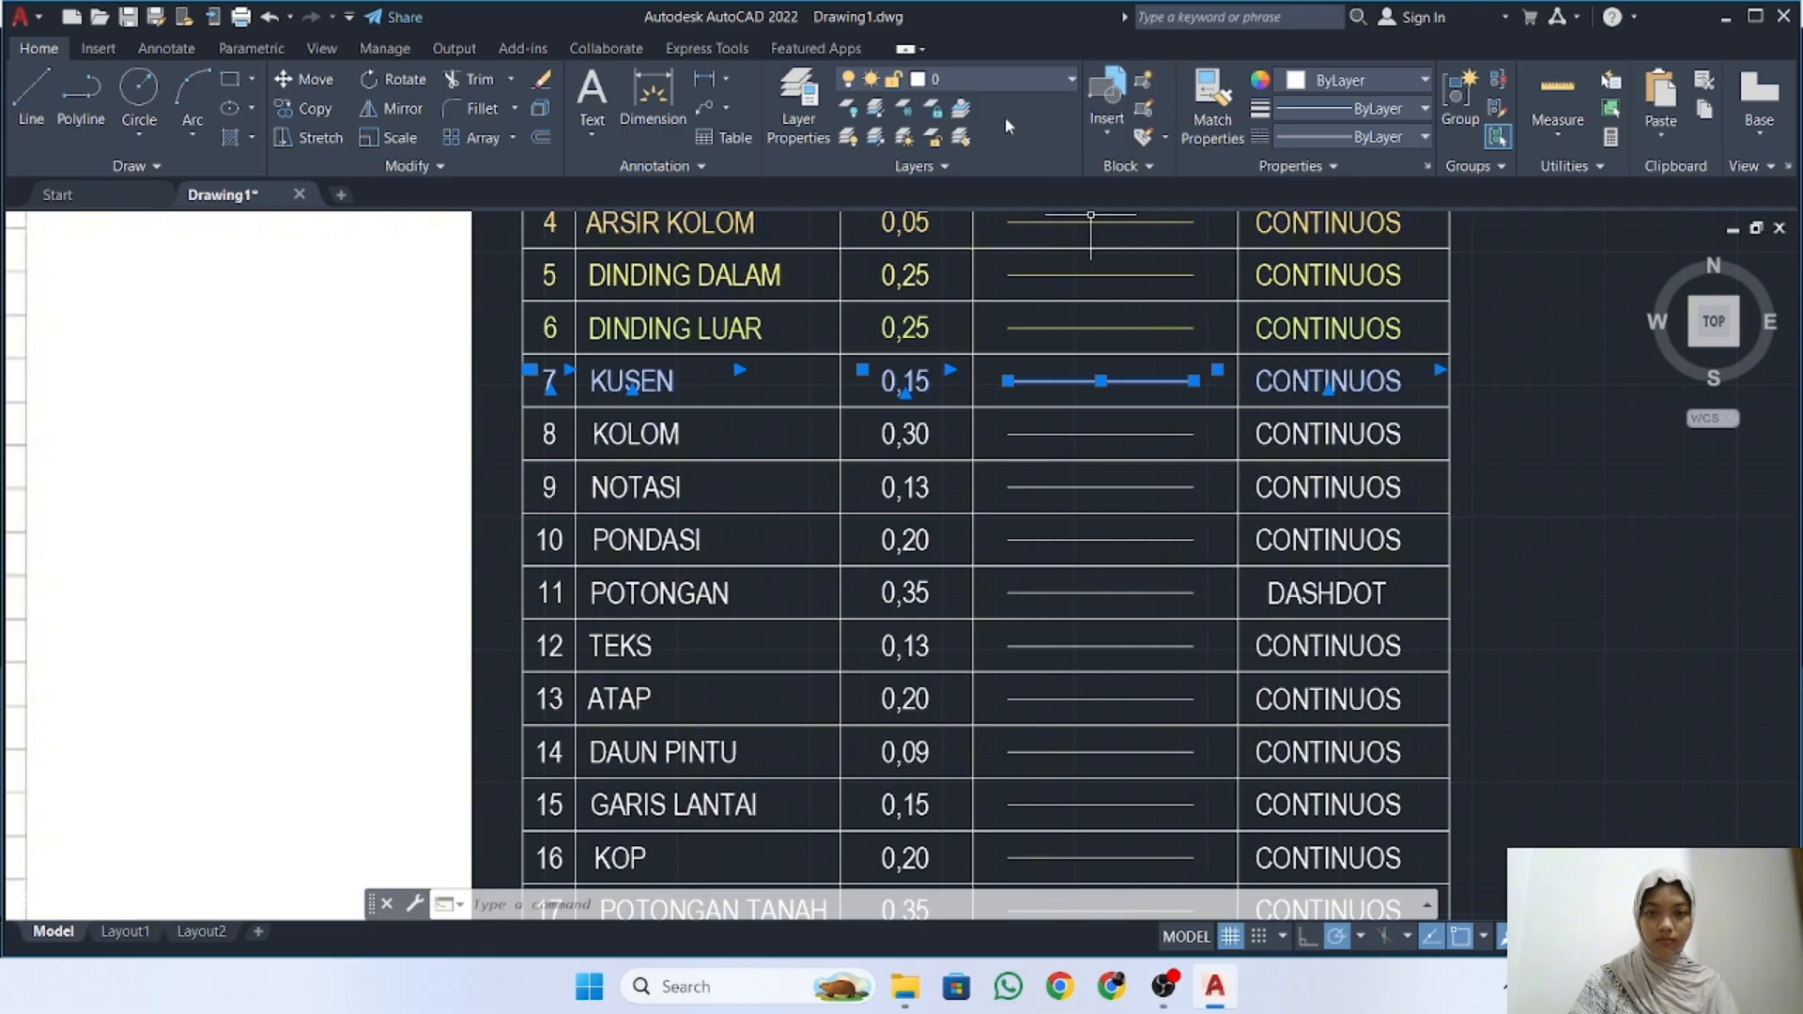
click(996, 80)
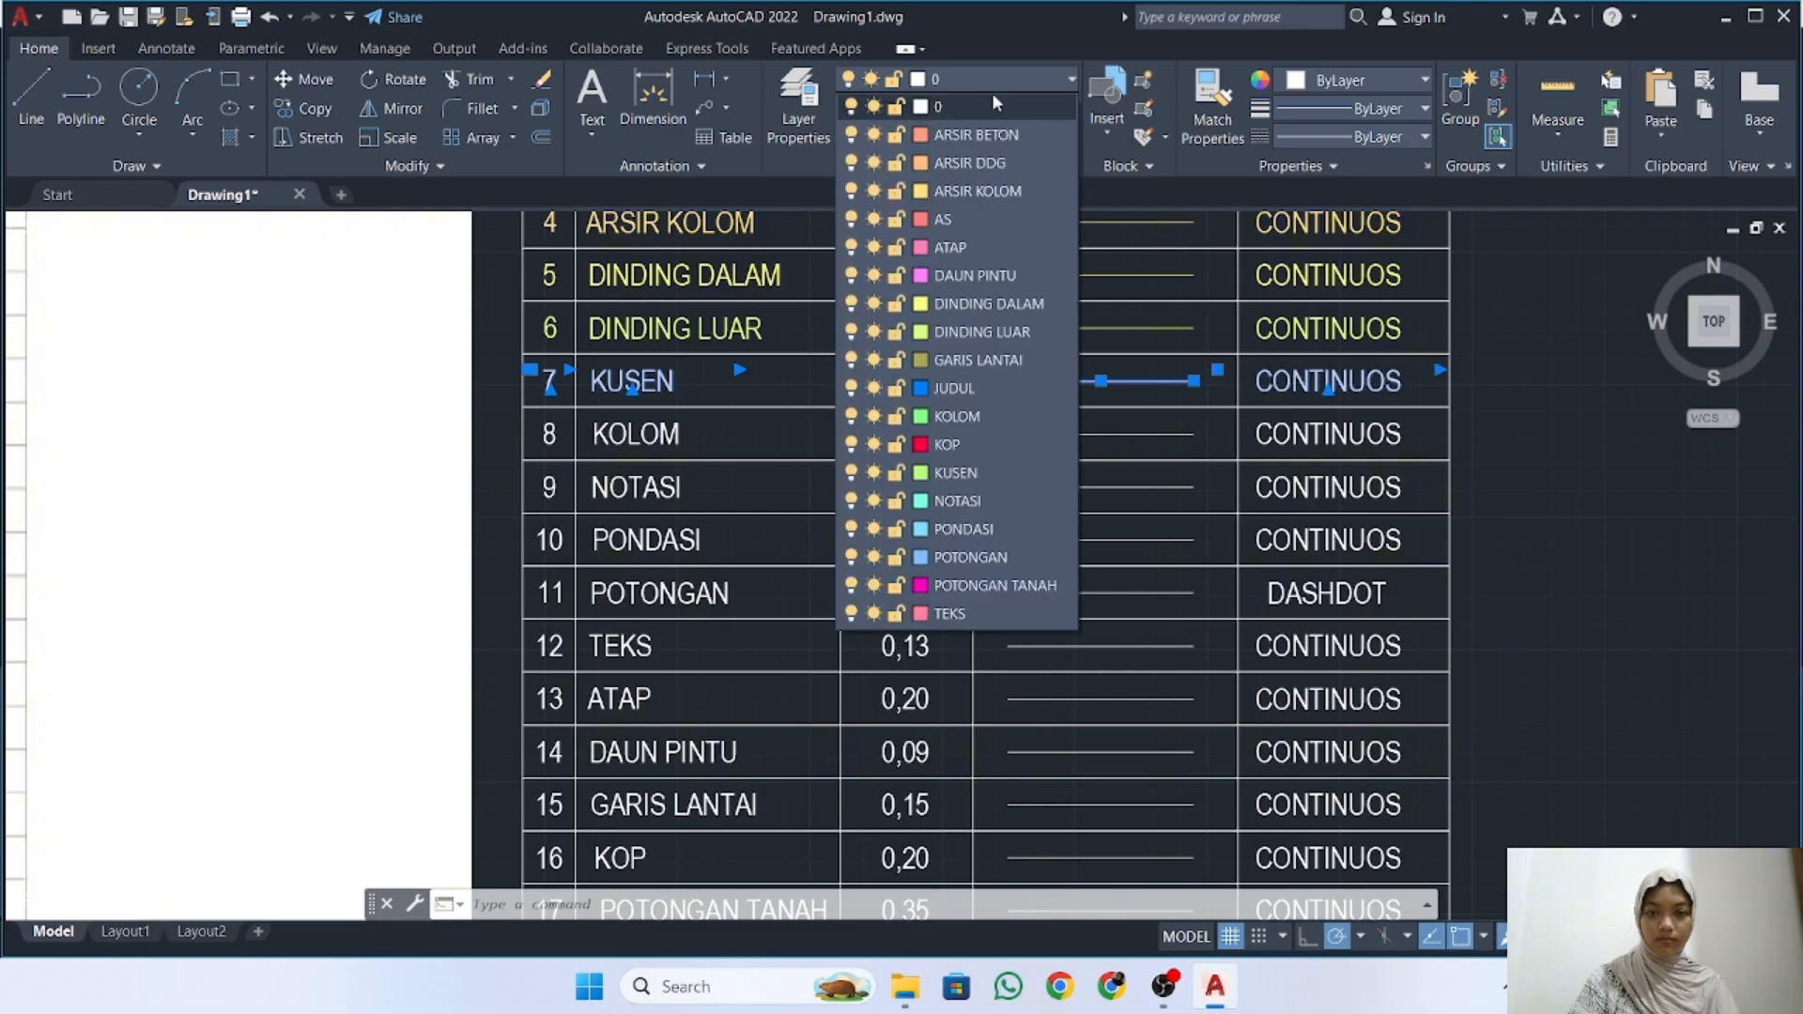
click(958, 475)
key(Escape)
Assign the number, name, TEBAL, line sample and KETERANGAN of row 8 to the KOLOM layer
click(532, 423)
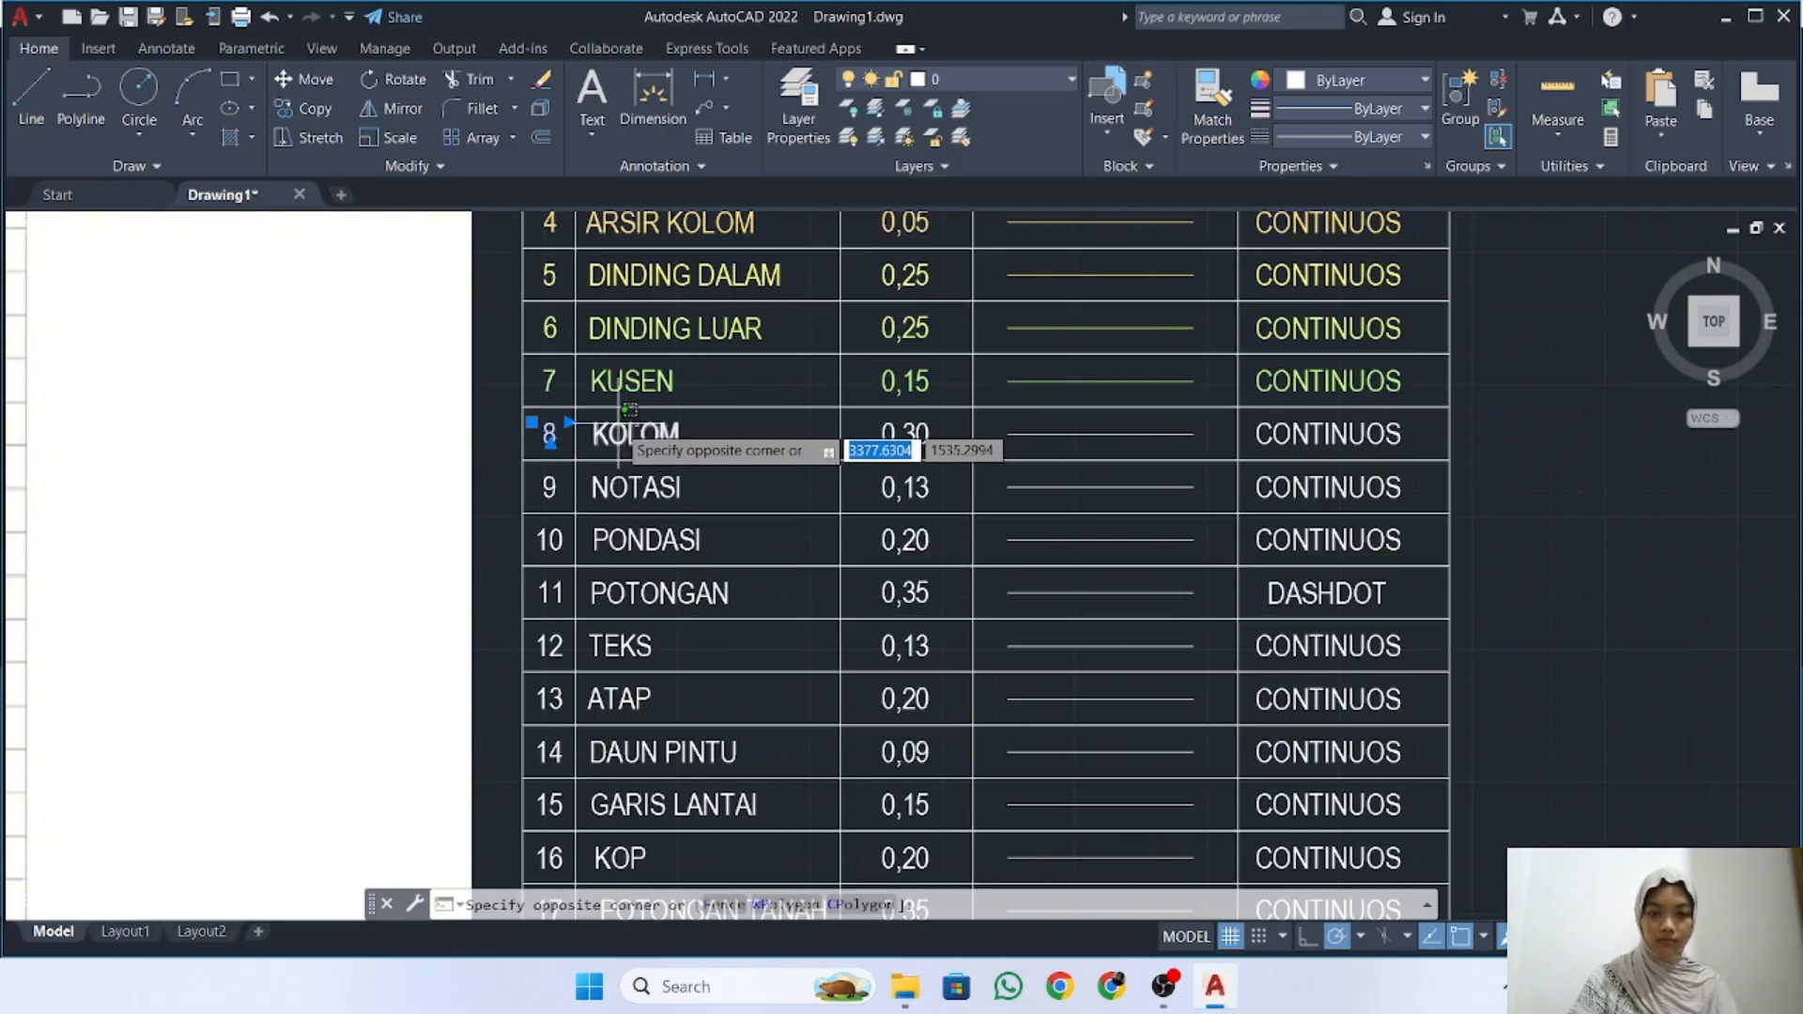
click(618, 423)
click(1085, 433)
click(1328, 434)
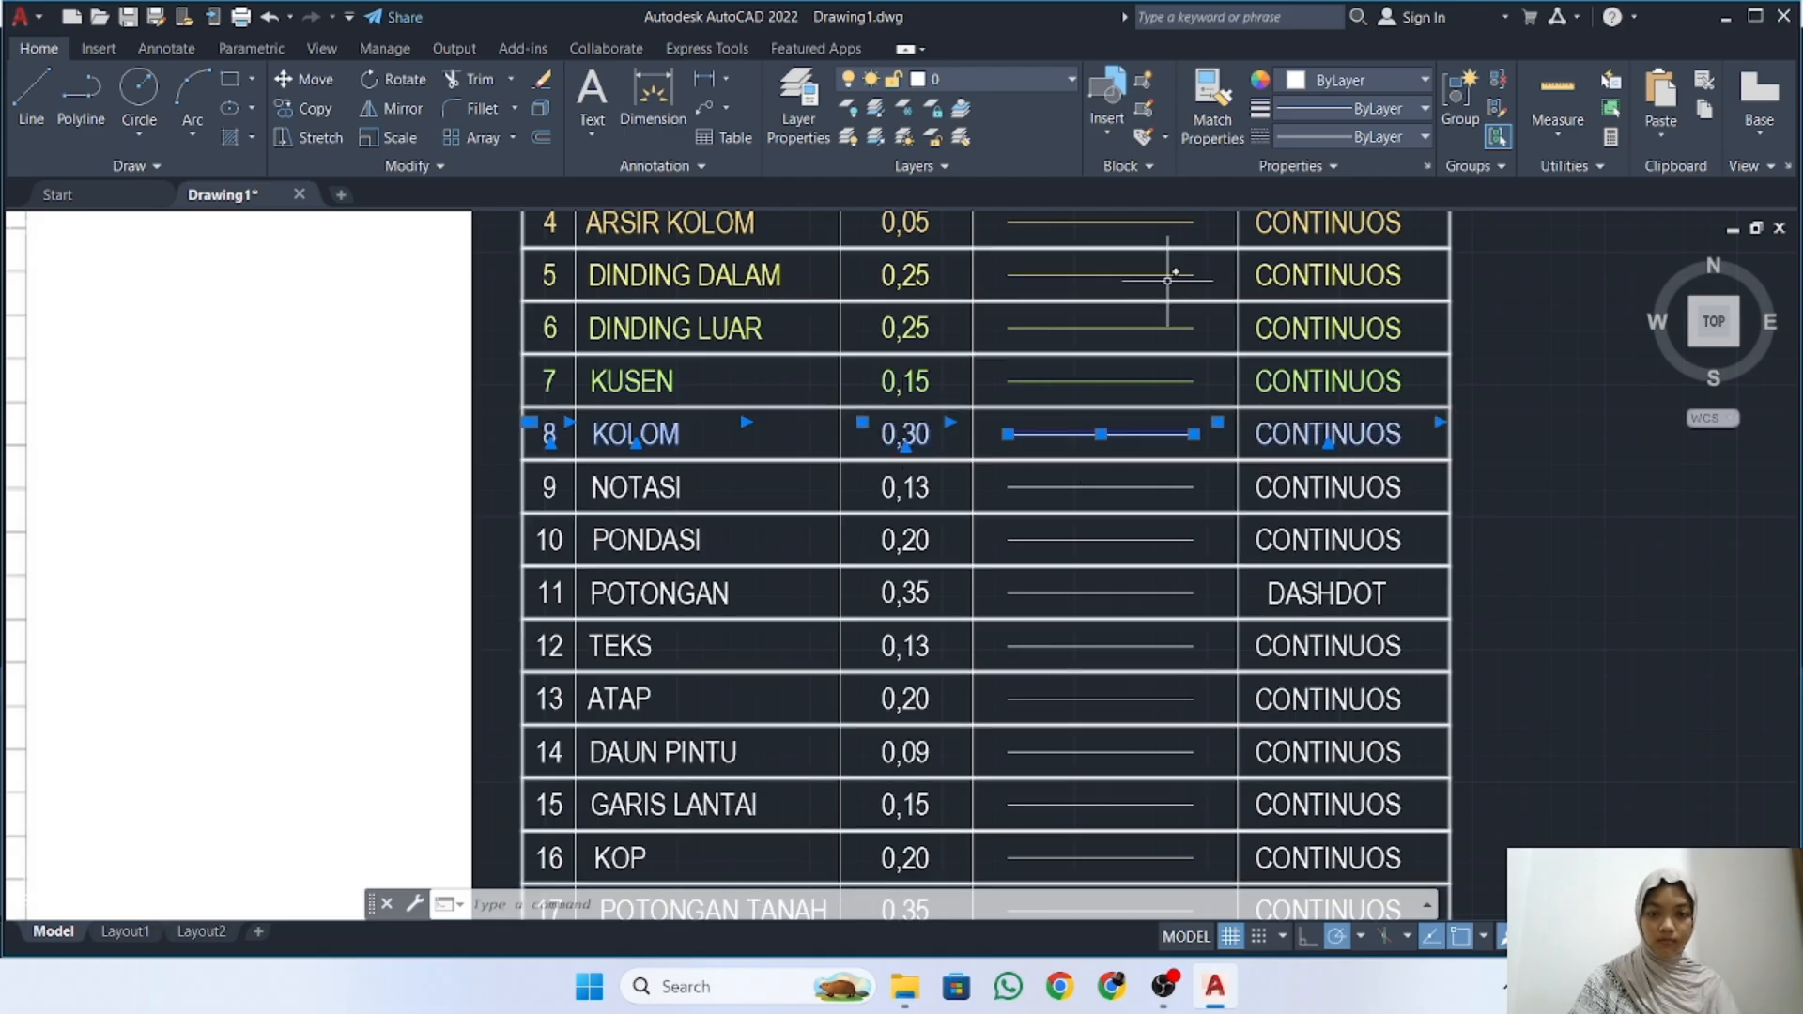
click(988, 79)
click(953, 415)
key(Escape)
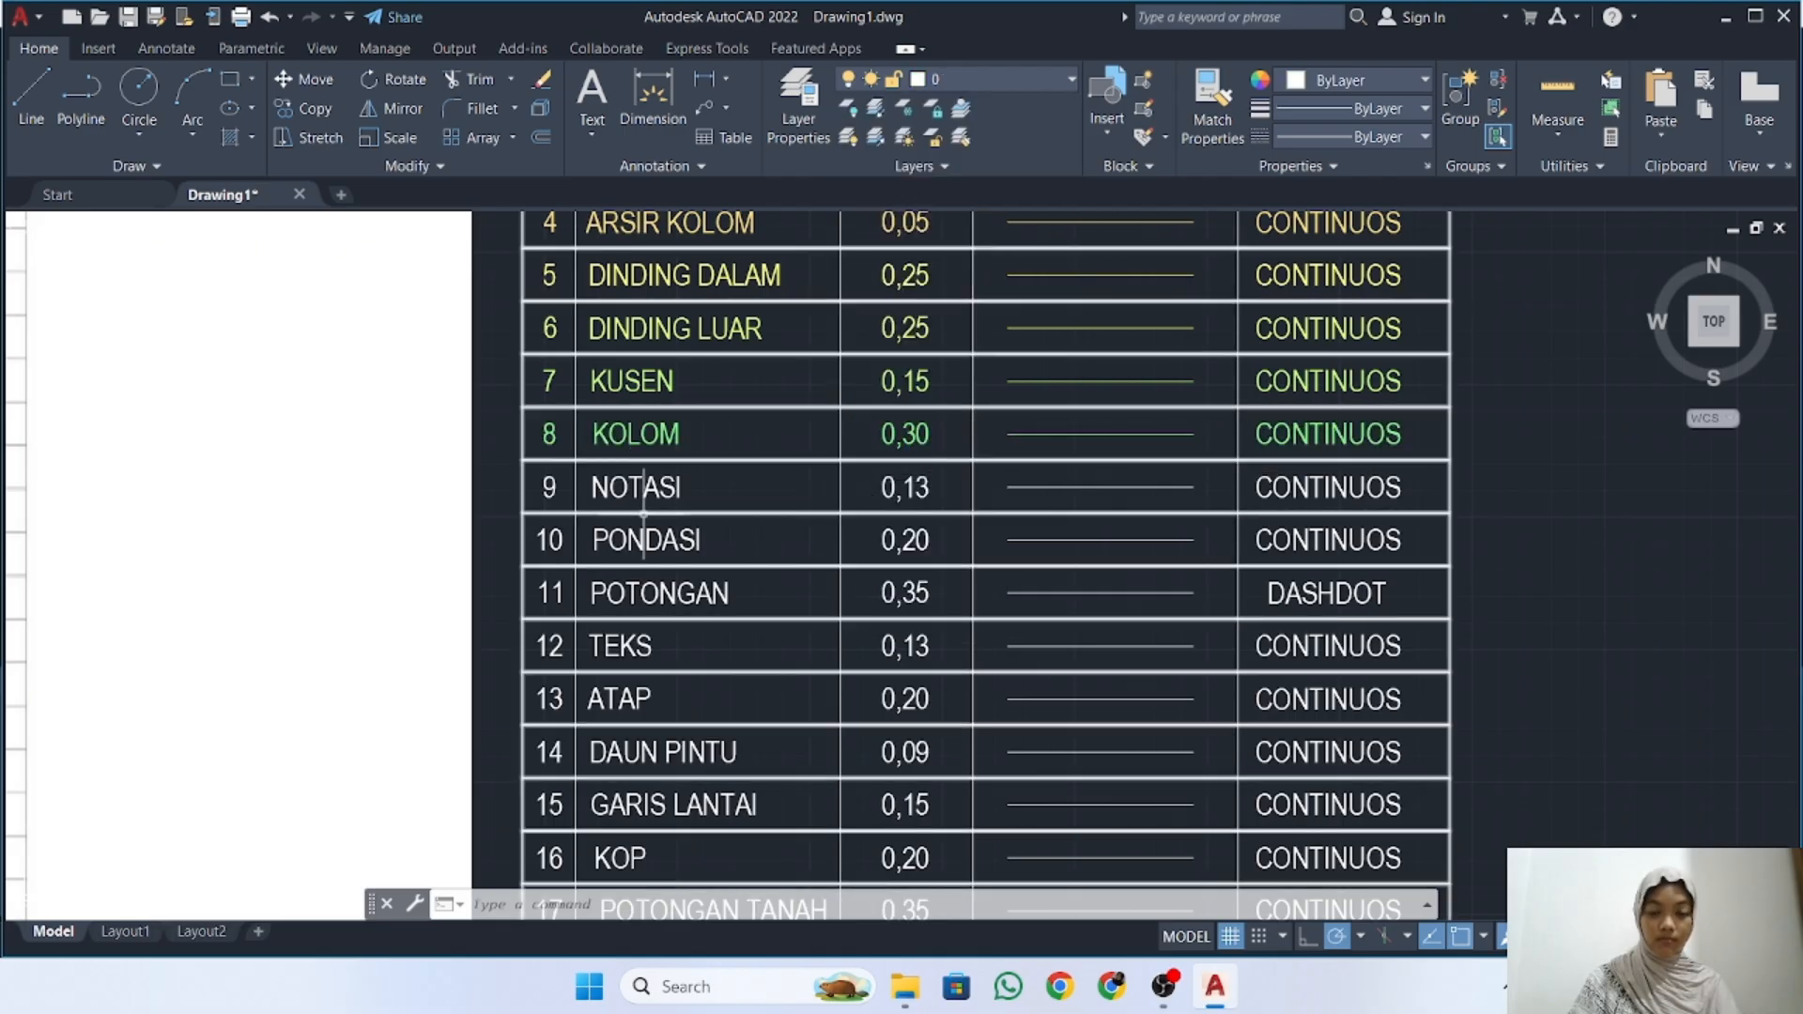
Assign the number, name, TEBAL, line sample and KETERANGAN of row 9 to the NOTASI layer
click(622, 503)
click(544, 480)
click(1087, 486)
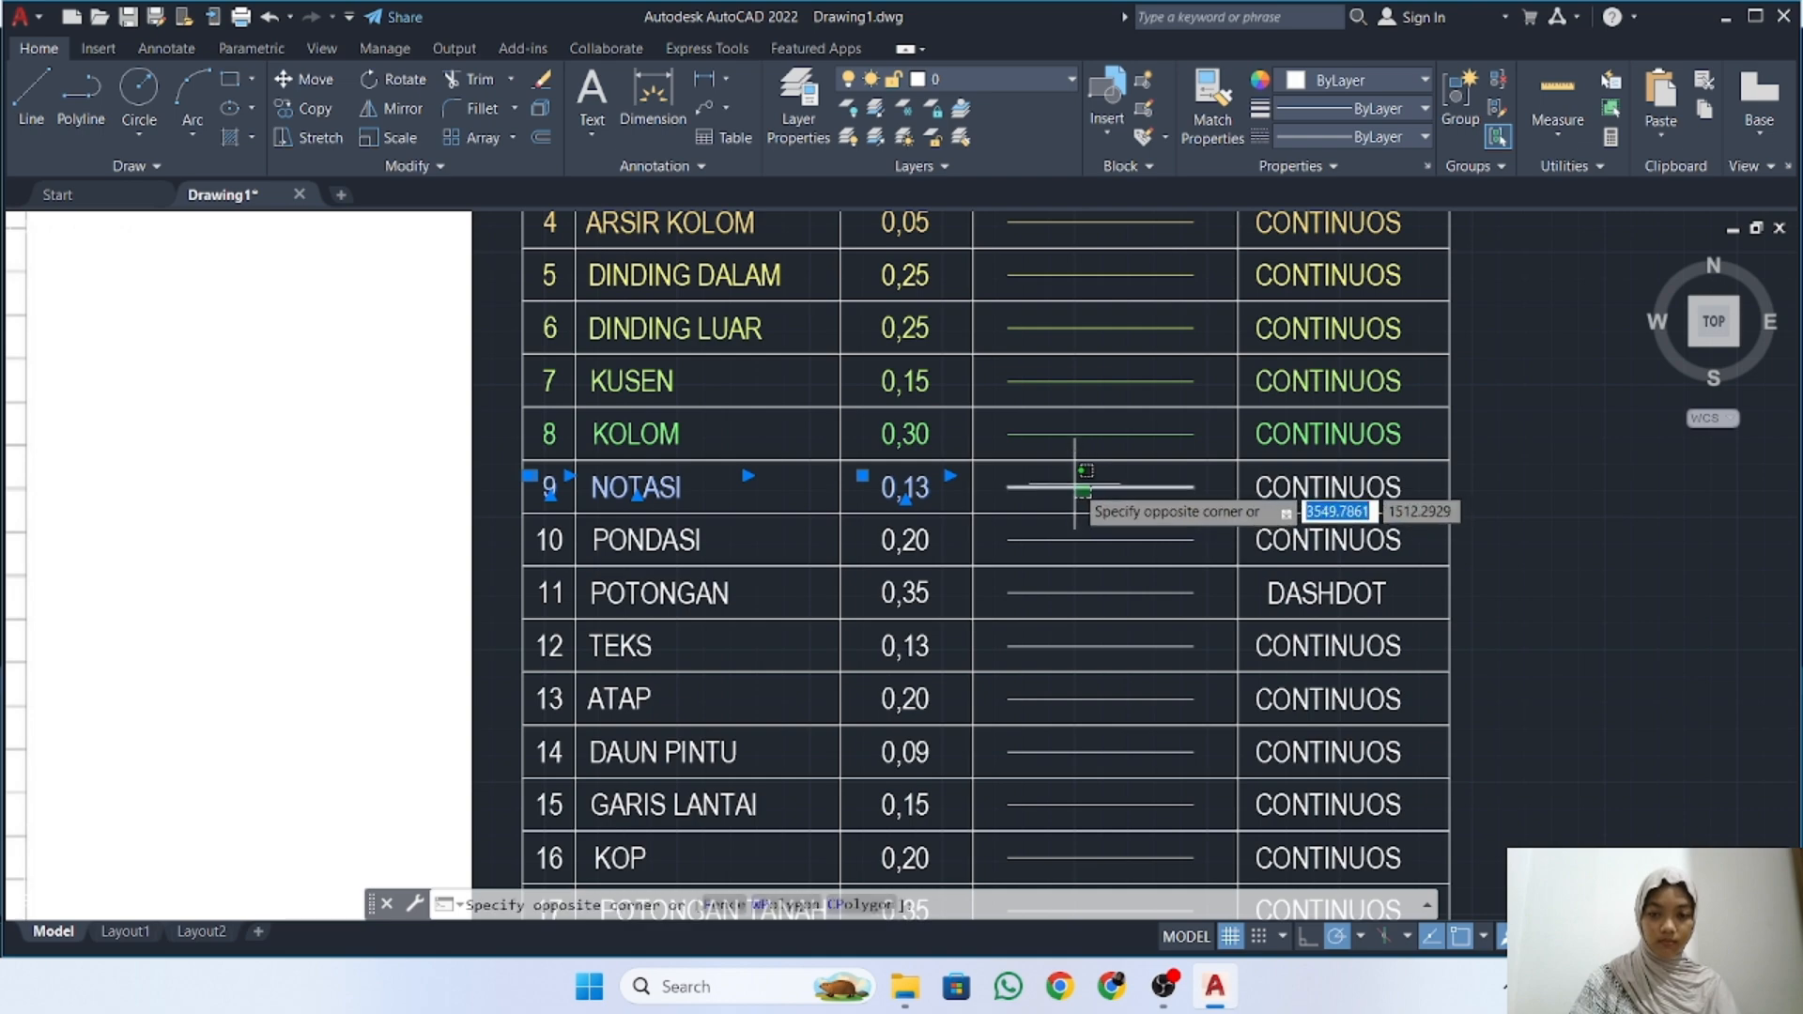
click(1284, 468)
click(952, 81)
click(942, 499)
key(Escape)
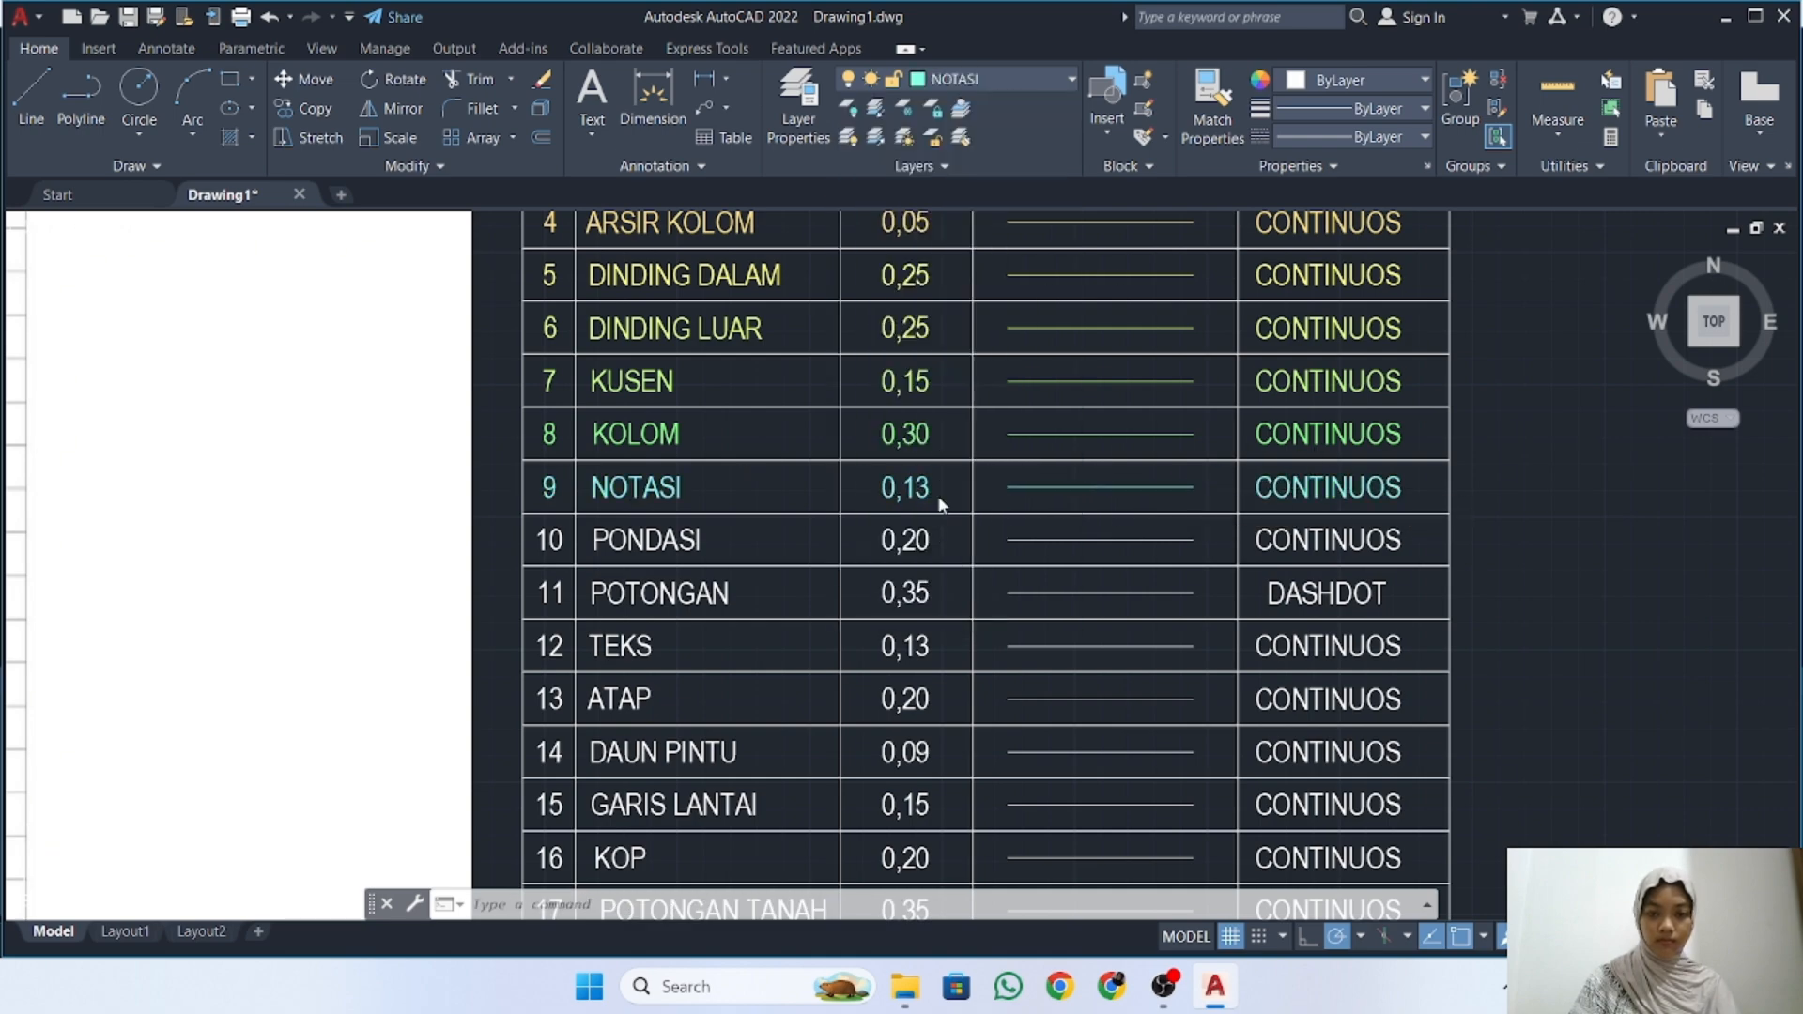
Assign the number, name, TEBAL, line sample and KETERANGAN of row 10 to the PONDASI layer
scroll(1014, 466, down, 2)
middle_drag(1039, 458, 1017, 520)
middle_drag(880, 634, 847, 518)
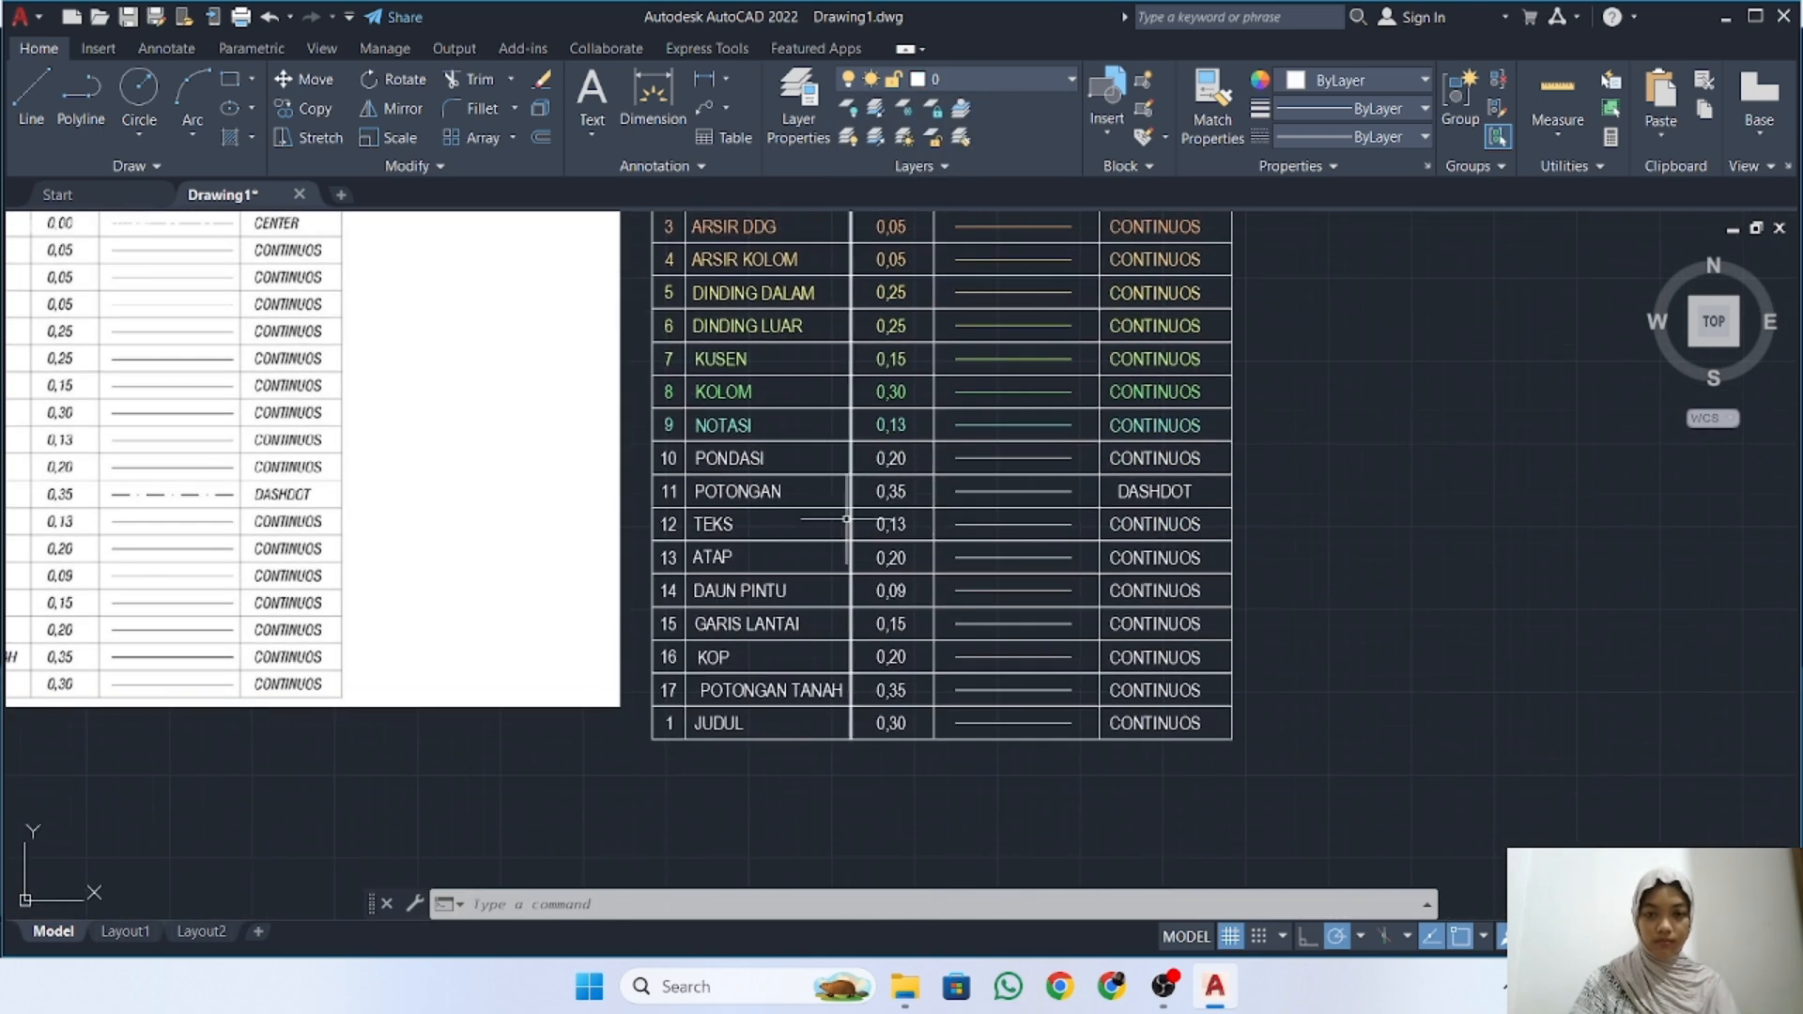
scroll(847, 519, up, 2)
click(557, 430)
click(718, 428)
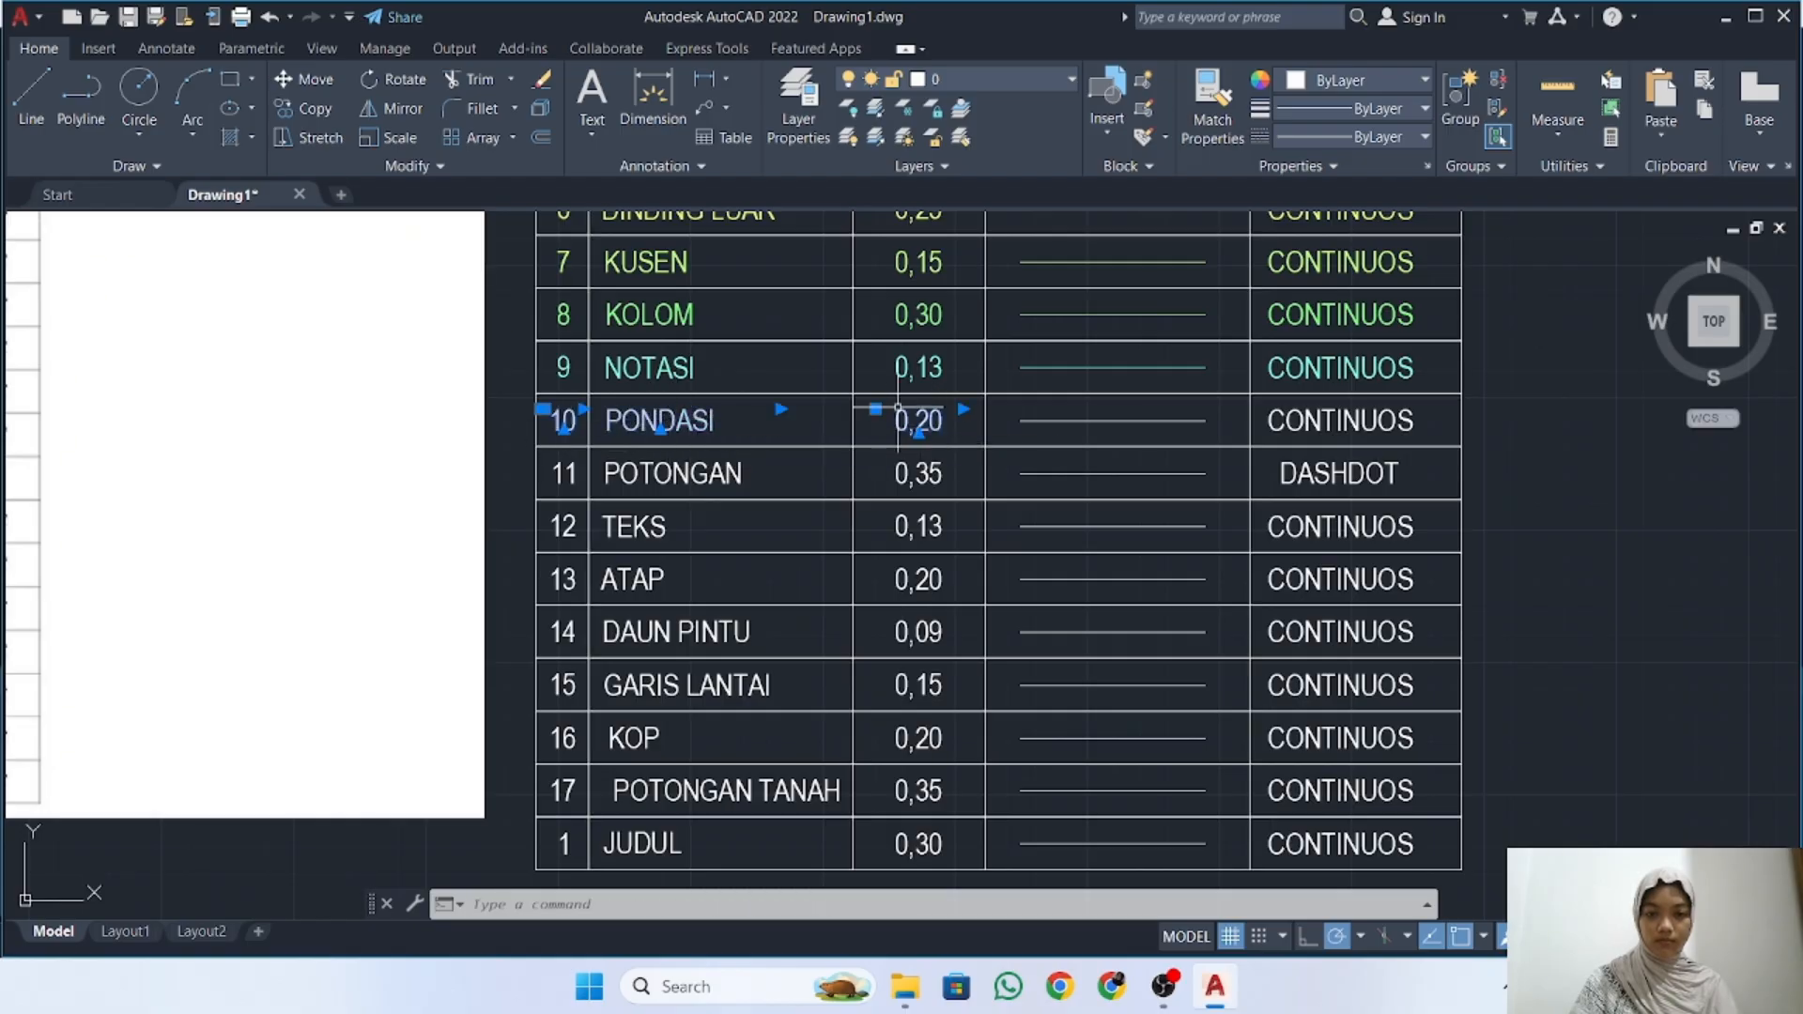
click(1067, 416)
click(1032, 429)
click(1312, 426)
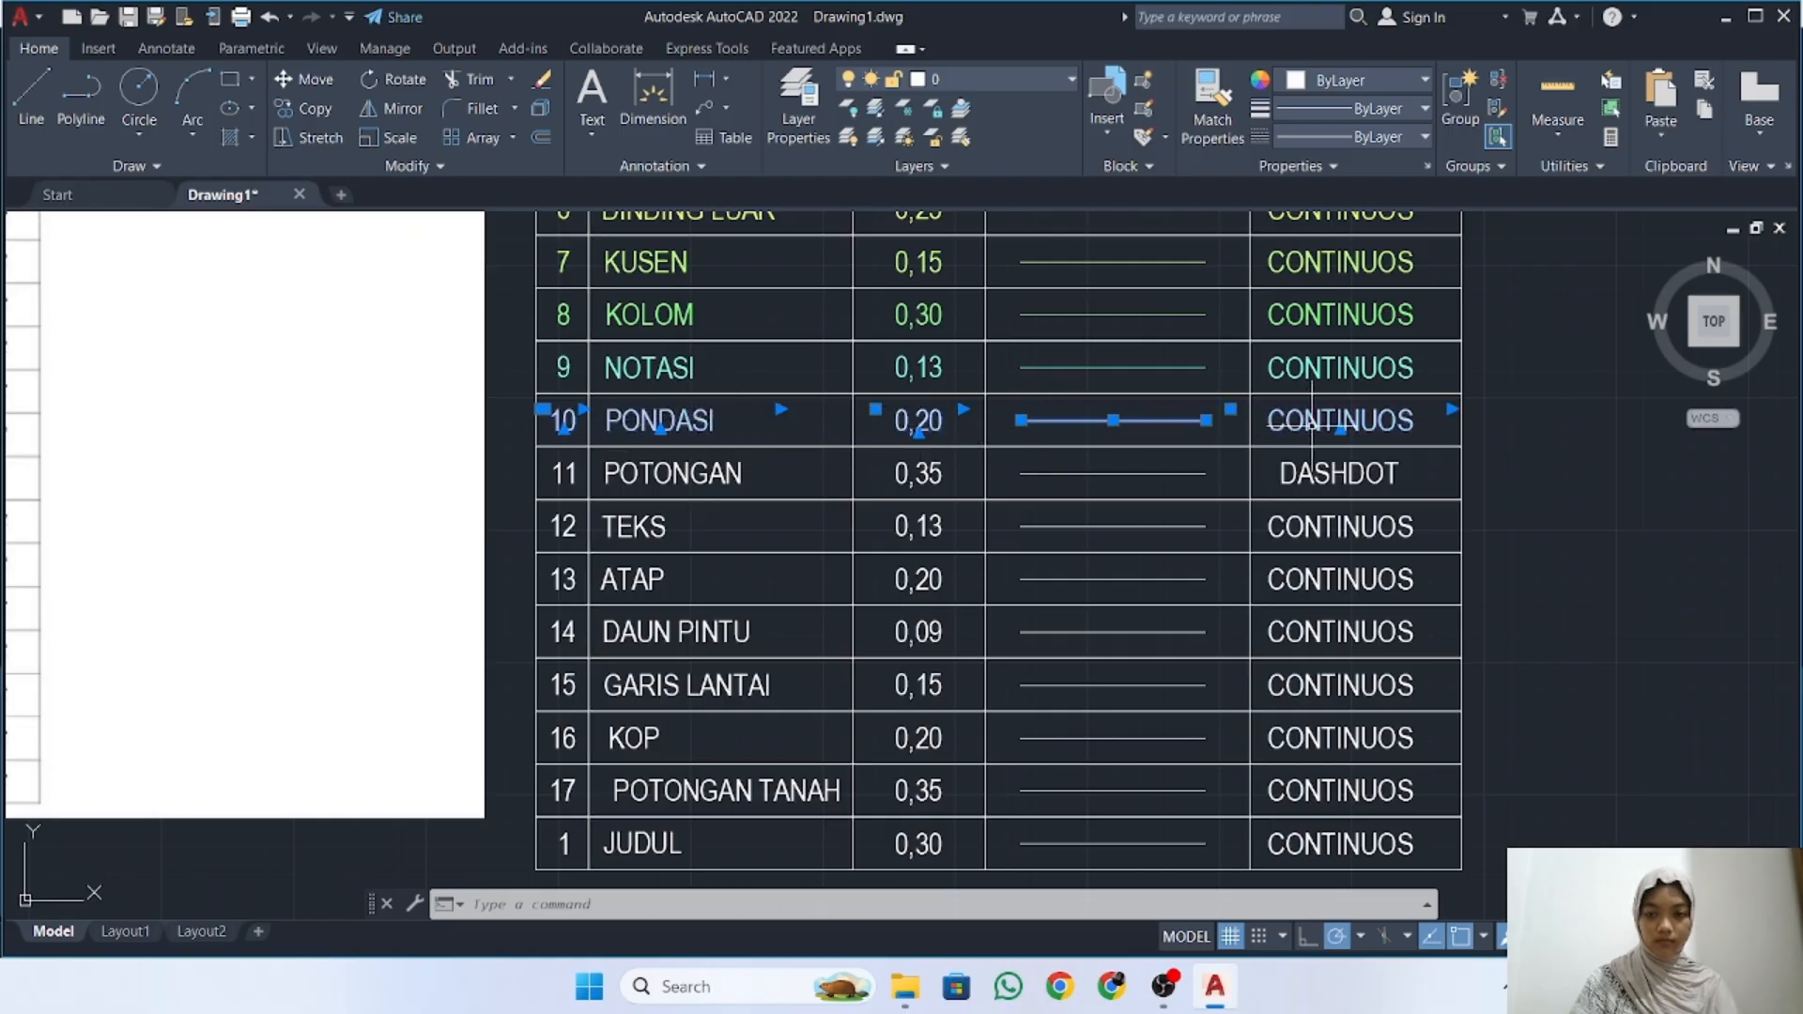
click(1009, 91)
click(964, 529)
key(Escape)
Assign the number, name, TEBAL, line sample and KETERANGAN of row 11 to the POTONGAN layer
click(566, 474)
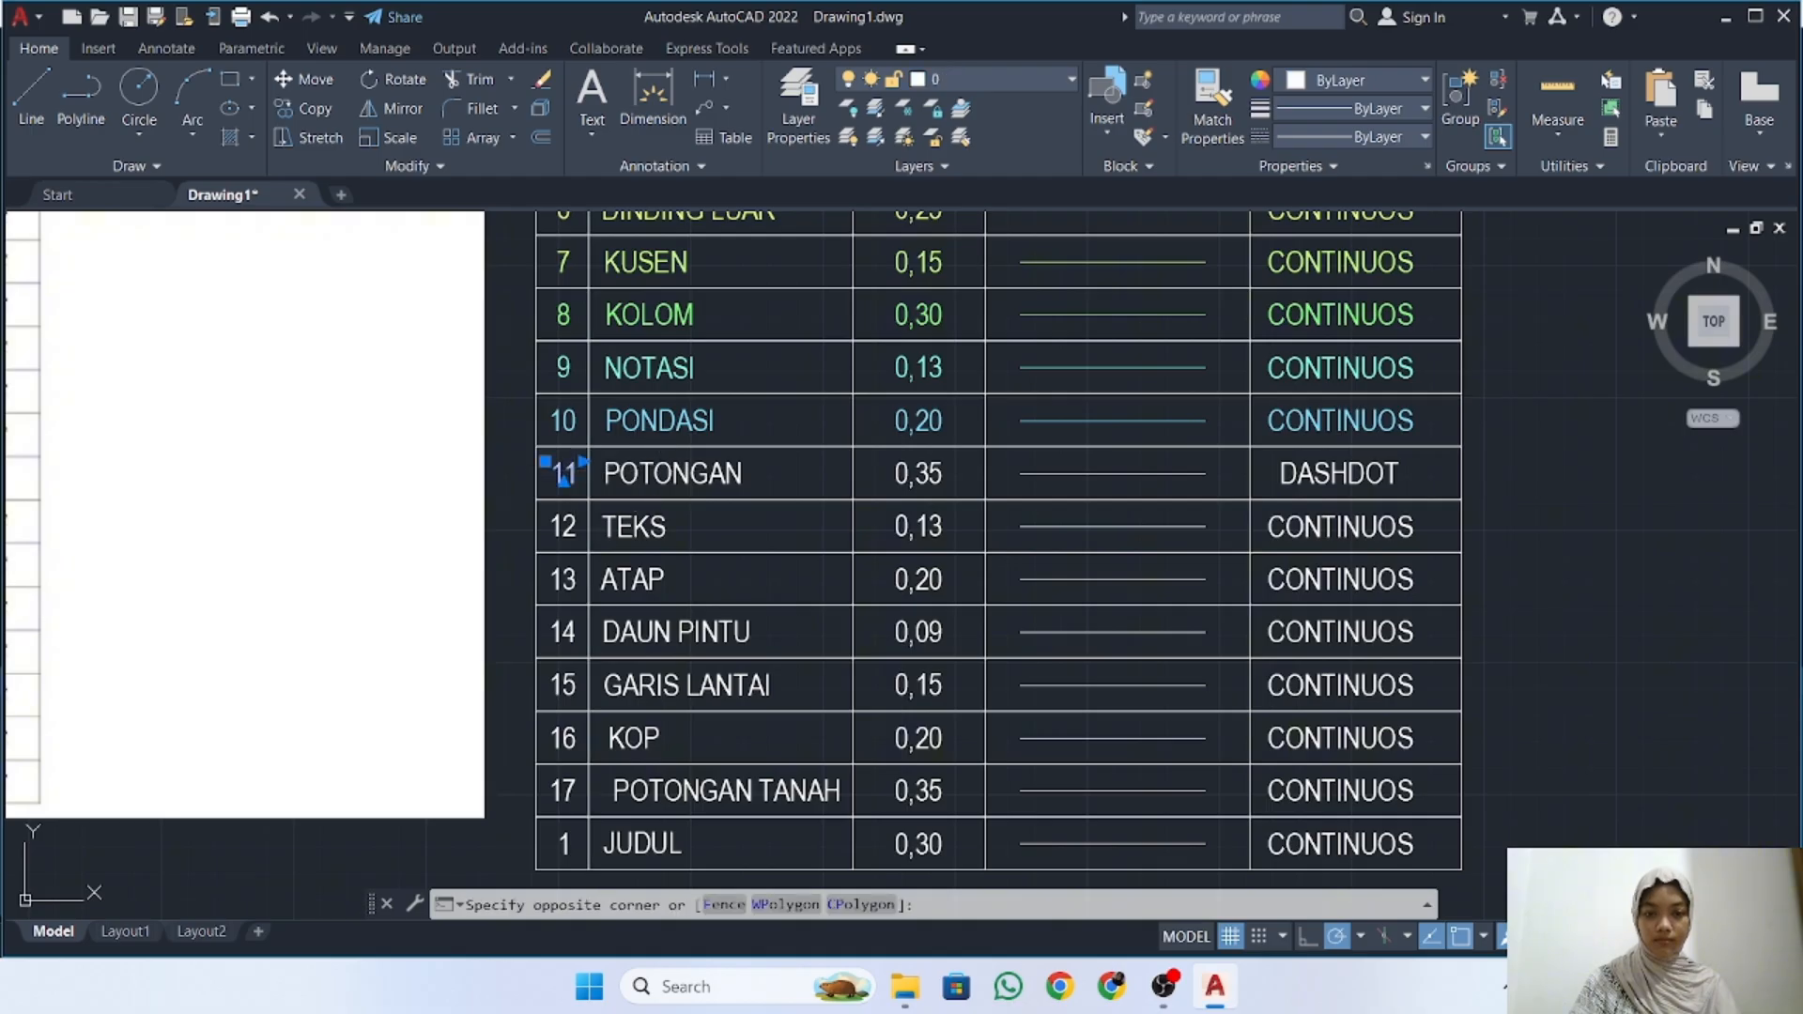
click(648, 467)
click(1067, 487)
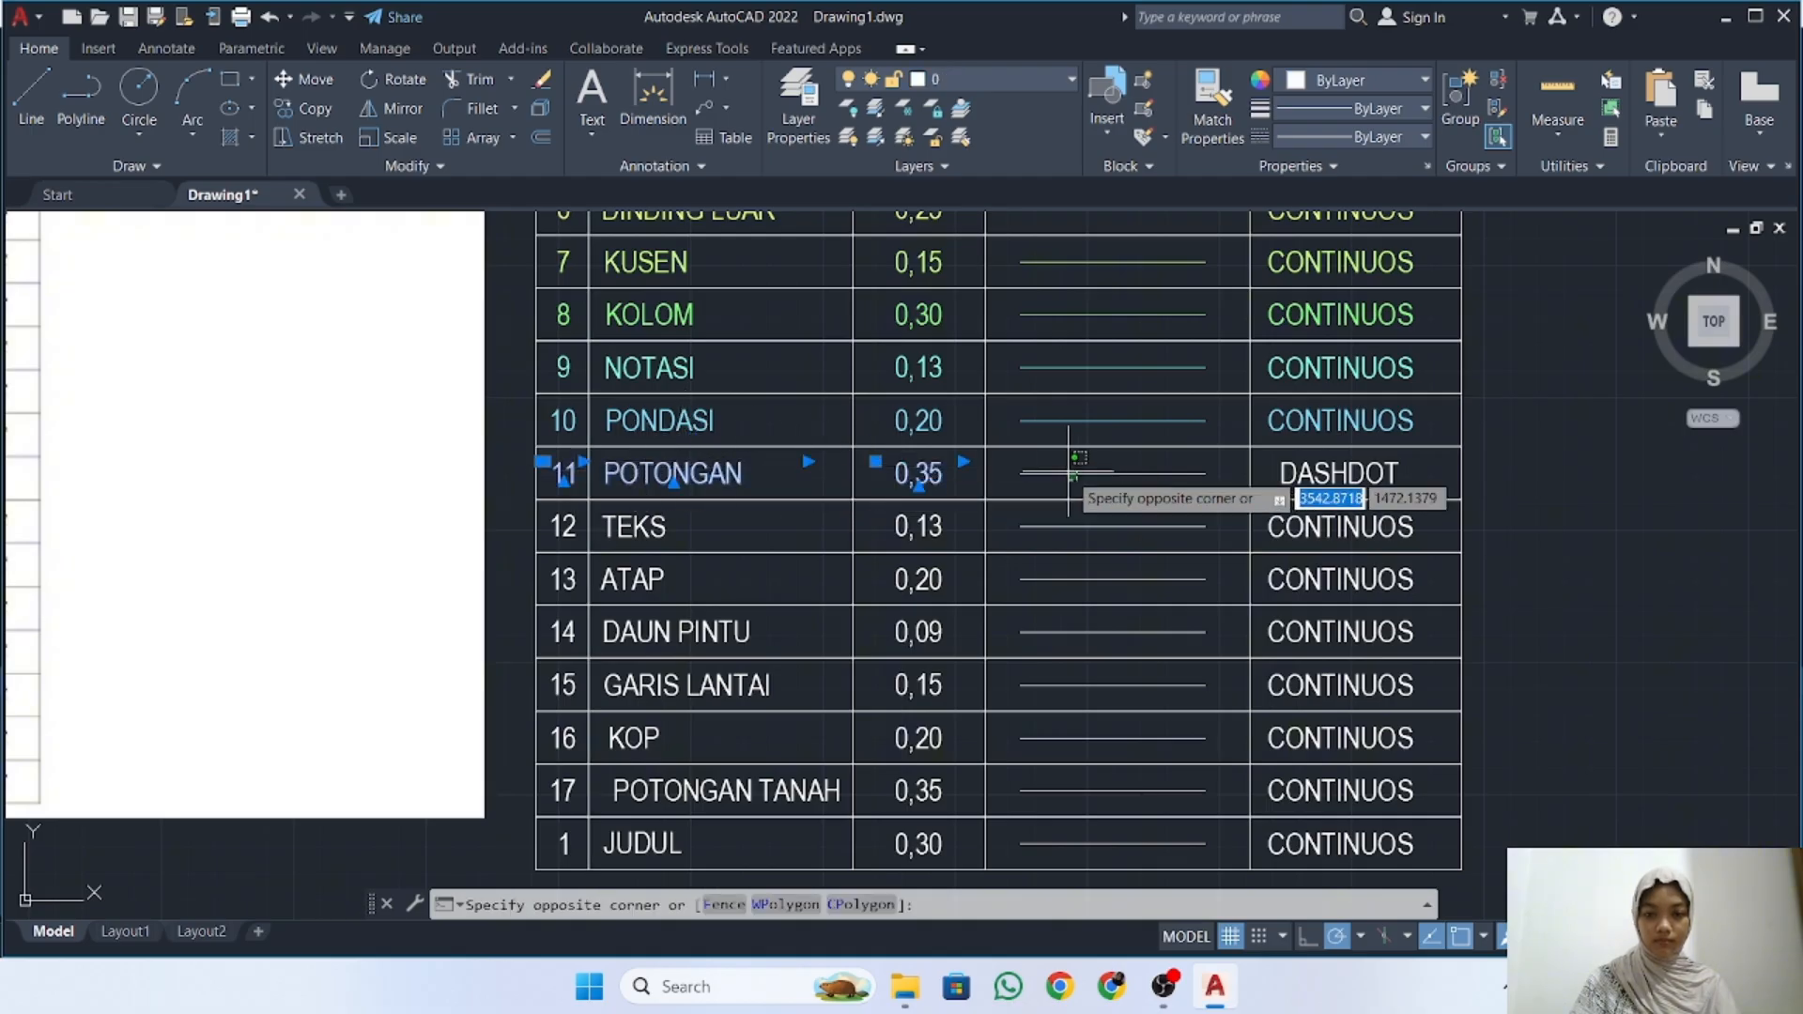
click(1298, 480)
click(958, 91)
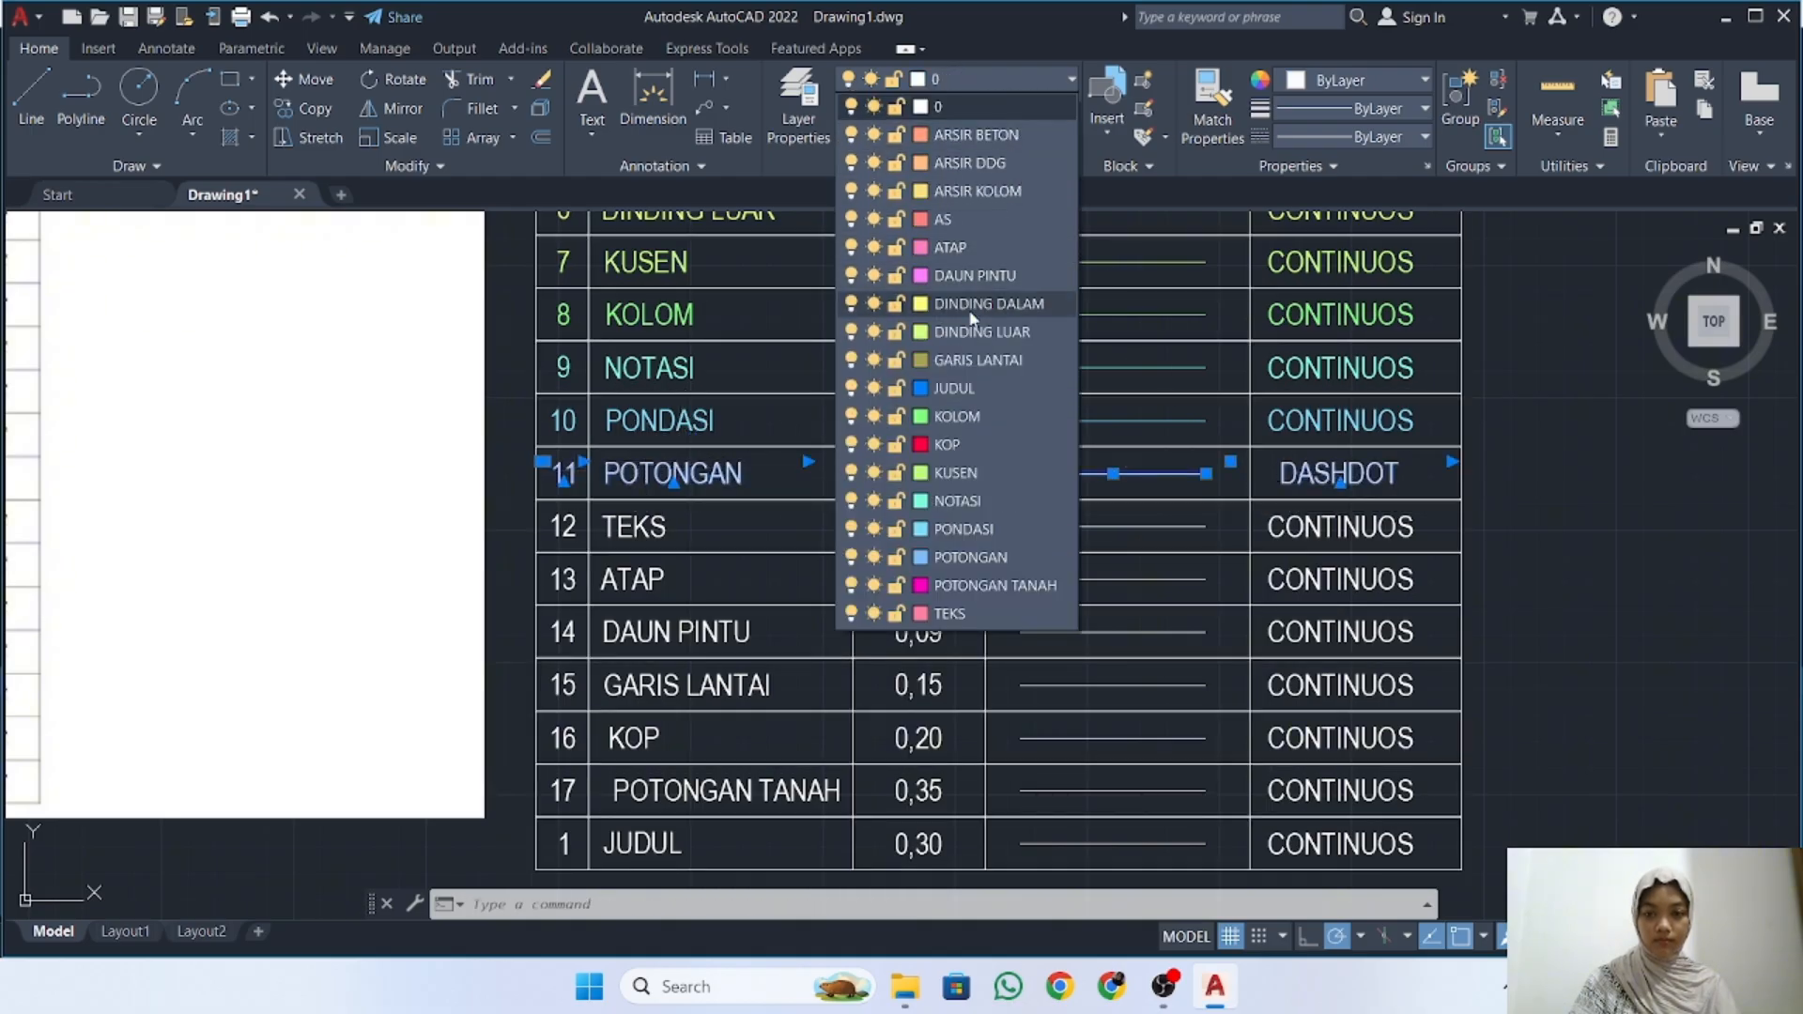
click(932, 557)
key(Escape)
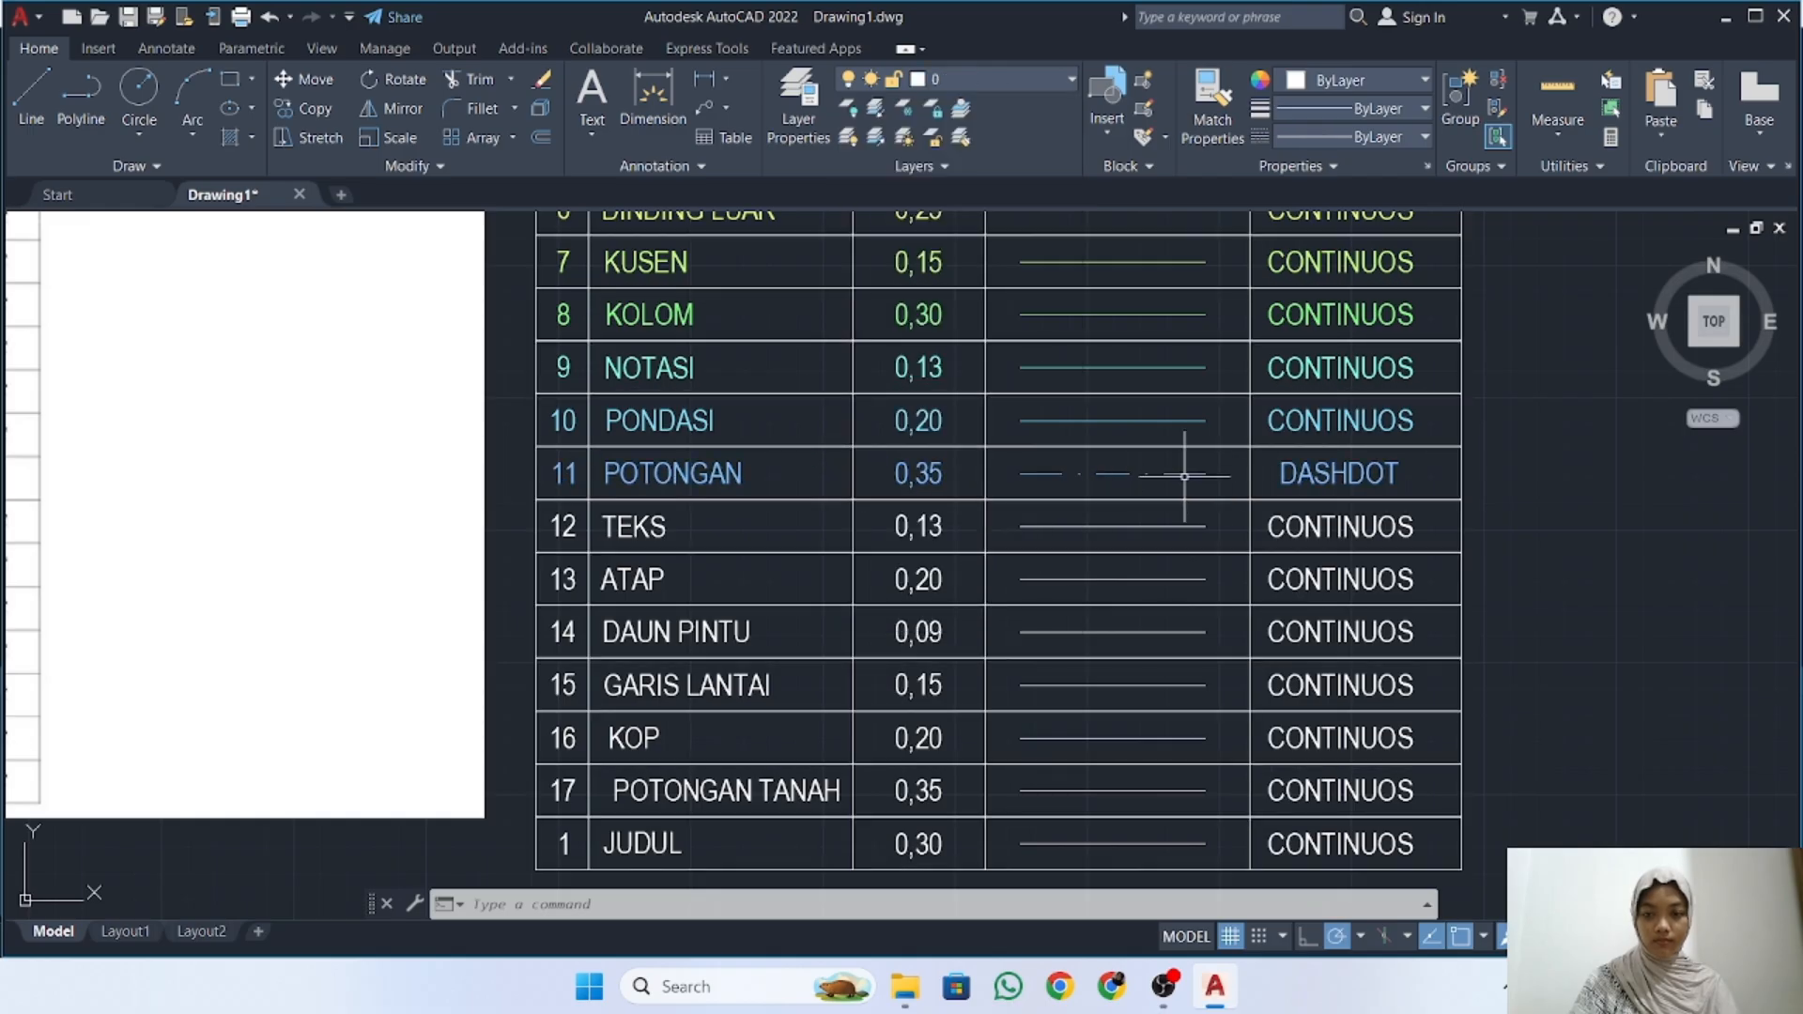
Set the linetype scale of the POTONGAN row's line sample to 0.7 in its properties
click(1183, 474)
right_click(1184, 474)
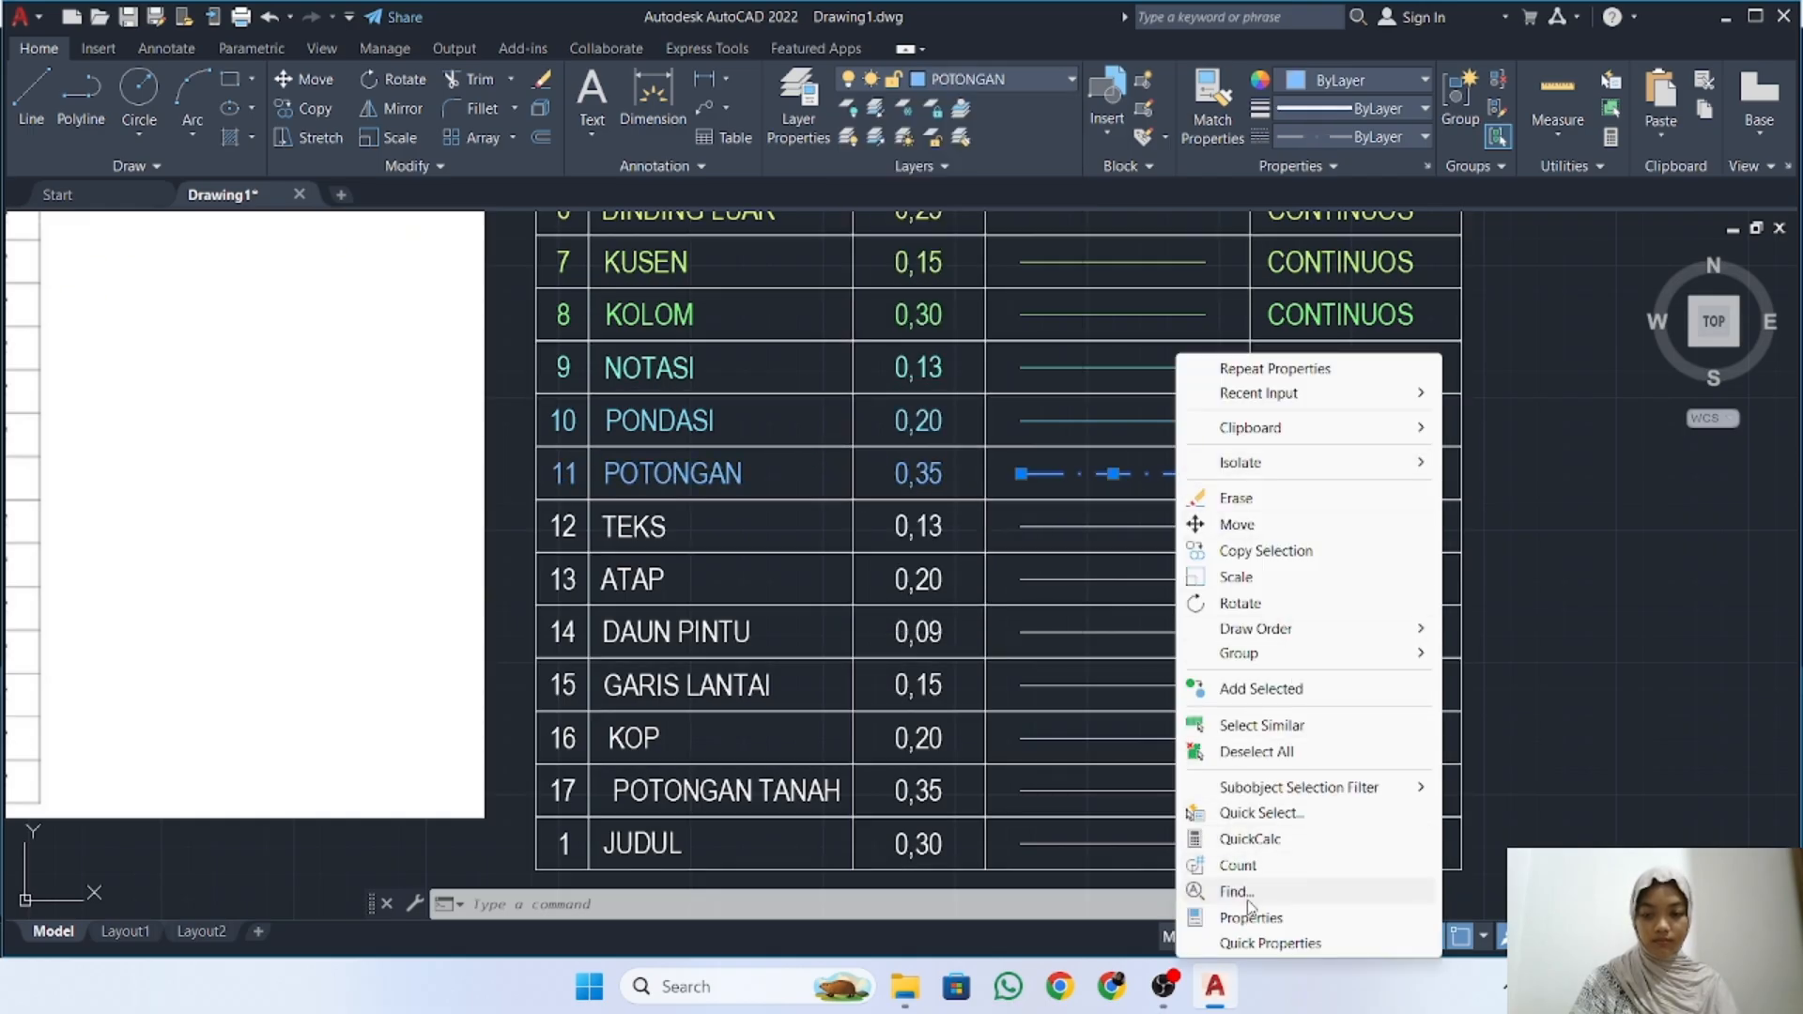
click(1213, 949)
click(224, 221)
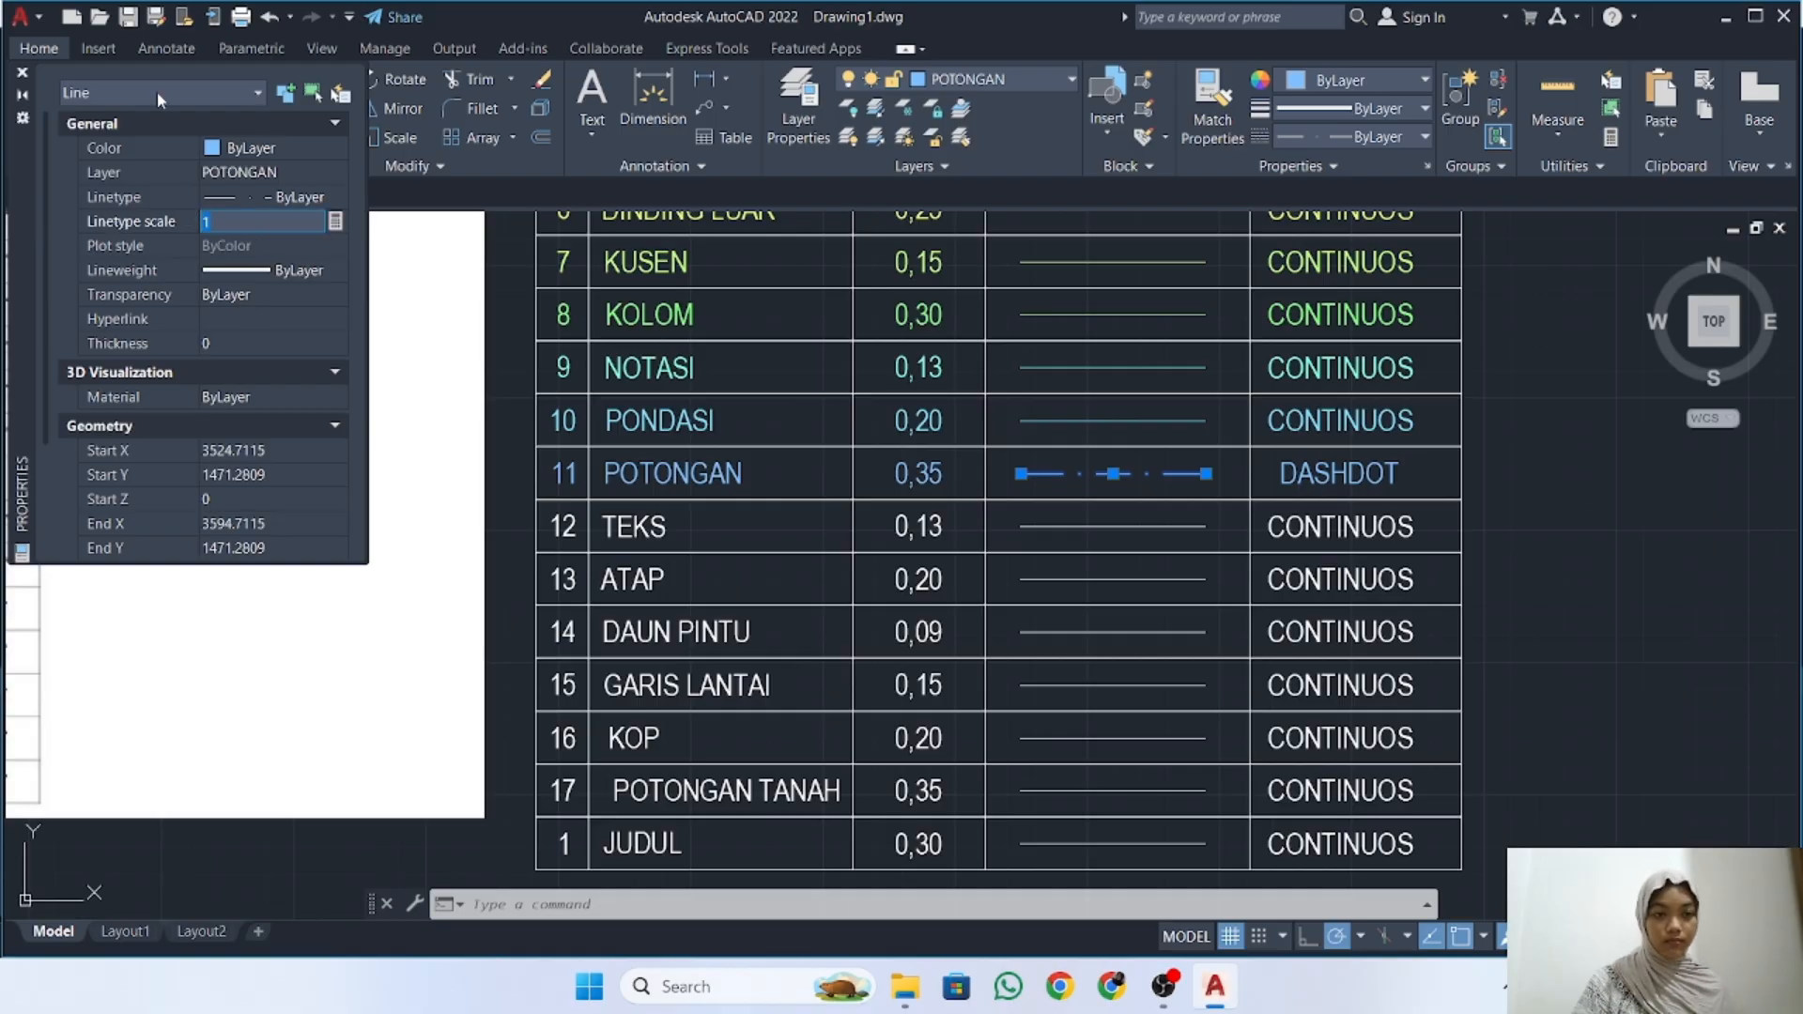
click(23, 74)
middle_drag(278, 455, 650, 414)
middle_drag(902, 472, 349, 485)
right_click(859, 476)
click(929, 918)
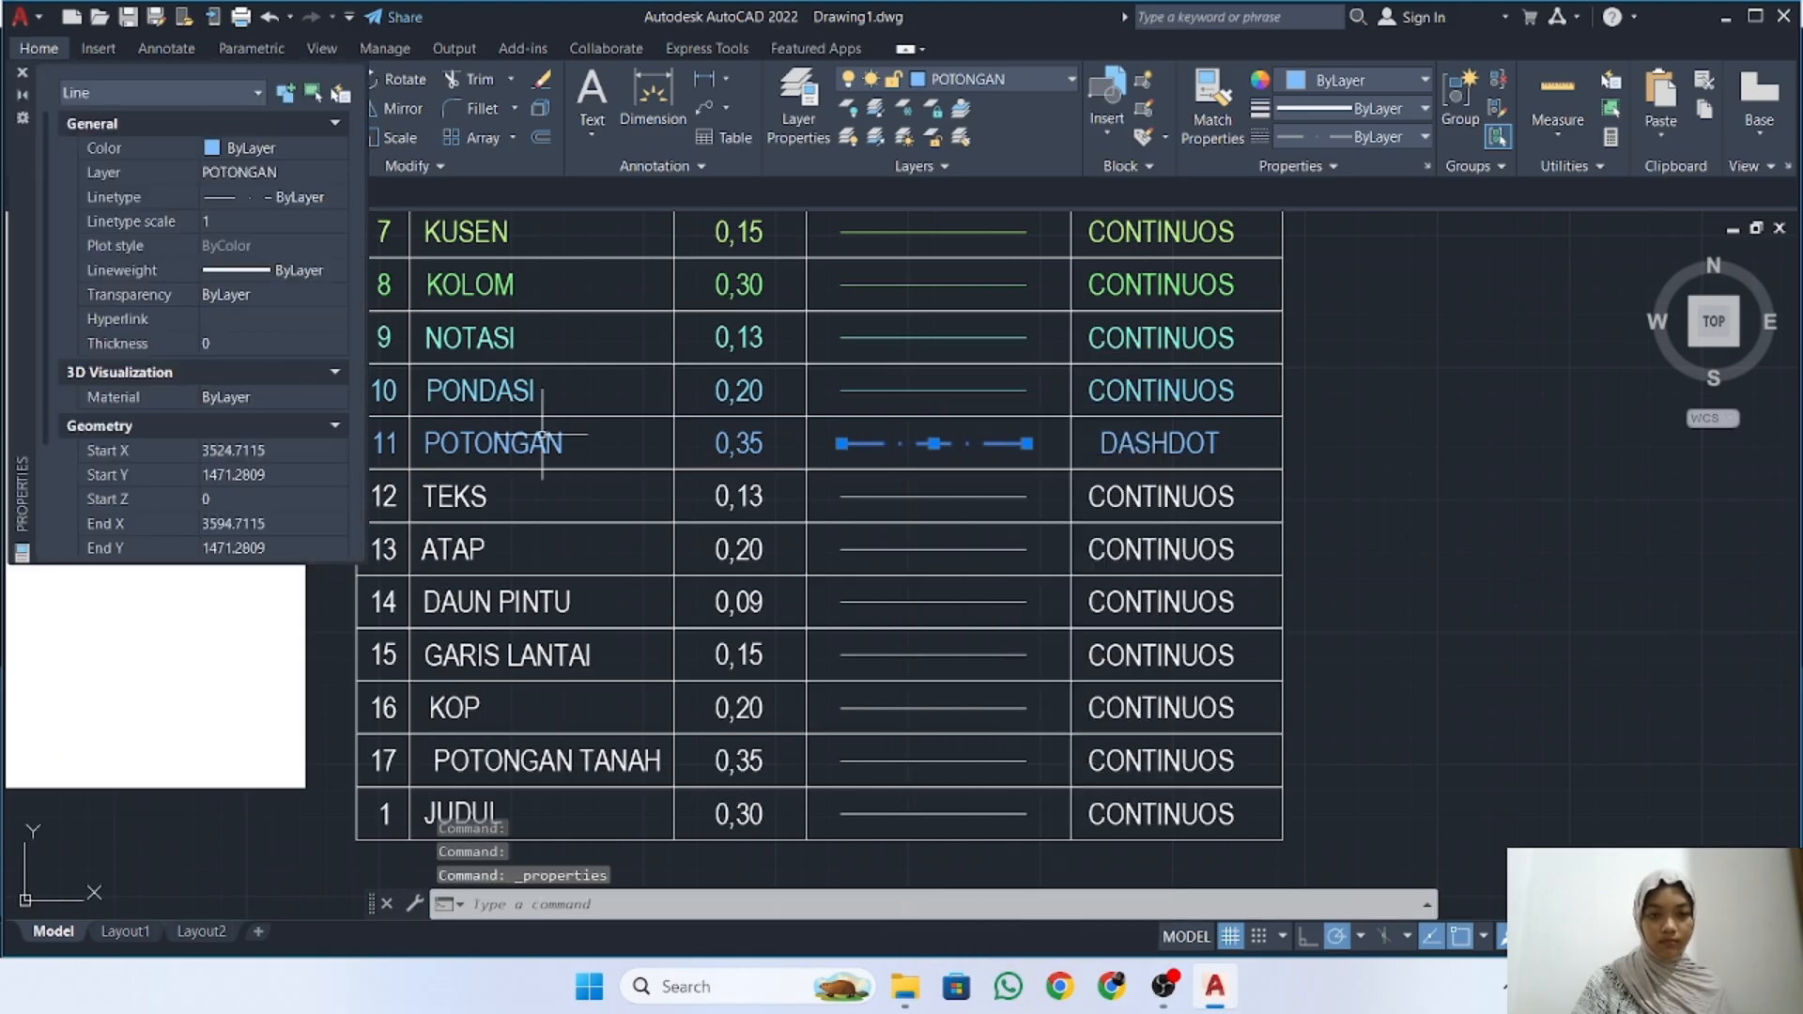
click(230, 224)
text(0.7)
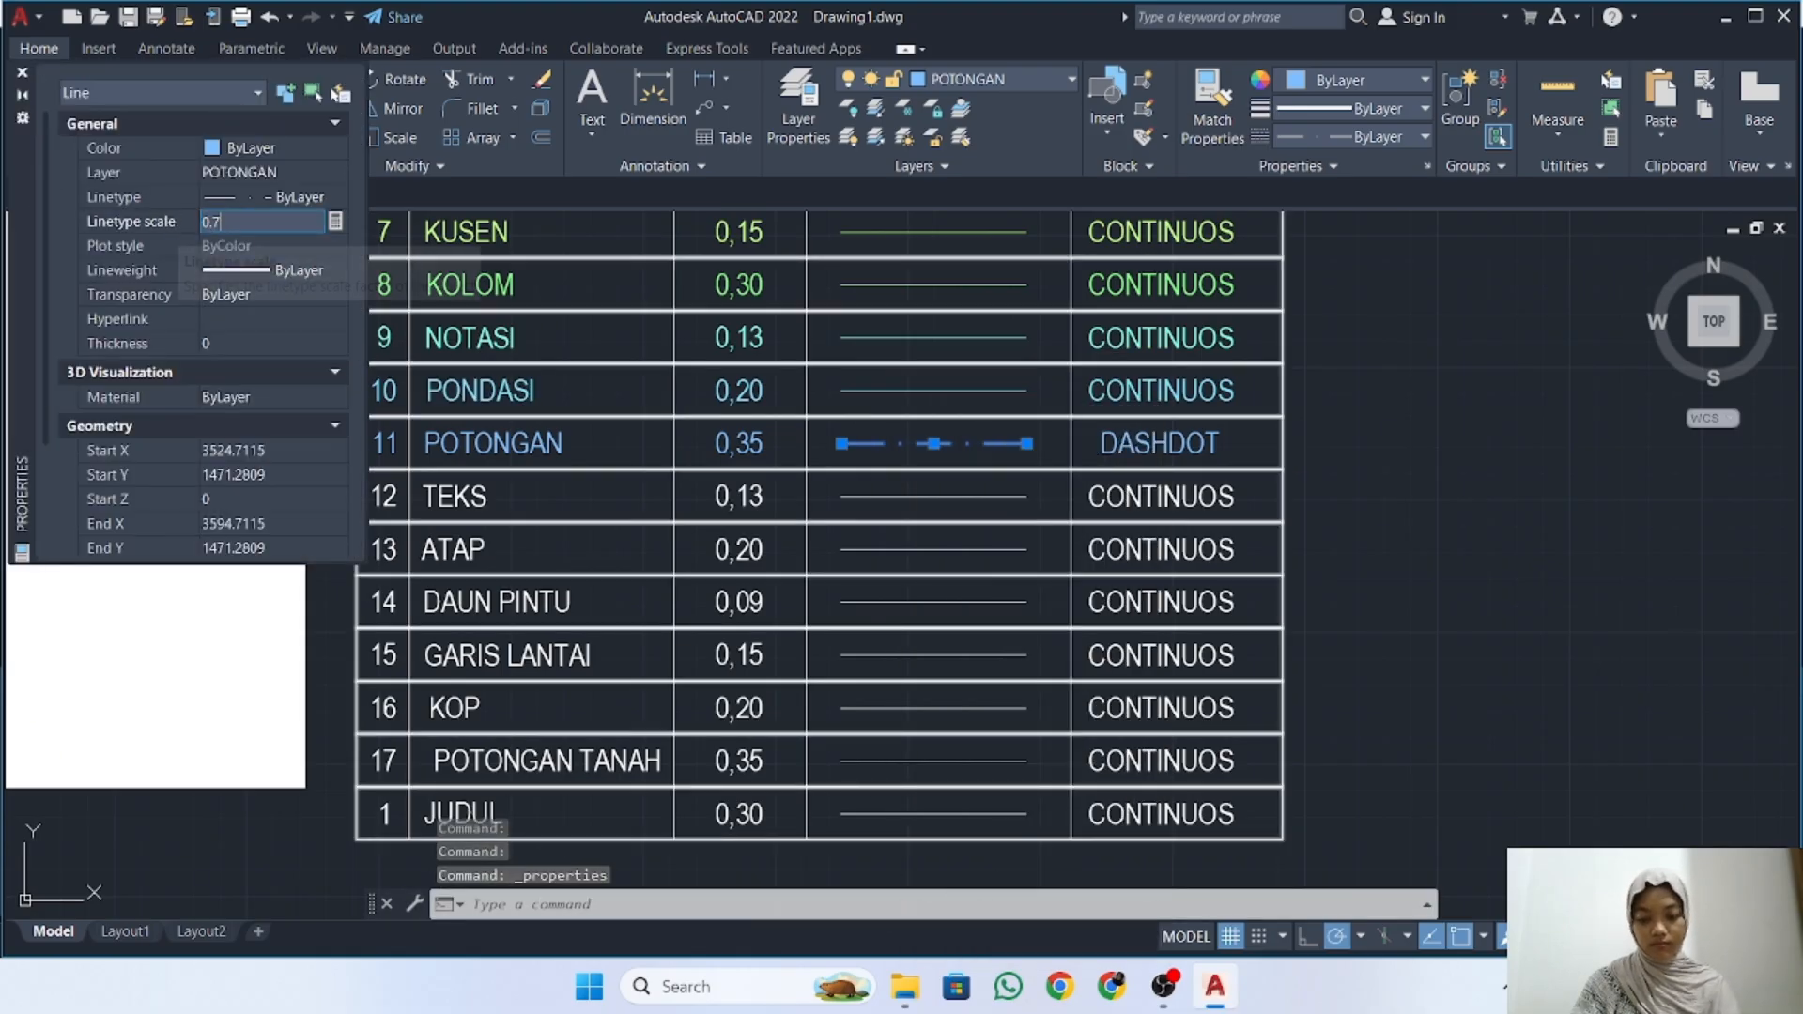
key(Return)
click(22, 73)
key(Escape)
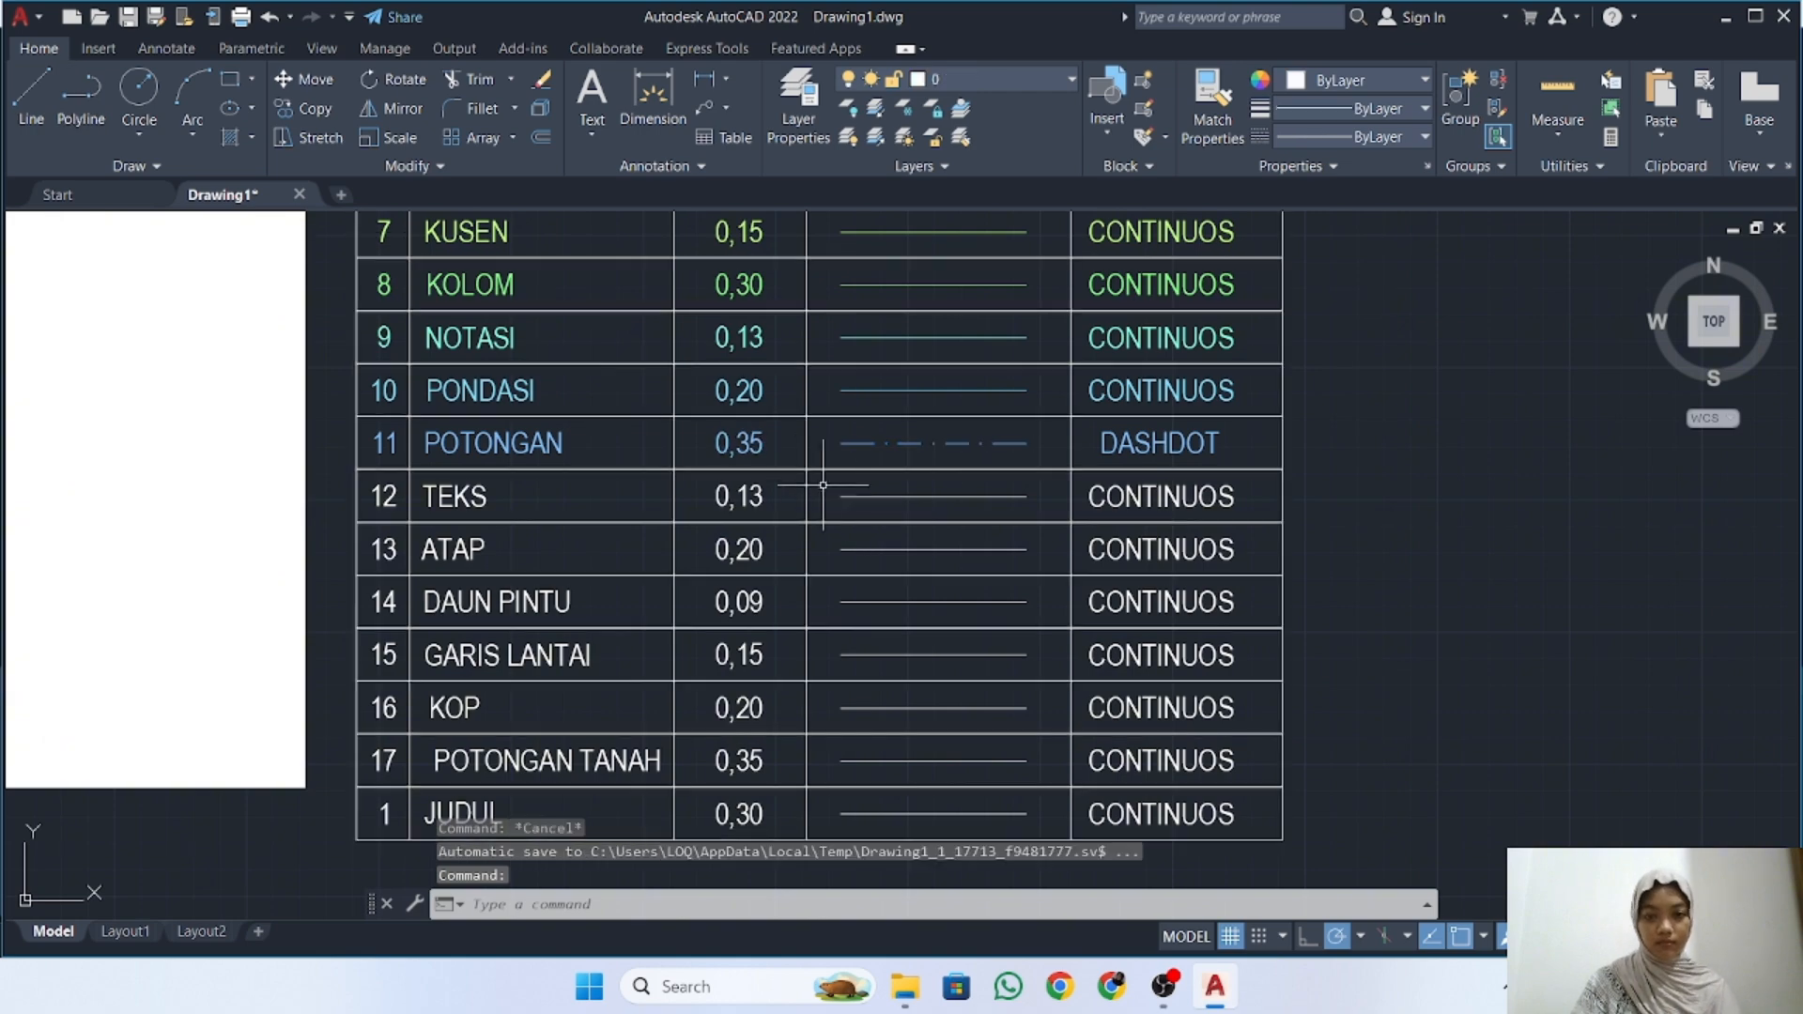
Assign the number, name, TEBAL, line sample and KETERANGAN of row 12 to the TEKS layer
middle_drag(821, 487, 890, 476)
click(459, 483)
click(538, 483)
click(814, 486)
click(1011, 488)
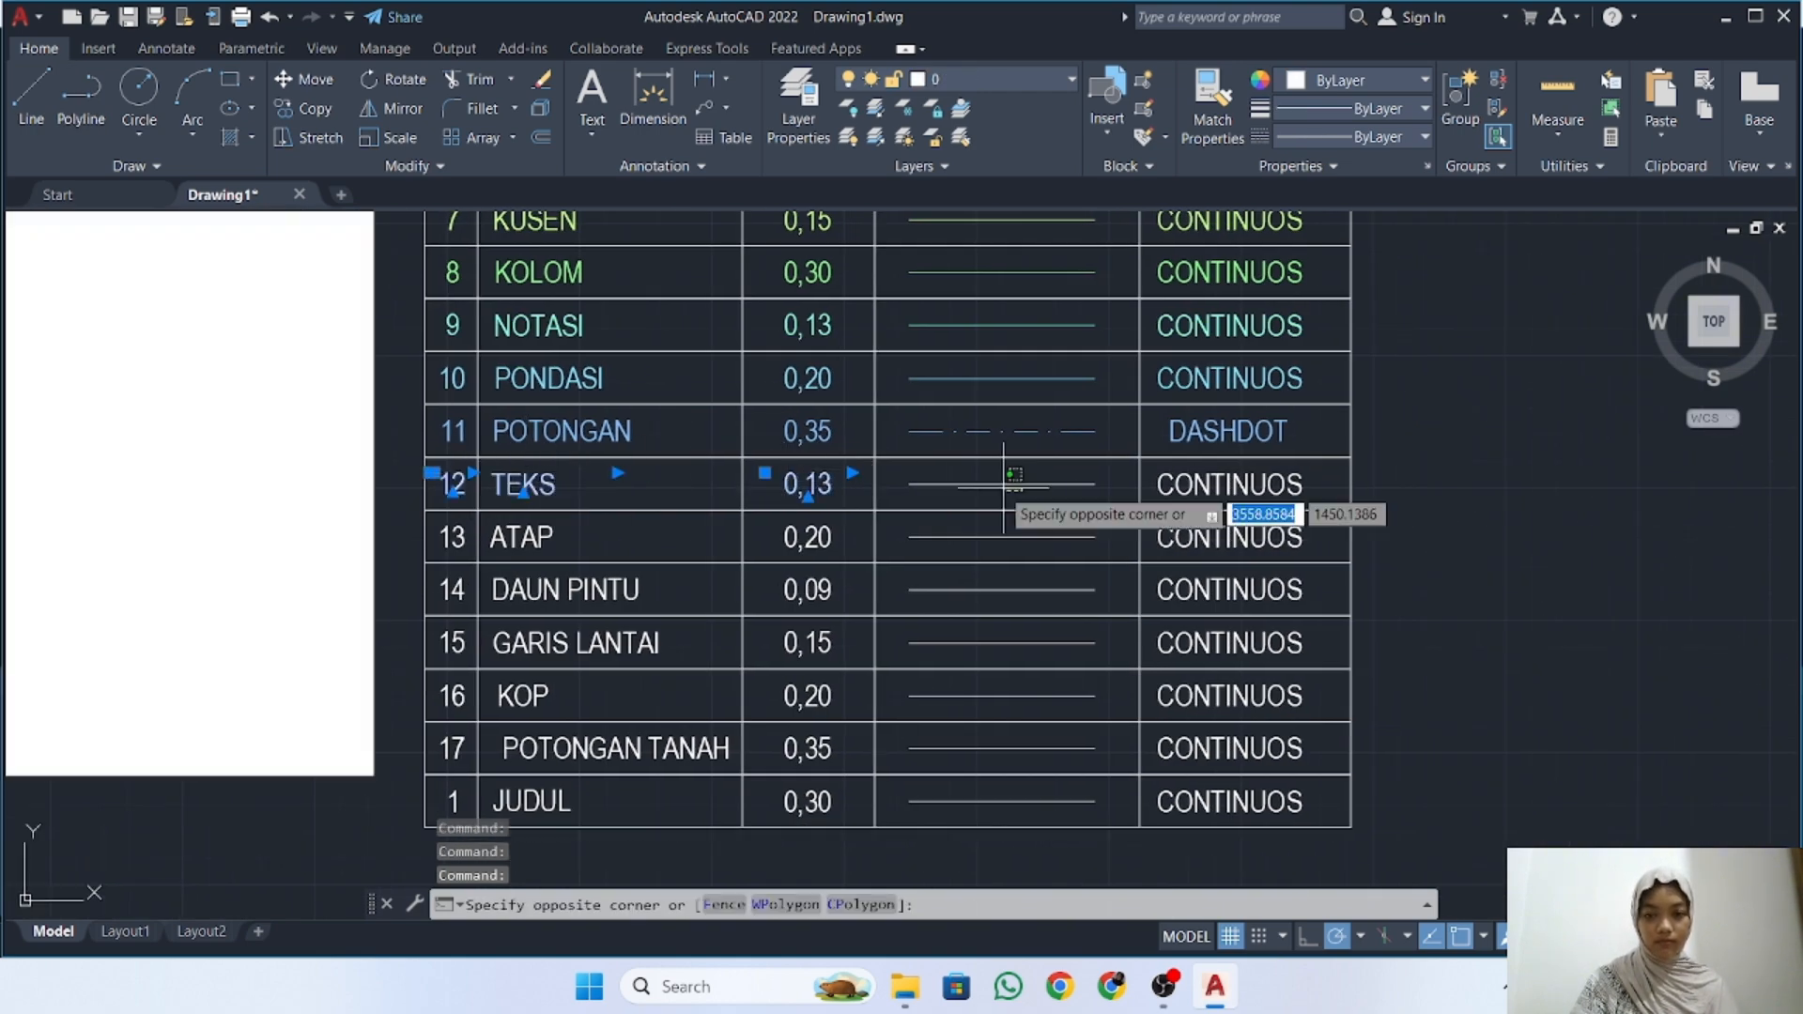
click(1010, 484)
click(1212, 497)
click(949, 79)
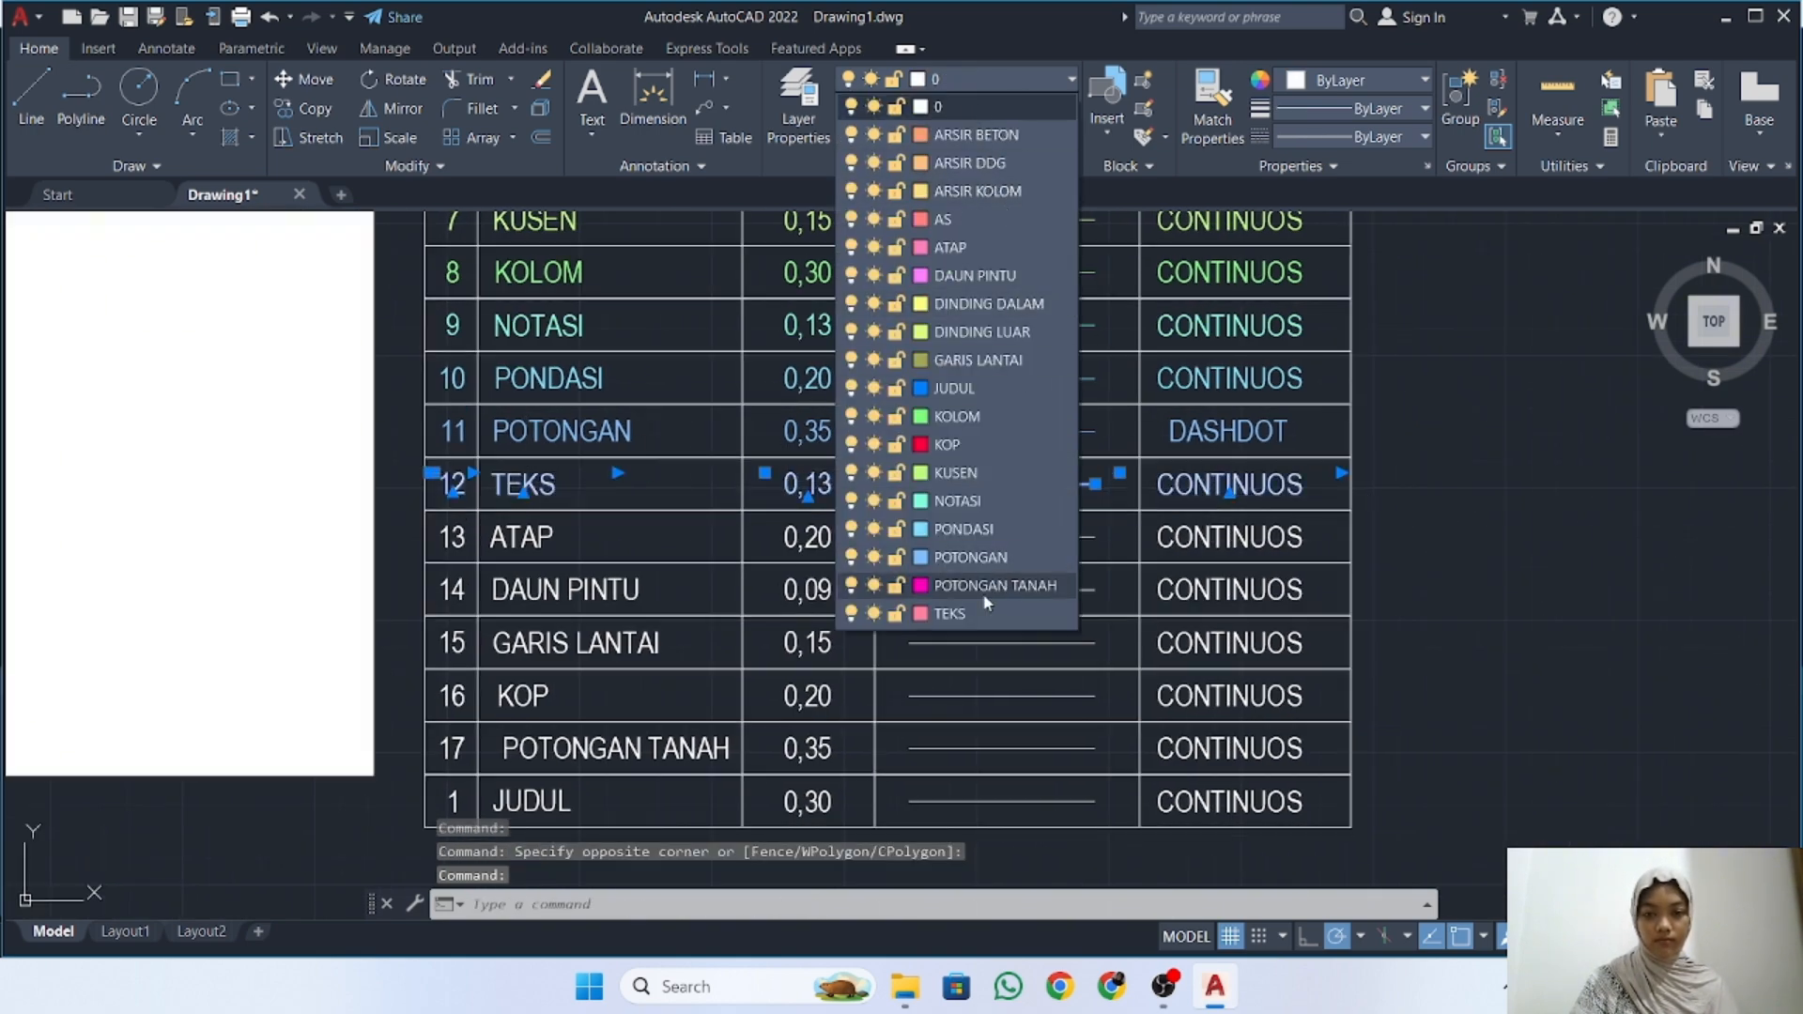
click(949, 607)
key(Escape)
Assign the number, name, TEBAL, line sample and KETERANGAN of row 13 to the ATAP layer
click(452, 538)
click(522, 537)
click(810, 534)
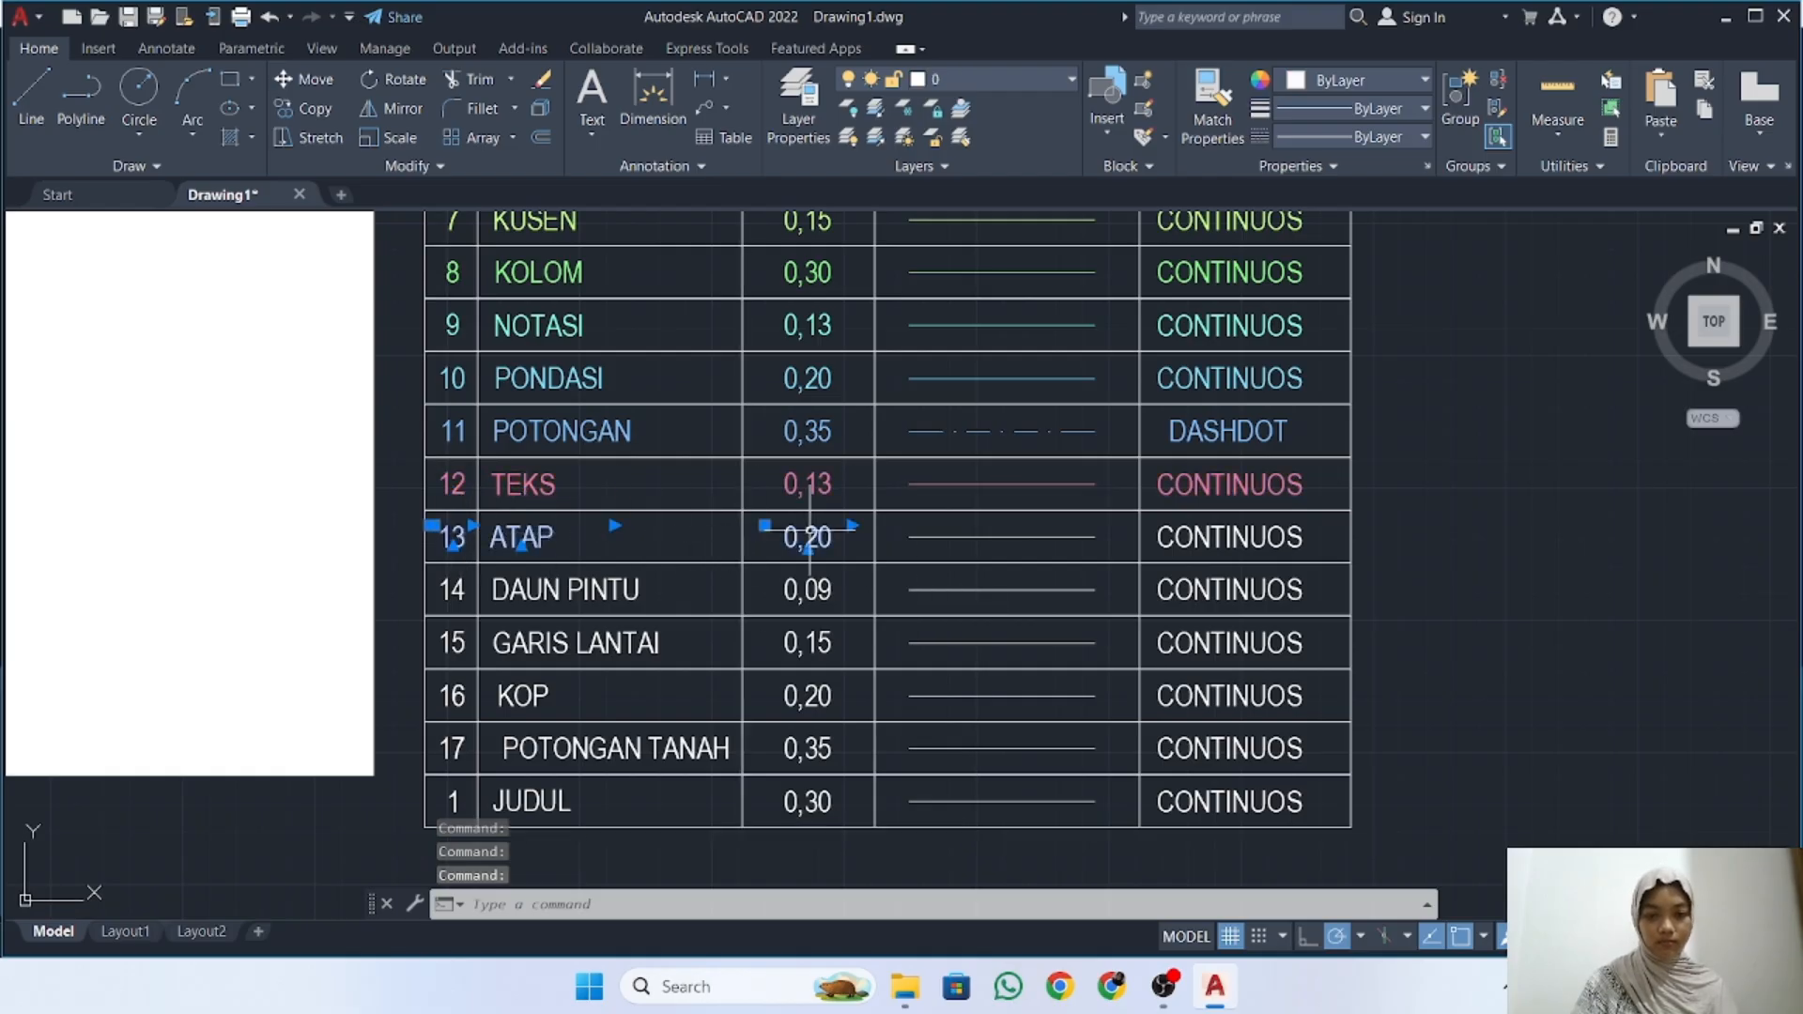
click(948, 79)
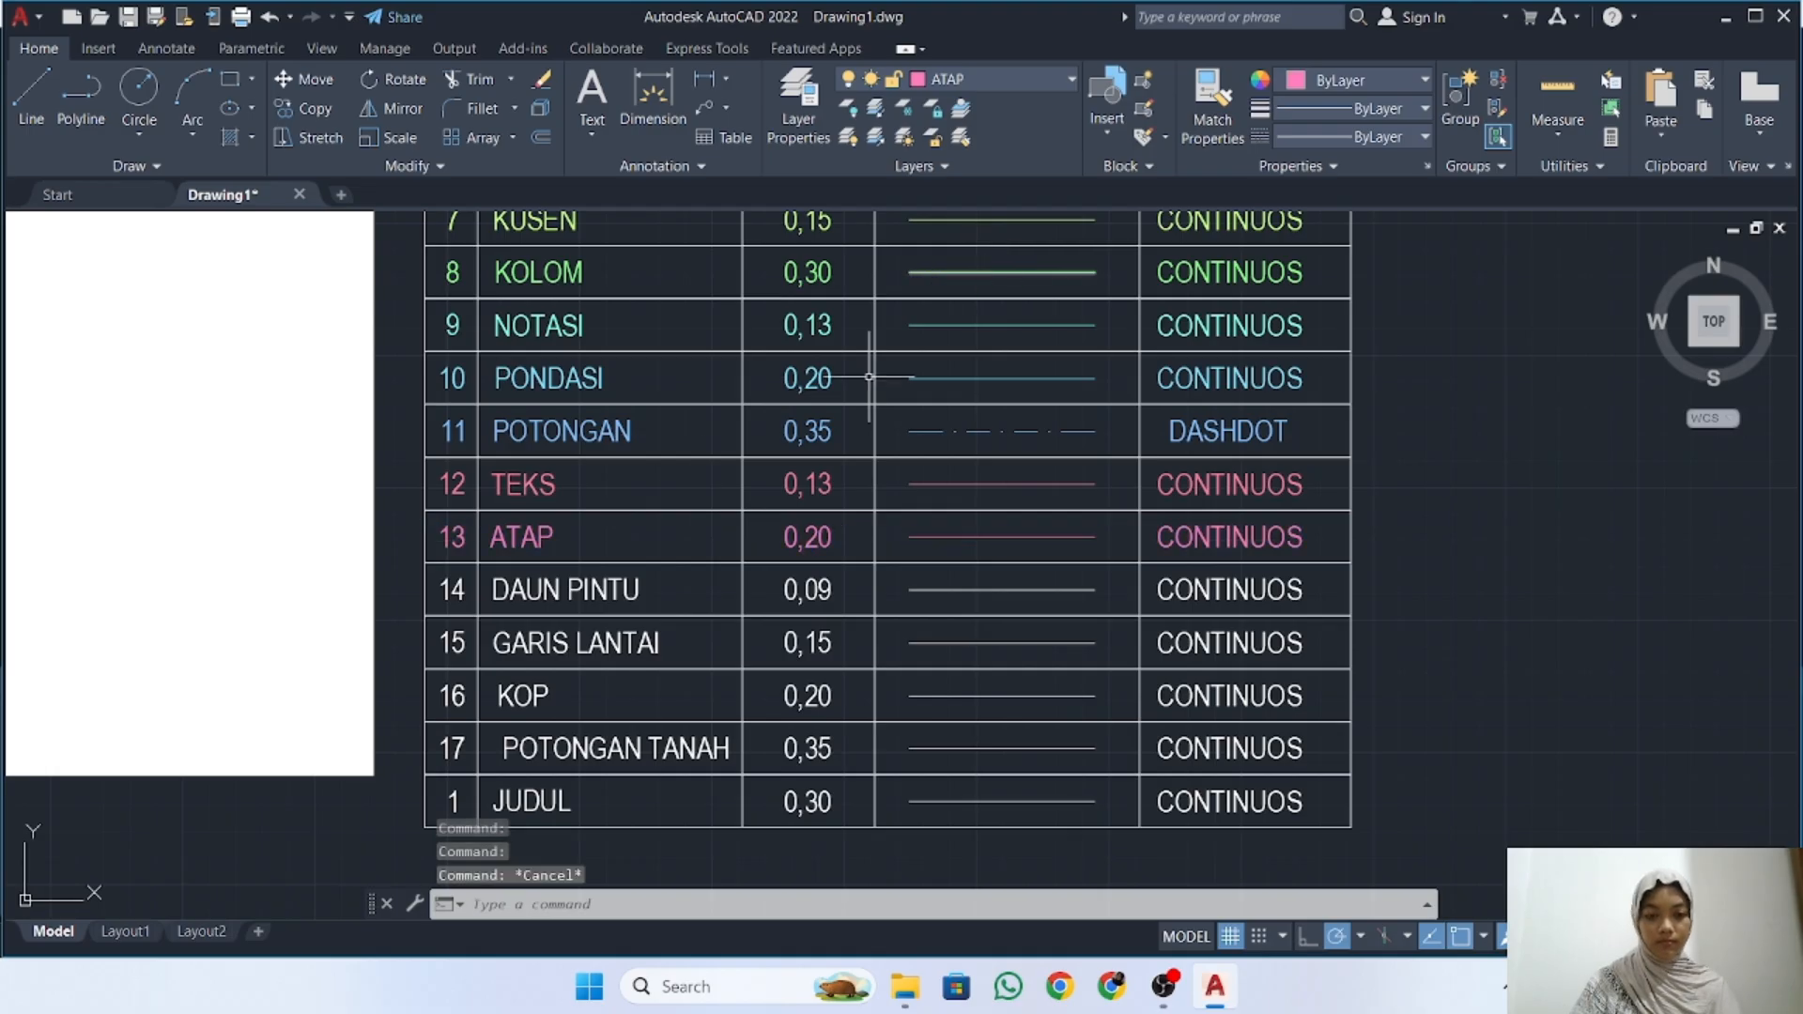
Assign the number, name, TEBAL, line sample and KETERANGAN of row 14 to the DAUN PINTU layer
click(452, 589)
click(563, 589)
click(808, 590)
click(931, 593)
click(931, 592)
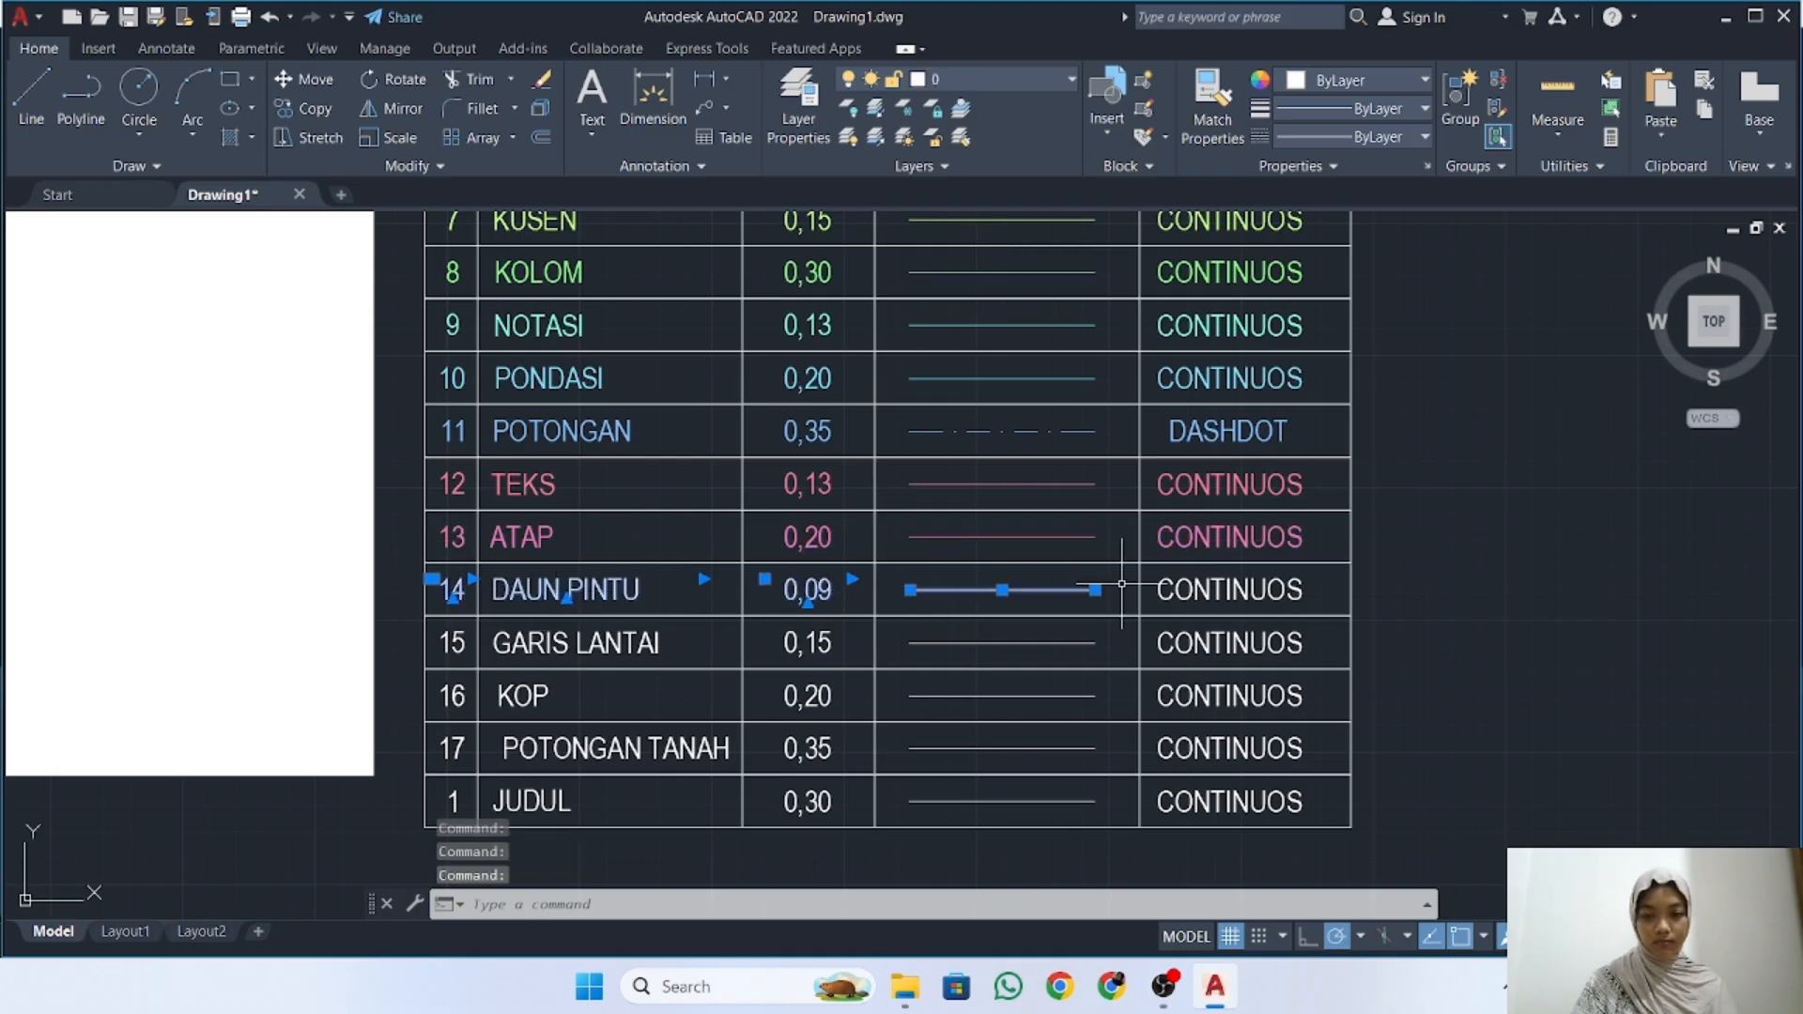
click(1203, 584)
click(977, 79)
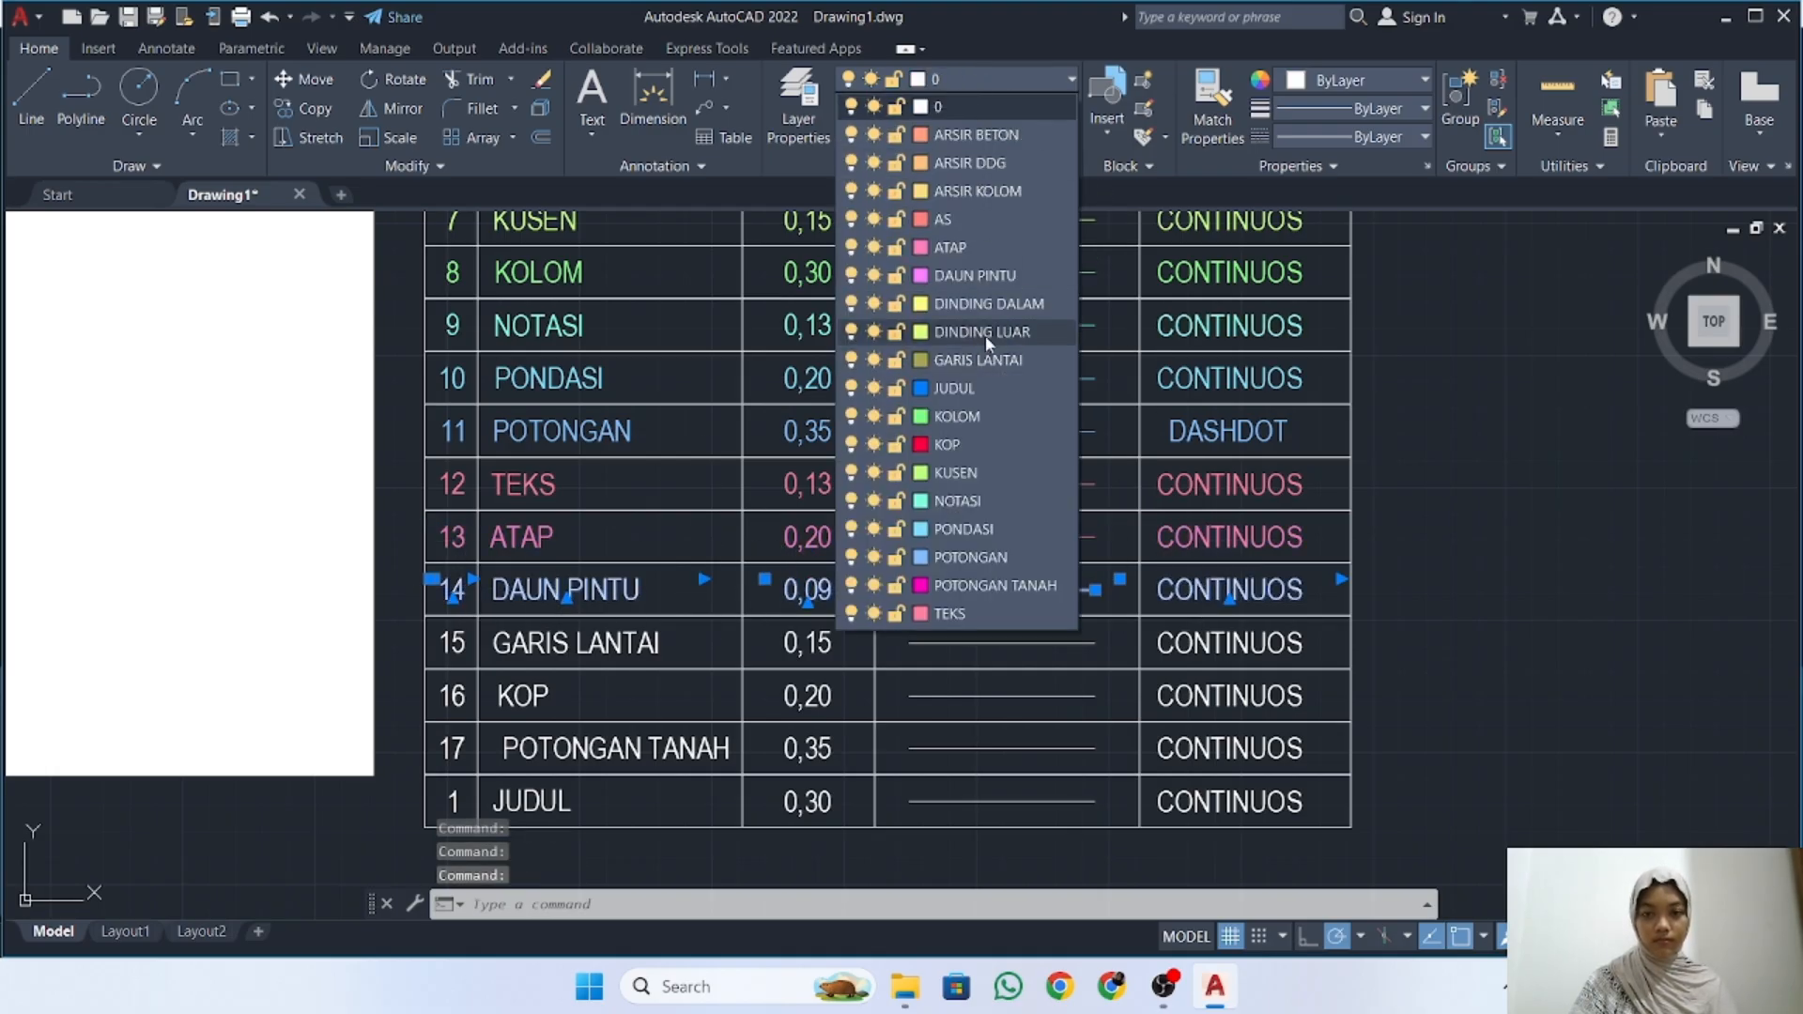
click(977, 276)
key(Escape)
Assign the number, name, TEBAL, line sample and KETERANGAN of row 15 to the GARIS LANTAI layer
scroll(922, 736, down, 2)
scroll(967, 466, up, 2)
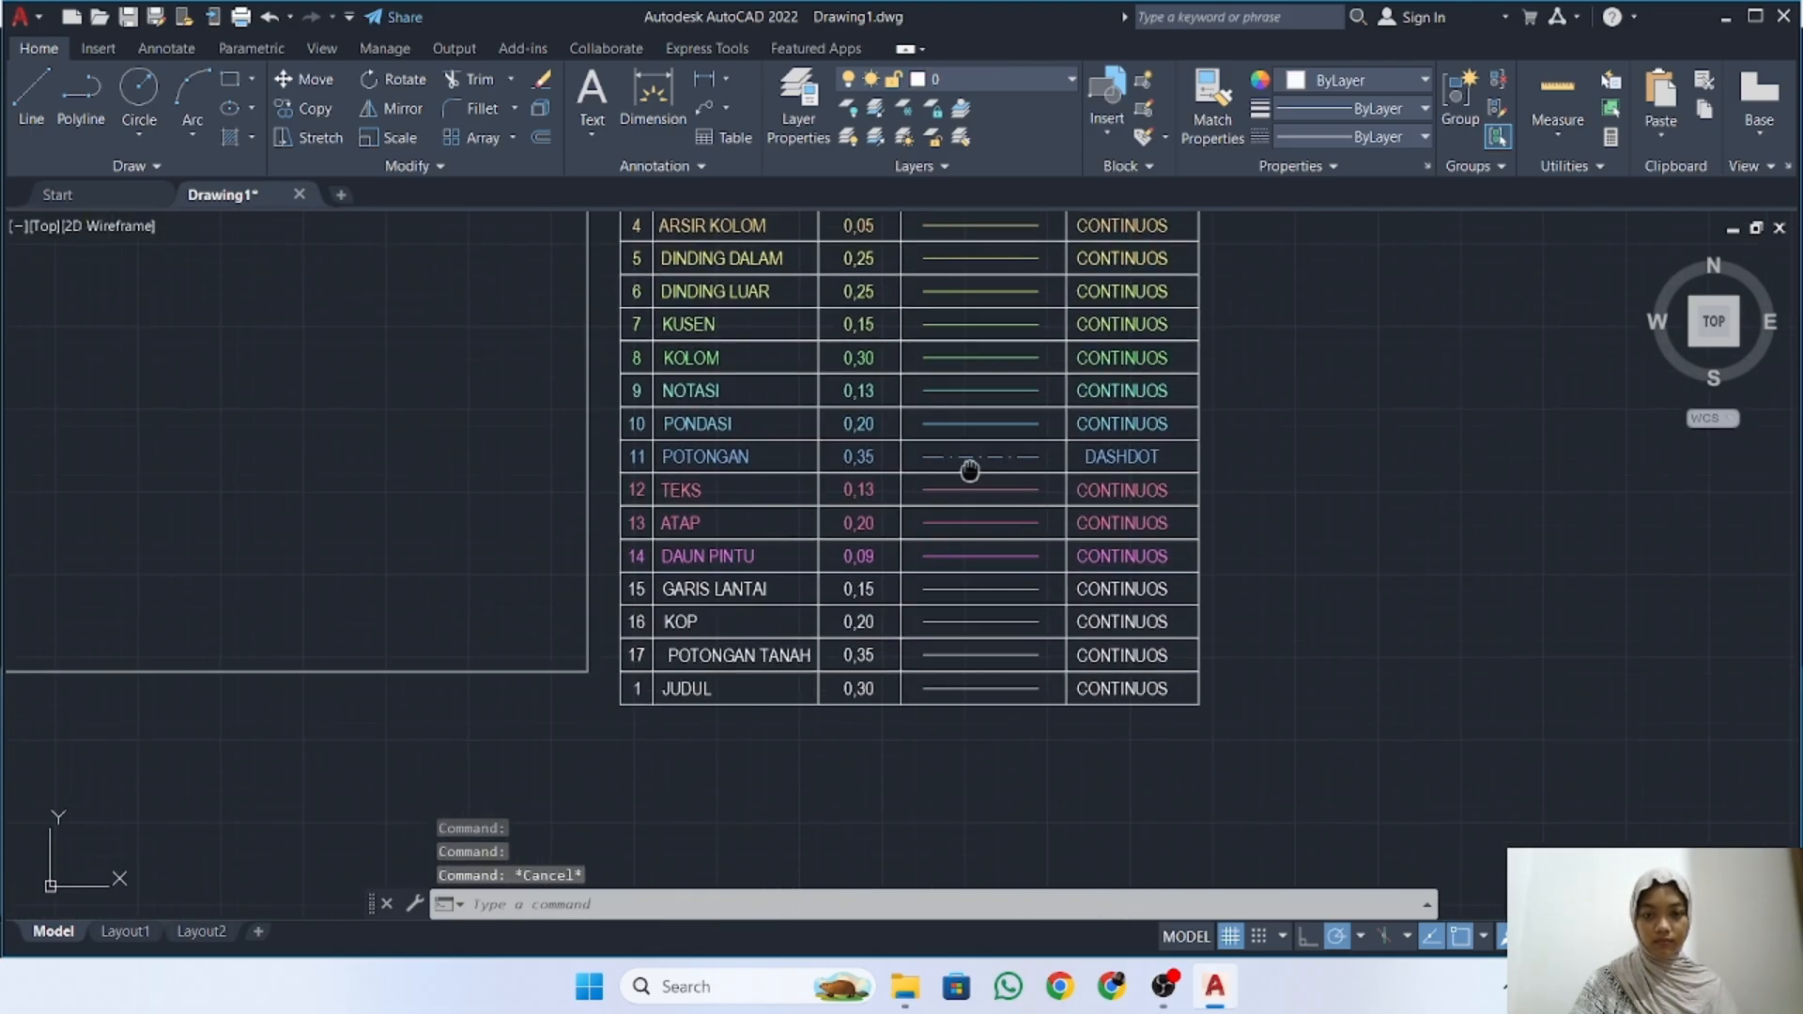
click(534, 533)
click(584, 536)
click(861, 529)
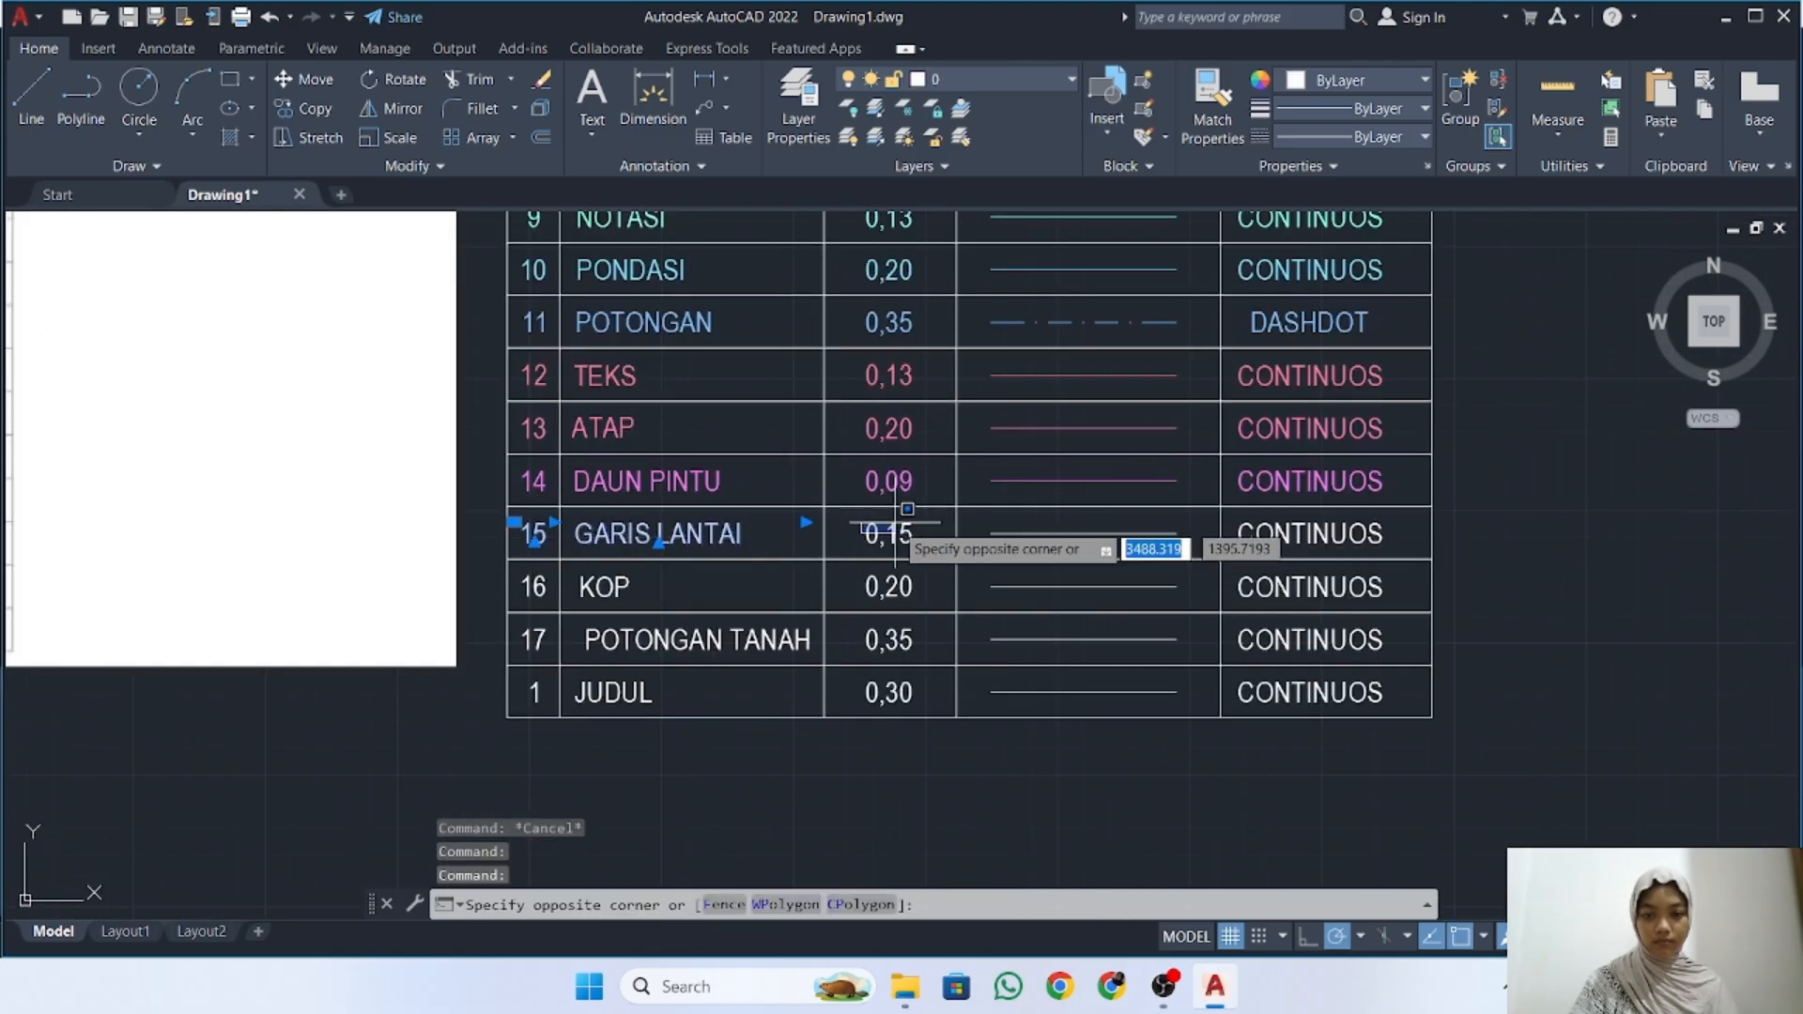
click(894, 525)
click(898, 532)
click(1104, 545)
click(1313, 533)
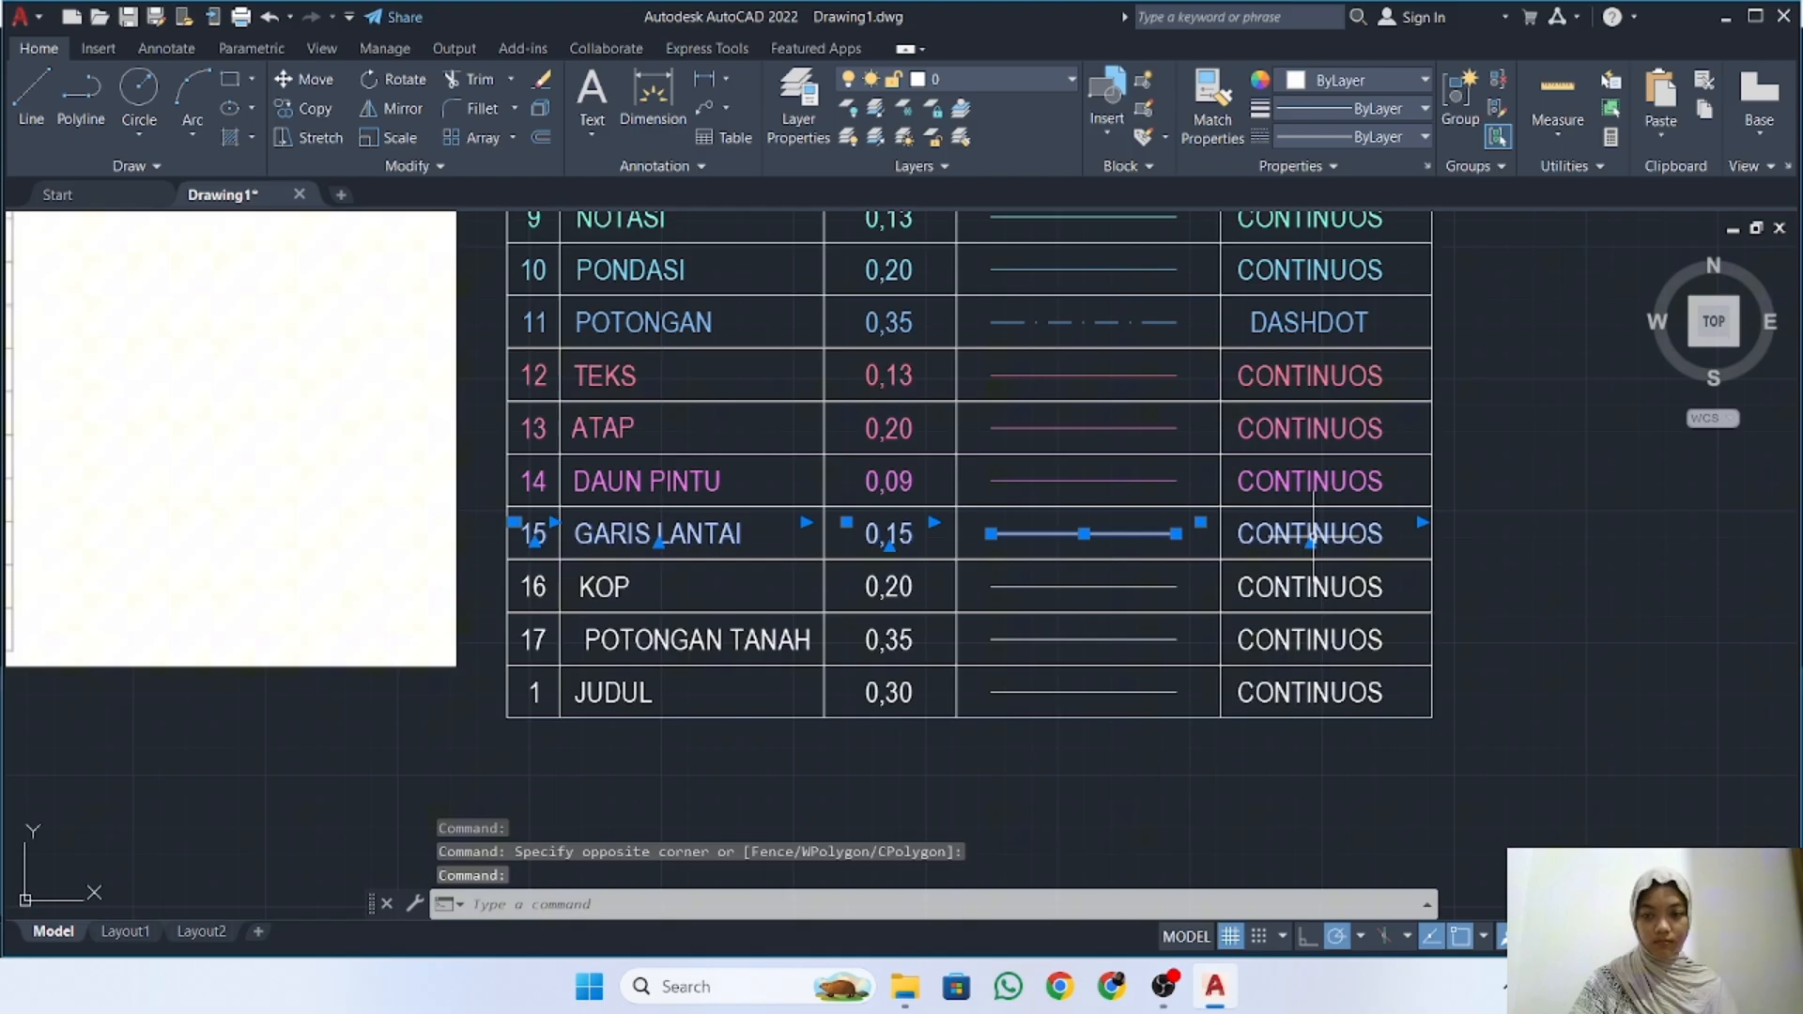
click(992, 81)
click(940, 358)
key(Escape)
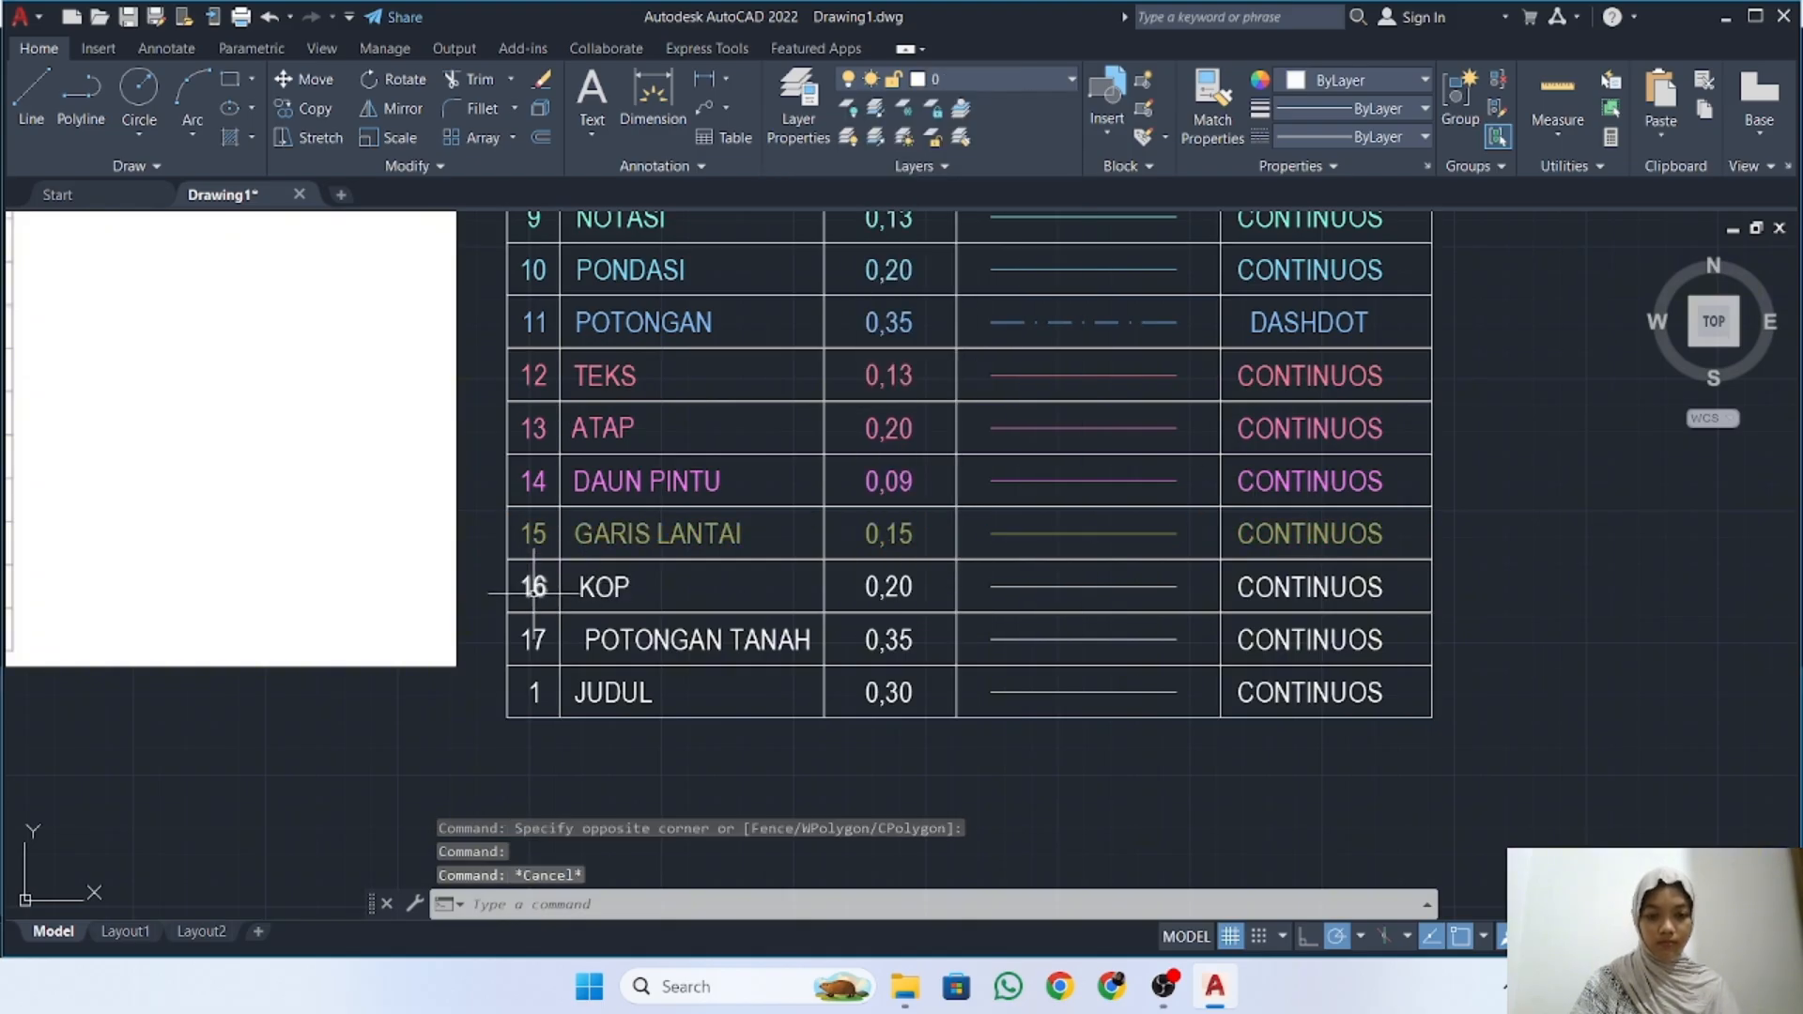
Assign the number, name, TEBAL, line sample and KETERANGAN of row 16 to the KOP layer
click(533, 594)
click(602, 579)
click(602, 583)
click(881, 587)
click(1058, 585)
click(1266, 579)
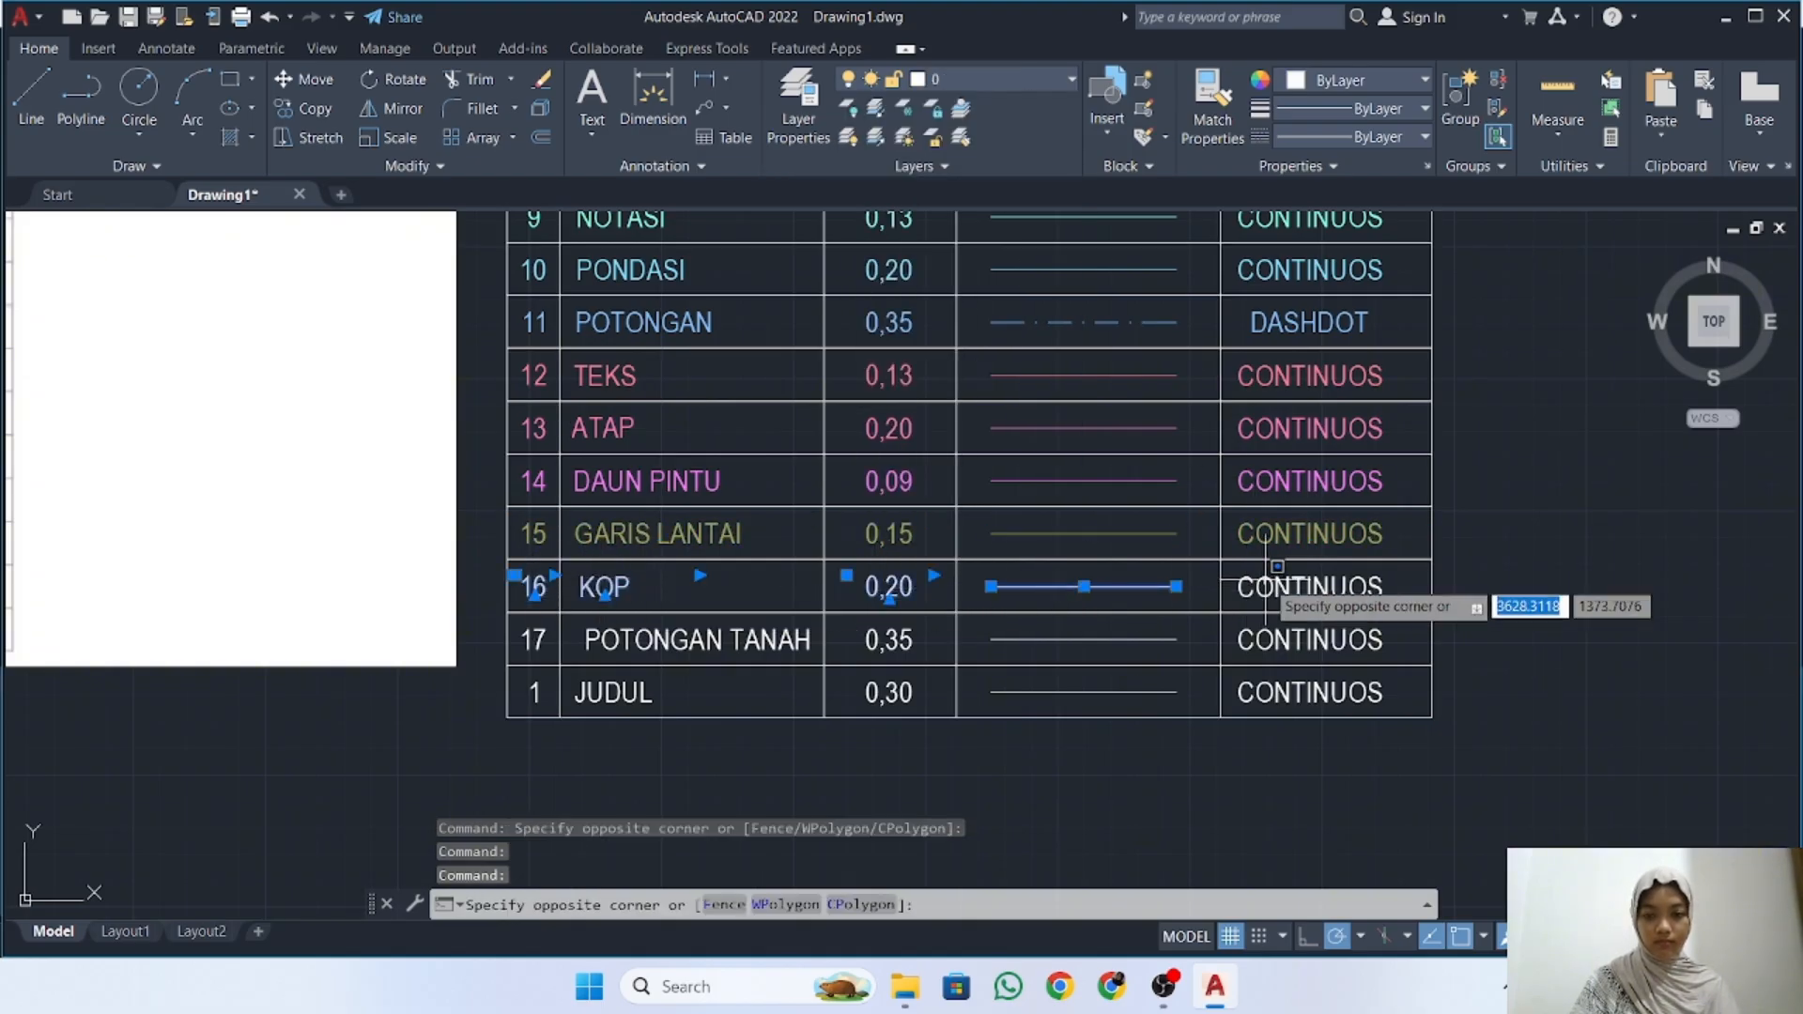
click(1391, 609)
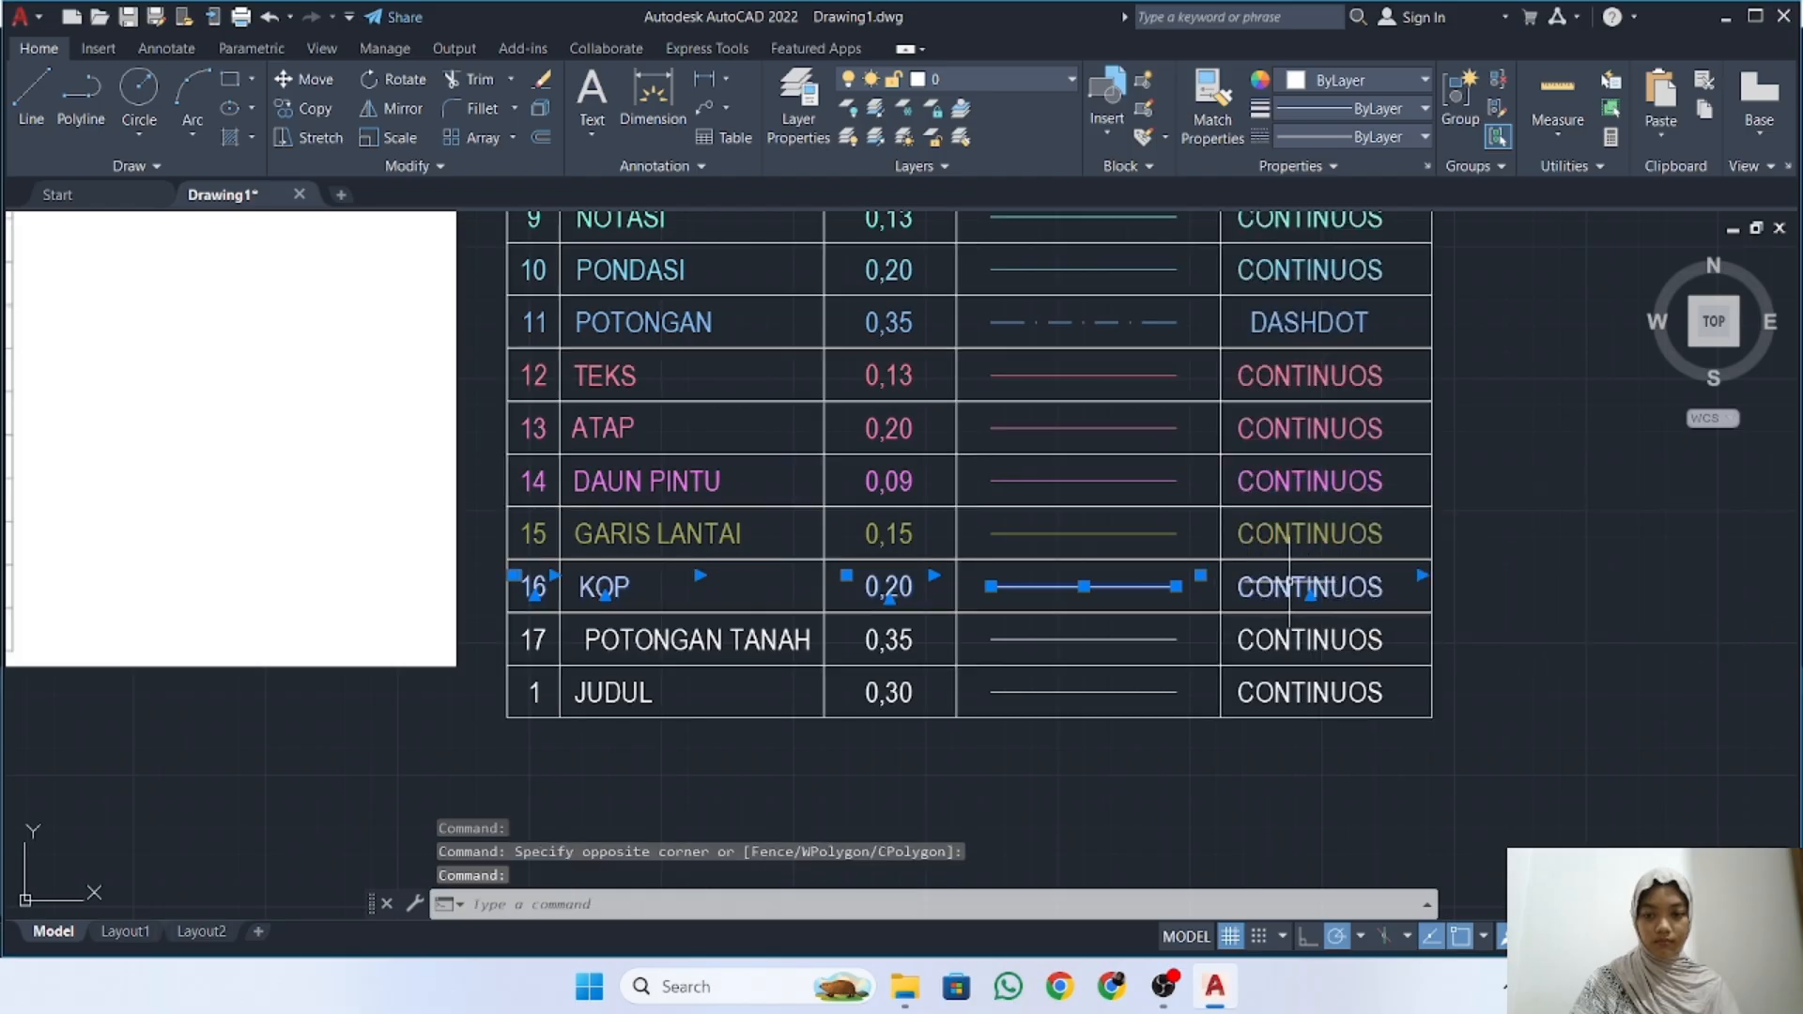
click(988, 80)
click(948, 448)
key(Escape)
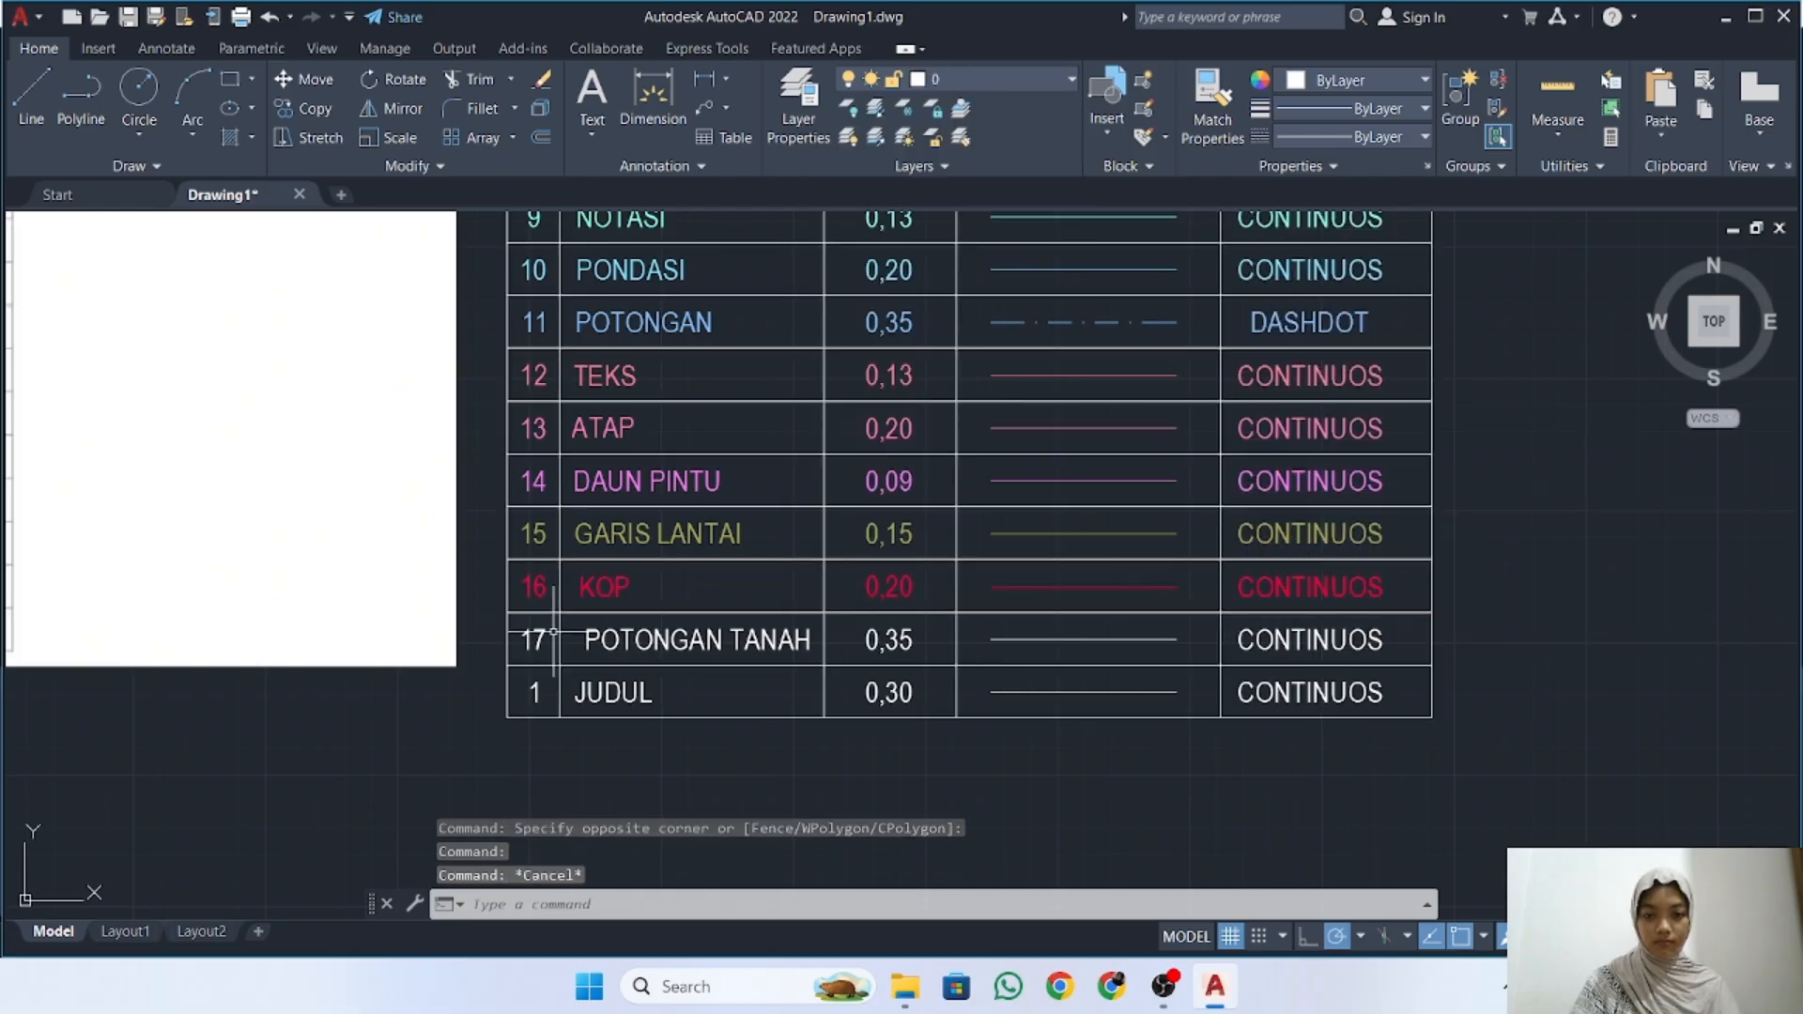
Assign the number, name, TEBAL, line sample and KETERANGAN of row 17 to the POTONGAN TANAH layer
click(534, 640)
click(696, 639)
click(883, 639)
click(1080, 640)
click(1263, 640)
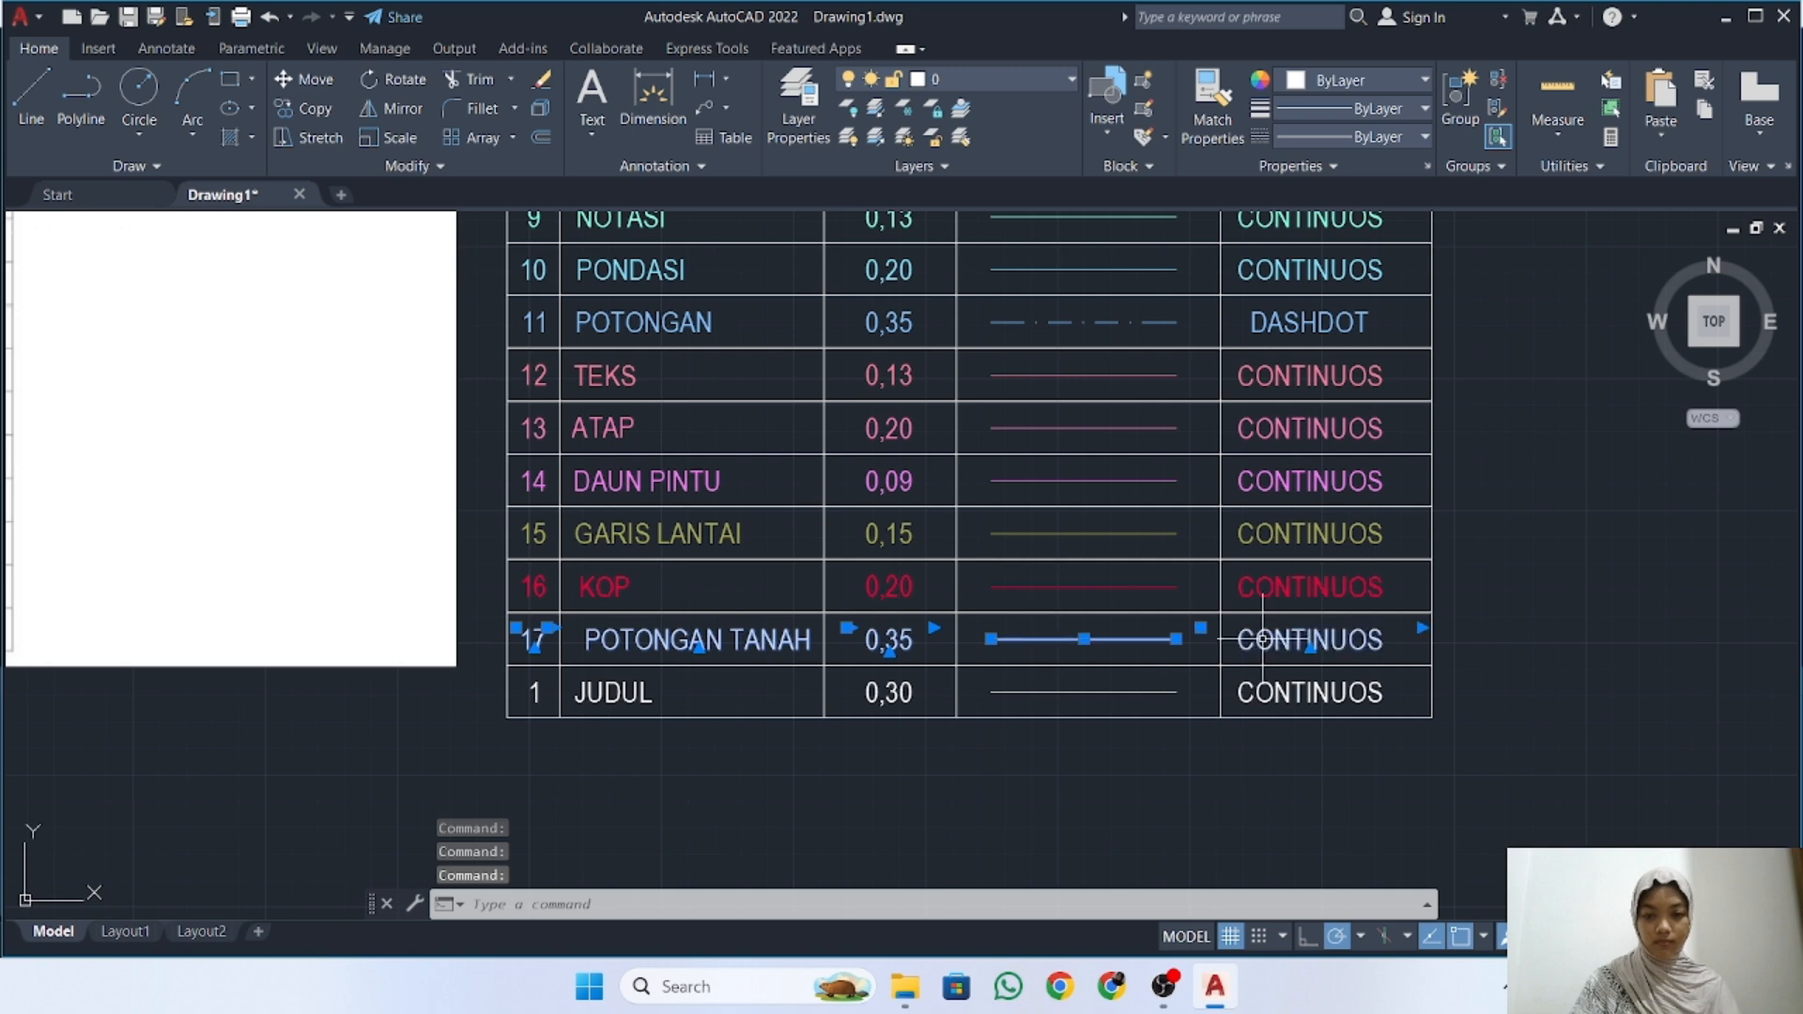
click(988, 80)
click(948, 586)
key(Escape)
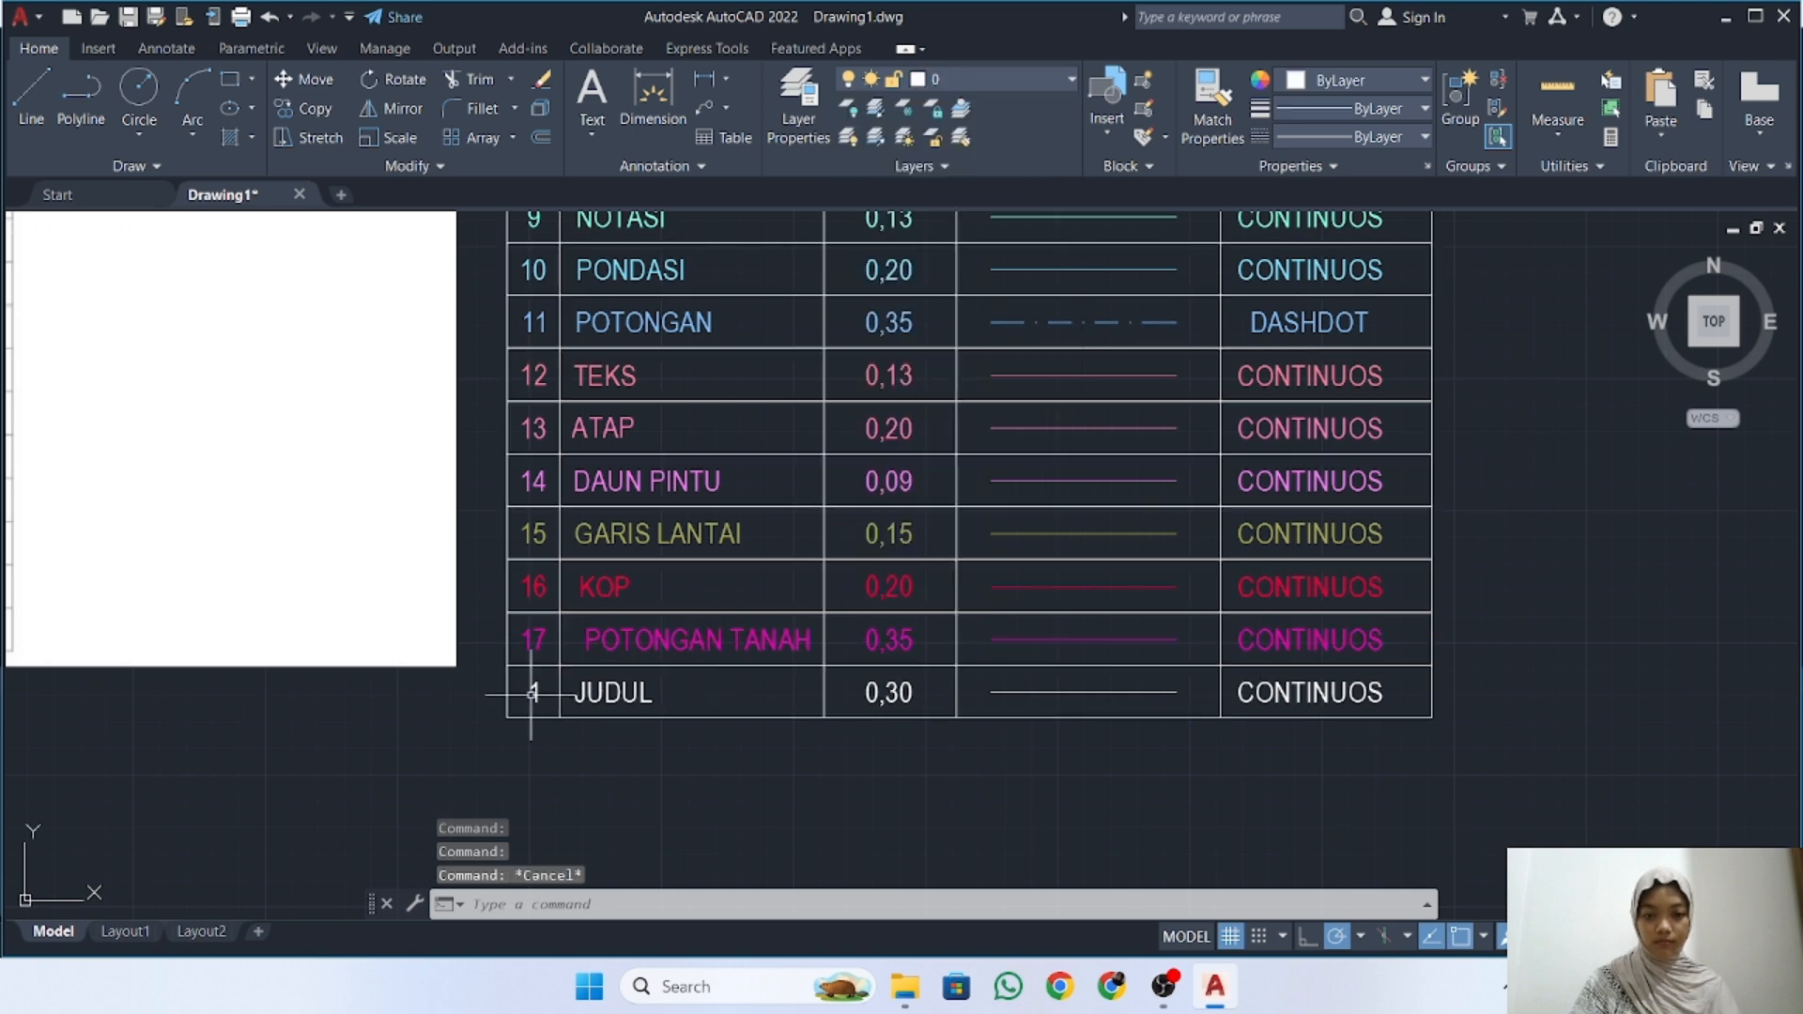
Correct the last row's number to 18 and assign all of that row's contents to the JUDUL layer
double_click(533, 694)
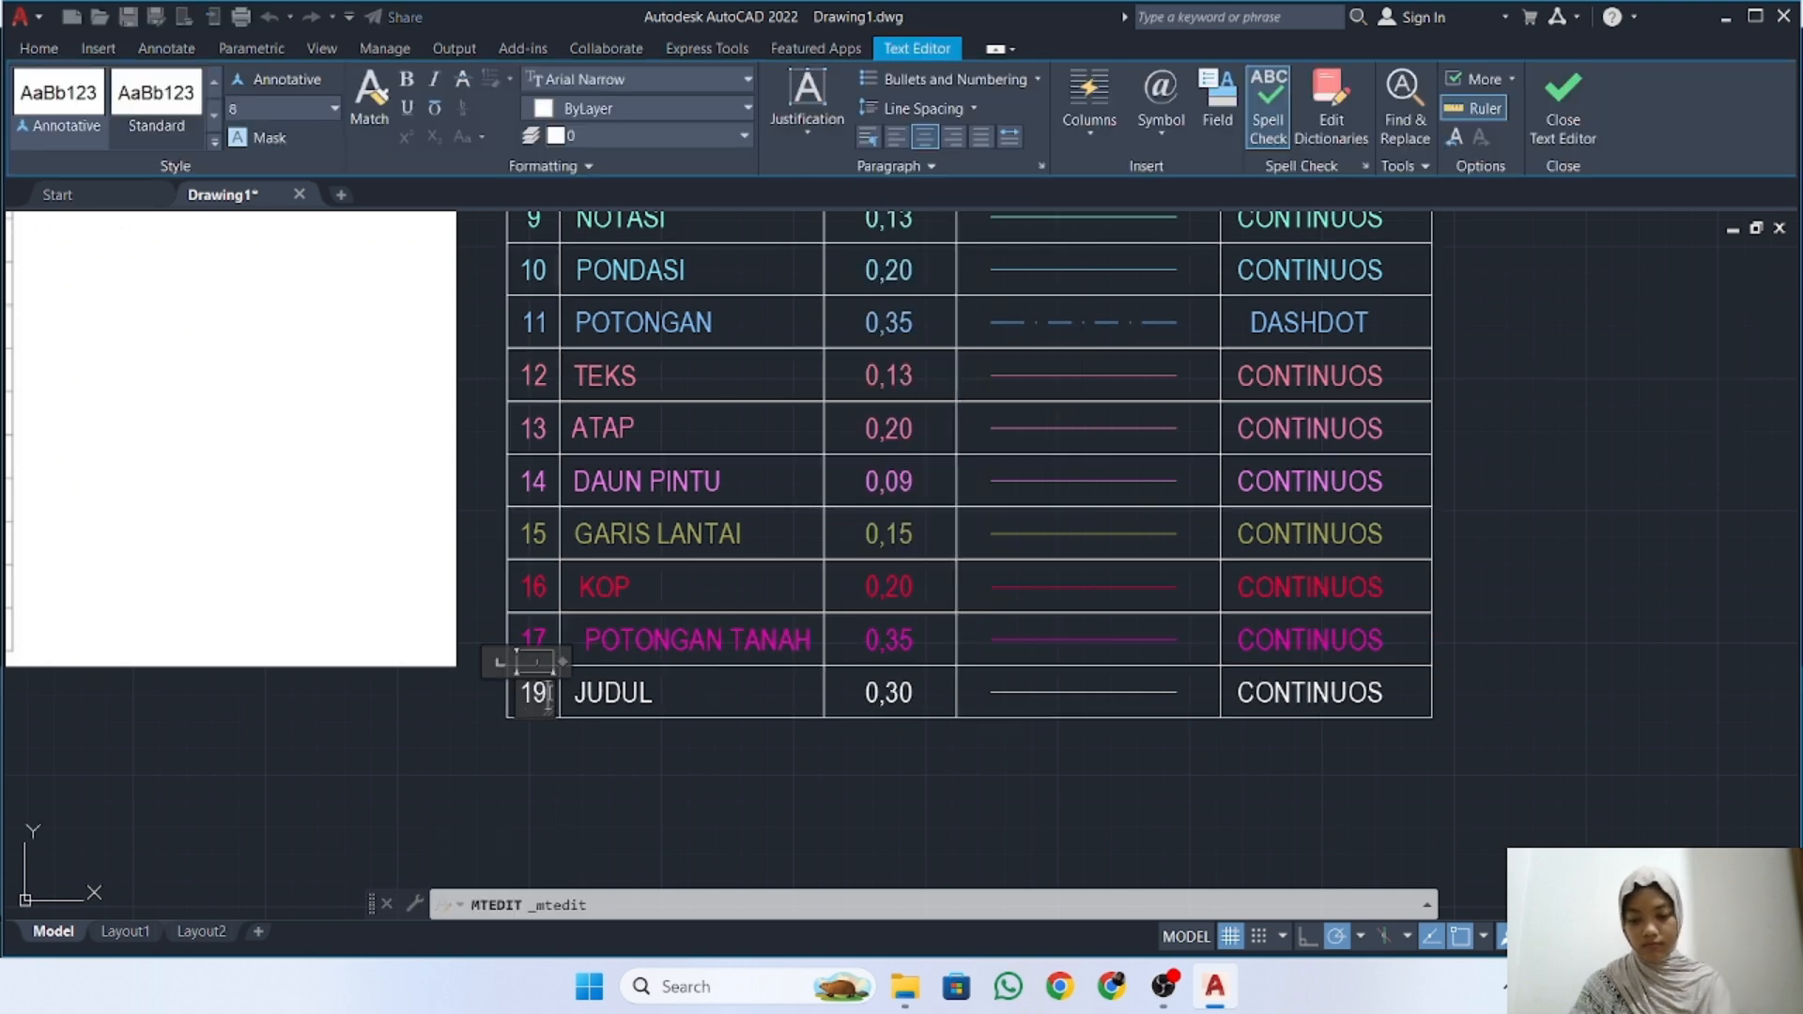
click(603, 739)
click(534, 692)
click(613, 692)
click(888, 692)
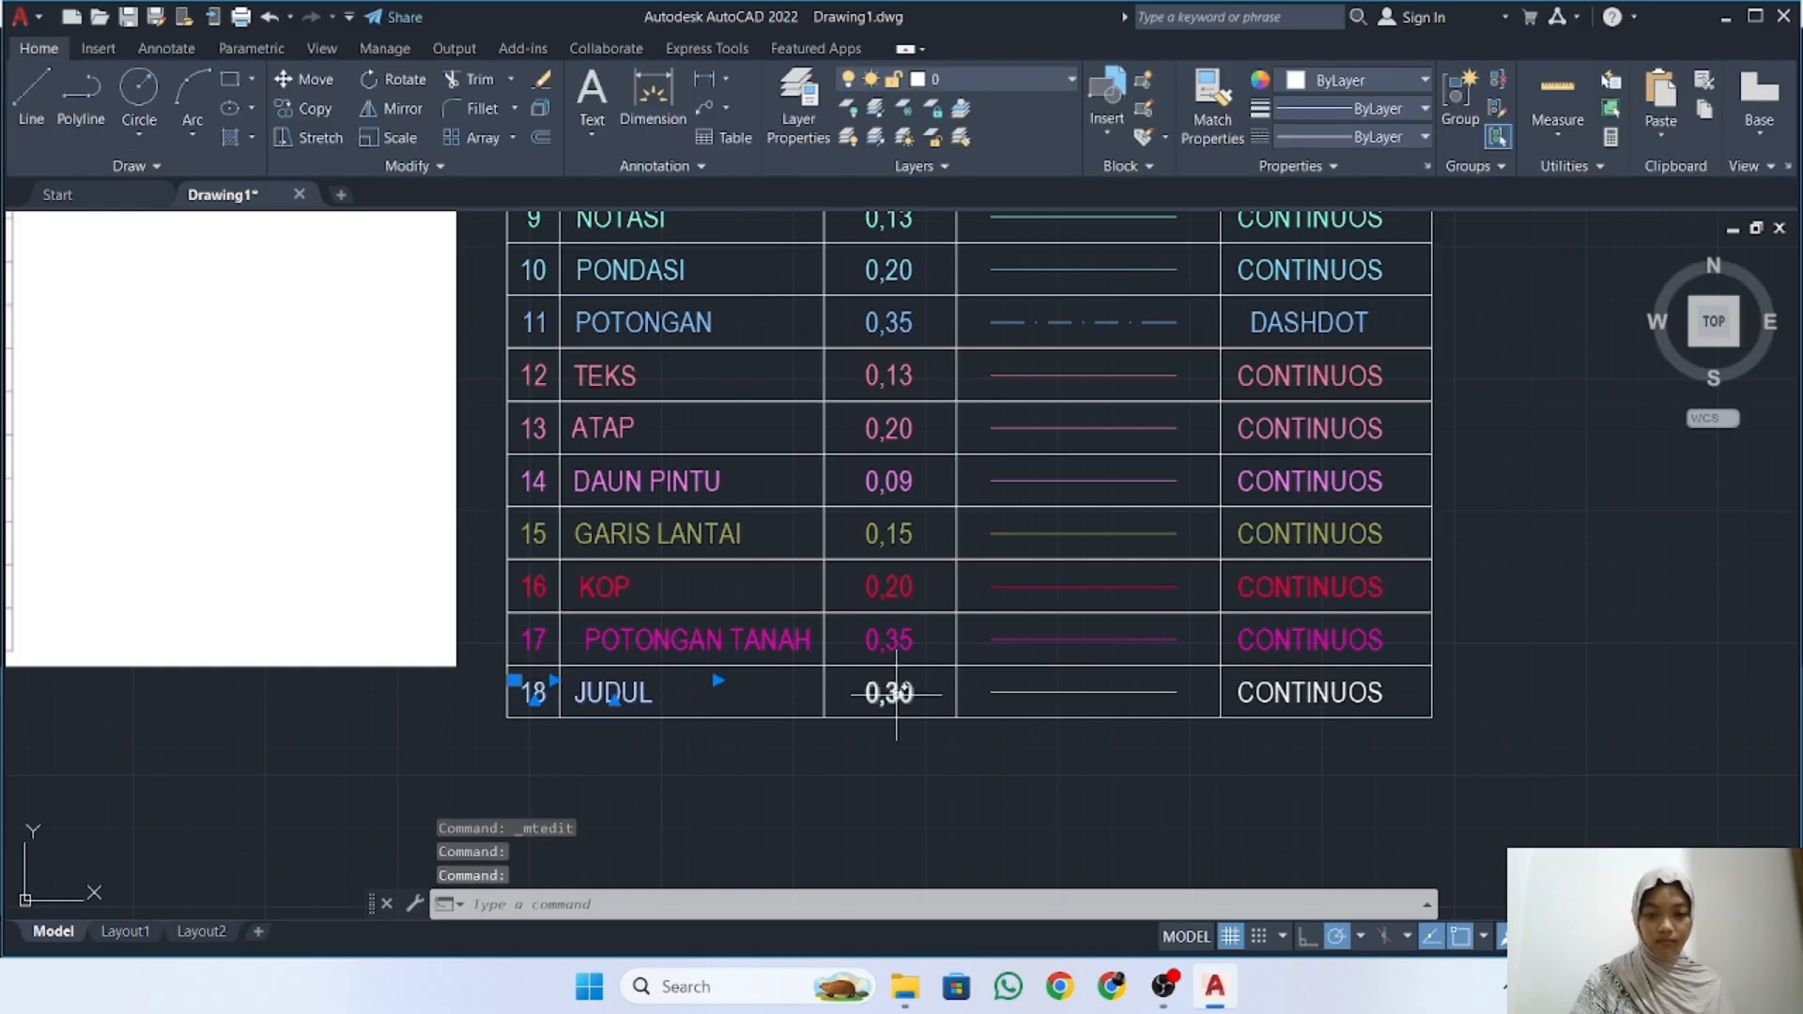
click(1084, 693)
click(1279, 693)
click(963, 79)
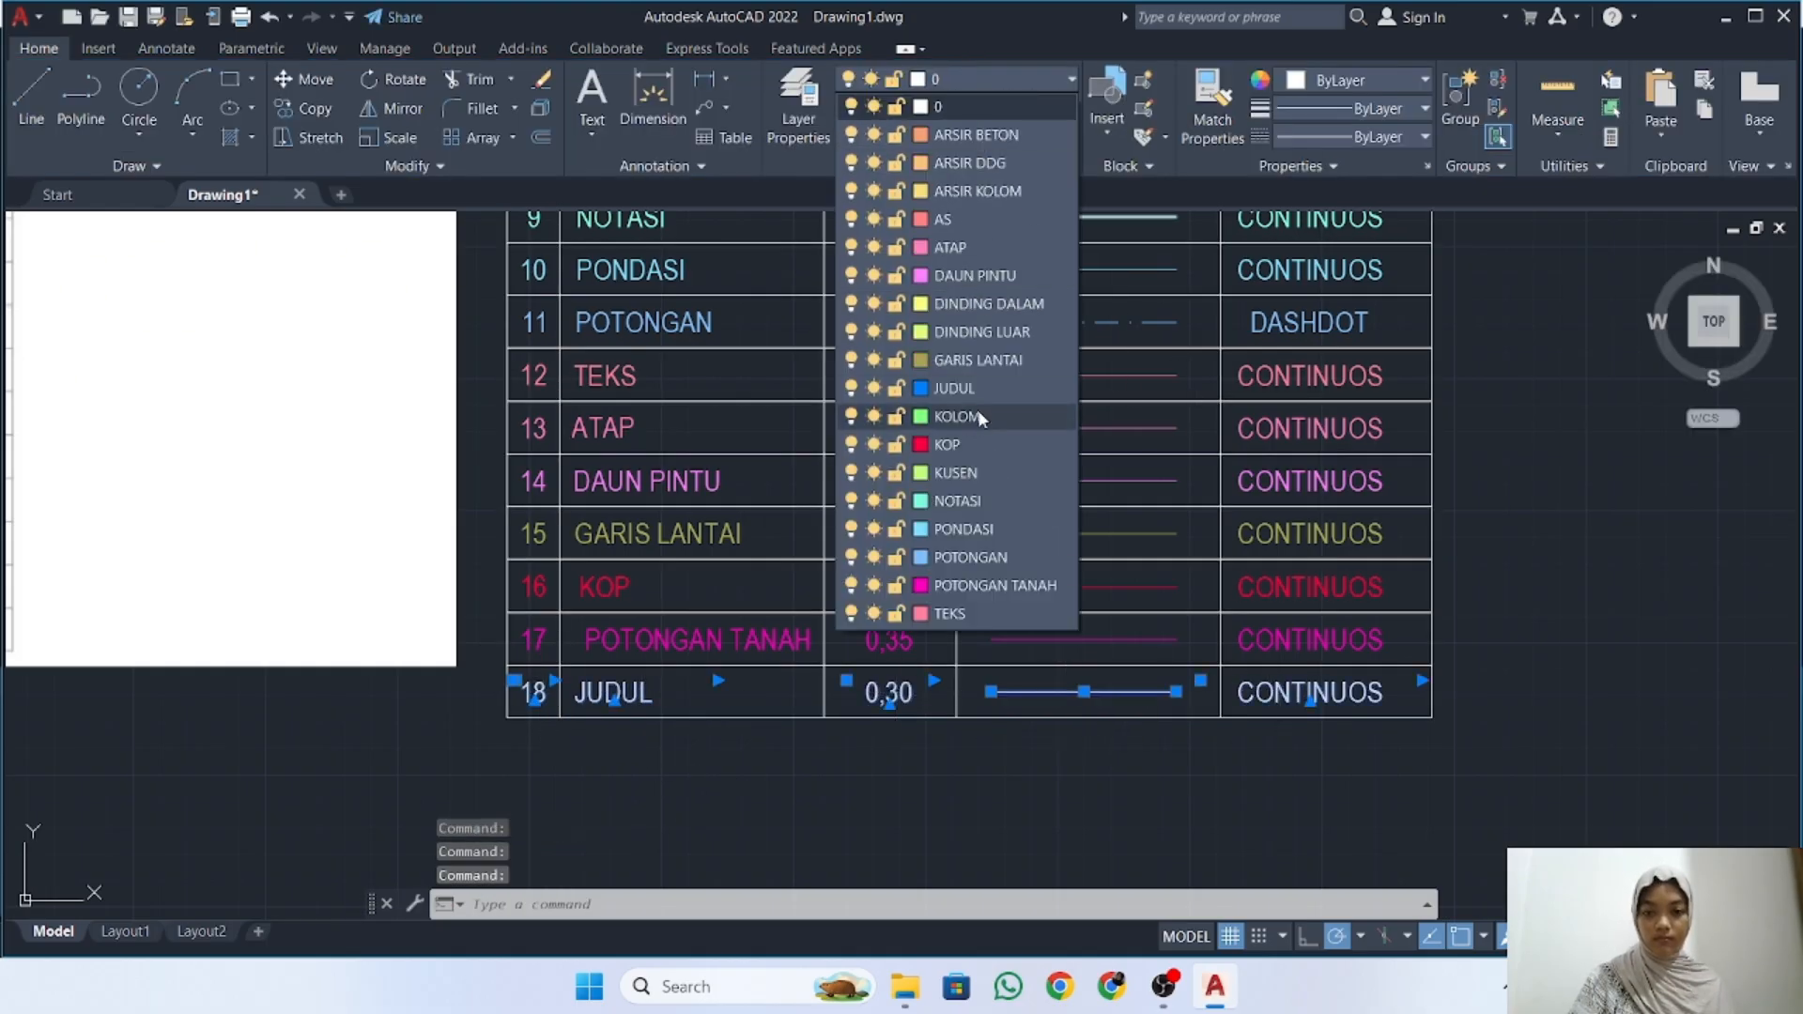
click(949, 391)
key(Escape)
Turn on Display Lineweight in the drawing's lineweight settings
scroll(1035, 728, down, 5)
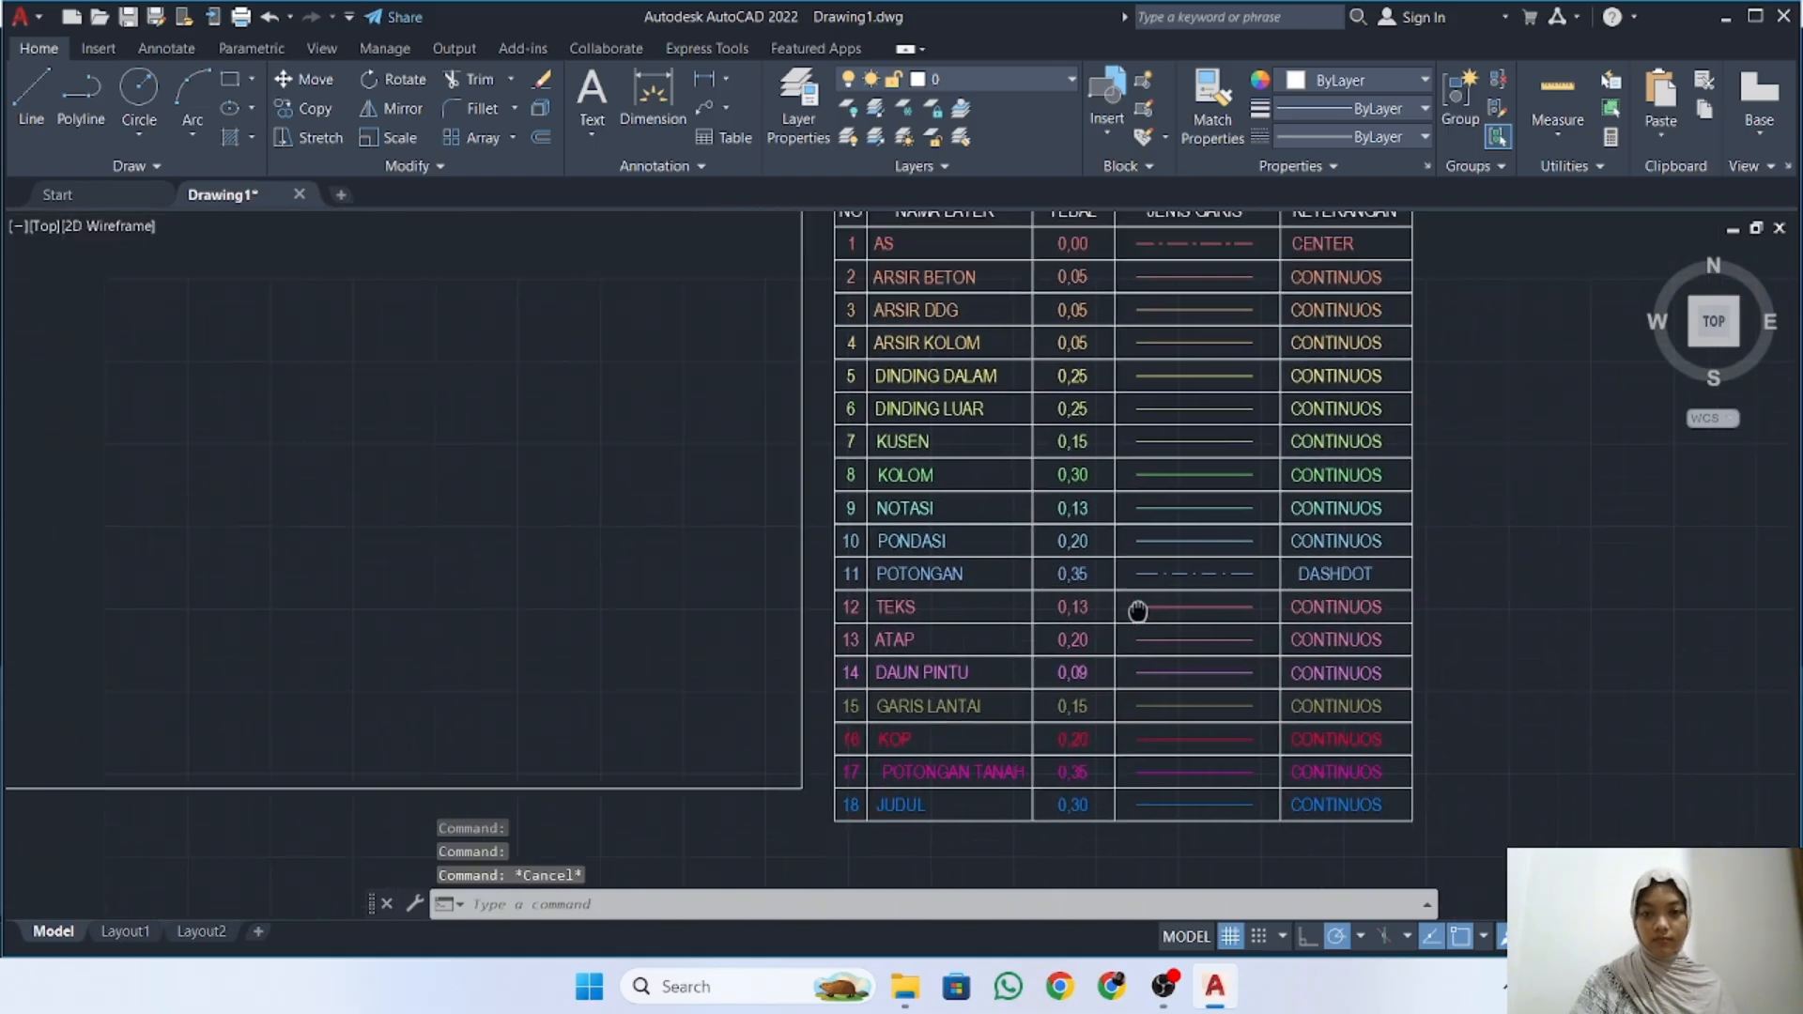
scroll(1240, 572, up, 3)
middle_drag(1489, 616, 1704, 709)
middle_drag(1551, 652, 1586, 644)
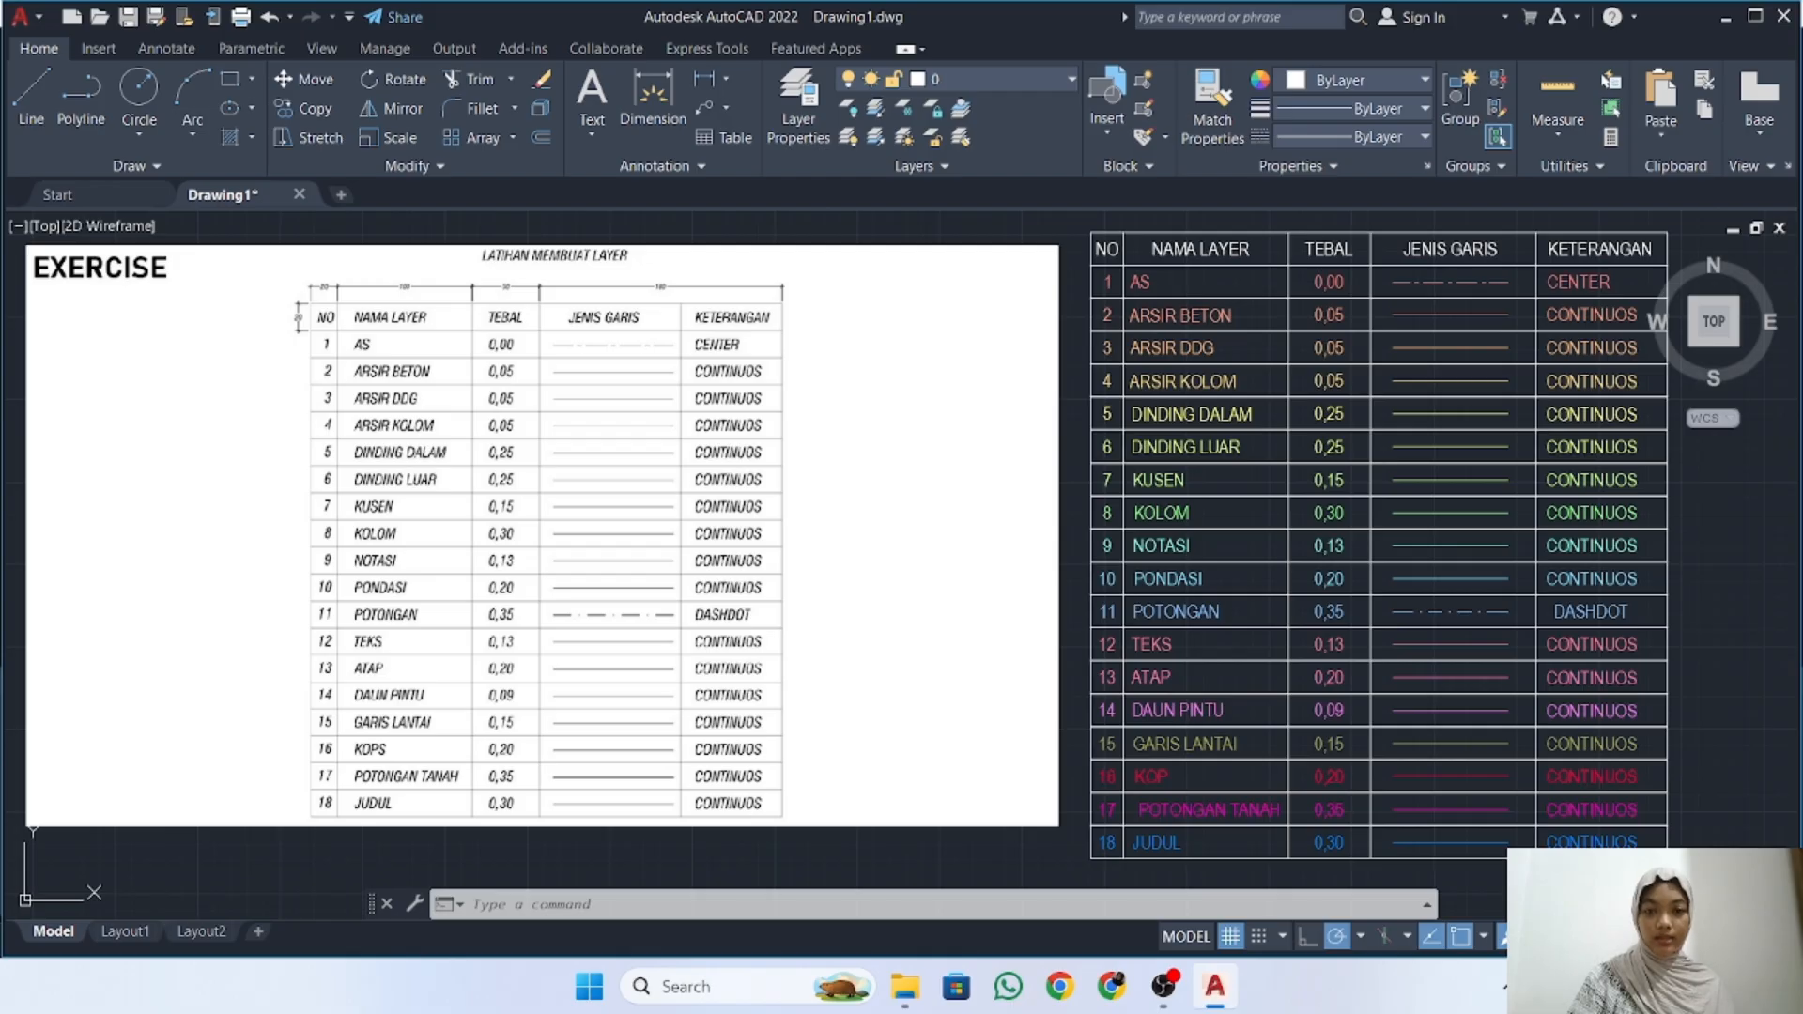
mouse_move(1500, 532)
middle_down()
mouse_move(1080, 503)
mouse_move(1071, 518)
middle_up()
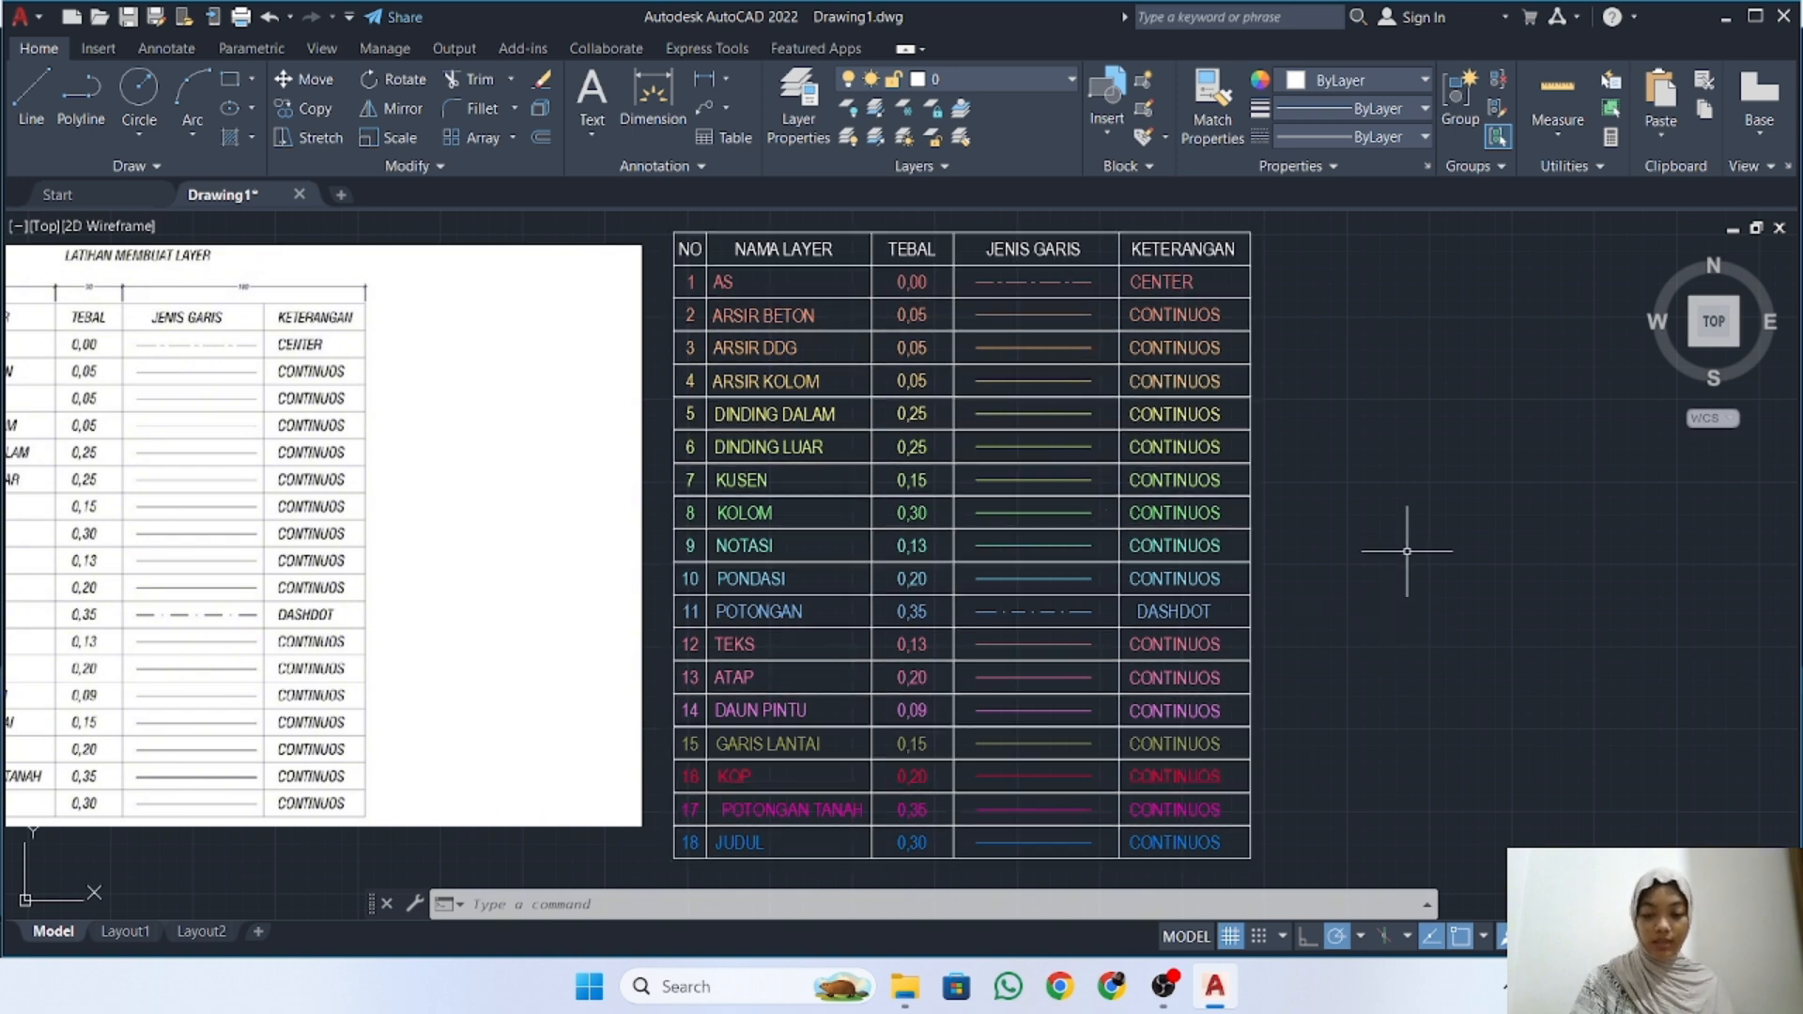
text(LW)
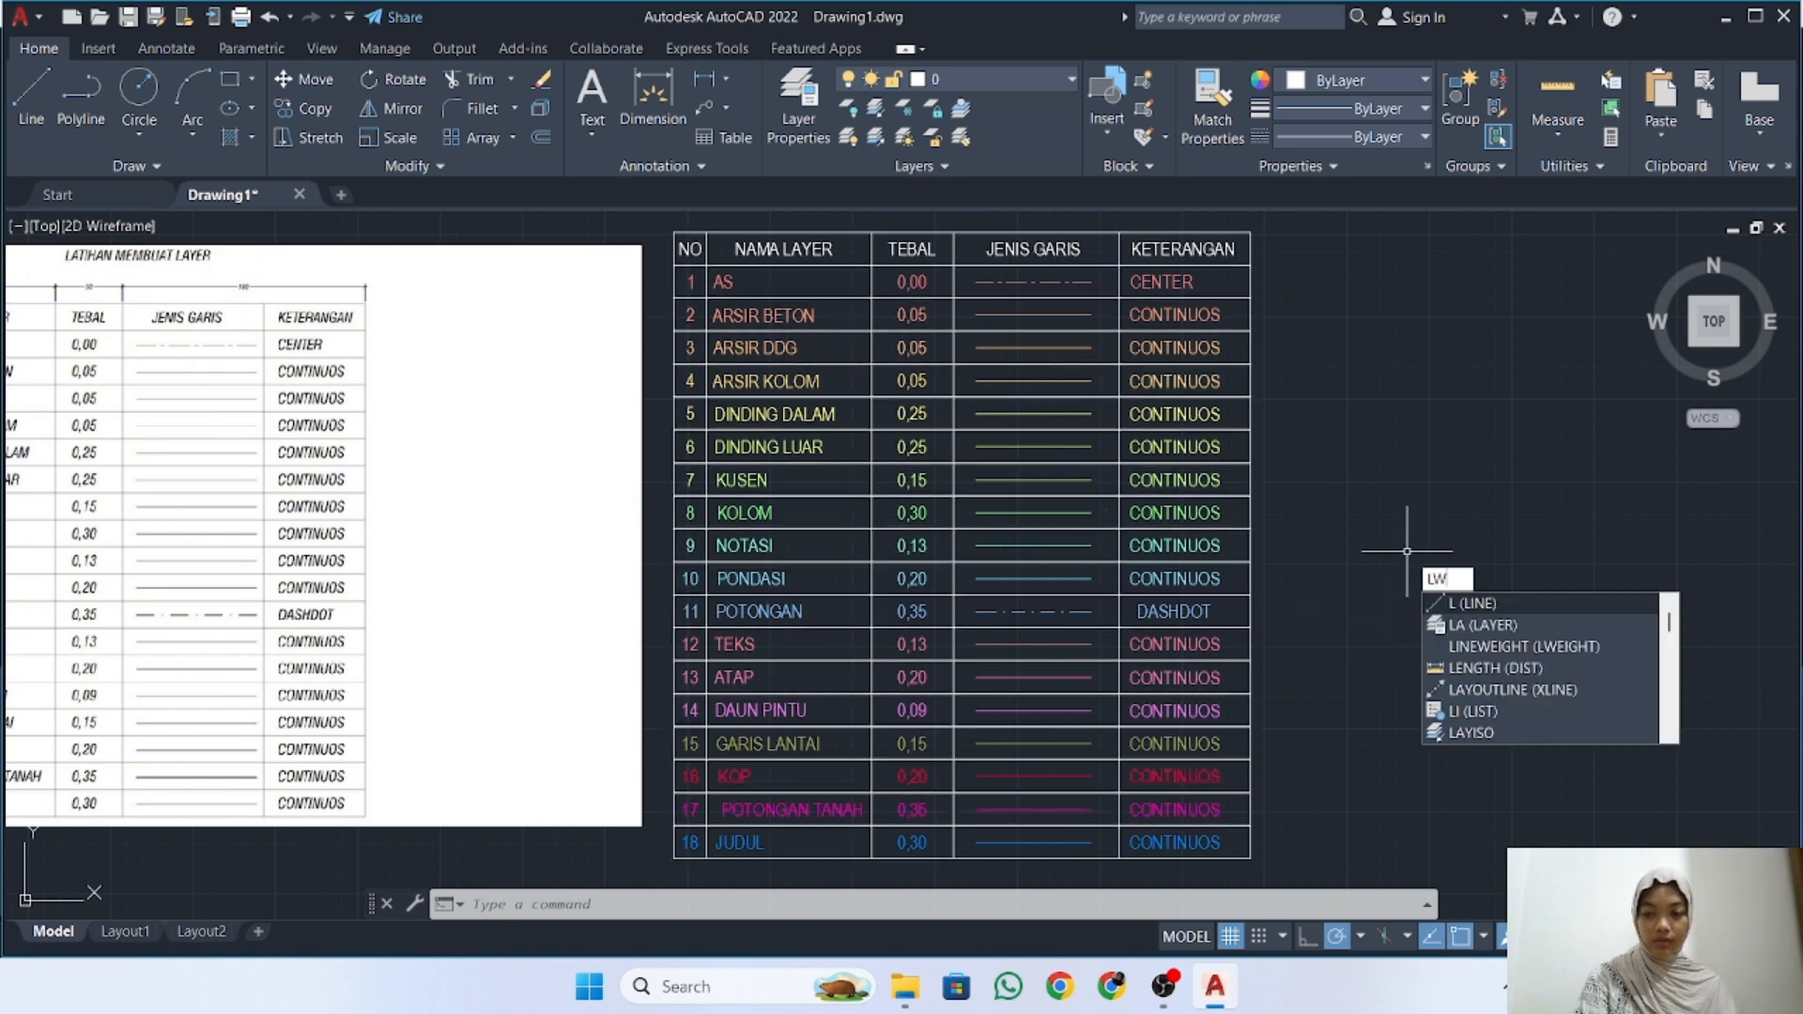
key(Return)
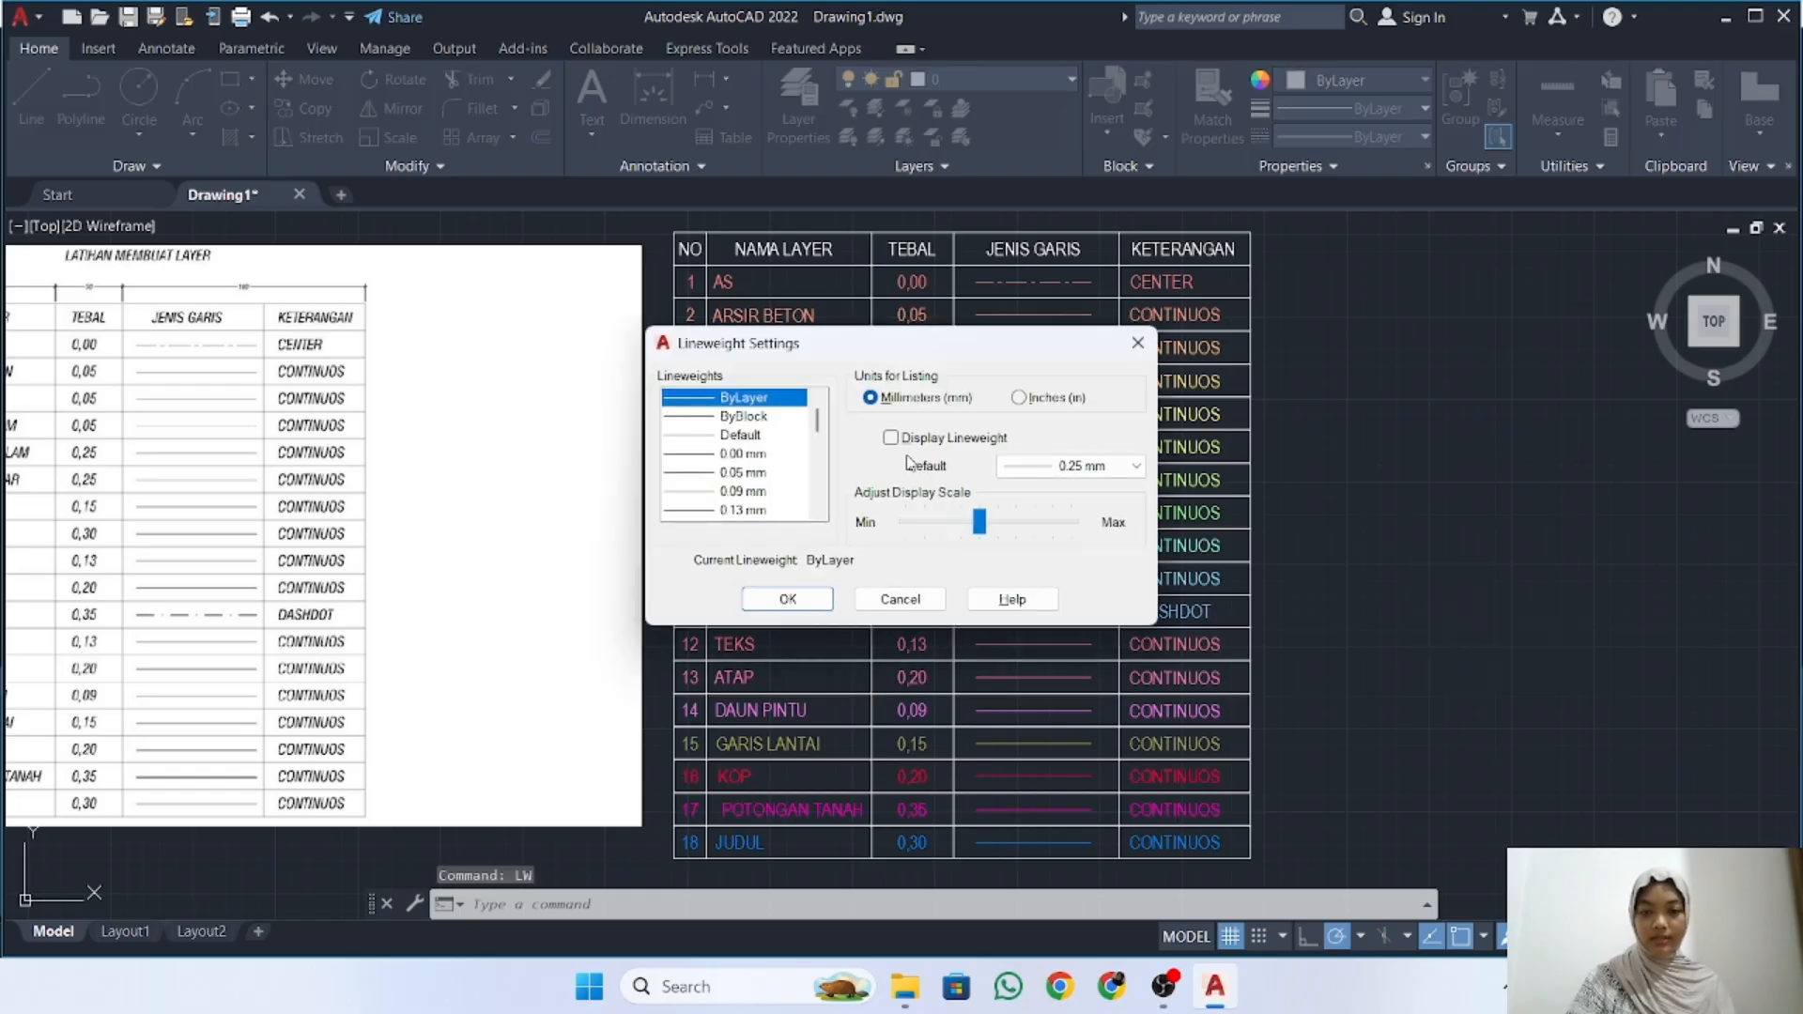
click(814, 606)
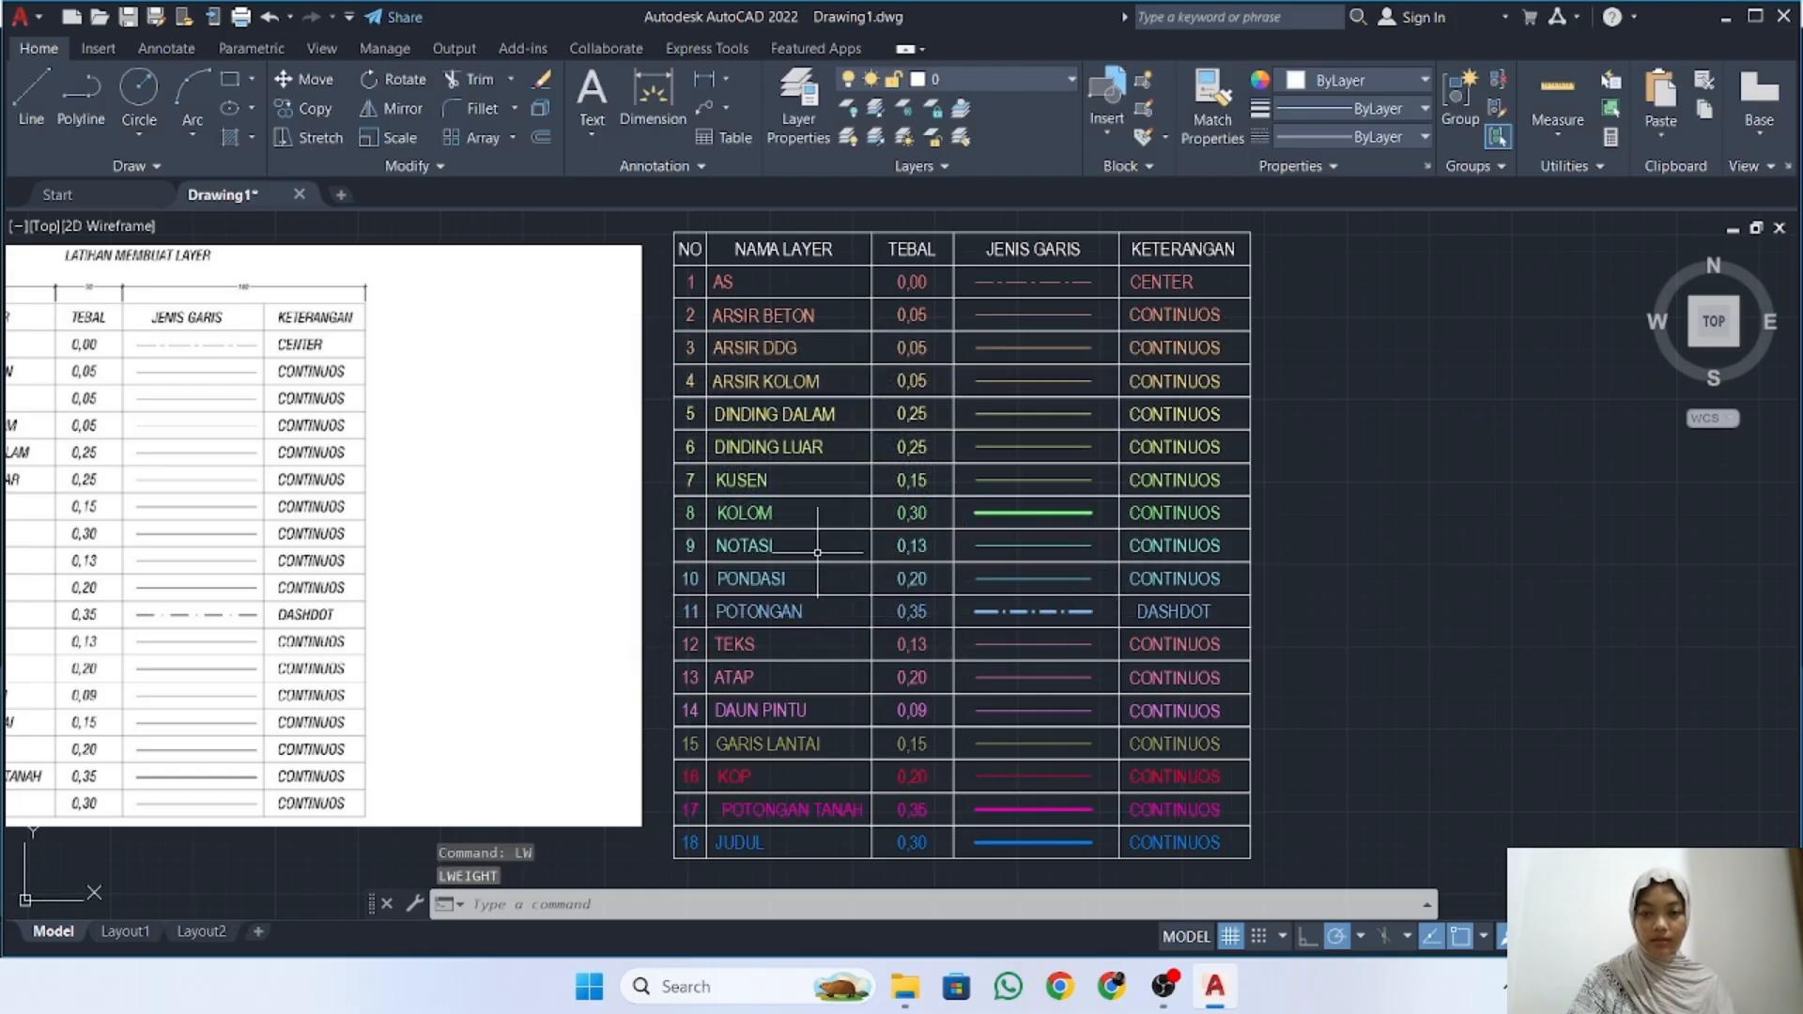
Examine the displayed line thicknesses of the JENIS GARIS samples across all rows of the finished table
scroll(1086, 612, up, 2)
middle_drag(1046, 632, 1071, 414)
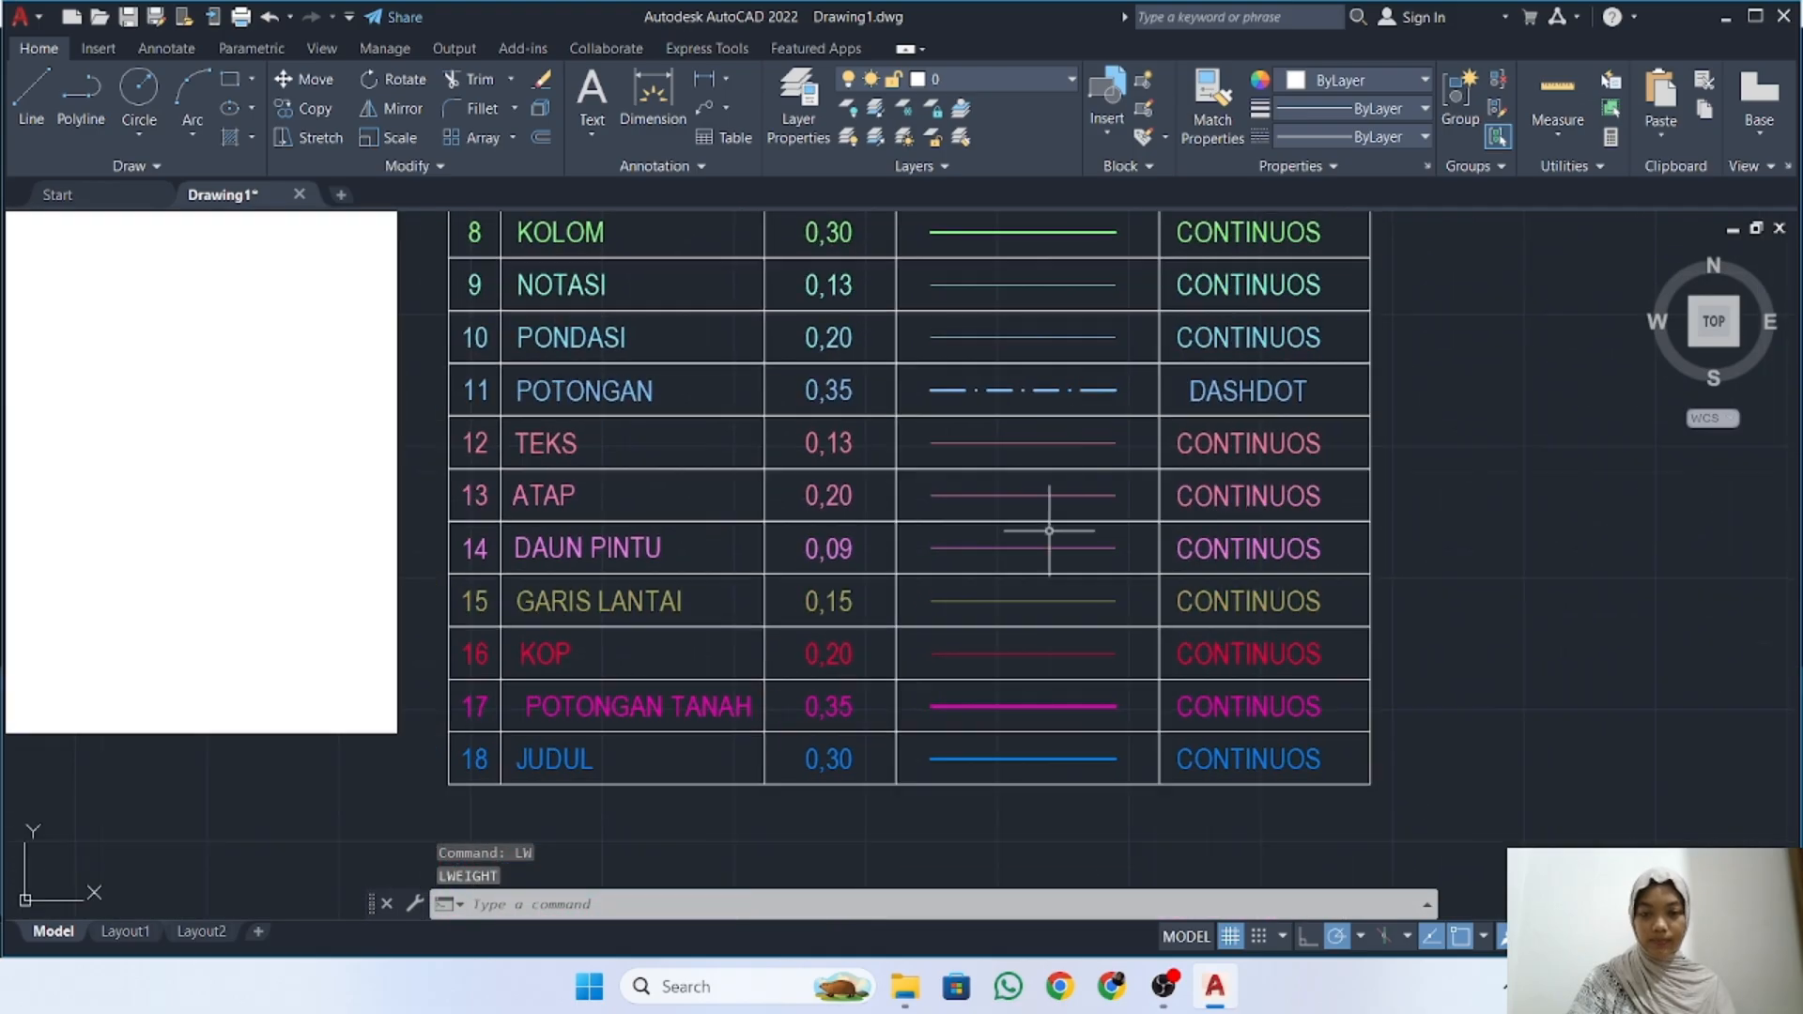
mouse_move(973, 346)
middle_down()
mouse_move(948, 419)
mouse_move(956, 563)
middle_up()
scroll(948, 481, down, 2)
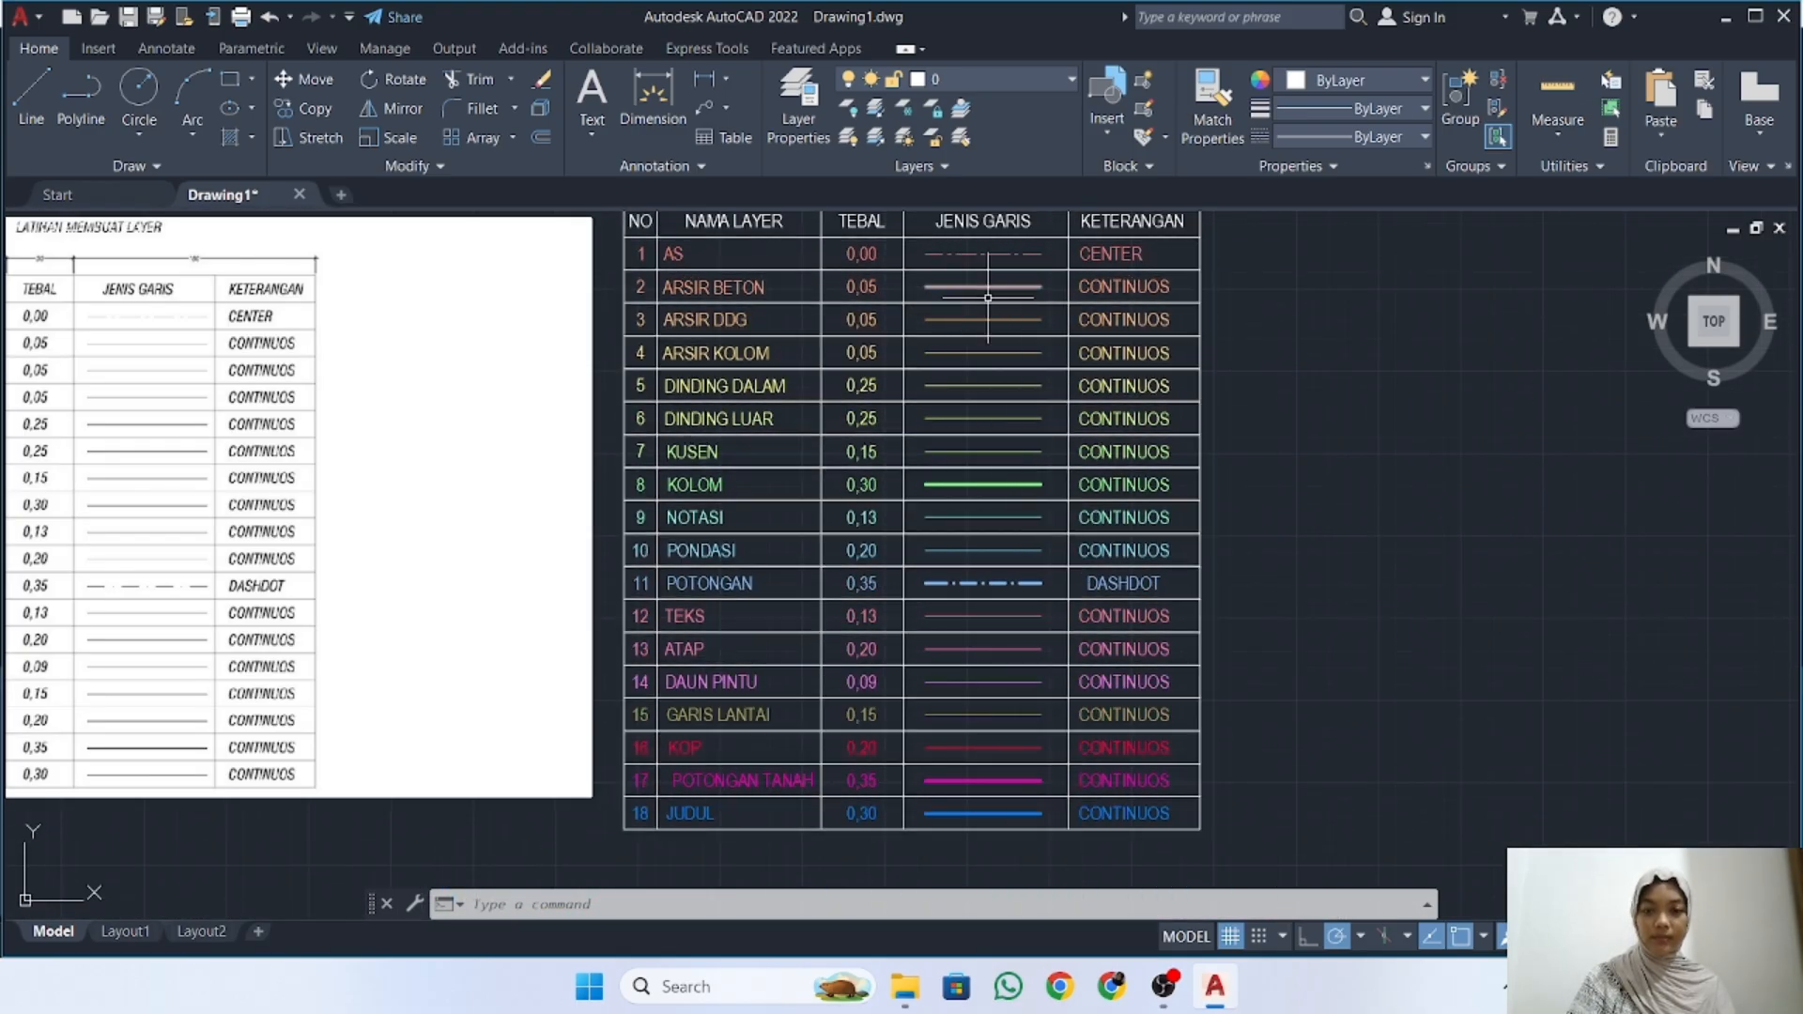
middle_drag(931, 286, 998, 316)
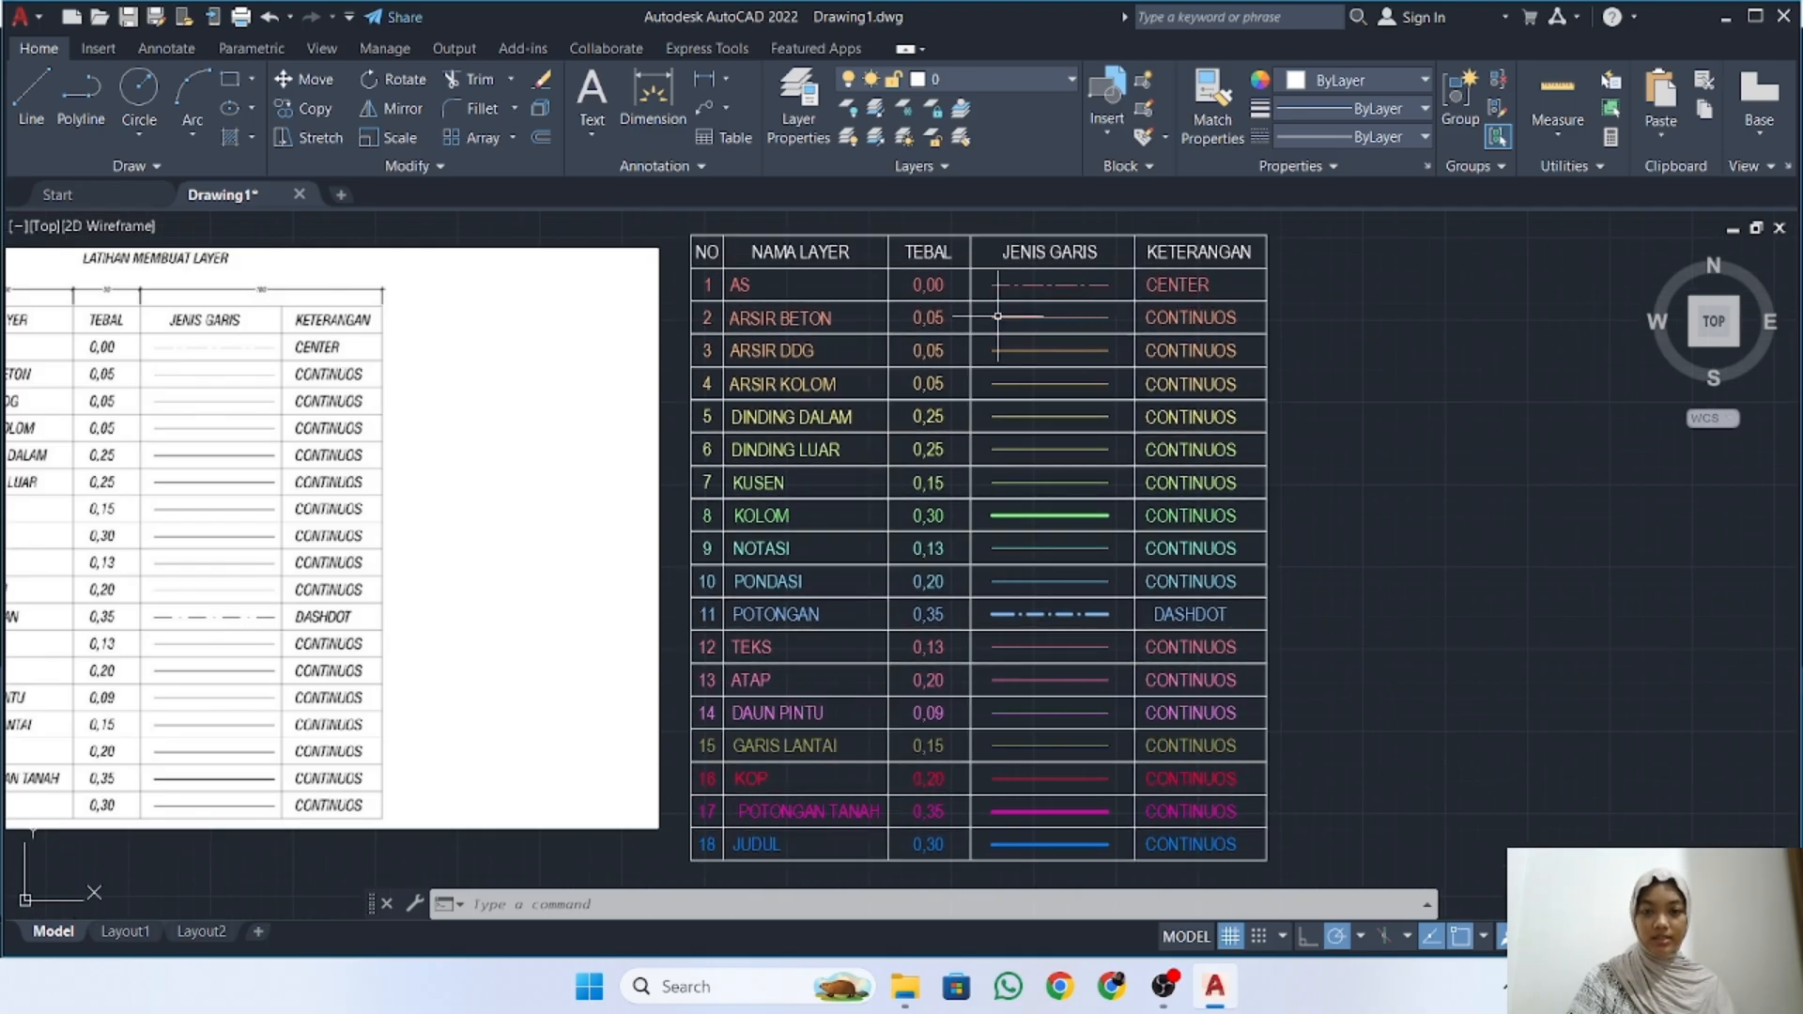
middle_drag(1259, 774, 1288, 755)
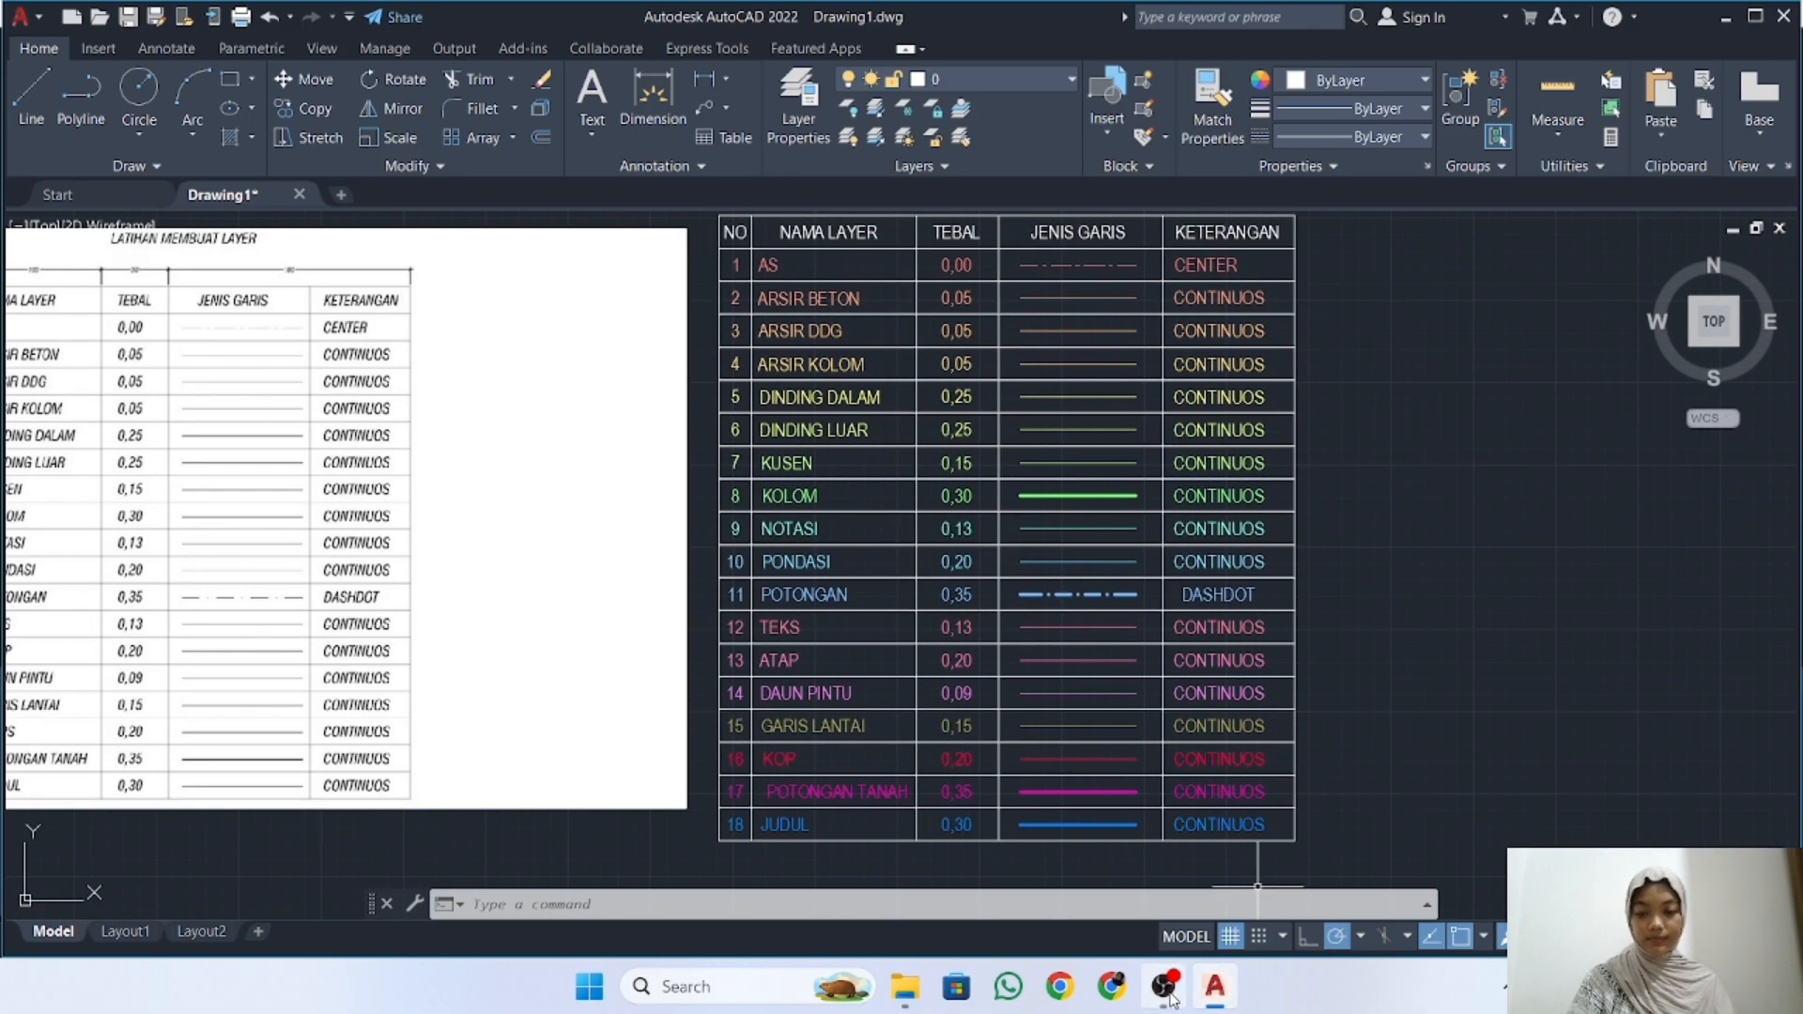